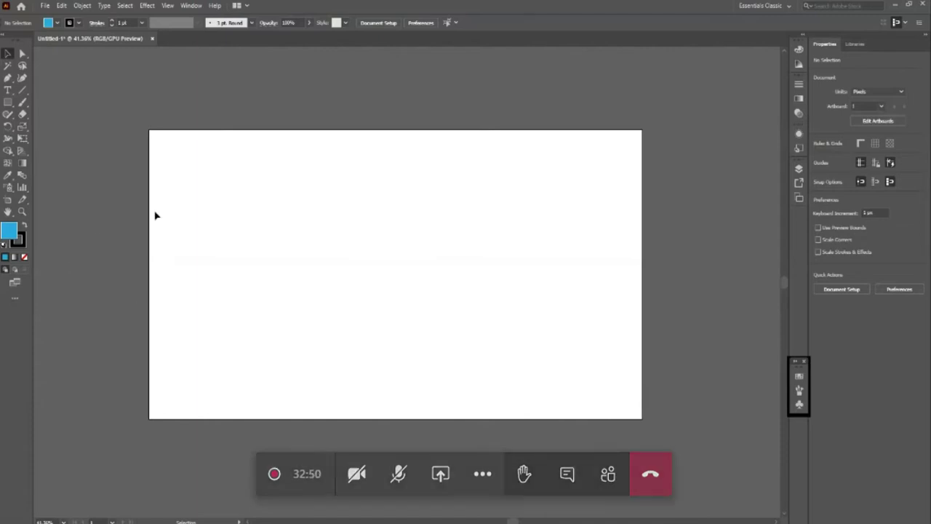
Draw an ellipse in the middle of the artboard with the Ellipse tool
left_click(8, 151)
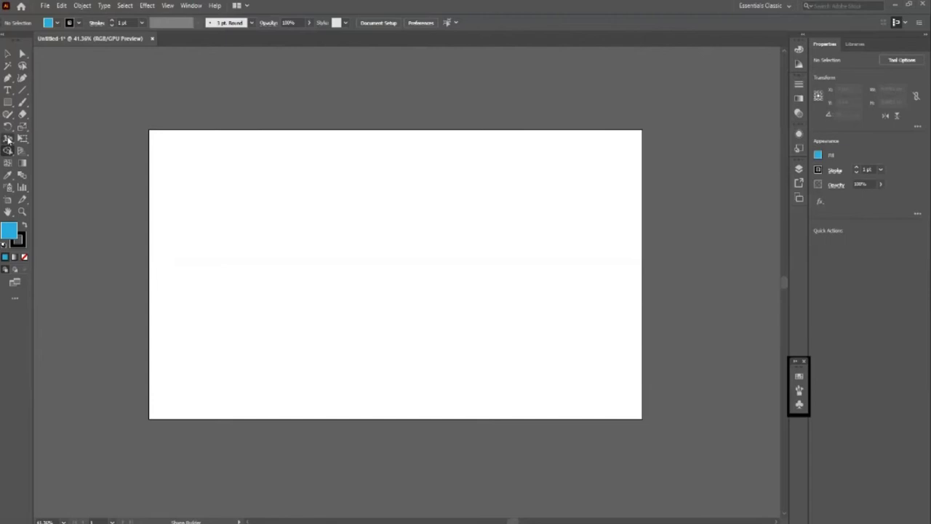
left_click(11, 144)
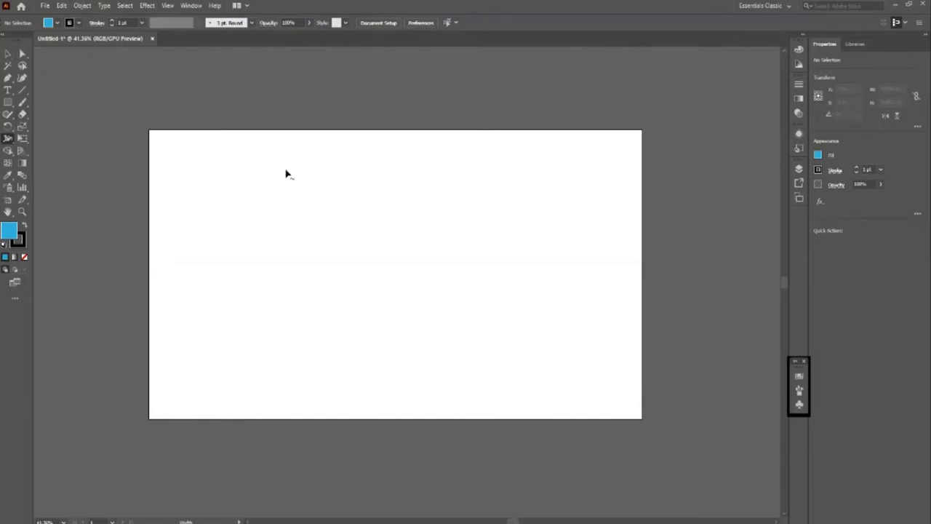
key("v")
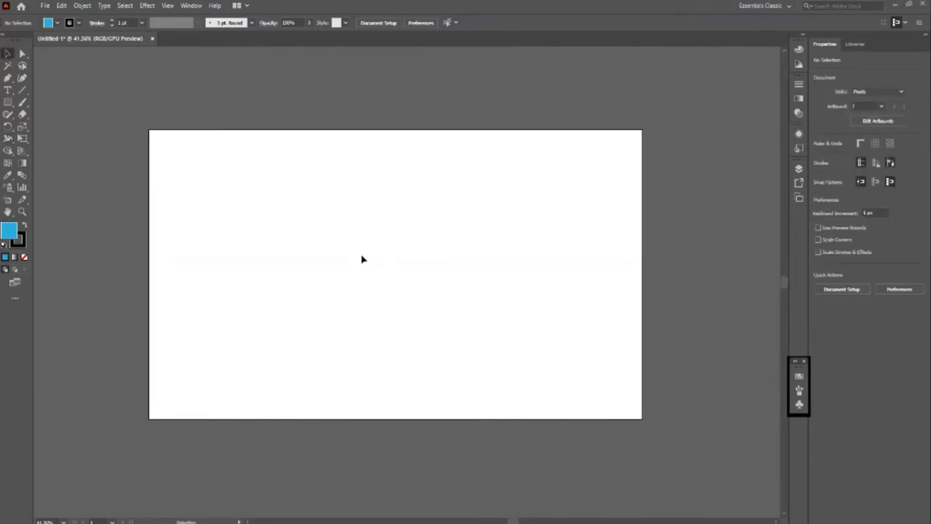
left_click(7, 151)
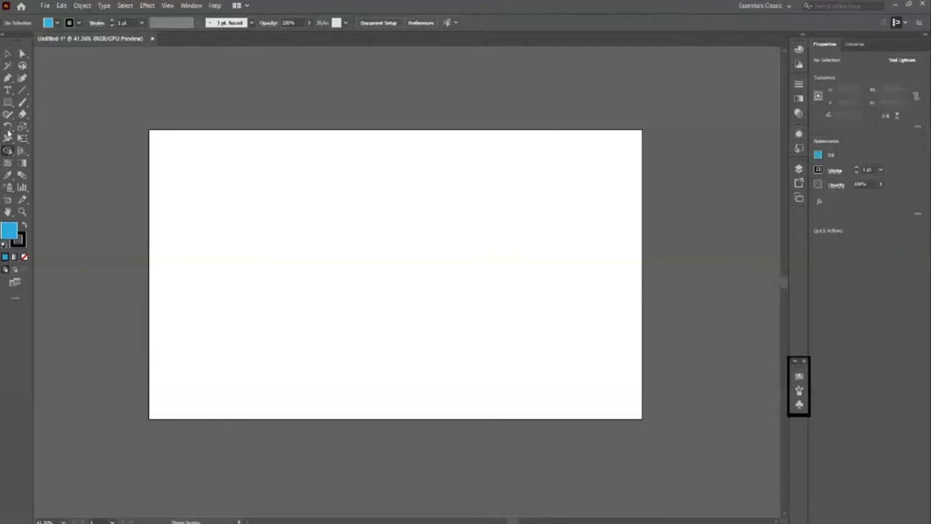
left_click(7, 54)
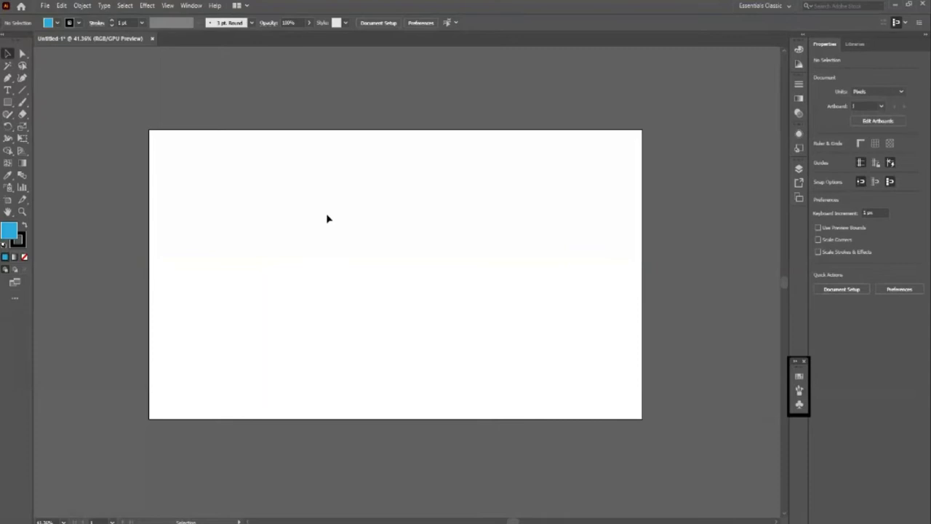
key("l")
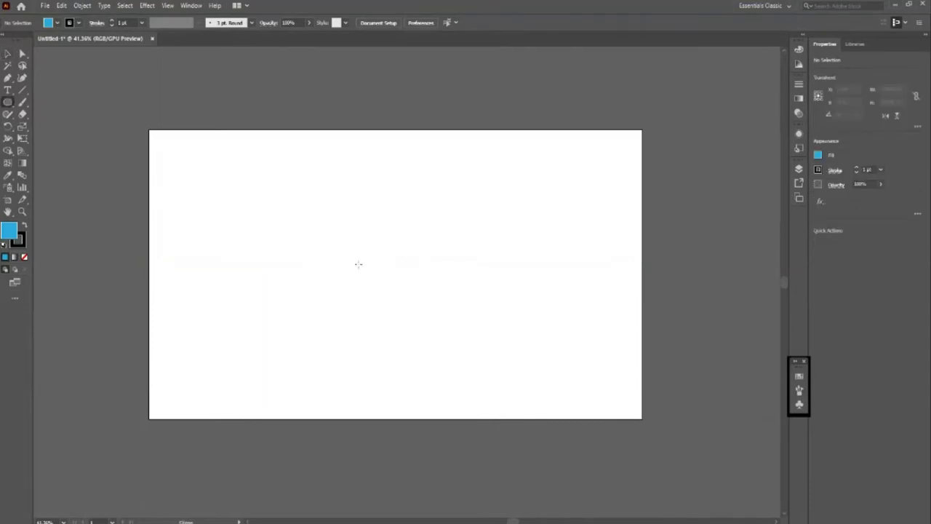
left_click_drag(336, 233, 435, 316)
key("v")
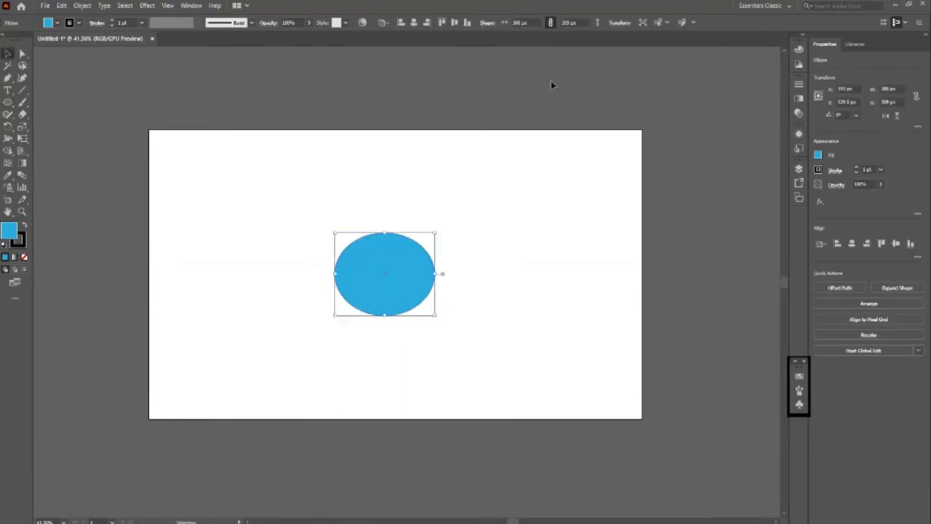
Centre the ellipse horizontally on the artboard
left_click(413, 23)
left_click(454, 22)
left_click(586, 342)
key("z")
left_click_drag(412, 291, 514, 336)
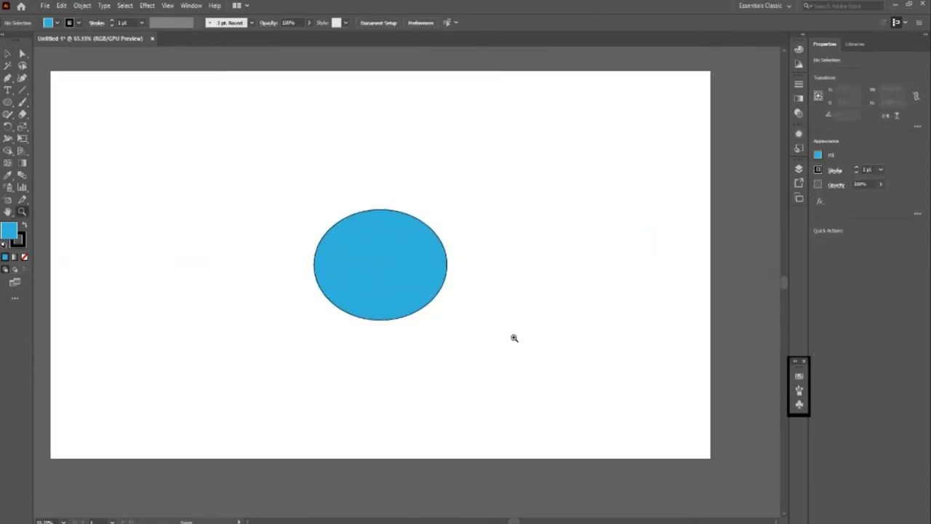
Set the blue ellipse's stroke to None
left_click(7, 53)
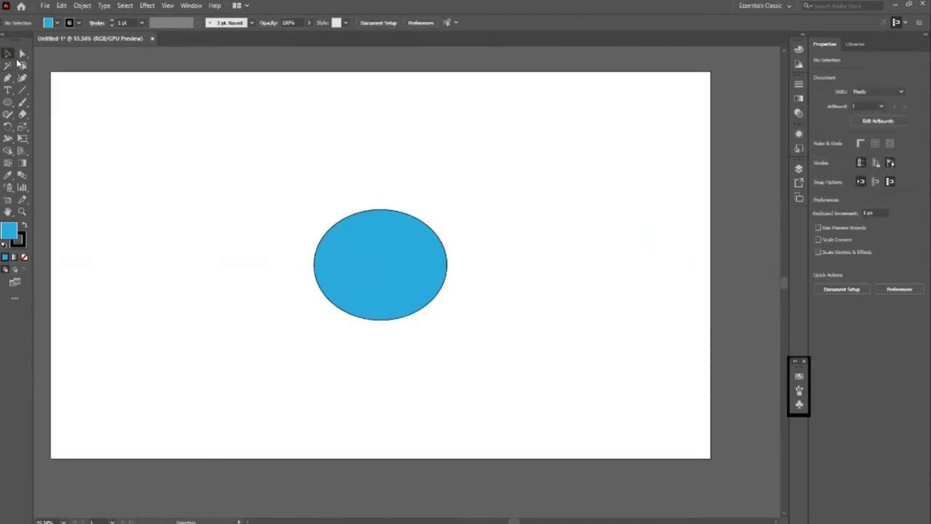
left_click(401, 272)
left_click(77, 22)
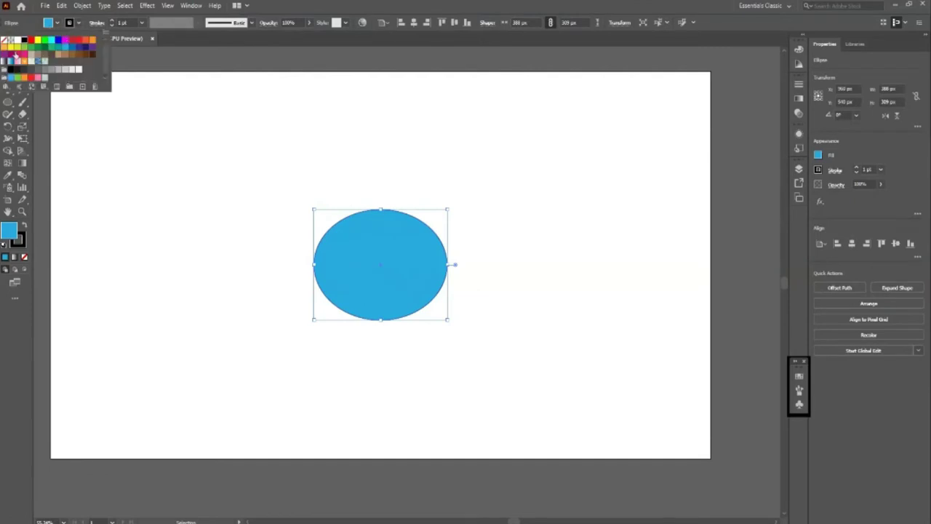
left_click(6, 41)
left_click(617, 326)
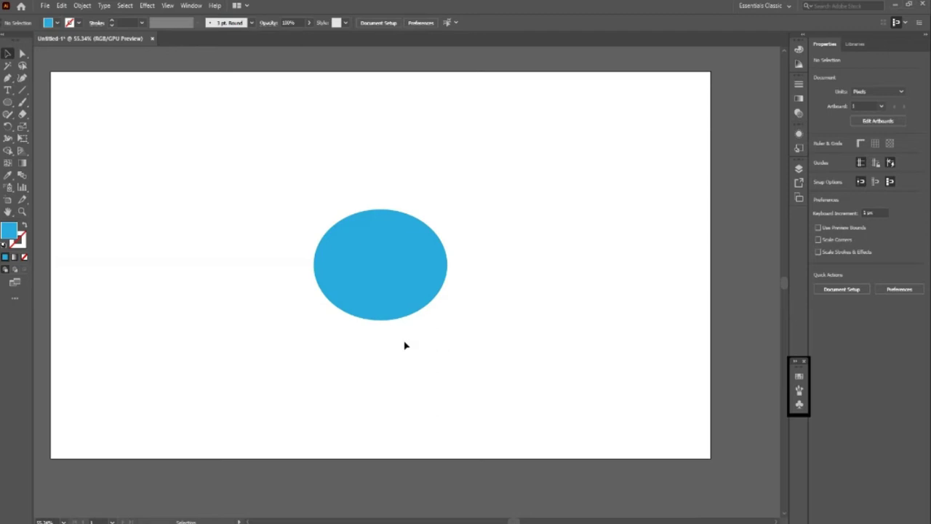
Zoom in to inspect the outline-free blue ellipse
key("z")
left_click_drag(410, 318, 451, 351)
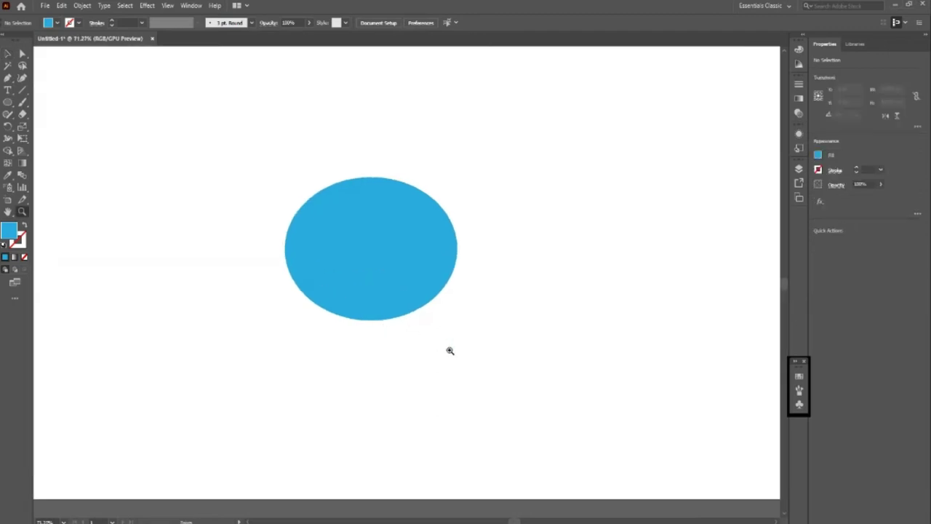
key("v")
left_click(392, 308)
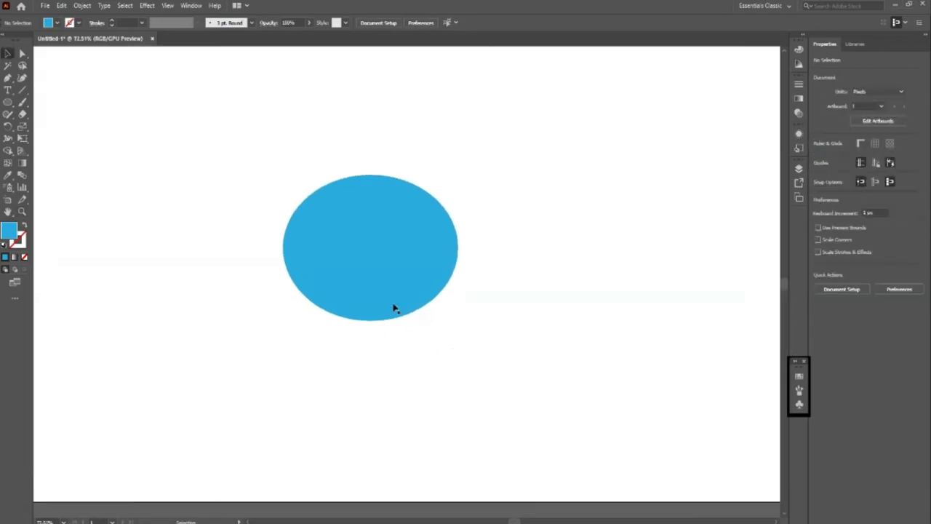
left_click(519, 357)
key("l")
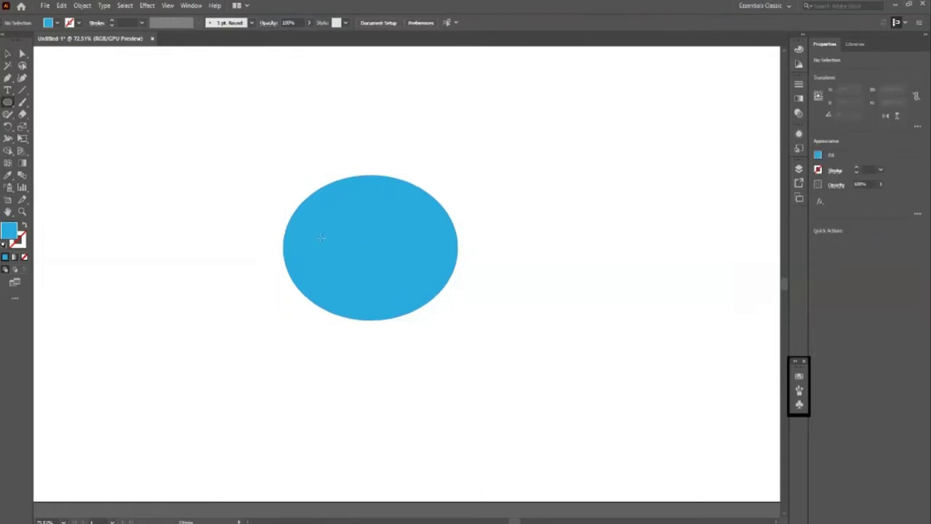
Draw a closed almond-shaped eye path with the Pen tool on the ellipse's left side
key("p")
left_click(313, 243)
left_click(352, 258)
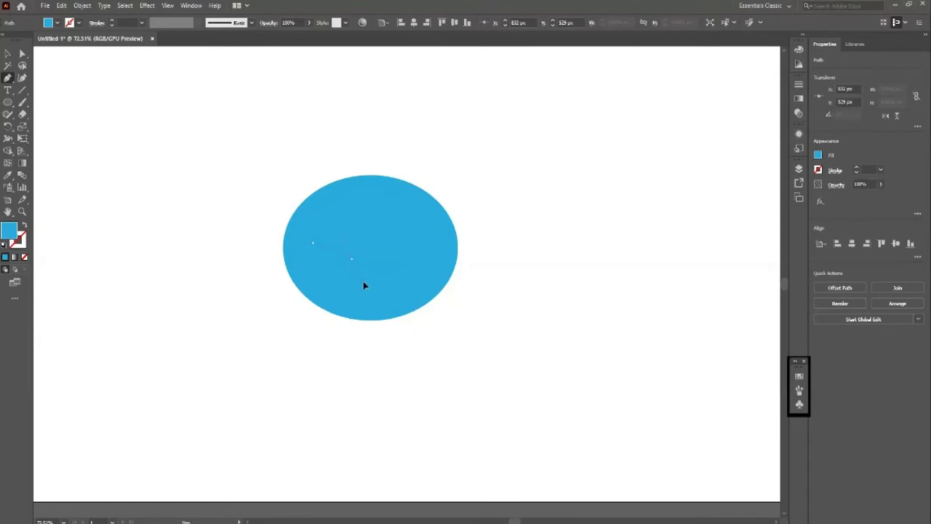
key("ctrl+z")
left_click(356, 242)
key("ctrl+z")
left_click(350, 245)
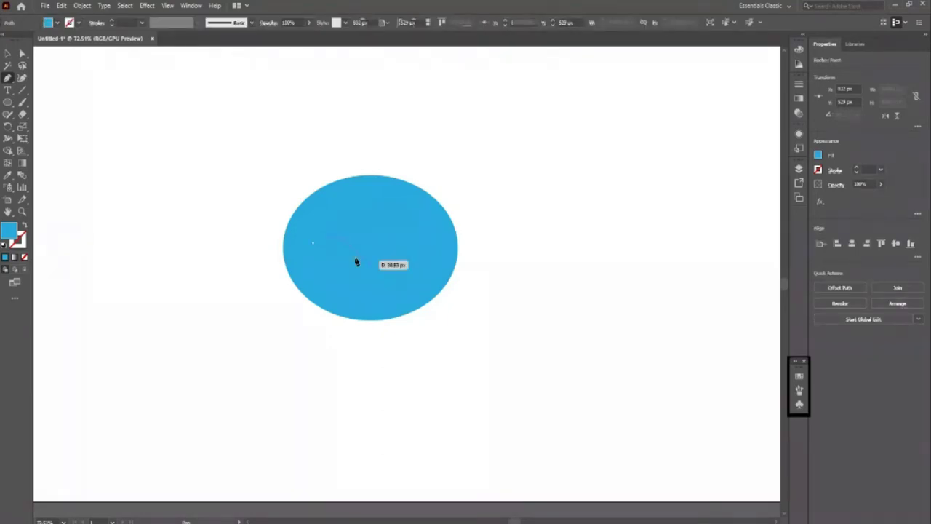
left_click(350, 245)
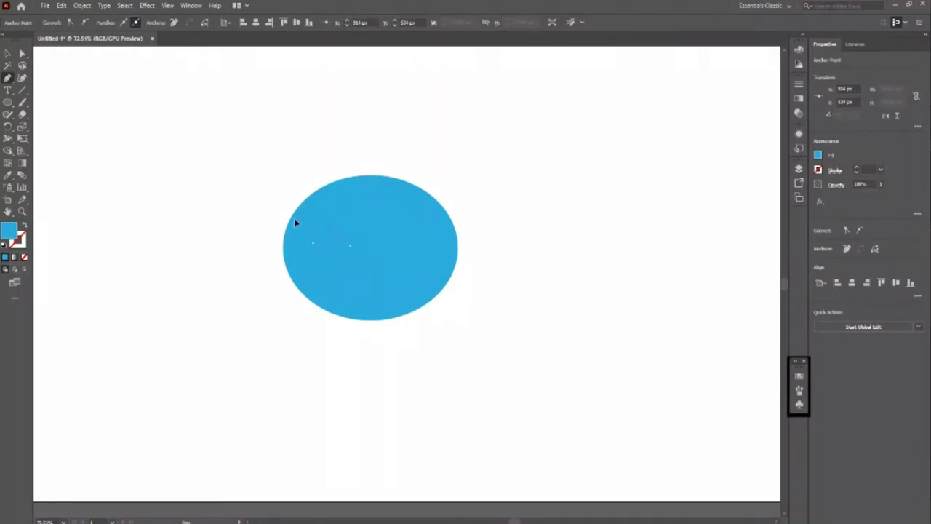
Fill the eye shape white by sampling white with the Eyedropper
key("z")
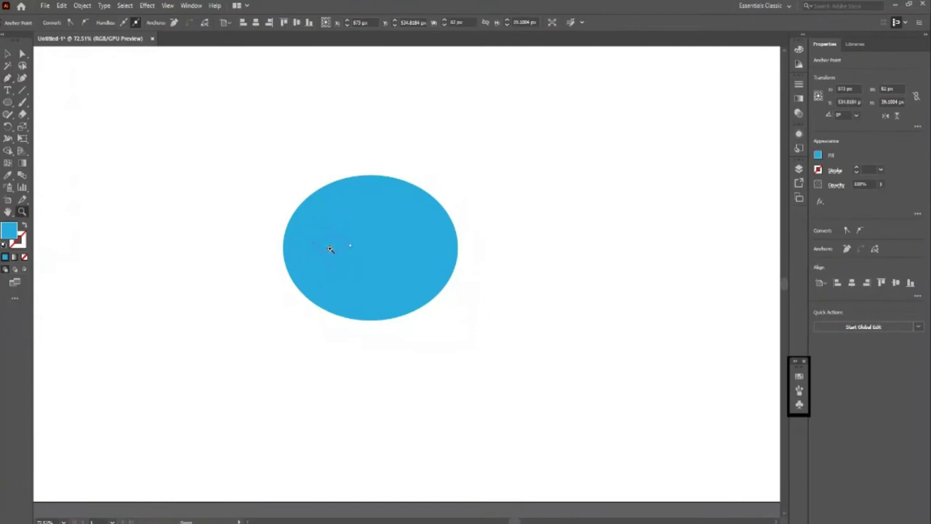
left_click_drag(335, 244, 411, 308)
key("v")
key("i")
left_click(183, 245)
left_click(7, 53)
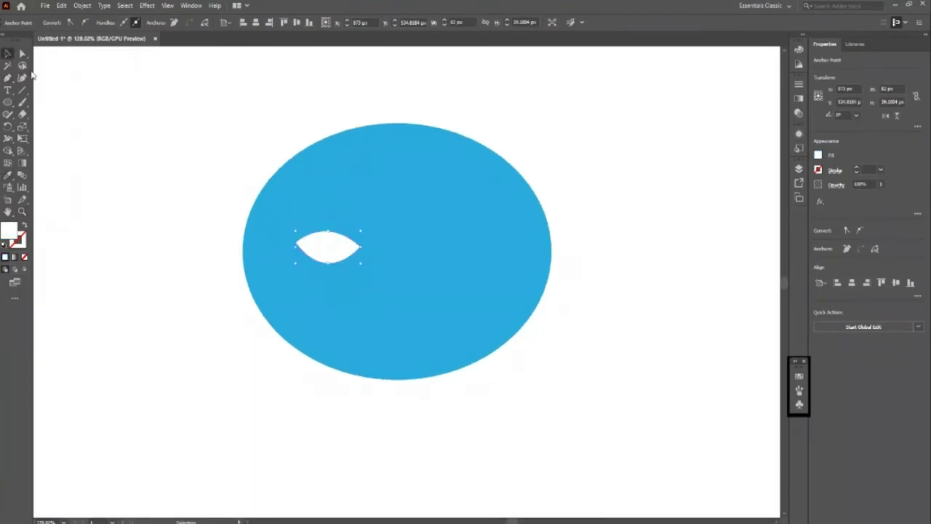
left_click(182, 167)
Zoom in on the eye and draw a tall thin ellipse inside it
key("z")
left_click_drag(340, 253, 281, 272)
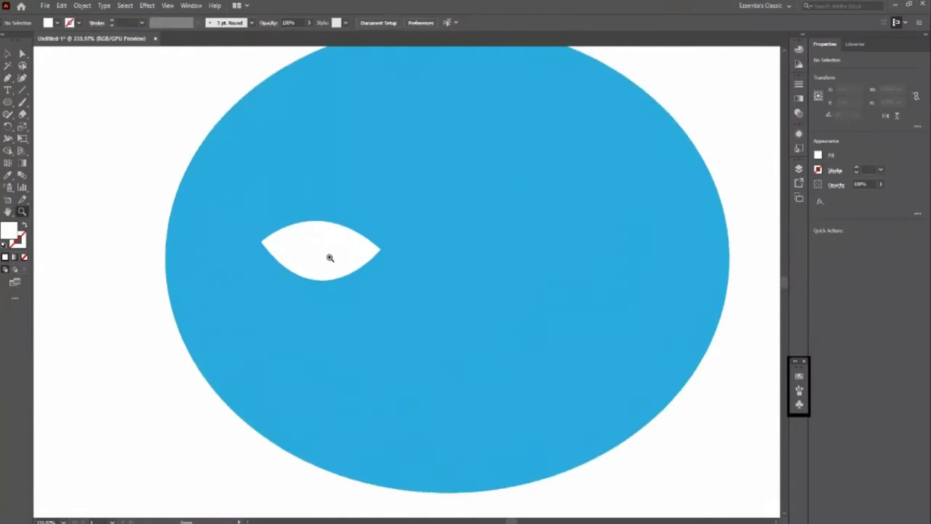
mouse_move(339, 255)
left_mouse_down()
mouse_move(271, 218)
mouse_move(347, 256)
left_mouse_up()
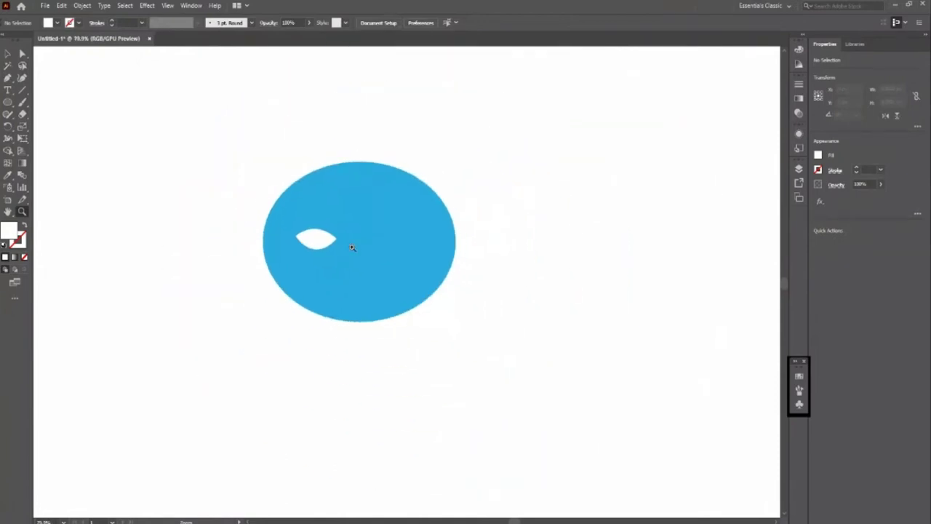
left_click_drag(308, 239, 407, 328)
left_click_drag(297, 269, 316, 288)
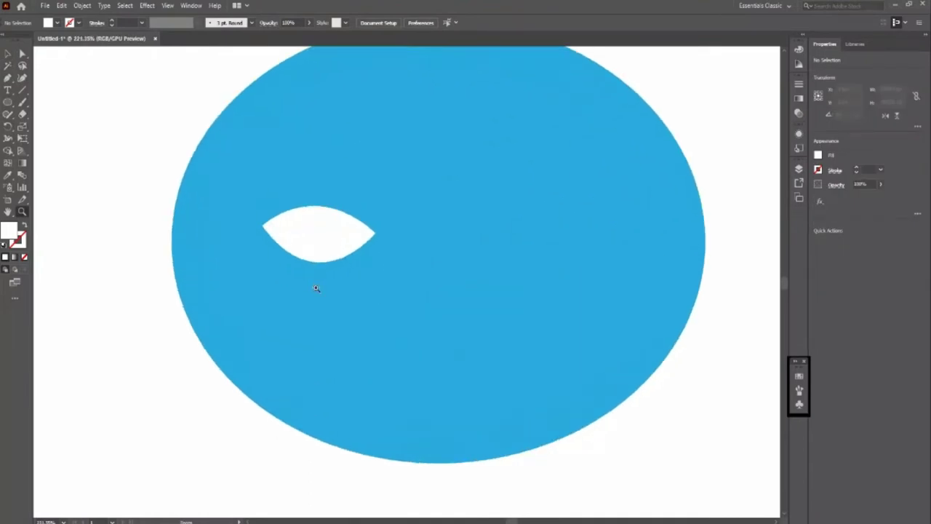
key("l")
left_click_drag(313, 212, 330, 261)
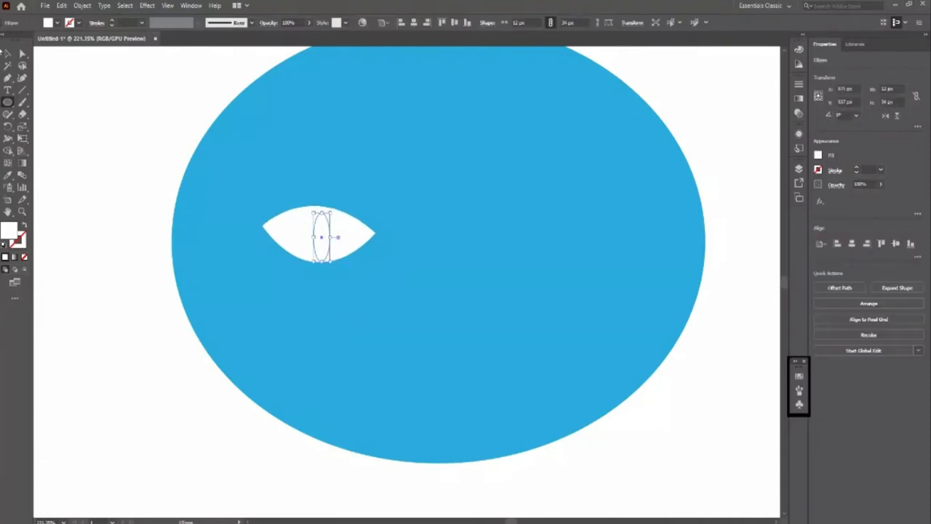
Narrow the thin ellipse to 8 px wide and fill it black as the pupil
left_click(7, 53)
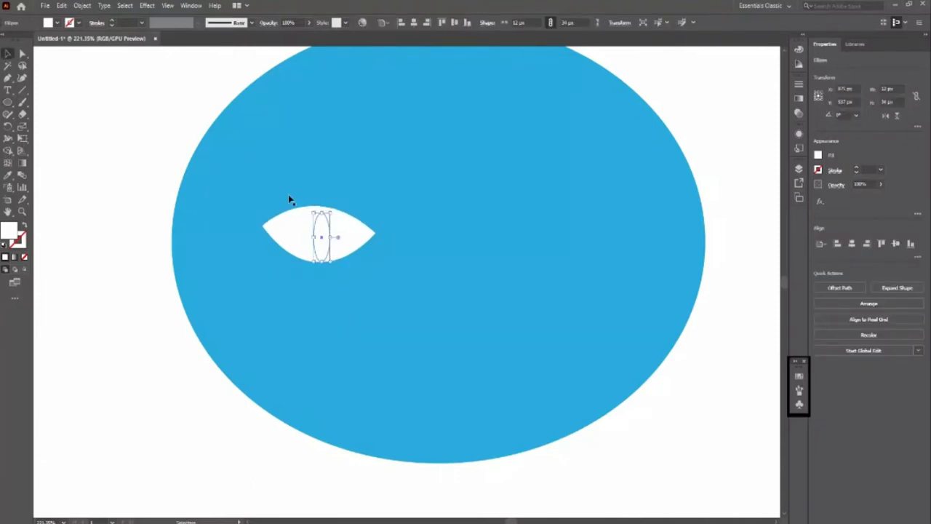
left_click_drag(333, 237, 327, 237)
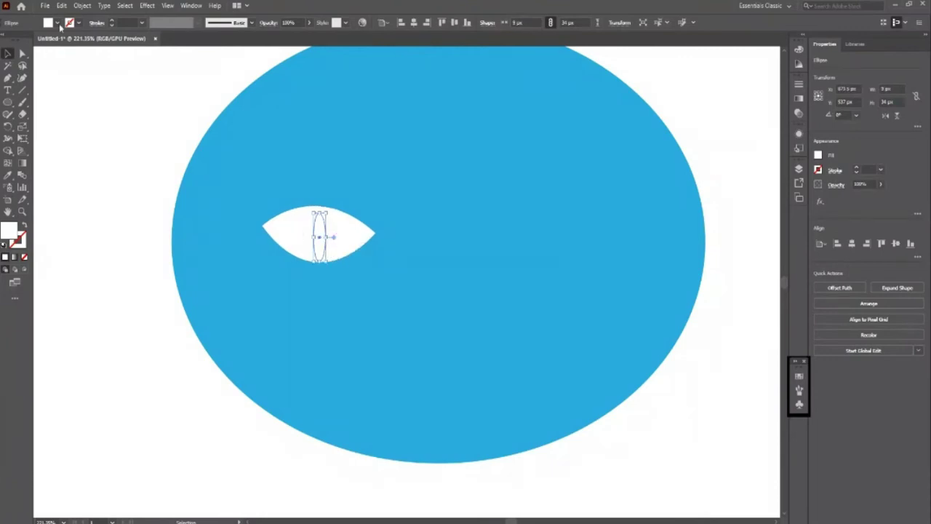
left_click(57, 22)
left_click(22, 39)
left_click(75, 199)
Nudge the pupil down to centre it and add a small 12 px circle near its top
key("z")
mouse_move(290, 207)
left_mouse_down()
mouse_move(370, 268)
mouse_move(340, 275)
mouse_move(336, 298)
left_mouse_up()
key("v")
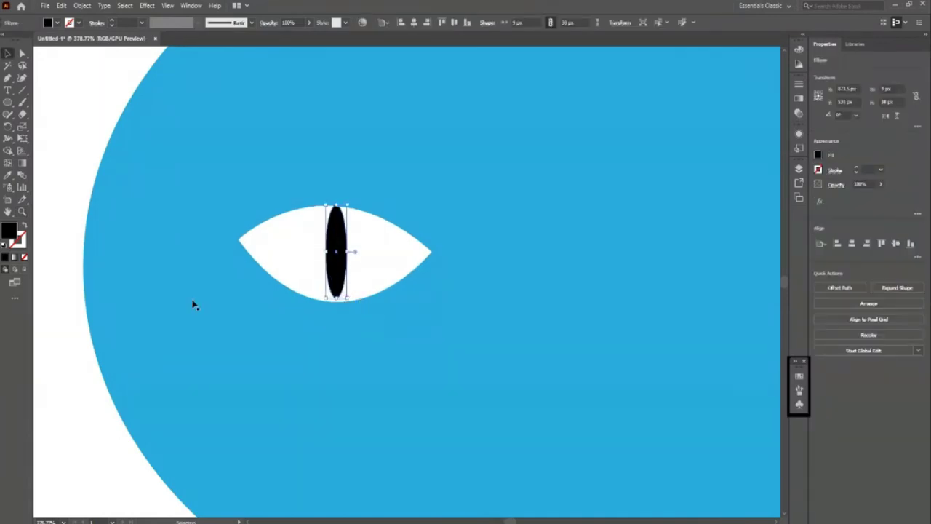
left_click(72, 227)
left_click(334, 271)
left_click_drag(343, 268, 344, 271)
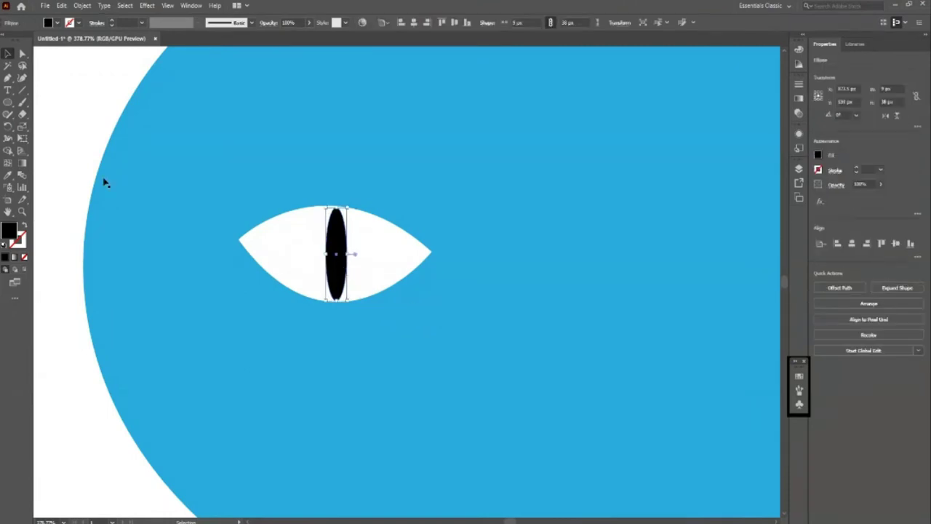
left_click(93, 160)
key("l")
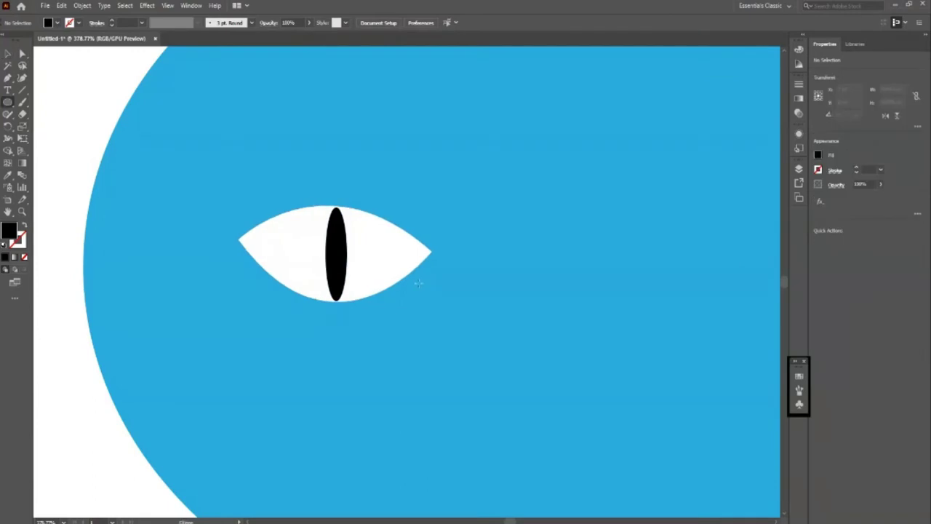
left_click_drag(324, 227, 334, 246)
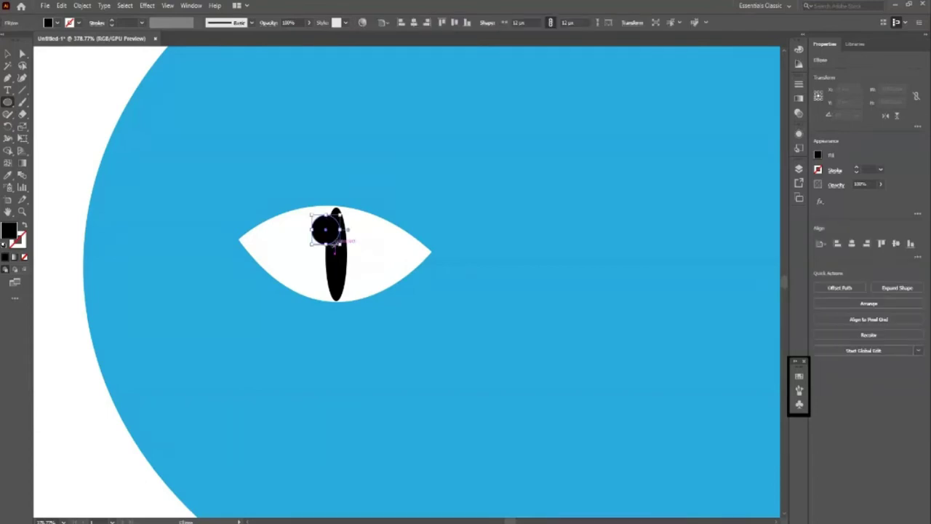
Fill the head ellipse dark gray from the Fill swatches
key("v")
left_click(145, 129)
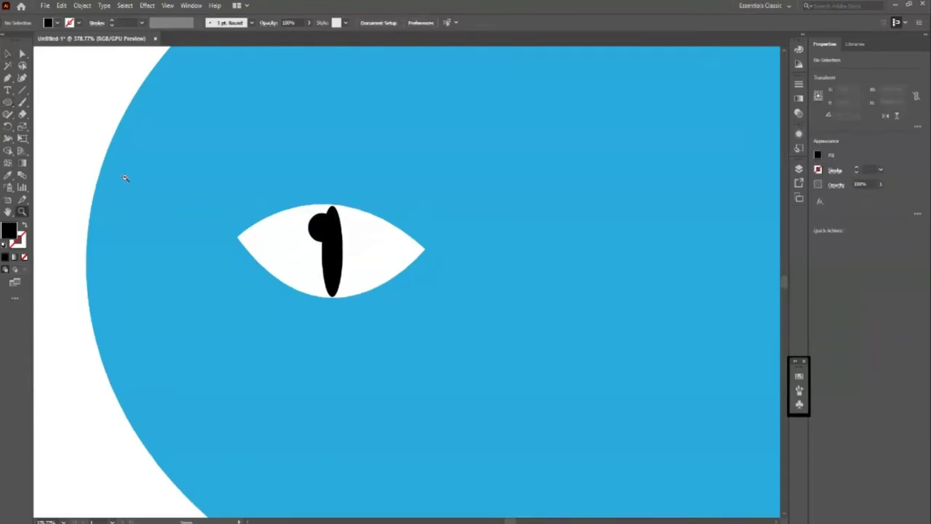
scroll(188, 153, "down", 5, "alt")
scroll(193, 211, "up", 1)
key("v")
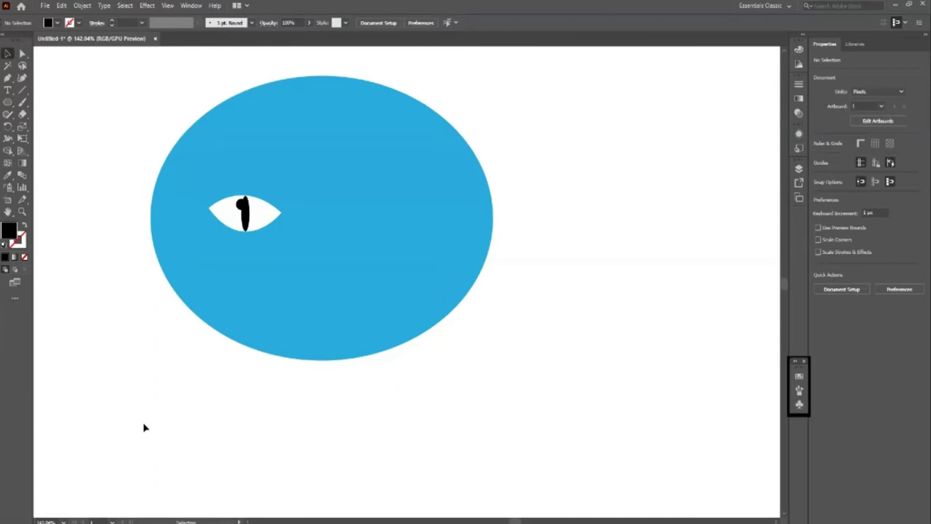
left_click(345, 273)
left_click(57, 23)
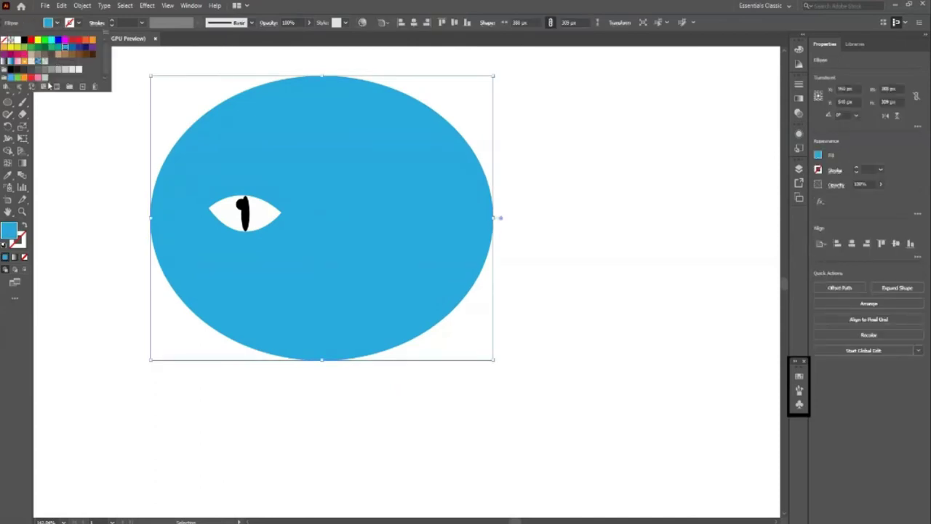
left_click(26, 70)
left_click(97, 243)
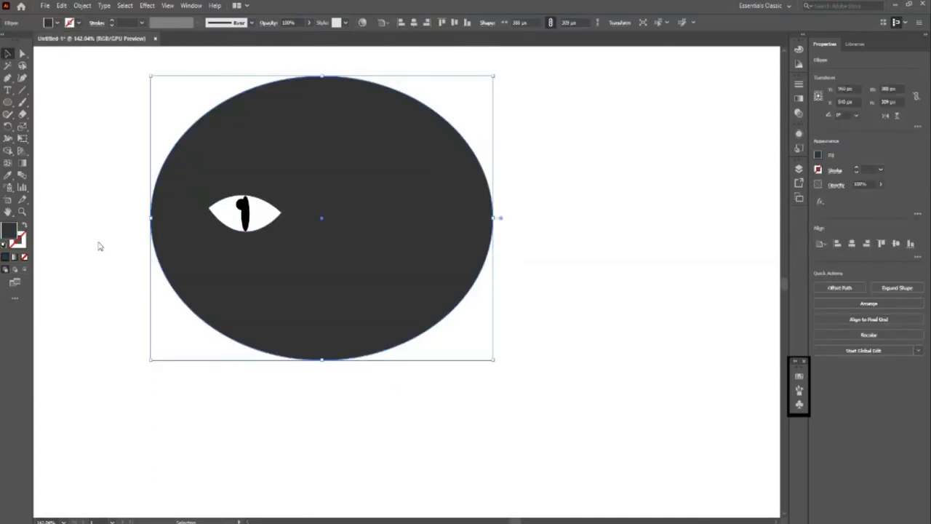
Fill the eye shape blue
scroll(139, 152, "up", 3)
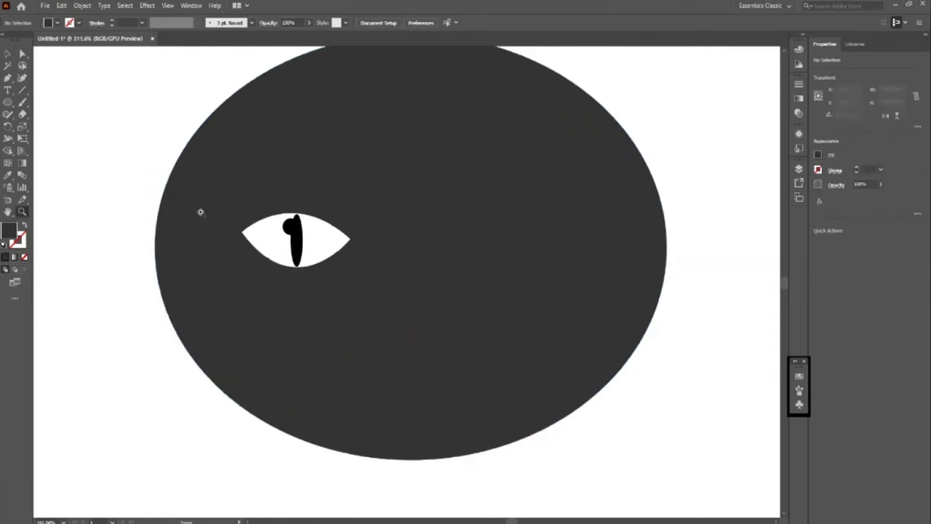
left_click(333, 245)
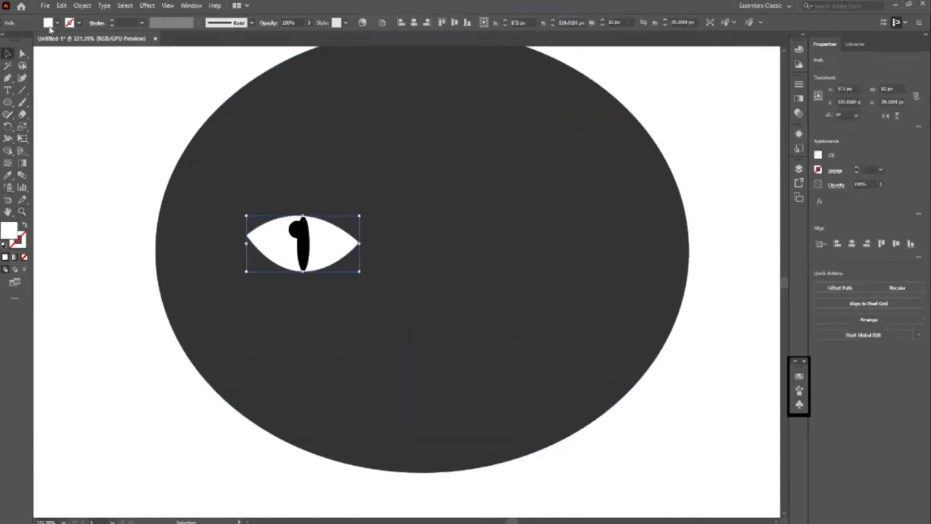
left_click(57, 23)
left_click(58, 47)
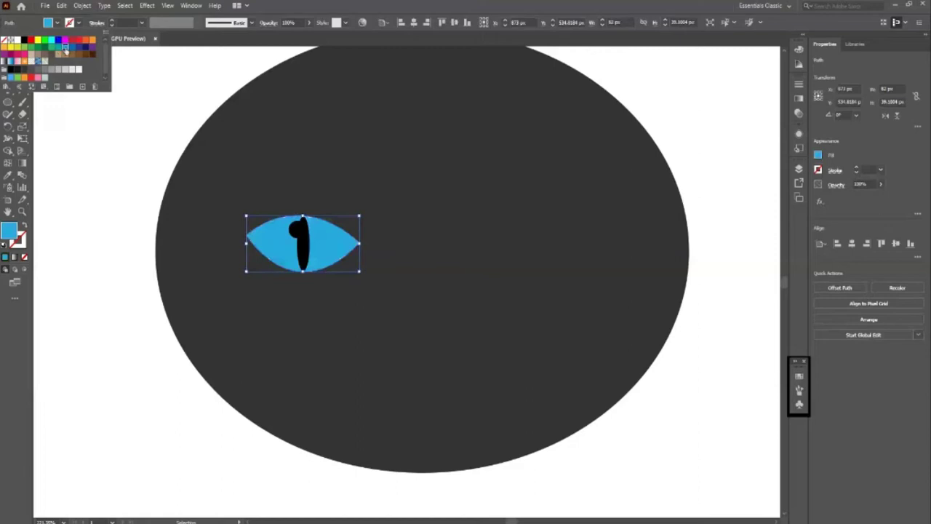
left_click(94, 202)
left_click(94, 202)
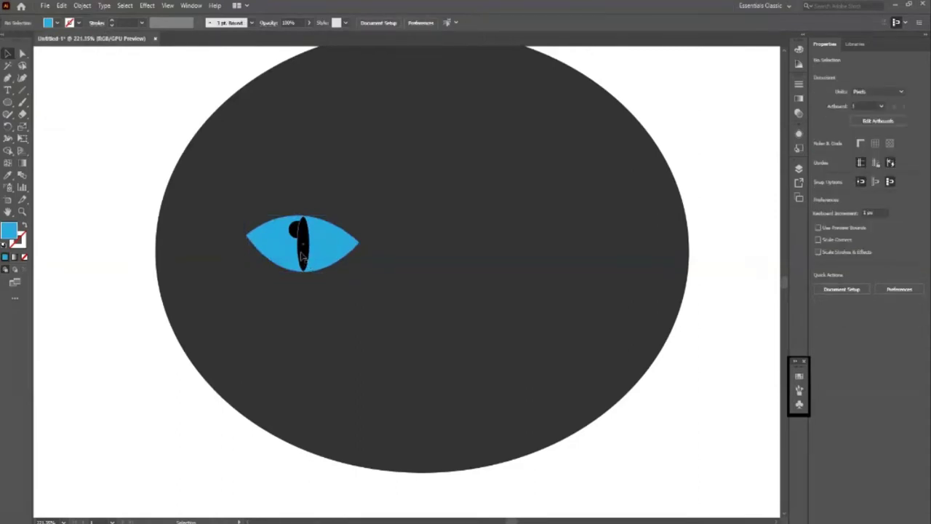
Make the small circle on the pupil a white highlight and select the eye group
left_click(292, 233)
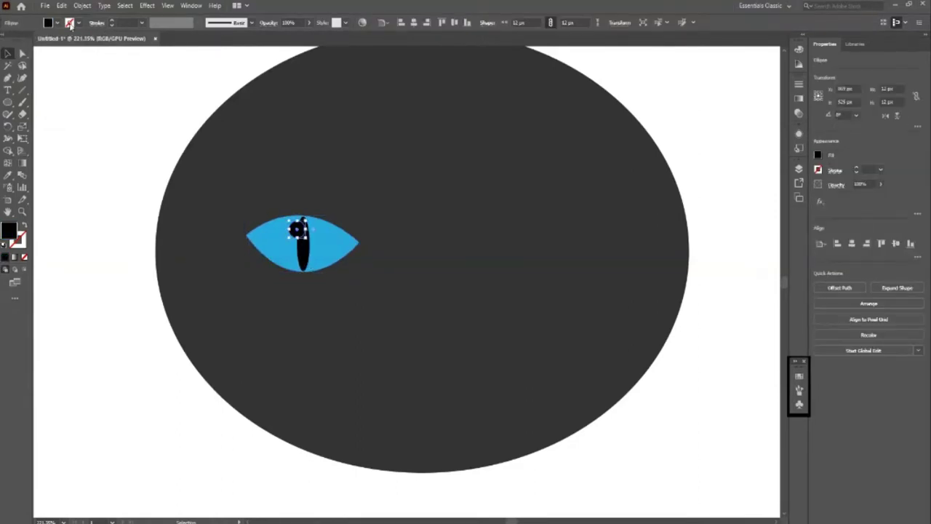
left_click(58, 23)
left_click(18, 40)
left_click(108, 182)
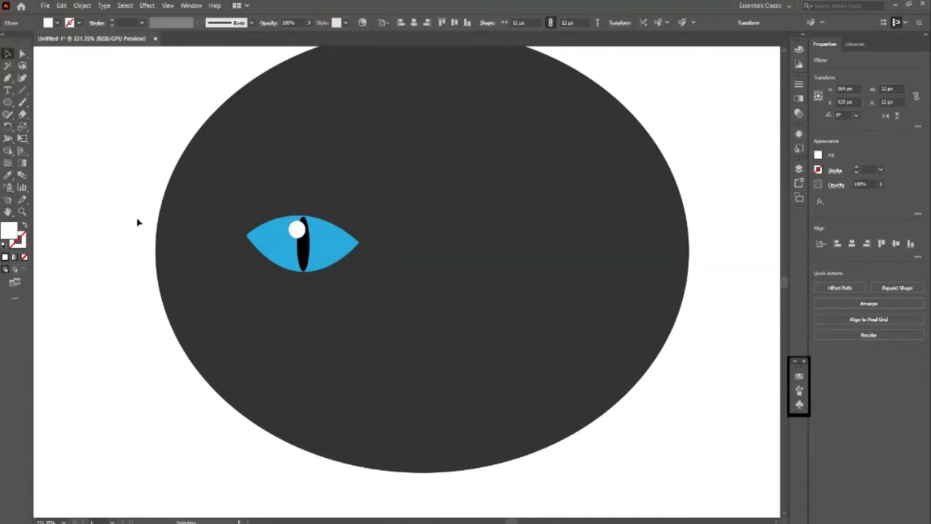
left_click(293, 232)
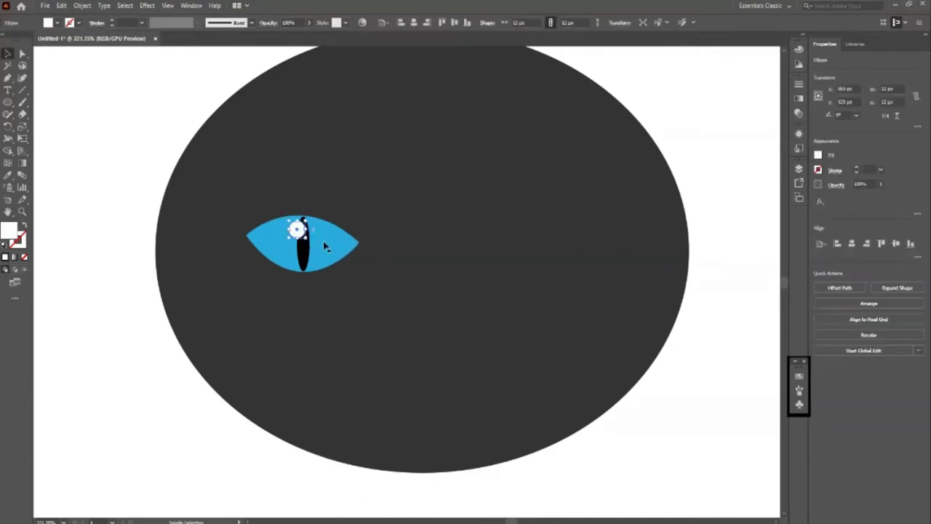
left_click(325, 247)
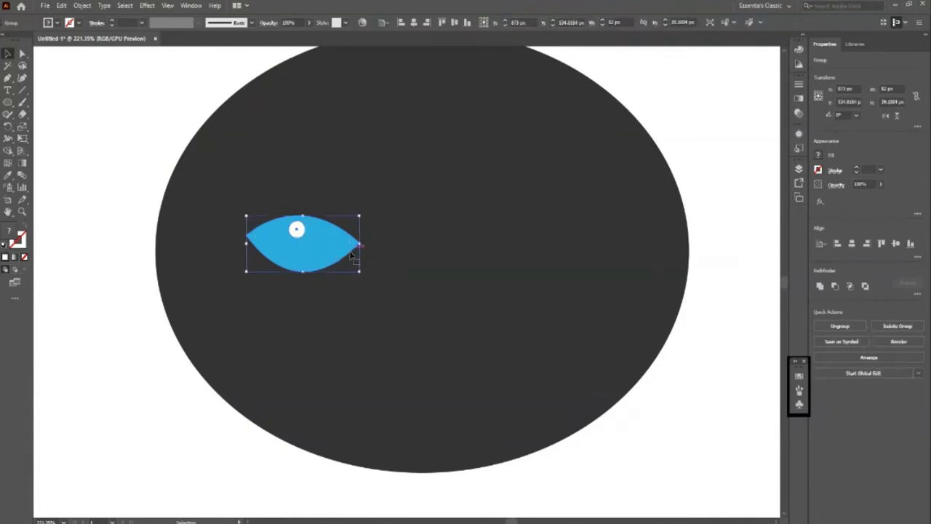
Restore the black pupil and rotate the eye group to tilt it
key("ctrl+z")
key("ctrl+shift+a")
left_click(303, 258)
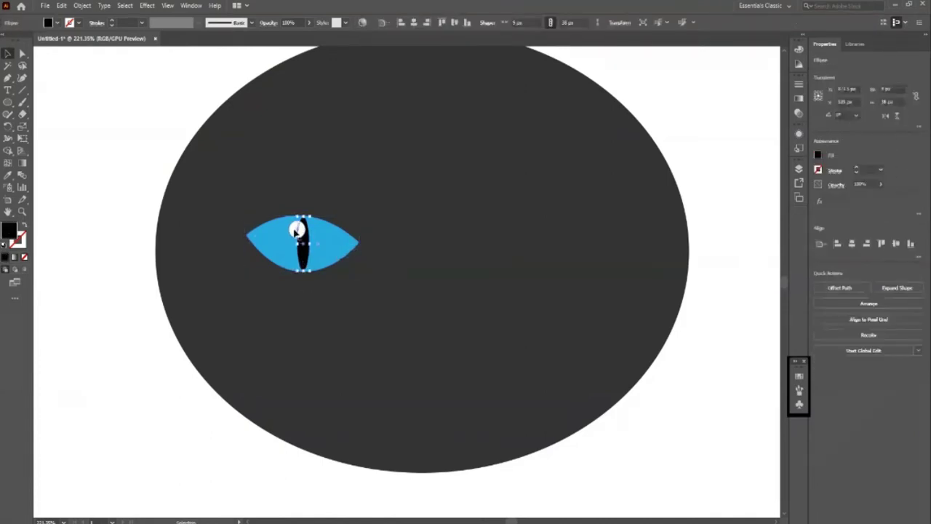
left_click(335, 247)
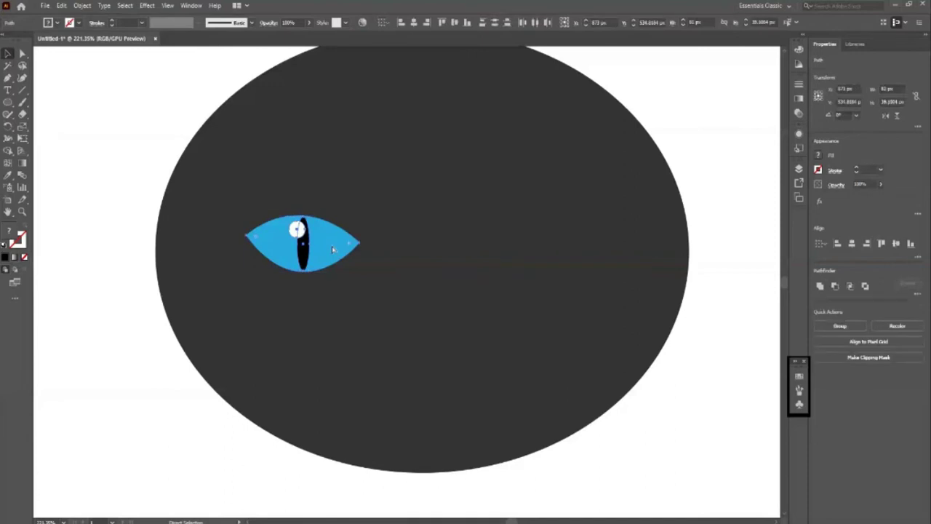
key("v")
left_click_drag(362, 215, 373, 255)
Make a vertically reflected copy of the eye and shift it right
right_click(305, 260)
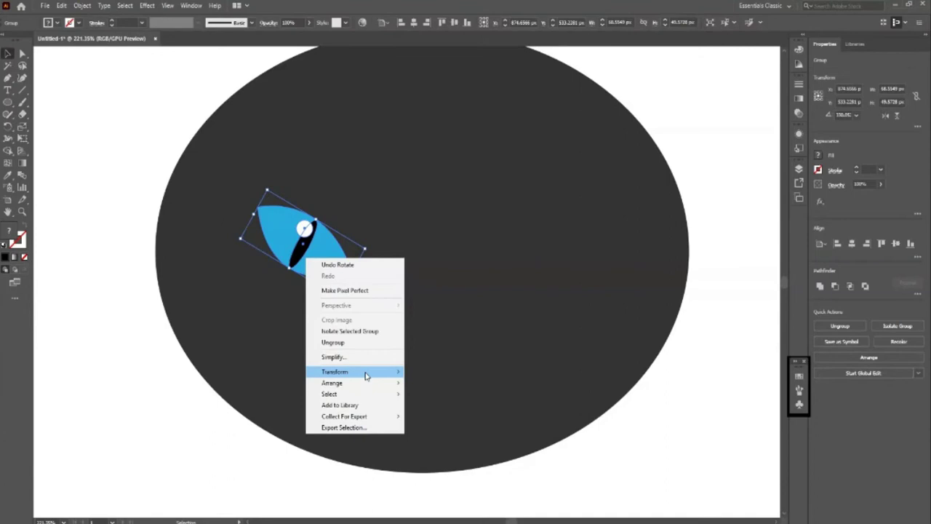
mouse_move(349, 372)
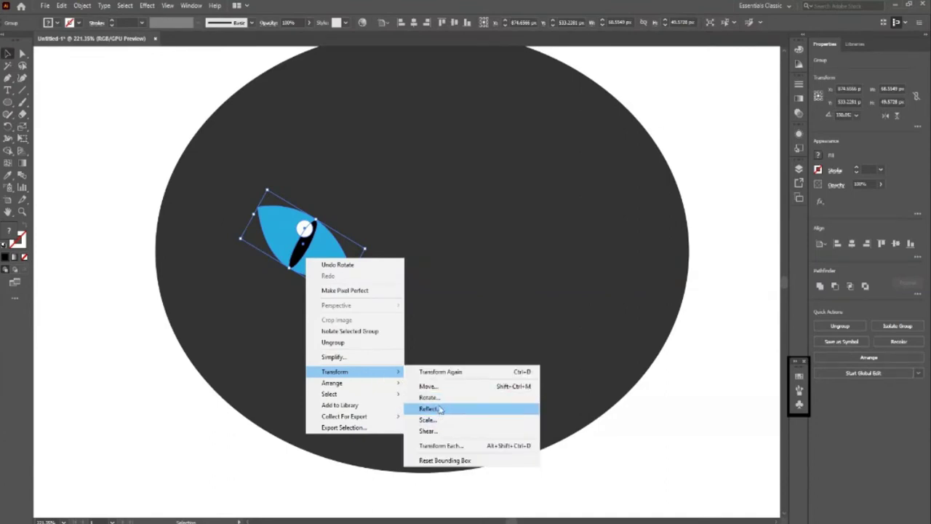
left_click(440, 408)
left_click(553, 315)
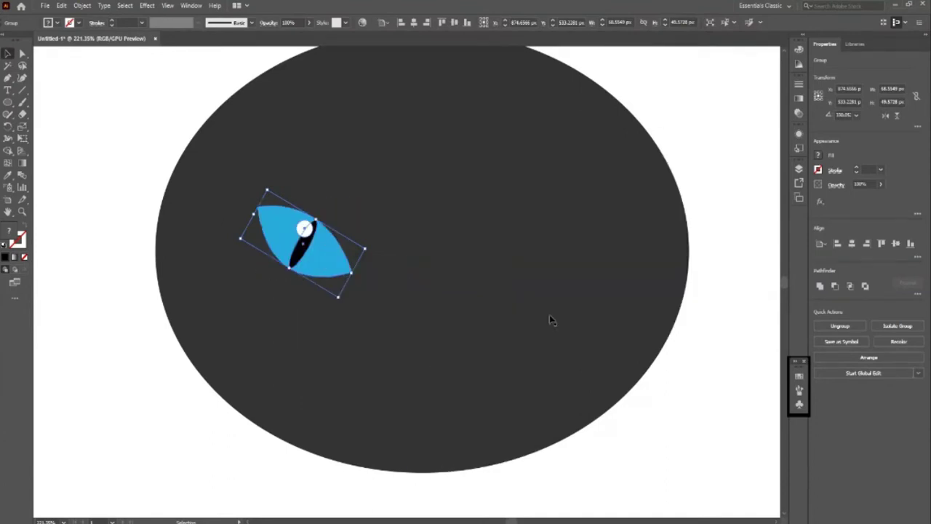
key("shift+Right")
key("shift+Right")
key("shift+Right")
key("shift+Right")
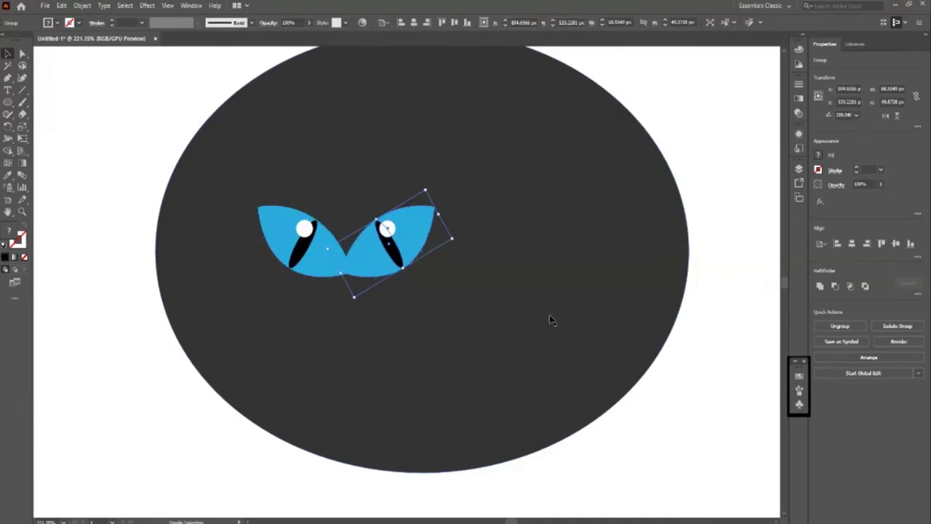
key("shift+Right")
key("shift+Right")
key("shift+Right")
key("shift+Right")
key("shift+Right")
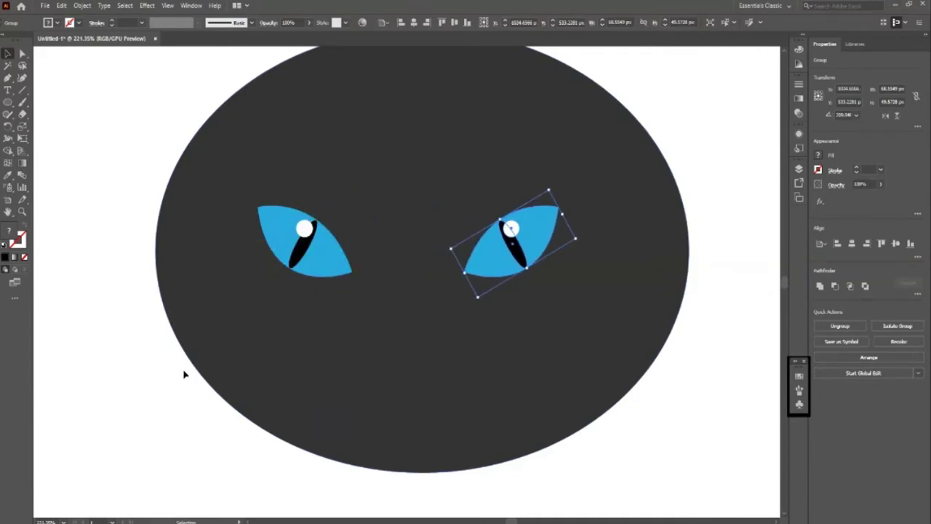
Readjust the left eye's tilt and delete the misplaced right copy
left_click(127, 377)
left_click(297, 263)
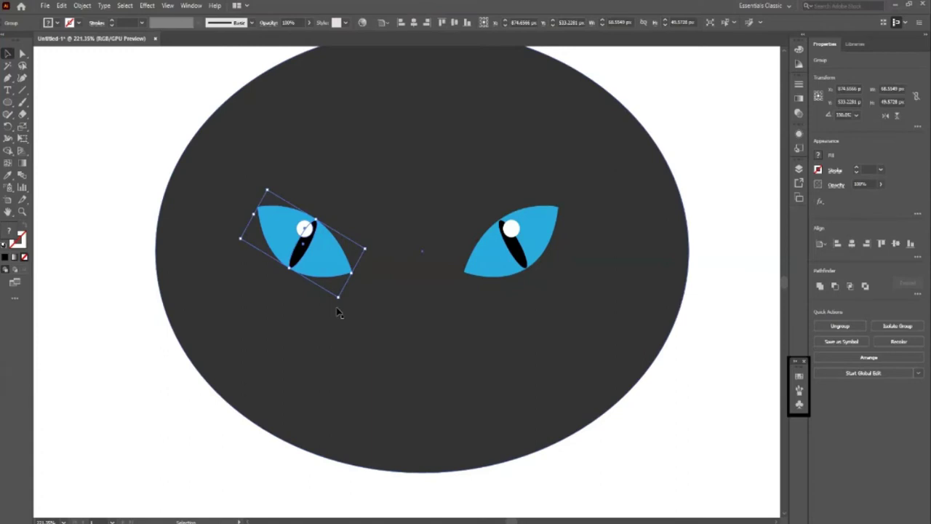
left_click_drag(338, 300, 350, 283)
left_click(124, 409)
left_click(501, 258)
key("Delete")
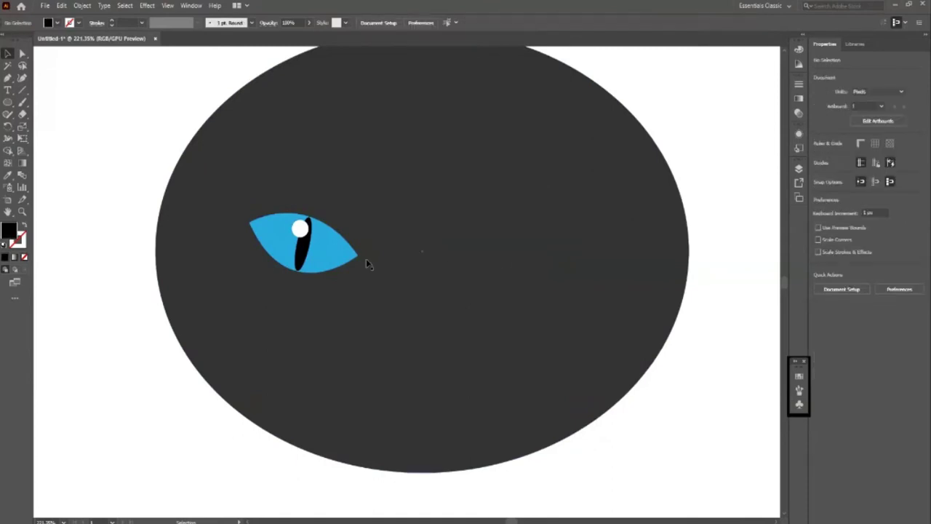
Reflect a new copy of the left eye and move it to the head's right side
right_click(305, 263)
mouse_move(336, 376)
left_click(429, 413)
left_click(560, 320)
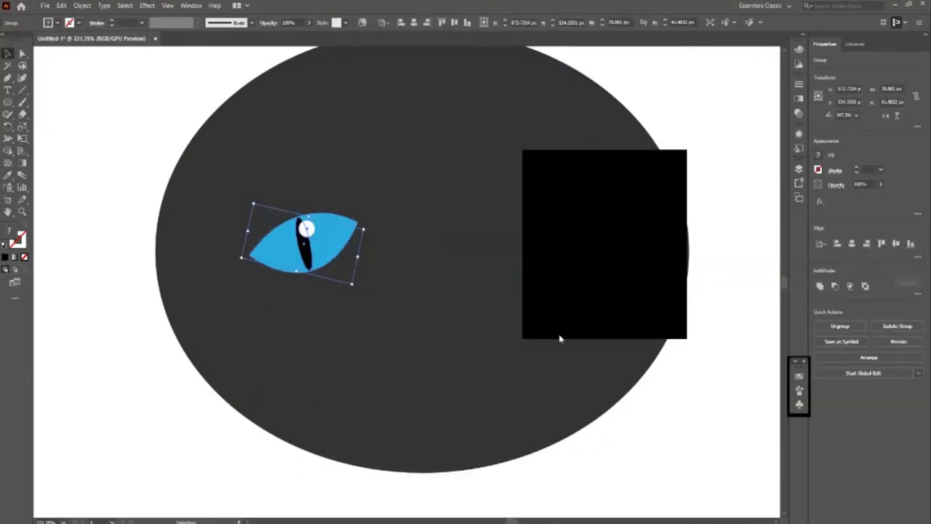
left_click_drag(320, 231, 539, 231)
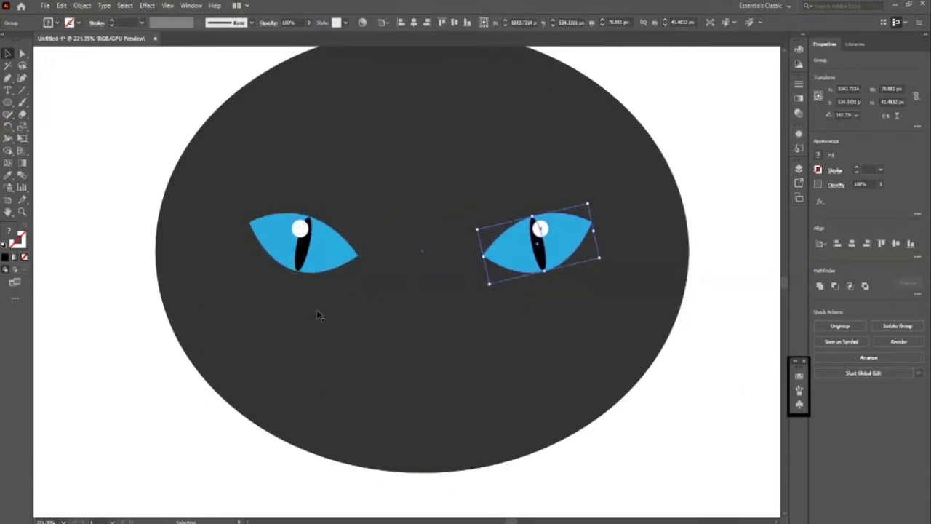
key("Right")
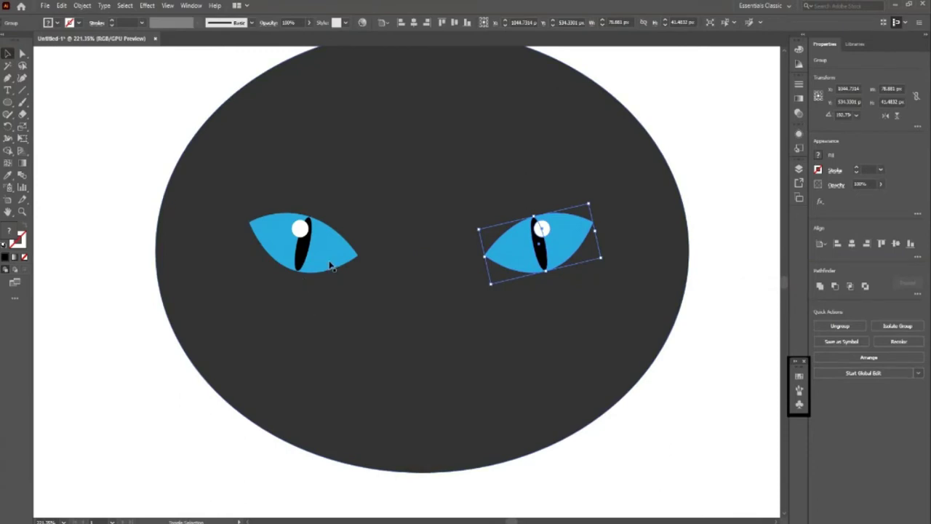
left_click(331, 264, "shift")
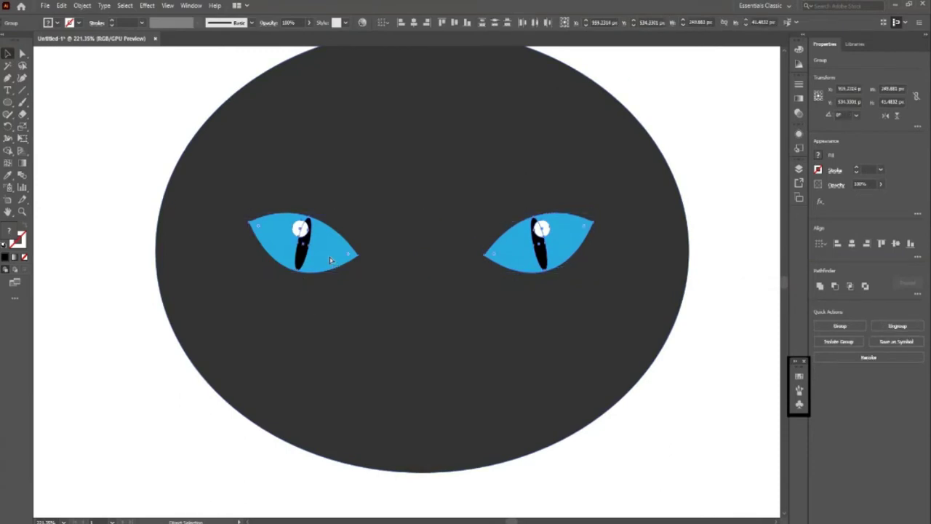
left_click(543, 390, "shift")
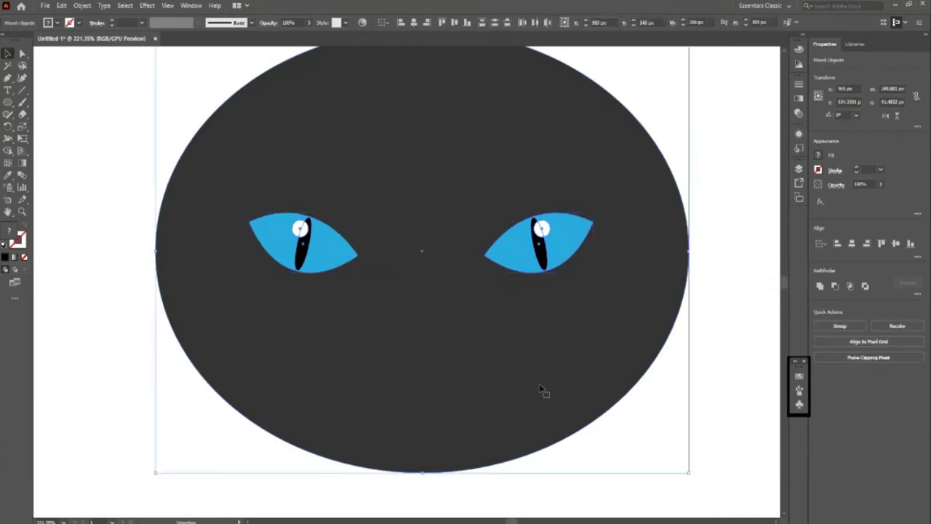
left_click(191, 262)
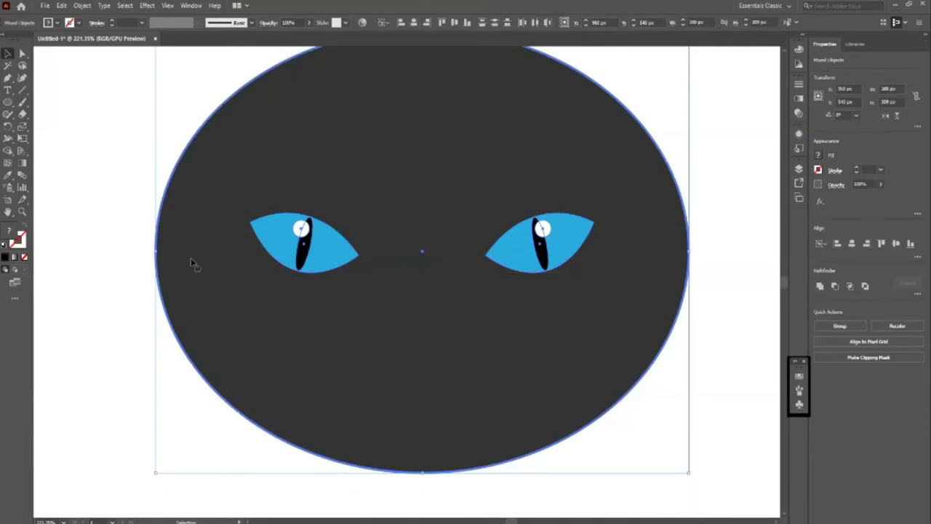
left_click(202, 343, "shift")
scroll(201, 343, "up", 1)
left_click(552, 255)
left_click(551, 362, "shift")
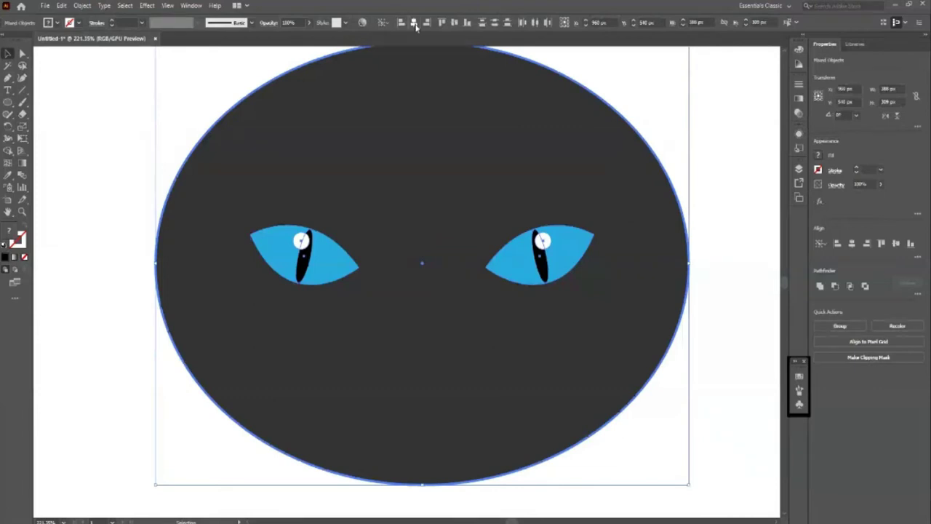
left_click(105, 314)
key("z")
left_click_drag(235, 276, 441, 276)
scroll(289, 318, "up", 1)
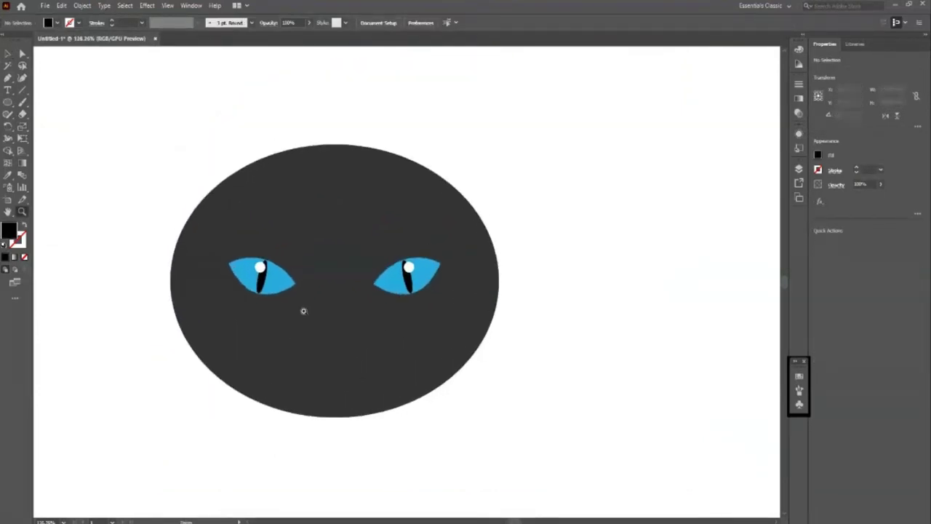
scroll(304, 310, "up", 1)
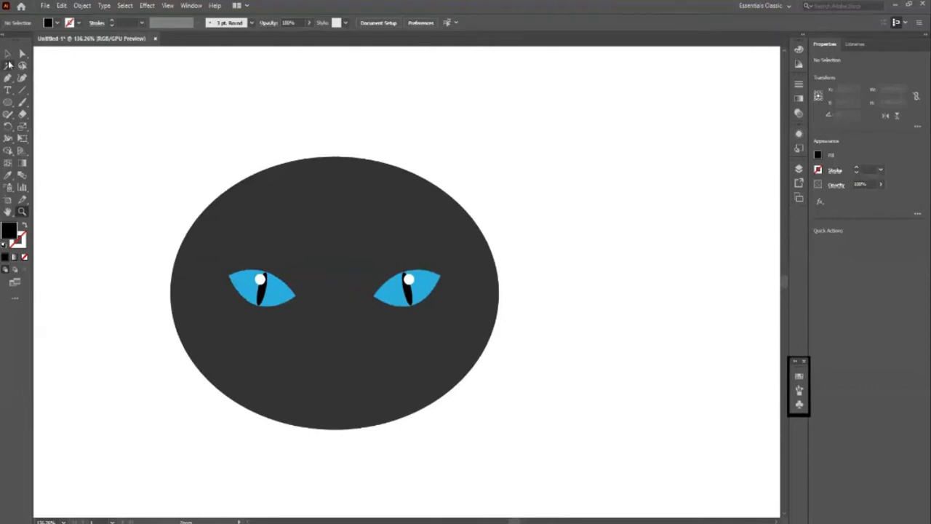
left_click(8, 54)
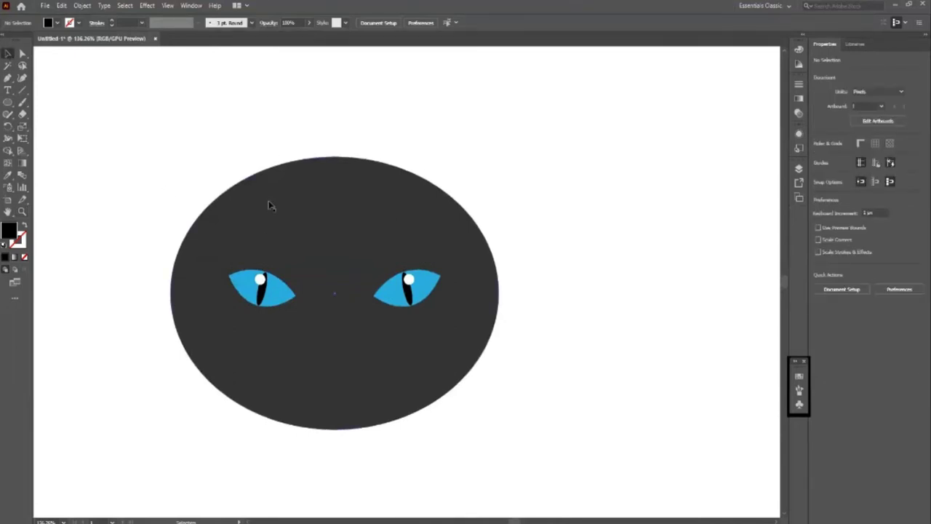
key("p")
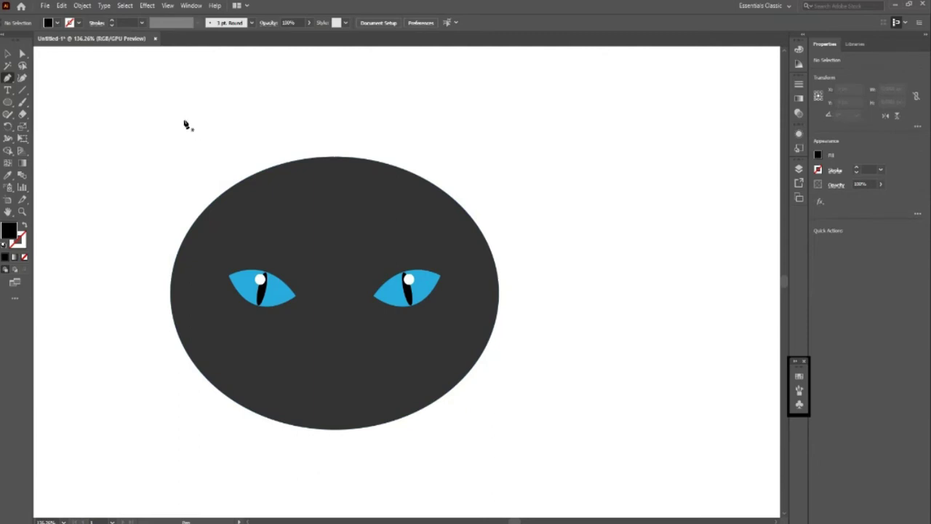
Pen-draw a closed ear path with curved edges from a top tip to the head's upper left
left_click(185, 120)
left_click_drag(241, 198, 250, 263)
left_click(241, 198)
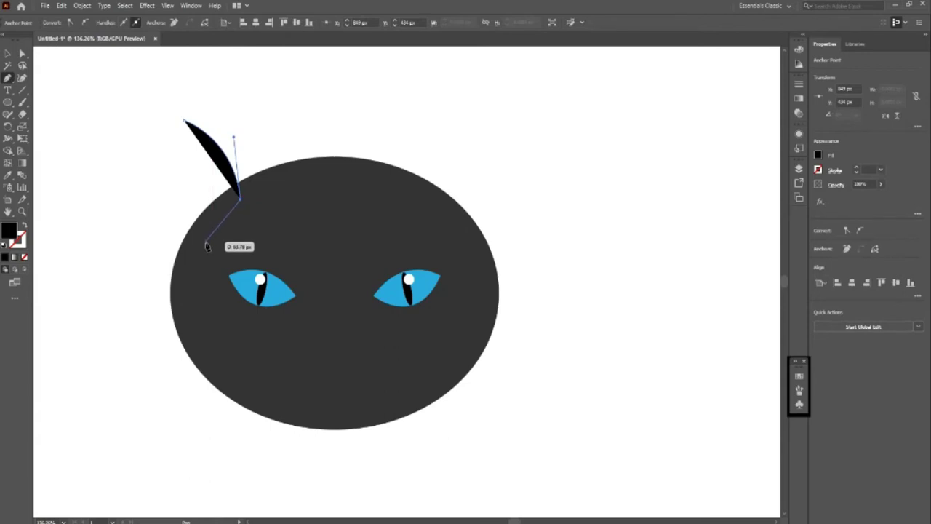
left_click_drag(205, 246, 152, 154)
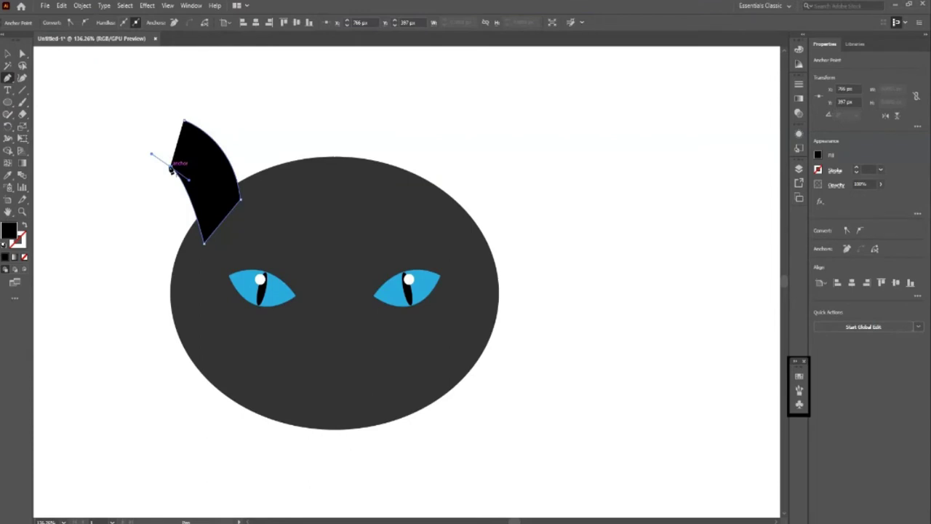
left_click_drag(172, 169, 149, 152)
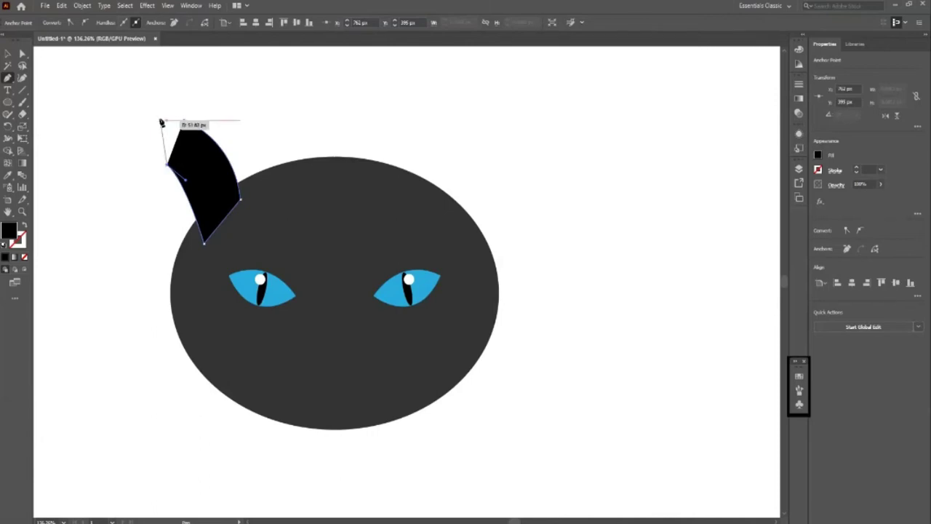
left_click_drag(155, 111, 192, 125)
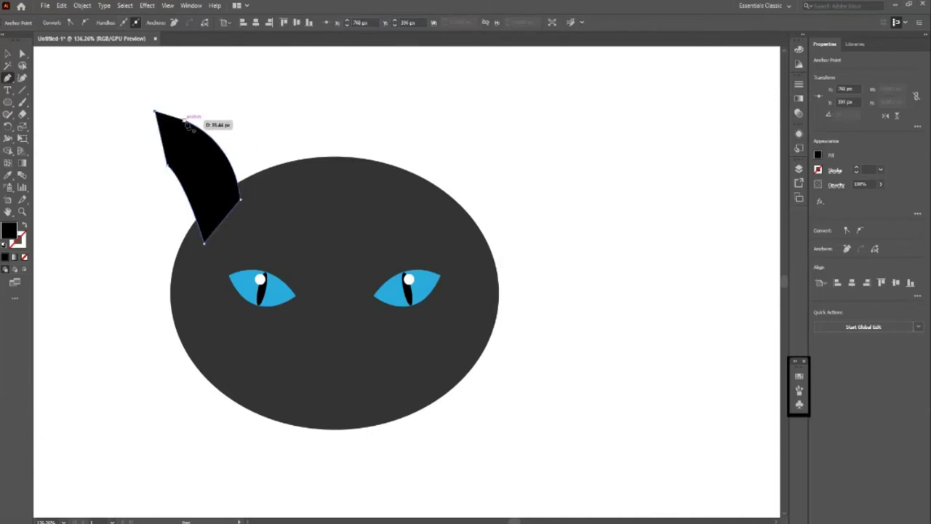
left_click(7, 53)
left_click(145, 139)
Zoom in on the ear and try moving its left-edge anchor, then undo that move
left_click(202, 155)
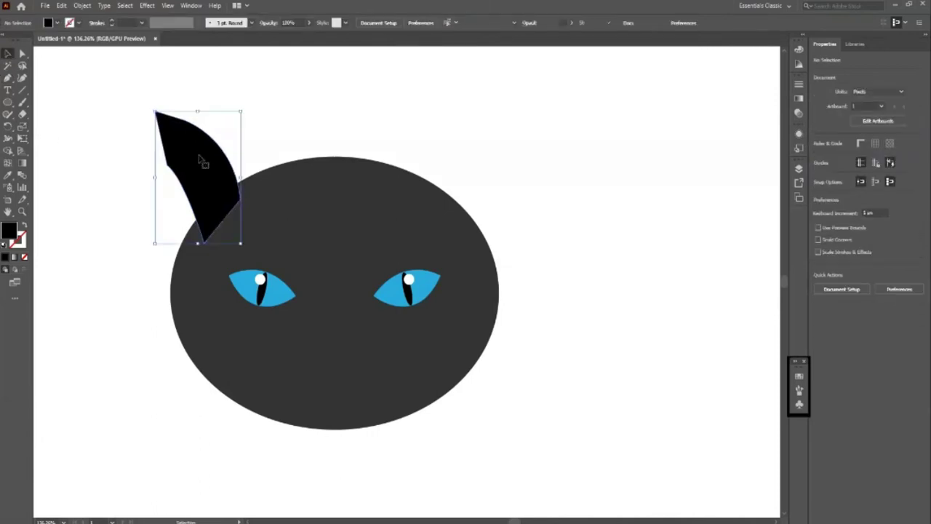
key("z")
left_click(129, 150)
key("v")
key("a")
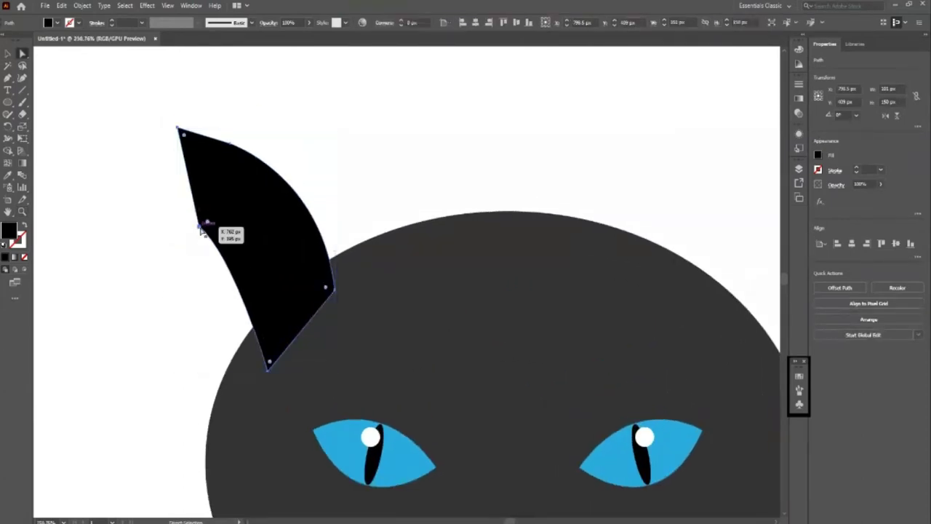
left_click_drag(202, 230, 190, 240)
left_click(206, 224)
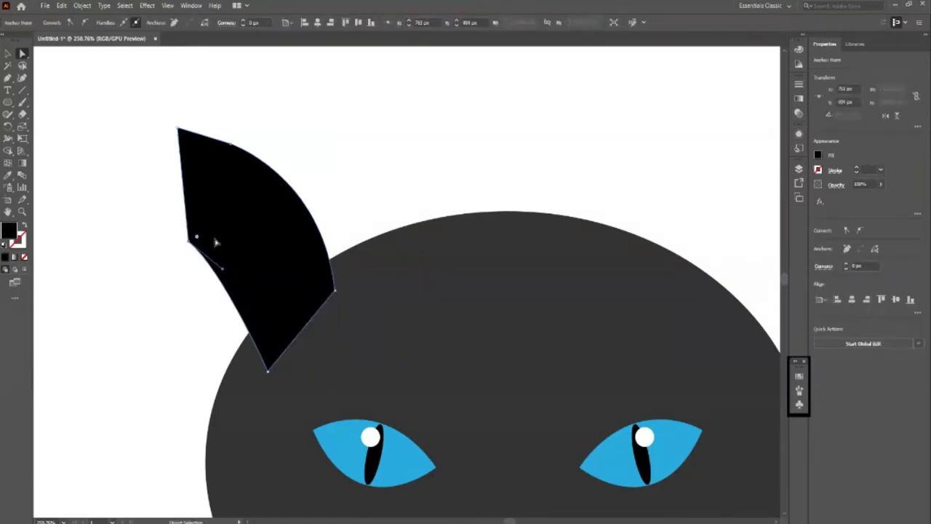
key("ctrl+z")
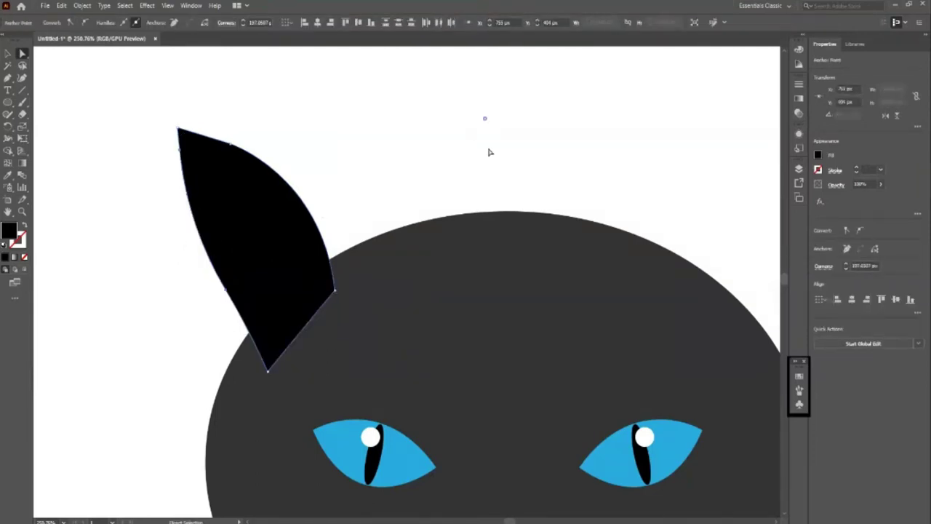
Round the black ear's top corner using the live corner widget
left_click(393, 174)
left_click(7, 53)
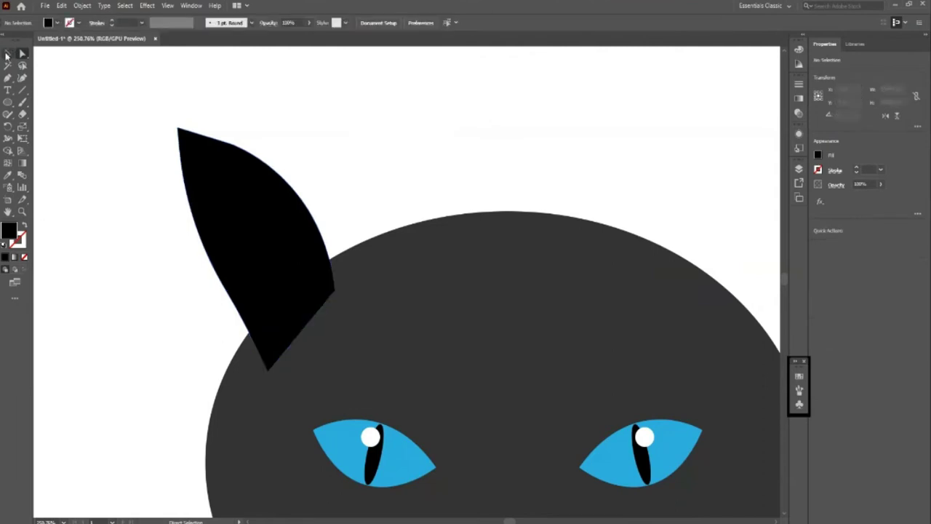
left_click(288, 264)
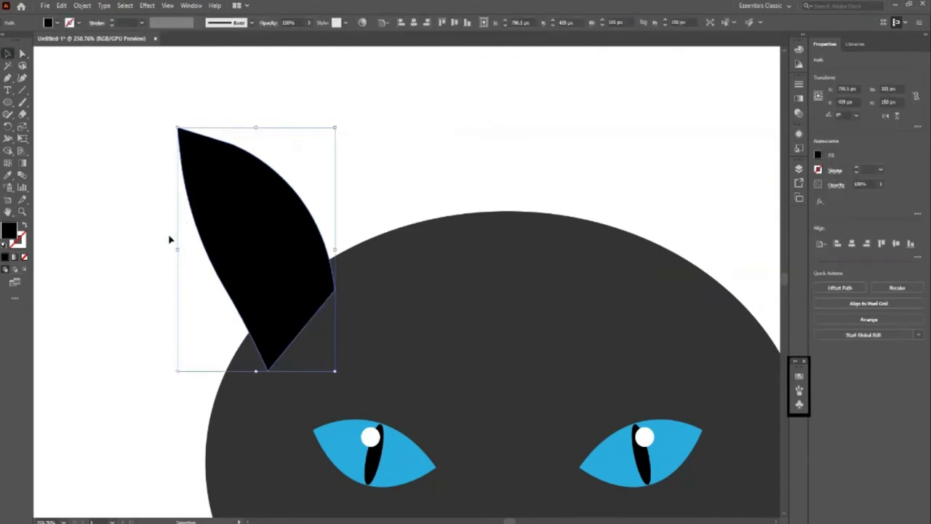
key("a")
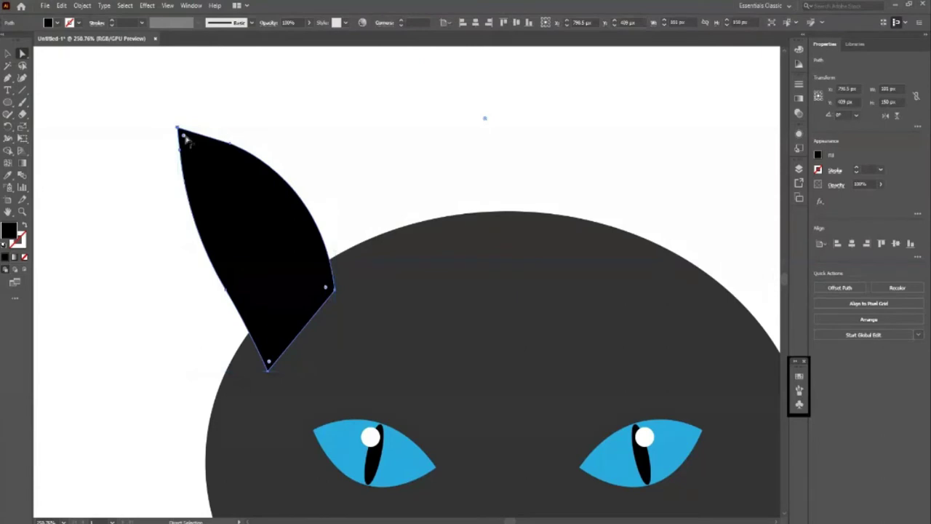
left_click_drag(187, 143, 203, 163)
left_click(163, 218)
Send the ear behind the head and fill it with the head's dark grey
left_click(289, 270)
key("ctrl+shift+bracketleft")
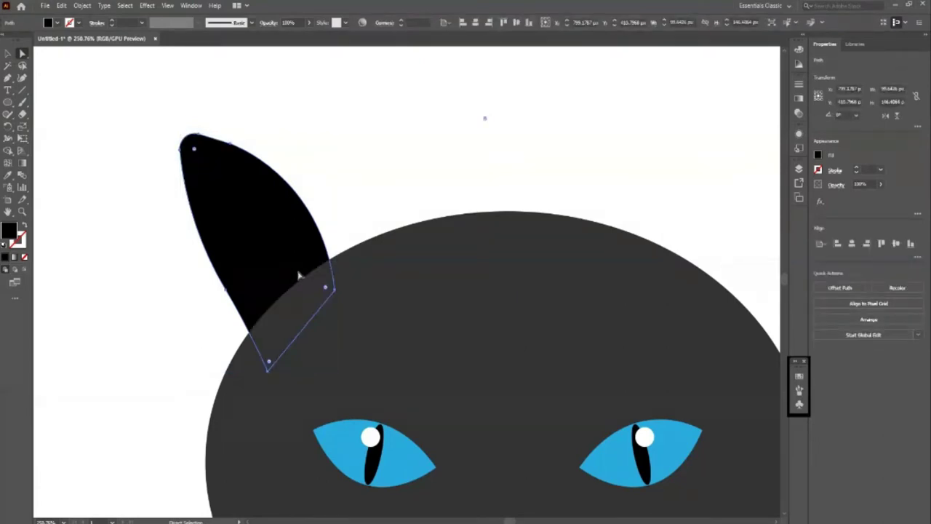
key("i")
left_click(417, 315)
key("v")
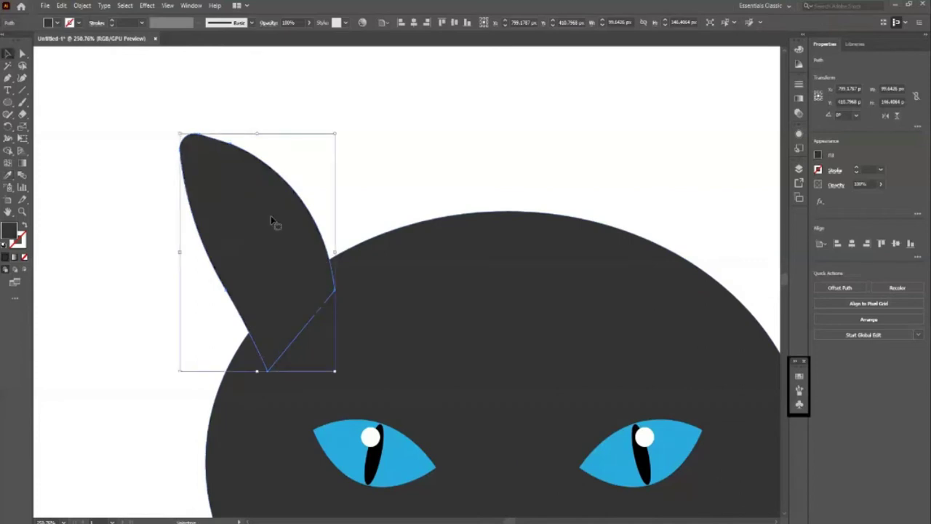
left_click(423, 153)
Make the ear slightly wider and taller
key("ctrl+0")
key("z")
left_click_drag(357, 196, 410, 246)
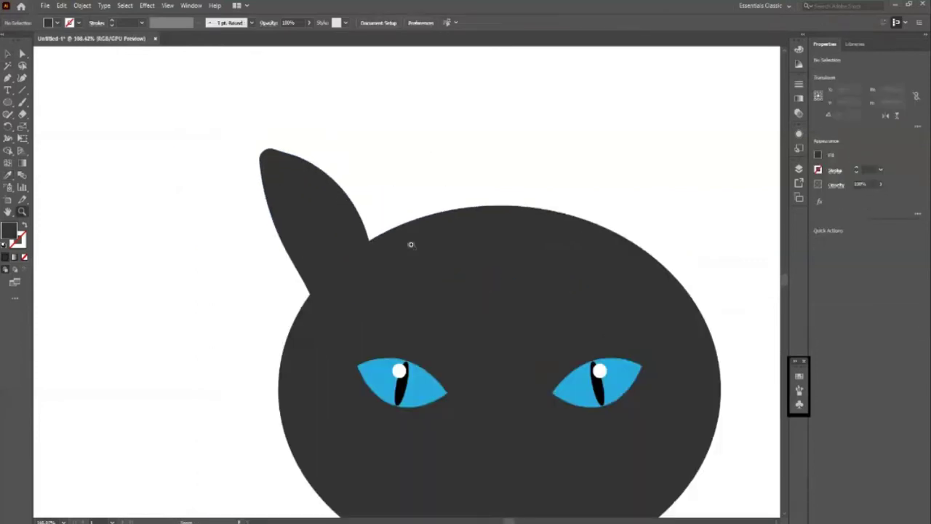
key("v")
left_click(305, 242)
left_click_drag(383, 147, 390, 143)
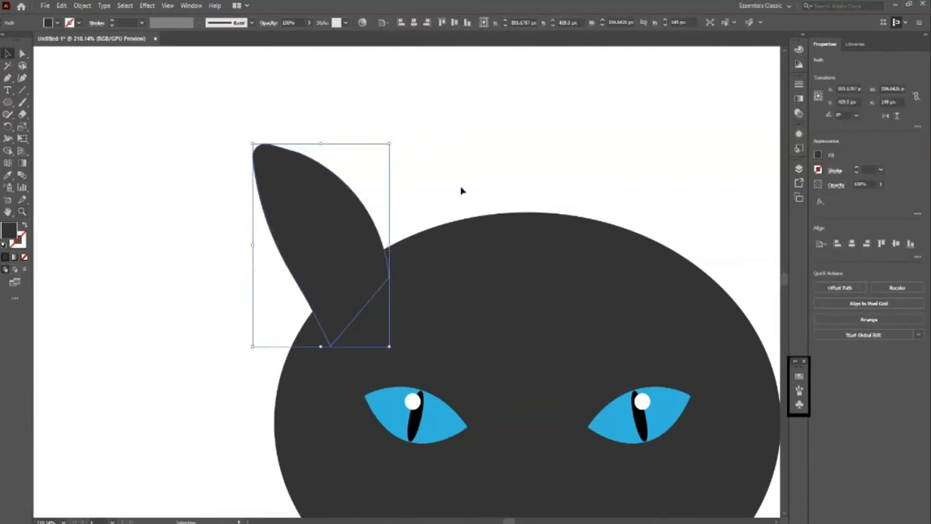
Add an anchor on the ear's right edge and pull that curve upward
key("plus")
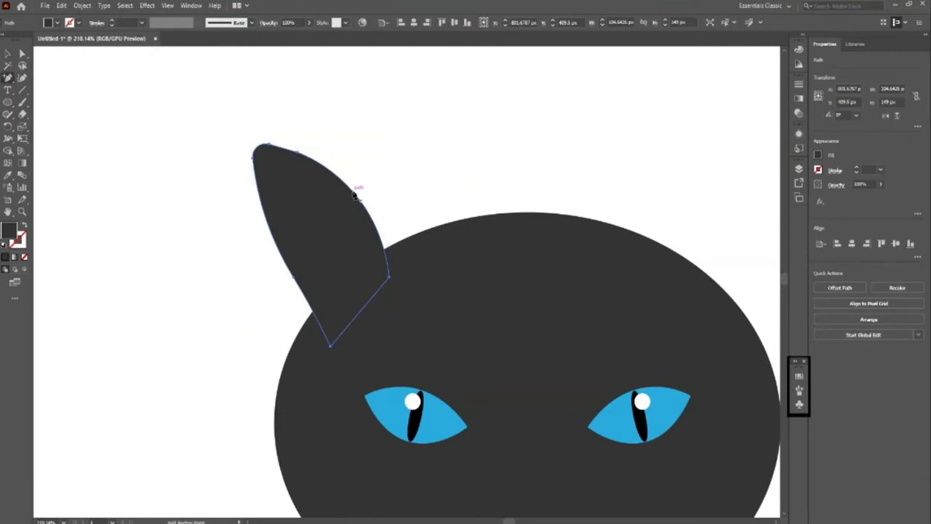
left_click(354, 192)
key("a")
mouse_move(360, 195)
left_mouse_down()
mouse_move(361, 177)
mouse_move(355, 183)
left_mouse_up()
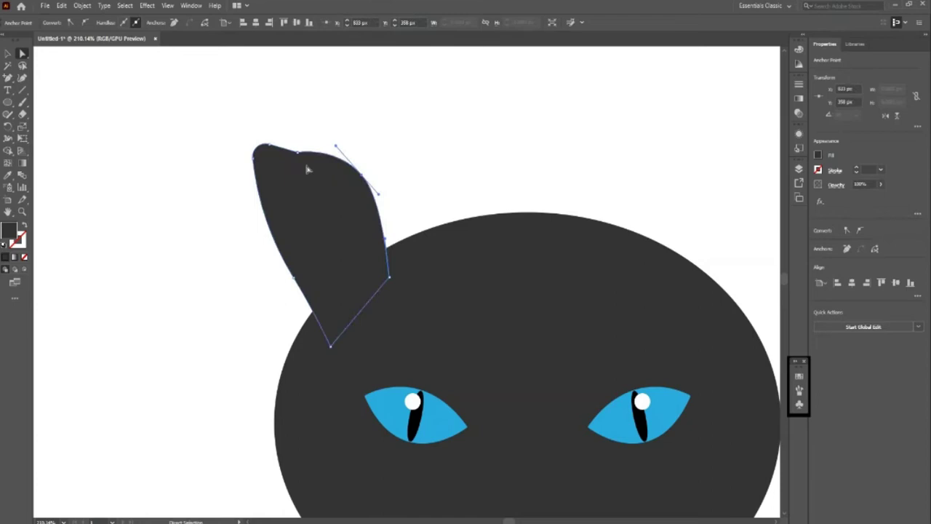
left_click_drag(295, 155, 297, 157)
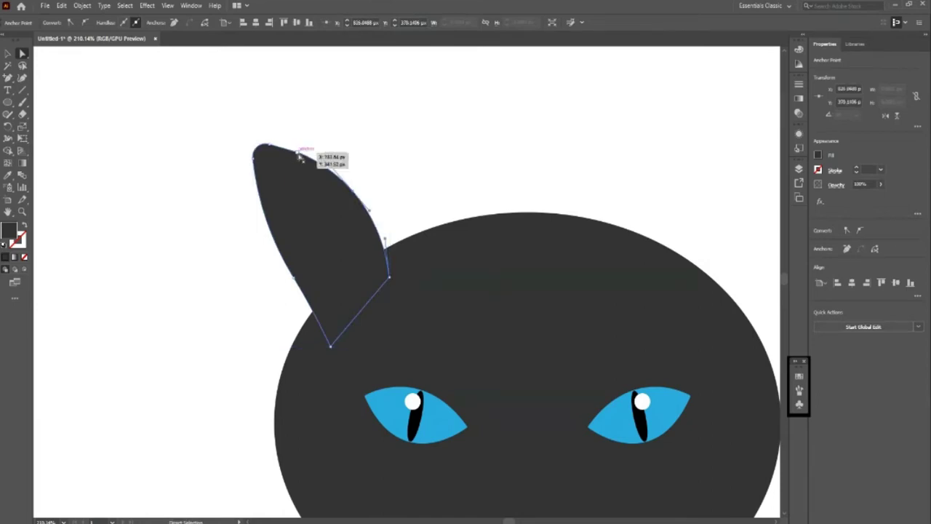
key("v")
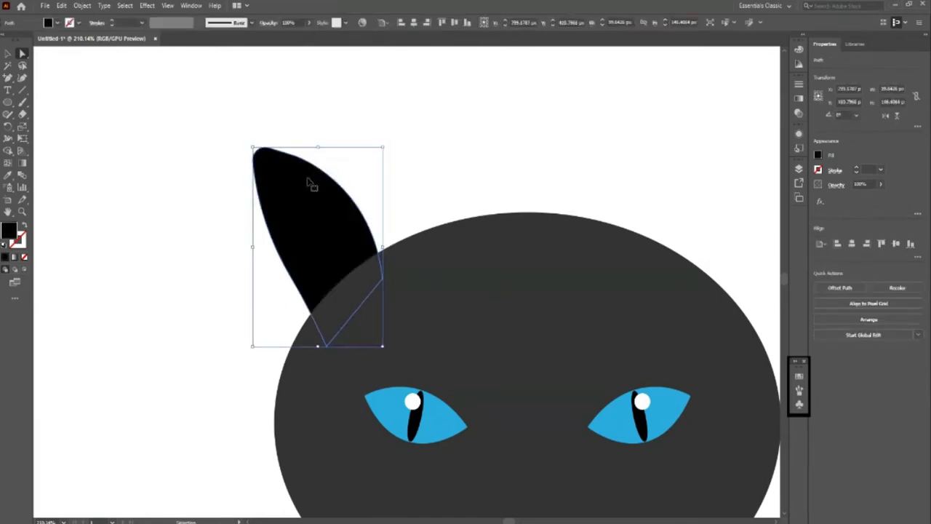
Pull the ear's top anchor up and right, then round that top corner
key("a")
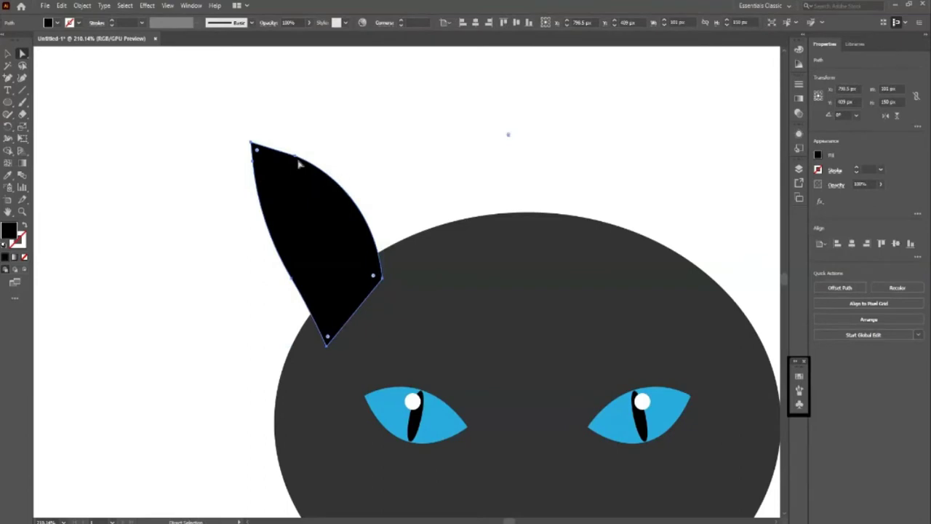
left_click_drag(298, 163, 303, 150)
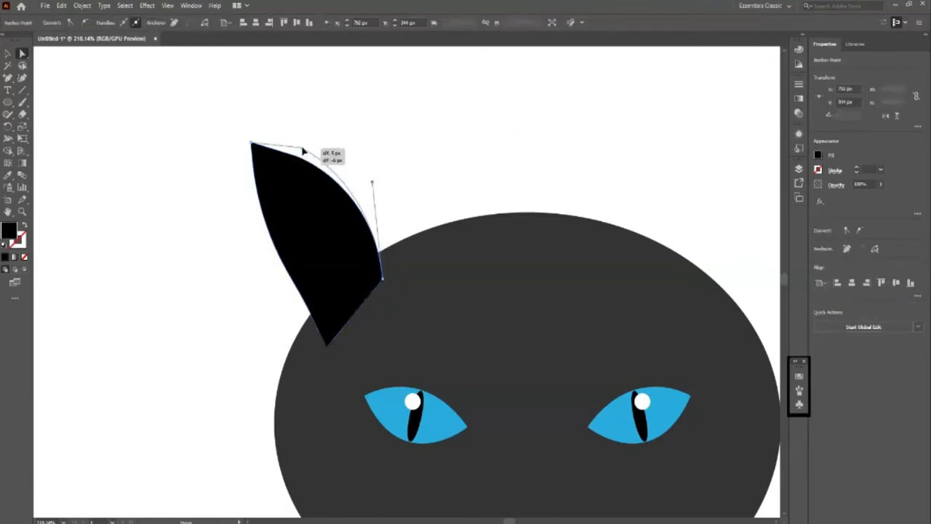
left_click(313, 189)
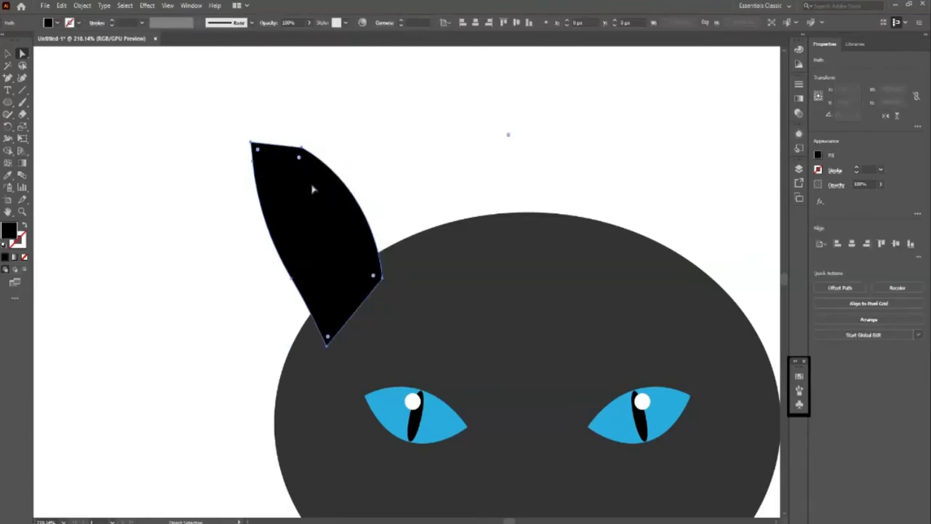
left_click(301, 178)
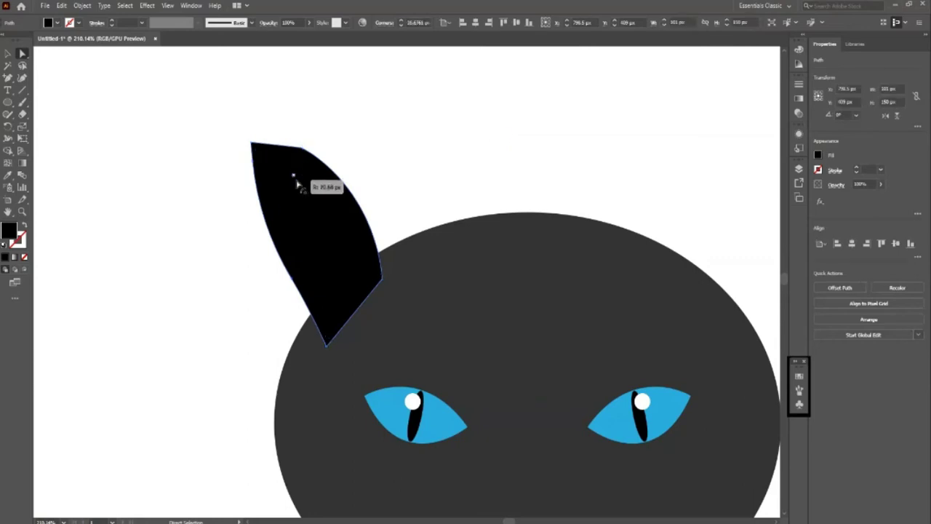
left_click_drag(256, 151, 264, 153)
left_click(525, 148)
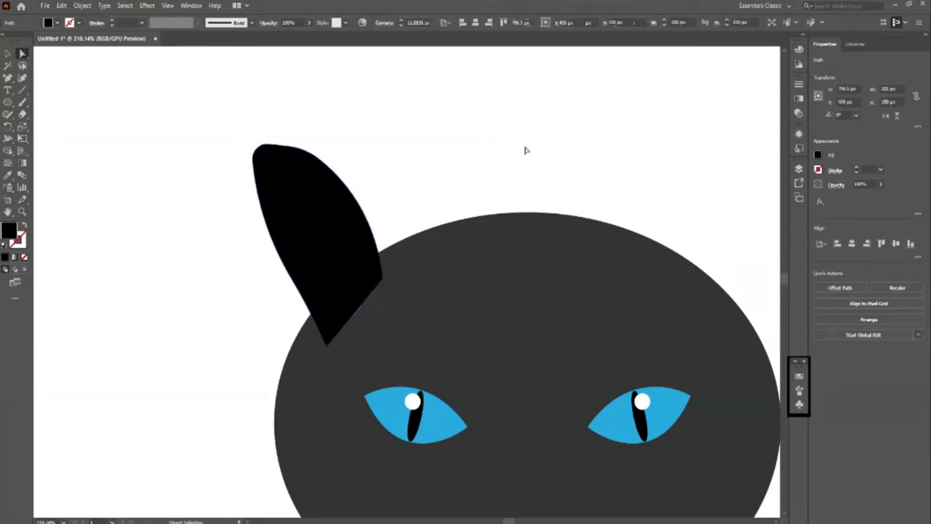
Send the reshaped ear back behind the head and recolour it dark grey
left_click(371, 223)
key("ctrl+shift+bracketleft")
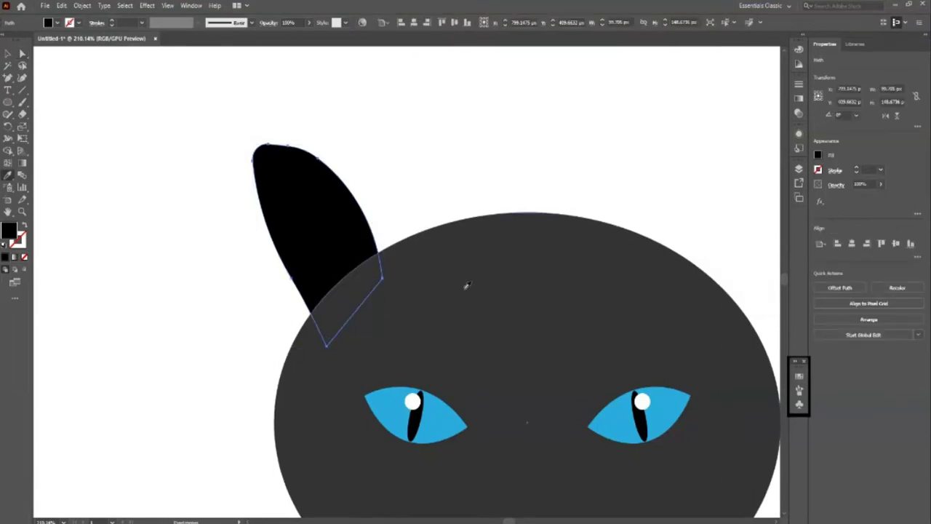
left_click(467, 285)
key("v")
left_click(370, 160)
Draw a curved inner-ear path with the Pen inside the left ear
key("z")
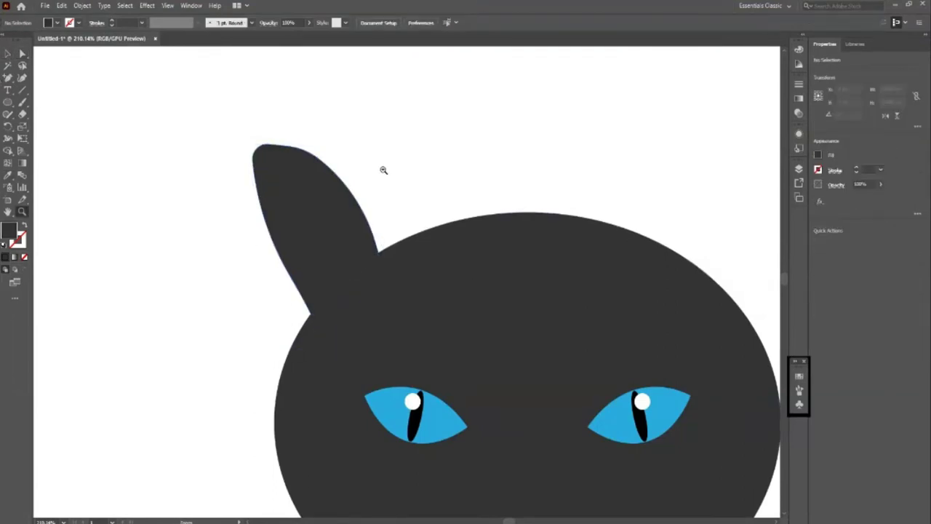
scroll(392, 166, "down", 5)
scroll(498, 219, "up", 2)
scroll(350, 163, "up", 2)
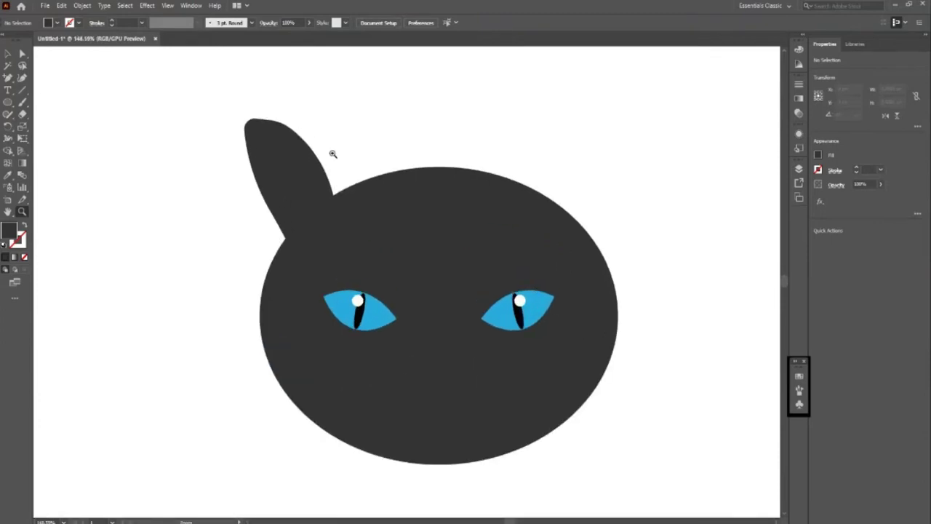
scroll(332, 153, "up", 1)
key("v")
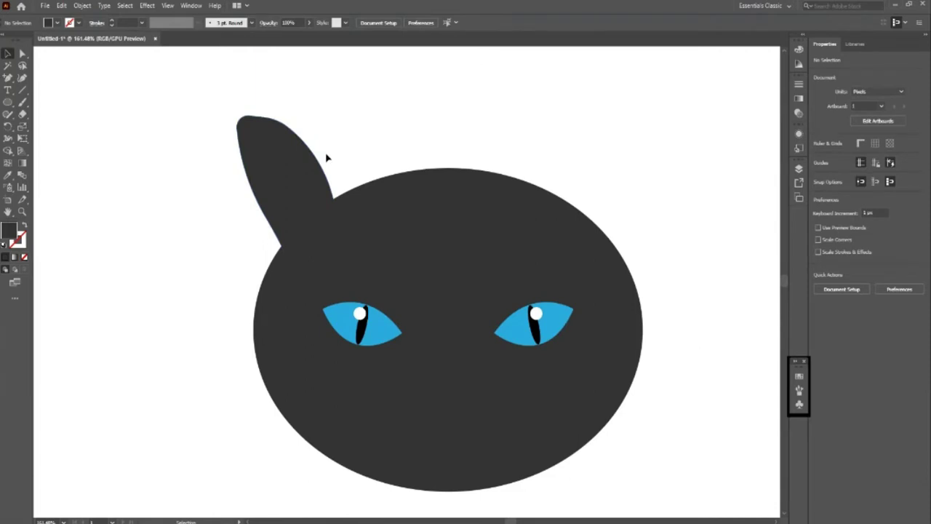
key("p")
left_click(264, 136)
left_click_drag(304, 200, 305, 237)
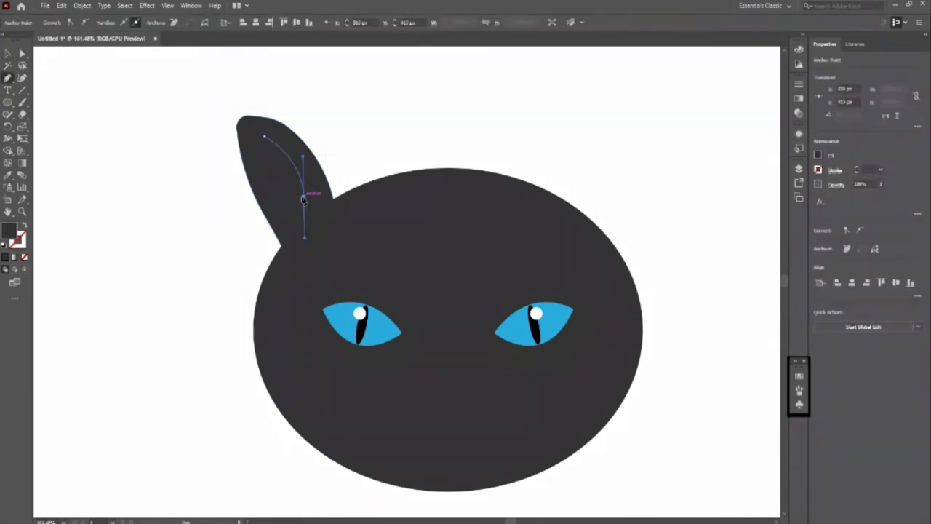
left_click(289, 206)
left_click_drag(264, 136, 256, 119)
Finish the inner ear in white and select the whole left ear
key("v")
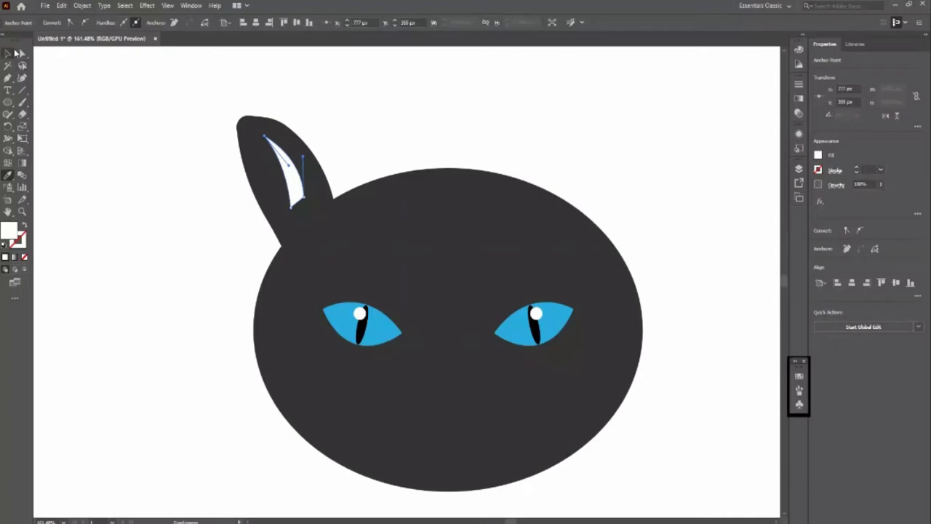
left_click(182, 109)
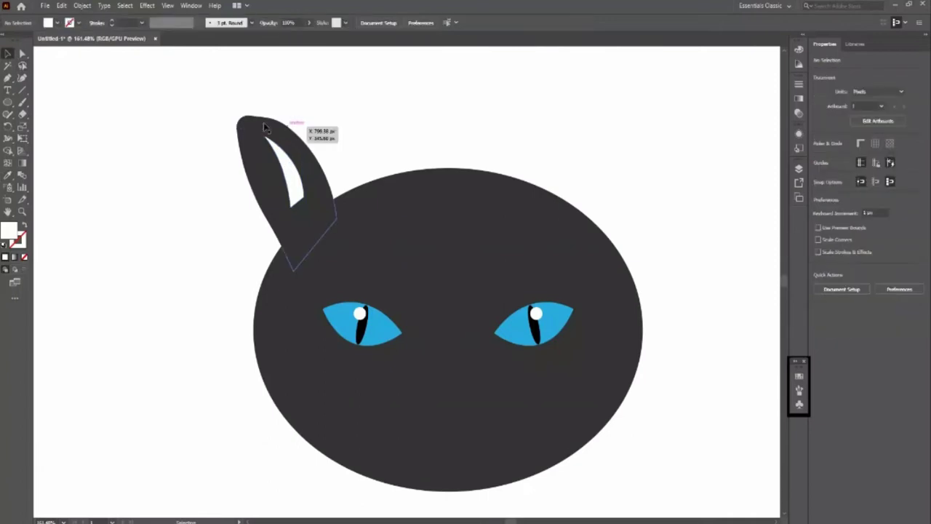
left_click(290, 165)
Reflect a vertical copy of the lined ear and nudge it right onto the head's upper right
right_click(298, 154)
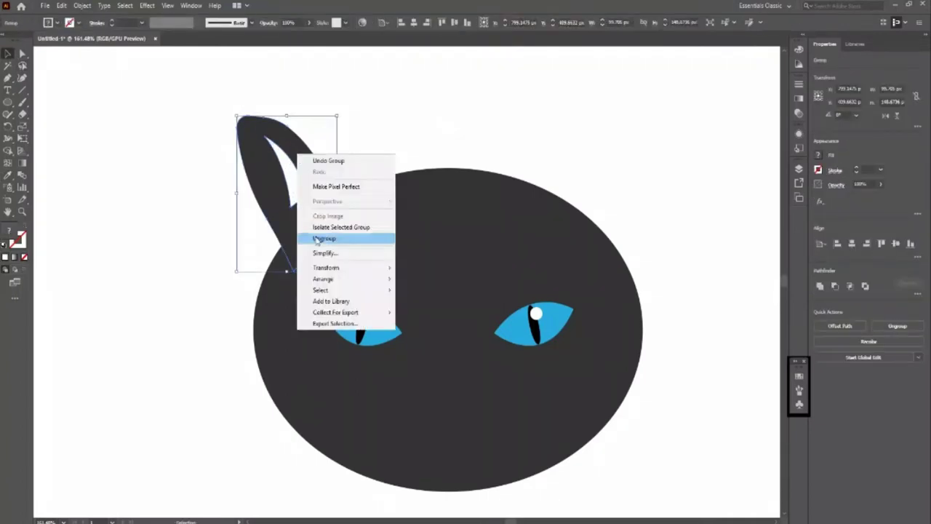
left_click(429, 300)
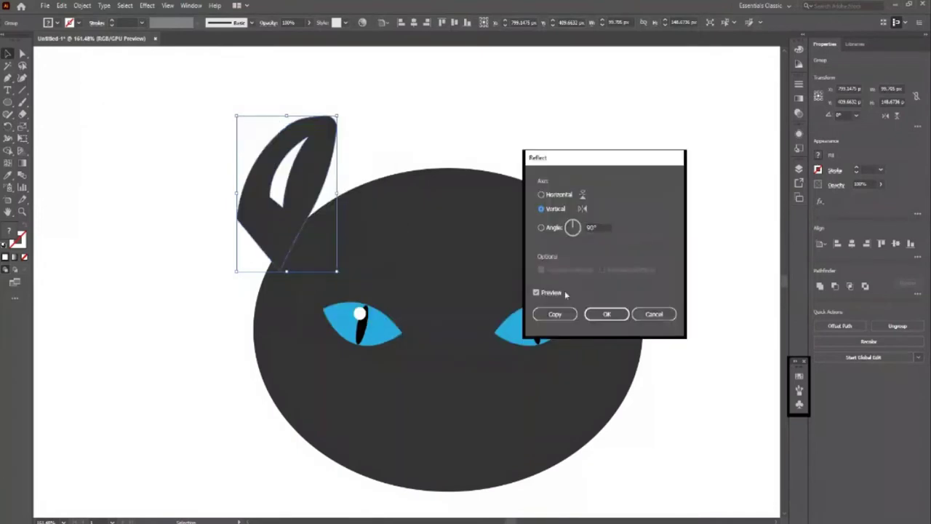
left_click(555, 314)
key("shift+Right")
key("shift+Right")
key("shift+Right")
key("shift+Right")
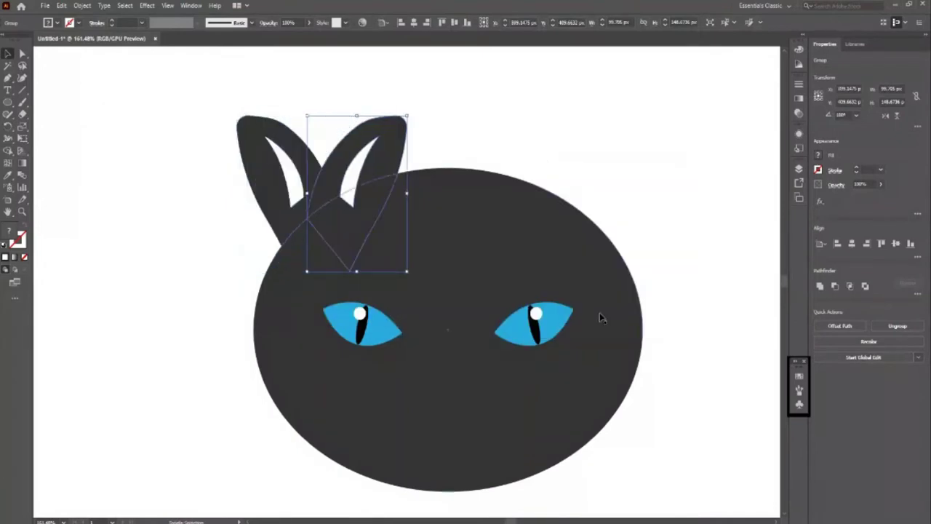
key("shift+Right")
key("shift+Right")
key("shift+Right")
key("shift+Right")
key("shift+Right")
key("shift+Right")
key("shift+Right")
key("shift+Right")
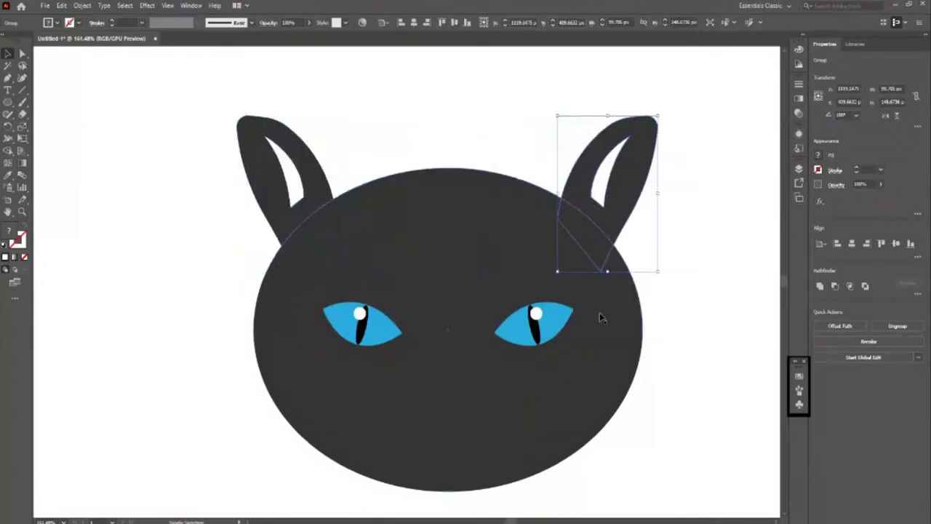
left_click(210, 181)
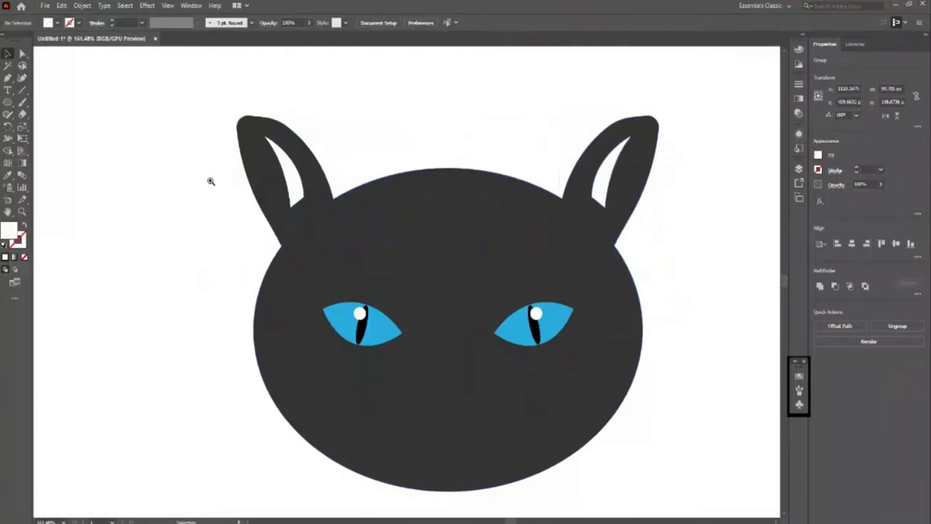
scroll(210, 181, "down", 5)
mouse_move(253, 288)
left_mouse_down()
mouse_move(331, 291)
mouse_move(361, 182)
mouse_move(392, 222)
left_mouse_up()
left_click_drag(325, 181, 405, 243)
left_click_drag(266, 303, 334, 315)
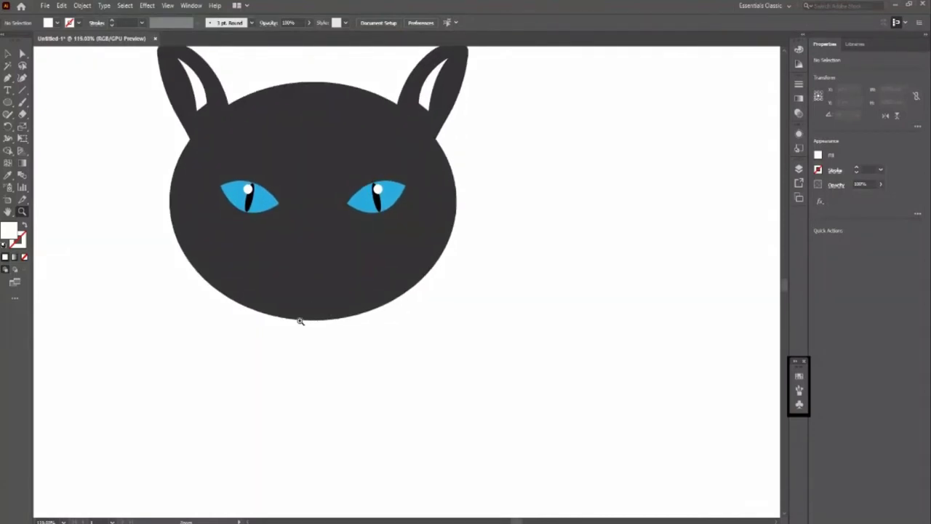
Draw a small, flat white ellipse on the face for the nose
key("l")
key("z")
left_click_drag(257, 258, 289, 272)
key("l")
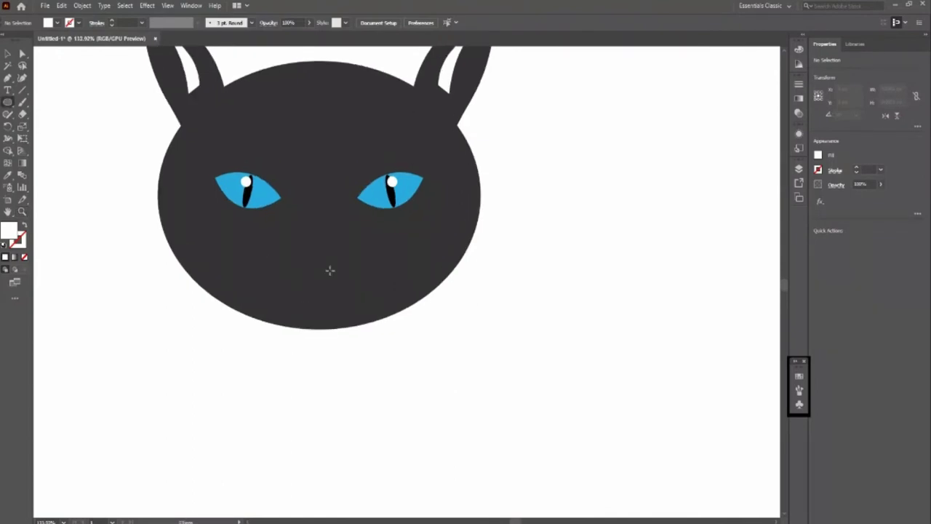
left_click_drag(300, 240, 336, 251)
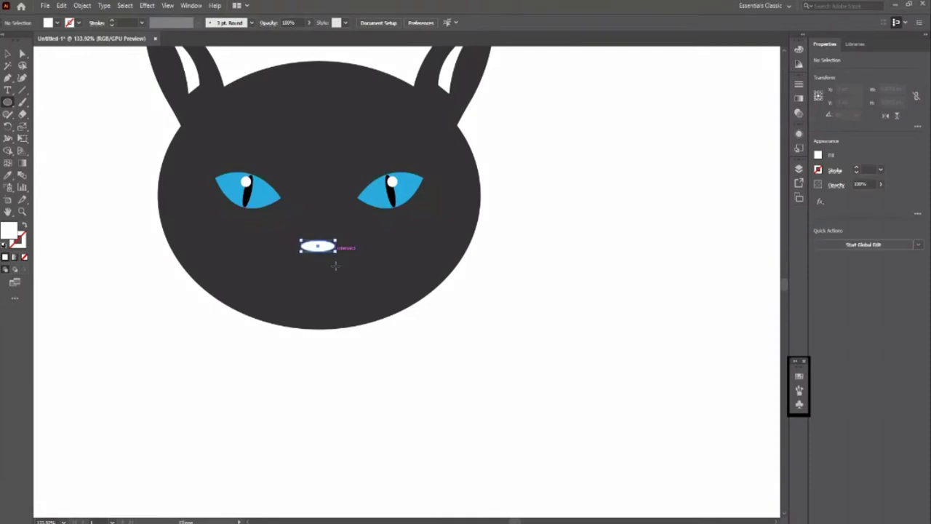
left_click(289, 395, "ctrl")
Rotate a copy of the nose oval 90° to vertical and shorten it from the top
key("z")
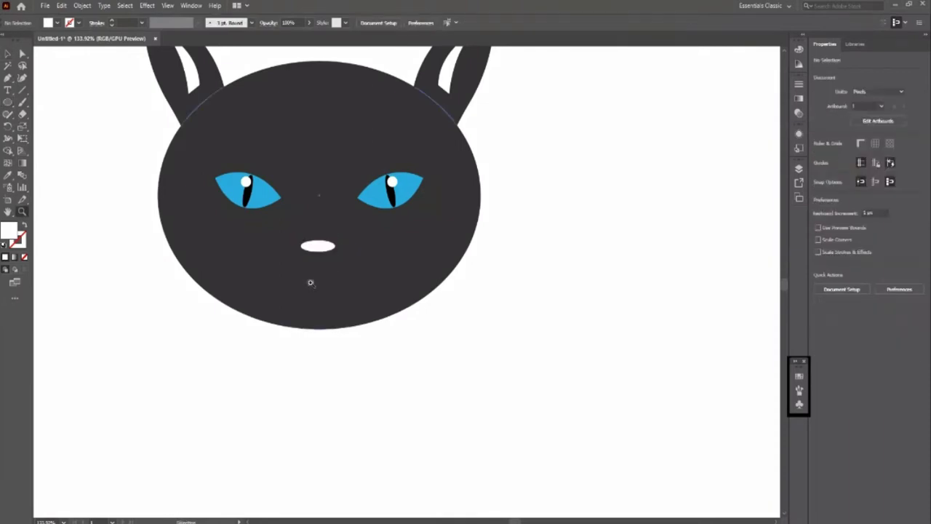
left_click_drag(310, 281, 372, 341)
key("v")
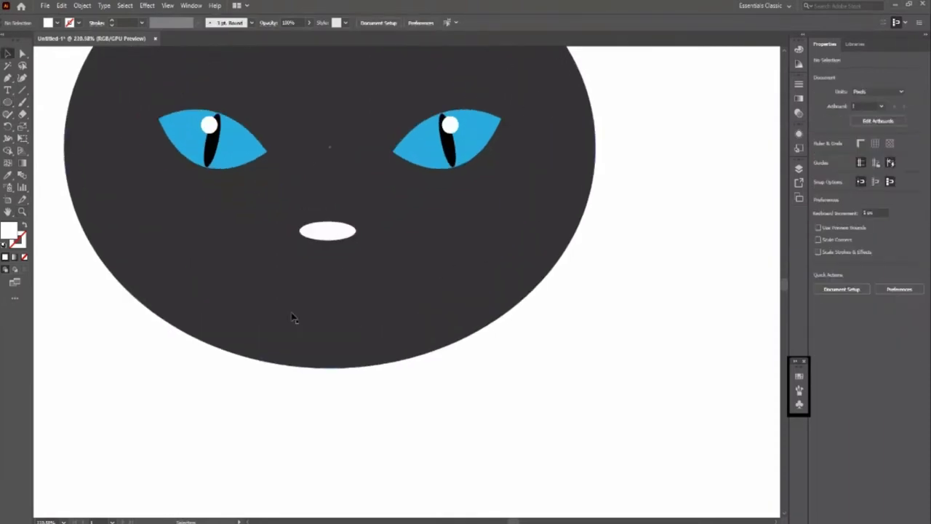
left_click(327, 232)
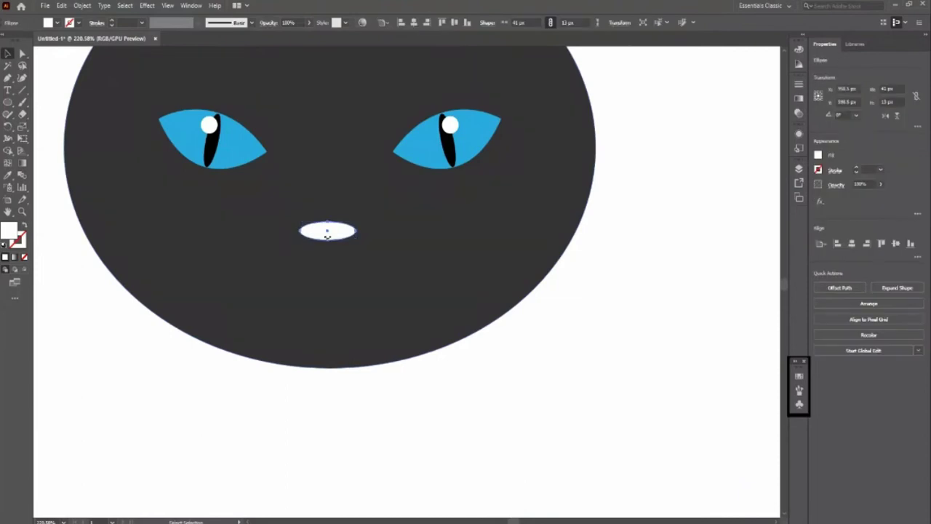
key("v")
left_click_drag(359, 217, 347, 284)
key("ctrl+z")
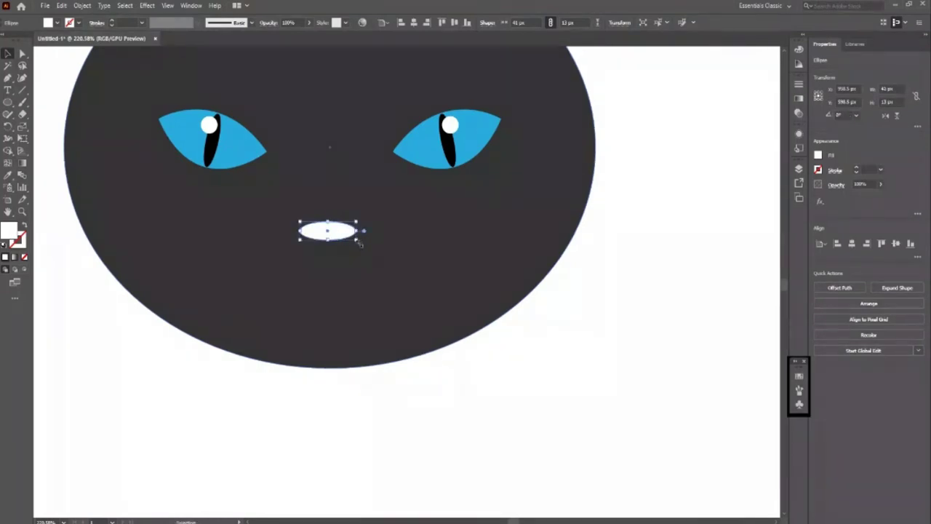
left_click_drag(362, 244, 333, 312)
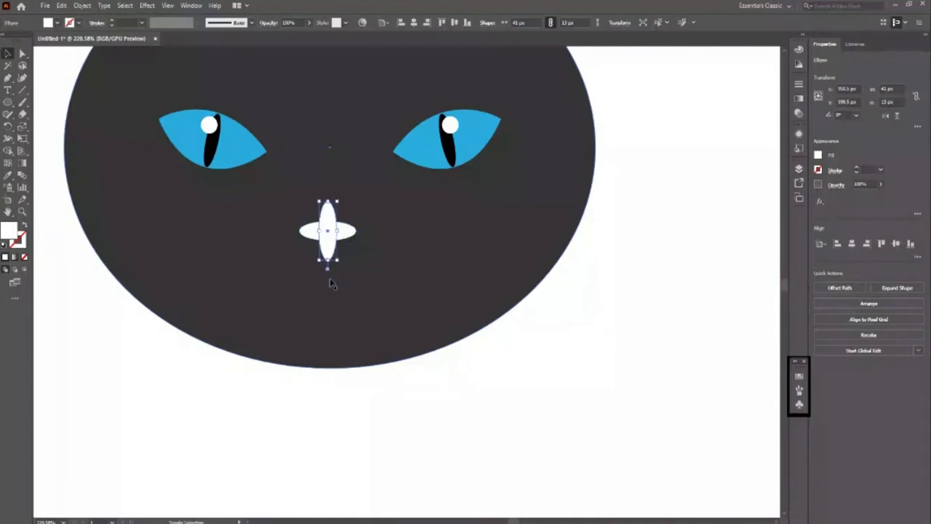
left_click_drag(329, 197, 328, 235)
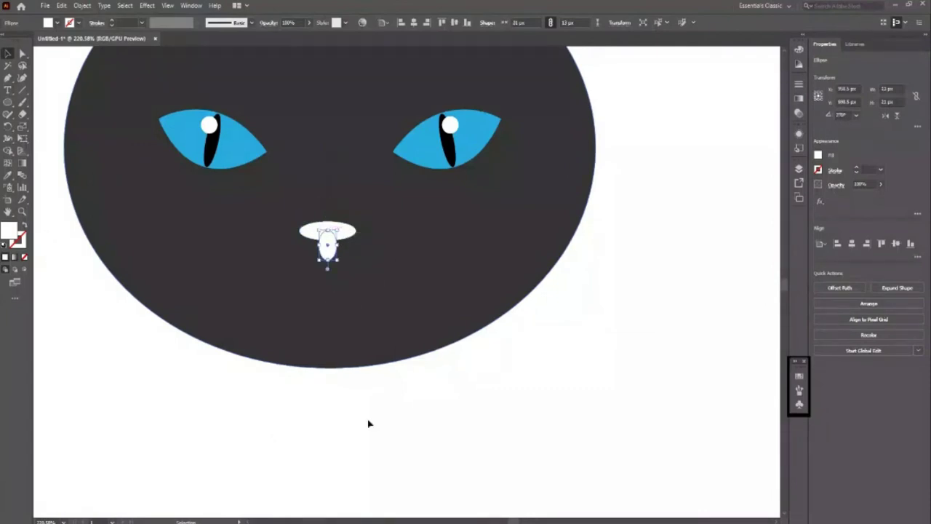
Tuck the short vertical stem beneath the oval nose
left_click(368, 422)
left_click(327, 256)
left_click_drag(322, 248, 328, 245)
left_click(350, 233, "shift")
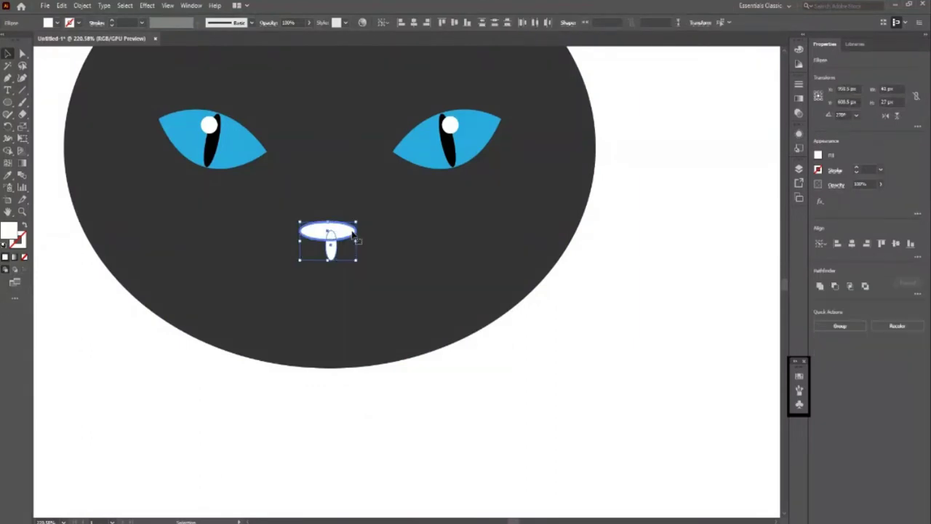
left_click(521, 461)
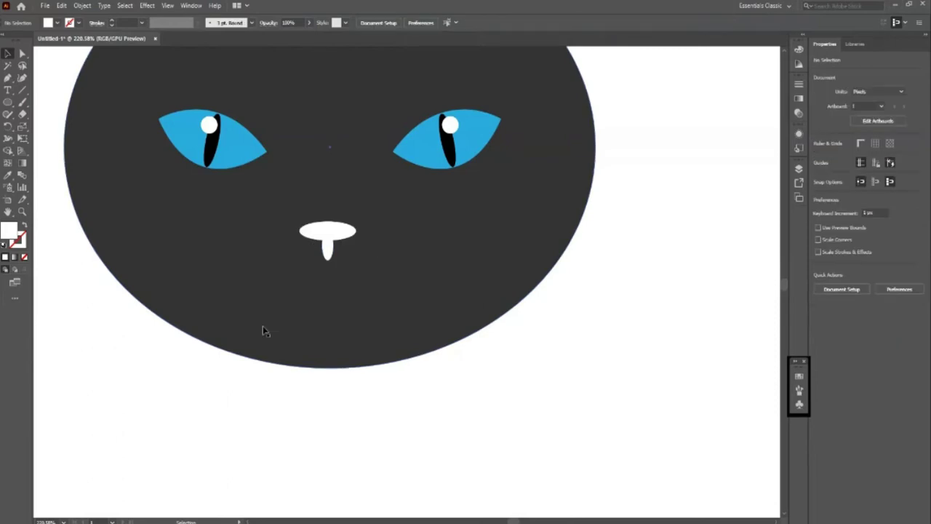
scroll(194, 322, "down", 3)
scroll(463, 328, "up", 1)
scroll(201, 272, "up", 1)
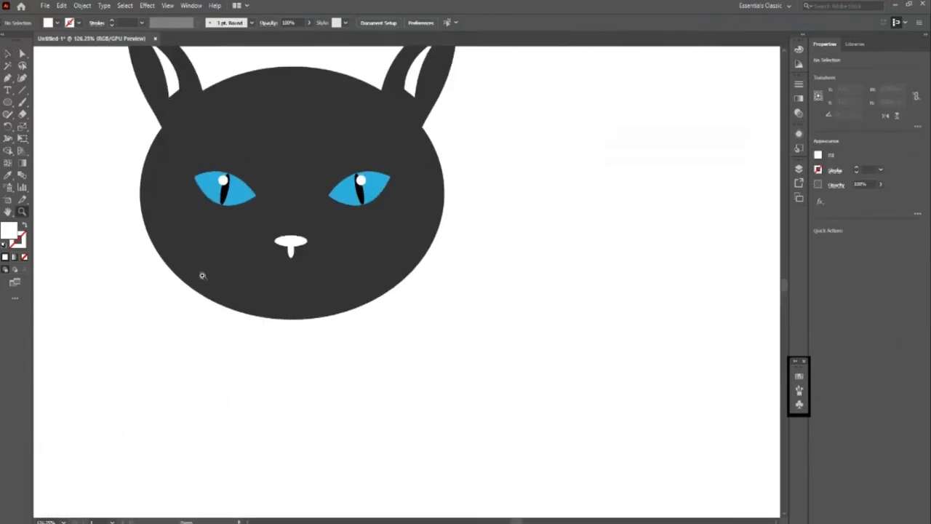
scroll(46, 155, "up", 1)
key("v")
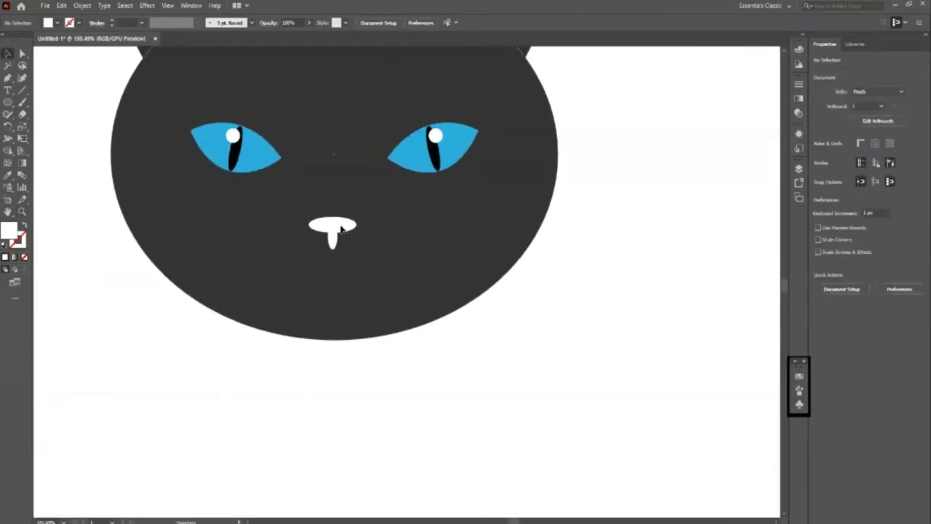
left_click(334, 240)
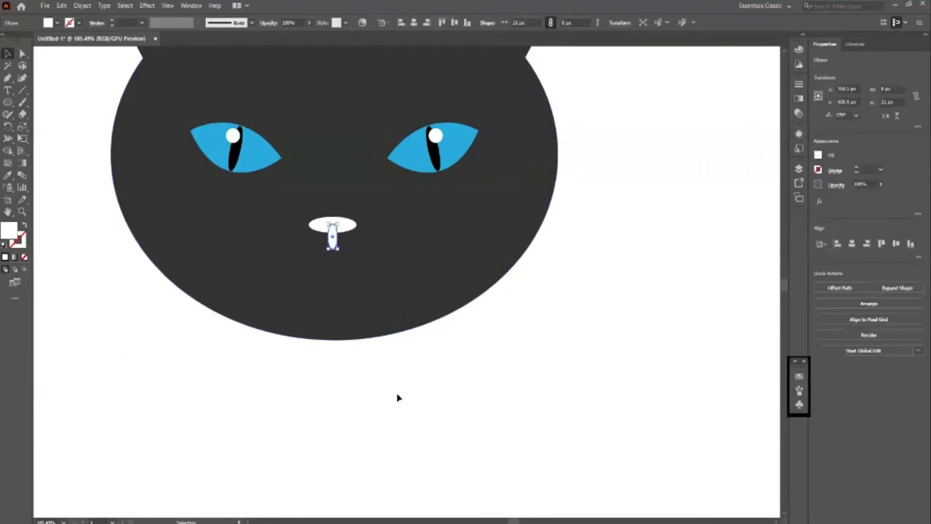
left_click(358, 364)
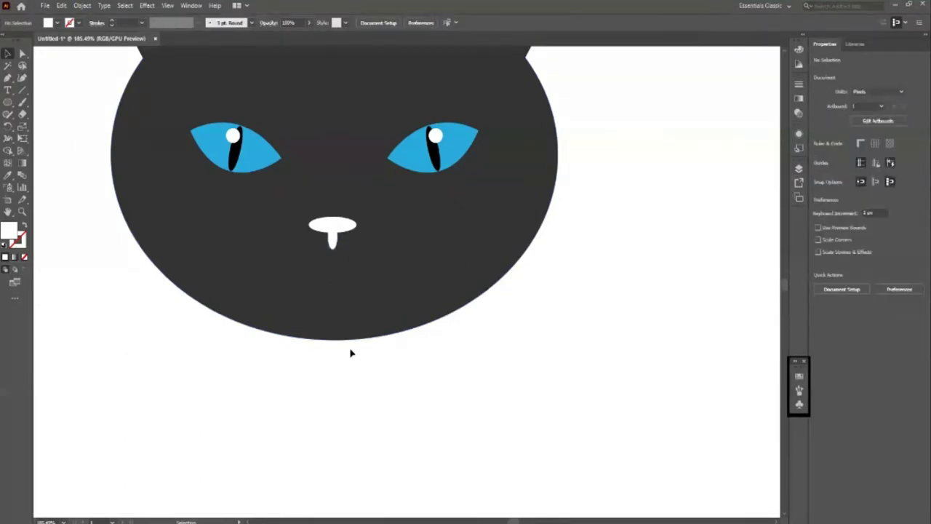
Open a new 50 px polygon's settings on the face with the Polygon tool
key("z")
left_click_drag(322, 258, 357, 278)
key("v")
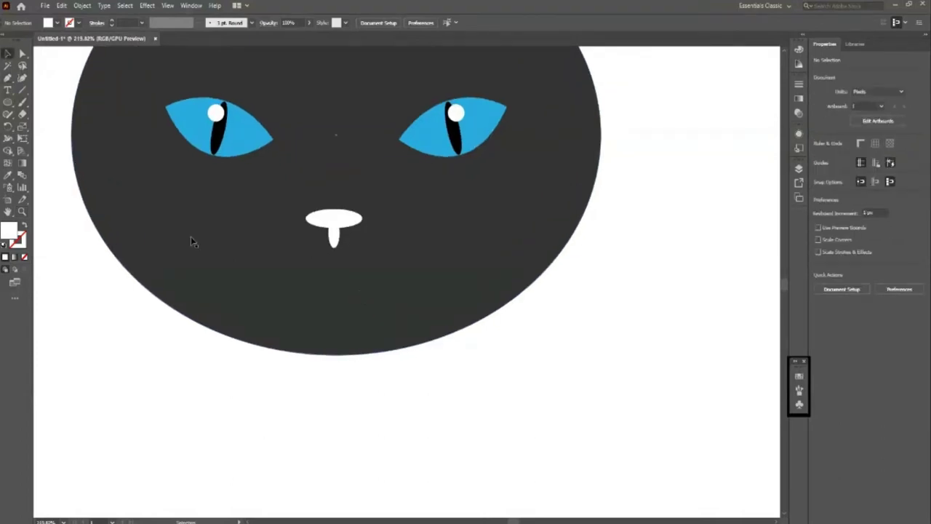
left_click(7, 103)
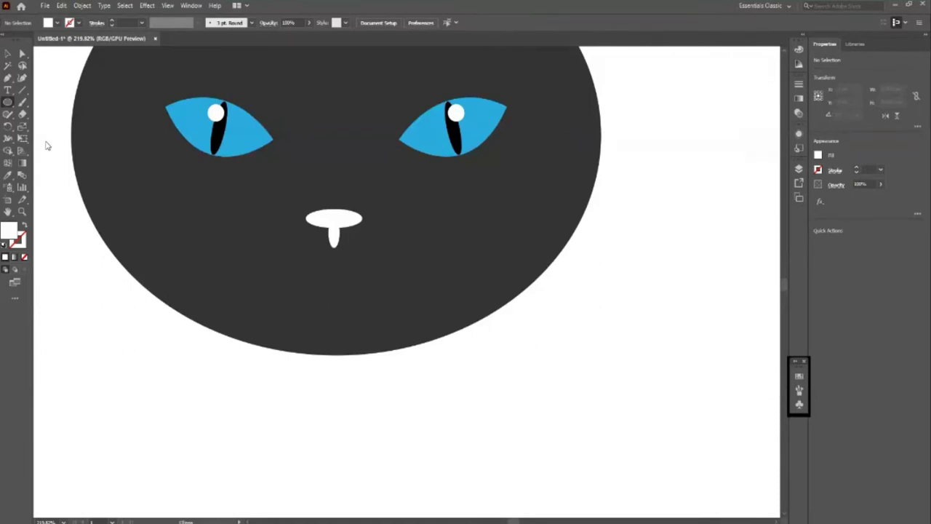
left_click(373, 283)
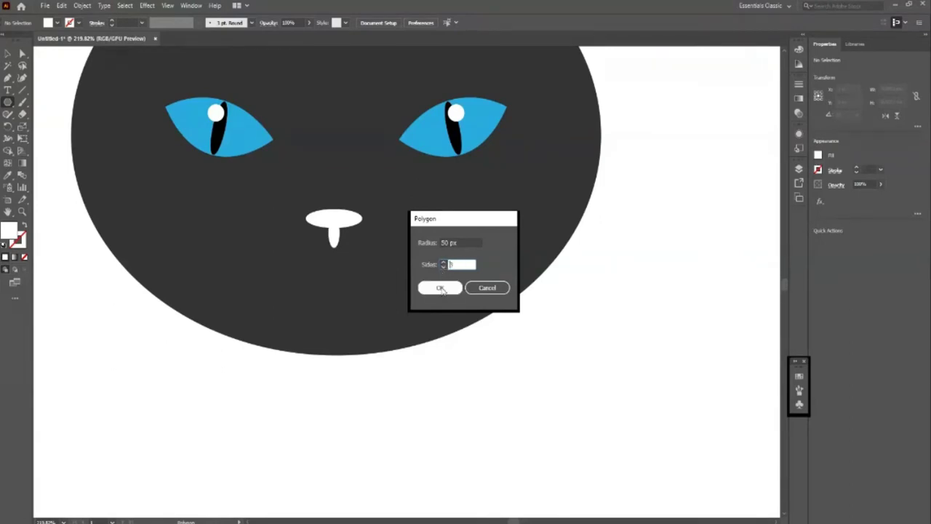
Create a 3-sided white polygon and shrink it to about 24 × 21 px
left_click(439, 287)
key("v")
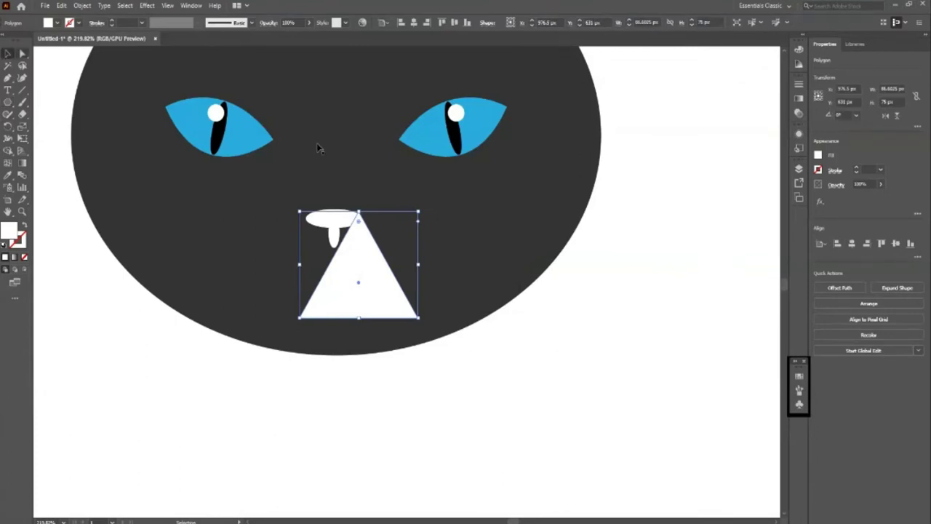
left_click_drag(420, 211, 396, 238)
Position the triangle under the nose, nudging it up to overlap the stem's bottom
mouse_move(360, 284)
left_mouse_down()
mouse_move(337, 284)
mouse_move(337, 260)
mouse_move(356, 271)
left_mouse_up()
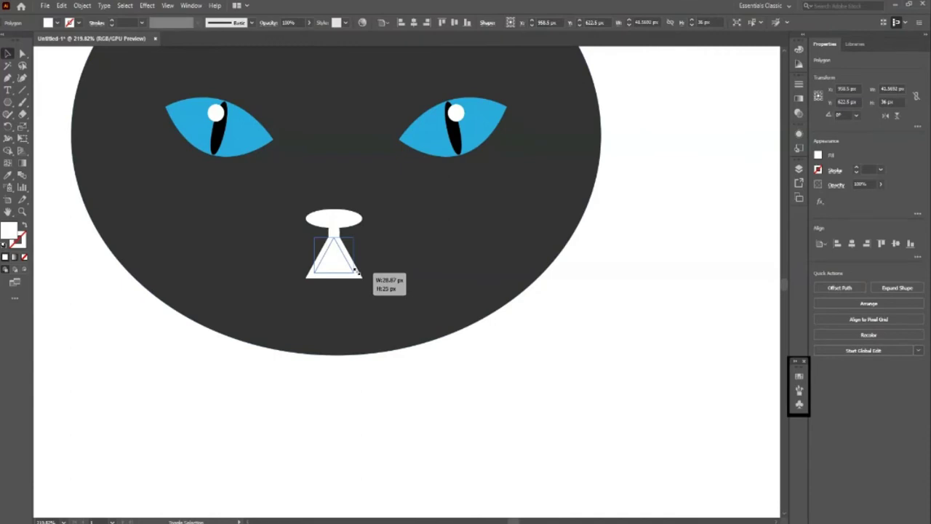
left_click_drag(356, 274, 352, 269)
left_click(364, 399)
left_click(335, 258)
key("Up")
key("Up")
key("Up")
key("Up")
key("Up")
key("Up")
key("Up")
key("Up")
left_click(509, 383)
scroll(361, 378, "up", 1)
left_click(334, 270)
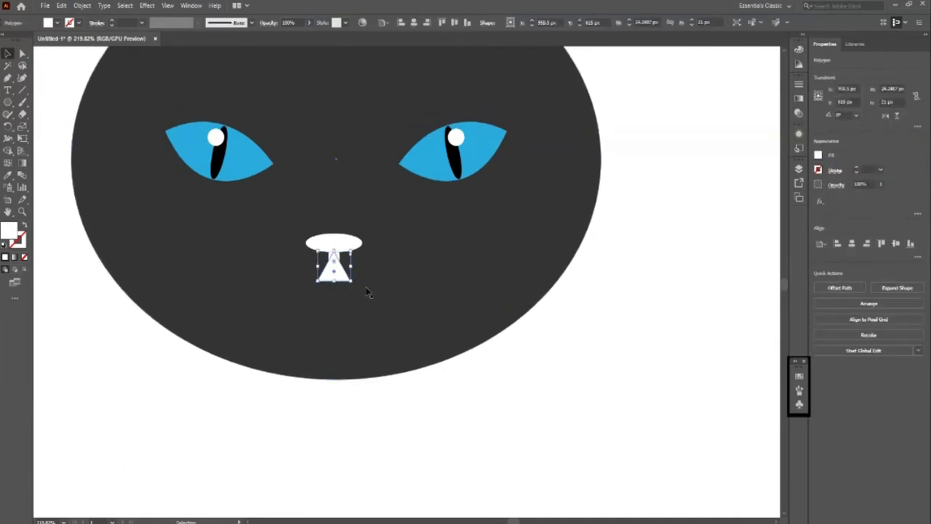
scroll(367, 304, "up", 5)
scroll(364, 276, "up", 1)
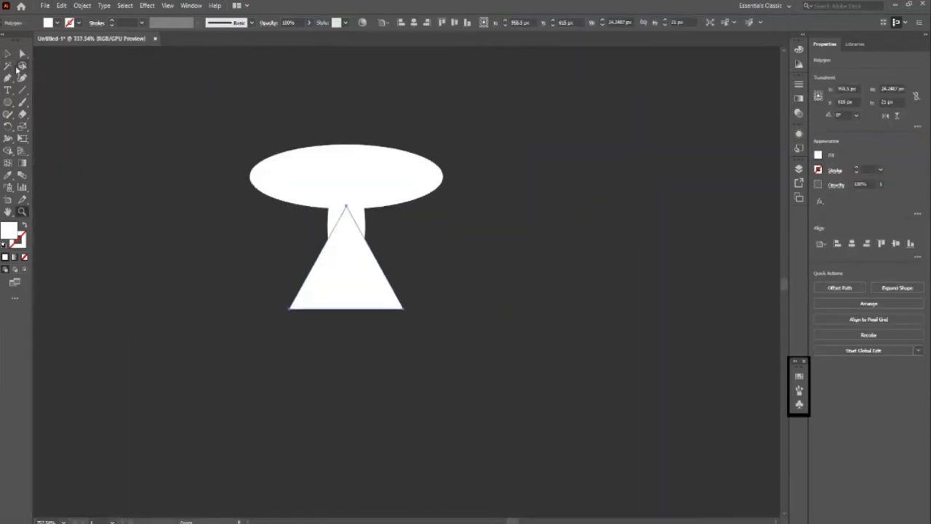
Unite the nose oval and triangle into a single shape
left_click(364, 225, "shift")
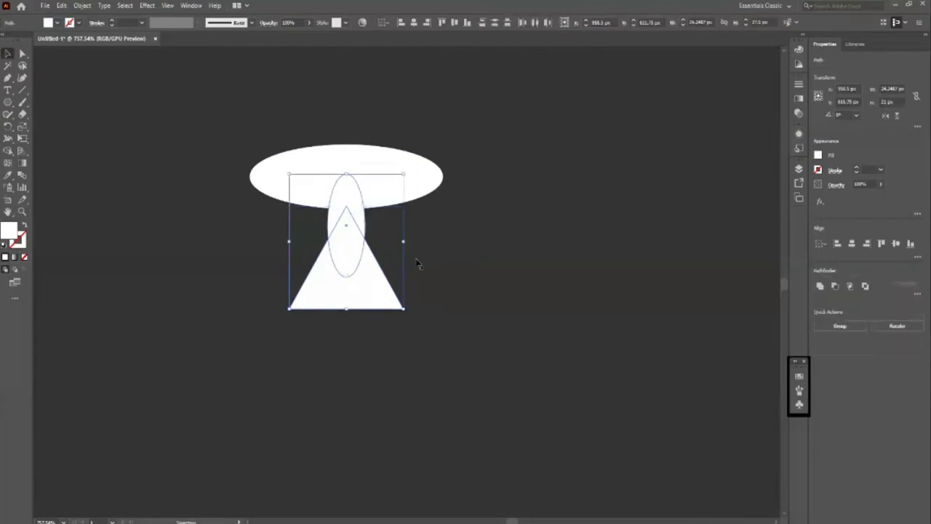
left_click(797, 183)
left_click(821, 286)
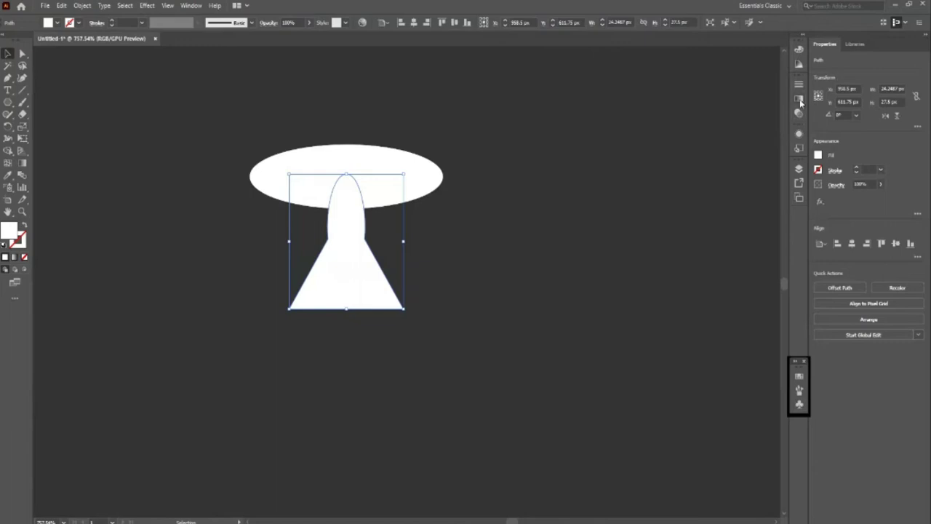
left_click(798, 168)
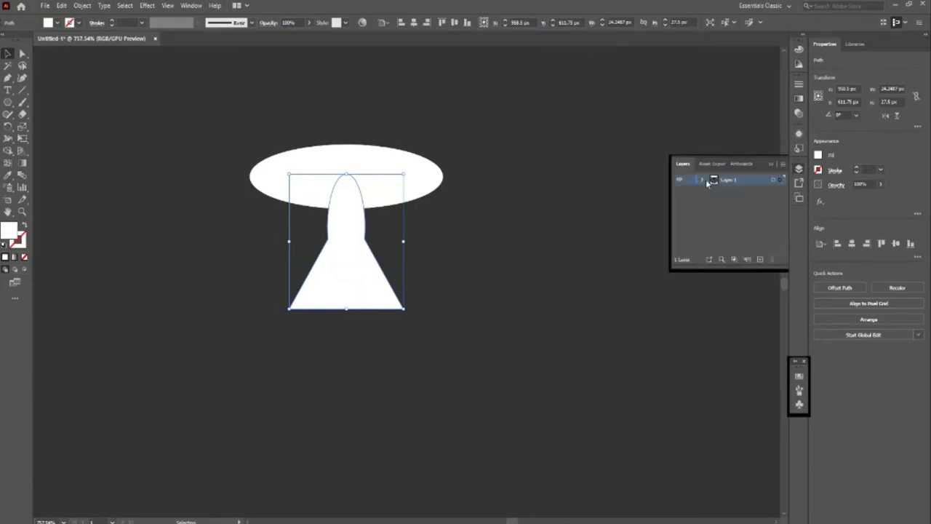
left_click(771, 166)
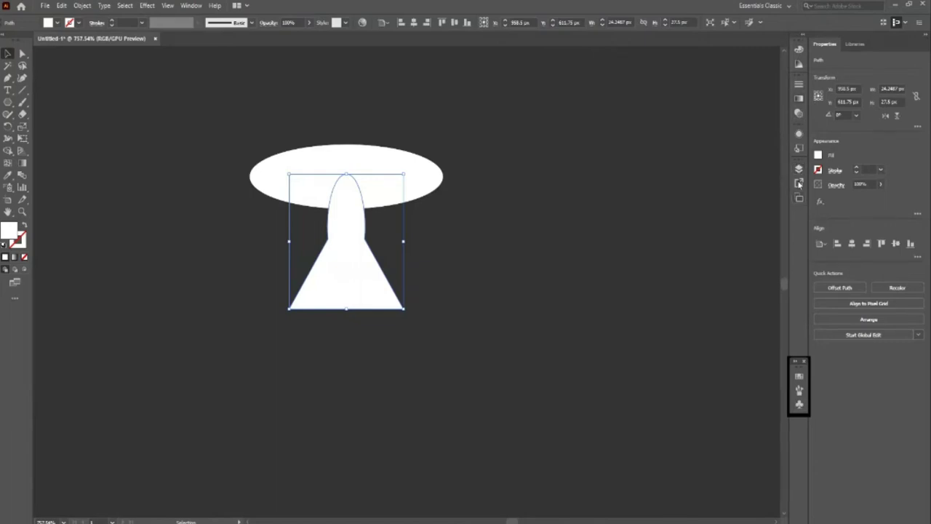
Open the Pathfinder panel from the Window menu and move it off the artwork
left_click(191, 7)
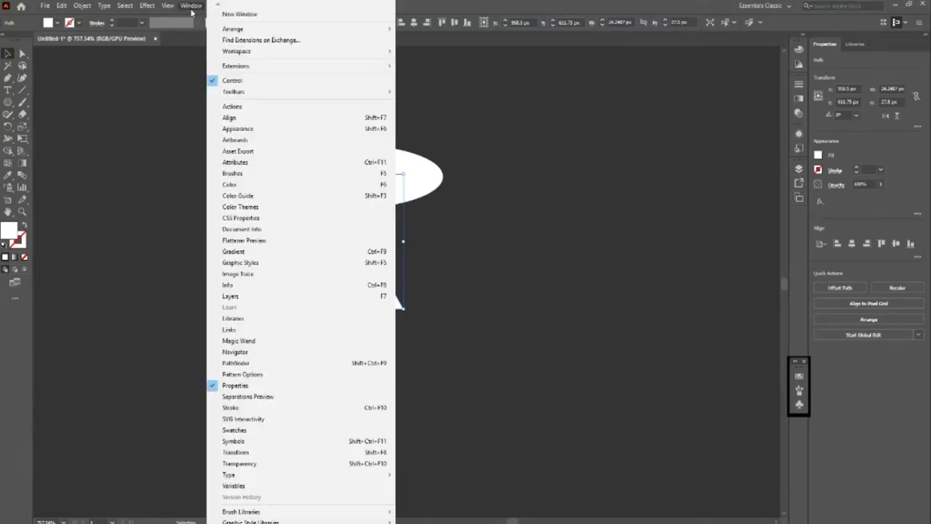
left_click(240, 363)
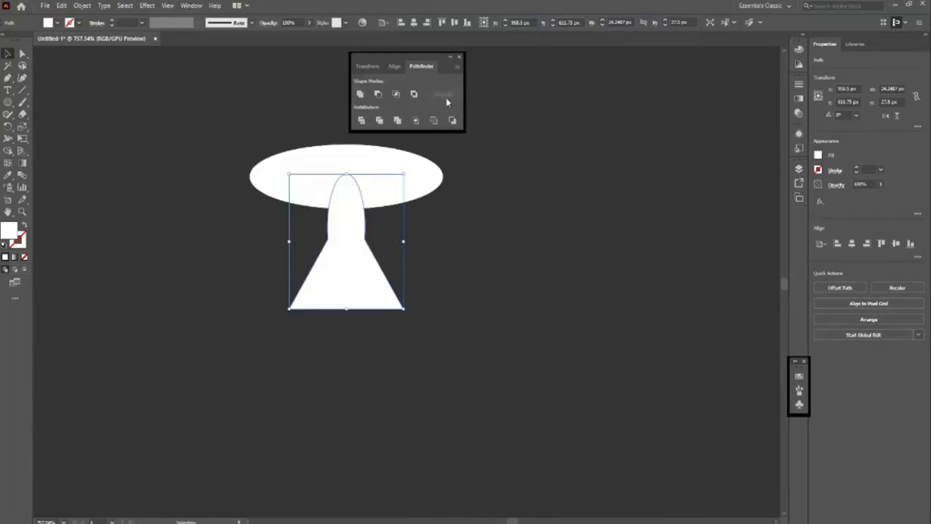
left_click_drag(394, 56, 669, 107)
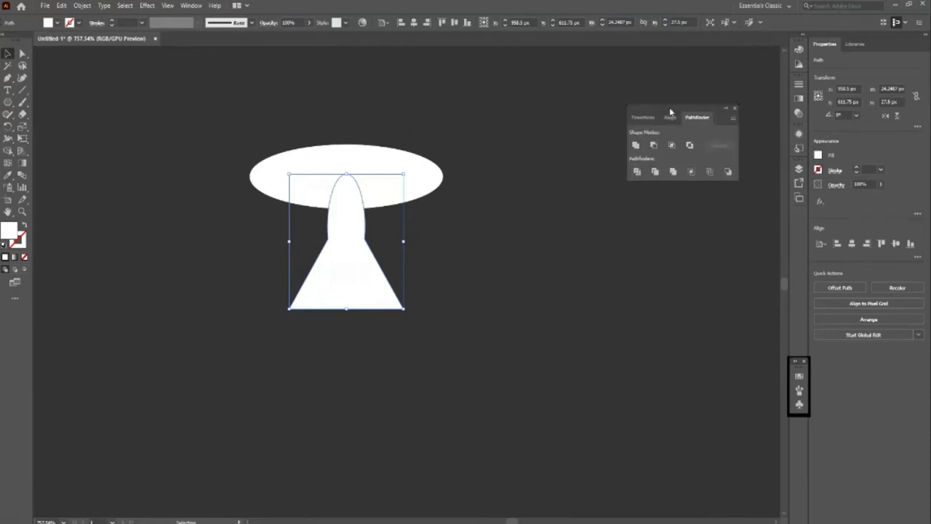
Round the corners where the stem meets the triangle using the corner widget
key("a")
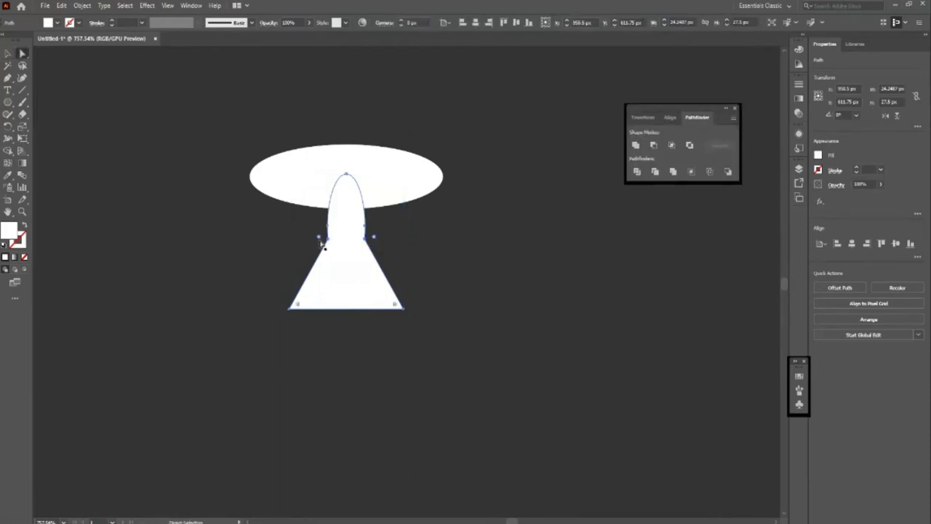
left_click_drag(318, 242, 250, 250)
left_click(502, 284)
left_click(381, 281)
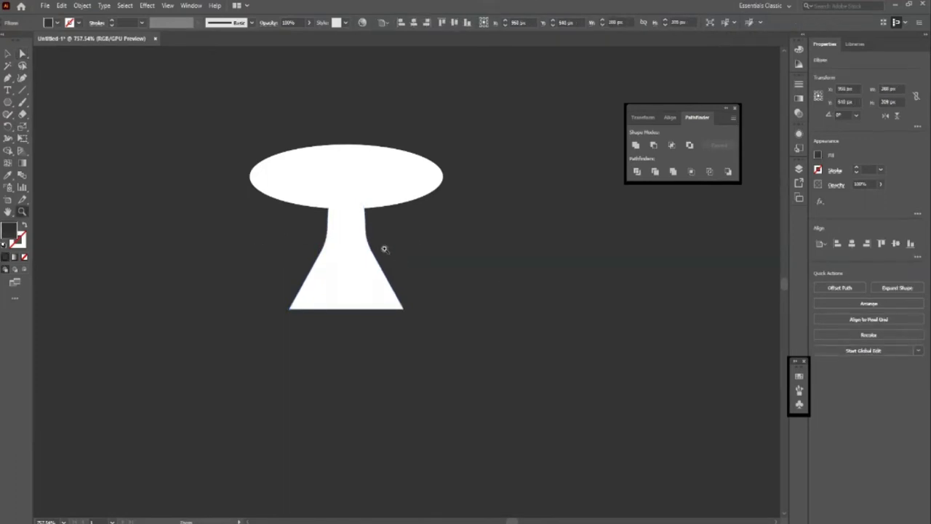
key("z")
scroll(368, 264, "down", 5)
scroll(380, 297, "up", 1)
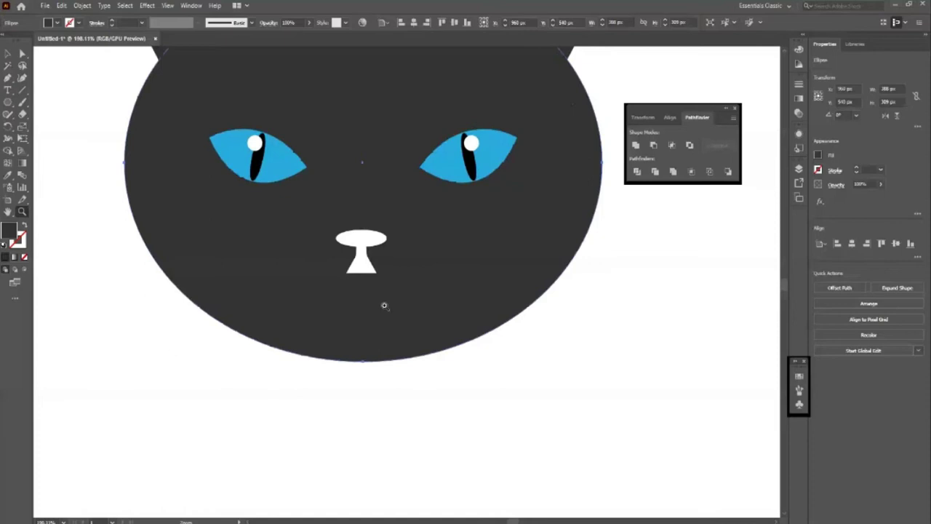
scroll(368, 283, "up", 2)
left_click(7, 53)
Draw a curved Pen path sweeping left from beside the nose
left_click(120, 457)
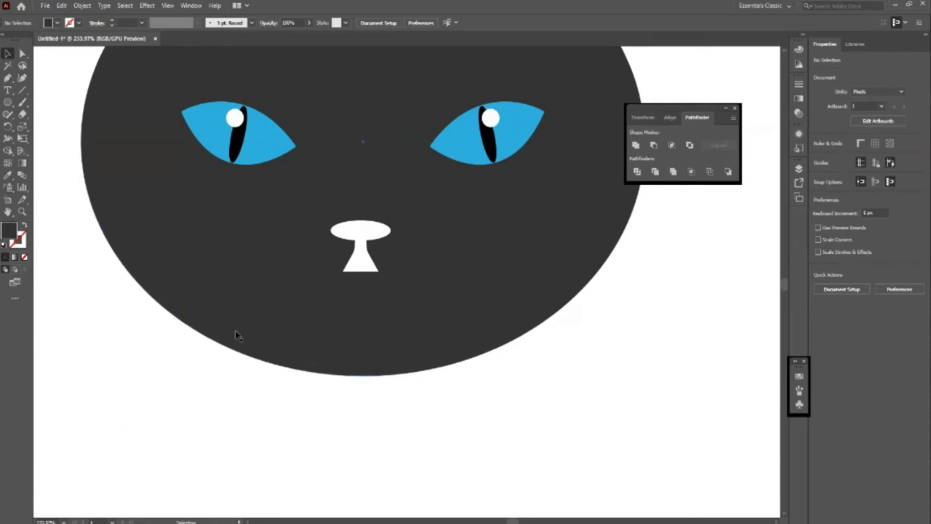
key("p")
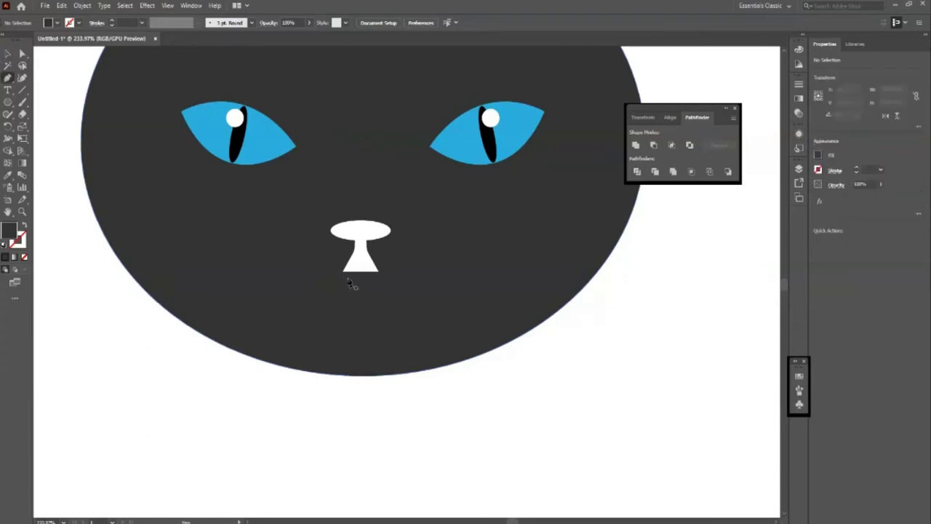
left_click(304, 251)
left_click_drag(345, 271, 380, 275)
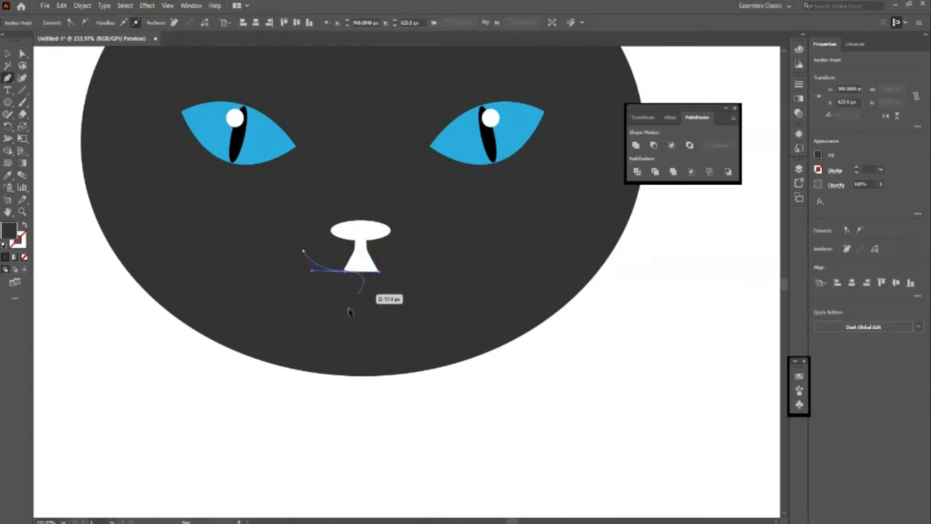
left_click_drag(348, 314, 348, 314)
scroll(292, 266, "up", 5)
Give the curved path a black stroke and no fill
key("v")
left_click(291, 386)
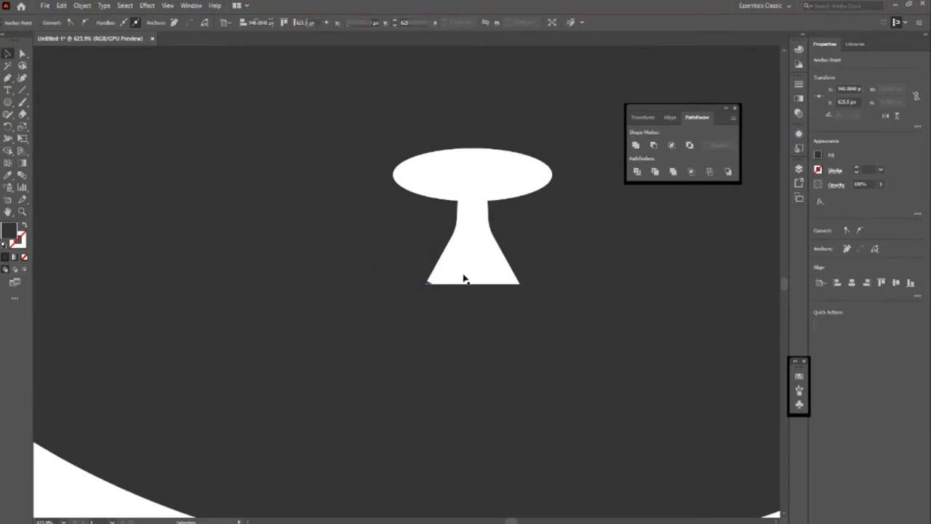
left_click(390, 277)
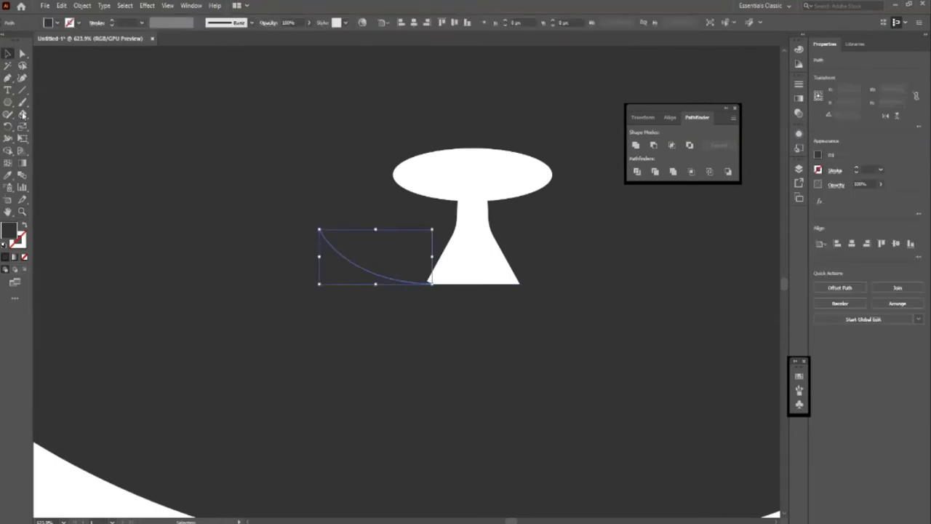
left_click(113, 22)
left_click(57, 22)
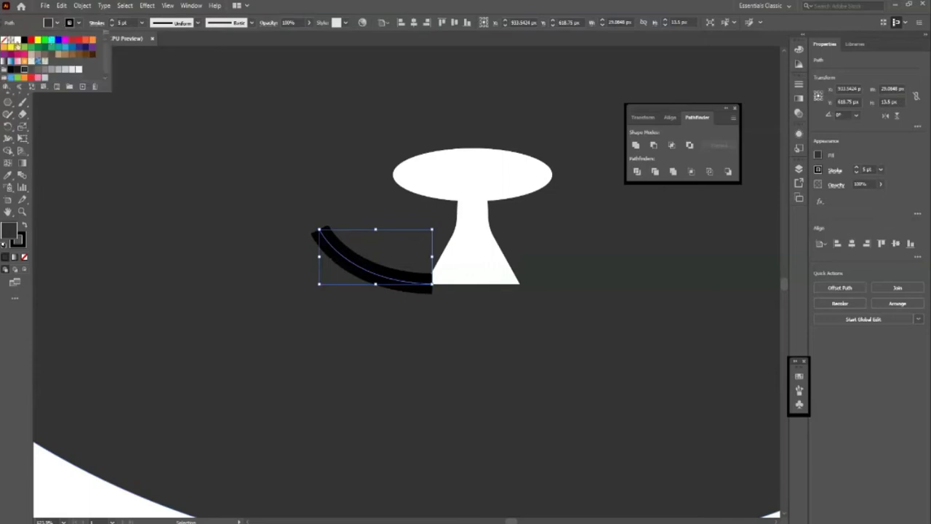
left_click(6, 41)
left_click(403, 262)
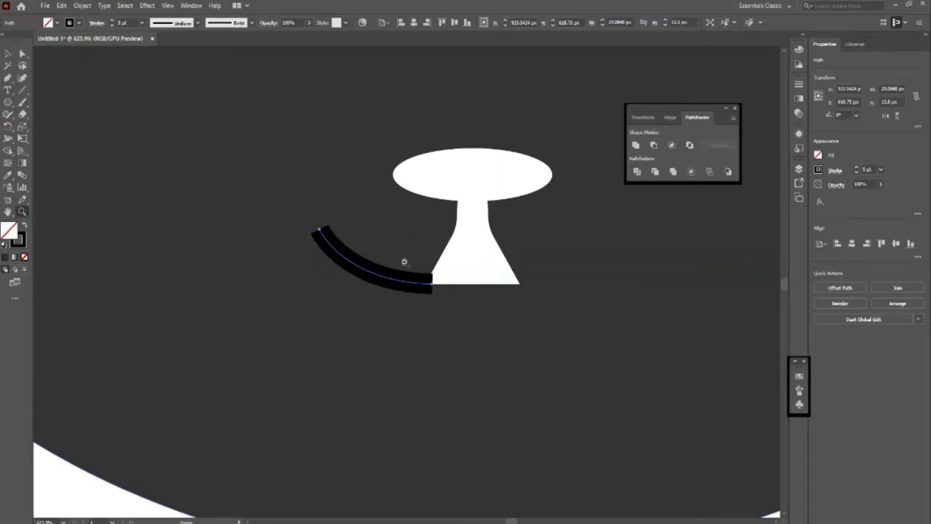
left_click(440, 306)
Zoom in on the curve and nudge it slightly into position
key("v")
left_click(465, 333)
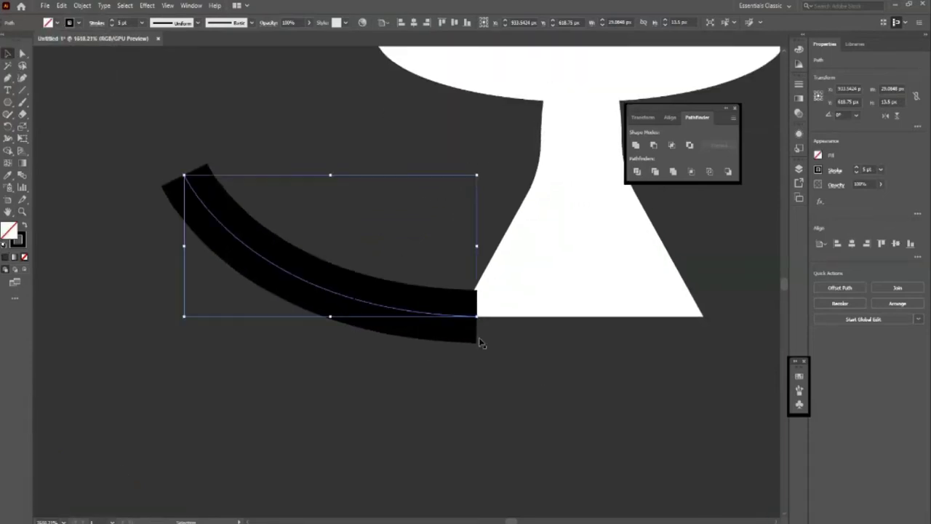
key("z")
left_click(436, 319)
left_click(7, 53)
left_click_drag(364, 296, 374, 308)
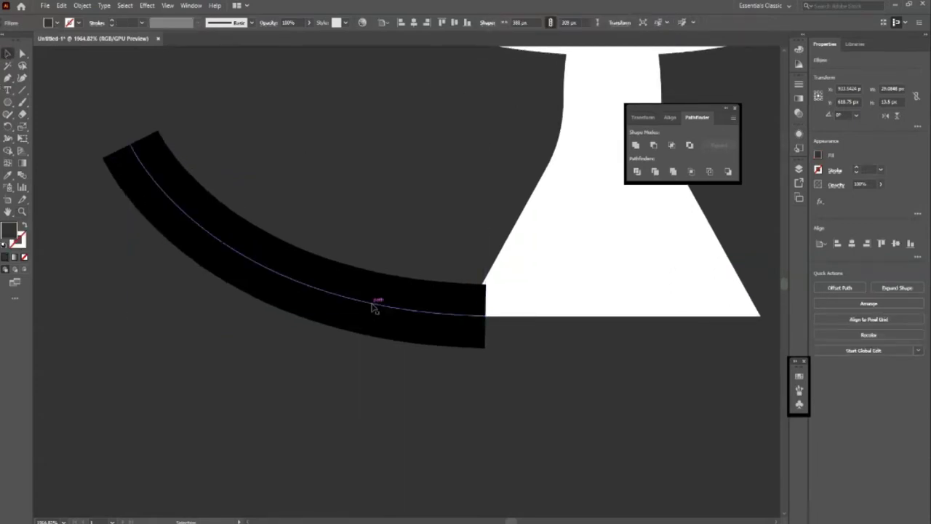
left_click(369, 307)
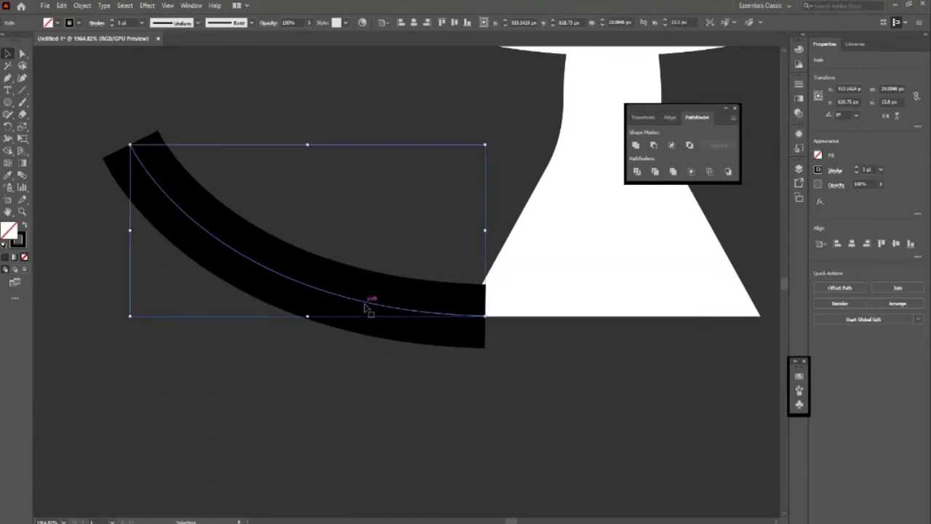
key("Up")
key("Up")
key("Down")
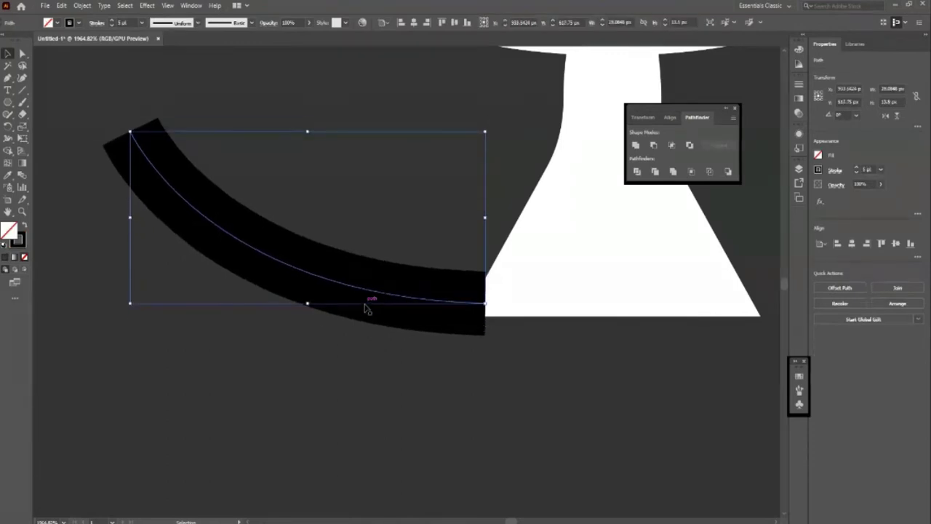
Make the curve a 3 pt white stroke tapered to a point at its tip
left_click(111, 26)
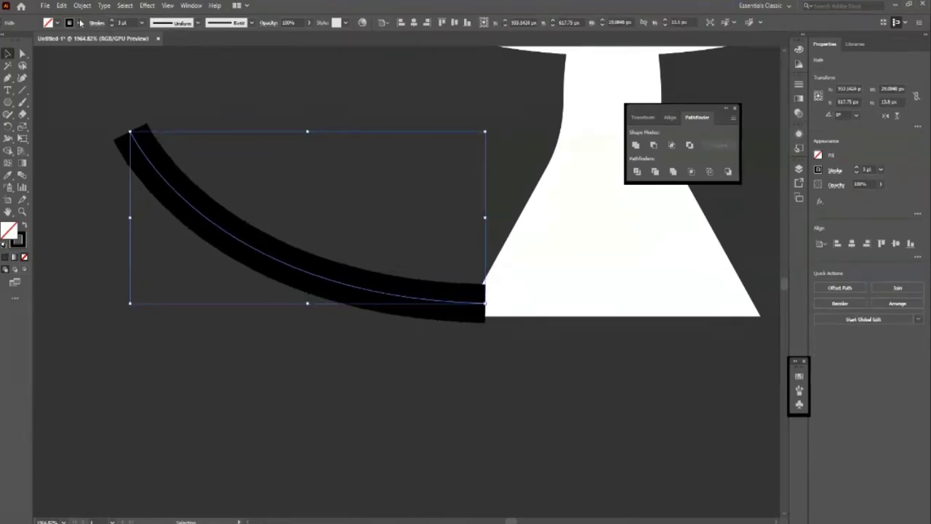
left_click(78, 22)
left_click(18, 44)
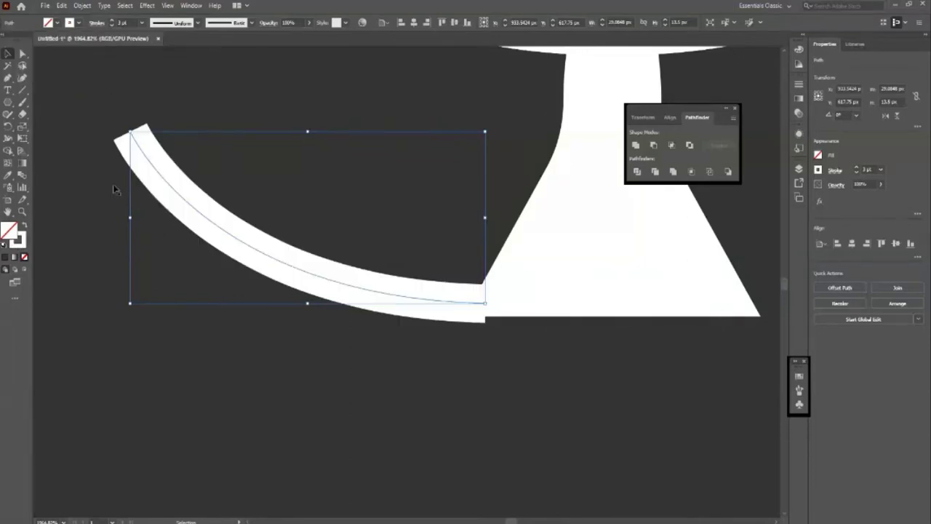
key("z")
left_click_drag(124, 120, 185, 187)
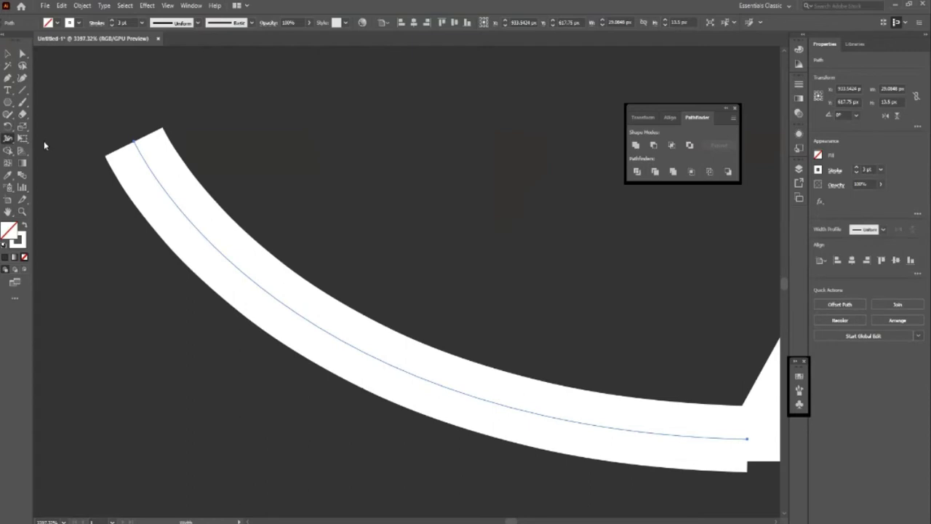
mouse_move(138, 144)
left_mouse_down()
mouse_move(125, 151)
mouse_move(137, 144)
left_mouse_up()
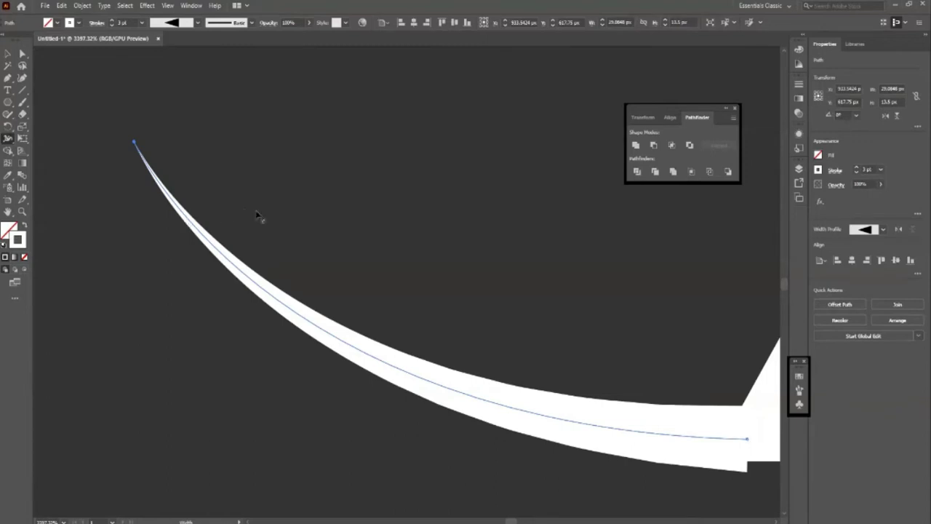
Shift the curve slightly up and right beneath the nose
key("z")
left_click_drag(275, 200, 158, 204)
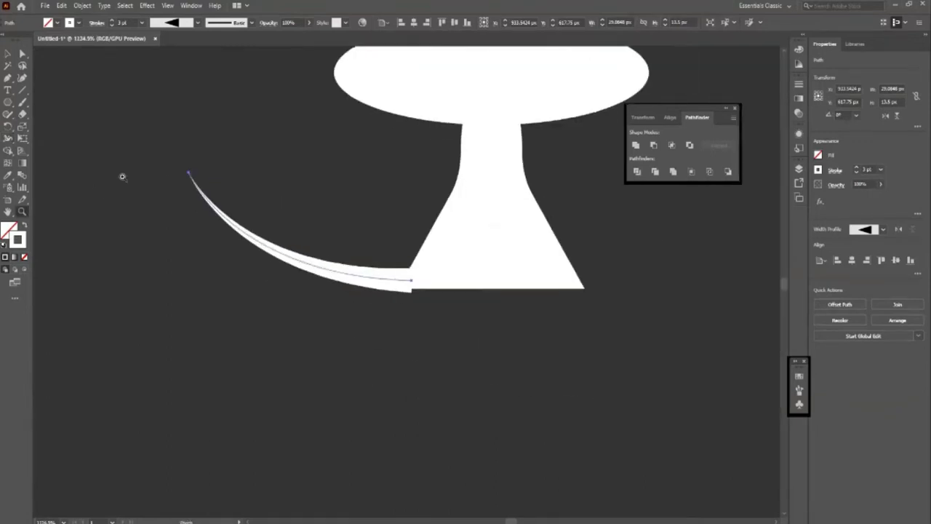
key("v")
left_click(367, 268)
left_click_drag(367, 268, 374, 261)
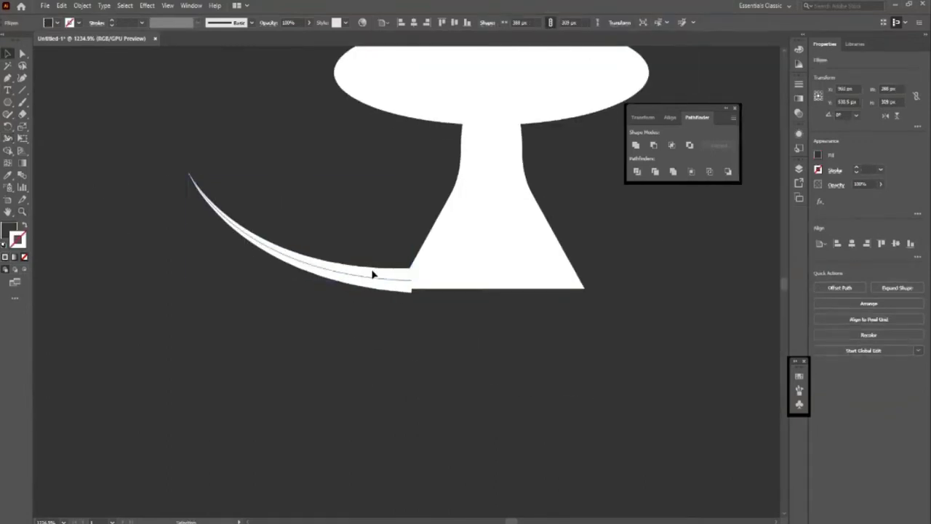
key("Down")
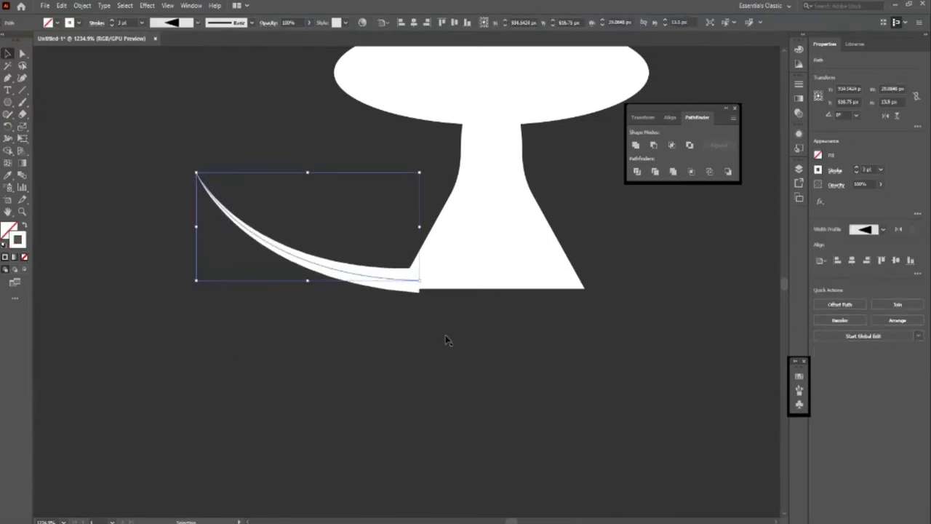
key("ctrl+z")
key("ctrl+z")
key("ctrl+z")
Tilt the curve about 7.8° and lengthen it toward the upper left
left_click(359, 276)
left_click_drag(426, 291, 430, 278)
left_click_drag(191, 177, 187, 188)
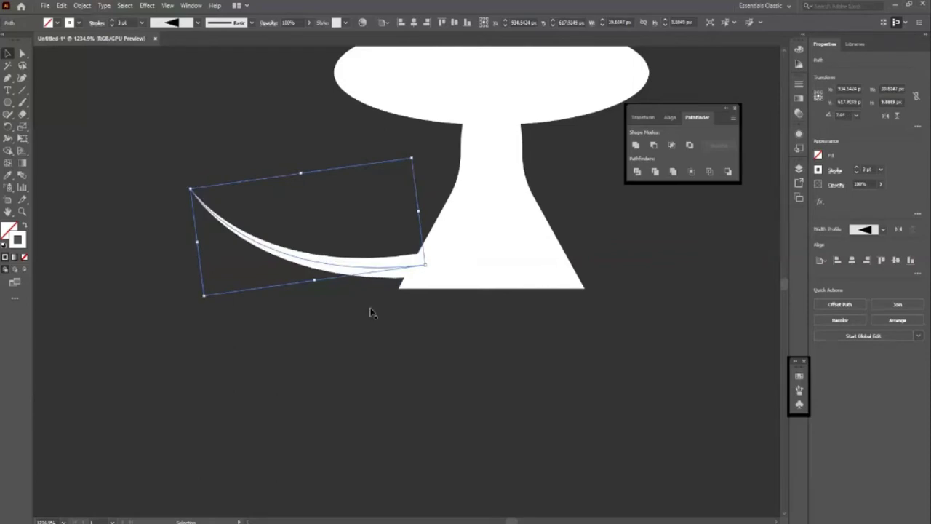
key("Down")
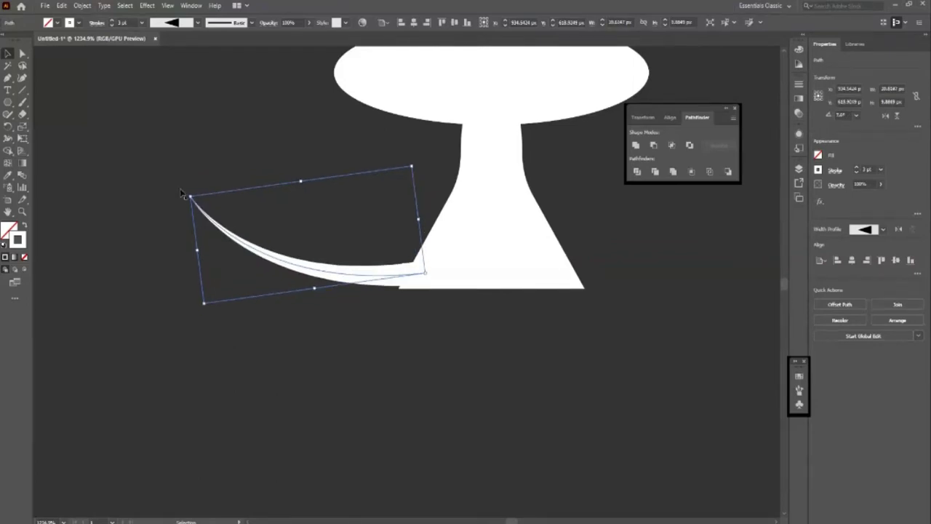
left_click_drag(191, 196, 166, 156)
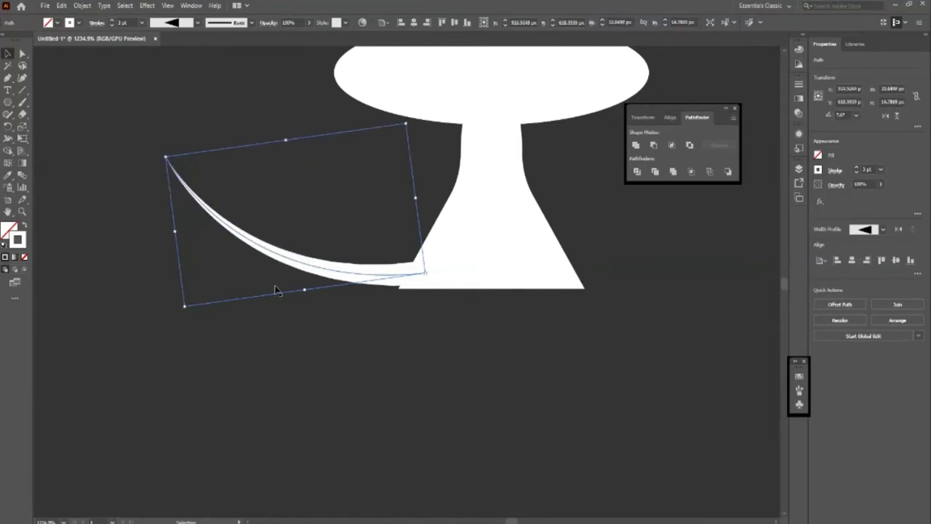
Set the mouth curve's stroke weight to 4 pt
left_click(112, 21)
left_click(113, 20)
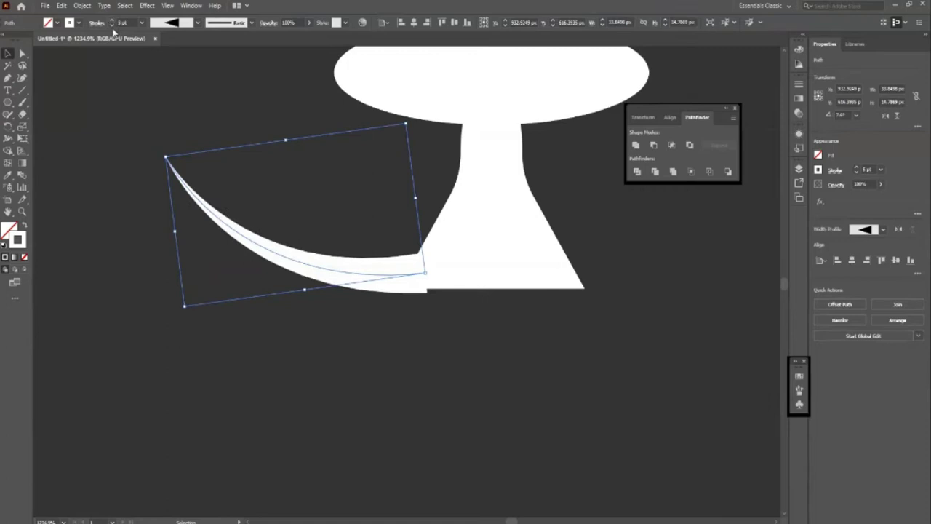
left_click(113, 26)
left_click(129, 202)
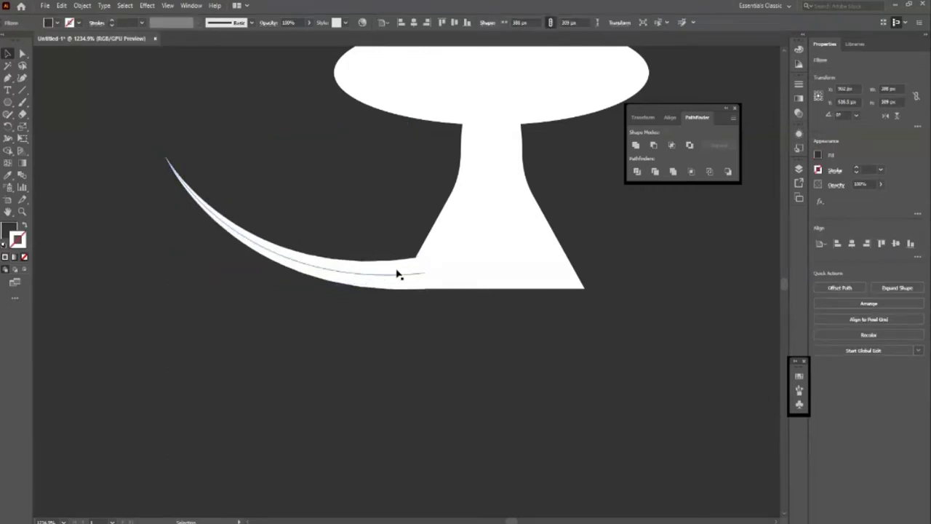
Reflect a vertical copy of the mouth curve and nudge it to the right side
right_click(372, 272)
mouse_move(418, 443)
left_click(495, 480)
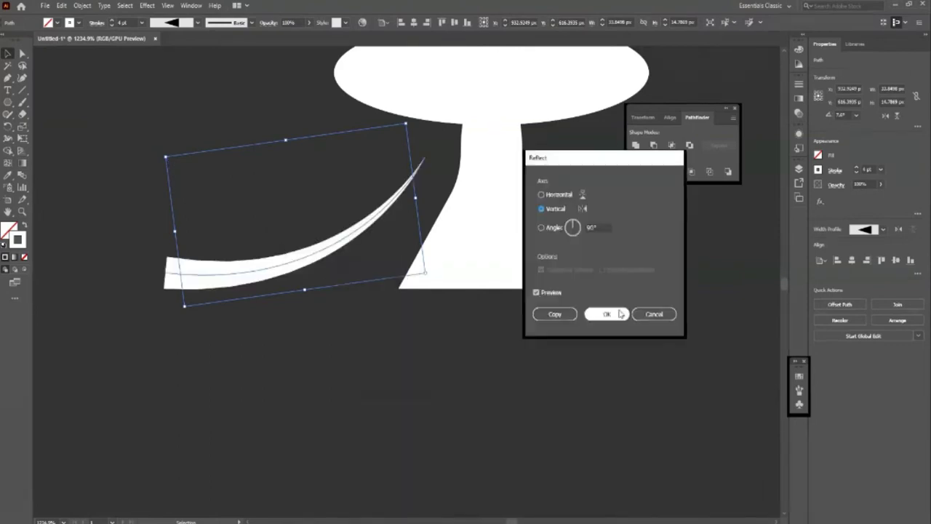
left_click(555, 315)
key("shift+Right")
key("shift+Right")
key("shift+Right")
key("shift+Right")
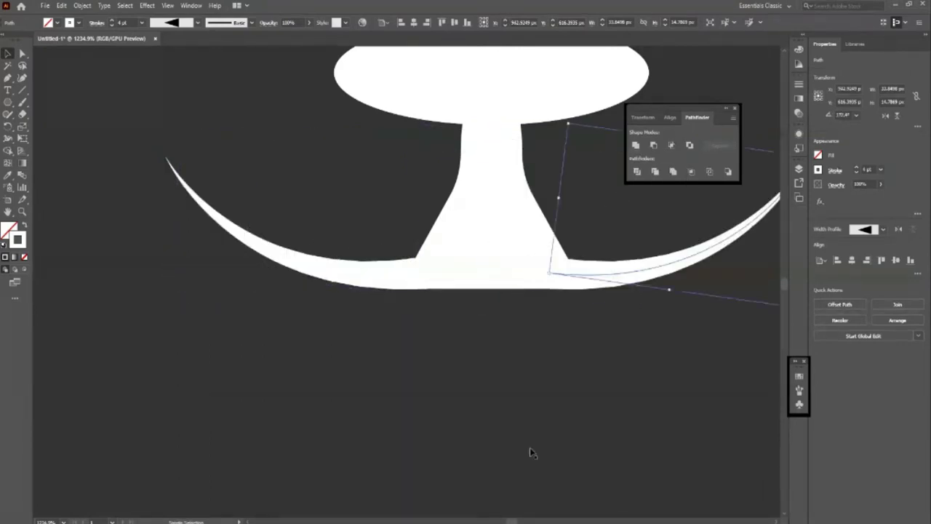
key("Right")
key("Left")
key("Right")
key("Right")
key("Right")
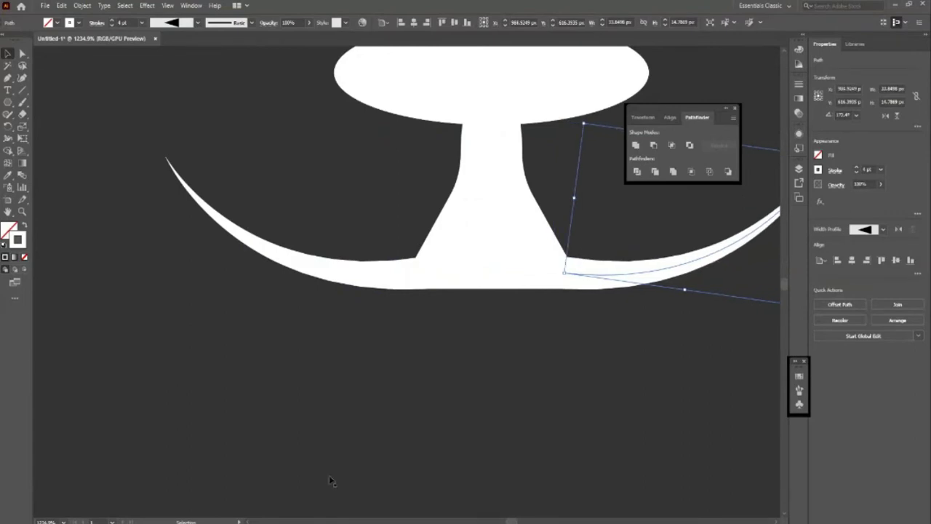
Zoom out to the whole artboard and back in to review the symmetrical smile
left_click(322, 303)
key("z")
mouse_move(322, 303)
left_mouse_down()
mouse_move(114, 266)
mouse_move(239, 301)
left_mouse_up()
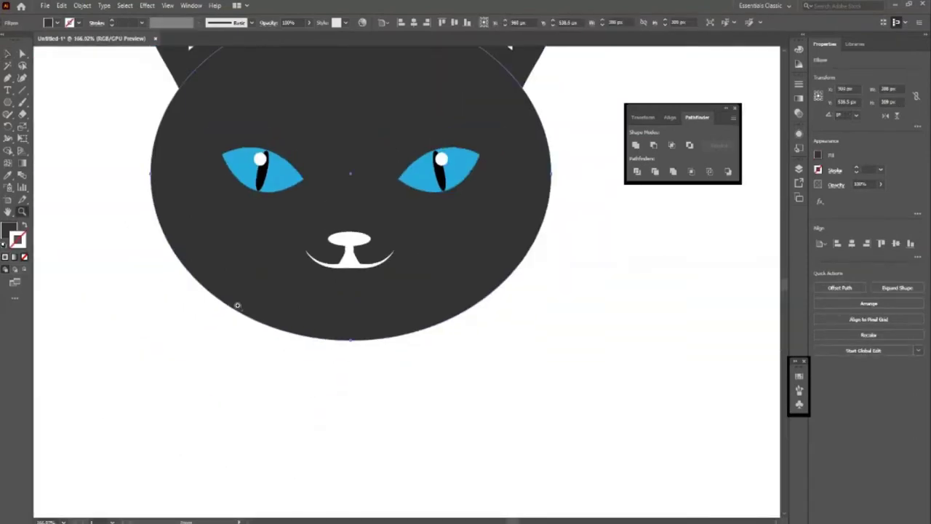
left_click(433, 373)
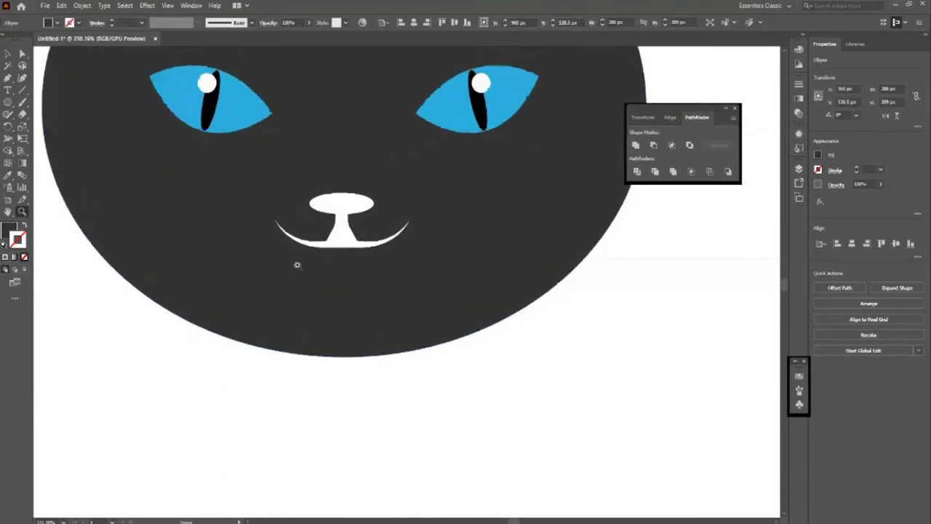
left_click(297, 264)
left_click(10, 51)
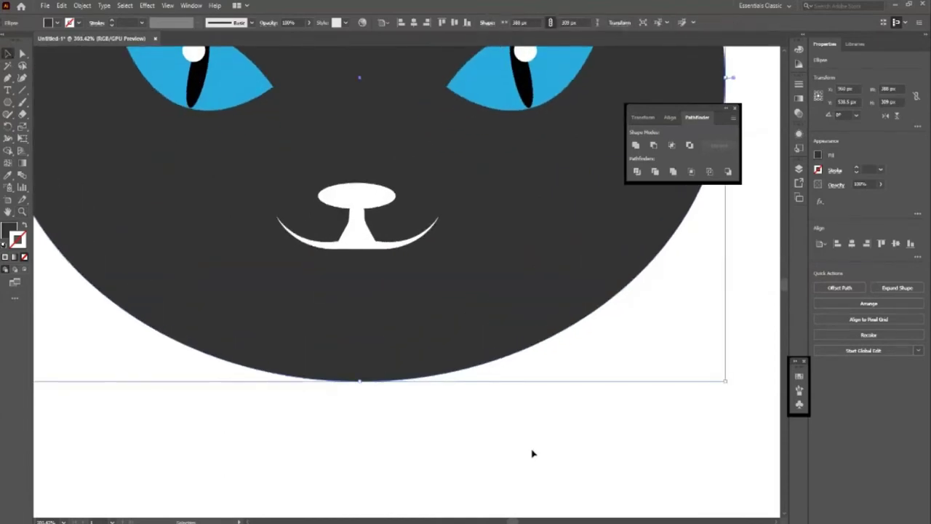
left_click(532, 453)
key("ctrl+0")
key("z")
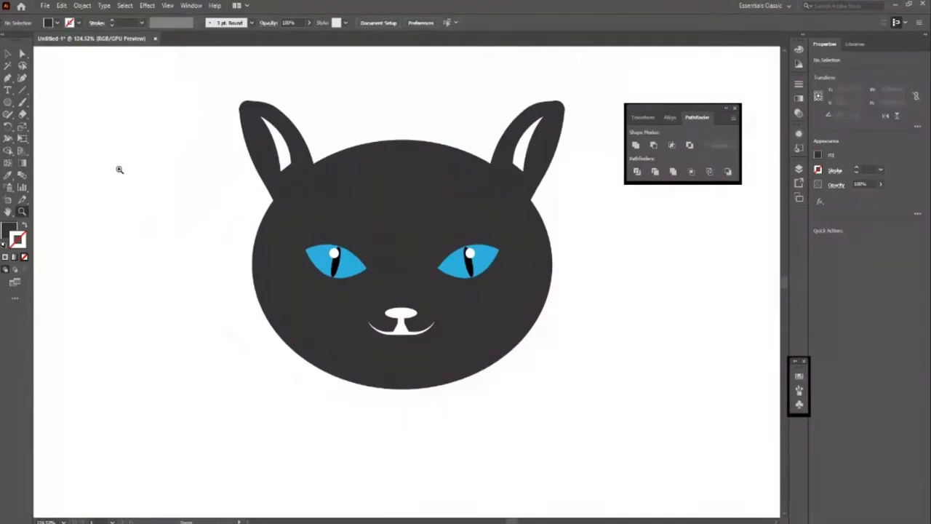
left_click(9, 51)
key("z")
left_click(527, 404)
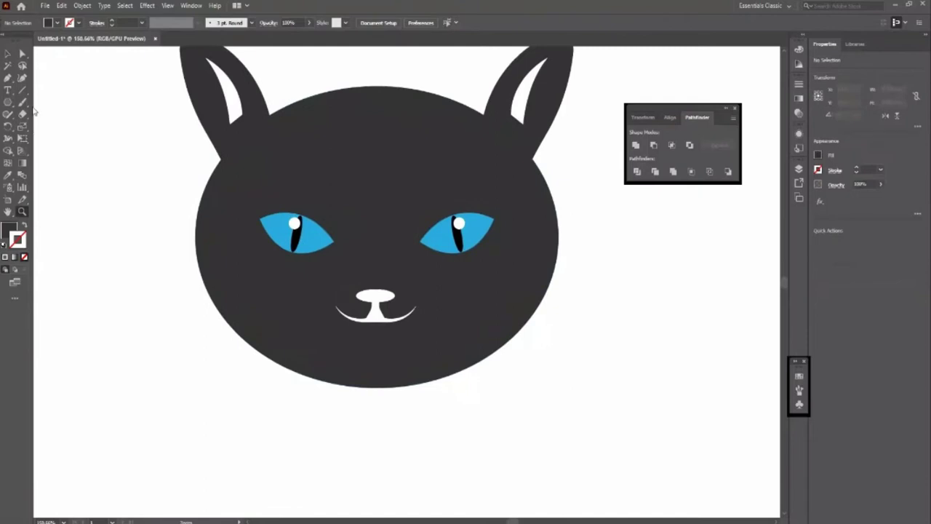
left_click(9, 53)
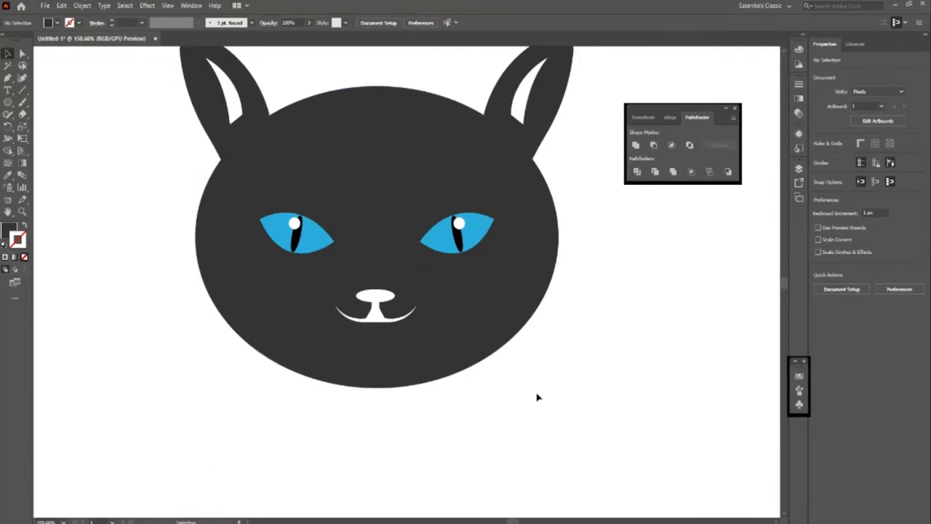
Draw three Pencil whiskers right of the mouth with a white stroke
key("n")
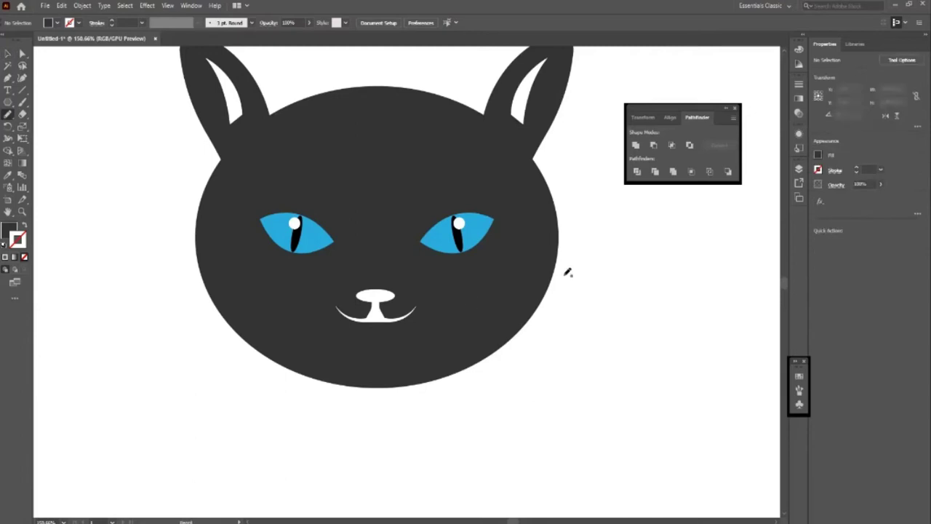
left_click_drag(409, 292, 587, 280)
left_click_drag(416, 299, 576, 299)
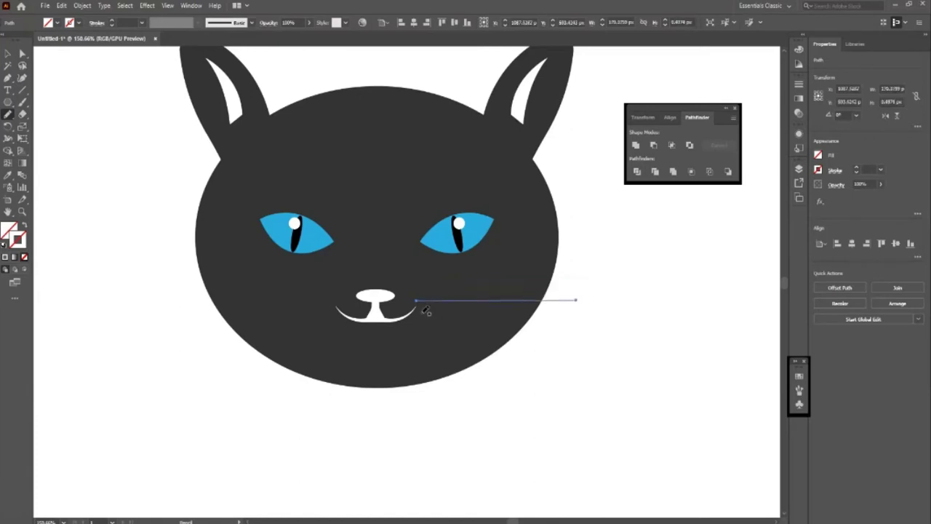
mouse_move(422, 311)
left_mouse_down()
mouse_move(579, 359)
mouse_move(575, 288)
left_mouse_up()
key("v")
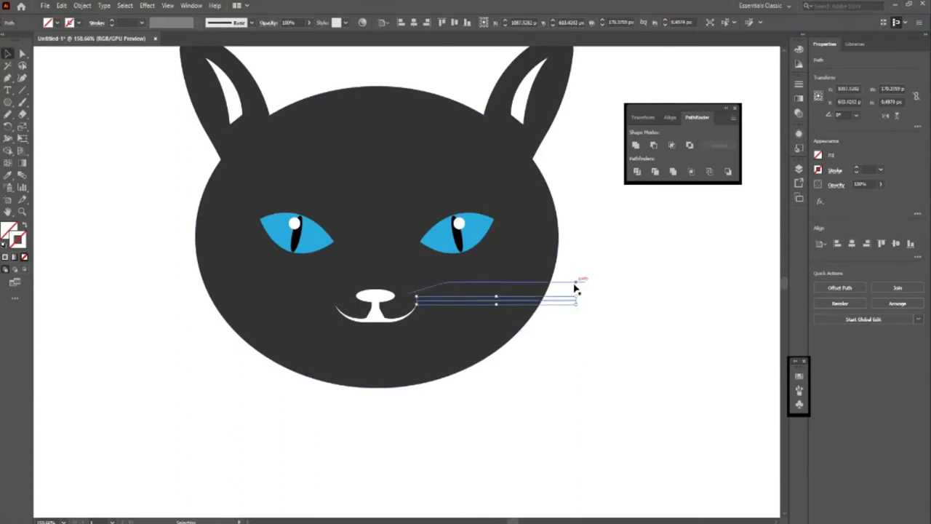
key("ctrl+z")
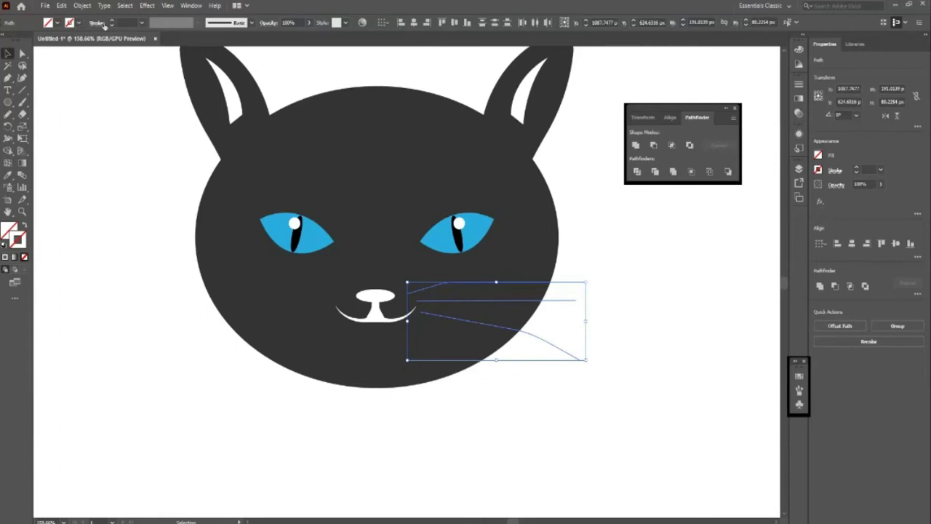
left_click(110, 22)
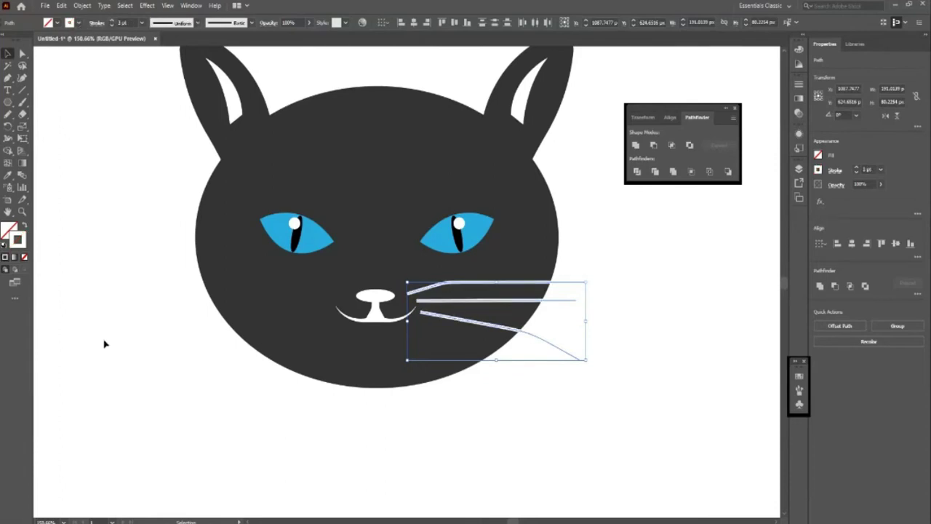
Select all three whiskers, nudge them right, and group them
left_click(144, 357)
key("z")
left_click_drag(502, 259, 357, 357)
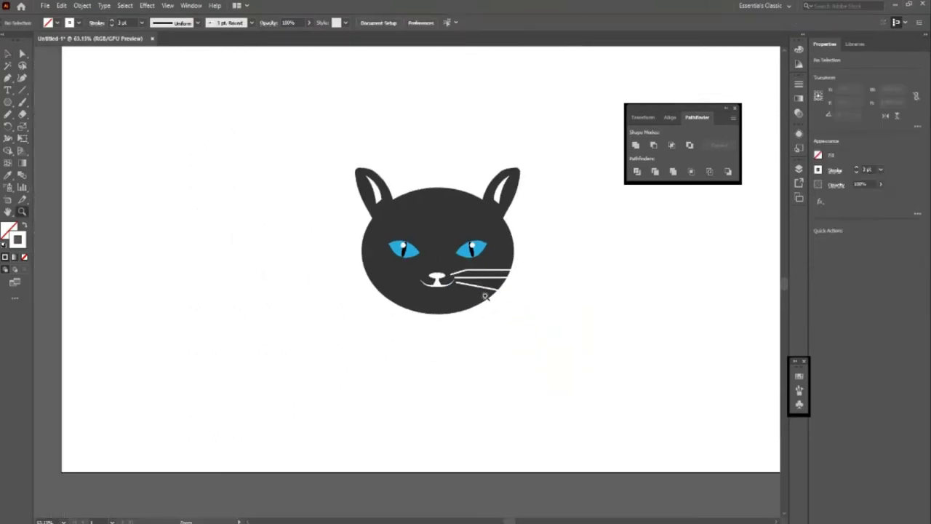
left_click_drag(485, 296, 442, 309)
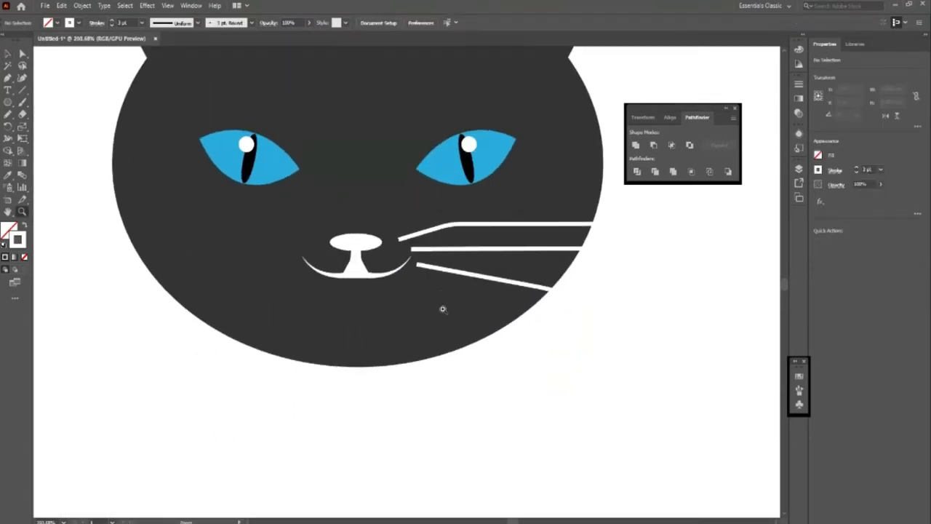
left_click(7, 53)
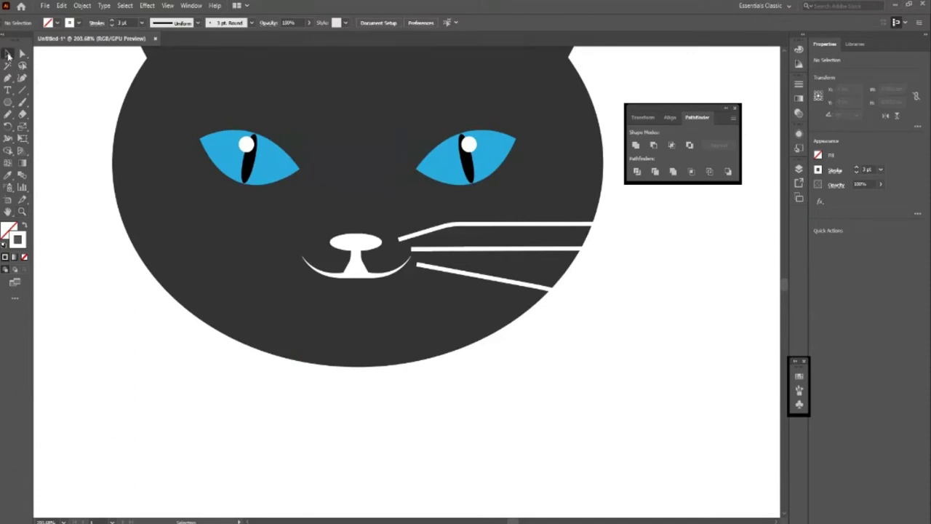
left_click(510, 277)
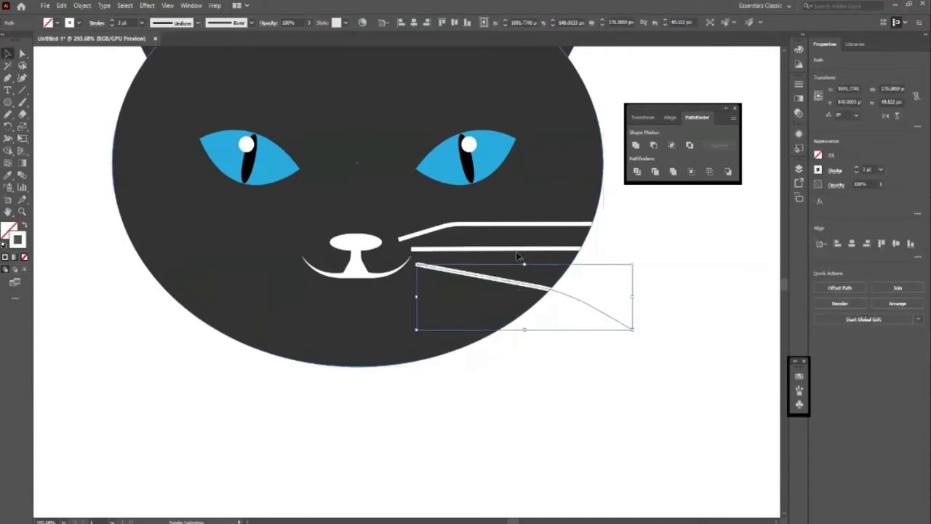
left_click(520, 249, "shift")
left_click(497, 227, "shift")
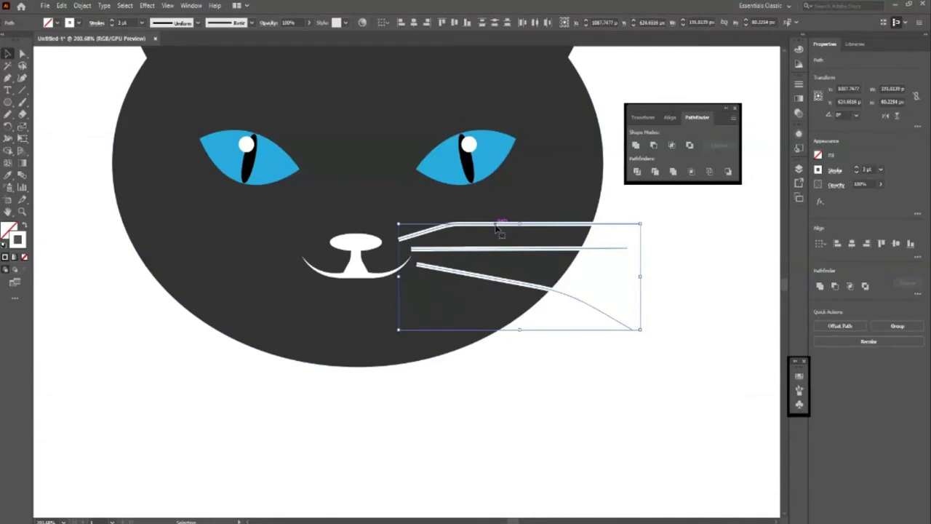
key("Right")
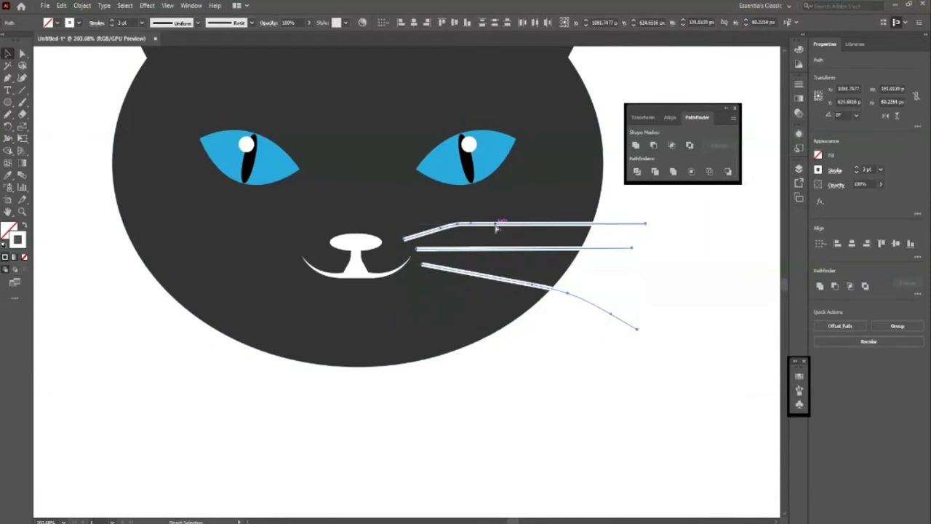
key("ctrl+g")
right_click(497, 227)
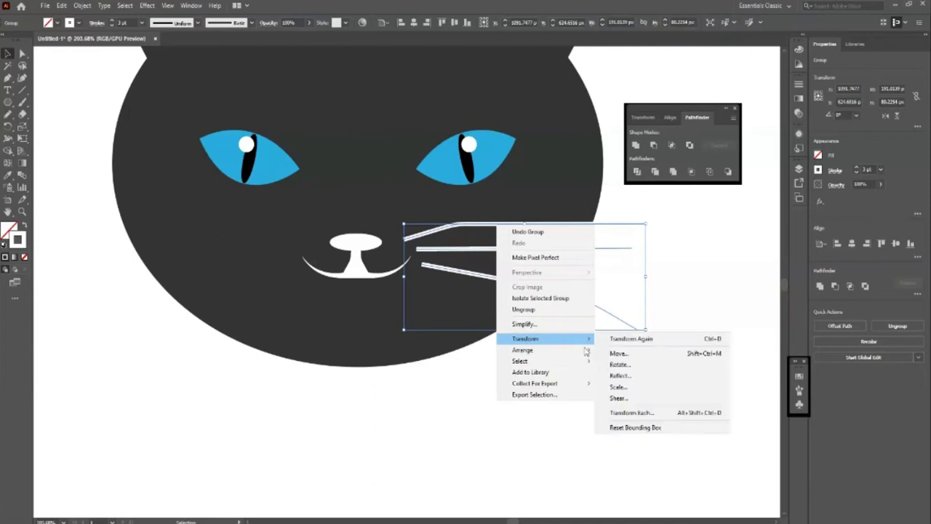
mouse_move(525, 339)
left_click(620, 372)
left_click(555, 314)
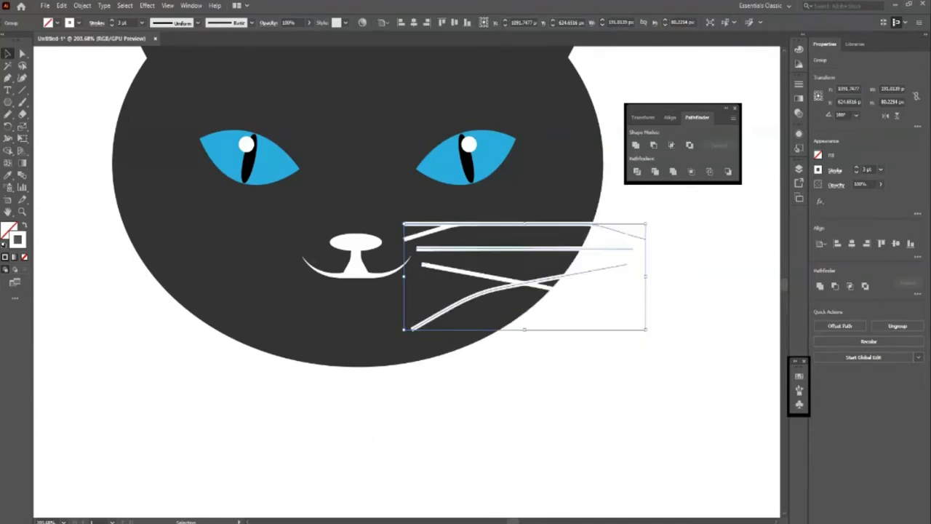
key("shift+Left")
key("shift+Left")
key("shift+Left")
key("shift+Left")
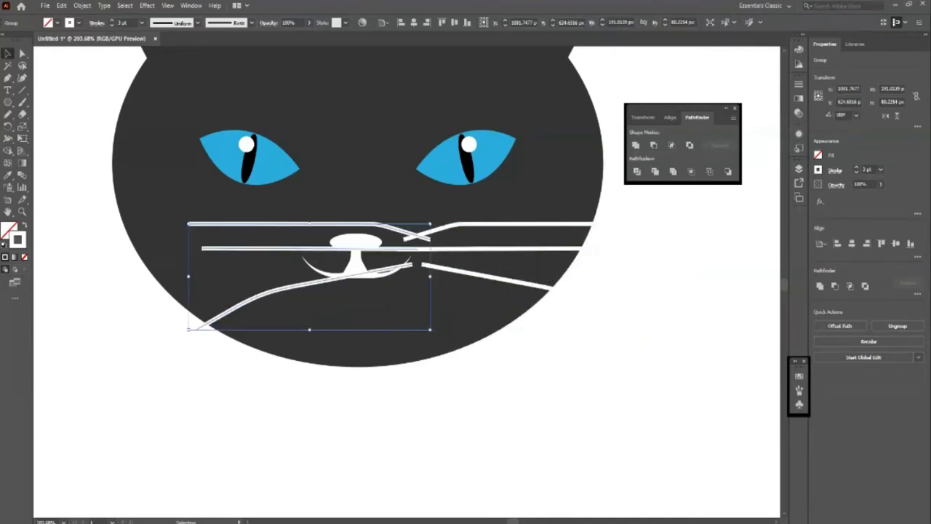
key("shift+Left")
key("shift+Left")
key("shift+Left")
key("Right")
key("Right")
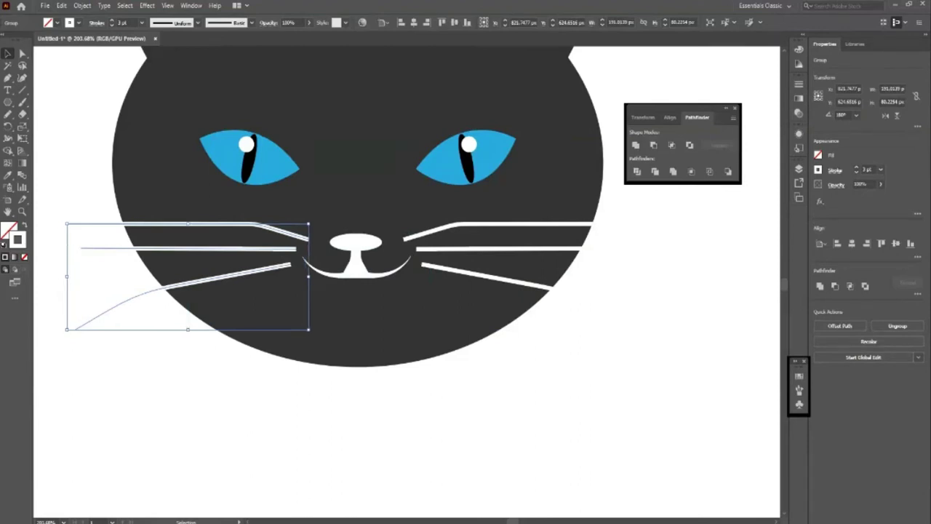
key("Right")
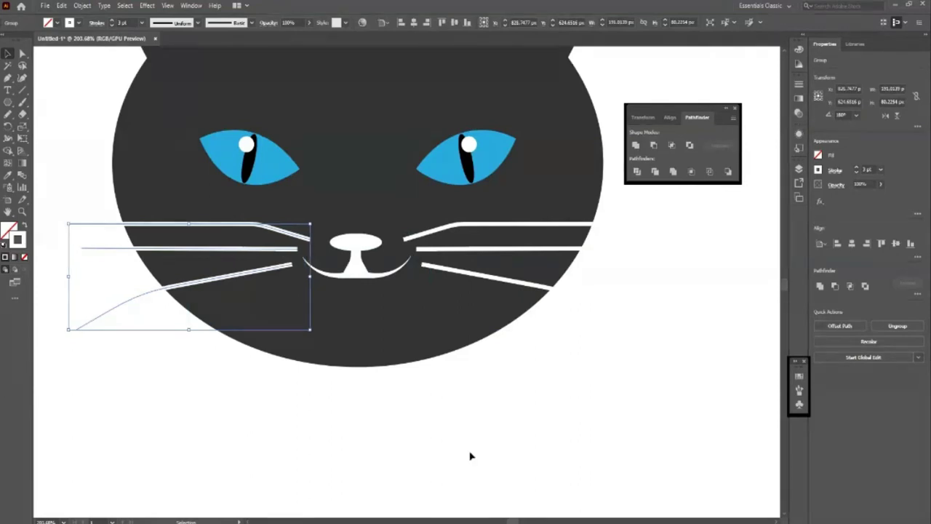
left_click(470, 453)
key("z")
left_click_drag(422, 368, 179, 386)
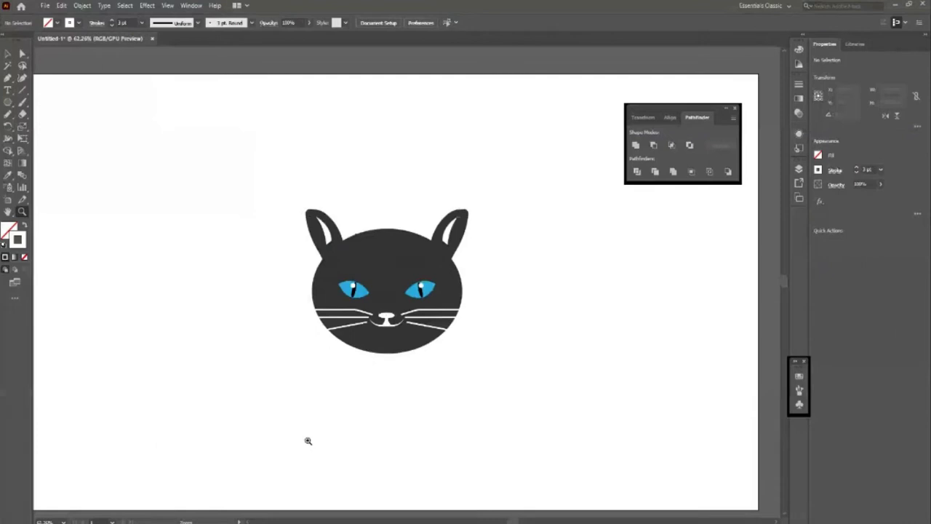
left_click_drag(385, 394, 428, 413)
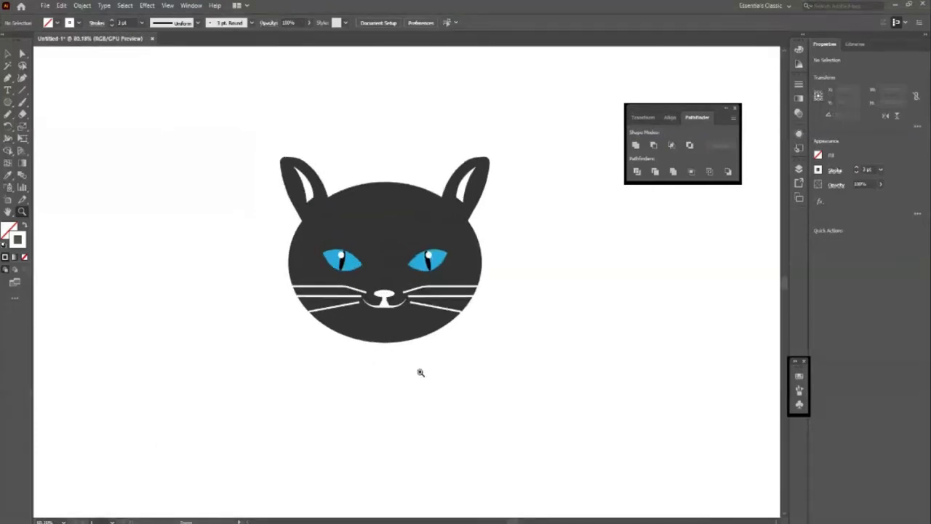
left_click_drag(423, 359, 448, 390)
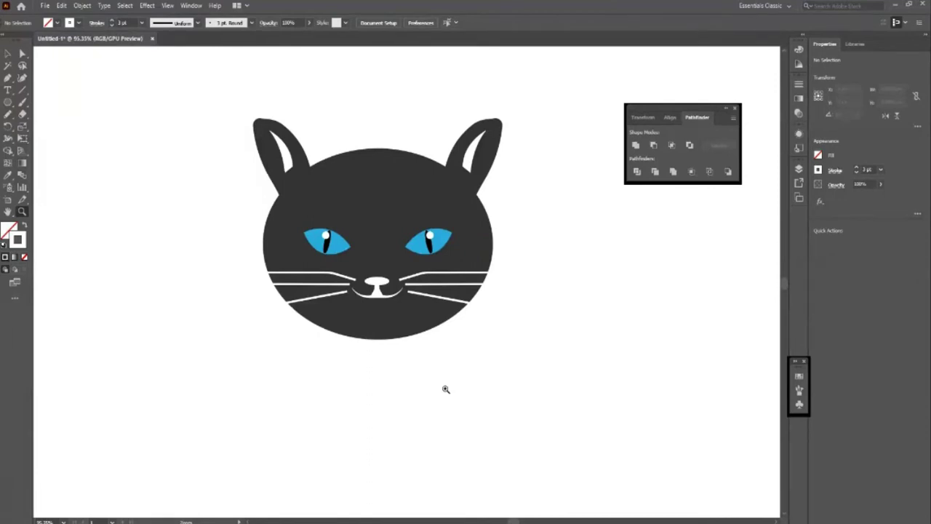
mouse_move(397, 339)
left_mouse_down()
mouse_move(464, 344)
mouse_move(386, 296)
left_mouse_up()
key("v")
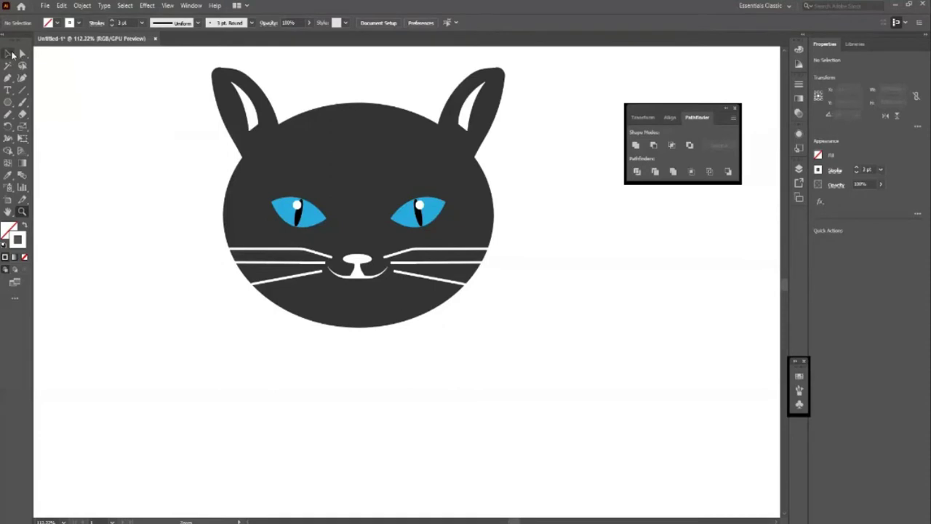
scroll(682, 366, "up", 1)
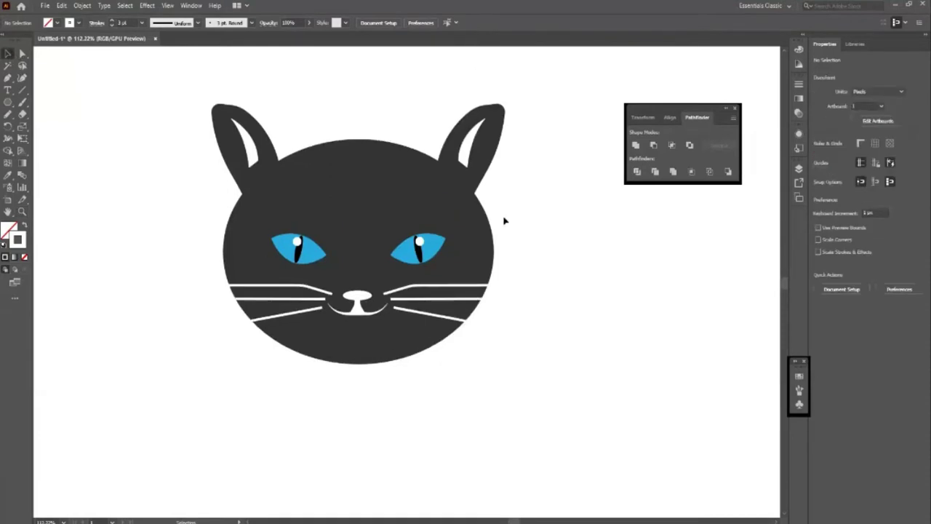
left_click(483, 150)
left_click(245, 140)
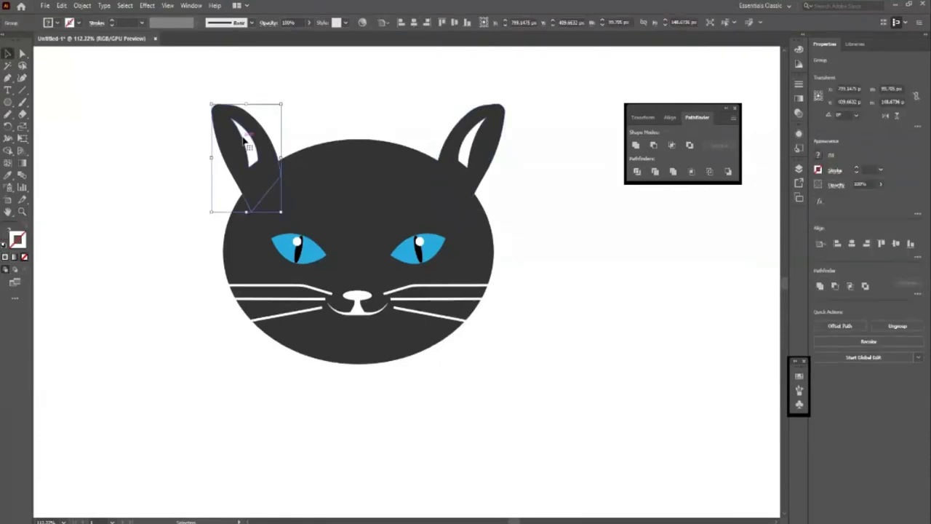
key("Delete")
key("ctrl+z")
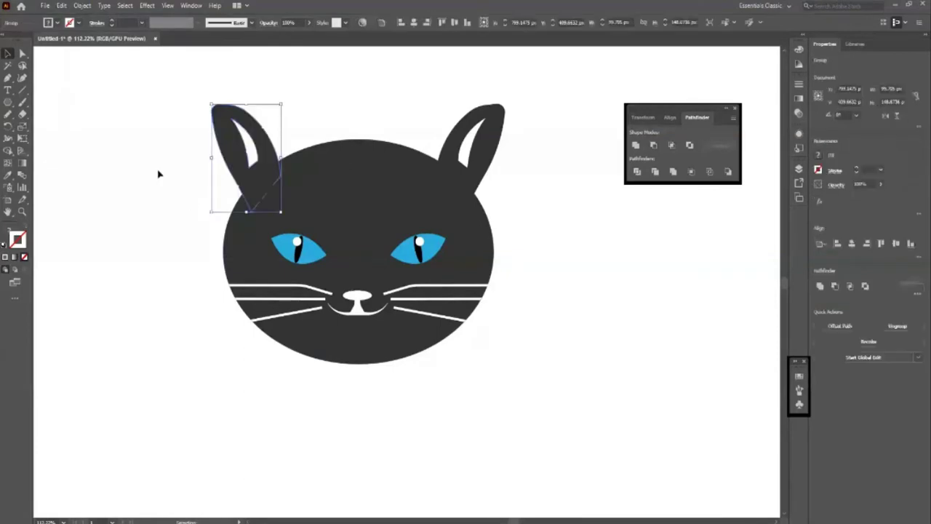
left_click(156, 179)
scroll(155, 179, "up", 1)
scroll(211, 193, "up", 1)
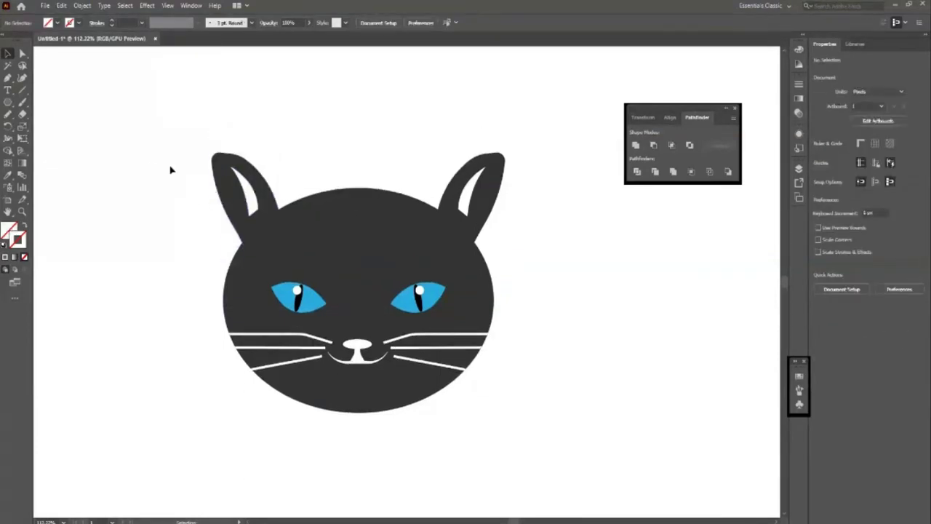
key("p")
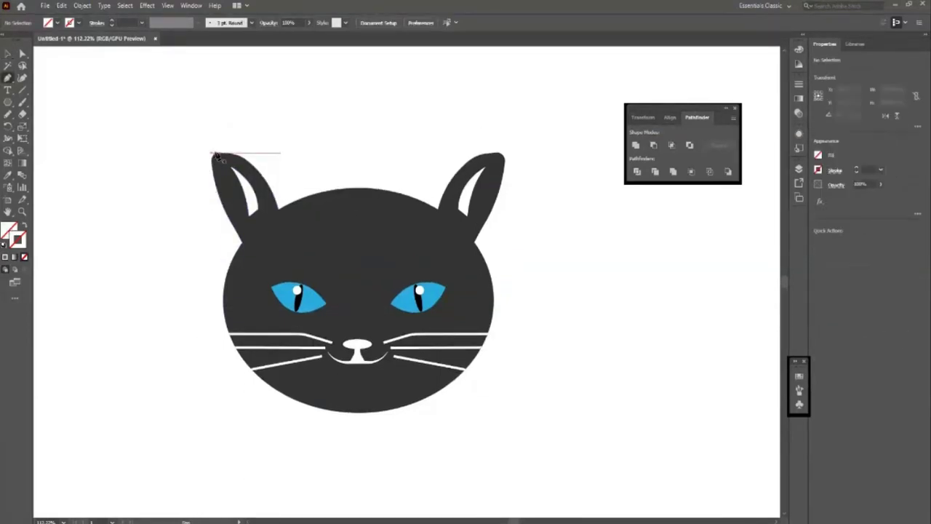
Draw a new closed, curved left ear shape with the Pen tool
left_click(198, 152)
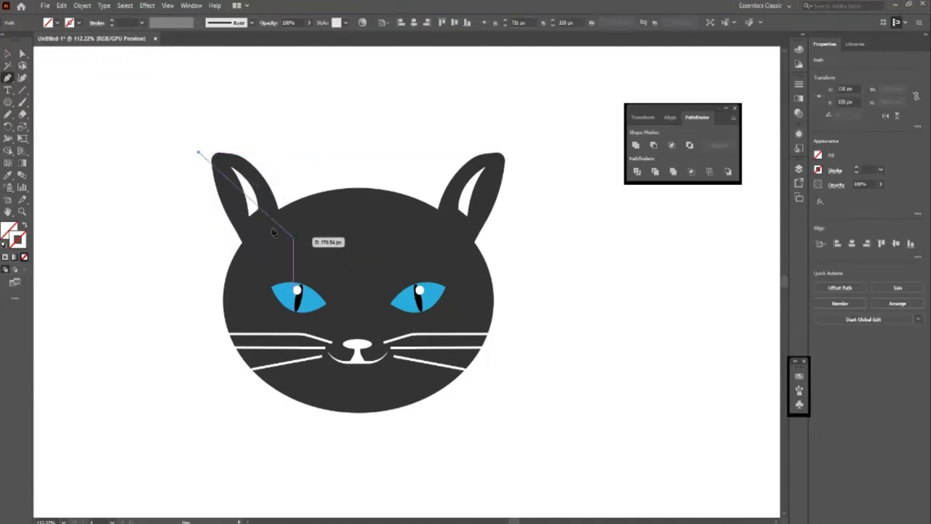
key("ctrl+z")
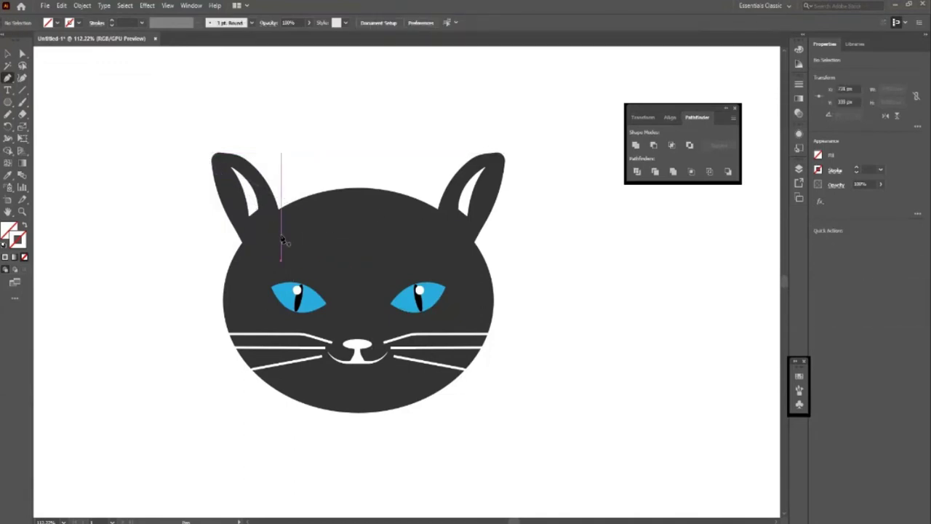
left_click(203, 149)
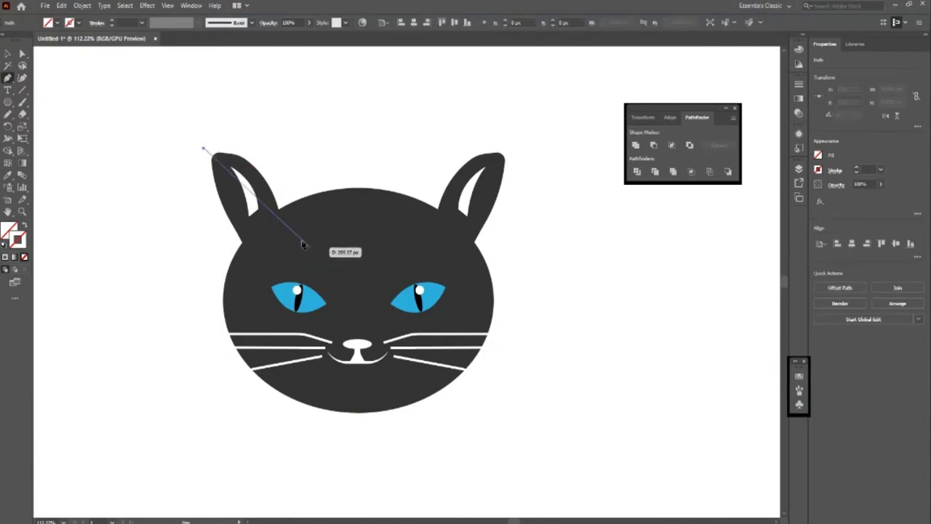
left_click_drag(285, 235, 263, 335)
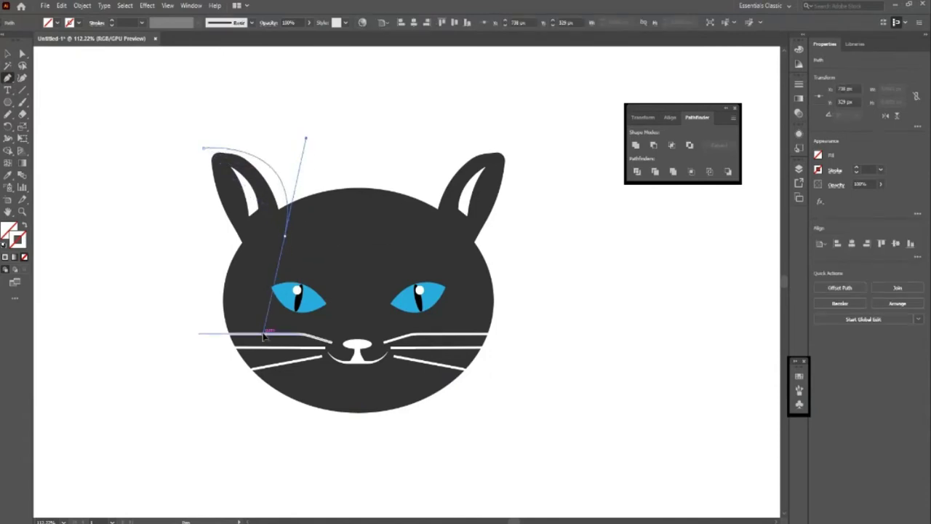
left_click(285, 235)
left_click(240, 279)
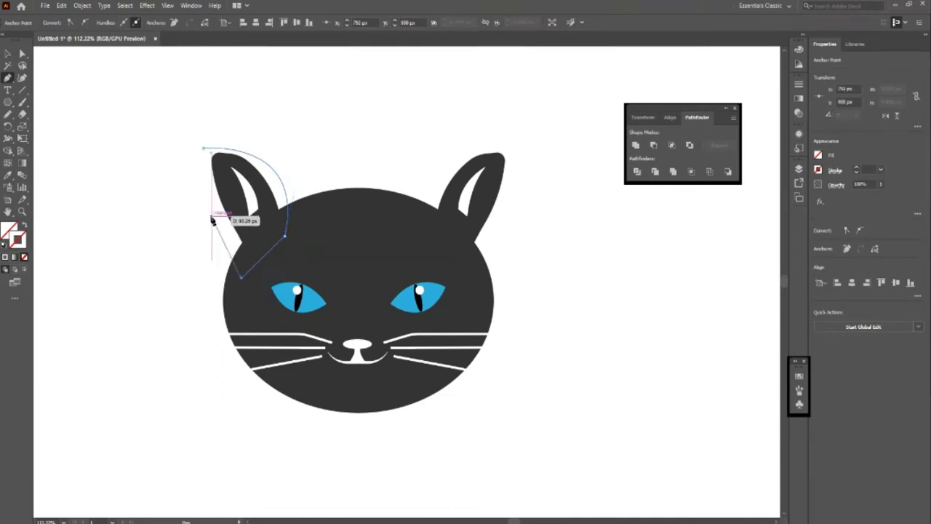
left_click_drag(216, 210, 191, 193)
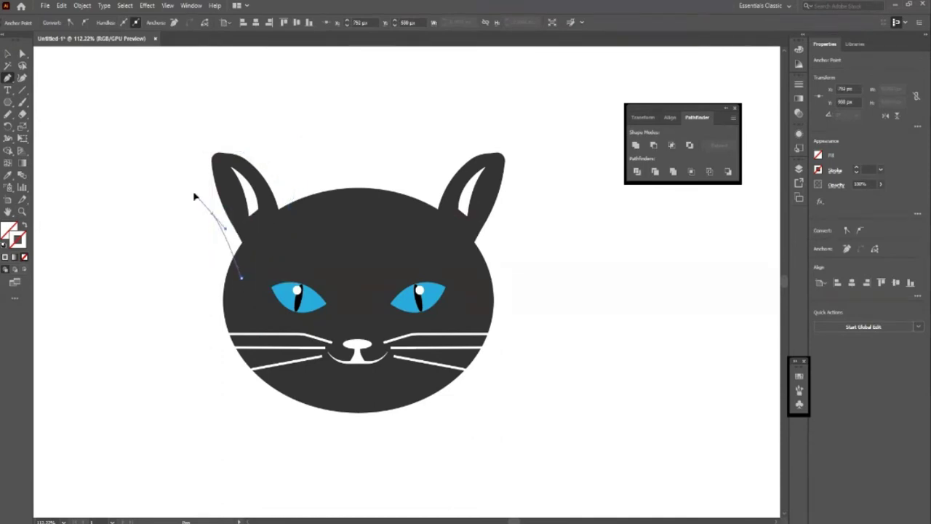
left_click_drag(191, 192, 208, 152)
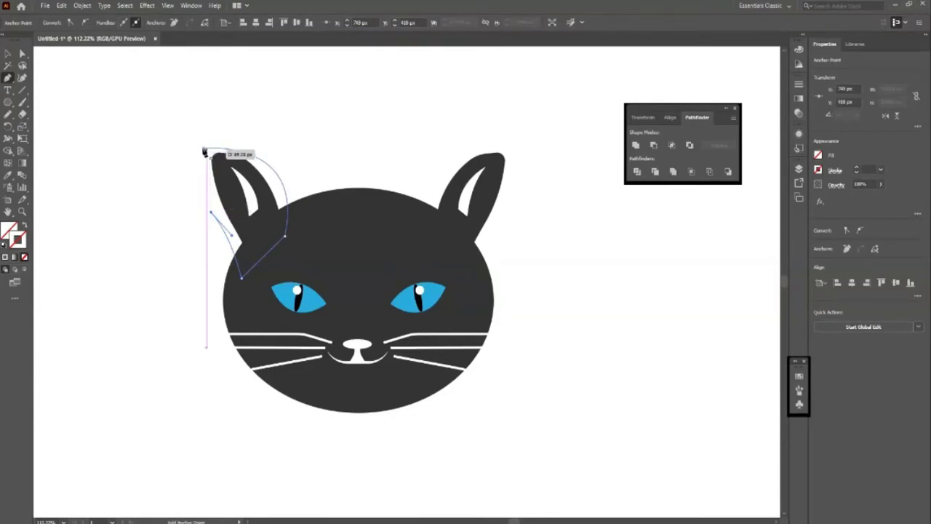
left_click_drag(209, 152, 204, 149)
Move the new ear's top-left anchor further left
key("z")
left_click(223, 212)
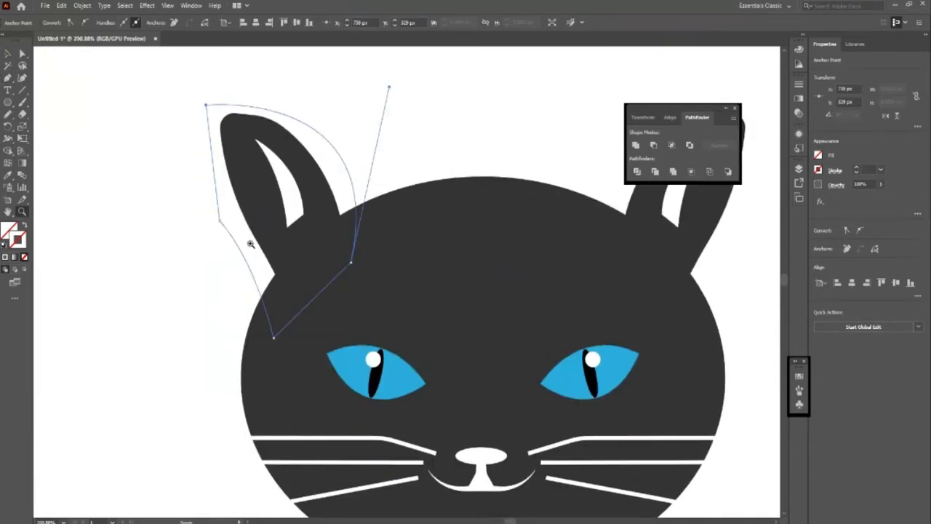
key("a")
left_click(219, 221)
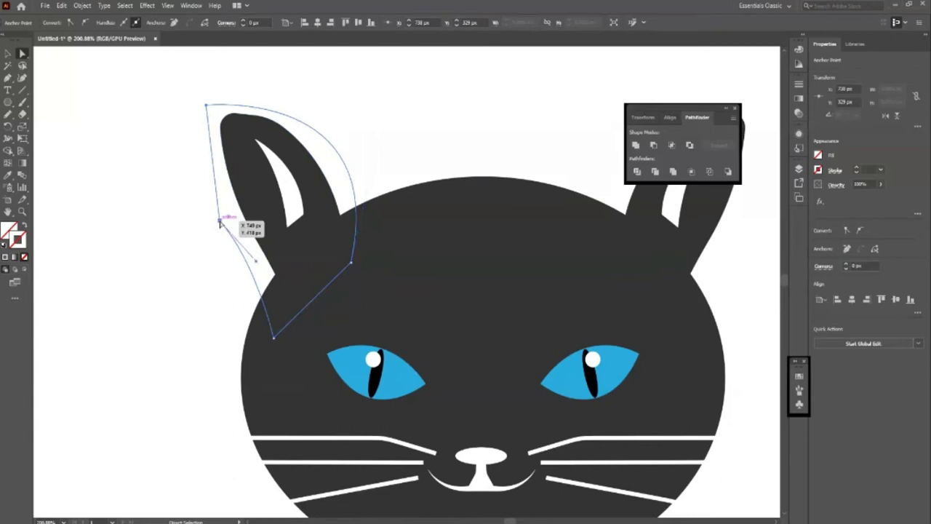
left_click_drag(206, 106, 188, 117)
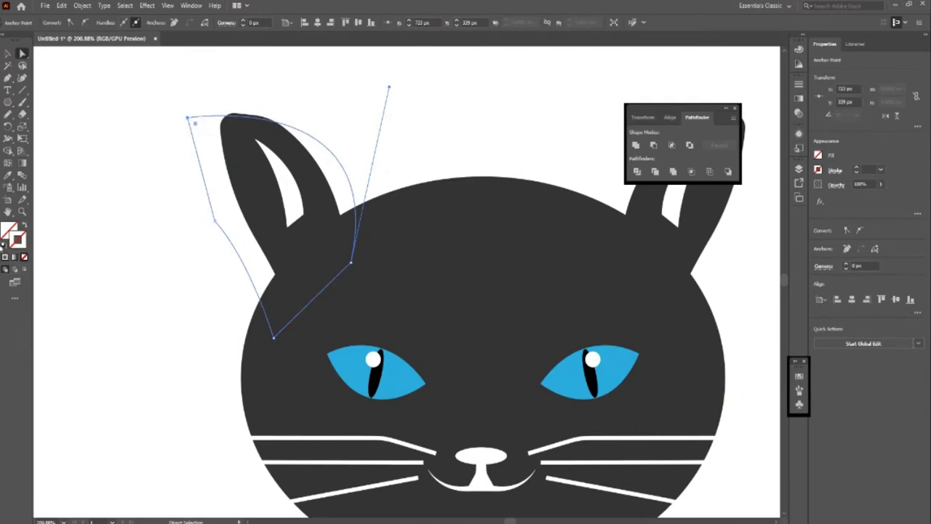
left_click(7, 53)
left_click(228, 235)
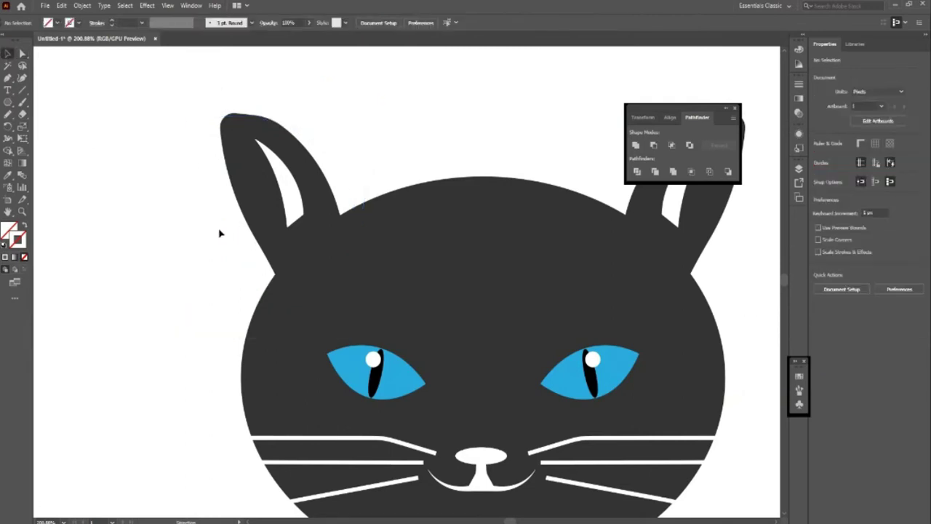
Reshape the new ear's left edge with the Direct Selection tool
left_click(222, 230)
key("a")
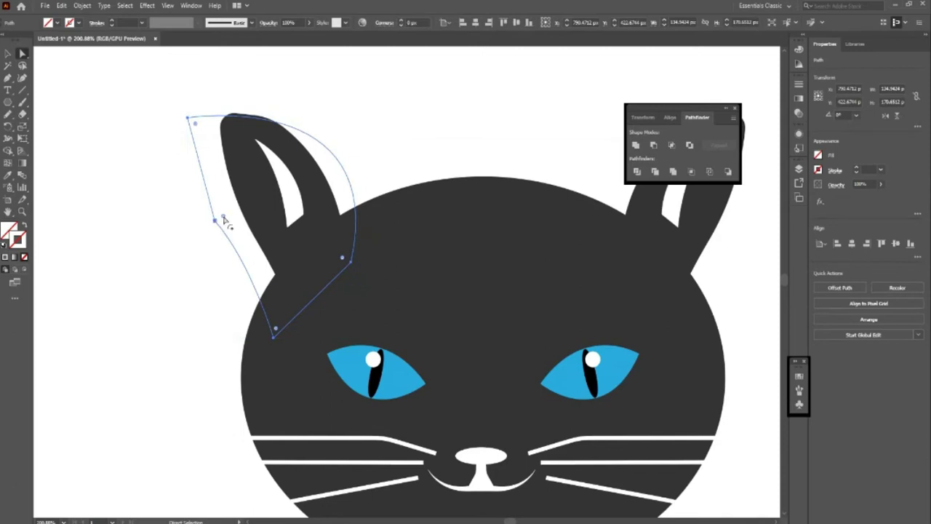
left_click(234, 228)
key("a")
left_click_drag(216, 222, 241, 206)
left_click_drag(187, 120, 191, 125)
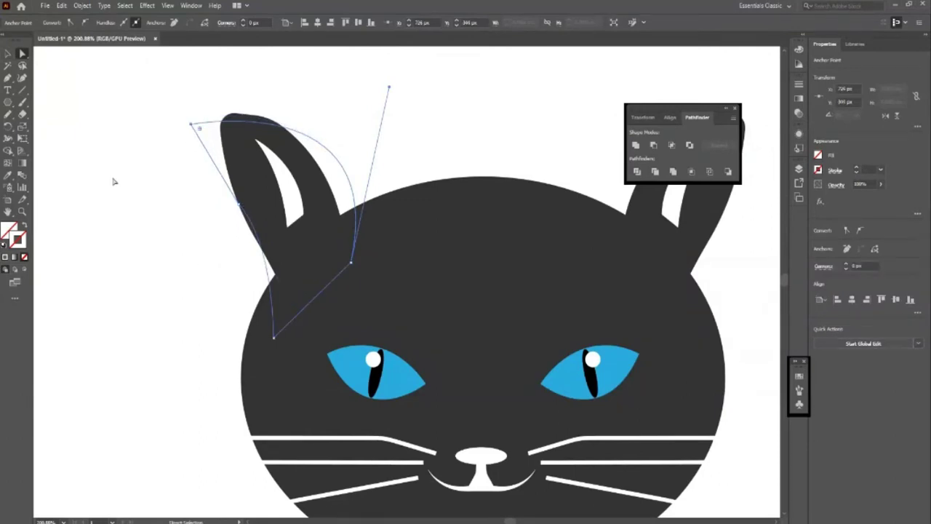
key("ctrl+z")
key("ctrl+z")
key("ctrl+z")
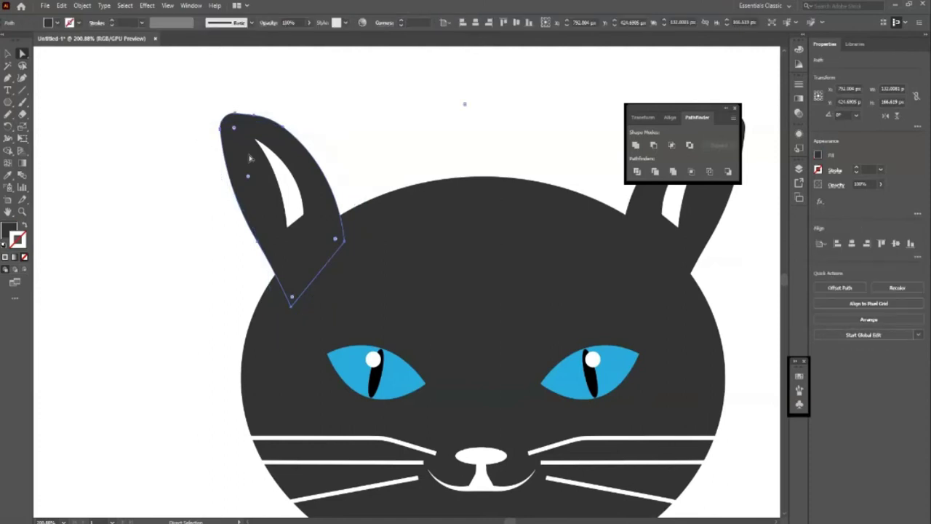
Delete the old left ear and fill the new ear shape dark gray
key("Delete")
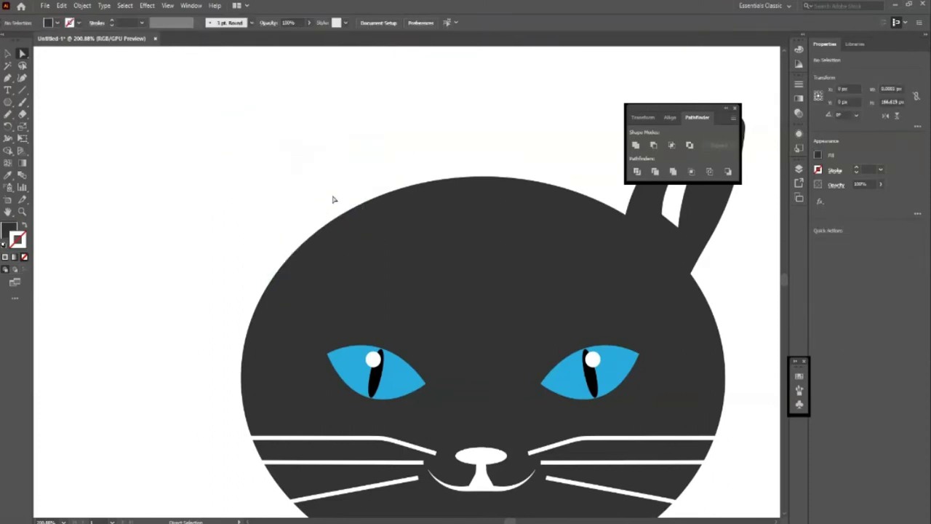
key("ctrl+z")
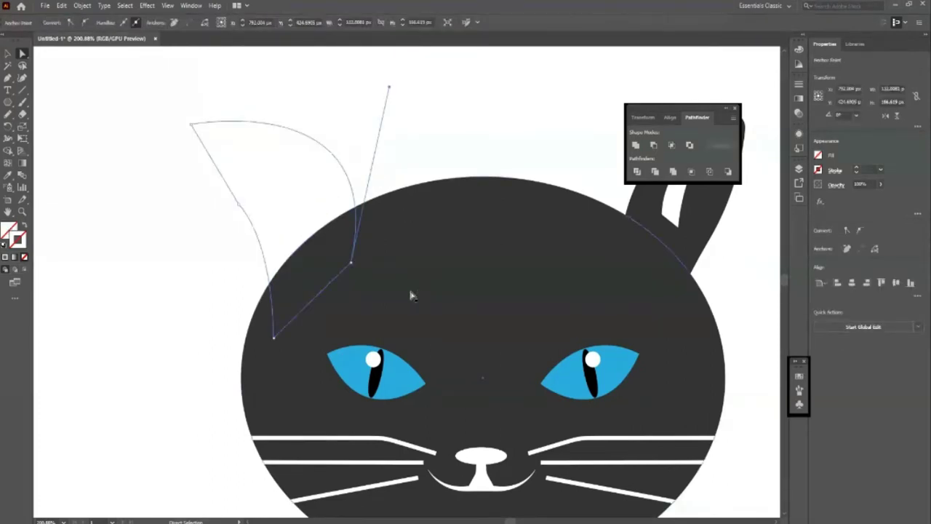
key("ctrl+z")
left_click(7, 54)
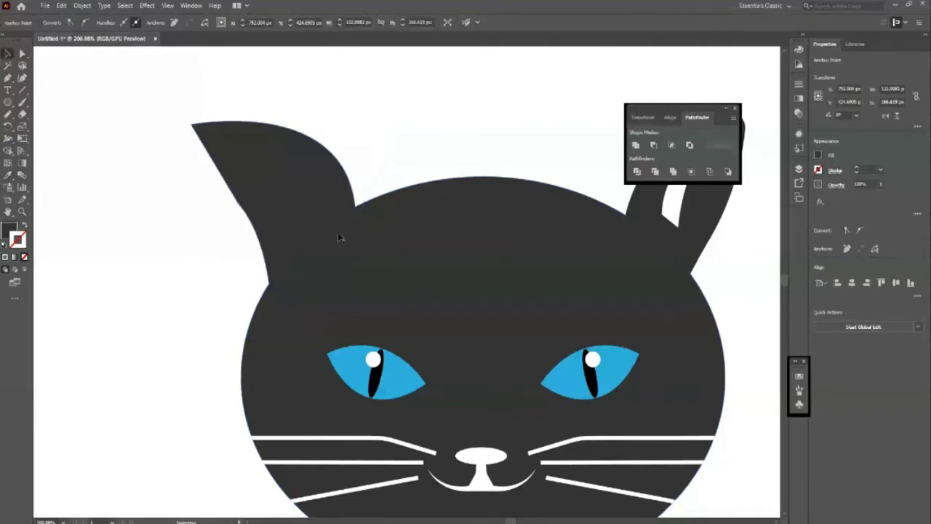
left_click(281, 214)
left_click(140, 237)
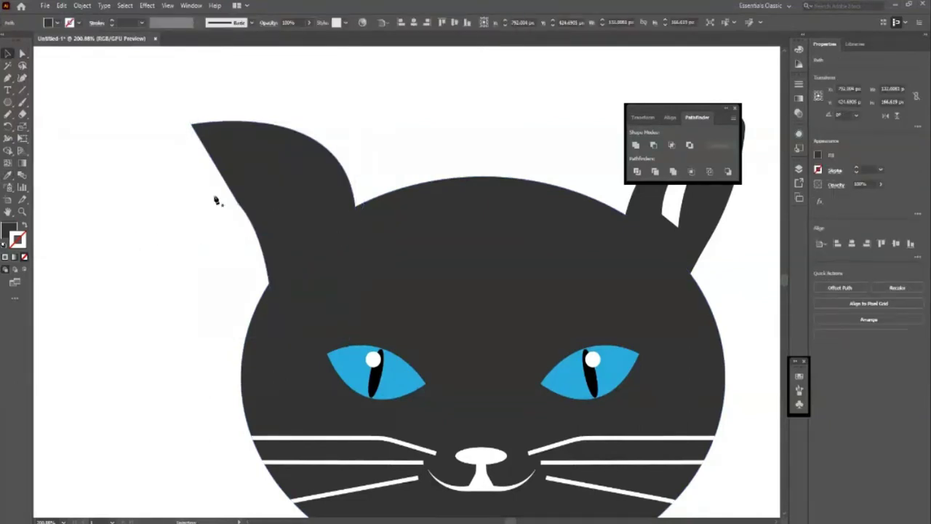
key("p")
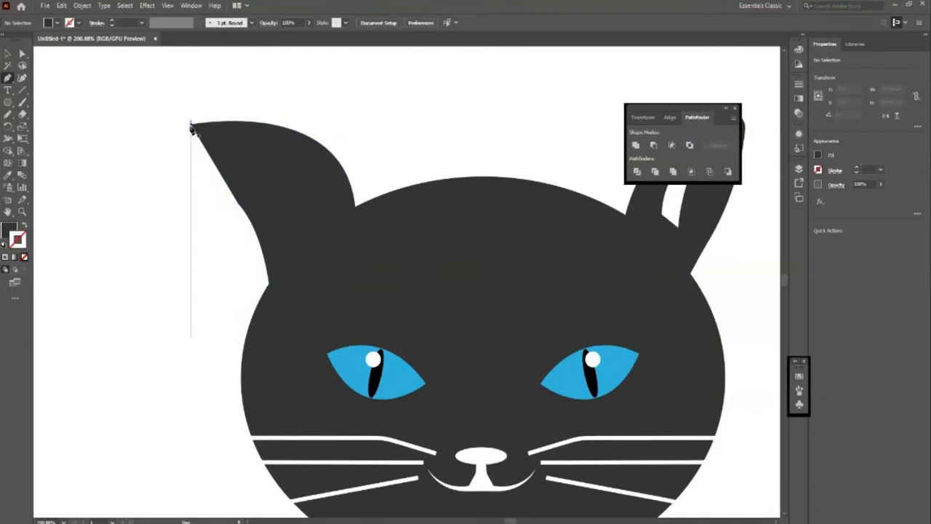
Draw a closed inner-ear sliver path from the ear tip
left_click(192, 125)
left_click_drag(272, 304, 260, 419)
left_click(210, 294)
left_click(193, 128)
left_click(7, 53)
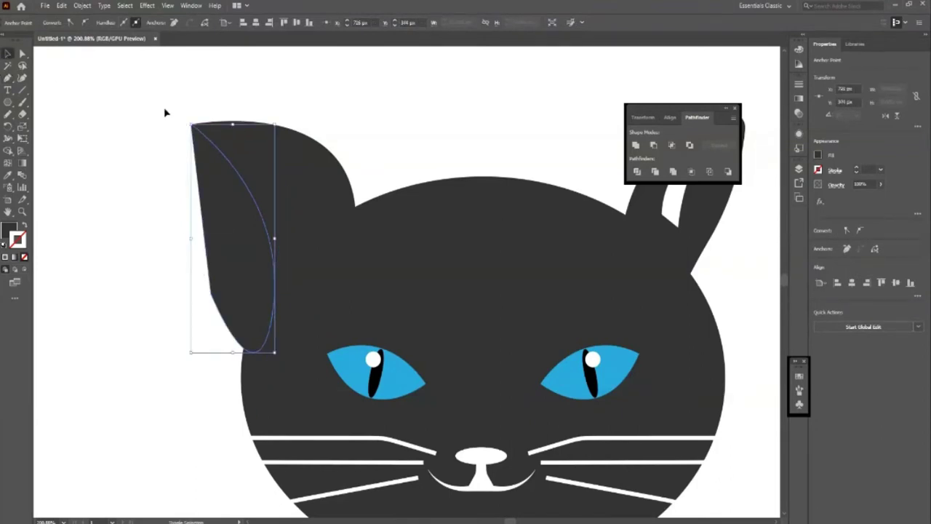
Cut the inner-ear sliver out of the ear with the Shape Builder tool
left_click(170, 104)
left_click(266, 198)
key("shift+m")
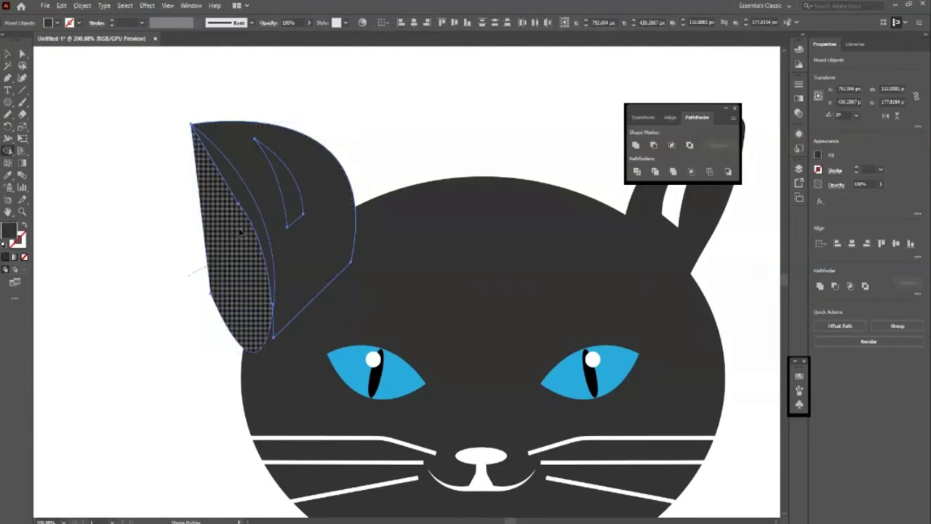
left_click(238, 212, "alt")
left_click(6, 53)
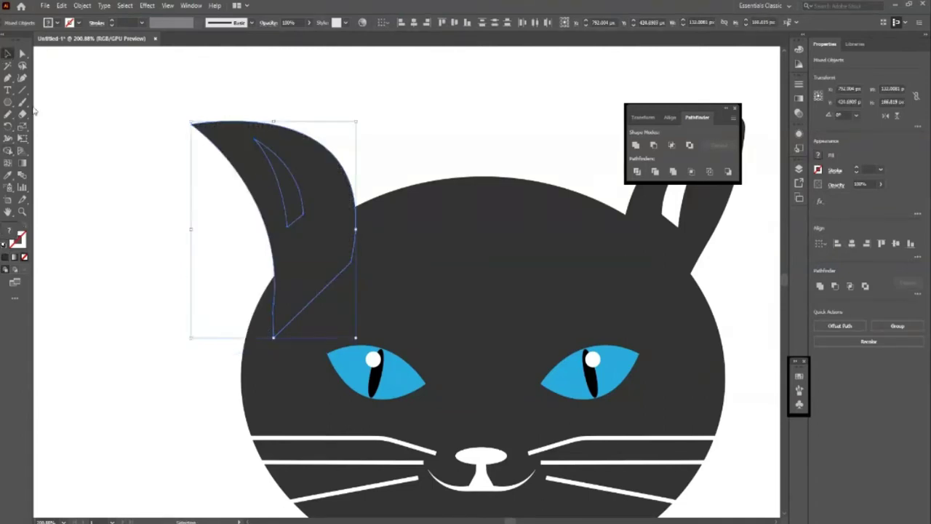
left_click(171, 145)
Round the ear's lower base corner with the Corners widget, then zoom out
left_click(325, 222)
key("a")
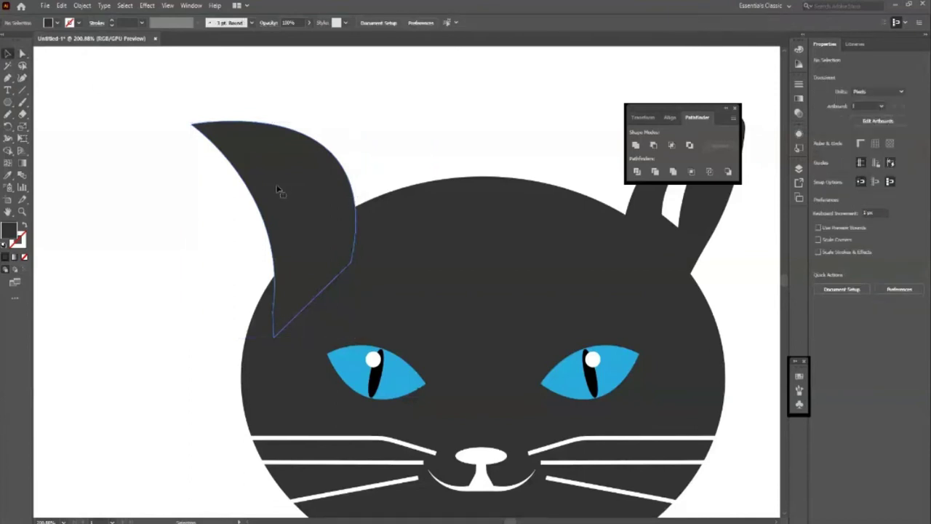
left_click(22, 54)
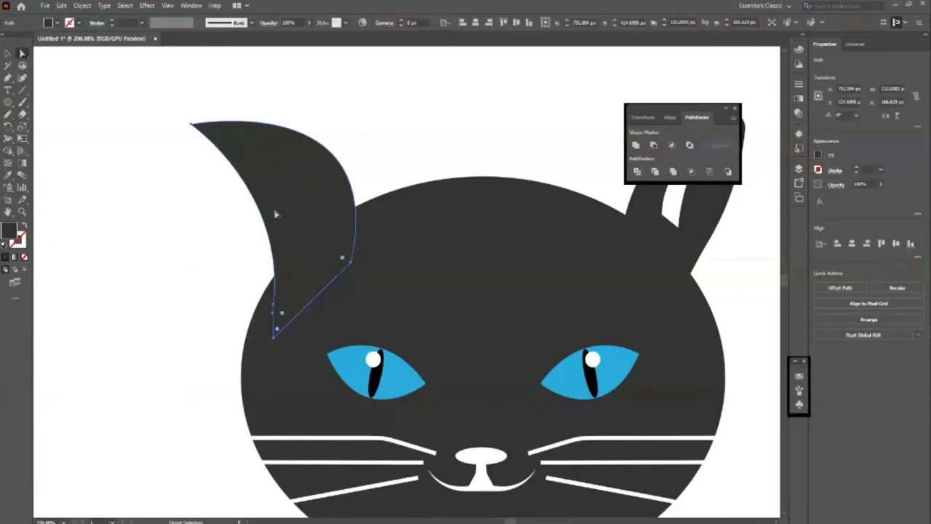
left_click(163, 252)
key("z")
mouse_move(205, 159)
left_mouse_down()
mouse_move(37, 208)
mouse_move(376, 245)
mouse_move(343, 214)
left_mouse_up()
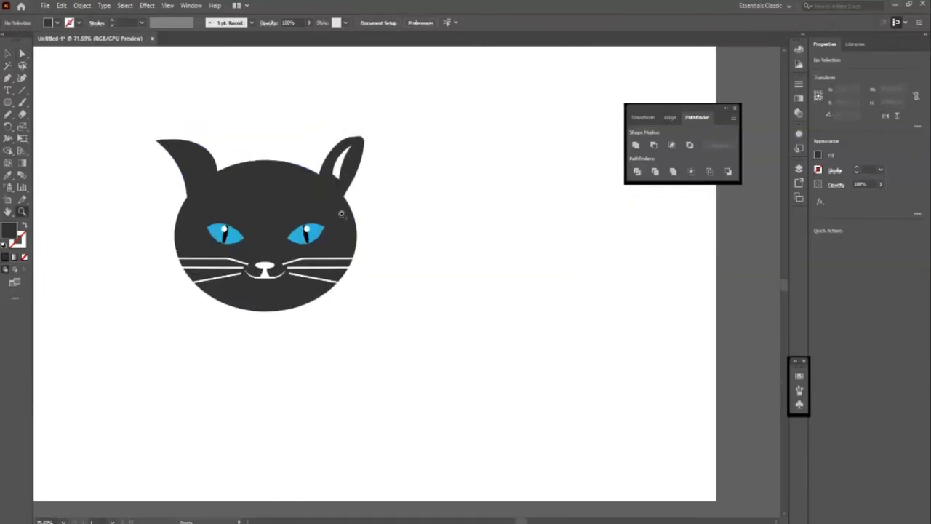
Delete the old right ear group and zoom in on the cat's head
key("v")
left_click(361, 173)
left_click(362, 171)
key("Delete")
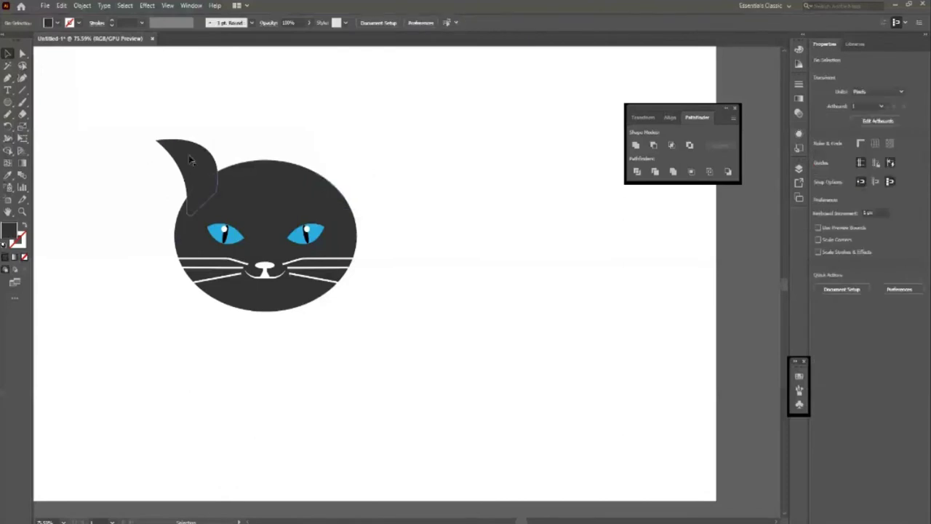
left_click(198, 158)
key("z")
left_click_drag(118, 143, 197, 182)
key("v")
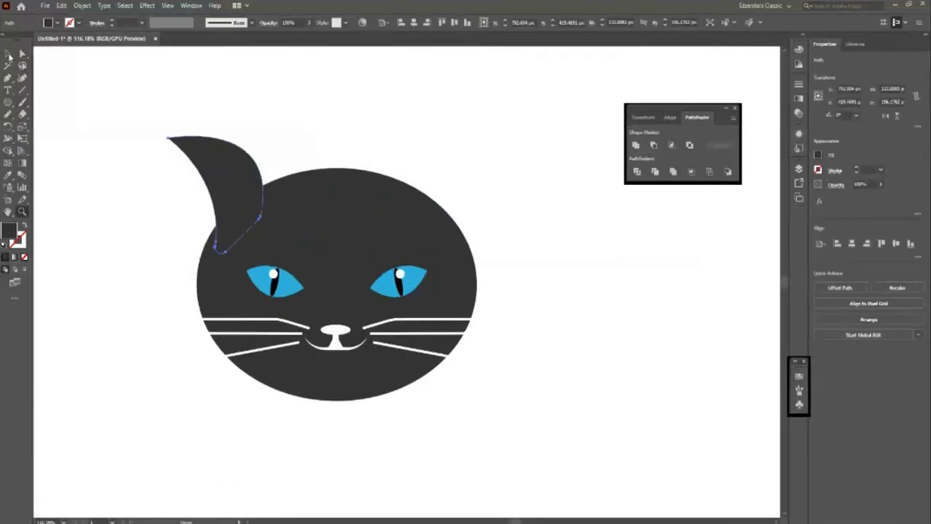
Select the left ear and zoom in closely on it
left_click(37, 95)
left_click(263, 188)
right_click(244, 178)
left_click(128, 278)
key("z")
left_click_drag(163, 160, 178, 173)
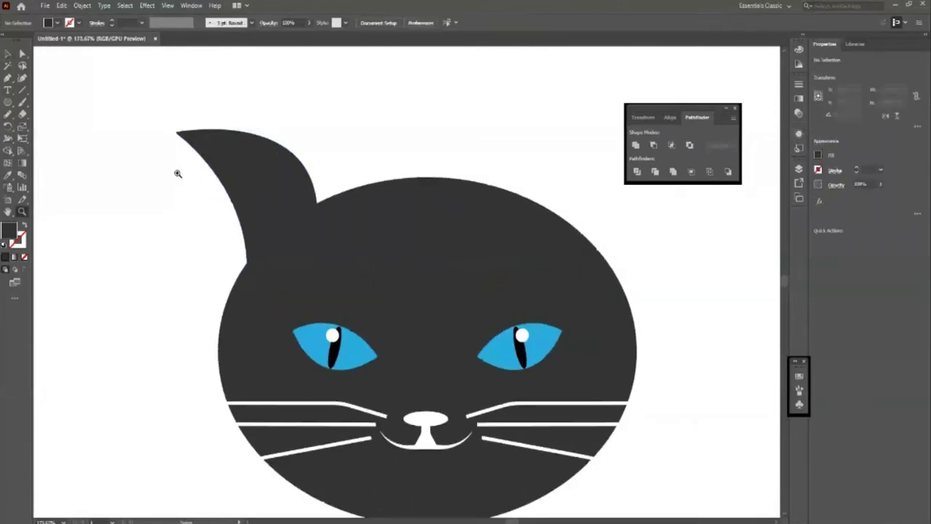
Draw a curved inner-ear shape inside the left ear with the Pen tool and fill it white
key("p")
left_click(222, 144)
left_click_drag(284, 209, 275, 262)
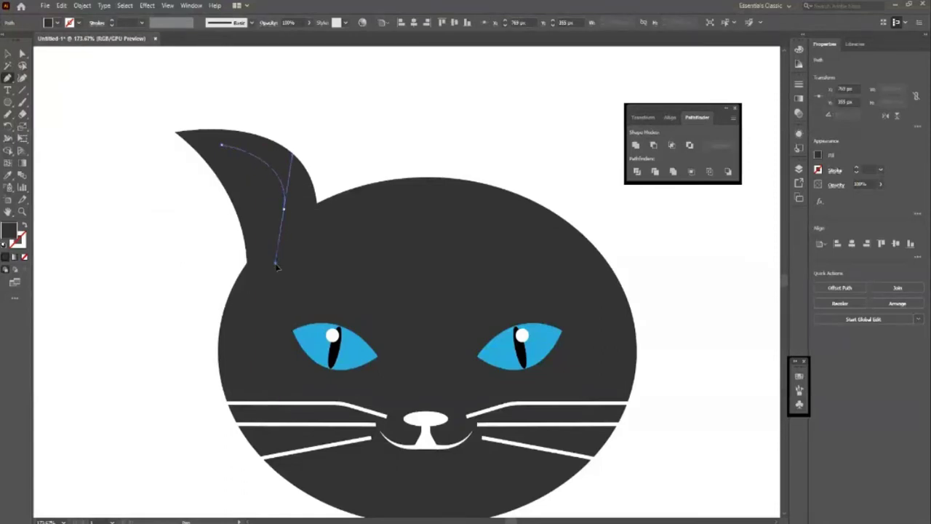
left_click(284, 209)
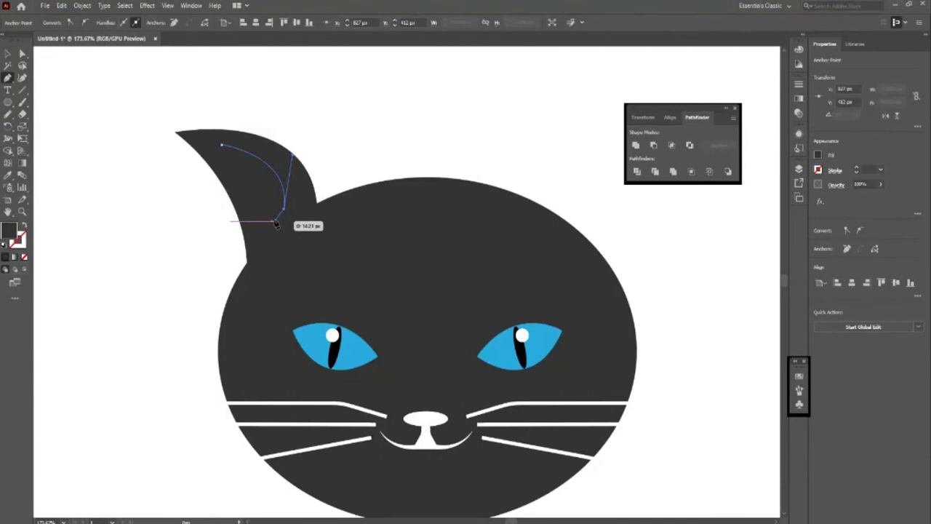
left_click(221, 145)
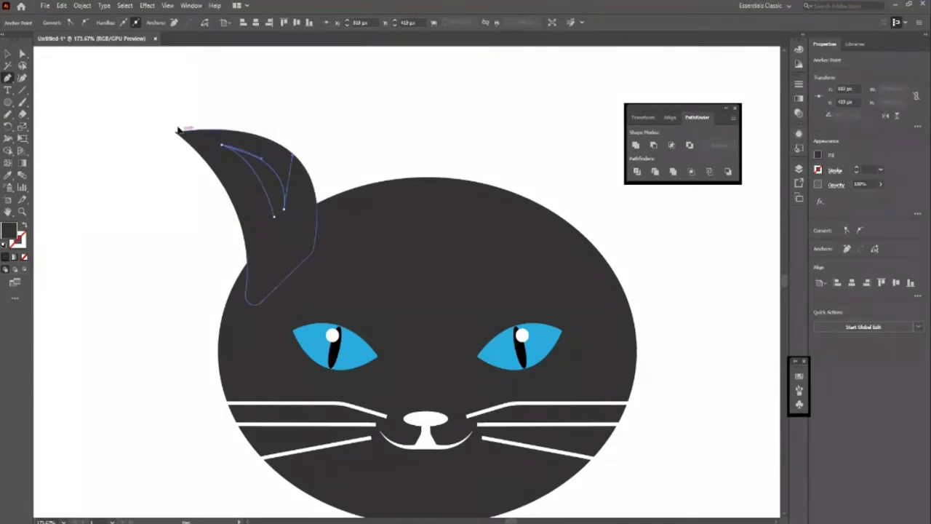
left_click_drag(251, 225, 224, 216)
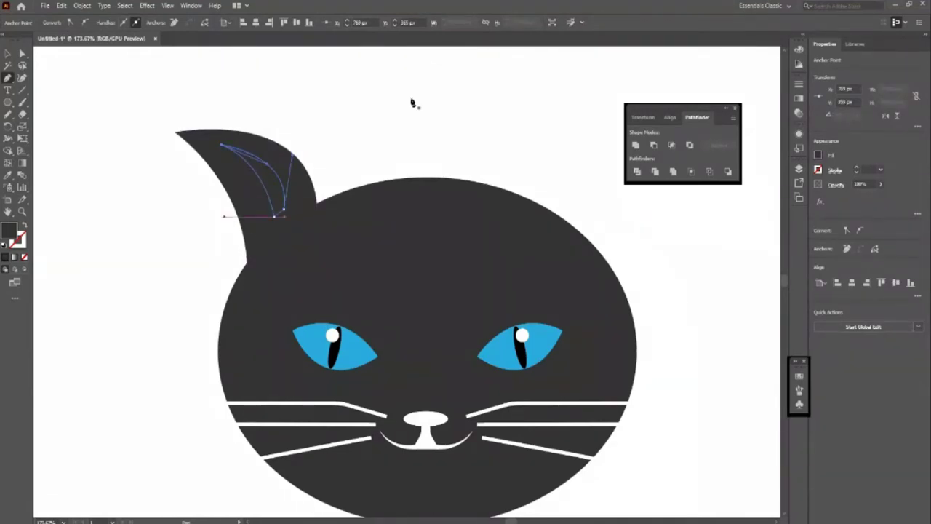
key("v")
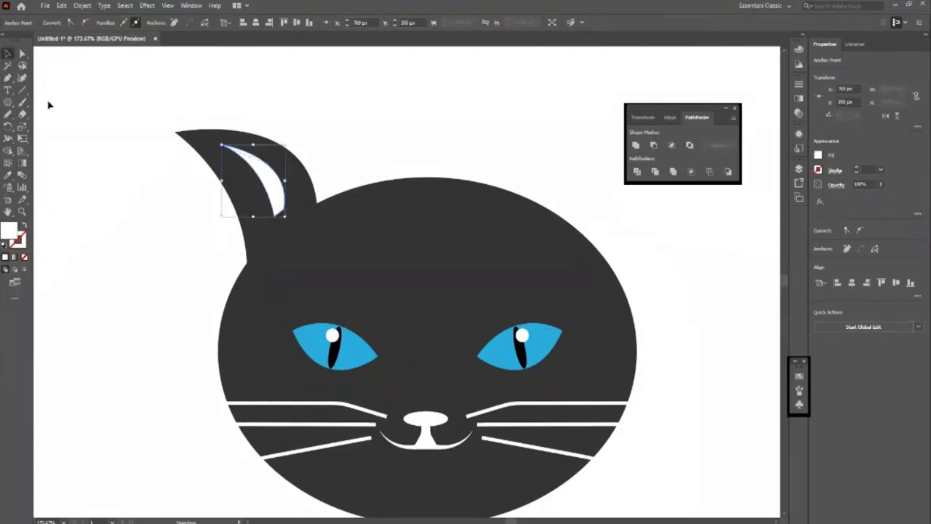
Group the white inner ear with the outer left ear
left_click(129, 384)
left_click(271, 197)
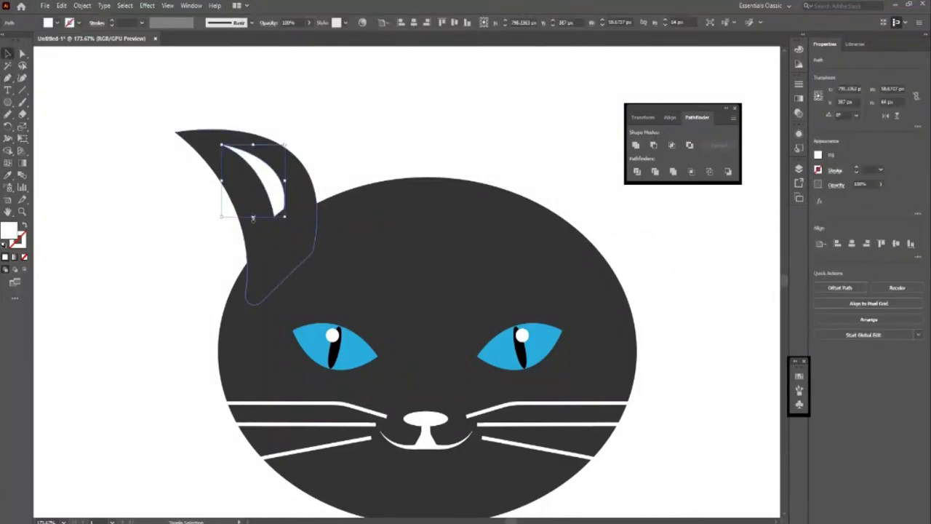
left_click(249, 230, "shift")
key("ctrl+g")
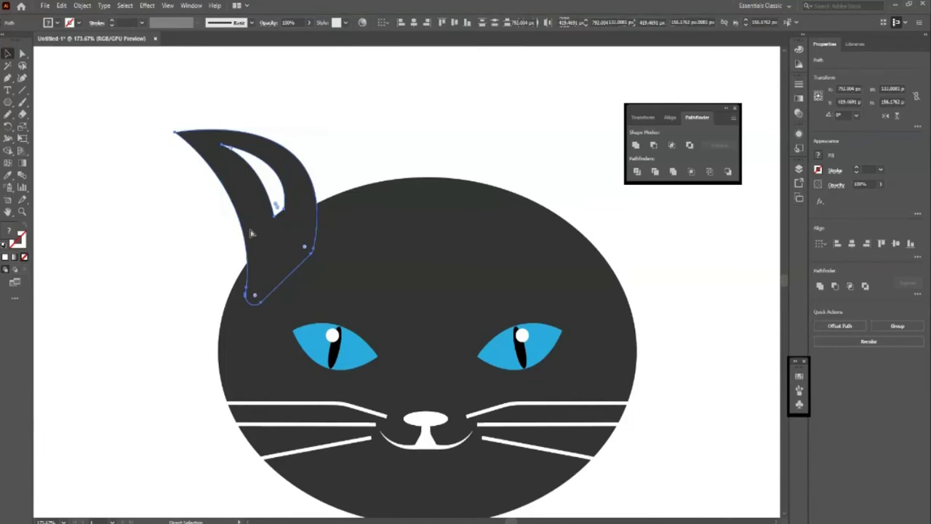
Reflect a vertical copy of the ear group and nudge it onto the head's right side
right_click(250, 230)
left_click(371, 382)
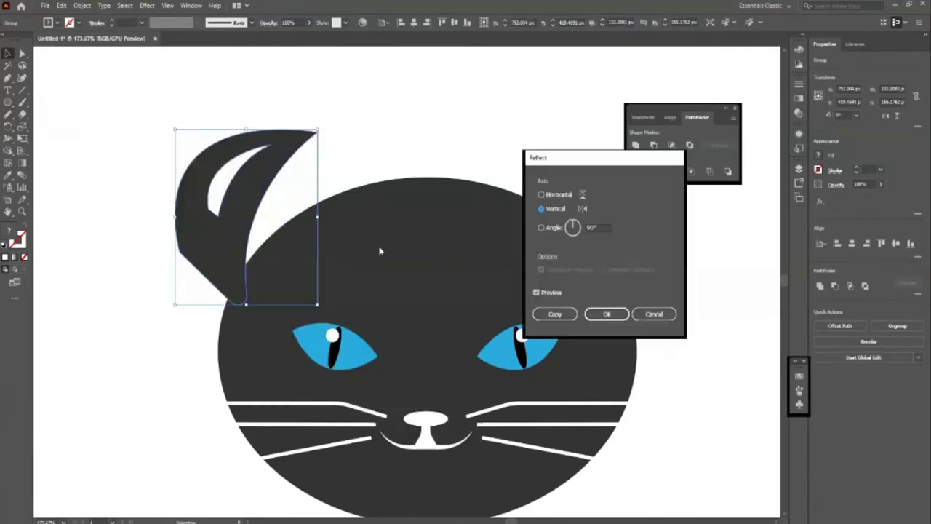
left_click(555, 314)
key("shift+Right")
key("shift+Right")
key("shift+Right")
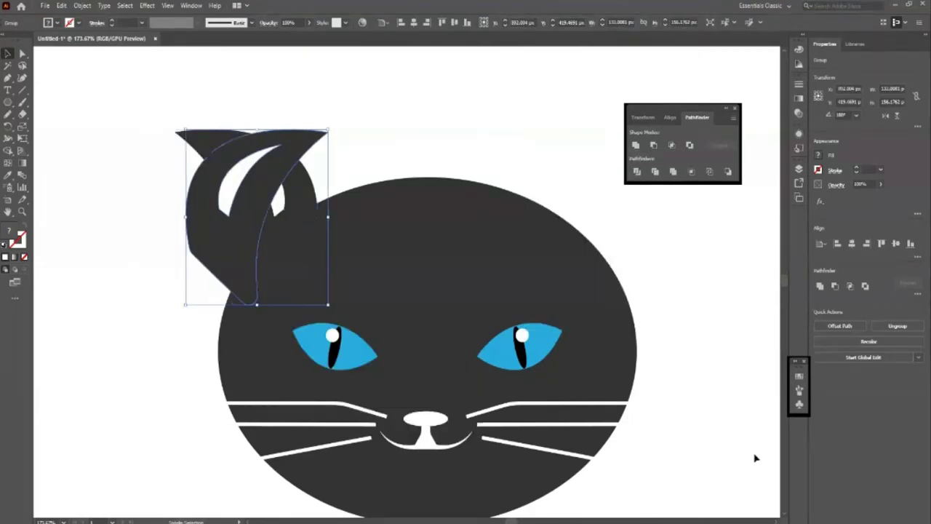
key("shift+Right")
key("shift+Right")
key("shift+Right")
key("shift+Right")
key("shift+Right")
key("shift+Right")
key("shift+Right")
key("shift+Right")
key("shift+Right")
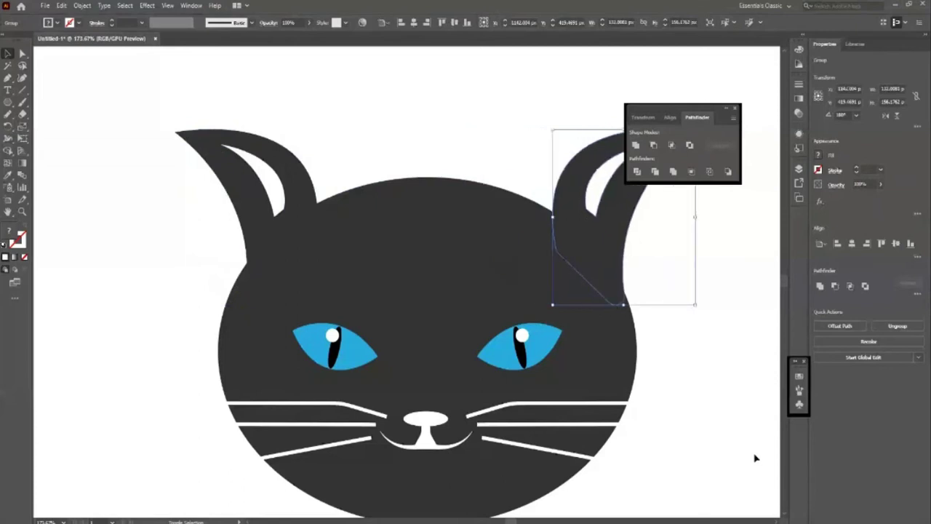
key("shift+Left")
left_click(164, 318)
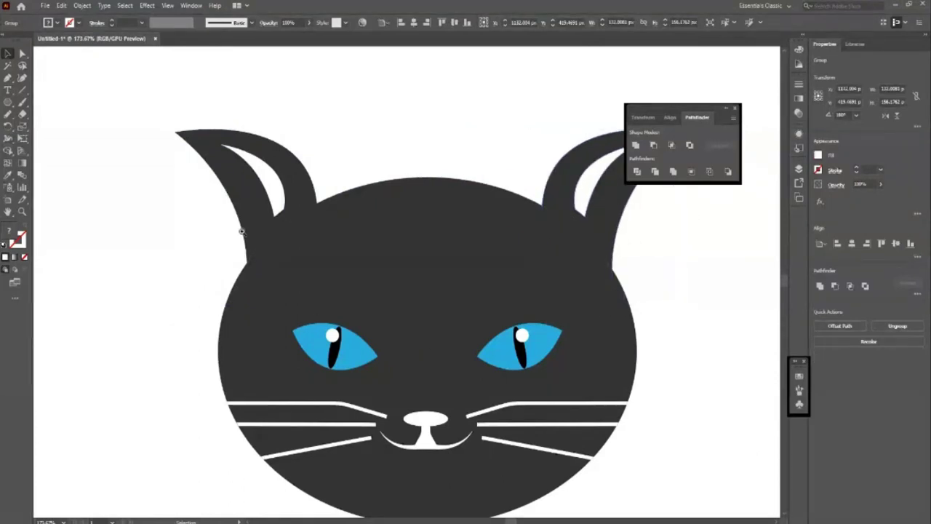
Zoom out to view the whole cat and artboard
key("ctrl+minus")
key("ctrl+minus")
key("z")
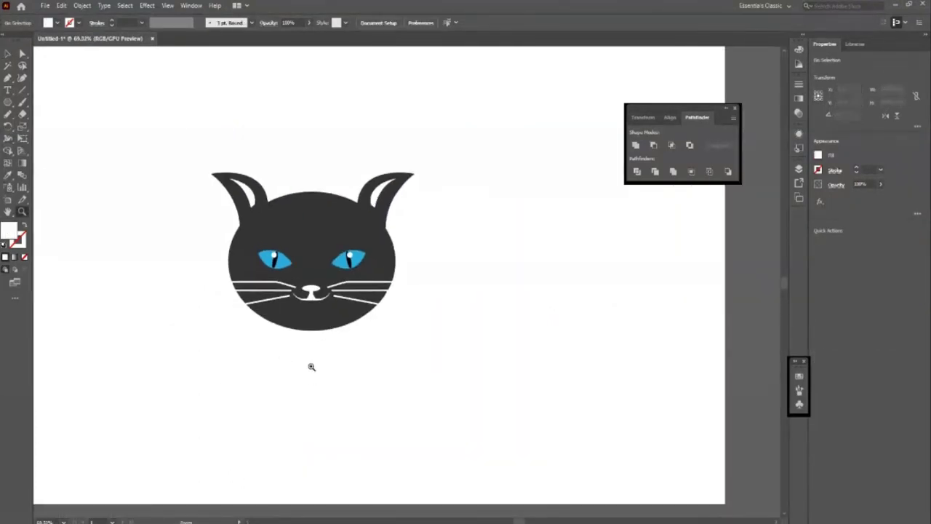
left_click(300, 339, "alt")
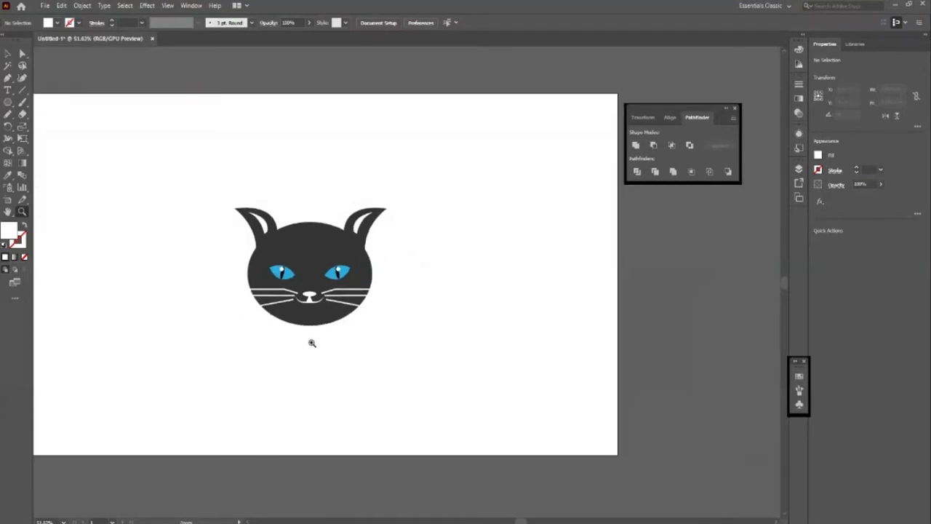
scroll(311, 342, "down", 1)
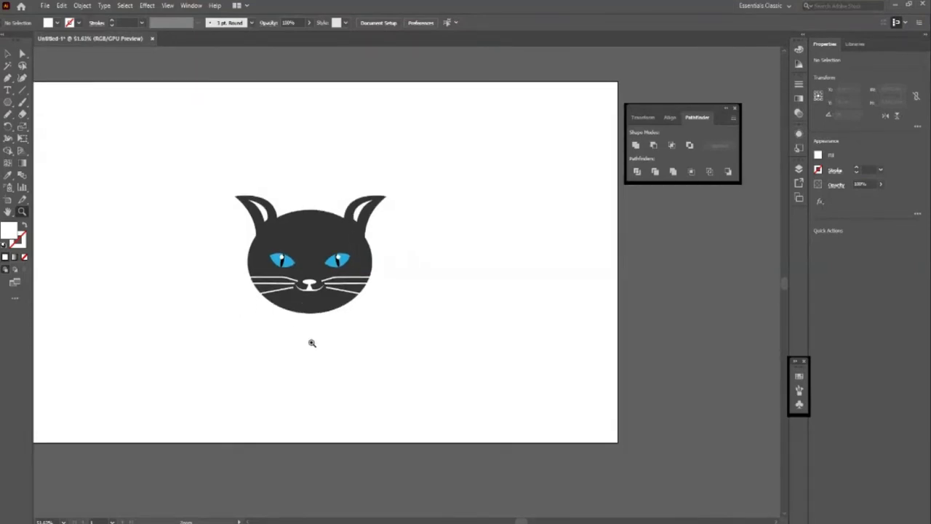
left_click(325, 344, "alt")
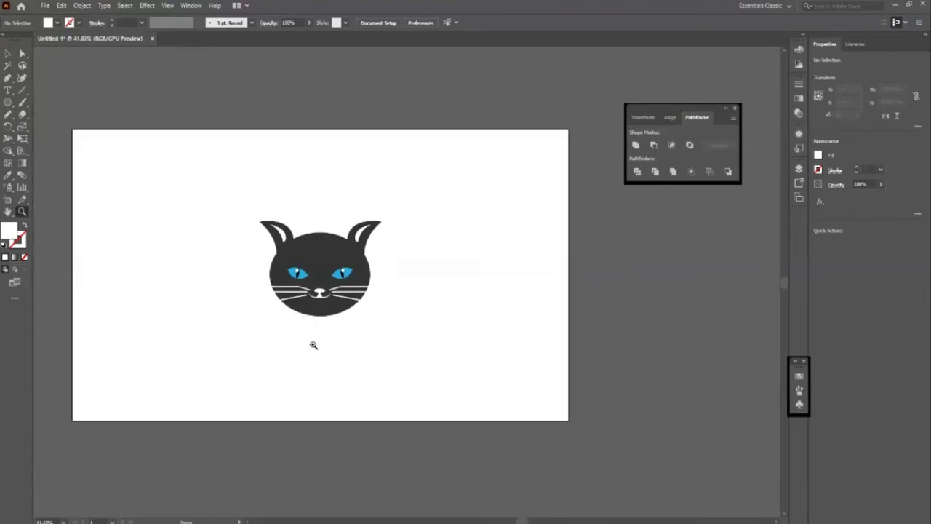
scroll(319, 271, "up", 1)
Create a 3-sided white triangle, flip it to point down, and narrow it into a forehead wedge
left_click_drag(335, 239, 375, 259)
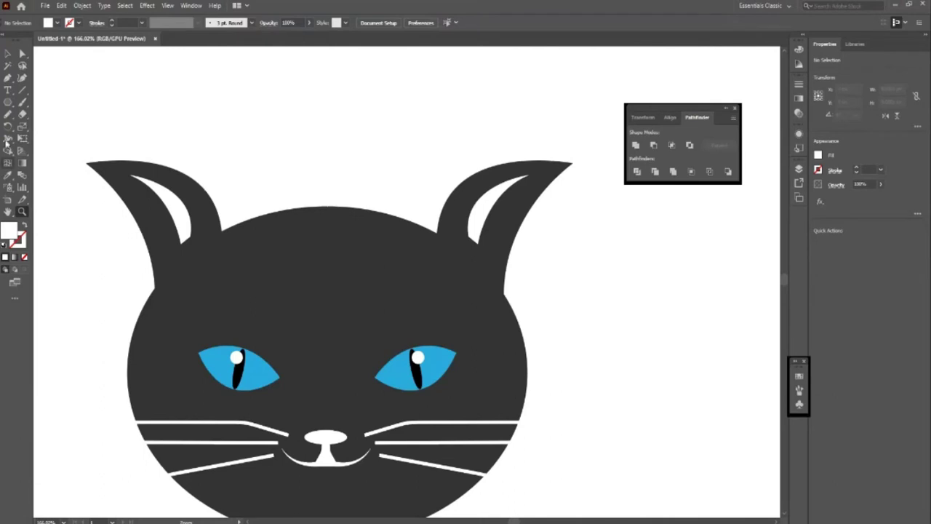
left_click(10, 103)
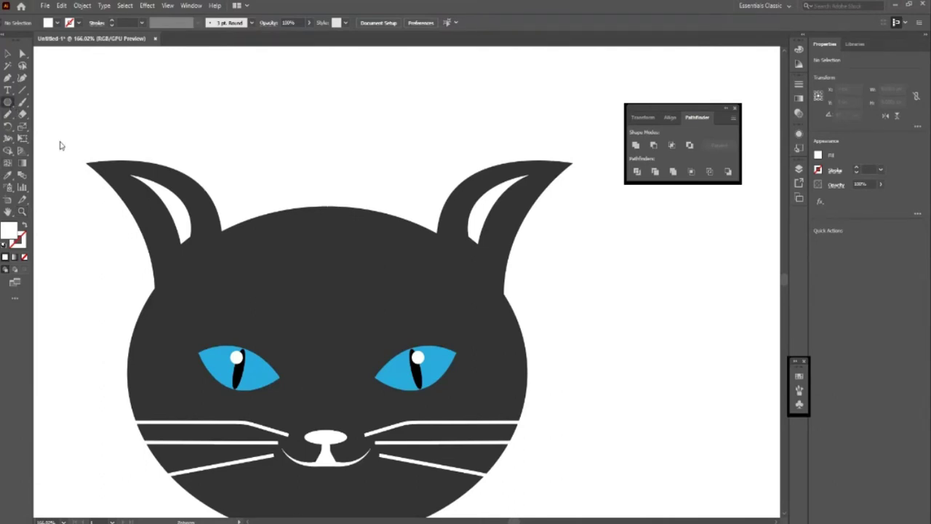
left_click(318, 149)
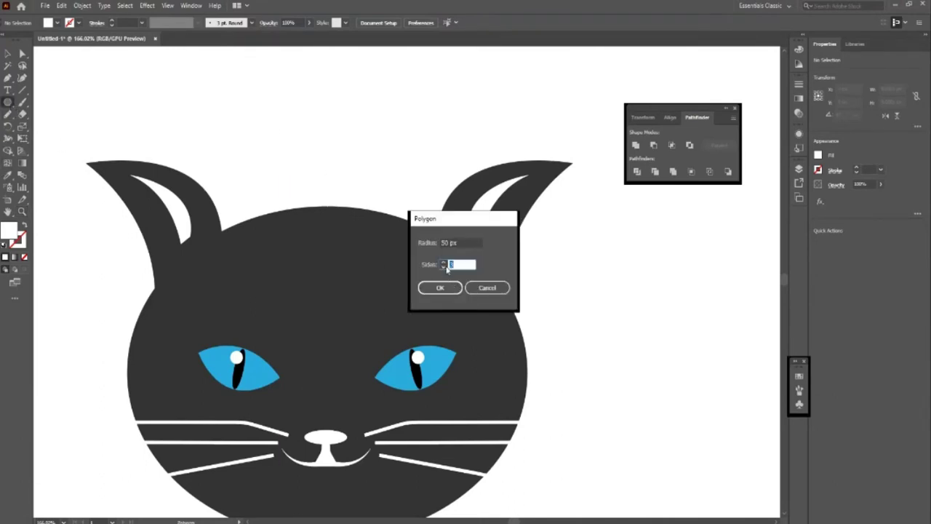
left_click(443, 288)
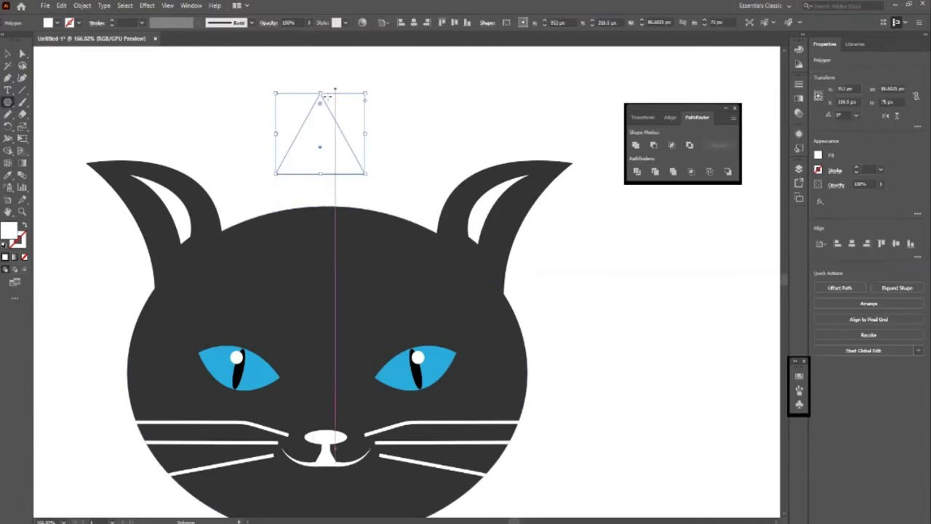
left_click_drag(320, 92, 320, 298)
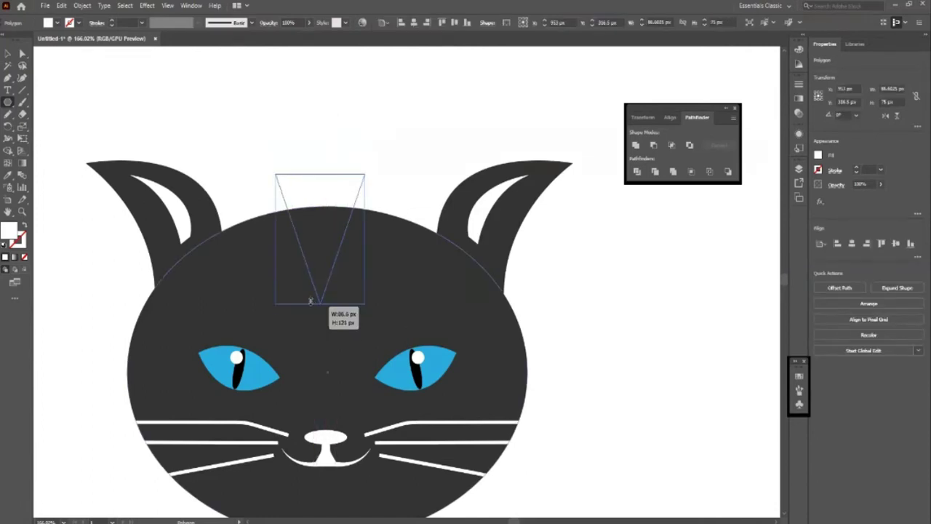
mouse_move(364, 236)
left_mouse_down()
mouse_move(312, 228)
mouse_move(337, 255)
left_mouse_up()
Deselect all artwork and zoom out to view the whole cat
key("v")
key("ctrl+shift+a")
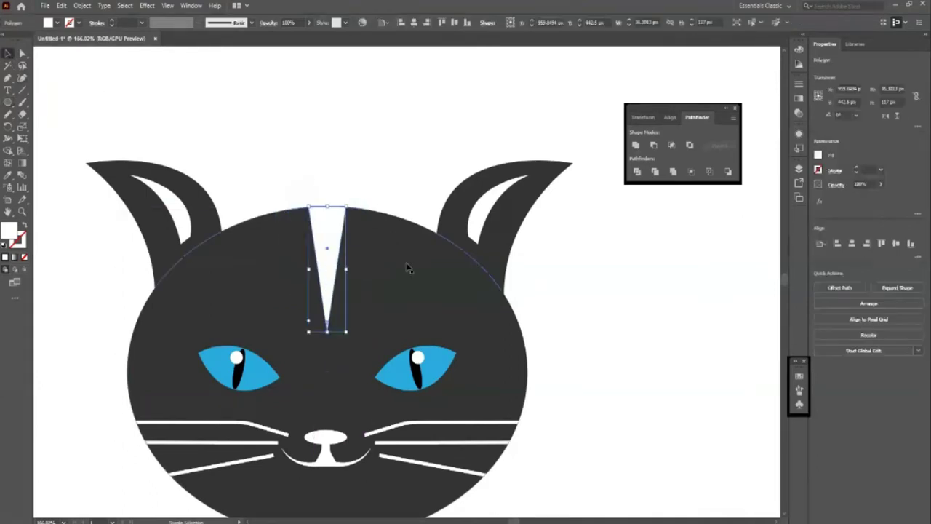
left_click(411, 270)
left_click(413, 23)
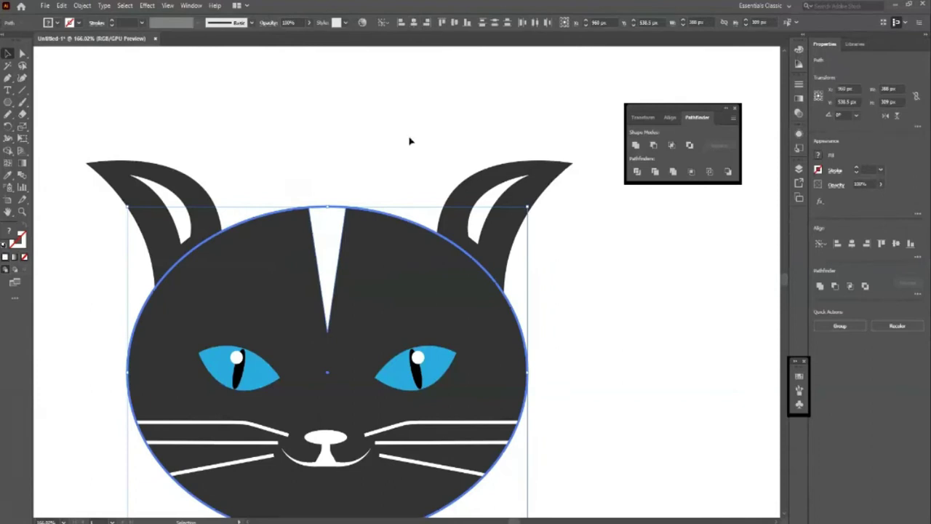
left_click(414, 149)
key("z")
left_click_drag(204, 176, 162, 414)
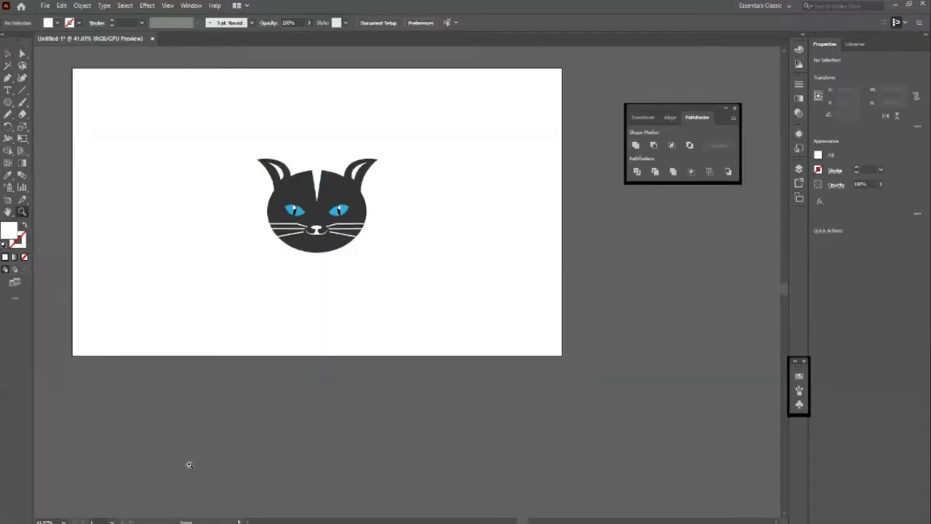
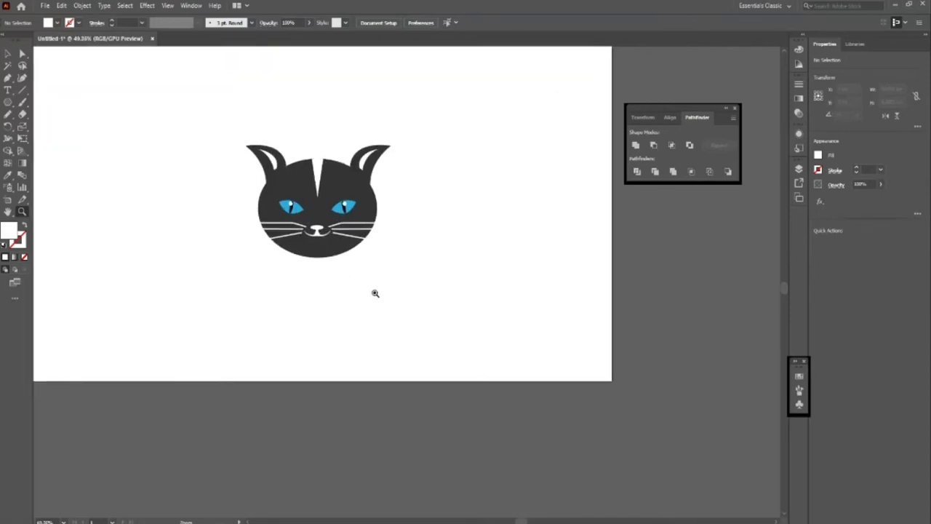
Zoom in on the cat artwork to about 107%
scroll(372, 290, "up", 1)
key("v")
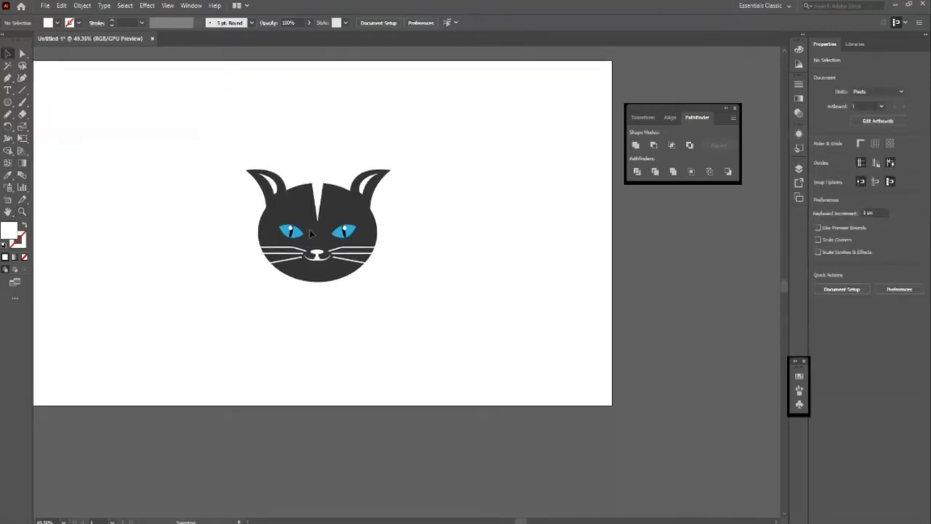
key("ctrl+a")
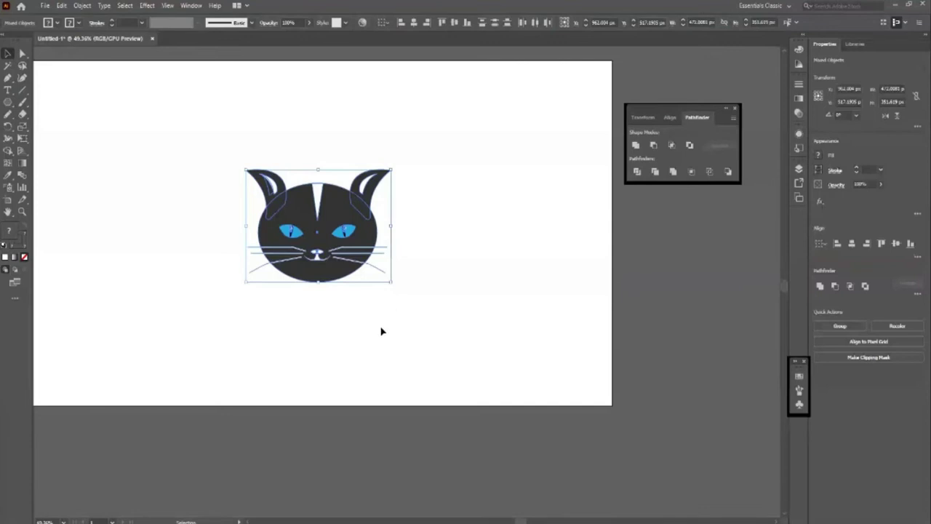
key("z")
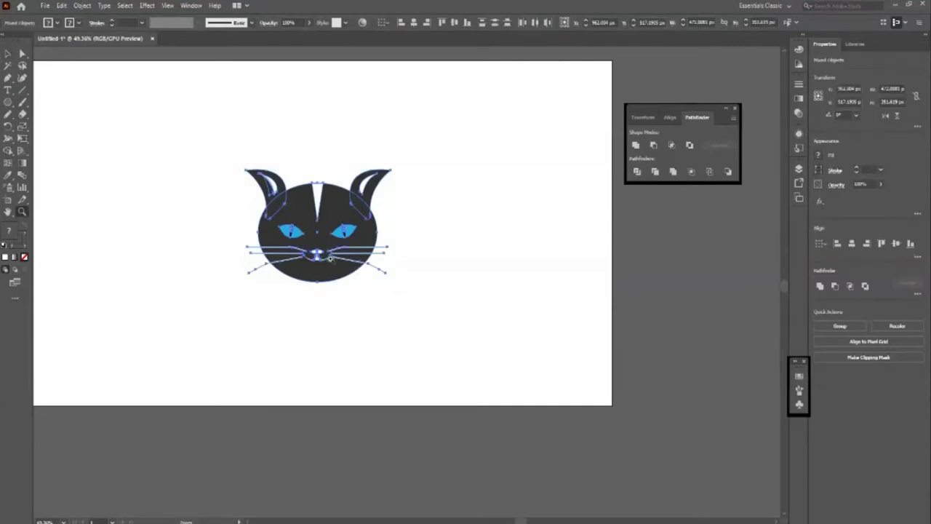
left_click_drag(336, 266, 381, 341)
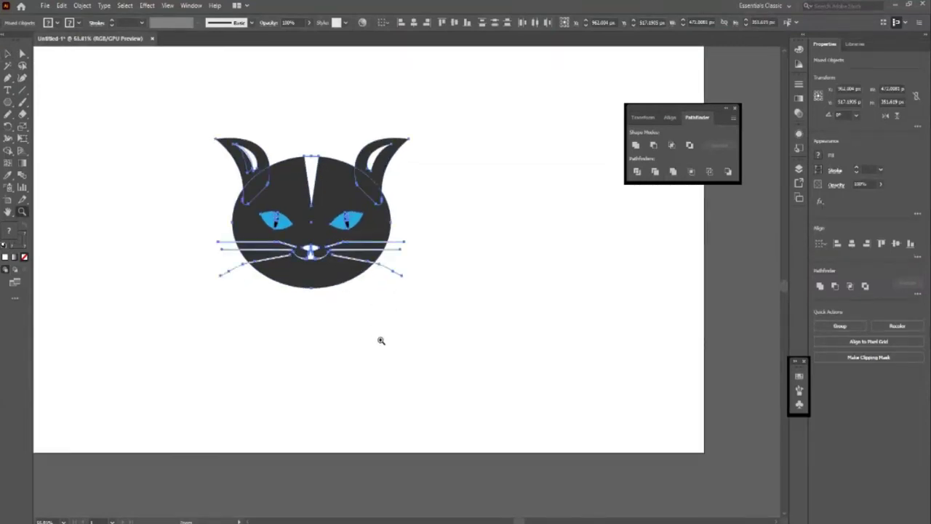
scroll(381, 341, "up", 1)
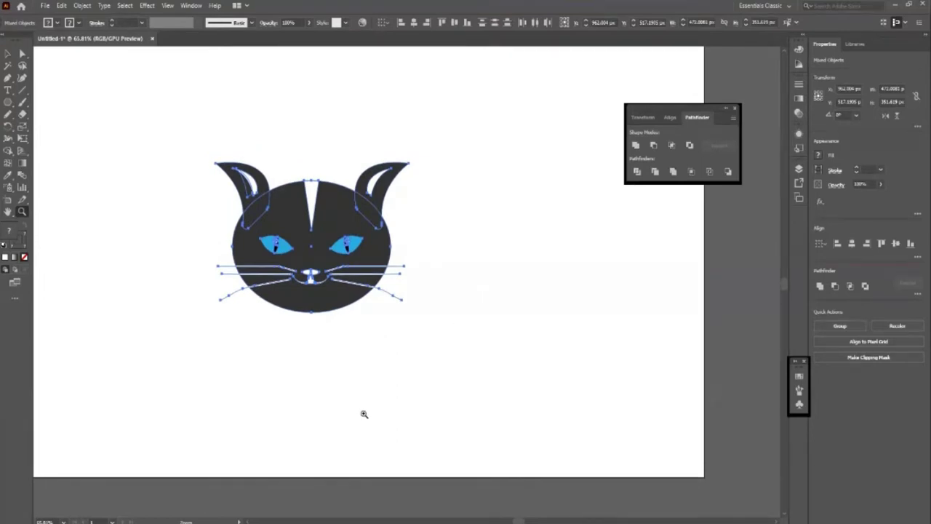
left_click(8, 53)
left_click(561, 405)
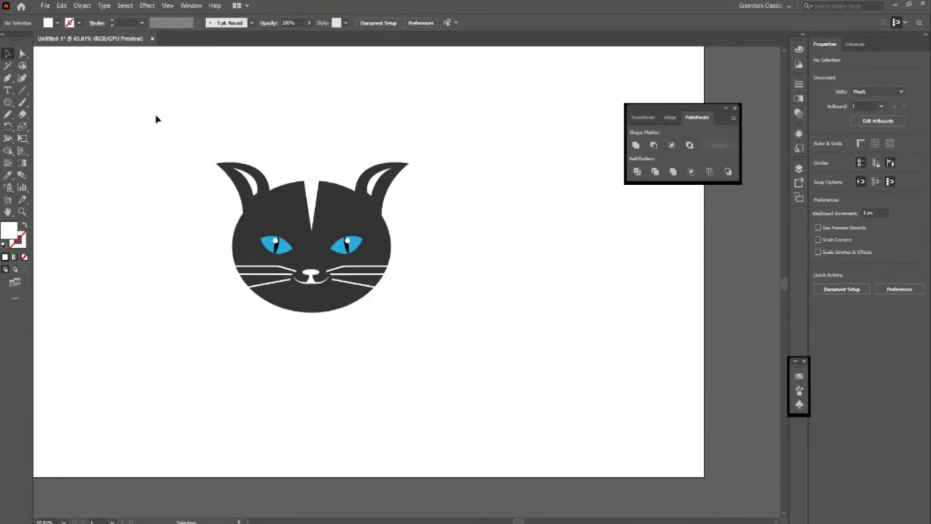
left_click_drag(154, 115, 505, 427)
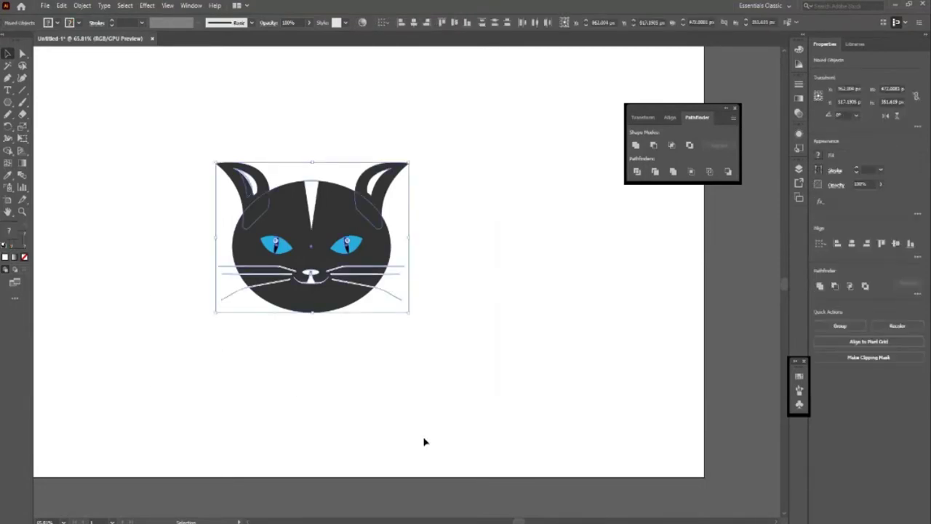
key("z")
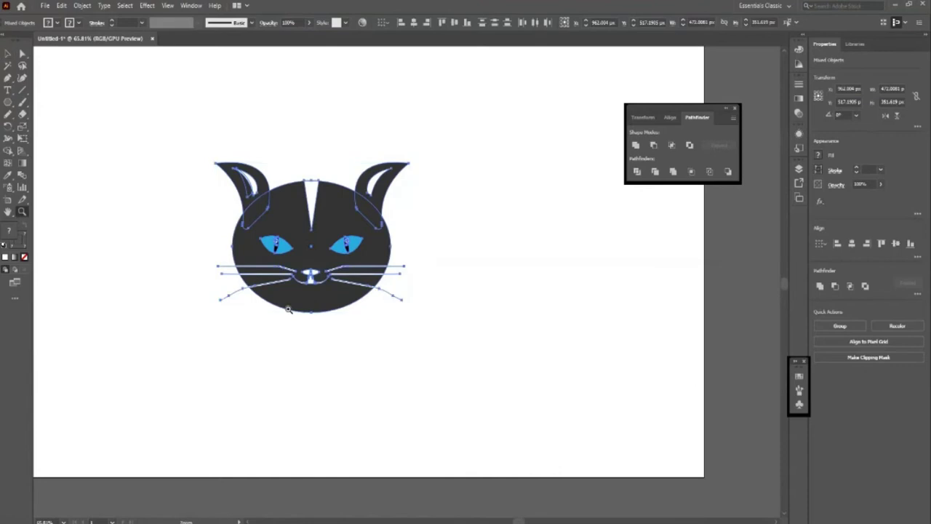
left_click(276, 242)
left_click(7, 53)
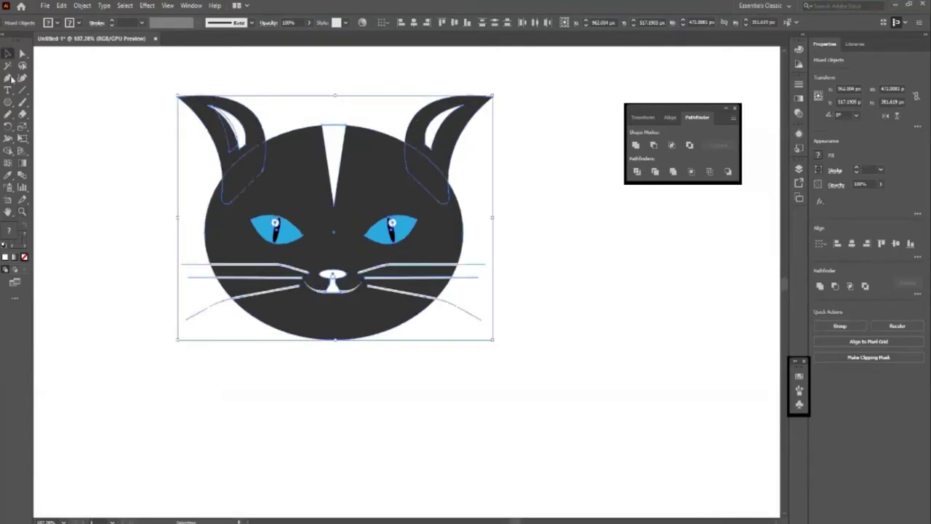
left_click(64, 131)
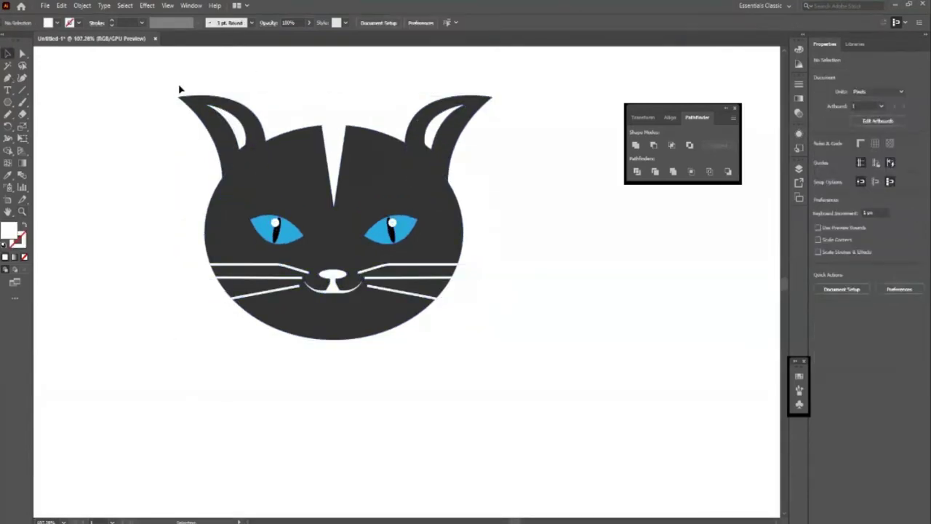
Inspect the left ear's anchor points, then zoom out to about 79%
left_click_drag(179, 89, 179, 195)
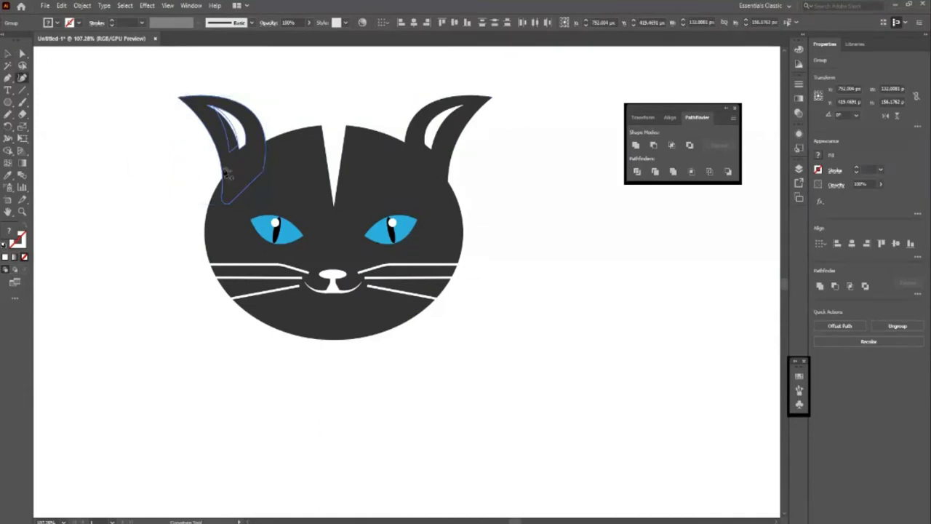
left_click(22, 77)
left_click(7, 54)
left_click(104, 124)
left_click(233, 155)
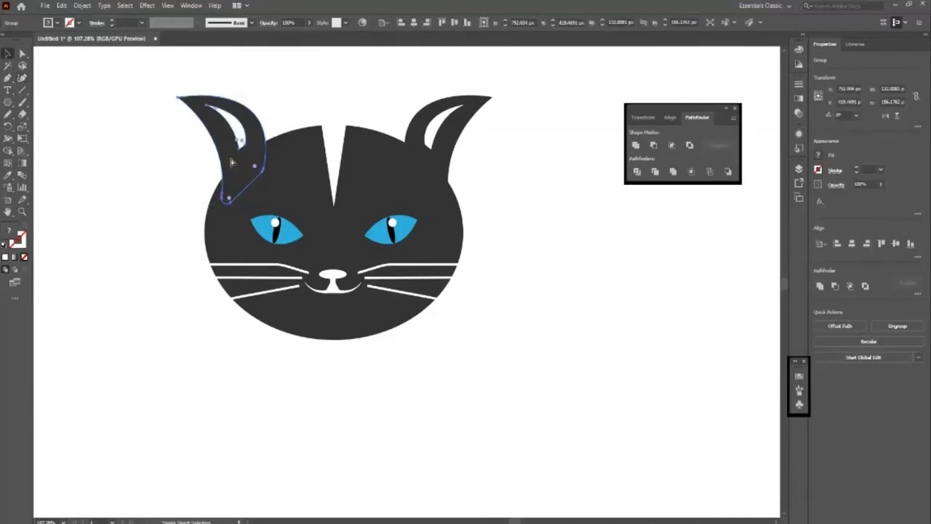
left_click(128, 215)
left_click(234, 148)
key("ctrl+shift+a")
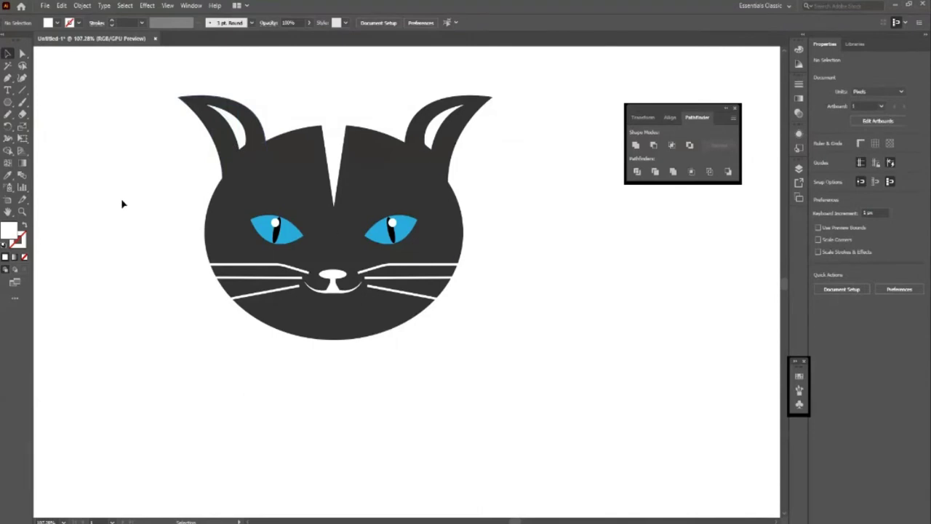
key("z")
mouse_move(124, 189)
left_mouse_down()
mouse_move(63, 206)
mouse_move(131, 232)
left_mouse_up()
key("v")
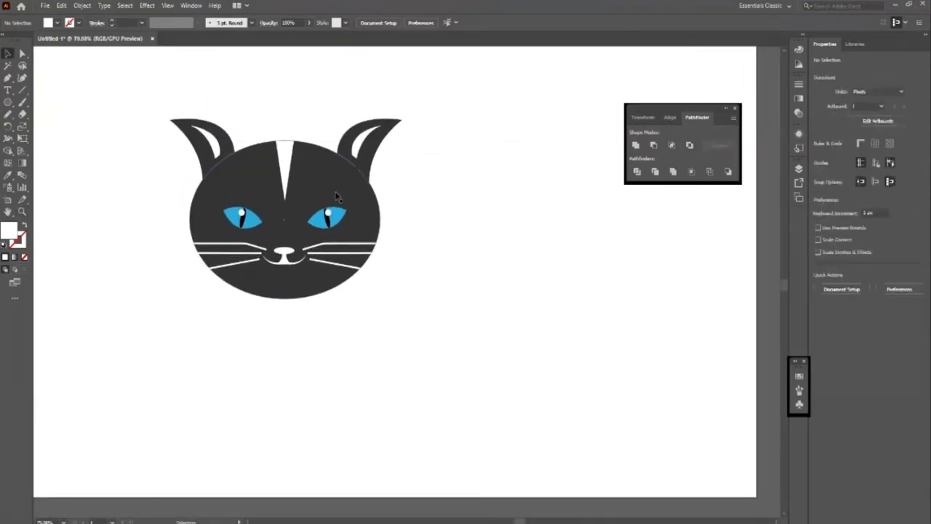
Give the head ellipse a 6 pt tan outline, then select both ears
left_click(327, 280)
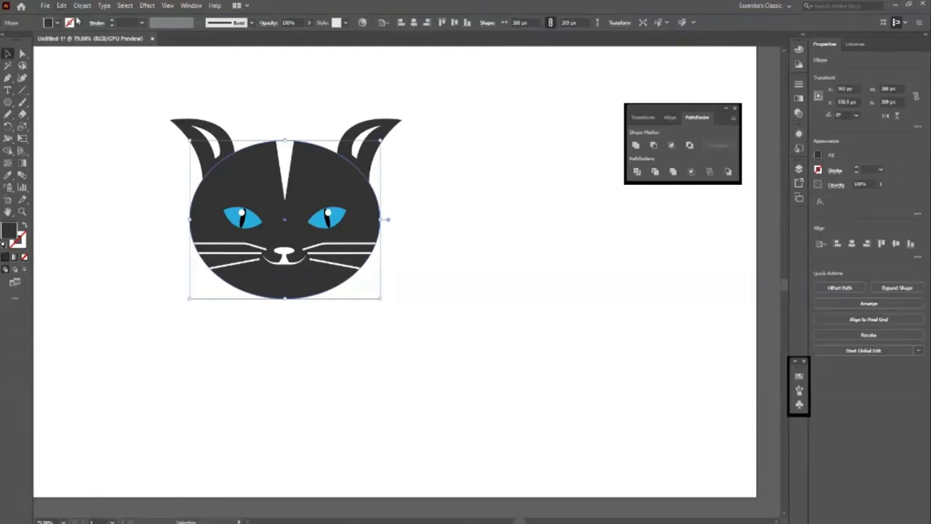
left_click(113, 22)
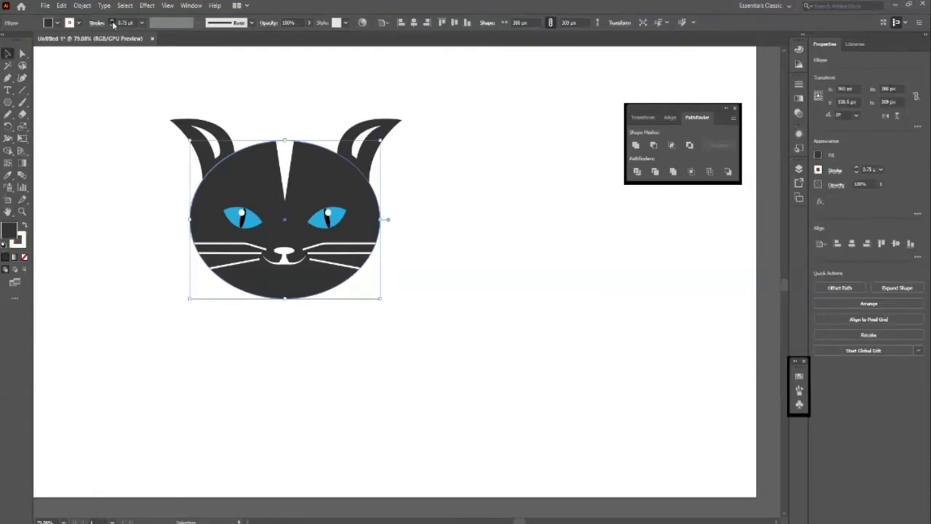
left_click(79, 23)
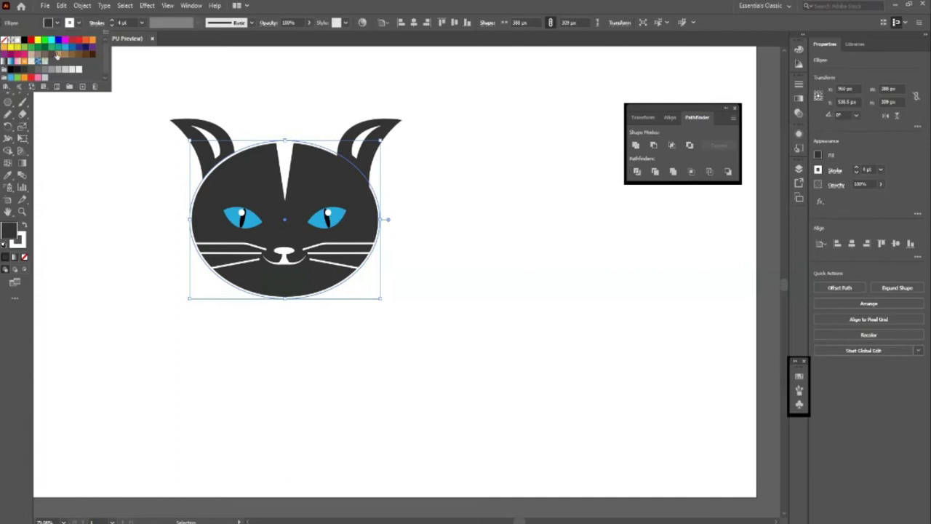
left_click(57, 55)
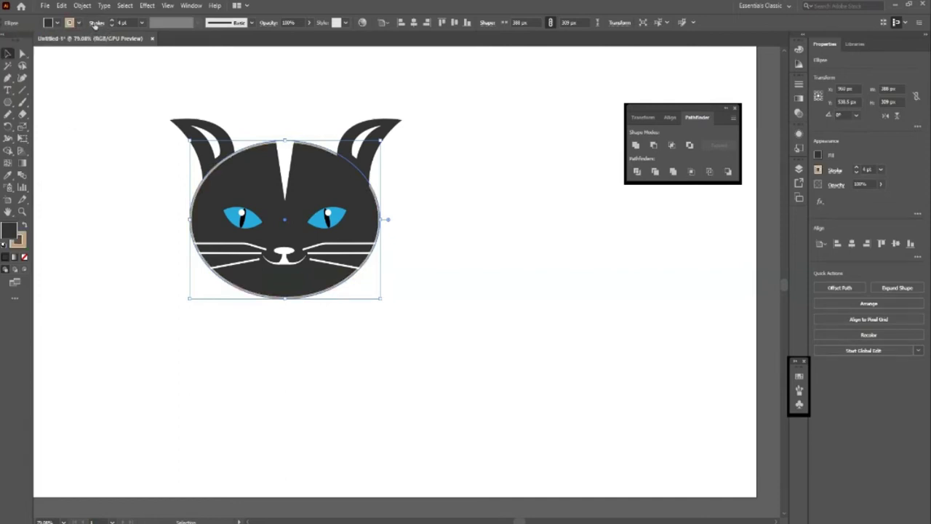
left_click(102, 174)
left_click(206, 170)
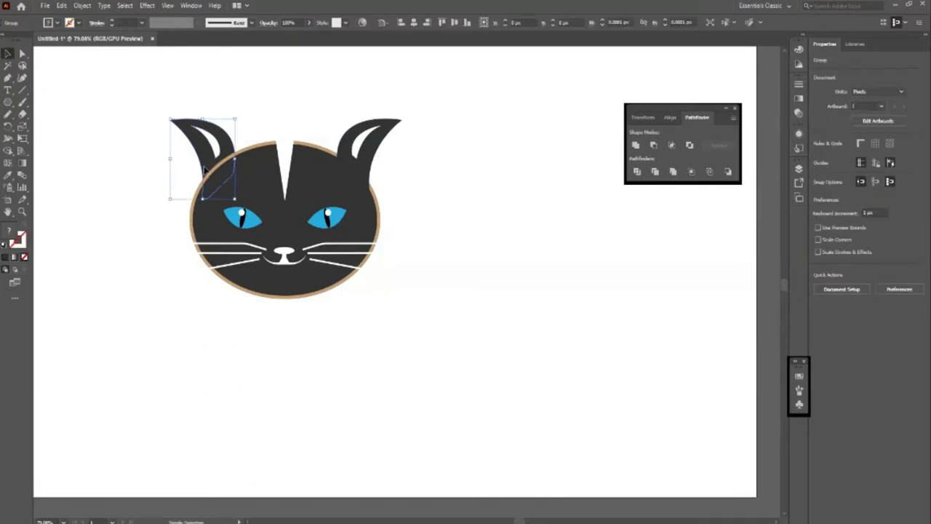
left_click(360, 189, "shift")
Eyedropper the head's dark fill and tan outline onto both ears
key("i")
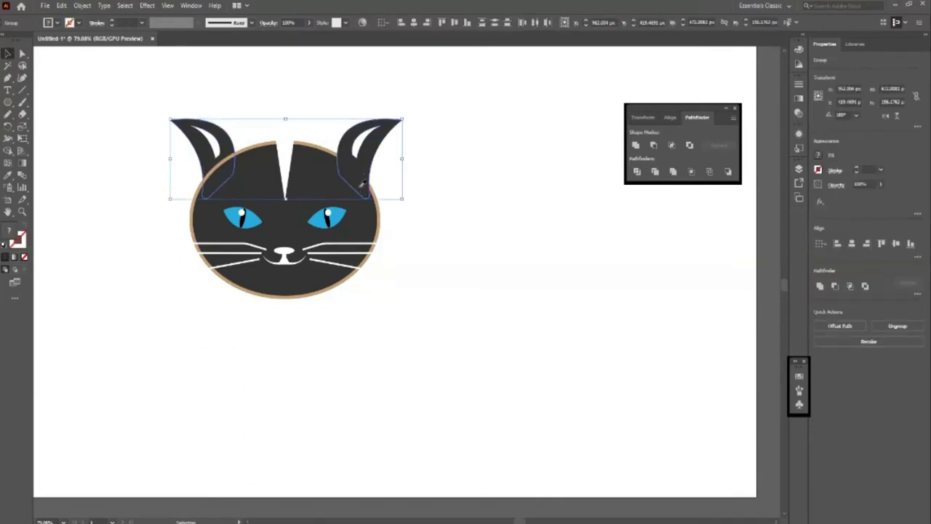
left_click(364, 210)
key("v")
key("c")
key("v")
left_click(414, 287)
Nudge the white forehead stripe slightly lower and re-frame the cat
left_click(288, 183)
key("Down")
key("Down")
key("Down")
key("Down")
key("Up")
key("Up")
key("Up")
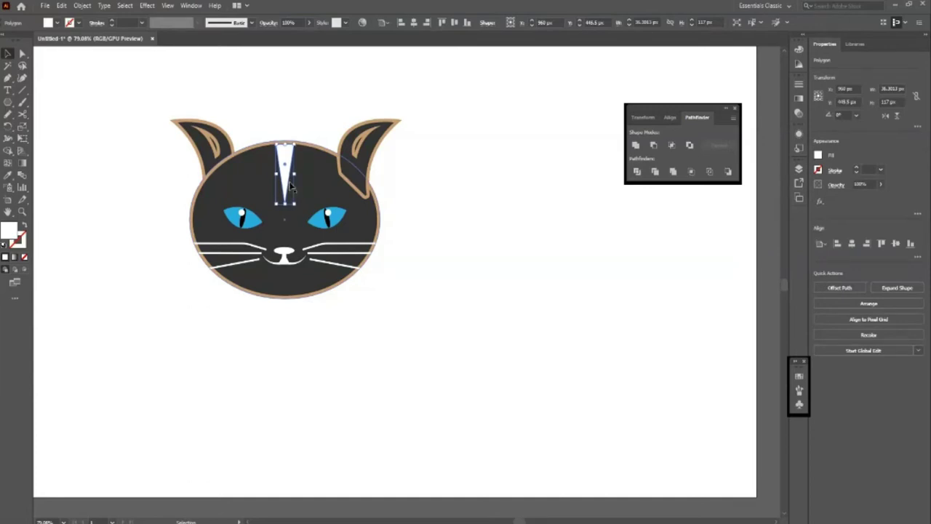
left_click(486, 322)
key("z")
left_click_drag(284, 154, 90, 364)
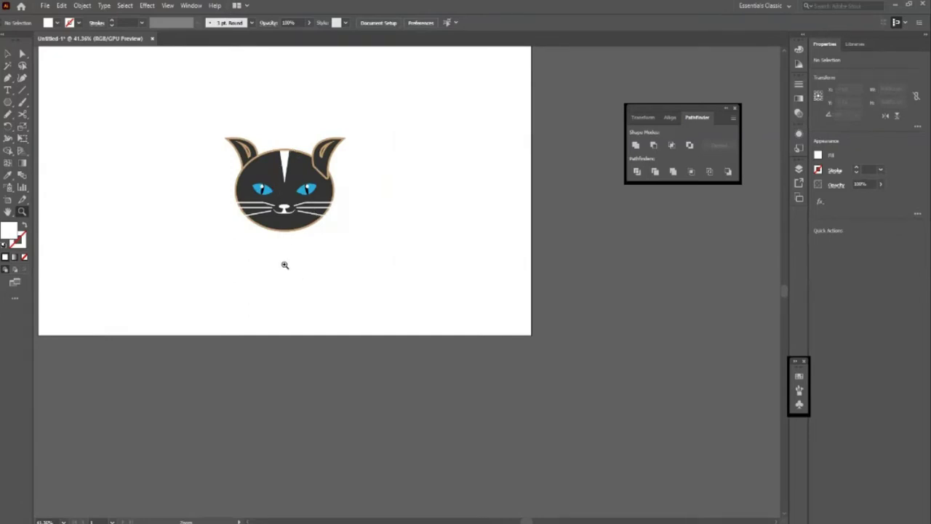
left_click(270, 156)
Fill the forehead stripe with the tan swatch, check it, and zoom out
key("v")
left_click(314, 182)
left_click(58, 23)
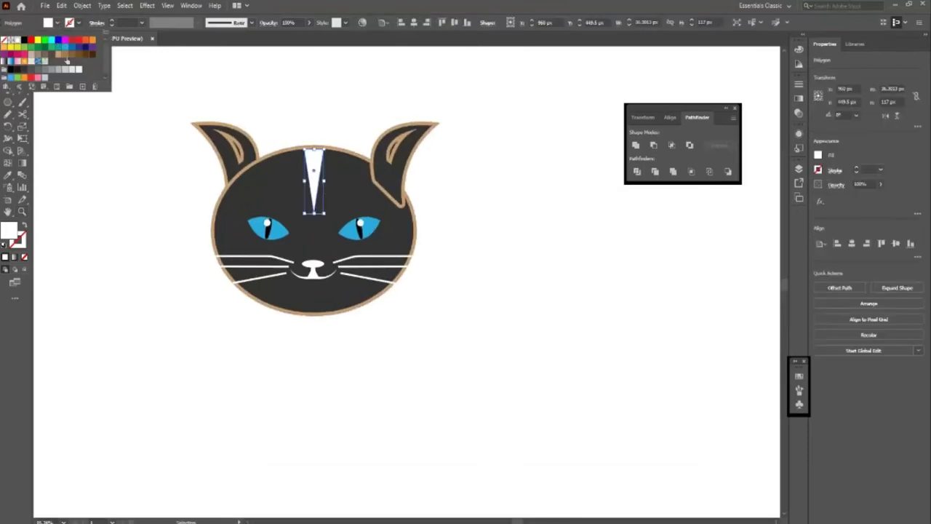
left_click(59, 56)
left_click(141, 270)
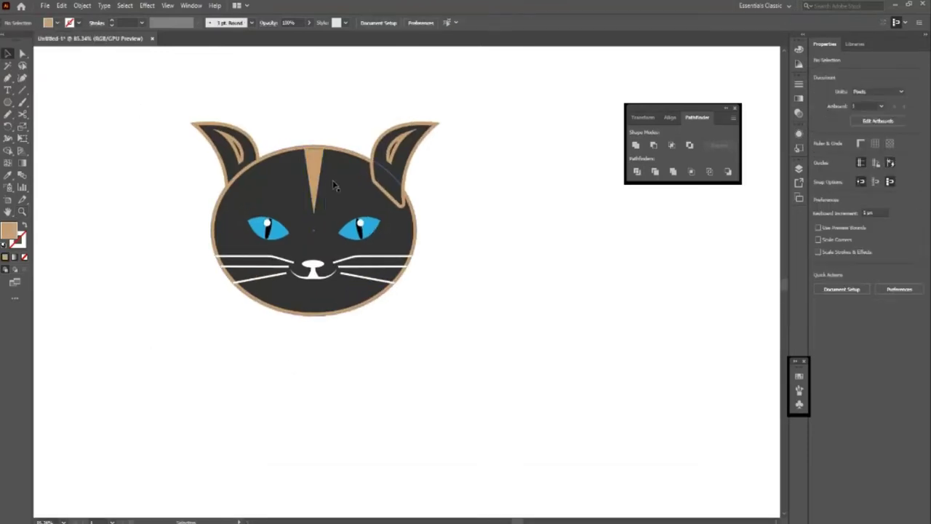
left_click(309, 180)
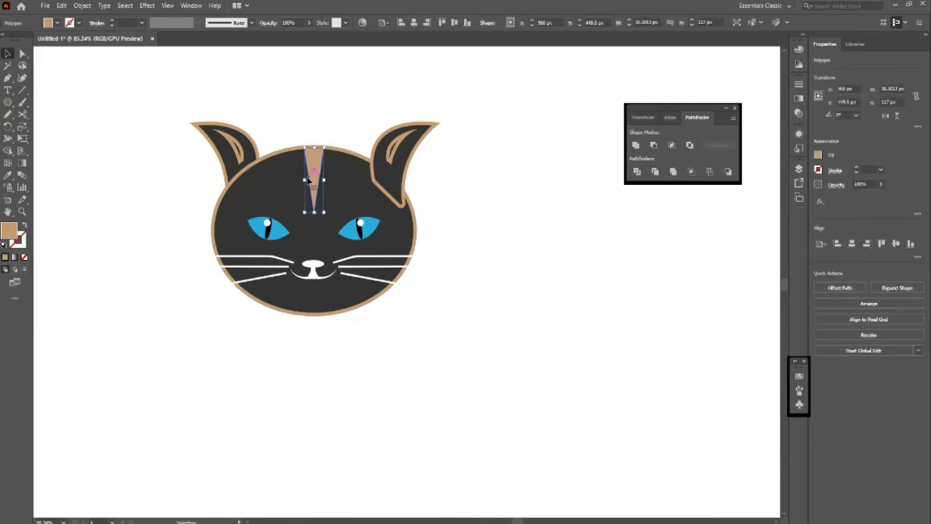
left_click(182, 285)
key("z")
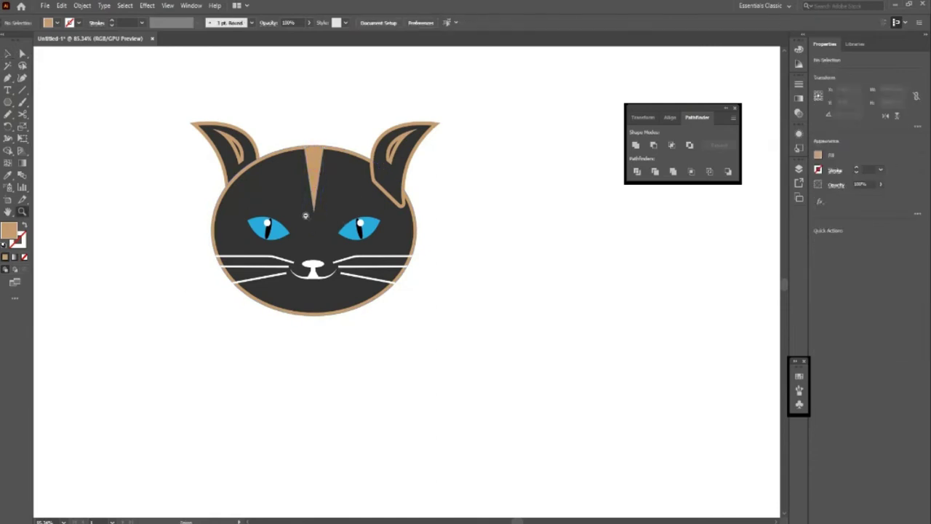
left_click_drag(362, 203, 218, 249)
Zoom in on the cat head and ungroup both ears
left_click(453, 229)
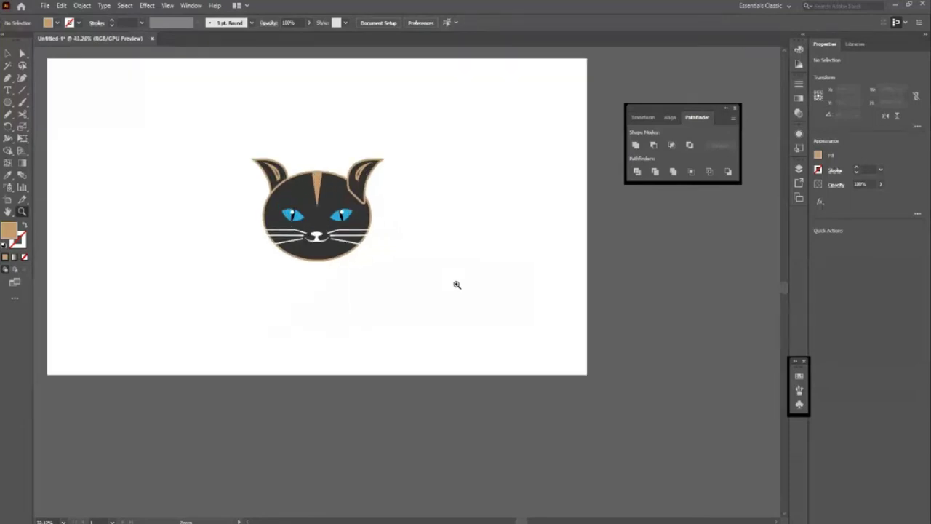
key("v")
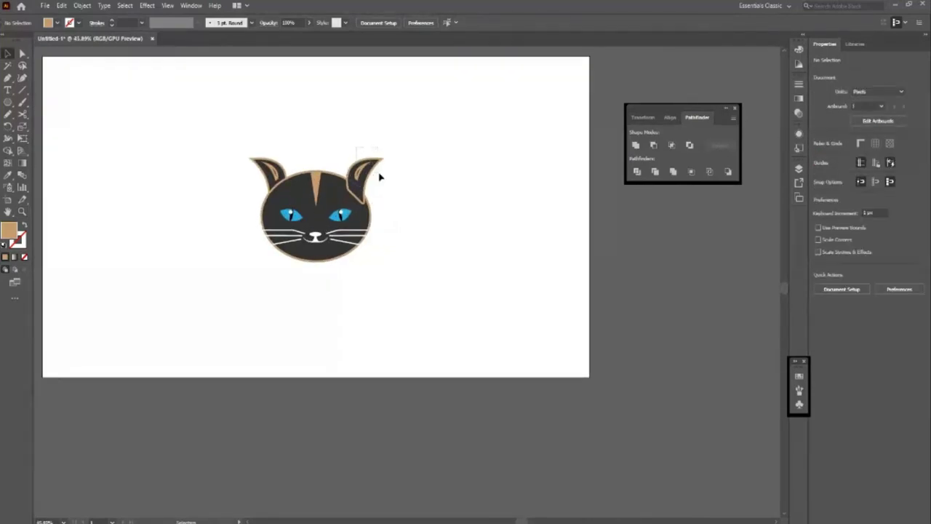
left_click(379, 177)
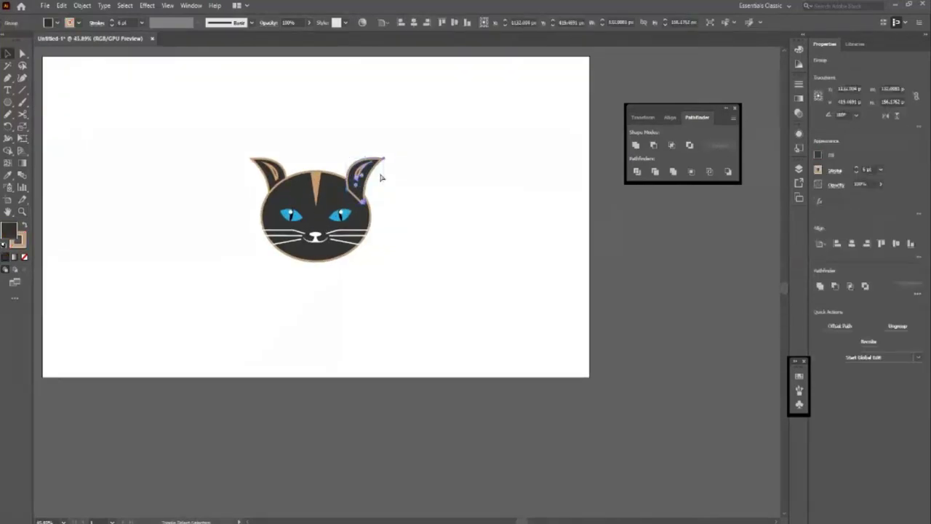
left_click(421, 203)
key("z")
left_click_drag(390, 190, 83, 125)
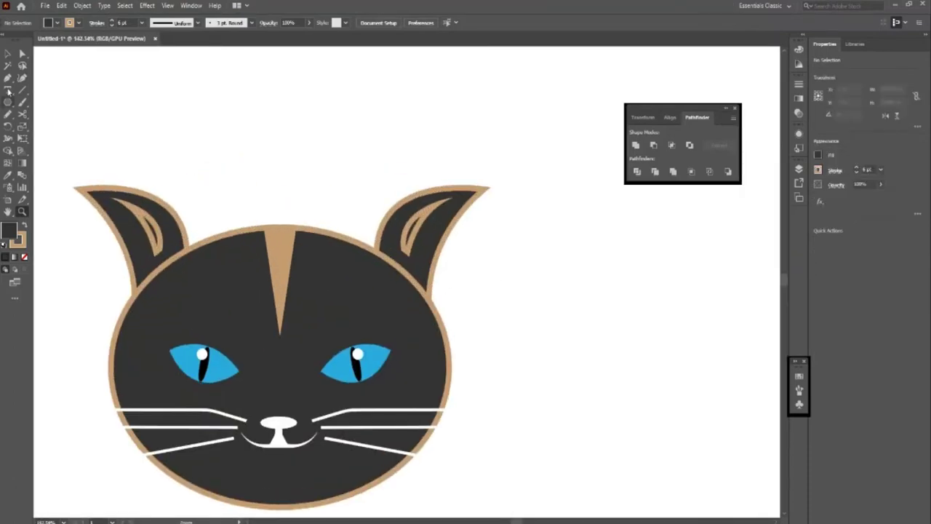
left_click(7, 53)
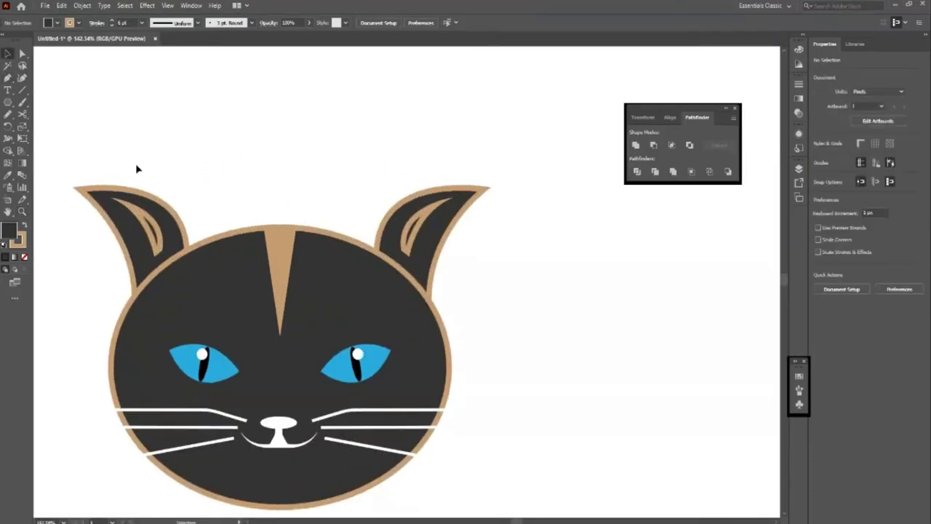
left_click(171, 244)
left_click(426, 233, "shift")
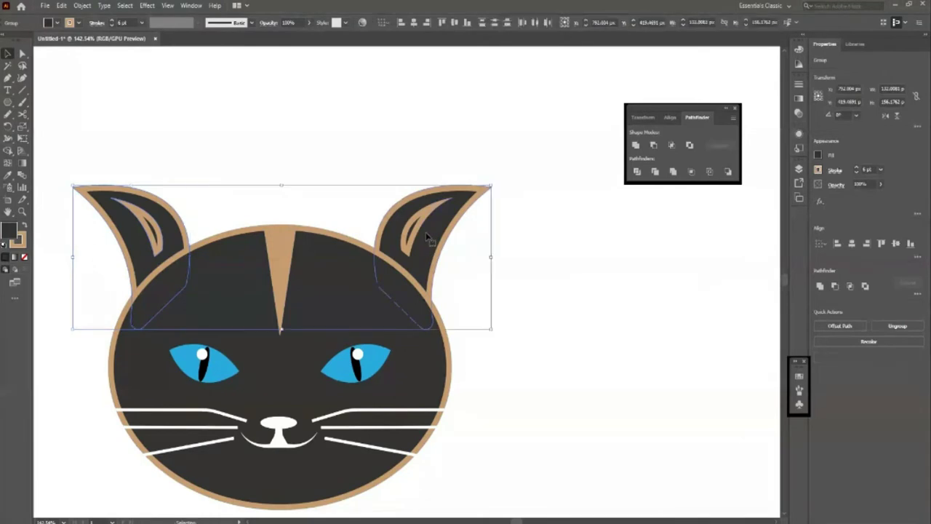
key("ctrl+shift+g")
Fill both inner-ear shapes white instead of tan, then zoom out
left_click(443, 248)
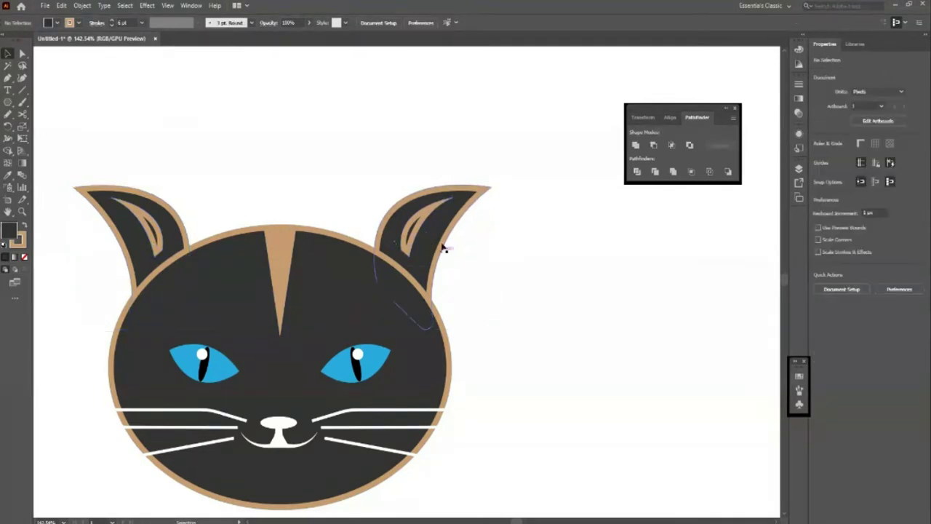
left_click(427, 234)
left_click(154, 236, "shift")
left_click(56, 22)
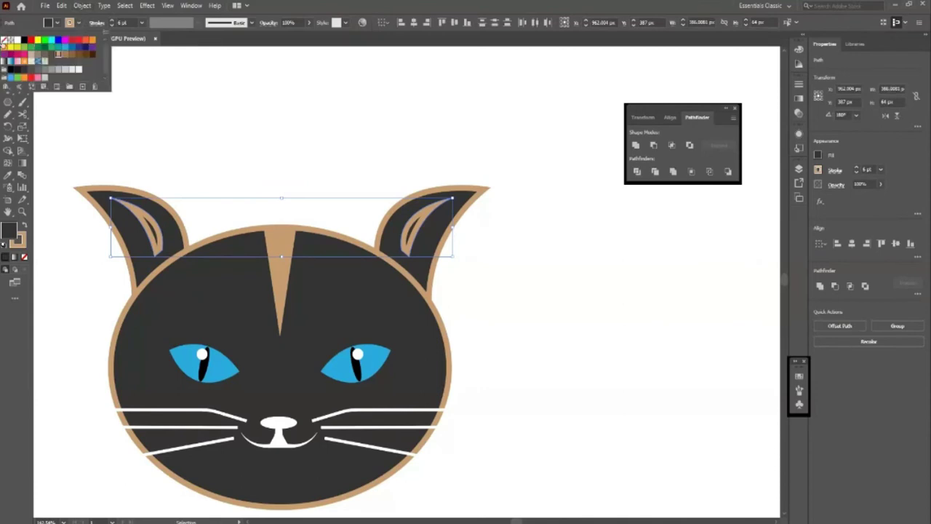
left_click(3, 41)
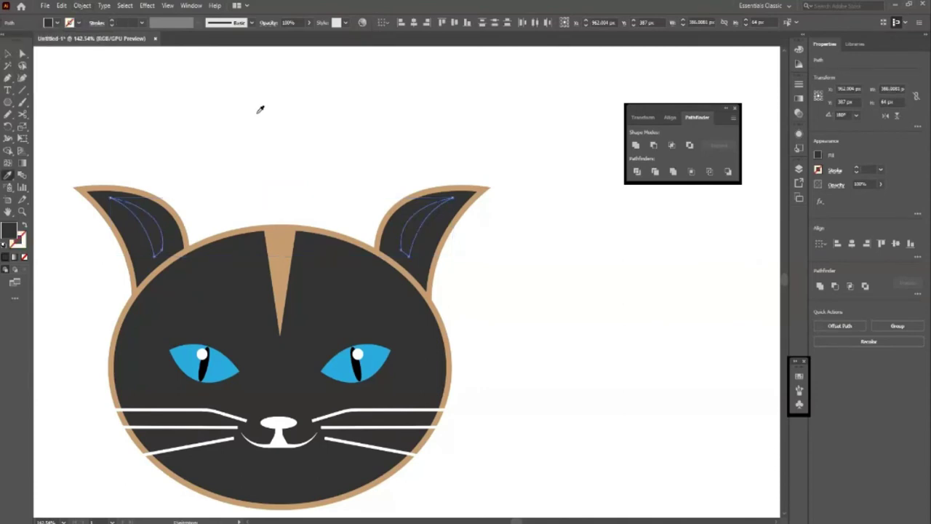
key("d")
left_click(216, 146)
key("z")
left_click_drag(320, 138, 163, 313)
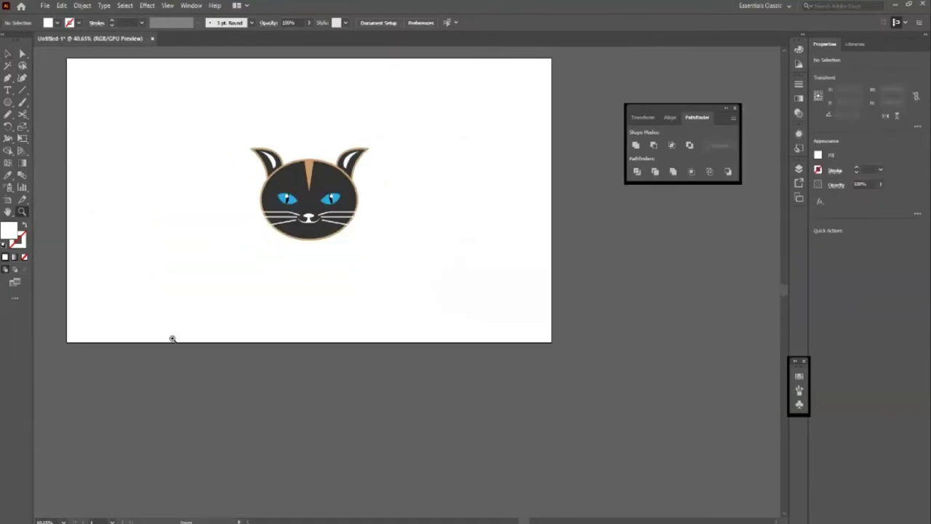
Duplicate the whole cat to the right of the artboard
left_click(244, 269, "alt")
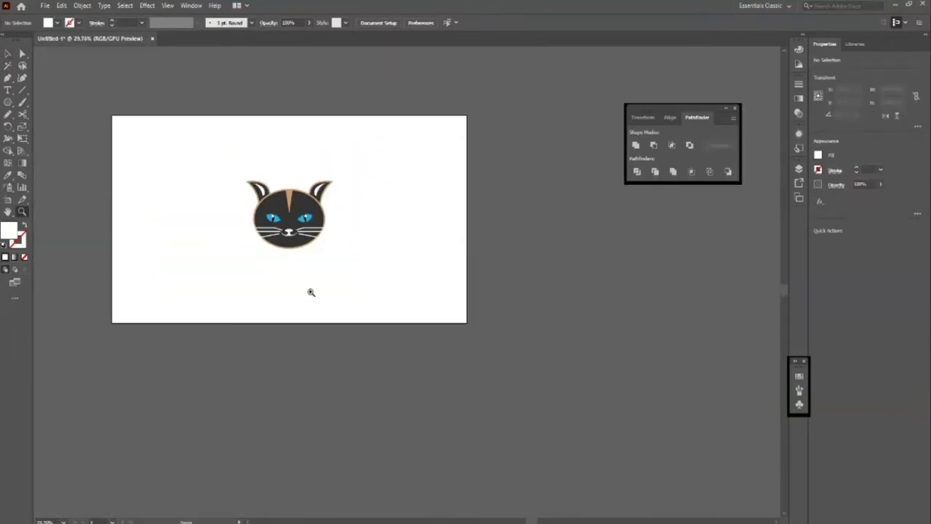
left_click_drag(310, 292, 326, 312)
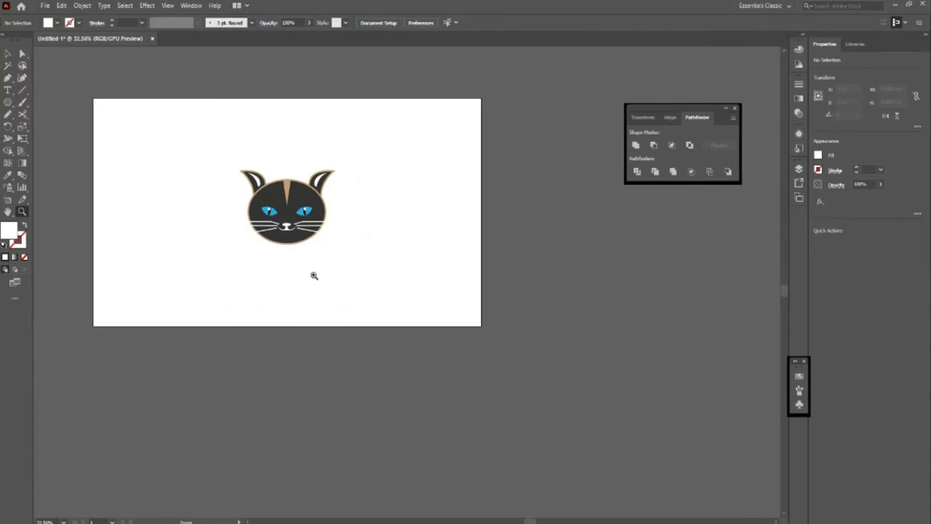
left_click(313, 273, "alt")
left_click_drag(356, 266, 398, 320)
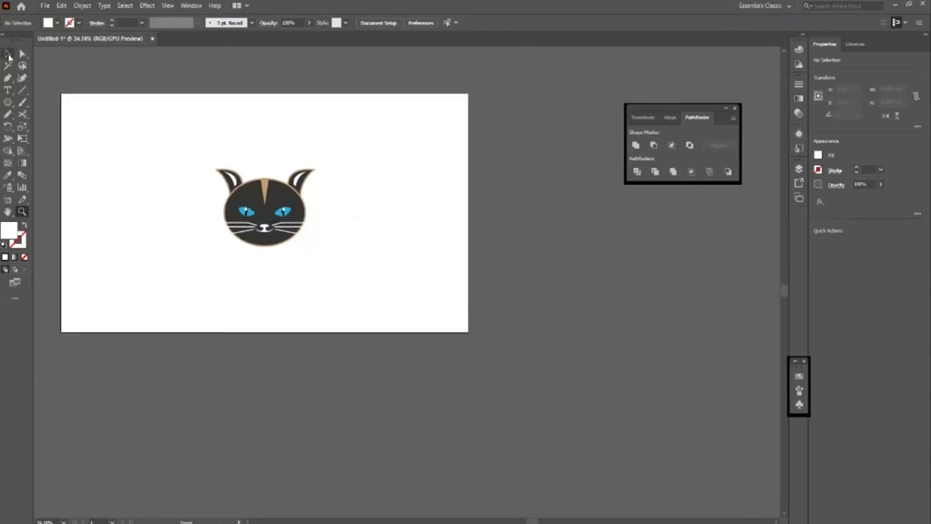
left_click(8, 54)
left_click_drag(166, 120, 407, 327)
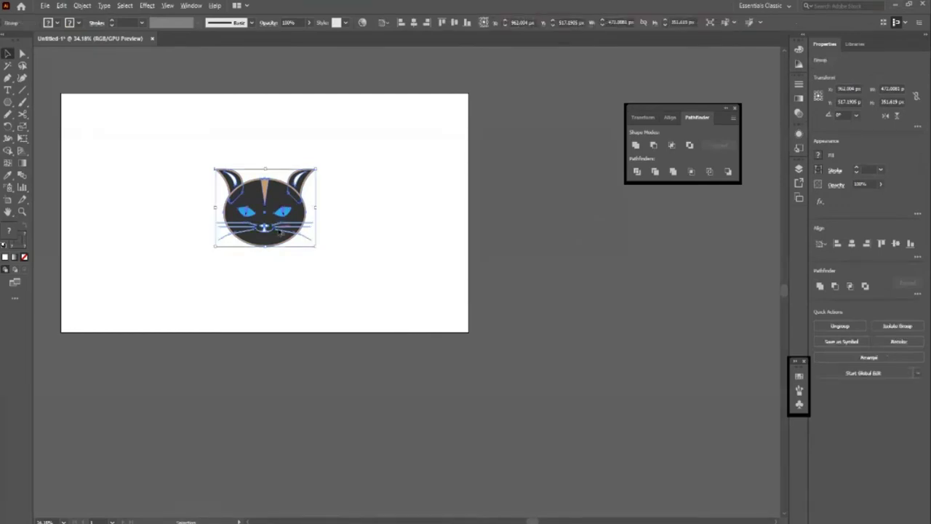
left_click_drag(281, 231, 560, 230, "alt")
key("z")
left_click_drag(618, 218, 501, 293)
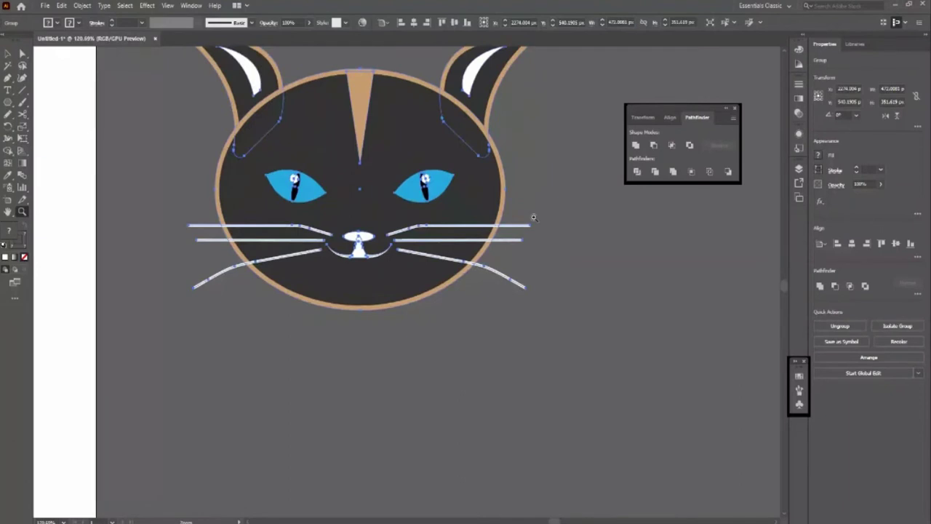
key("v")
left_click(541, 386)
Delete the right and lower-left whisker ends outside the head with Shape Builder
scroll(541, 386, "up", 1)
scroll(541, 386, "up", 1)
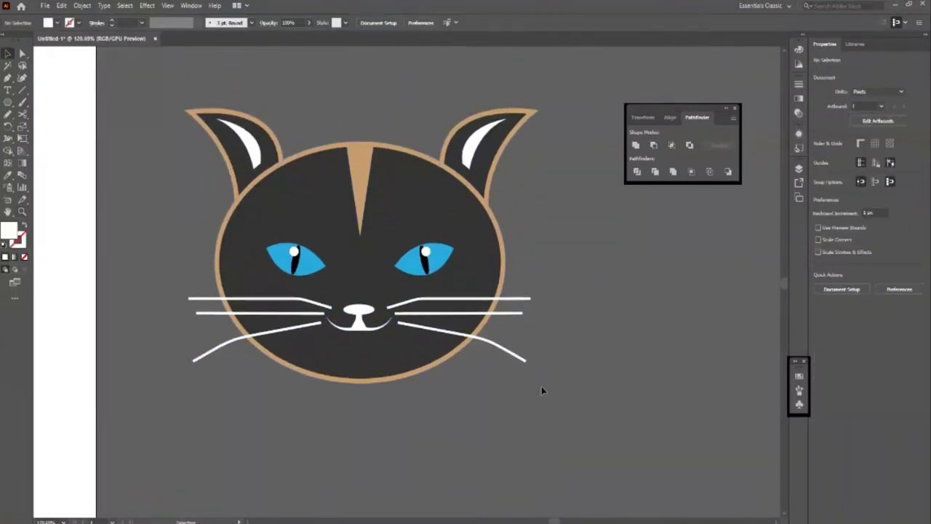
scroll(542, 387, "up", 1)
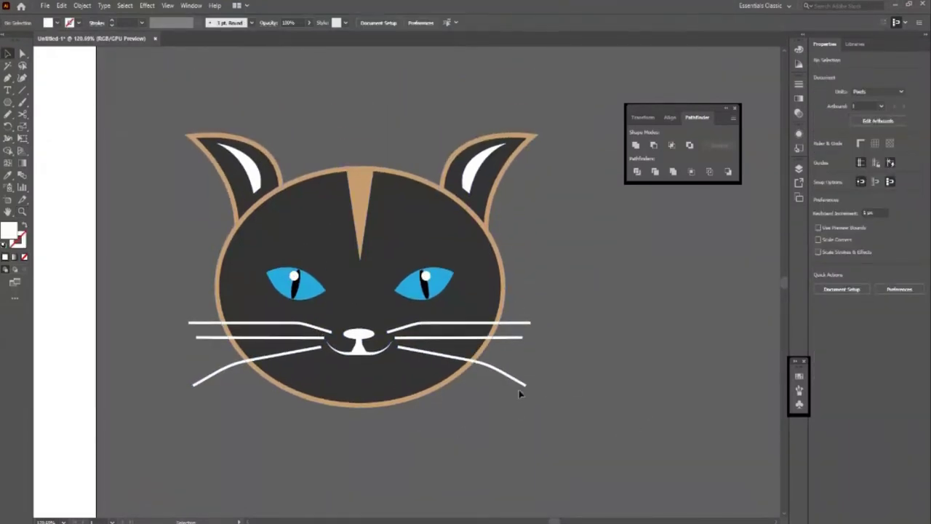
scroll(518, 393, "down", 1)
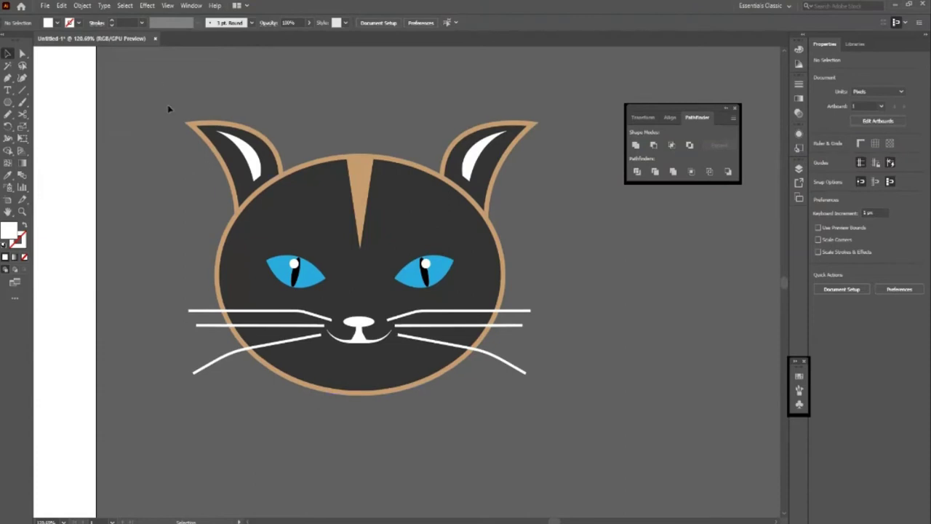
scroll(630, 503, "down", 3)
key("ctrl+a")
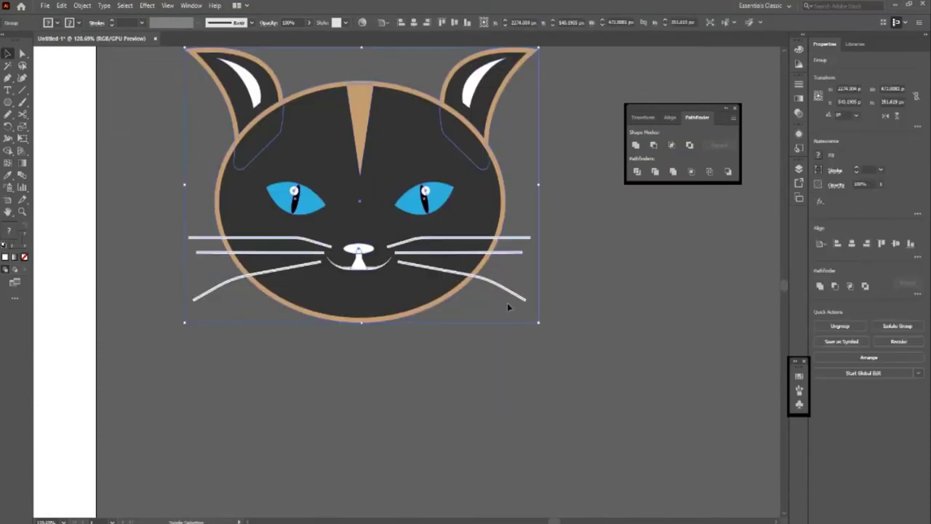
key("shift+m")
left_click(509, 294, "alt")
left_click(513, 253, "alt")
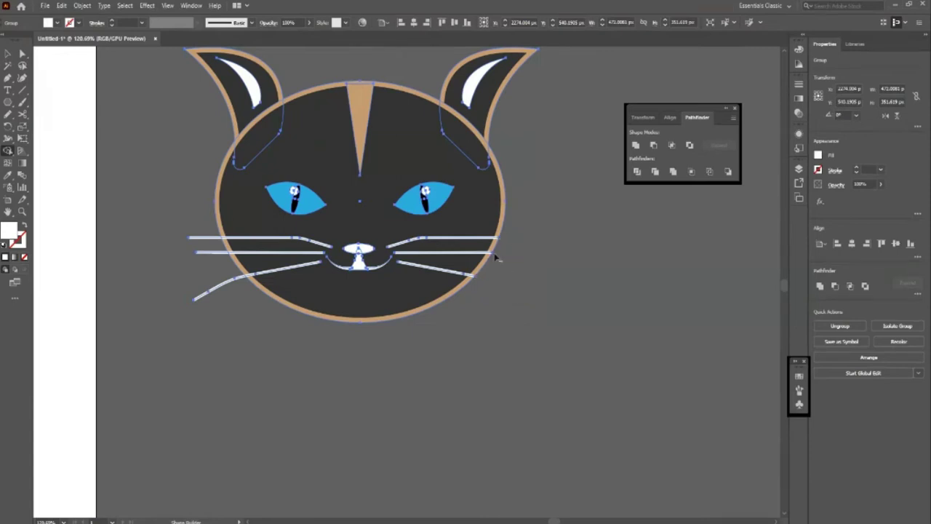
left_click(202, 303, "alt")
Trim the upper-left whisker ends outside the head outline
left_click(209, 253, "alt")
scroll(409, 427, "up", 1)
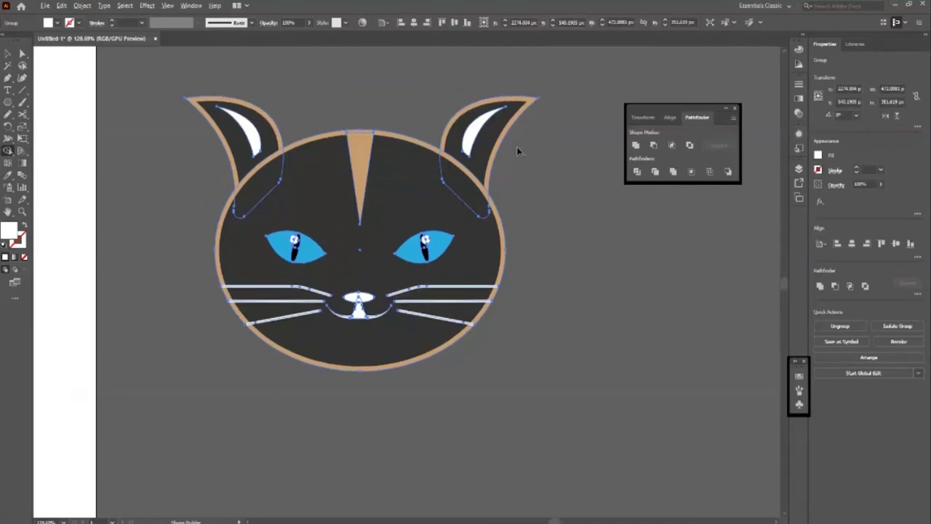
left_click(482, 134, "alt")
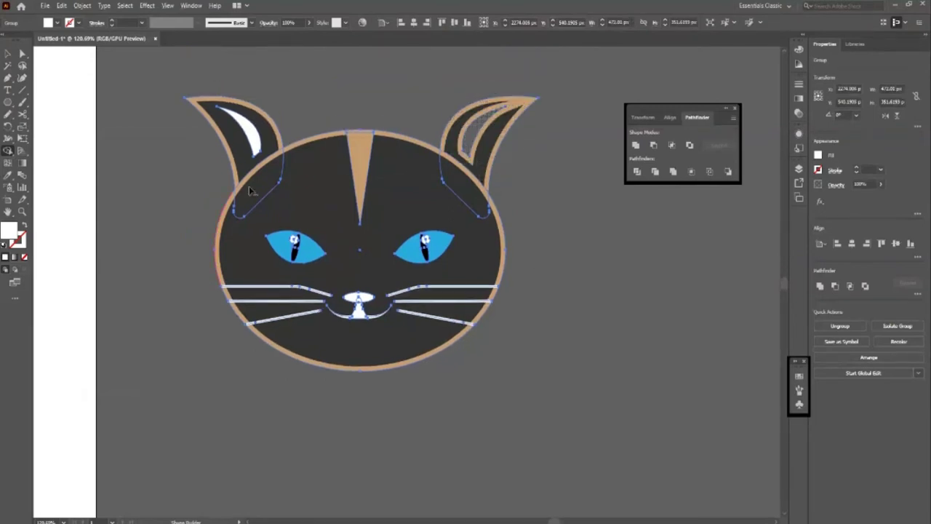
key("ctrl+z")
key("v")
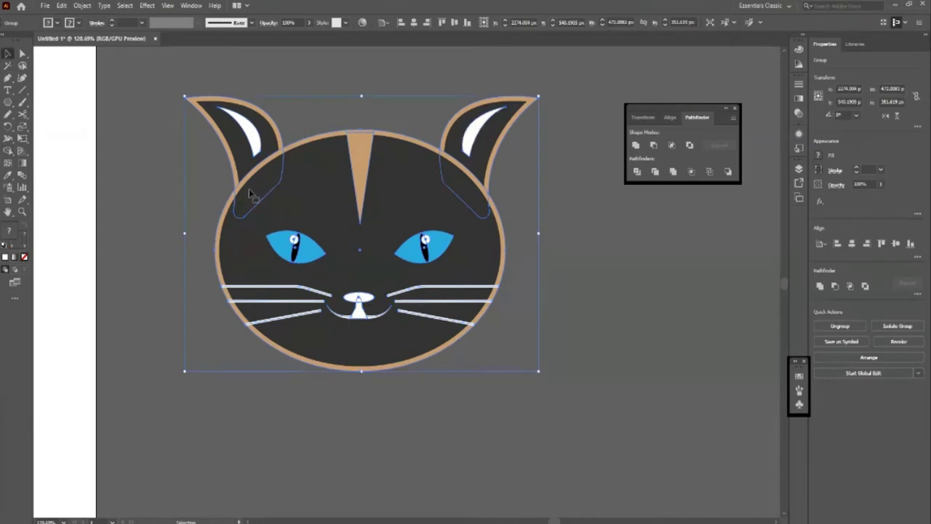
left_click(161, 172)
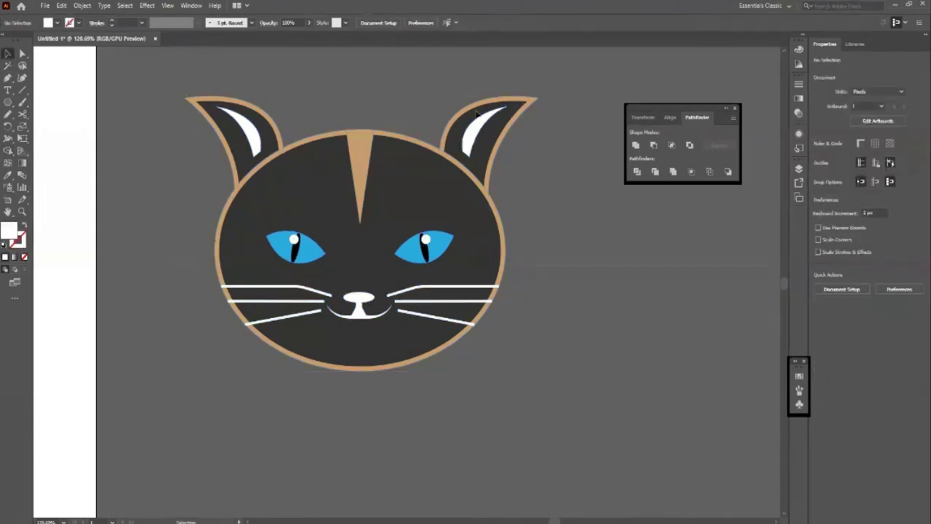
key("ctrl+a")
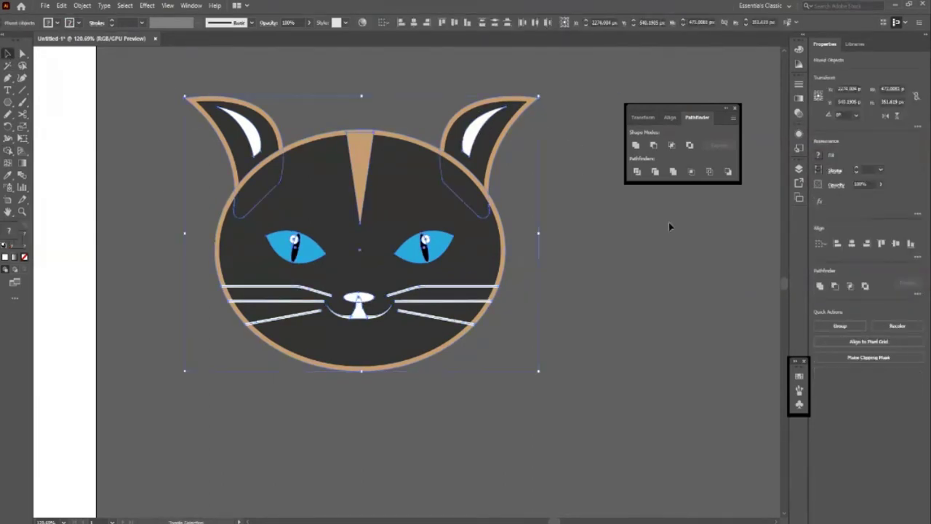
left_click(658, 215)
Remove the ears' tan outline and merge the inner-ear shapes in as holes
left_click(491, 139)
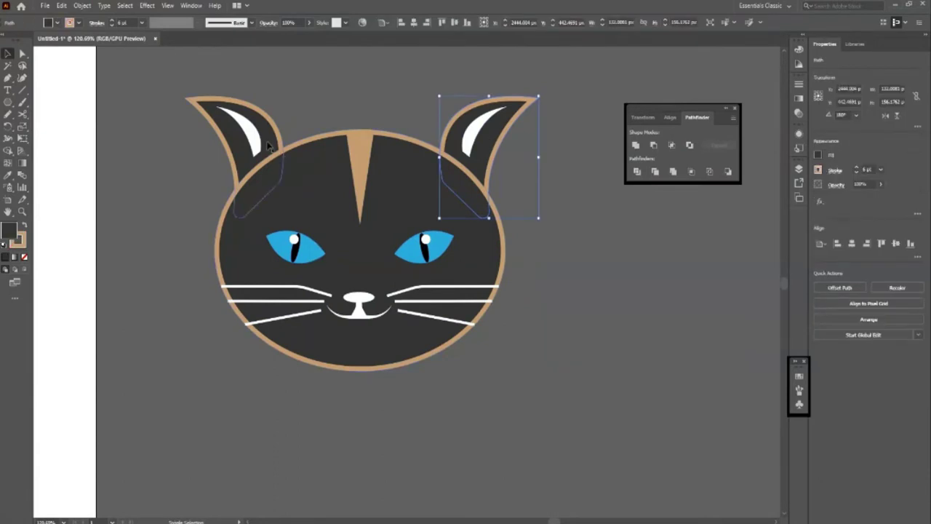
left_click(268, 146, "shift")
left_click(78, 23)
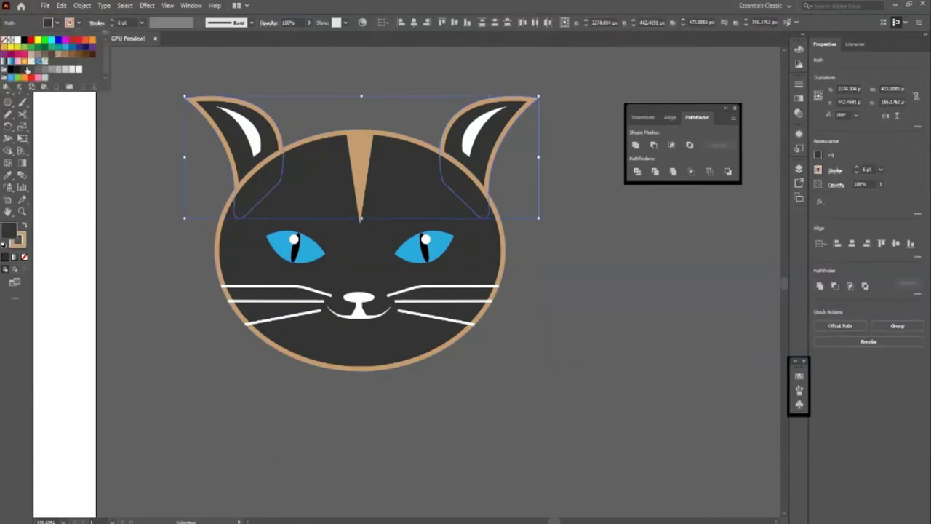
left_click(4, 42)
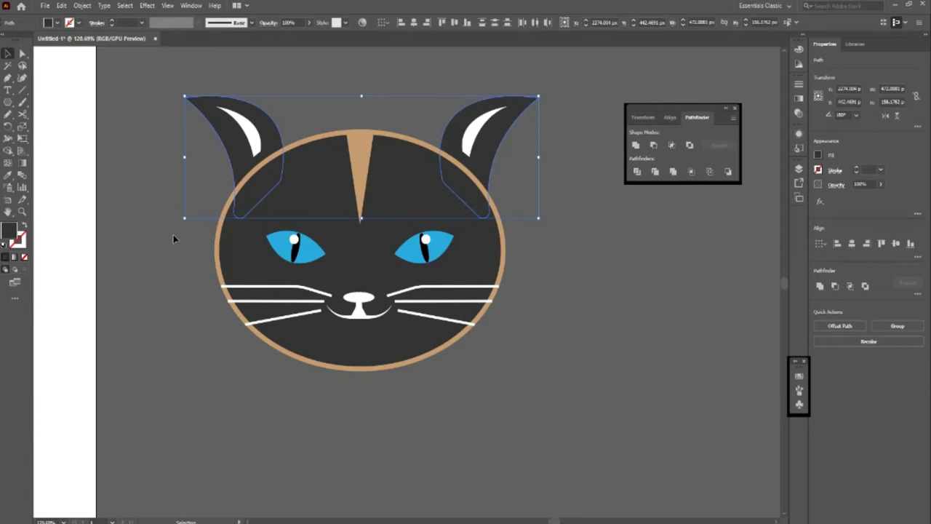
left_click(172, 77)
key("ctrl+z")
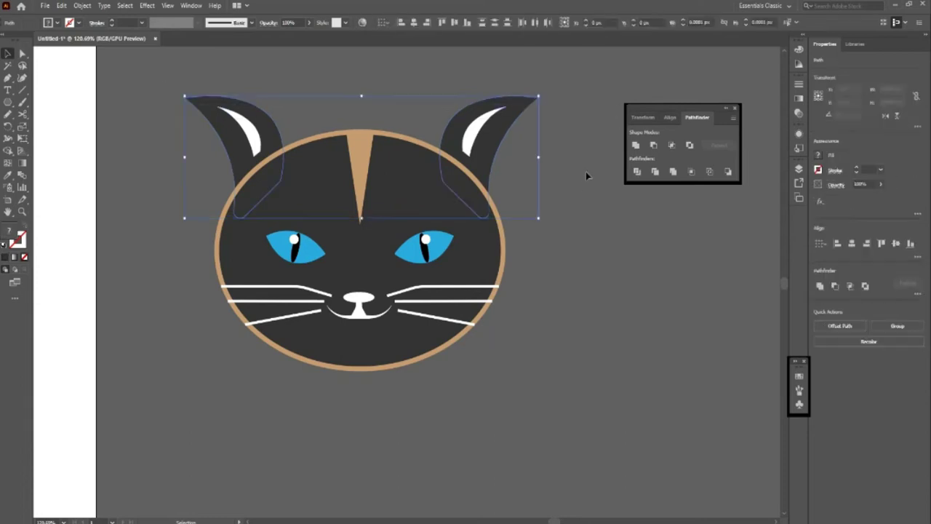
key("shift+m")
left_click(241, 131)
left_click(473, 134)
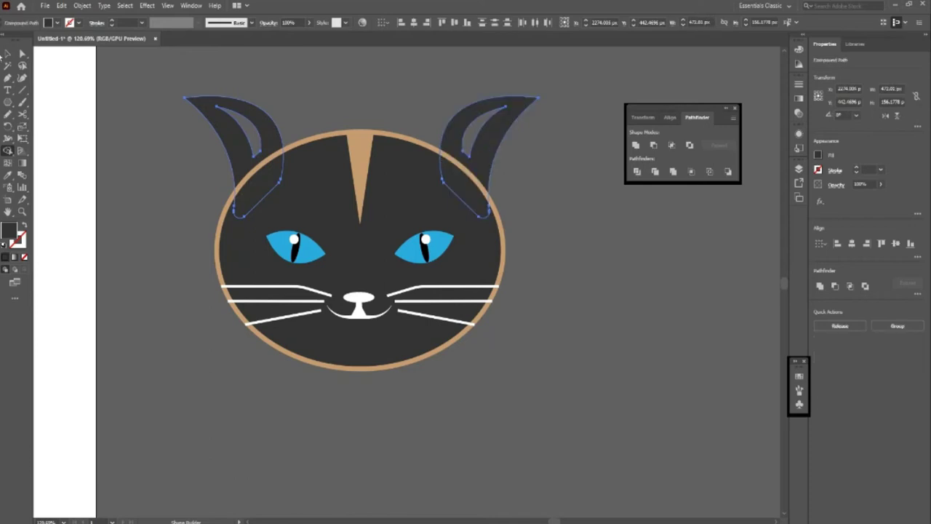
left_click(7, 54)
left_click(222, 369)
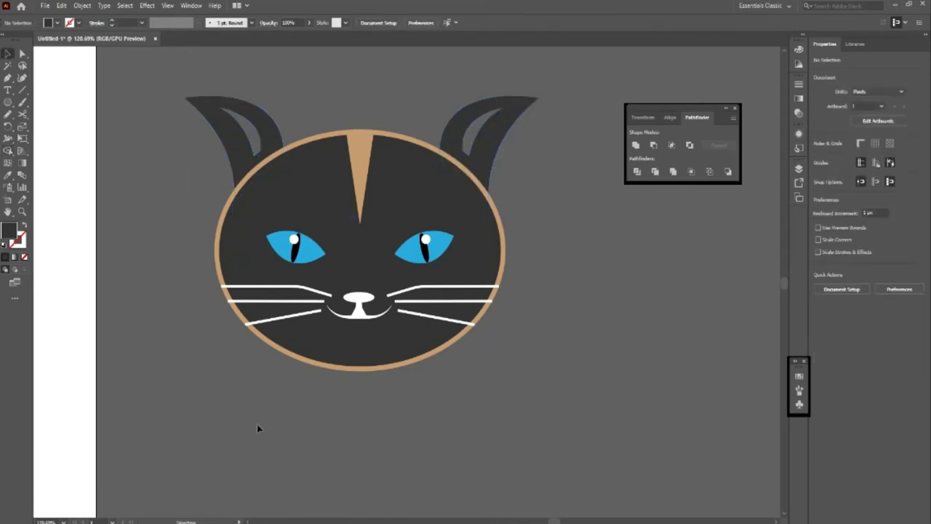
Ungroup the left ear's parts through its context menu
scroll(251, 400, "up", 1)
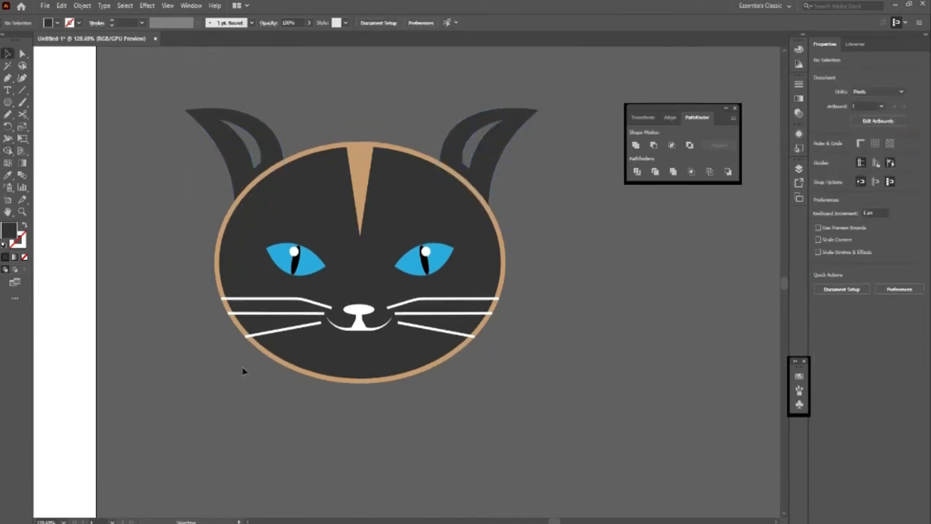
left_click(211, 120)
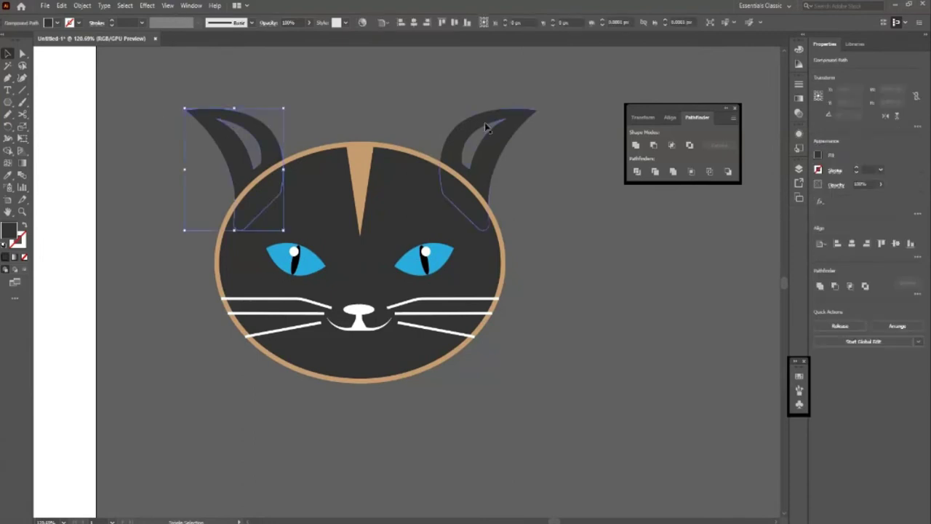
left_click(499, 154, "shift")
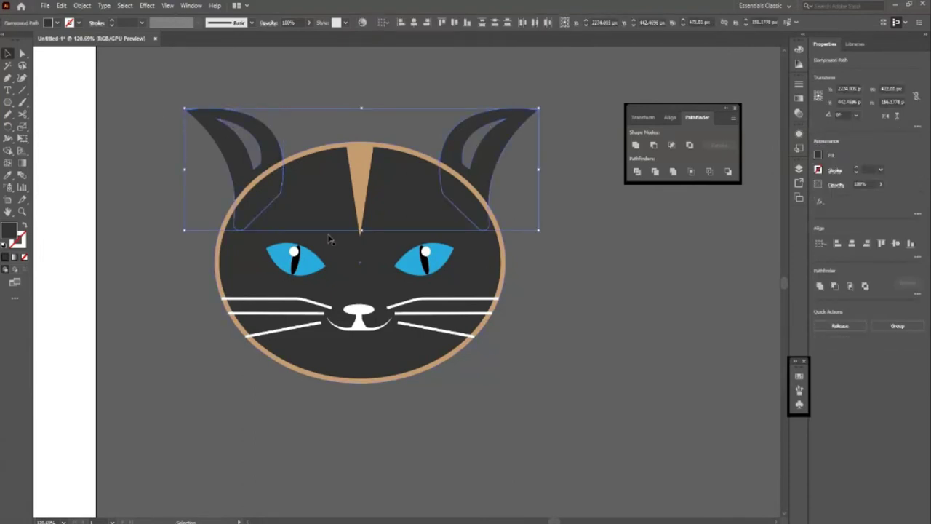
left_click_drag(224, 197, 177, 200)
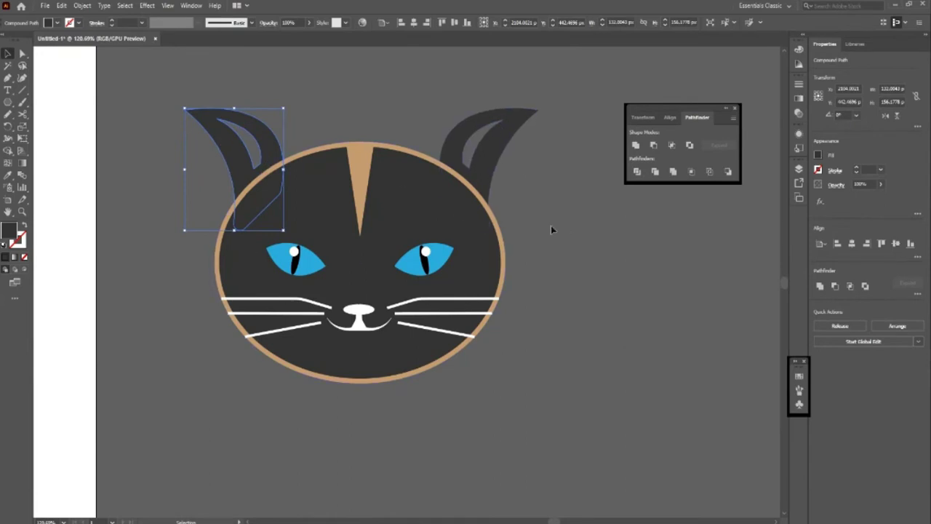
right_click(246, 170)
left_click(237, 258)
left_click(169, 254)
left_click(211, 138)
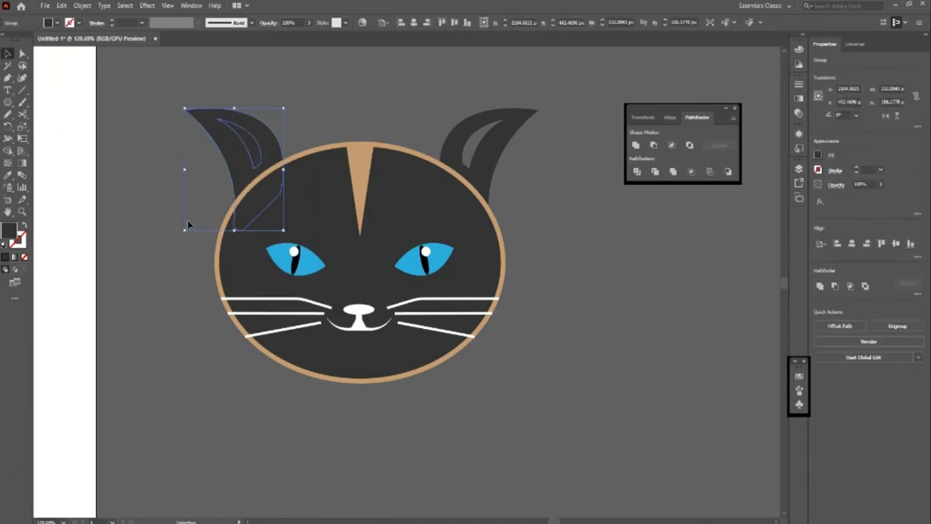
left_click(186, 223)
left_click(251, 174)
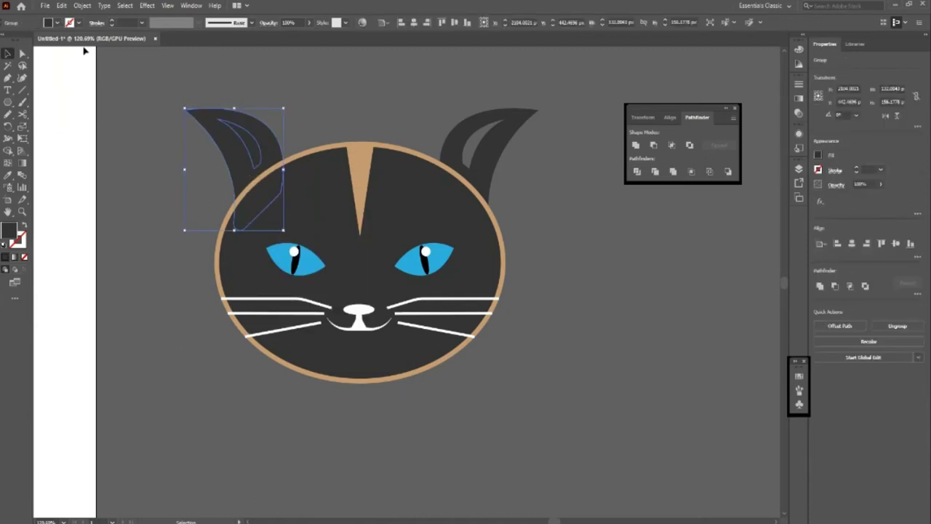
right_click(233, 136)
left_click(259, 220)
left_click(155, 227)
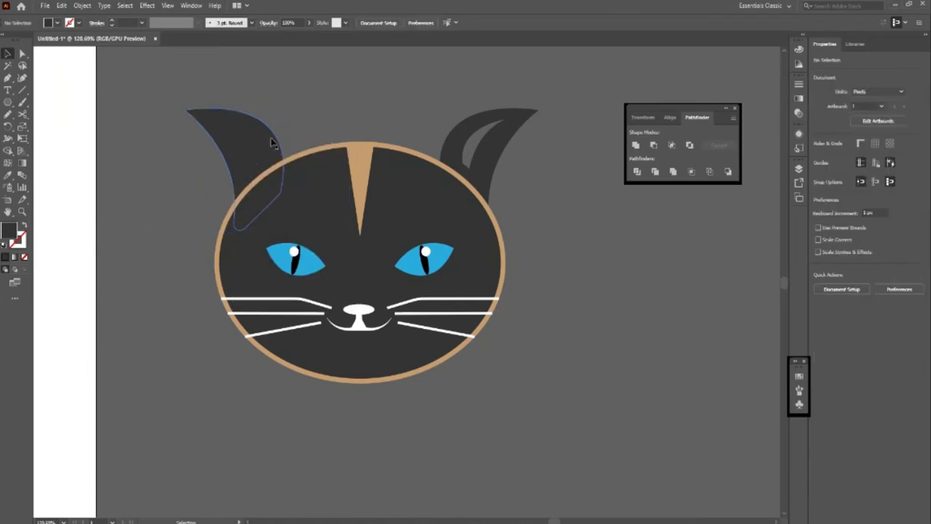
Restore the white inner-ear shapes in both ears and zoom out to the artboard
left_click(251, 148)
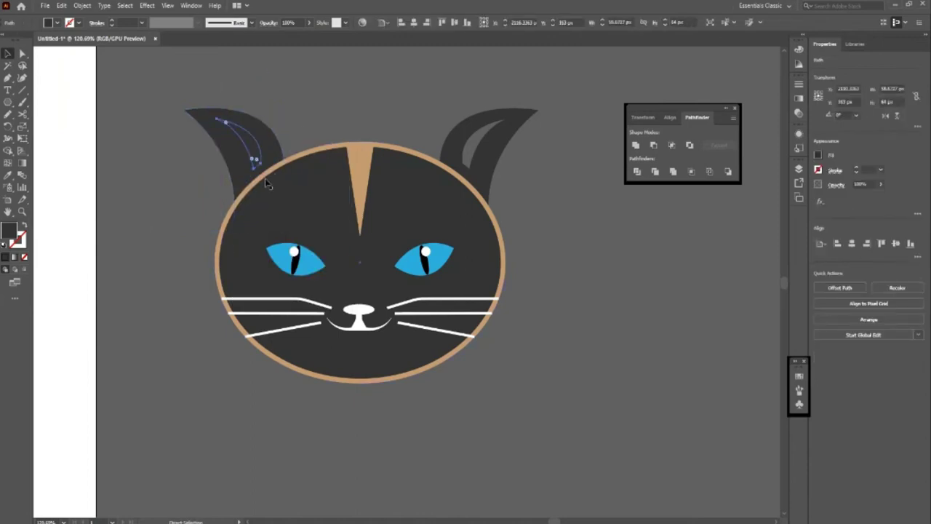
left_click(441, 149)
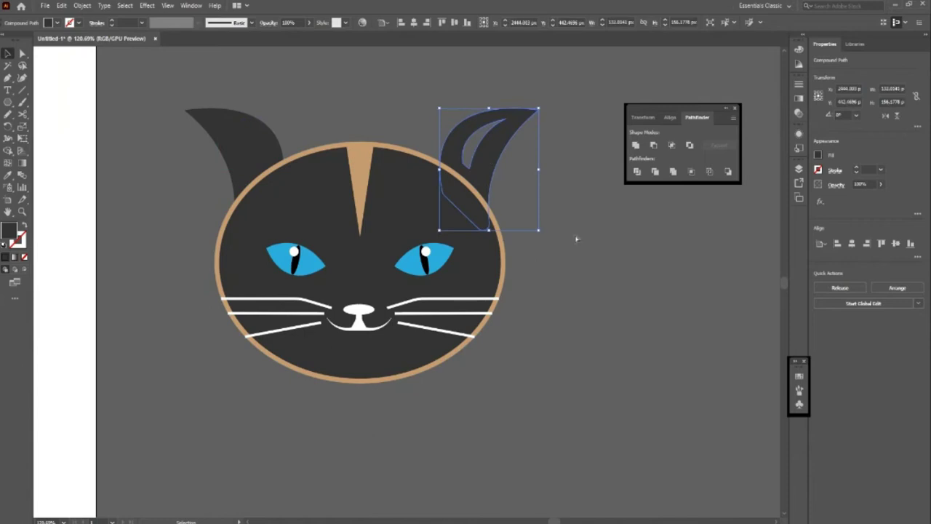
key("ctrl+z")
key("ctrl+z")
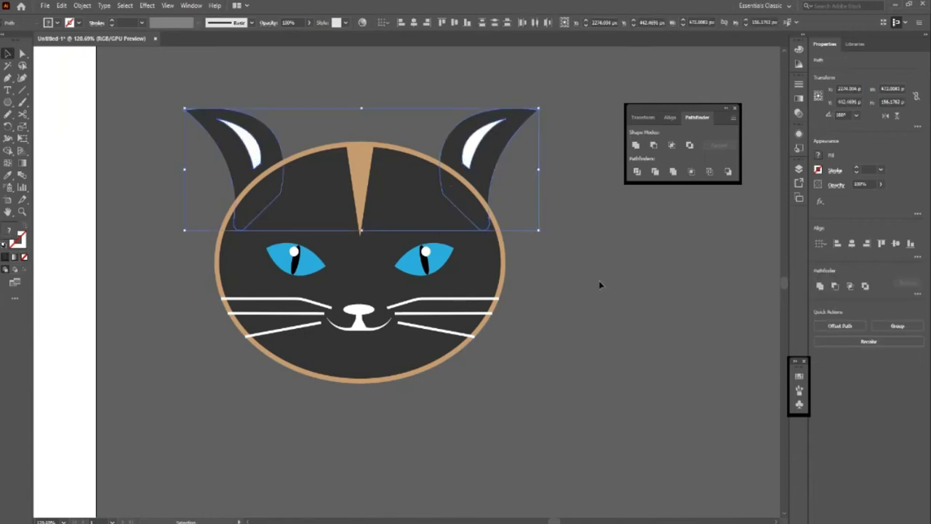
key("ctrl+shift+a")
key("z")
left_click(547, 213, "alt")
Centre the cat head horizontally and vertically on the artboard
left_click(315, 272, "alt")
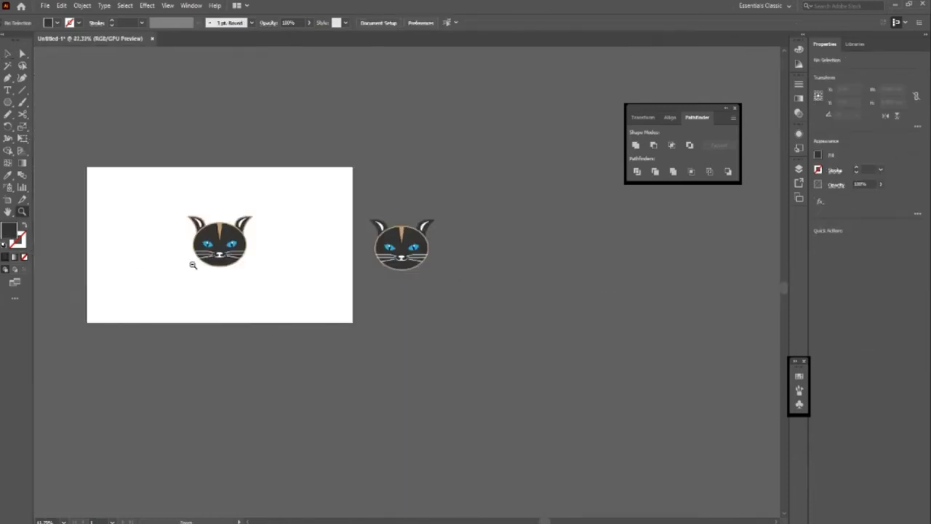
key("v")
left_click_drag(247, 251, 501, 269)
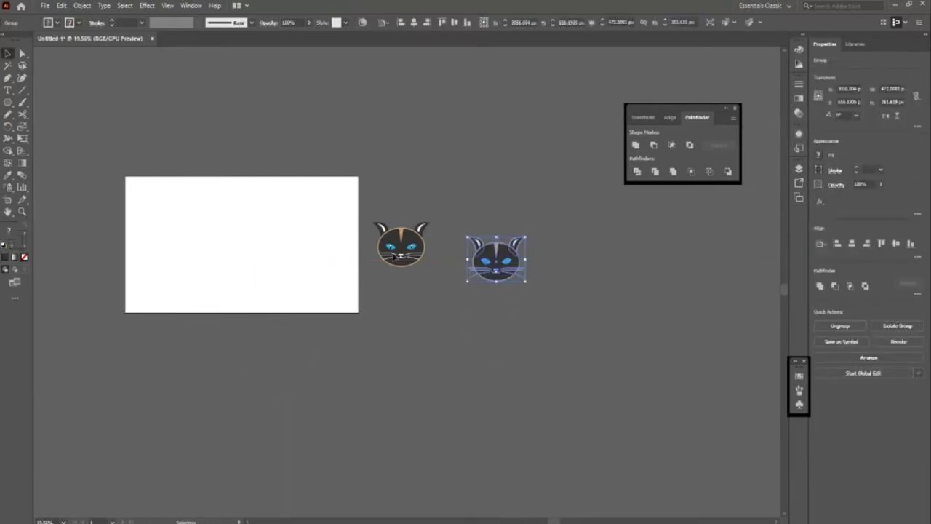
key("ctrl+z")
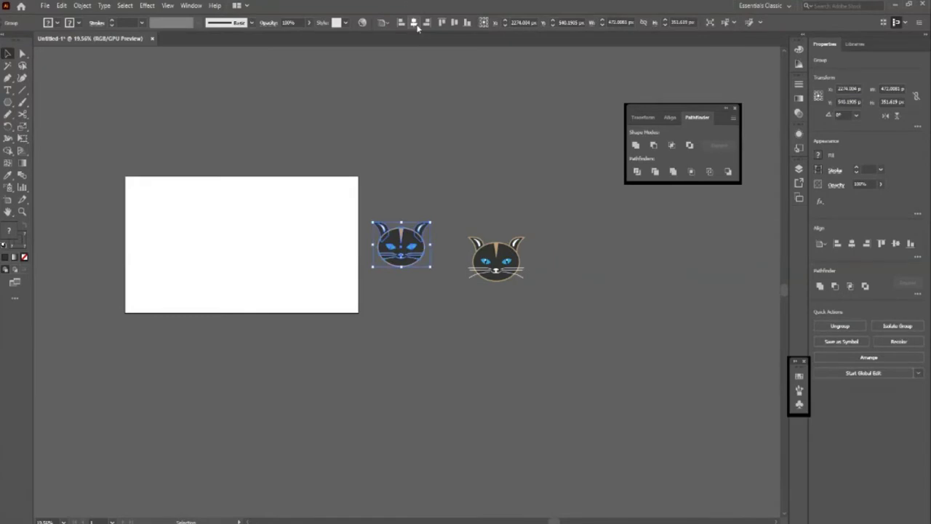
left_click(414, 23)
left_click(456, 23)
Scale the cat up with a corner handle to fill the artboard, then zoom in
left_click_drag(273, 269, 293, 305)
left_click(379, 326)
key("z")
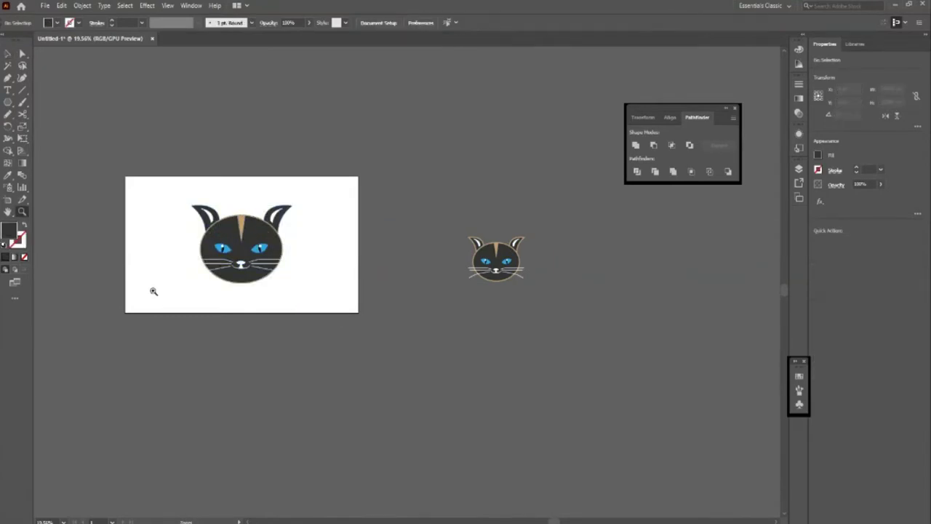
left_click_drag(153, 291, 429, 298)
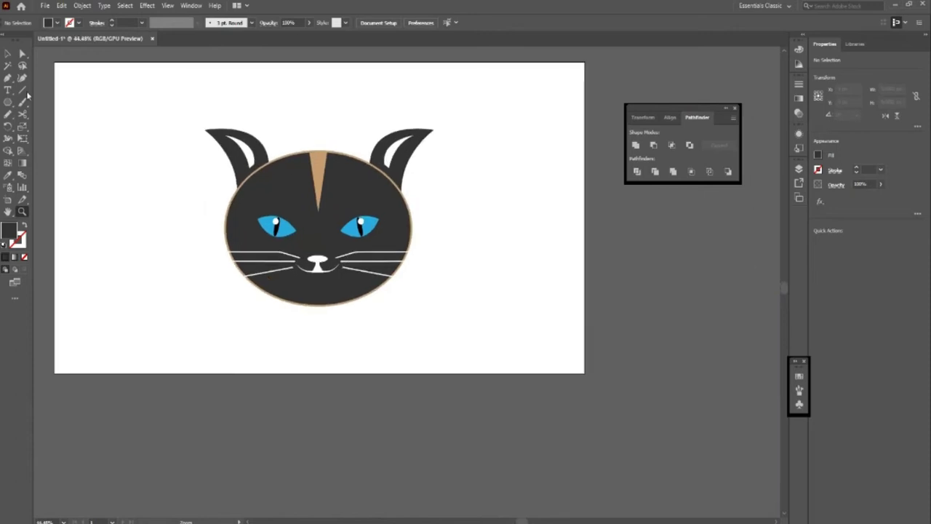
left_click(7, 53)
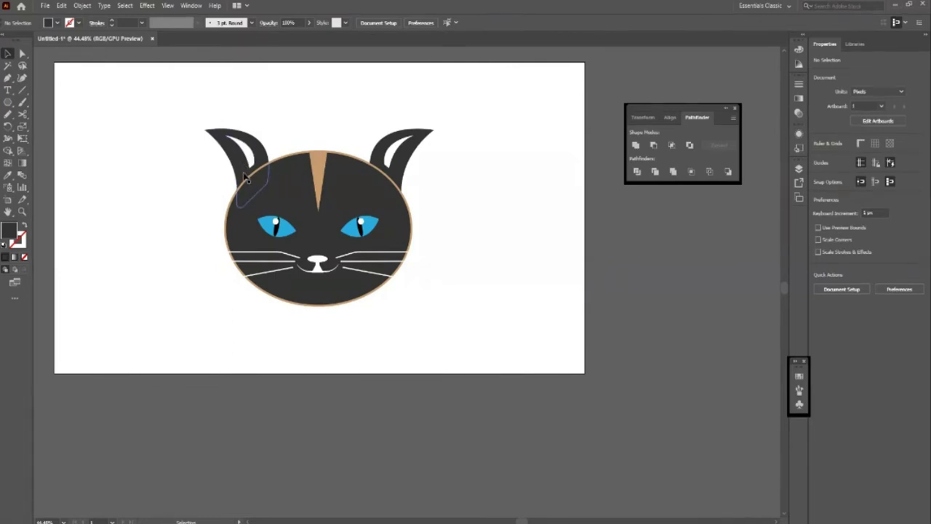
Check the enlarged cat by selecting and deselecting the whole cat group
scroll(451, 166, "up", 1)
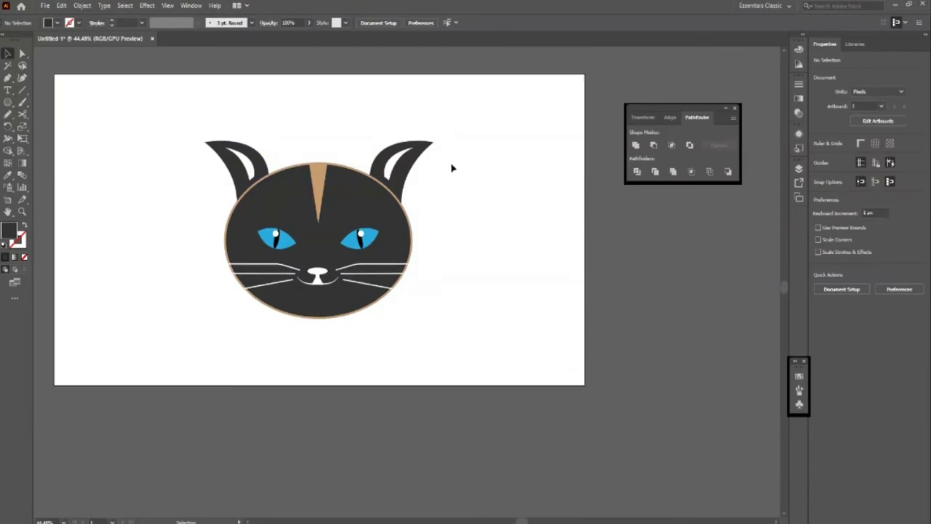
scroll(425, 195, "down", 2)
scroll(432, 206, "down", 1)
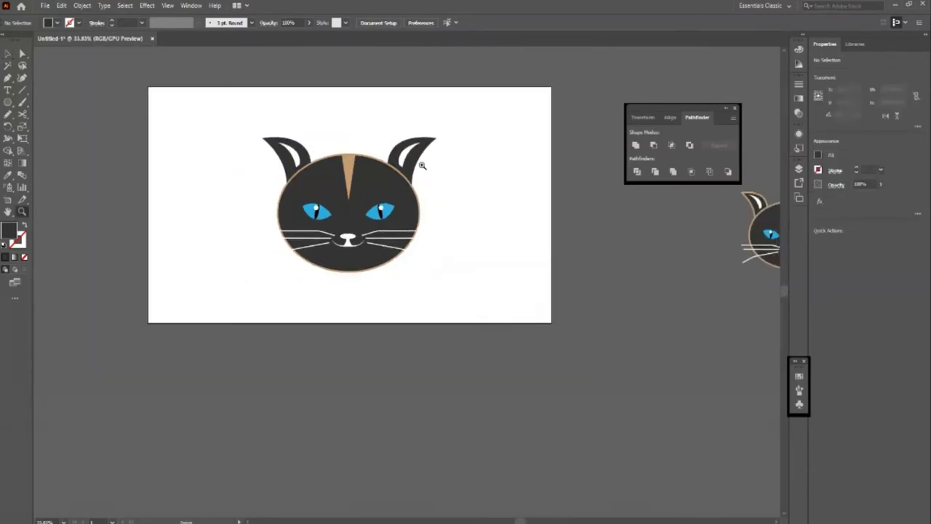
scroll(417, 153, "up", 1)
left_click(7, 53)
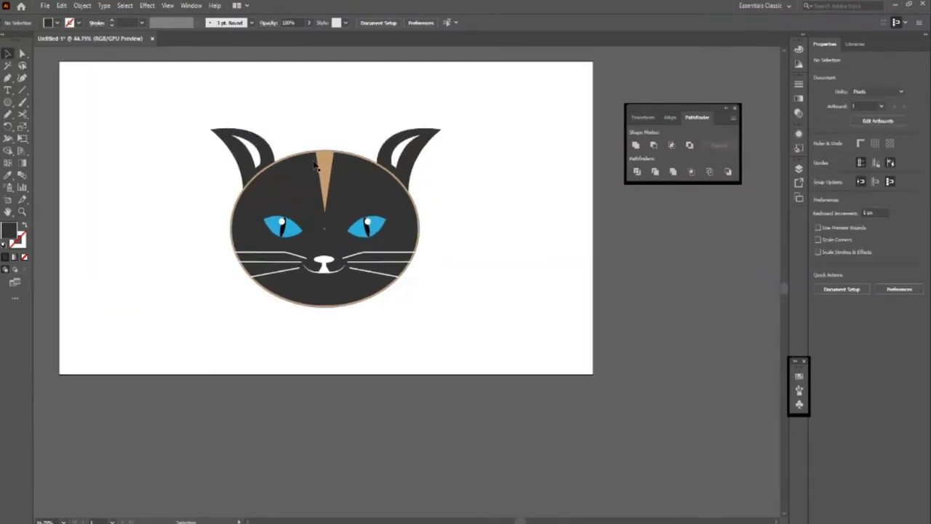
scroll(466, 171, "up", 1)
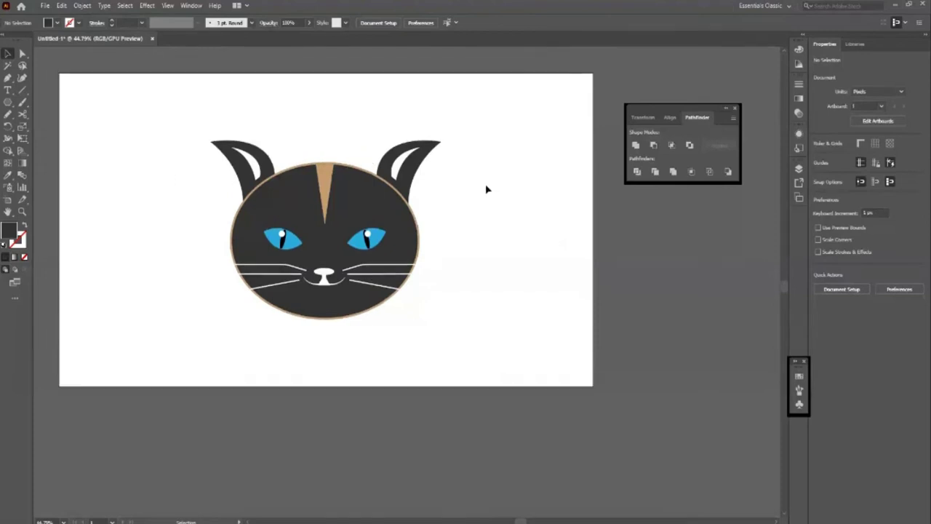
left_click(244, 170)
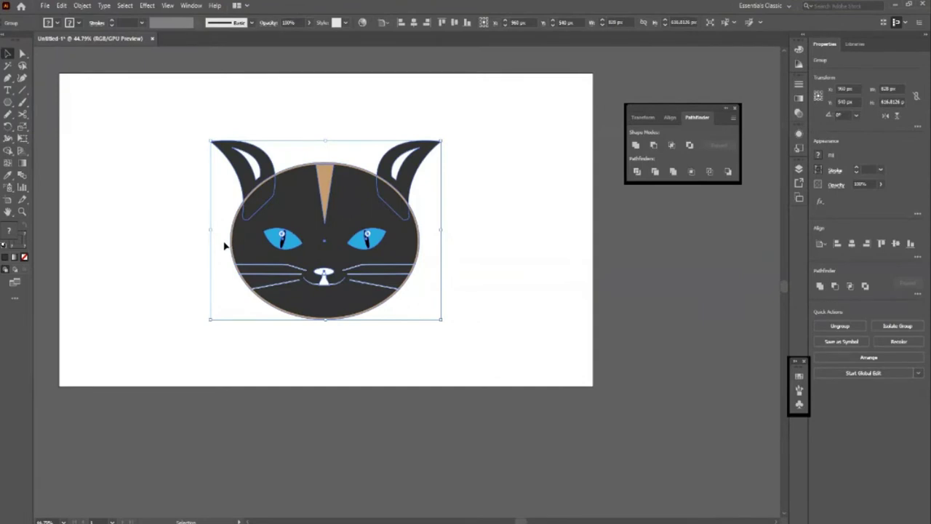
scroll(224, 245, "up", 1)
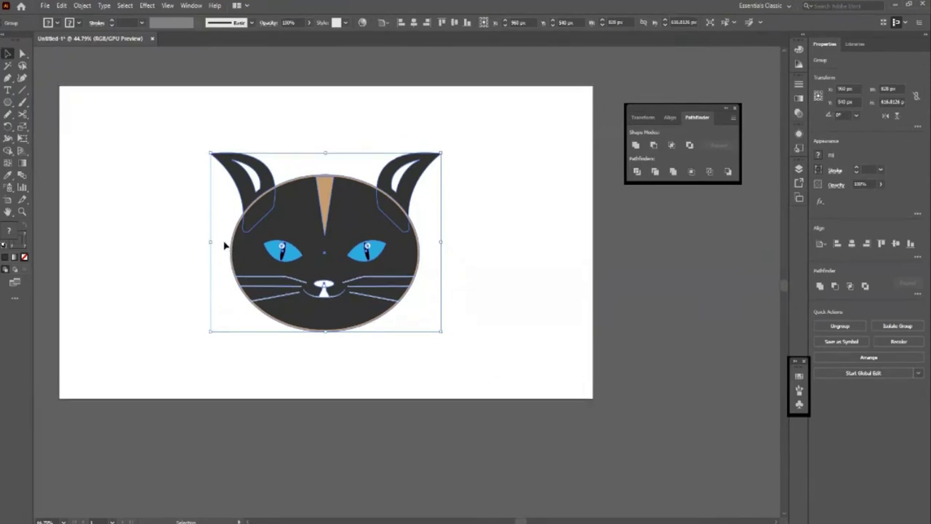
left_click(190, 208)
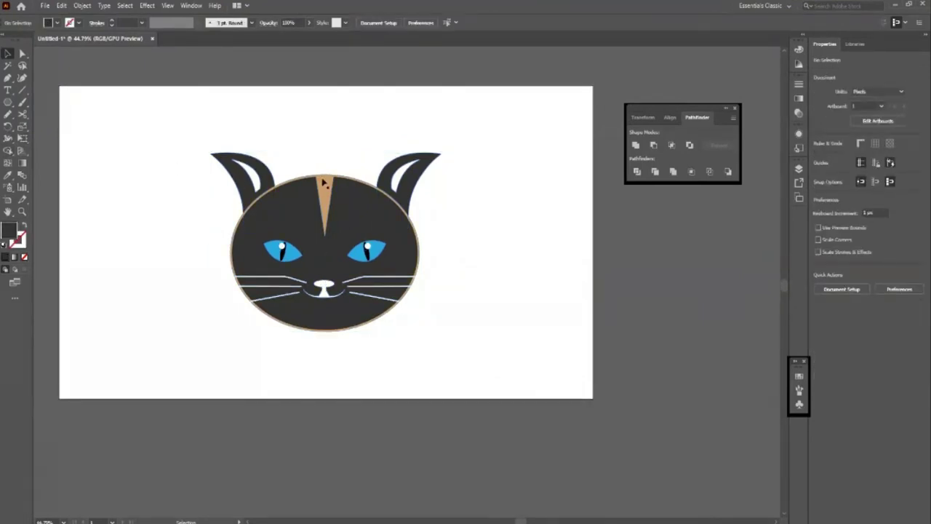
Reframe the artboard view and select the cat group again
key("z")
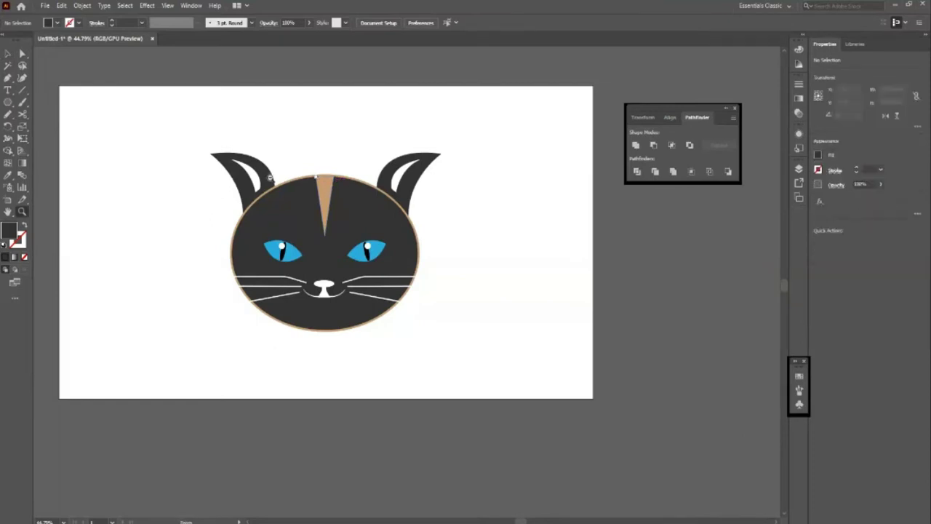
left_click(401, 196, "alt")
left_click_drag(314, 187, 339, 214)
key("v")
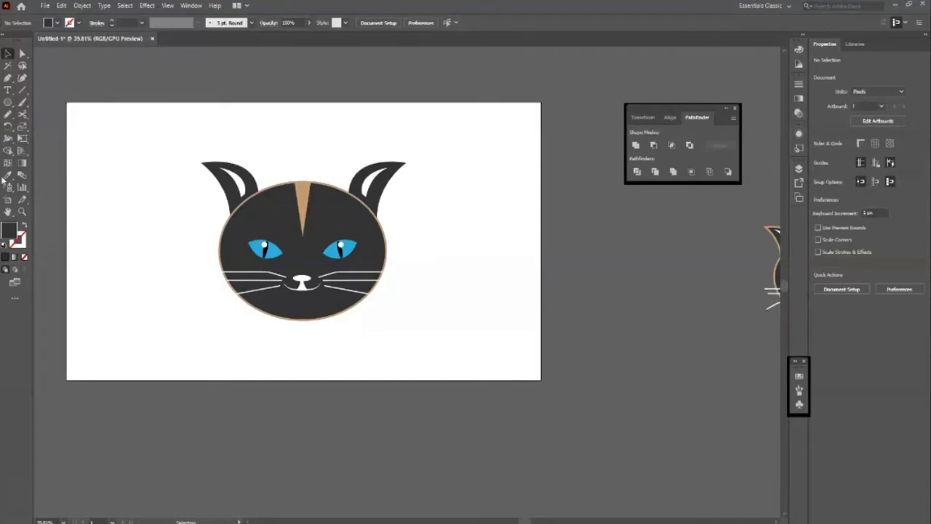
left_click(327, 266)
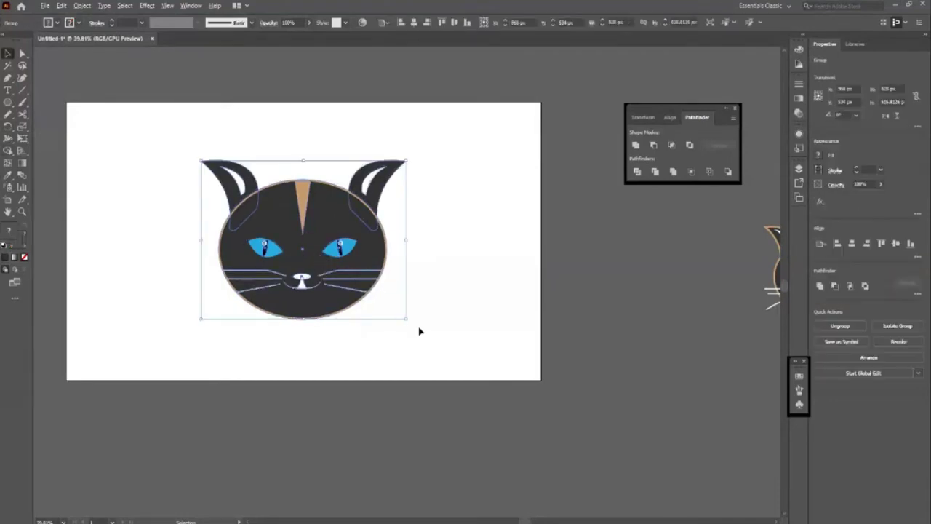
left_click_drag(406, 318, 359, 282)
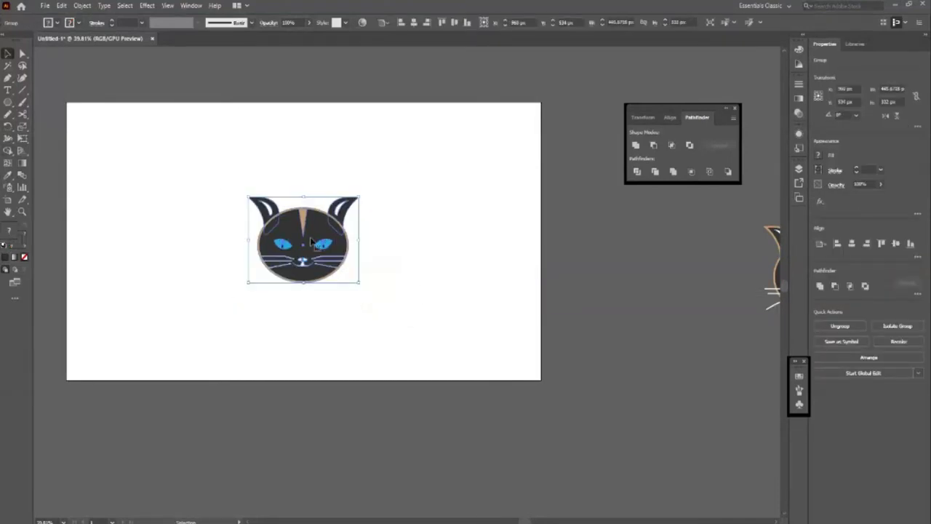
mouse_move(317, 250)
left_mouse_down()
mouse_move(143, 176)
mouse_move(437, 182)
left_mouse_up()
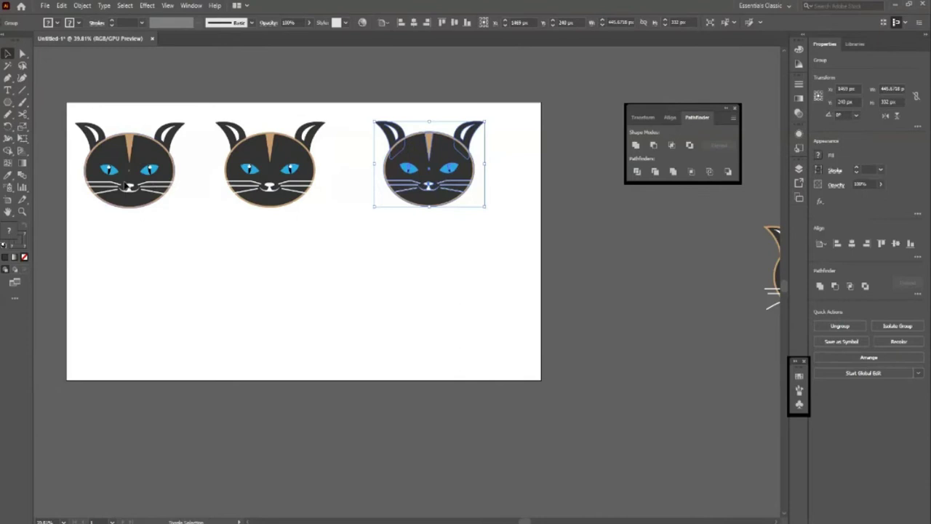
key("ctrl+a")
key("ctrl+g")
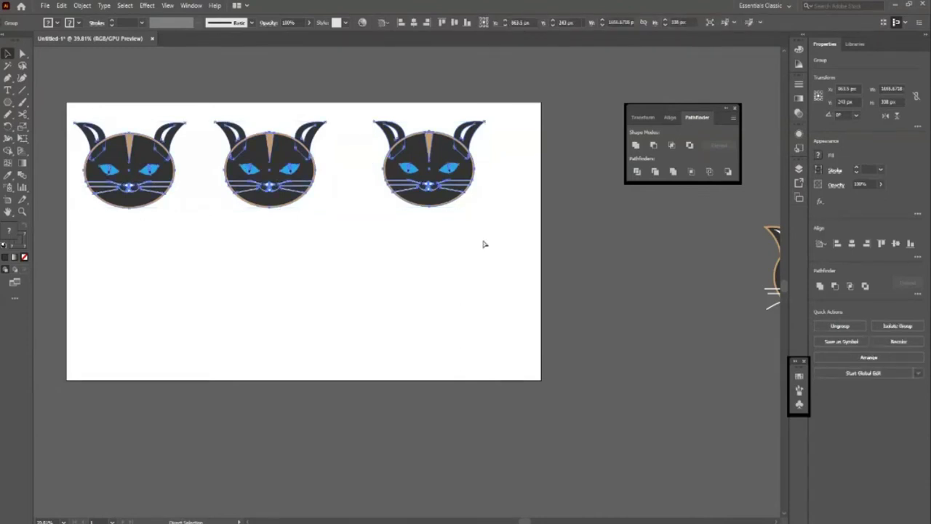
key("ctrl+c")
key("ctrl+f")
key("shift+Down")
key("shift+Down")
key("shift+Down")
key("shift+Down")
key("shift+Down")
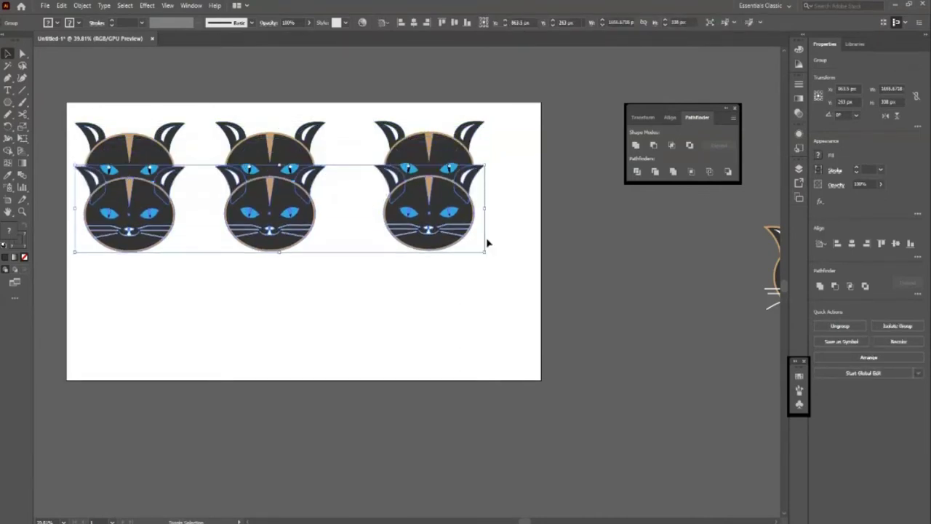
key("shift+Down")
key("shift+Down")
key("shift+Down")
key("shift+Down")
key("shift+Down")
key("shift+Down")
key("shift+Down")
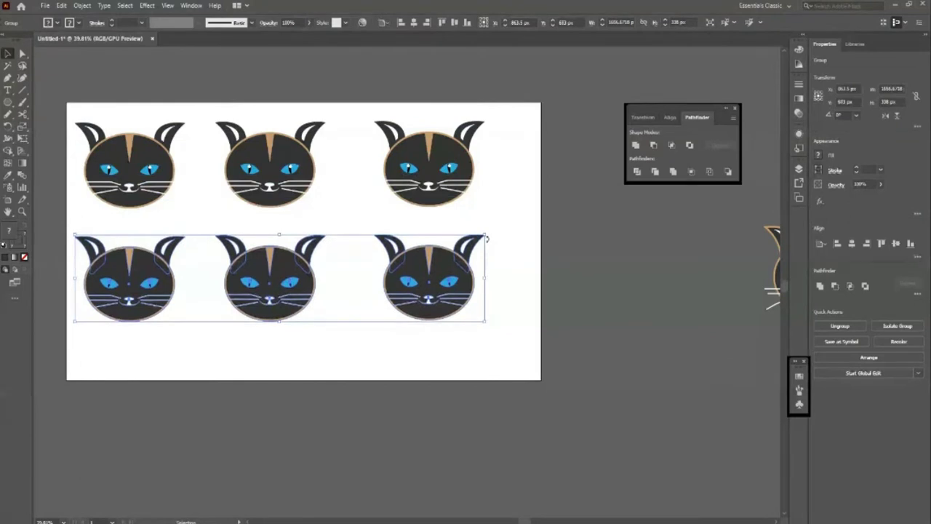
left_click_drag(56, 108, 520, 381)
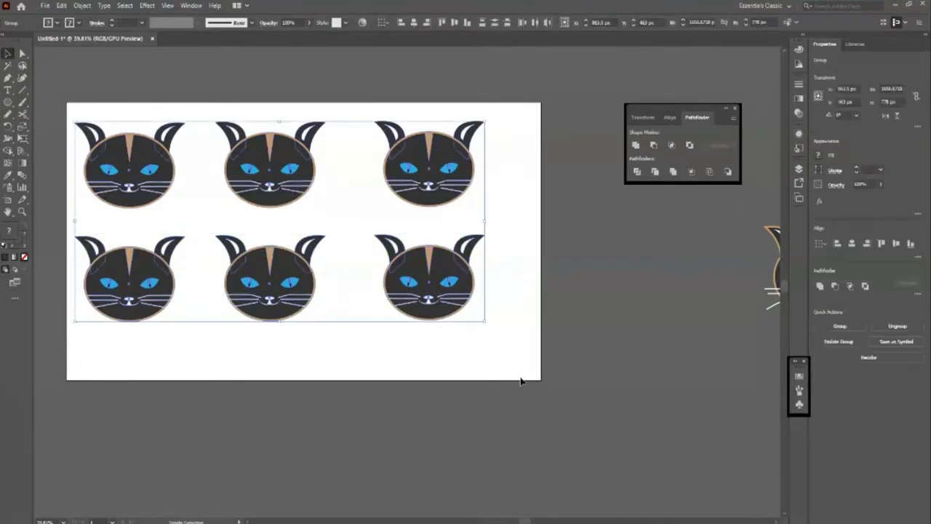
key("shift+Right")
key("shift+Right")
key("shift+Right")
key("shift+Right")
key("shift+Right")
key("shift+Right")
key("shift+Down")
key("shift+Down")
key("shift+Down")
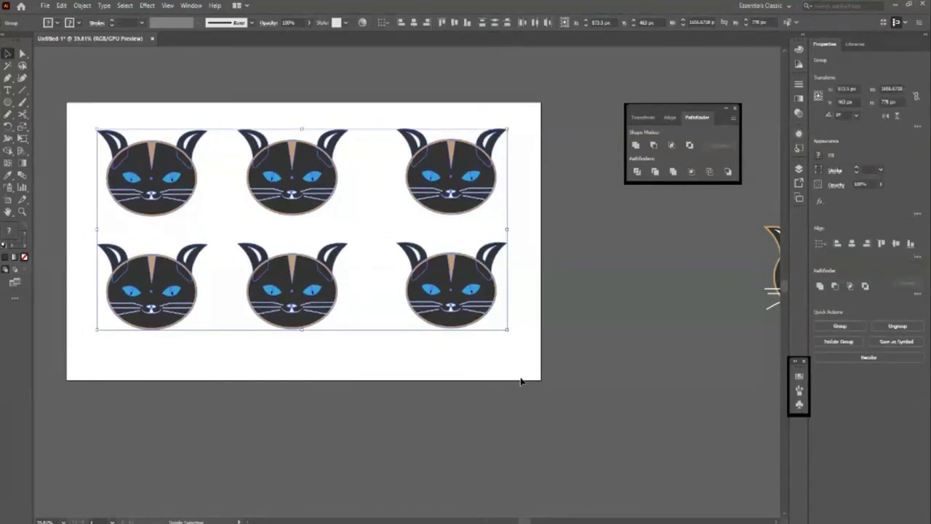
left_click(227, 260)
scroll(206, 252, "up", 2, "alt")
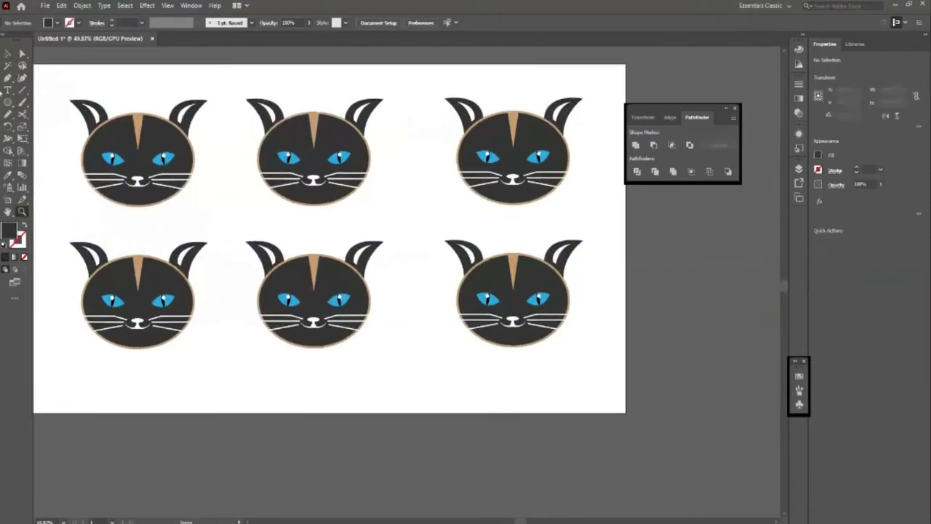
left_click(7, 54)
left_click(127, 195)
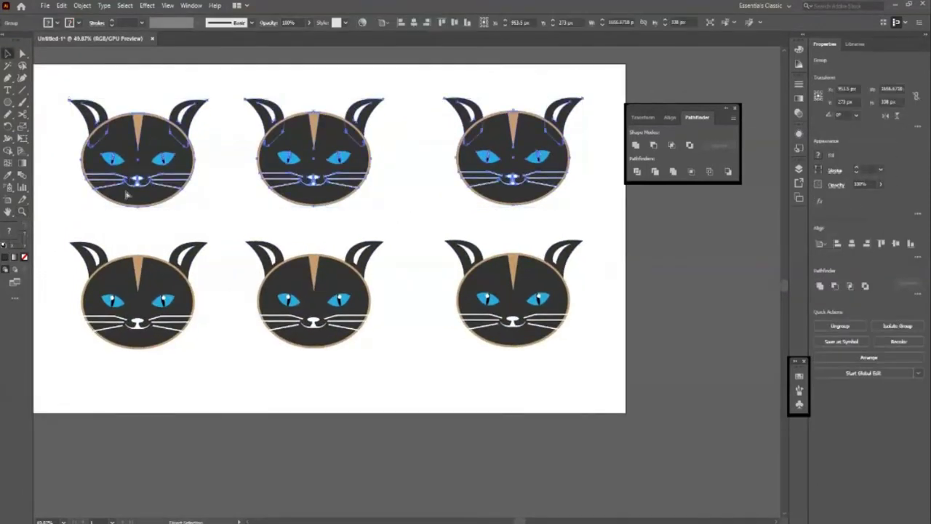
left_click(144, 307)
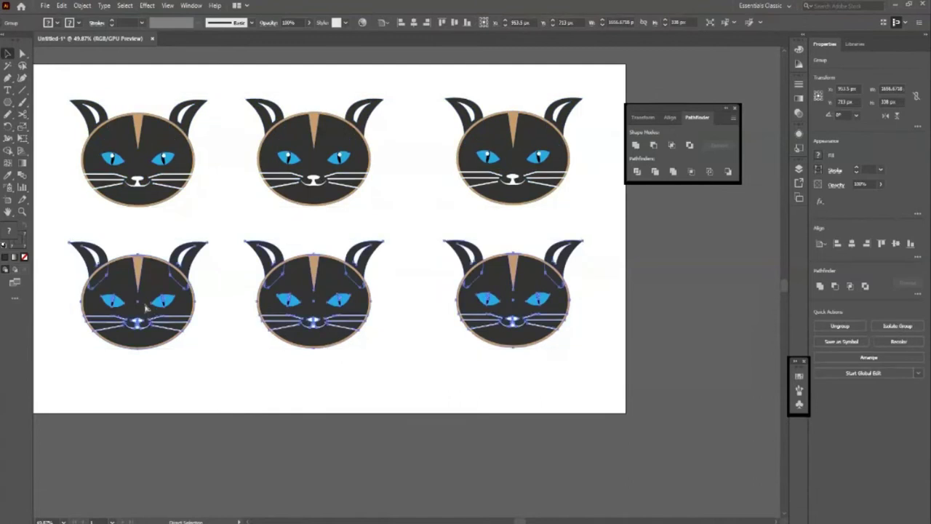
left_click(177, 357)
left_click(152, 203)
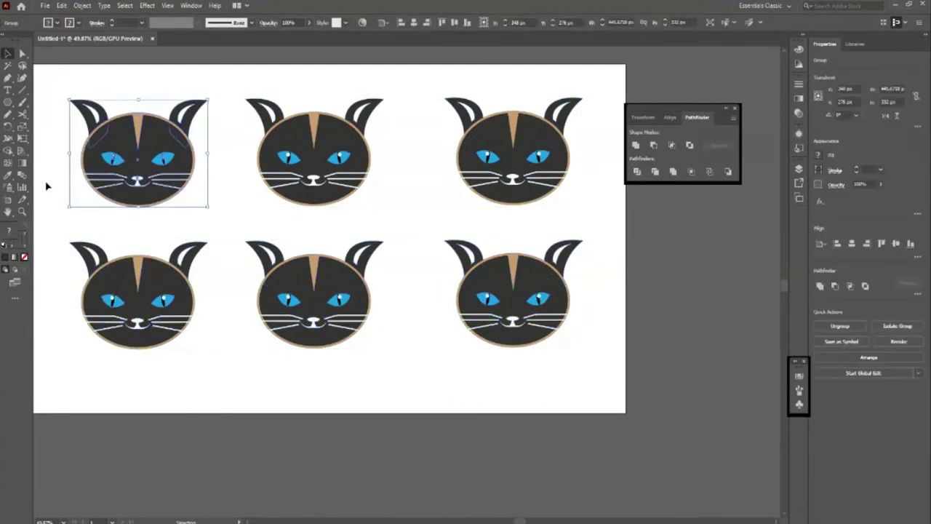
left_click(9, 152)
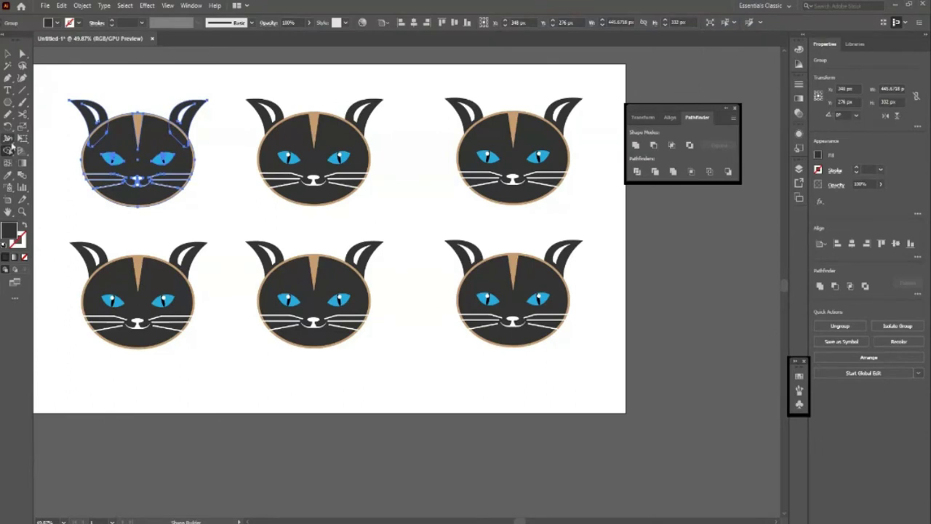
Zoom out so all six cat heads are in view
left_click(9, 141)
key("z")
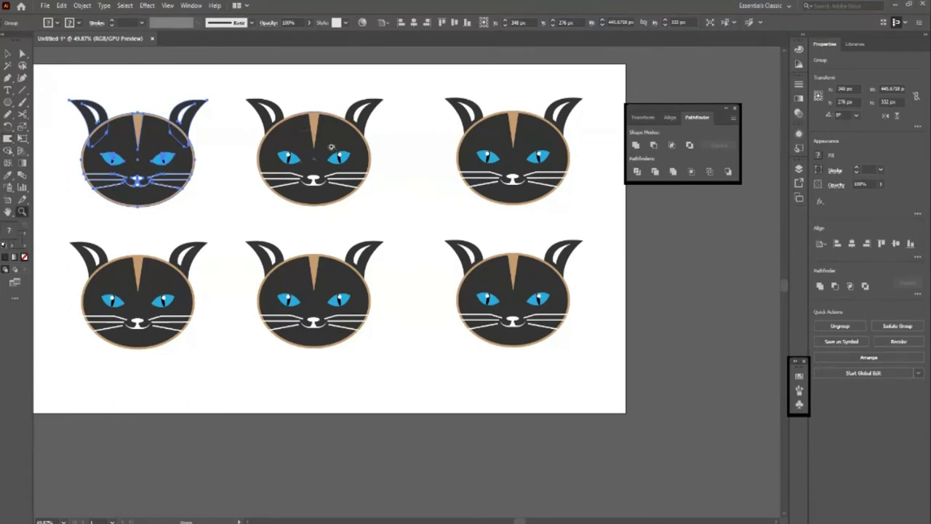
left_click_drag(321, 163, 292, 182)
left_click(142, 97)
key("v")
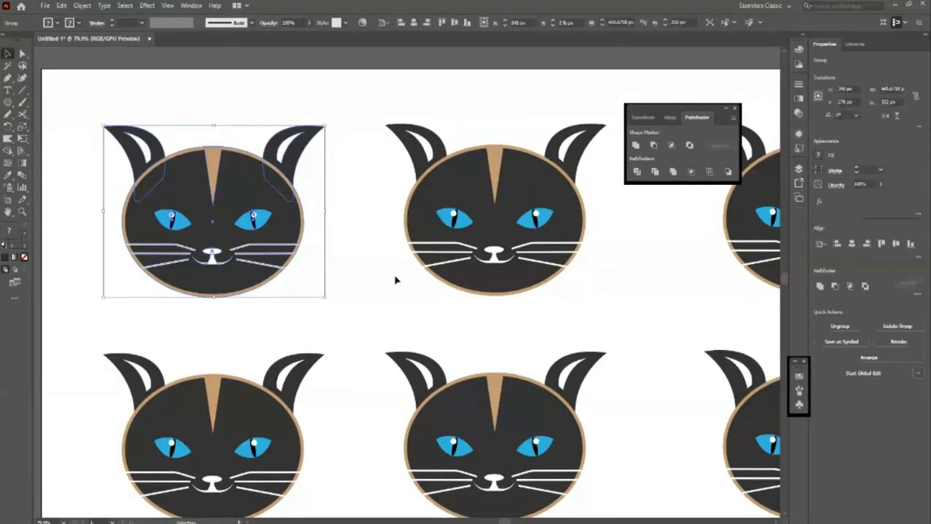
scroll(395, 279, "up", 1)
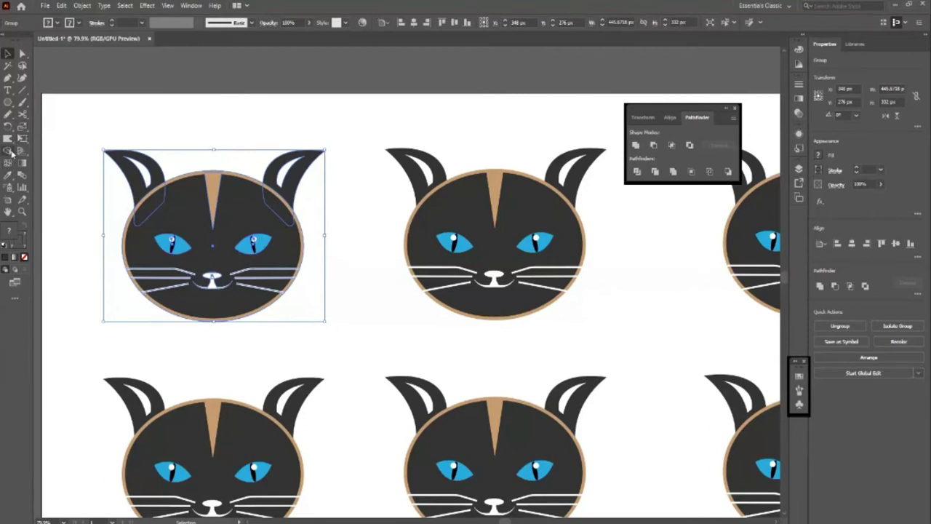
key("z")
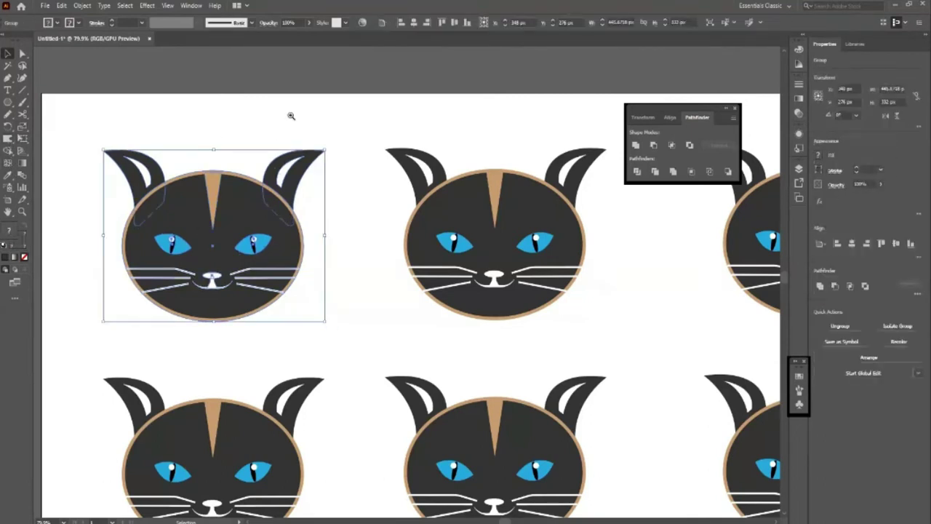
left_click_drag(291, 114, 208, 124)
key("v")
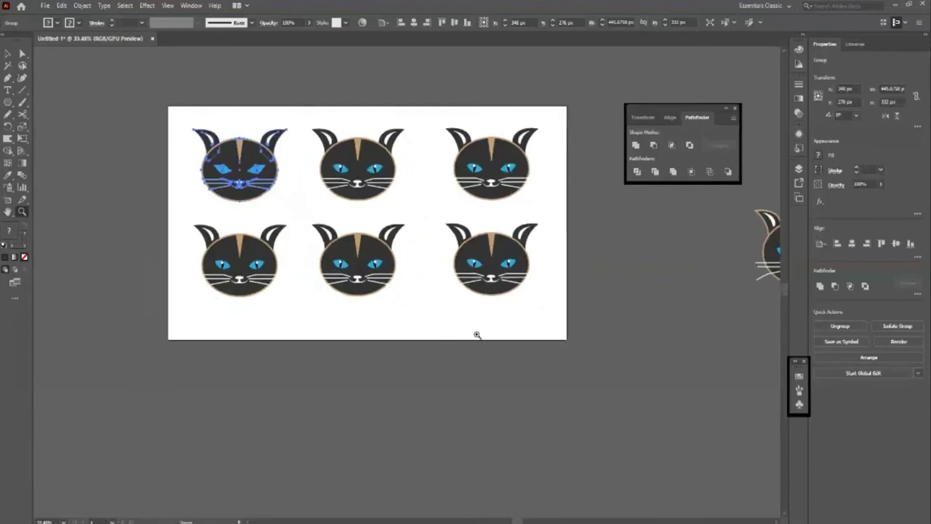
Select all six cats and convert their strokes with Object > Path > Outline Stroke
left_click(476, 333)
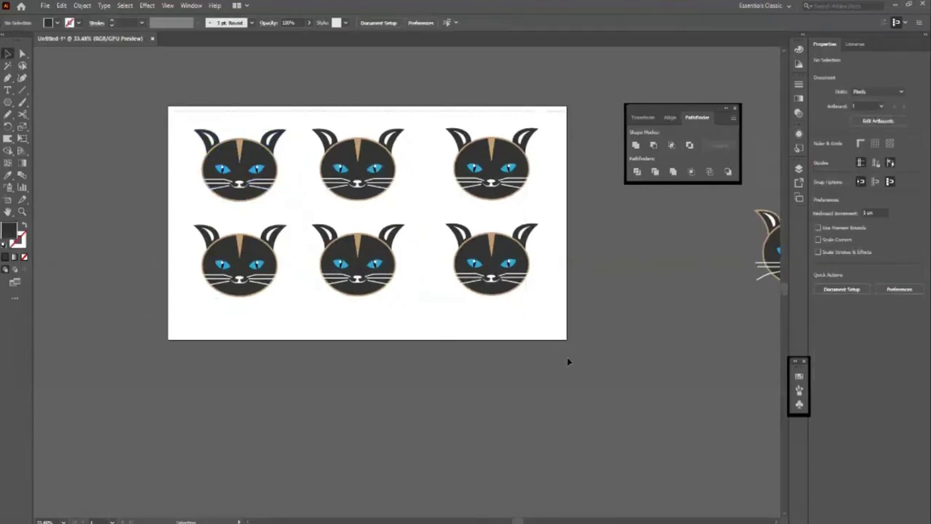
left_click(492, 269)
left_click(82, 5)
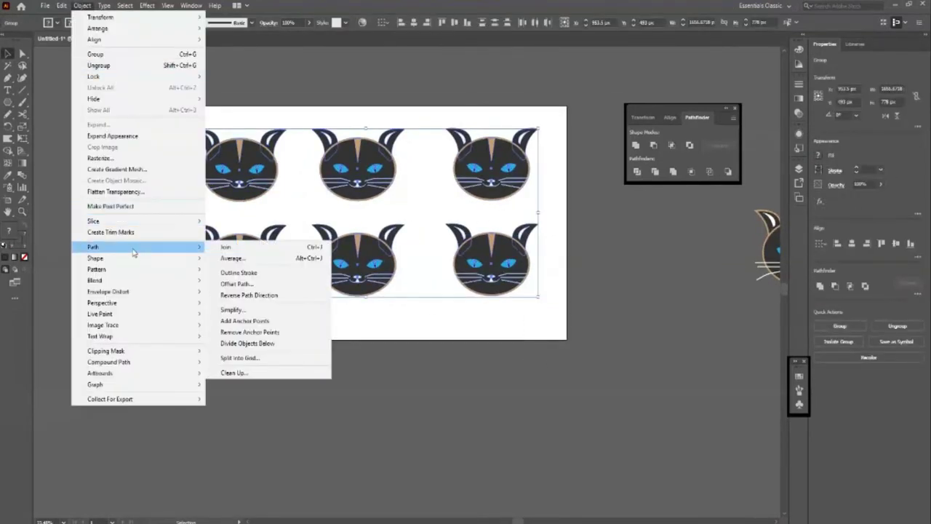
left_click(240, 272)
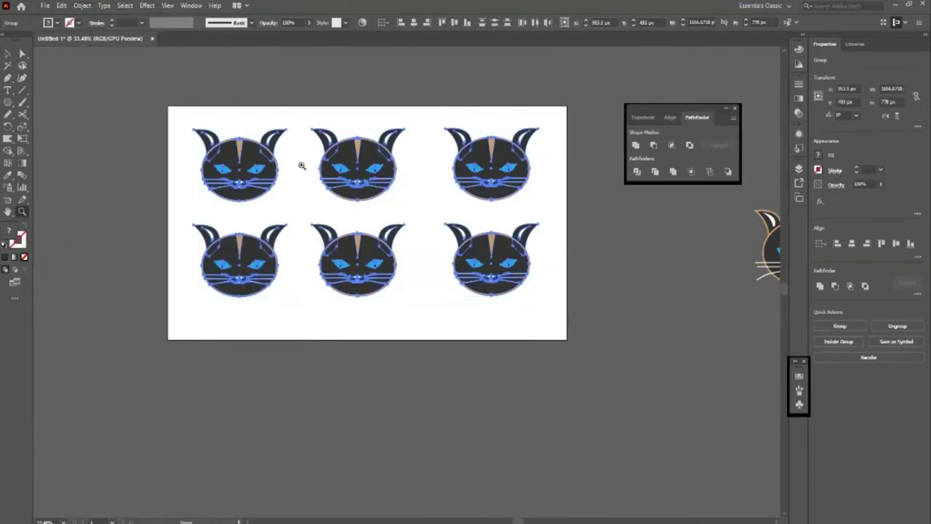
scroll(374, 241, "up", 3)
scroll(33, 78, "up", 1)
Clear the selection and select only the top-left cat head
left_click(7, 55)
left_click(73, 305)
left_click(152, 242)
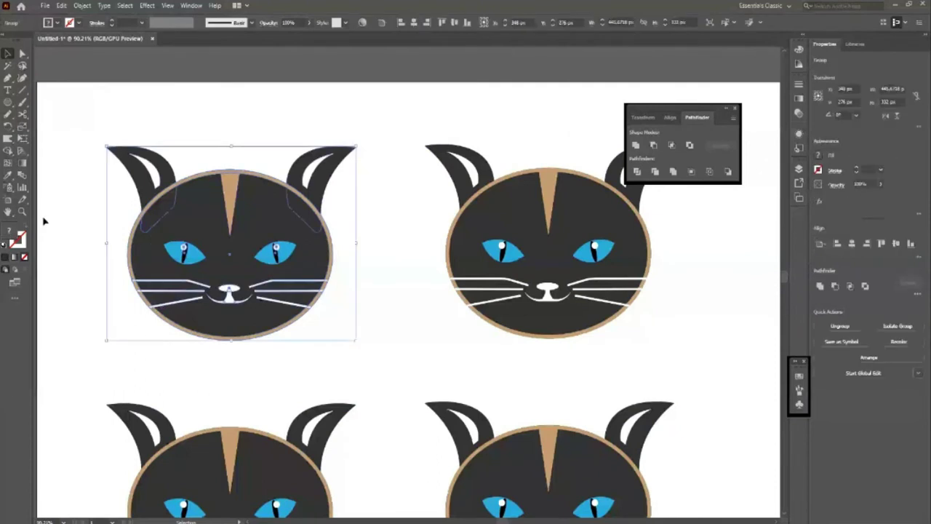
Warp the top-left cat's ears so both bend and curl over at the tips
left_click(7, 138)
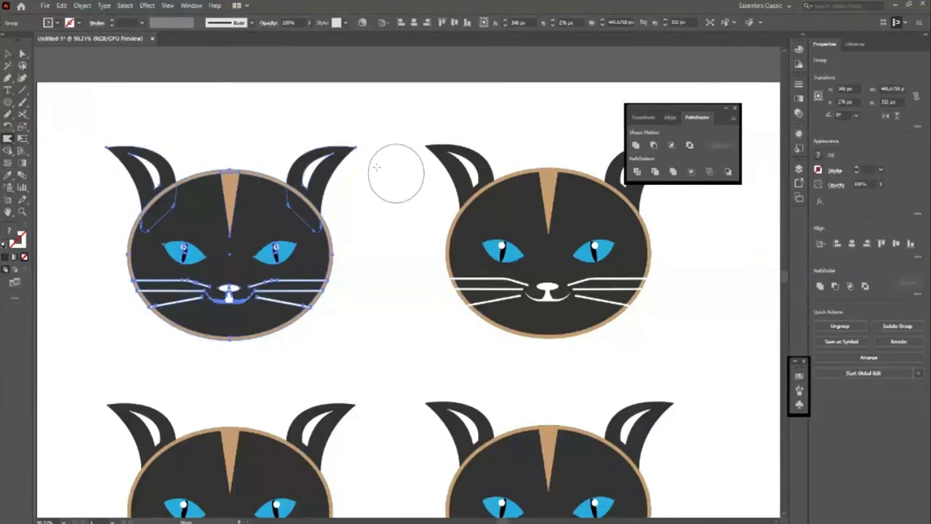
left_click_drag(364, 173, 291, 160)
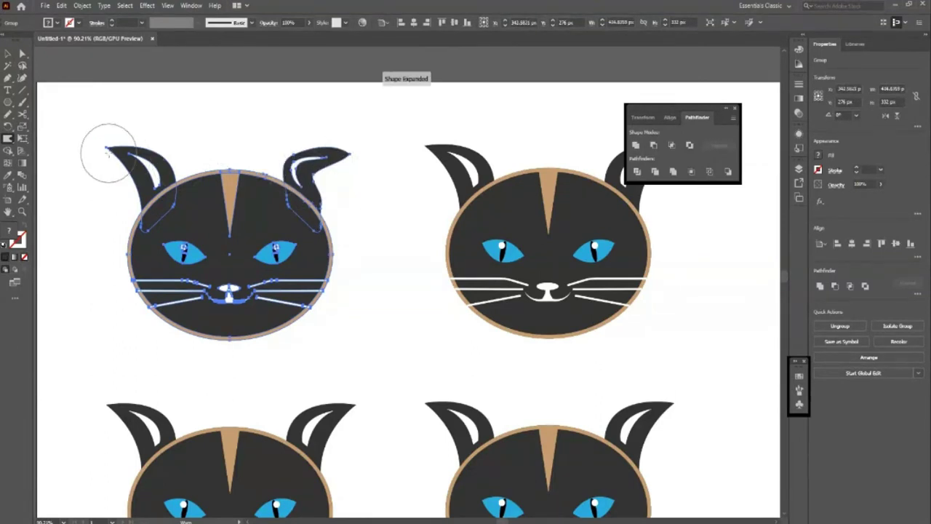
left_click_drag(108, 150, 135, 174)
left_click_drag(353, 169, 356, 175)
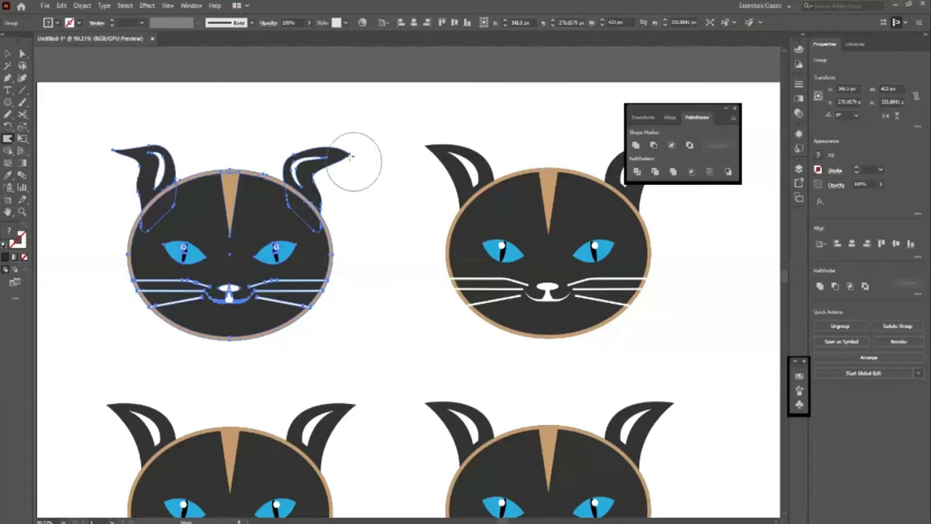
left_click_drag(109, 144, 122, 153)
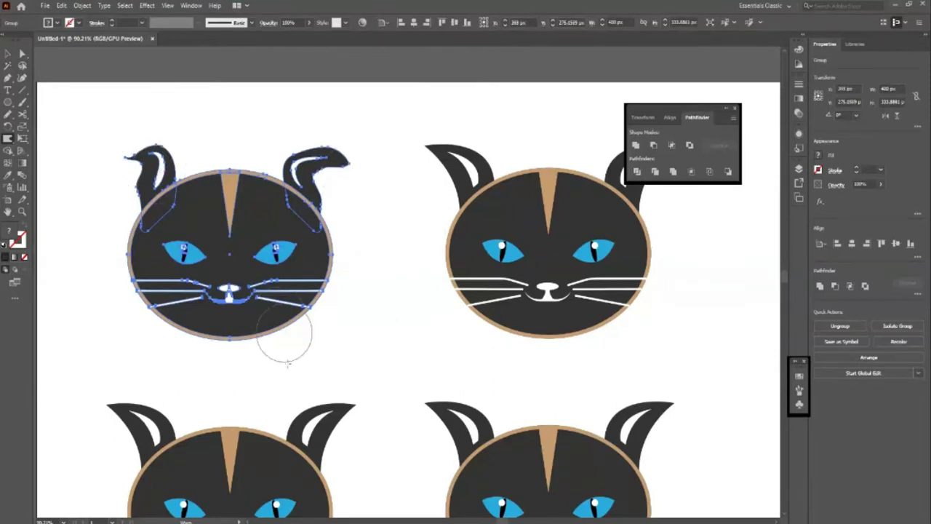
Dent the lower head edges and make the bottom outline wavy, then deselect
left_click_drag(336, 308, 311, 293)
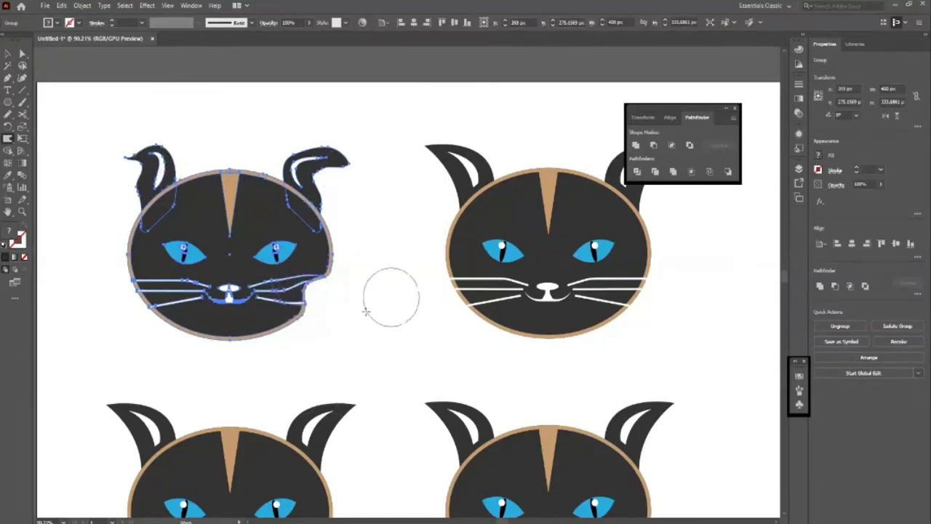
left_click_drag(115, 309, 134, 293)
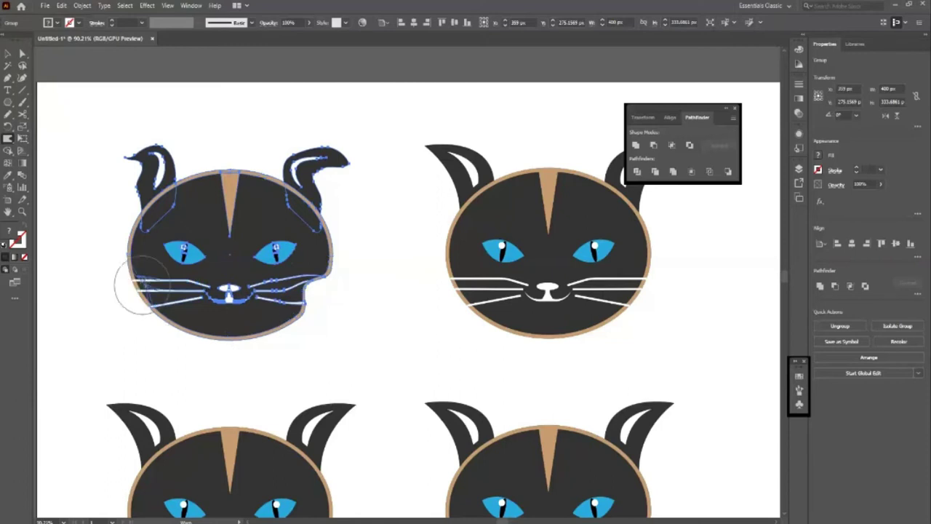
left_click_drag(248, 356, 190, 355)
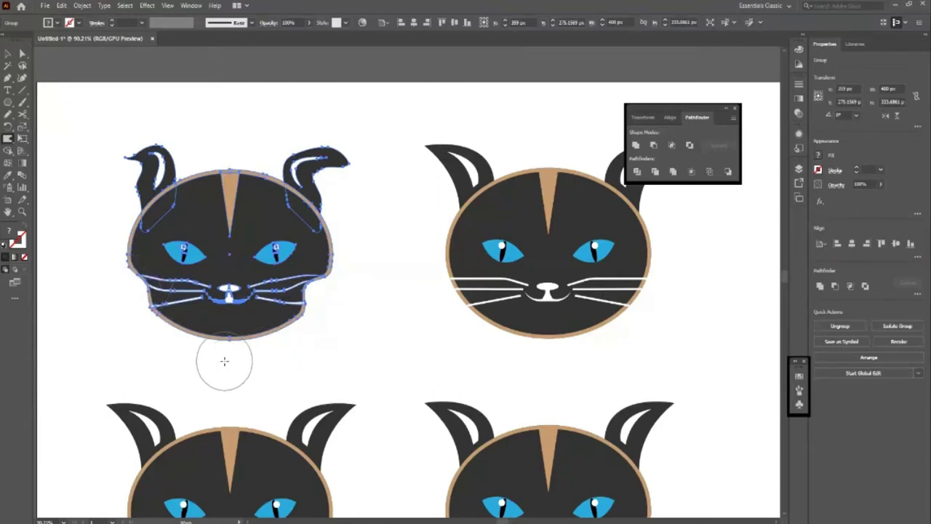
key("v")
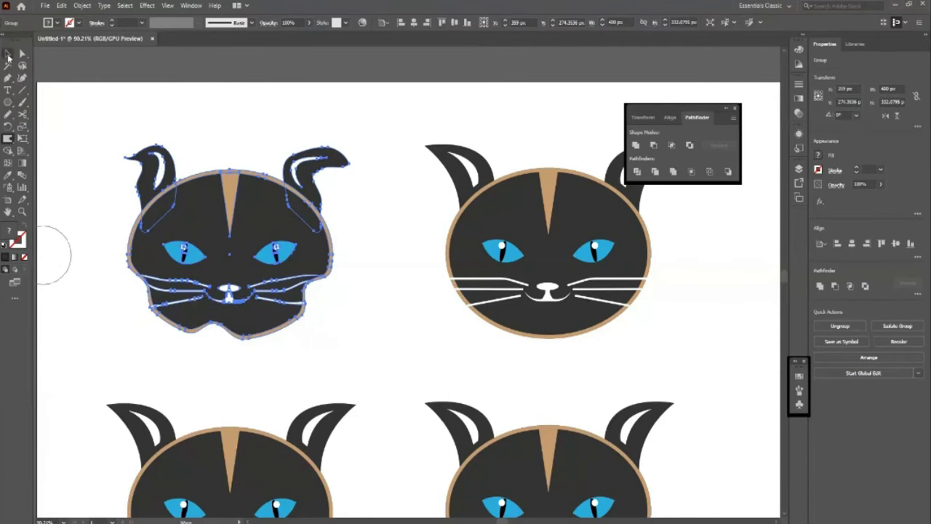
left_click(427, 232)
key("z")
scroll(182, 155, "up", 3)
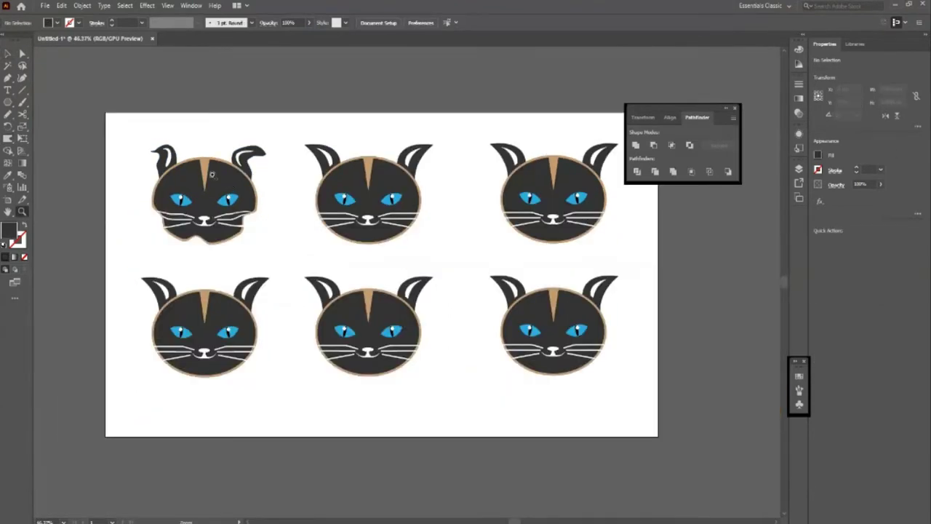
scroll(327, 145, "down", 1)
scroll(393, 214, "up", 2)
scroll(349, 167, "up", 1)
scroll(406, 215, "up", 1)
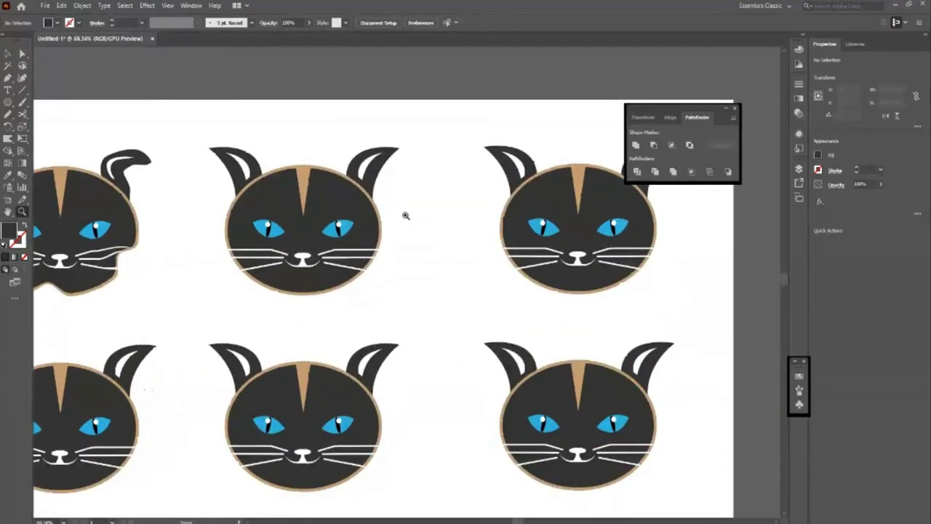
scroll(355, 178, "up", 1)
left_click(7, 53)
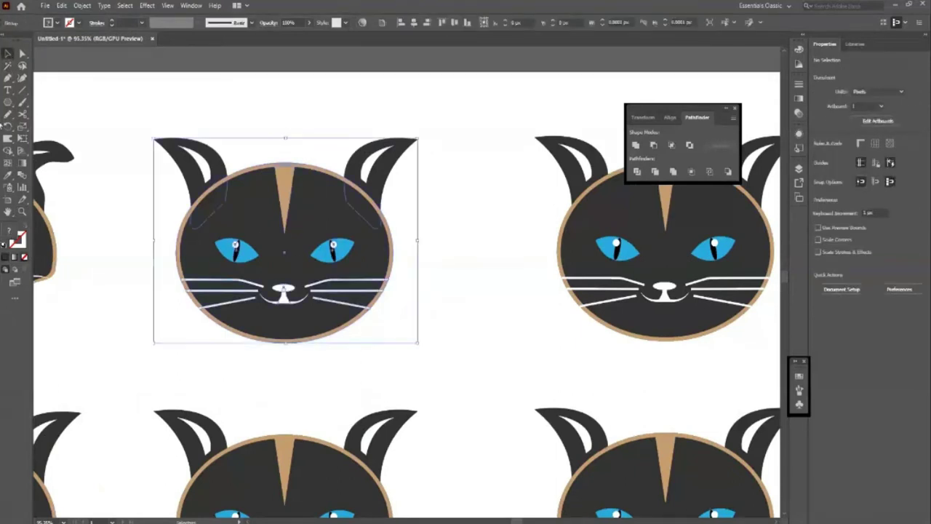
left_click(11, 148)
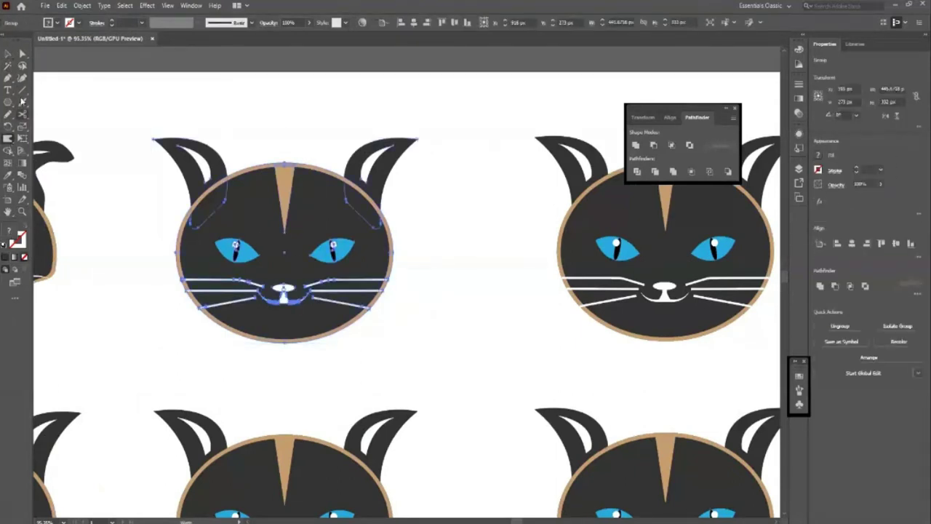
left_click(8, 55)
left_click(104, 121)
left_click(207, 170)
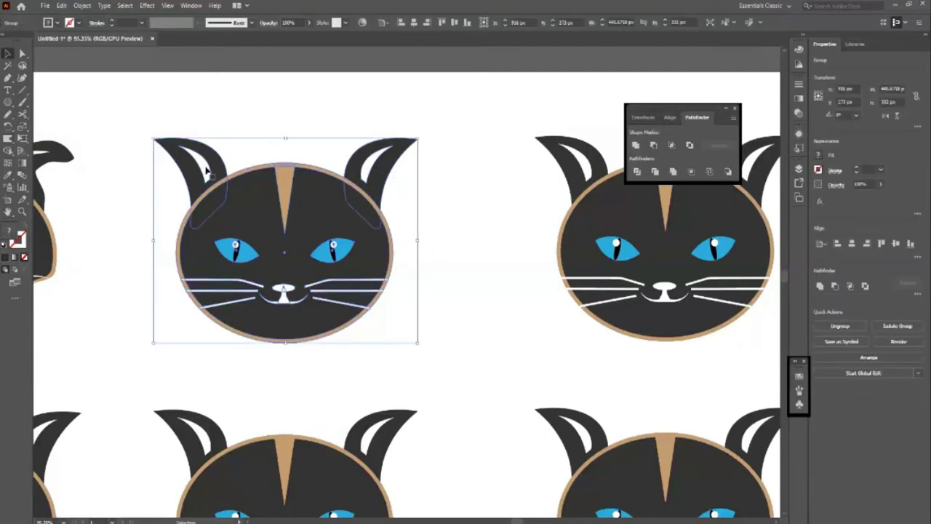
right_click(207, 171)
left_click(238, 254)
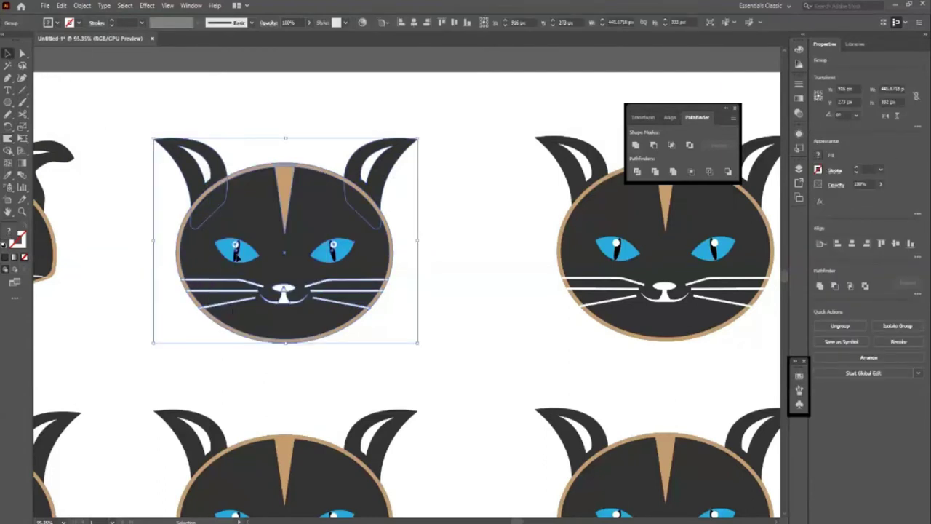
left_click(167, 258)
left_click(217, 206)
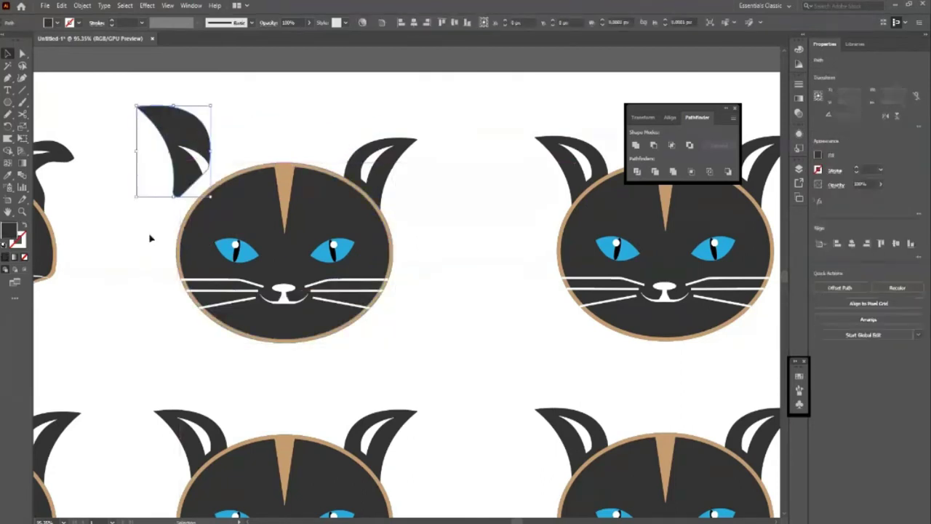
left_click_drag(156, 115, 449, 371)
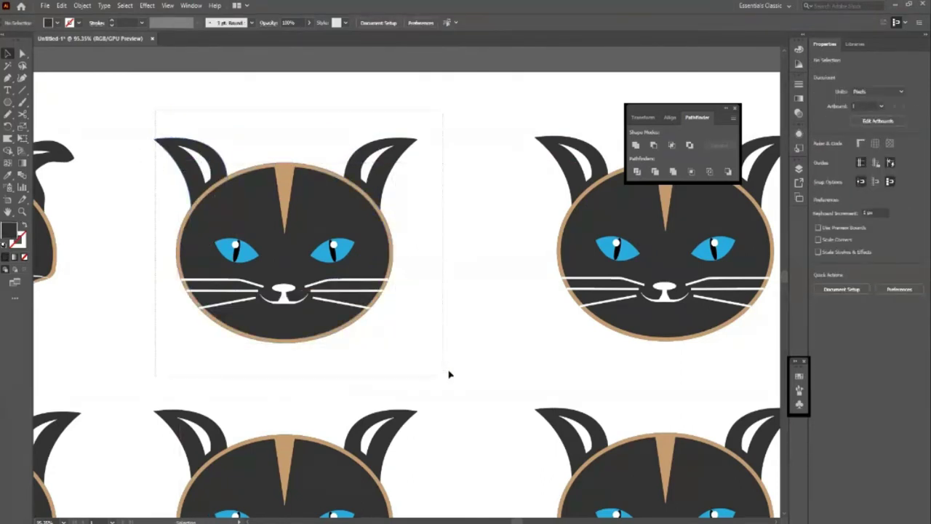
left_click(457, 342)
left_click(346, 267)
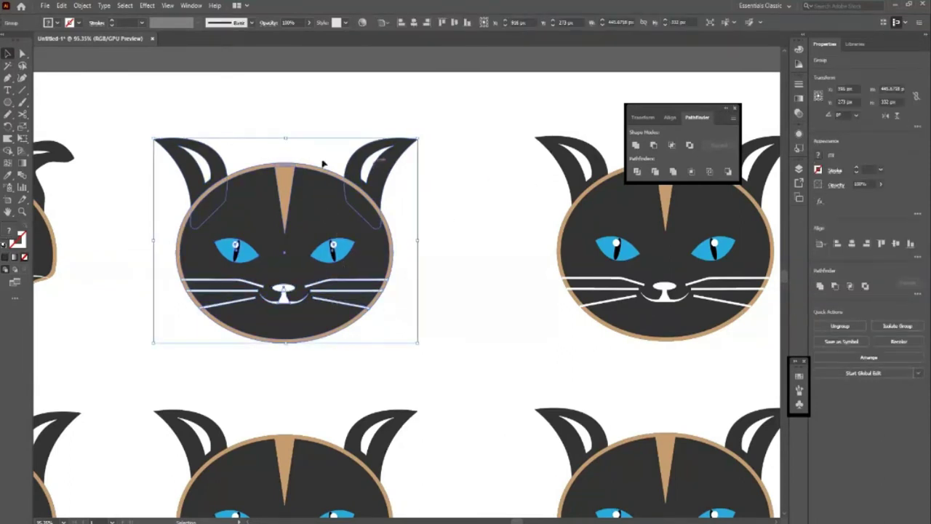
left_click(224, 356)
left_click(196, 218)
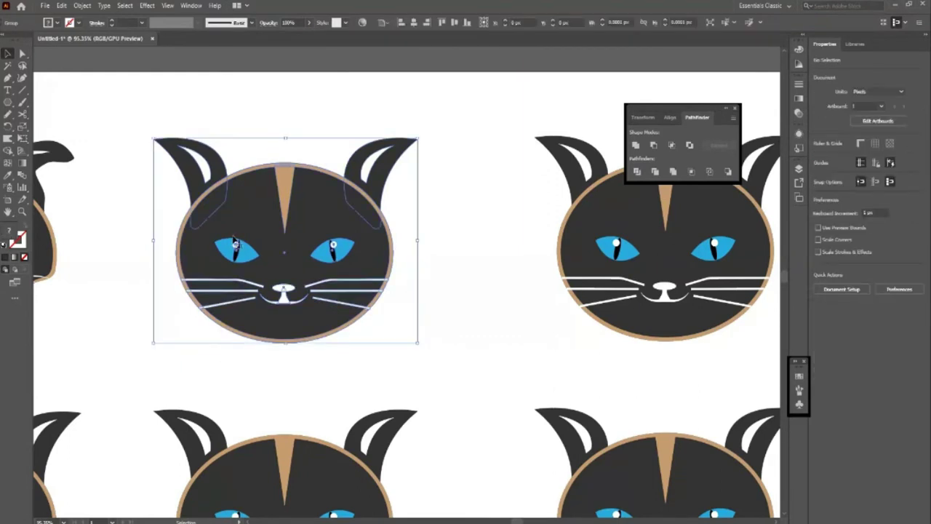
left_click(7, 141)
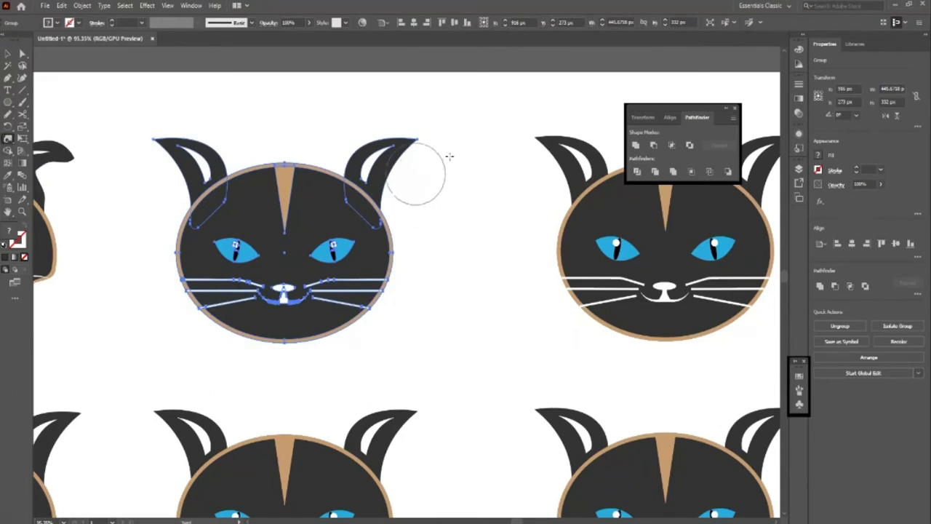
Undo the earlier twirls on both ear tips to restore the original ears
left_click_drag(427, 159, 407, 155)
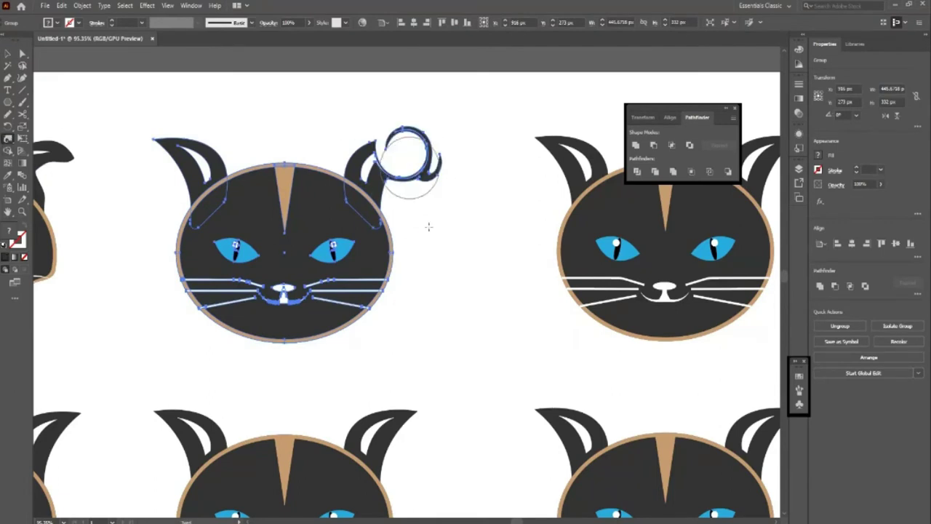
left_click_drag(174, 149, 181, 145)
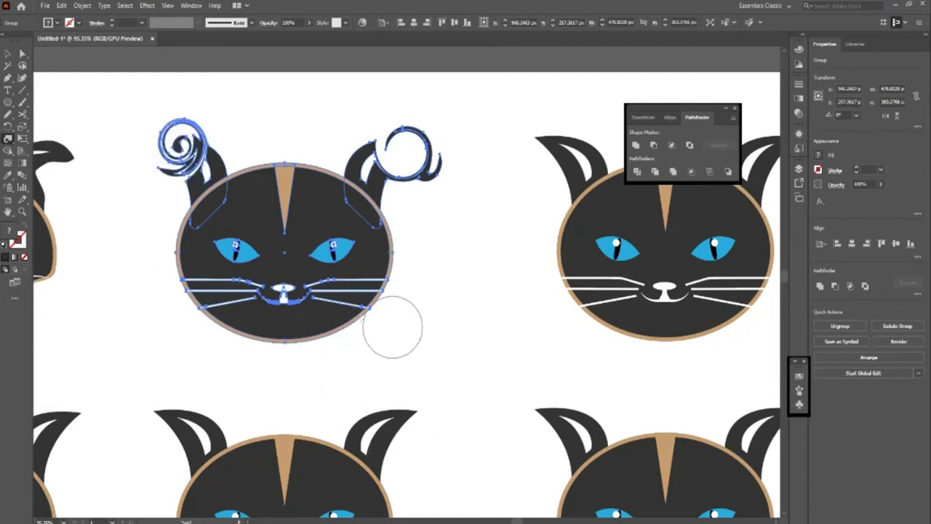
left_click(7, 53)
left_click(134, 264)
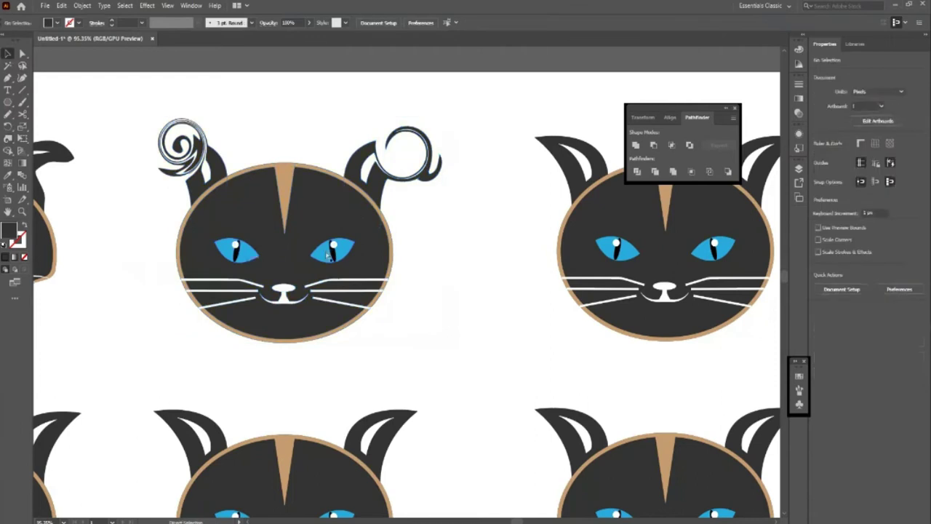
key("ctrl+z")
key("ctrl+z")
left_click(98, 197)
left_click_drag(293, 224, 270, 182)
key("ctrl+z")
key("ctrl+z")
left_click(150, 216)
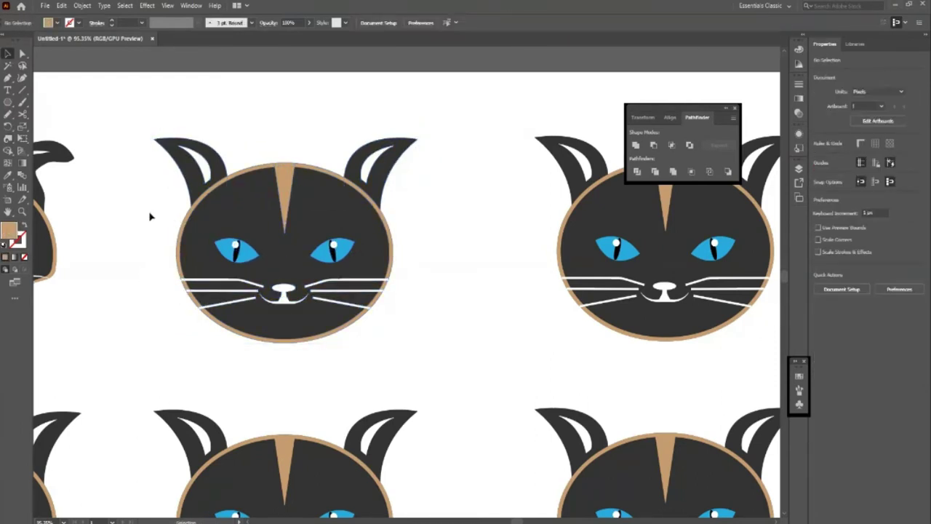
Twirl both ear tips of the top-middle cat into spirals
left_click(248, 242)
left_click(9, 138)
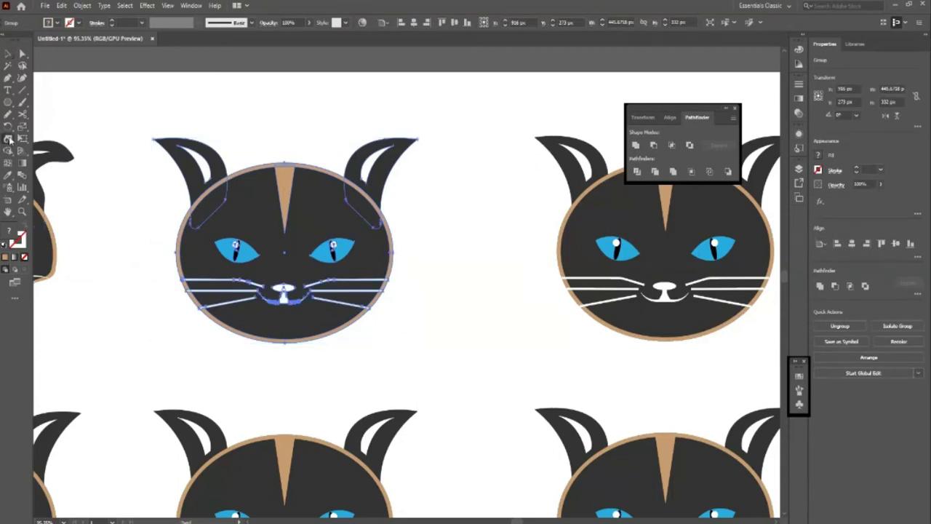
left_click_drag(432, 158, 420, 170)
key("ctrl+z")
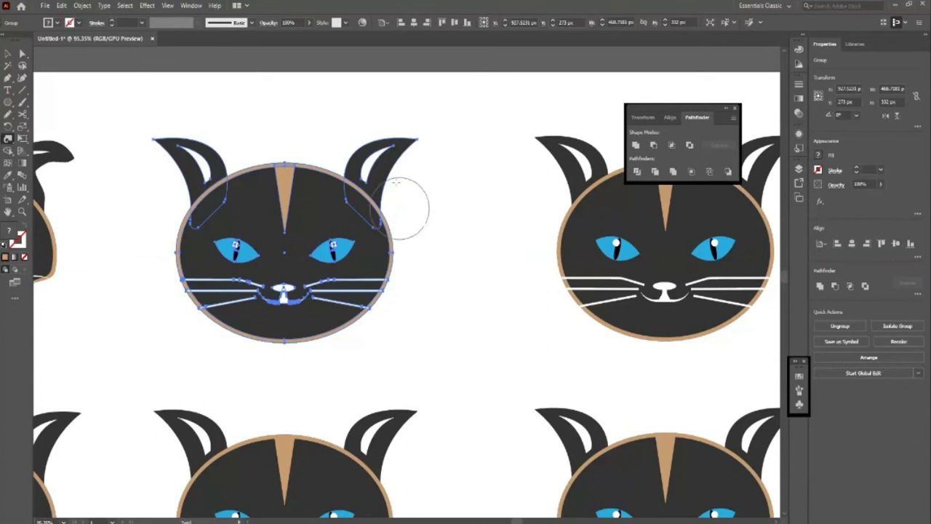
left_click_drag(403, 153, 404, 154)
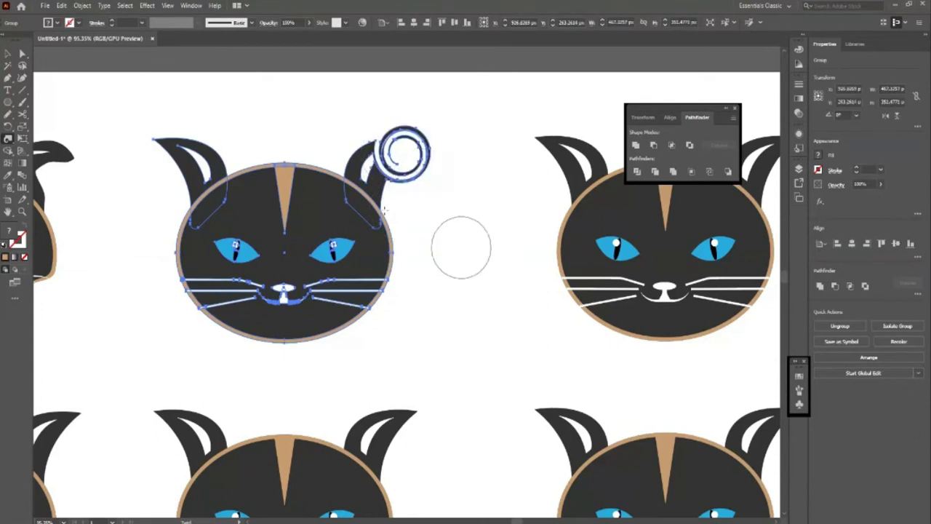
left_click_drag(167, 144, 170, 143)
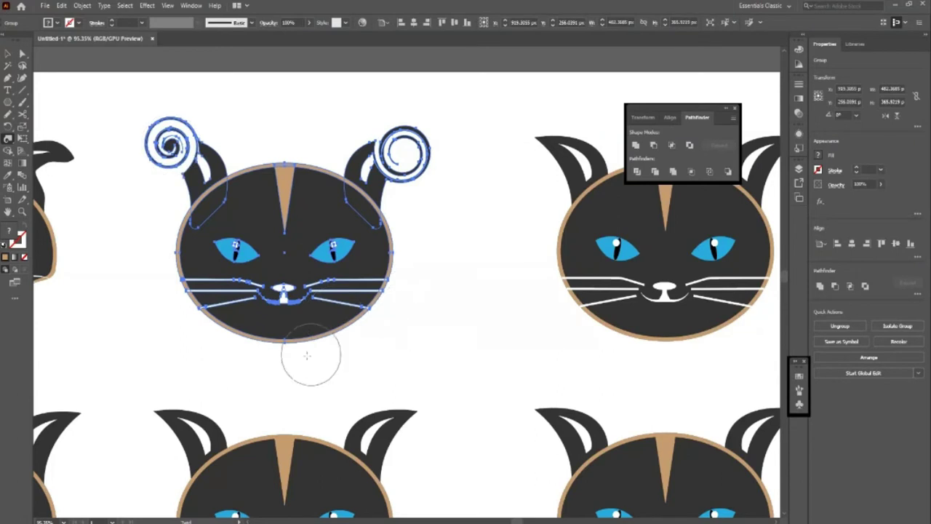
Twist a curled hook below the chin, then deselect and zoom out
left_click_drag(284, 358, 289, 348)
key("v")
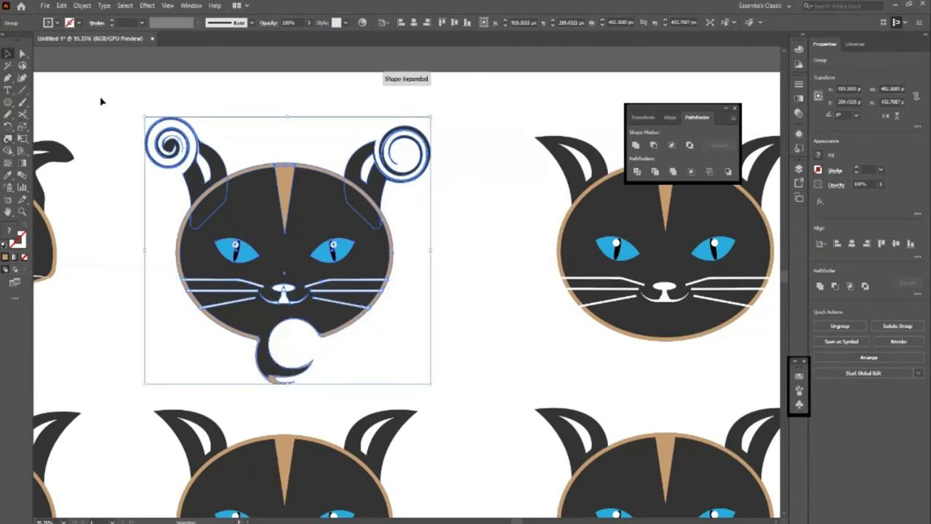
left_click(101, 101)
scroll(196, 215, "down", 4)
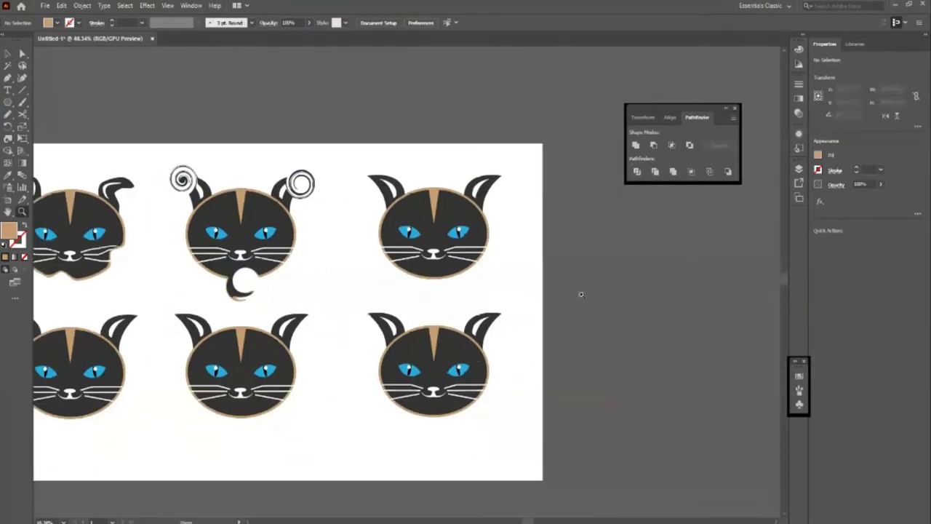
Warp the top-right cat's ears, hooking the right one and folding the left
scroll(551, 246, "up", 2)
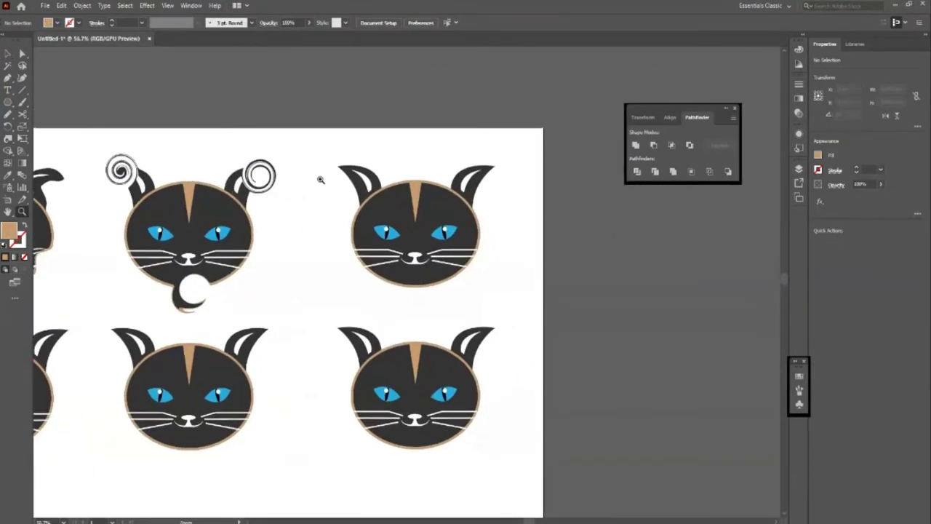
scroll(500, 212, "up", 2)
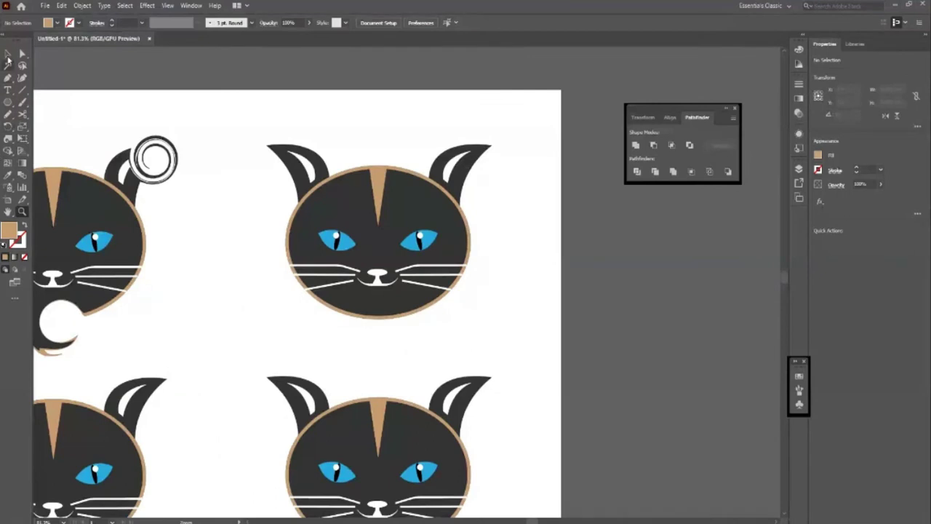
key("v")
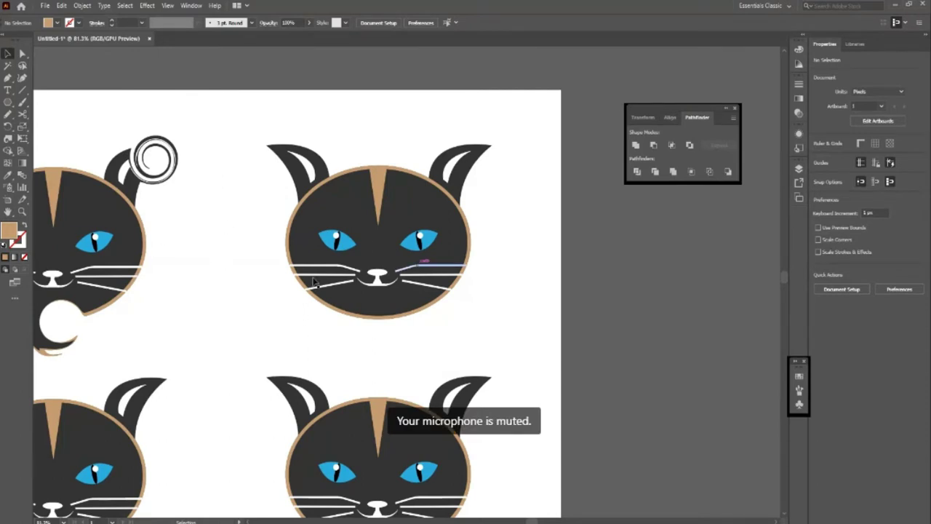
left_click(8, 138)
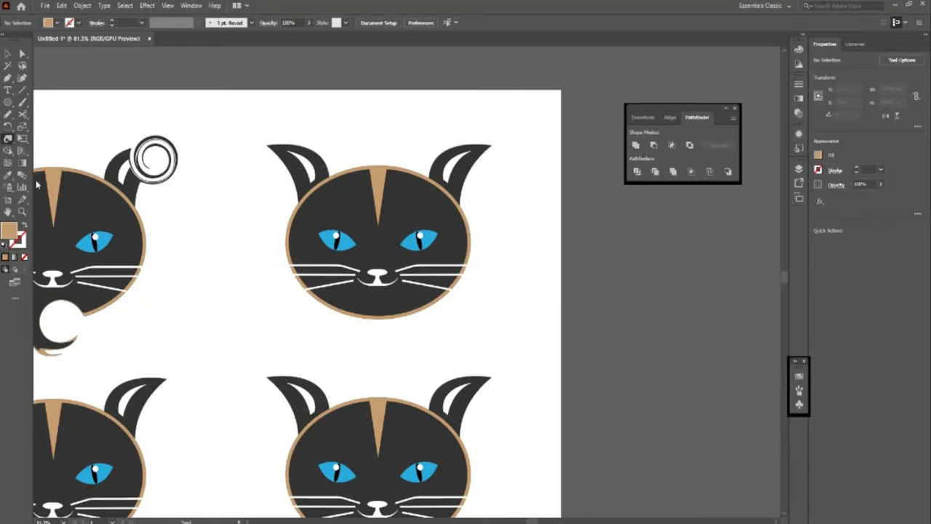
key("shift+r")
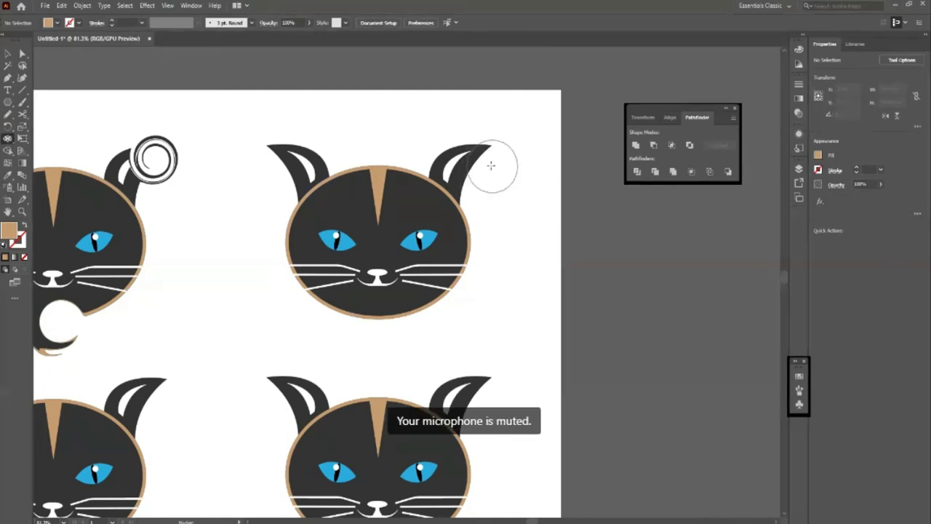
left_click_drag(540, 183, 488, 166)
left_click_drag(262, 158, 298, 172)
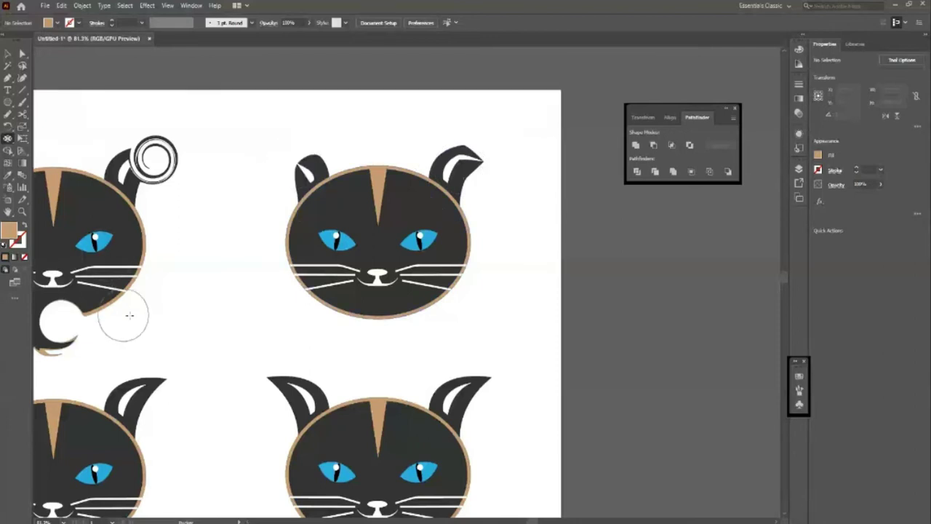
left_click_drag(312, 166, 285, 167)
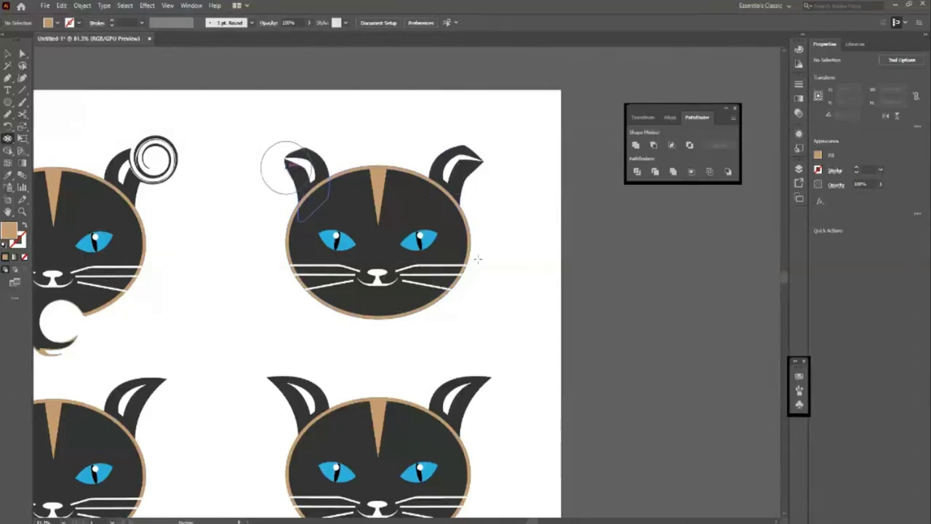
Dent the chin upward and push both cheeks inward
left_click_drag(387, 320, 380, 311)
left_click_drag(276, 262, 304, 259)
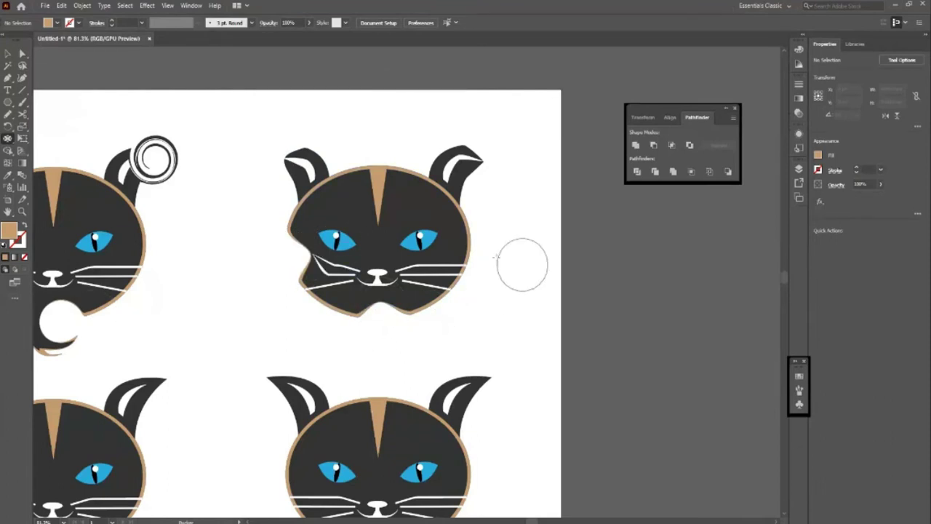
left_click_drag(478, 265, 457, 260)
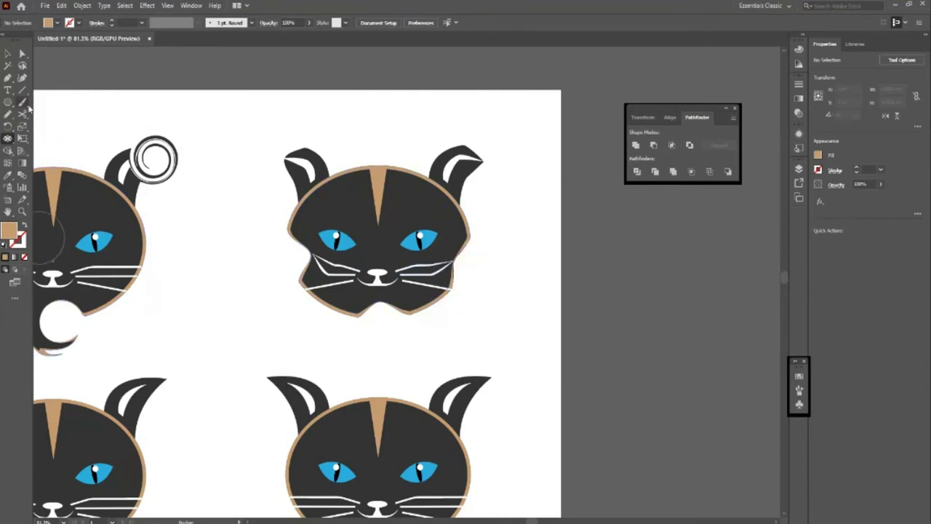
Zoom in on the bottom row of cats
left_click(8, 55)
key("z")
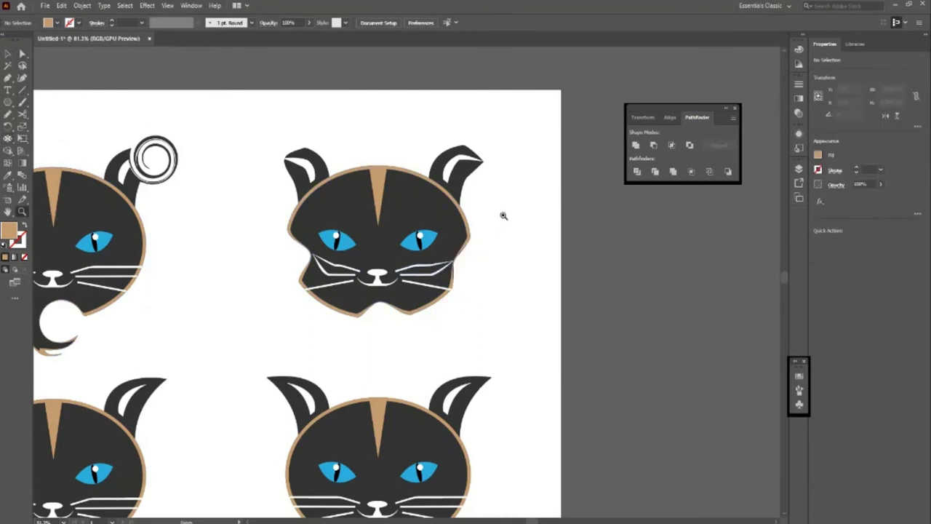
left_click_drag(456, 212, 220, 394)
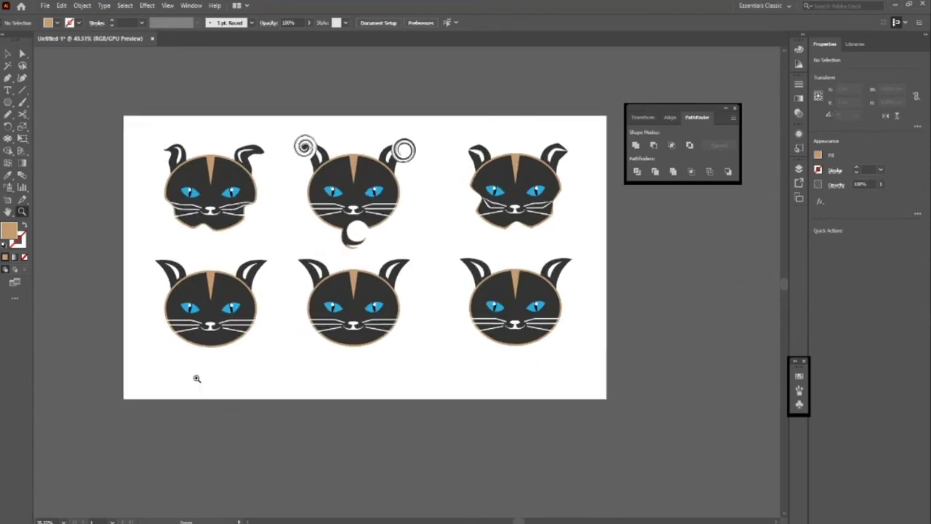
mouse_move(244, 335)
left_mouse_down()
mouse_move(116, 286)
mouse_move(36, 47)
left_mouse_up()
left_click(6, 53)
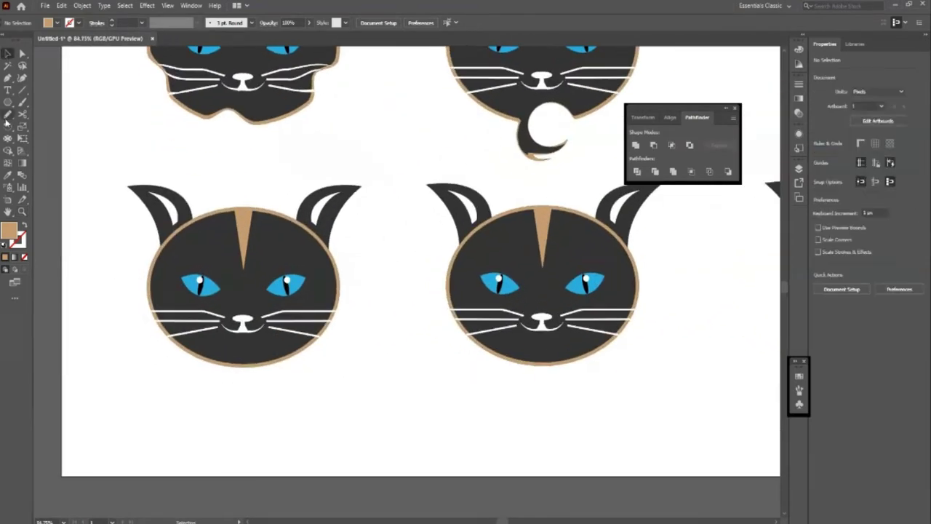
Stretch the bottom-left cat's ear tips thin with another Liquify tool
left_click(8, 142)
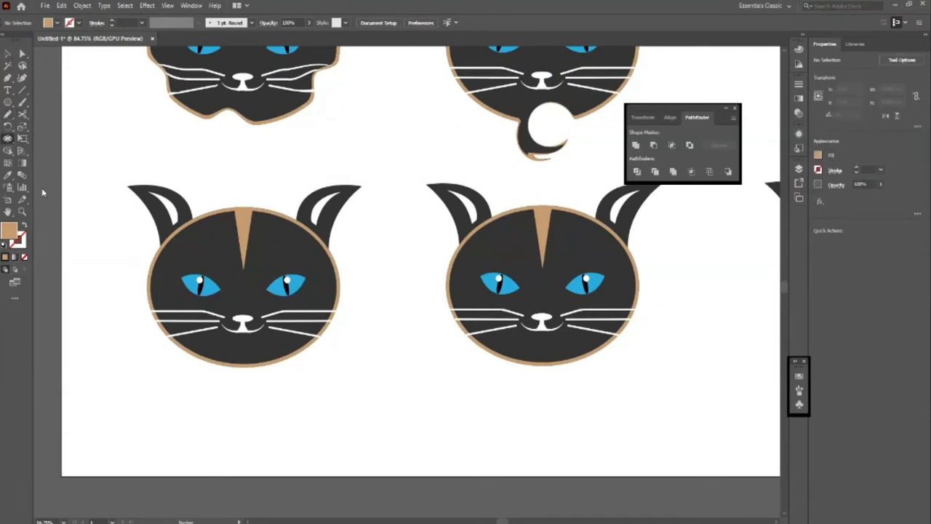
mouse_move(358, 194)
left_mouse_down()
mouse_move(320, 204)
mouse_move(328, 218)
left_mouse_up()
key("ctrl+z")
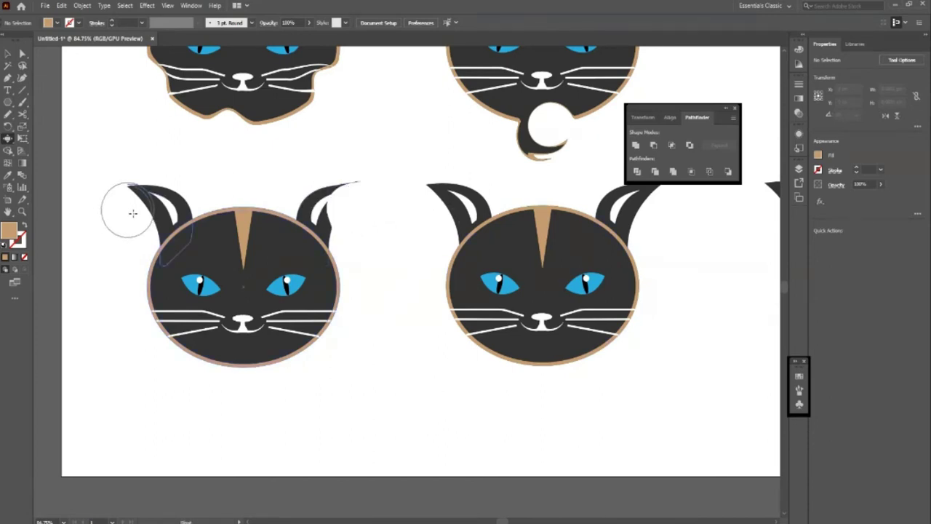
left_click_drag(127, 210, 171, 218)
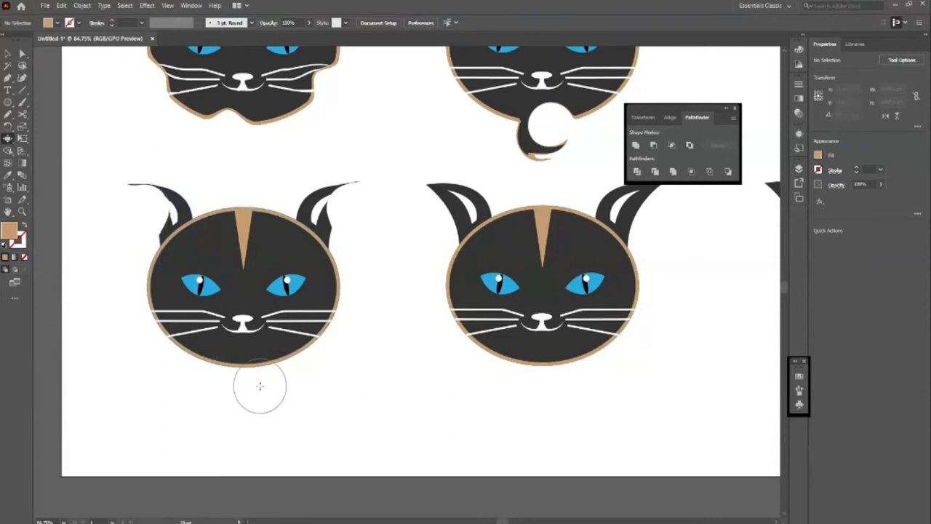
Cut round bites into both cheeks and the chin
left_click_drag(325, 322, 329, 320)
left_click_drag(154, 314, 198, 319)
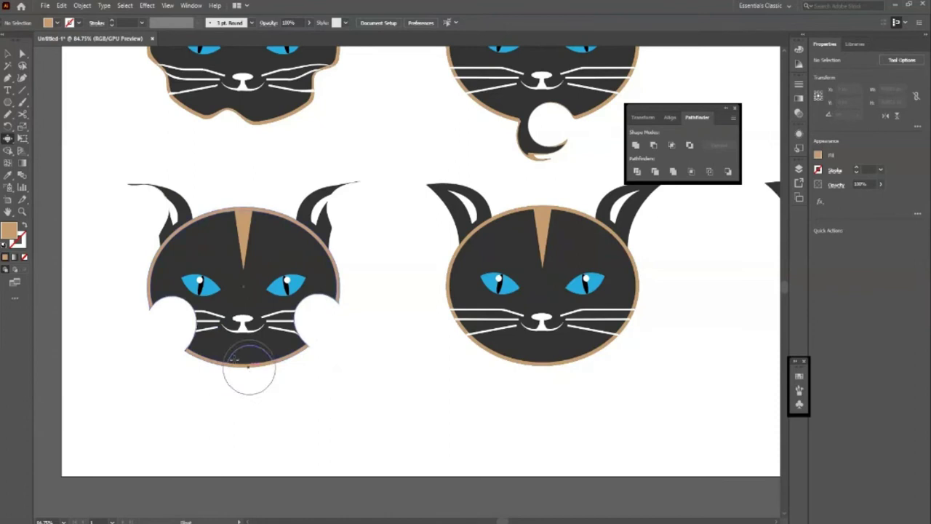
left_click_drag(249, 384, 245, 369)
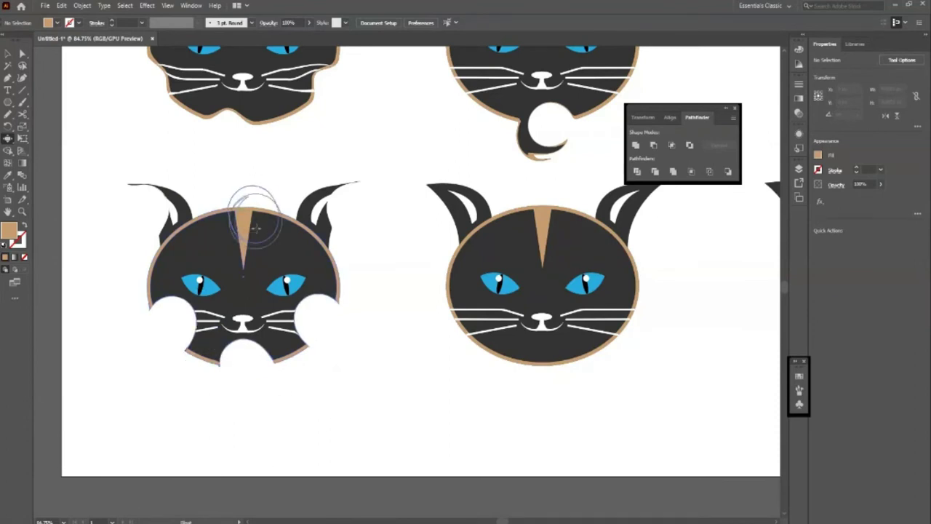
Try distorting the tan forehead stripe, then undo that edit
left_click_drag(249, 200, 255, 218)
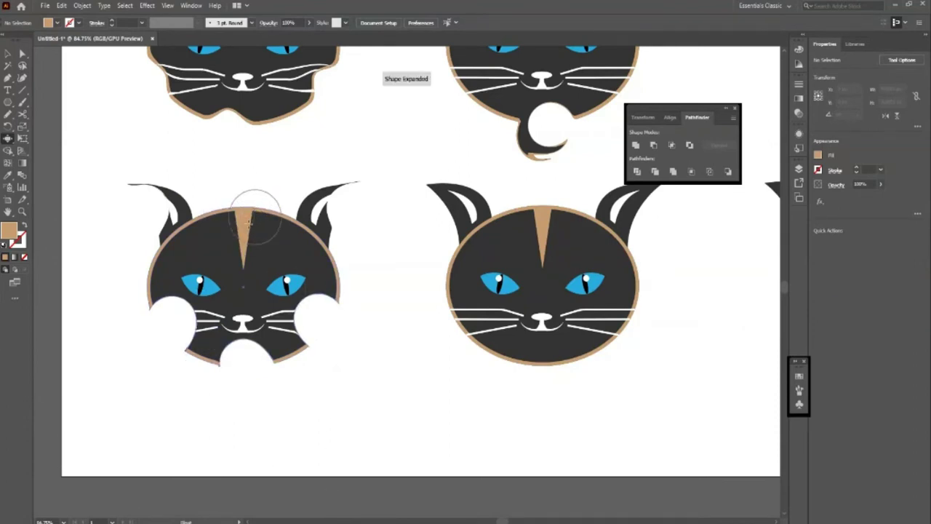
left_click_drag(239, 206, 242, 244)
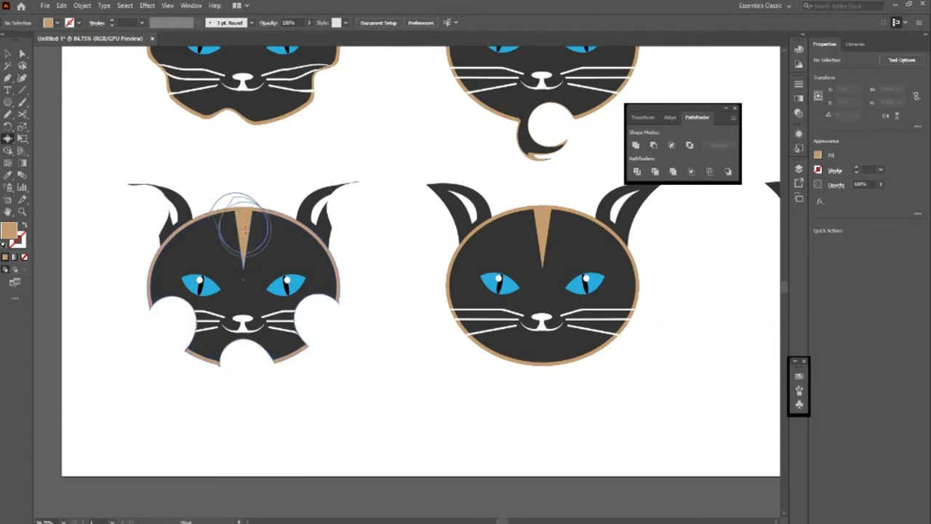
key("ctrl+z")
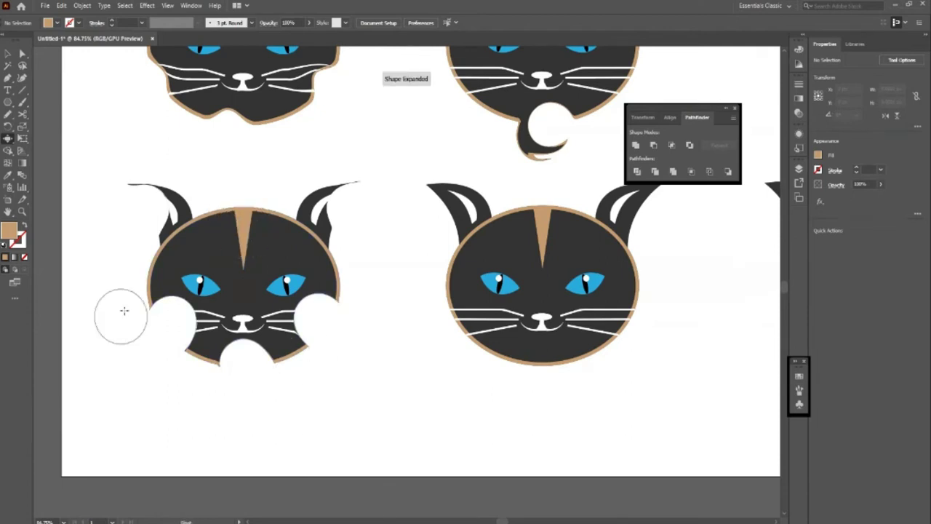
left_click(8, 54)
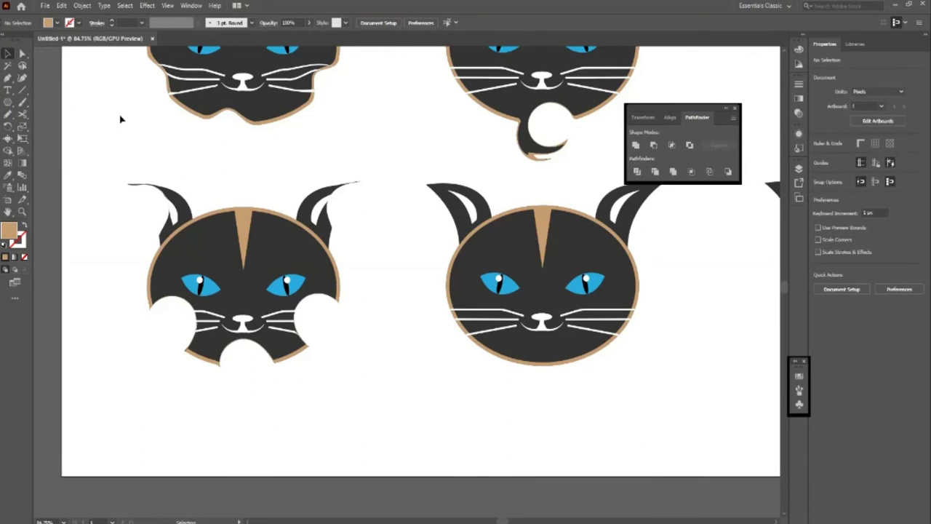
Crinkle both ears of the bottom-middle cat into spiky tufts
key("z")
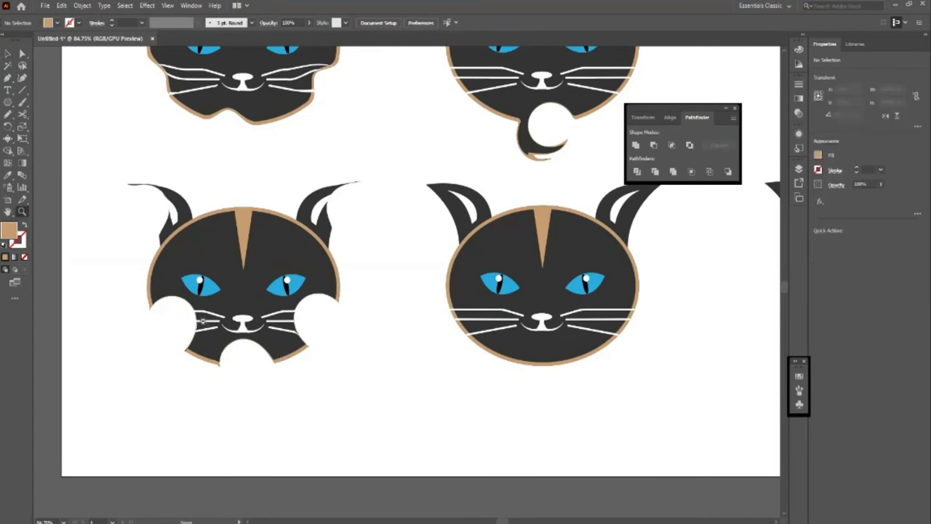
left_click_drag(202, 320, 45, 83)
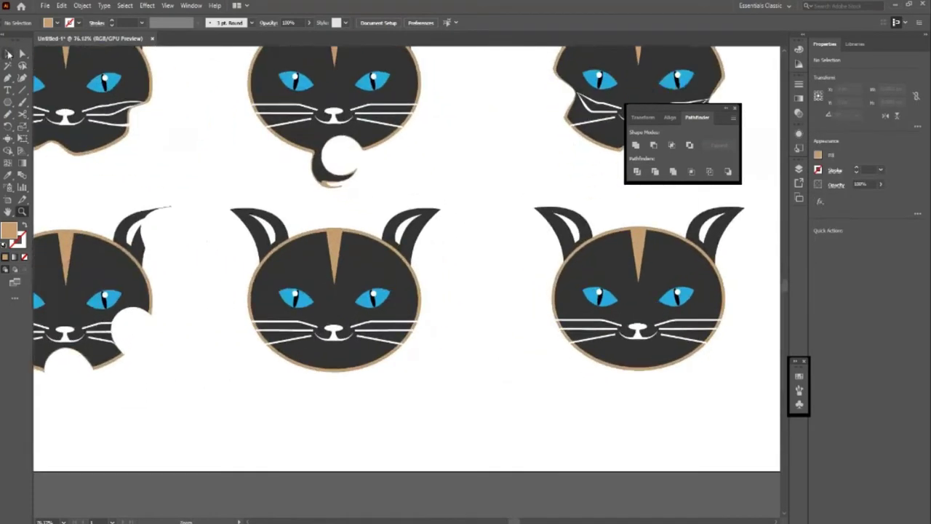
left_click(8, 54)
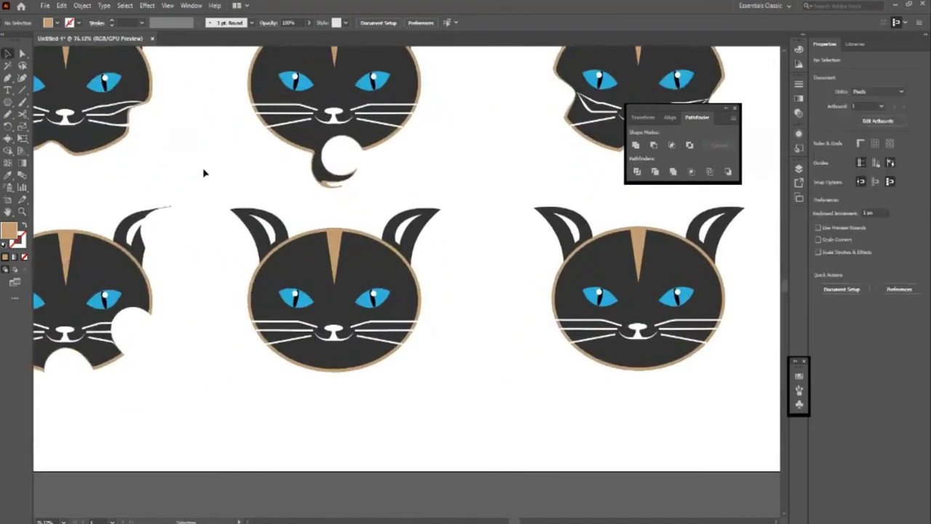
left_click(9, 139)
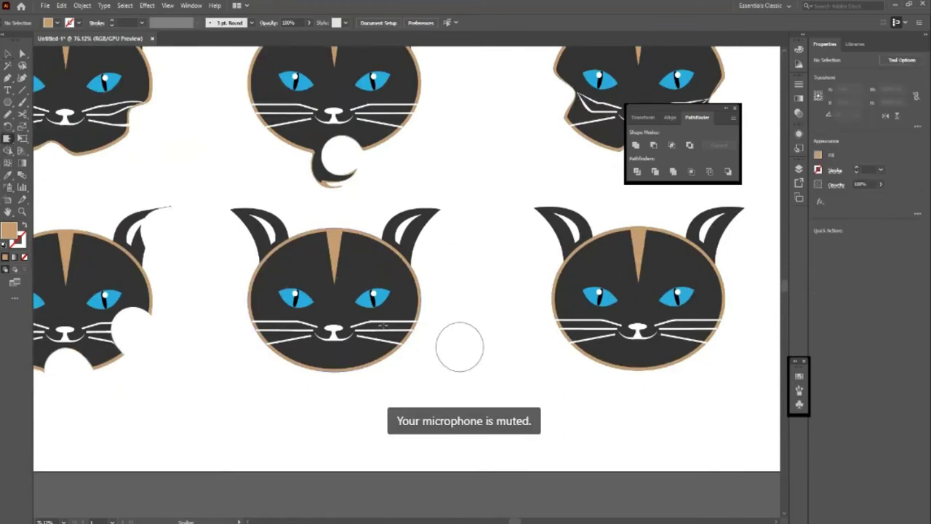
scroll(502, 276, "up", 1)
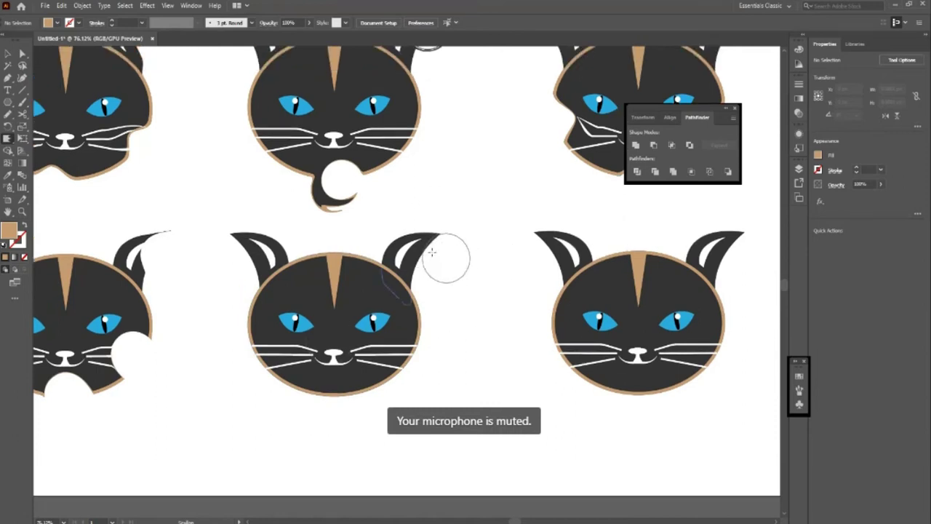
left_click_drag(461, 286, 418, 265)
left_click_drag(218, 241, 232, 250)
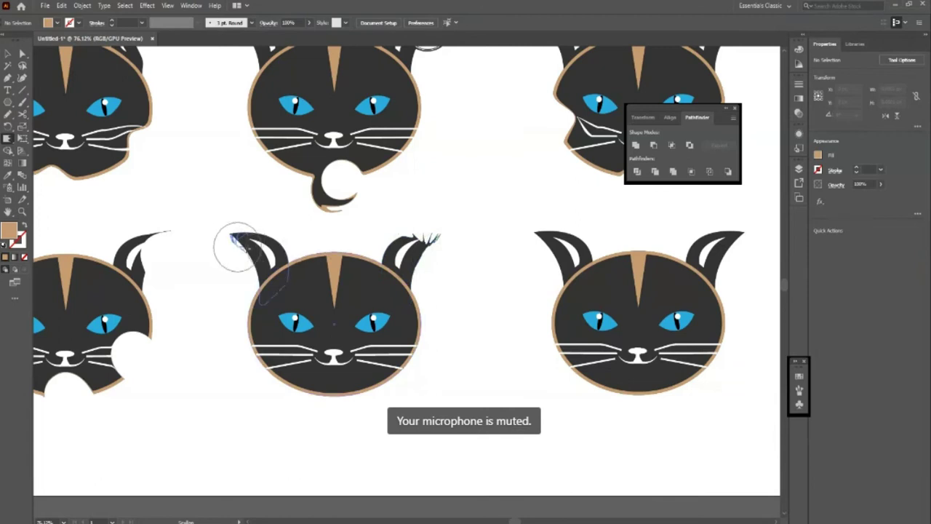
Crinkle the chin, whiskers and left and right face edges
left_click_drag(369, 383, 389, 367)
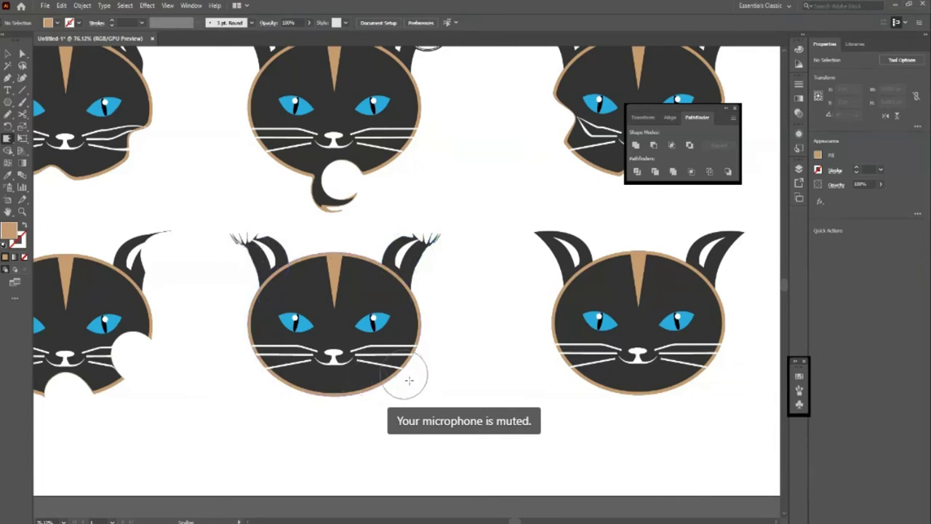
left_click_drag(325, 370, 243, 334)
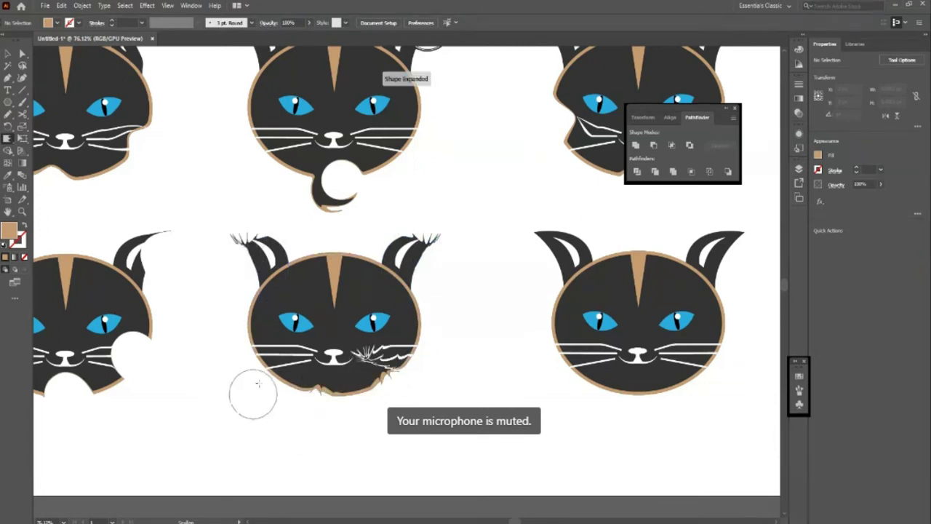
left_click_drag(423, 324, 416, 342)
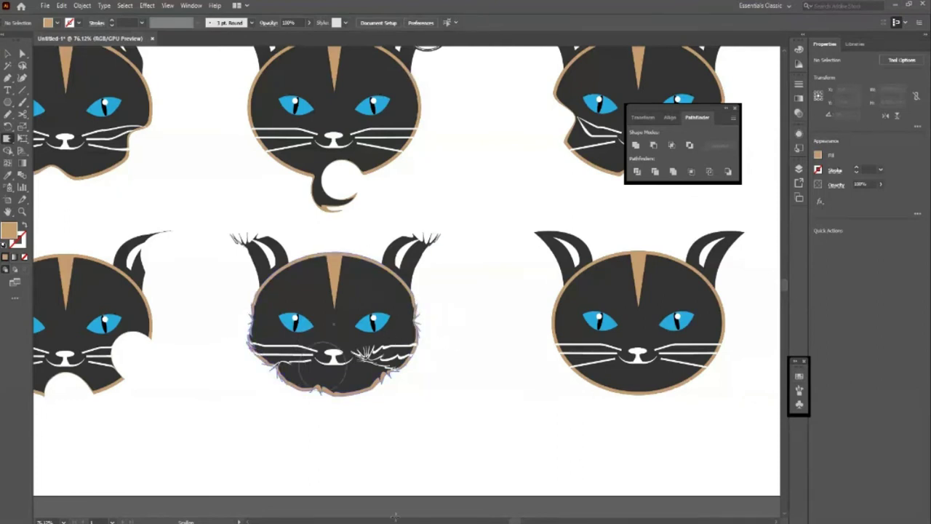
key("z")
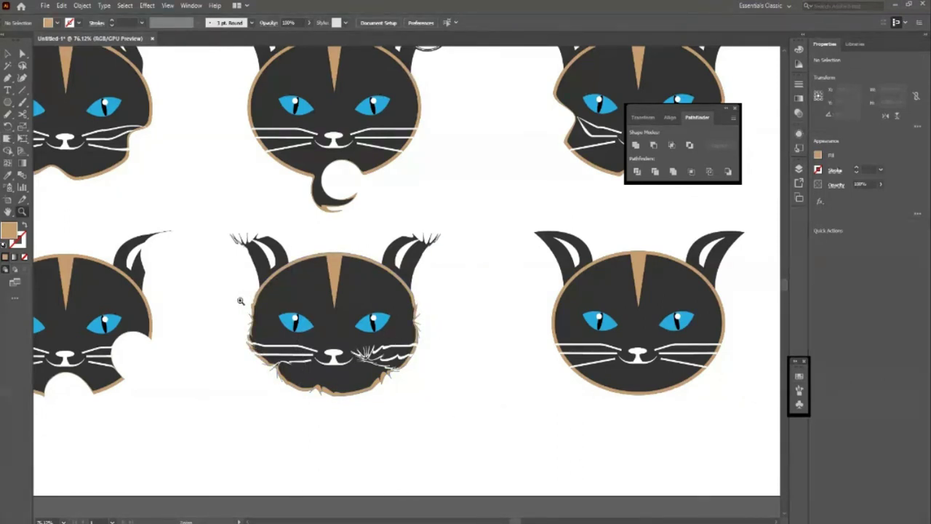
left_click(8, 140)
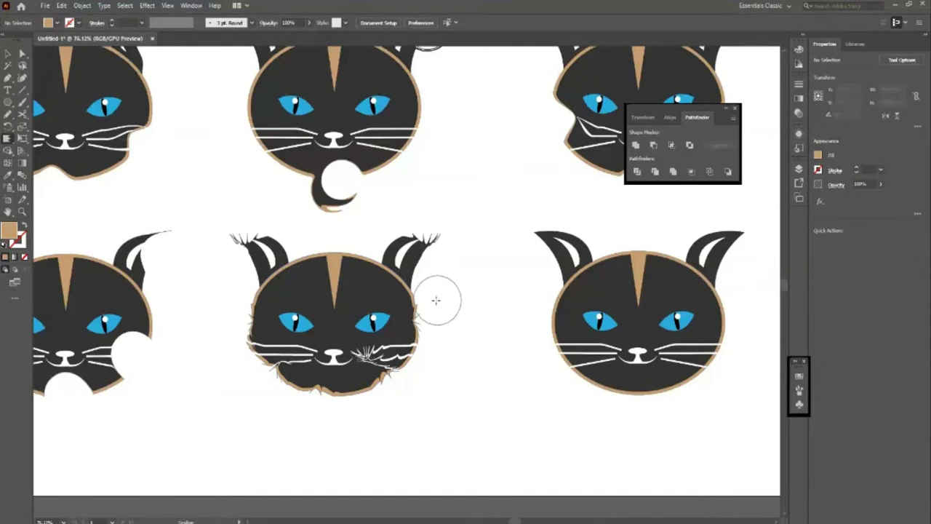
left_click_drag(245, 281, 251, 312)
Crinkle the tan forehead stripe and upper head outline, then zoom out
key("z")
left_click_drag(437, 406, 494, 415)
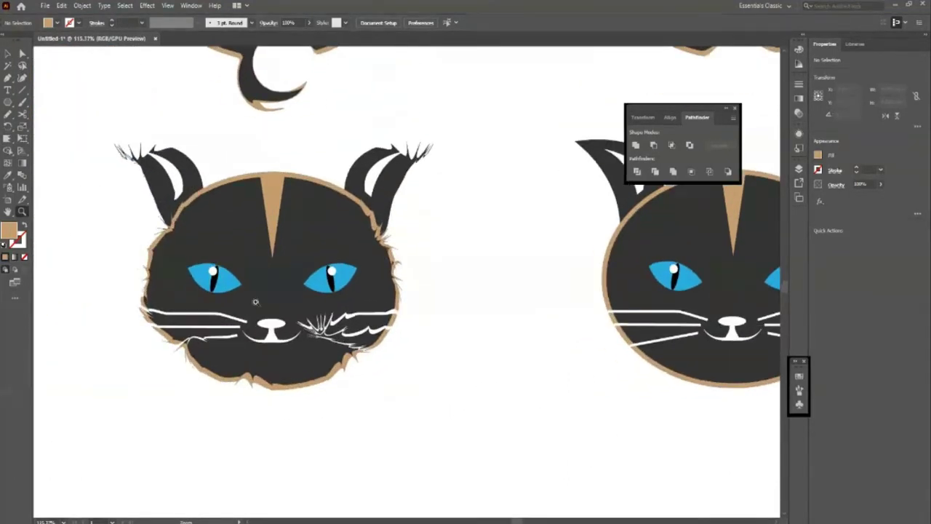
left_click(7, 138)
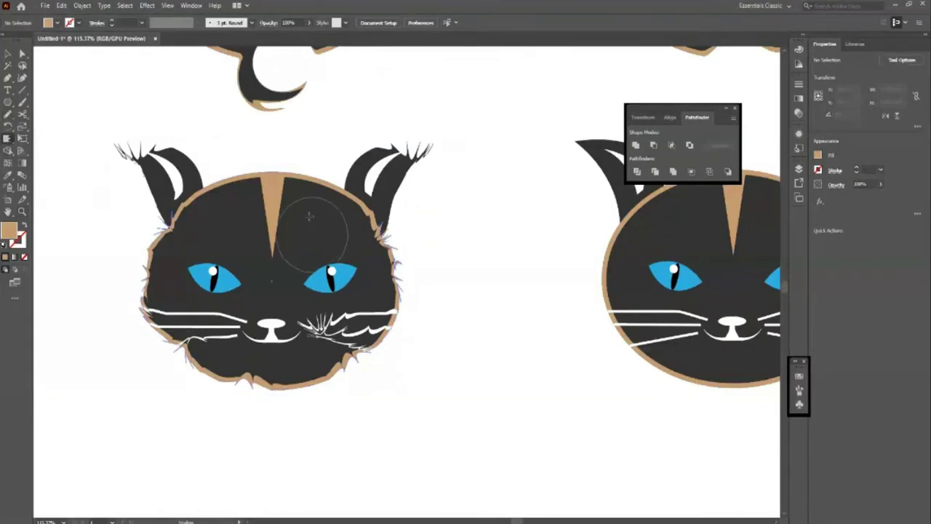
mouse_move(301, 208)
left_mouse_down()
mouse_move(266, 218)
mouse_move(308, 197)
mouse_move(235, 214)
mouse_move(247, 218)
mouse_move(189, 204)
left_mouse_up()
left_click_drag(360, 219, 302, 248)
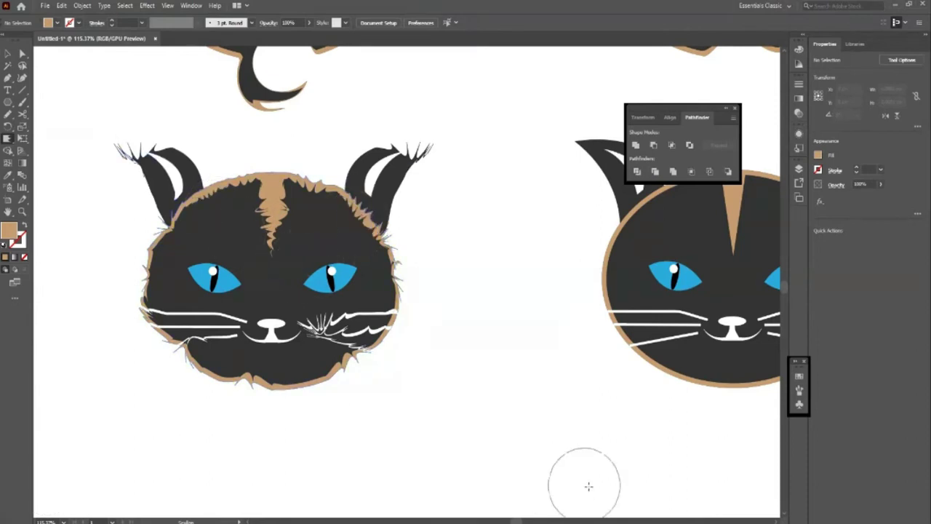
left_click(7, 53)
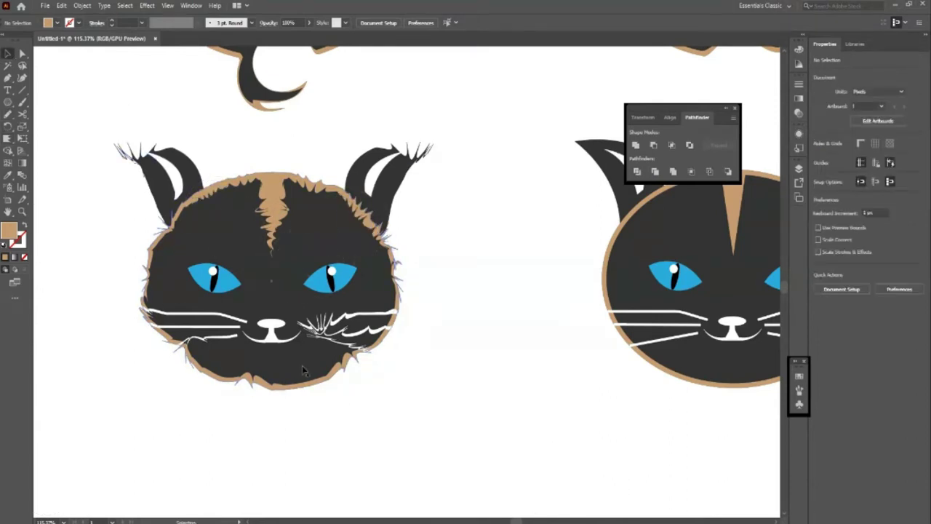
key("z")
left_click(155, 294, "alt")
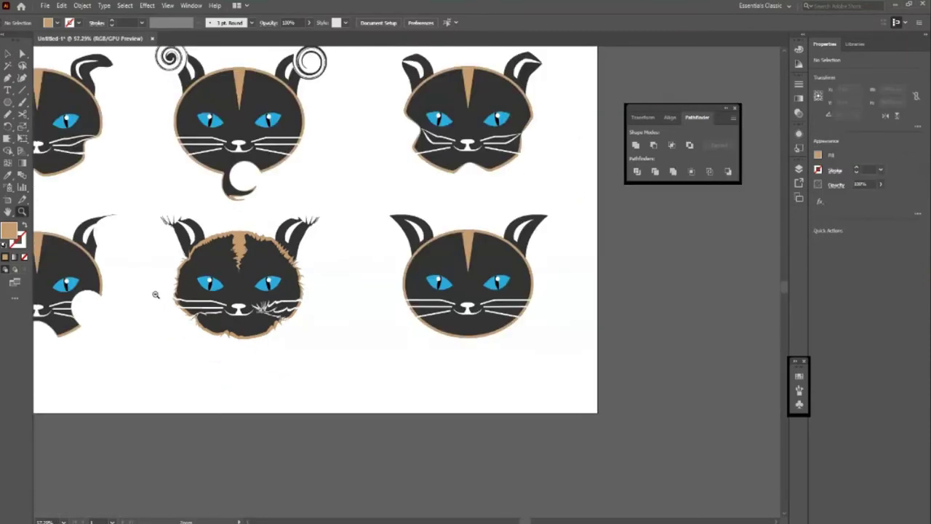
Zoom across the bottom row in on the bottom-right cat
left_click(155, 294, "alt")
left_click(395, 301)
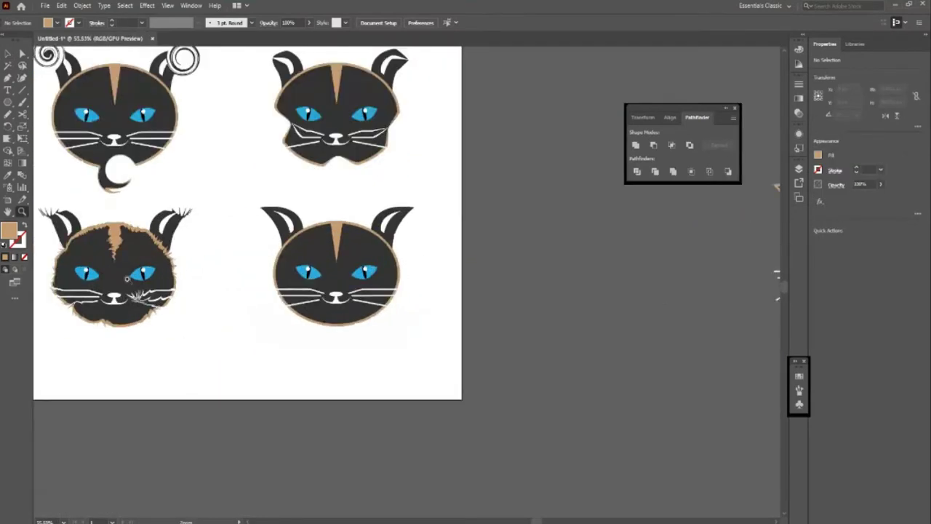
left_click(140, 289)
left_click(452, 307)
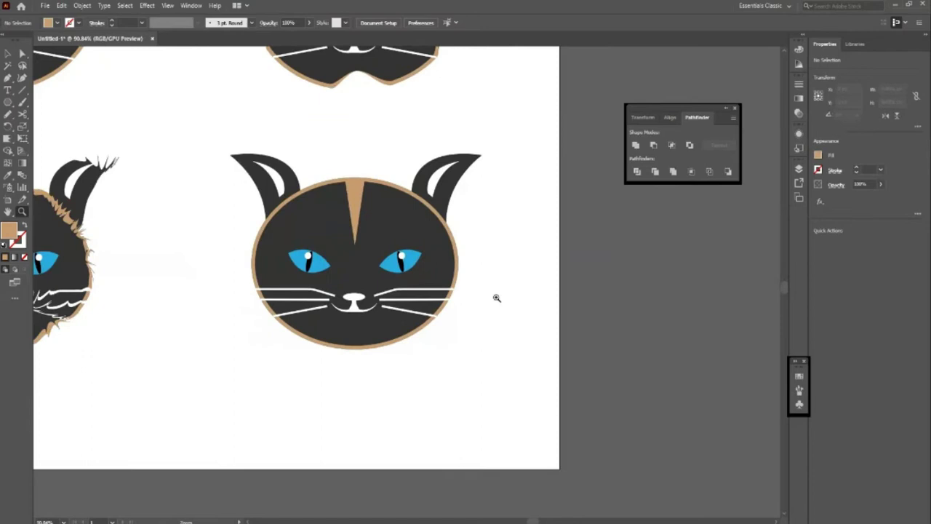
left_click(498, 304)
left_click(8, 54)
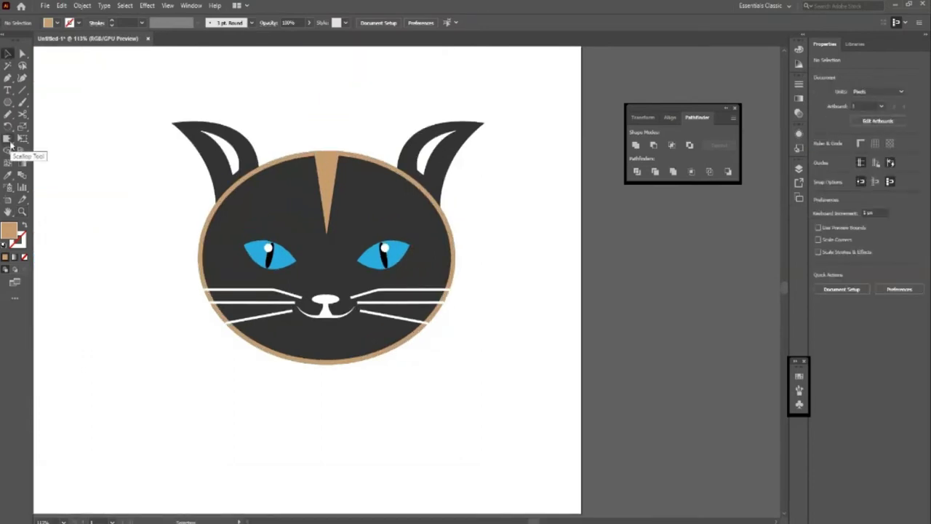
Frame the crinkled cat up close and pick the Scallop tool
key("z")
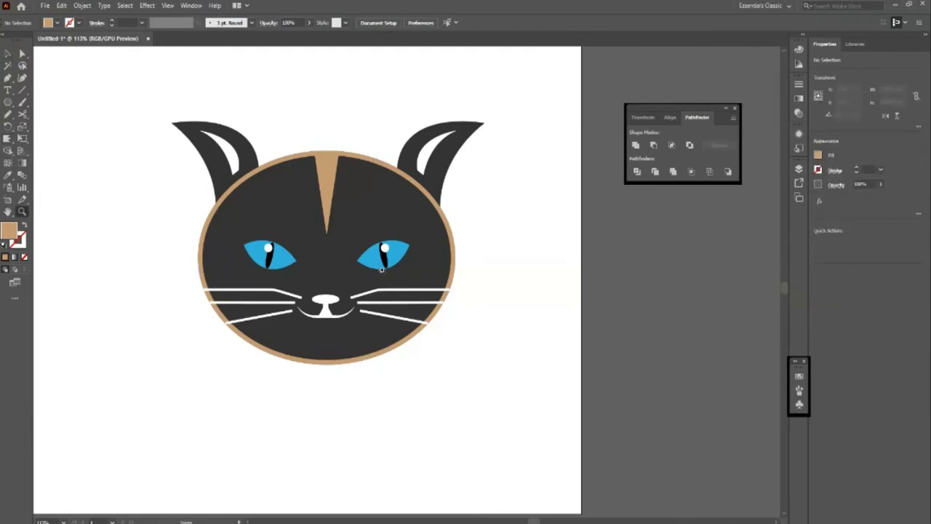
left_click_drag(342, 306, 269, 306)
left_click_drag(131, 270, 318, 375)
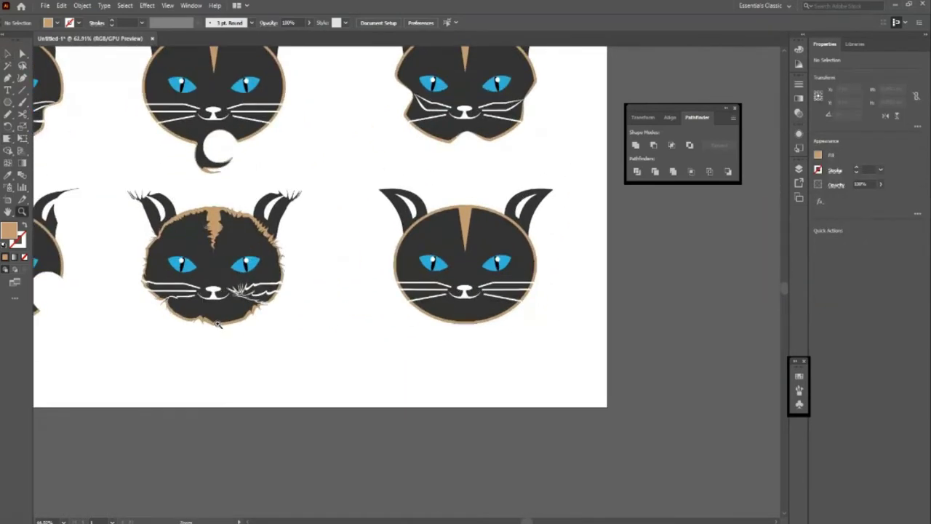
left_click_drag(438, 159, 156, 168)
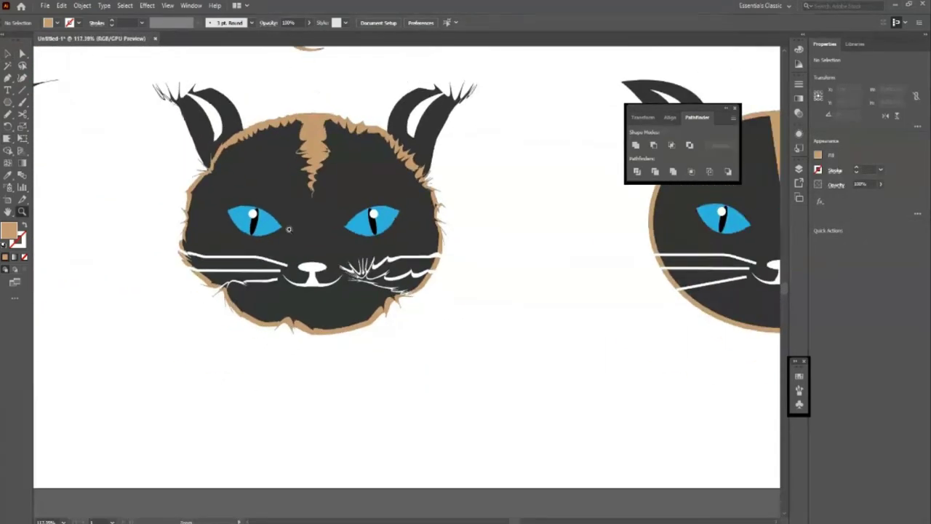
key("v")
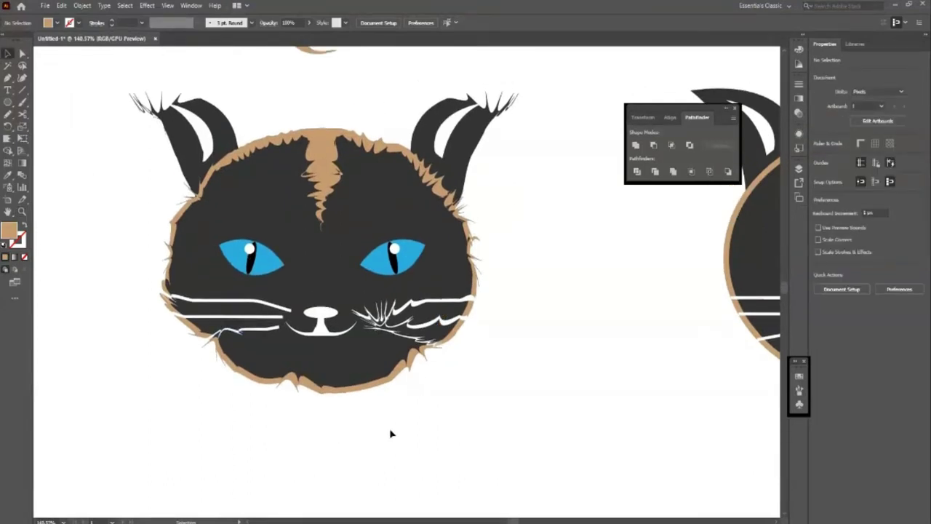
scroll(369, 400, "down", 1)
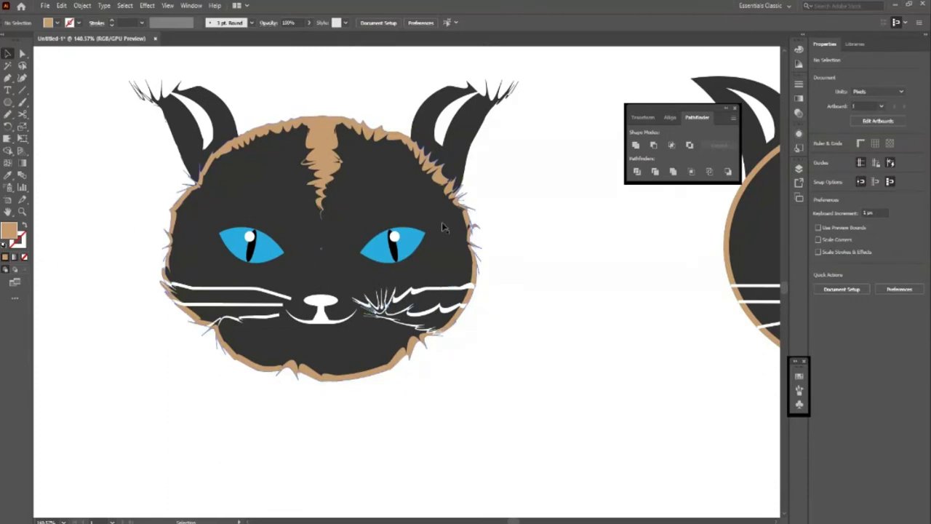
left_click(8, 141)
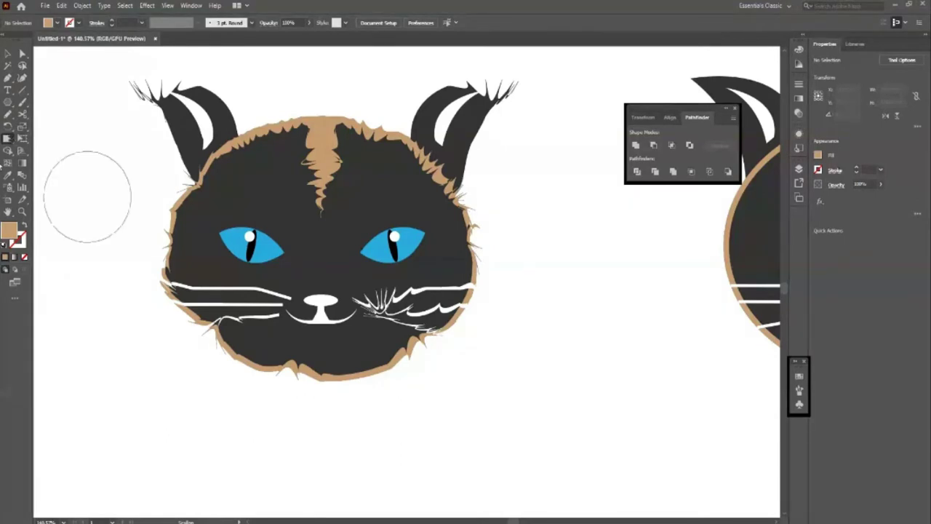
Set Complexity to 3 in Scallop Tool Options, keeping the 100 px brush, and confirm
double_click(8, 140)
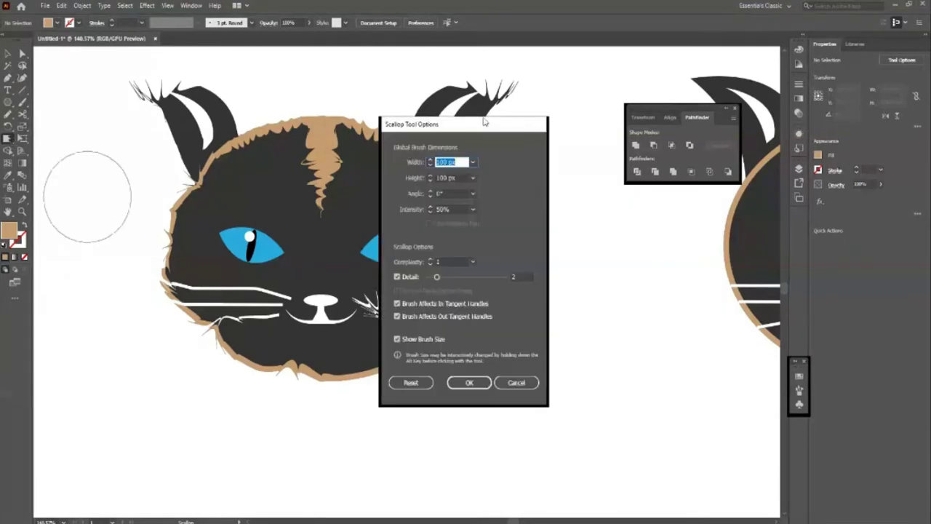
left_click_drag(484, 122, 600, 105)
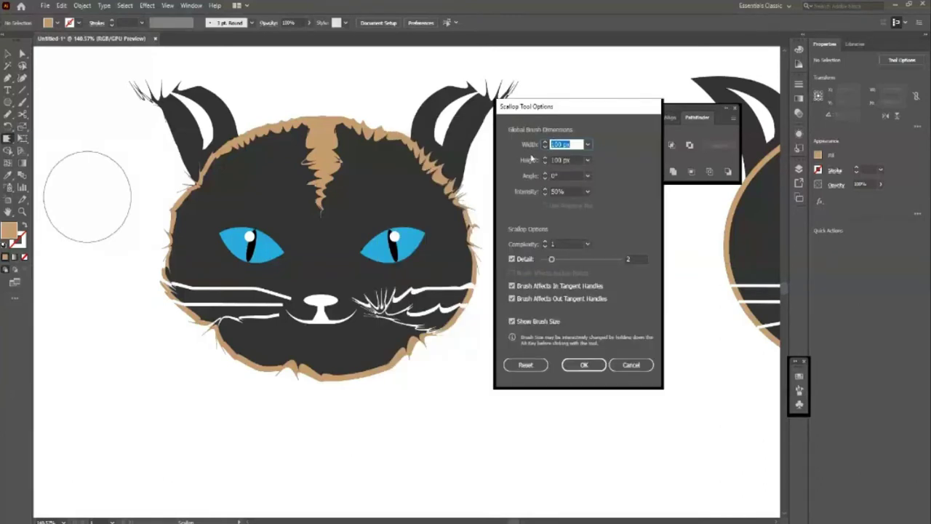
left_click_drag(556, 108, 606, 94)
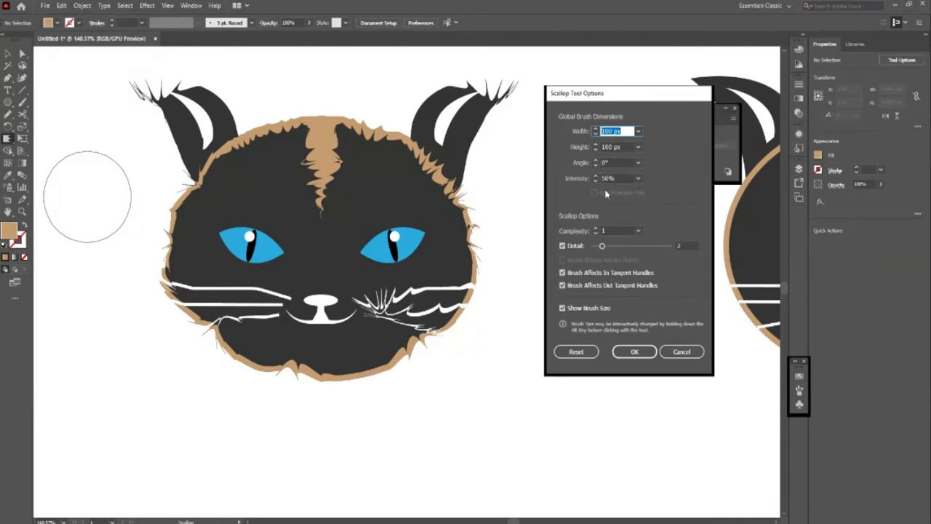
left_click(595, 232)
type("3")
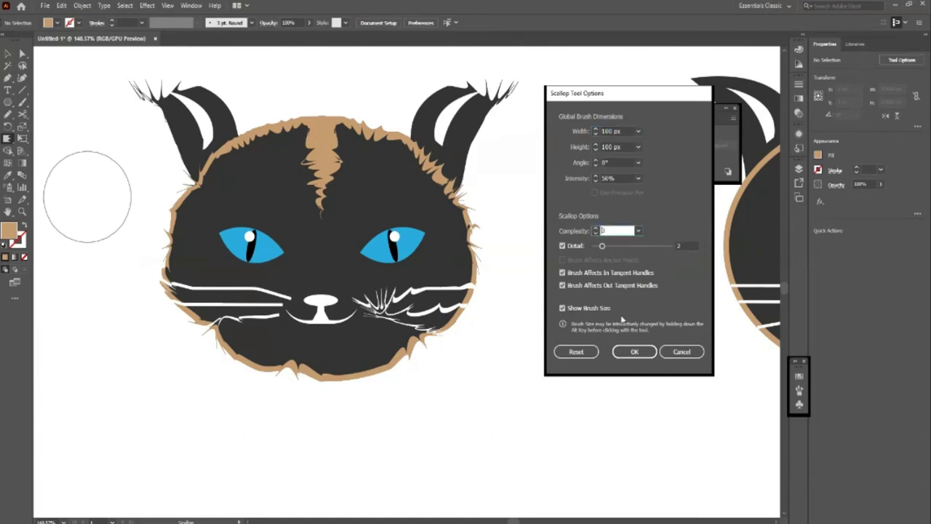
left_click(627, 352)
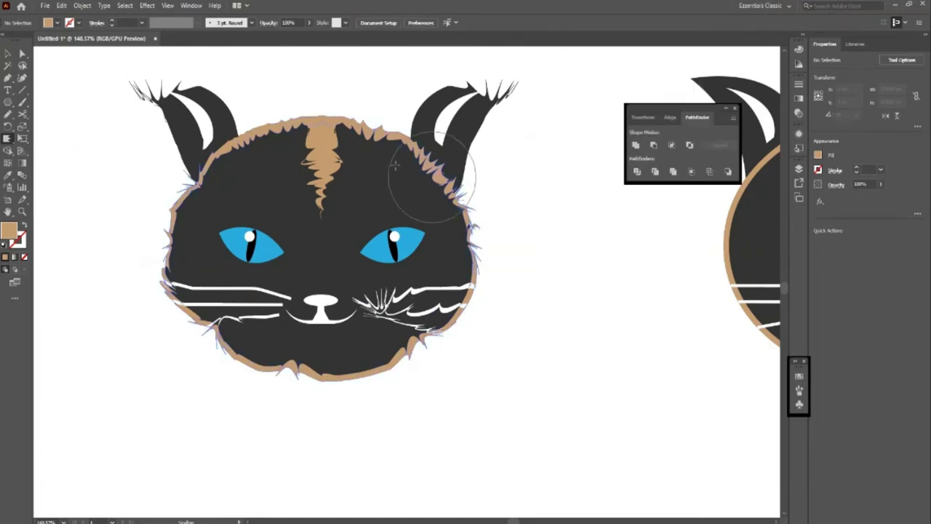
Scallop the bottom-middle cat's right cheek whiskers and chin edge
left_click(465, 302)
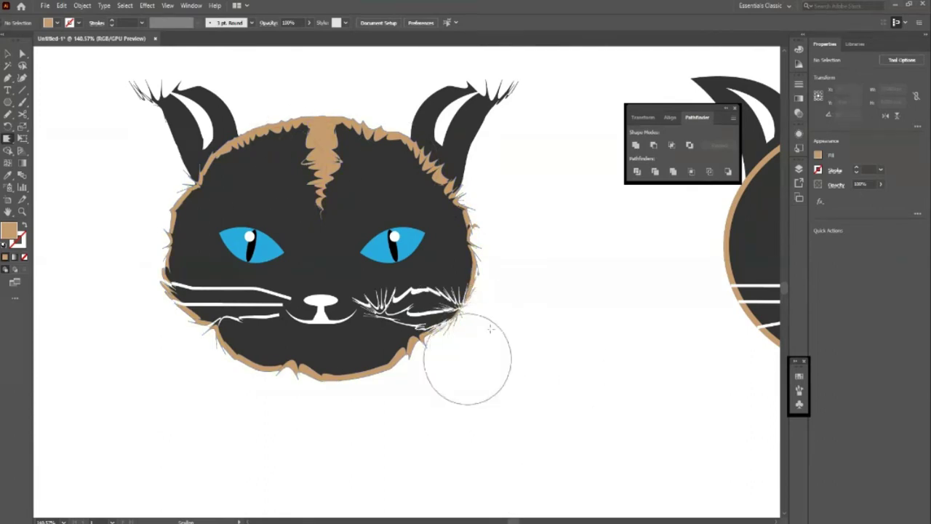
left_click(340, 358)
key("z")
left_click(331, 420)
left_click(383, 384)
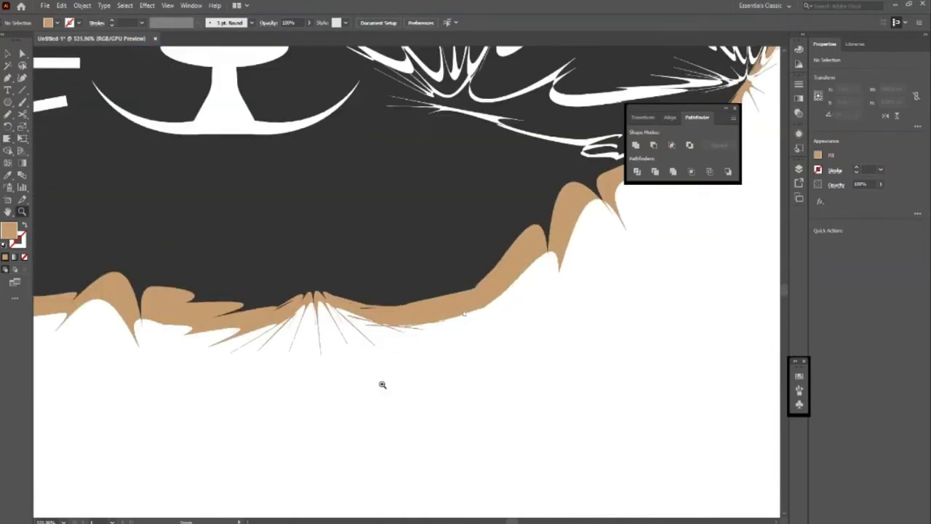
left_click(7, 140)
left_click(473, 329)
left_click_drag(180, 386, 241, 240)
key("z")
key("ctrl+0")
mouse_move(302, 193)
left_mouse_down()
mouse_move(276, 301)
mouse_move(315, 302)
left_mouse_up()
Spread spiky crystallized fur along the cat's left cheek
left_click(9, 145)
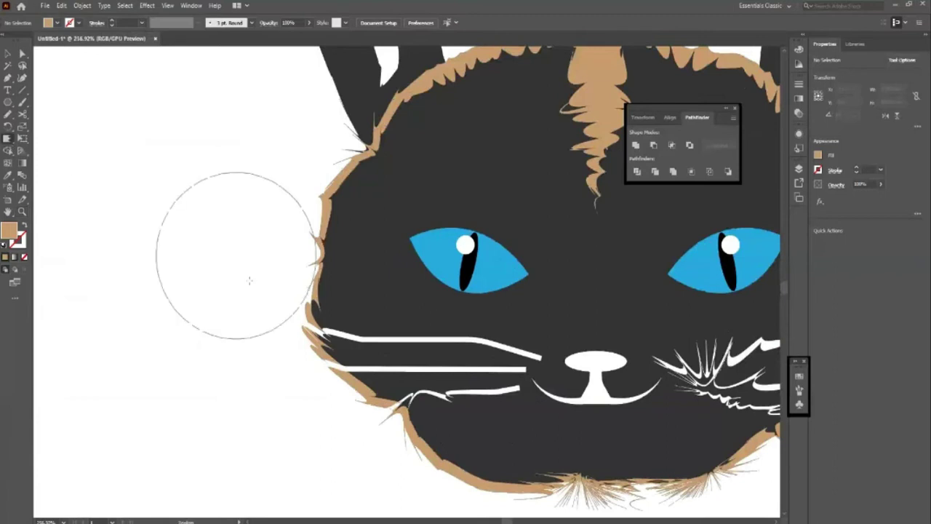
mouse_move(267, 327)
left_mouse_down()
mouse_move(342, 320)
mouse_move(345, 149)
left_mouse_up()
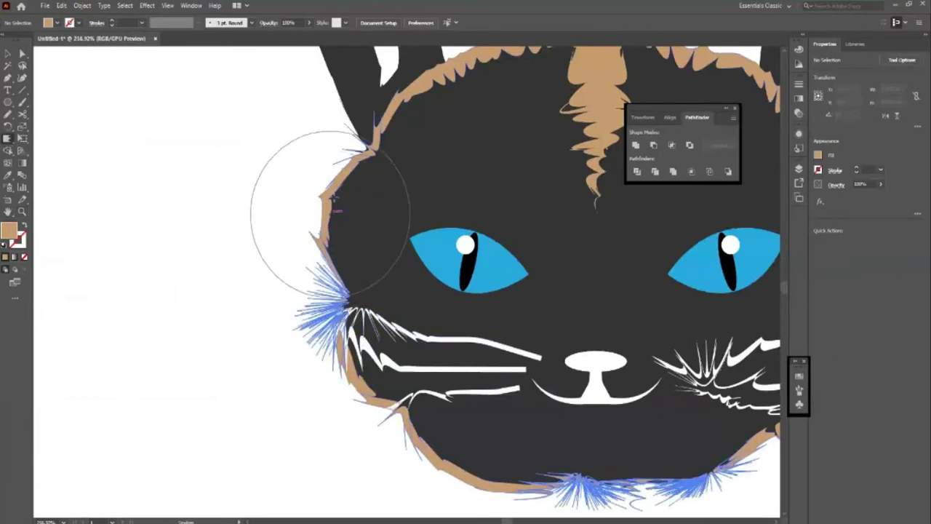
left_click(7, 53)
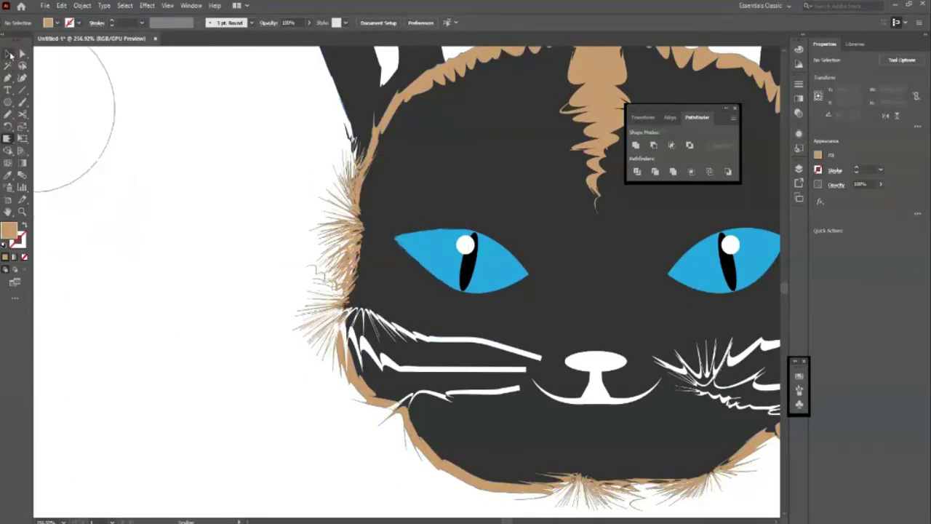
scroll(156, 231, "down", 5)
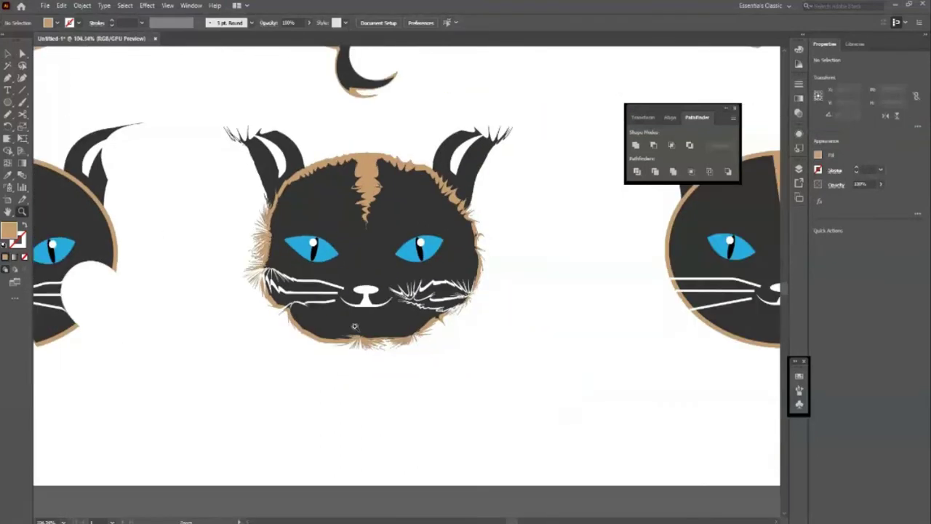
scroll(517, 275, "up", 2)
Set the Scallop brush to 100 × 30 px
double_click(7, 139)
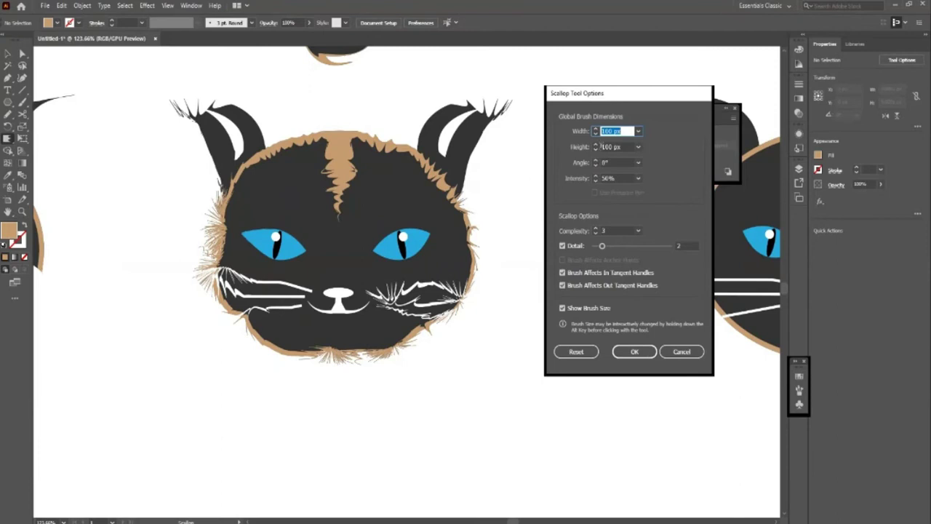
left_click(596, 149)
left_click(639, 148)
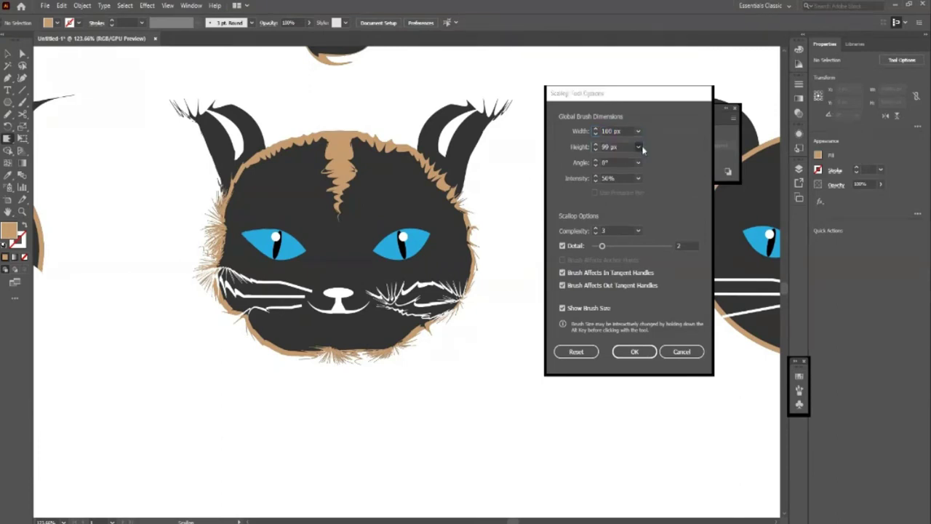
left_click(641, 200)
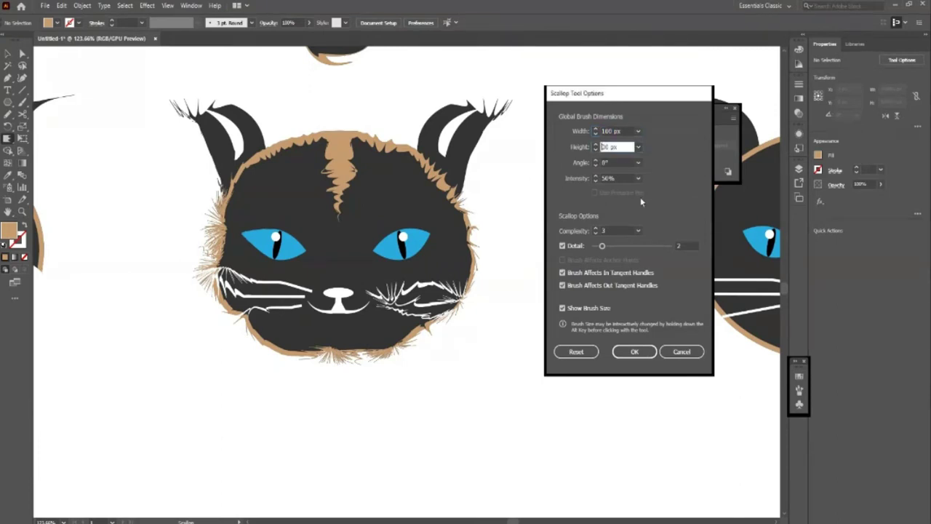
left_click(640, 147)
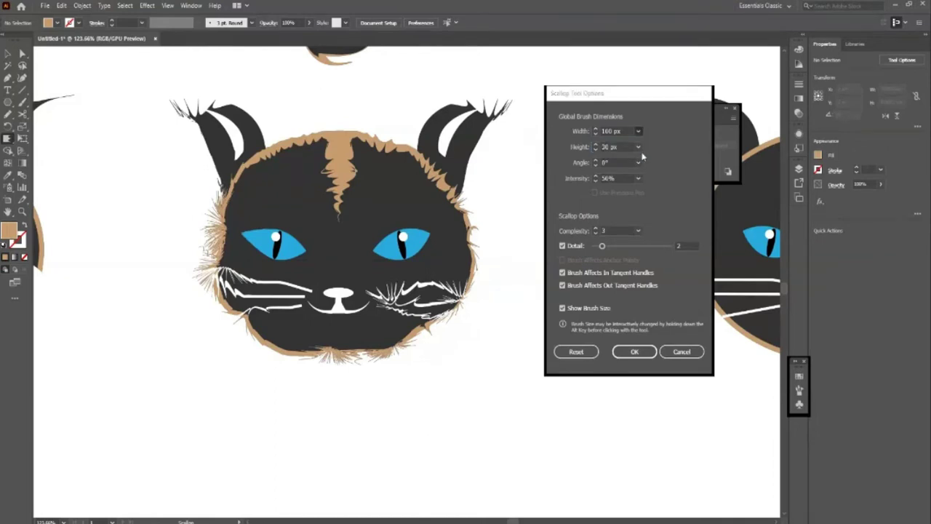
type("30")
left_click(634, 352)
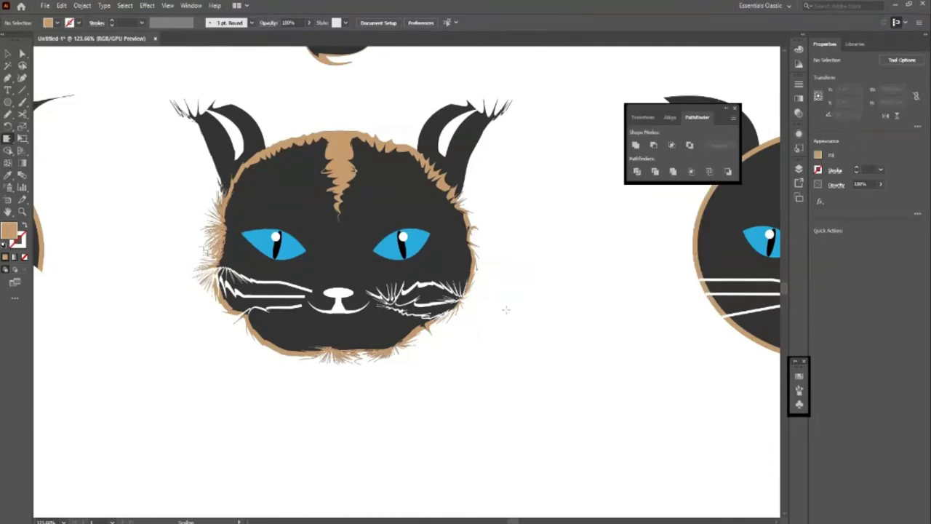
Scallop the fur around the head and add dark spikes along the forehead
left_click(477, 287)
left_click(480, 268)
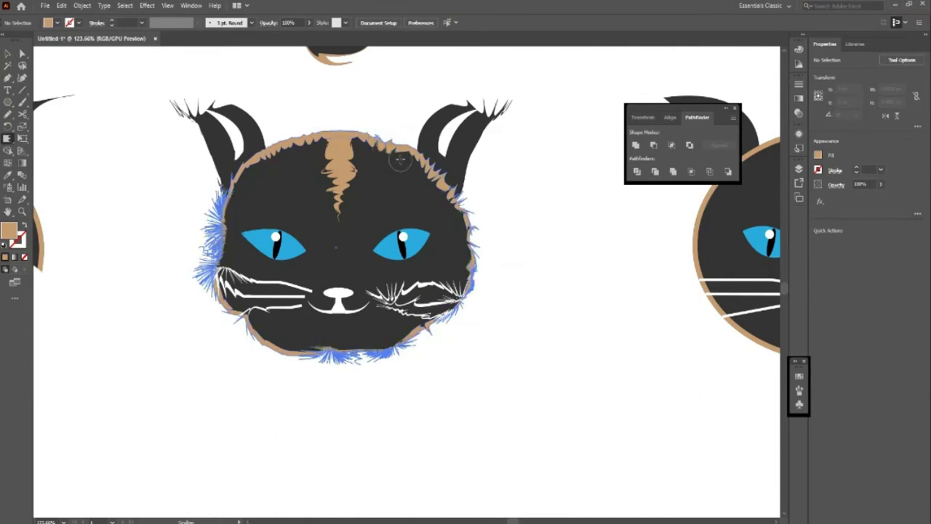
key("z")
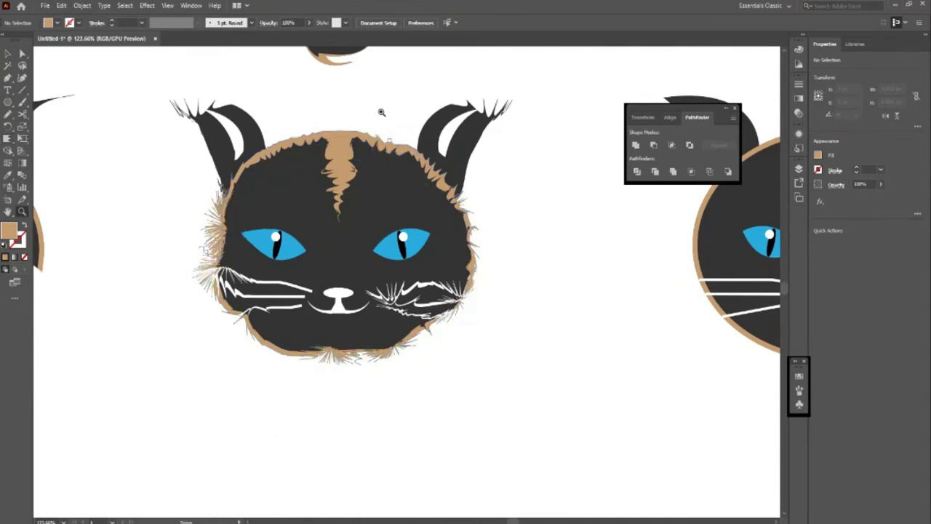
left_click_drag(375, 132, 96, 149)
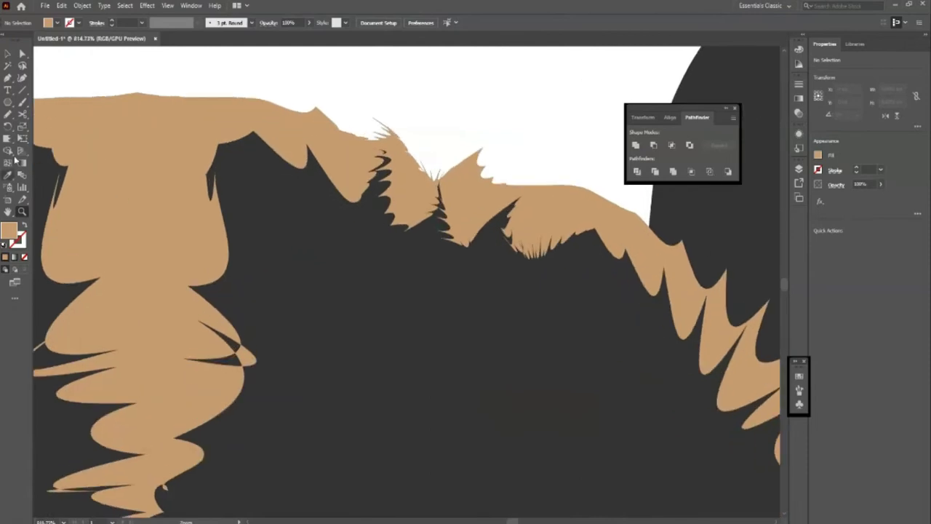
left_click_drag(240, 176, 332, 353)
mouse_move(364, 228)
left_mouse_down()
mouse_move(416, 371)
mouse_move(235, 291)
left_mouse_up()
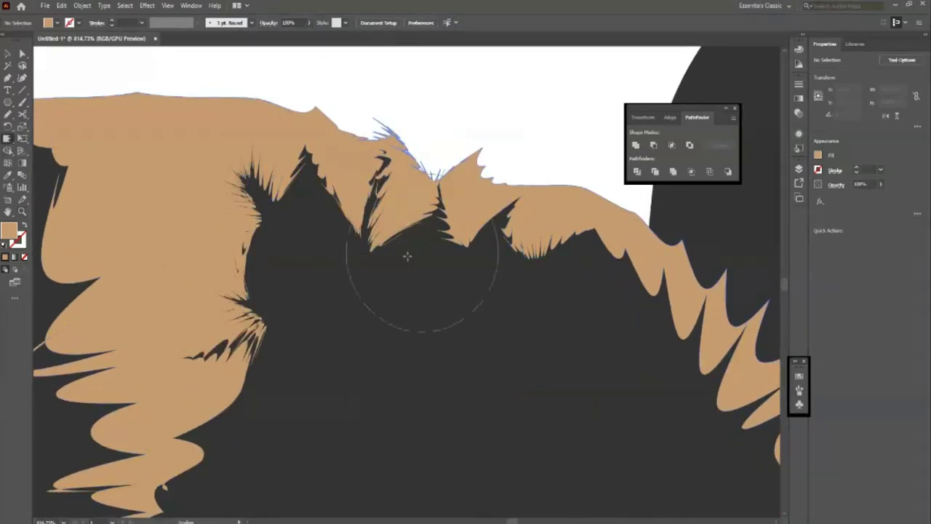
key("z")
left_click_drag(287, 193, 194, 202)
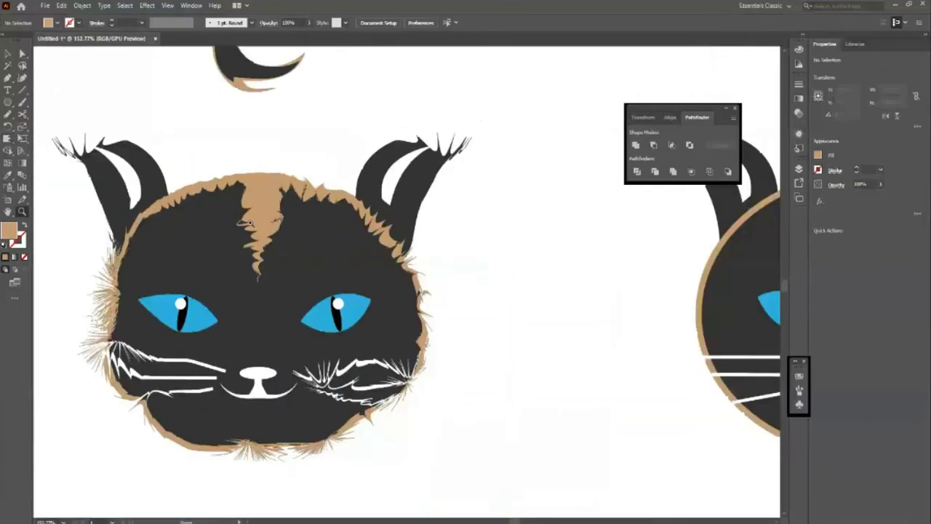
Zoom out to all six cat heads, then zoom in on the plain bottom-right cat
left_click(195, 202, "alt")
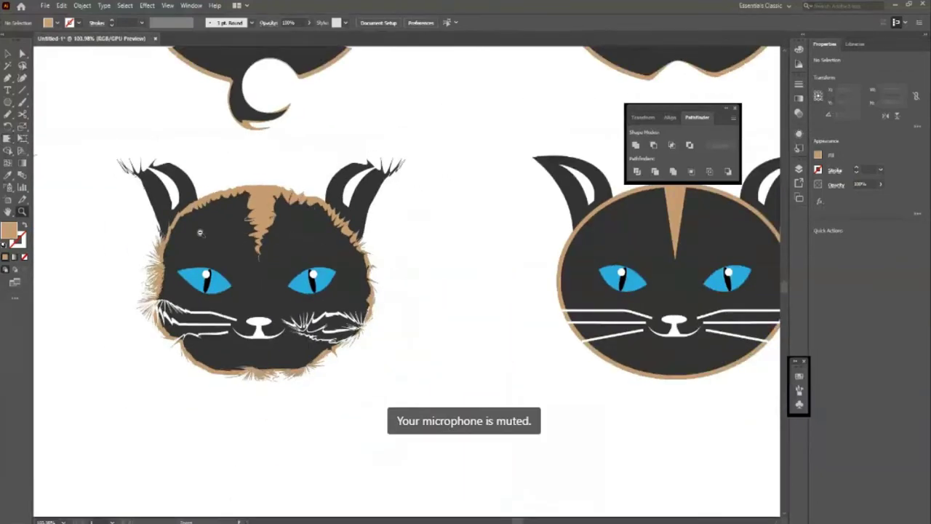
left_click(200, 233, "alt")
left_click(365, 321, "alt")
left_click(333, 301, "alt")
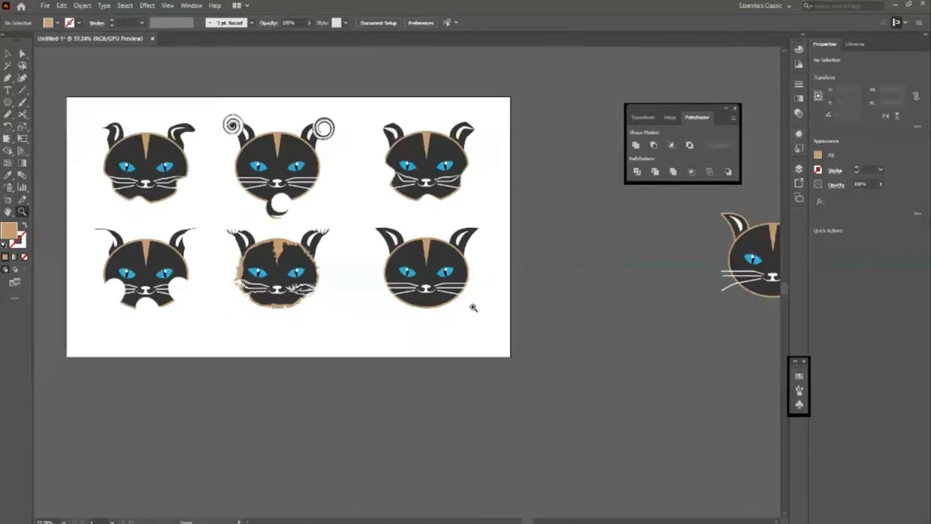
left_click(474, 308)
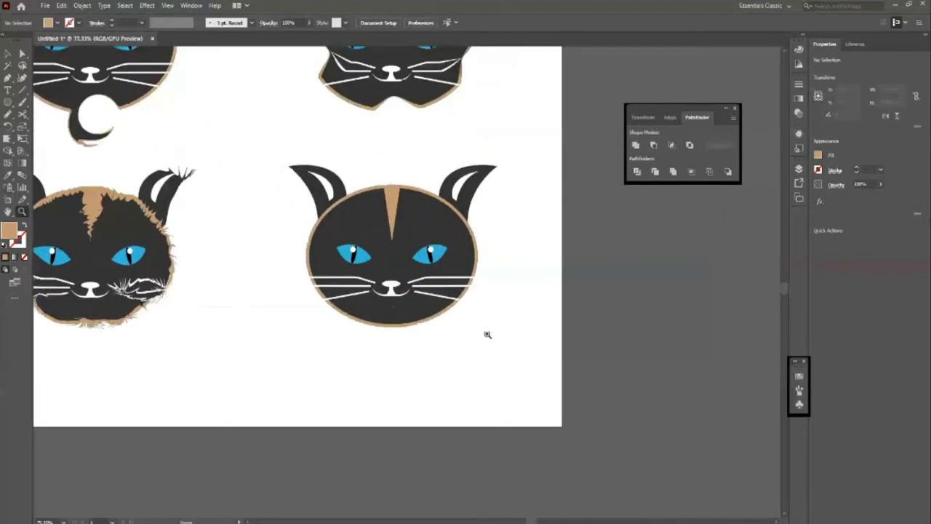
left_click(487, 335)
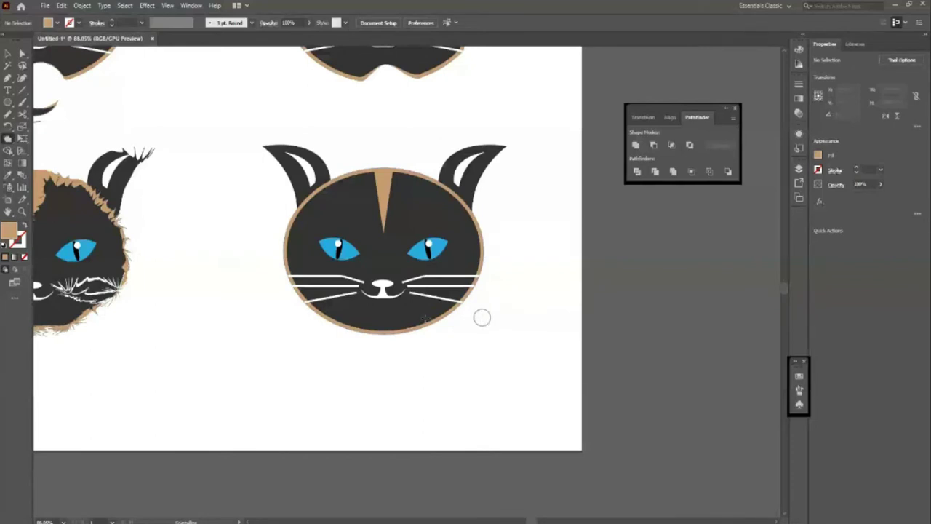
Set the Crystallize brush Width and Height to 100 px
double_click(6, 141)
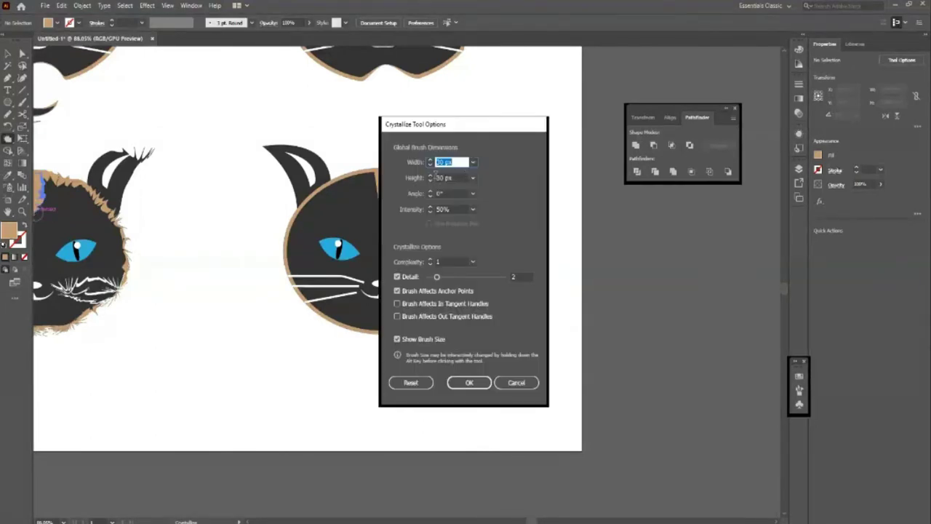
type("100")
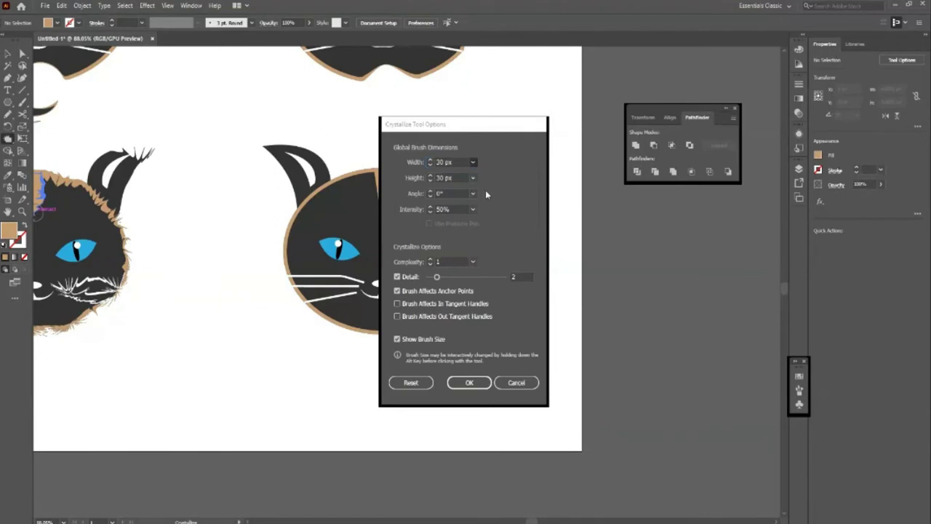
key("Tab")
type("100")
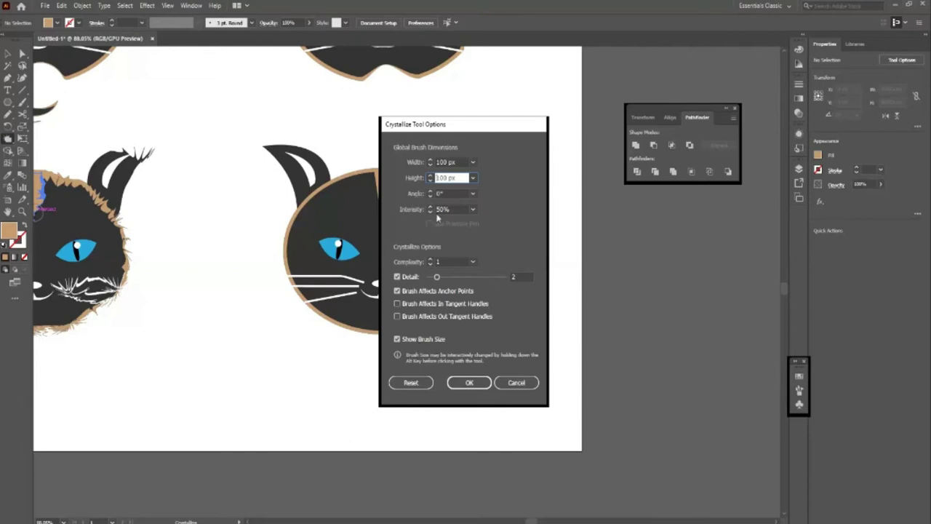
left_click(469, 383)
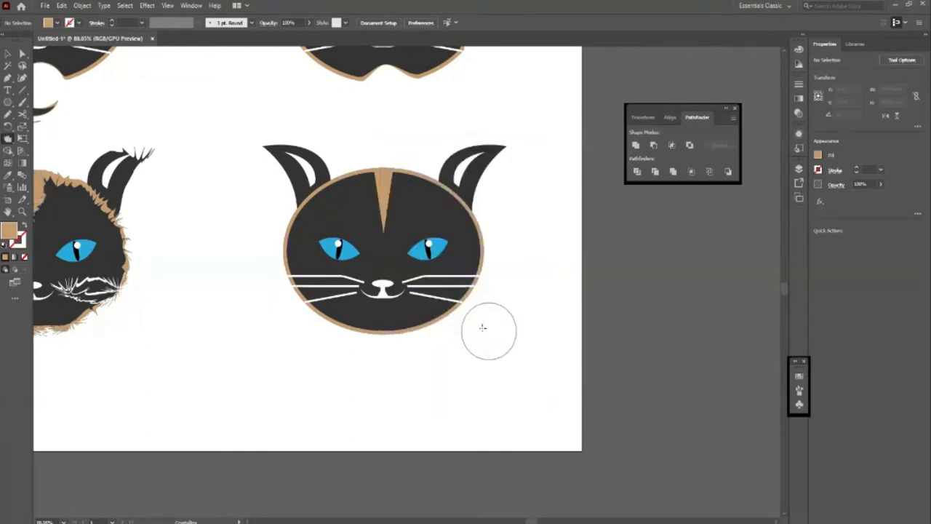
Crystallize the head's right edge and both ears into spikes, undoing a stray upper-left edit
left_click(469, 251)
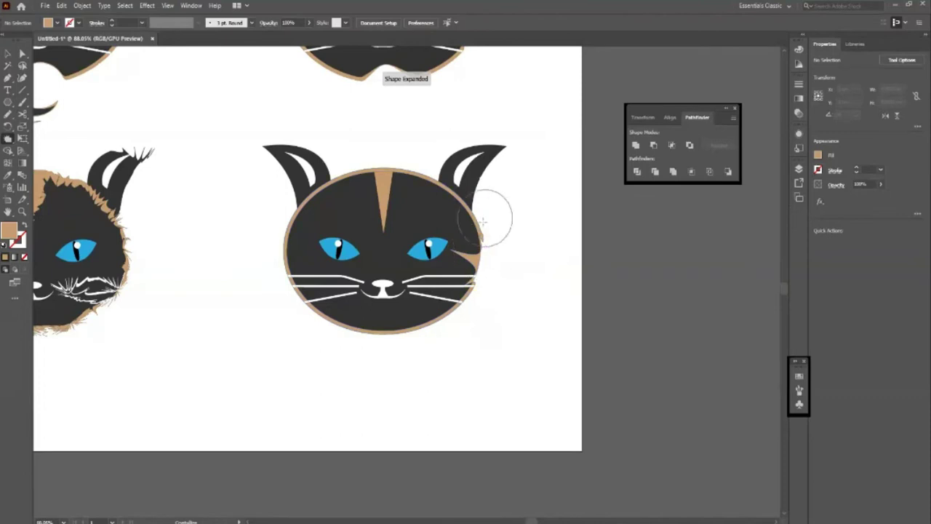
left_click(469, 195)
left_click(320, 186)
key("v")
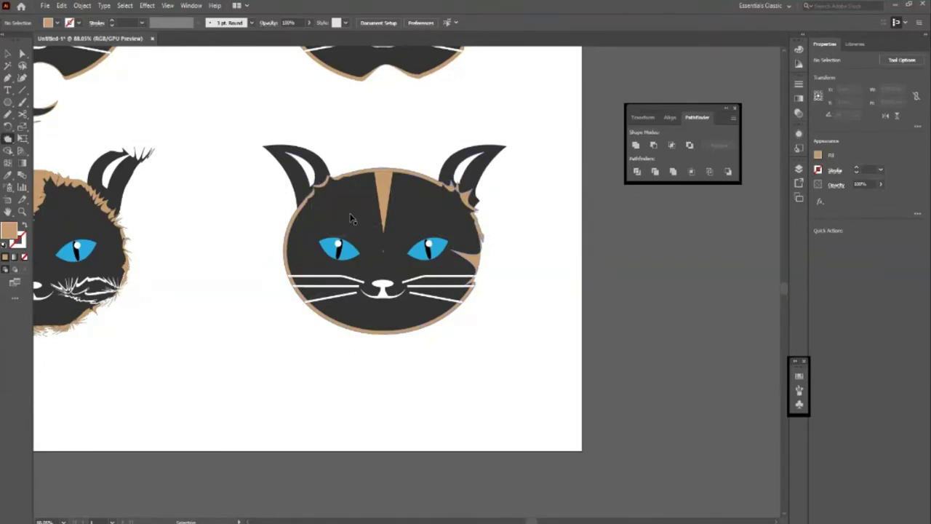
key("ctrl+z")
left_click(288, 158)
left_click_drag(498, 166, 491, 150)
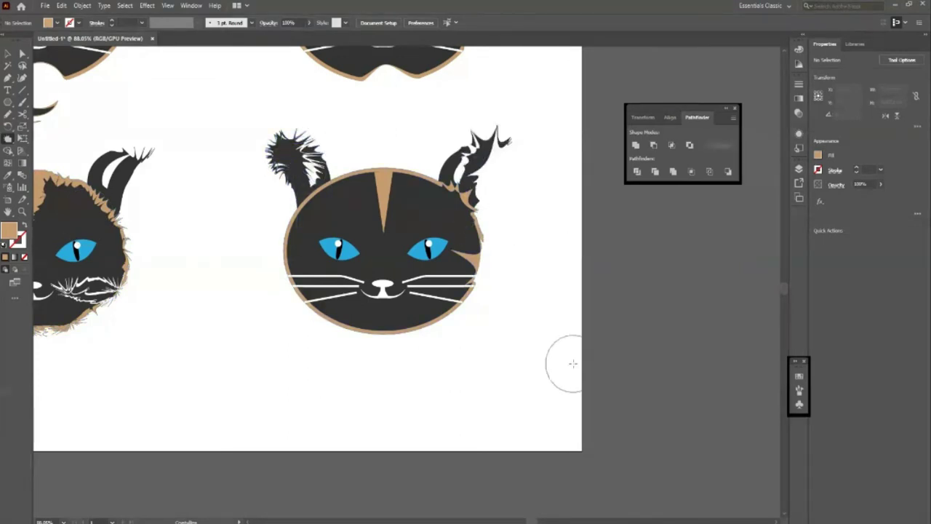
Make the face's left and bottom edges jagged and burst the forehead stripe into a star
left_click_drag(292, 240, 293, 239)
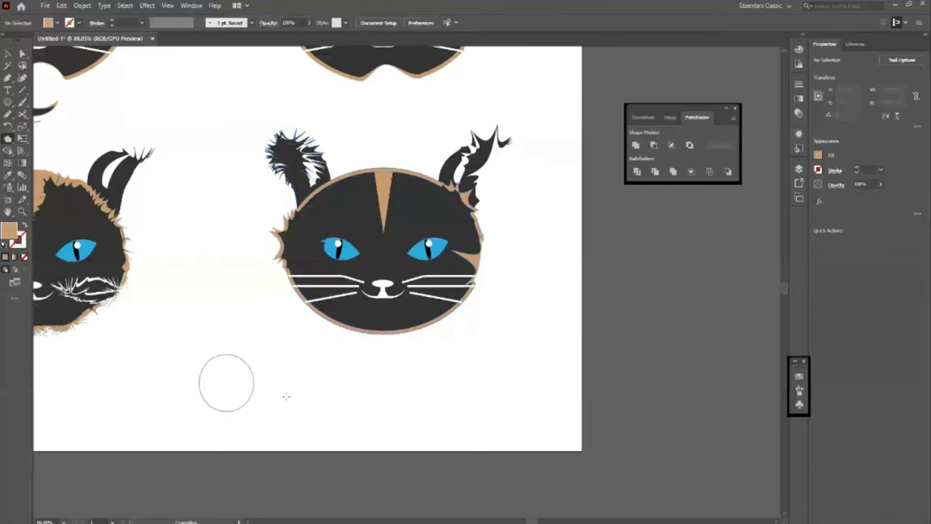
mouse_move(390, 339)
left_mouse_down()
mouse_move(360, 339)
mouse_move(414, 333)
left_mouse_up()
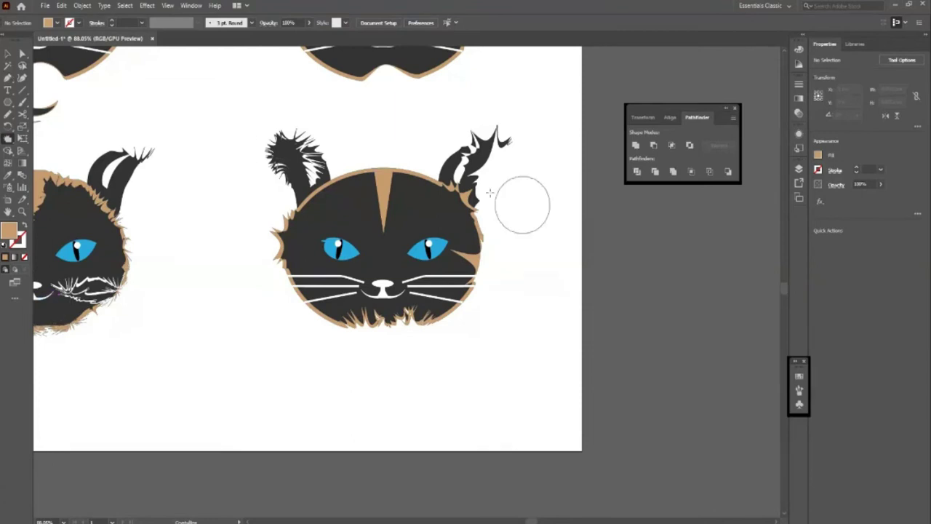
left_click_drag(383, 174, 384, 177)
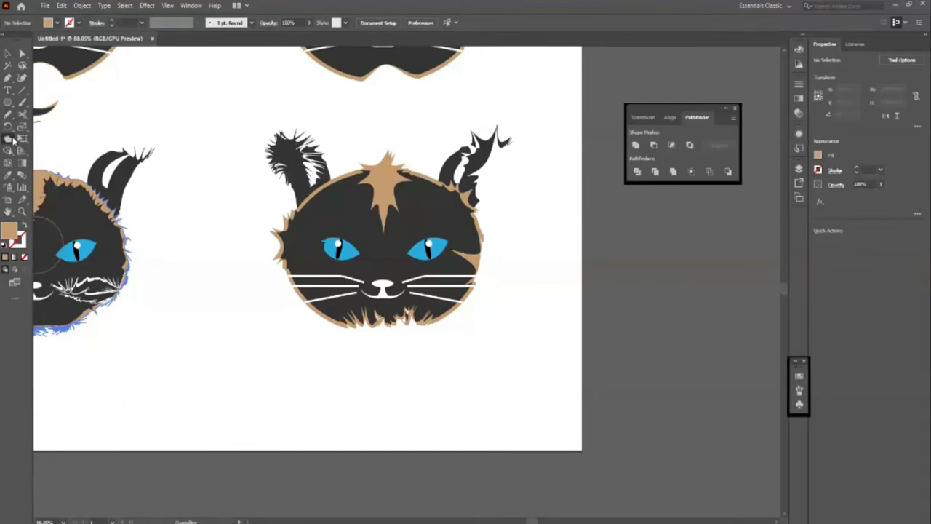
left_click(7, 53)
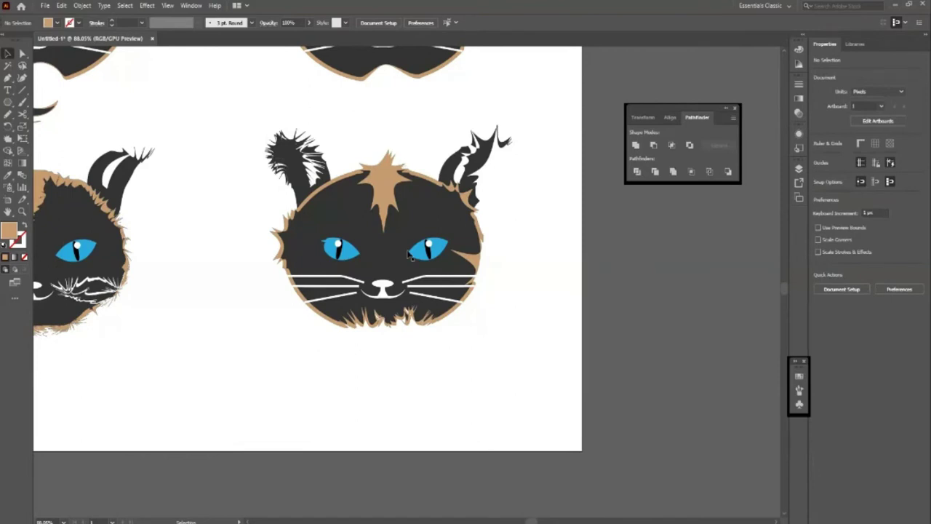
key("z")
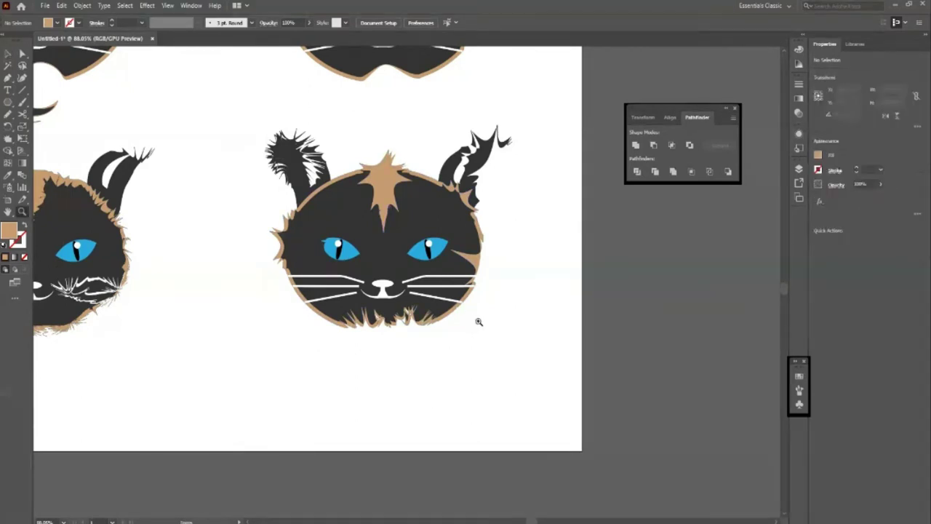
left_click(478, 322)
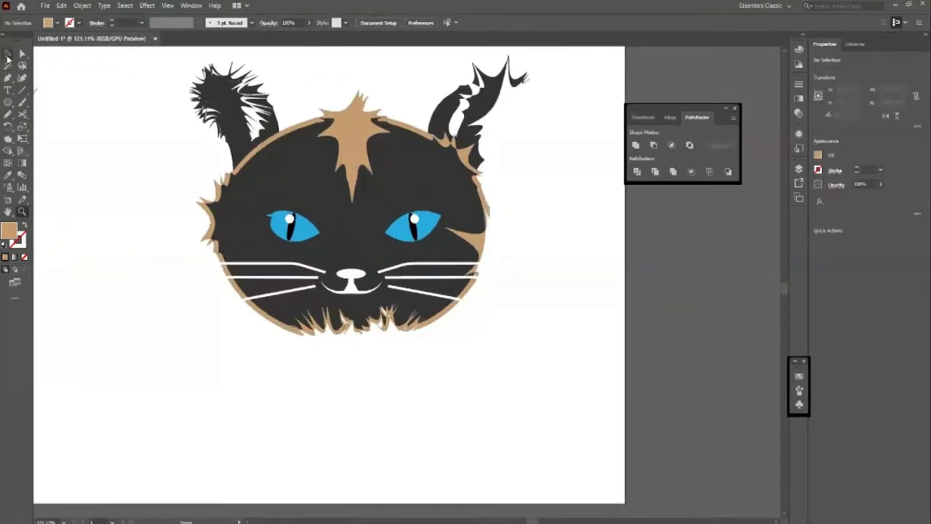
left_click_drag(404, 319, 316, 339)
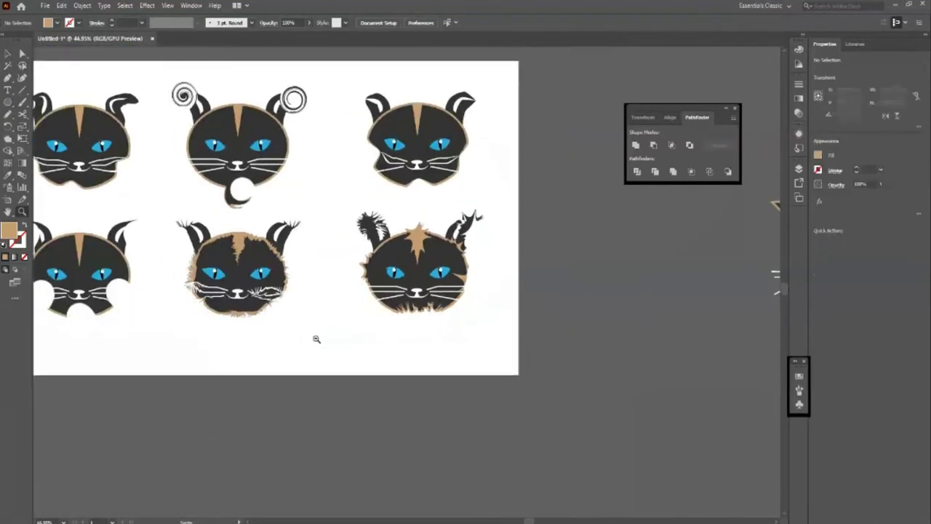
left_click(370, 316, "alt")
left_click_drag(491, 327, 557, 378)
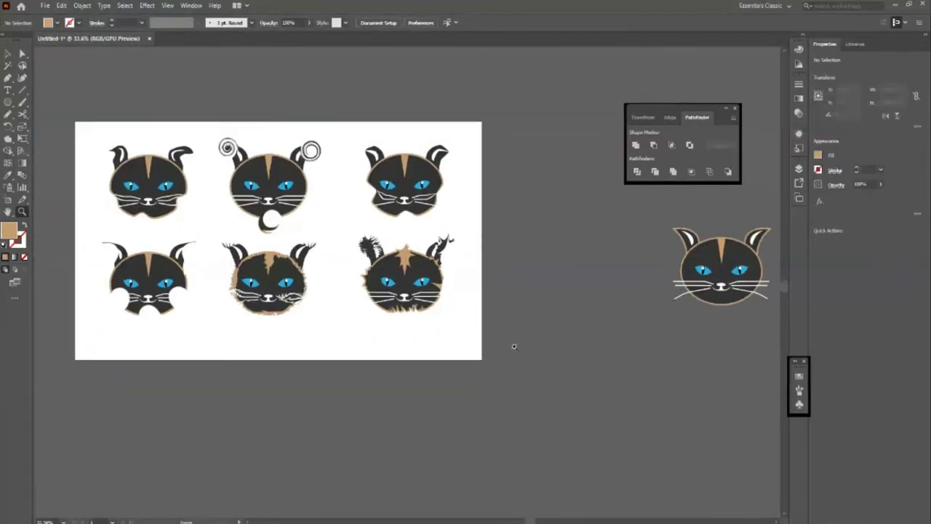
left_click_drag(460, 311, 478, 343)
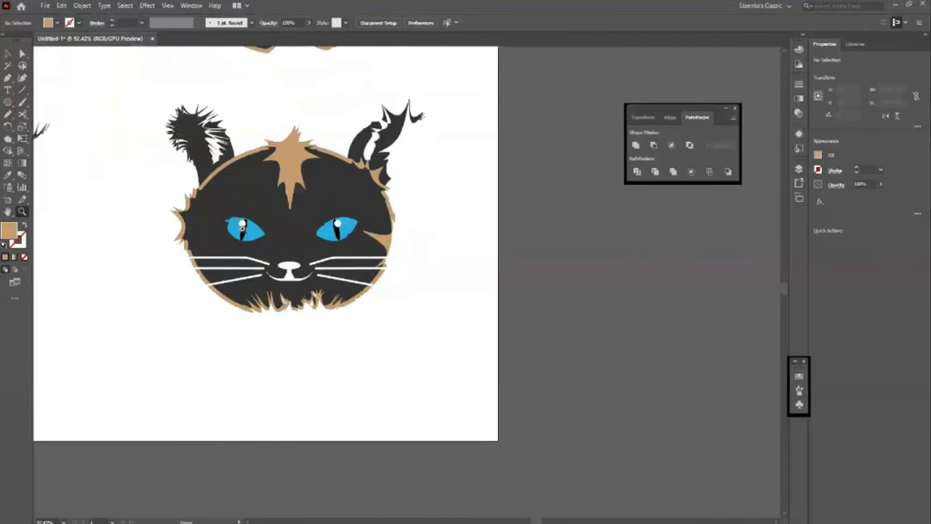
key("v")
left_click(207, 271)
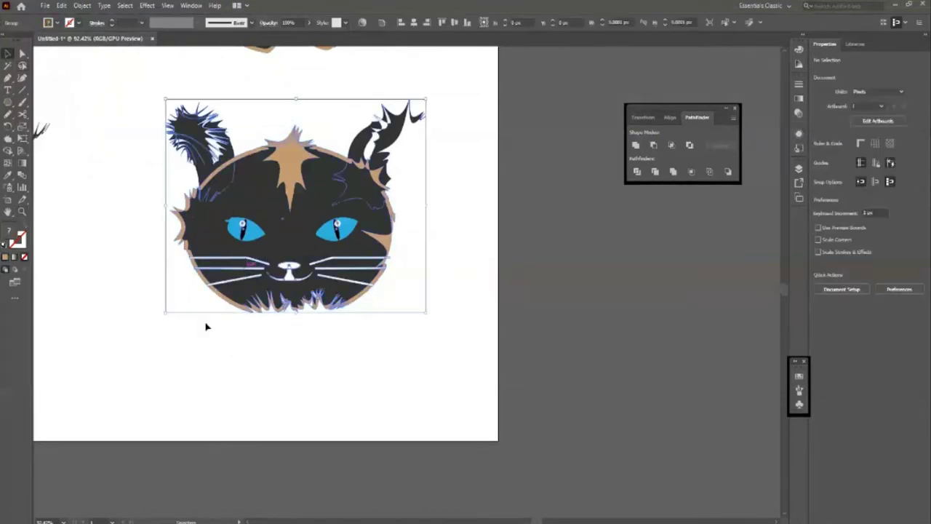
left_click(400, 340)
key("ctrl+minus")
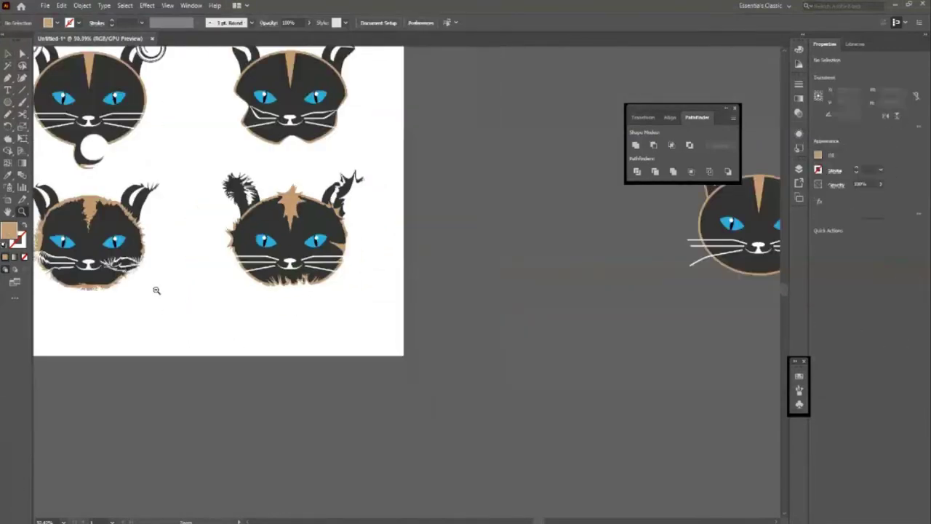
key("ctrl+minus")
left_click_drag(353, 254, 302, 234)
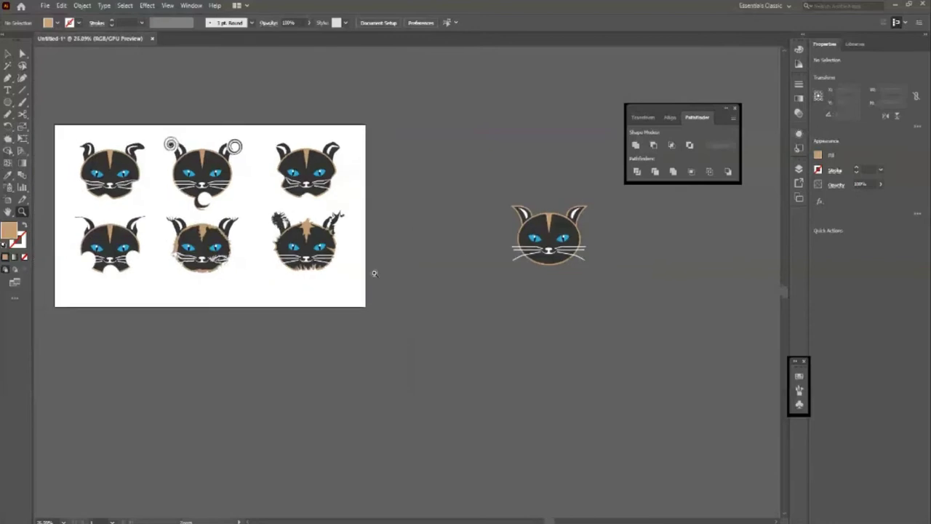
left_click_drag(374, 273, 509, 349)
key("v")
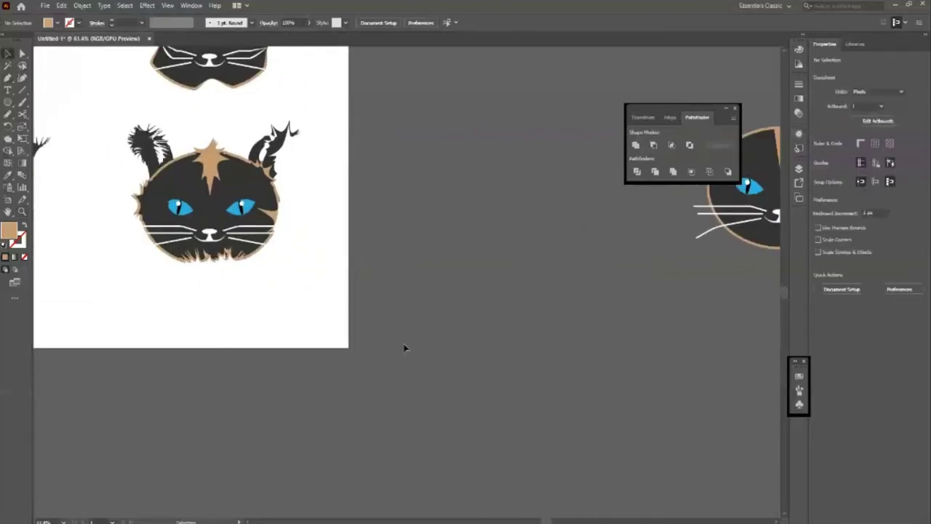
key("m")
Draw a tan rectangle right of the artboard and crystallize its top-right and lower-left corners
left_click_drag(342, 191, 531, 244)
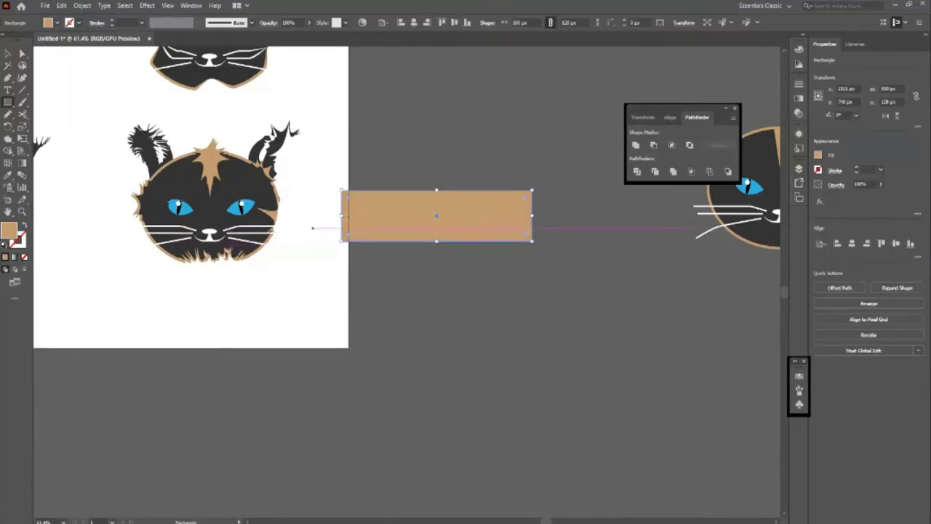
key("ctrl+shift+a")
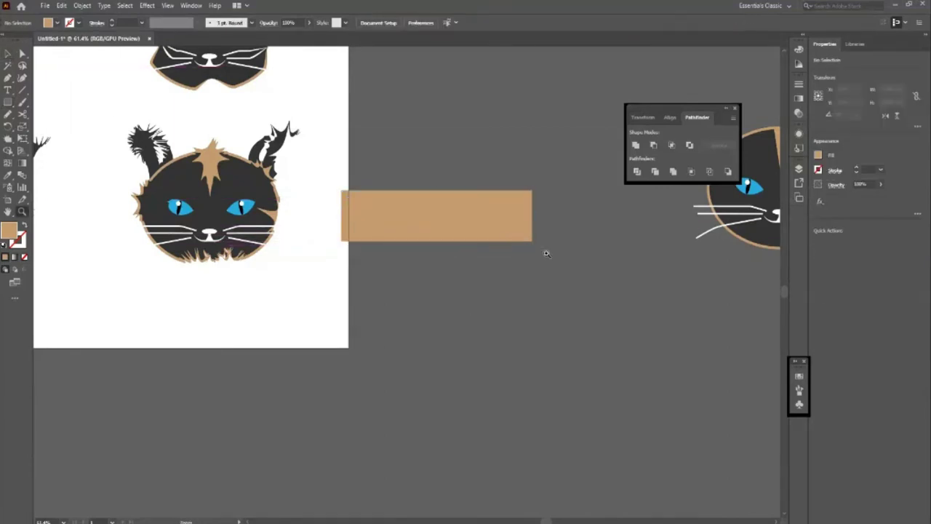
scroll(538, 244, "up", 2)
left_click(7, 138)
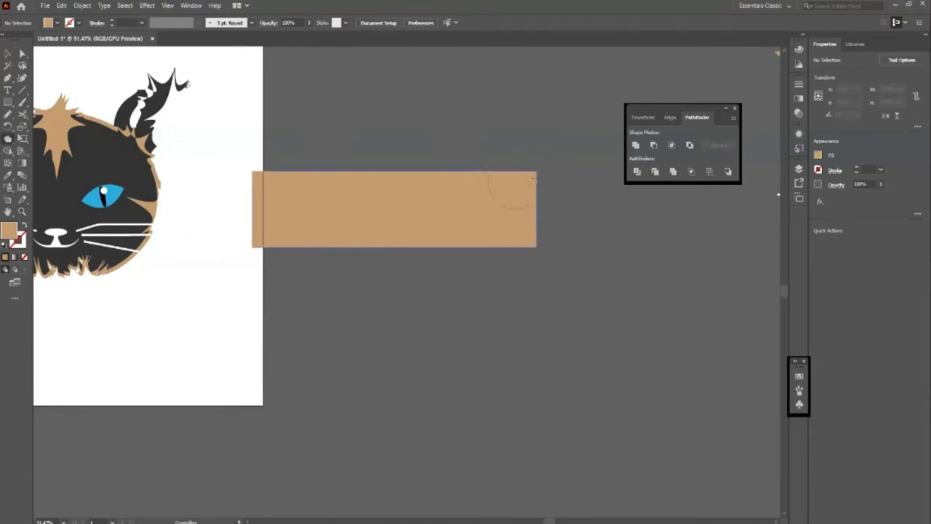
left_click(527, 176)
left_click(251, 178)
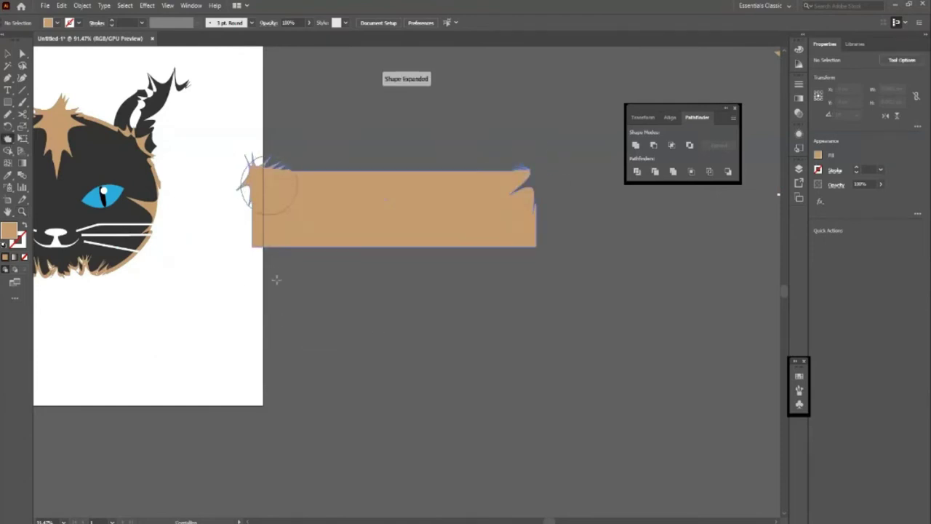
key("ctrl+z")
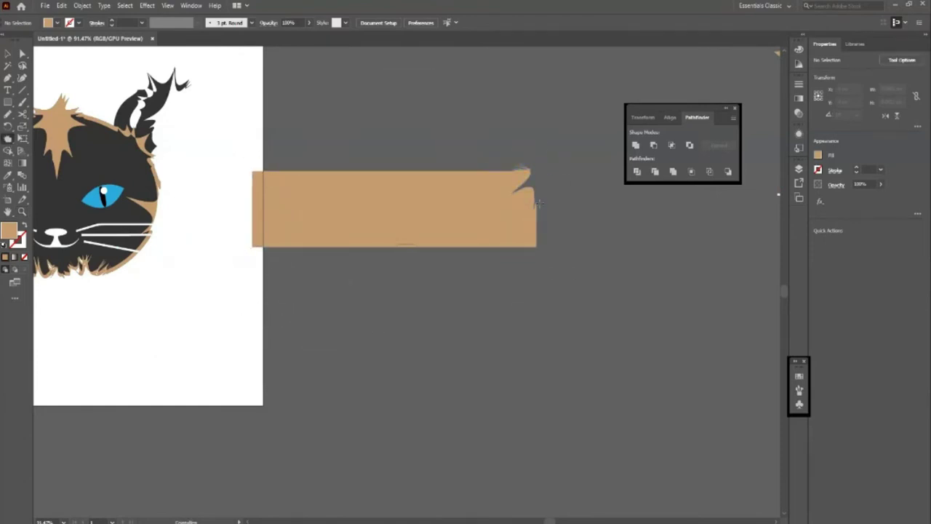
left_click(542, 166)
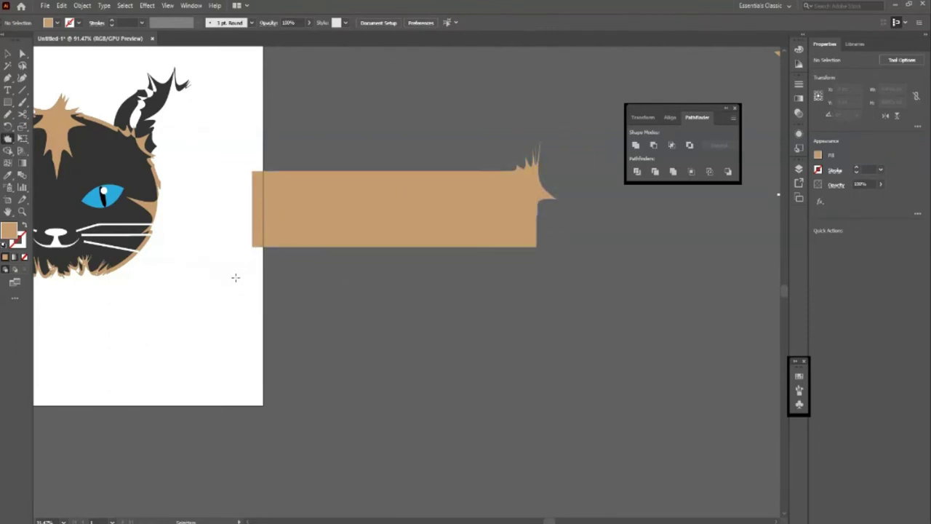
left_click(305, 229)
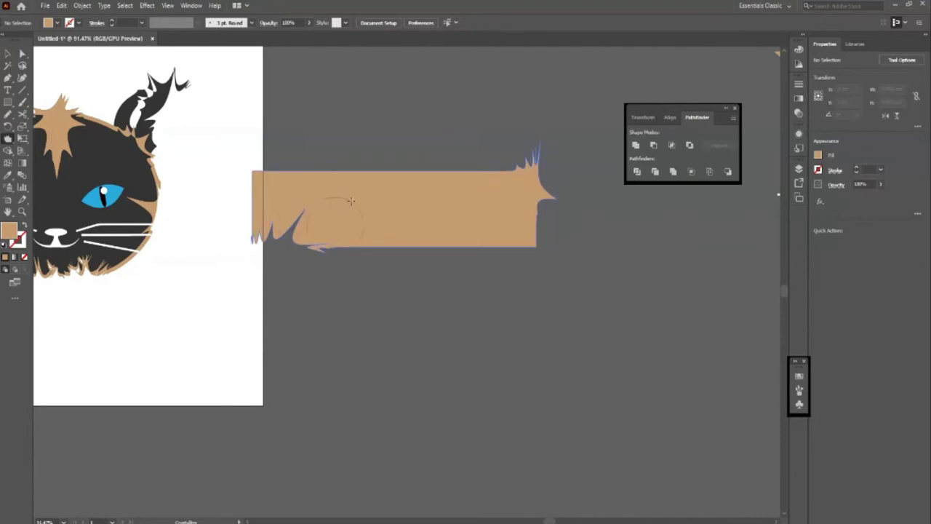
left_click(234, 267)
Move the spiky tan bar down over the artboard's lower corner
left_click(8, 55)
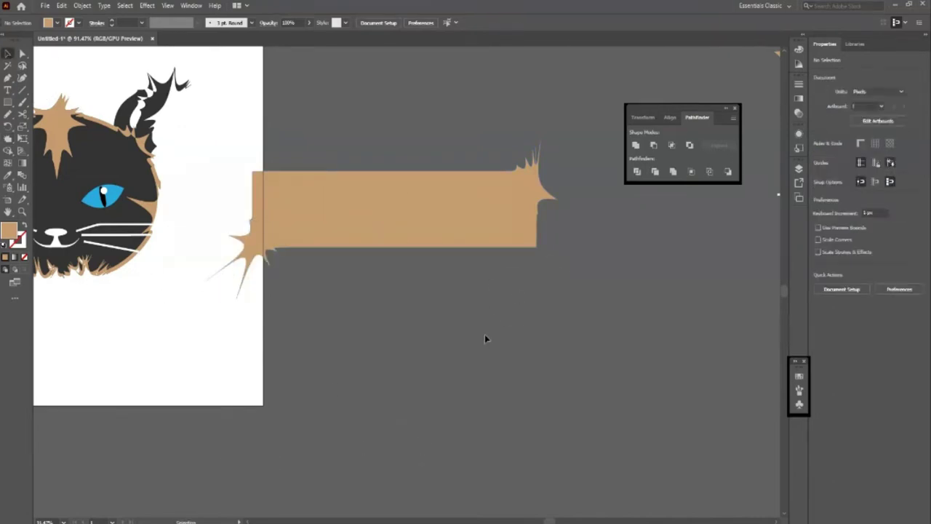
left_click_drag(456, 223, 410, 390)
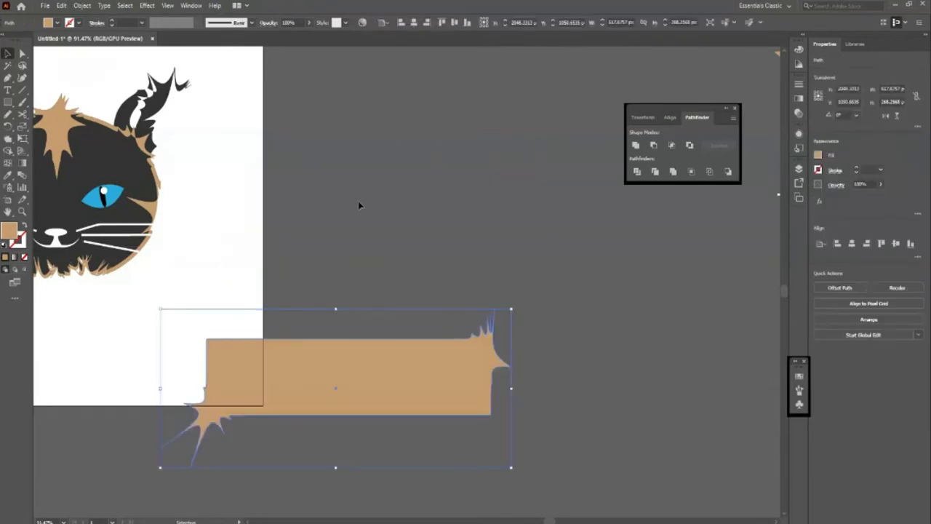
left_click(373, 196)
Draw a tan circle above the bar and undo a trial crystallize notch
key("l")
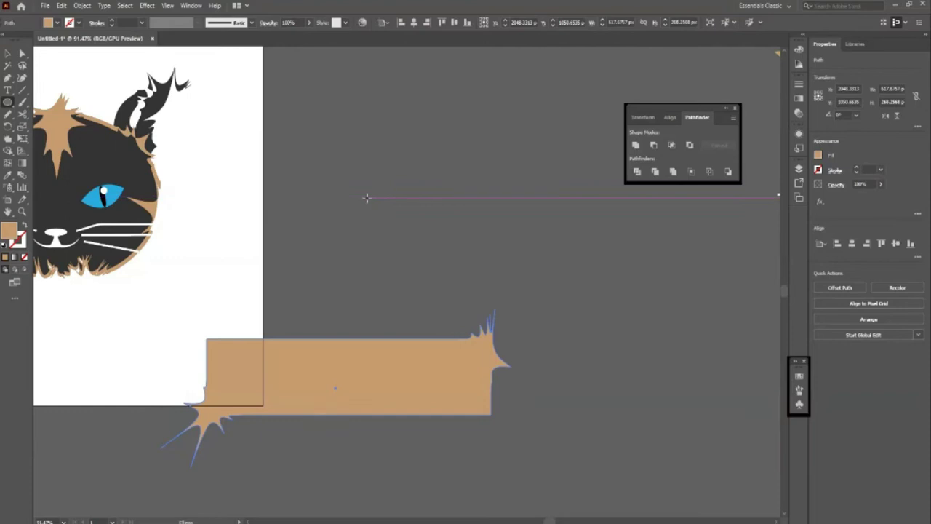
left_click_drag(373, 179, 426, 246)
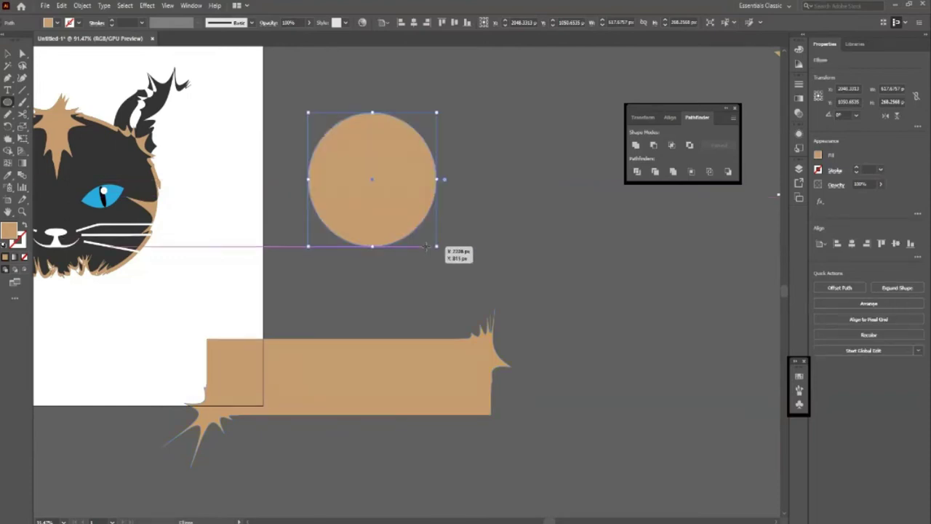
key("shift+m")
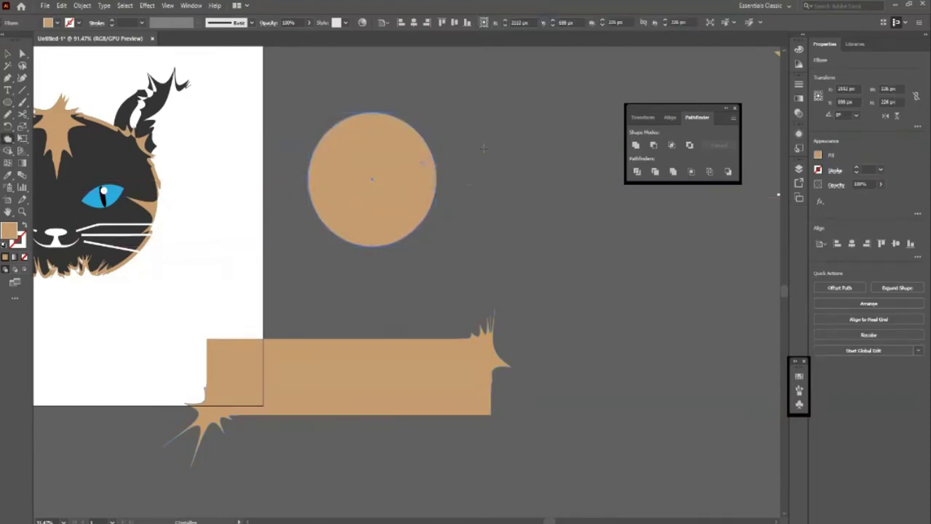
left_click_drag(483, 148, 480, 191)
key("ctrl+z")
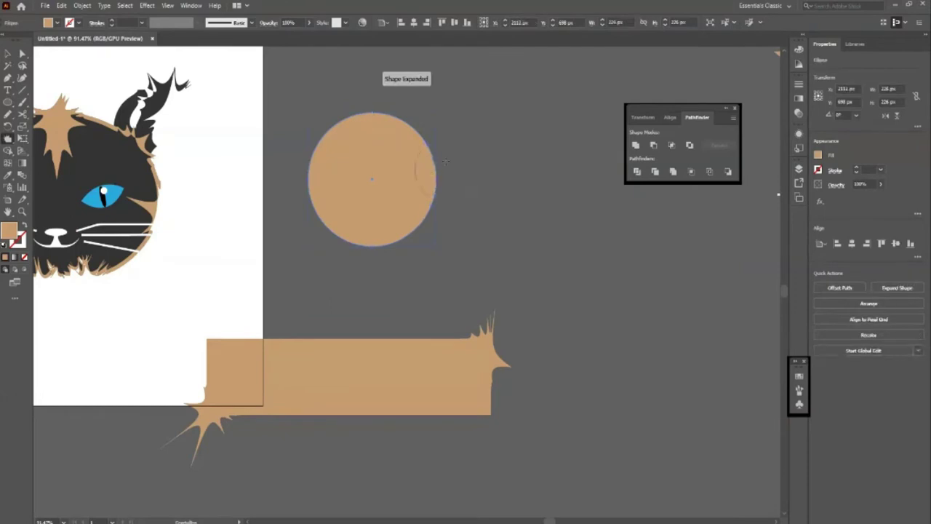
left_click(407, 174, "alt")
key("ctrl+z")
left_click(411, 175)
Crystallize spikes all around the circle's right, top, lower and upper-left edges
left_click_drag(435, 174, 483, 168)
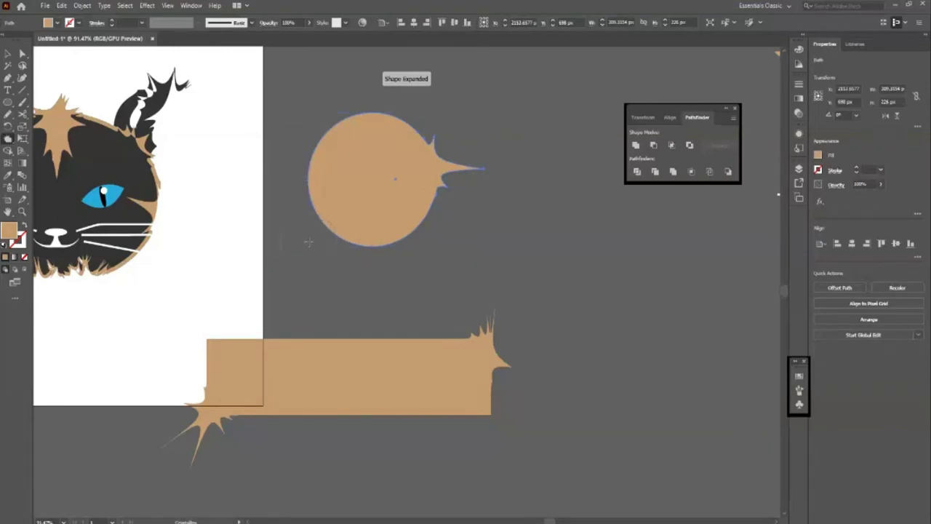
left_click_drag(329, 218, 359, 267)
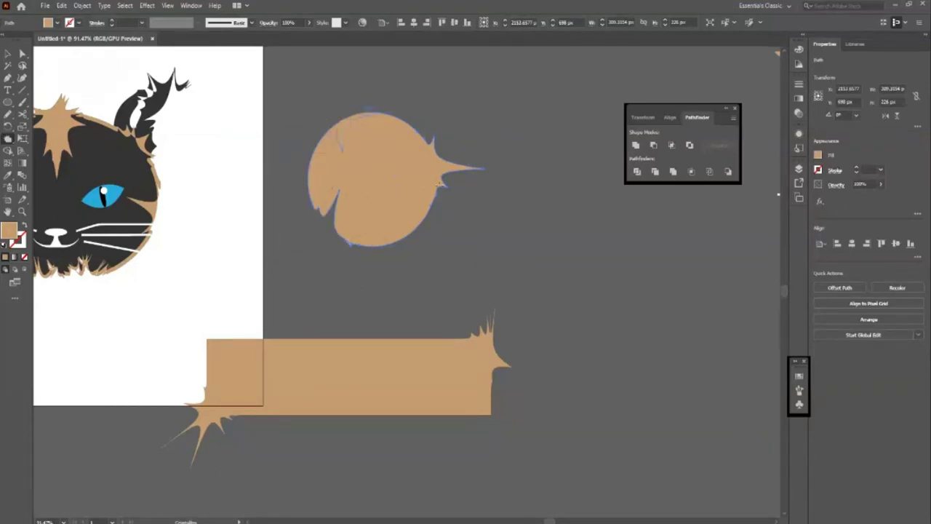
left_click_drag(341, 141, 367, 109)
left_click_drag(408, 246, 435, 222)
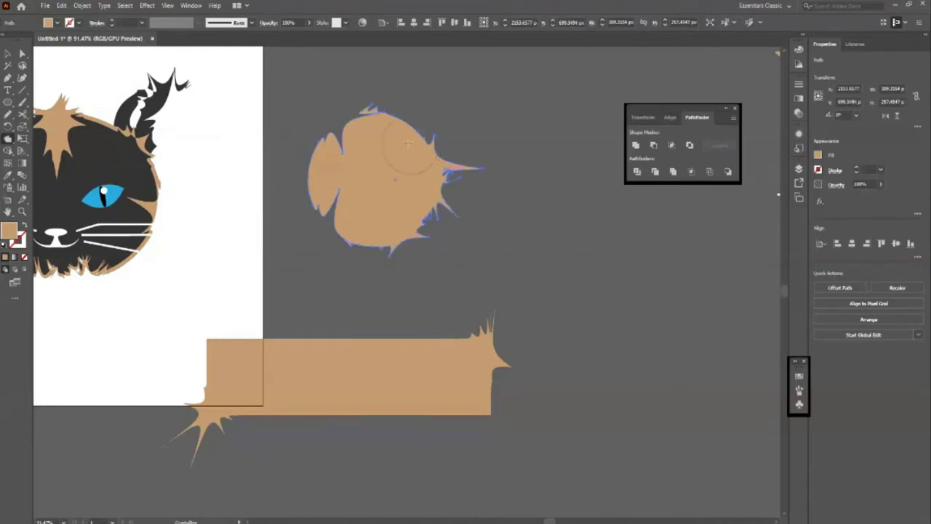
left_click_drag(409, 143, 405, 125)
mouse_move(347, 137)
left_mouse_down()
mouse_move(324, 204)
mouse_move(273, 219)
left_mouse_up()
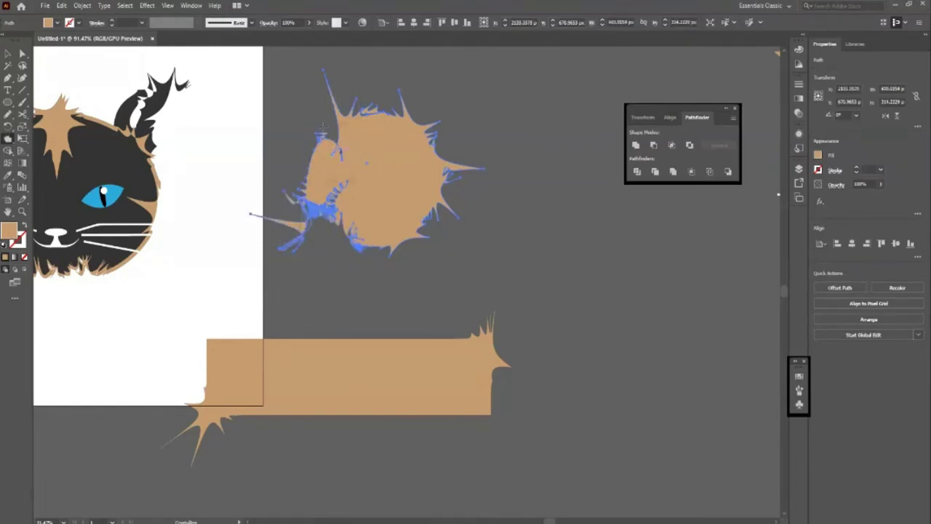
left_click_drag(322, 129, 313, 118)
Delete the trial spiky circle and zoom out to the artboard
key("v")
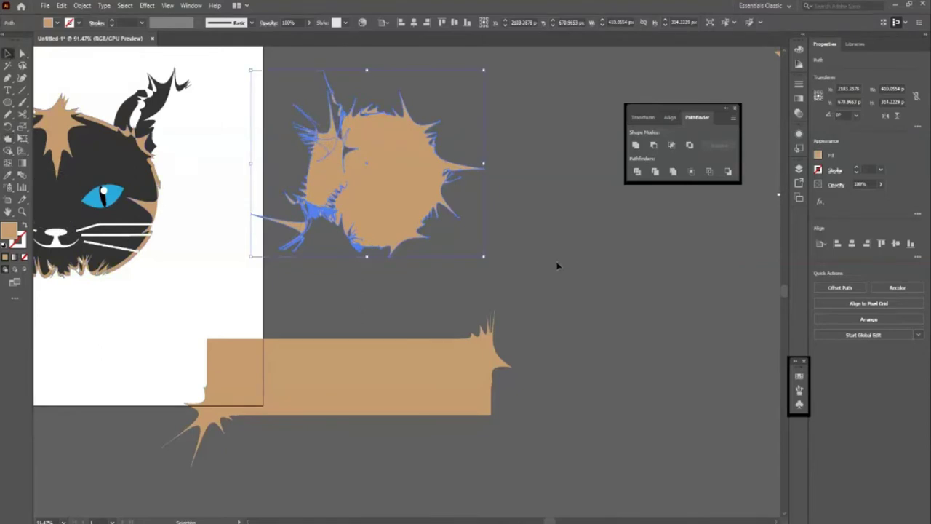
left_click(557, 289)
scroll(557, 290, "up", 1)
left_click(420, 240)
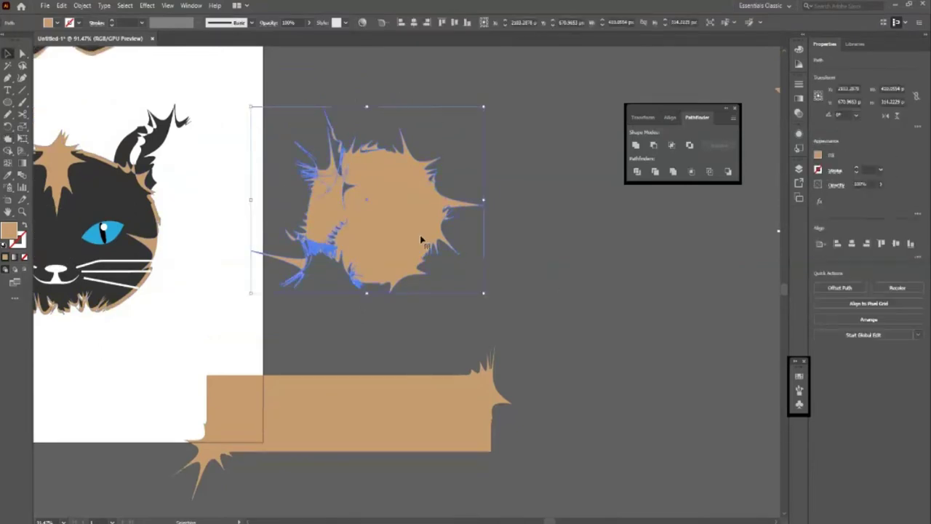
key("Delete")
key("z")
left_click_drag(478, 231, 285, 243)
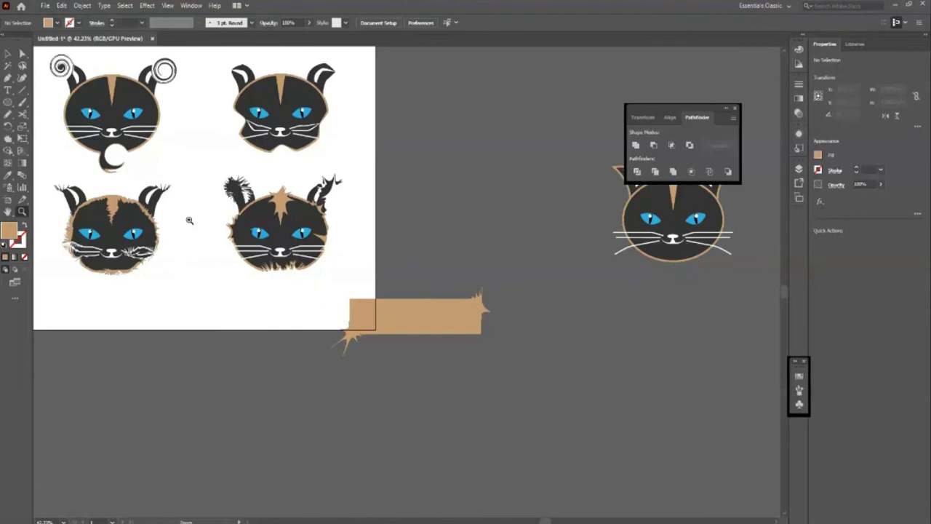
Move the spiky tan bar up beside the cat heads, clear of the artboard
left_click_drag(189, 219, 279, 214)
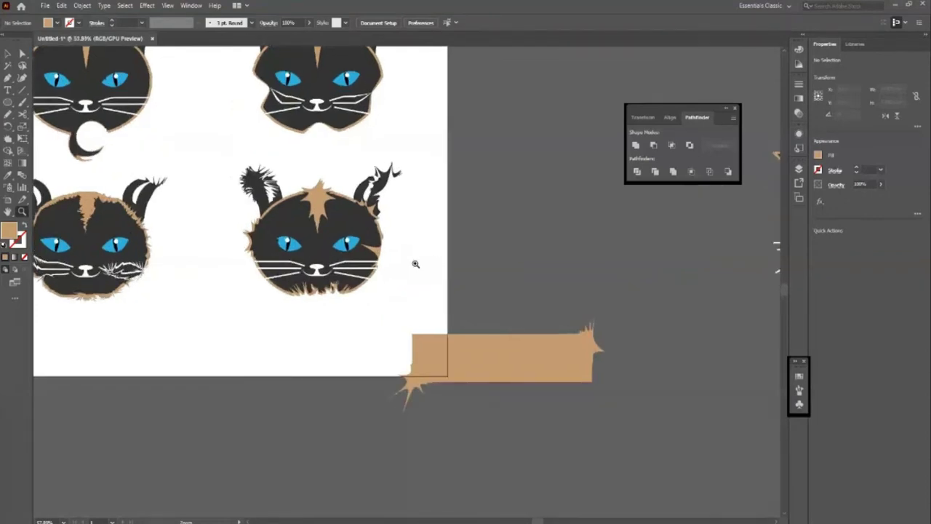
left_click_drag(416, 263, 349, 262)
scroll(91, 98, "up", 1)
left_click(7, 54)
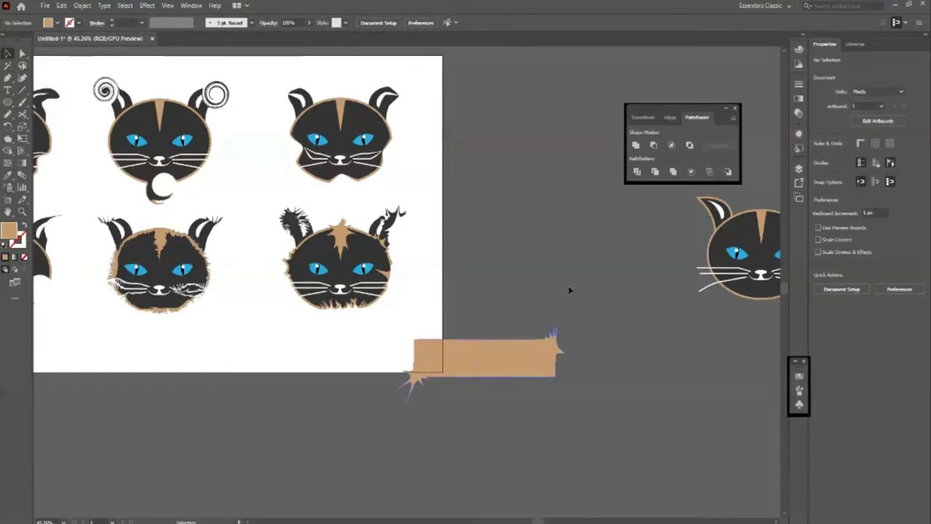
left_click_drag(498, 367, 564, 208)
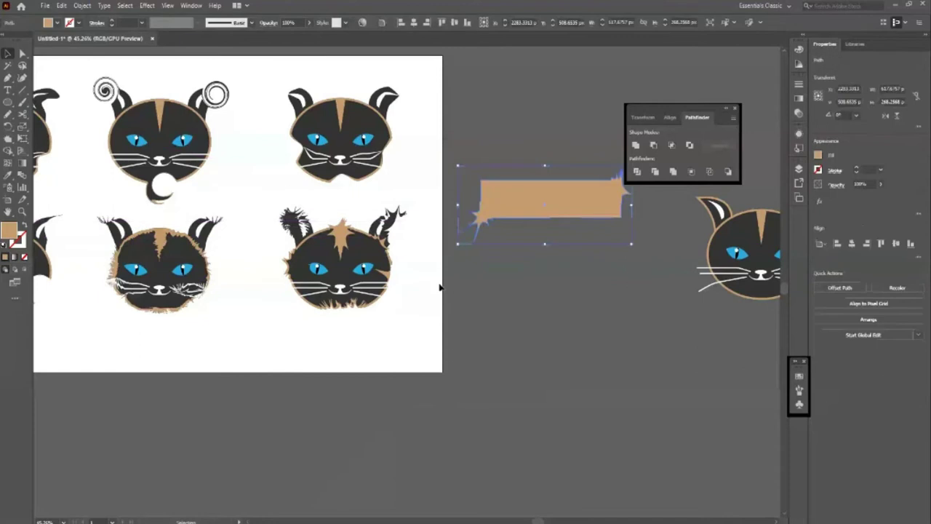
left_click(496, 319)
Collapse the Pathfinder panel to icons and move the spare cat head beside the artboard
key("z")
mouse_move(462, 296)
left_mouse_down()
mouse_move(261, 340)
mouse_move(316, 351)
left_mouse_up()
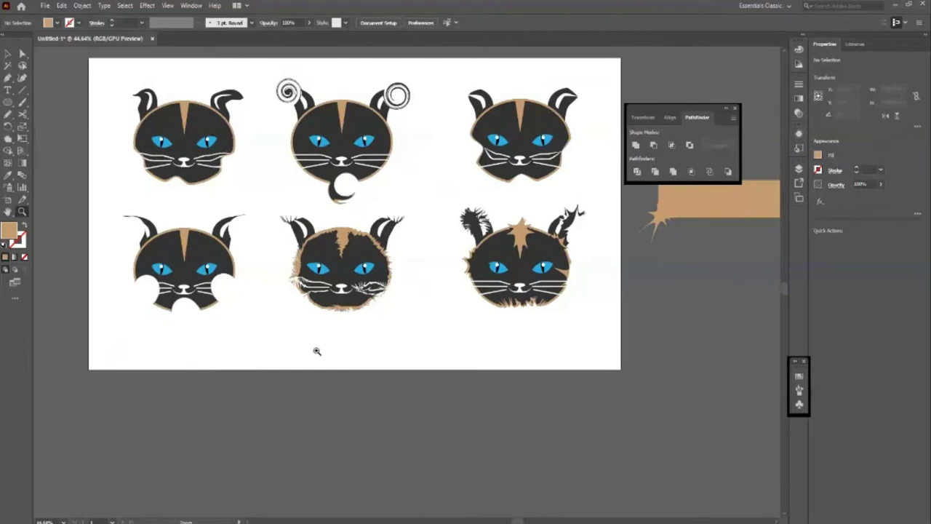
left_click_drag(191, 255, 119, 109)
key("v")
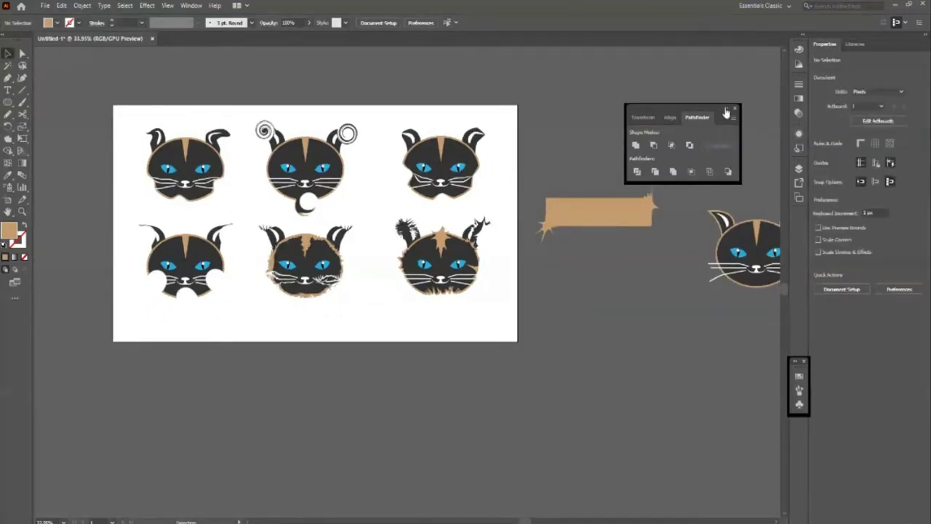
left_click(726, 110)
left_click_drag(743, 270, 557, 337)
Select the spare cat head group and Alt-drag a duplicate to the right
key("z")
mouse_move(630, 367)
left_mouse_down()
mouse_move(598, 372)
mouse_move(553, 338)
left_mouse_up()
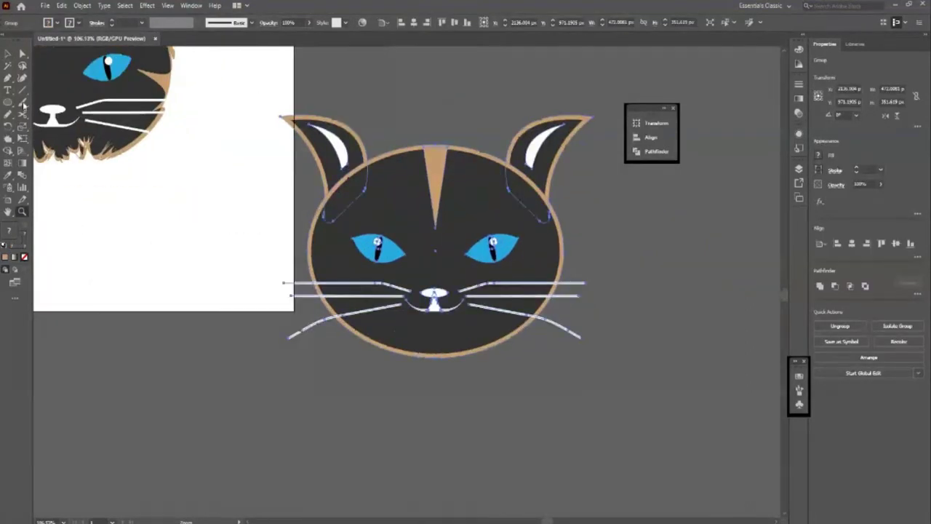
key("v")
left_click_drag(436, 293, 464, 304)
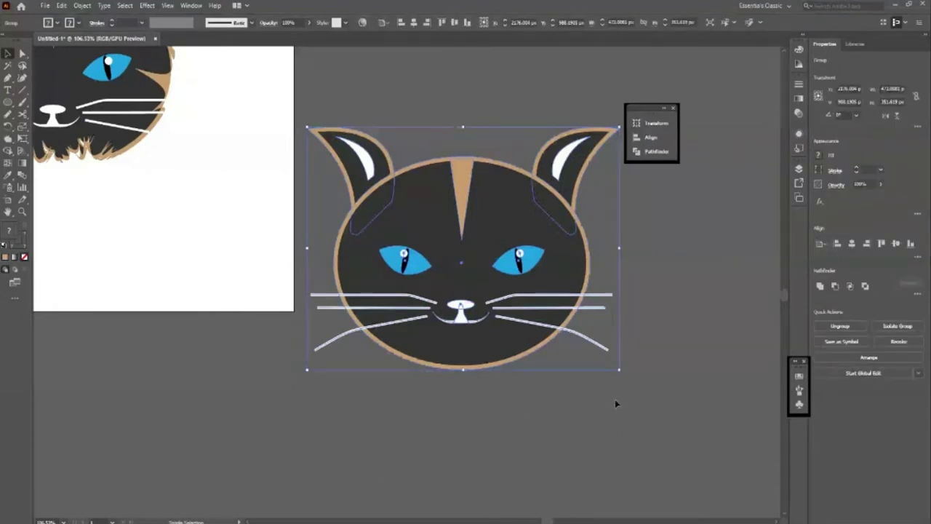
key("shift+m")
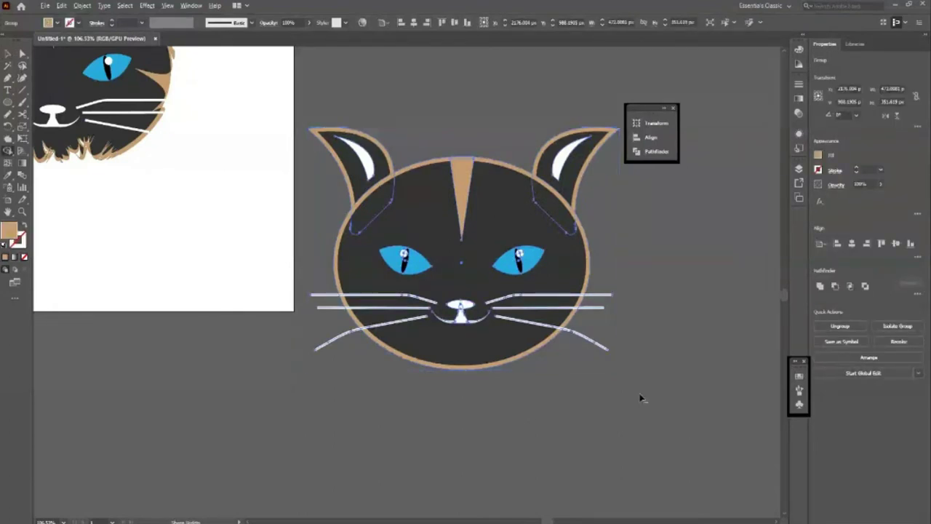
left_click(8, 54)
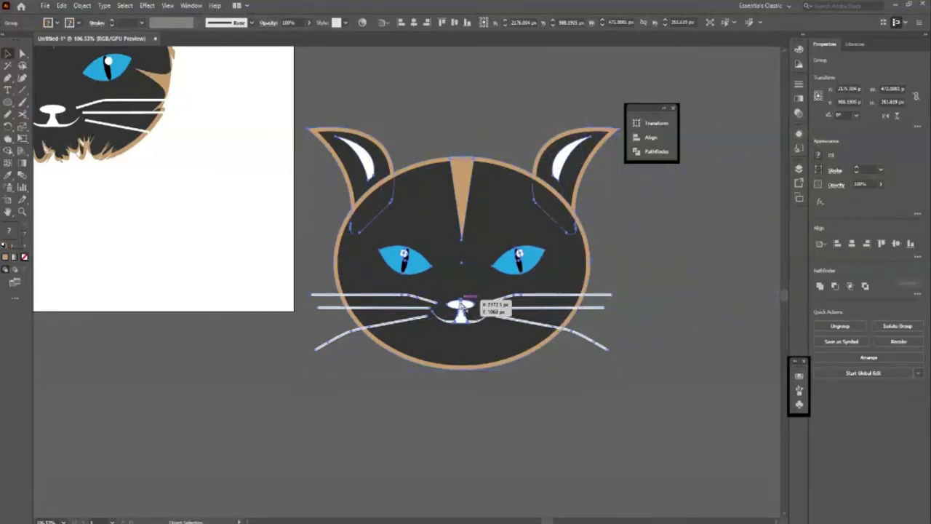
mouse_move(431, 317)
left_mouse_down()
mouse_move(777, 304)
mouse_move(731, 307)
left_mouse_up()
Drag the original cat head below the artboard, centred under the grid of cats
left_click(567, 291)
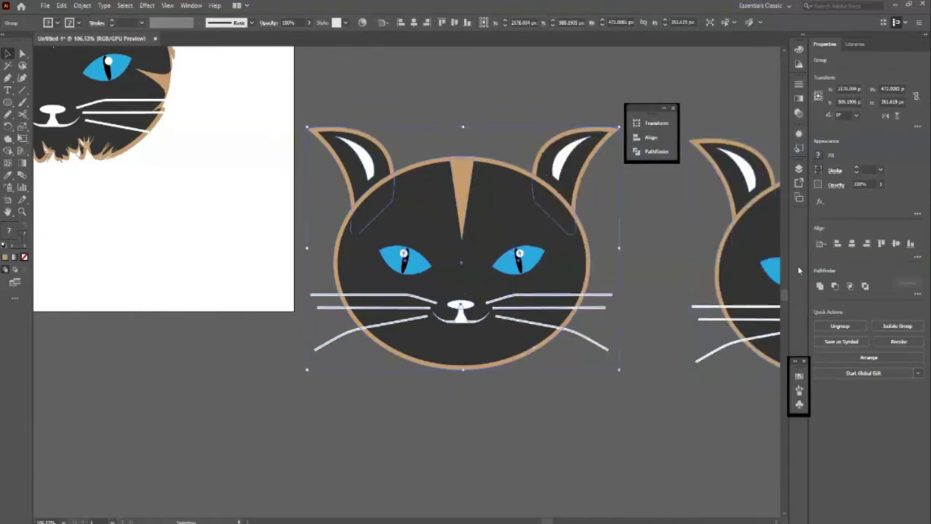
key("z")
mouse_move(572, 357)
left_mouse_down()
mouse_move(402, 316)
mouse_move(370, 345)
left_mouse_up()
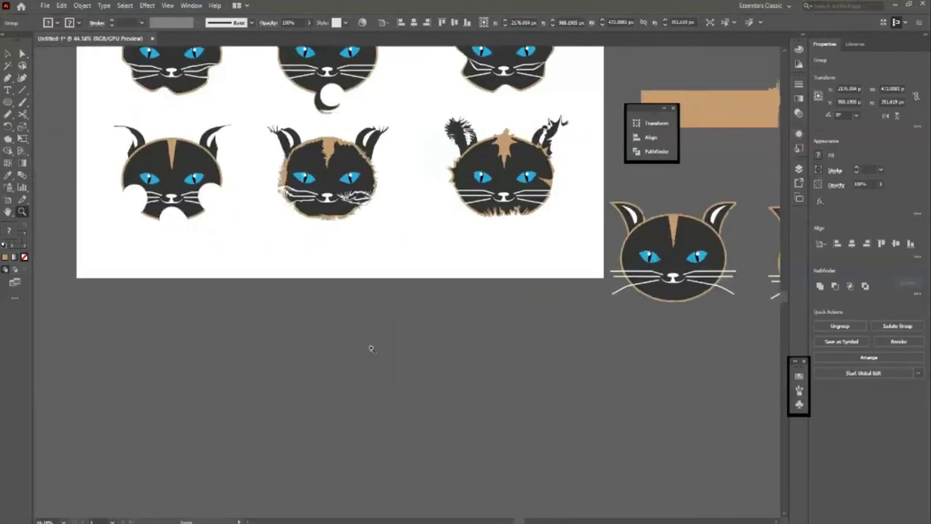
key("v")
left_click_drag(678, 319, 335, 338)
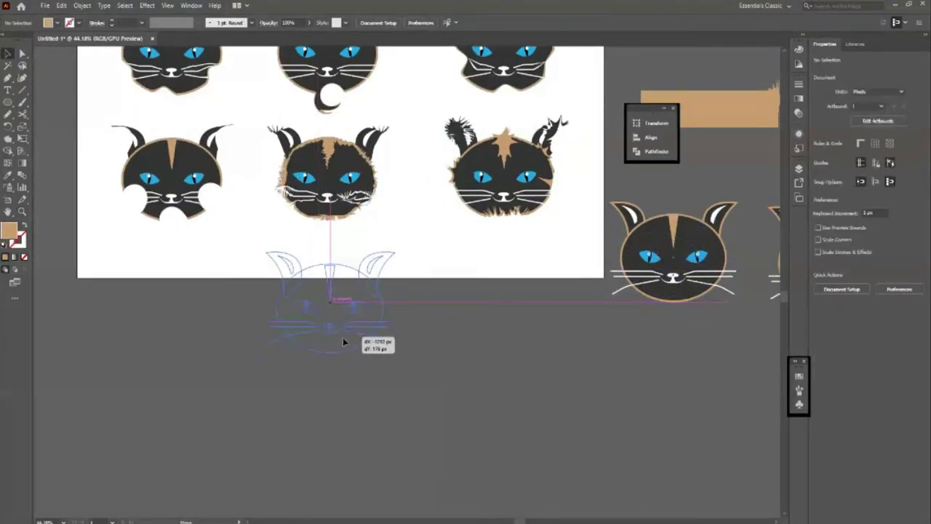
key("z")
left_click(310, 364)
left_click(7, 54)
left_click(9, 139)
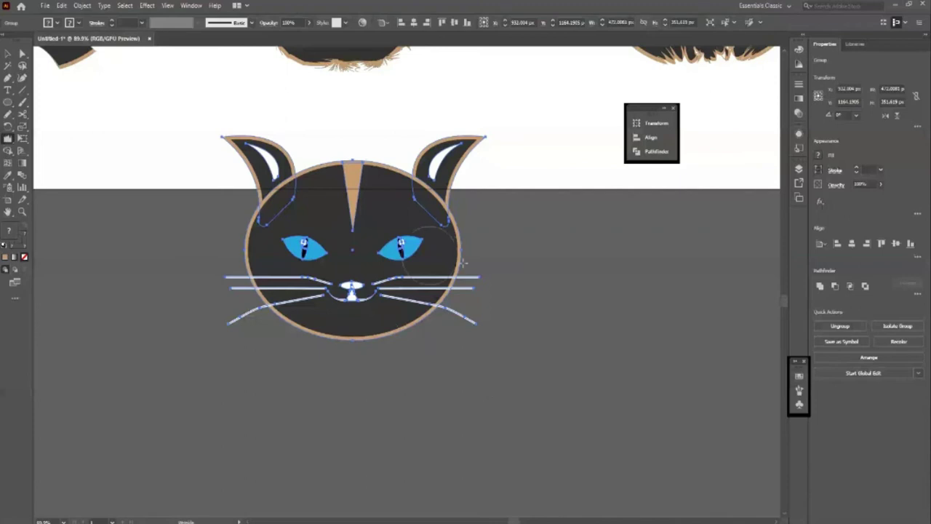
Roughen the lower cat's left ear into spiky edges with Crystallize
left_click_drag(437, 233, 416, 259)
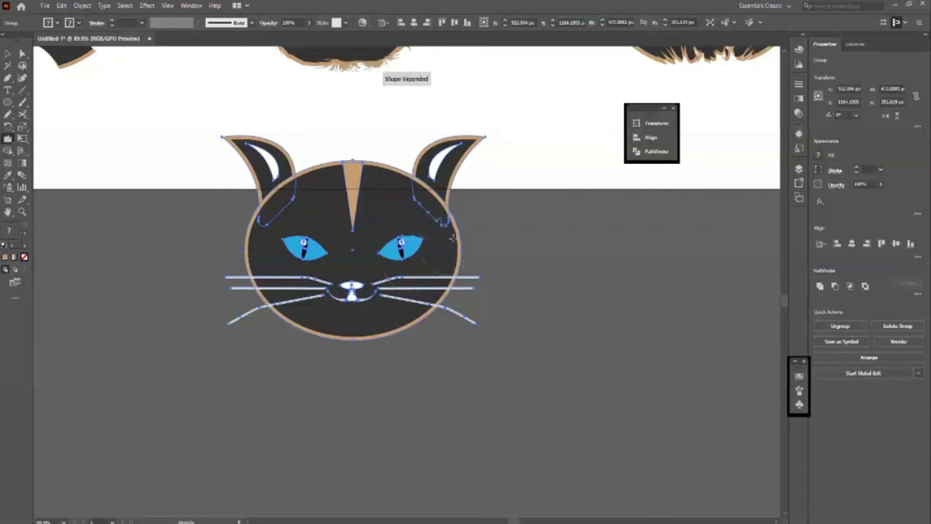
key("z")
left_click_drag(357, 153, 558, 300)
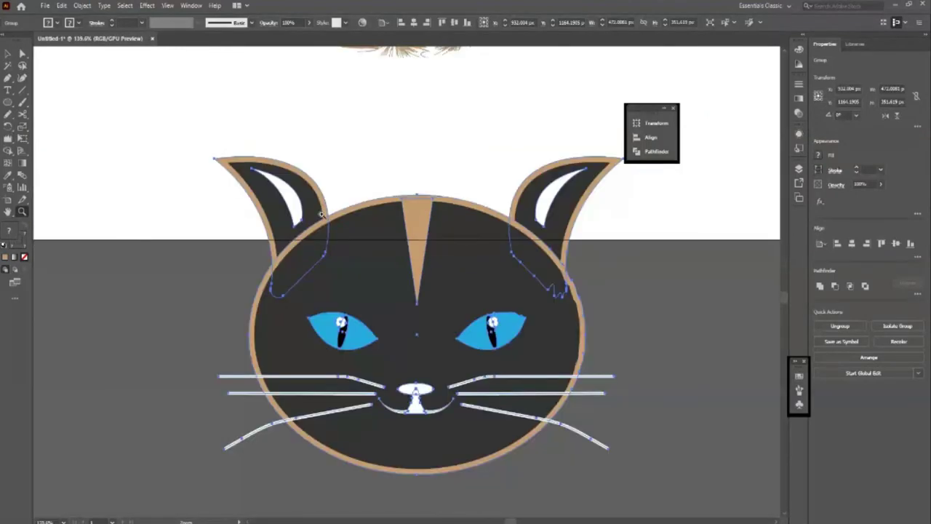
left_click_drag(452, 192, 411, 269)
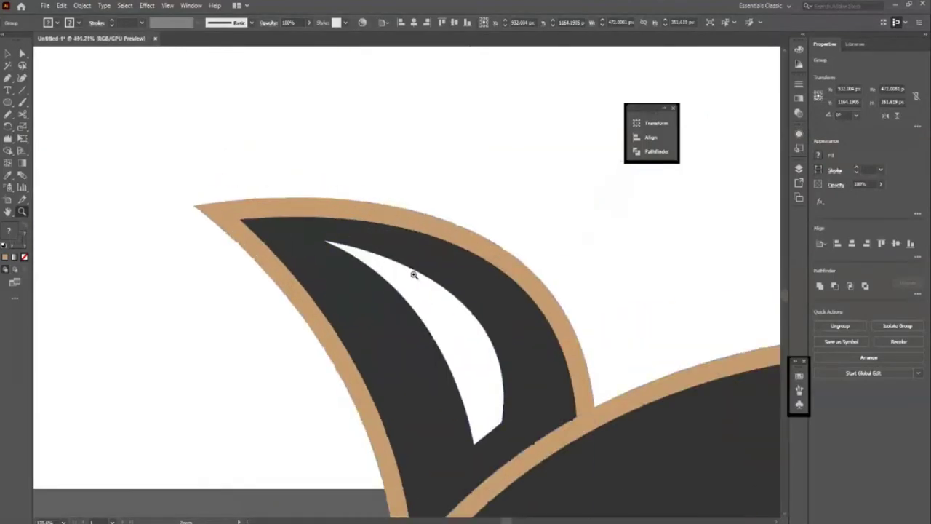
left_click(9, 138)
left_click_drag(411, 211, 451, 364)
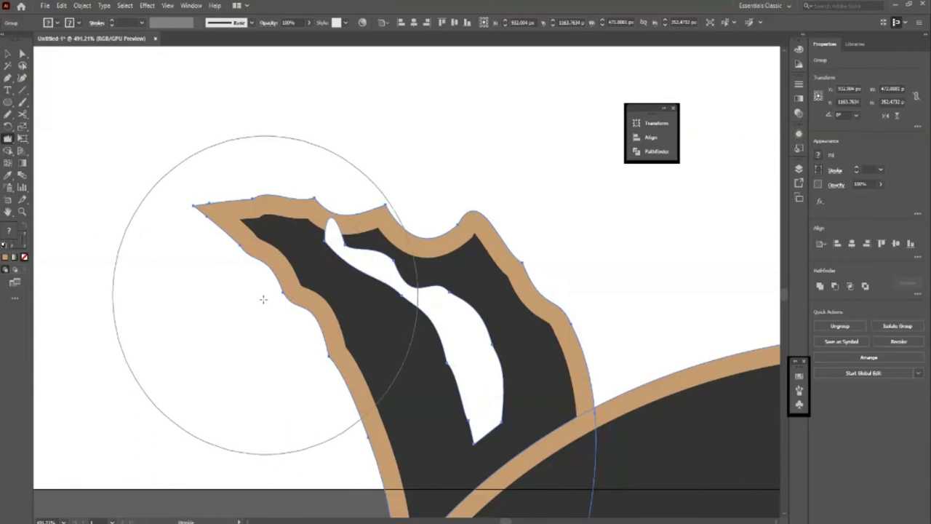
Make the right ear's outline jagged with Crystallize
key("z")
scroll(192, 247, "down", 3)
scroll(192, 247, "down", 5)
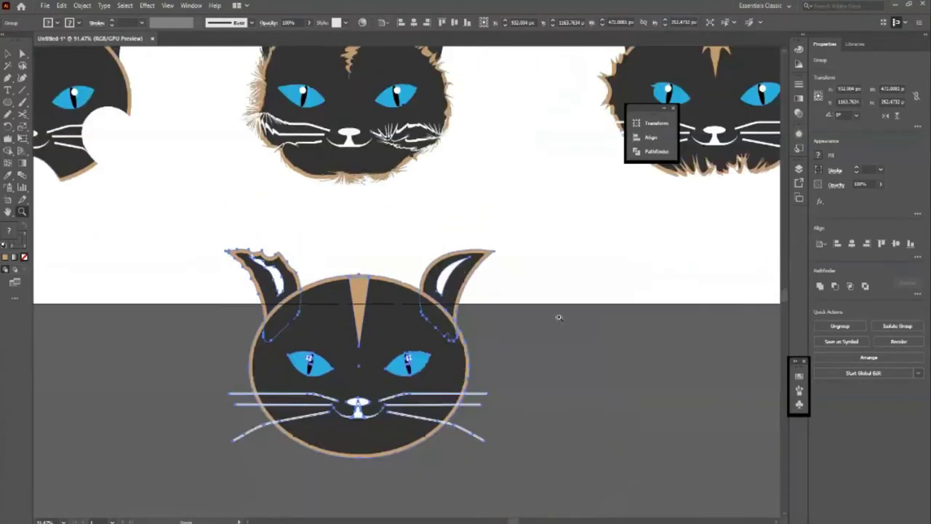
scroll(463, 269, "up", 5)
left_click(8, 138)
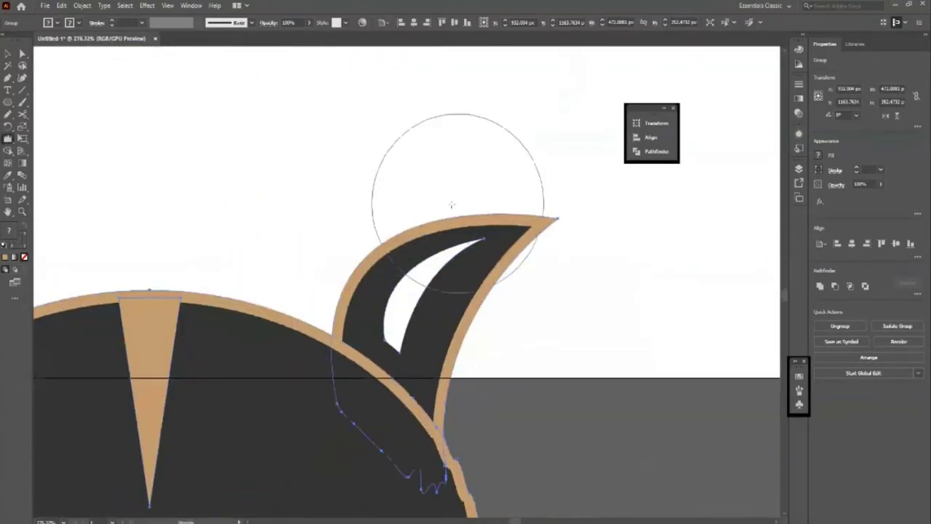
left_click_drag(474, 177, 312, 245)
Crinkle the outline across the top of the head with Wrinkle
key("z")
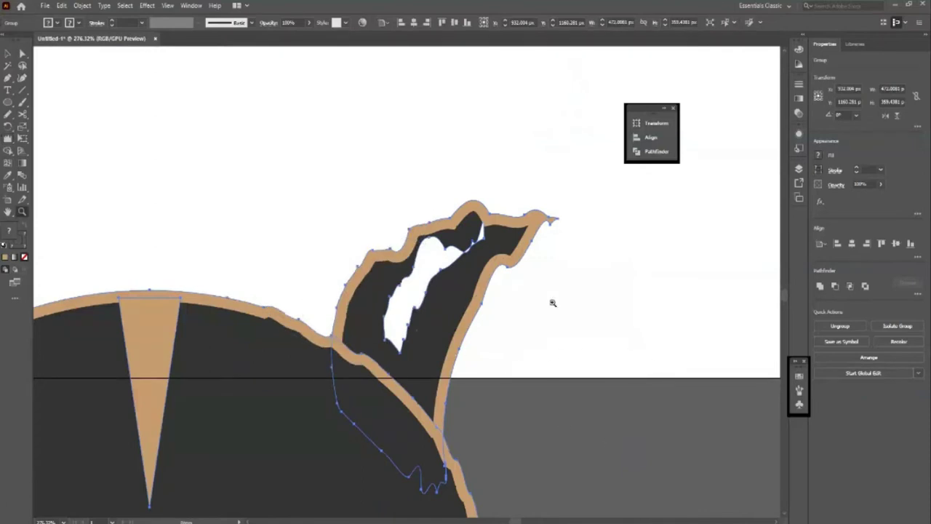
scroll(526, 259, "down", 3)
left_click(242, 259)
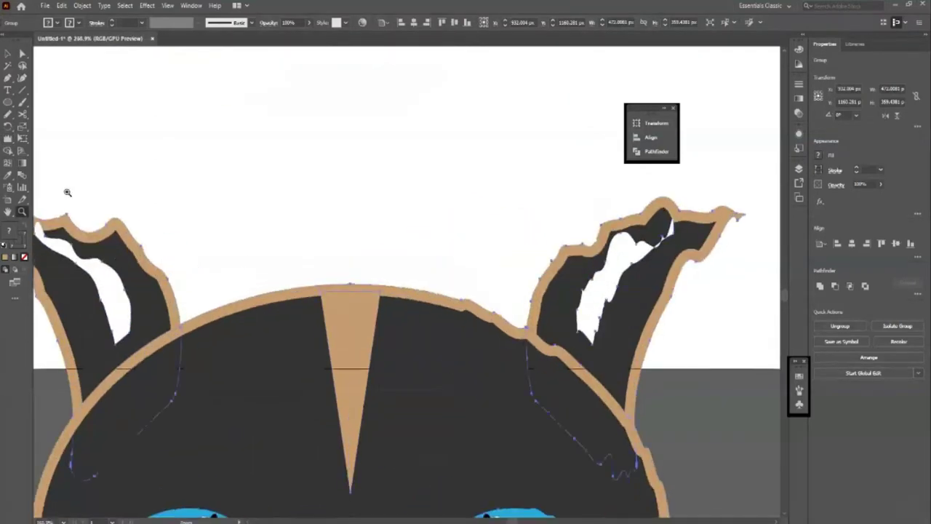
mouse_move(312, 270)
left_mouse_down()
mouse_move(411, 248)
mouse_move(444, 271)
left_mouse_up()
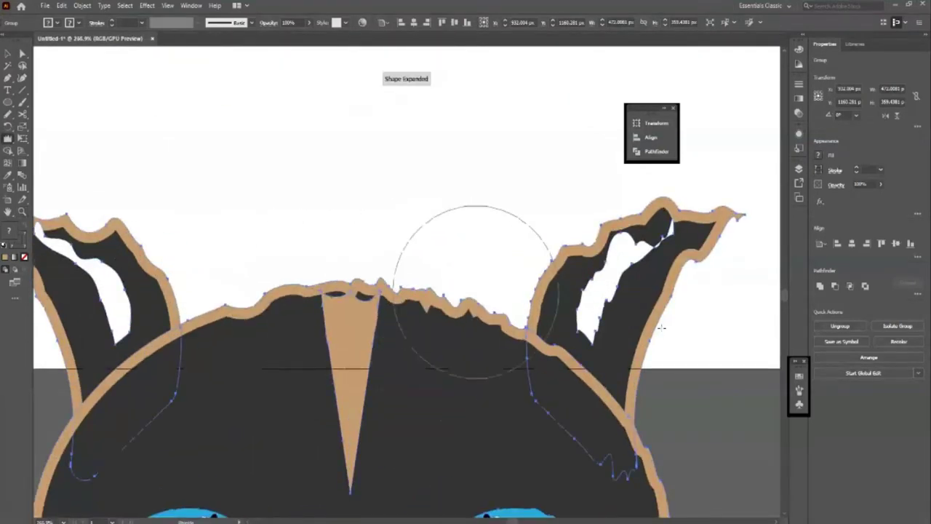
Wrinkle the left whisker ends and the head's left and bottom edges, then deselect
key("z")
left_click_drag(381, 211, 322, 384)
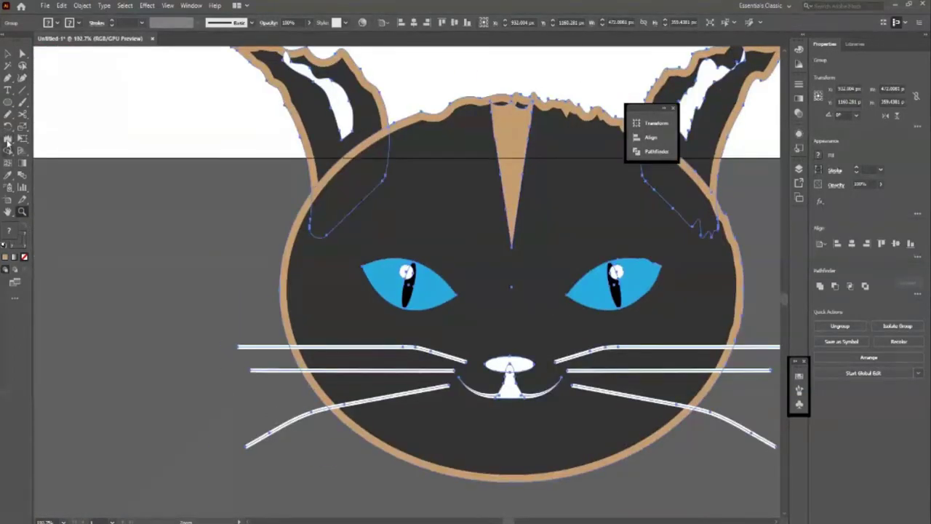
key("shift+r")
left_click_drag(234, 318, 270, 356)
left_click_drag(302, 219, 291, 342)
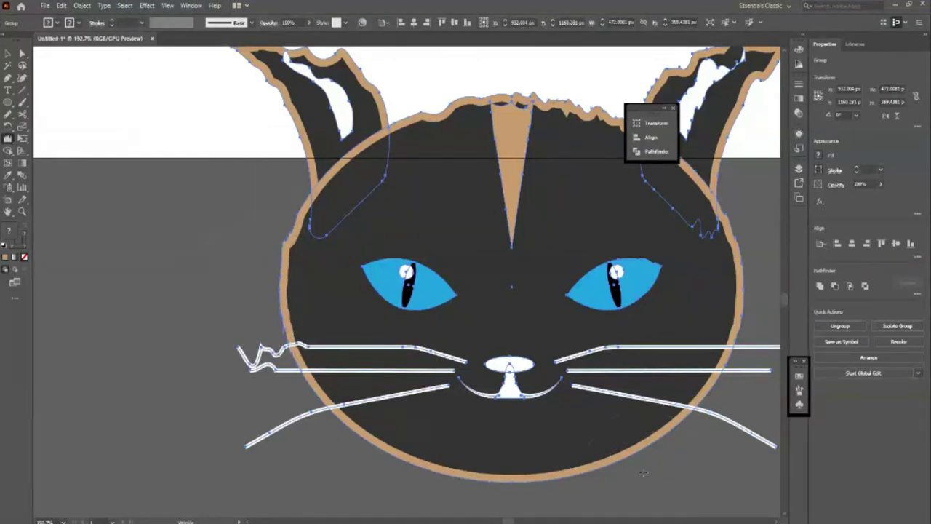
left_click_drag(643, 473, 363, 404)
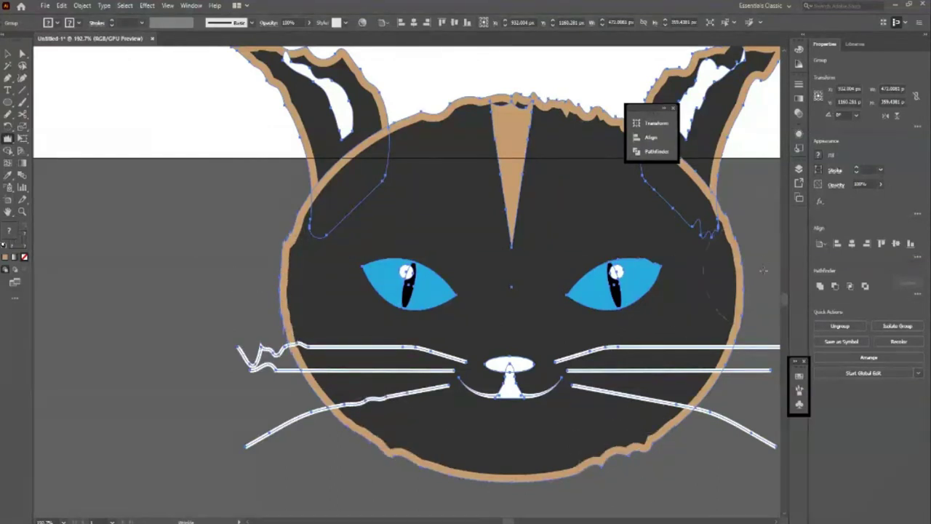
left_click_drag(252, 276, 283, 349)
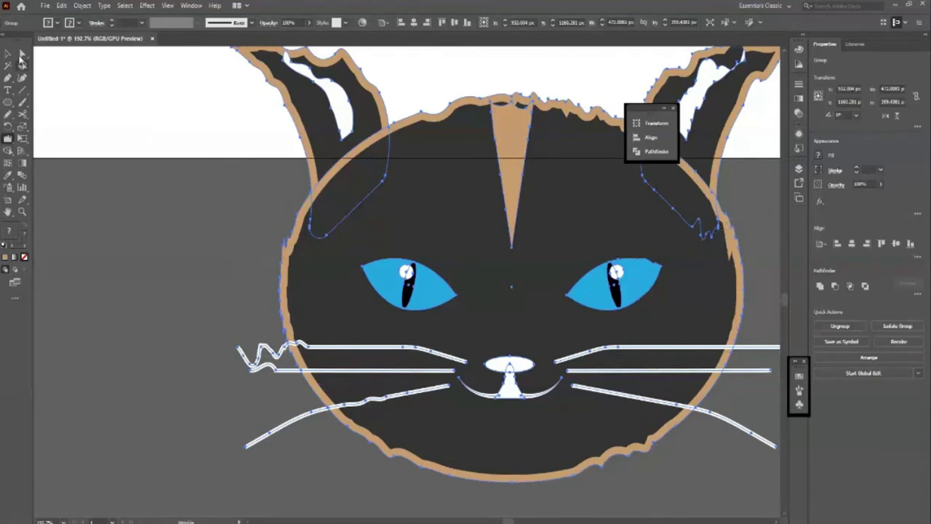
left_click(8, 53)
left_click(163, 220)
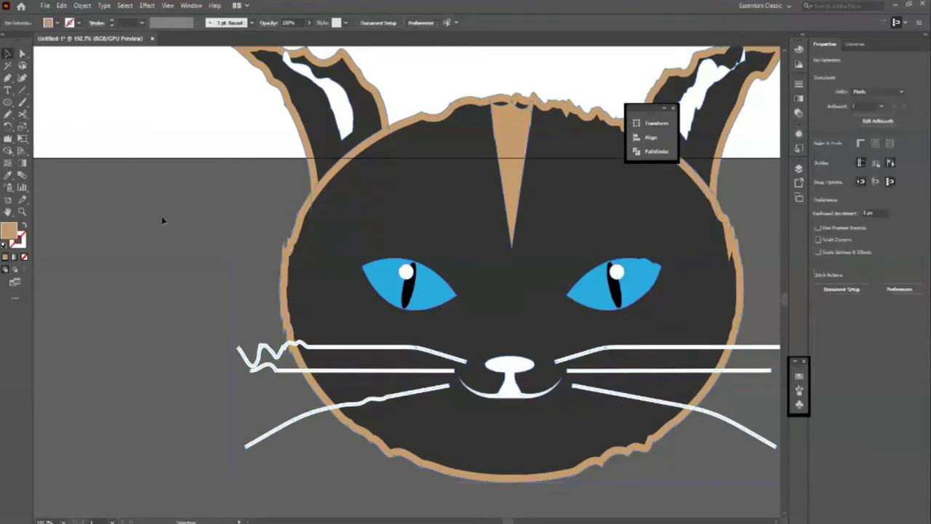
Zoom out to the whole artboard and nudge the wrinkled bottom cat slightly left
key("z")
left_click_drag(342, 286, 240, 354)
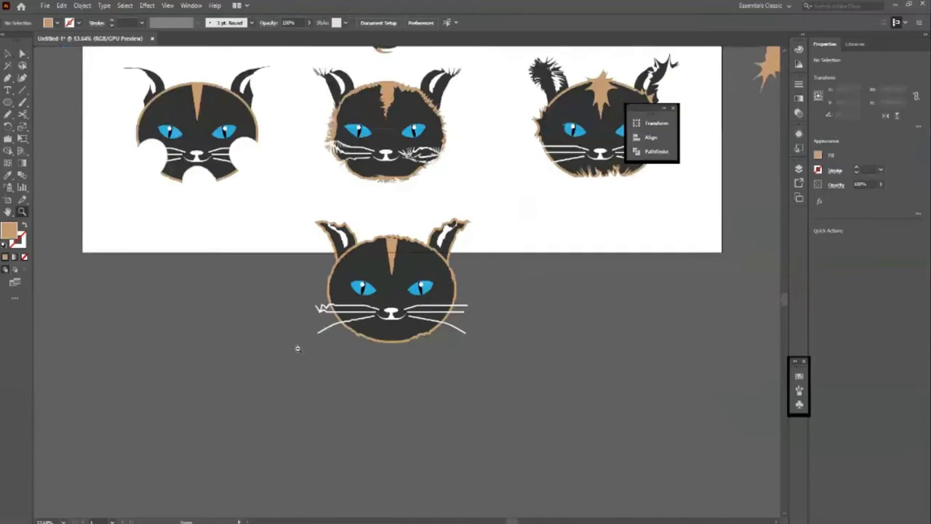
left_click_drag(298, 349, 240, 349)
left_click_drag(420, 364, 580, 199)
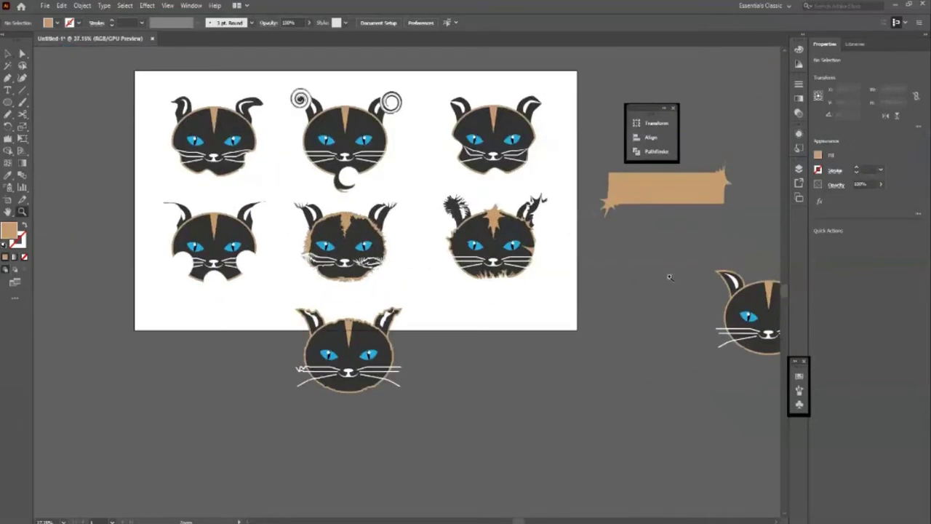
left_click_drag(324, 272, 299, 284)
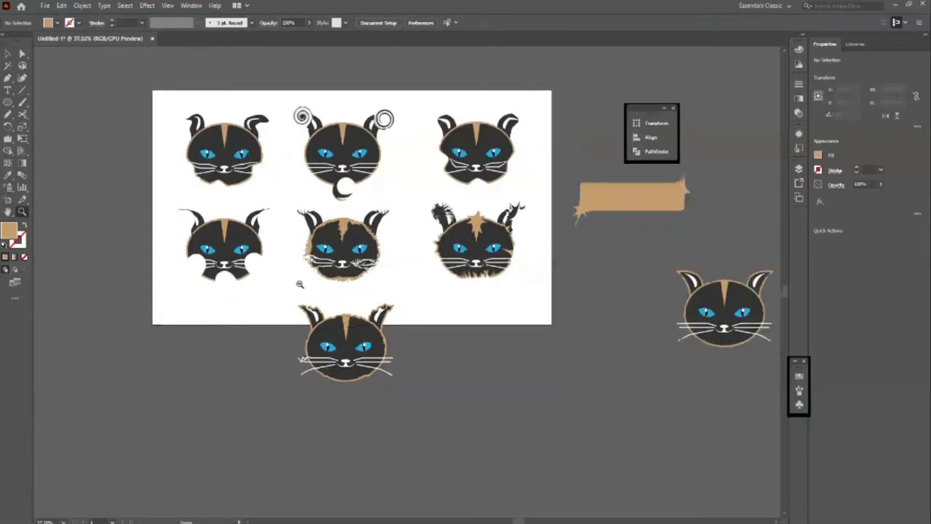
scroll(399, 353, "up", 2)
left_click_drag(401, 354, 428, 371)
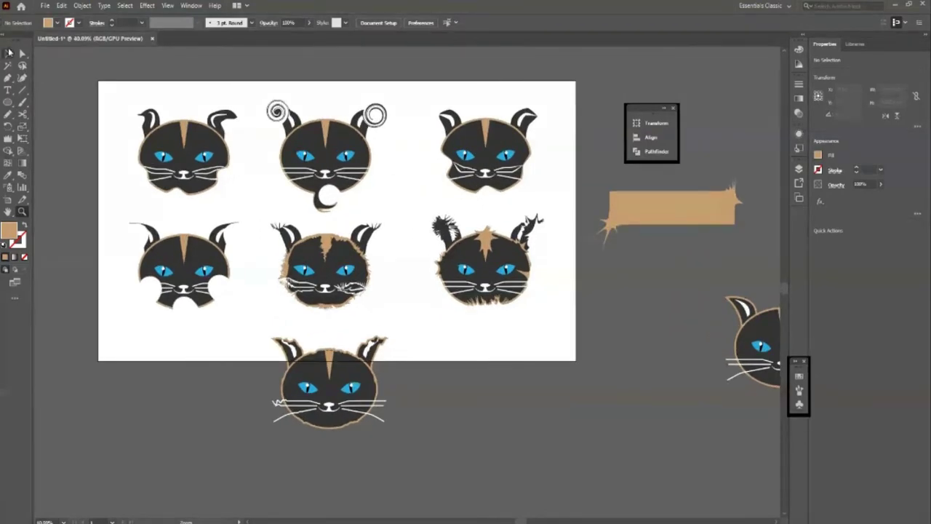
left_click(9, 53)
left_click_drag(329, 385, 322, 382)
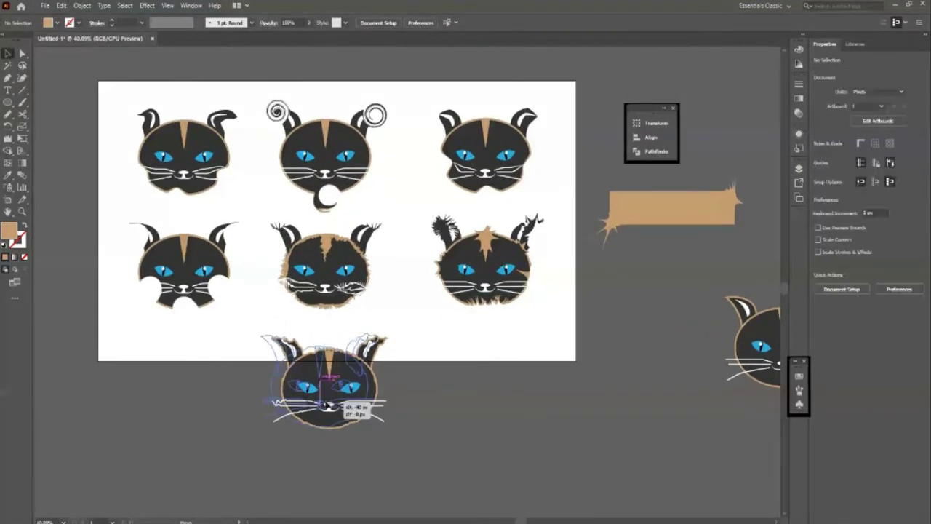
left_click(214, 463)
scroll(473, 440, "up", 1)
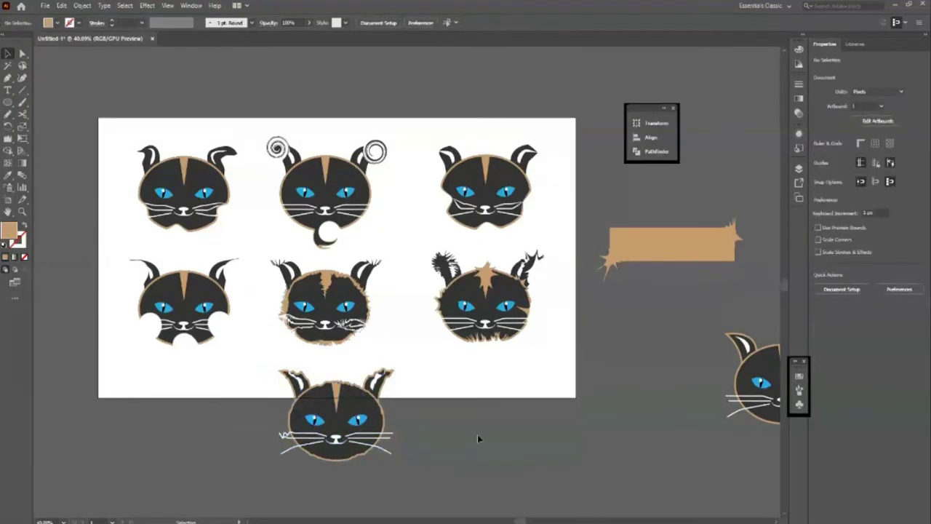
key("shift+m")
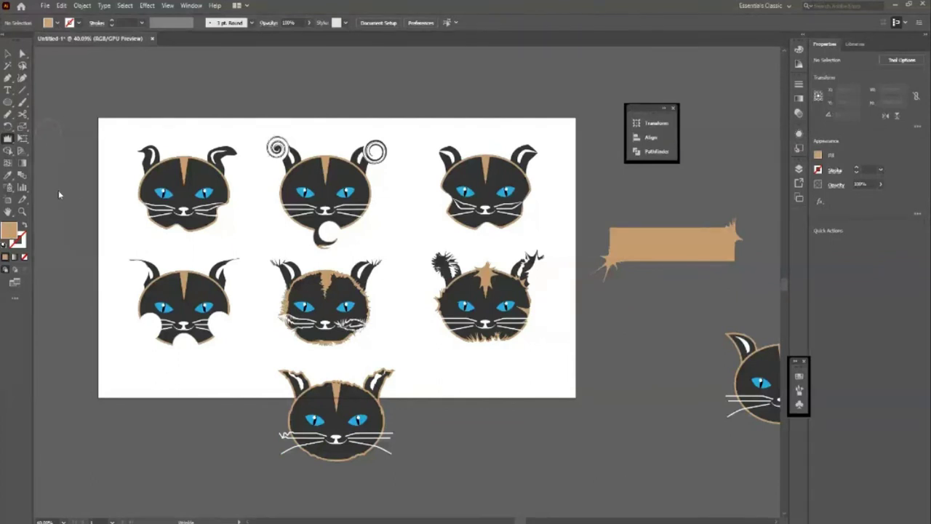
Drag a cat head off to the right of the first artboard
left_click(7, 54)
scroll(56, 247, "up", 2)
scroll(56, 247, "up", 2)
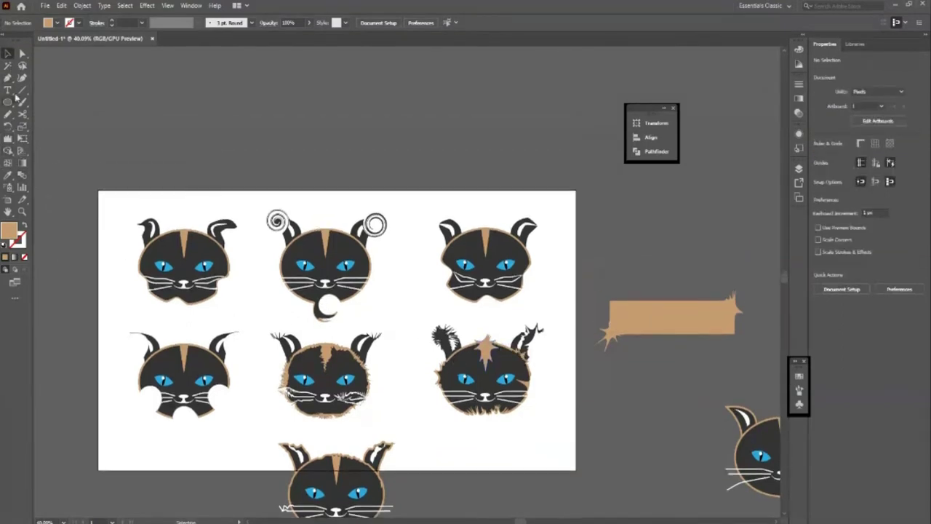
scroll(227, 237, "down", 1)
scroll(228, 236, "down", 4)
left_click_drag(342, 375, 644, 315)
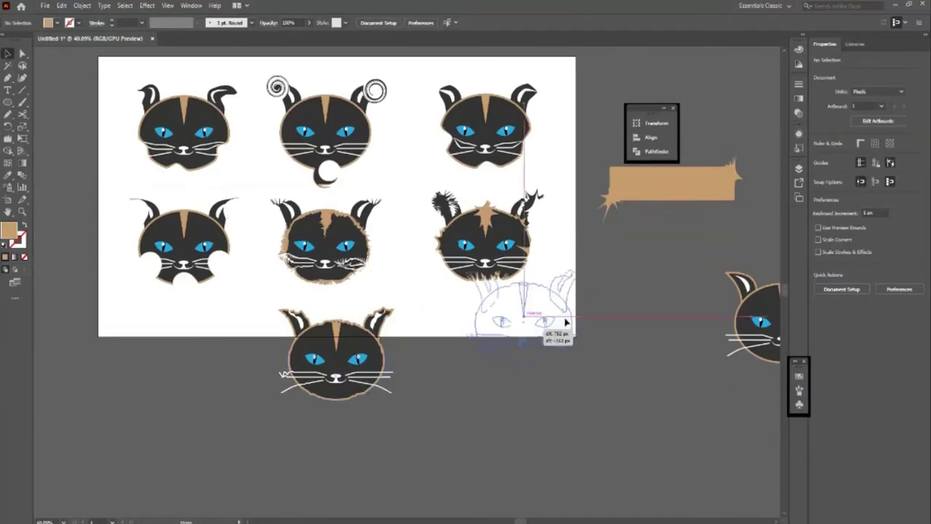
left_click(469, 355)
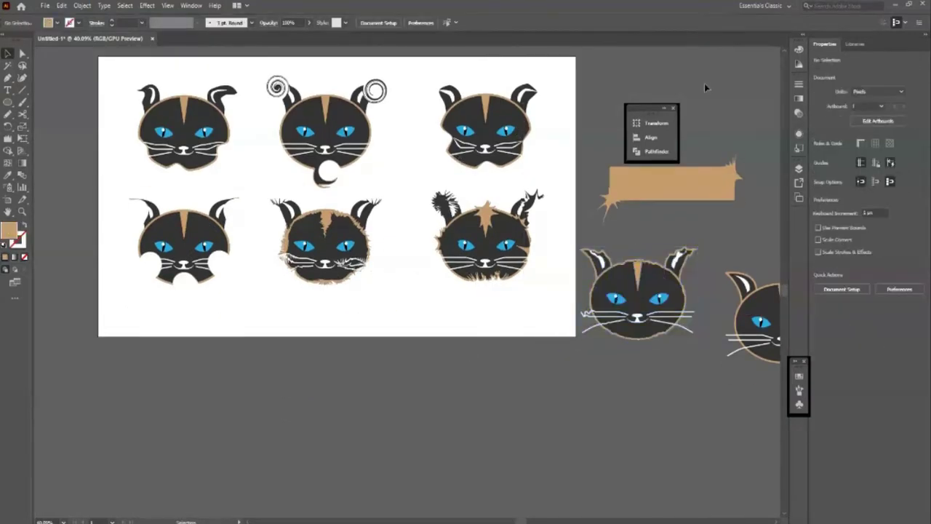
left_click(673, 108)
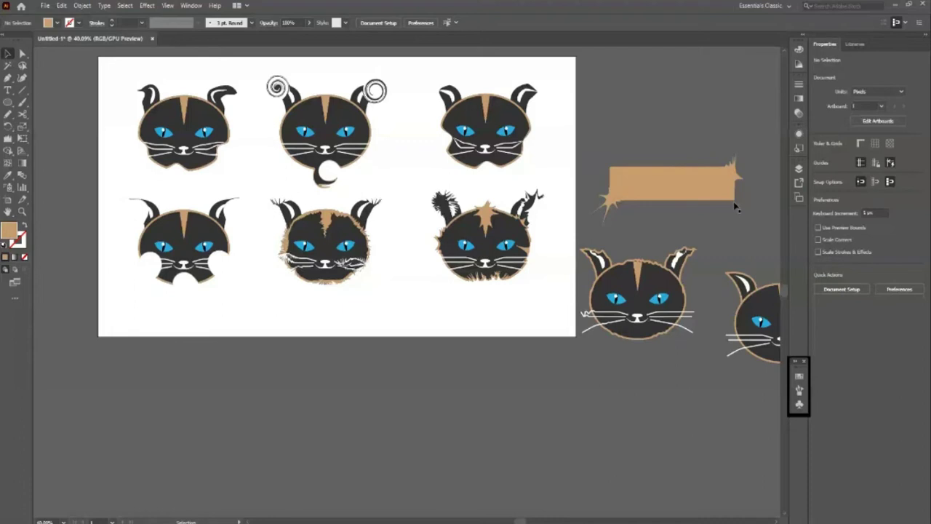
Create Artboard 2 around the loose art and move the banner and cat heads to its top
left_click(799, 198)
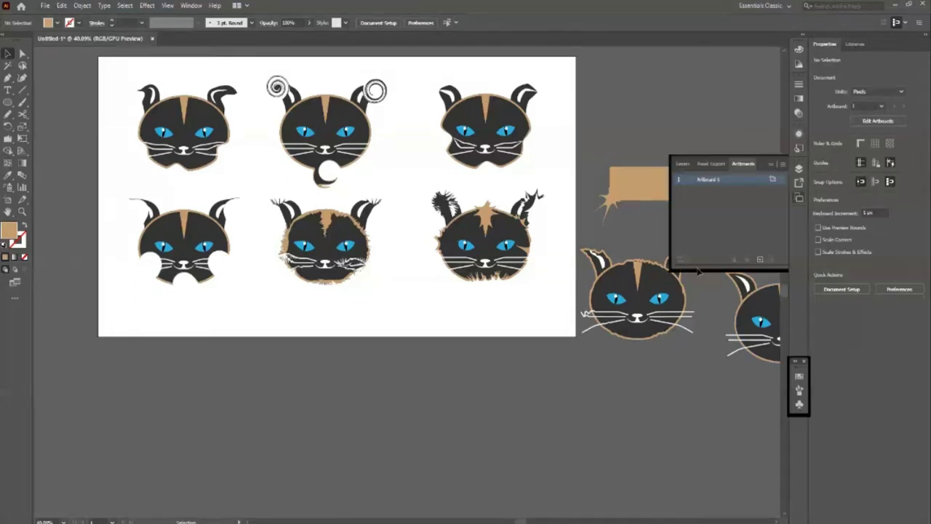
left_click(759, 260)
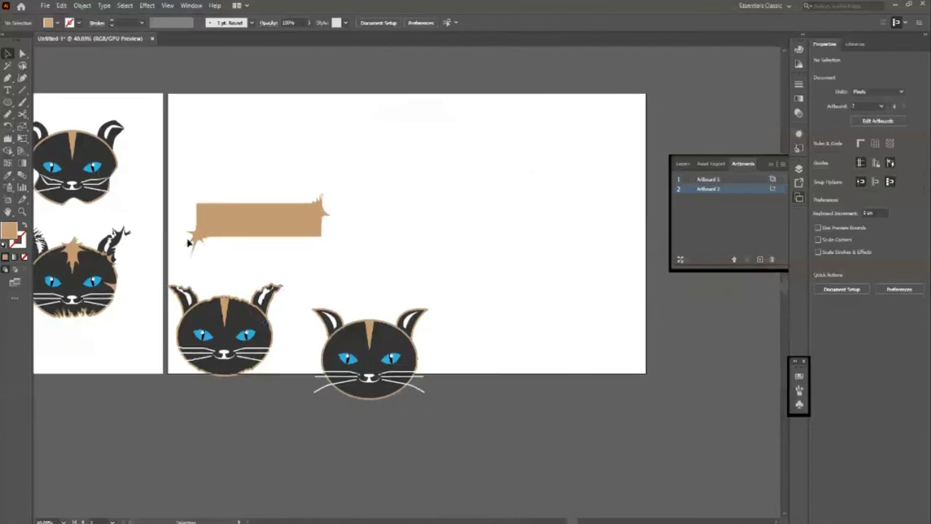
key("ctrl+alt+a")
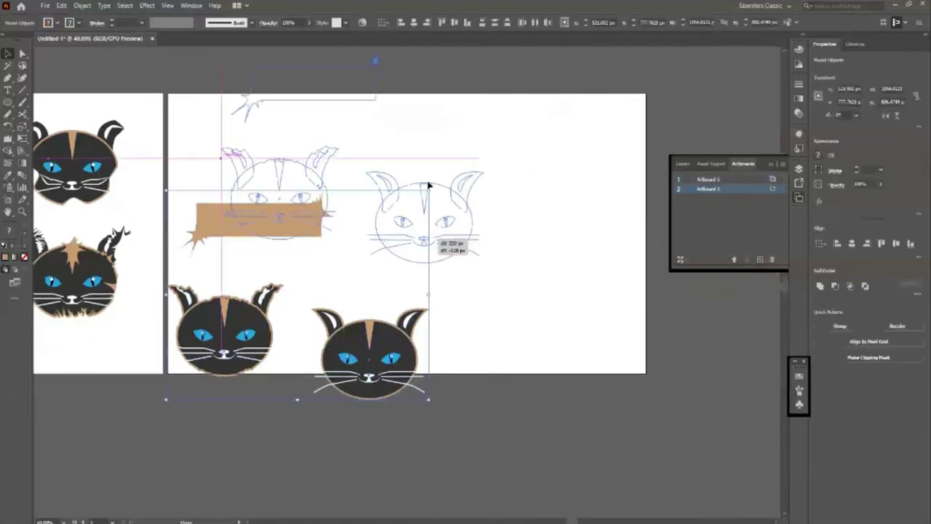
left_click_drag(350, 367, 414, 172)
scroll(447, 287, "up", 2)
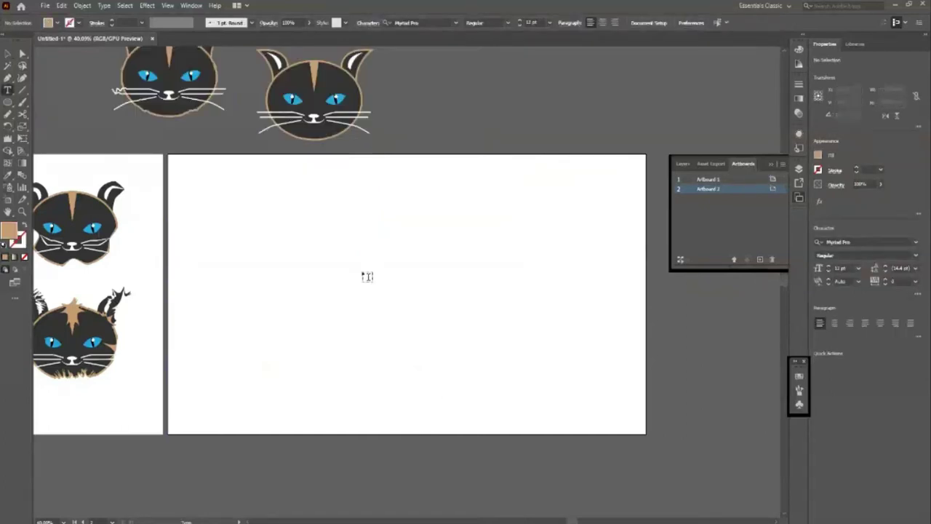
Place placeholder text on the second artboard and scale it up large
left_click(362, 272)
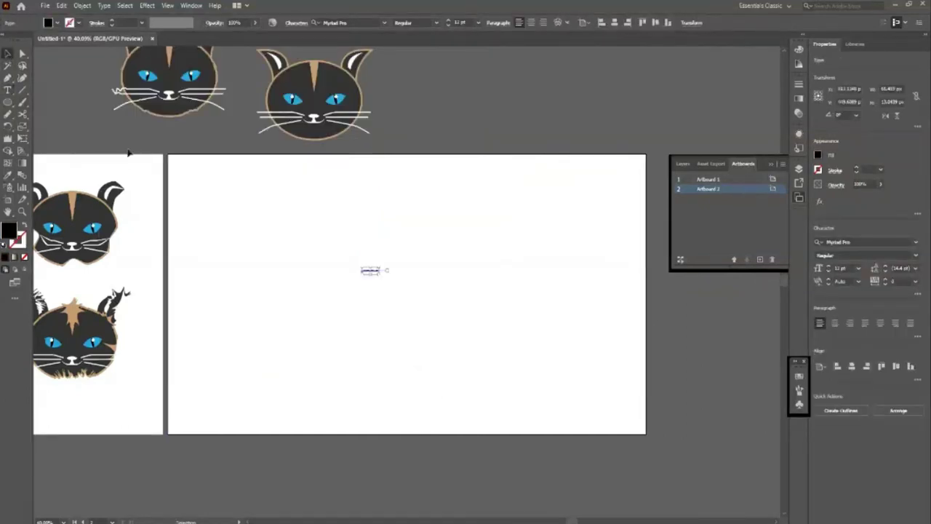
key("Escape")
left_click_drag(379, 273, 545, 307)
left_click_drag(437, 301, 461, 313)
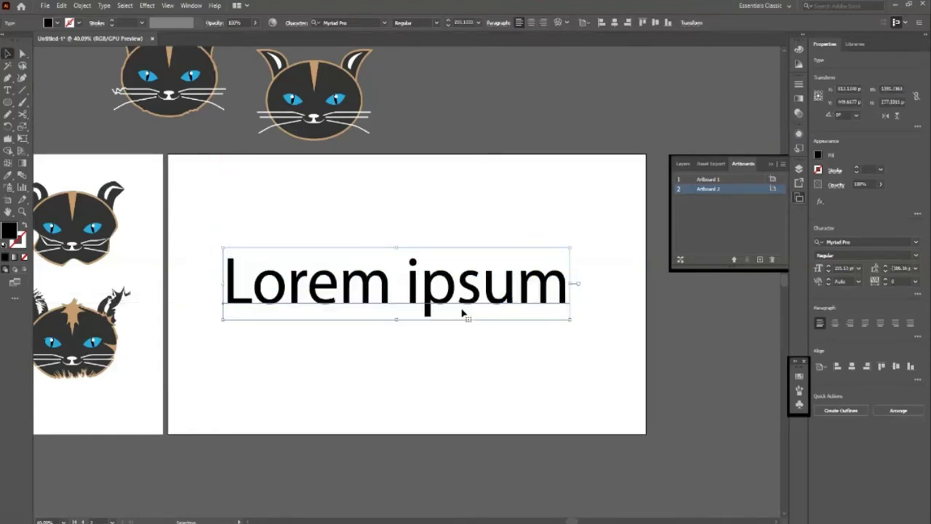
Replace the placeholder with 'Distort Tools' and fit the artboard in the window
double_click(560, 297)
key("BackSpace")
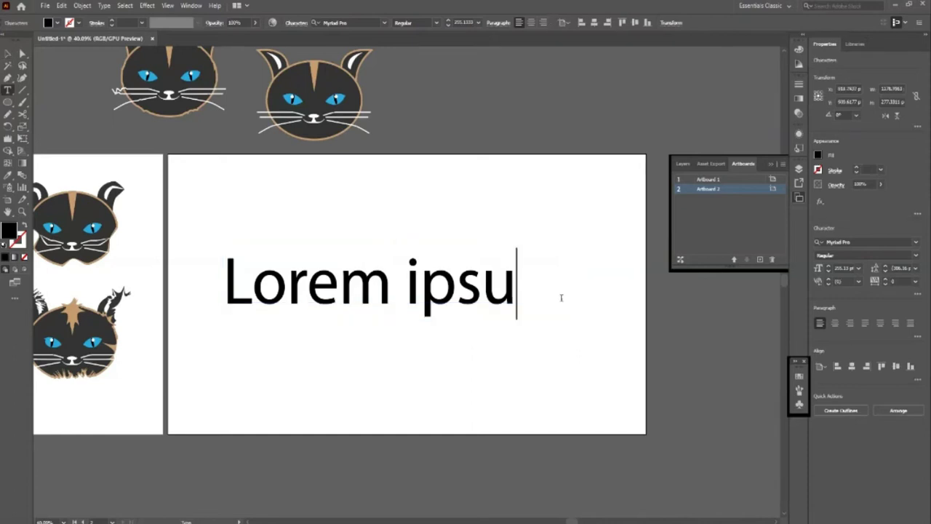
key("BackSpace")
key("BackSpace")
key("BackSpace")
type("ڎیس")
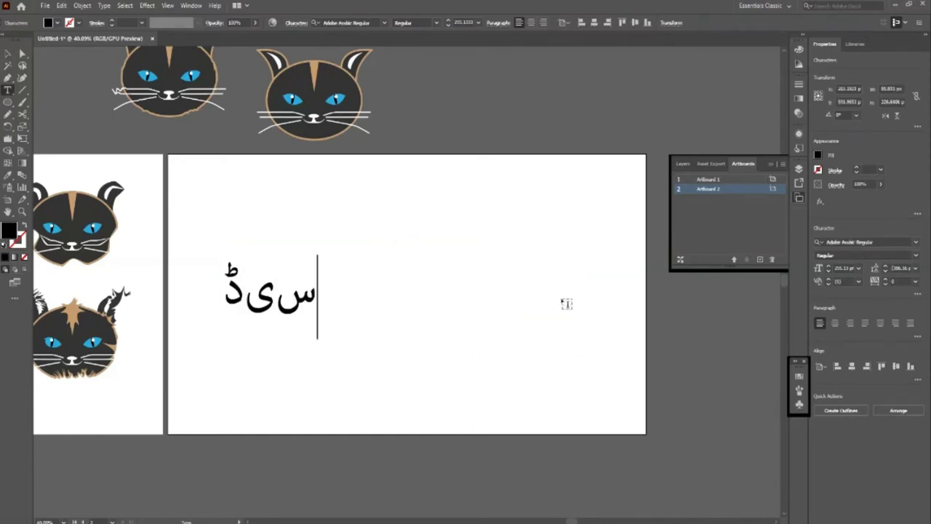
type("ترەرت")
key("BackSpace")
key("BackSpace")
key("BackSpace")
key("BackSpace")
key("BackSpace")
key("BackSpace")
key("BackSpace")
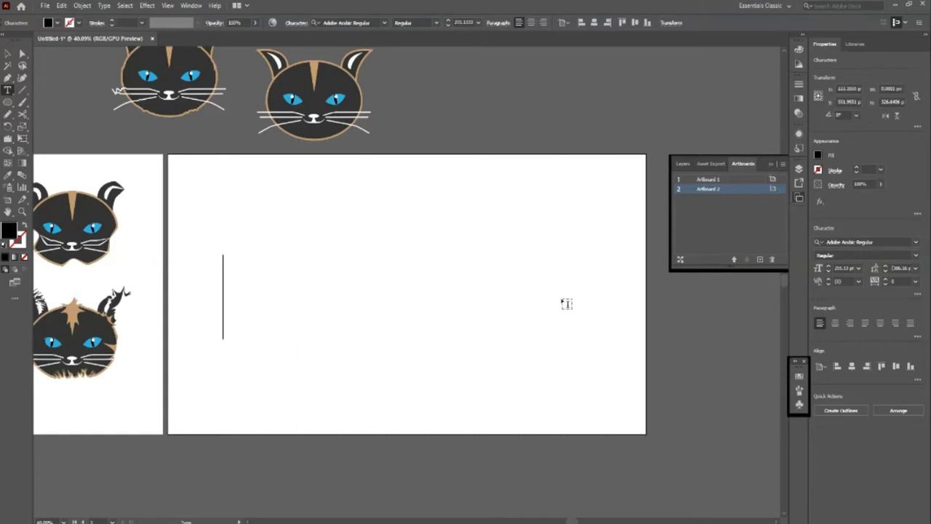
type("Distort ")
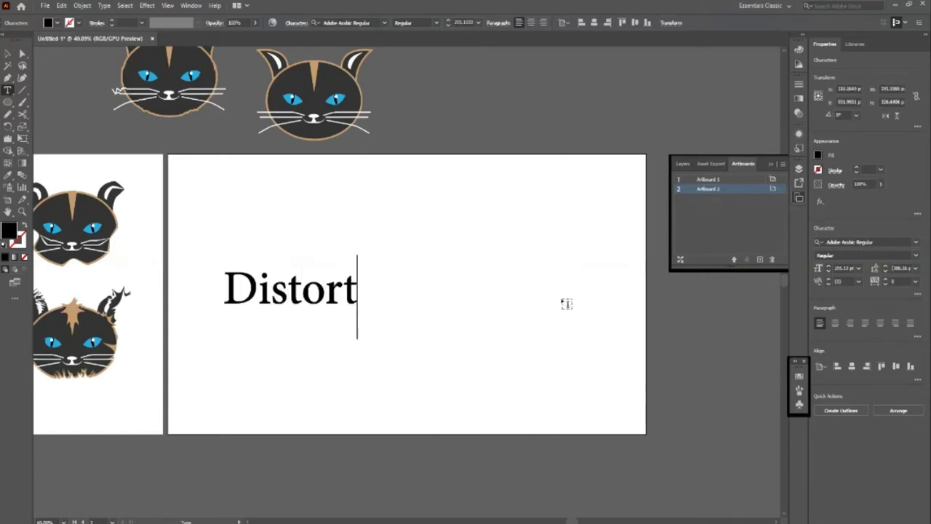
type("T")
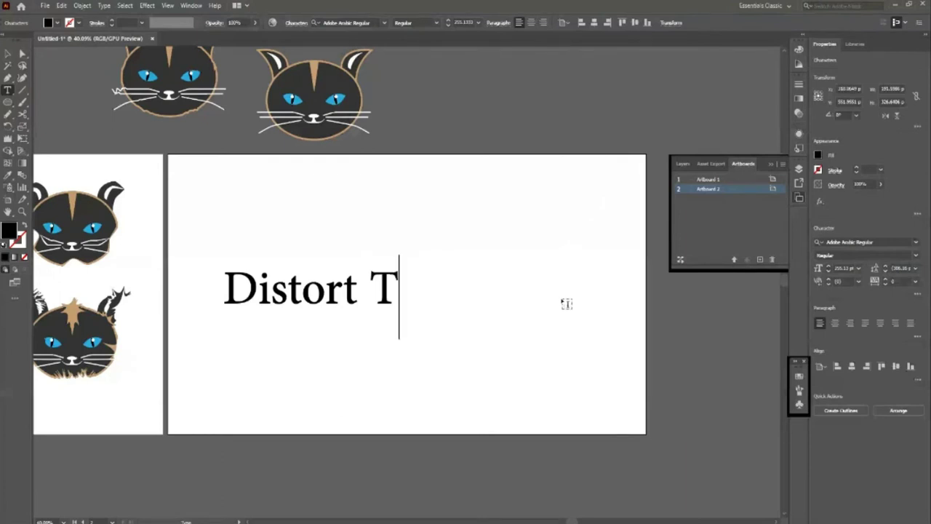
type("ools")
key("Escape")
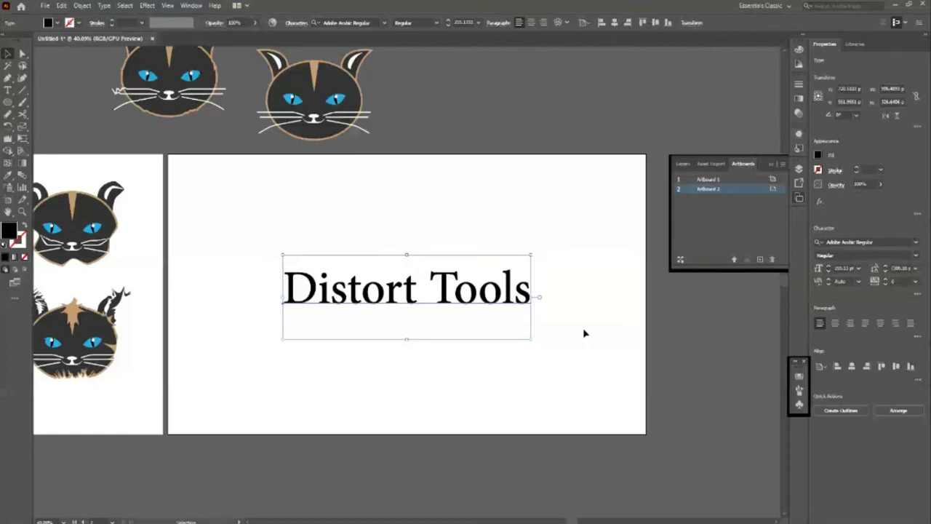
key("ctrl+0")
left_click(6, 139)
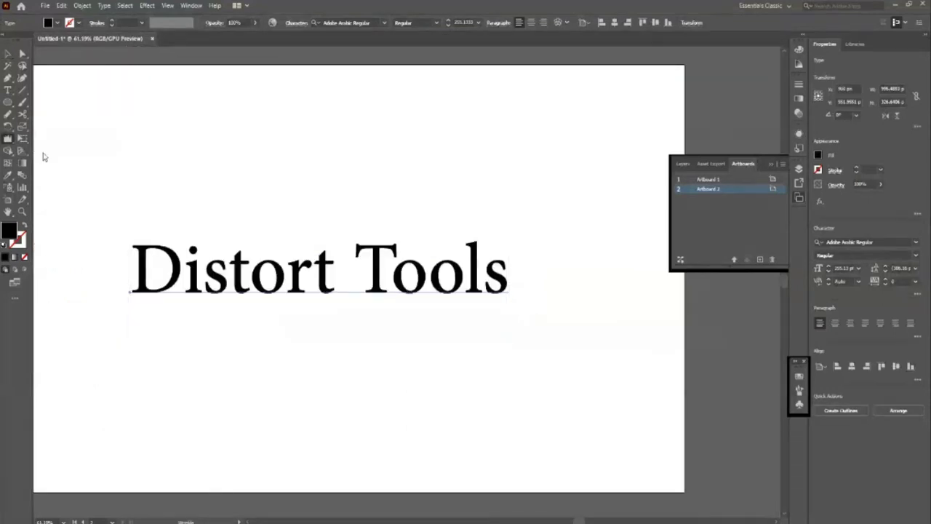
Dismiss the warp warning and convert the Distort Tools text to outlines
left_click(515, 314)
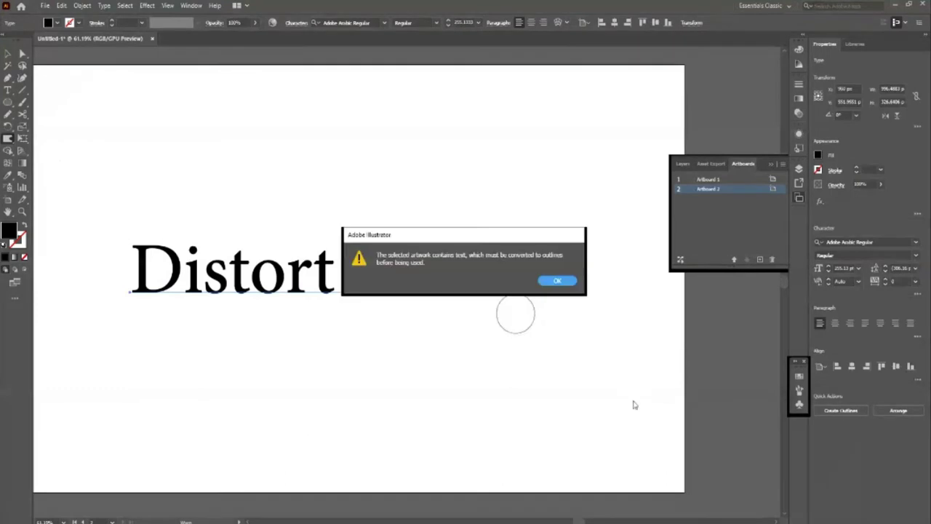
left_click(559, 282)
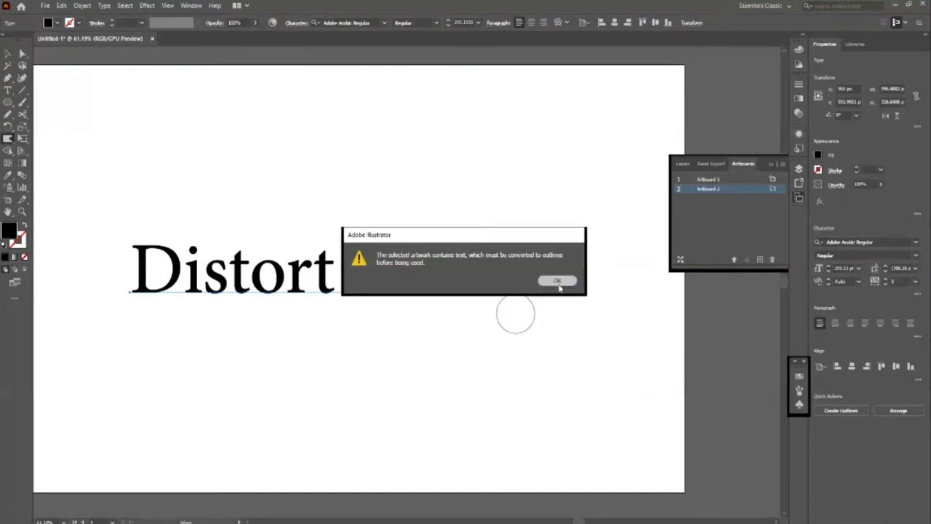
left_click(8, 55)
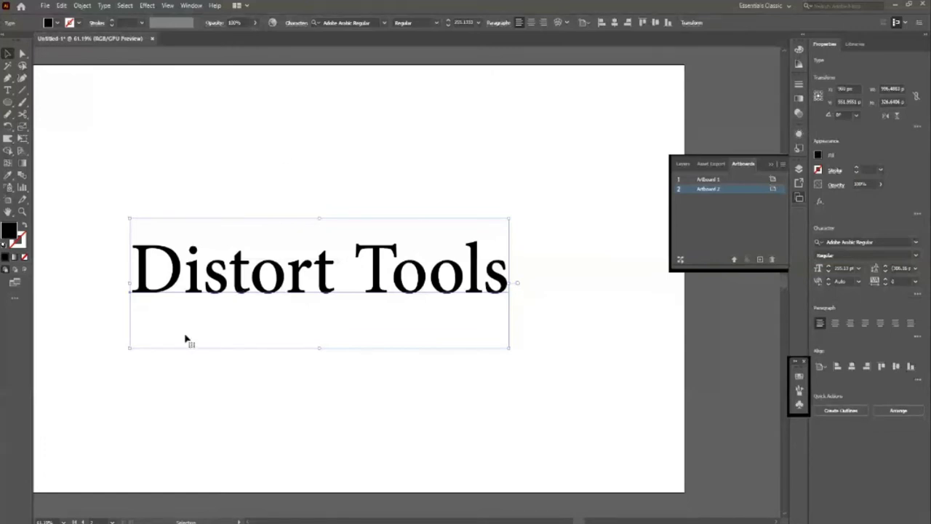
left_click(102, 6)
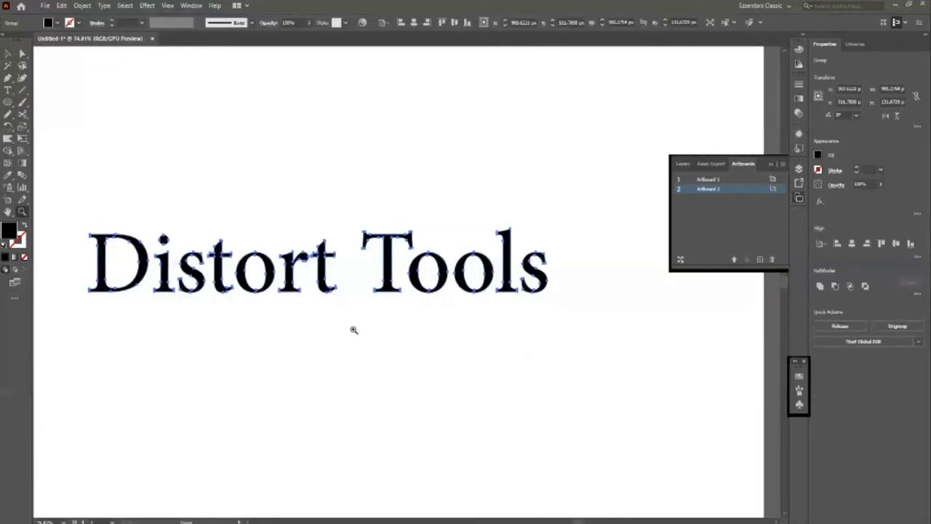
Warp the final 's' of Tools, undoing the stray warps on the D and r
key("shift+r")
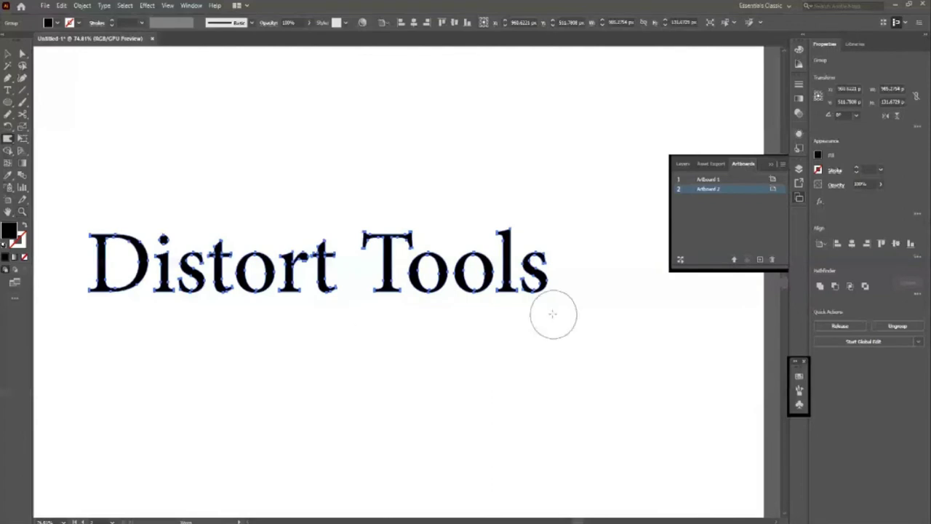
left_click_drag(550, 316, 529, 282)
left_click_drag(88, 309, 91, 298)
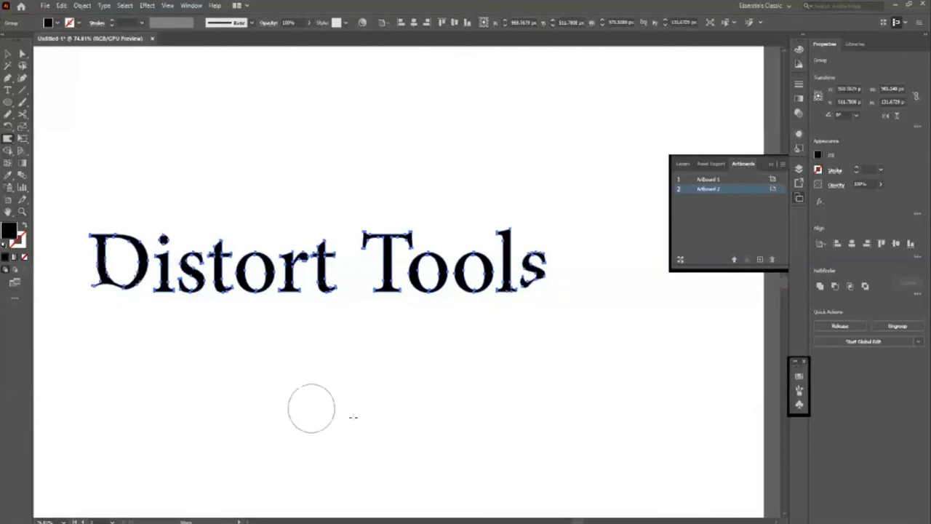
left_click_drag(287, 245, 298, 251)
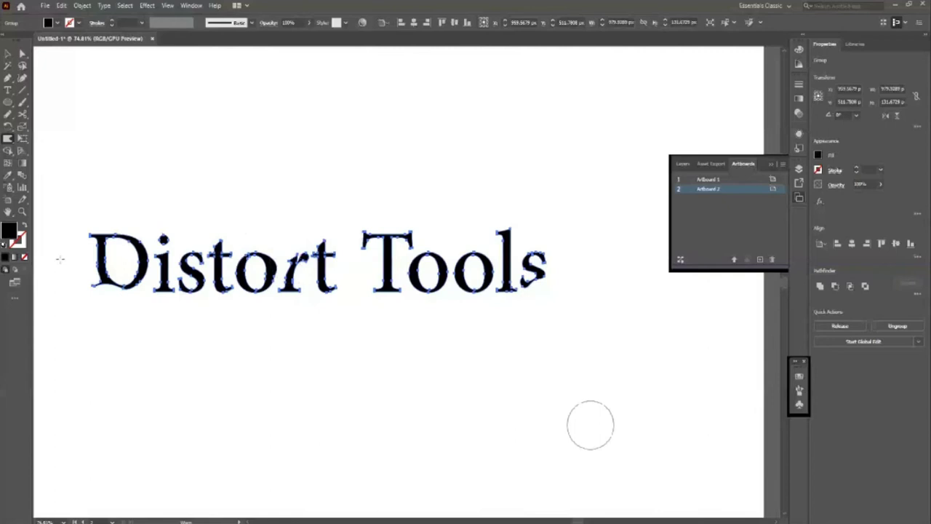
key("v")
key("ctrl+z")
key("ctrl+z")
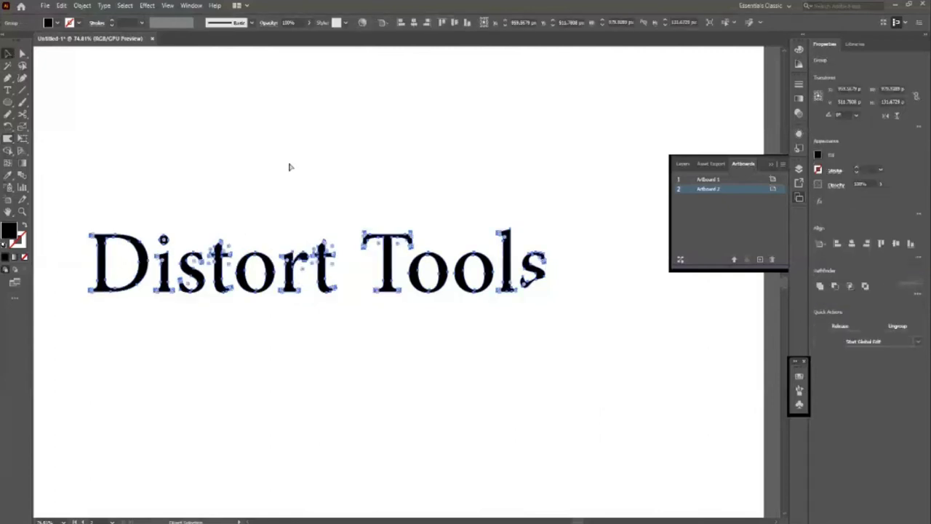
key("z")
left_click_drag(289, 167, 214, 198)
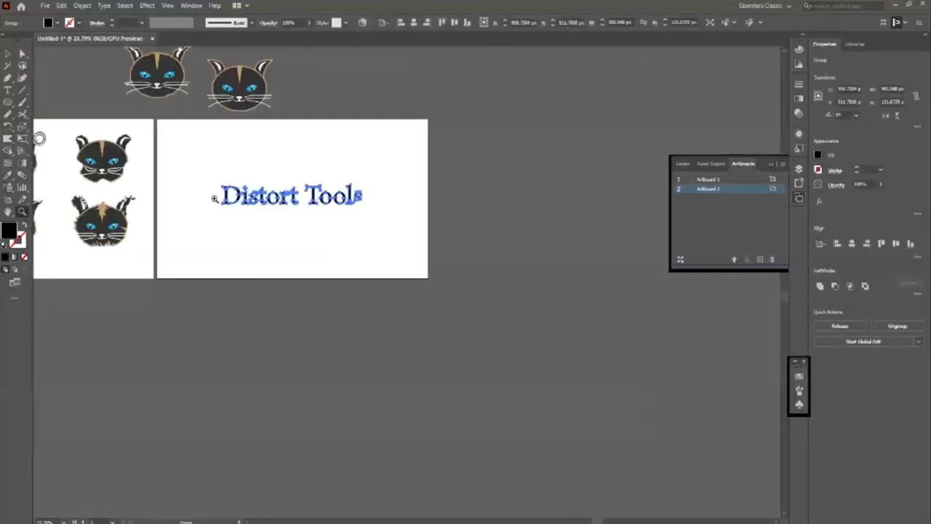
left_click(214, 198)
Stack six evenly spaced copies of the Distort Tools line down the artboard
key("v")
mouse_move(286, 206)
left_mouse_down()
mouse_move(294, 122)
mouse_move(300, 166)
left_mouse_up()
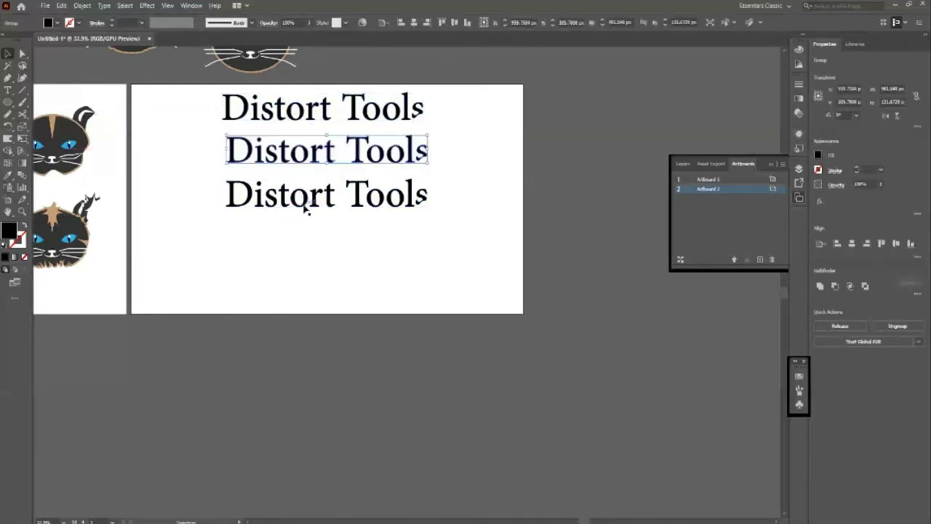
left_click_drag(306, 209, 306, 228)
key("ctrl+d")
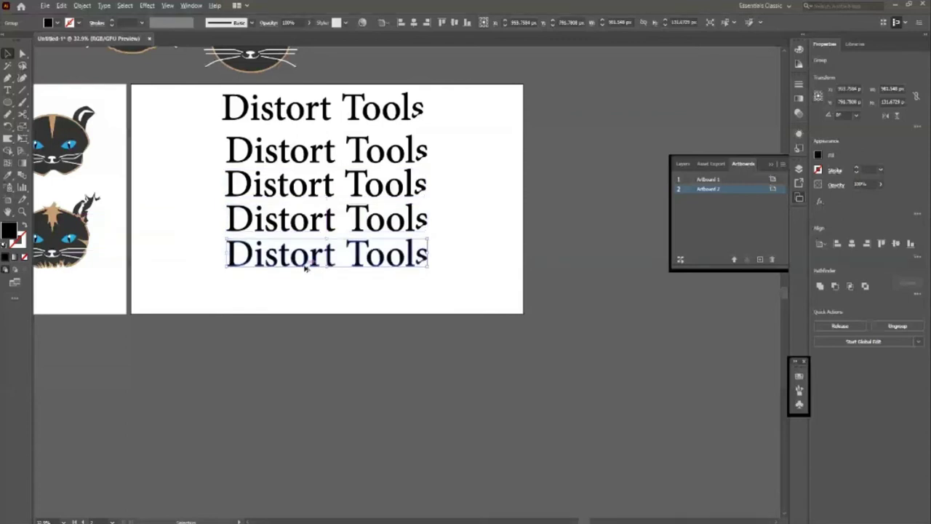
key("ctrl+d")
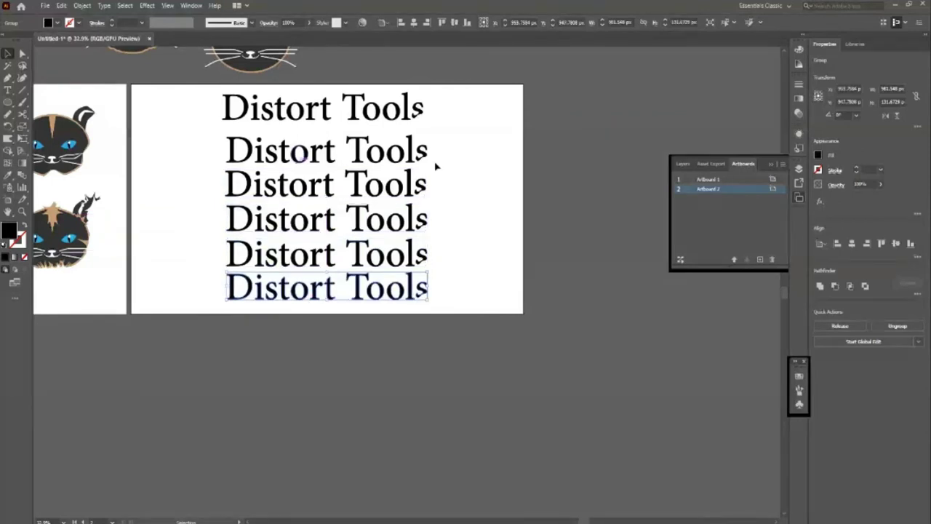
Eyedropper the cat's tan fill onto the second Distort Tools line
left_click(418, 149)
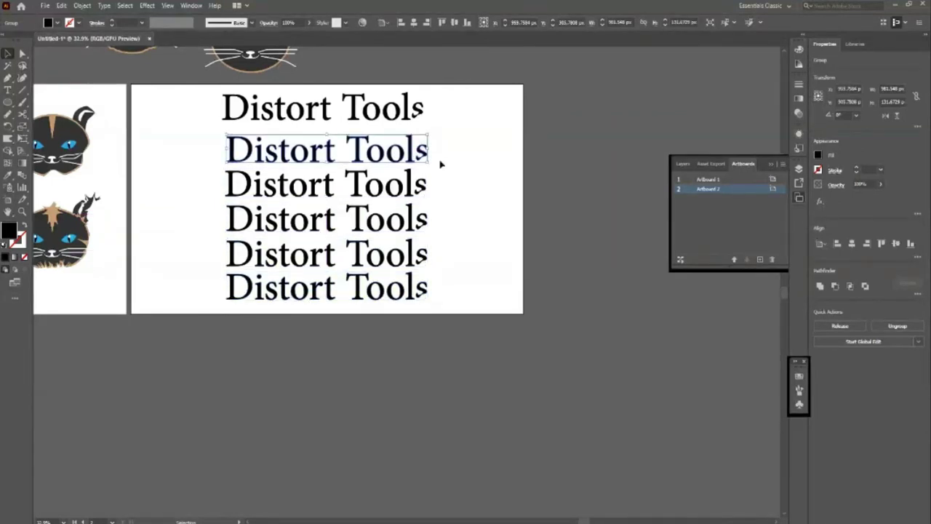
key("i")
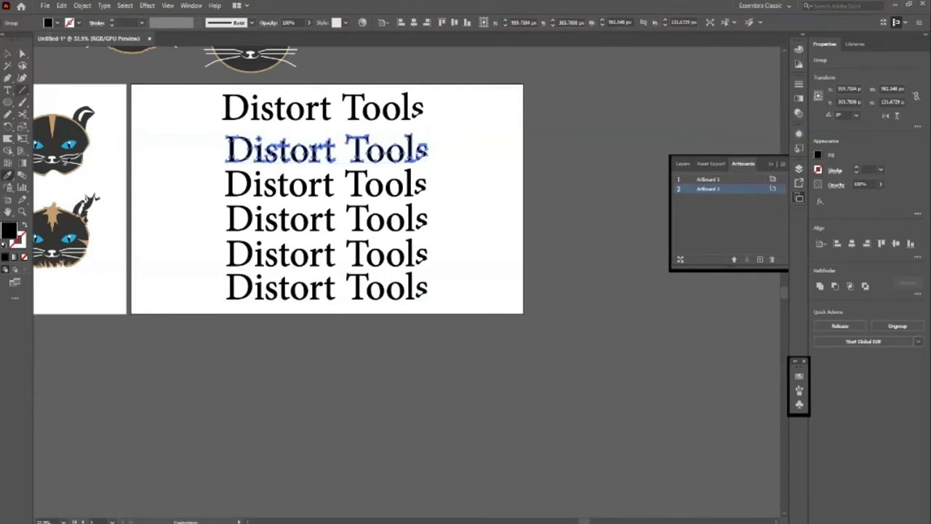
left_click(52, 209)
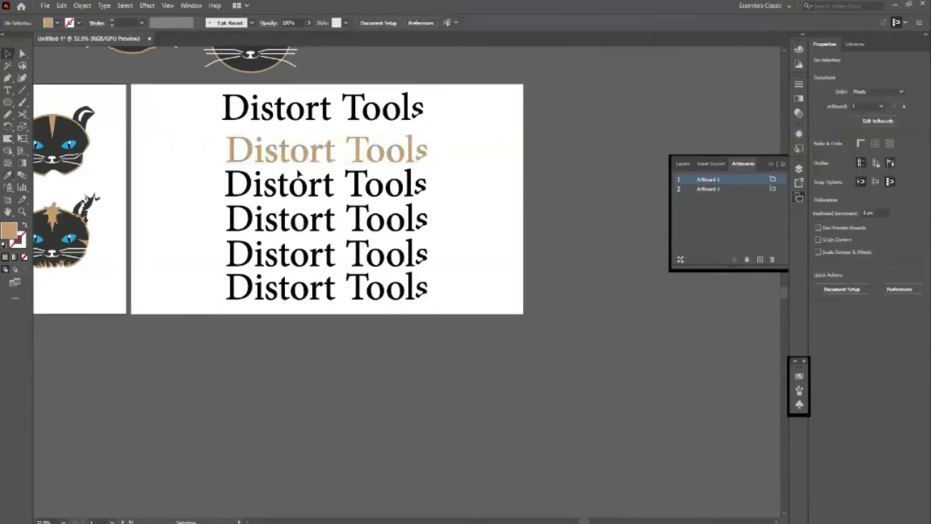
Fill the third Distort Tools line orange and the fourth light blue
left_click(300, 186)
left_click(61, 26)
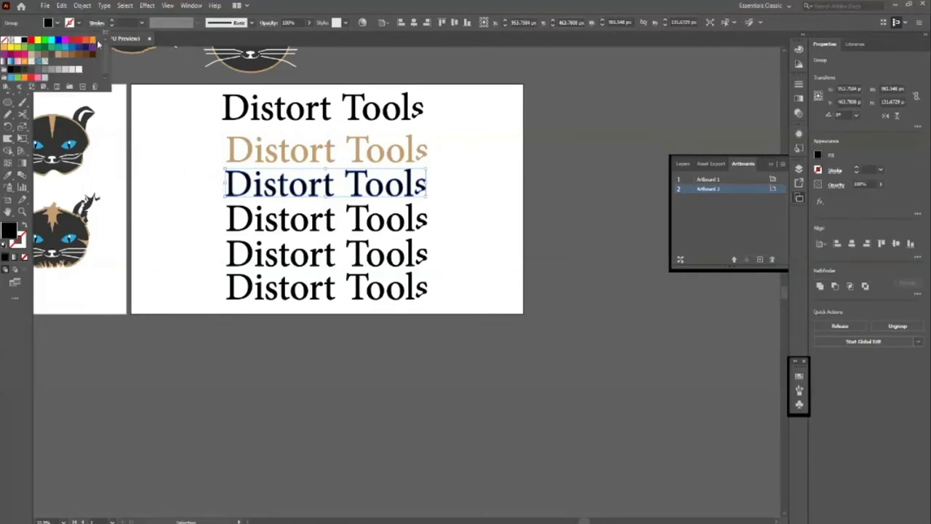
left_click(96, 44)
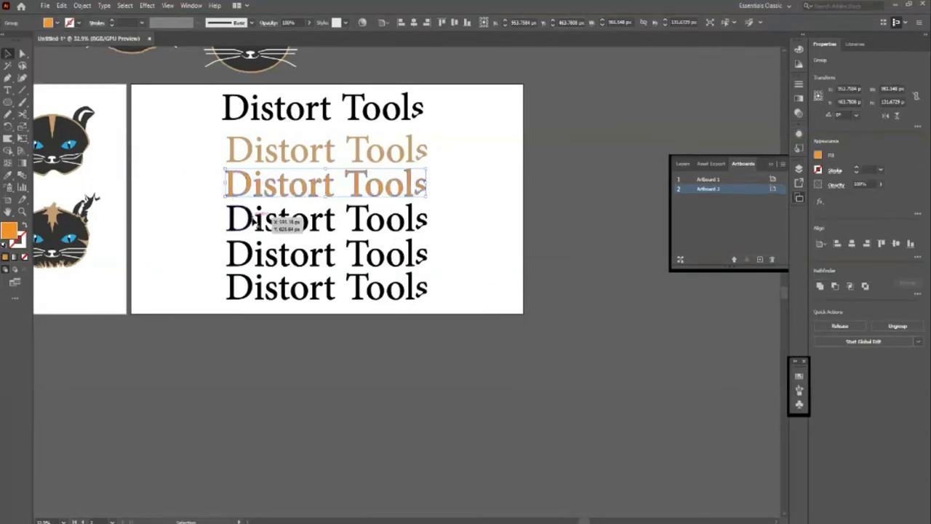
left_click(316, 203)
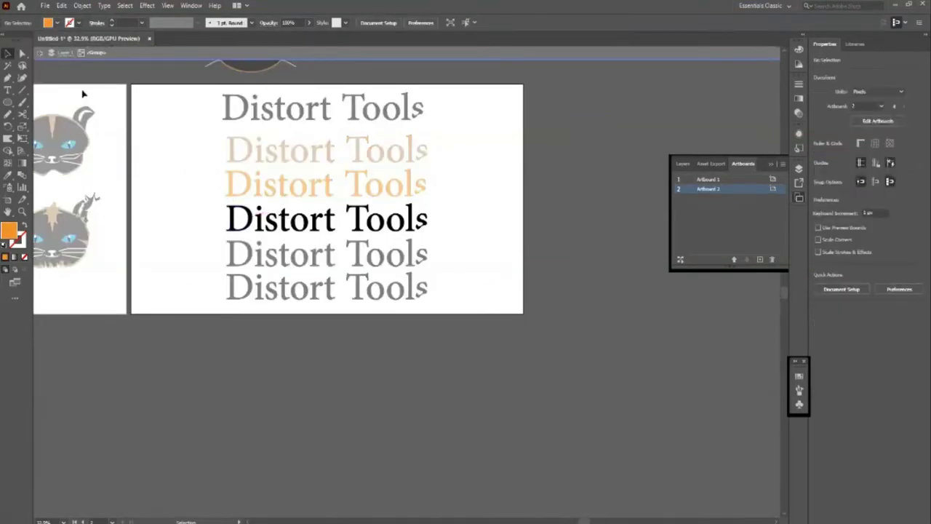
left_click(271, 224)
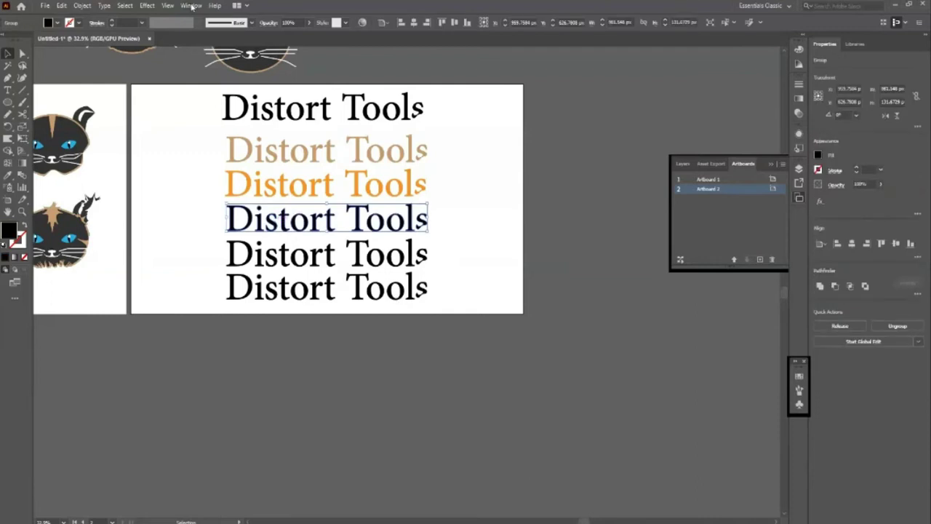
left_click(57, 24)
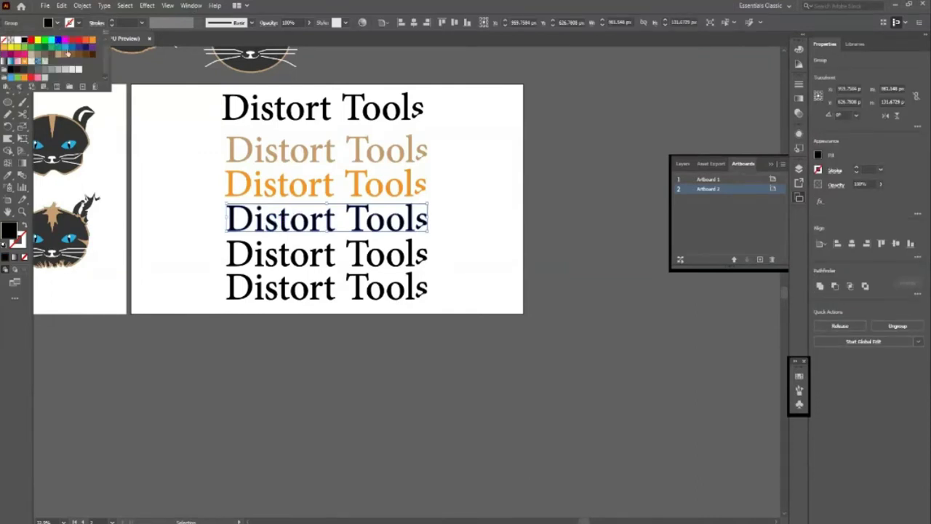
left_click(62, 46)
Fill the fifth Distort Tools line magenta
left_click(426, 251)
left_click(56, 24)
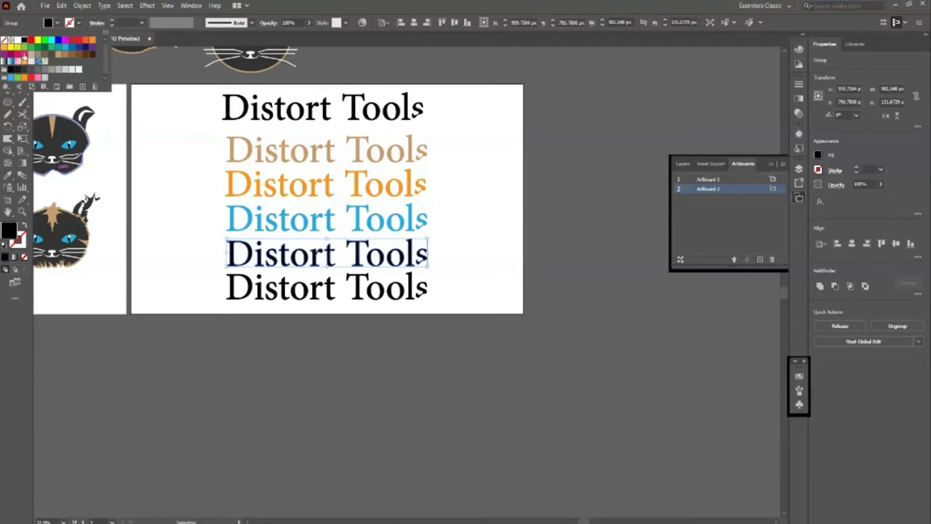
left_click(10, 57)
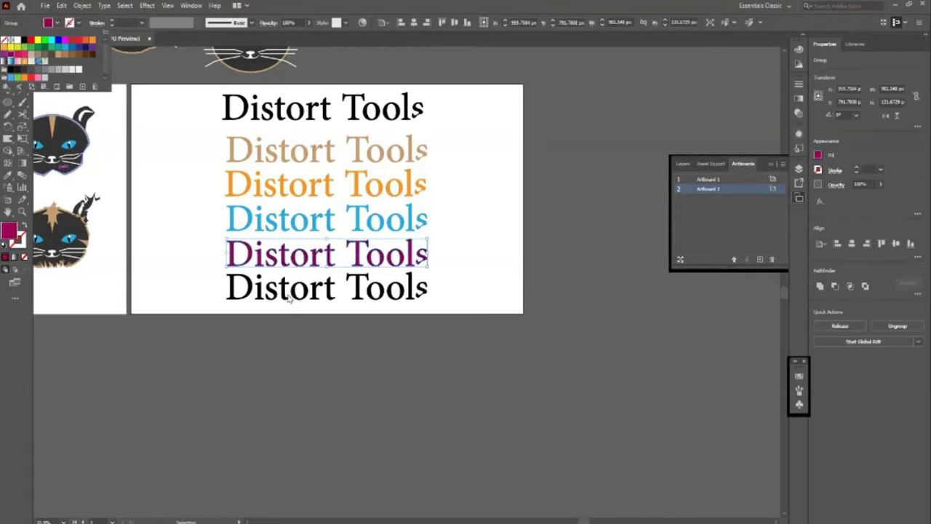
key("Escape")
key("a")
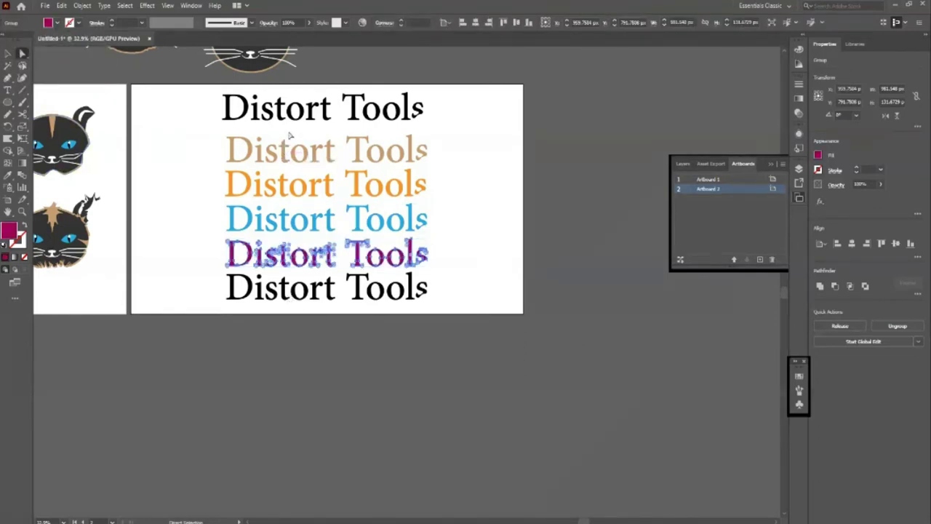
scroll(290, 134, "up", 2)
Outline the tan line and twirl its D, T and s
left_click(110, 155)
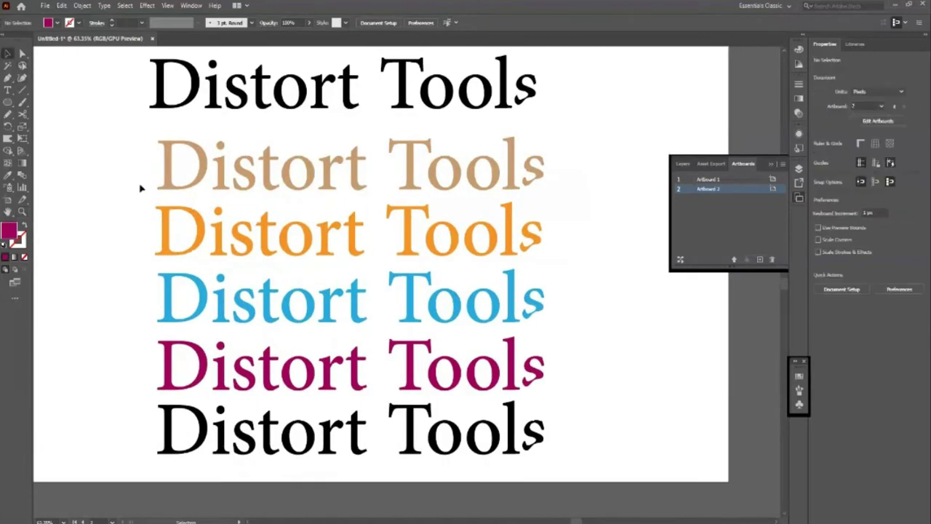
left_click(187, 189)
key("ctrl+shift+o")
key("shift+r")
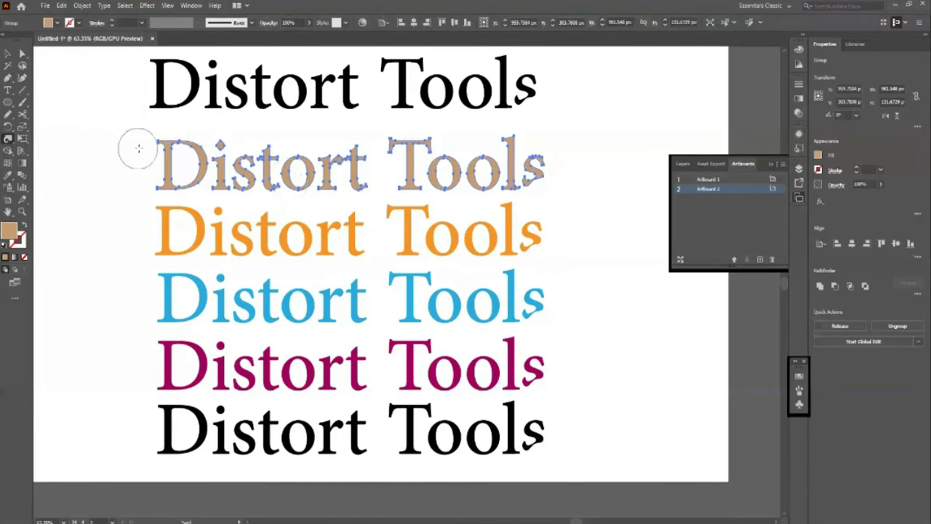
left_click(171, 161)
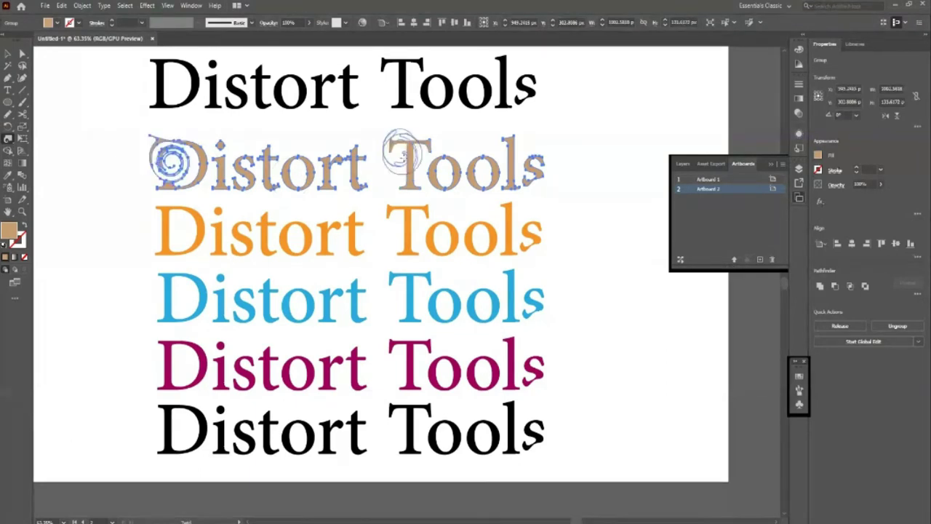
left_click_drag(401, 154, 523, 156)
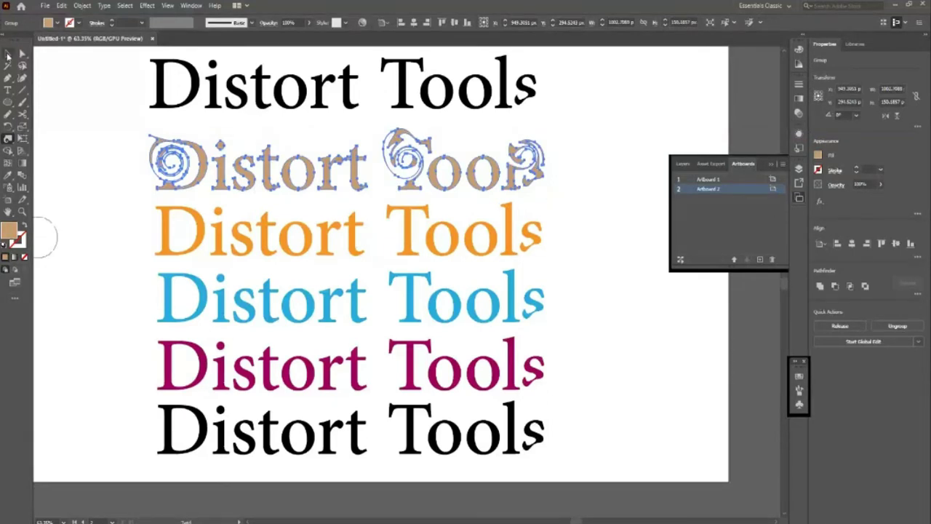
left_click(8, 55)
scroll(284, 196, "up", 1)
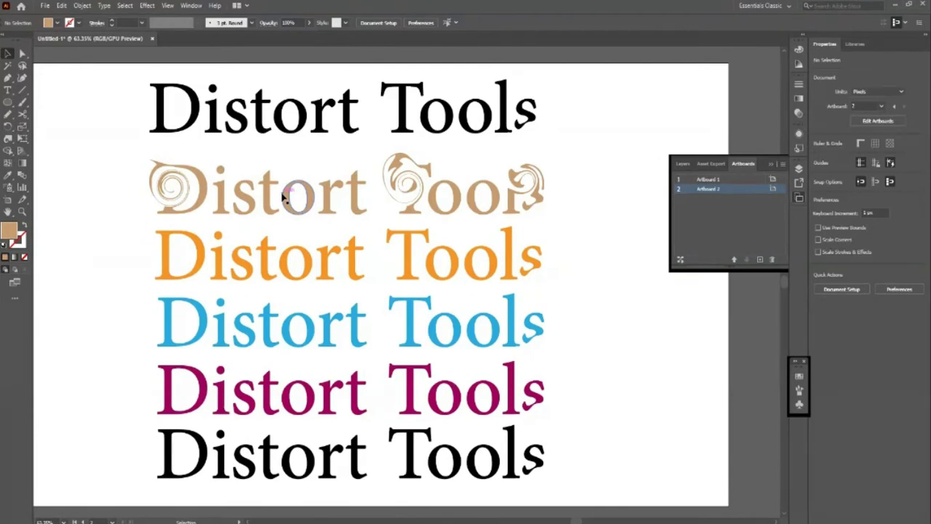
Smear the orange line's D and the stem of its T
left_click(9, 139)
mouse_move(168, 265)
left_mouse_down()
mouse_move(188, 250)
mouse_move(193, 262)
mouse_move(203, 259)
left_mouse_up()
left_click_drag(409, 247, 412, 277)
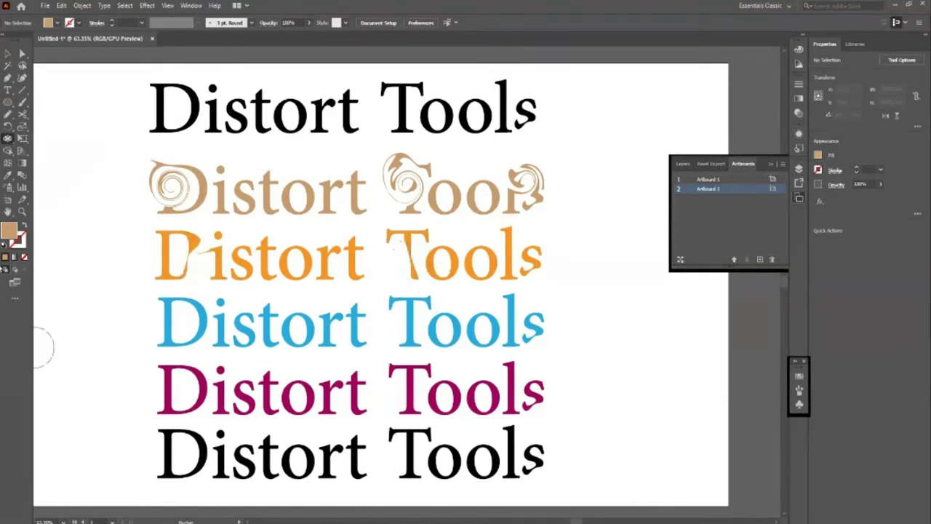
left_click(7, 53)
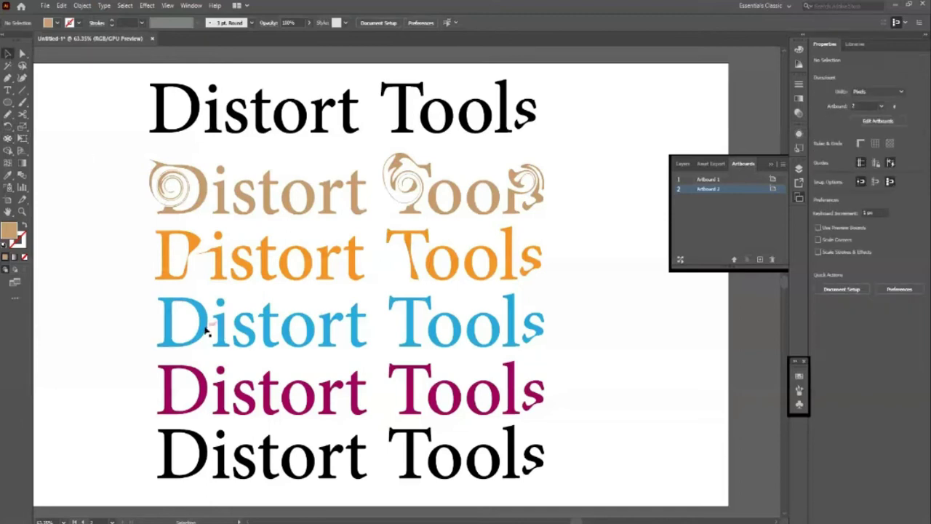
left_click(177, 320)
Bend the blue line's D stem and distort its T stem with a Liquify tool
left_click(6, 142)
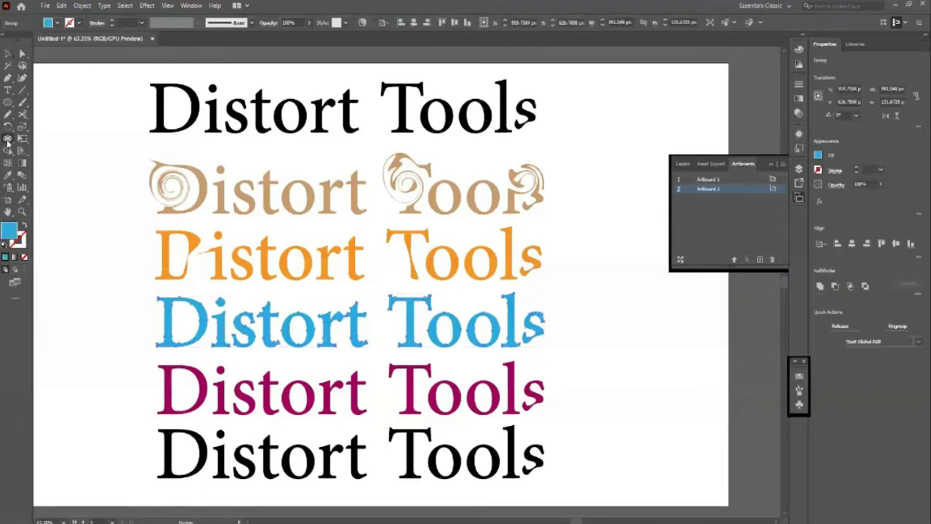
left_click_drag(155, 325, 173, 325)
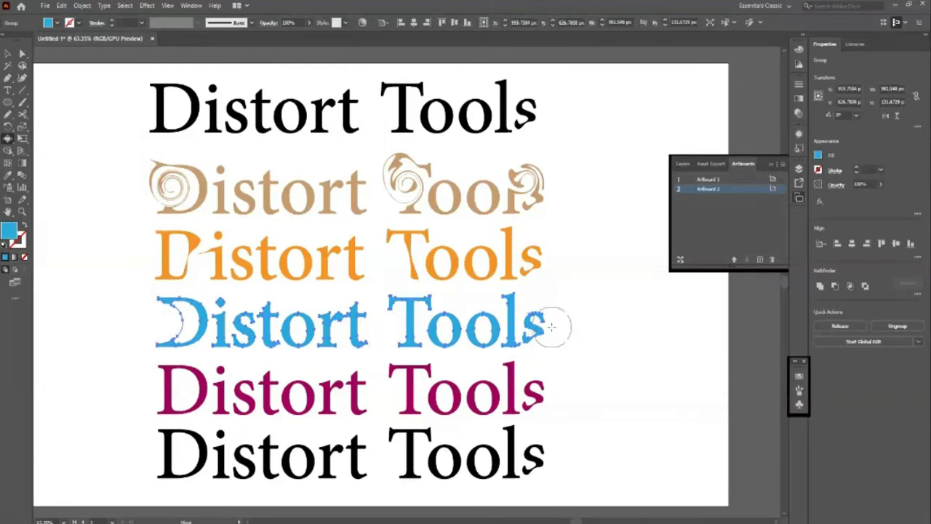
left_click_drag(397, 320, 374, 322)
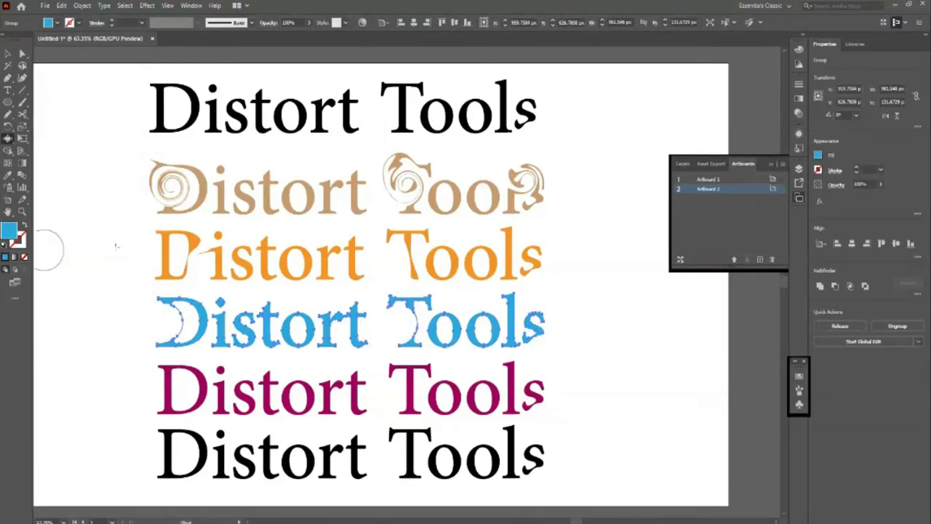
scroll(153, 288, "down", 1)
key("v")
left_click(311, 318)
key("shift+r")
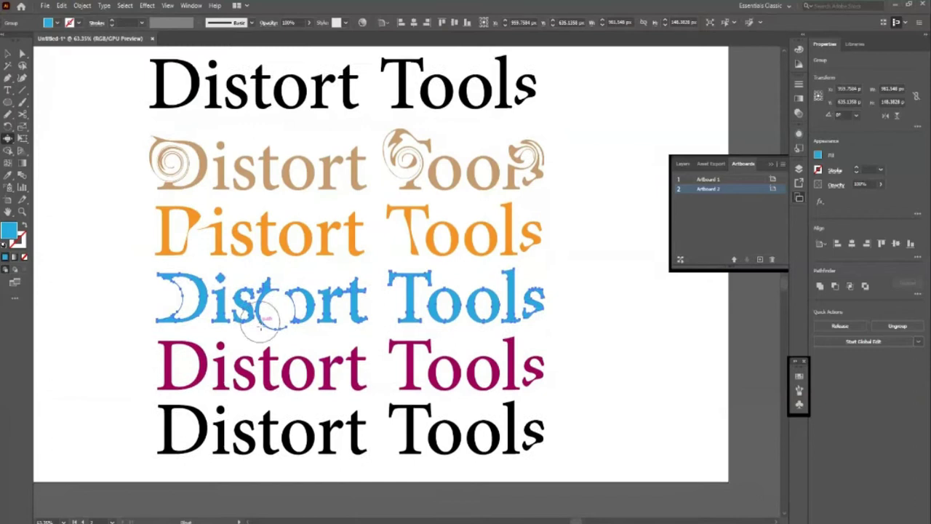
scroll(262, 309, "down", 4)
key("v")
left_click(100, 271)
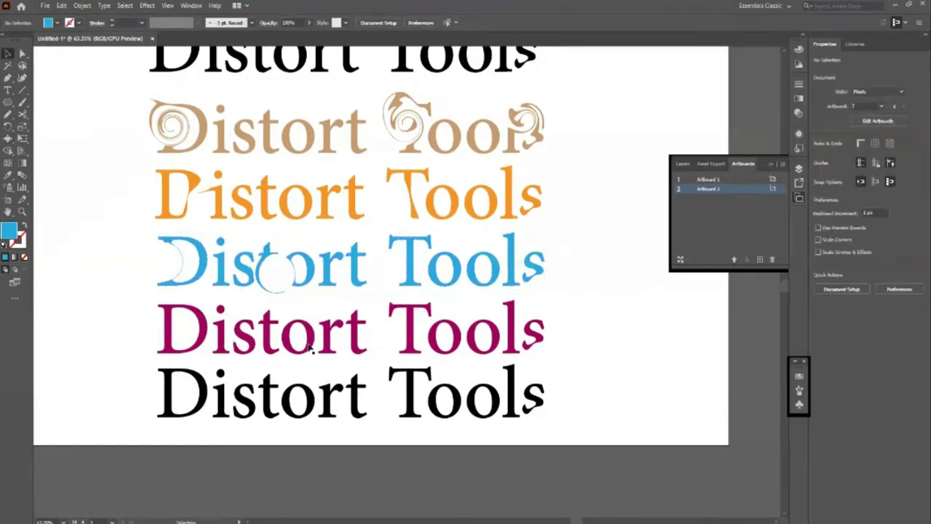
Fray the magenta line's D, s and top of the T with spiky distortions
left_click(256, 348)
left_click(9, 138)
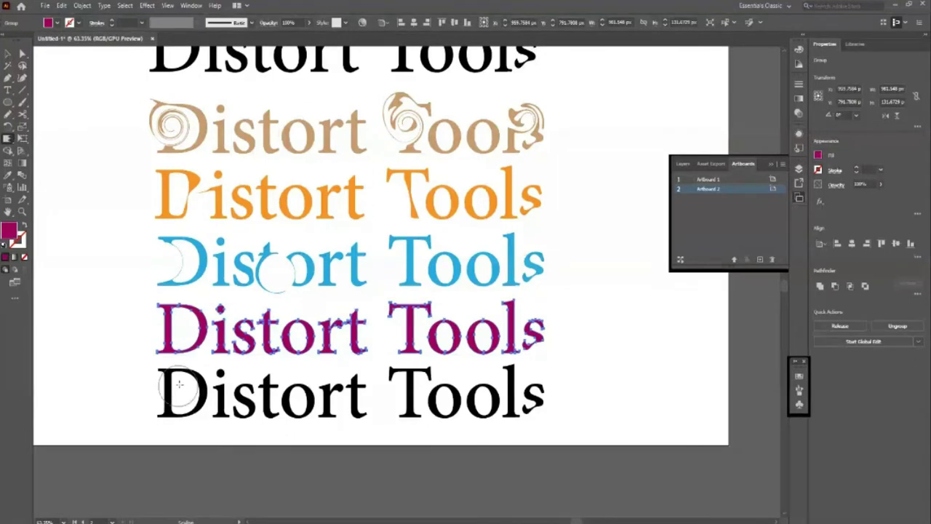
left_click_drag(156, 352, 73, 371)
left_click_drag(395, 308, 407, 317)
left_click_drag(245, 313, 249, 323)
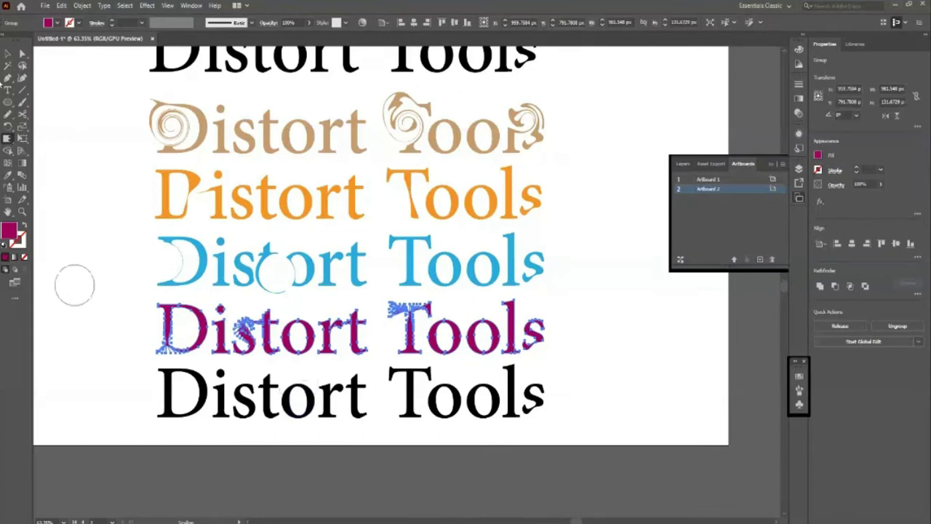
key("v")
scroll(270, 240, "down", 2)
scroll(266, 415, "down", 1)
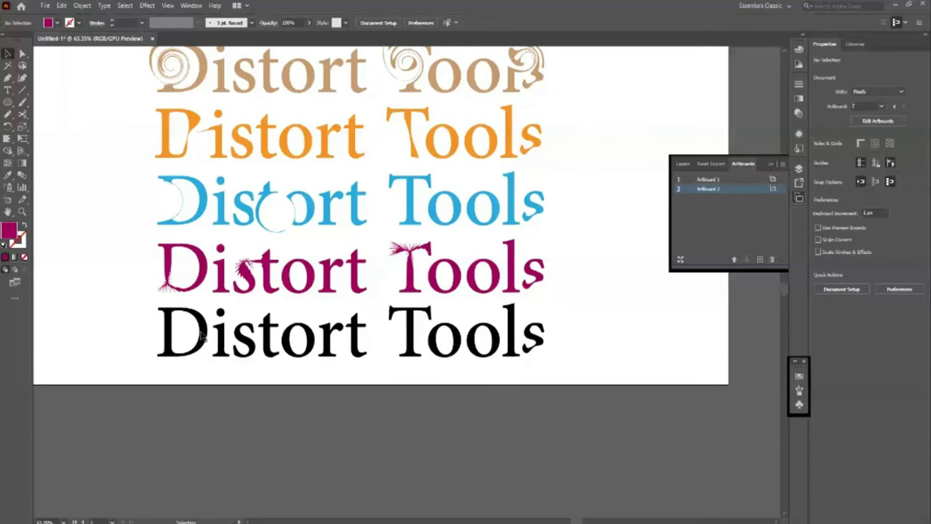
Crinkle the bottom-left edge of the D in the bottom black line
key("z")
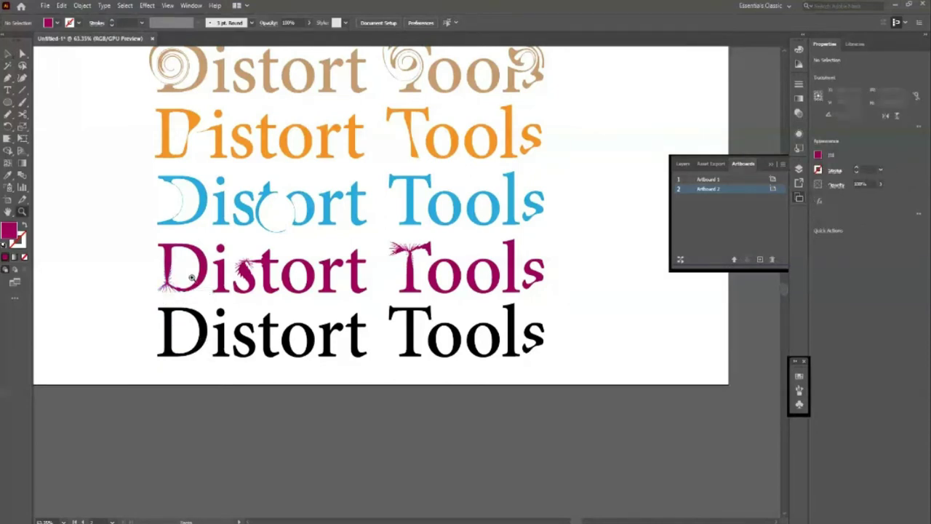
left_click_drag(191, 277, 204, 287)
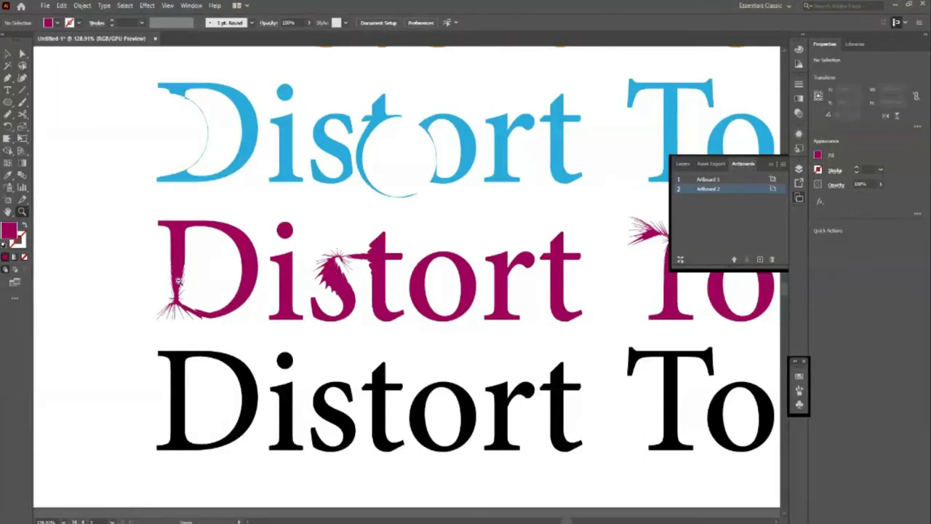
left_click(177, 277, "alt")
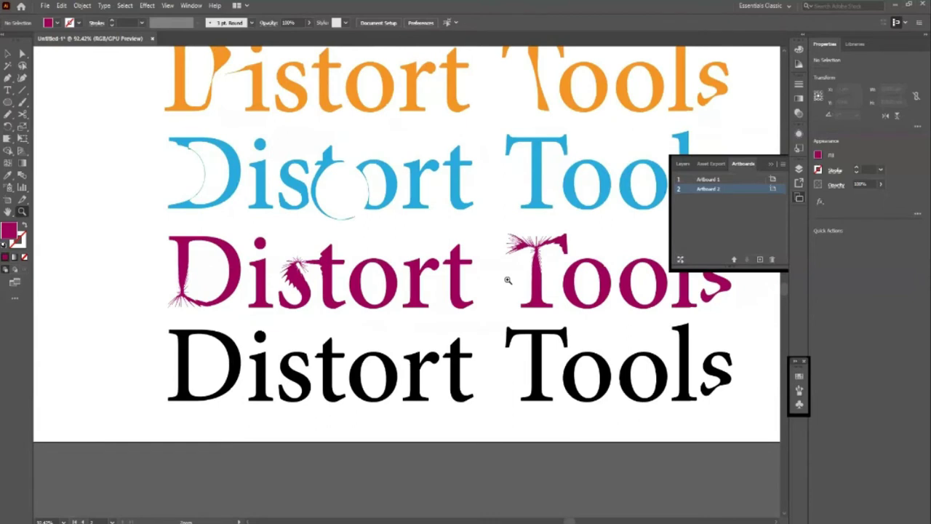
left_click(508, 280, "alt")
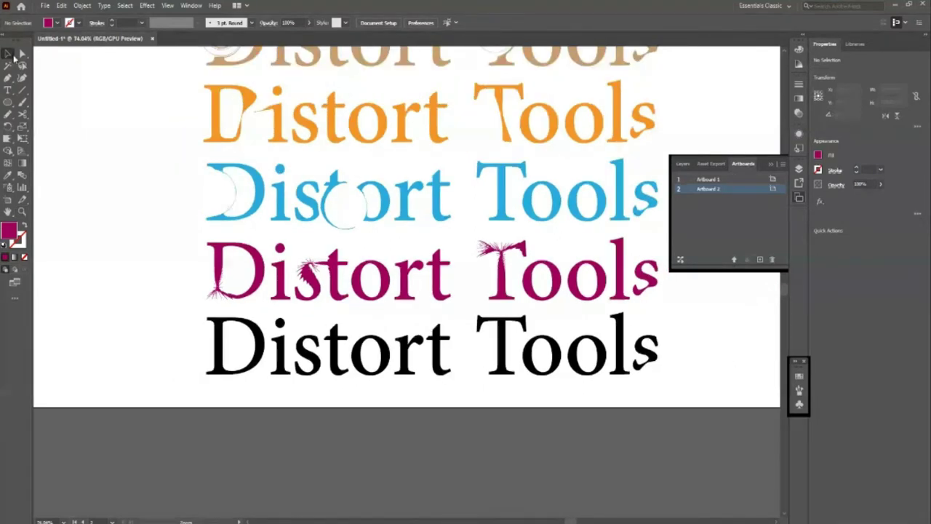
left_click(214, 357)
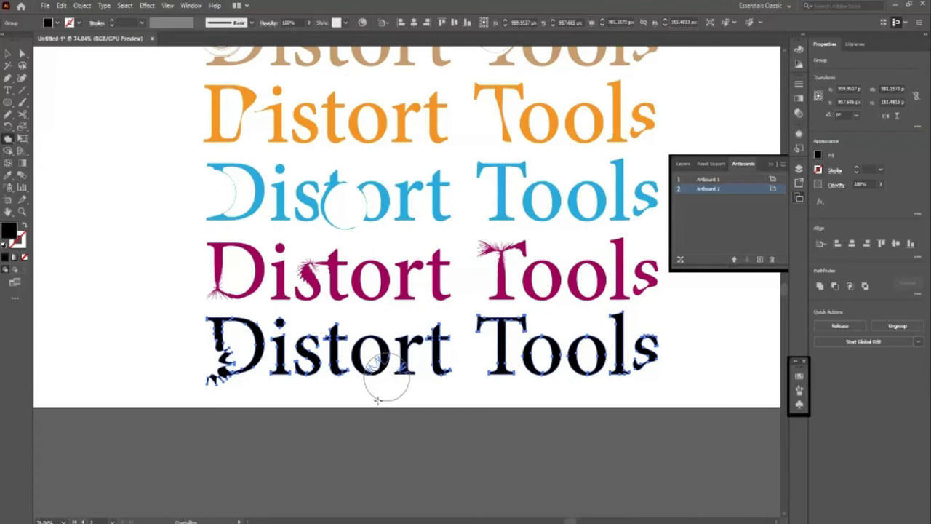
Crinkle the bottoms of the D, o, t, T and o in the top black line
key("ctrl+minus")
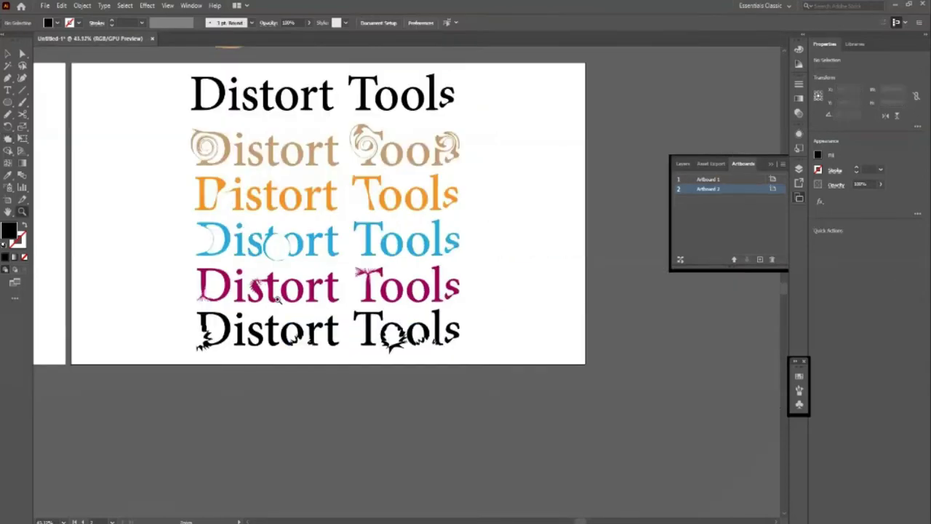
scroll(277, 106, "up", 1)
scroll(310, 163, "up", 1)
scroll(309, 163, "up", 2)
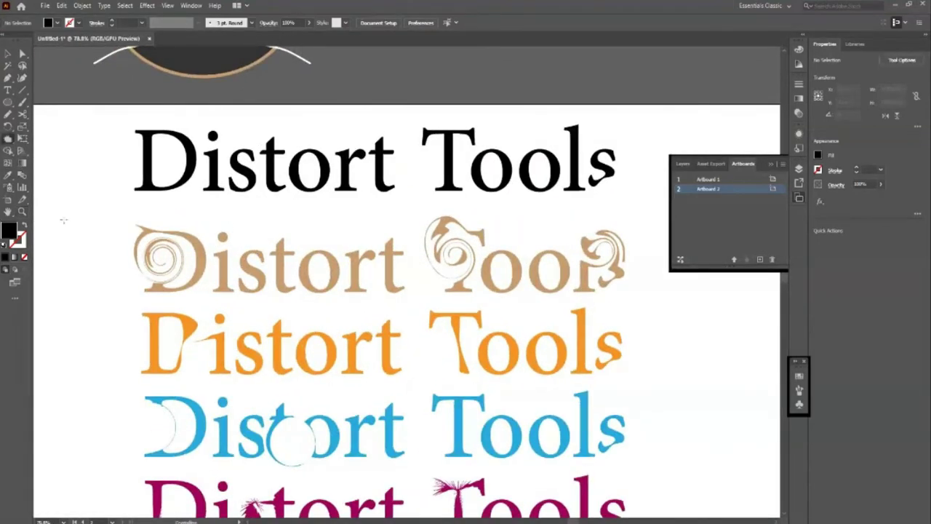
left_click_drag(195, 195, 159, 191)
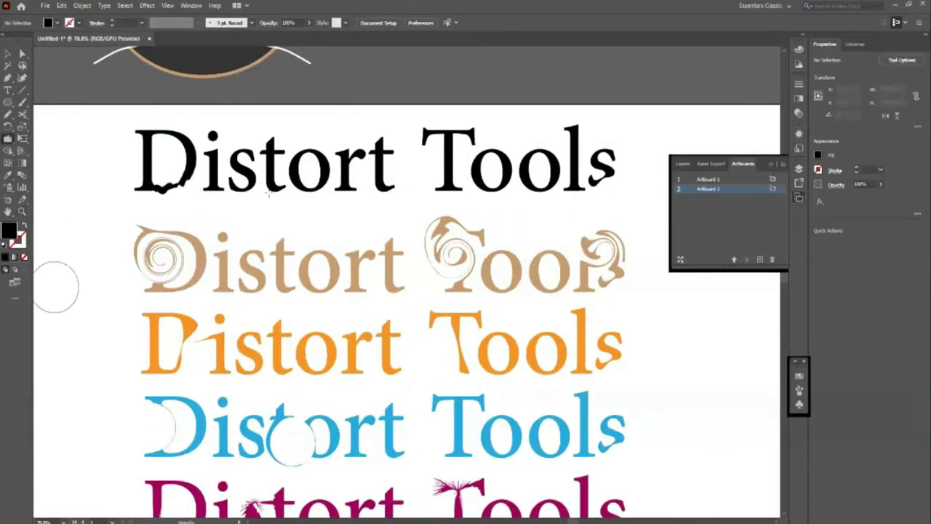
left_click_drag(297, 190, 322, 201)
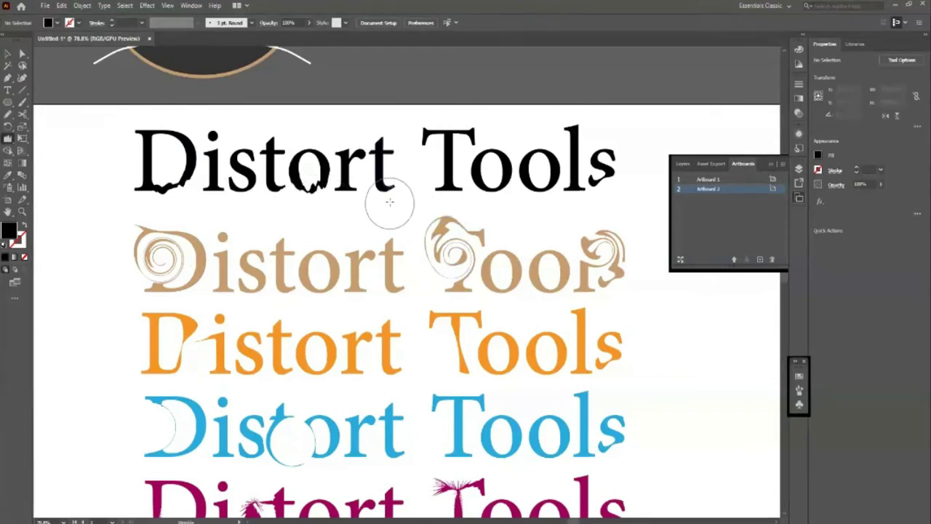
mouse_move(389, 202)
left_mouse_down()
mouse_move(505, 192)
mouse_move(557, 208)
left_mouse_up()
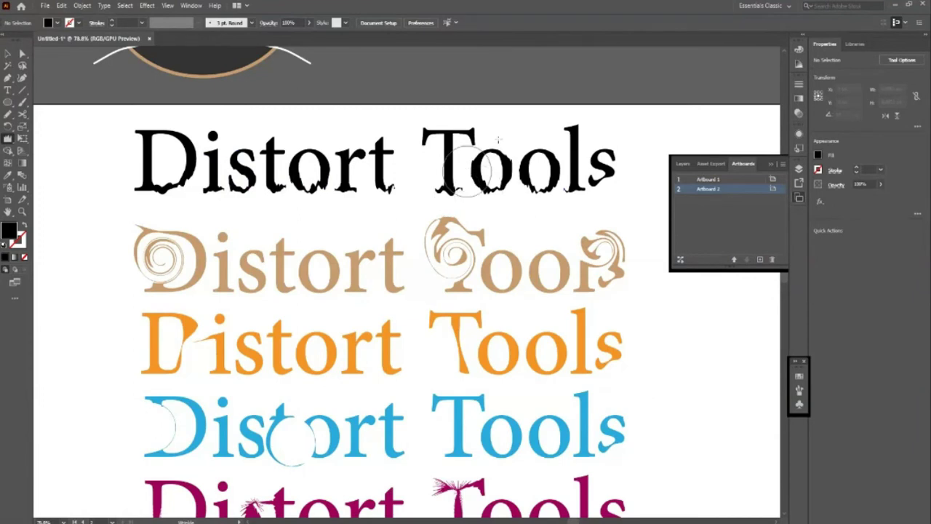
key("v")
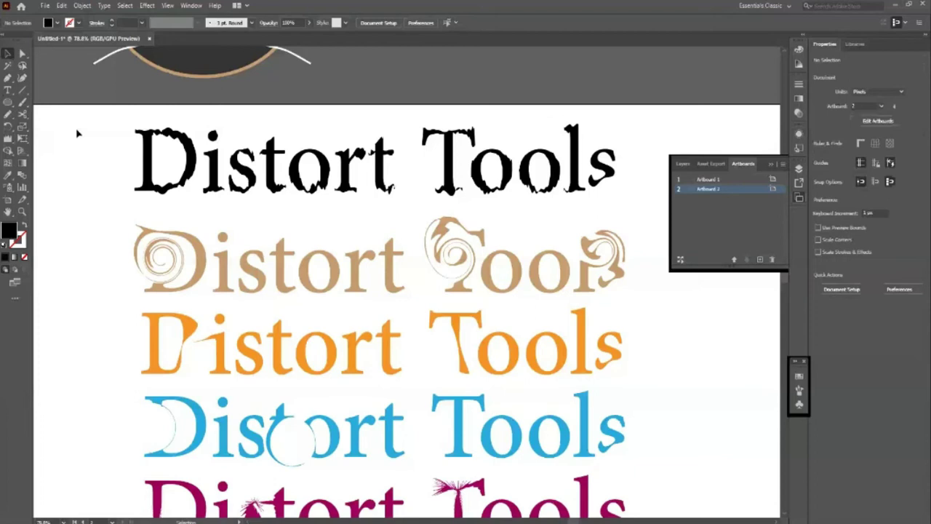
key("z")
left_click_drag(263, 229, 207, 312)
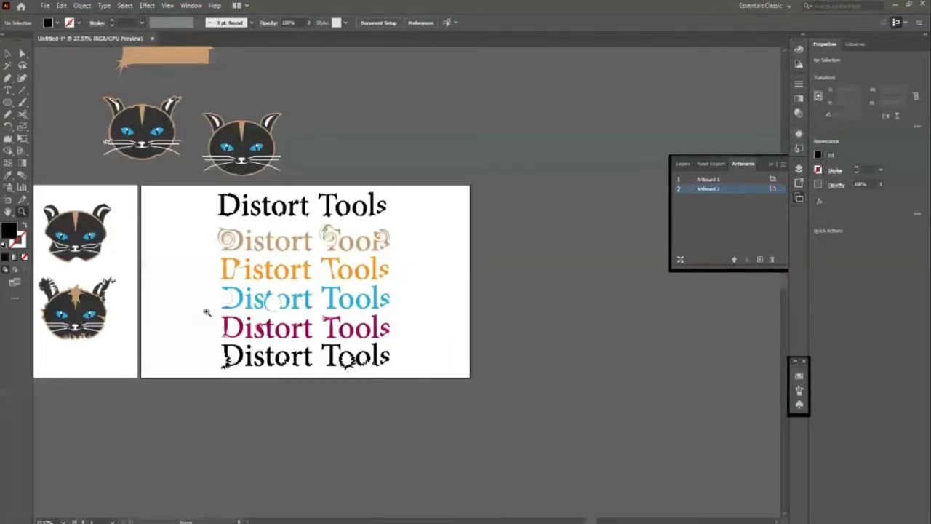
Zoom out to show the cat-head and Distort Tools artboards together
key("ctrl+alt+0")
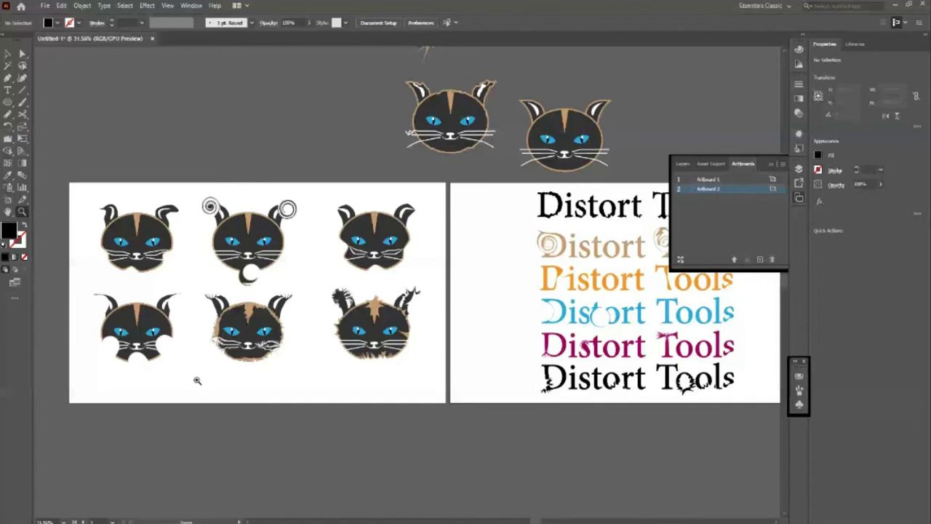
scroll(358, 360, "down", 1)
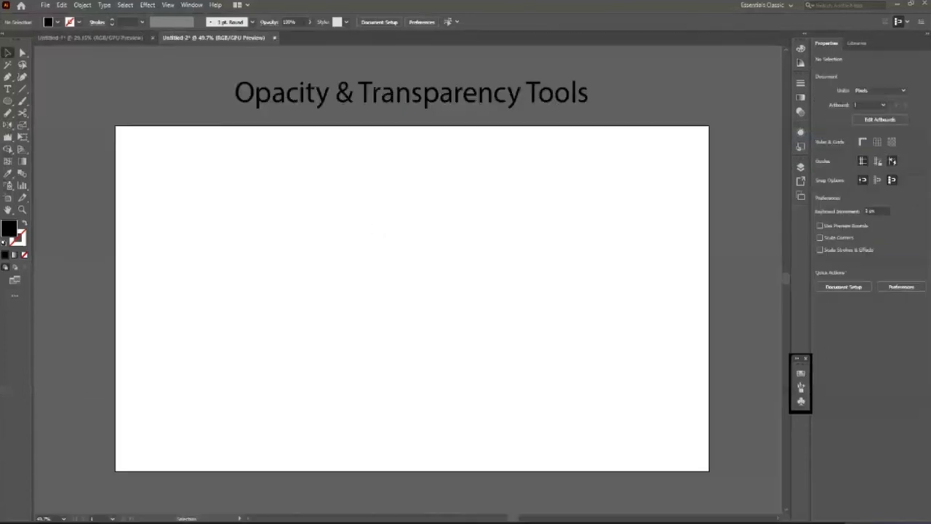
Place the pink-flower photo, centre it horizontally, and crop it wider to fill the artboard
left_click_drag(407, 279, 622, 427)
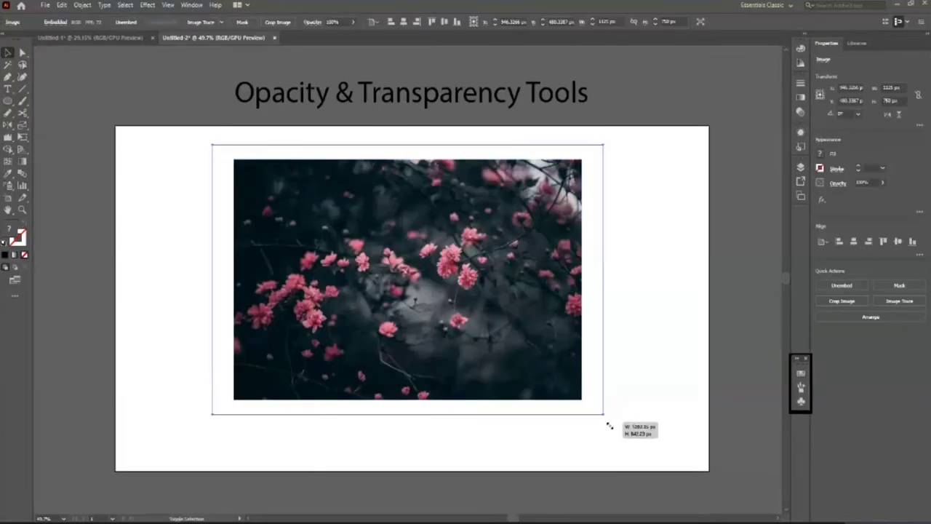
left_click(403, 21)
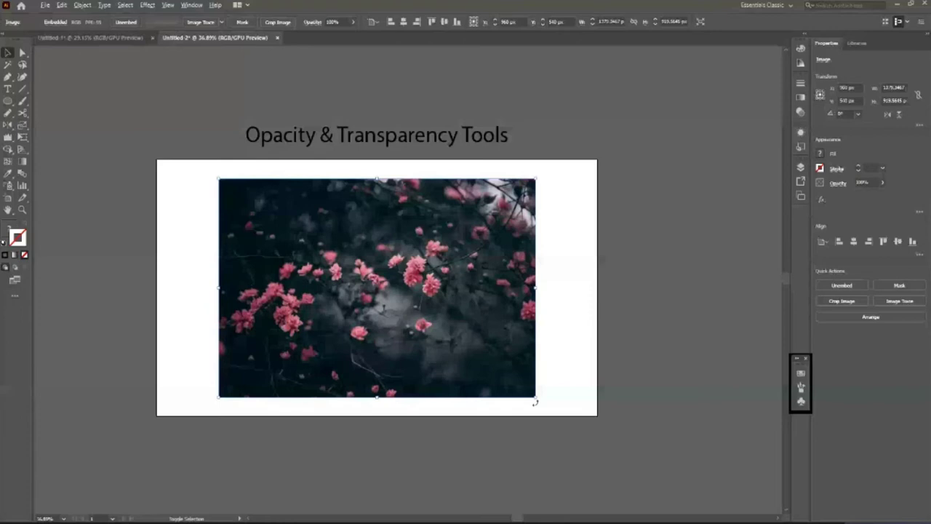
left_click(278, 22)
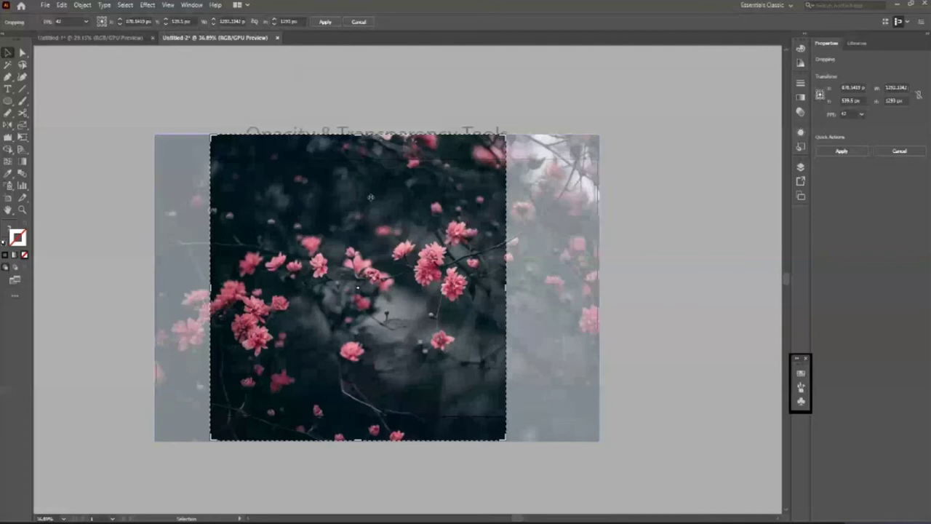
left_click_drag(505, 288, 597, 288)
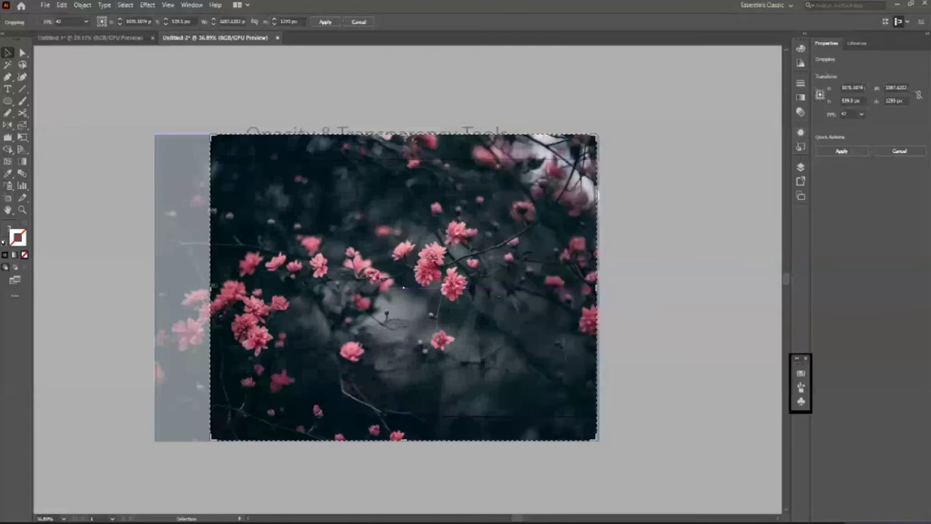
left_click_drag(211, 287, 161, 282)
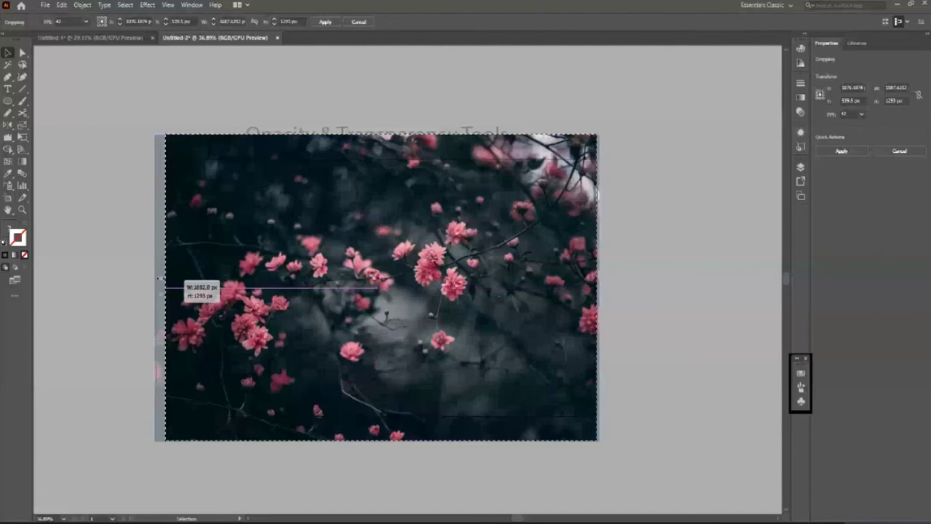
key("Return")
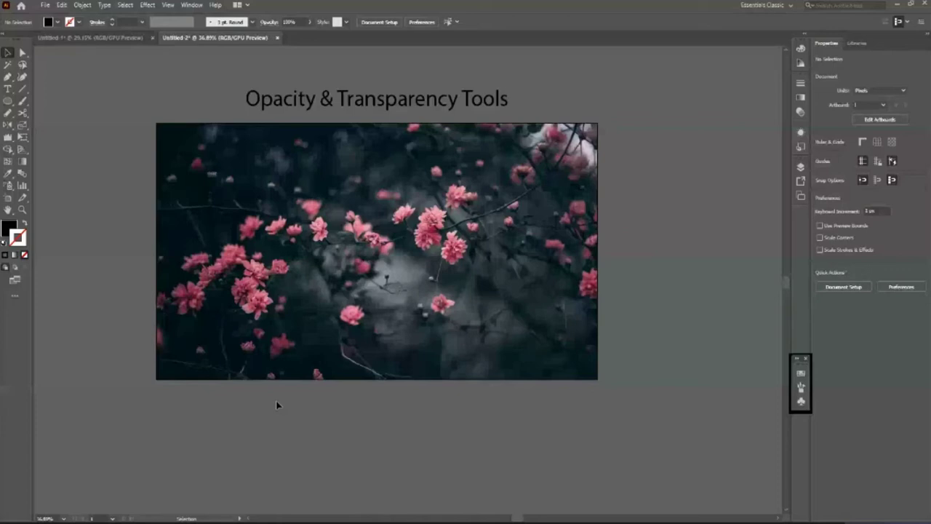
Select the flower photo and step its opacity down to about 66%
left_click(357, 161)
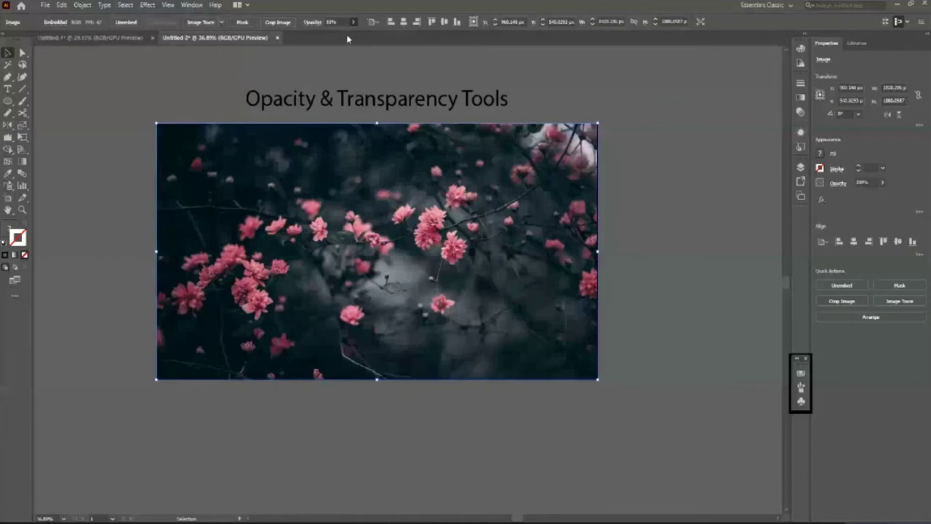
key("Down")
key("Down")
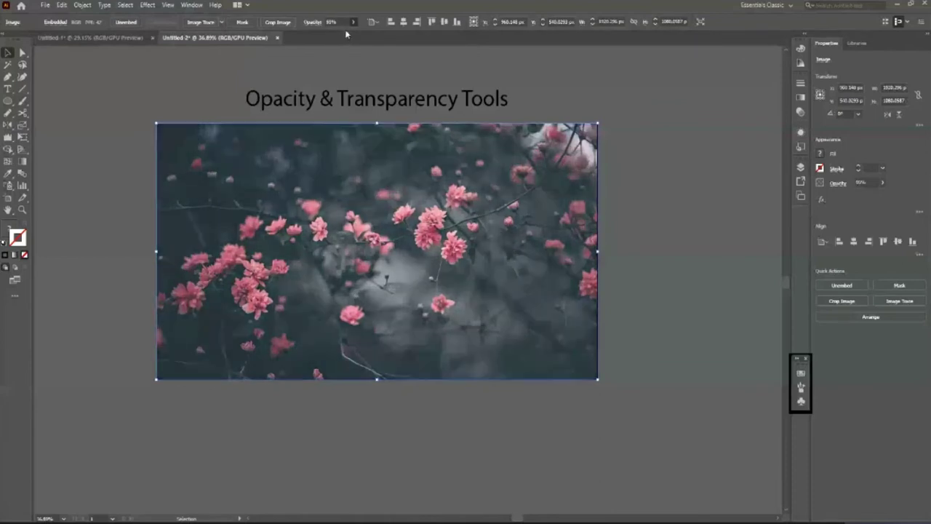
key("Down")
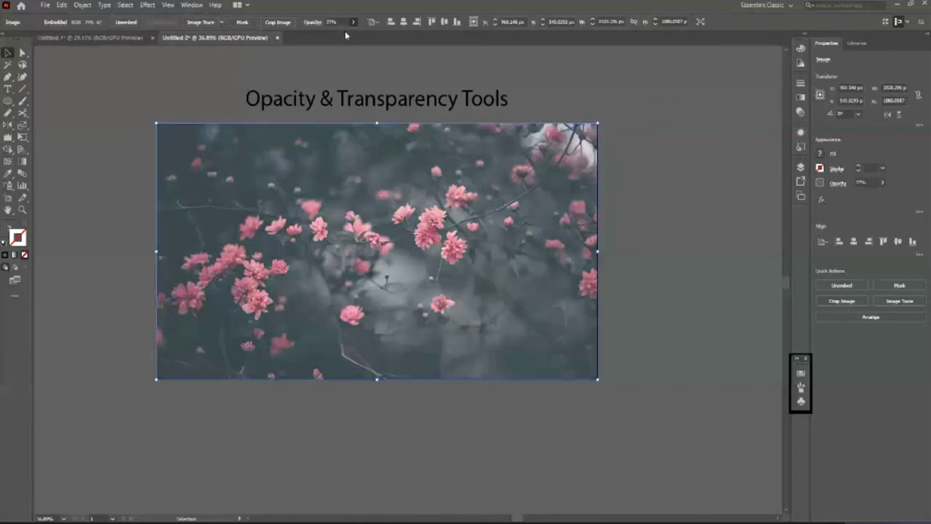
key("Up")
key("Up")
key("Down")
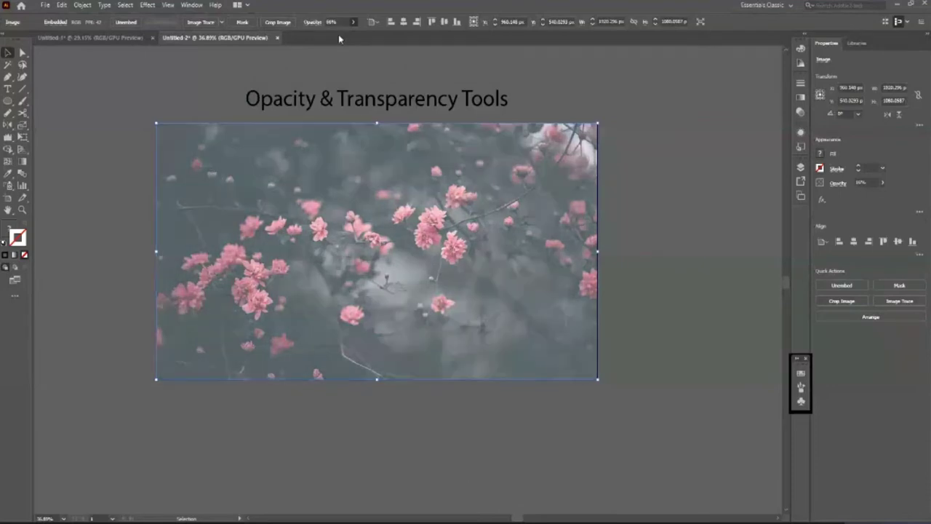
key("Down")
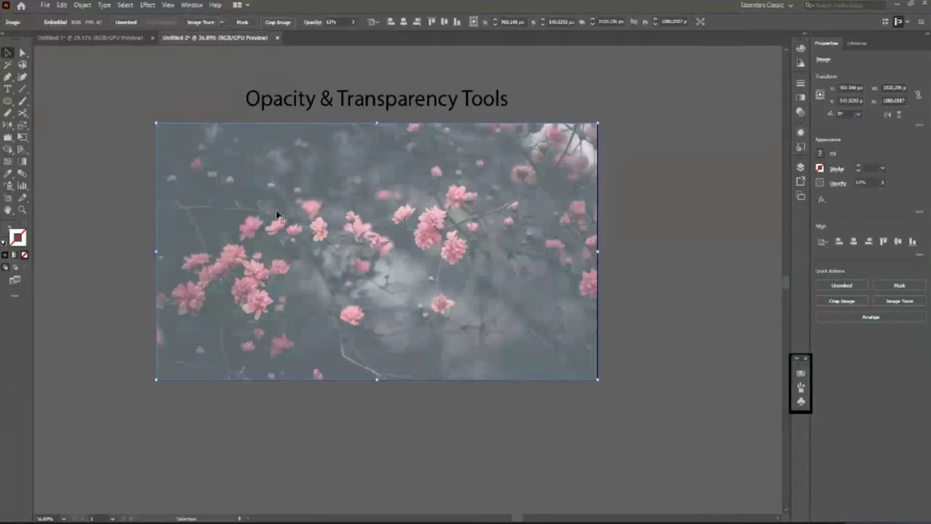
Add the heading text on the photo, enlarge it, and centre it on the artboard
left_click(7, 88)
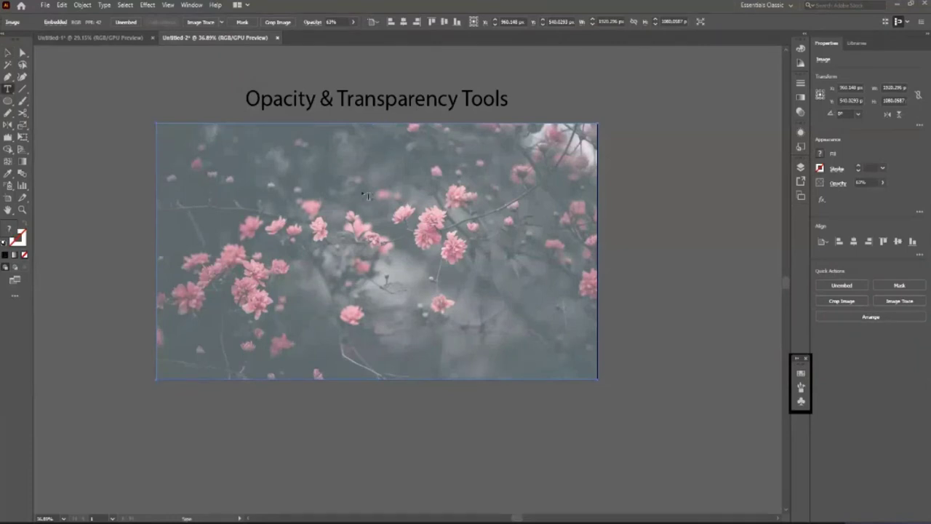
left_click(331, 212)
type("Op")
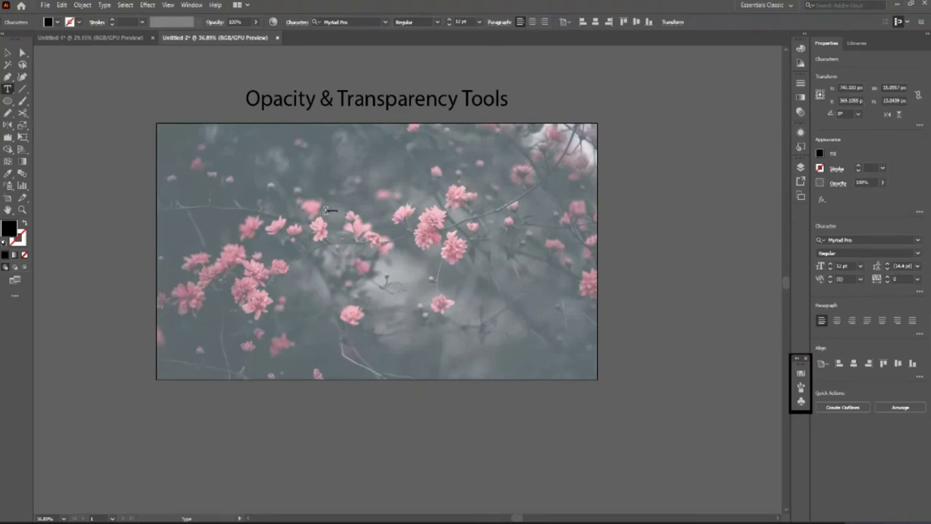
key("Escape")
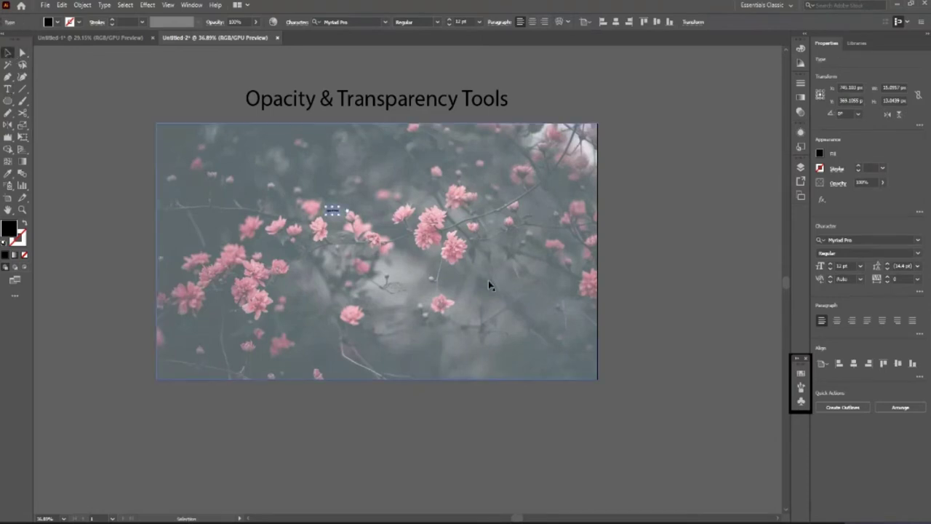
left_click_drag(343, 216, 466, 307)
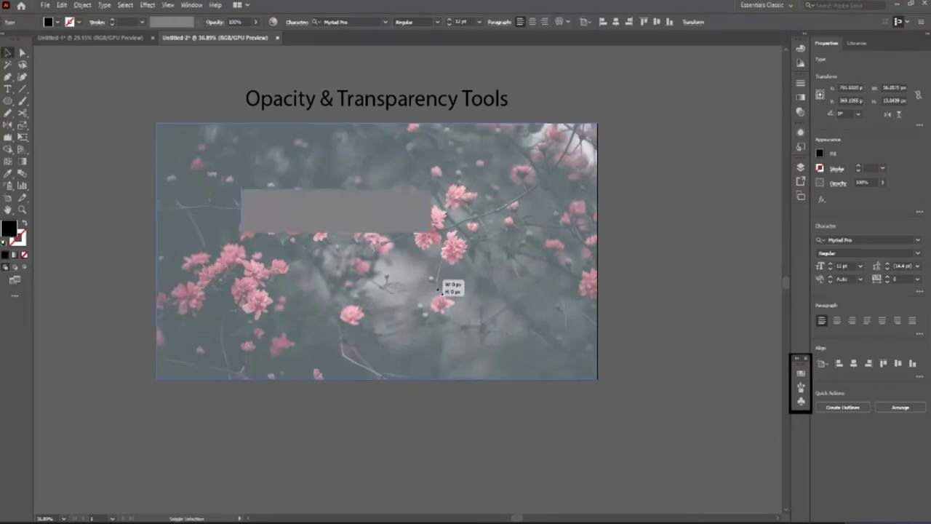
left_click_drag(462, 243, 480, 246)
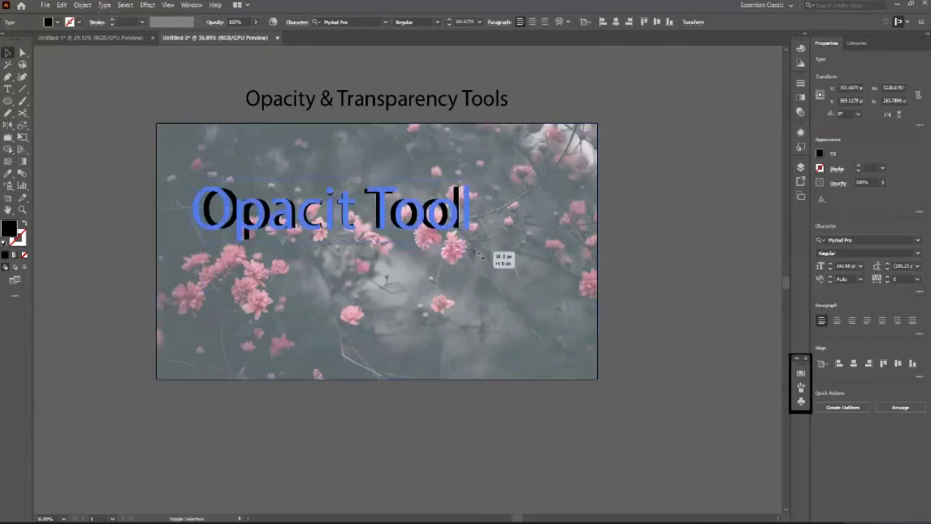
left_click(620, 22)
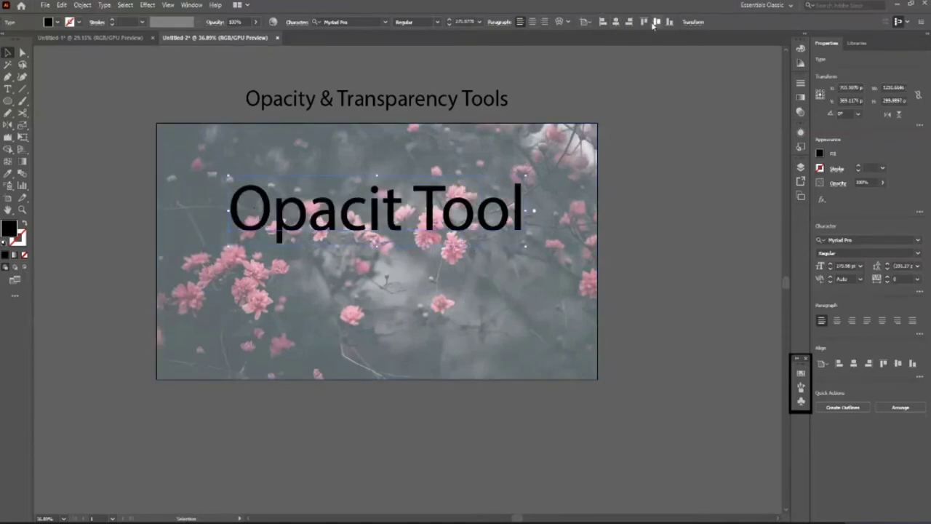
left_click(656, 23)
Restore the flower photo to 100% opacity
left_click(133, 451)
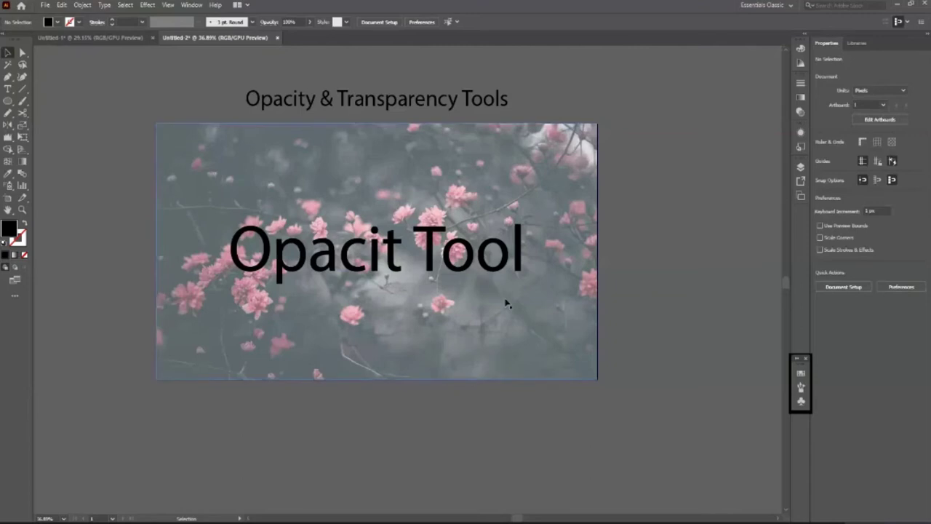
left_click(434, 339)
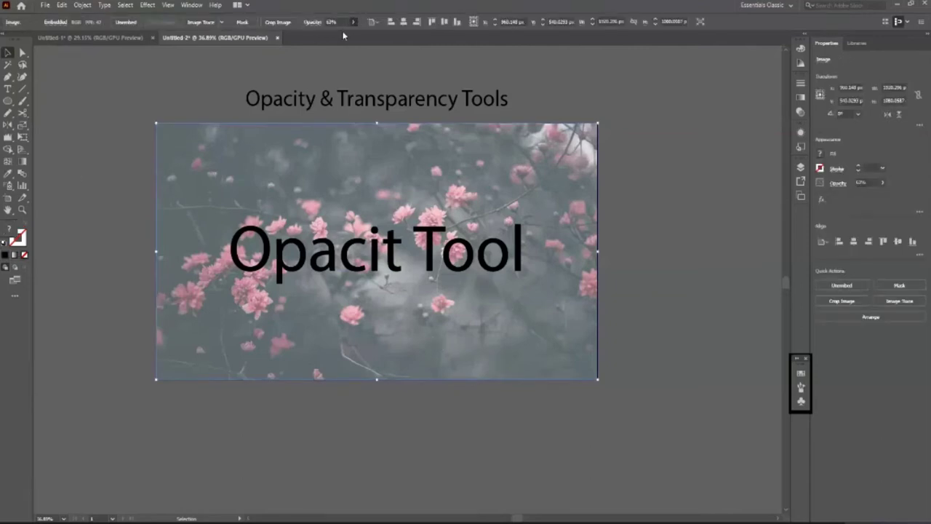
type("100")
key("Return")
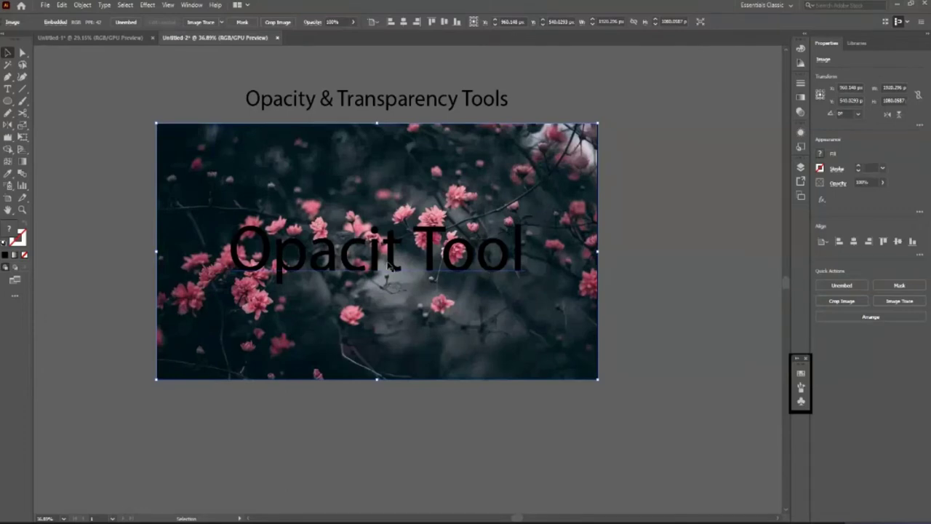
Correct the heading to 'Opacity Tool' and centre it horizontally on the artboard
left_click(8, 89)
left_click(393, 254)
type("y")
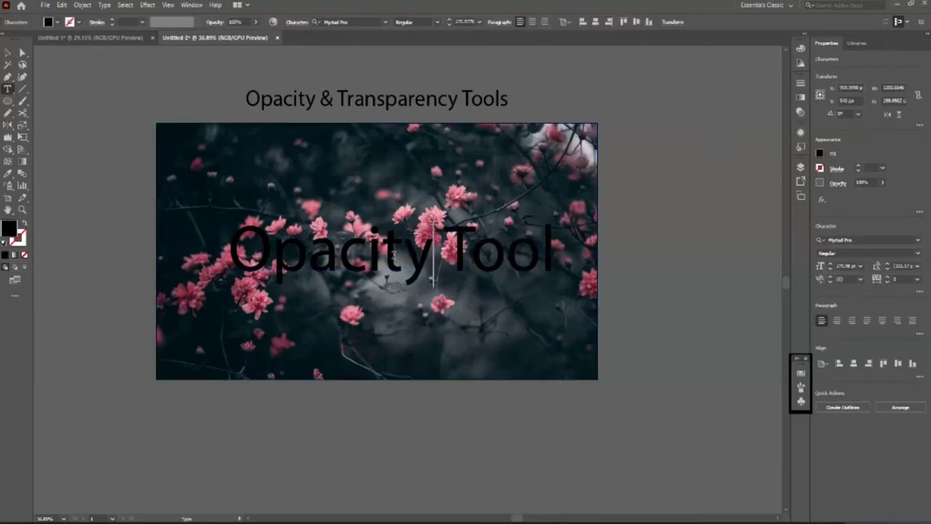
left_click(8, 52)
left_click(615, 23)
left_click(425, 428)
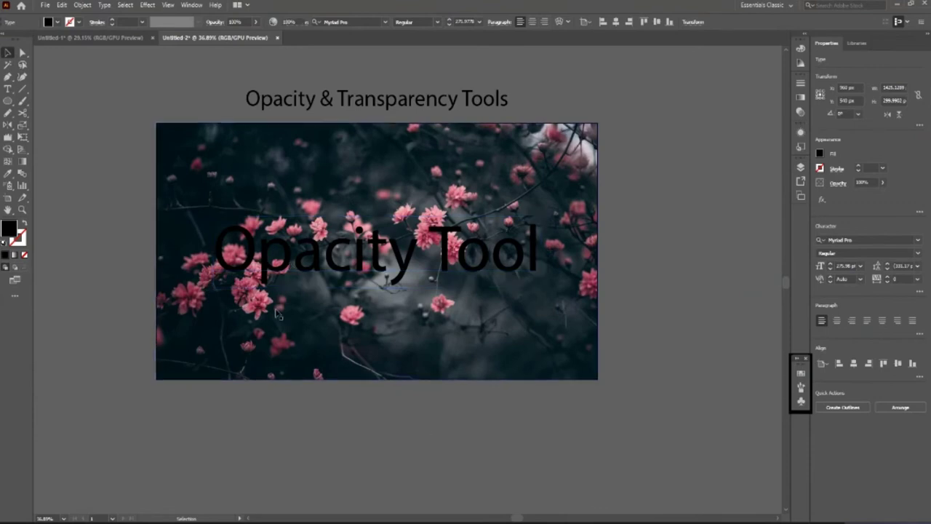
left_click(500, 348)
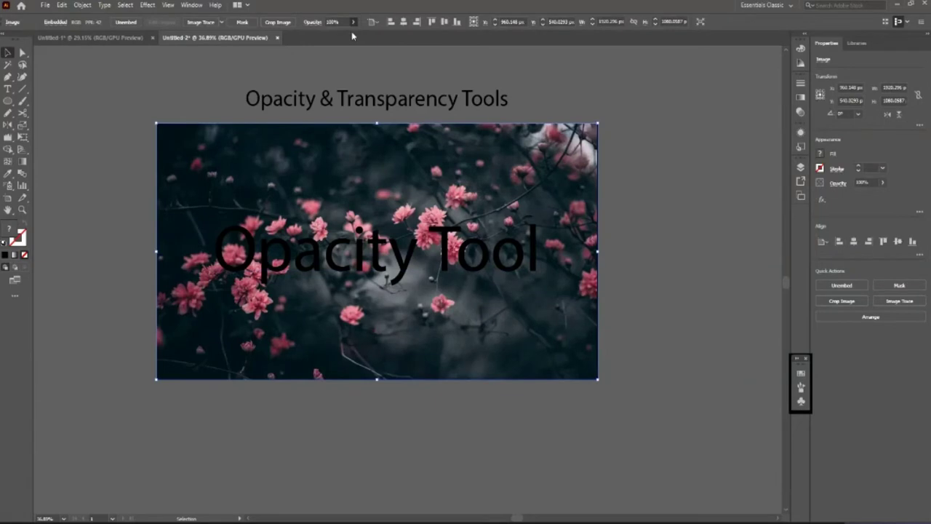
Lower the flower photo's opacity to about 55%
key("Down")
key("Down")
key("Down")
key("Down")
key("Down")
key("Down")
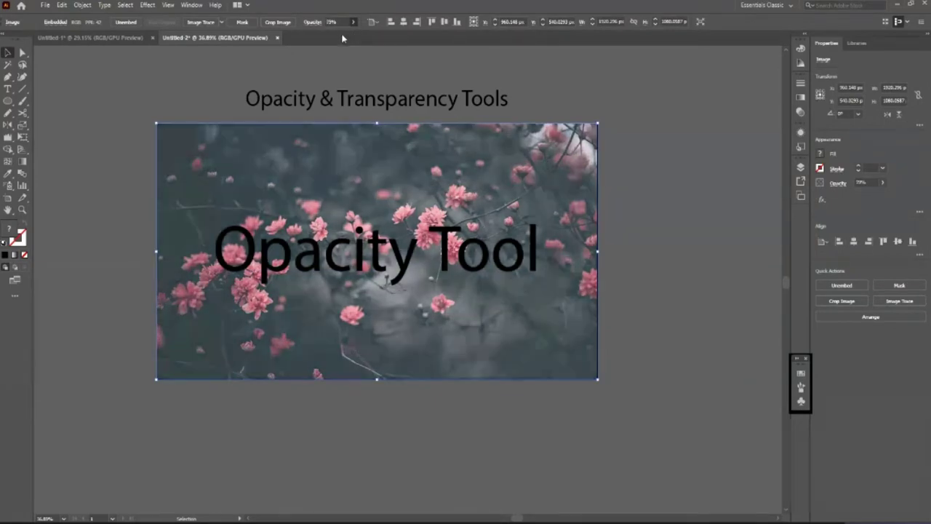
key("Down")
key("Down")
key("Down")
key("Down")
key("Down")
key("Down")
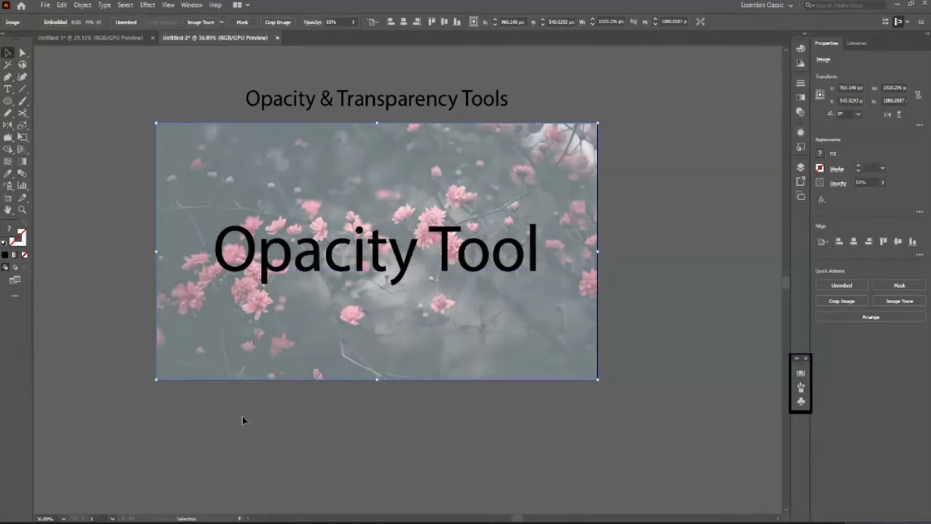
scroll(487, 444, "down", 2)
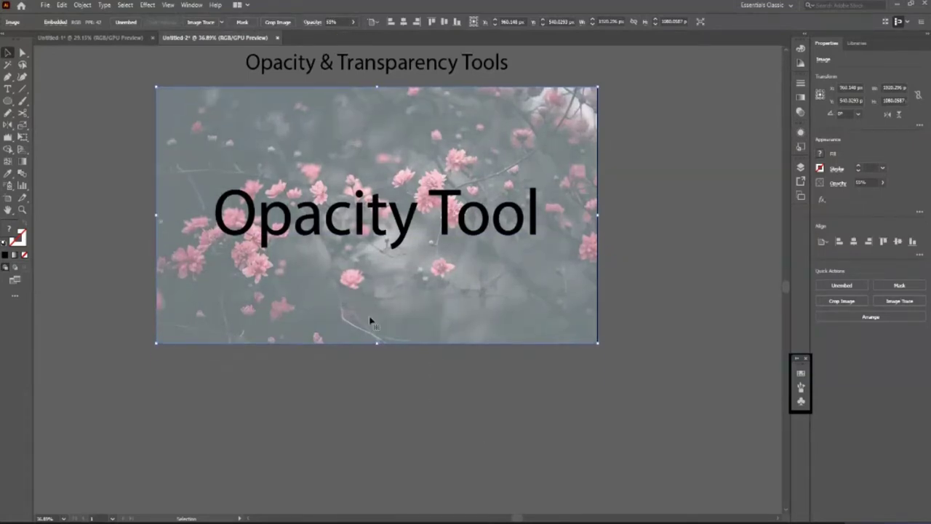
scroll(491, 376, "up", 1)
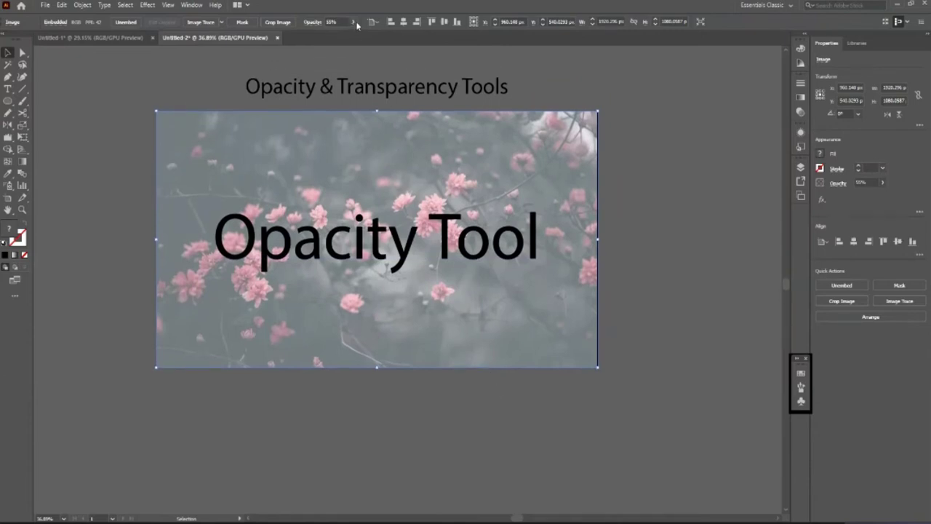
key("z")
left_click(7, 52)
Try red and orange fills on the 'Opacity Tool' text, then revert it to black
left_click(248, 222)
left_click(57, 21)
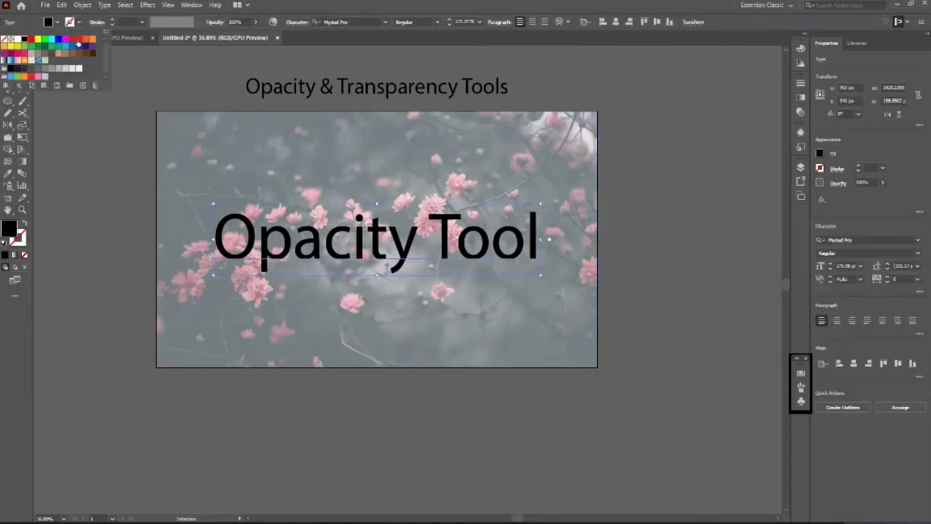
left_click(76, 39)
left_click(92, 39)
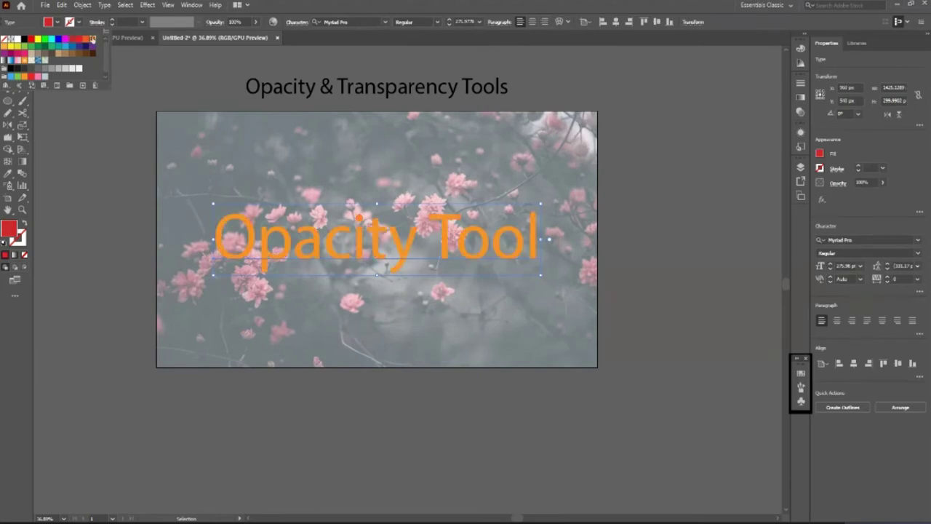
left_click(30, 38)
left_click(147, 223)
Zoom out and Alt-drag a copy of the flower artboard directly below the original
key("z")
scroll(213, 163, "down", 2)
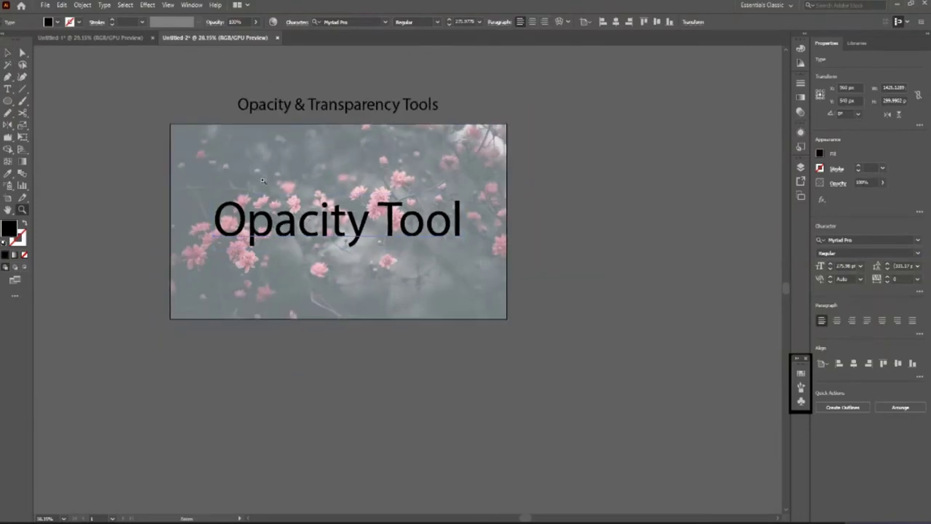
scroll(263, 181, "down", 1)
left_click(8, 52)
scroll(113, 262, "down", 2)
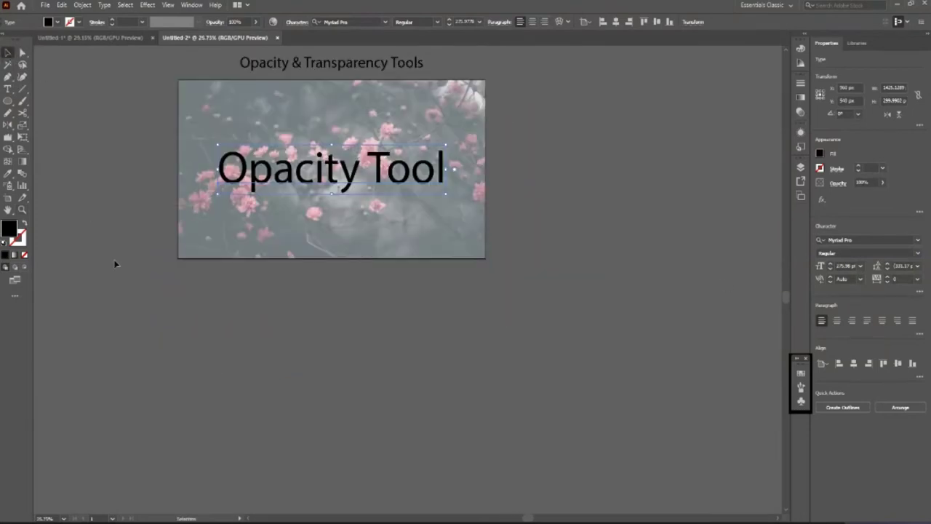
left_click(115, 264)
key("shift+o")
mouse_move(315, 157)
left_mouse_down()
mouse_move(316, 369)
mouse_move(314, 340)
left_mouse_up()
Zoom in on the duplicated lower artboard
left_click(8, 53)
scroll(295, 396, "down", 3)
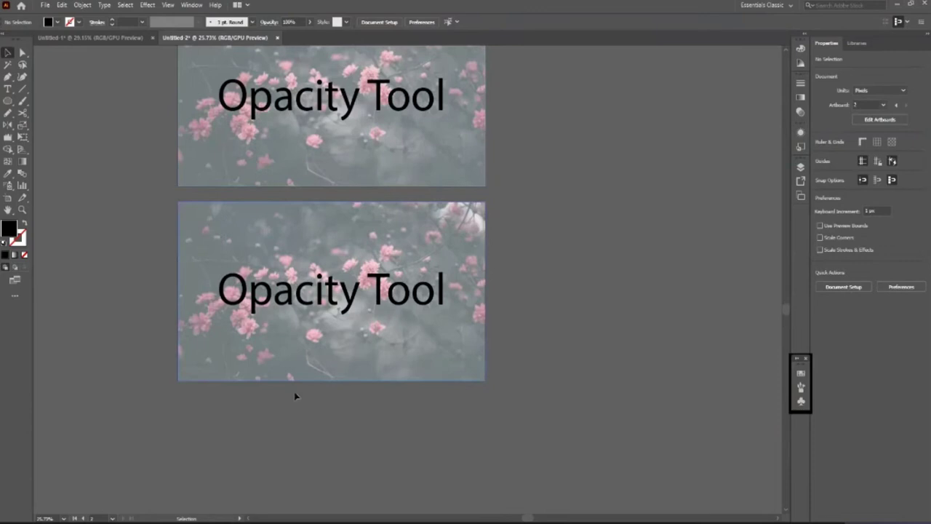
scroll(294, 396, "down", 2)
key("z")
left_click_drag(245, 366, 285, 397)
left_click(7, 53)
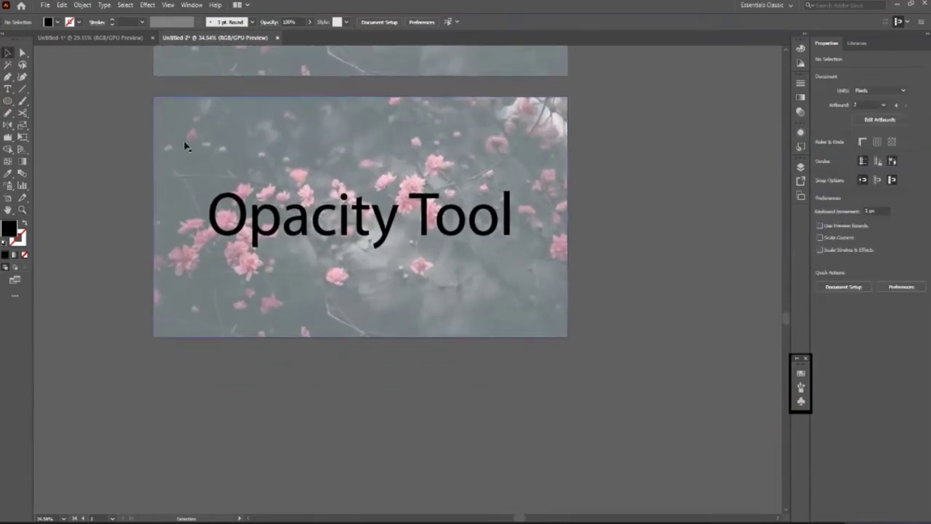
Move the copied 'Opacity Tool' text off to the right and set the photo to 100% opacity
left_click(186, 147)
left_click_drag(274, 235, 641, 234)
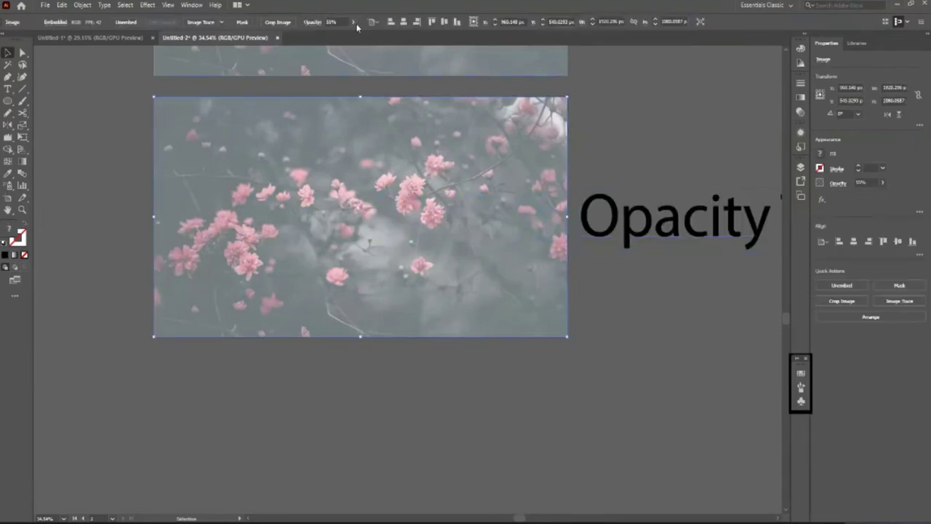
left_click(339, 38)
key("Return")
scroll(83, 270, "up", 1)
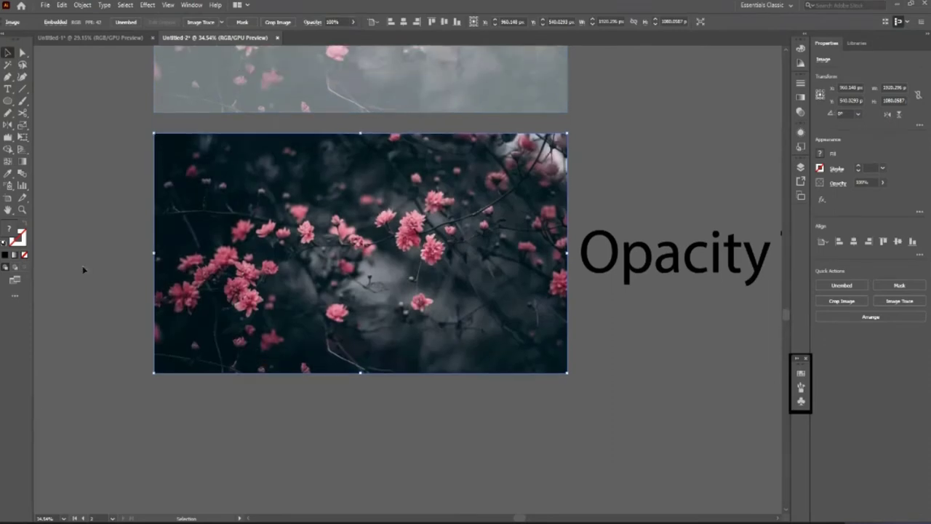
left_click(50, 210)
Draw a black rectangle covering the whole copied flower photo and select it
key("m")
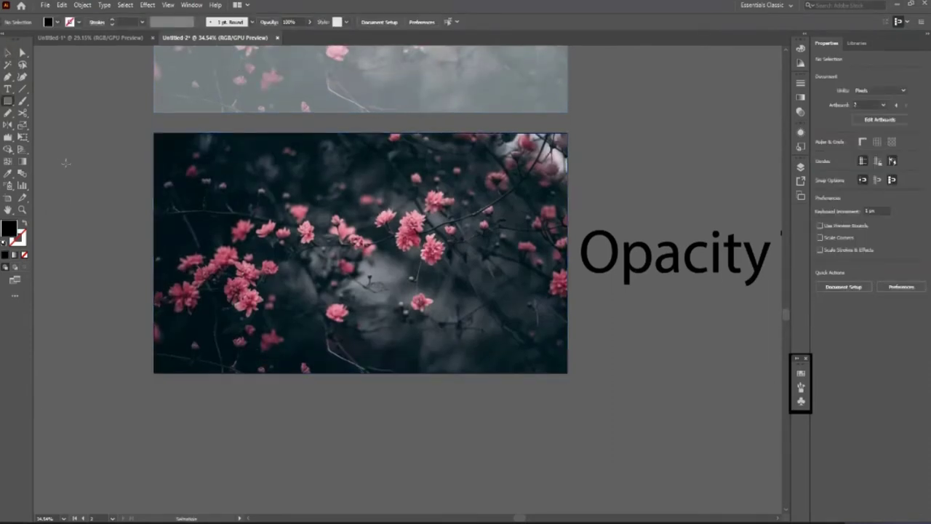
left_click(83, 174)
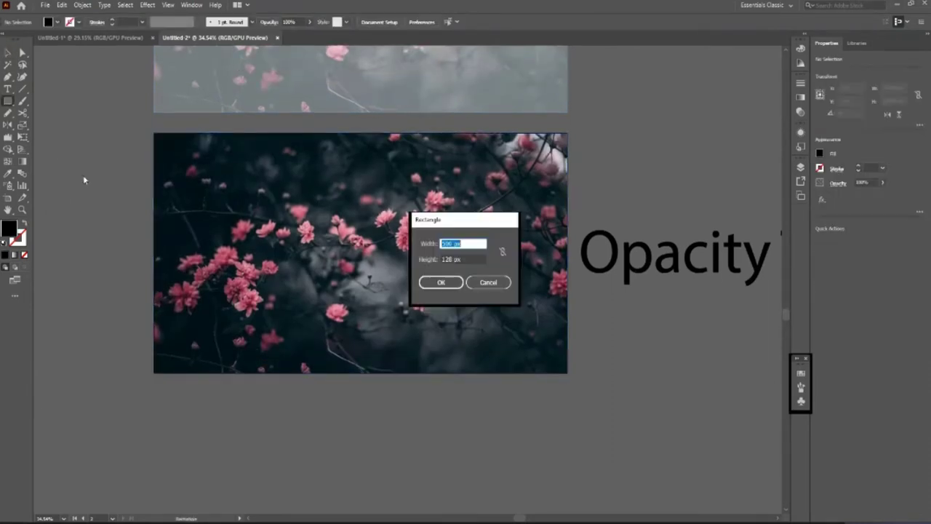
left_click(485, 284)
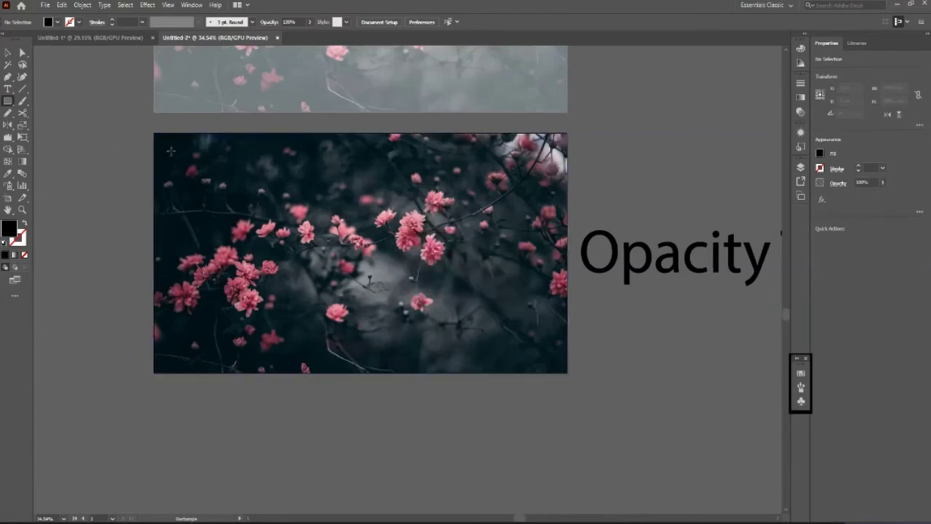
left_click_drag(154, 132, 568, 372)
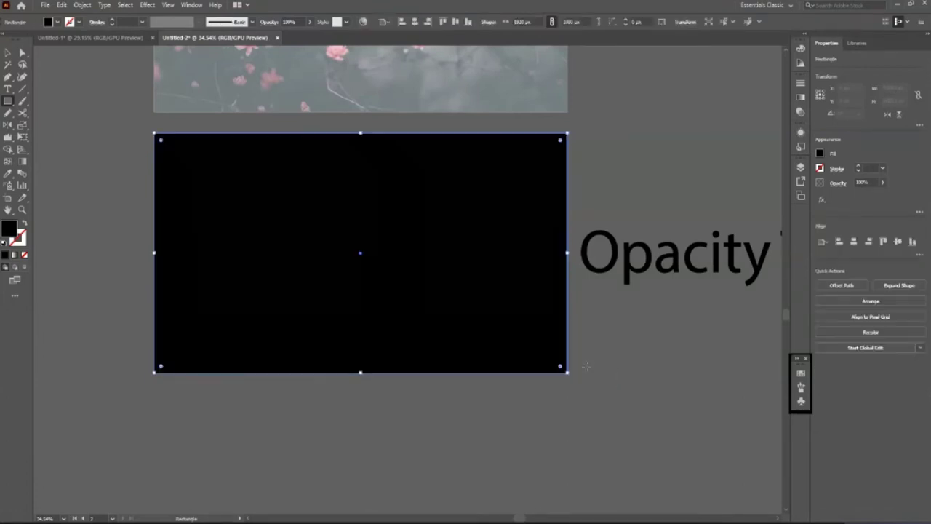
left_click(7, 52)
left_click(114, 196)
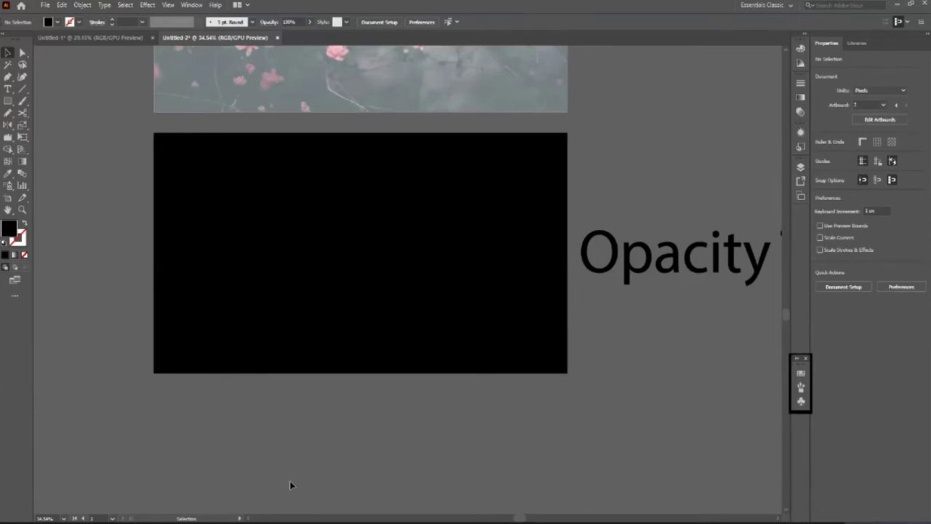
left_click(411, 301)
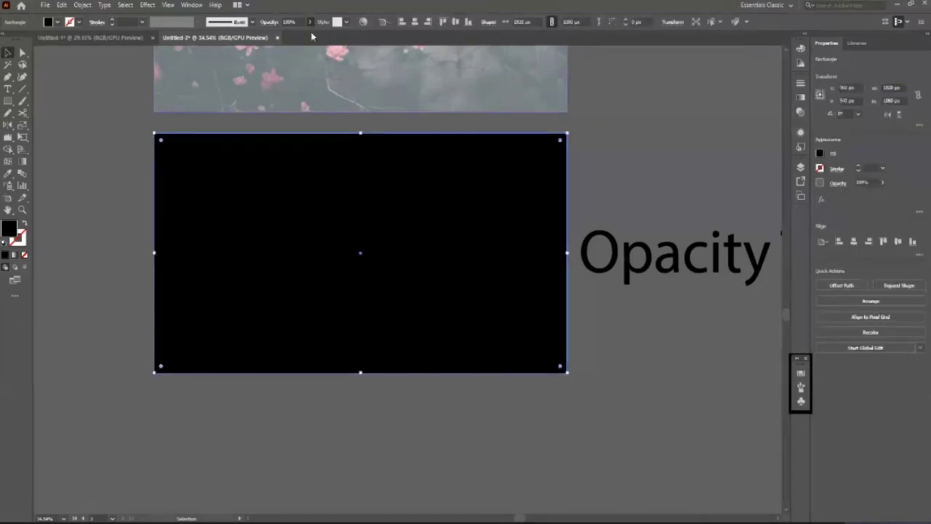
scroll(306, 33, "down", 5)
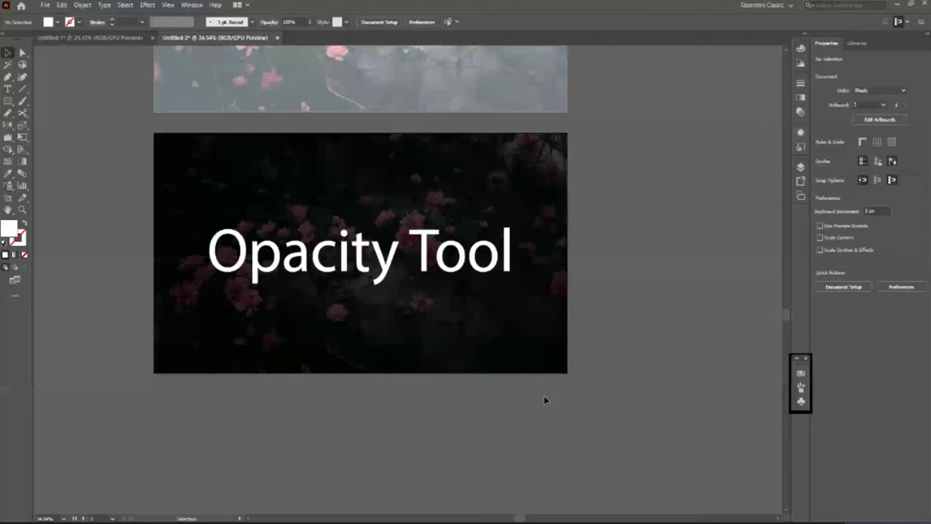
Select the dark rectangle over the photo
left_click(494, 349)
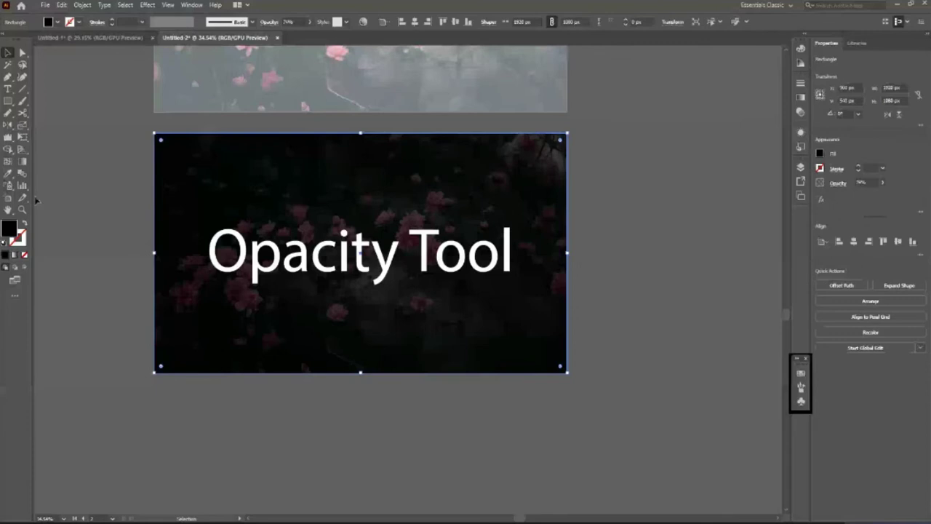
Fill the overlay rectangle with a white-to-black gradient
left_click(56, 22)
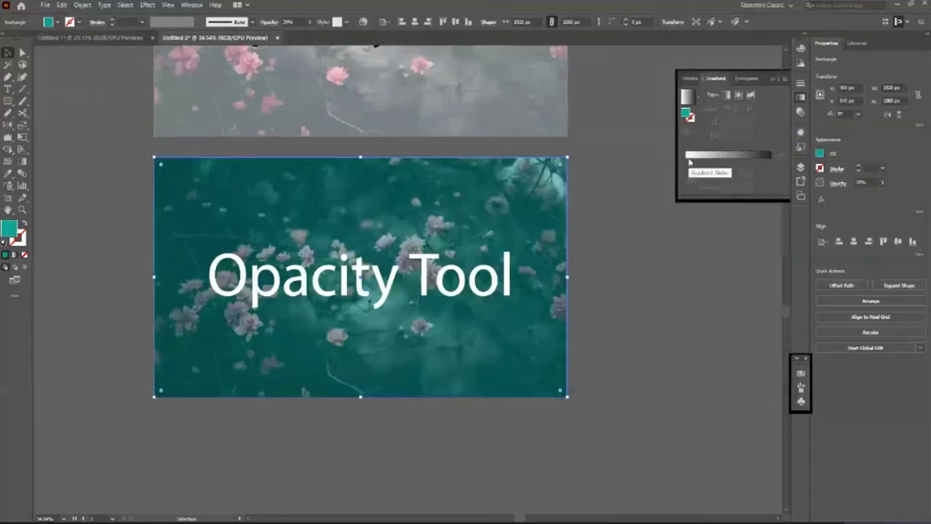
left_click(689, 161)
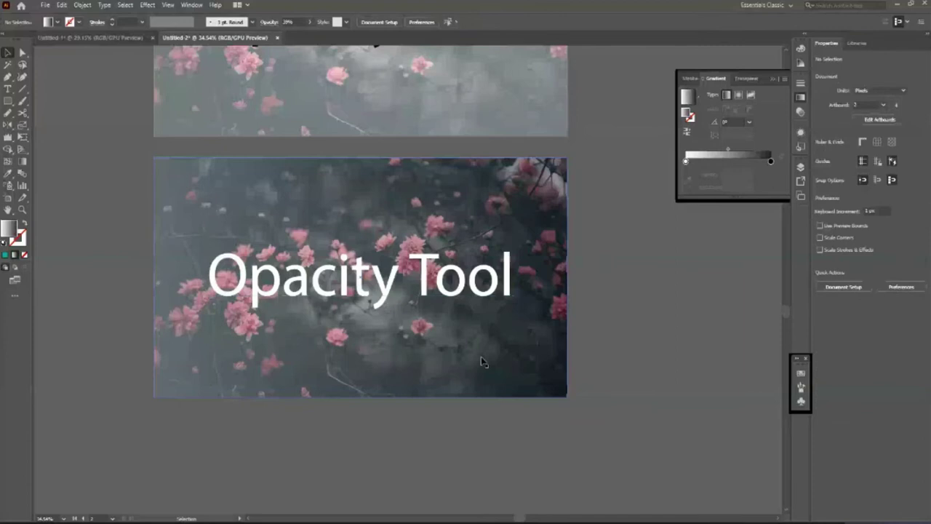
Redraw the rectangle's gradient horizontally, dark on the left fading lighter toward the right
left_click(21, 165)
mouse_move(361, 151)
left_mouse_down()
mouse_move(357, 335)
mouse_move(349, 291)
left_mouse_up()
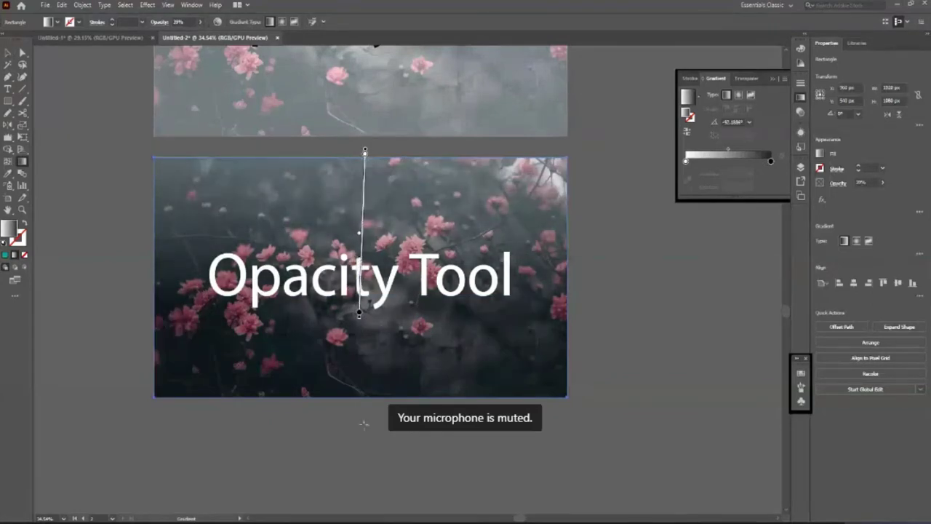
mouse_move(350, 340)
left_mouse_down()
mouse_move(361, 445)
mouse_move(360, 216)
mouse_move(359, 332)
mouse_move(357, 251)
left_mouse_up()
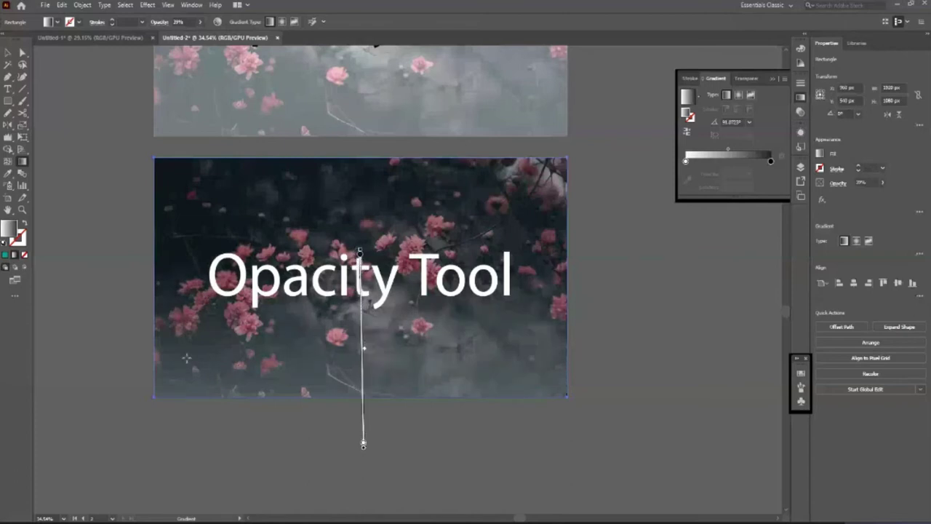
mouse_move(120, 365)
left_mouse_down()
mouse_move(588, 259)
mouse_move(558, 233)
left_mouse_up()
left_click_drag(639, 284, 373, 270)
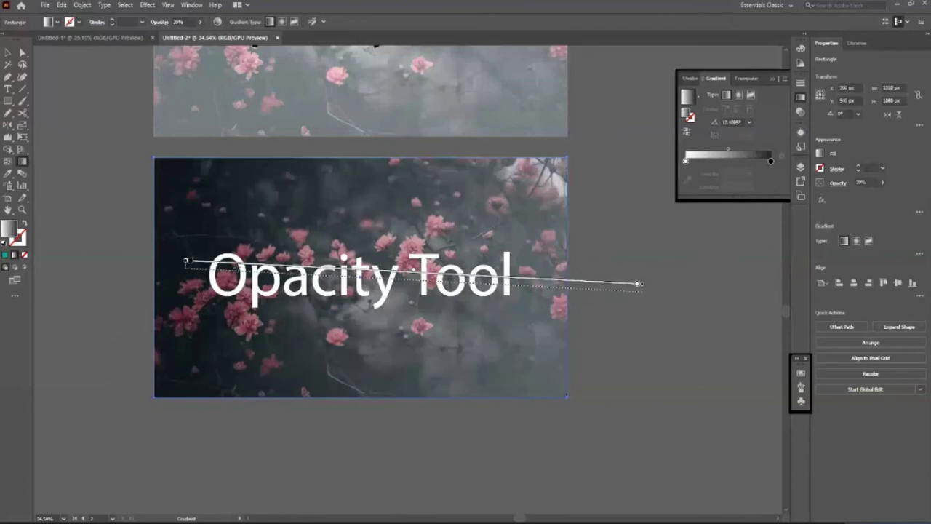
left_click_drag(372, 269, 301, 270)
left_click(6, 53)
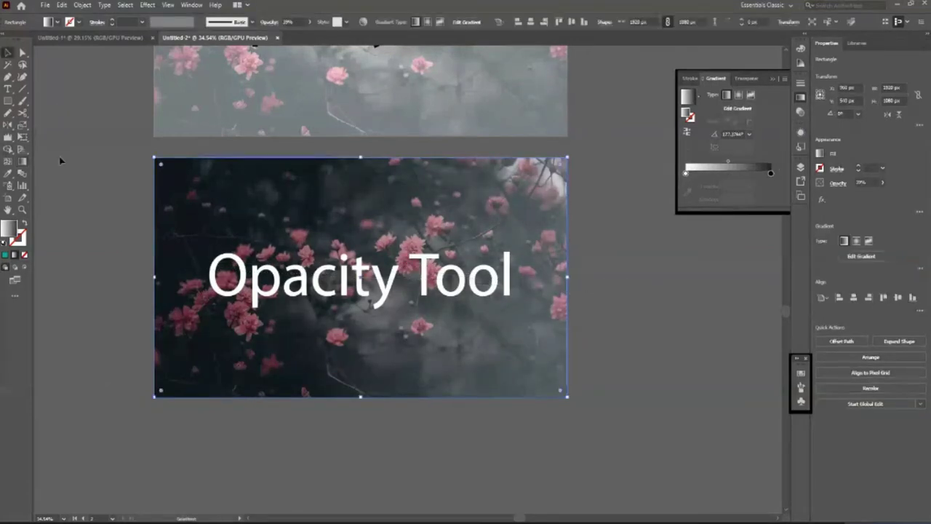
left_click(583, 356)
scroll(582, 356, "down", 2)
Select the lower artboard's gradient overlay and reverse it so blue sits left, purple right
key("ctrl+z")
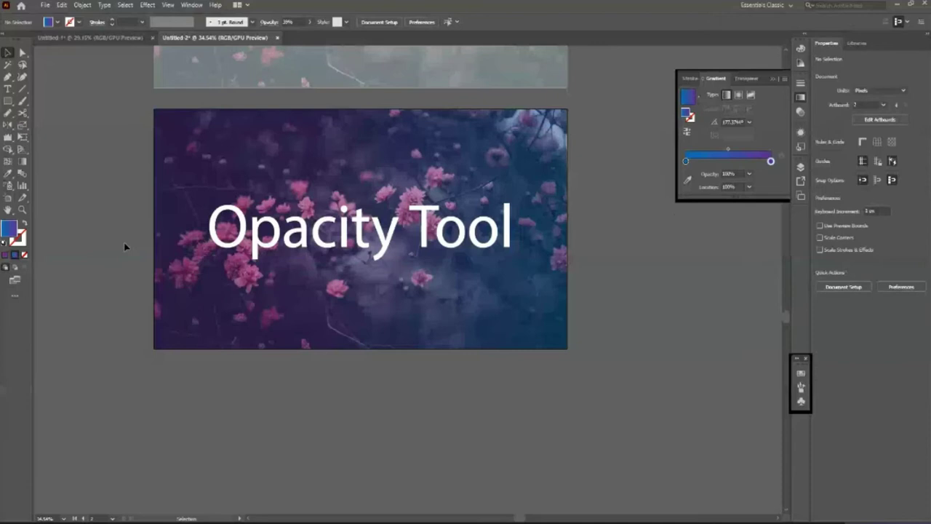
scroll(637, 414, "up", 2)
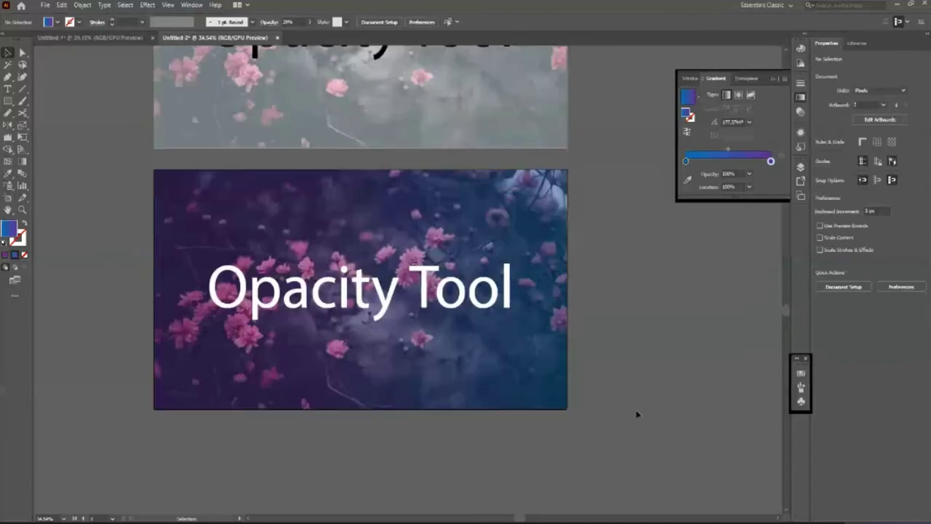
left_click(315, 333)
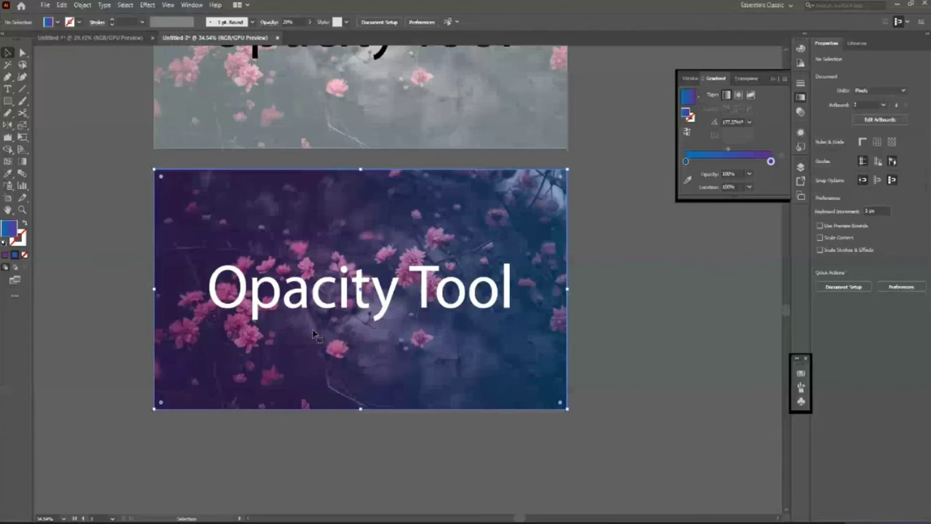
key("ctrl+z")
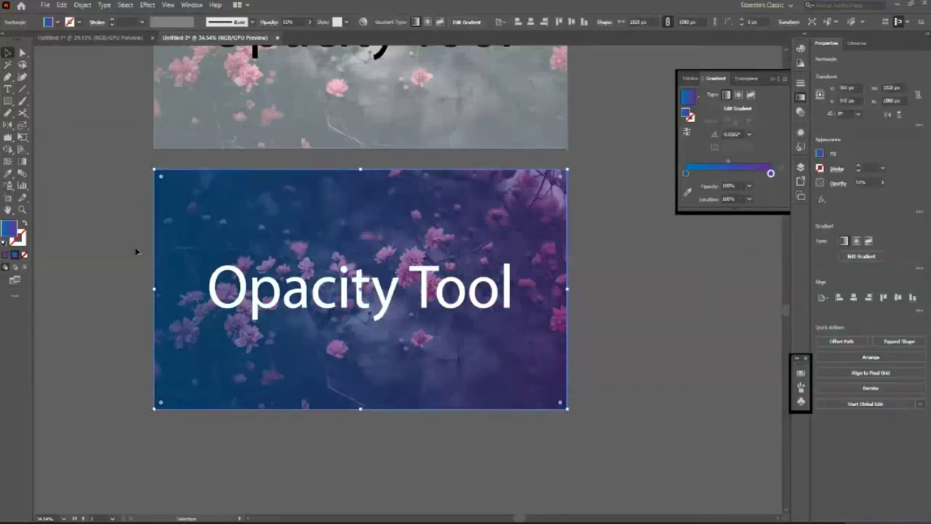
Zoom out and Alt-drag a copy of the flower artboard below the original
key("z")
left_click(155, 264, "alt")
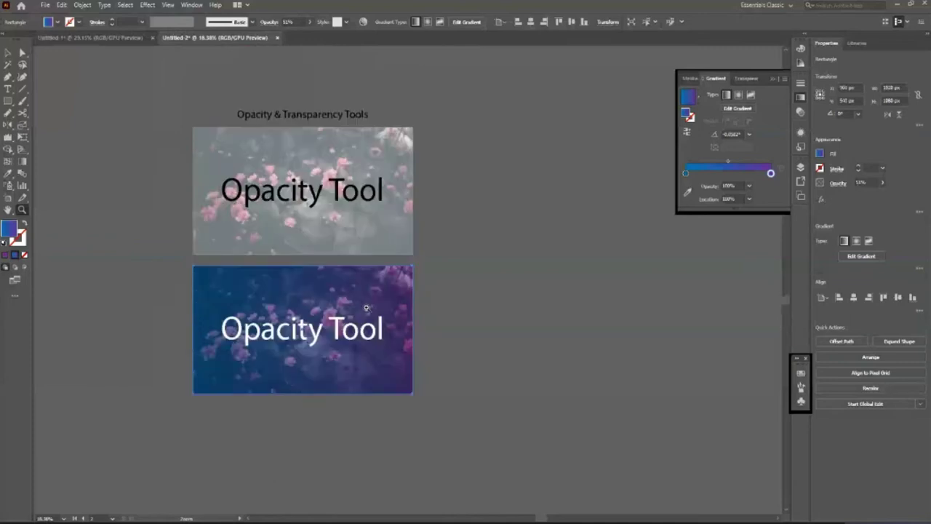
scroll(366, 308, "down", 3)
left_click_drag(208, 296, 447, 328)
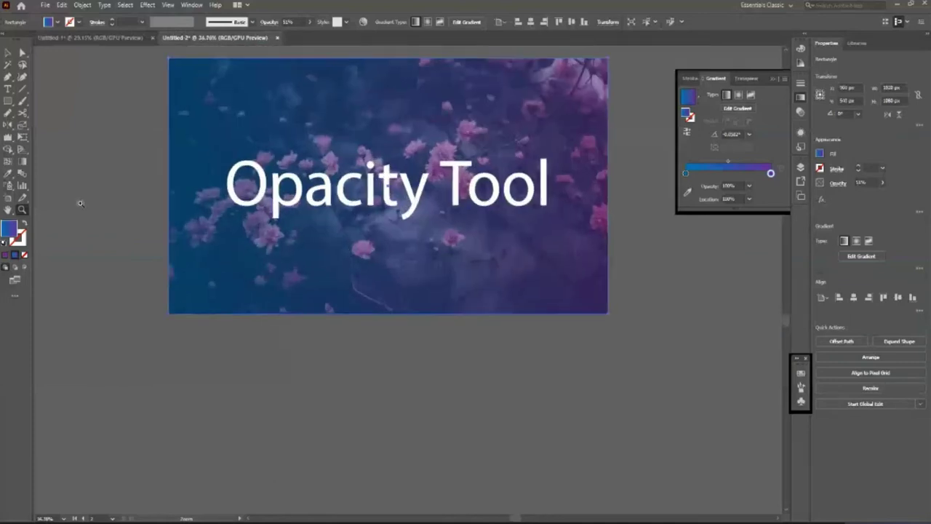
left_click(12, 54)
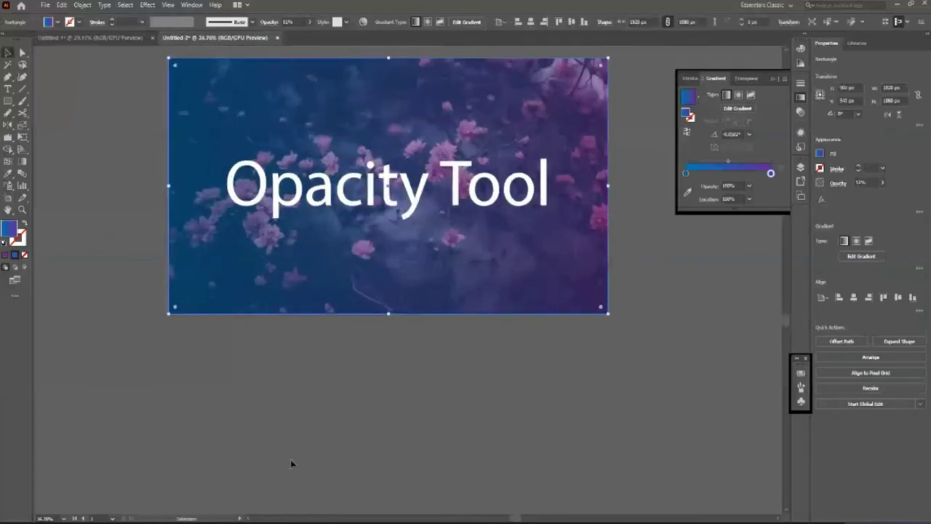
key("shift+o")
mouse_move(377, 240)
left_mouse_down()
mouse_move(424, 517)
mouse_move(393, 412)
left_mouse_up()
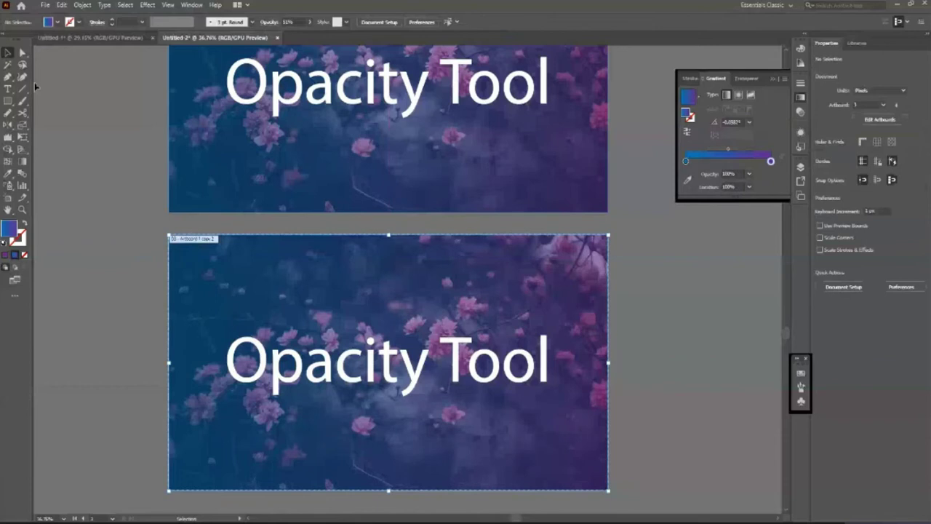
Move the copied artboard's 'Opacity Tool' text off to the left
left_click(7, 53)
left_click(178, 251)
scroll(156, 248, "down", 2)
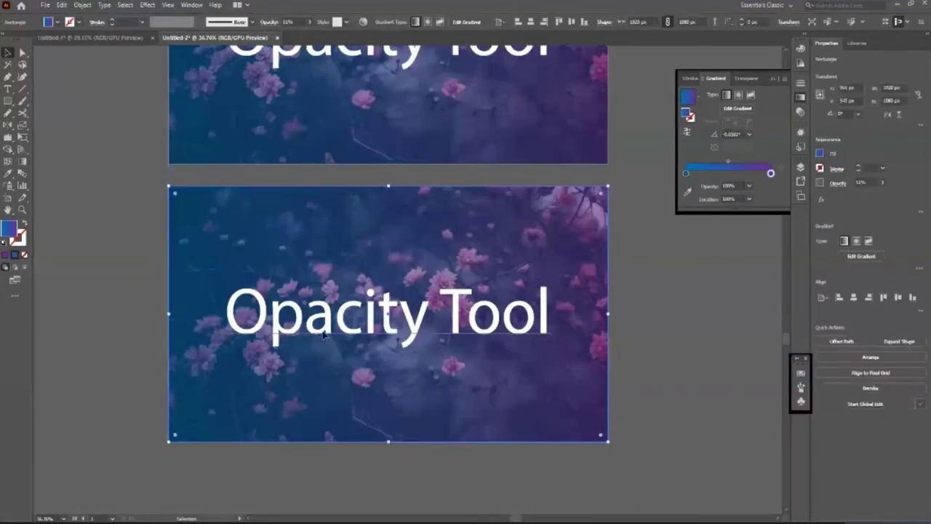
left_click_drag(324, 333, 160, 326)
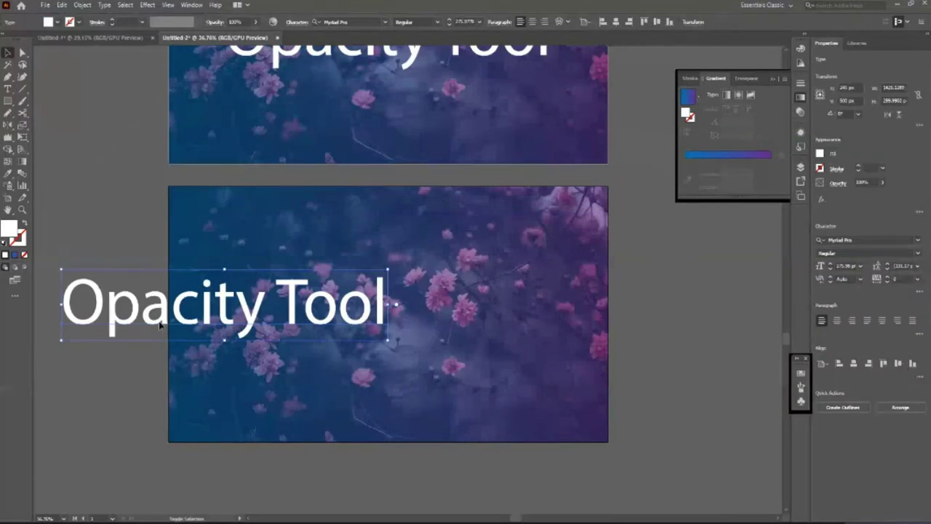
Nudge the copy's text further left, select its gradient rectangle, and bring up the Window menu
key("shift+Left")
key("shift+Left")
key("shift+Left")
key("shift+Left")
key("shift+Left")
key("shift+Left")
key("shift+Left")
key("shift+Left")
key("shift+Left")
key("shift+Left")
key("shift+Left")
key("shift+Left")
key("shift+Left")
key("shift+Left")
key("shift+Left")
key("shift+Left")
key("shift+Left")
key("shift+Left")
key("shift+Left")
key("shift+Left")
key("shift+Left")
left_click(509, 203)
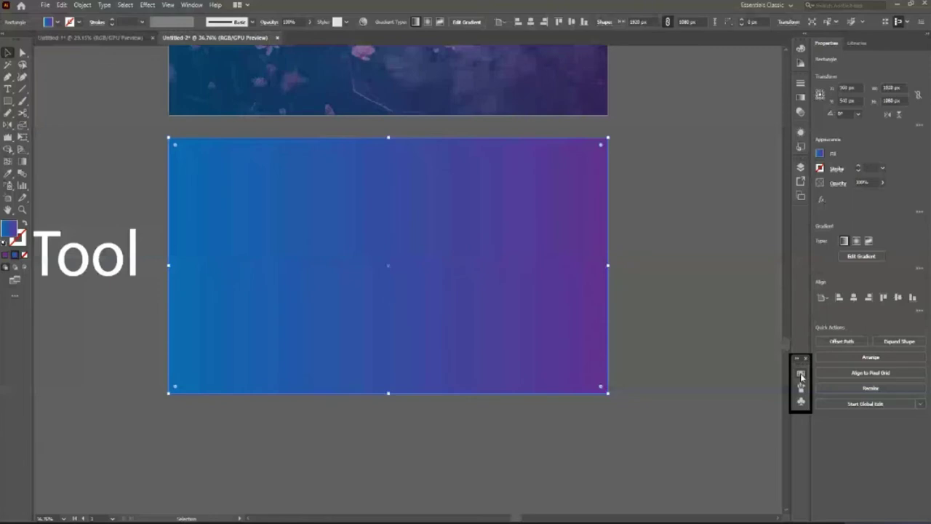
left_click(191, 4)
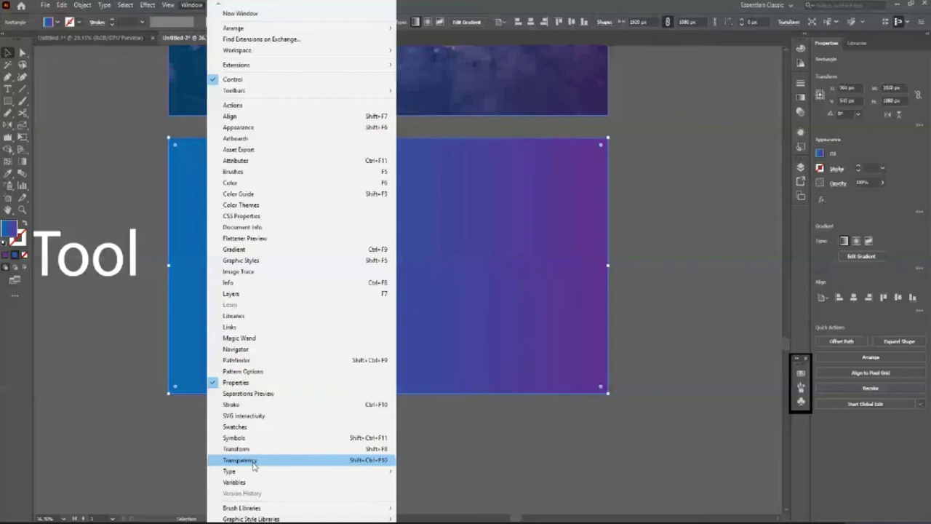
Show the Transparency panel and try 75% opacity on the rectangle, then undo it
left_click(240, 460)
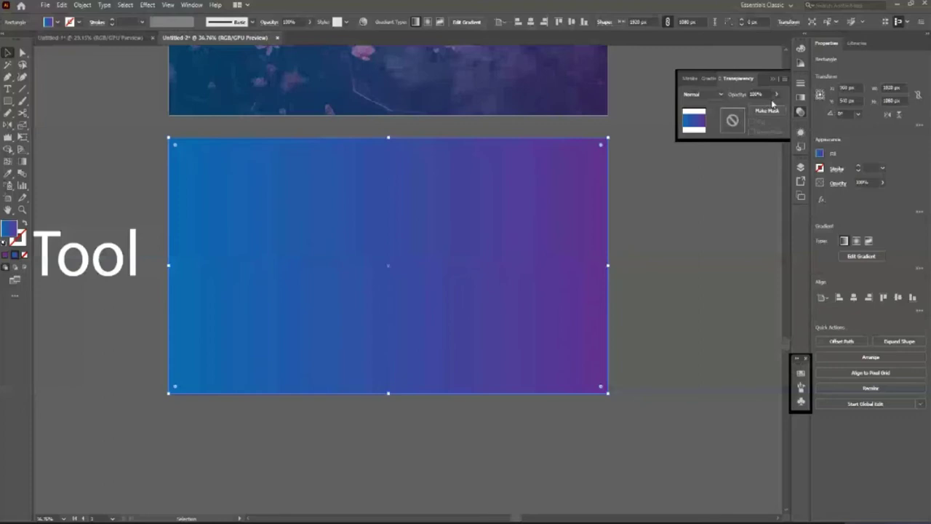
left_click(771, 95)
type("75")
key("Return")
key("ctrl+z")
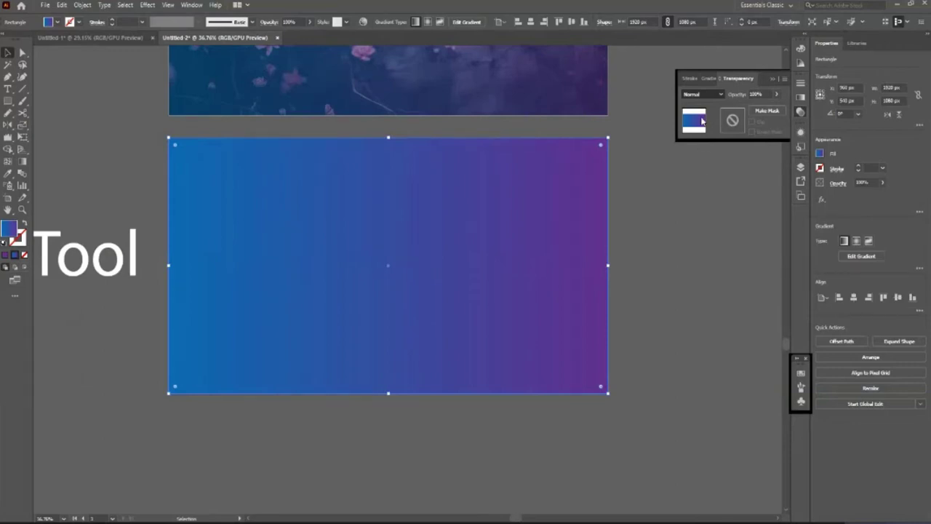
Set the rectangle's blend mode to Darken, then settle on Multiply
key("Down")
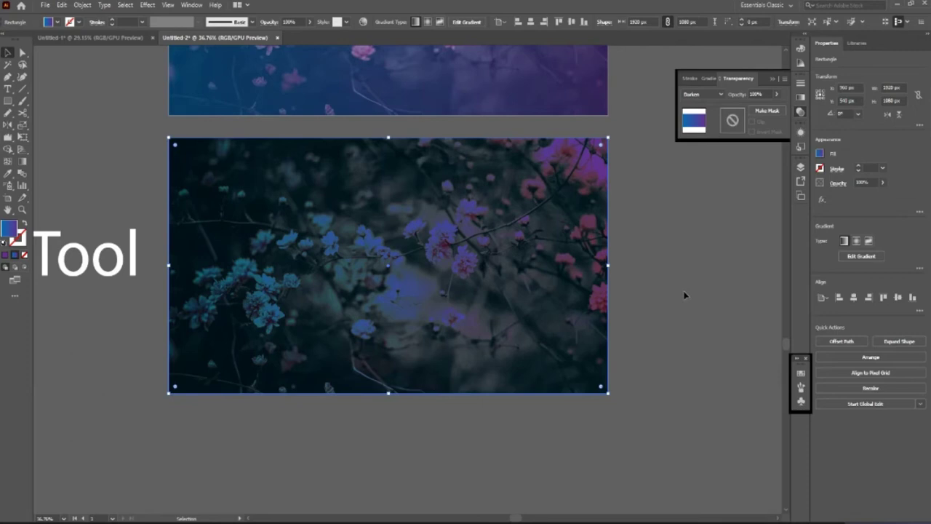
scroll(640, 309, "up", 3)
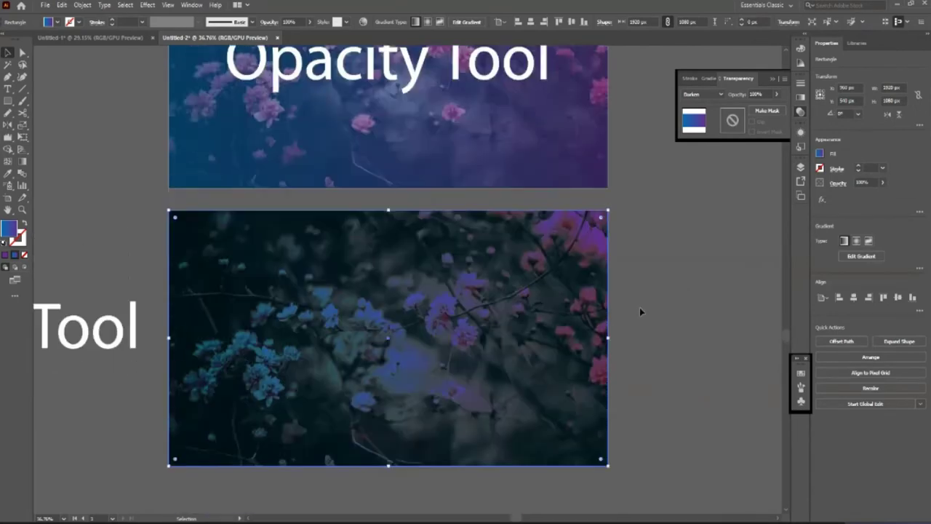
scroll(639, 311, "down", 3)
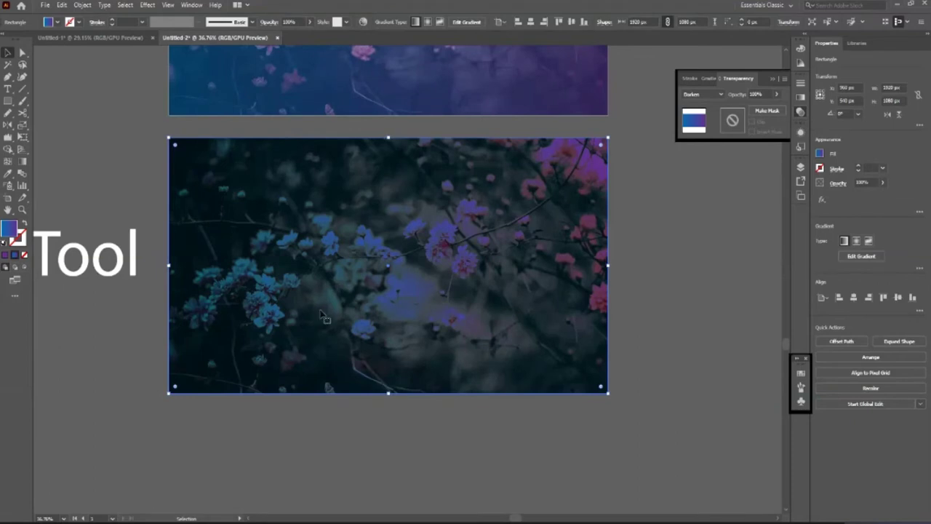
scroll(325, 317, "down", 2)
key("ctrl+shift+a")
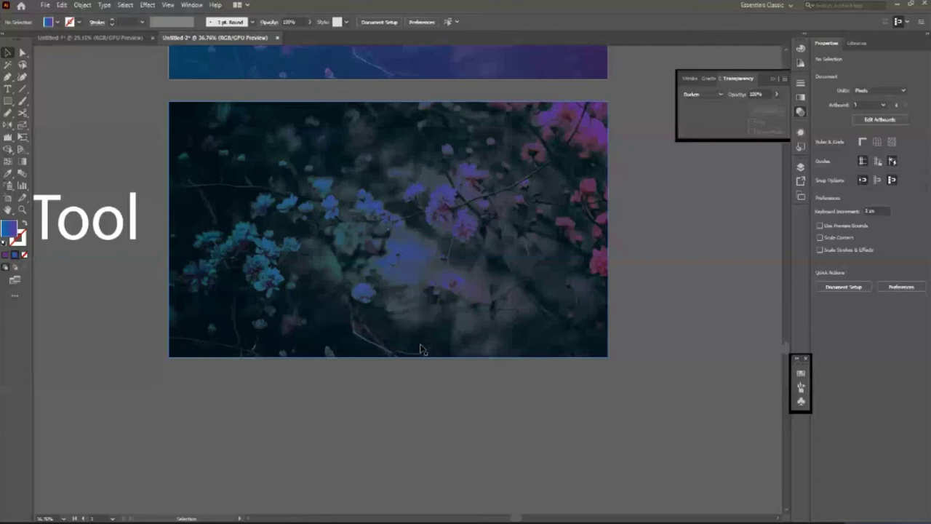
scroll(175, 345, "up", 1)
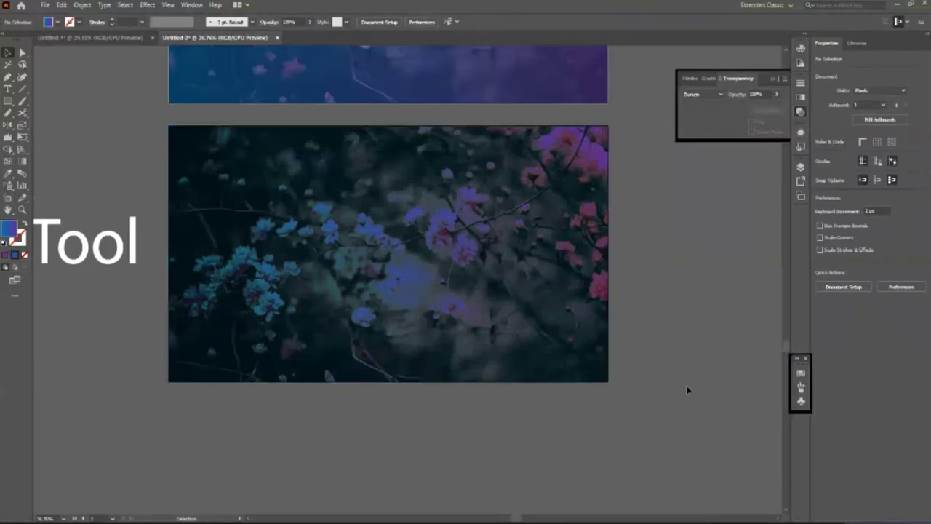
left_click(384, 296)
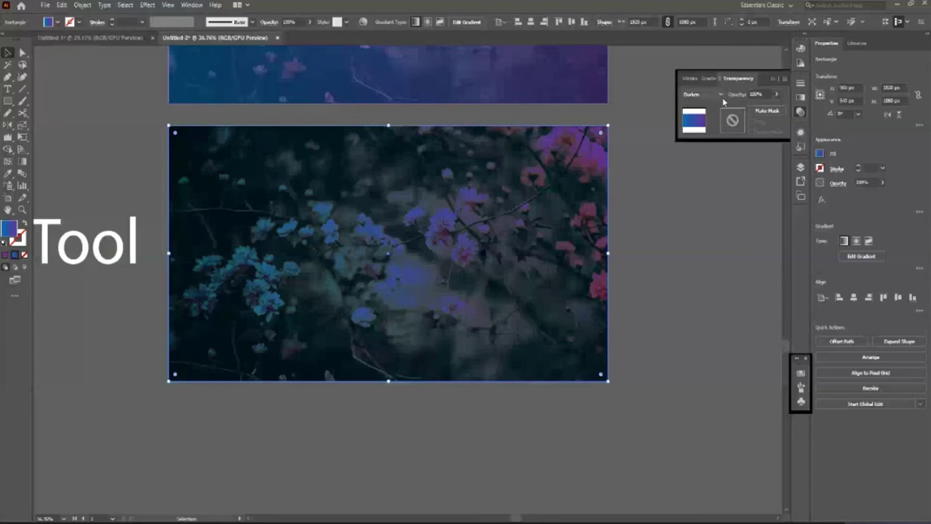
left_click(701, 95)
left_click(704, 137)
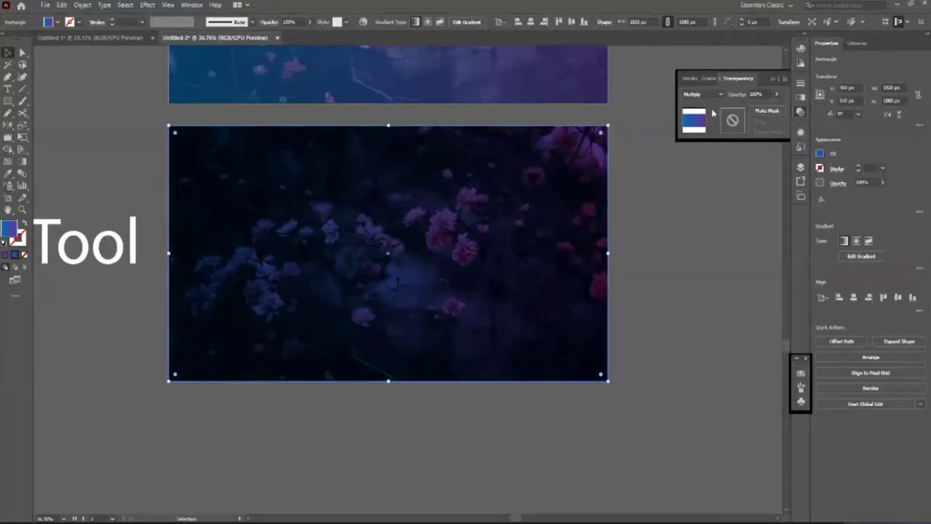
Move the 'Opacity Tool' text onto the dark artboard and trim it to 'Opacity'
left_click(250, 442)
left_click_drag(466, 326, 507, 284)
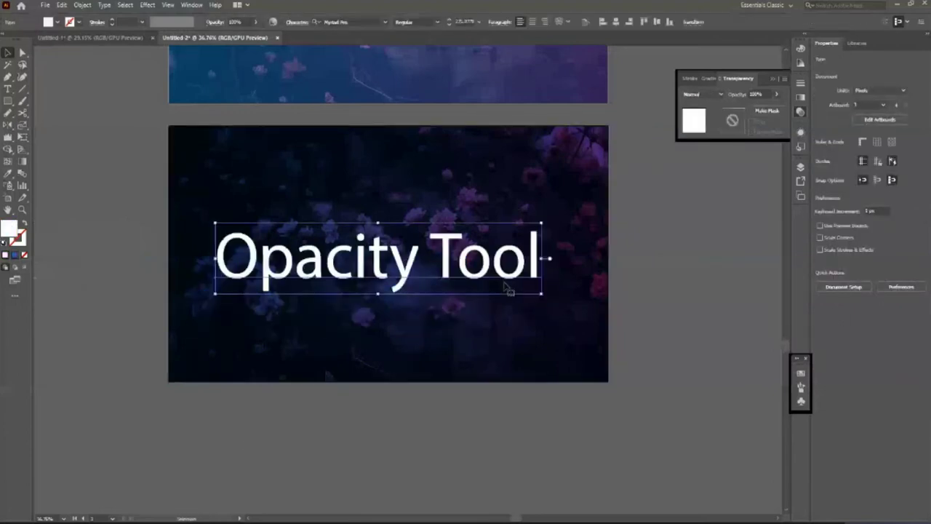
key("t")
left_click(538, 266)
key("BackSpace")
key("BackSpace")
key("BackSpace")
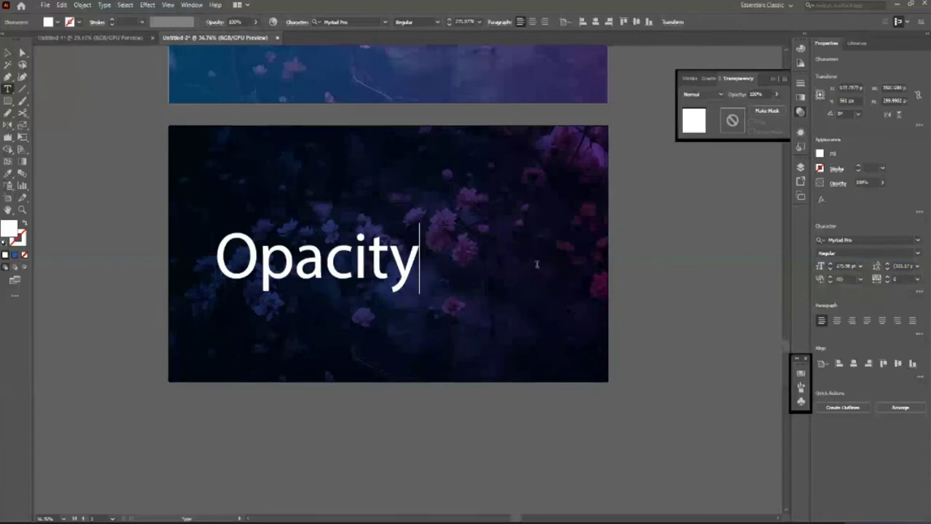
key("Escape")
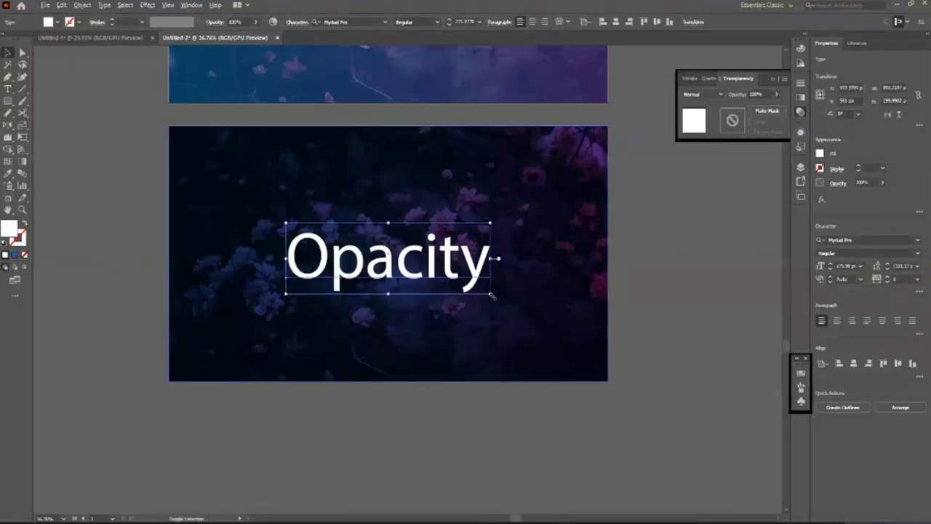
Resize 'Opacity', place it in the top-left corner, and widen its tracking to 320
left_click_drag(494, 293, 526, 306)
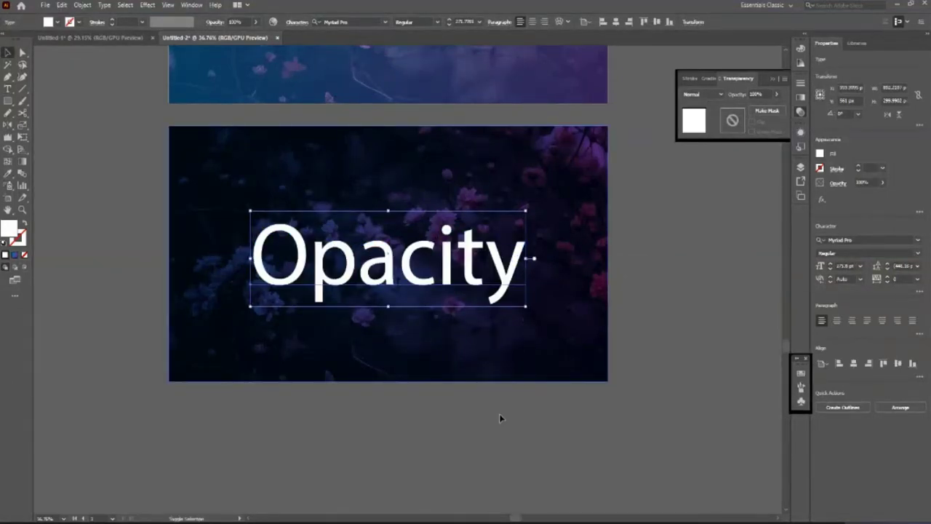
left_click(482, 456)
key("z")
scroll(149, 264, "down", 2)
scroll(381, 362, "up", 1)
scroll(381, 363, "up", 1)
key("v")
left_click_drag(277, 218, 264, 156)
mouse_move(380, 220)
left_mouse_down()
mouse_move(198, 180)
mouse_move(208, 181)
left_mouse_up()
key("alt+Right")
key("alt+Right")
key("alt+Right")
key("alt+Right")
key("alt+Right")
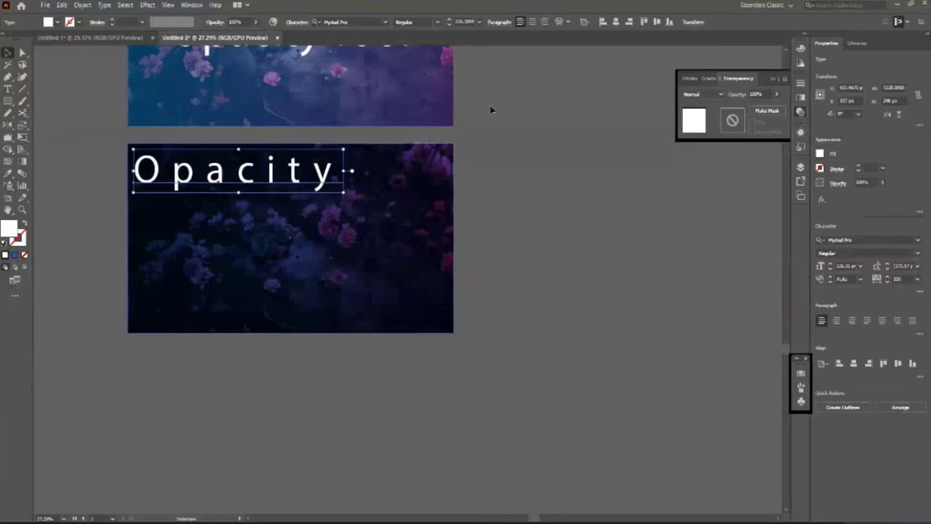
Try Color Burn, Lighten, Screen, Color Dodge and Overlay blends on the overlay, settling on Soft Light
left_click(550, 322)
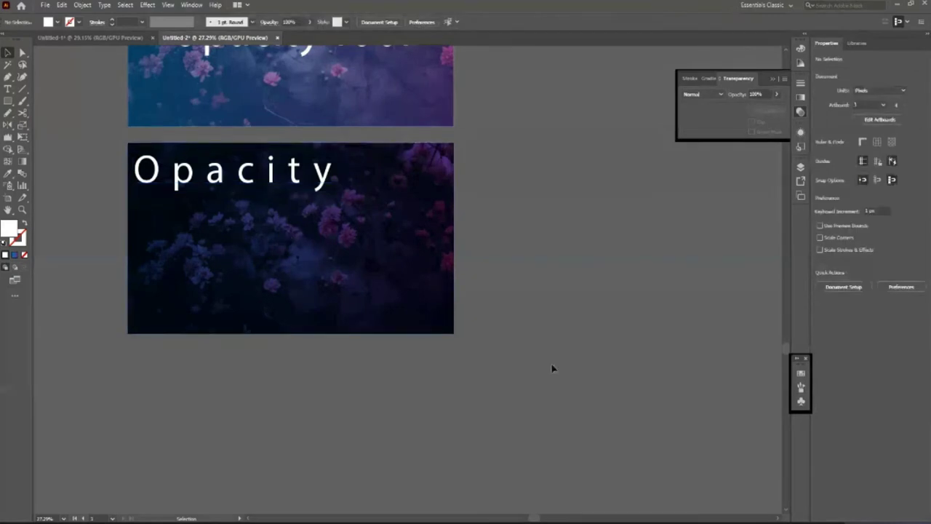
left_click(389, 316)
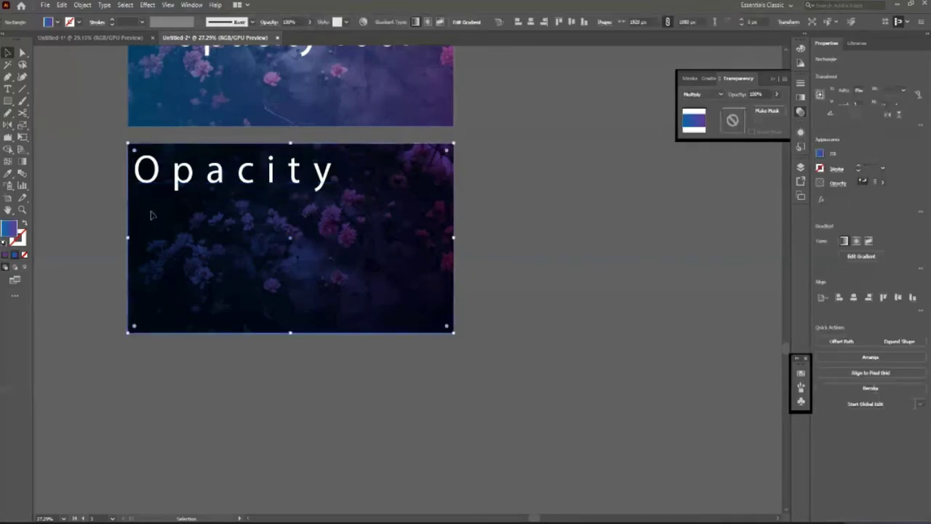
key("Down")
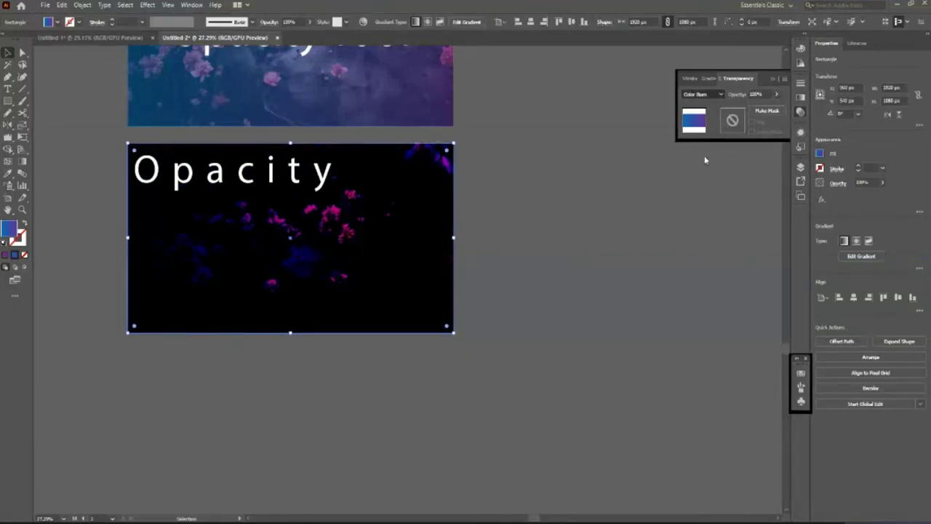
key("Down")
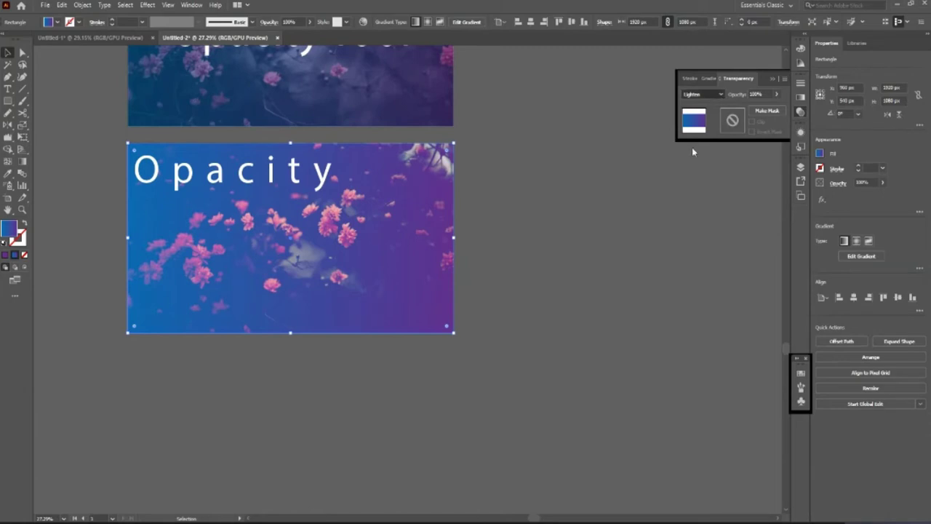
key("Down")
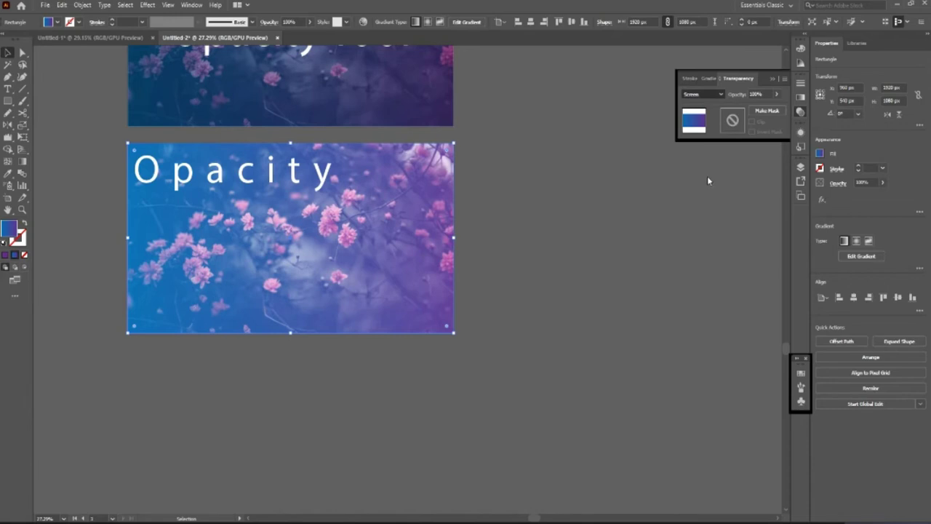
key("Down")
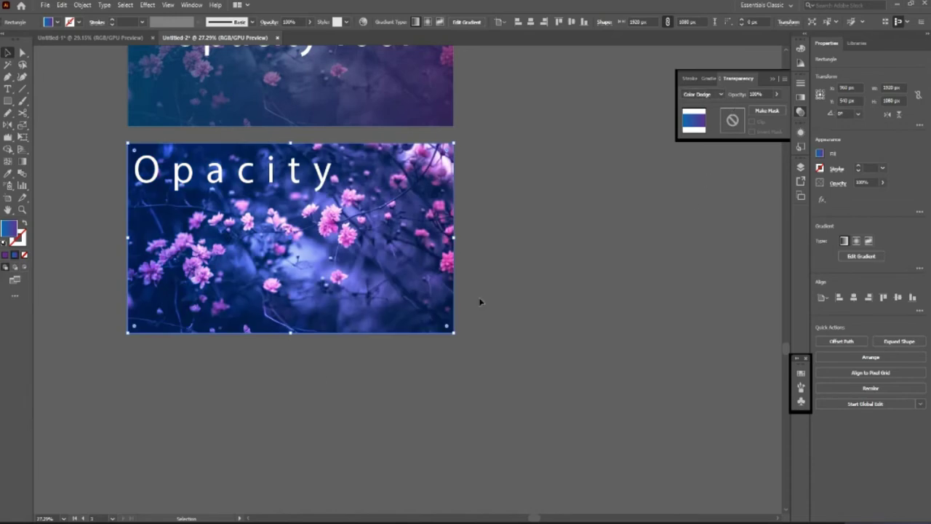
scroll(389, 312, "up", 1)
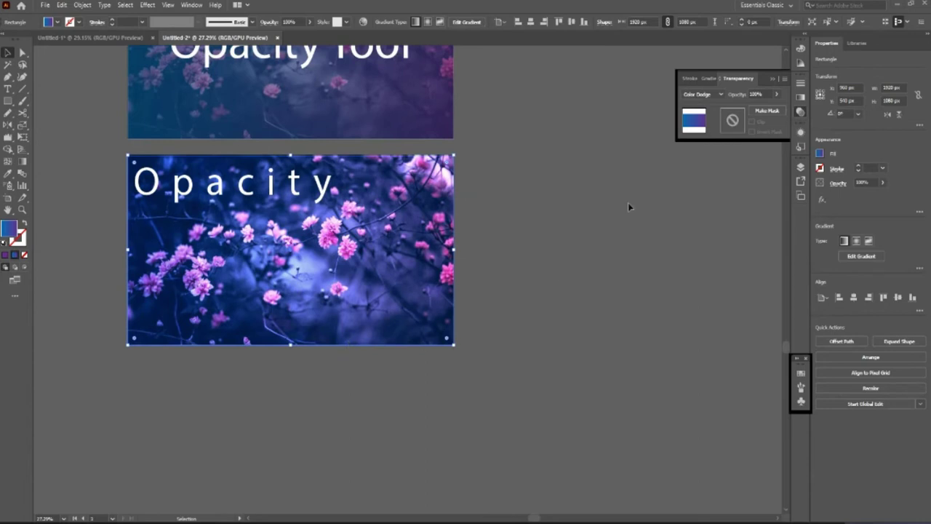
left_click(702, 94)
left_click(701, 104)
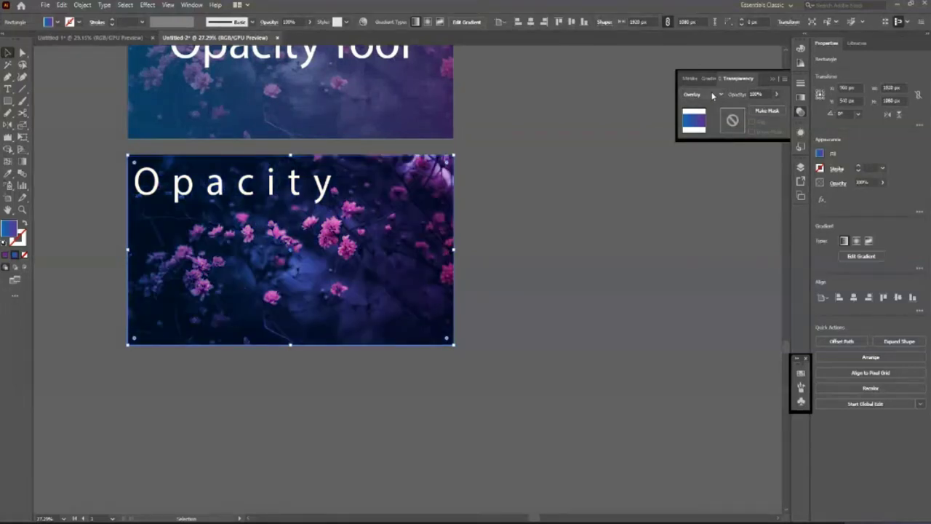
key("Down")
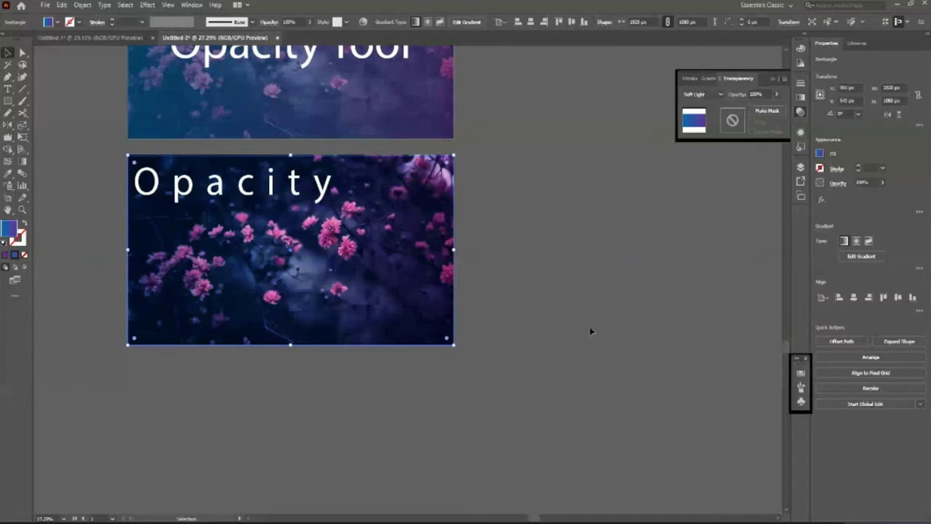
Centre the 'Opacity' heading horizontally on the artboard
left_click(589, 328)
left_click(296, 203)
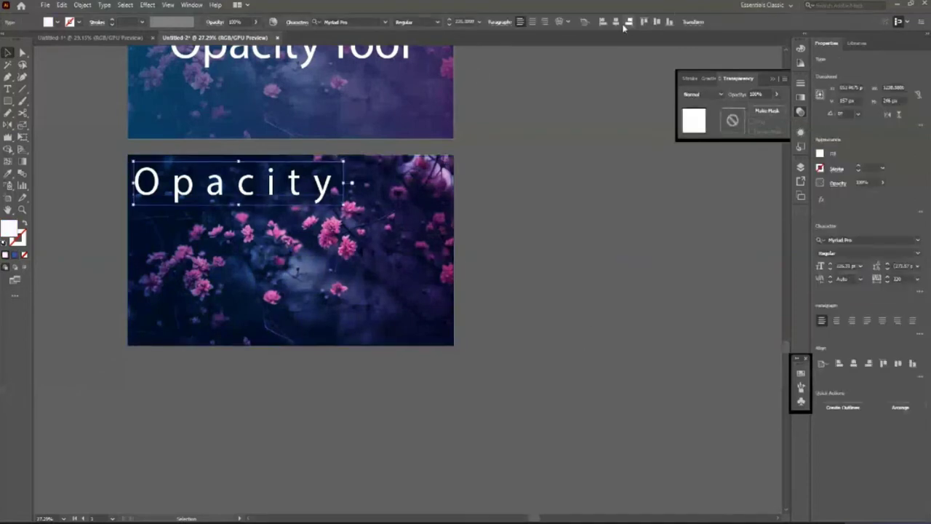
left_click(617, 22)
left_click(552, 344)
left_click(407, 340)
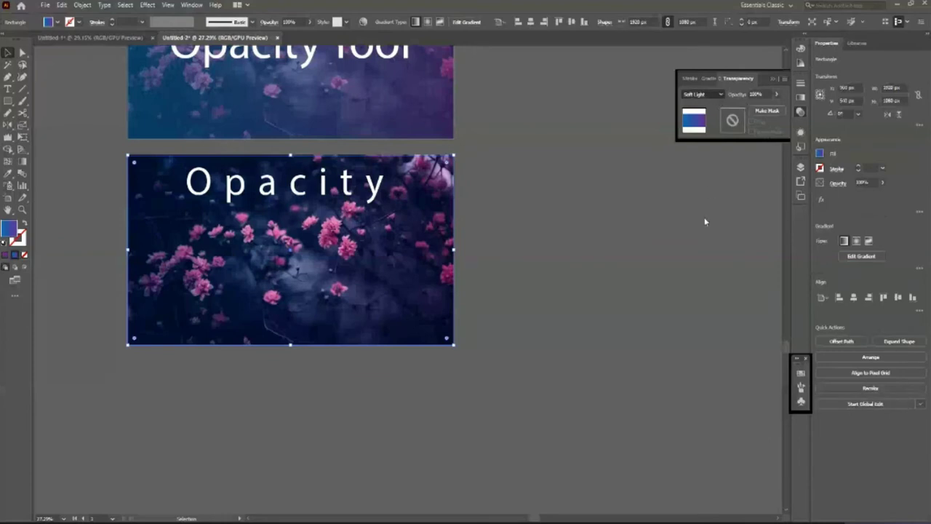
Retype the heading from 'Opacity' to 'Transparency'
left_click(303, 201)
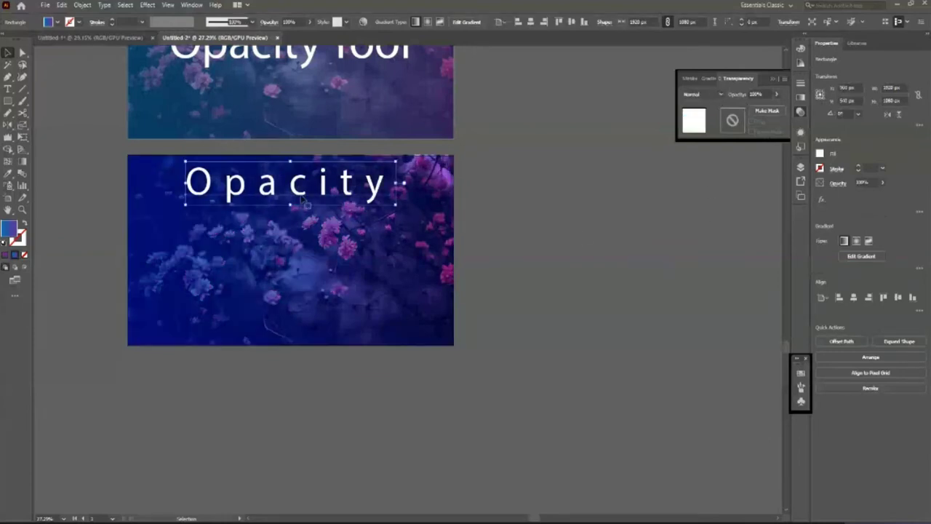
double_click(303, 201)
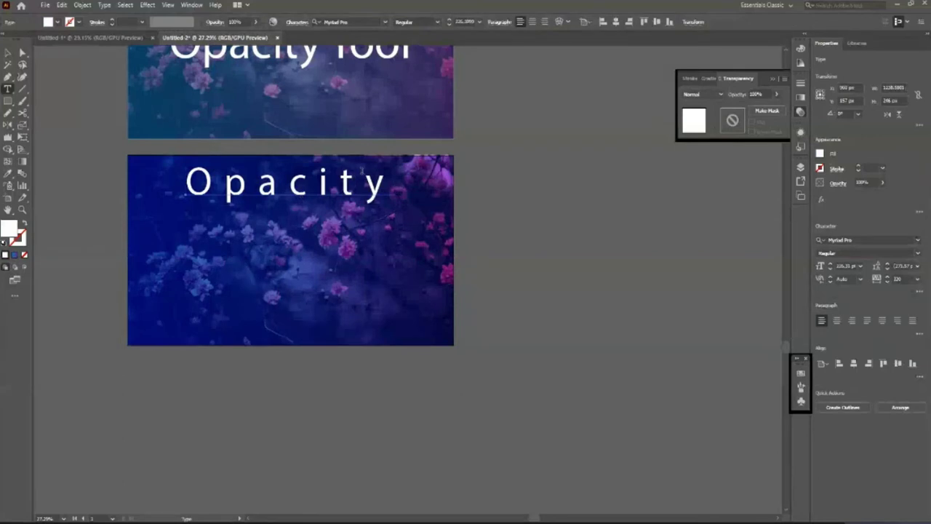
key("BackSpace")
key("BackSpace")
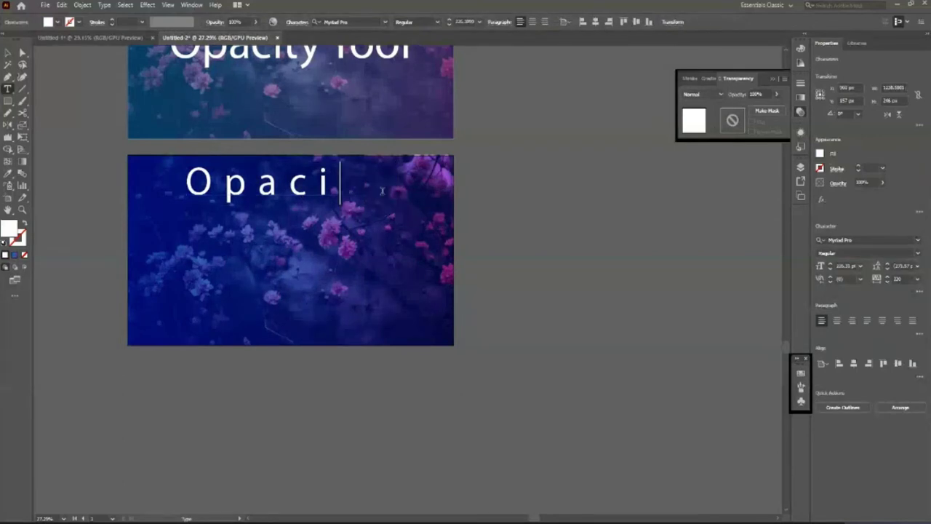
key("BackSpace")
key("BackSpace")
key("BackSpace")
key("BackSpace")
type("Tra")
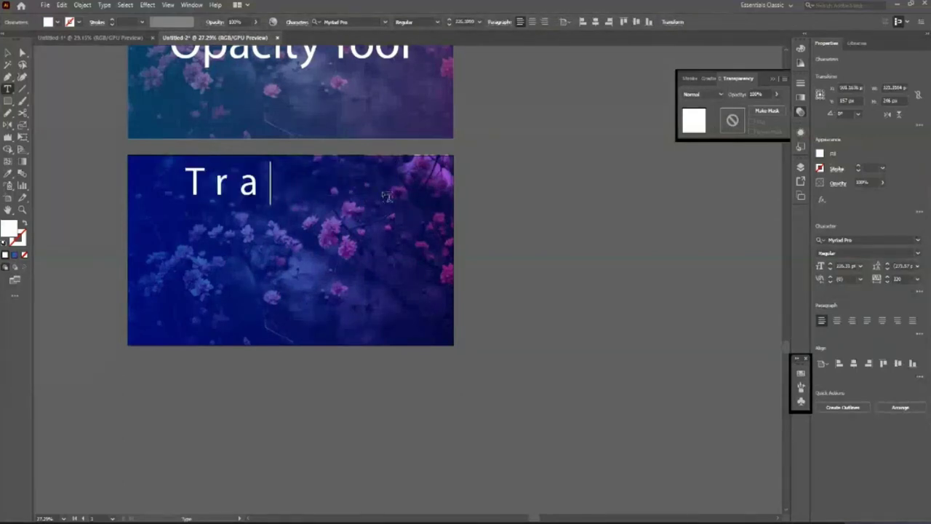
type("nsparency")
key("Escape")
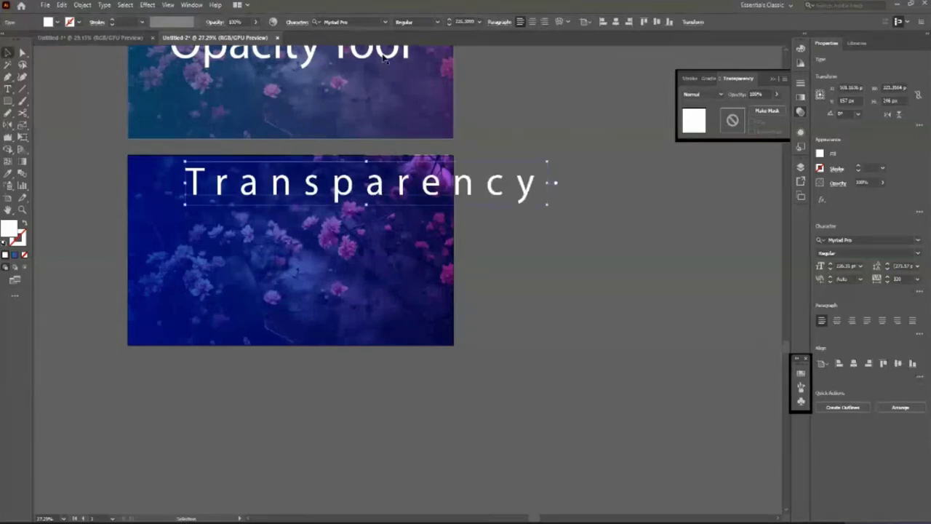
Shrink the 'Transparency' heading's font size, widen its tracking, and re-centre it horizontally
left_click(616, 22)
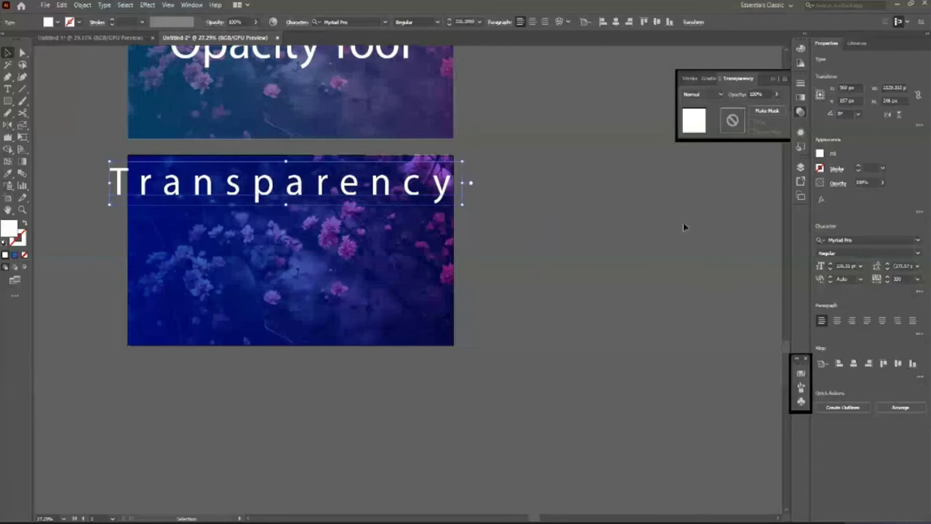
left_click(449, 25)
left_click(448, 25)
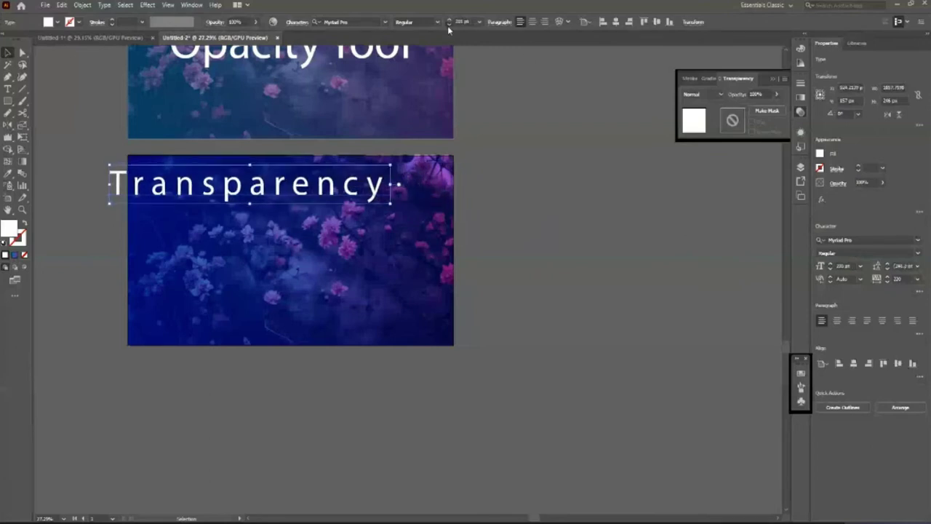
left_click(448, 24)
left_click(448, 25)
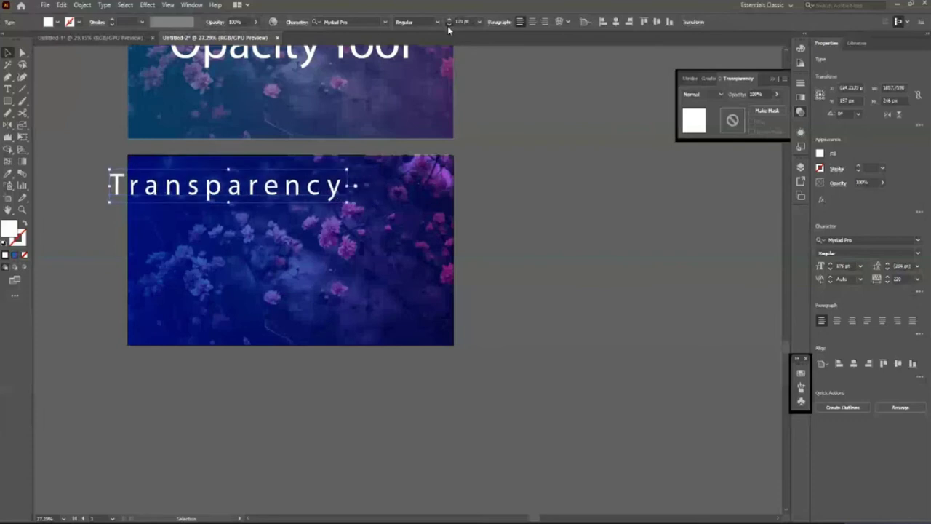
left_click(449, 25)
left_click(616, 22)
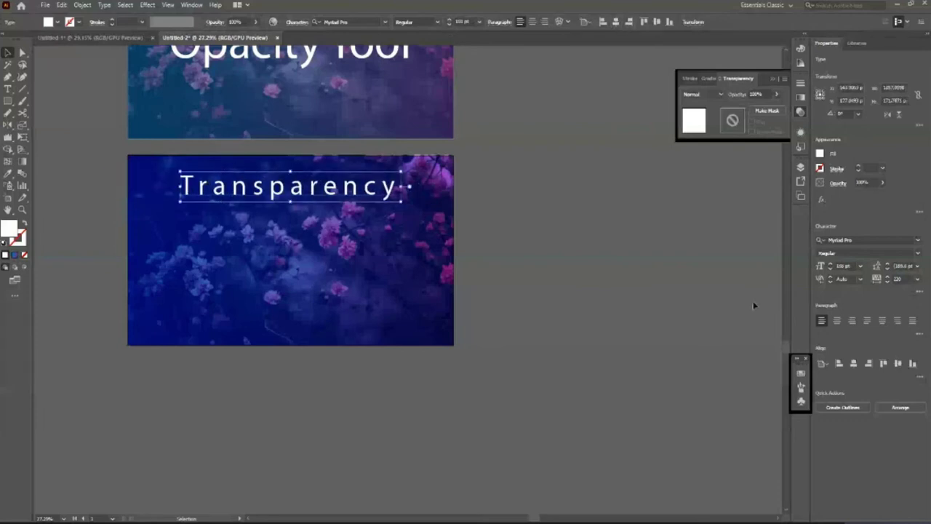
key("alt+Right")
key("alt+Right")
key("alt+Right")
key("alt+Right")
key("alt+Right")
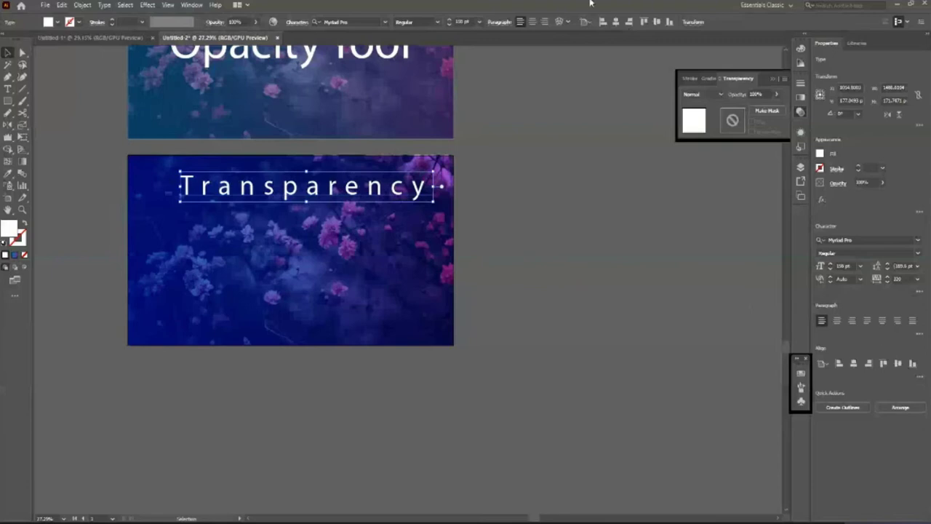
left_click(616, 22)
left_click(527, 264)
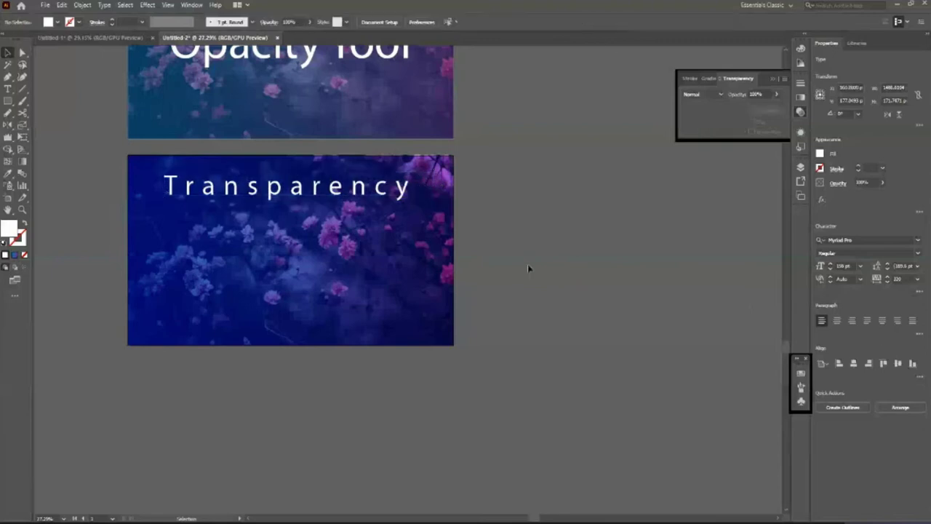
Select the gradient overlay and try the Difference, Exclusion and Hue blend modes
left_click(426, 280)
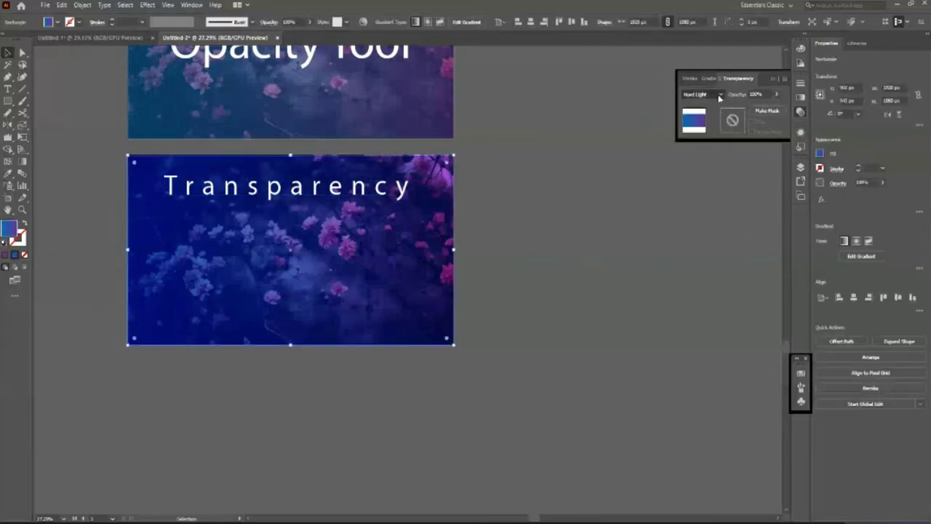
key("Down")
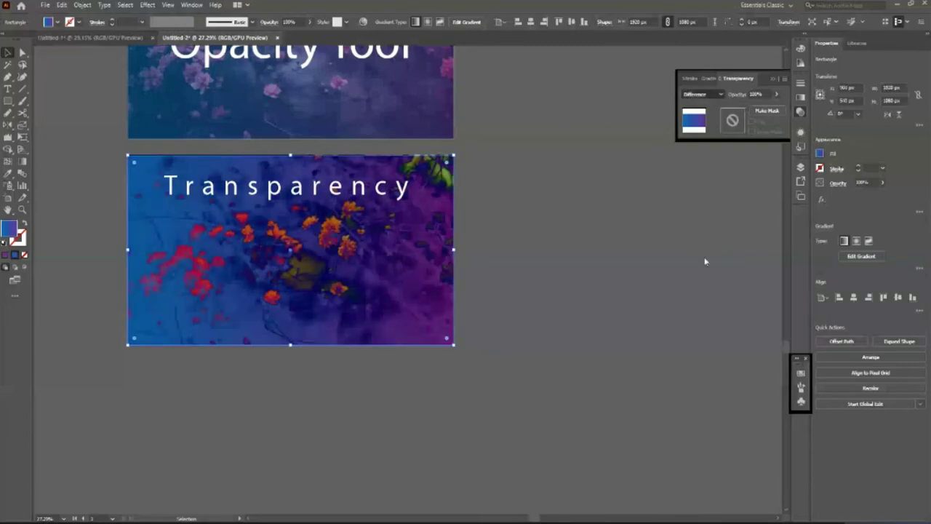
key("Down")
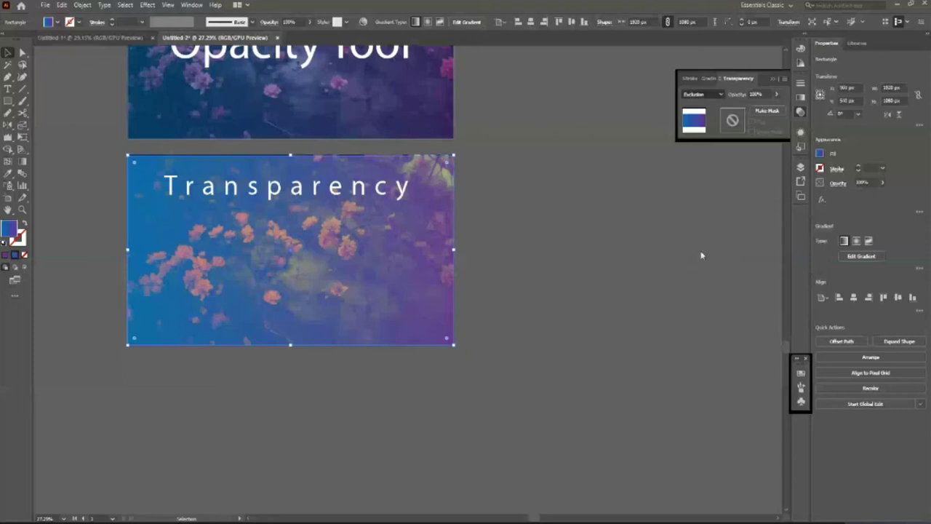
key("Down")
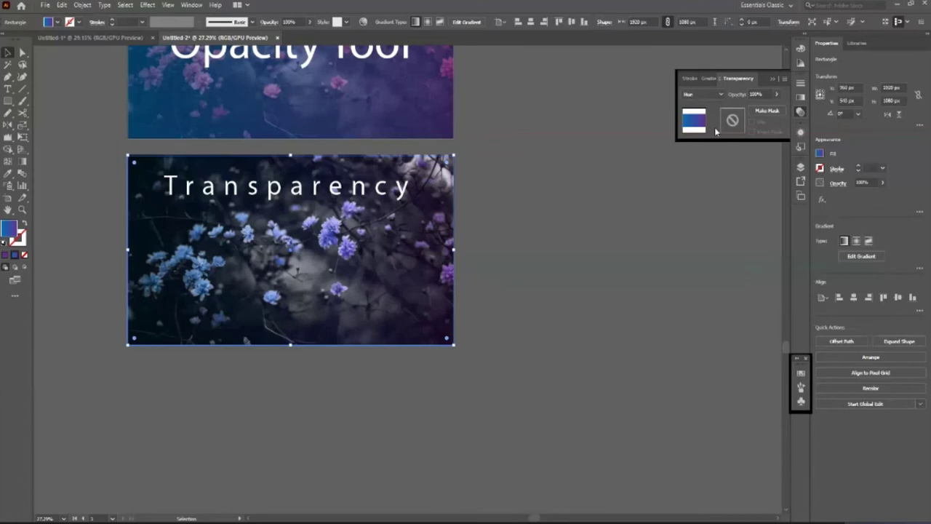
scroll(518, 293, "up", 3)
scroll(517, 293, "up", 3)
scroll(518, 293, "up", 1)
scroll(518, 292, "down", 3)
scroll(519, 296, "down", 1)
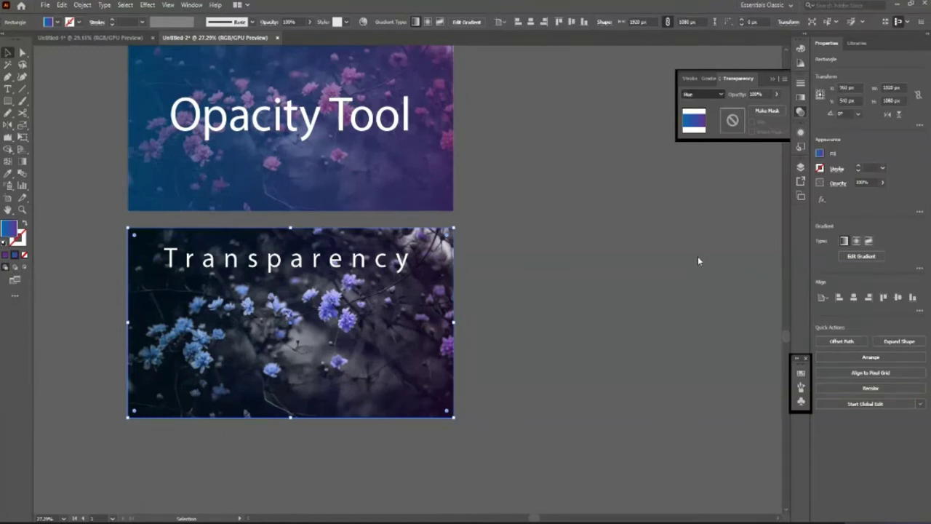
Try Saturation, Color and Luminosity blends, then return to Hue and deselect
key("Down")
scroll(333, 350, "down", 1)
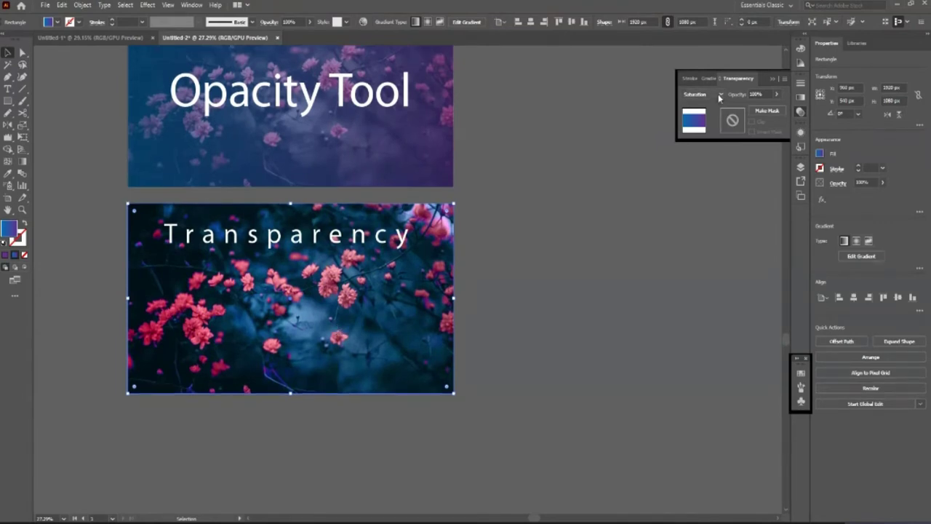
key("Down")
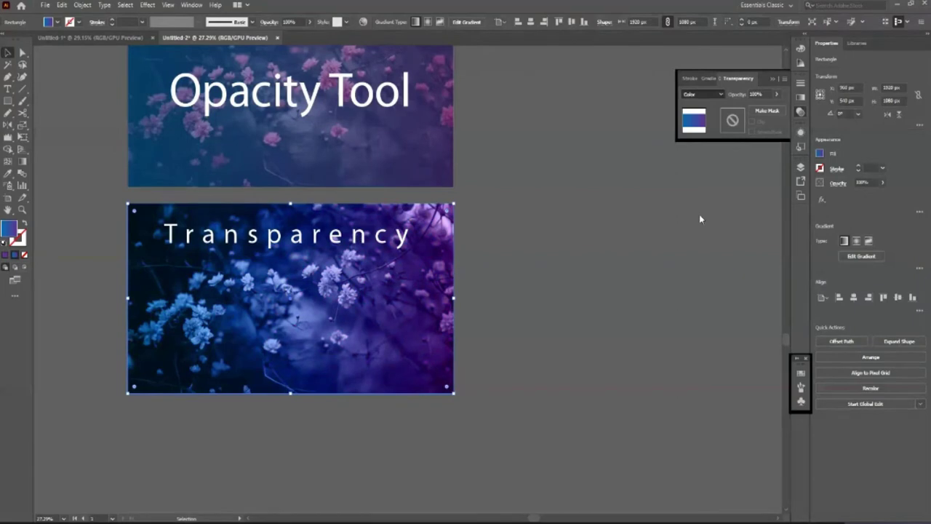
key("Down")
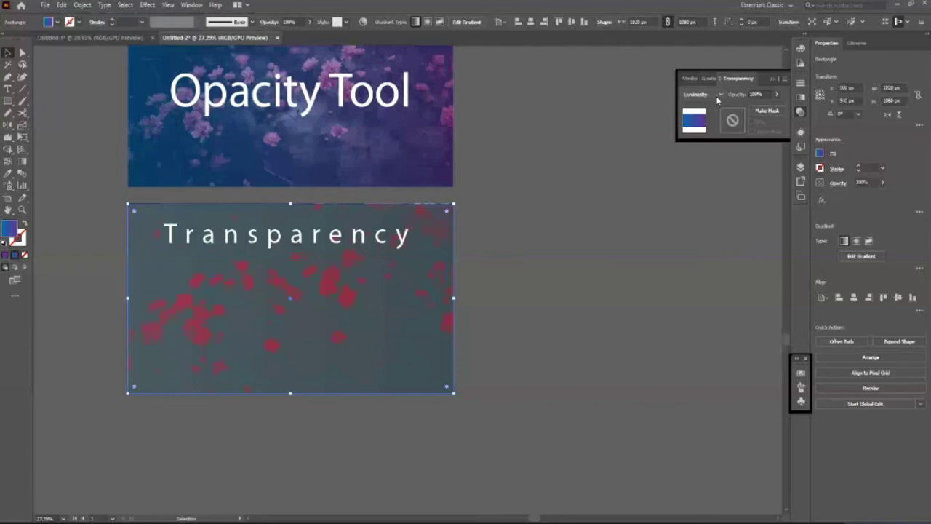
key("Up")
key("Up")
key("Up")
left_click(551, 339)
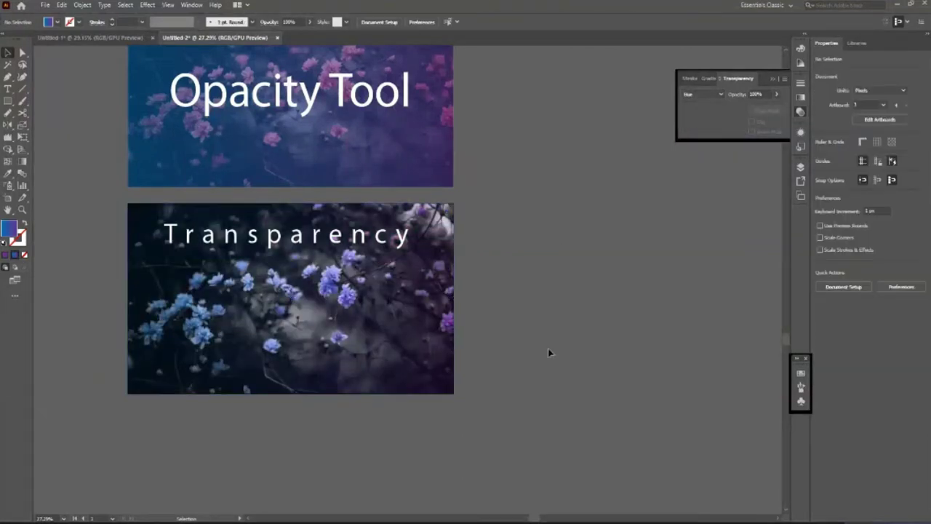
scroll(548, 352, "up", 2)
scroll(549, 352, "up", 3)
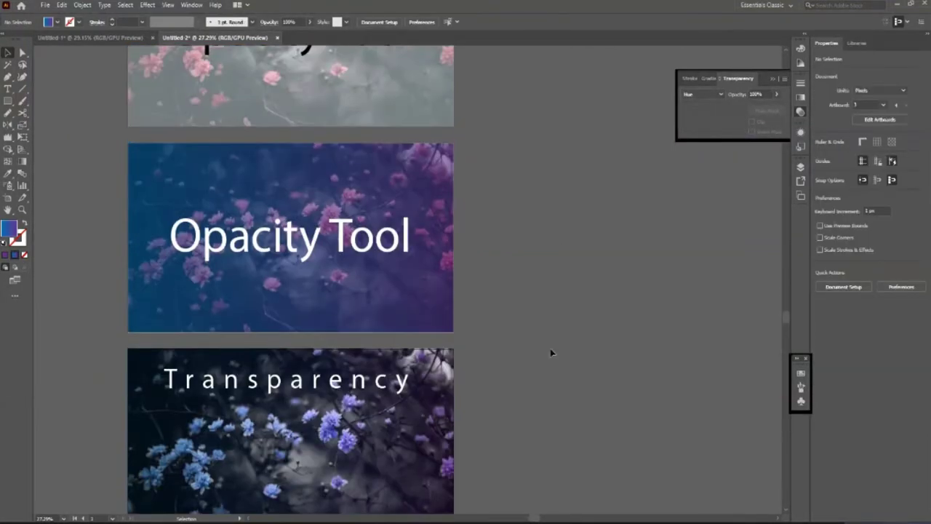
scroll(551, 352, "up", 3)
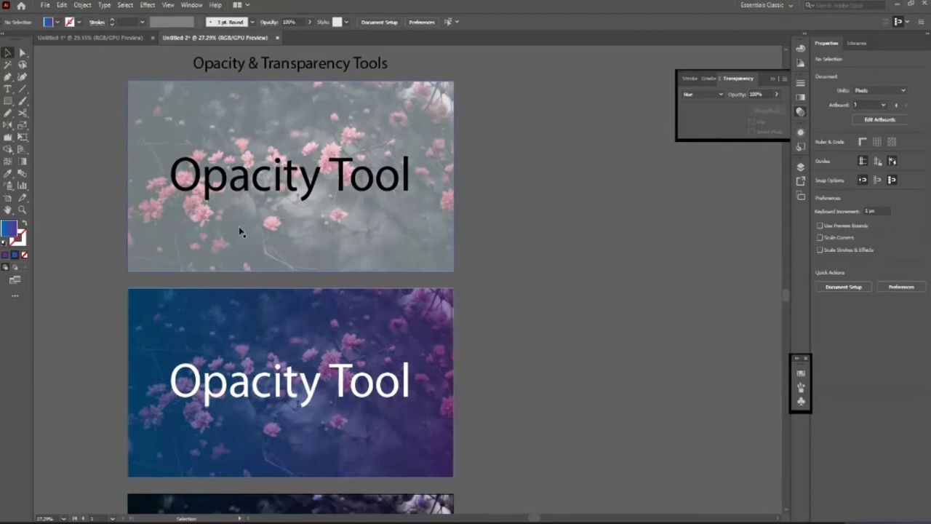
left_click(240, 231)
scroll(241, 231, "down", 1)
left_click_drag(722, 486, 558, 439)
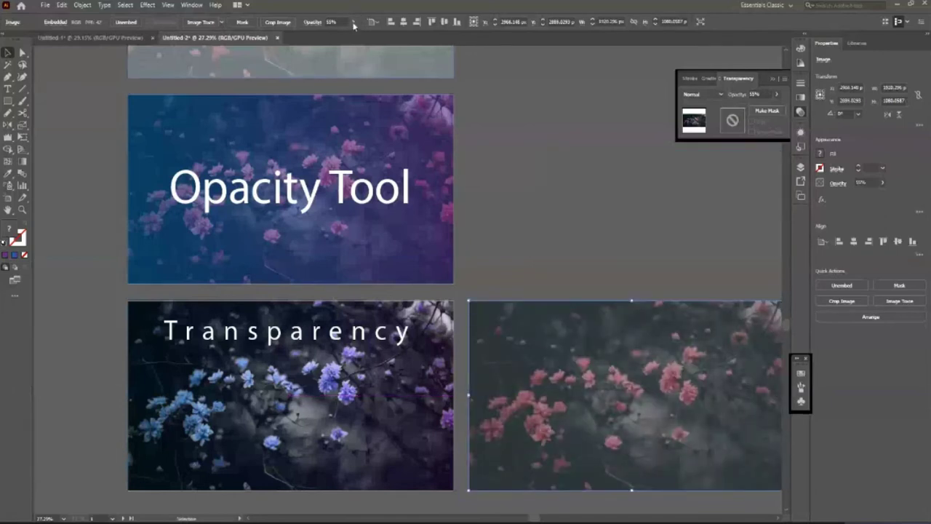
key("0")
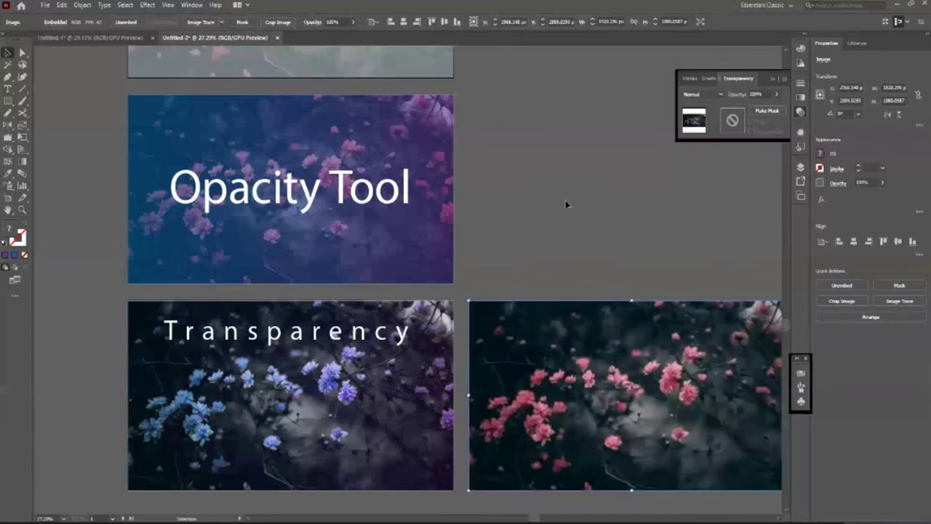
scroll(565, 201, "down", 2)
scroll(353, 489, "up", 1)
left_click(356, 480)
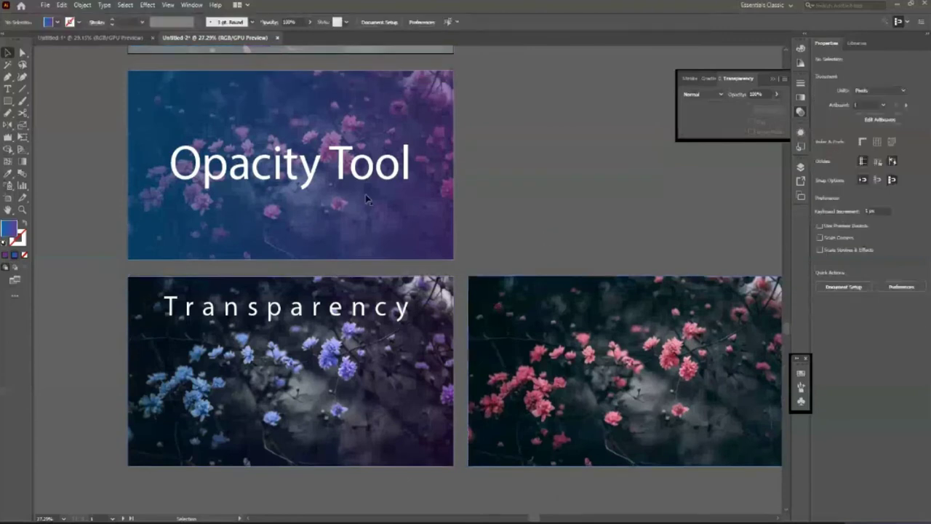
scroll(366, 202, "up", 1)
scroll(320, 340, "down", 1)
scroll(529, 465, "down", 1)
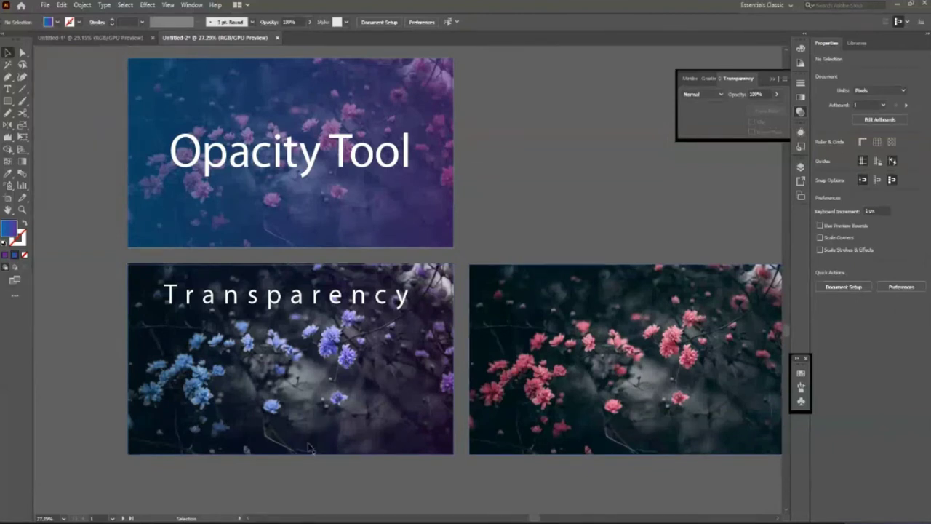
scroll(551, 461, "down", 1)
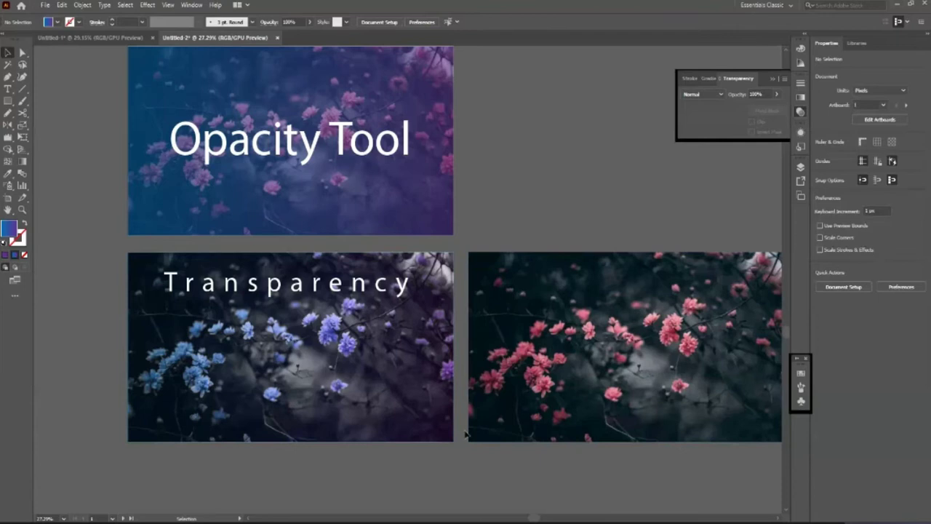
left_click(339, 336)
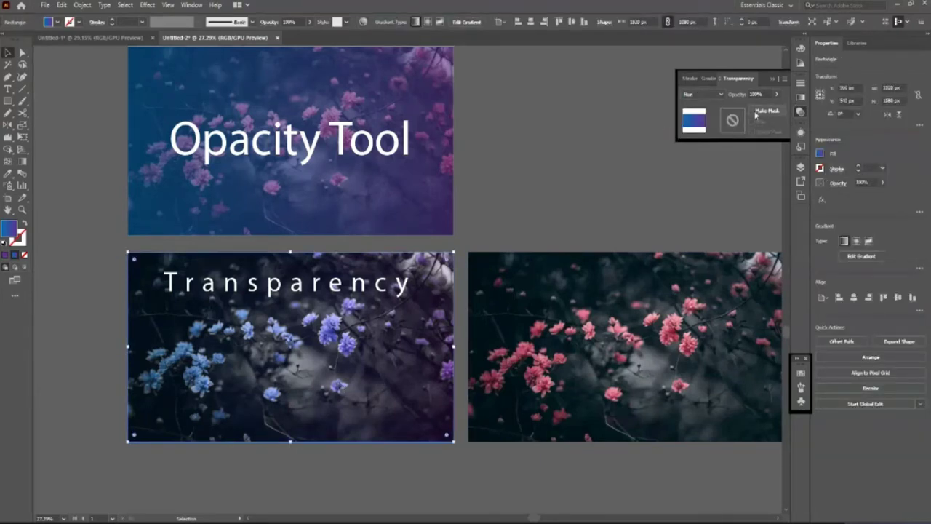
left_click(777, 115)
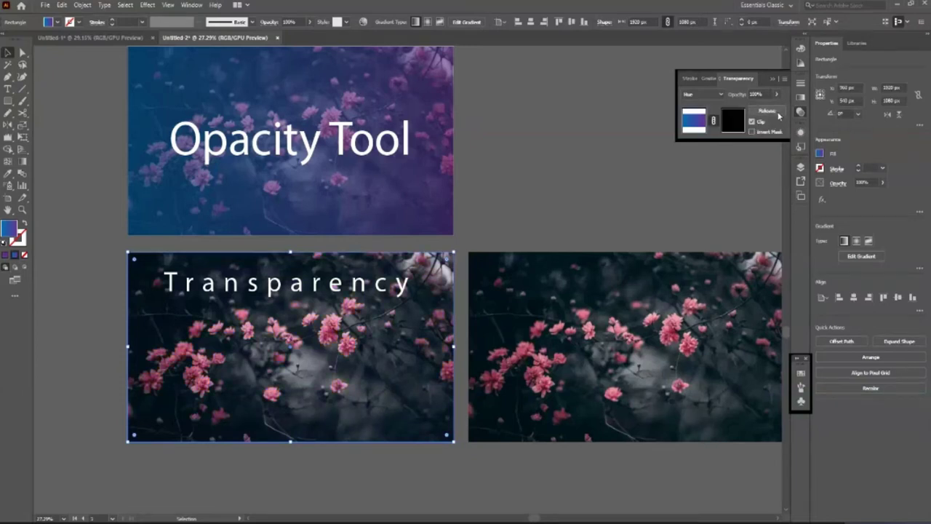
left_click(769, 113)
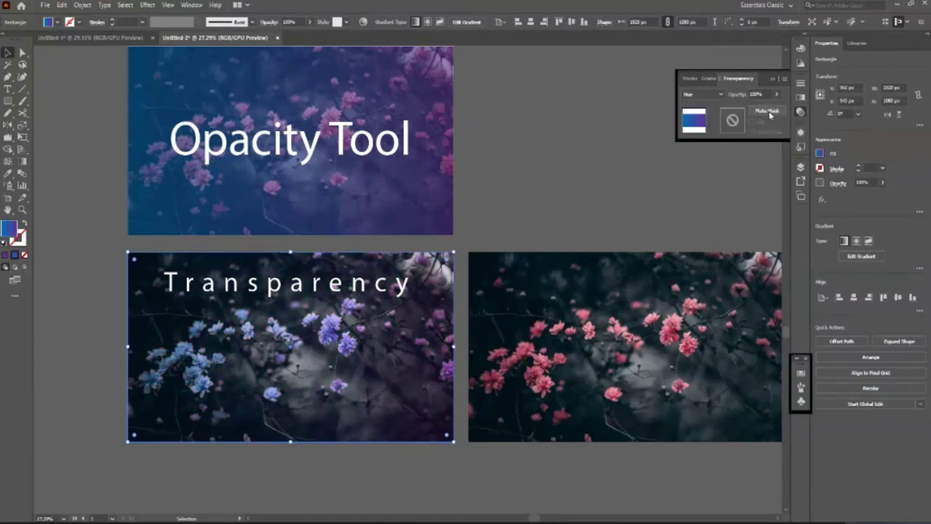
left_click(769, 113)
left_click(769, 113)
left_click(768, 112)
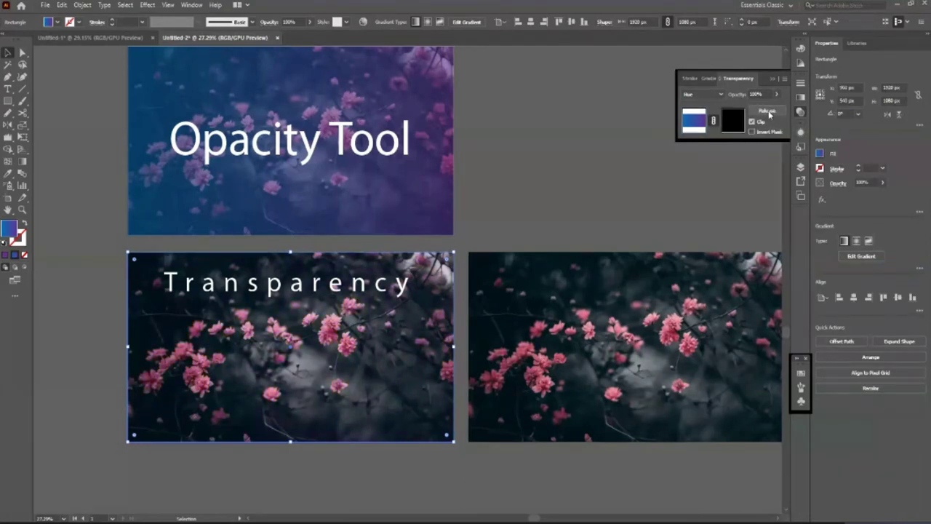
left_click(331, 472)
left_click(430, 335)
left_click(536, 197)
key("ctrl+z")
left_click(553, 207)
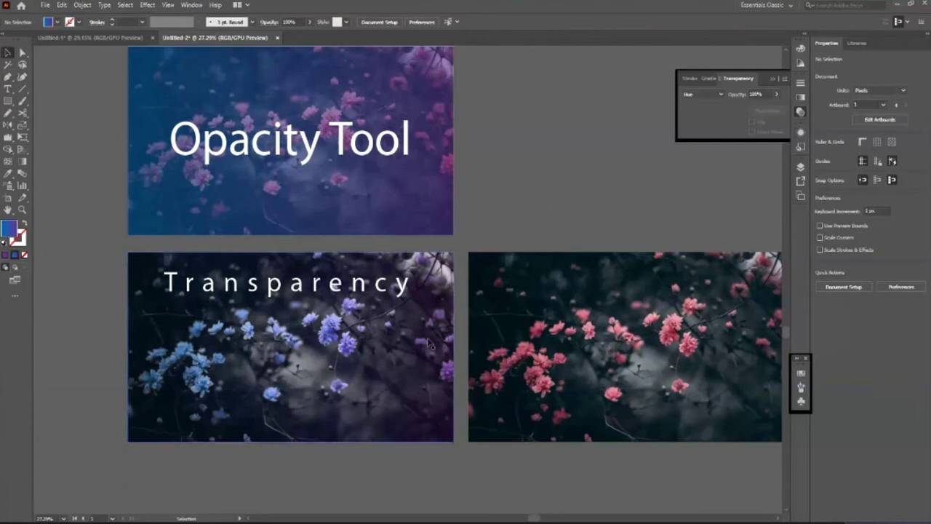
left_click(784, 79)
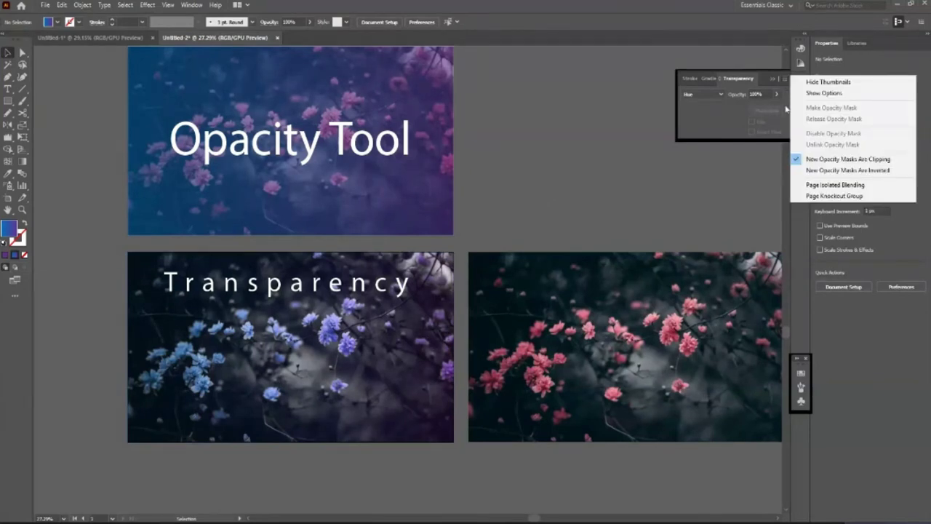
left_click(527, 219)
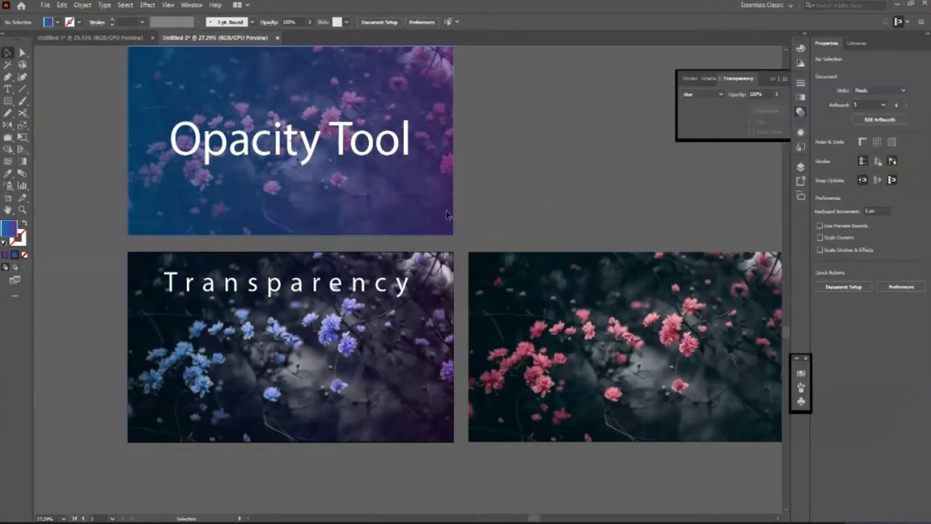
scroll(559, 189, "up", 2)
scroll(559, 245, "up", 1)
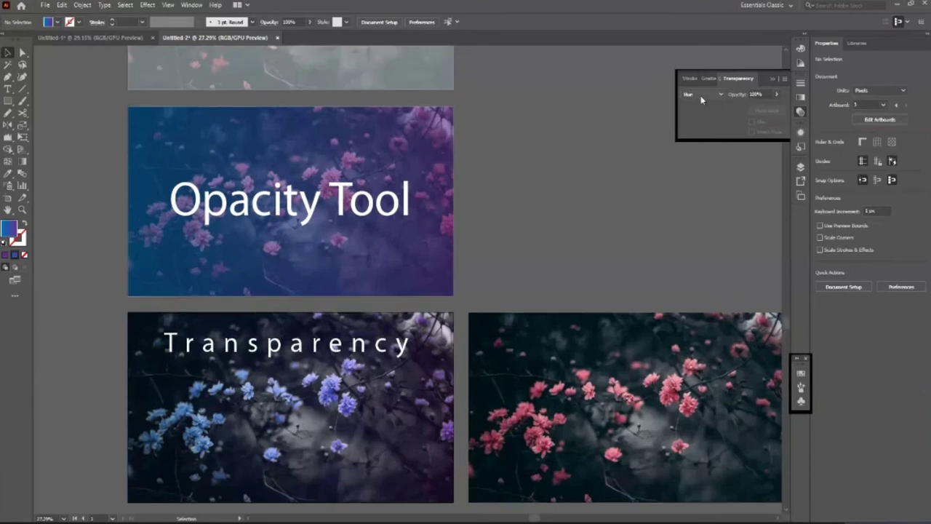
left_click(382, 431)
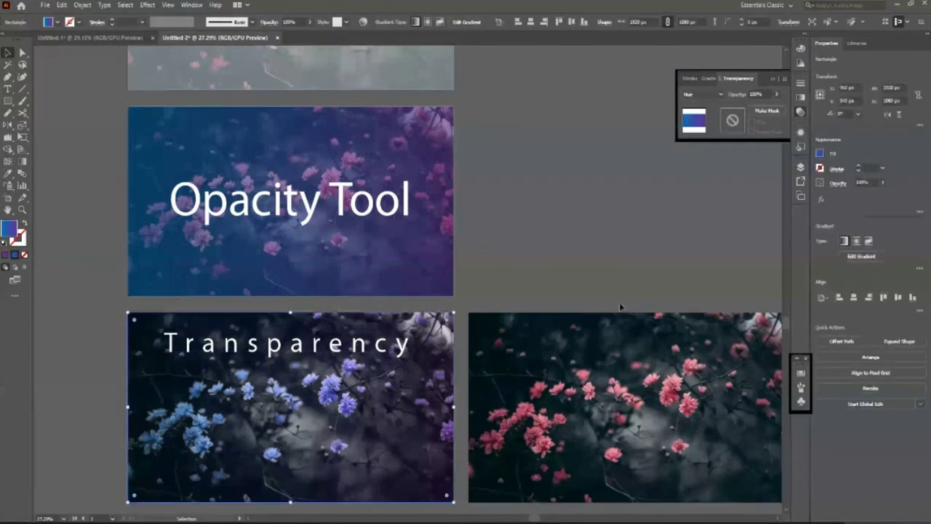
left_click(527, 243)
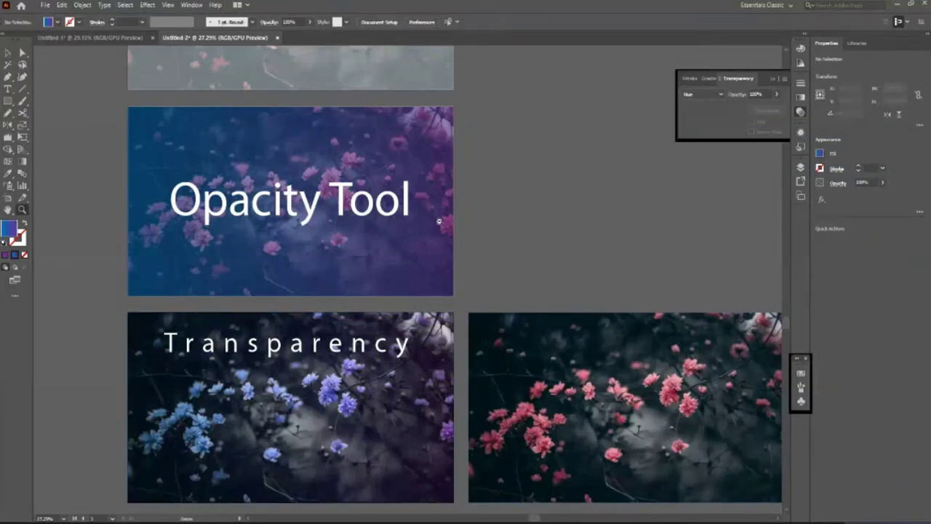
key("ctrl+0")
left_click_drag(619, 414, 657, 442)
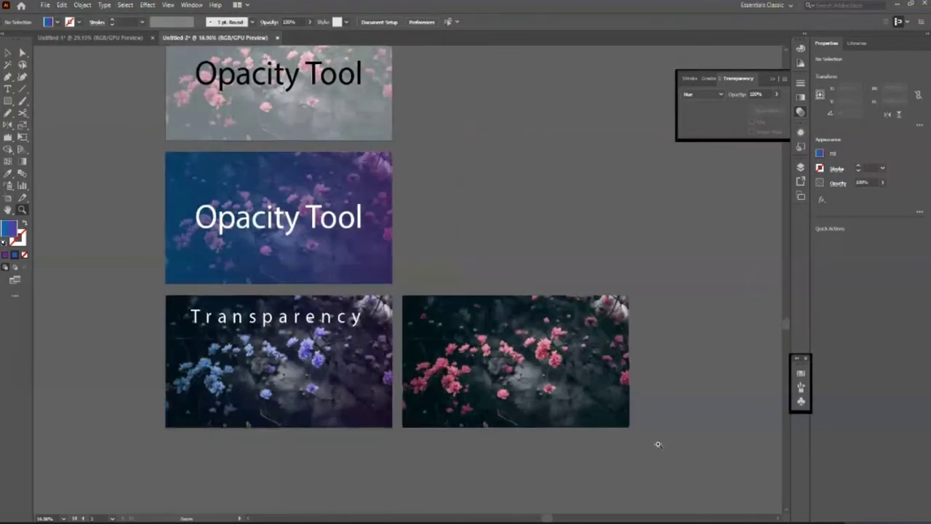
scroll(378, 283, "up", 1)
scroll(403, 287, "up", 1)
scroll(428, 260, "up", 2)
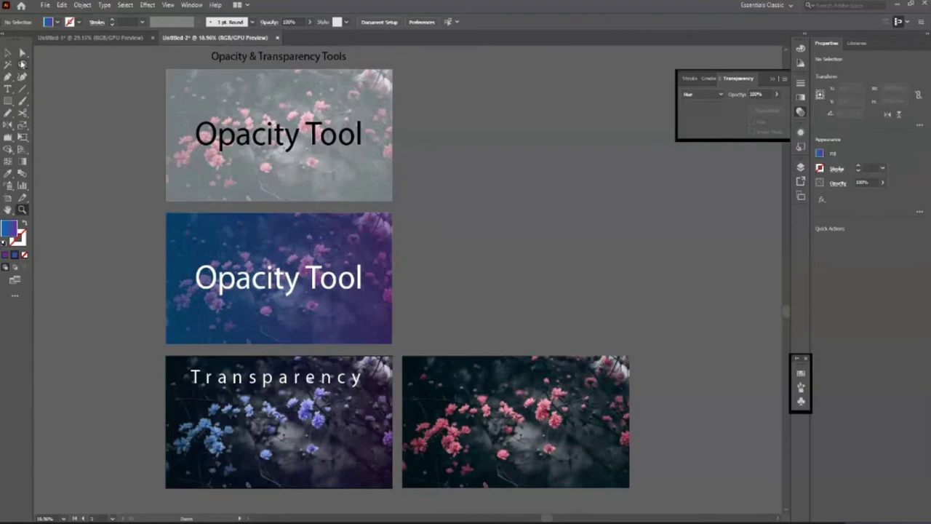
key("v")
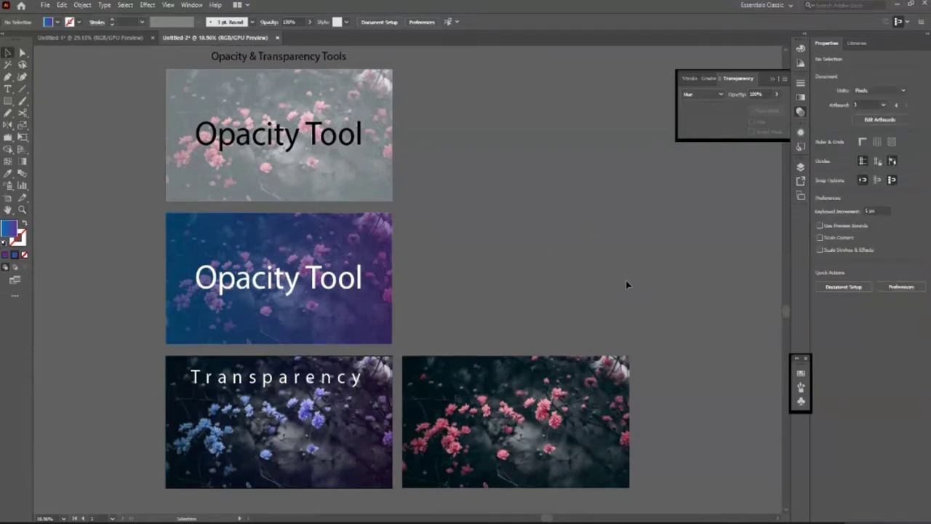
scroll(627, 285, "down", 1)
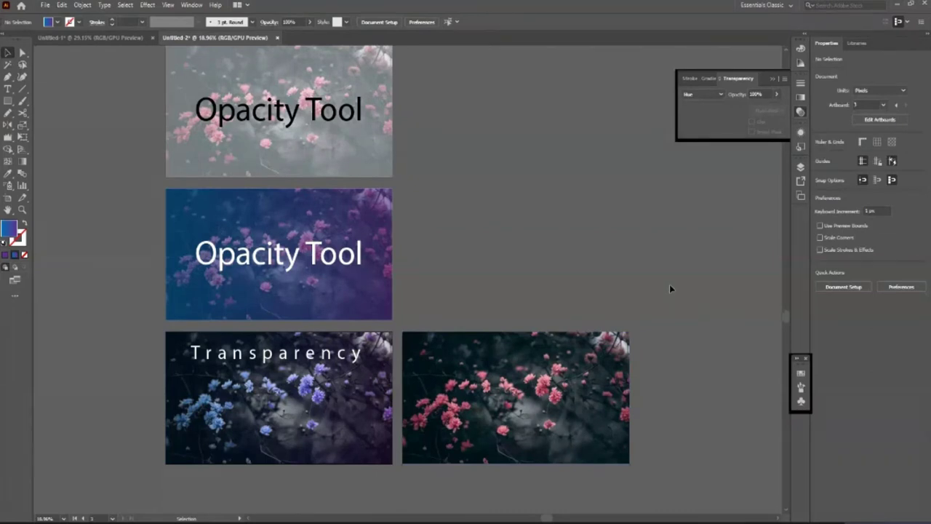
scroll(638, 274, "up", 2)
key("z")
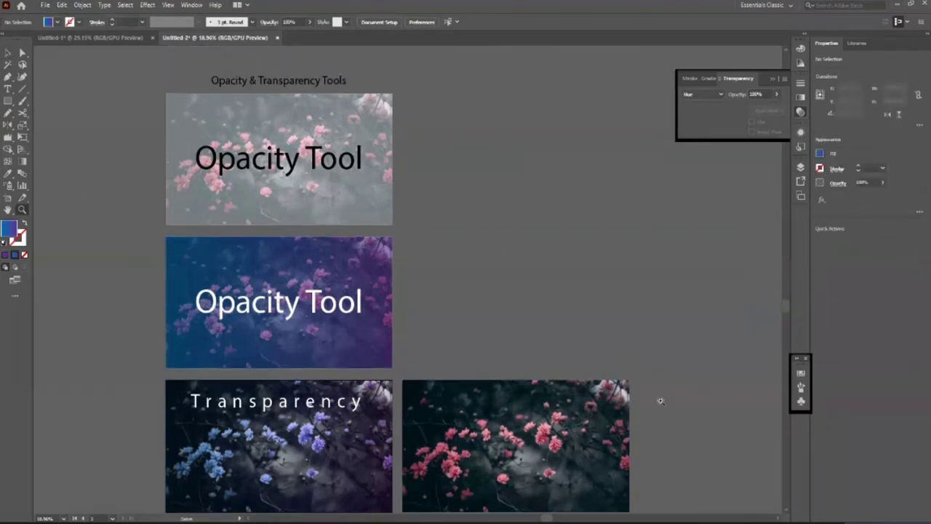
left_click(660, 401)
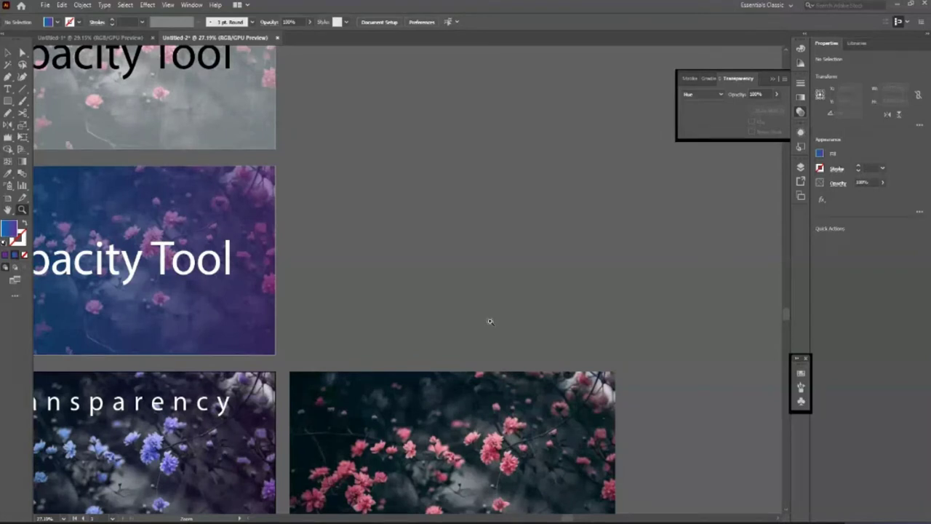
left_click(363, 189, "alt")
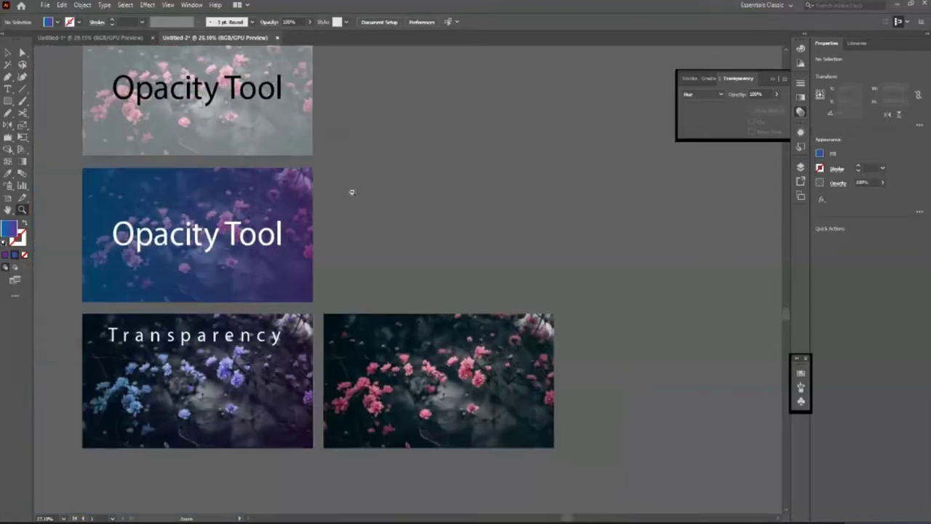
left_click(7, 52)
Duplicate the 'Opacity Tool' text beside its artboard and zoom in on the copy
left_click(216, 246)
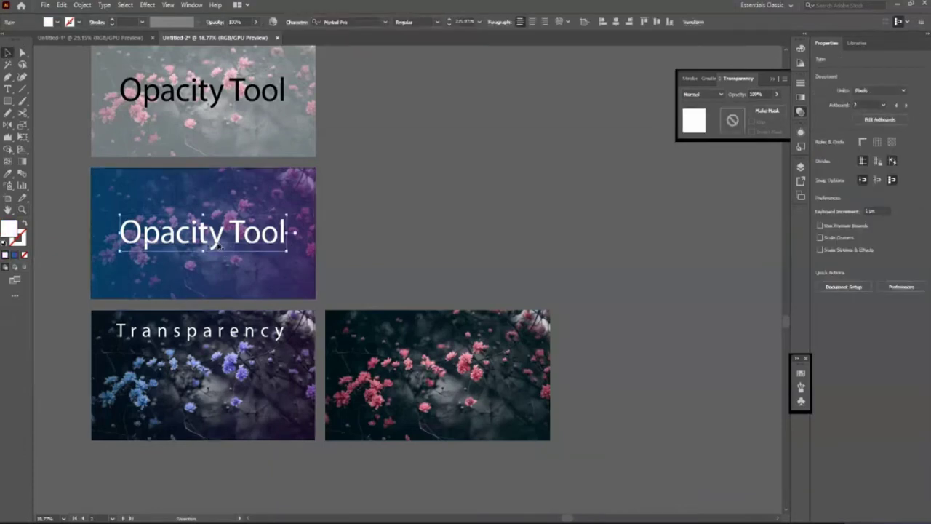
left_click_drag(215, 246, 429, 252)
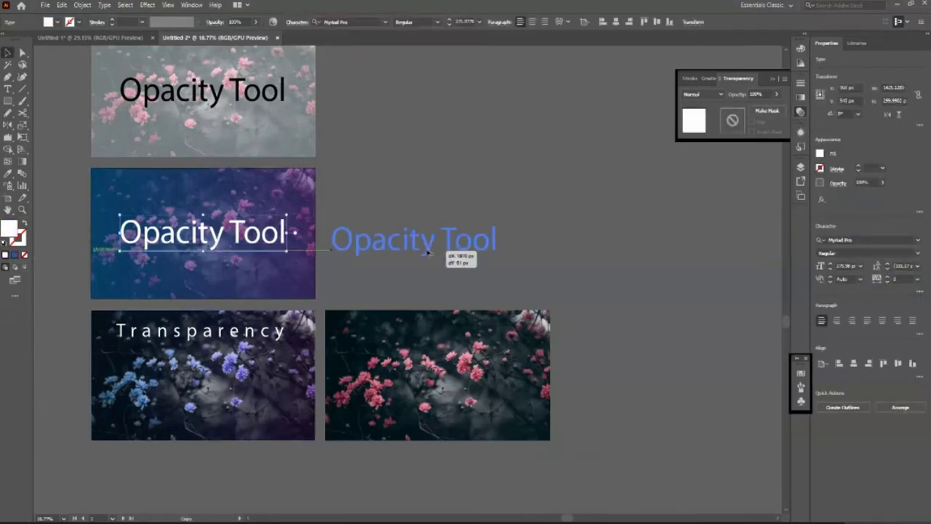
left_click(539, 275)
key("z")
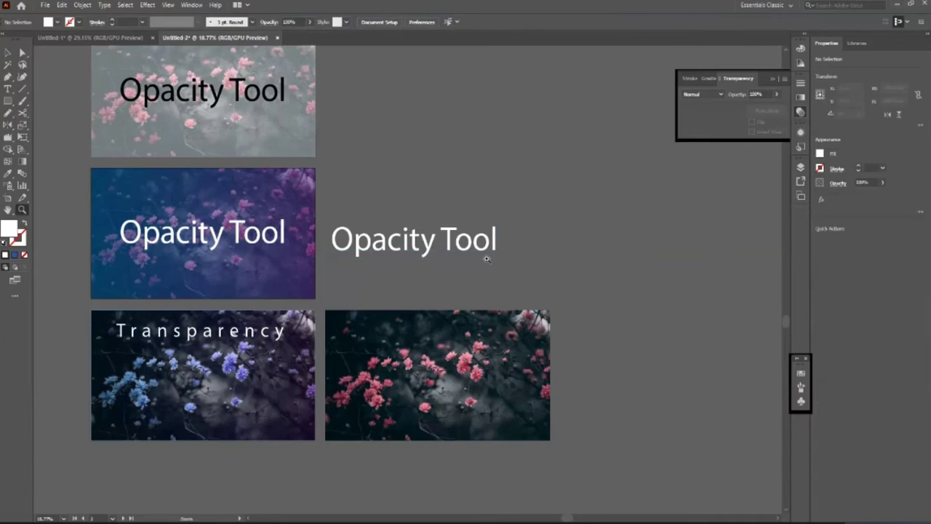
left_click_drag(494, 258, 610, 326)
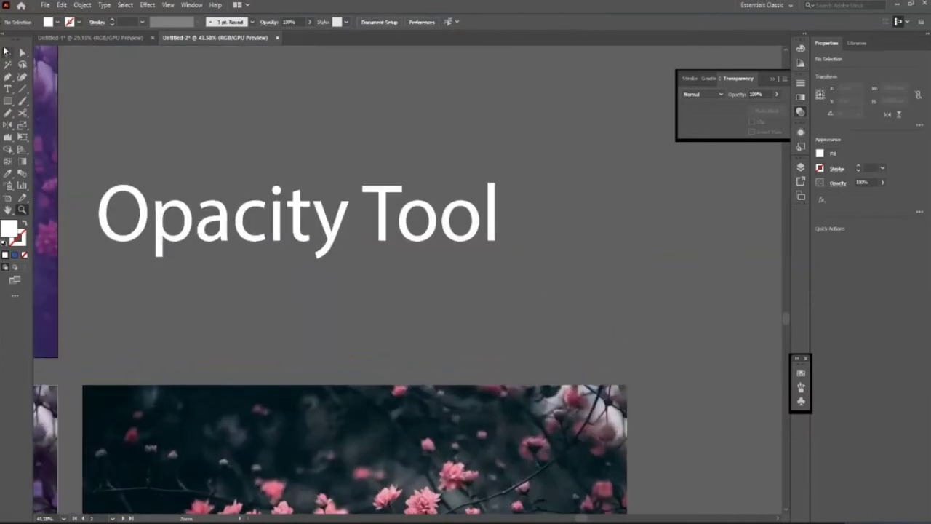
left_click(8, 52)
left_click(198, 209)
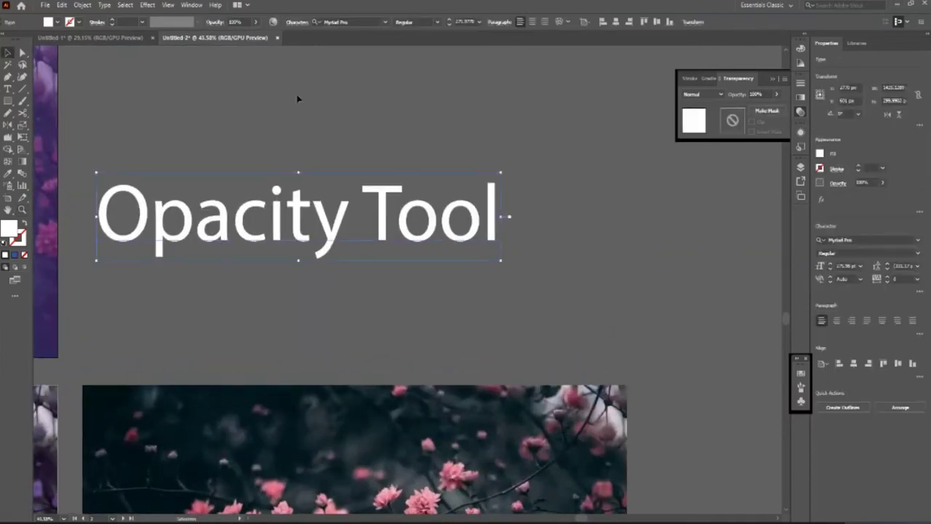
Recolour the copied text, trying orange and dark navy before settling on purple
left_click(57, 22)
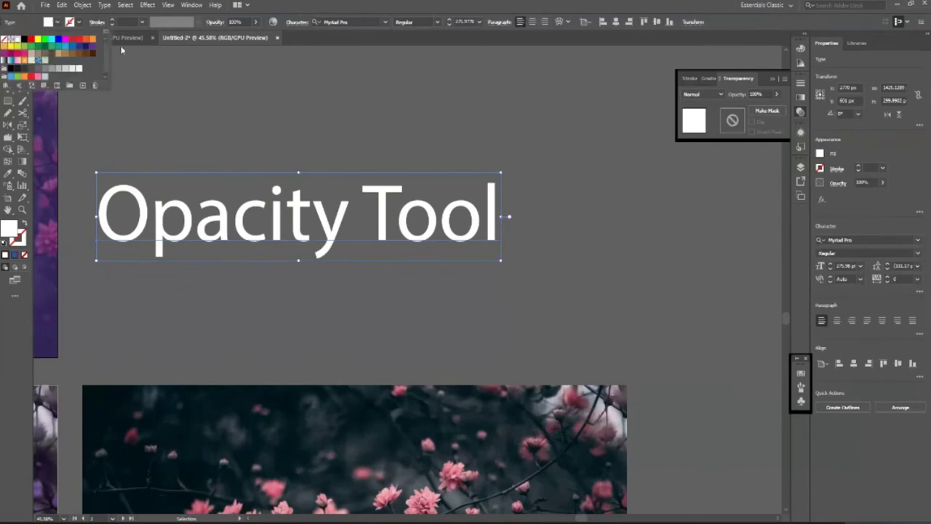
left_click(91, 40)
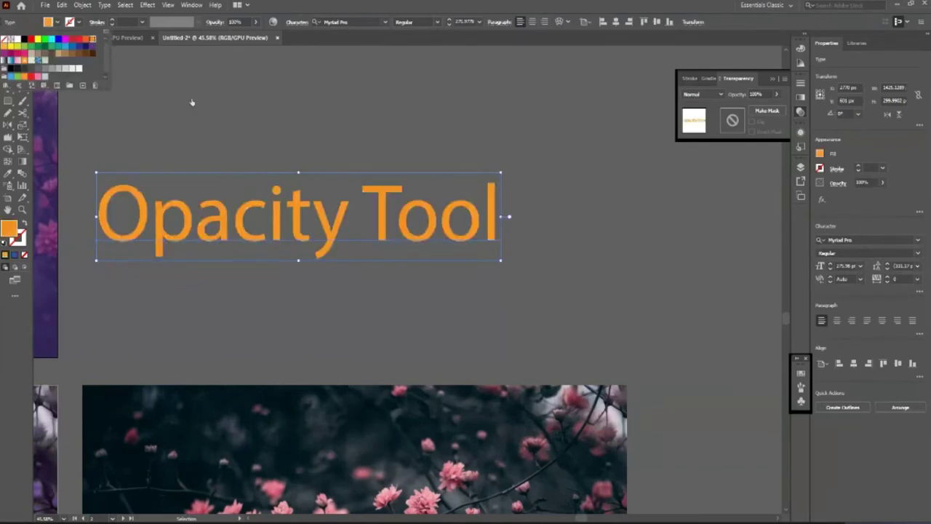
left_click(91, 46)
left_click(345, 160)
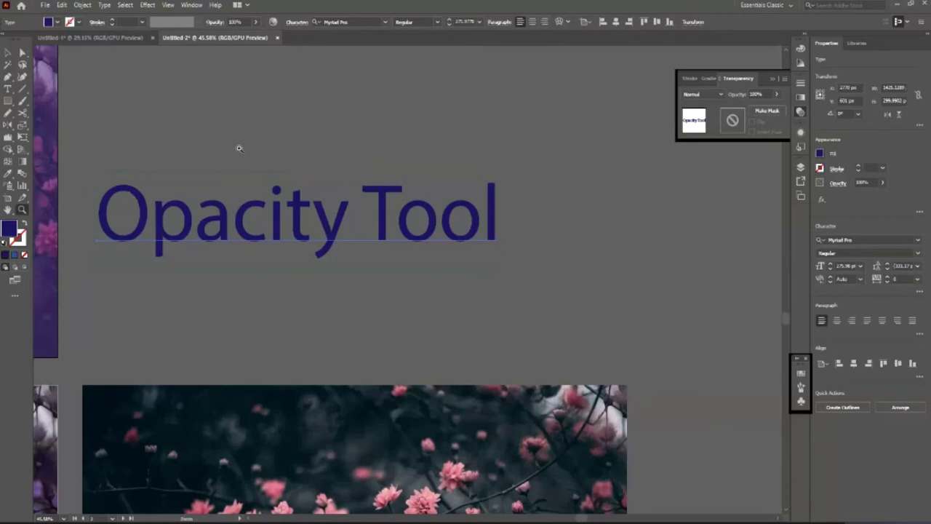
left_click(57, 22)
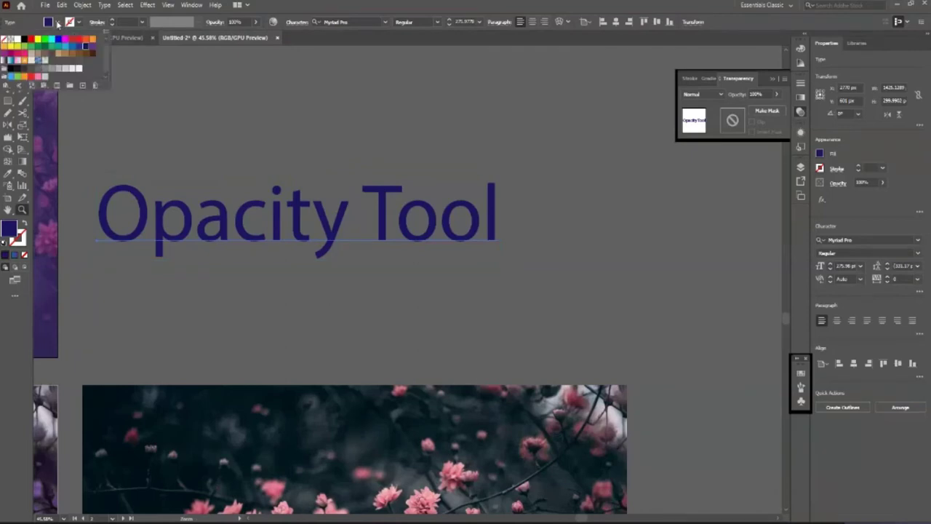
left_click(91, 46)
key("Escape")
key("Escape")
left_click(240, 149)
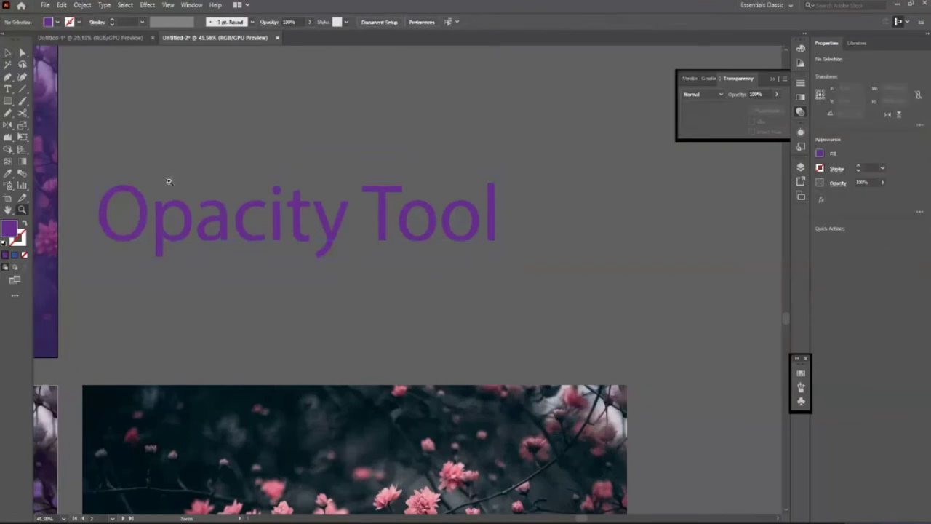
Set the purple 'Opacity Tool' text's opacity to 57% in the Control bar
left_click_drag(145, 152, 219, 218)
left_click(7, 52)
left_click(383, 297)
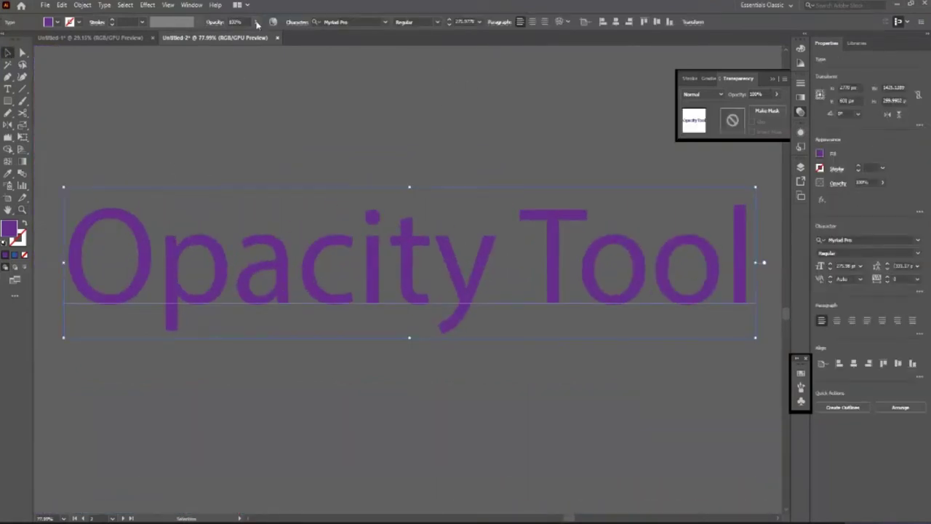
left_click_drag(257, 22, 236, 50)
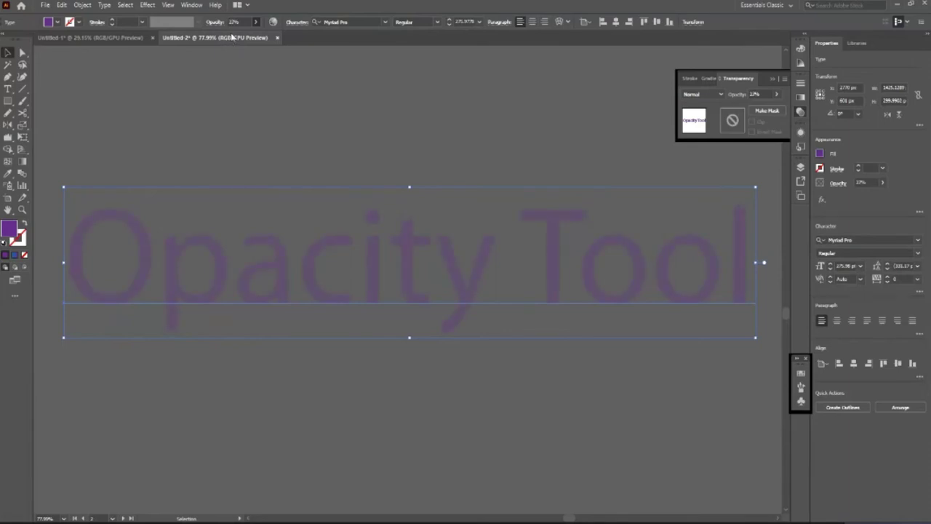
key("5")
key("7")
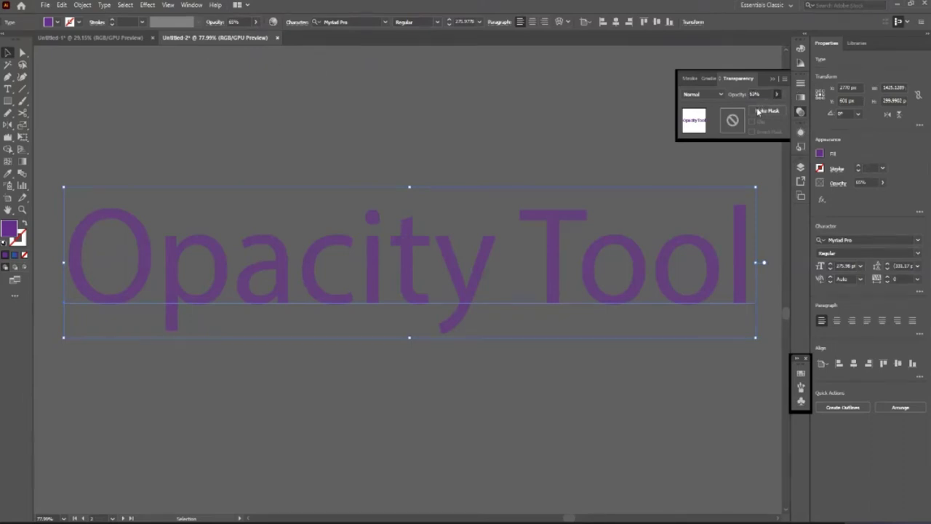
left_click(367, 140)
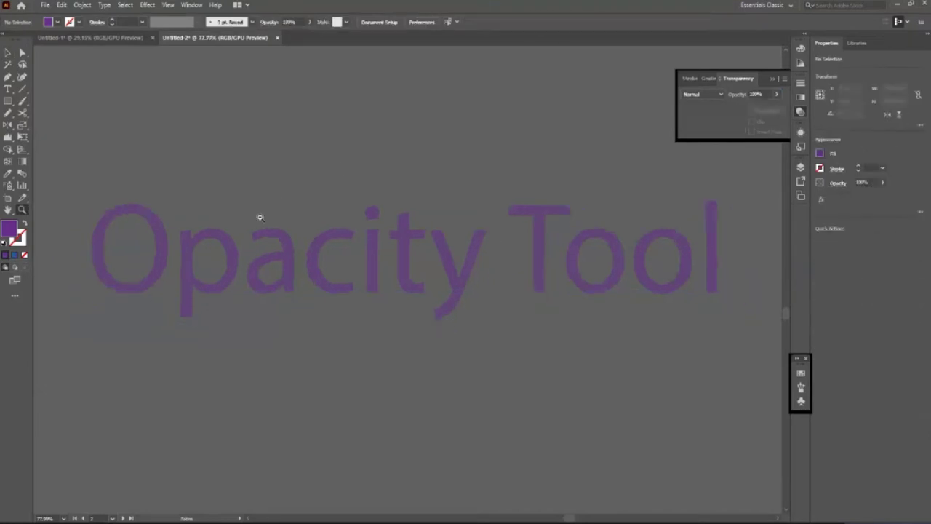
Move the Opacity Tool text onto the pink flower photo and fill it white
scroll(259, 217, "down", 3)
scroll(326, 214, "down", 2)
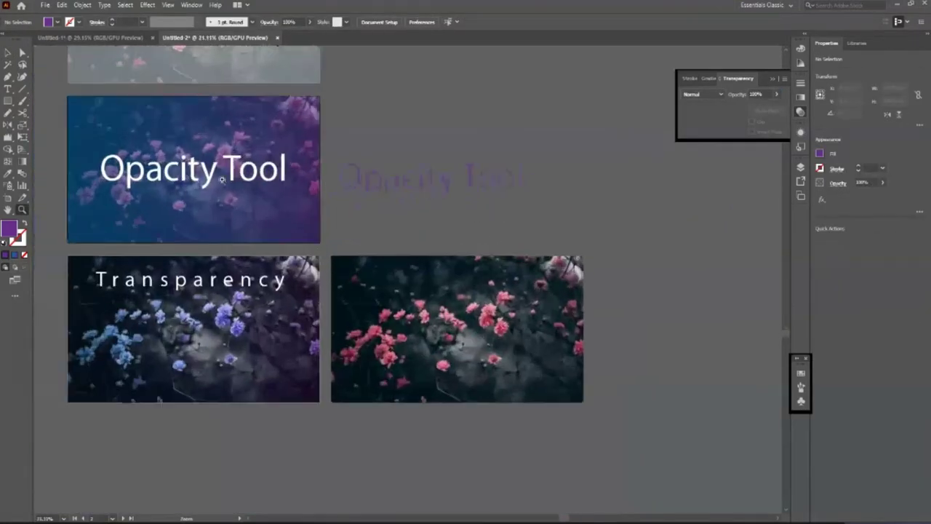
key("v")
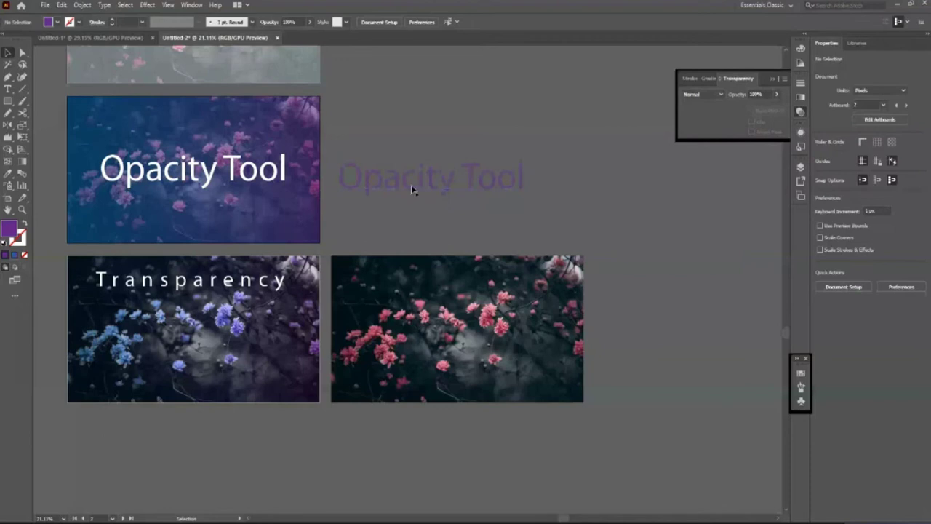
left_click_drag(413, 184, 453, 332)
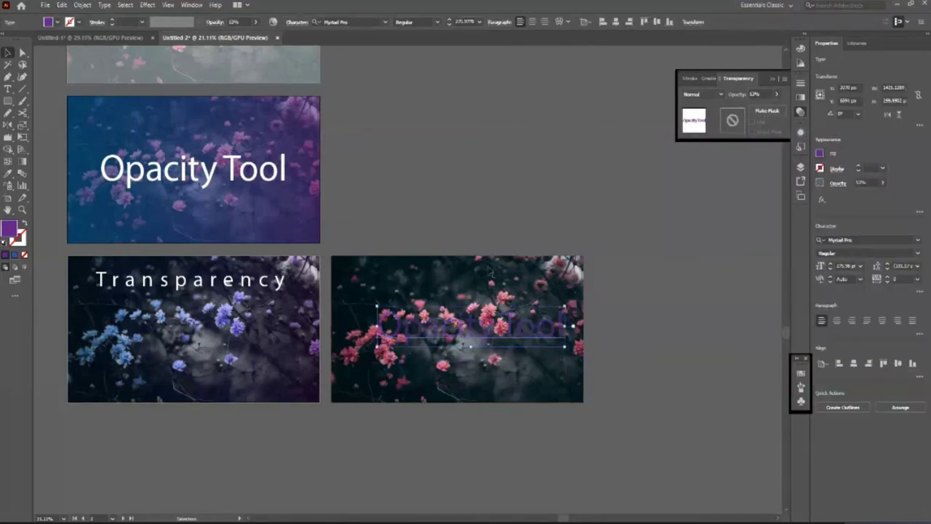
left_click(59, 23)
left_click(14, 44)
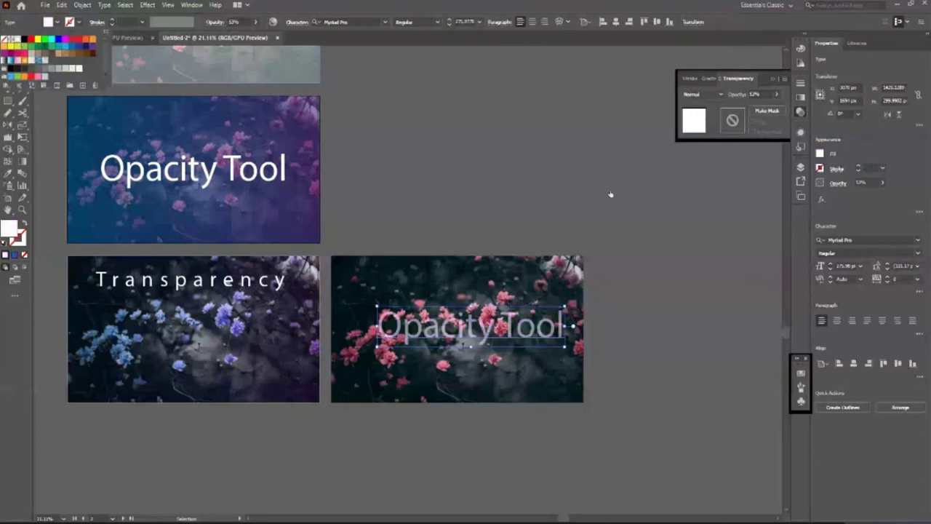
left_click(542, 197)
Undo an accidental text move, then centre the text horizontally on the flower photo
key("z")
left_click_drag(581, 451, 608, 469)
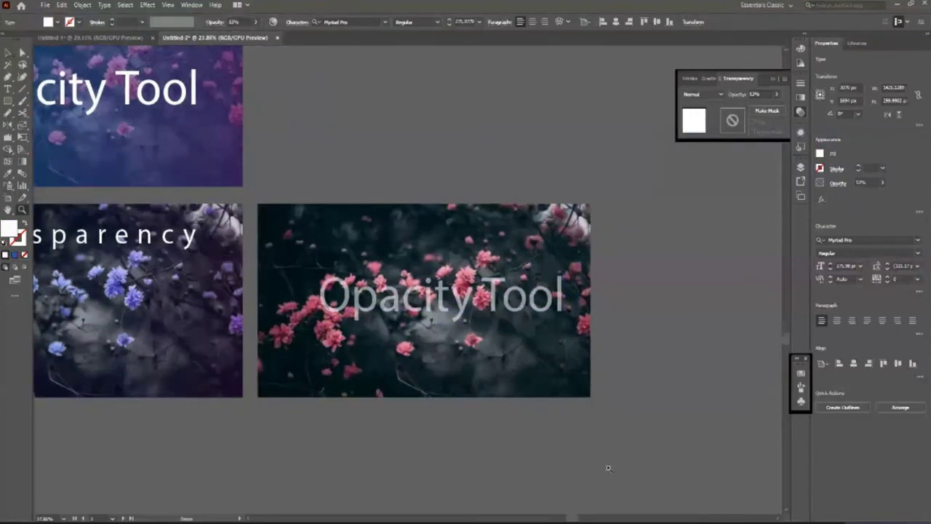
left_click_drag(561, 420, 604, 422)
key("v")
left_click(395, 141)
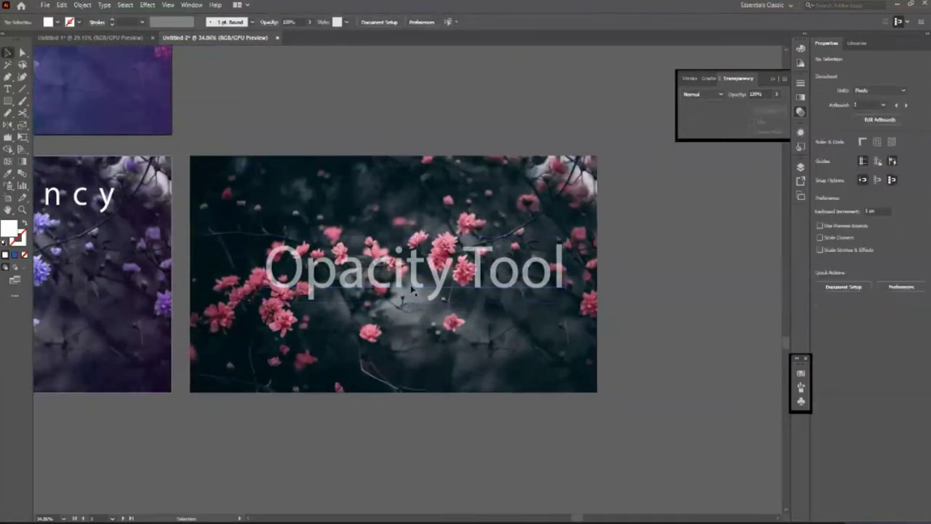
left_click(413, 289)
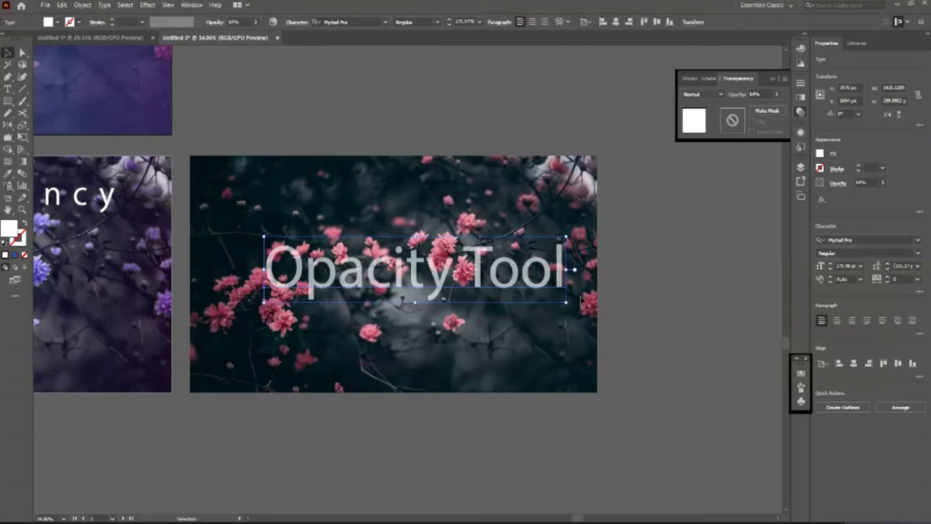
left_click(622, 26)
left_click(674, 324)
key("ctrl+z")
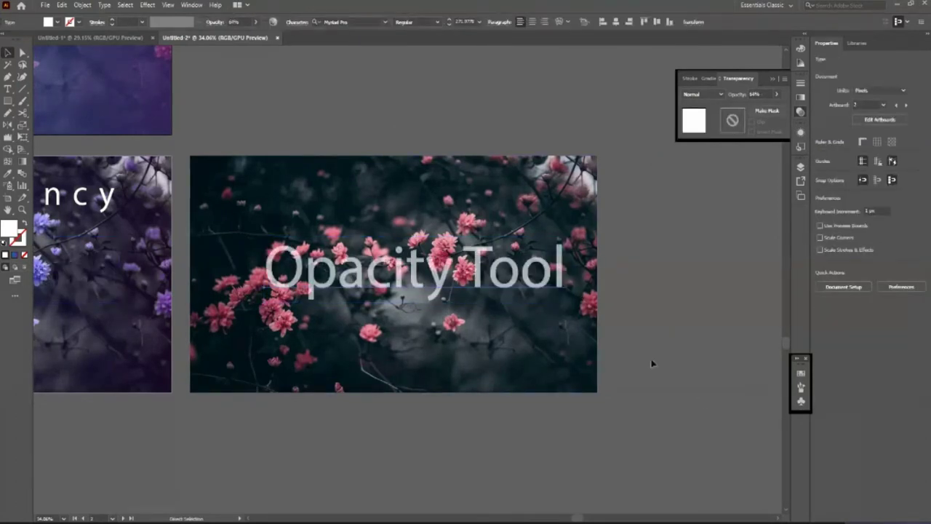
left_click(554, 370)
key("ctrl+a")
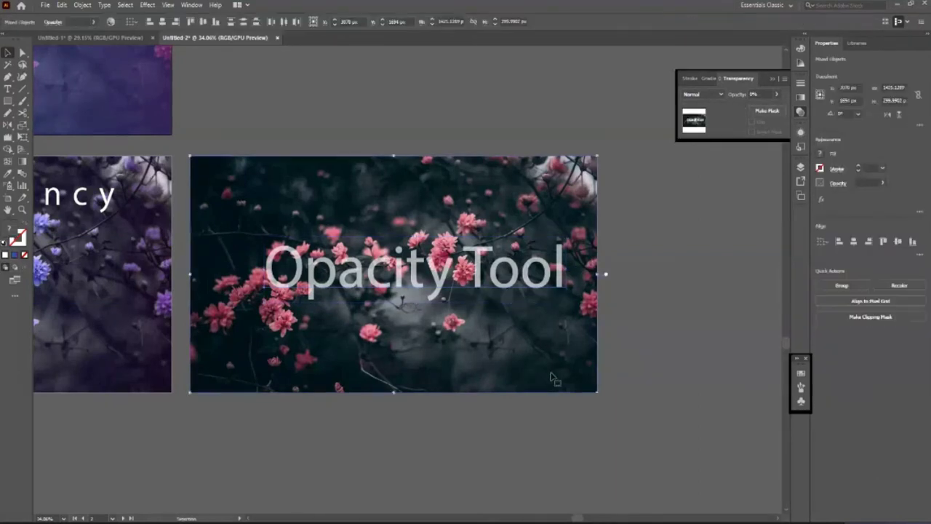
left_click(161, 21)
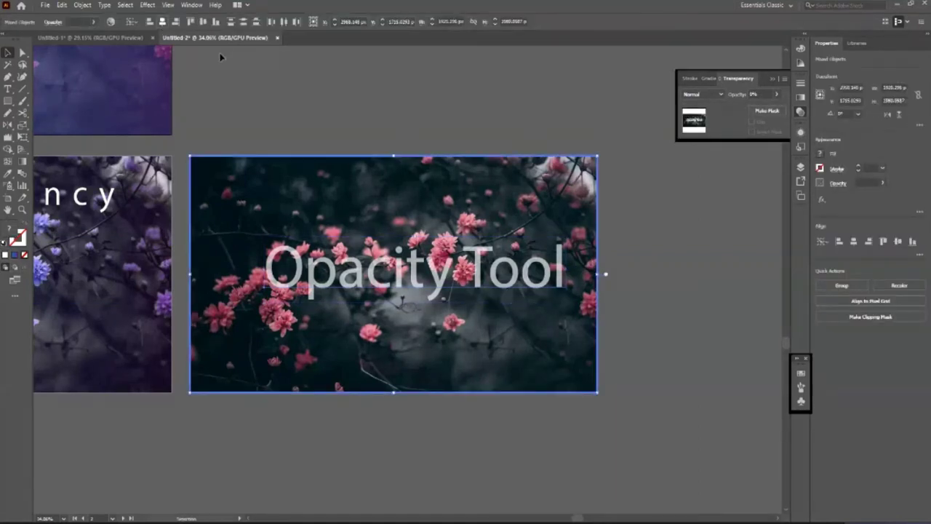
Lower the Opacity Tool text's opacity to 35%
left_click(452, 115)
key("z")
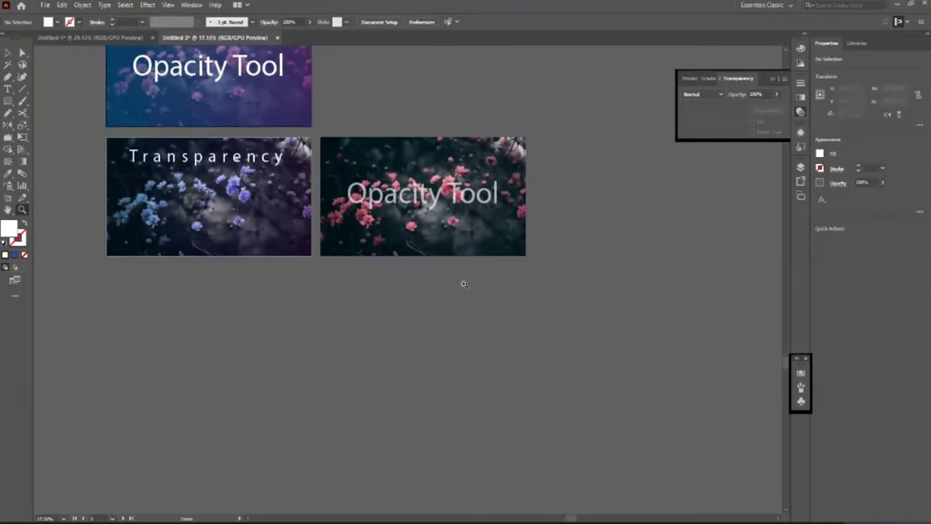
scroll(409, 295, "up", 2)
left_click_drag(408, 296, 505, 366)
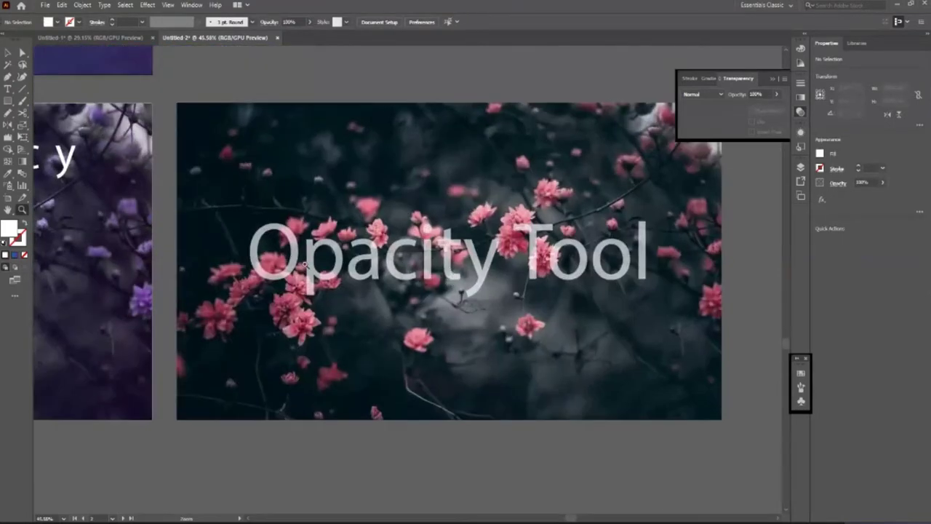
left_click_drag(319, 267, 448, 384)
mouse_move(266, 220)
left_mouse_down()
mouse_move(308, 267)
mouse_move(342, 267)
left_mouse_up()
key("v")
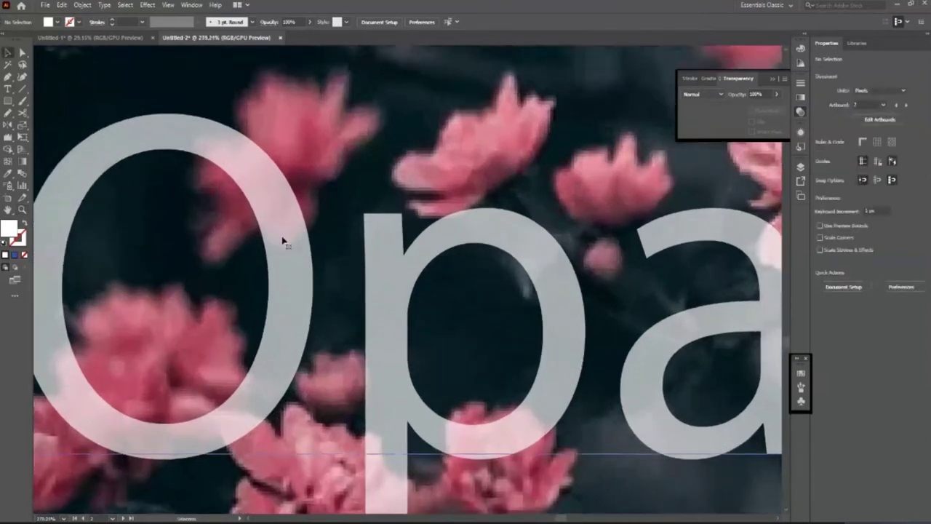
left_click(284, 240)
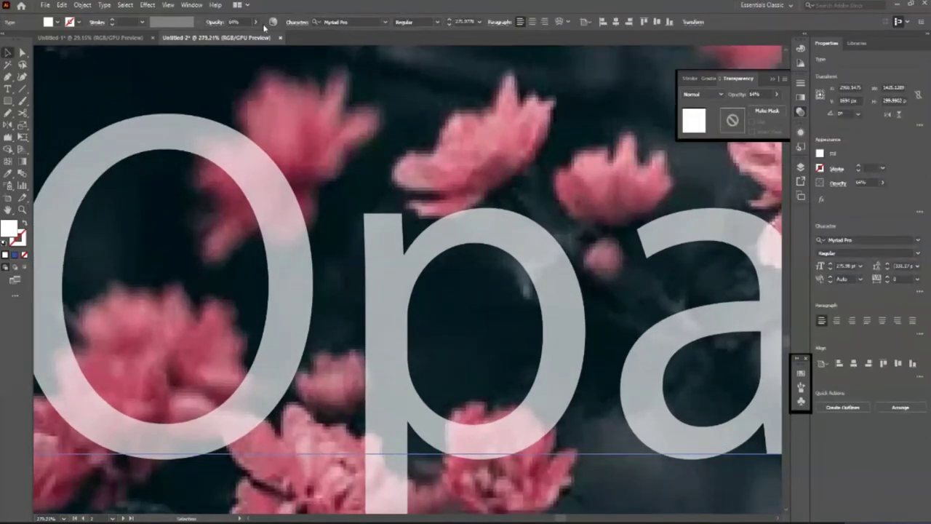
key("Return")
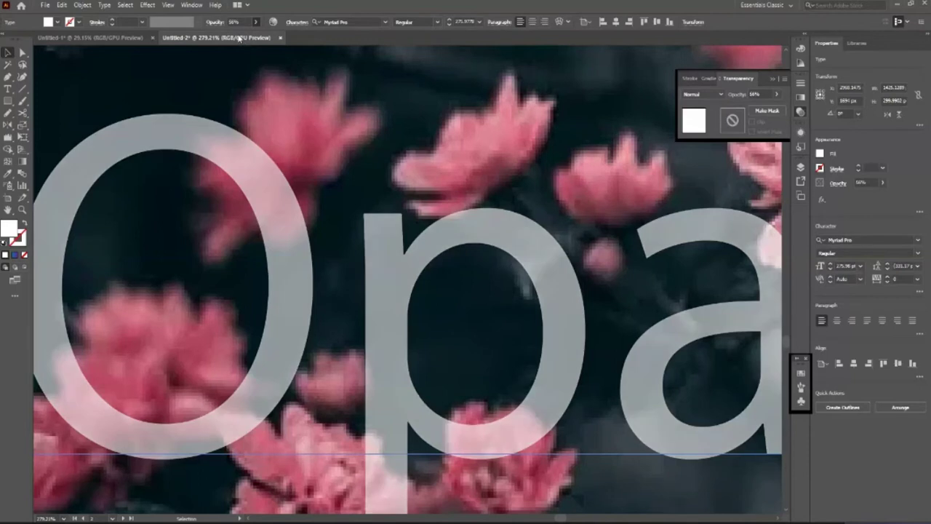
key("Return")
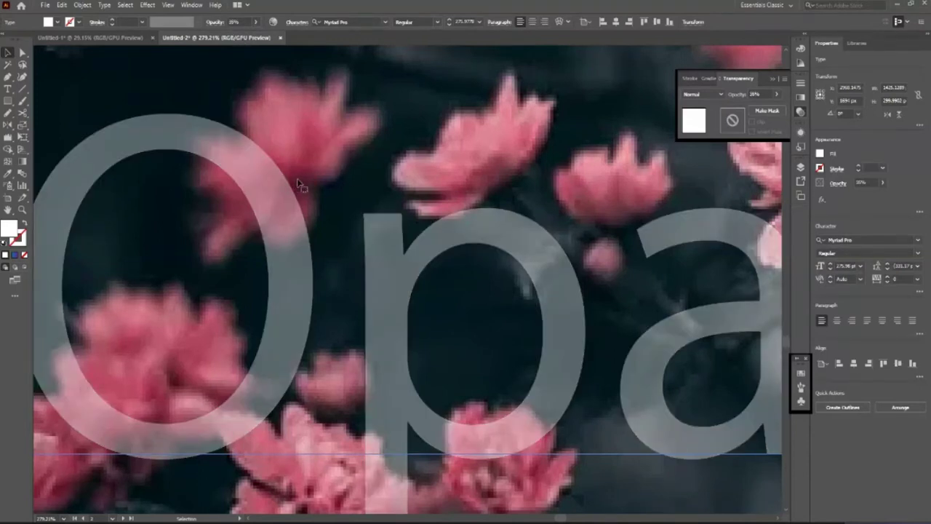
Move the translucent Opacity Tool text up to sit just above the photo
key("z")
scroll(407, 254, "down", 10)
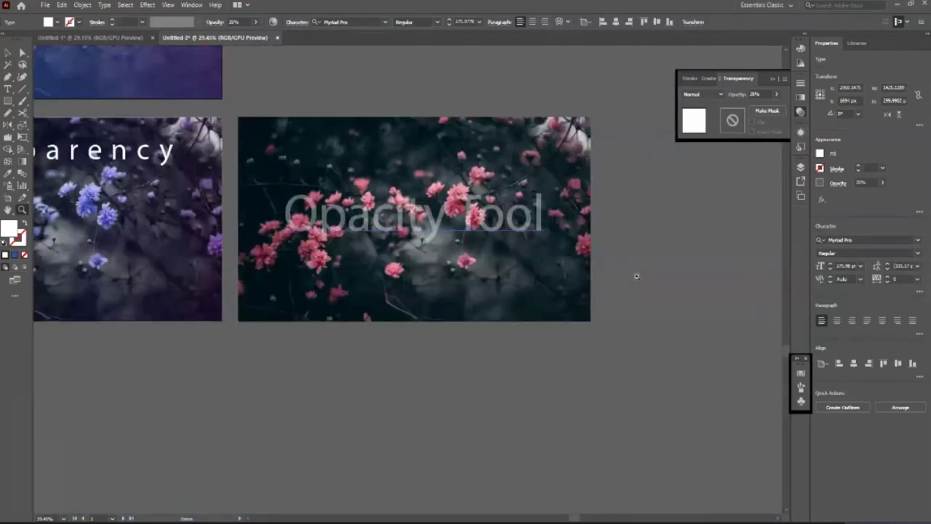
scroll(637, 277, "up", 2)
key("v")
key("ctrl+shift+a")
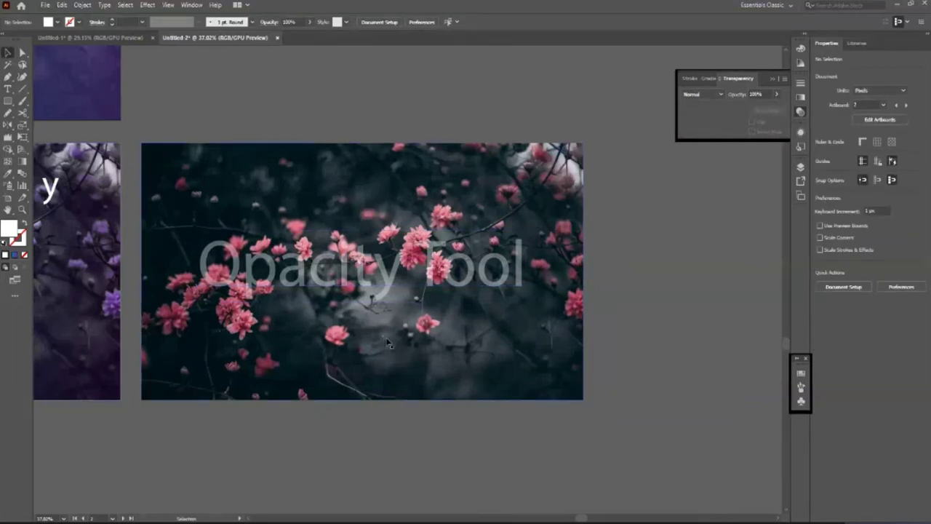
scroll(390, 343, "up", 1)
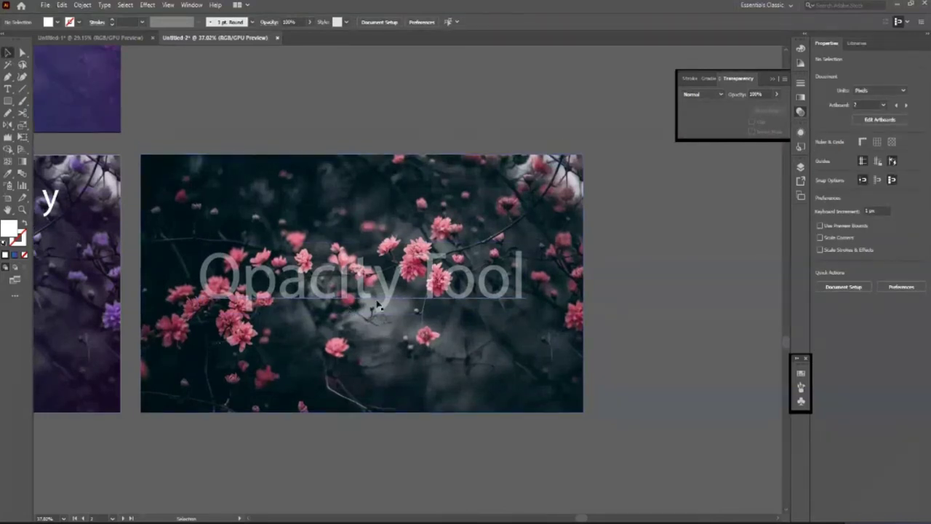
key("z")
left_click_drag(342, 300, 210, 252)
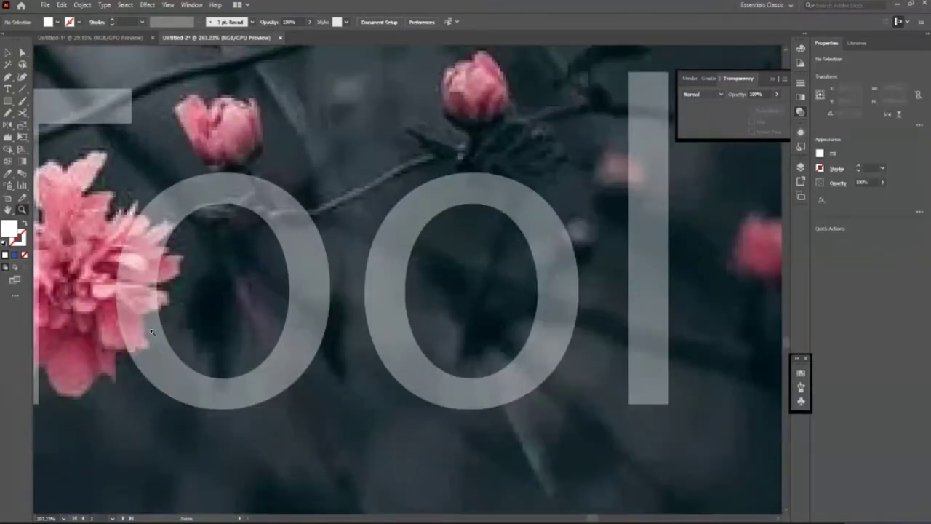
scroll(193, 270, "down", 5)
scroll(173, 231, "down", 2)
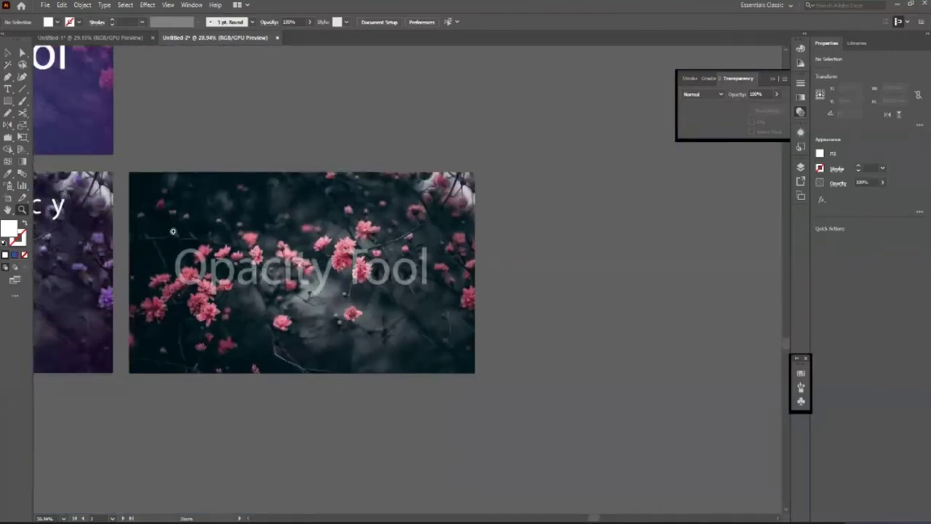
scroll(175, 232, "up", 1)
key("v")
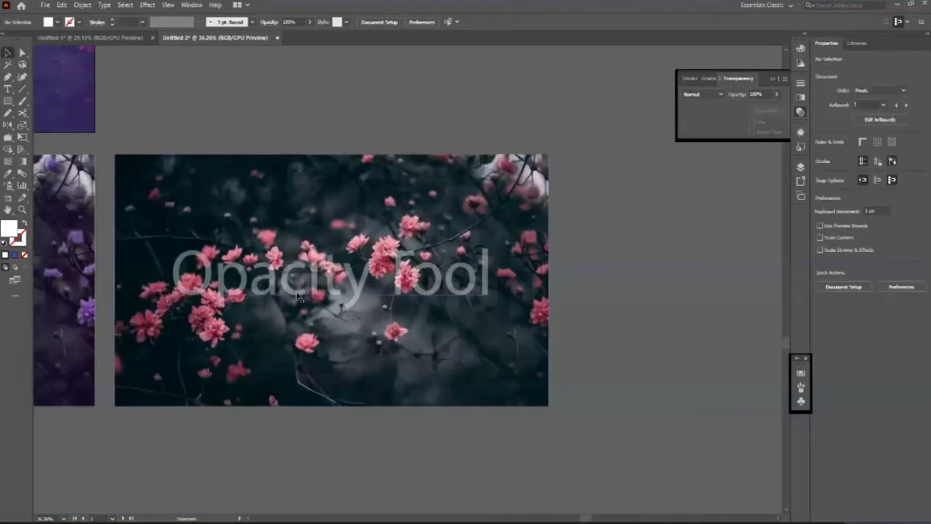
left_click_drag(298, 297, 276, 125)
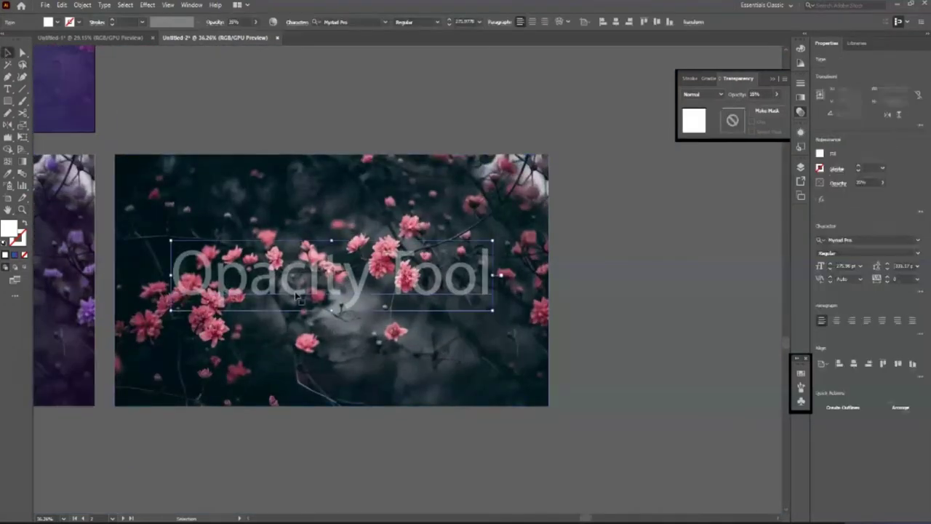
Draw a wide banner rectangle across the photo's upper part and round two opposite corners
left_click(619, 378)
key("z")
left_click_drag(191, 269, 256, 316)
key("m")
left_click_drag(225, 152, 548, 196)
key("a")
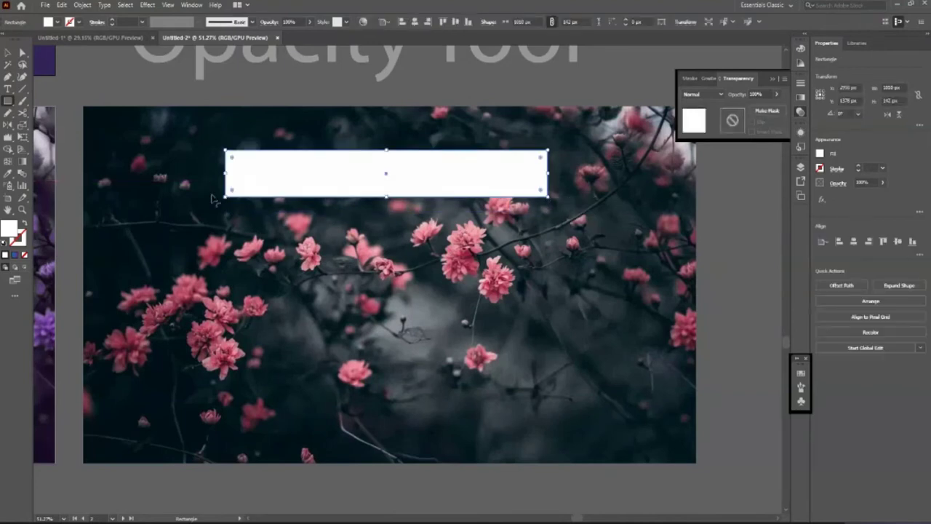
left_click_drag(232, 191, 283, 196)
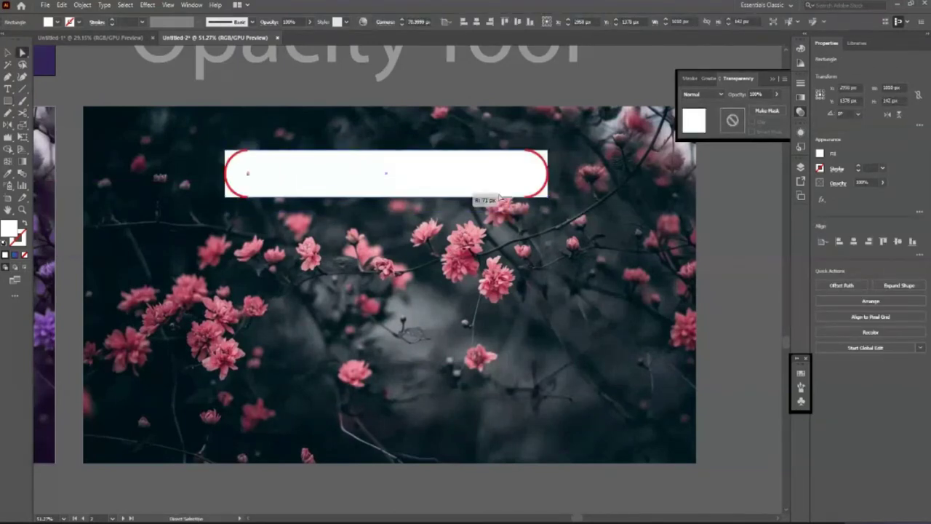
scroll(444, 262, "up", 2)
scroll(444, 262, "up", 1)
key("ctrl+z")
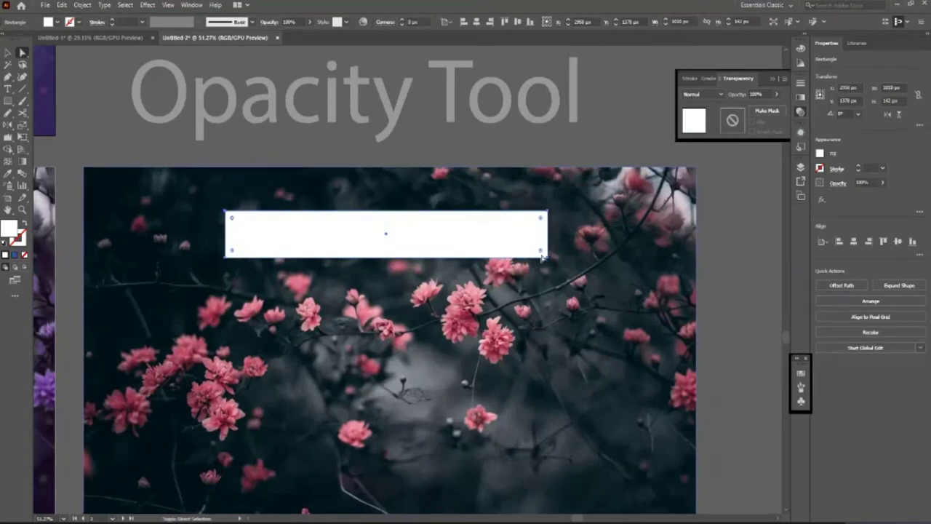
left_click_drag(542, 252, 513, 234)
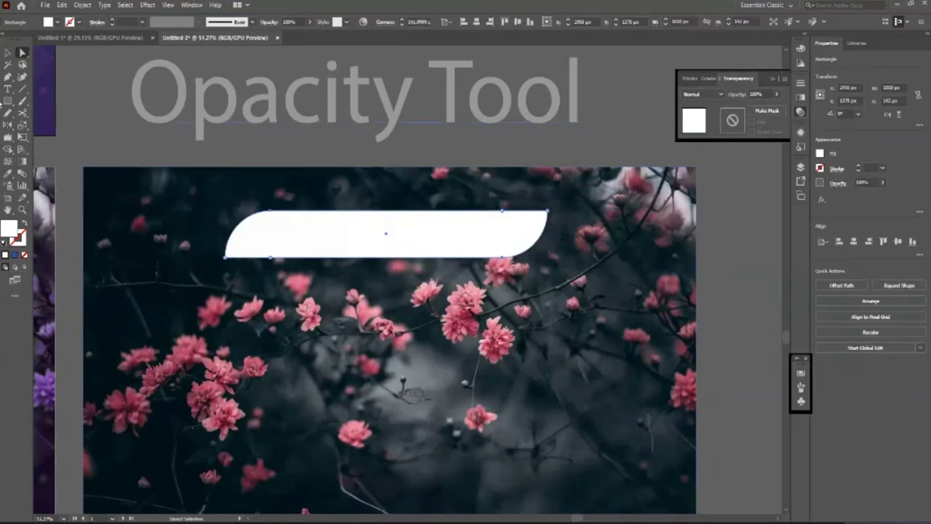
left_click(8, 52)
Lower the white rounded banner's opacity to about 38%
left_click(370, 257)
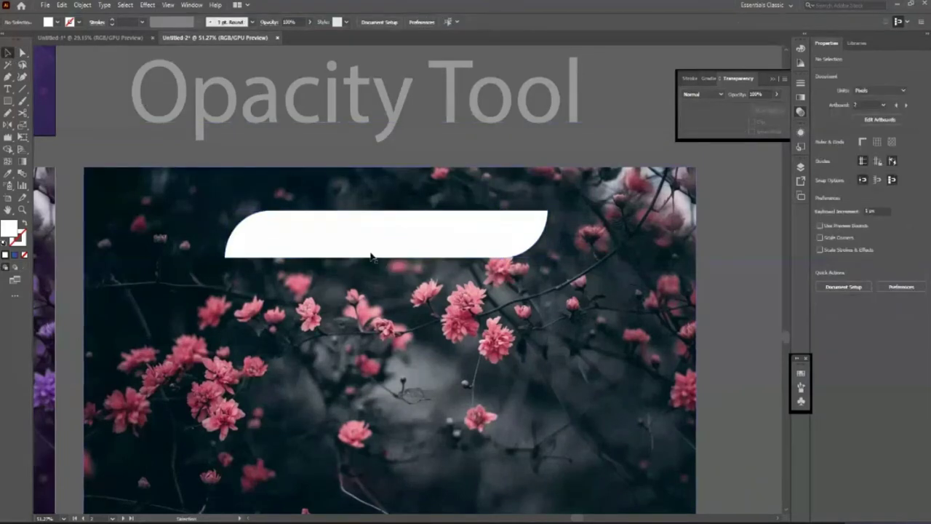
left_click(358, 235)
key("ctrl+a")
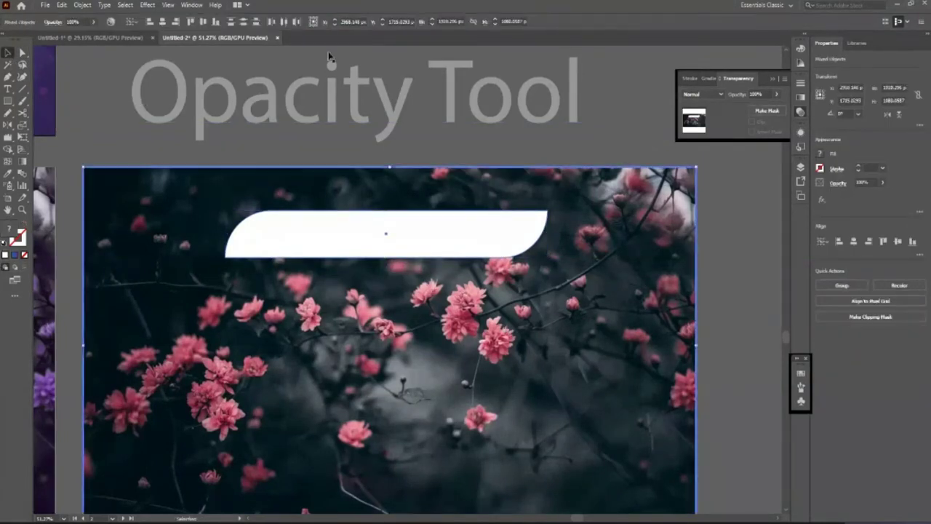
left_click(125, 124)
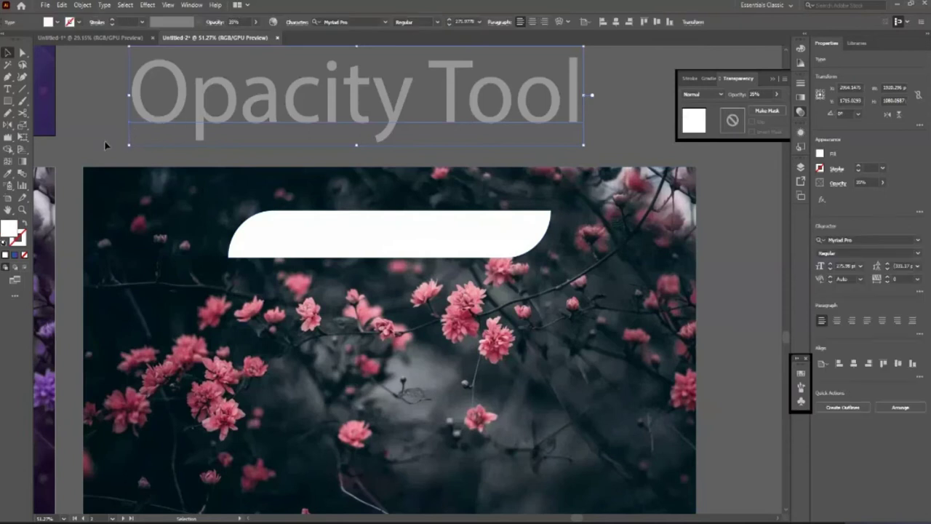
key("ctrl+shift+a")
scroll(432, 286, "up", 1)
left_click(386, 245)
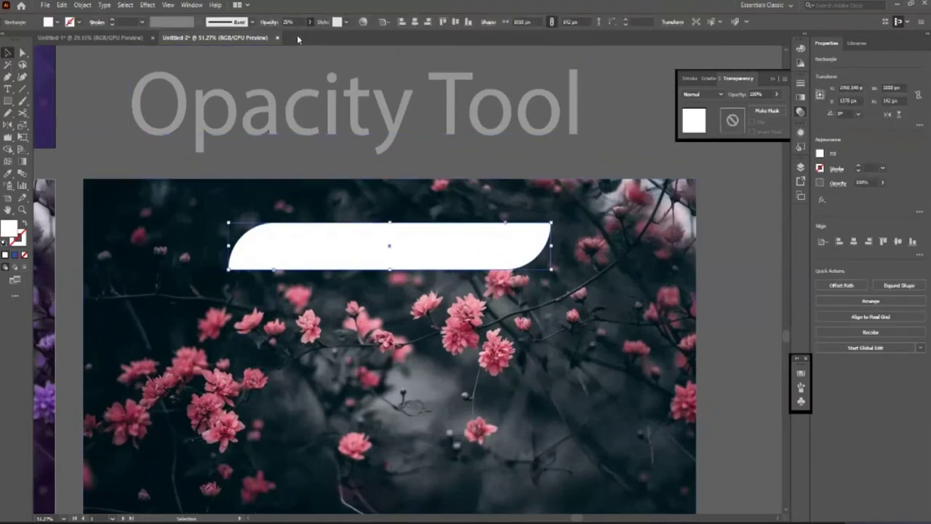
key("Return")
key("Down")
key("Down")
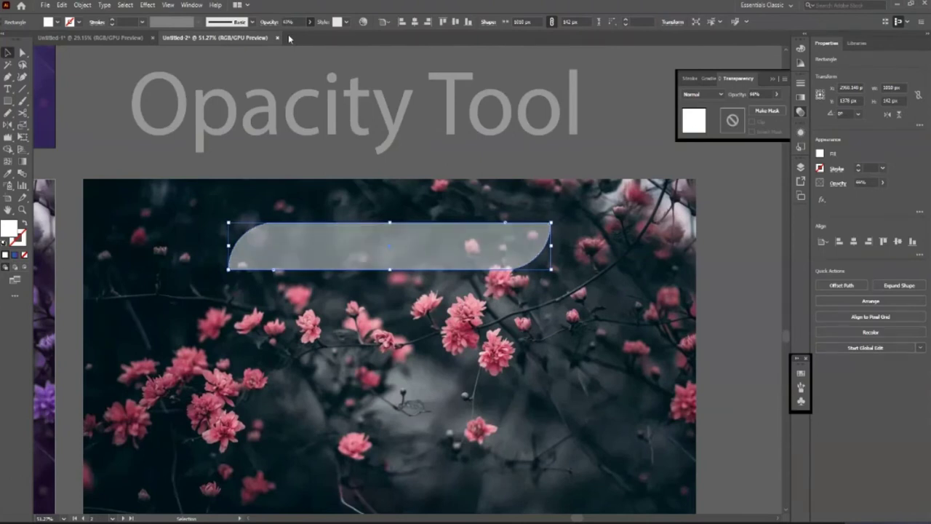
key("Down")
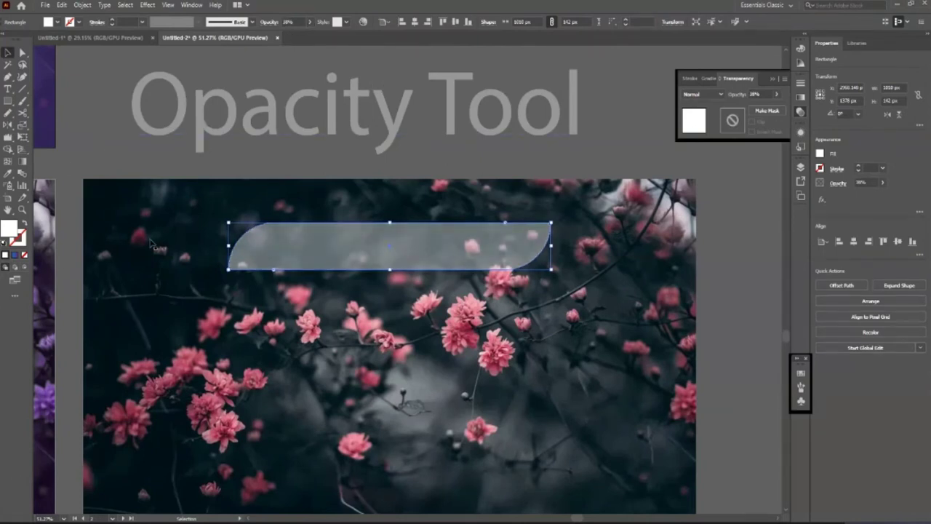
Shrink the Opacity Tool title and move it onto the photo
scroll(412, 148, "up", 2)
left_click(576, 188)
mouse_move(562, 192)
left_mouse_down()
mouse_move(433, 168)
mouse_move(432, 297)
left_mouse_up()
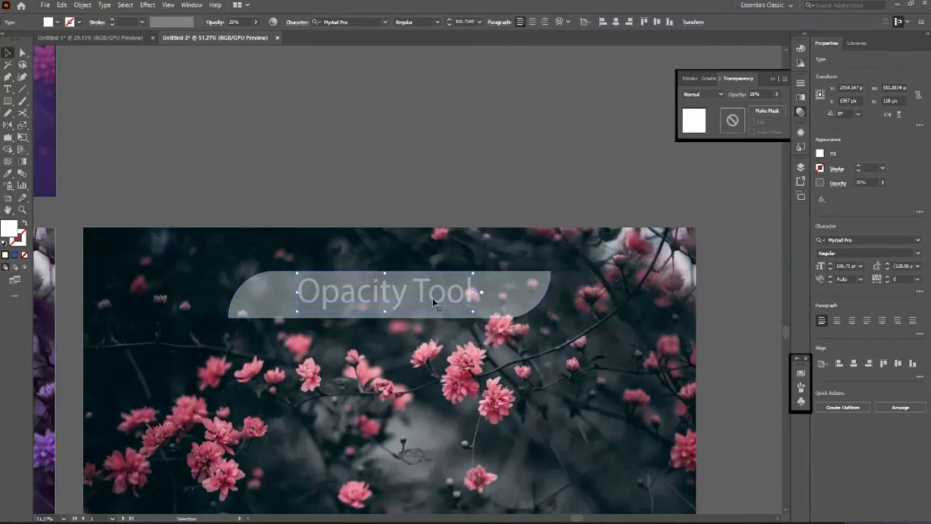
Make the Opacity Tool title black at full opacity with the Eyedropper
key("i")
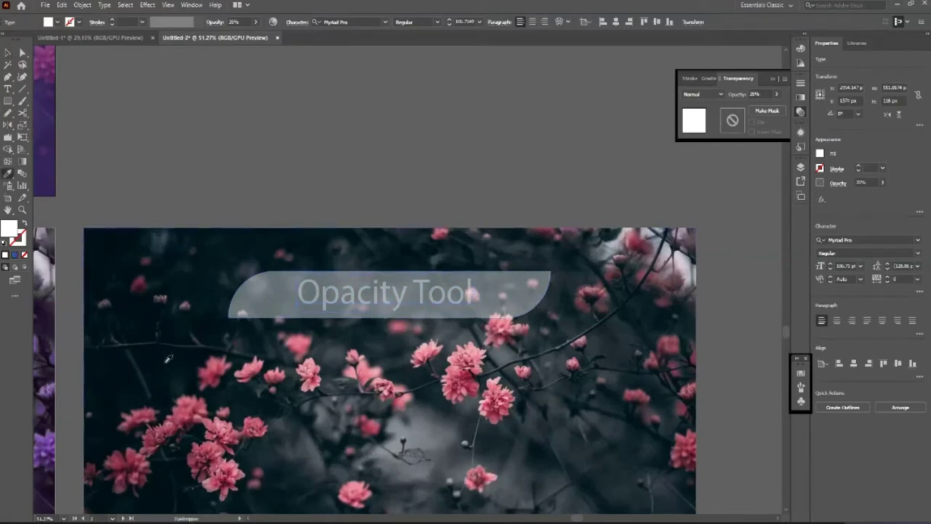
left_click(163, 362)
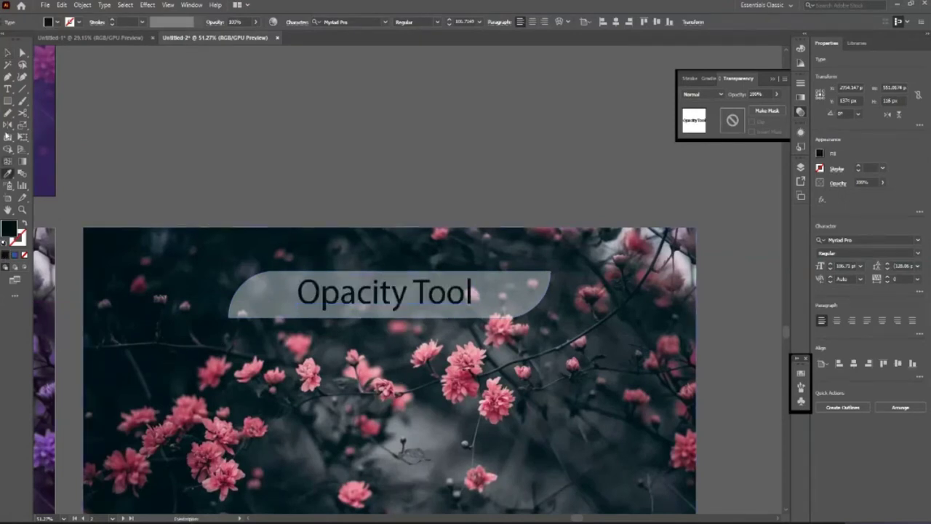
left_click(7, 52)
left_click(299, 157)
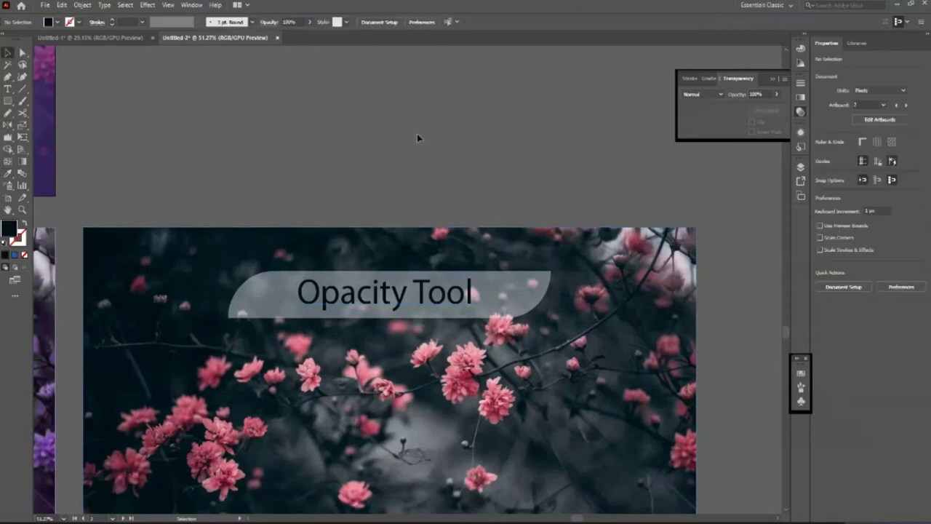
Centre the title both horizontally and vertically on the banner
key("z")
left_click_drag(407, 146, 297, 133)
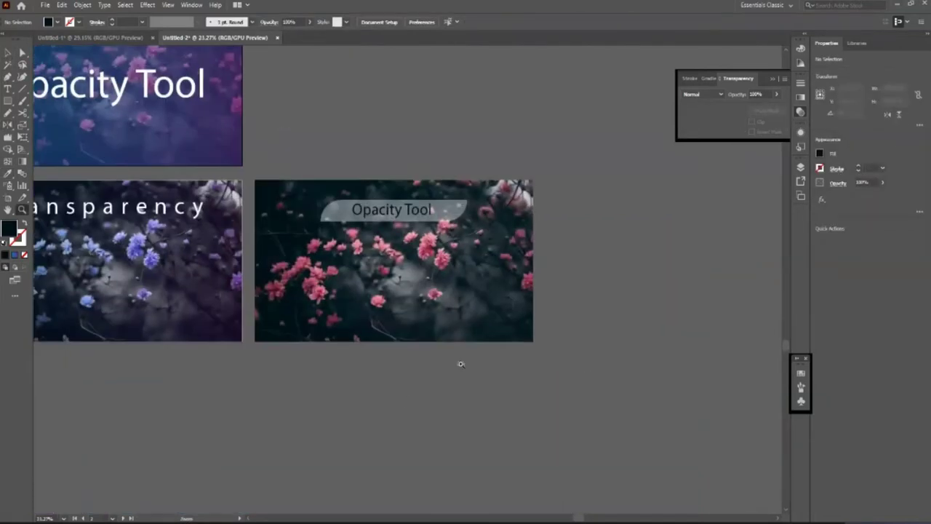
mouse_move(389, 217)
left_mouse_down()
mouse_move(403, 243)
mouse_move(451, 237)
left_mouse_up()
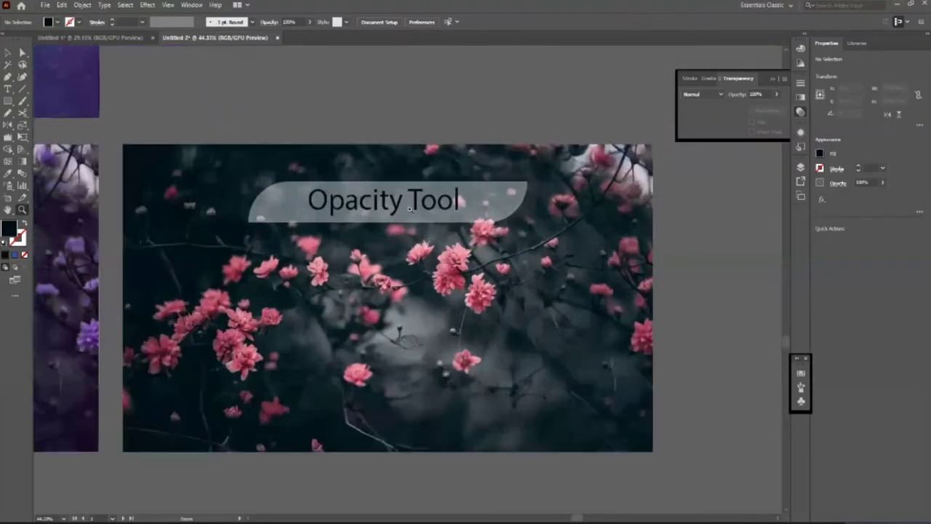
left_click_drag(409, 209, 448, 211)
key("v")
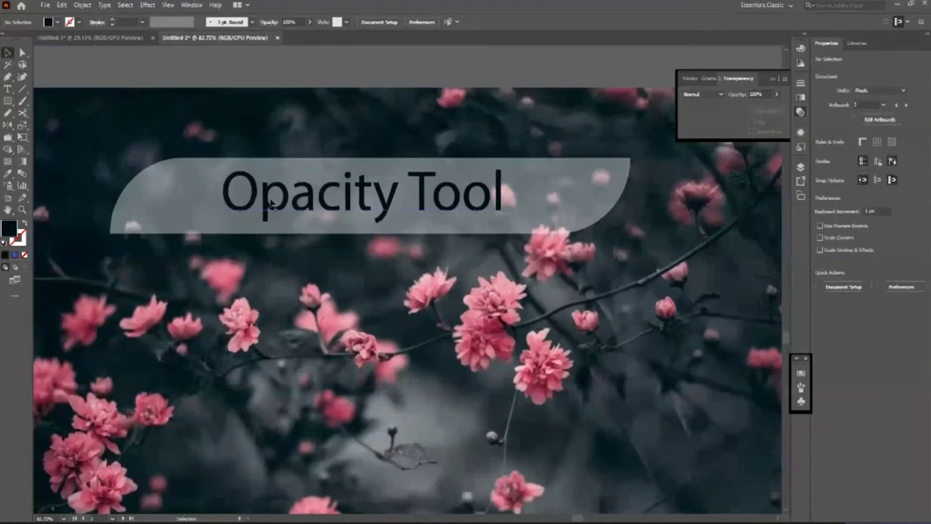
left_click(269, 206)
left_click(553, 211, "shift")
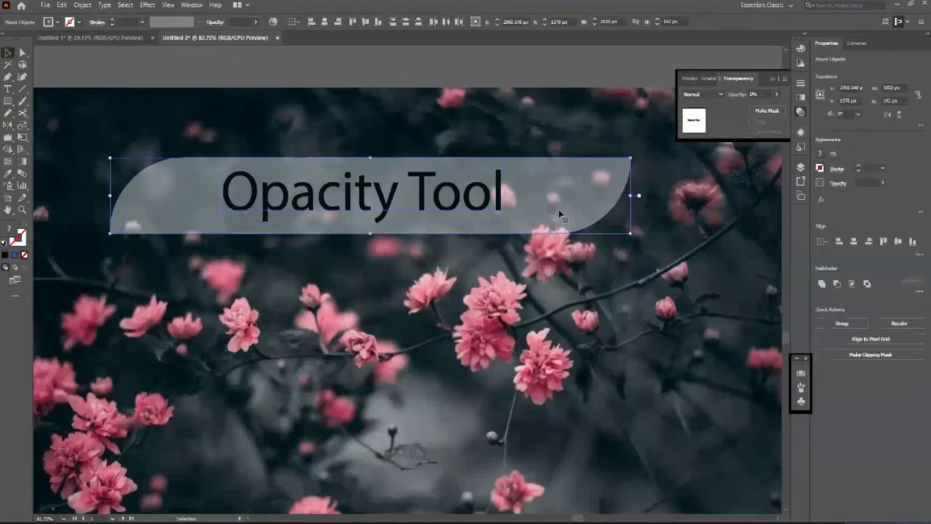
left_click(352, 22)
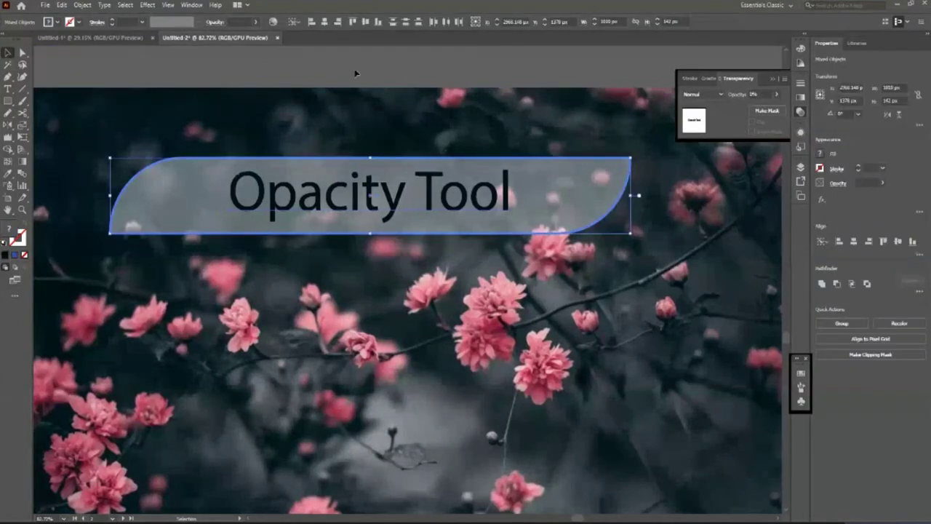
left_click(368, 22)
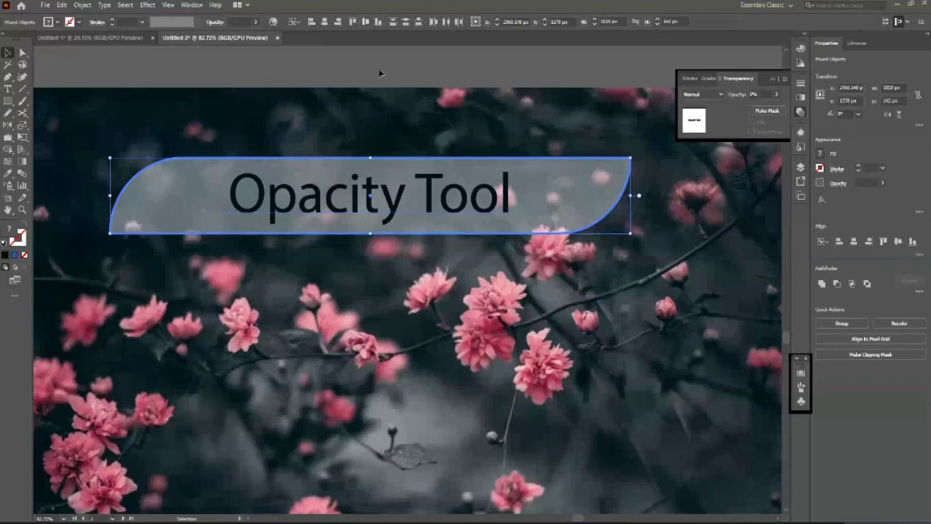
left_click(187, 193)
Select the translucent banner shape and delete it
scroll(307, 175, "up", 1)
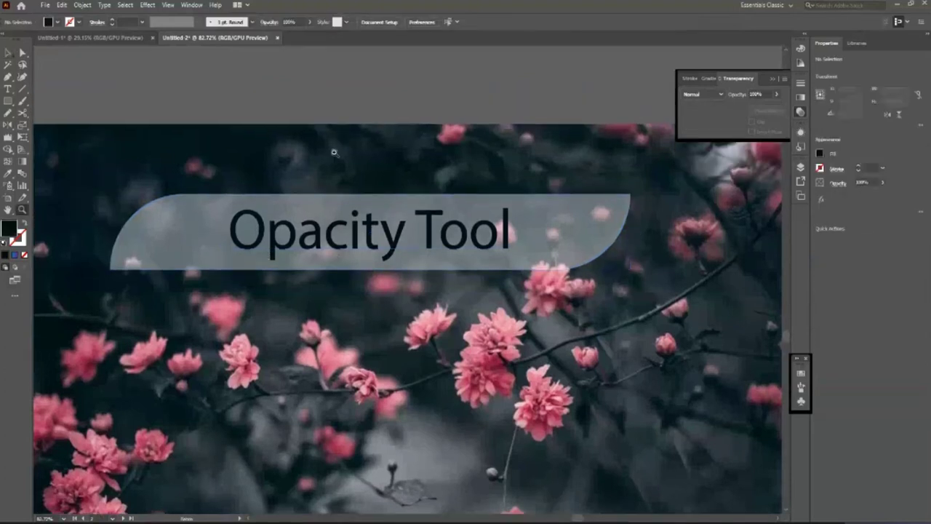
key("z")
left_click_drag(337, 147, 261, 277)
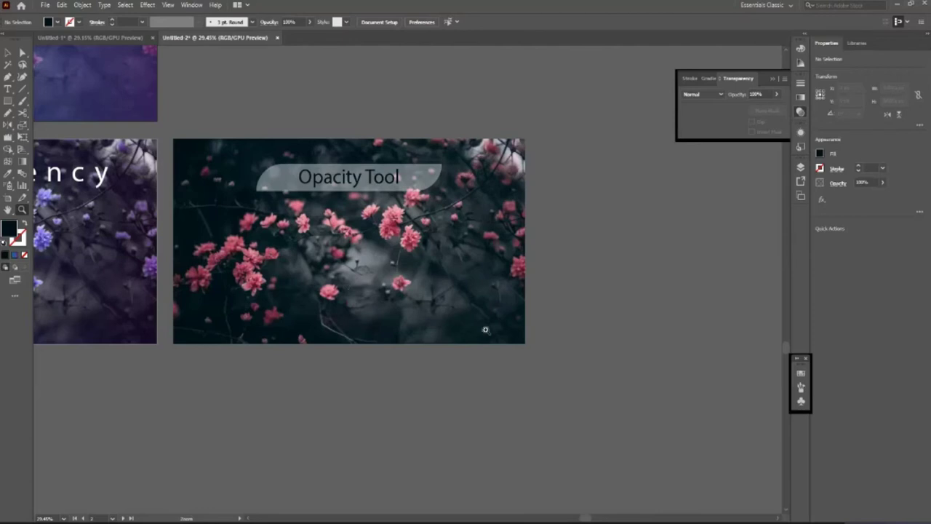
left_click_drag(178, 267, 393, 212)
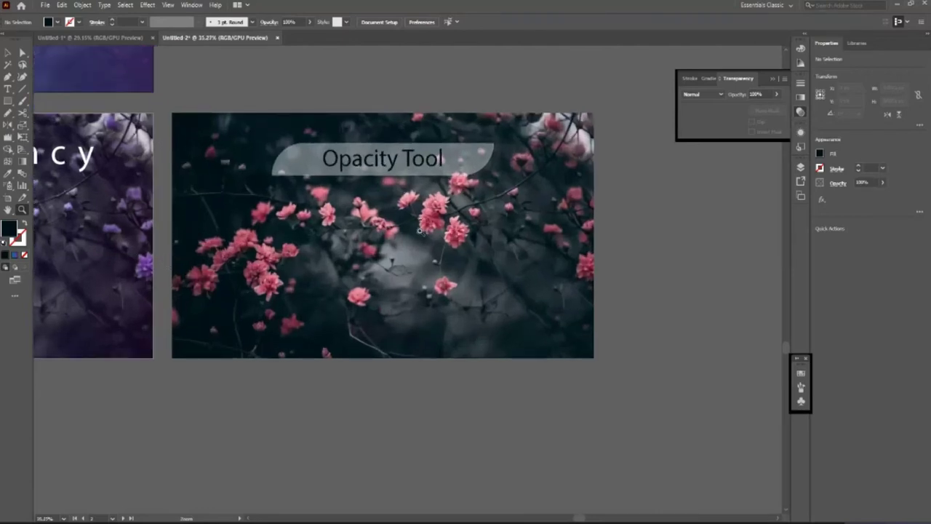
left_click_drag(437, 141, 524, 208)
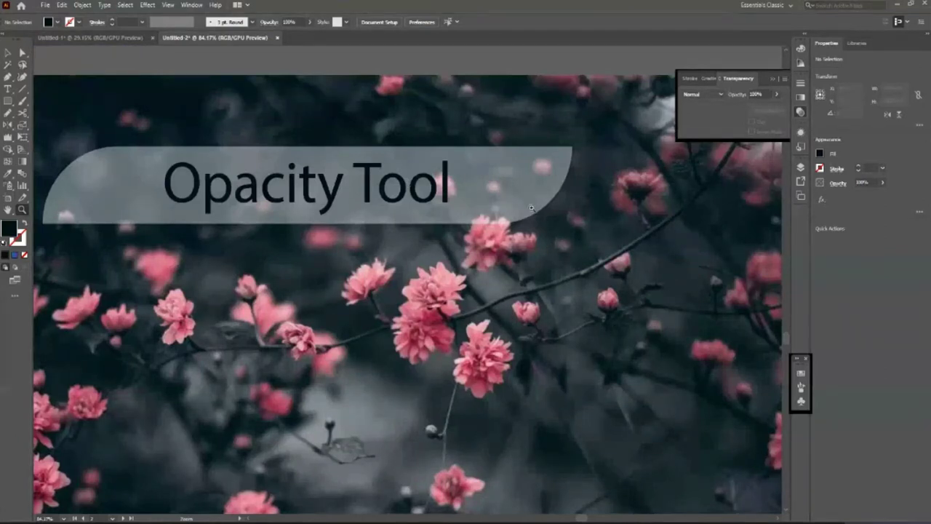
left_click_drag(542, 193, 357, 212)
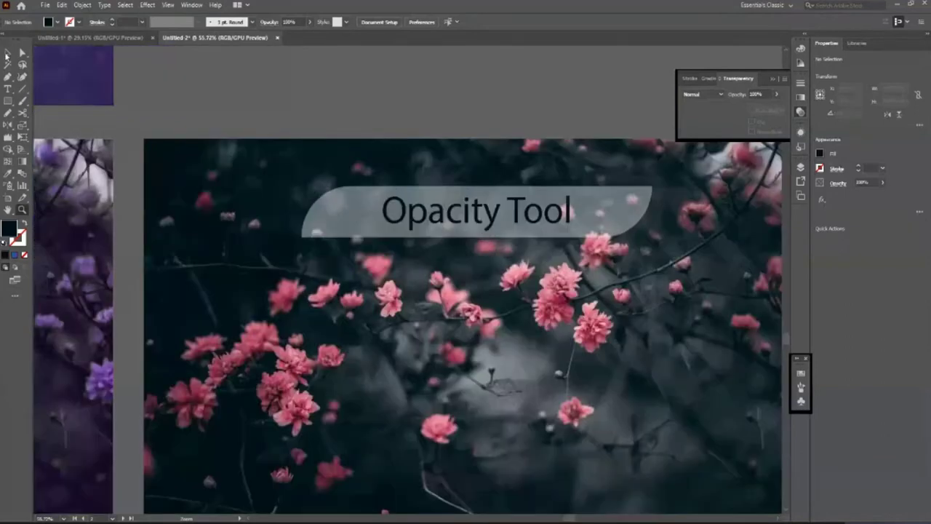
left_click(6, 54)
left_click(307, 218)
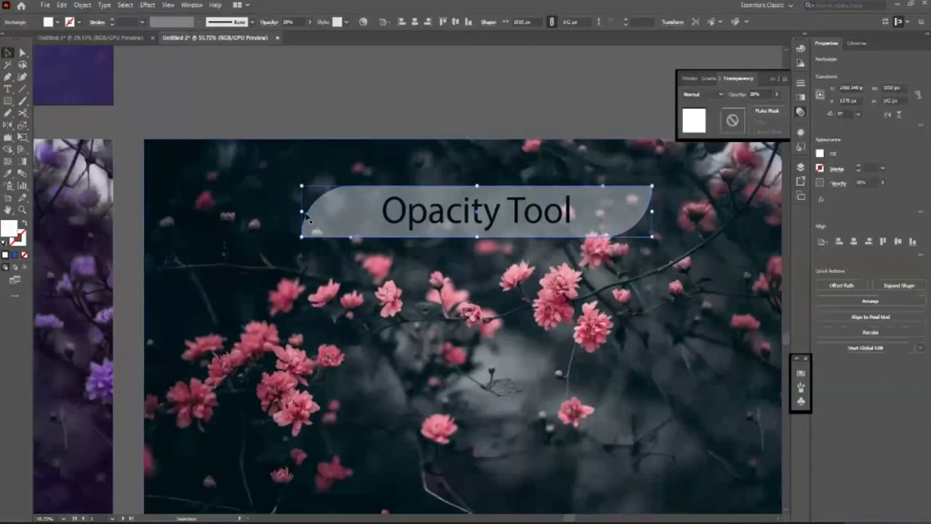
key("a")
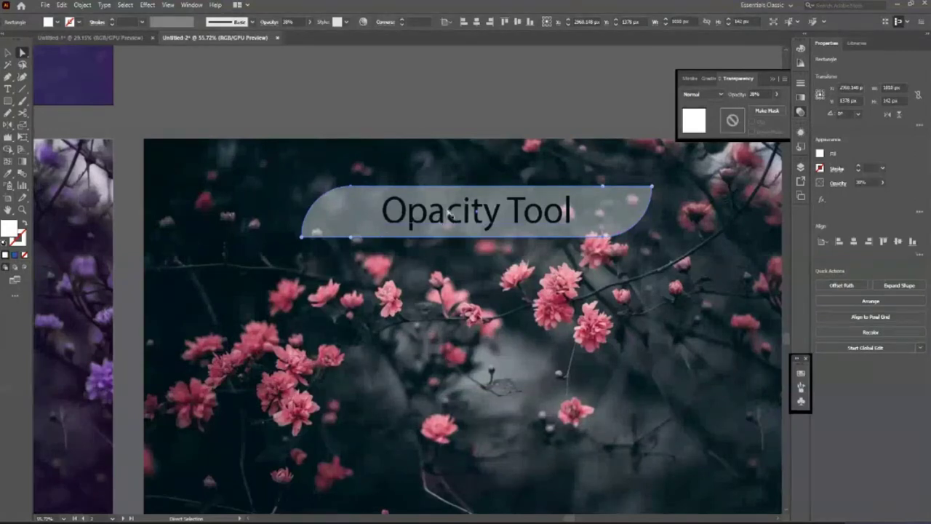
key("Delete")
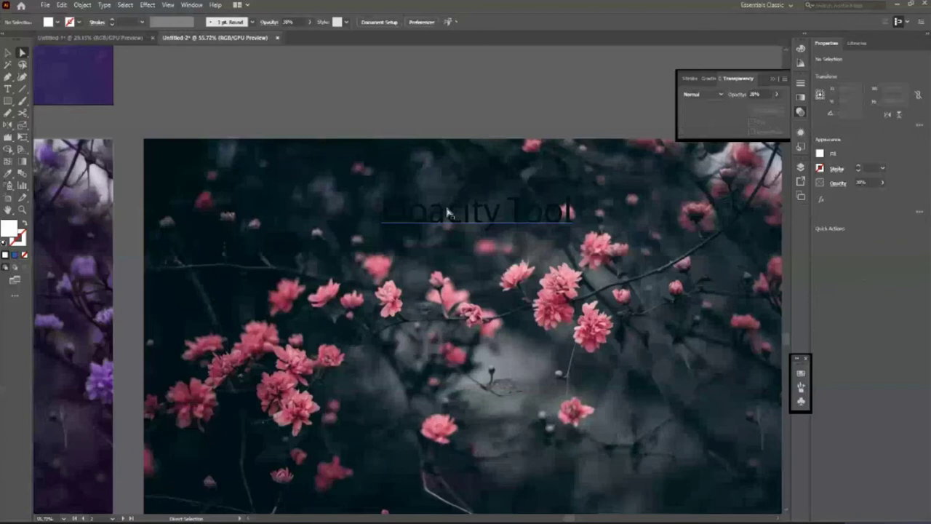
Draw a six-sided hexagon over the flower photo with the Polygon tool
scroll(447, 212, "down", 5)
scroll(545, 291, "down", 1)
scroll(623, 303, "up", 1)
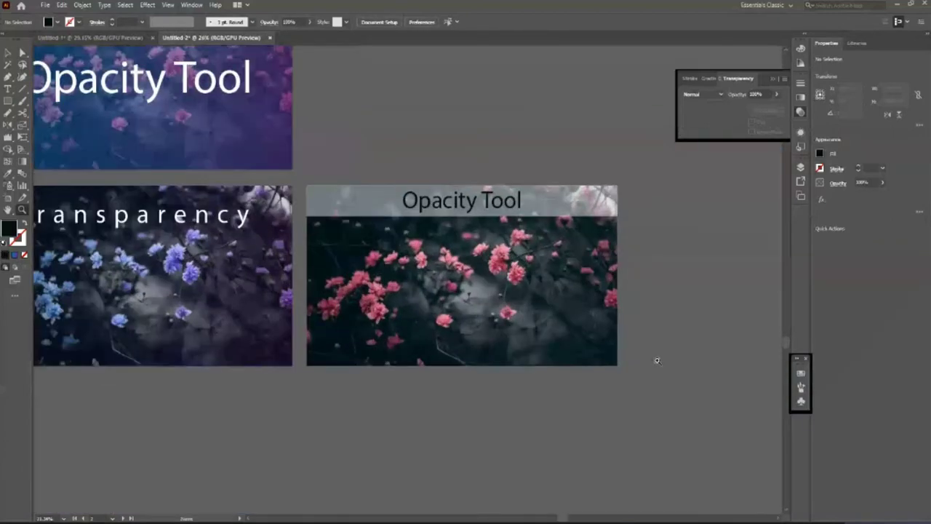
scroll(657, 360, "up", 1)
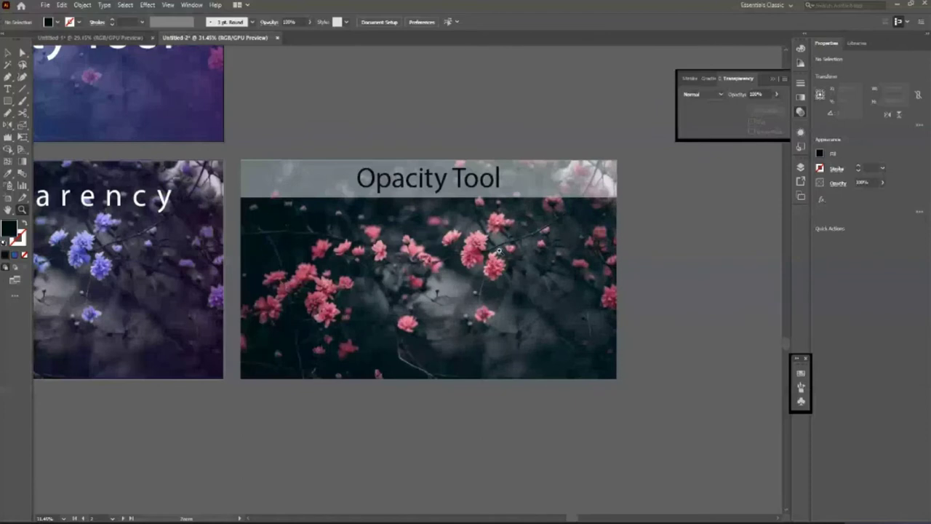
scroll(499, 250, "down", 1)
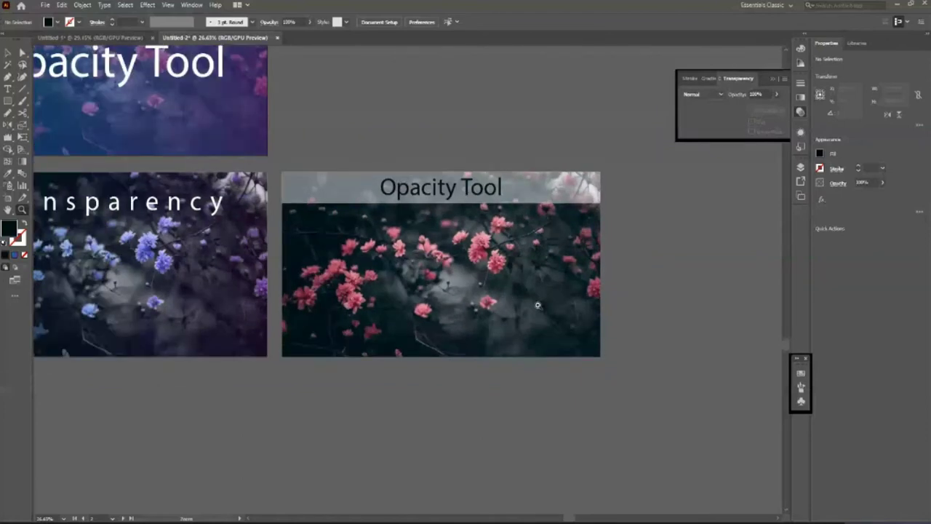
scroll(537, 305, "up", 1)
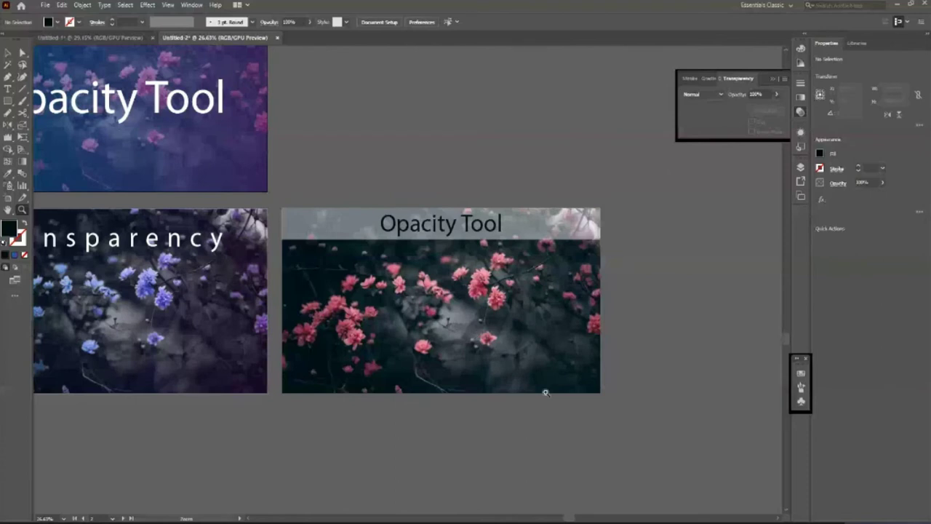
scroll(535, 349, "down", 1)
scroll(422, 259, "up", 1)
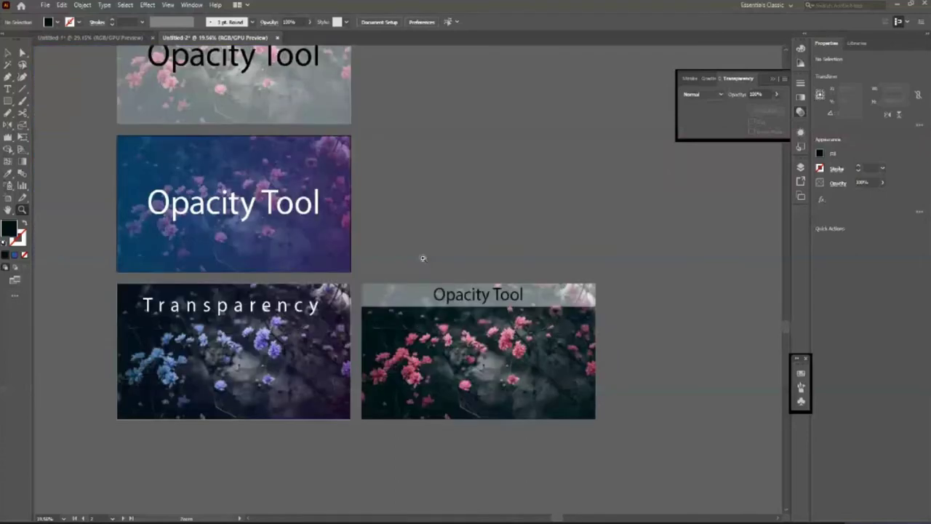
scroll(426, 254, "up", 1)
scroll(461, 224, "down", 1)
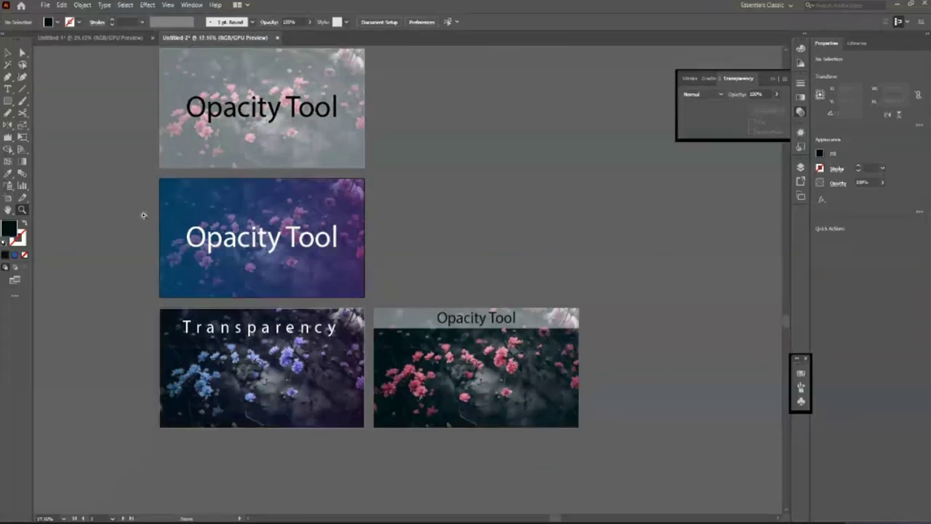
scroll(484, 388, "down", 1)
scroll(534, 410, "up", 2)
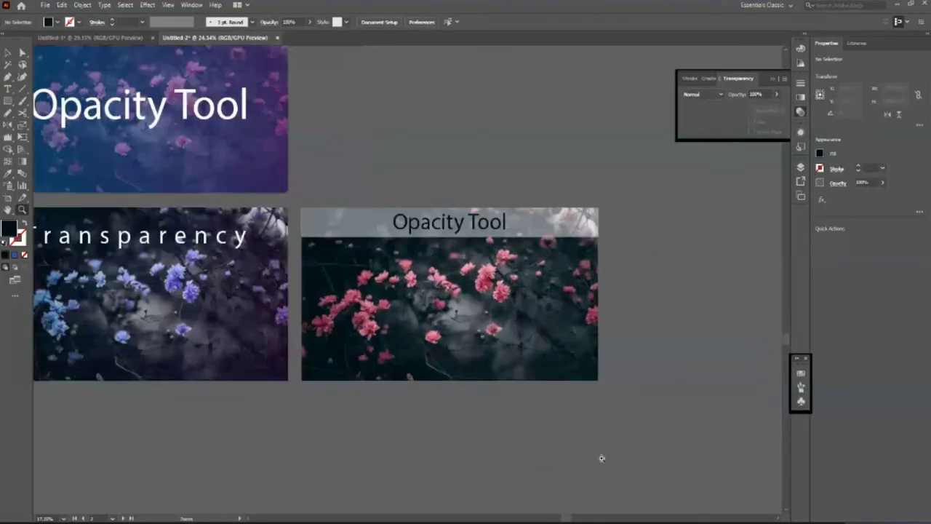
scroll(535, 417, "up", 1)
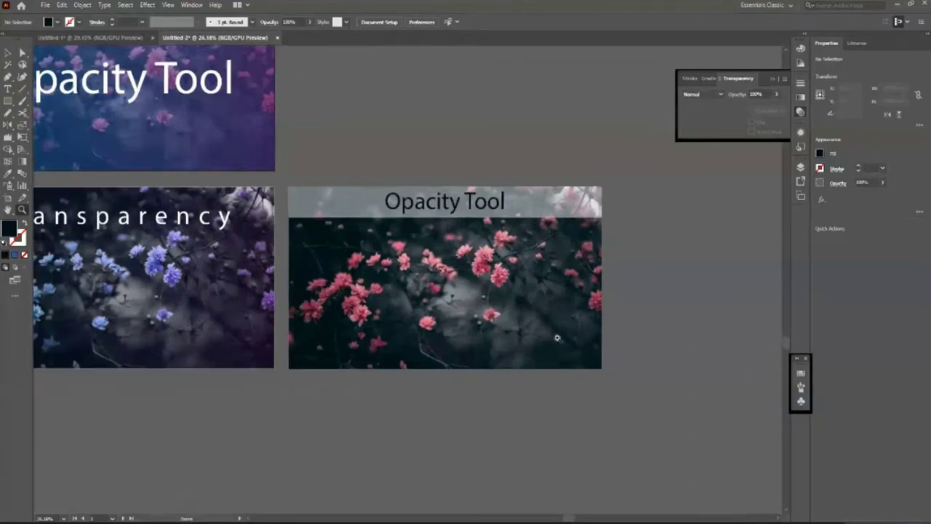
scroll(505, 315, "up", 4)
left_click(8, 103)
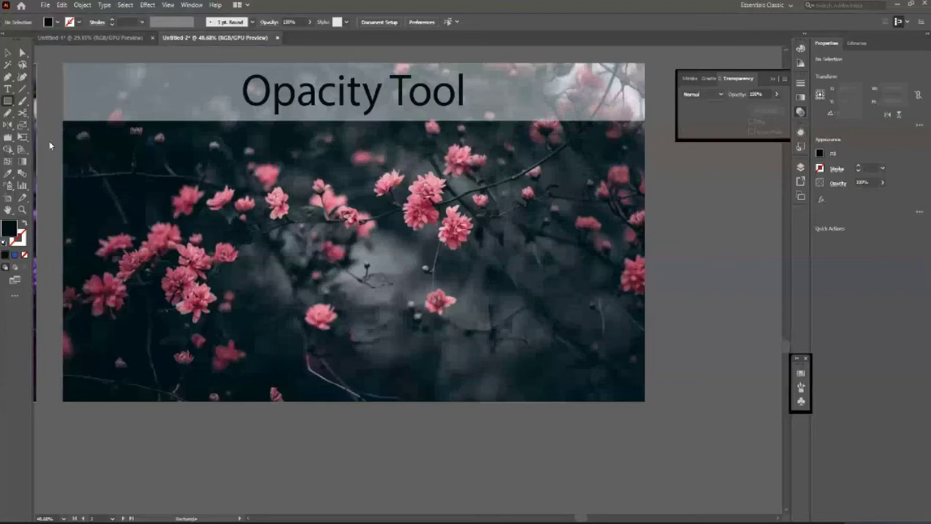
left_click_drag(360, 243, 415, 312)
key("ctrl+z")
left_click(364, 243)
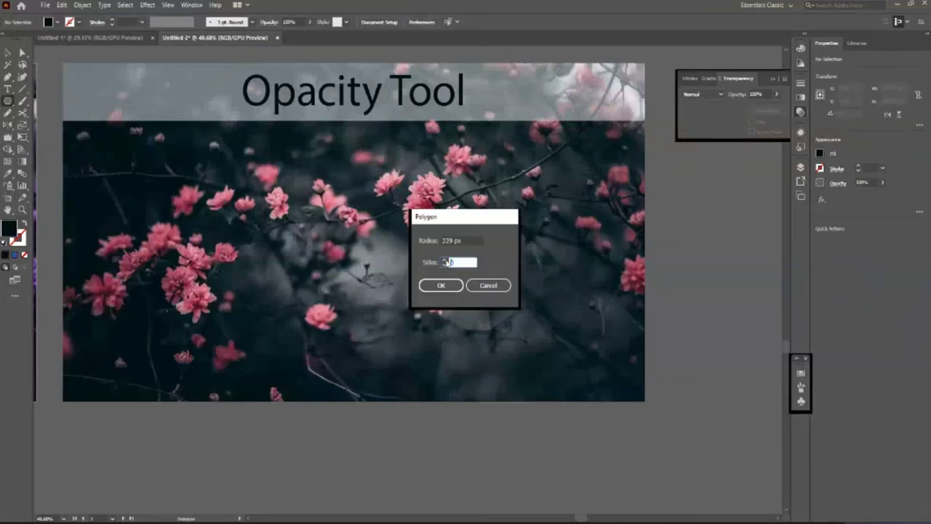
left_click(441, 285)
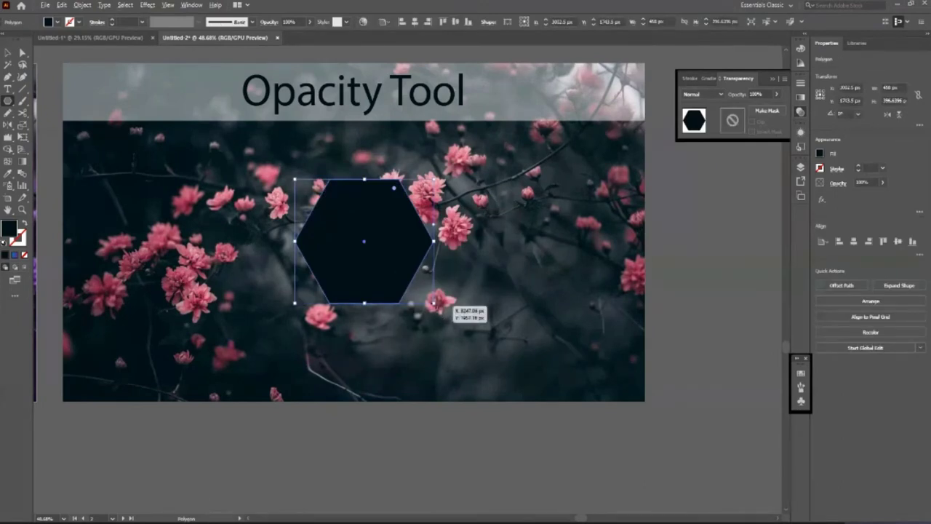
left_click_drag(433, 302, 454, 319)
key("ctrl+z")
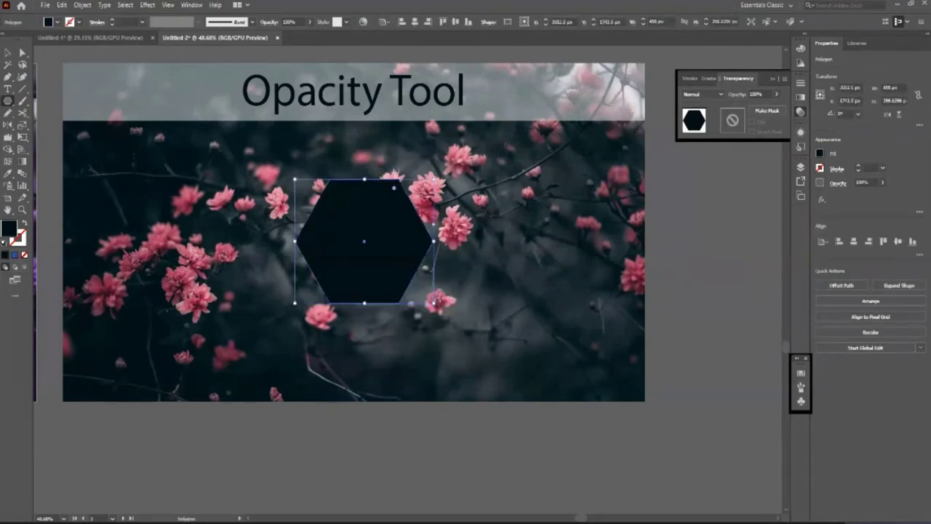
Enlarge the hexagon and move it up just below the Opacity Tool banner
key("v")
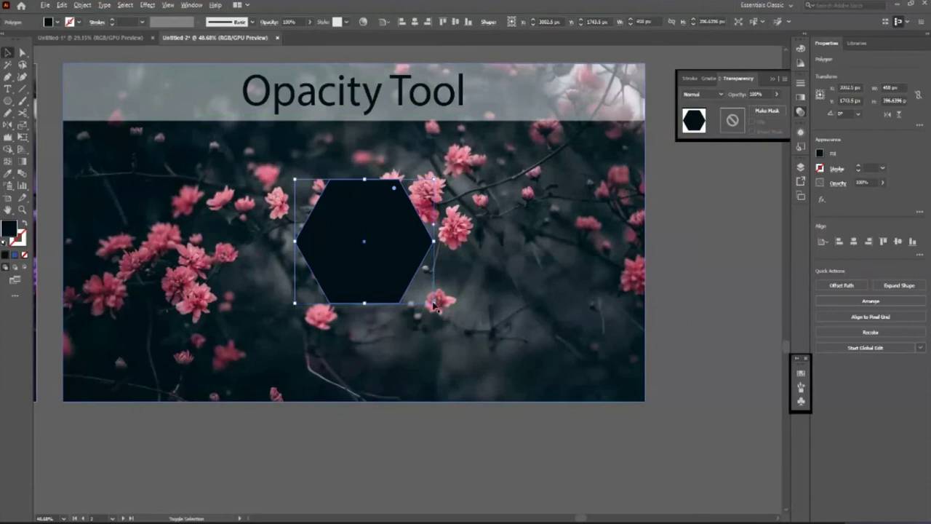
left_click_drag(434, 301, 463, 331)
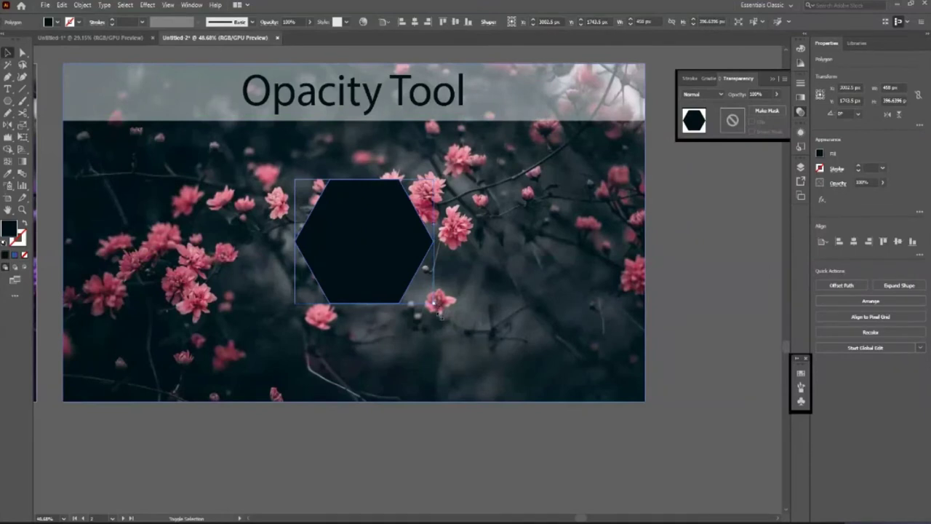
left_click(489, 440)
left_click(401, 298)
mouse_move(397, 306)
left_mouse_down()
mouse_move(397, 291)
mouse_move(564, 333)
left_mouse_up()
key("Up")
key("Up")
key("Up")
key("Up")
key("Up")
key("Up")
key("Up")
key("Up")
key("Up")
key("Up")
key("Up")
key("Up")
Select both the lower-right and left hexagons together
left_click(692, 453)
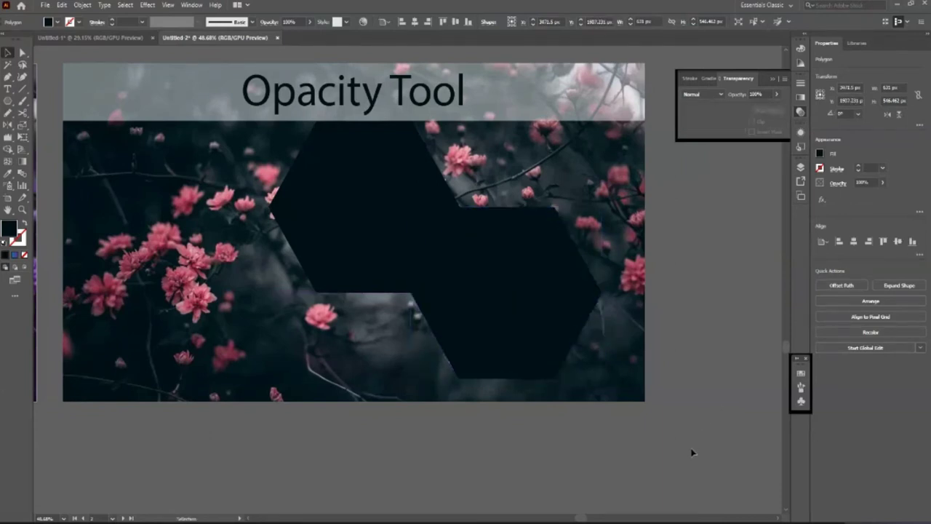
left_click(508, 327)
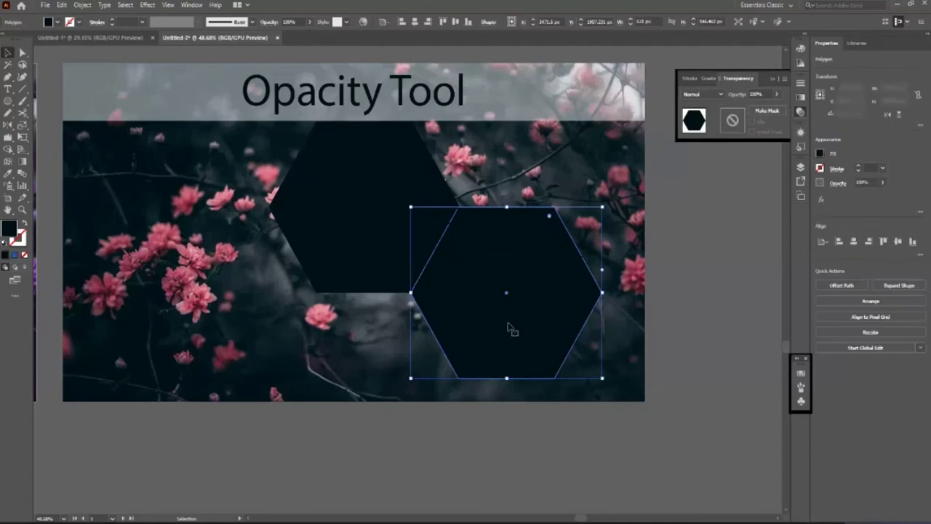
left_click(353, 214, "shift")
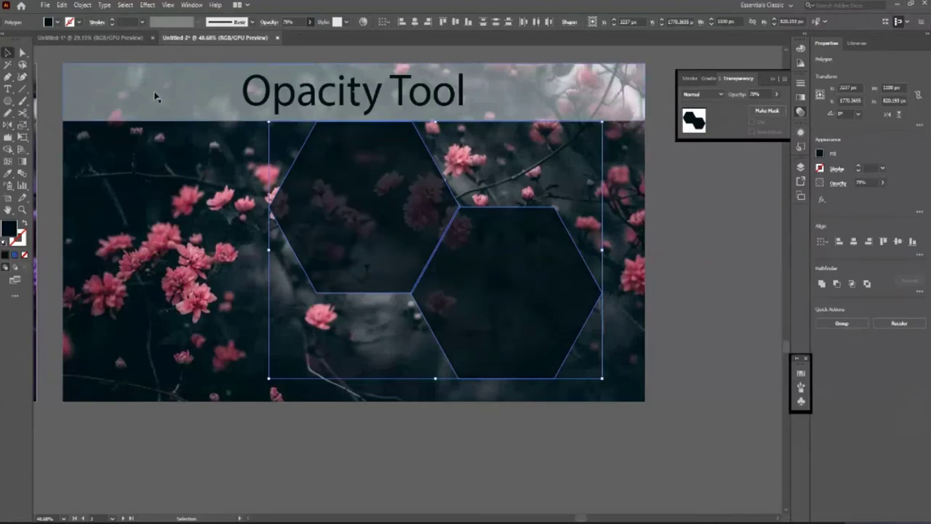
Eyedrop the banner's translucent white fill onto both hexagons
scroll(202, 129, "up", 1)
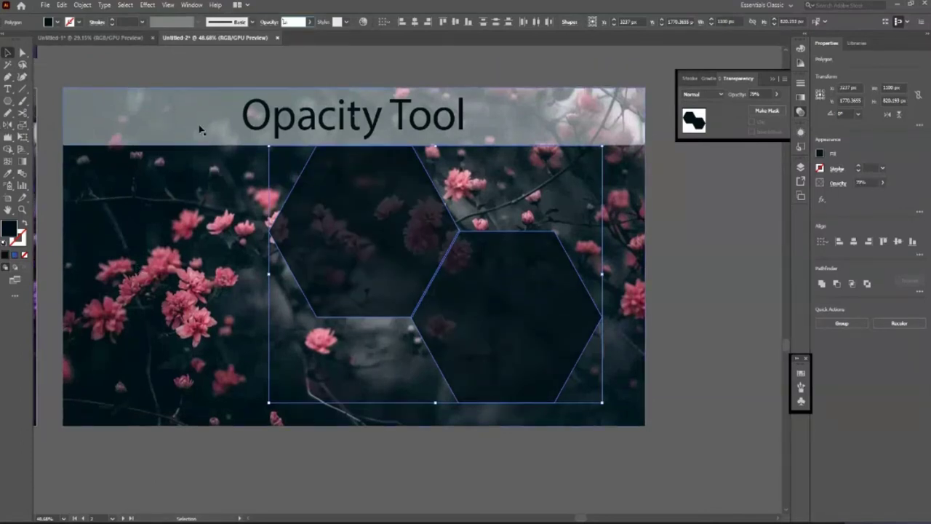
left_click(172, 72)
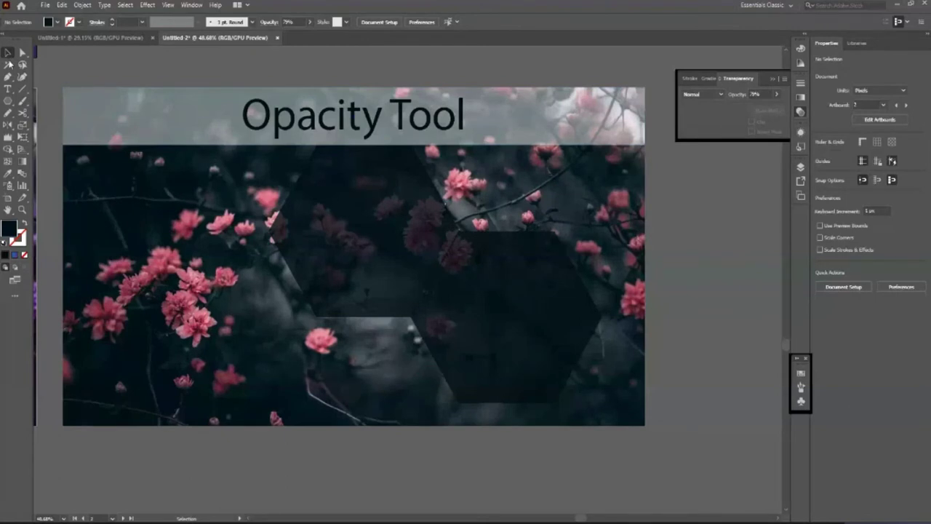
left_click(352, 276)
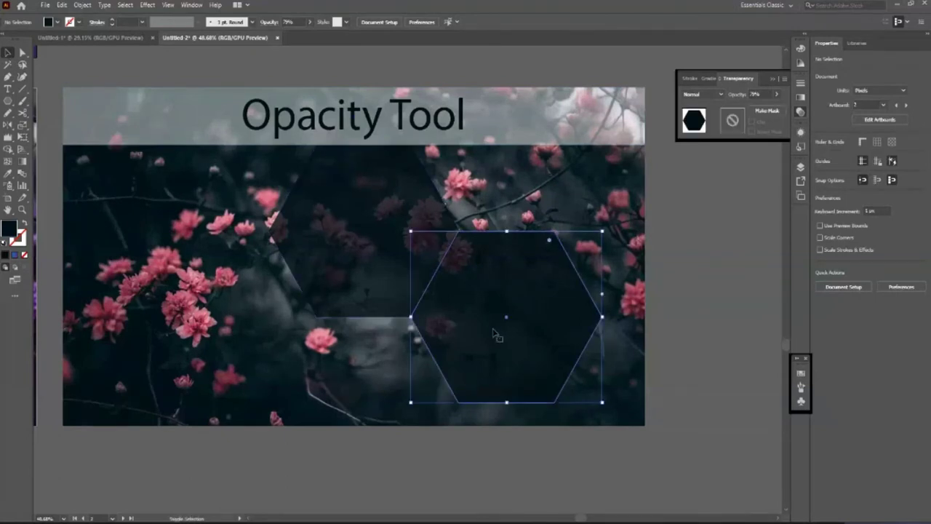
left_click(356, 276, "shift")
key("i")
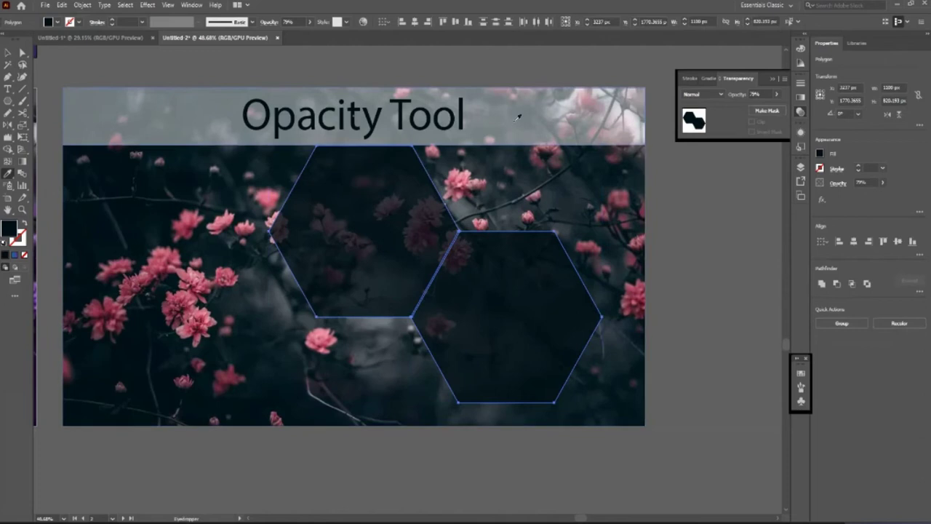
left_click(505, 114)
left_click(8, 52)
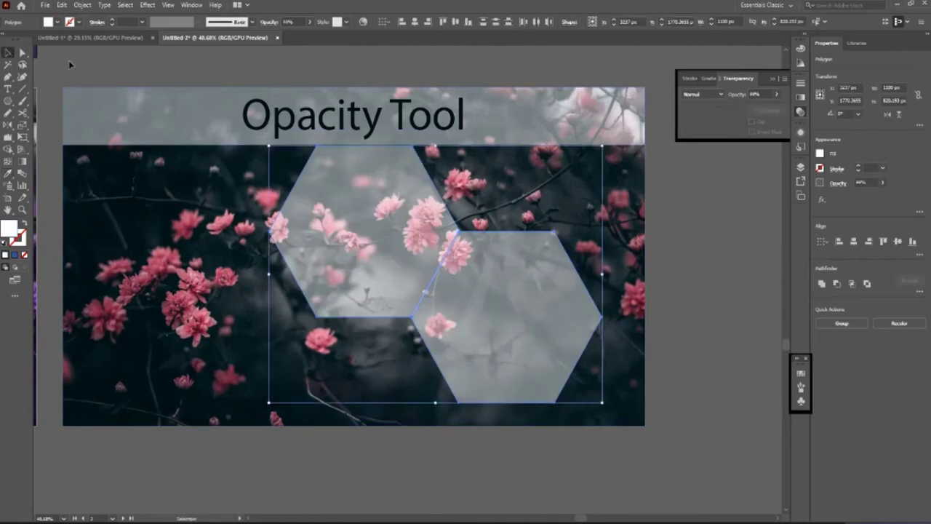
left_click(517, 438)
Zoom in and nudge one hexagon right and up to close the gap
key("z")
left_click_drag(453, 266, 509, 265)
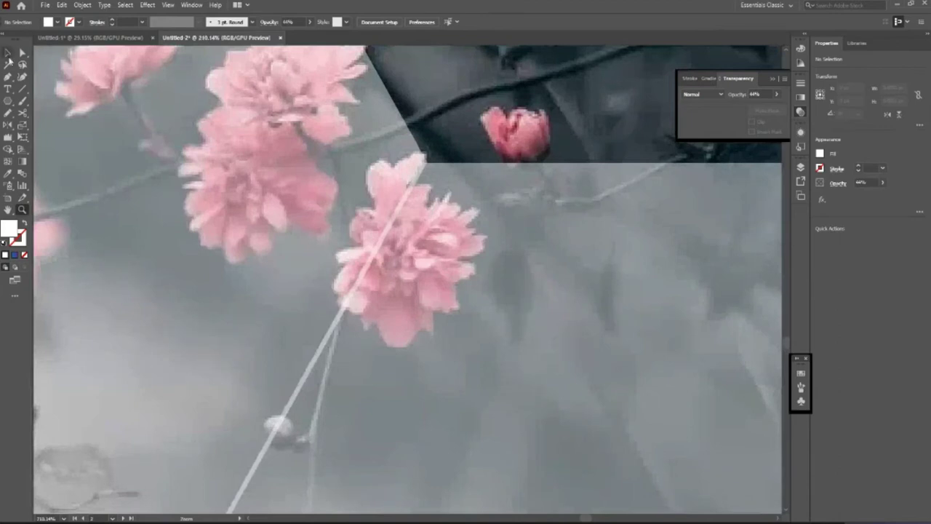
left_click(7, 53)
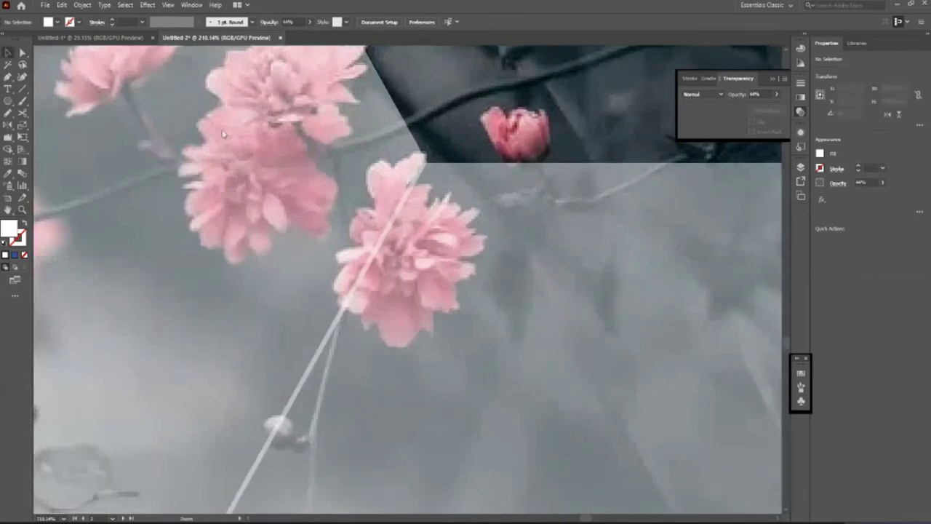
left_click(458, 302)
key("Right")
key("Right")
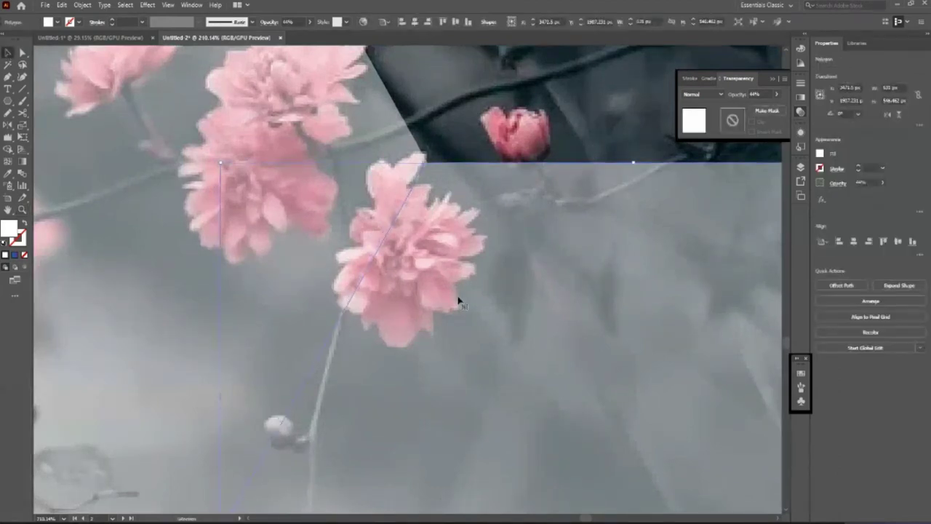
key("Up")
Delete the banner rectangle behind the Opacity Tool text
scroll(458, 296, "down", 5)
left_click(8, 53)
left_click(131, 107)
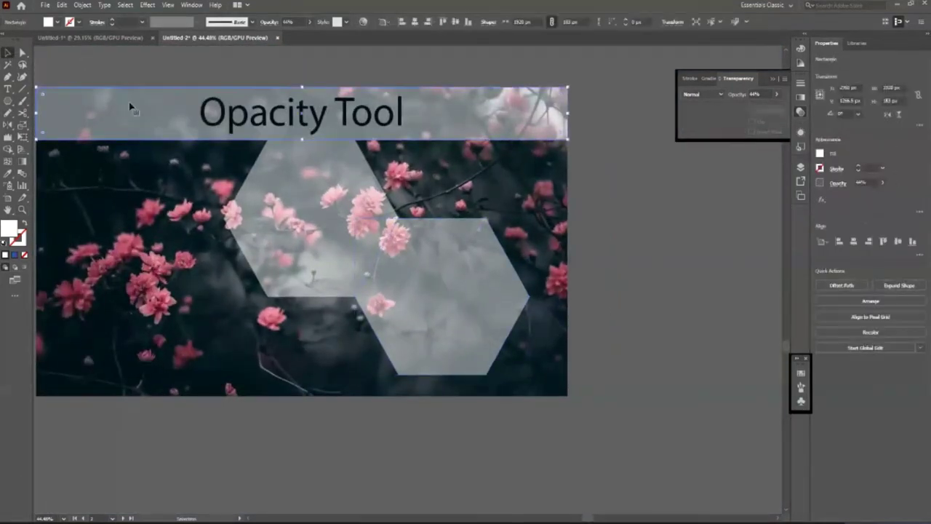
key("Delete")
Shrink both hexagons together and move them up-left over the flowers
left_click(313, 246)
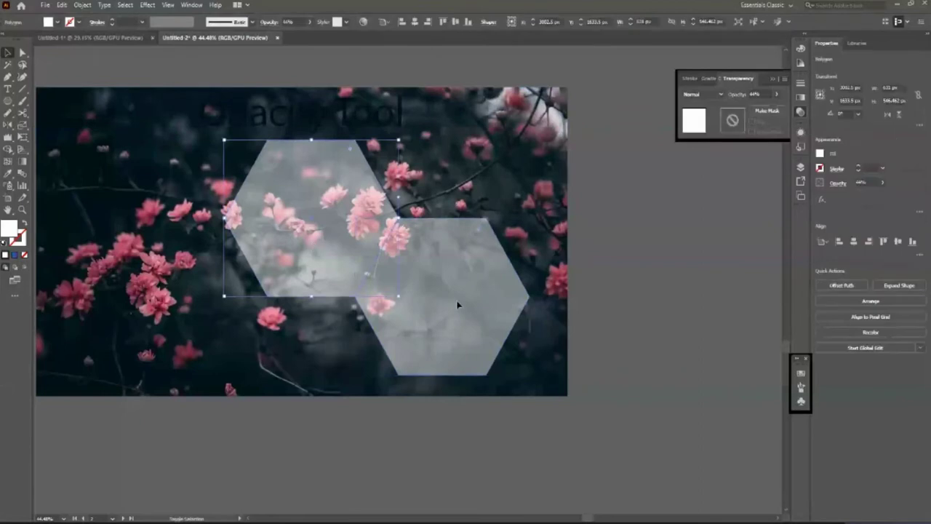
left_click(458, 304, "shift")
mouse_move(529, 376)
left_mouse_down()
mouse_move(483, 326)
mouse_move(457, 322)
left_mouse_up()
mouse_move(412, 297)
left_mouse_down()
mouse_move(311, 283)
mouse_move(393, 236)
mouse_move(441, 360)
mouse_move(529, 335)
left_mouse_up()
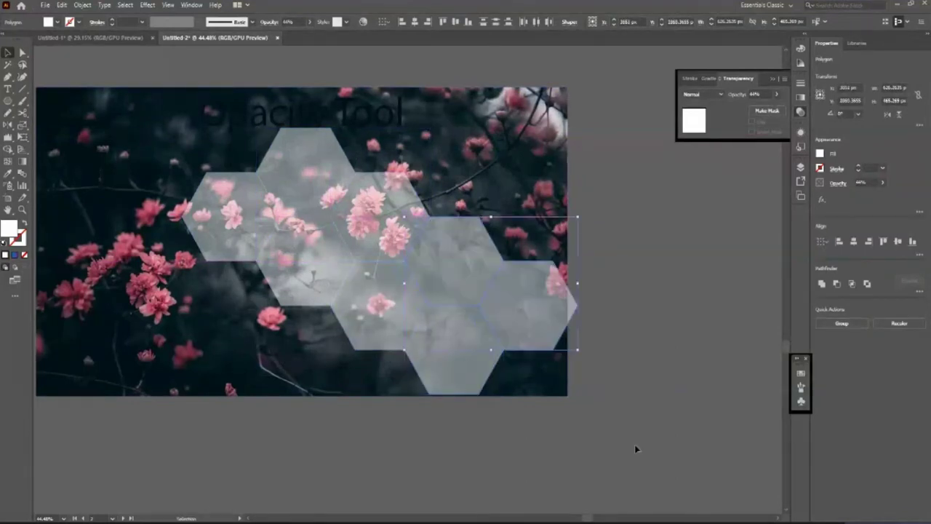
Alt-drag a copy of the top and left hexagons up and to the left
key("z")
left_click(654, 400, "alt")
left_click(330, 291)
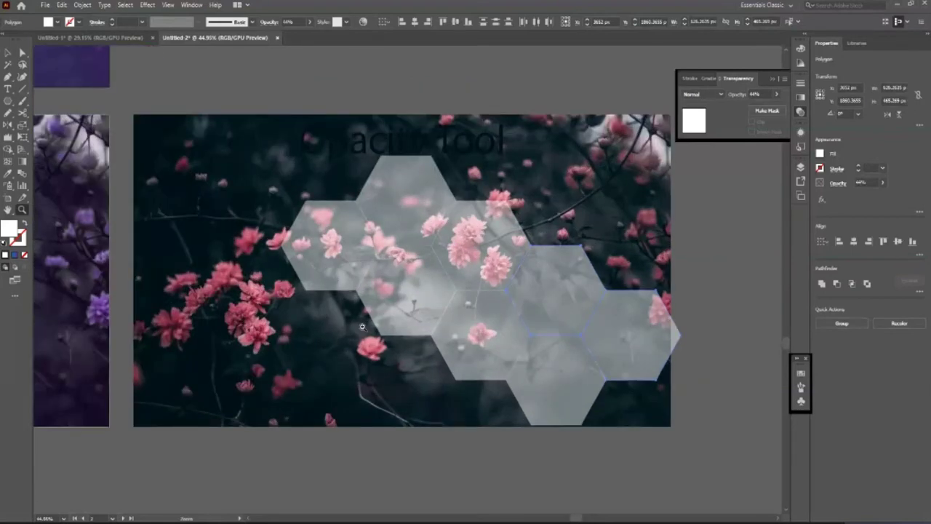
scroll(362, 327, "up", 2)
key("v")
left_click(410, 255)
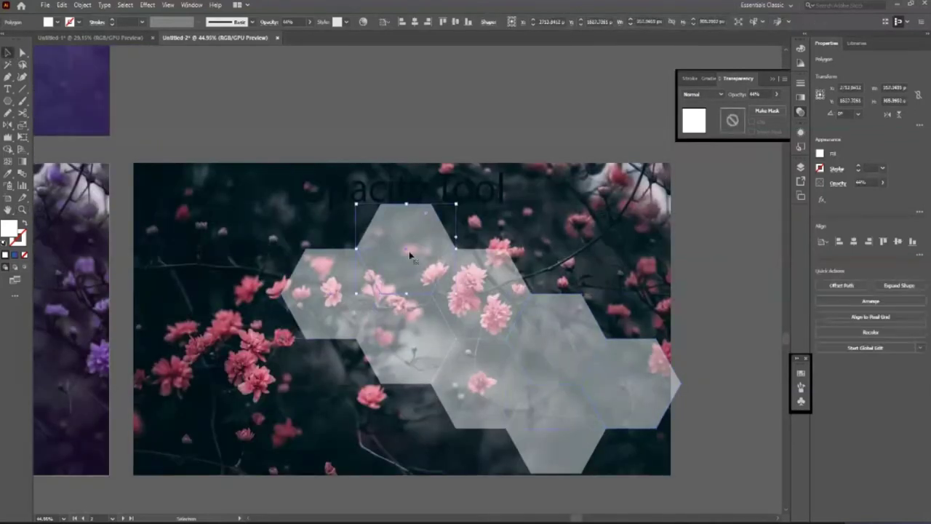
left_click(334, 288, "shift")
mouse_move(426, 245)
left_mouse_down()
mouse_move(329, 192)
mouse_move(315, 138)
left_mouse_up()
Move the Opacity Tool text up, rotate it clockwise, and enlarge it
left_click(312, 109)
scroll(349, 104, "down", 2)
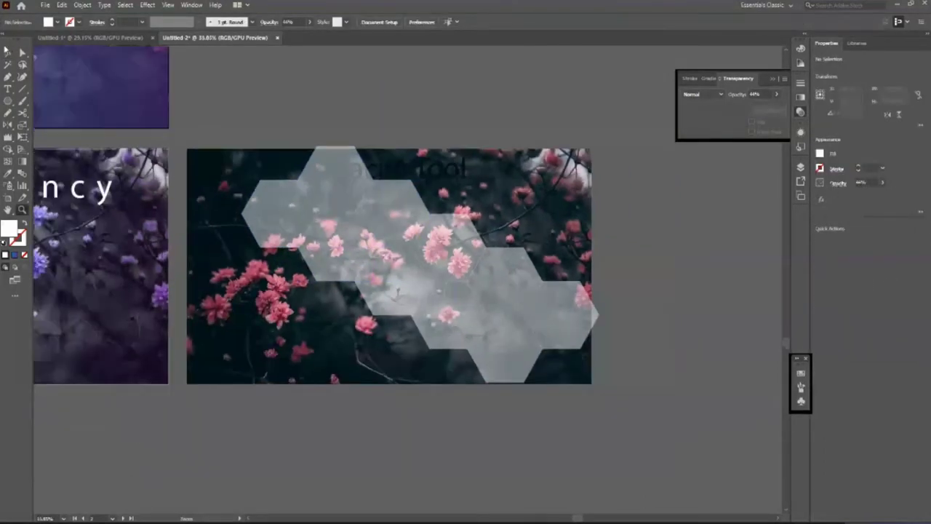
key("v")
mouse_move(422, 175)
left_mouse_down()
mouse_move(470, 125)
mouse_move(440, 253)
left_mouse_up()
left_click_drag(490, 235, 489, 279)
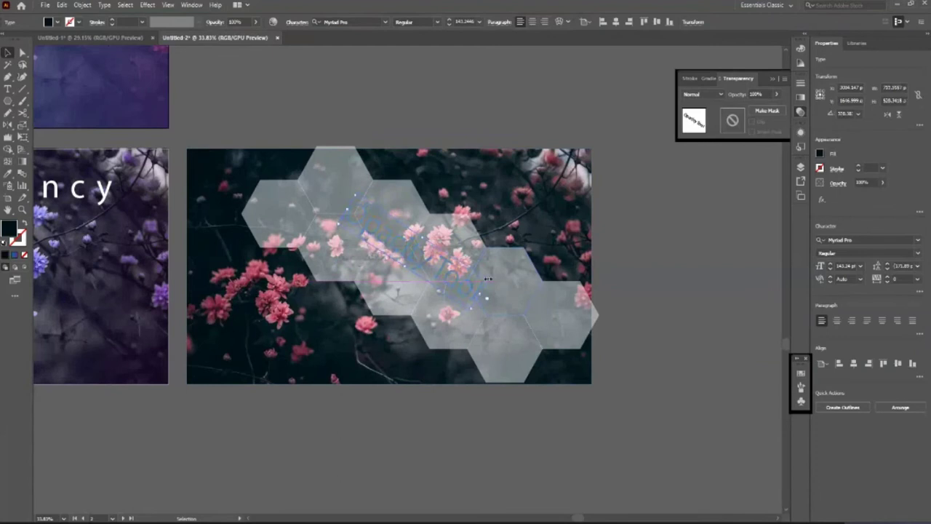
left_click_drag(491, 277, 536, 272)
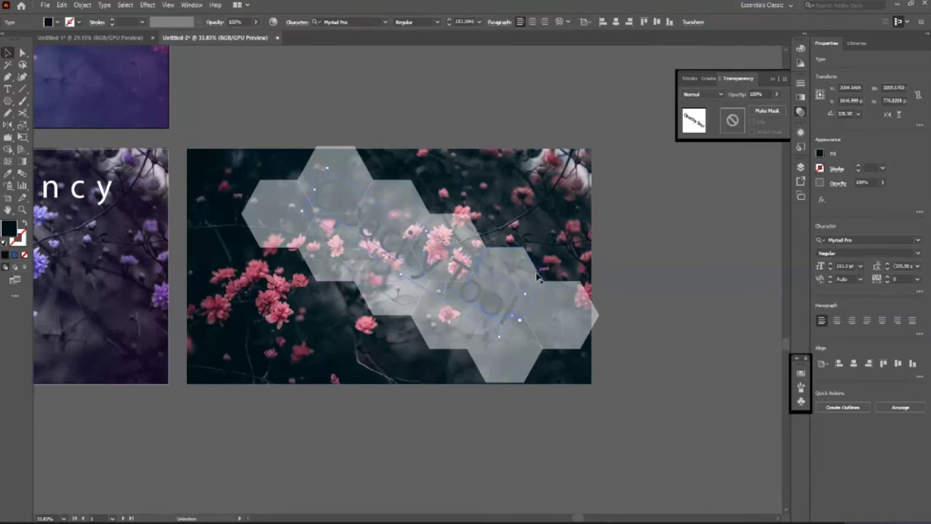
Try black, yellow, green and blue swatch fills on the Opacity Tool text
left_click(58, 23)
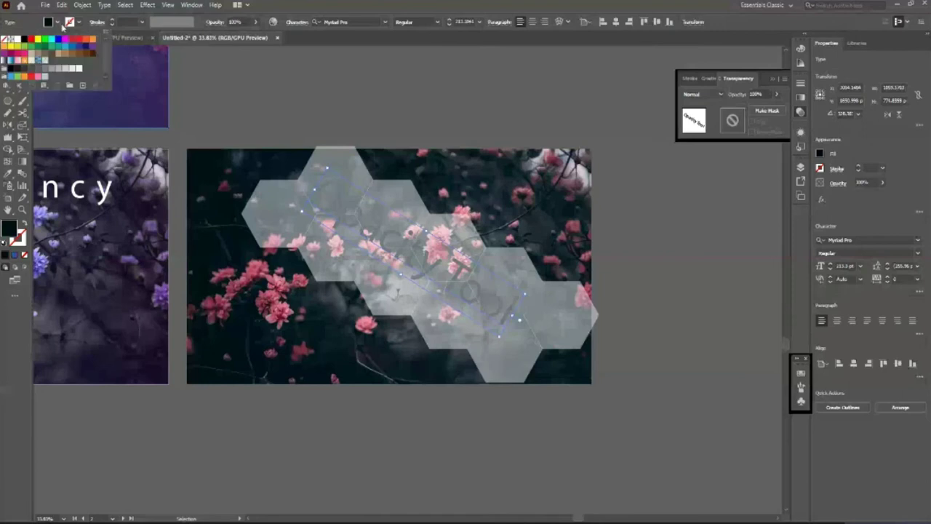
left_click(24, 38)
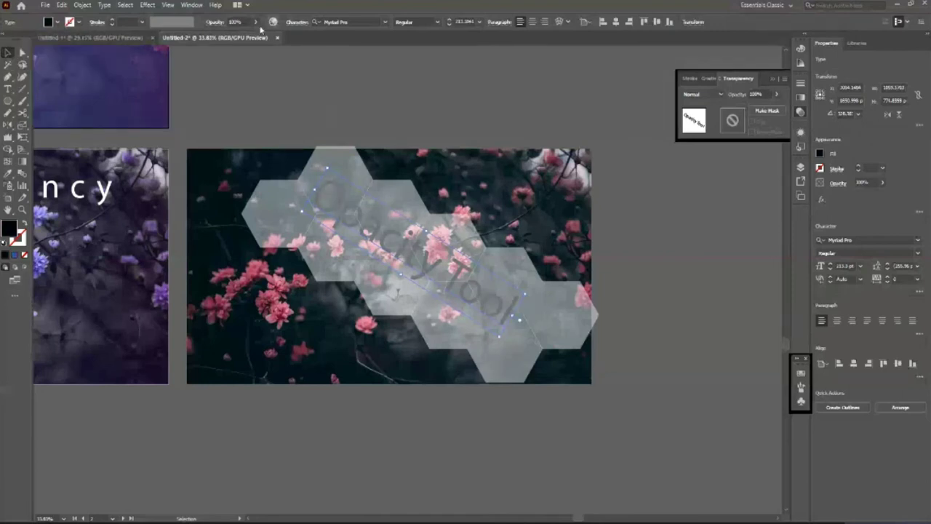
left_click(59, 24)
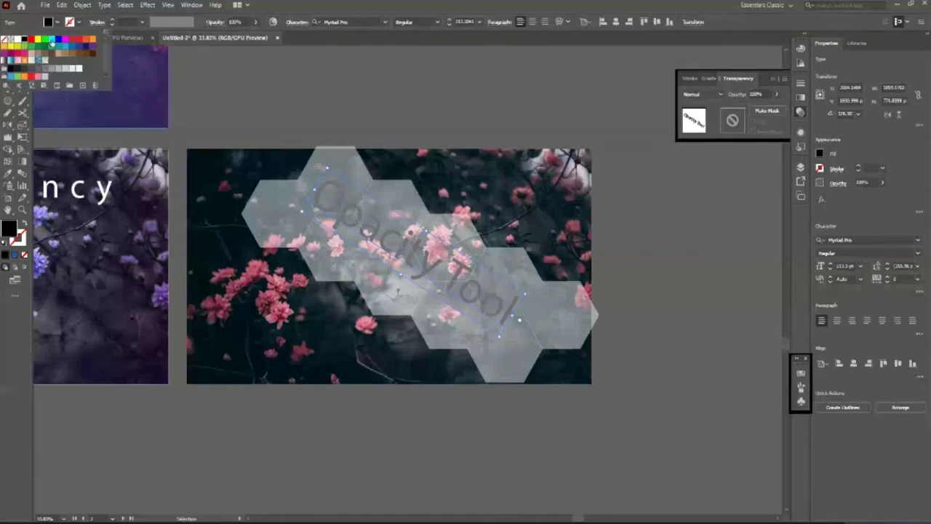
left_click(46, 40)
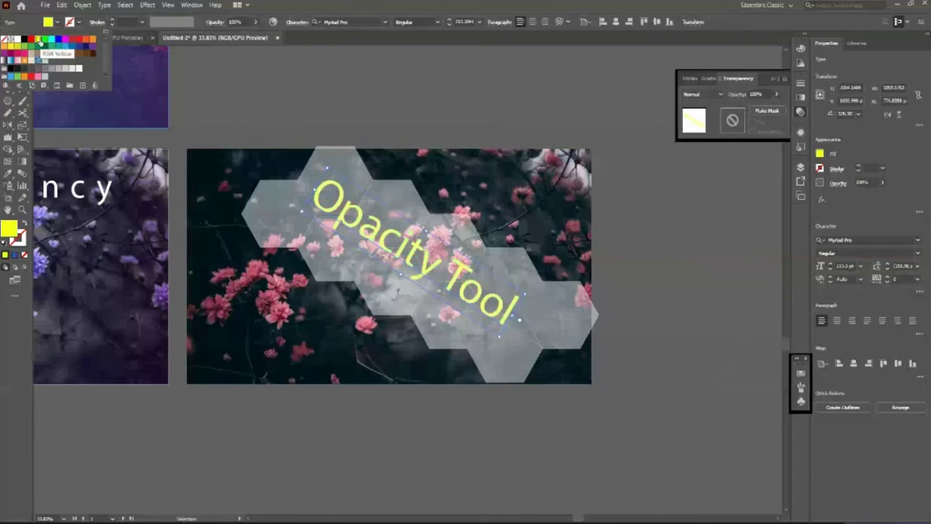
left_click(58, 23)
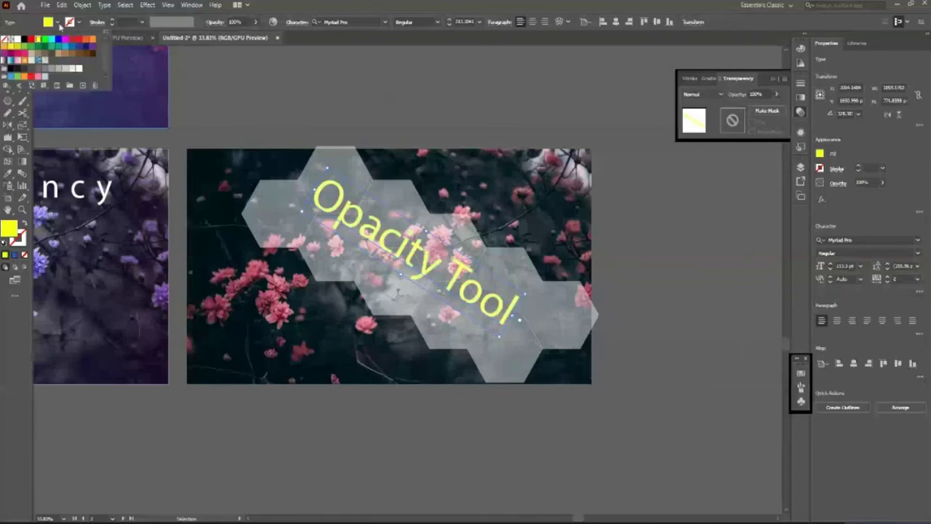
left_click(50, 48)
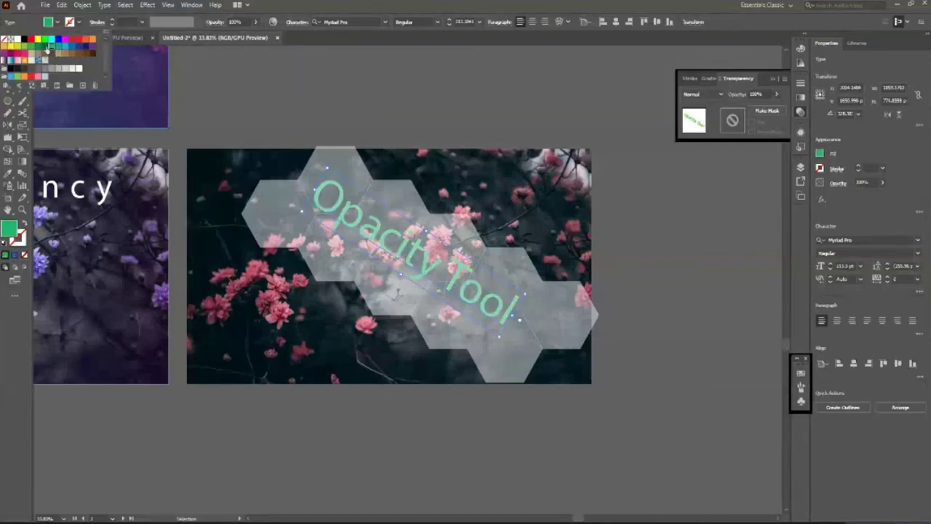
left_click(44, 48)
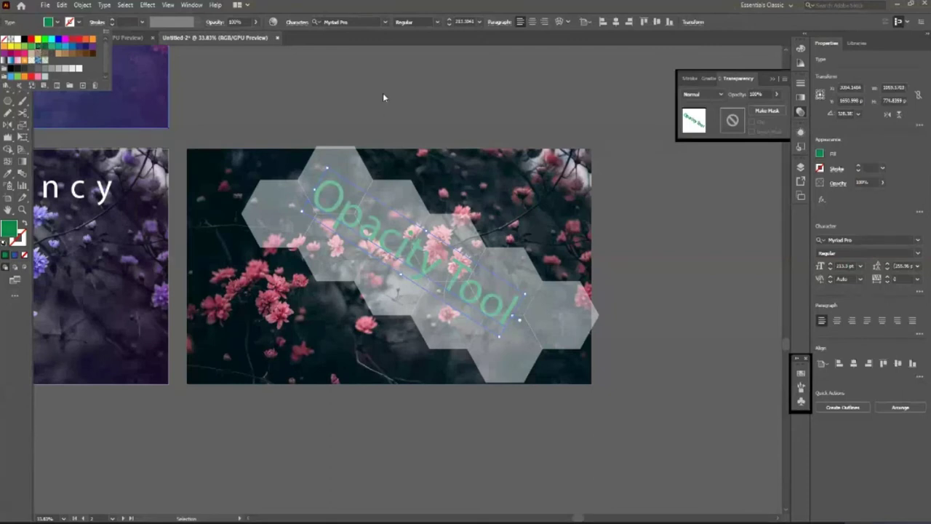
left_click(71, 48)
double_click(72, 49)
left_click(512, 309)
Sample a dark photo colour, then settle on a yellow text fill
key("i")
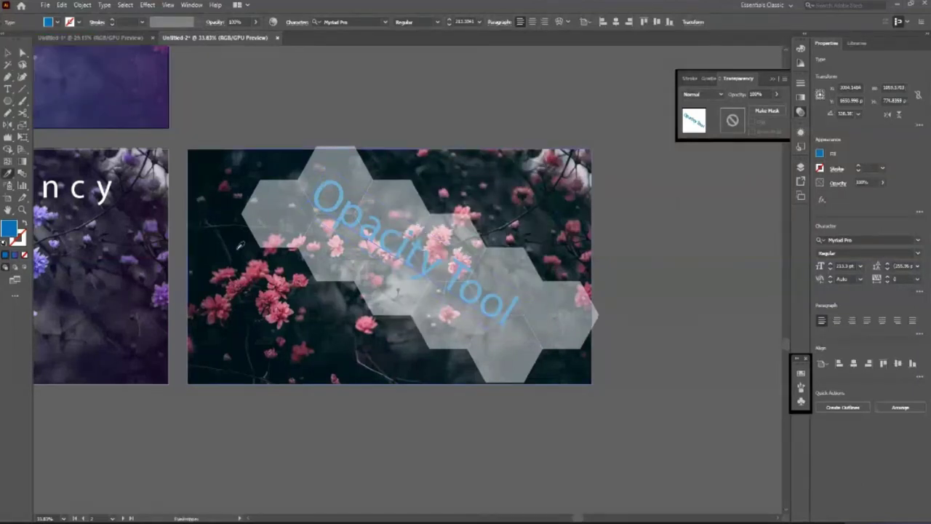
left_click(238, 252)
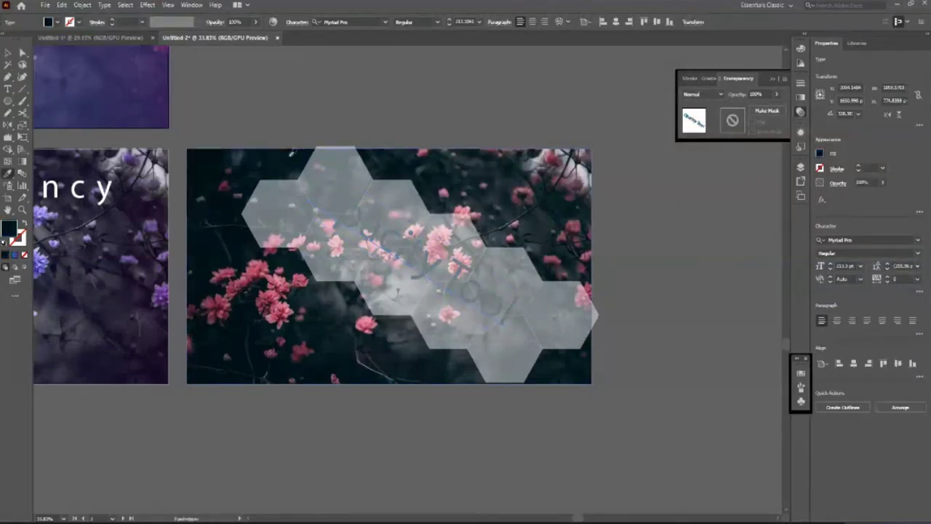
left_click(7, 52)
left_click(58, 24)
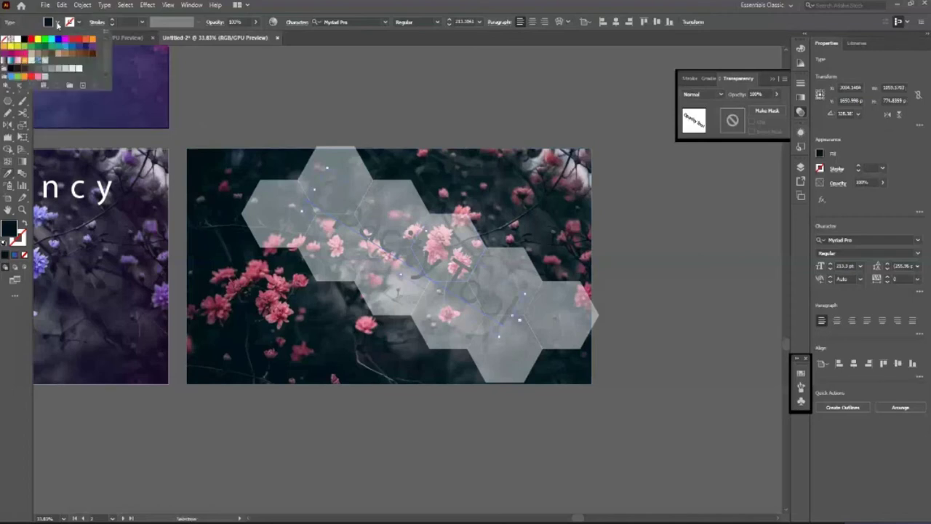
left_click(59, 54)
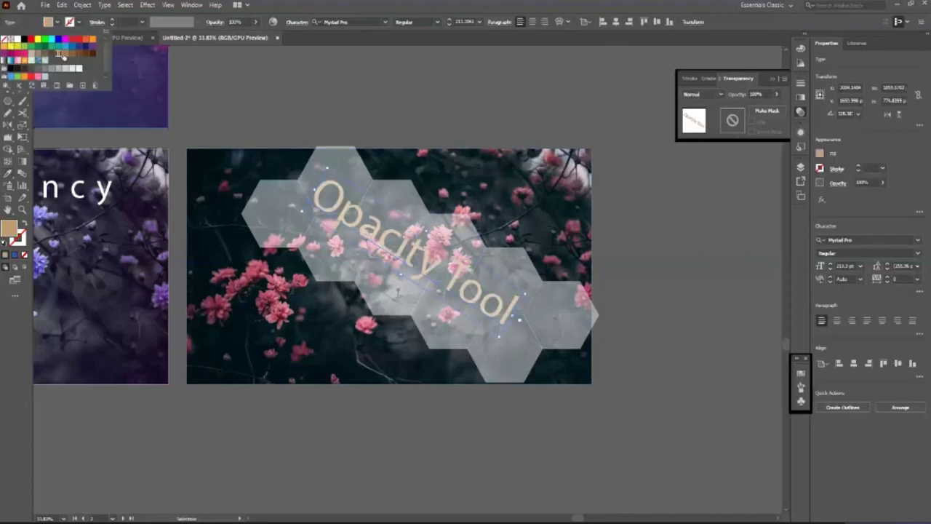
left_click(36, 48)
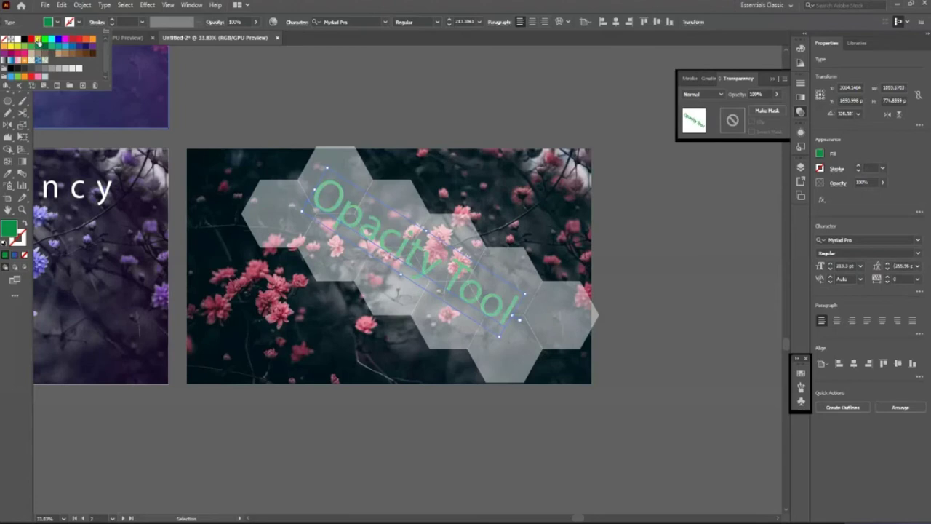
left_click(422, 99)
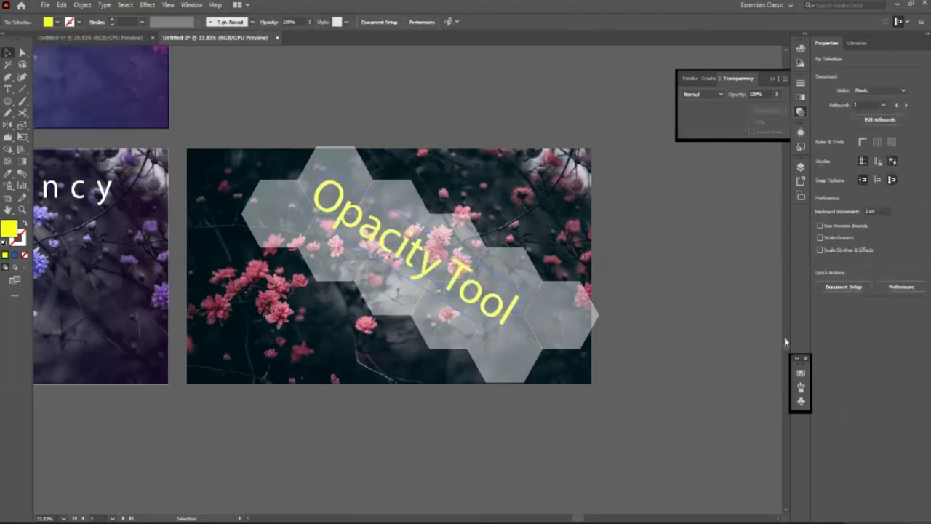
Zoom out to show all three artboards and the Opacity & Transparency Tools title
key("a")
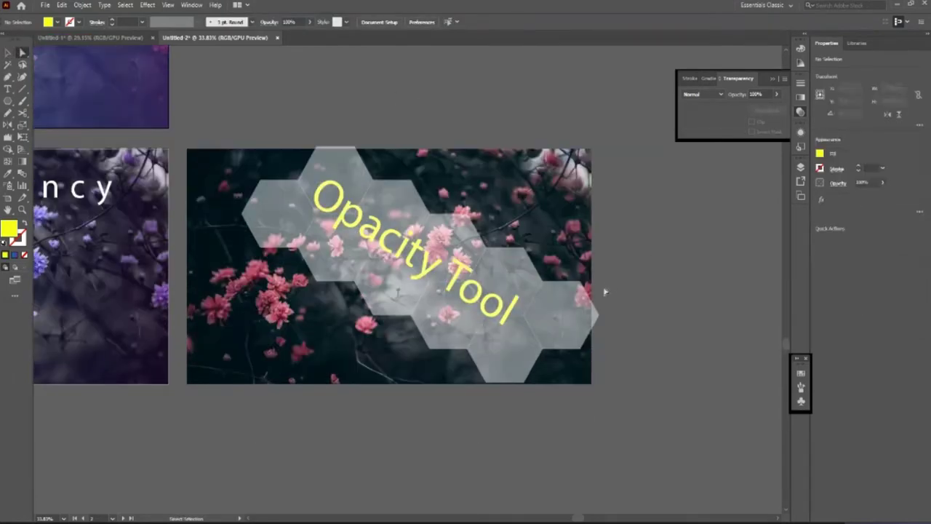
key("z")
left_click(615, 297, "alt")
scroll(462, 308, "up", 2)
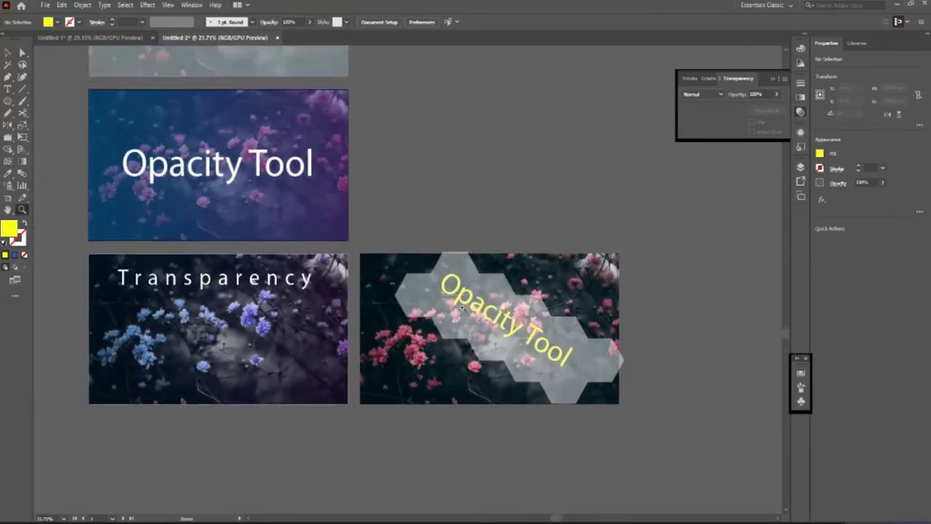
scroll(531, 300, "up", 1)
scroll(484, 360, "down", 1)
left_click(527, 420, "alt")
scroll(319, 276, "up", 2)
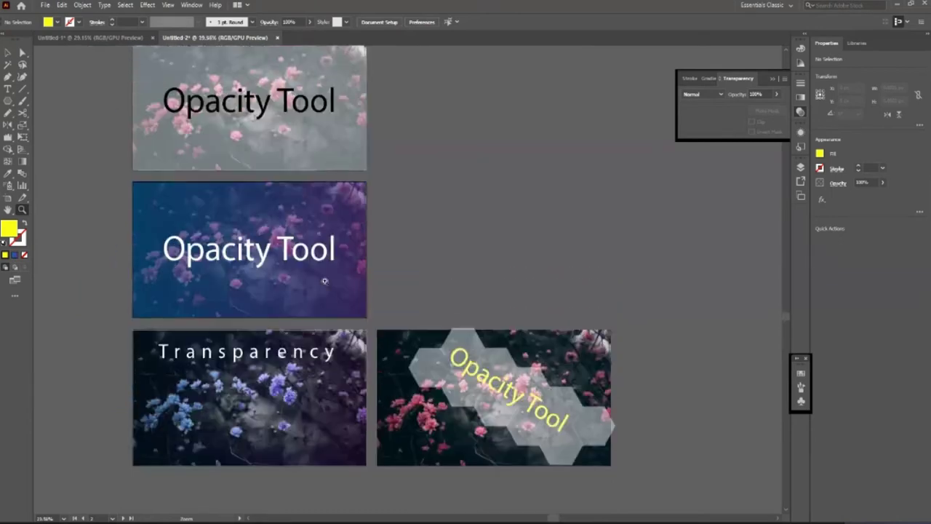
left_click(157, 135)
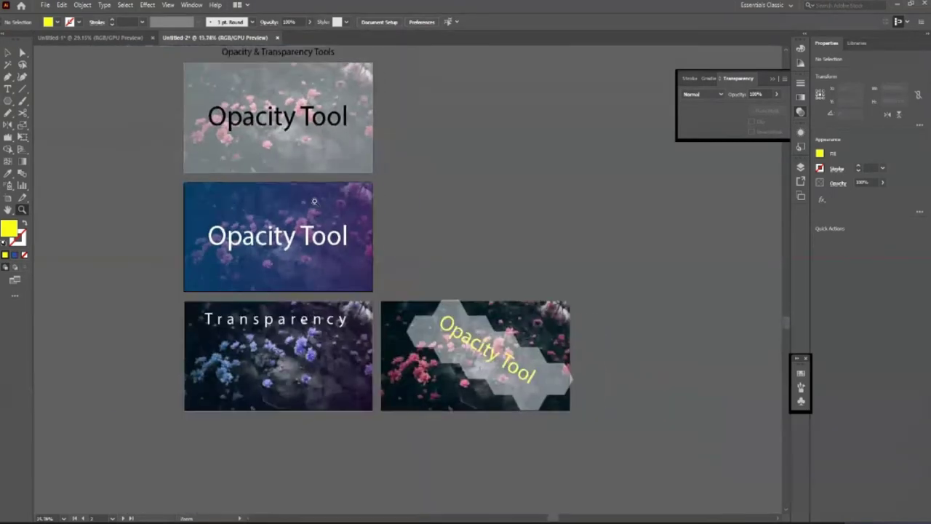
left_click(294, 155, "alt")
scroll(203, 130, "up", 2)
left_click(8, 52)
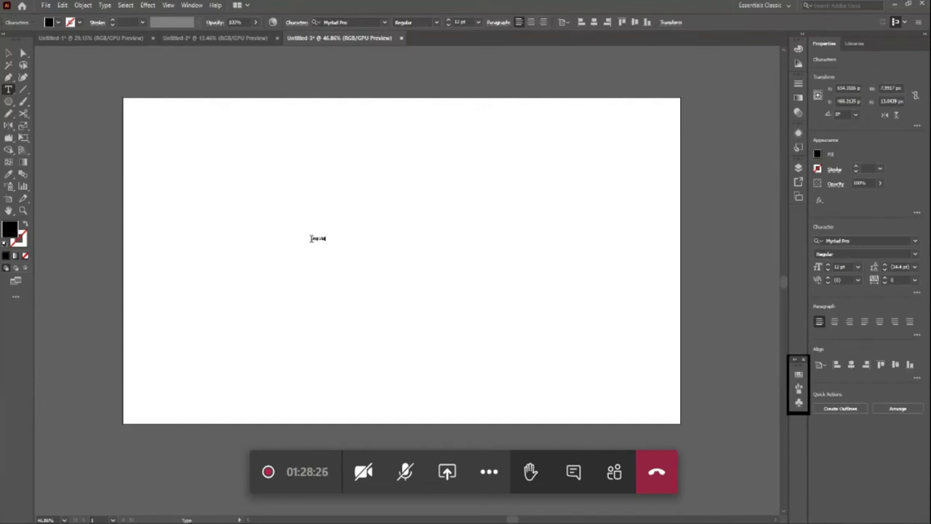
Enlarge the Drop Shadow text and centre it horizontally and vertically on the artboard
left_click(9, 53)
mouse_move(342, 260)
left_mouse_down()
mouse_move(480, 357)
mouse_move(481, 270)
left_mouse_up()
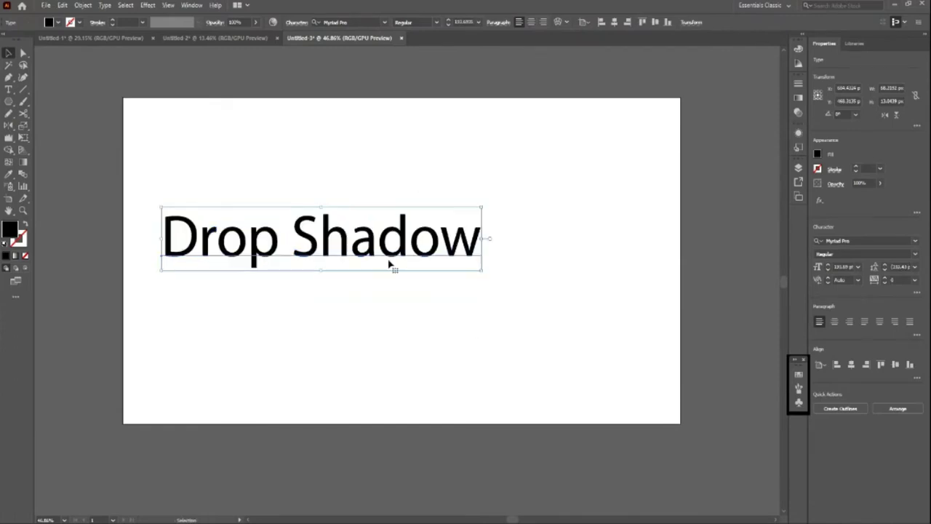
left_click(614, 23)
left_click(654, 22)
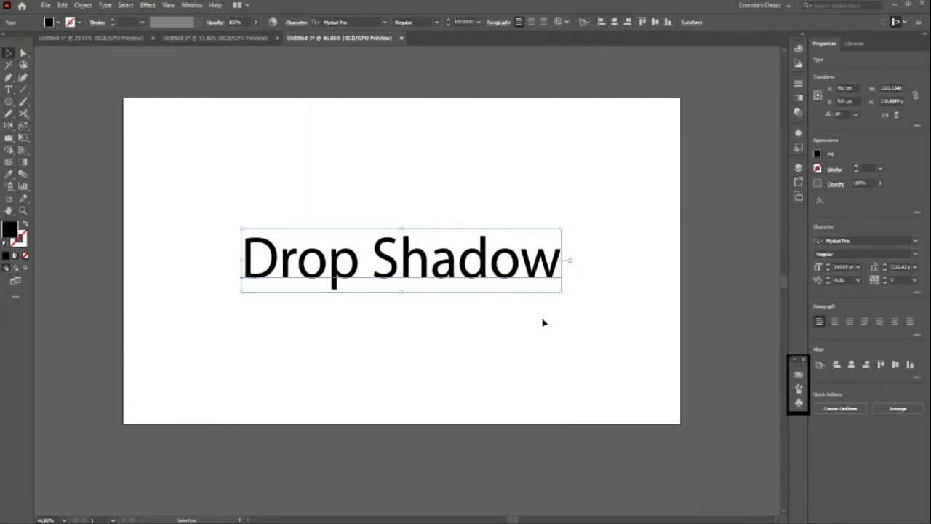
Scale the Drop Shadow text up further and zoom in on it
left_click_drag(563, 293, 603, 342)
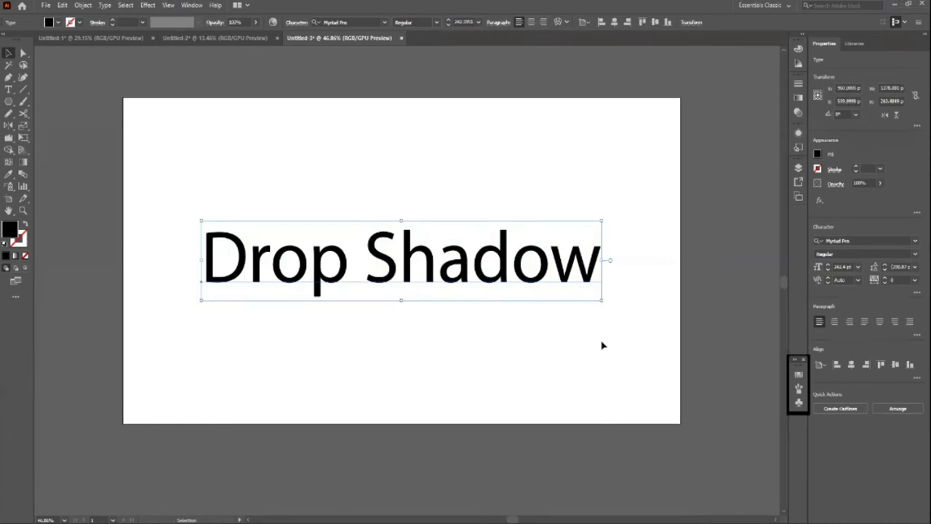
left_click(603, 343)
left_click(512, 300)
key("z")
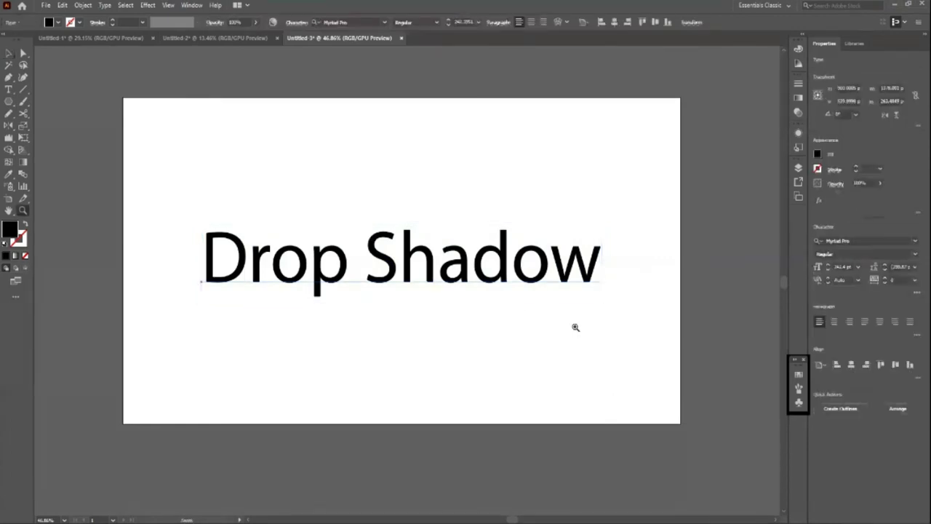
left_click(575, 326)
key("v")
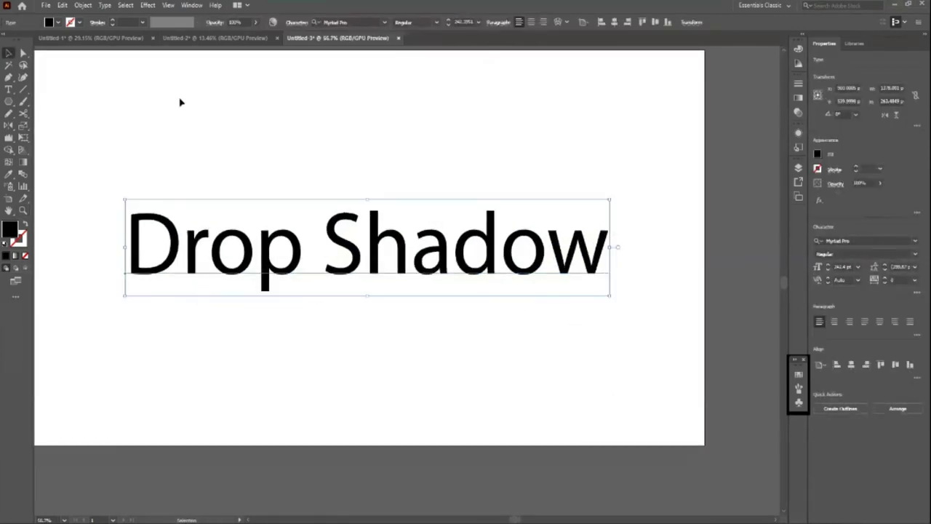
left_click(179, 99)
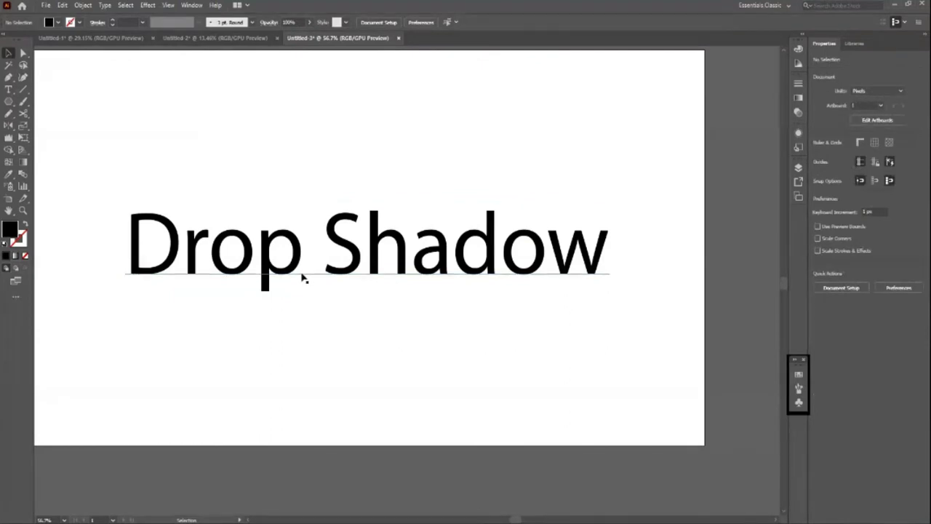
Try fonts on the heading, applying Geometric 212 BdCn BT Heavy and centring horizontally
left_click(304, 278)
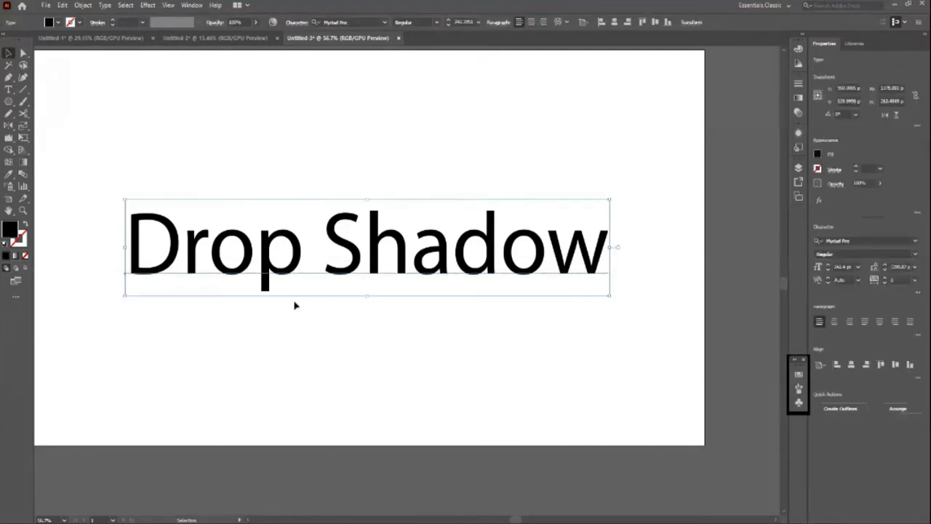
left_click(367, 21)
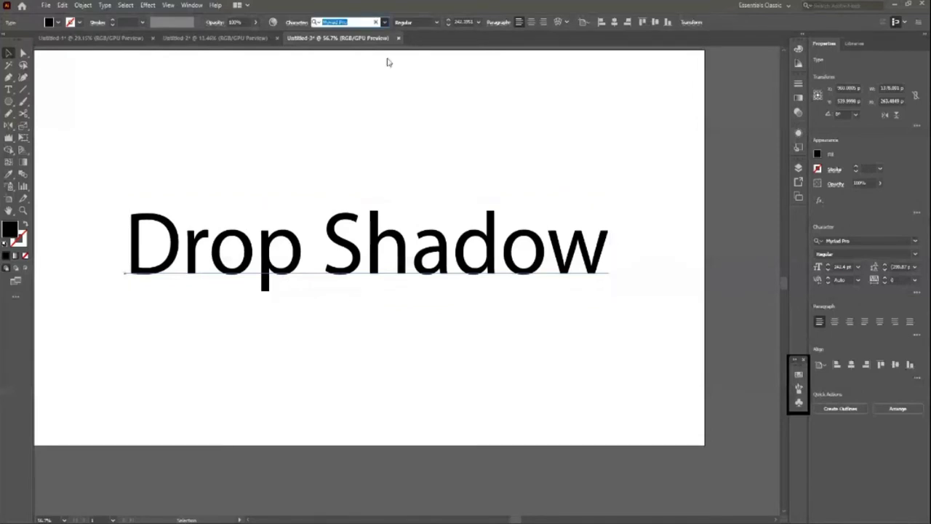
key("Up")
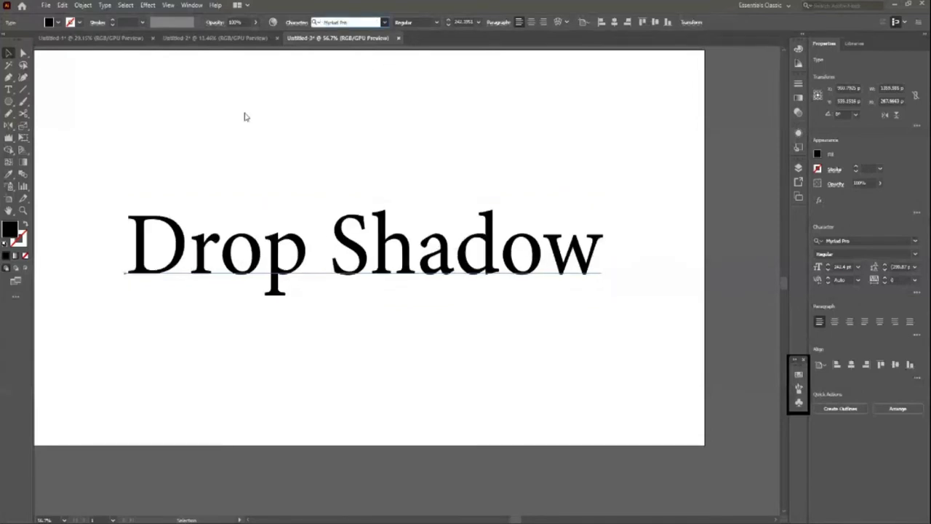
left_click(243, 114)
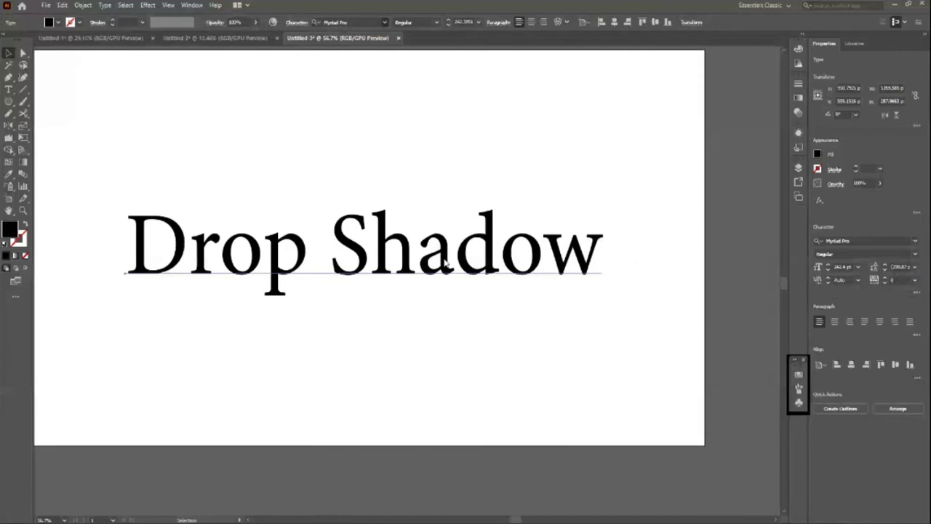
key("ctrl+z")
type("Geo")
key("Return")
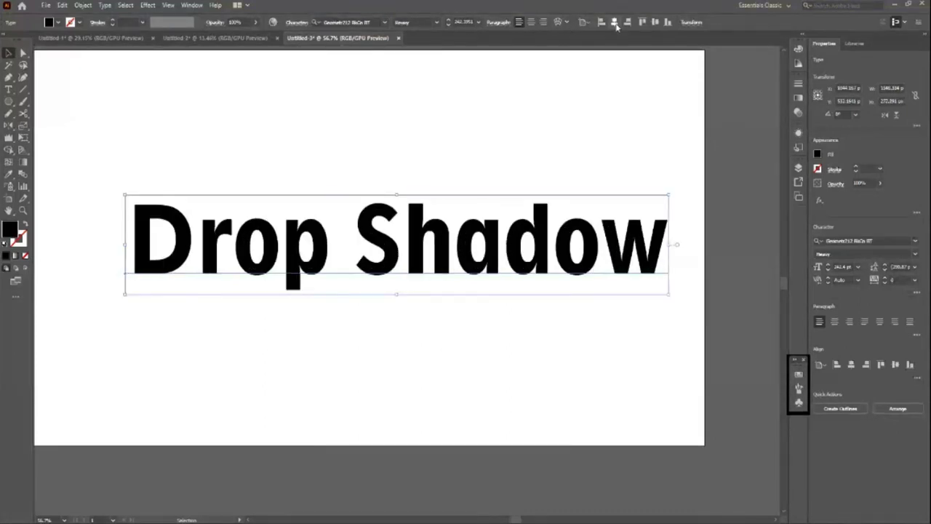
left_click(614, 22)
left_click(313, 140)
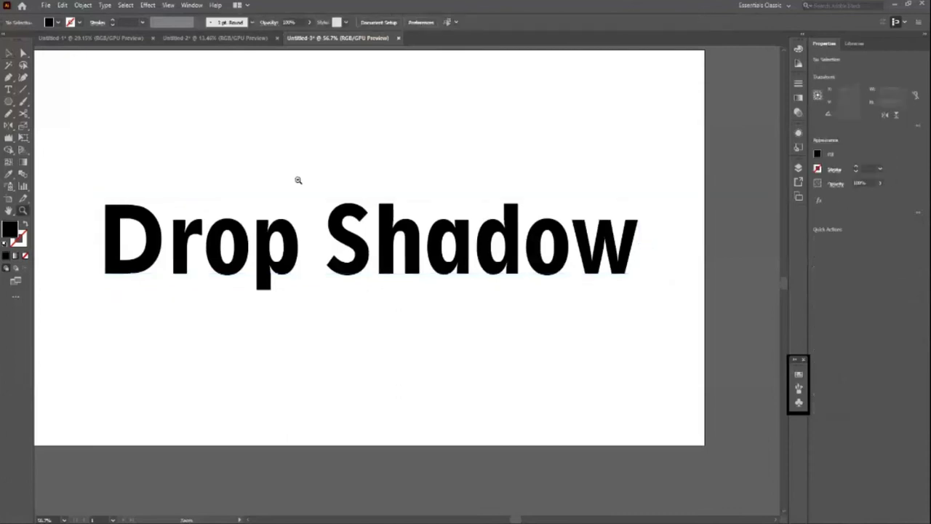
Set the heading in Franklin Gothic Medium and centre it horizontally and vertically
scroll(447, 235, "down", 2)
scroll(364, 251, "up", 1)
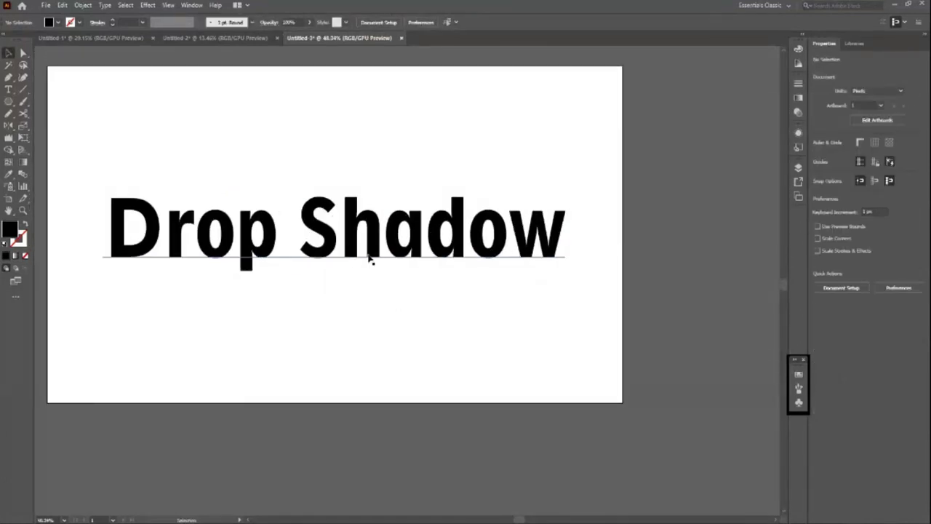
left_click(374, 260)
left_click(364, 22)
key("Down")
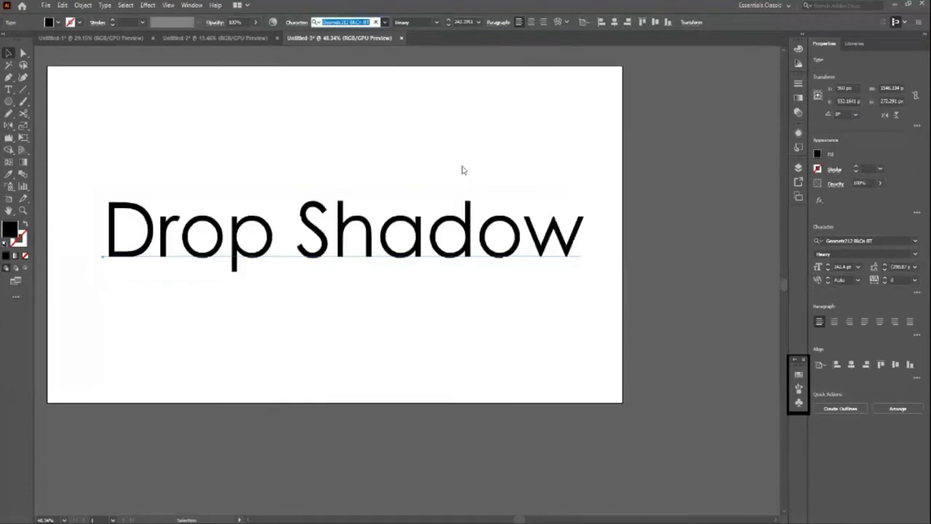
key("Down")
key("Down")
key("Return")
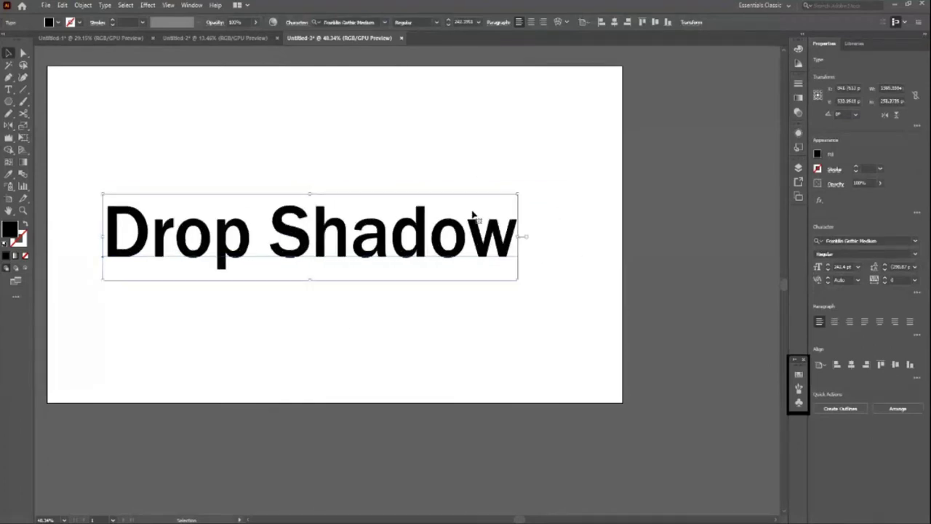
key("ctrl+z")
left_click(615, 25)
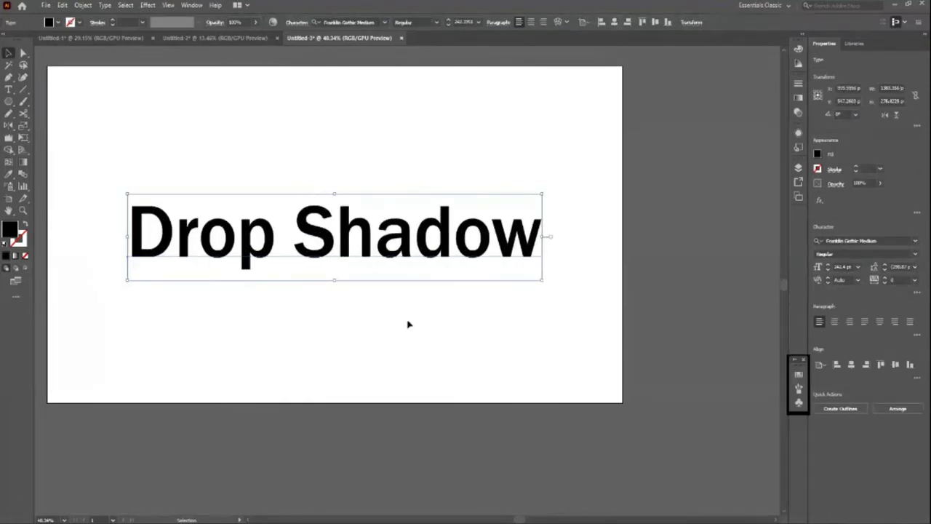
left_click(654, 24)
Zoom in on the Drop Shadow heading and reselect it
left_click(385, 342)
key("z")
mouse_move(384, 343)
left_mouse_down()
mouse_move(305, 332)
mouse_move(361, 385)
left_mouse_up()
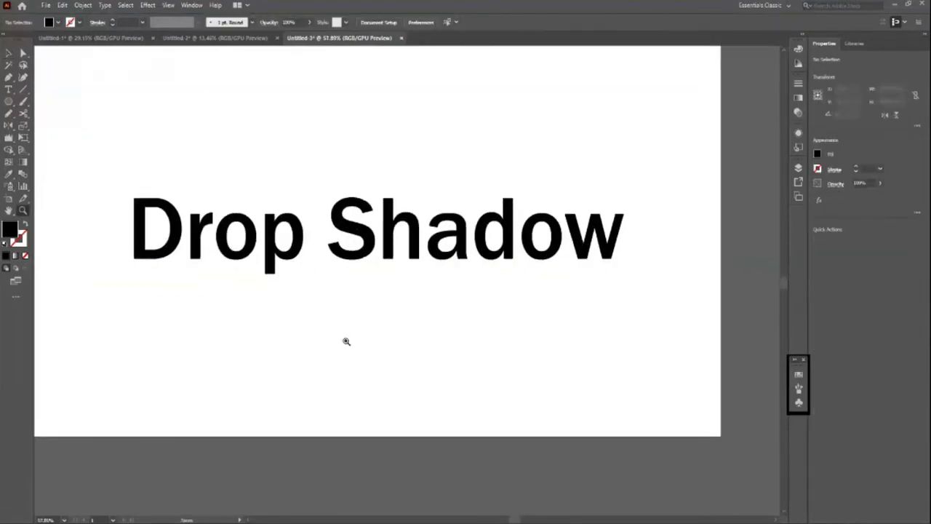
key("v")
left_click(229, 259)
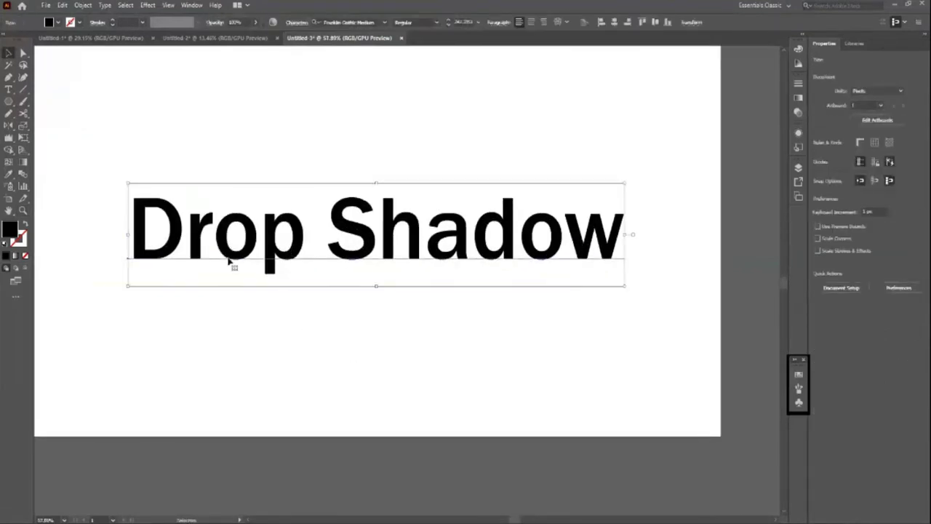
Fill the Drop Shadow heading dark green, slightly desaturated in the Color Picker
left_click(56, 24)
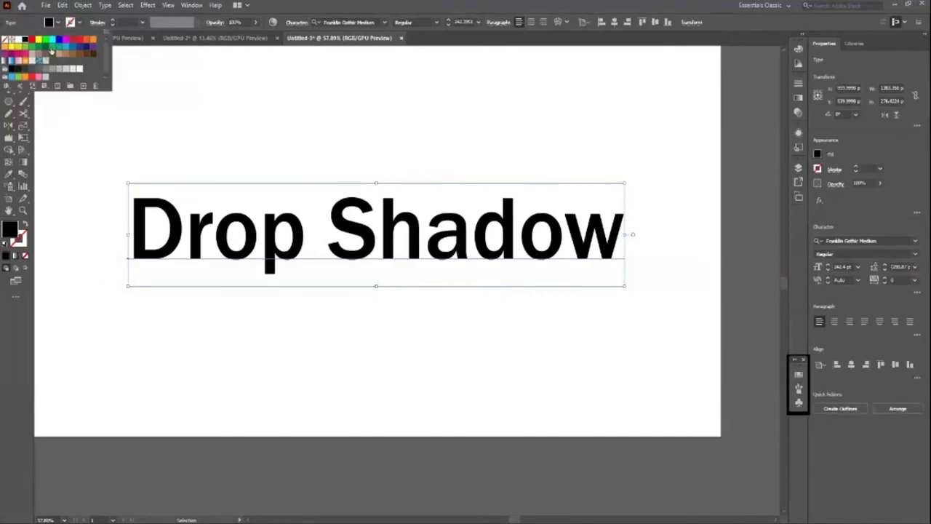
left_click(53, 46)
left_click(48, 48)
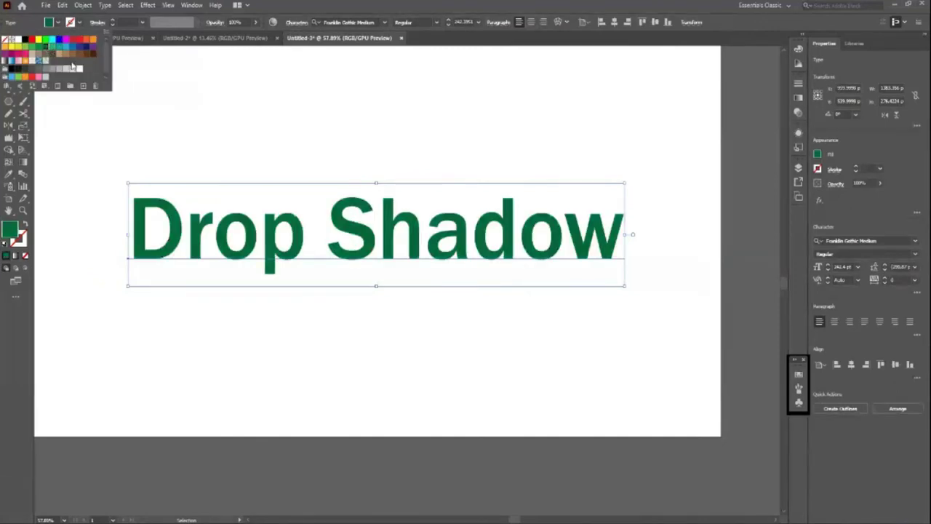
double_click(9, 231)
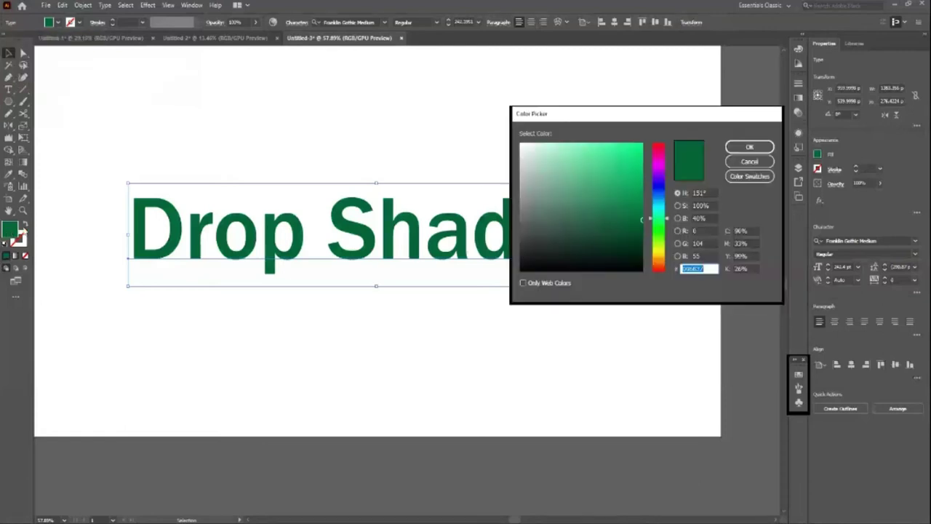
left_click_drag(616, 228, 614, 222)
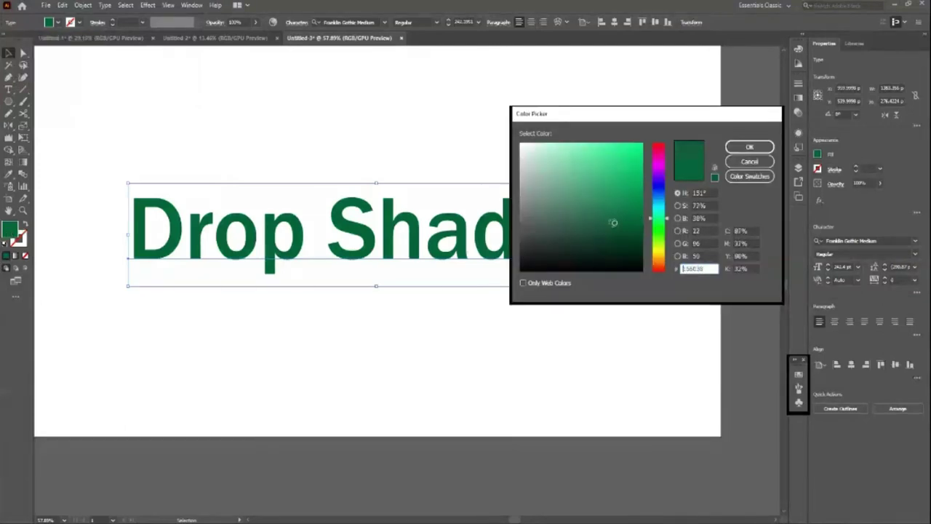
left_click(748, 147)
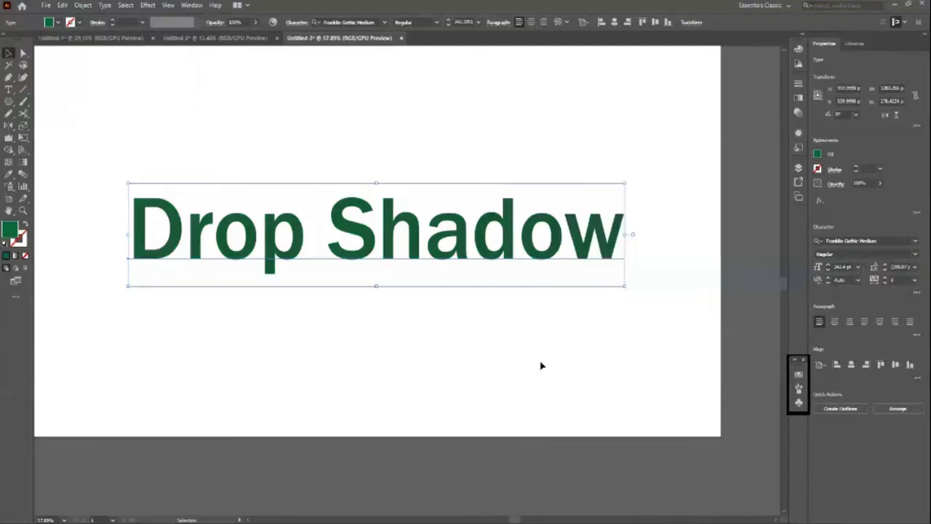
left_click(446, 372)
key("z")
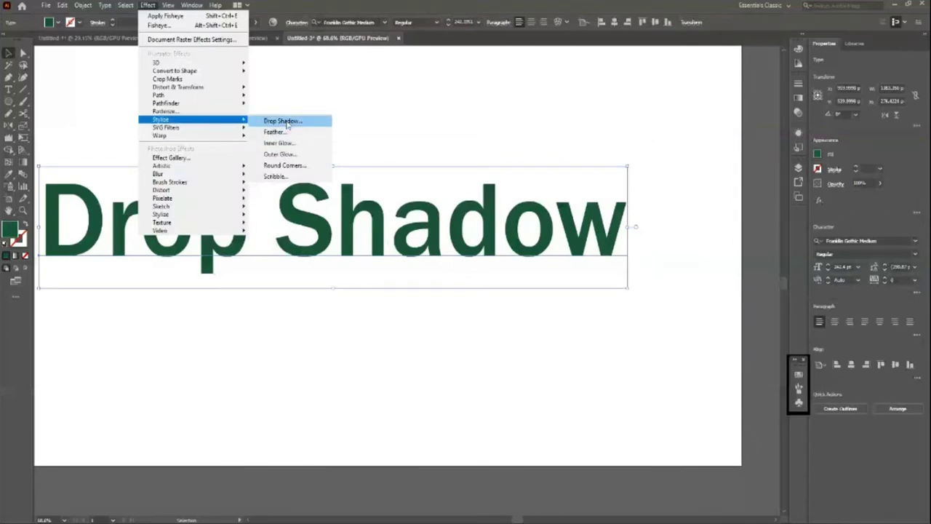
left_click(282, 121)
mouse_move(453, 192)
left_mouse_down()
mouse_move(583, 139)
mouse_move(576, 324)
left_mouse_up()
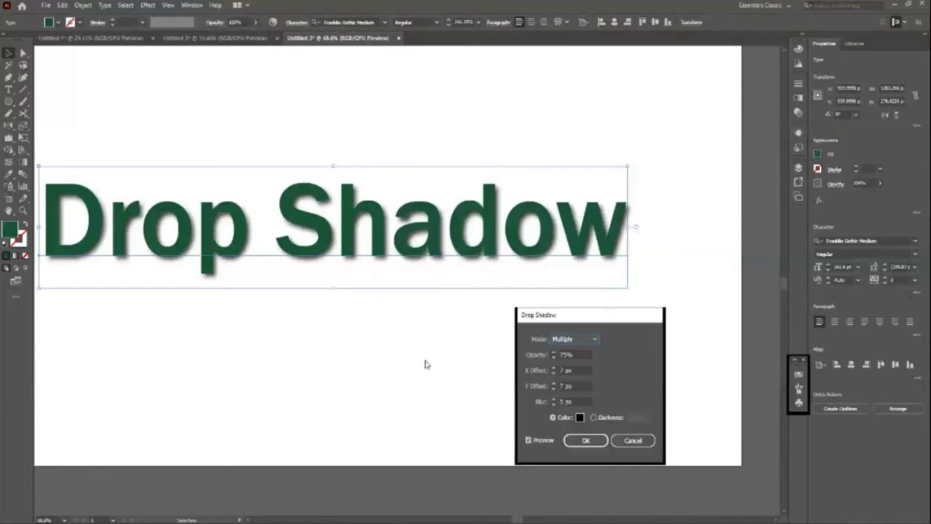
left_click(576, 342)
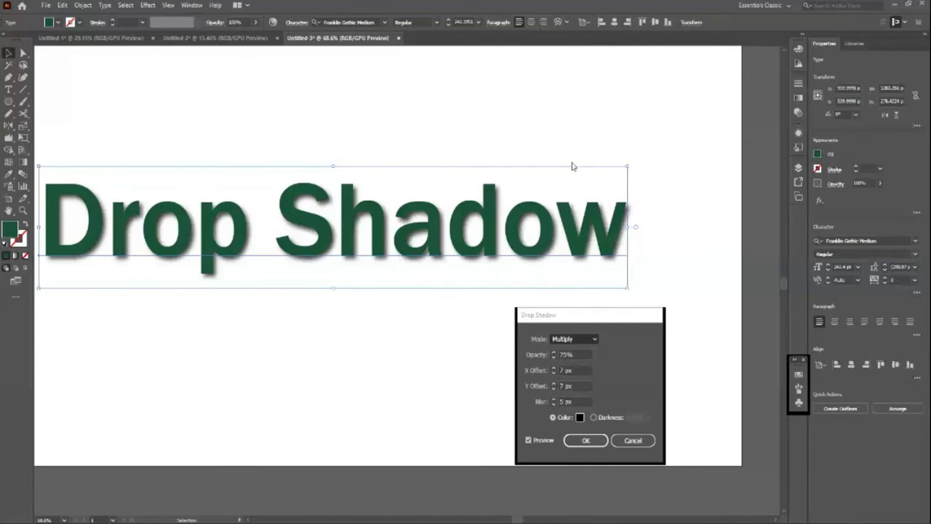
left_click(624, 337)
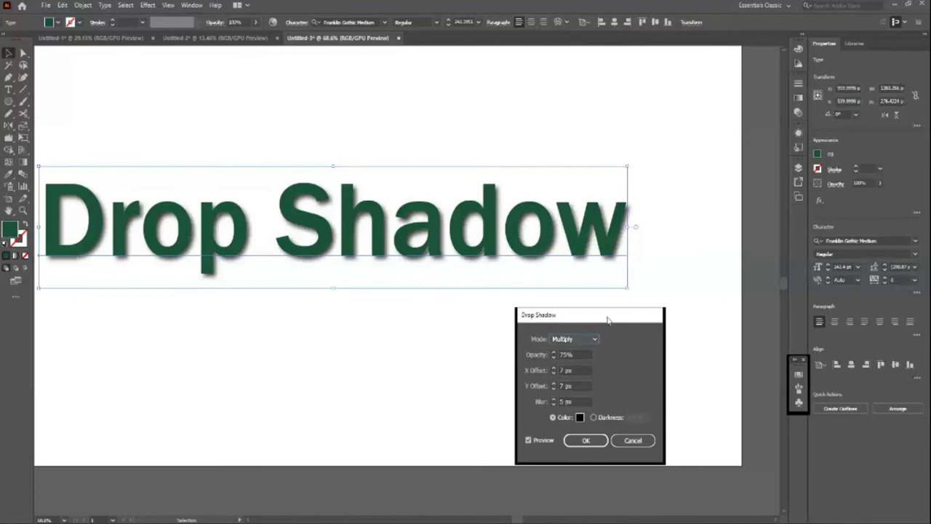
left_click_drag(607, 319, 610, 309)
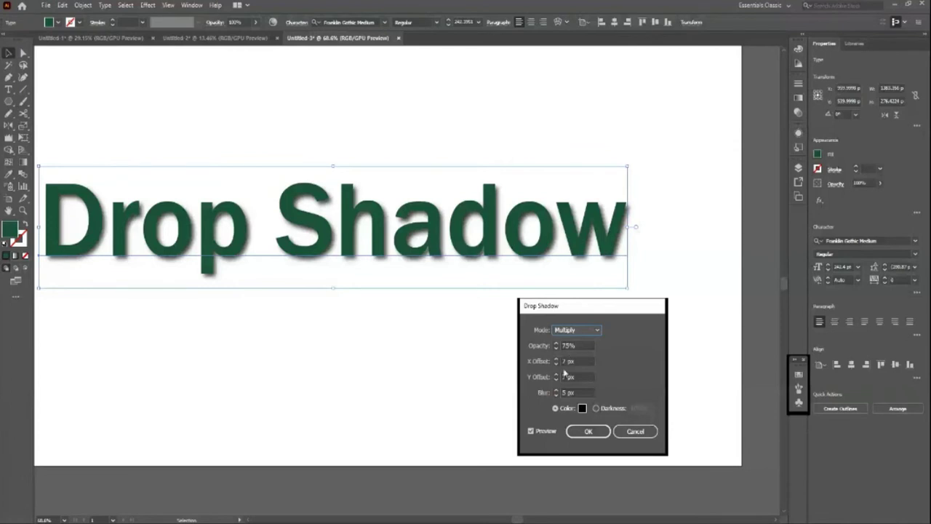
left_click(635, 430)
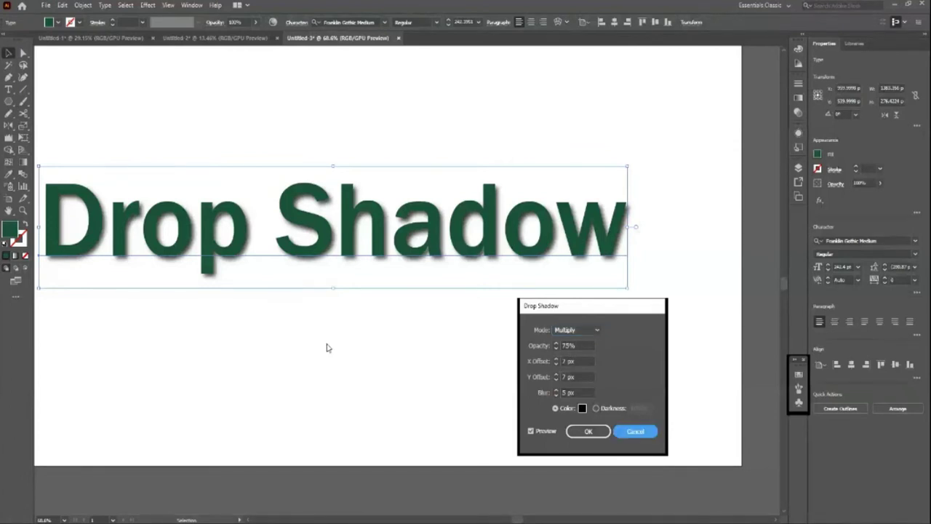
left_click(643, 434)
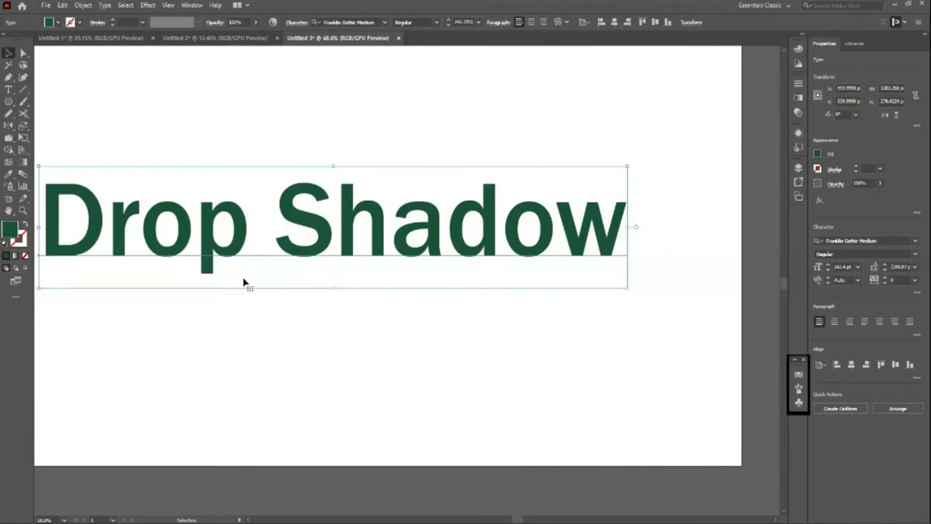
left_click(147, 5)
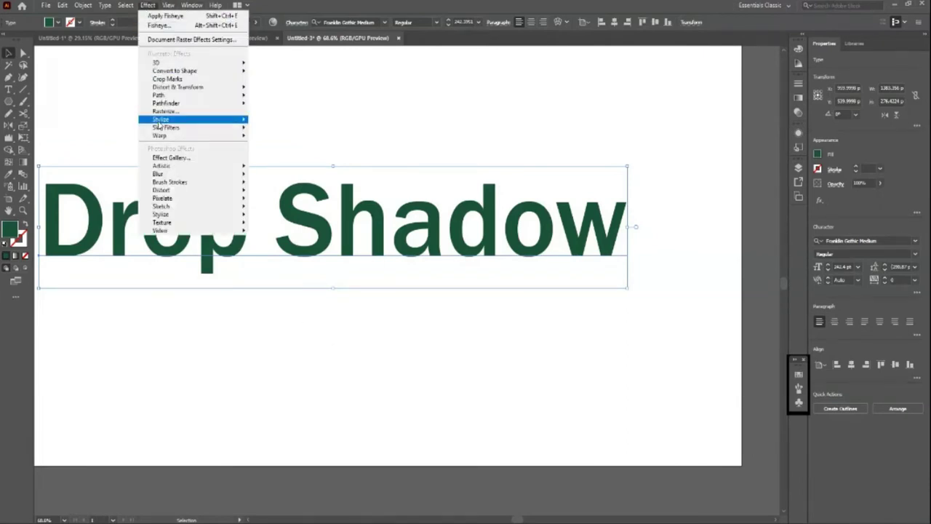
mouse_move(161, 120)
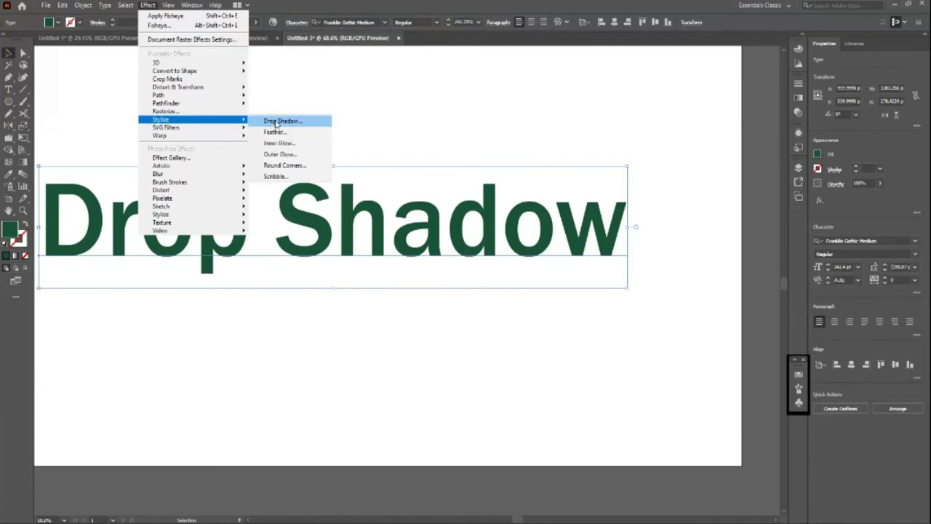
Reopen the Drop Shadow settings for the heading and enter 82 in the opacity field
left_click(277, 121)
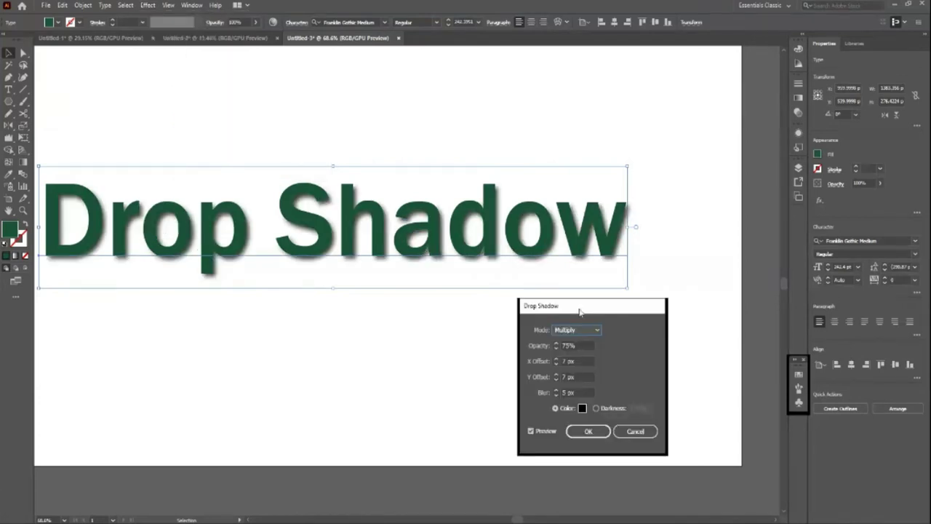
left_click_drag(580, 311, 555, 307)
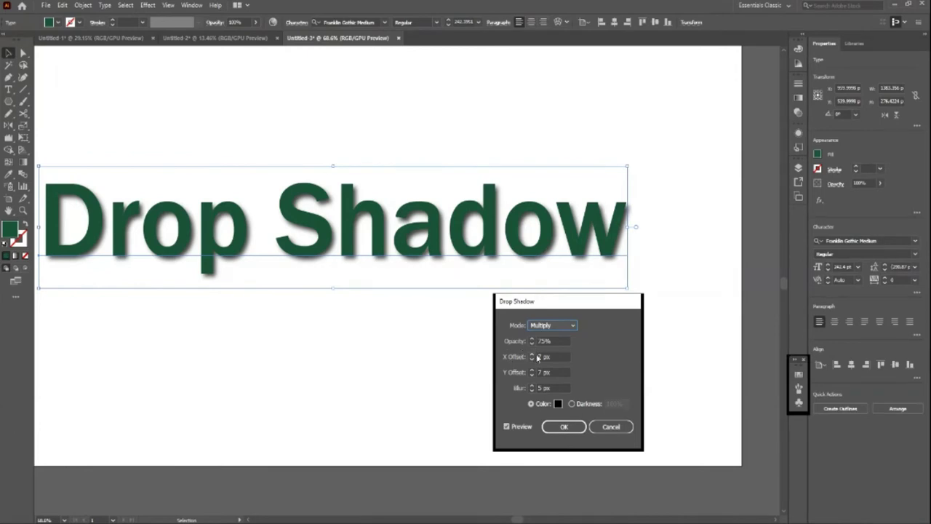
key("Tab")
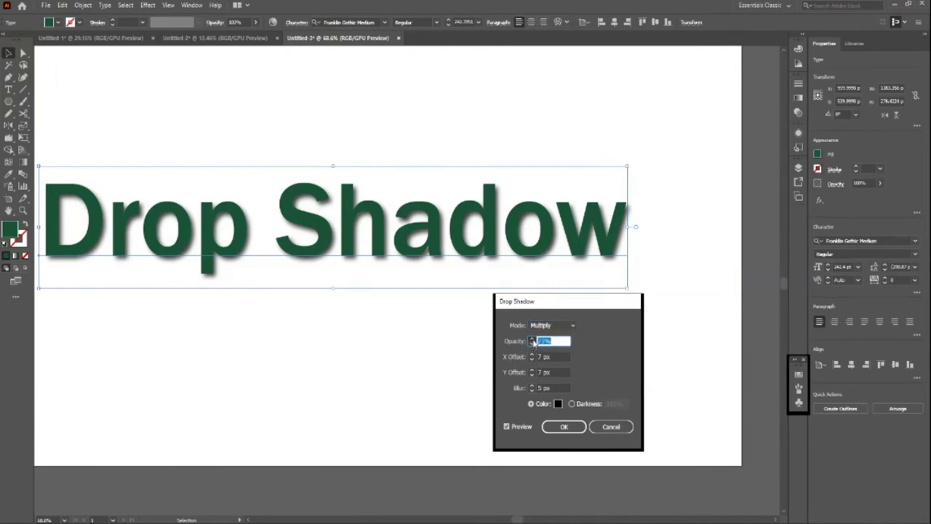
type("82")
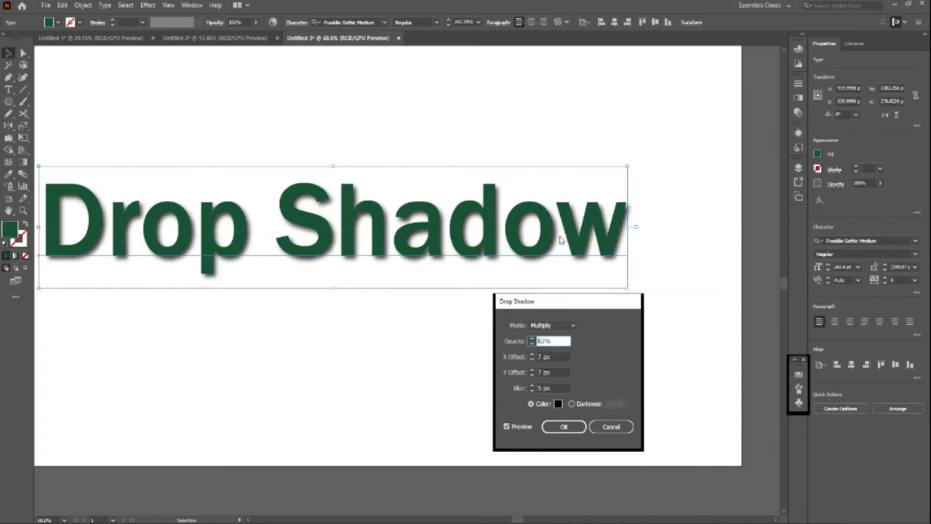
left_click_drag(539, 308, 578, 316)
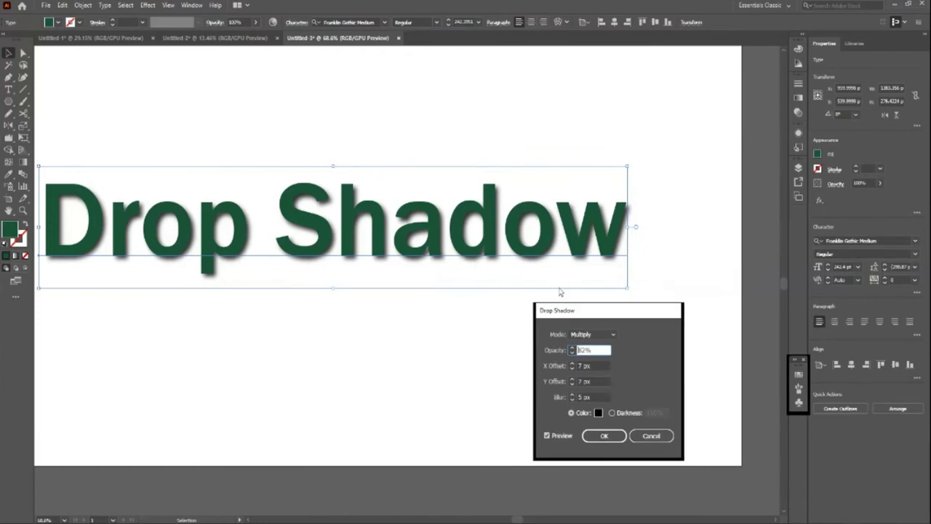
Set the shadow offsets to X 10 px and Y 8 px
left_click(572, 363)
left_click(571, 363)
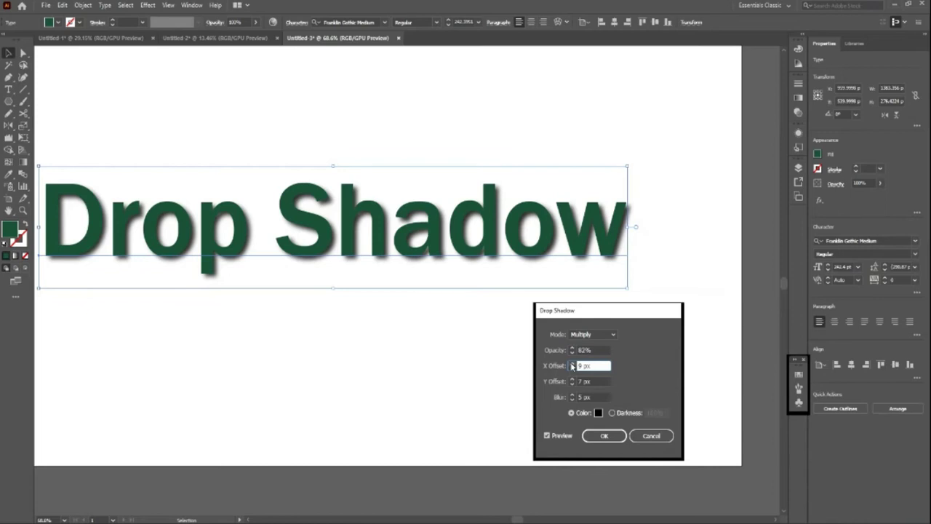
left_click(572, 363)
left_click(571, 363)
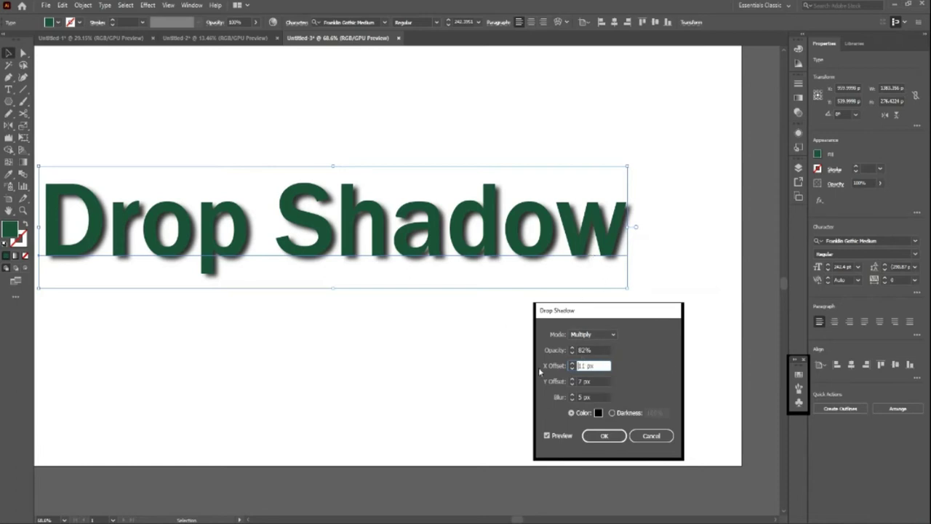
left_click(572, 363)
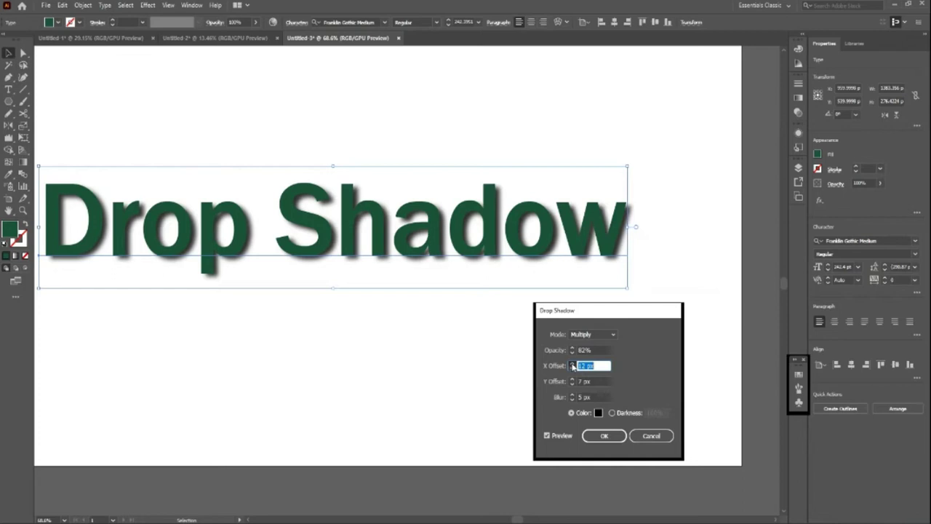
left_click(572, 363)
left_click(572, 369)
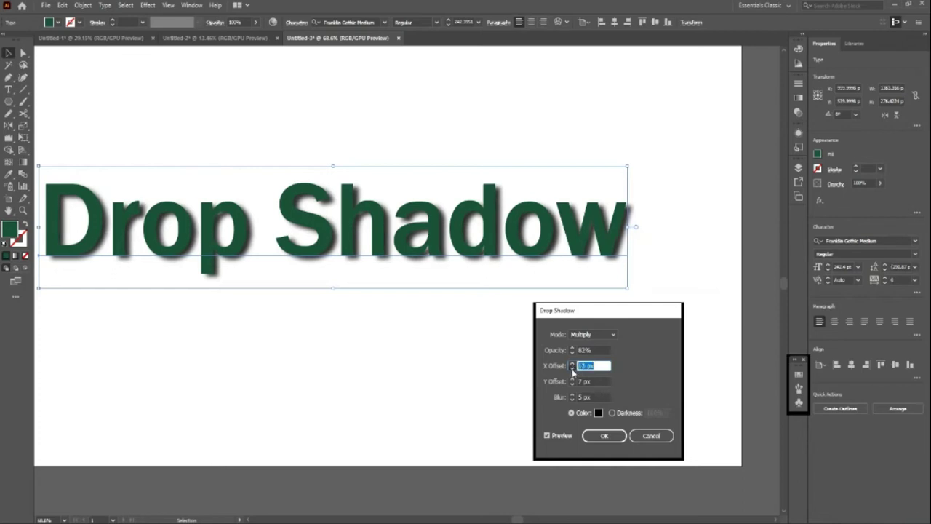
left_click(572, 368)
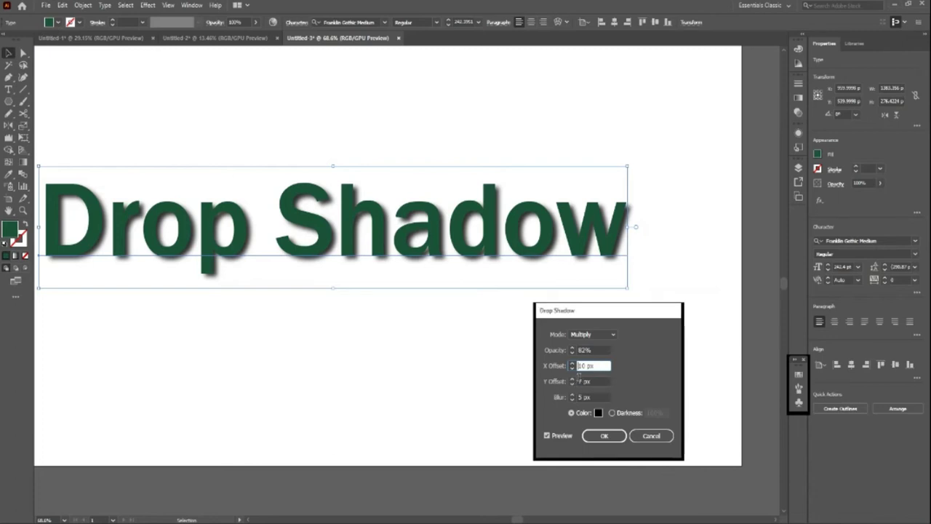
left_click(572, 379)
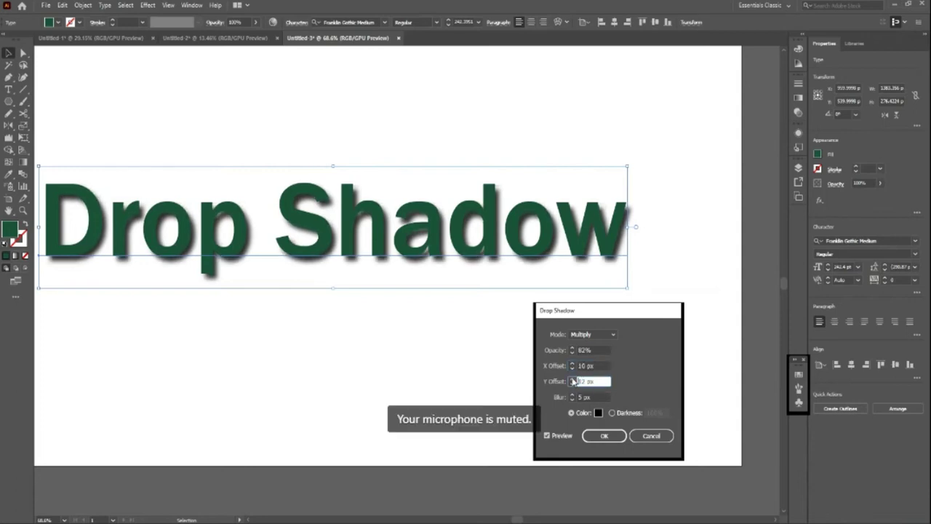
left_click(573, 379)
left_click(573, 380)
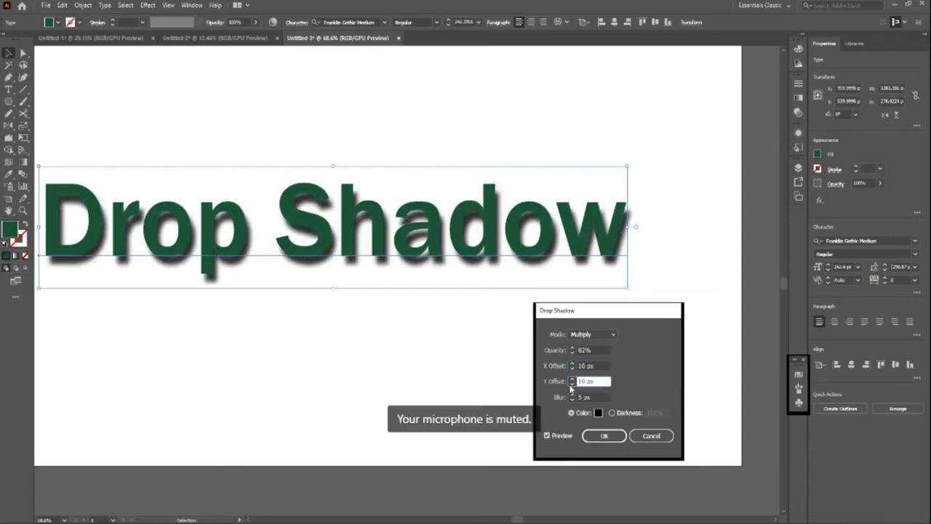
left_click(573, 385)
left_click(572, 385)
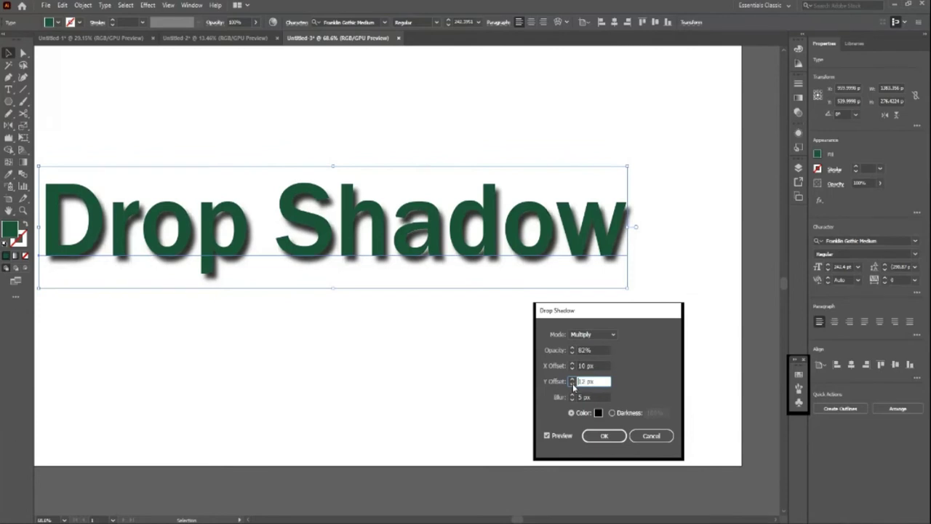
left_click(572, 384)
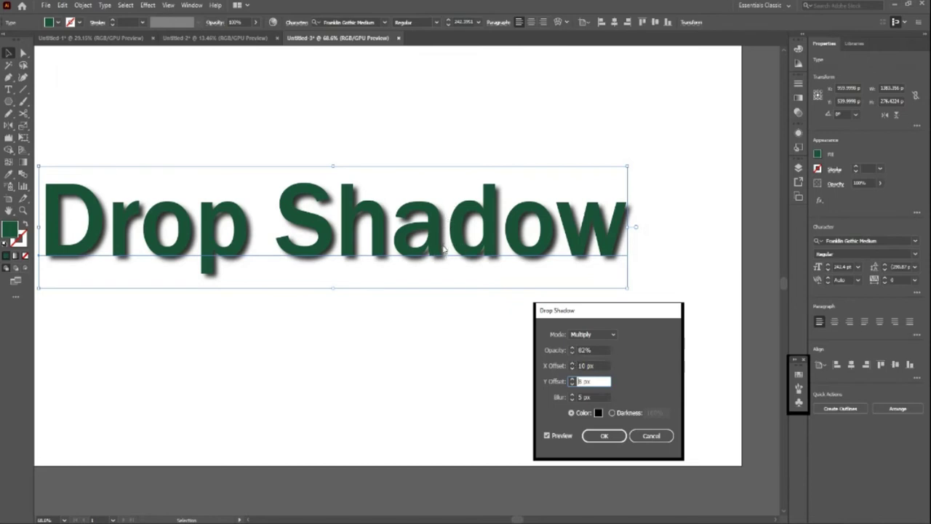
Set the shadow opacity to 75%
left_click(572, 354)
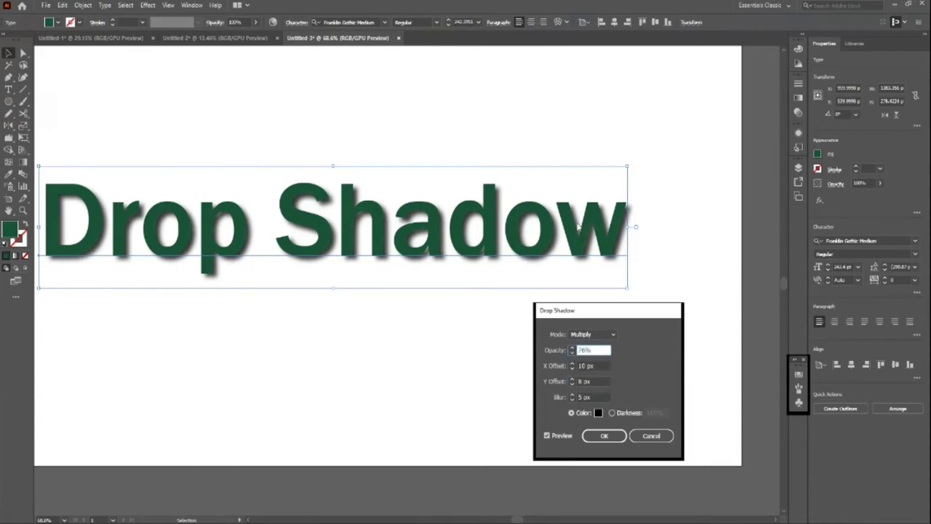
left_click(573, 347)
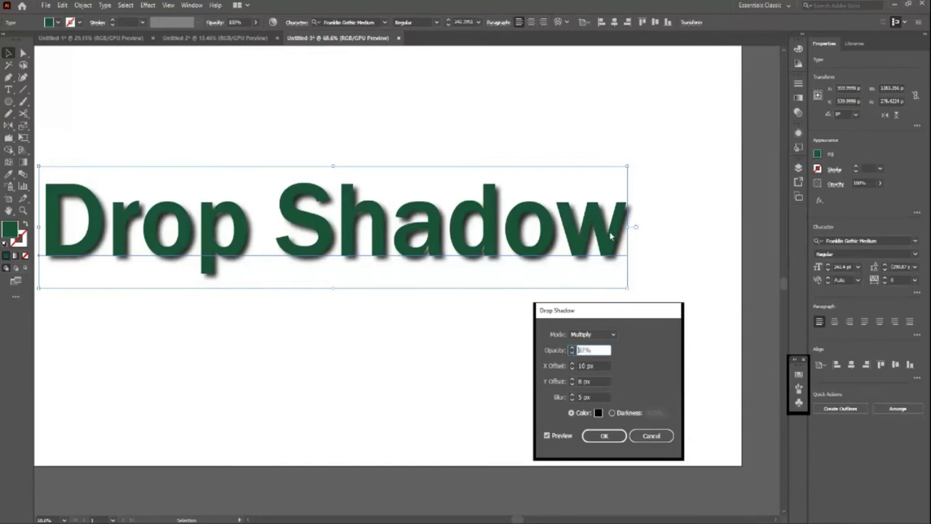
left_click(572, 348)
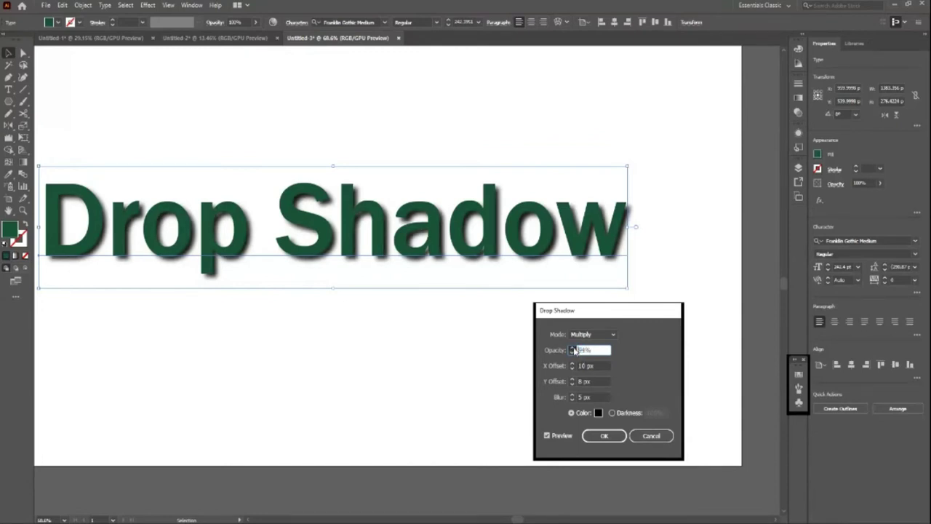
left_click(572, 355)
left_click(572, 355)
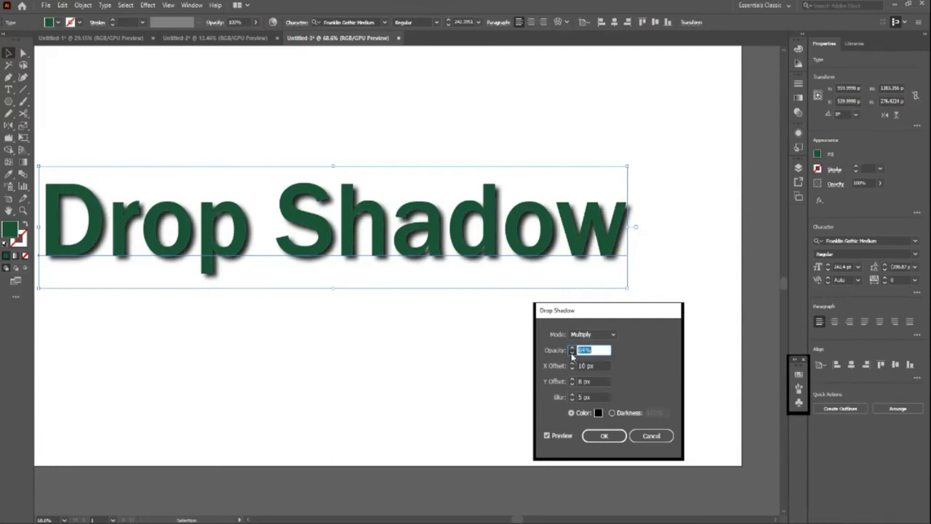
left_click(572, 355)
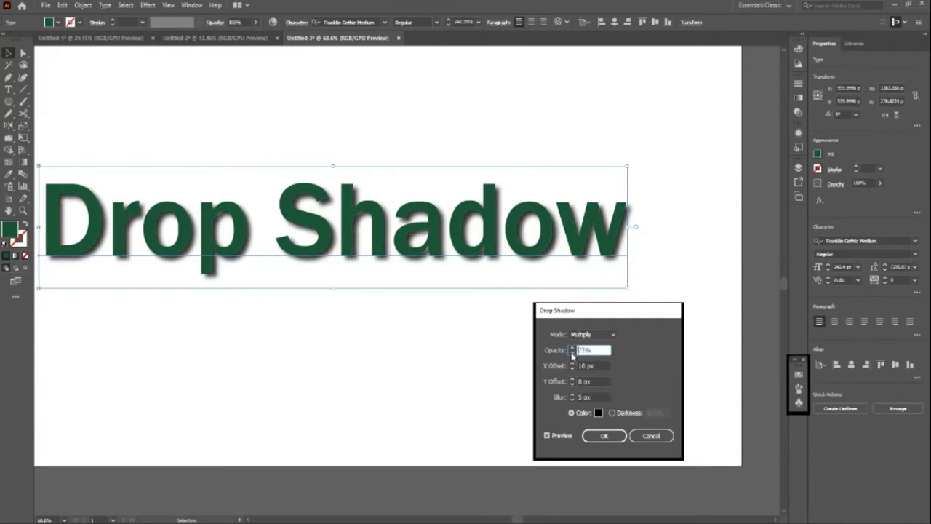
left_click(571, 349)
left_click(572, 355)
left_click(573, 355)
left_click(573, 355)
left_click(571, 349)
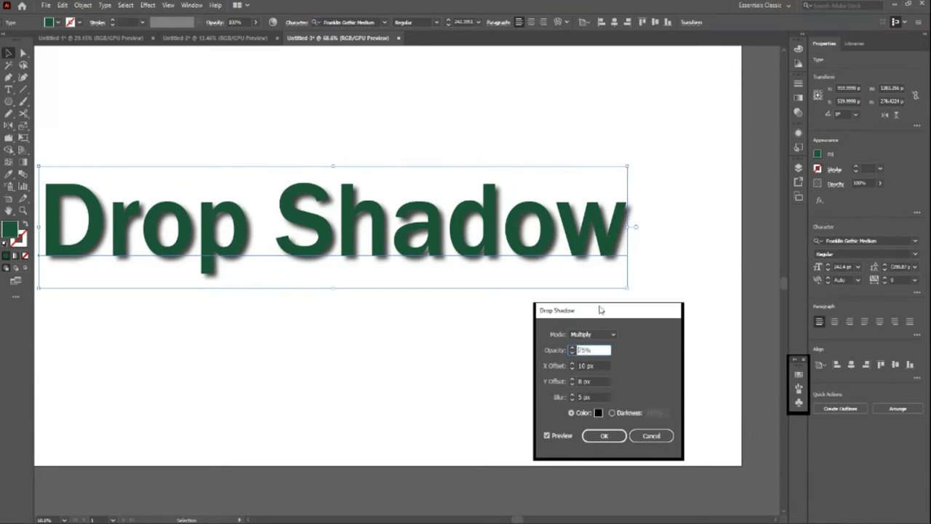
Reduce the shadow blur and set the shadow opacity to 76%
left_click(572, 394)
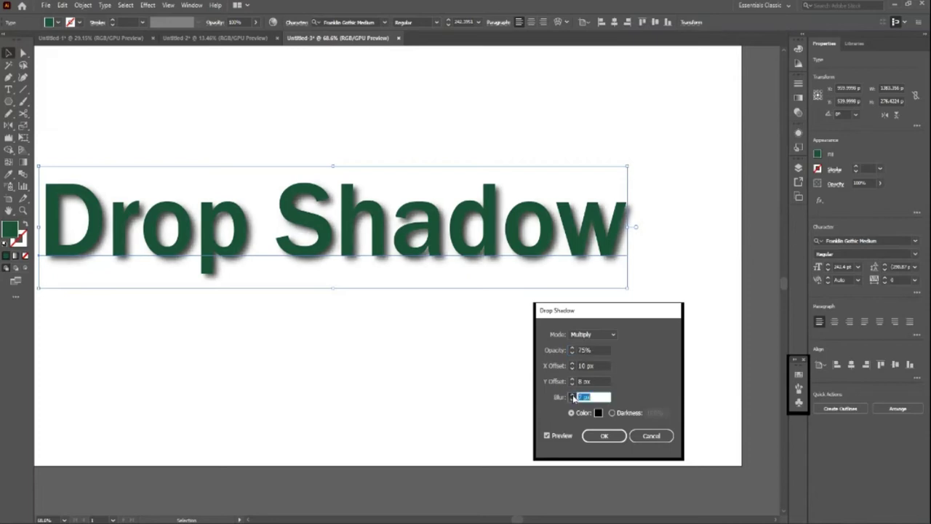
left_click(572, 400)
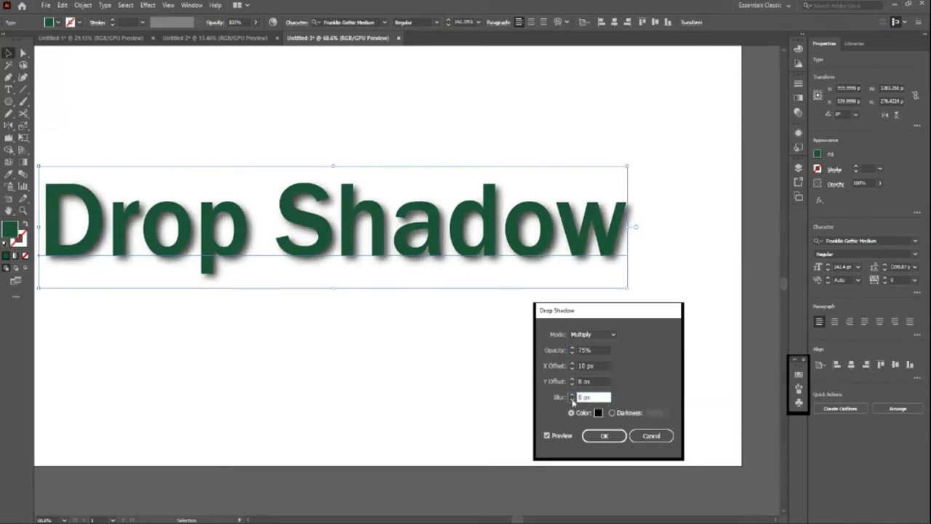
left_click(572, 401)
left_click(572, 400)
left_click(572, 400)
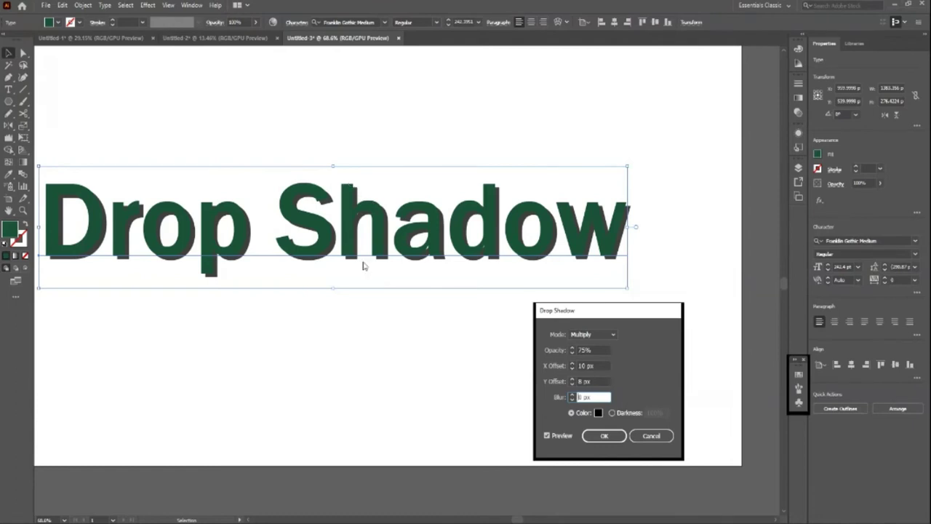
left_click(572, 349)
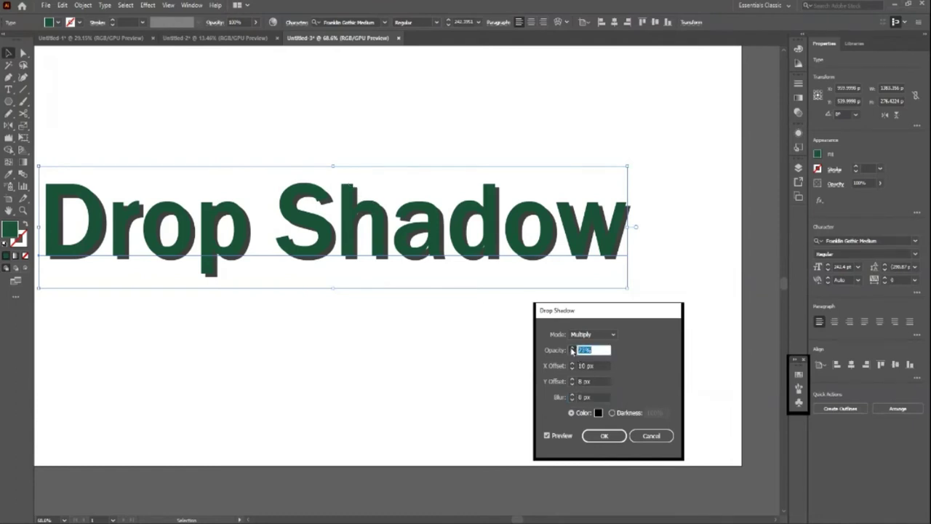
left_click(571, 348)
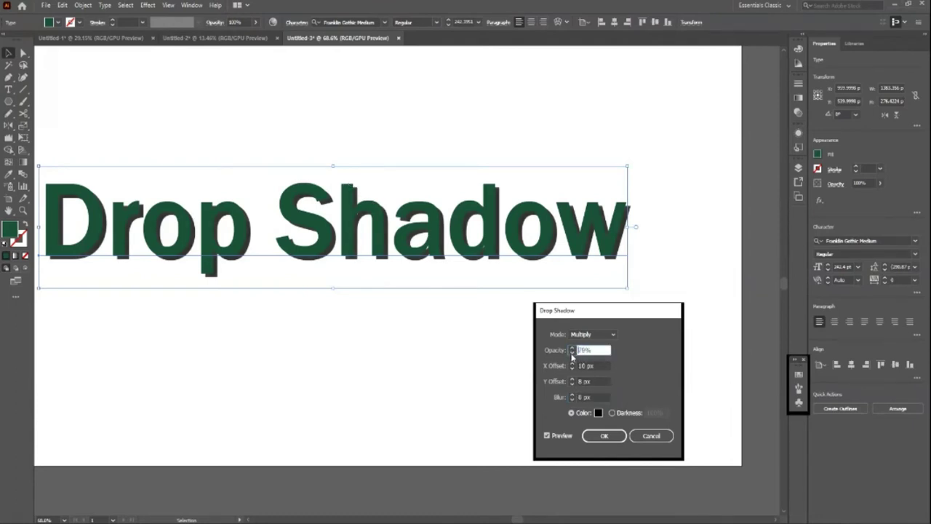
left_click(571, 353)
left_click(572, 353)
left_click(571, 353)
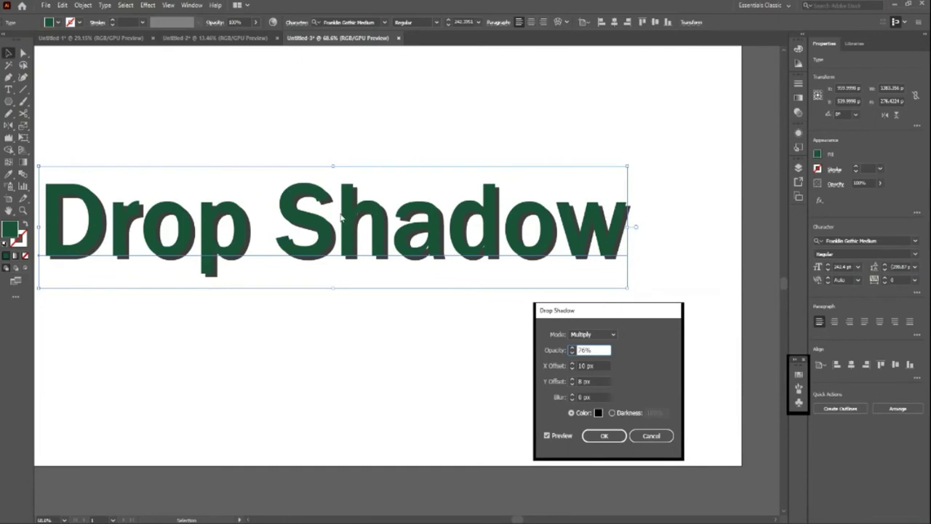
Move the shadow to an X offset of 8 px and a Y offset of 5 px
left_click(573, 368)
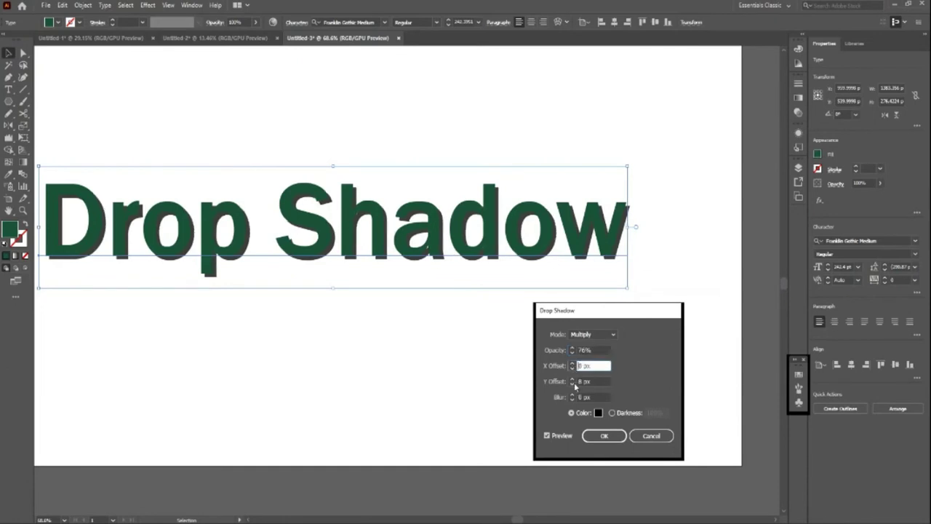
left_click(573, 385)
left_click(574, 385)
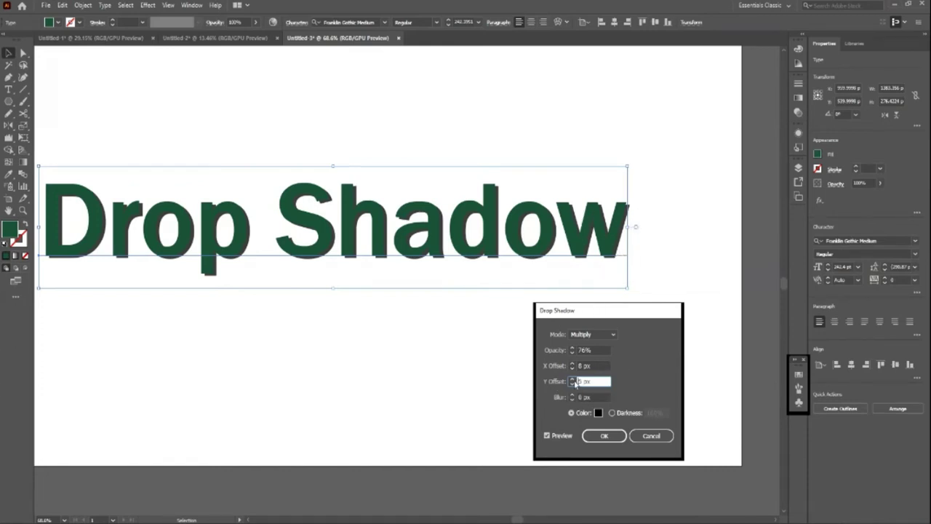
left_click(573, 383)
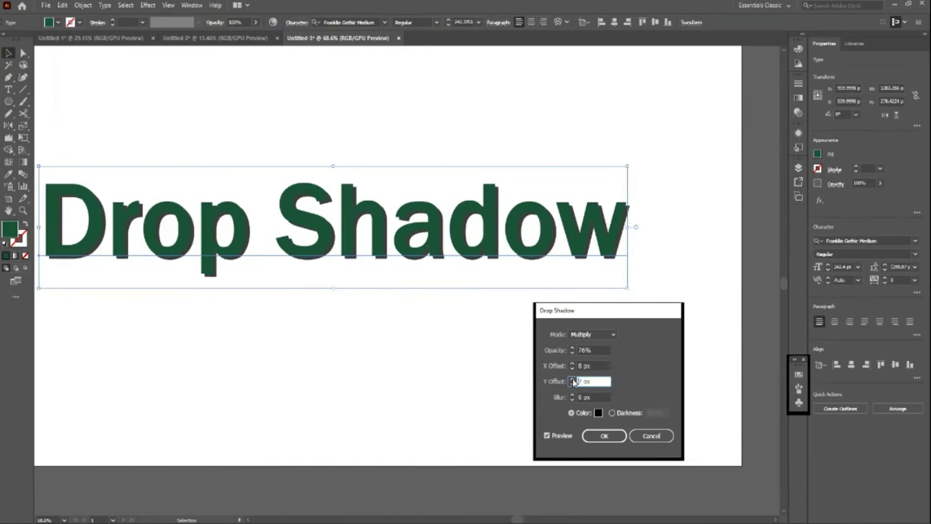
left_click(572, 384)
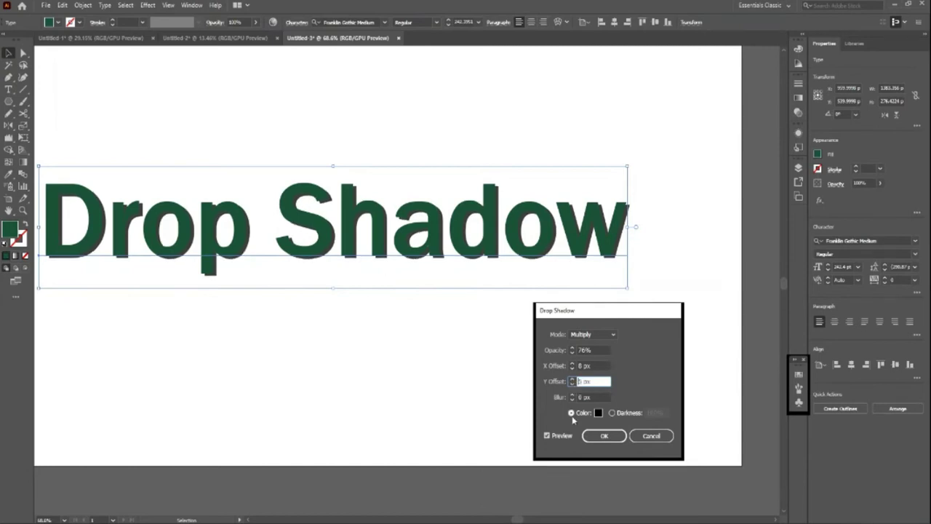
Set the shadow blur to 2 px and bring up the shadow colour picker
left_click(574, 396)
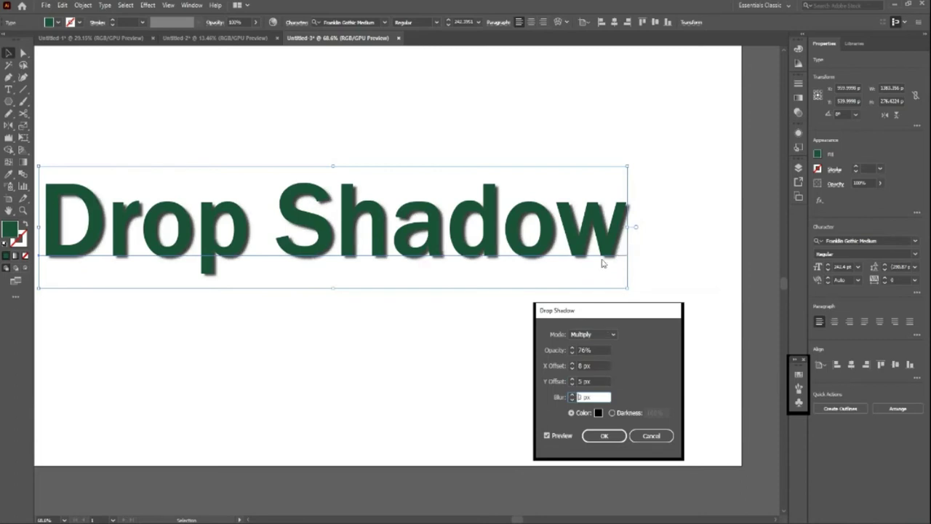
left_click(571, 394)
left_click(572, 394)
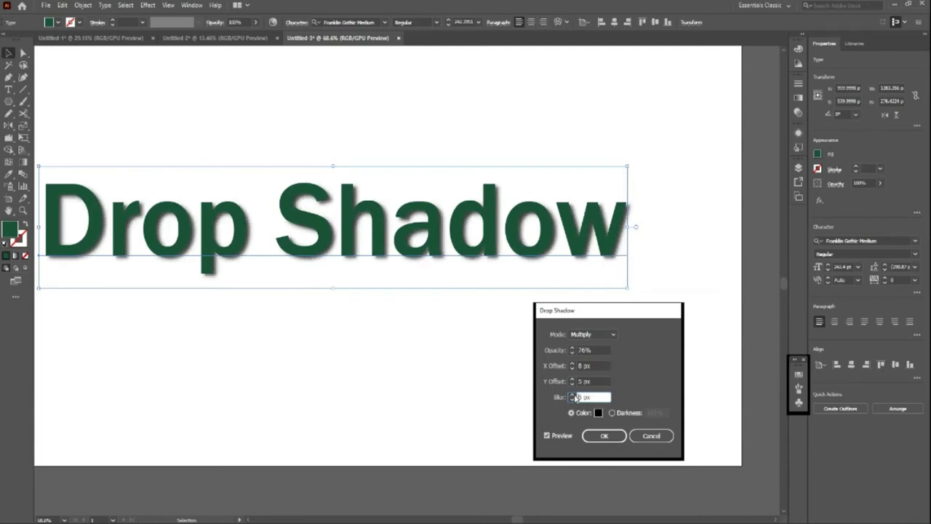
left_click(572, 399)
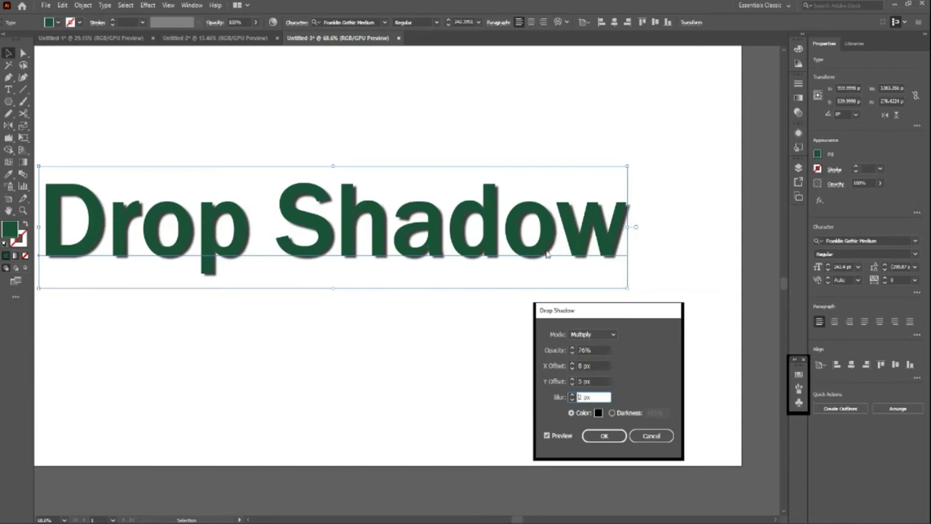
left_click(598, 412)
In the Color Picker, try red, then light green, and finally a dark shade as the shadow colour
mouse_move(636, 114)
left_mouse_down()
mouse_move(659, 103)
mouse_move(681, 117)
mouse_move(643, 144)
left_mouse_up()
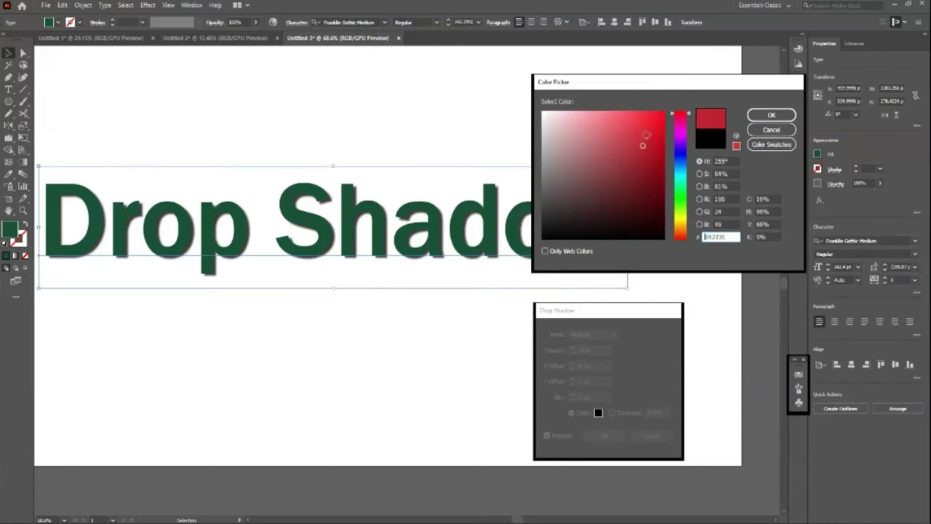
left_click(764, 116)
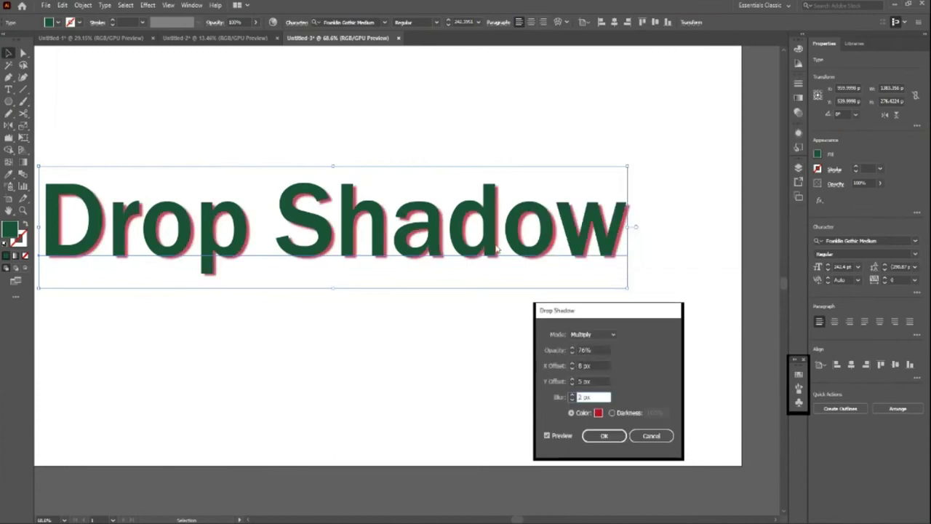
left_click(598, 413)
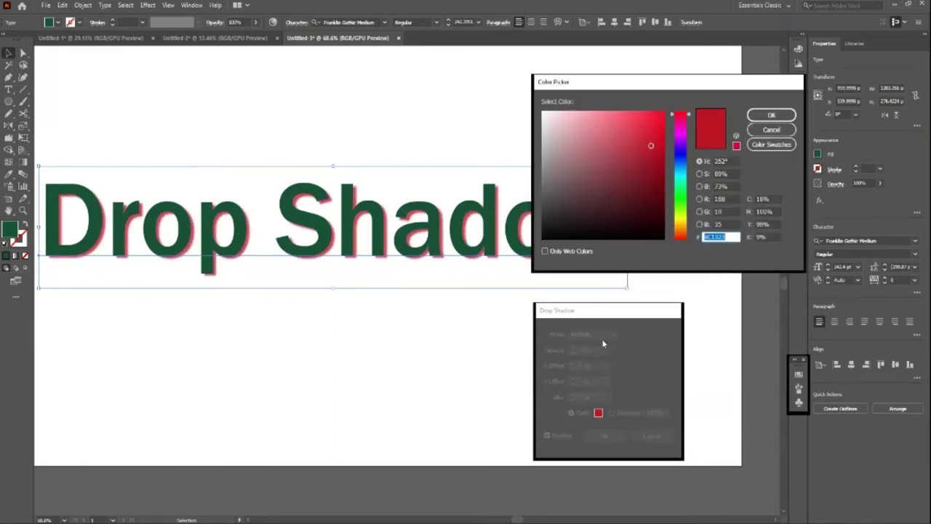
left_click_drag(648, 216, 562, 211)
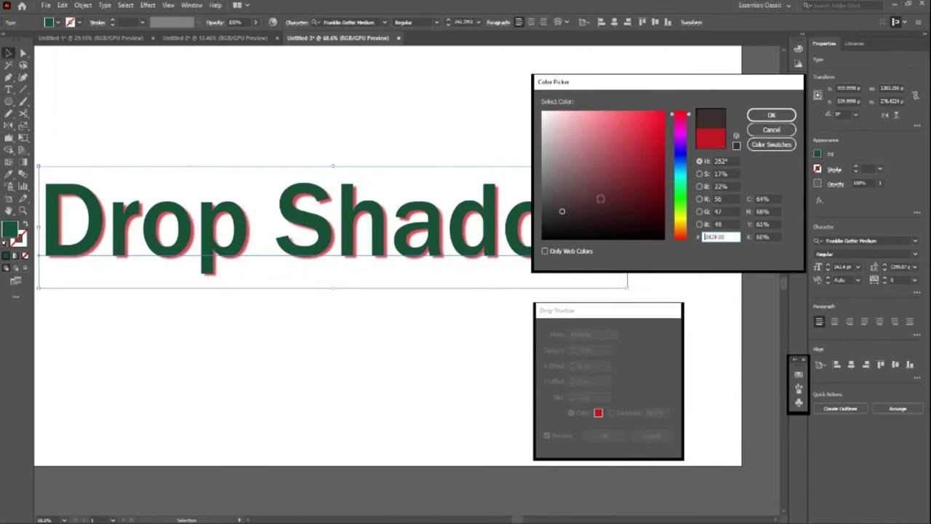
left_click_drag(683, 198, 683, 194)
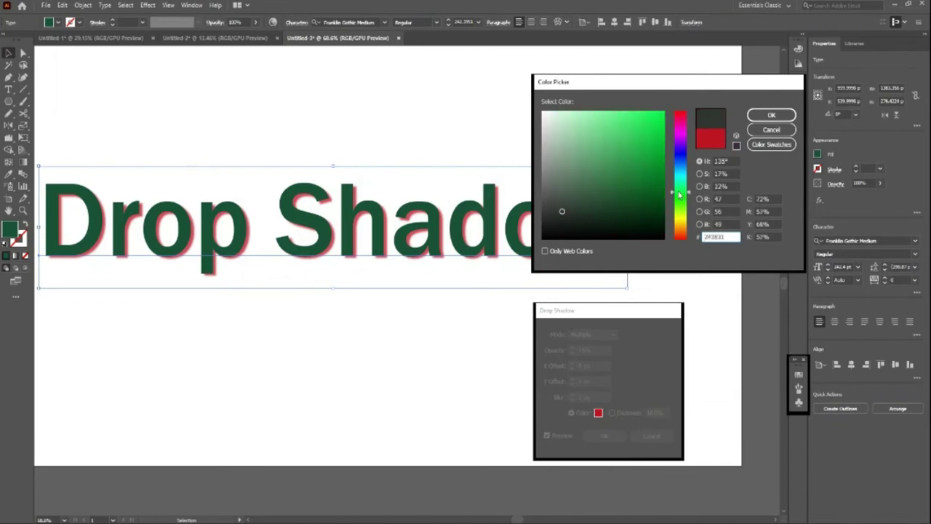
left_click_drag(616, 181, 577, 131)
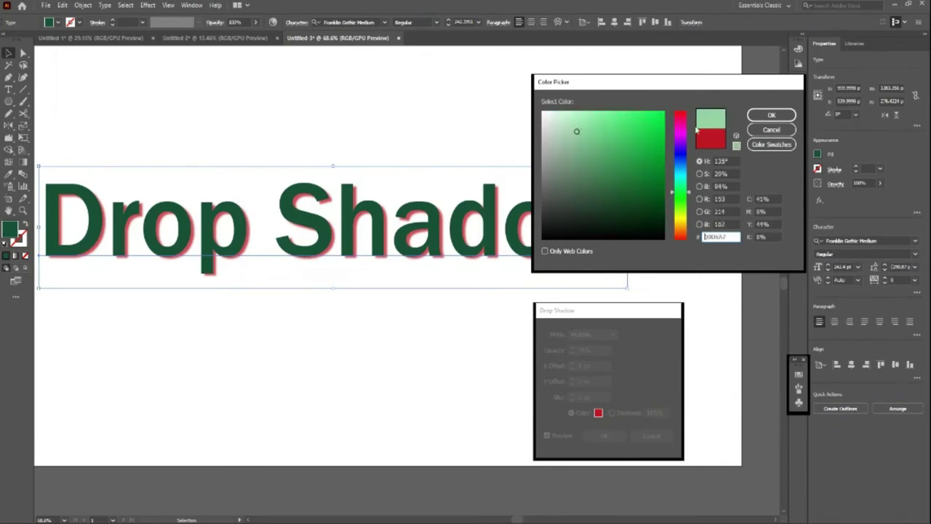
left_click(787, 111)
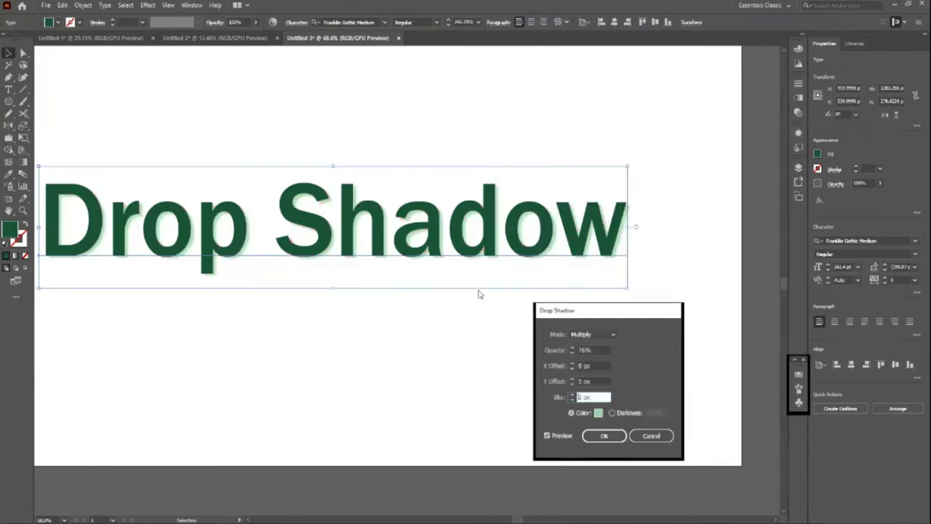
left_click(598, 412)
left_click_drag(610, 210, 609, 229)
left_click(771, 115)
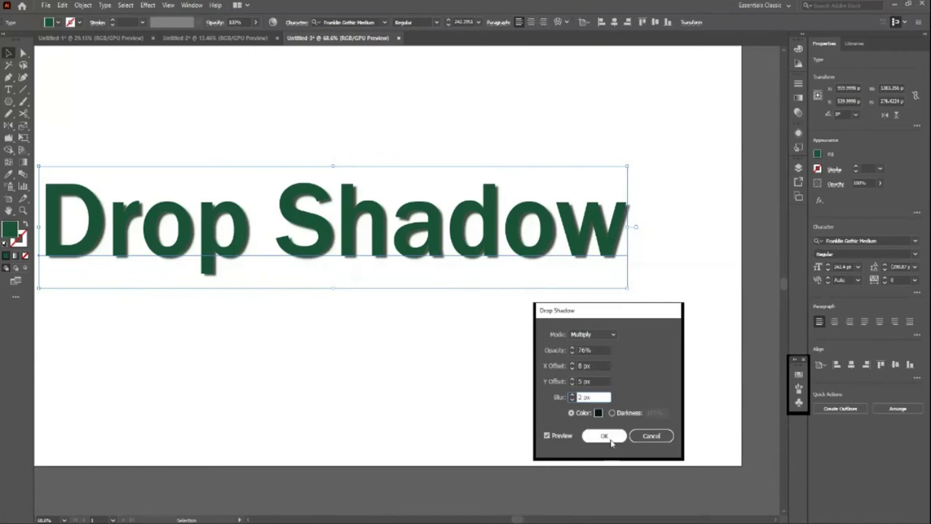
Apply the solid dark drop shadow to the heading and zoom in to inspect it
left_click(612, 413)
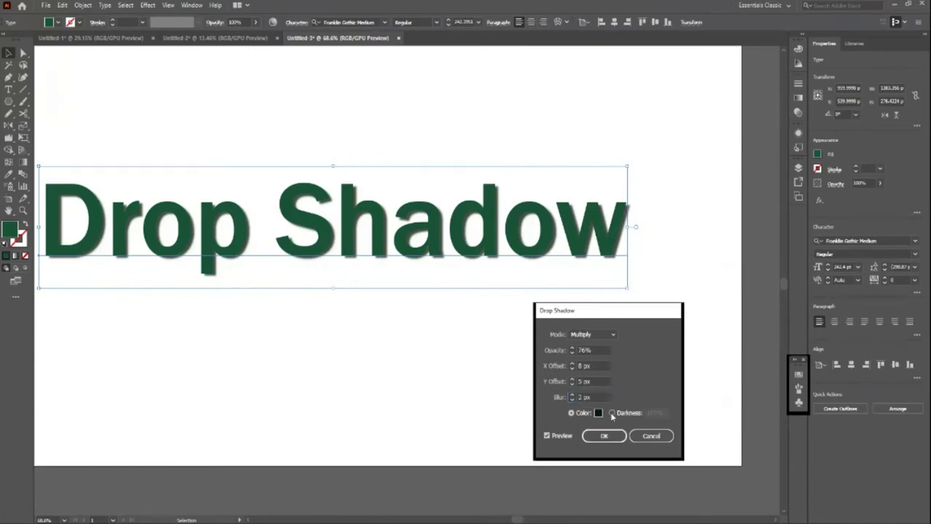
left_click(570, 413)
left_click(604, 435)
key("z")
left_click_drag(354, 255, 495, 349)
mouse_move(264, 264)
left_mouse_down()
mouse_move(436, 227)
mouse_move(250, 297)
left_mouse_up()
mouse_move(201, 229)
left_mouse_down()
mouse_move(329, 337)
mouse_move(246, 264)
left_mouse_up()
mouse_move(296, 296)
left_mouse_down()
mouse_move(428, 306)
mouse_move(385, 298)
mouse_move(453, 291)
mouse_move(674, 308)
mouse_move(677, 278)
mouse_move(262, 276)
mouse_move(284, 306)
left_mouse_up()
Select the Drop Shadow heading and move it higher on the artboard
key("v")
left_click(305, 260)
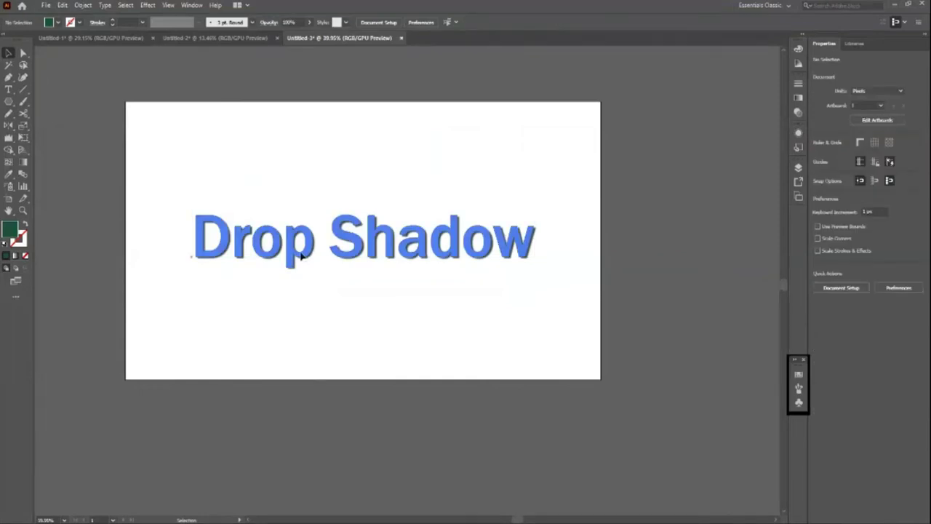
mouse_move(305, 260)
left_mouse_down()
mouse_move(307, 170)
mouse_move(357, 228)
left_mouse_up()
scroll(443, 283, "up", 3)
Hide the drop shadow on the lower copy of the heading in the Appearance panel
left_click(8, 54)
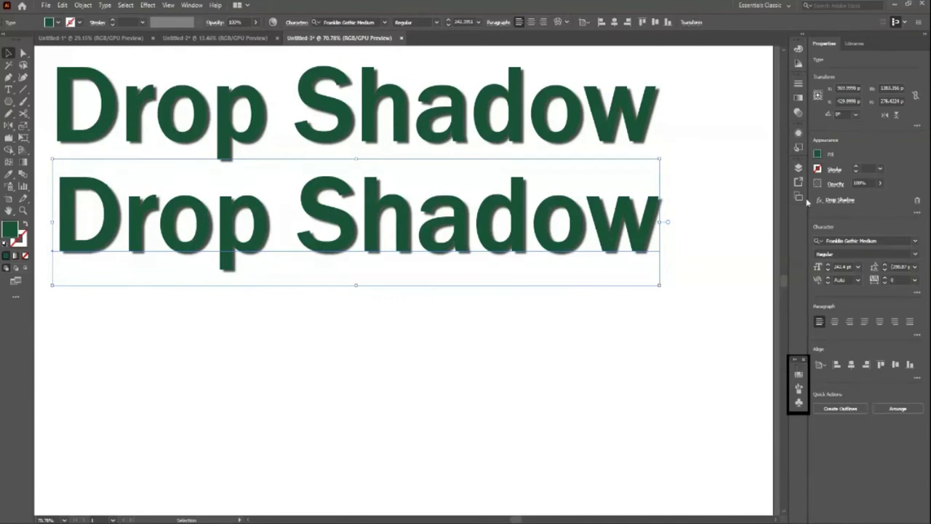
left_click(800, 132)
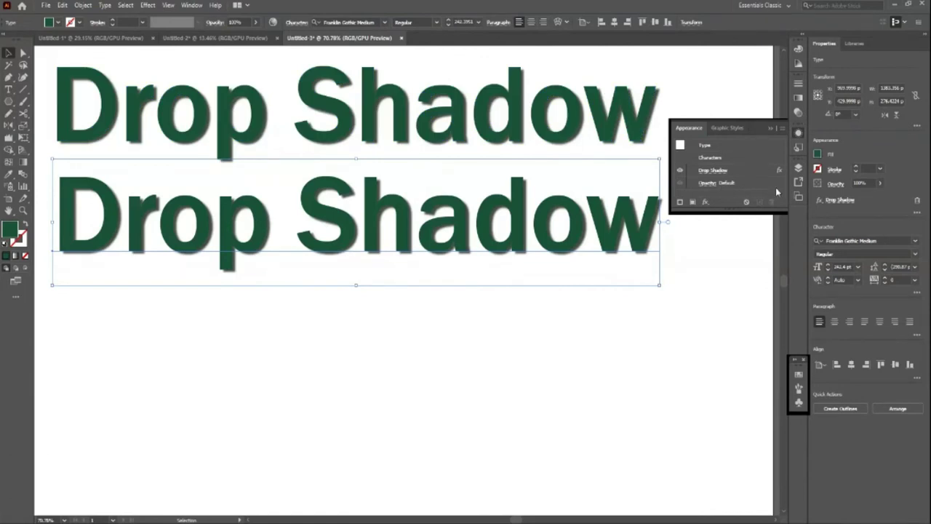
left_click(680, 171)
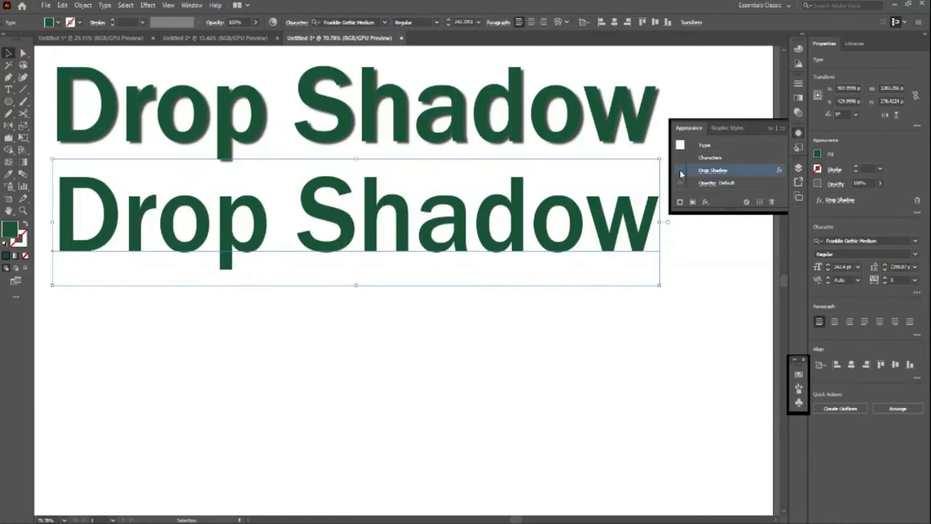
left_click(623, 416)
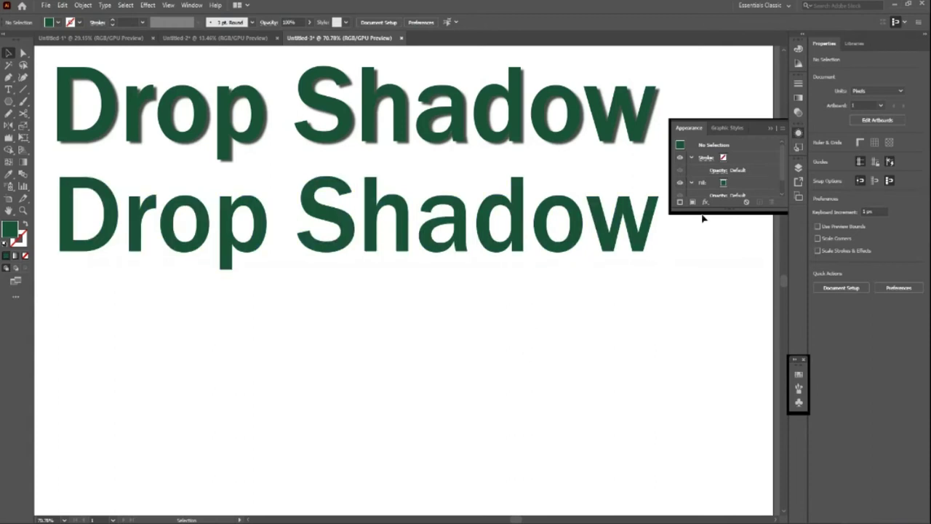
Fill the lower copy red and nudge it down with Shift+Down
left_click(503, 243)
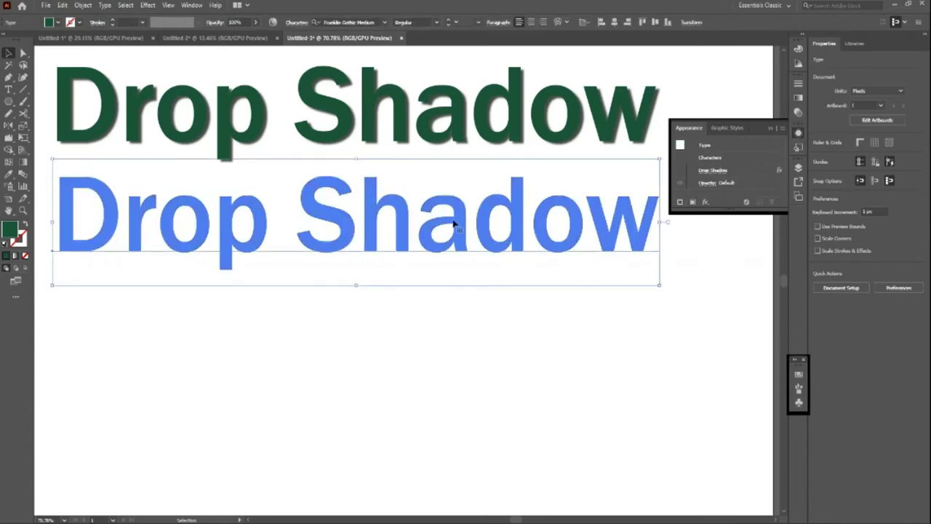
left_click(59, 26)
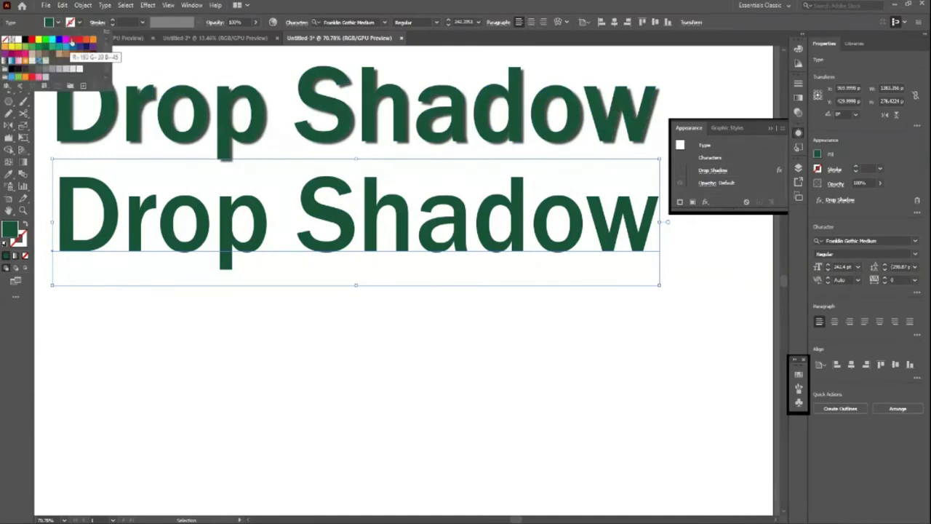
left_click(72, 41)
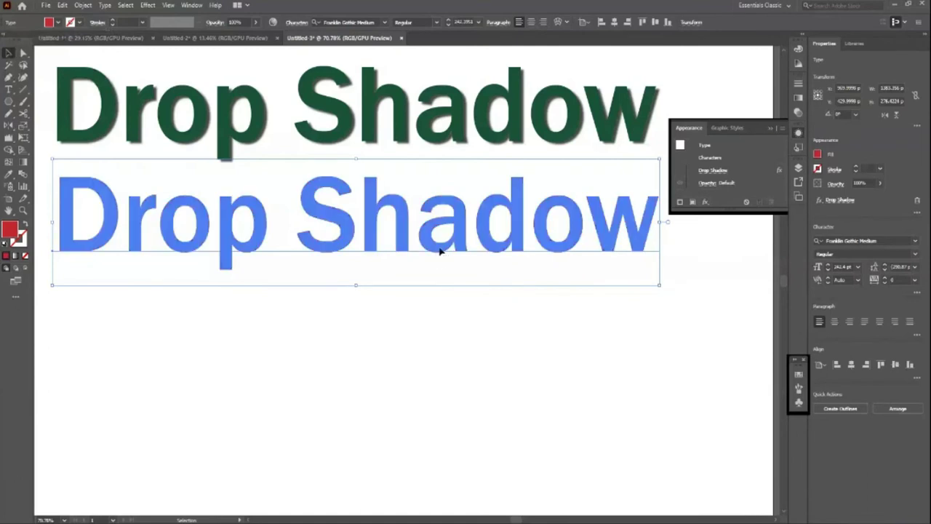
key("shift+Down")
key("shift+Down")
key("shift+Down")
key("shift+Down")
key("shift+Down")
key("shift+Down")
key("shift+Down")
key("shift+Down")
key("shift+Down")
key("shift+Down")
left_click(119, 387)
key("z")
left_click_drag(384, 305, 155, 306)
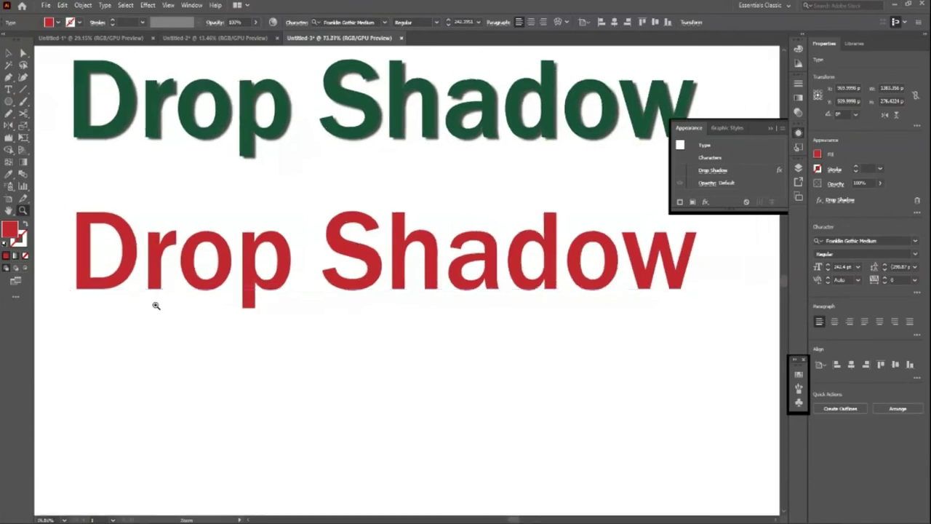
left_click(6, 53)
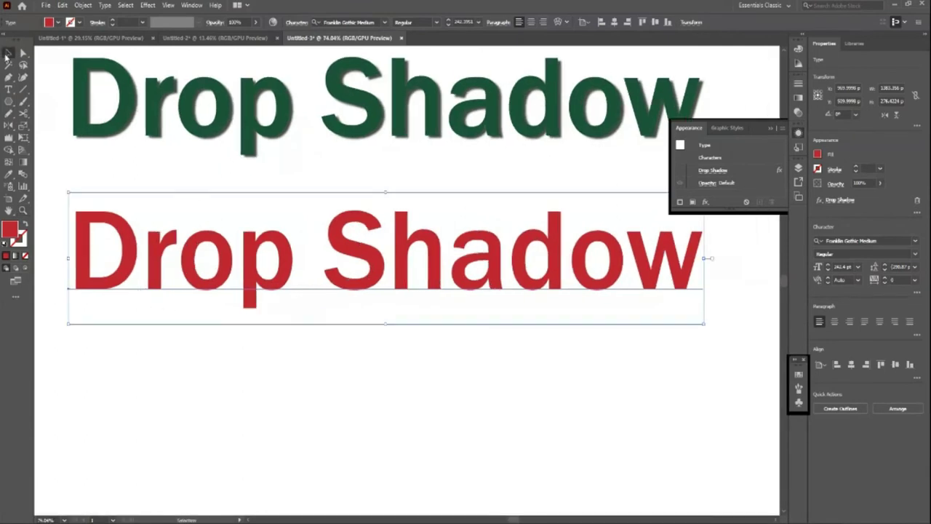
left_click(187, 6)
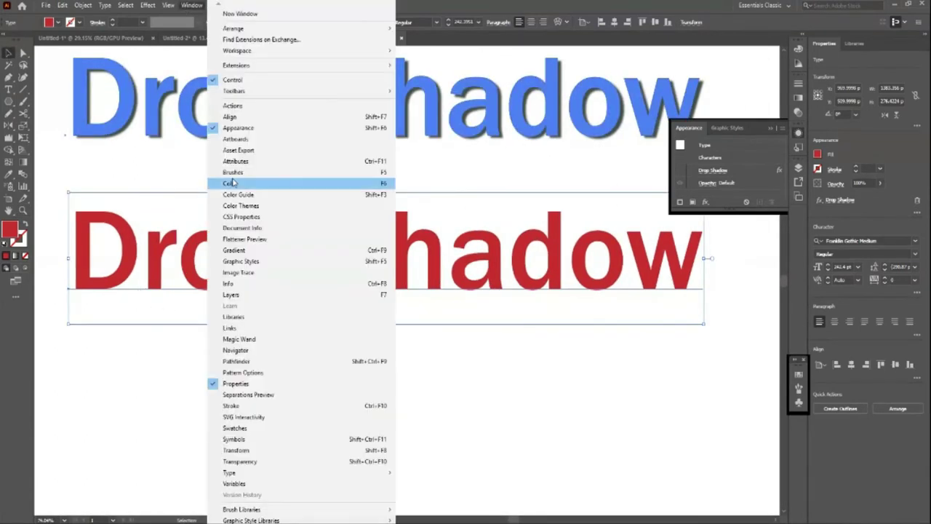
left_click(148, 5)
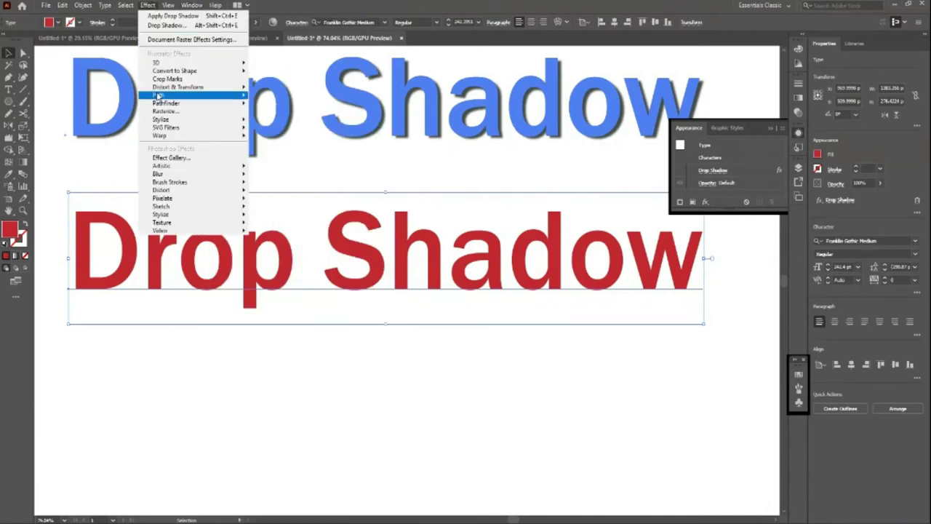
left_click(273, 122)
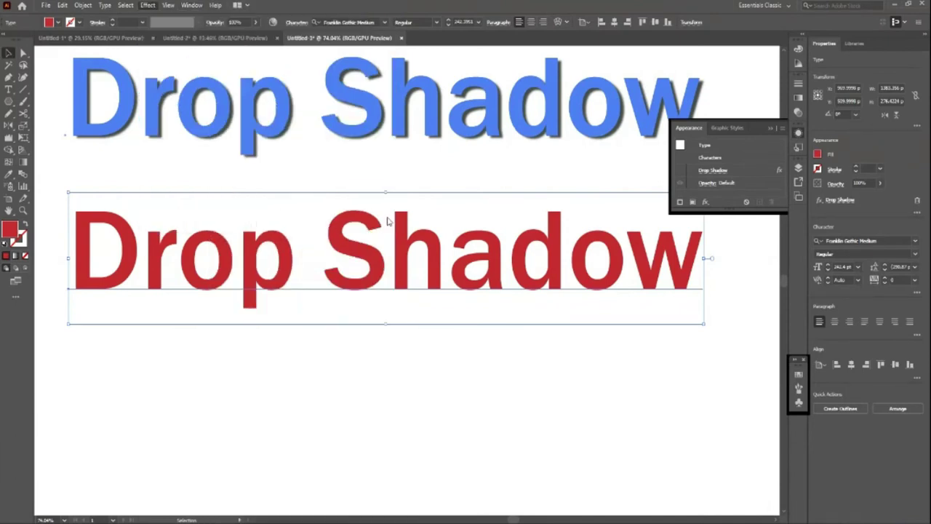
left_click(557, 286)
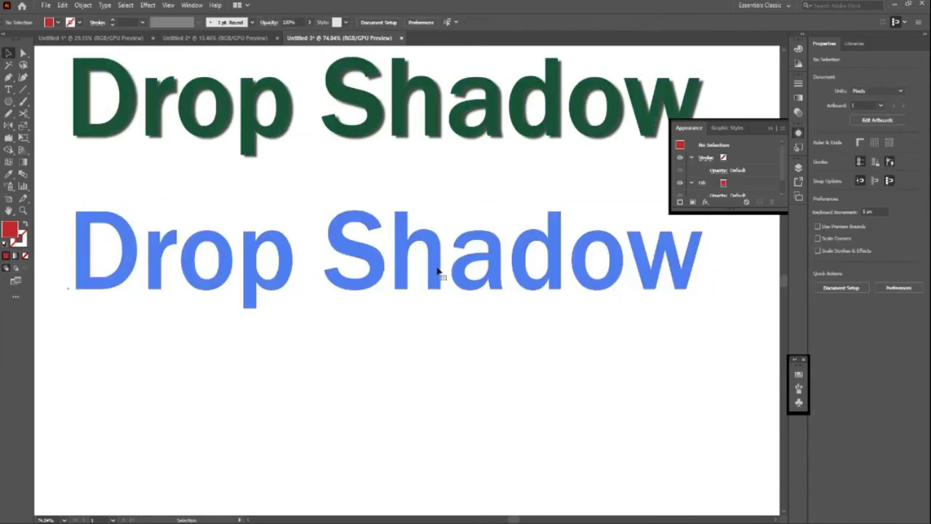
left_click(441, 273)
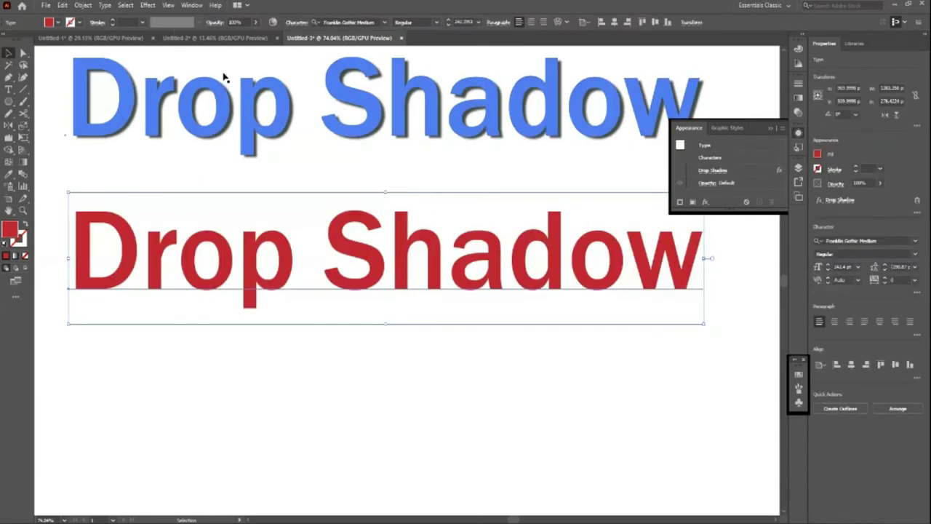
left_click(104, 5)
left_click(126, 5)
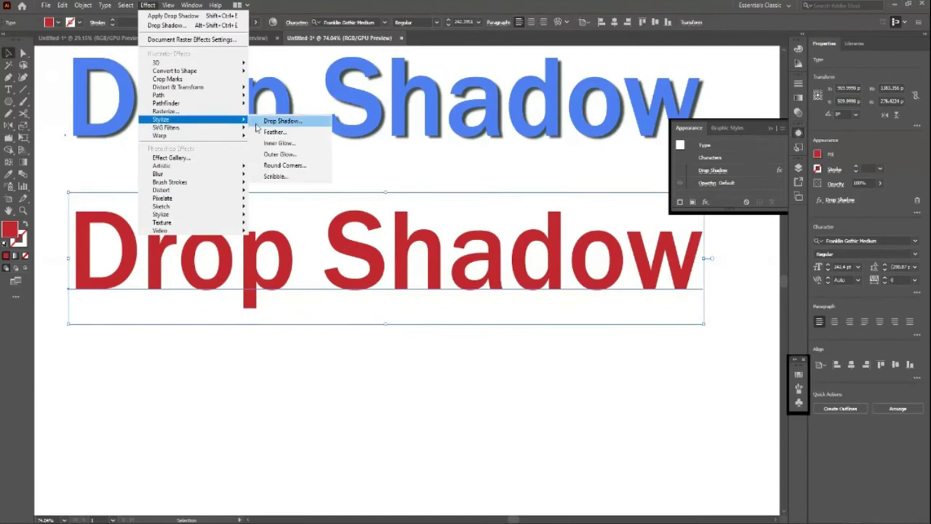
key("ctrl+shift+e")
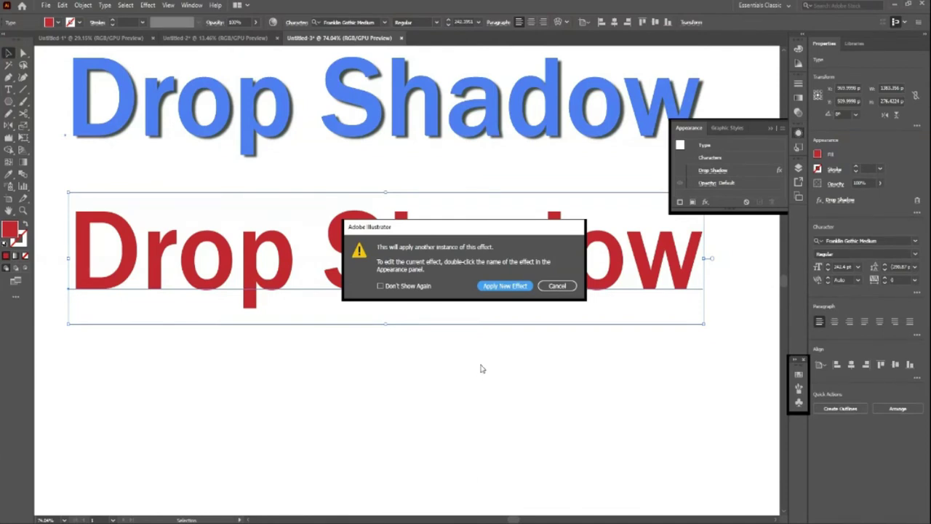
left_click(557, 286)
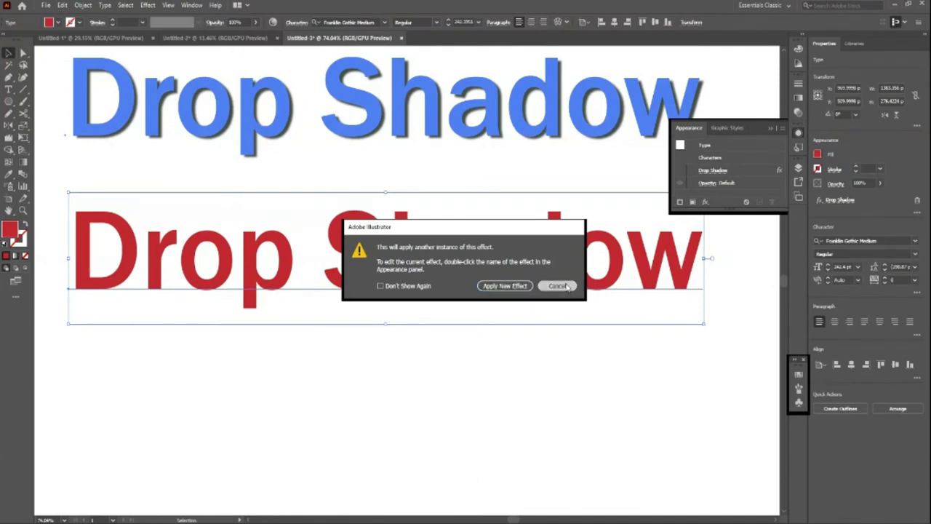
Select the red copy and toggle its drop shadow visibility on, then off again
triple_click(510, 267)
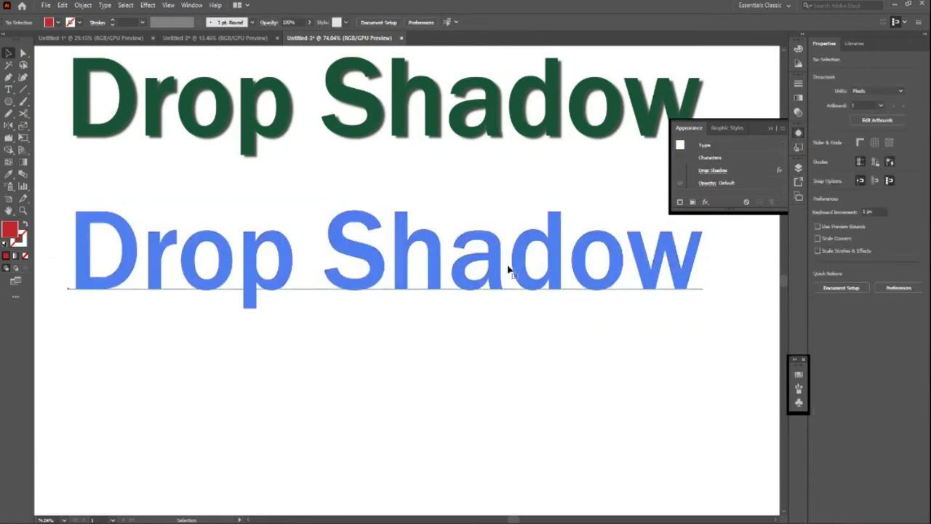
key("Escape")
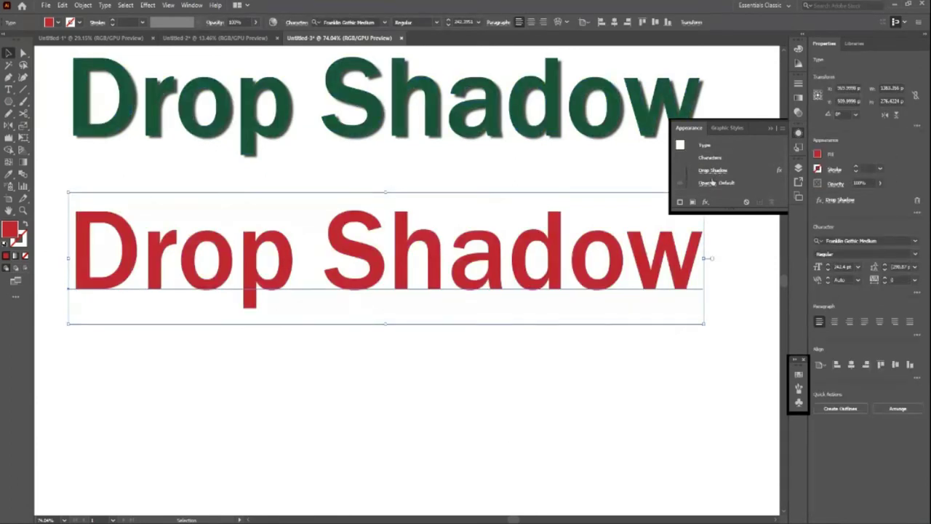
left_click(685, 170)
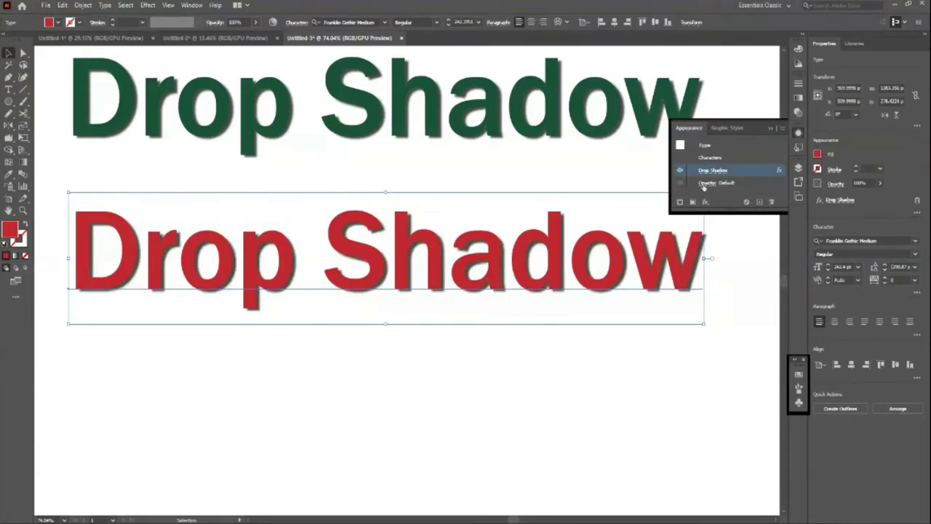
left_click(679, 171)
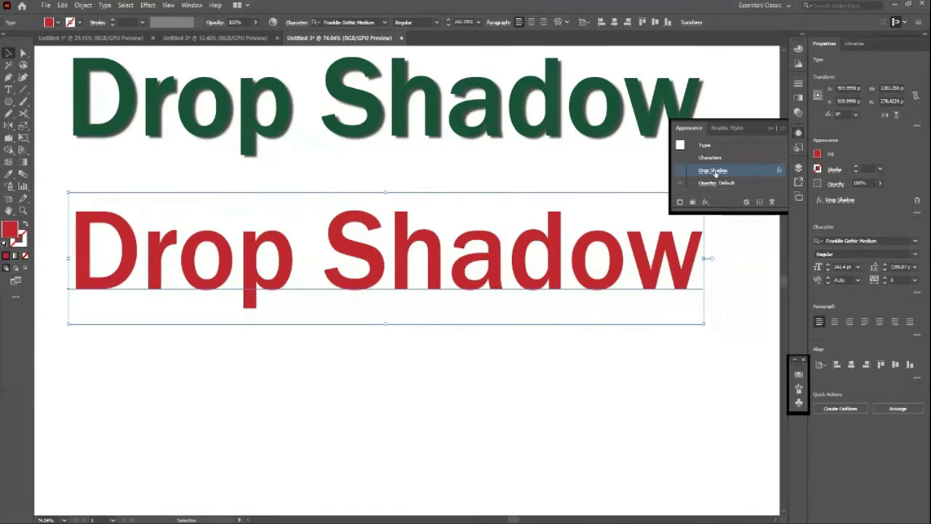
Open the red copy's Drop Shadow settings and cancel without changing anything
left_click(713, 170)
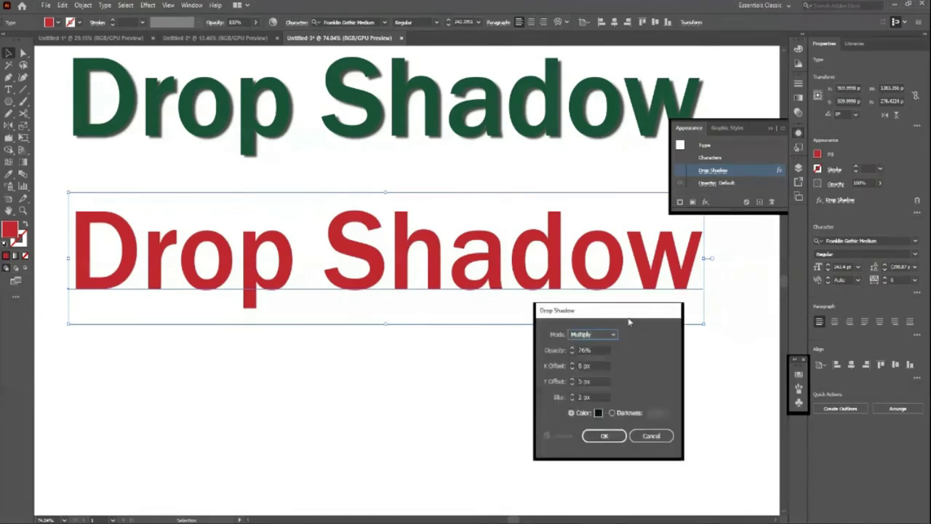
left_click_drag(628, 318, 576, 344)
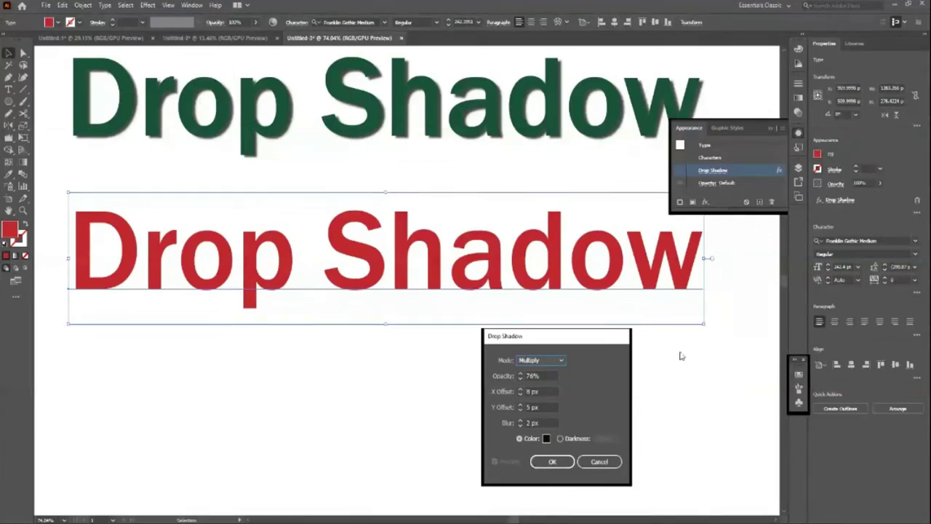
left_click(522, 392)
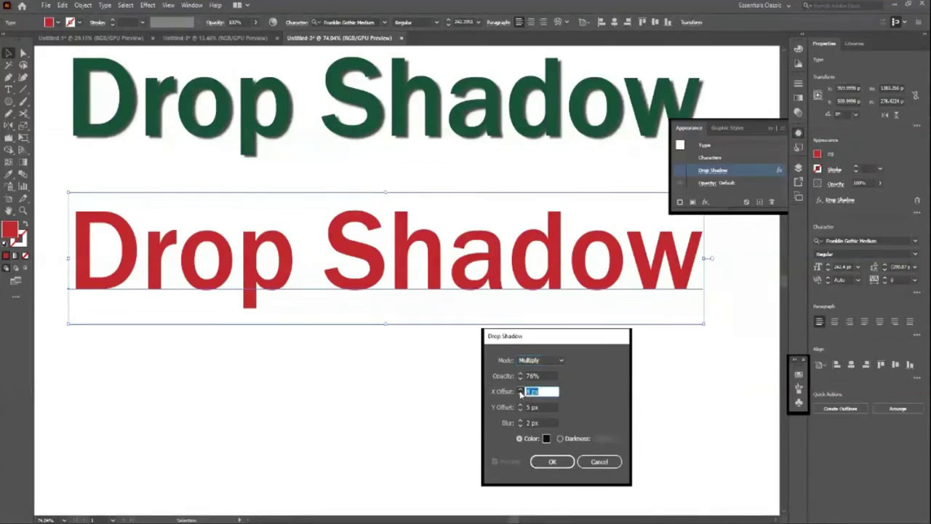
left_click(611, 461)
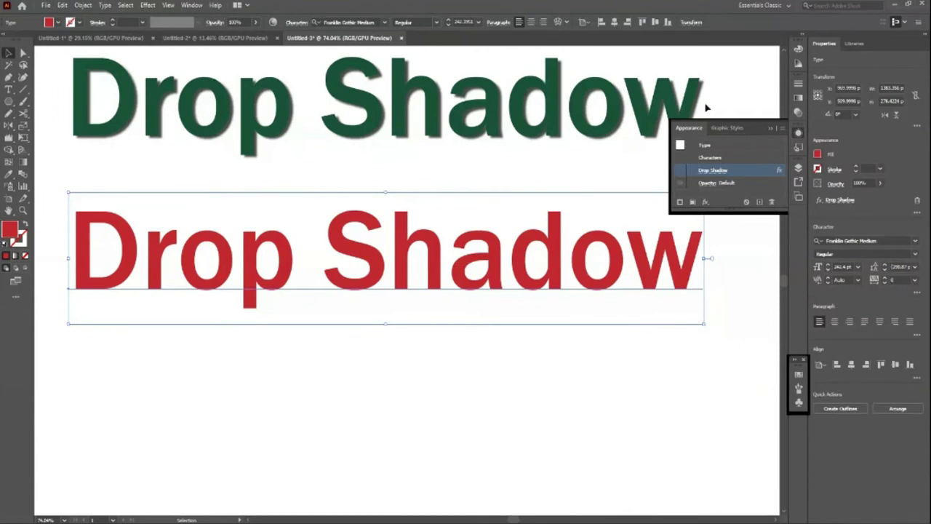
left_click(687, 455)
Try adding Effect > Drop Shadow to the red text and decline the second shadow
left_click(555, 282)
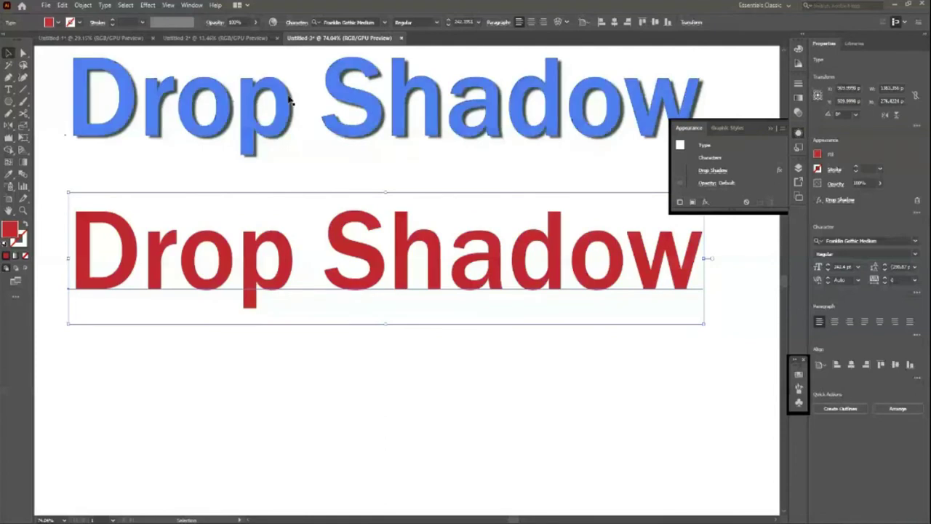
left_click(154, 7)
left_click(258, 123)
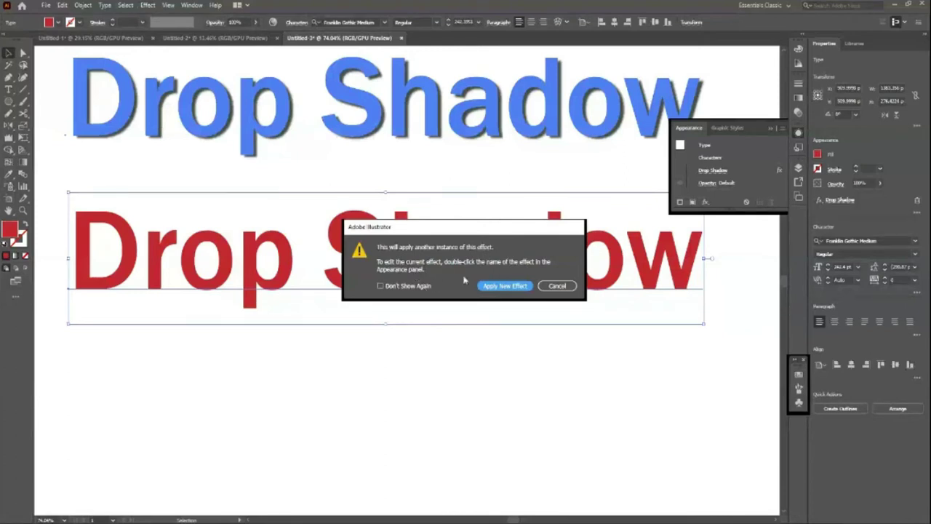
left_click(559, 286)
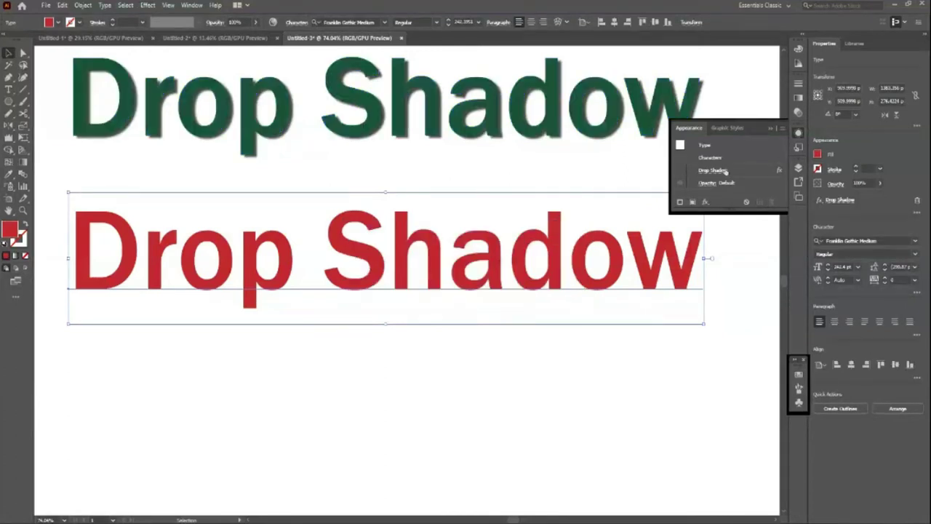
left_click(538, 397)
Fit the artboard in view and delete the red text's drop shadow effect
key("ctrl+0")
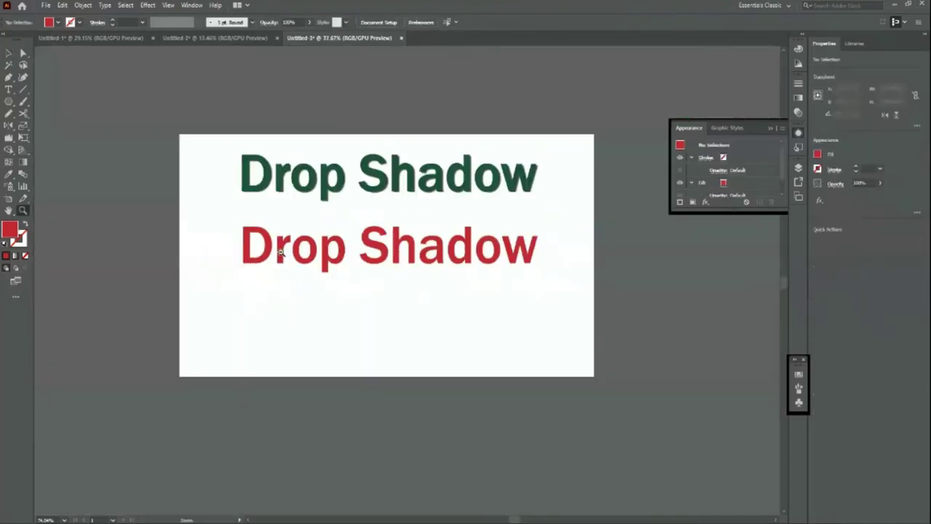
scroll(477, 302, "up", 1)
key("v")
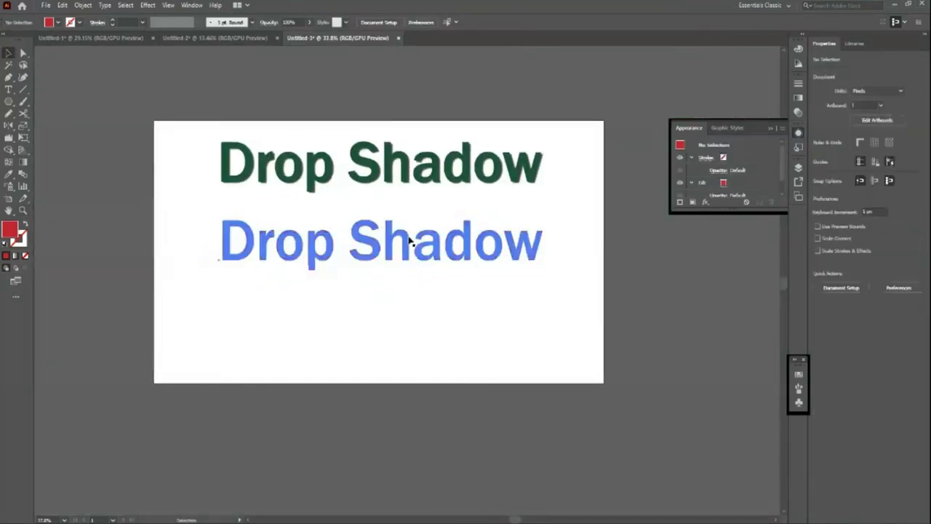
left_click(410, 242)
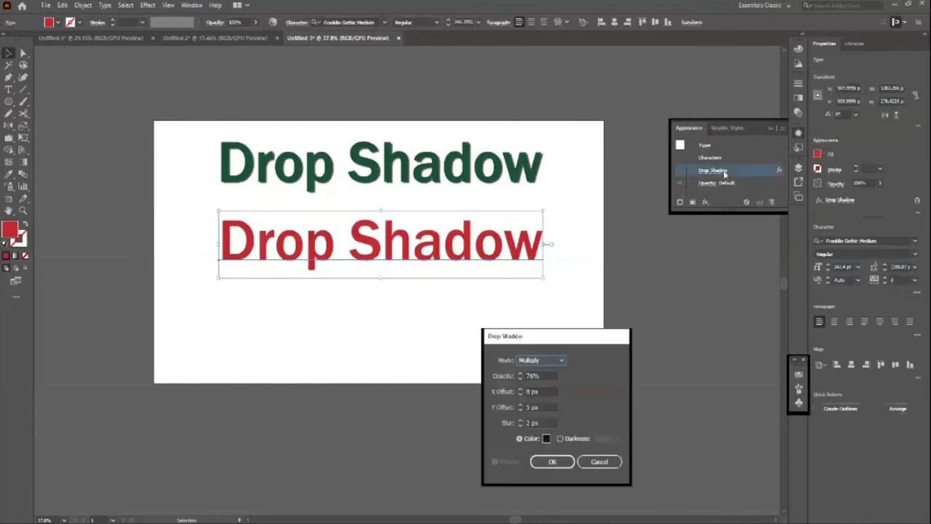
left_click(598, 462)
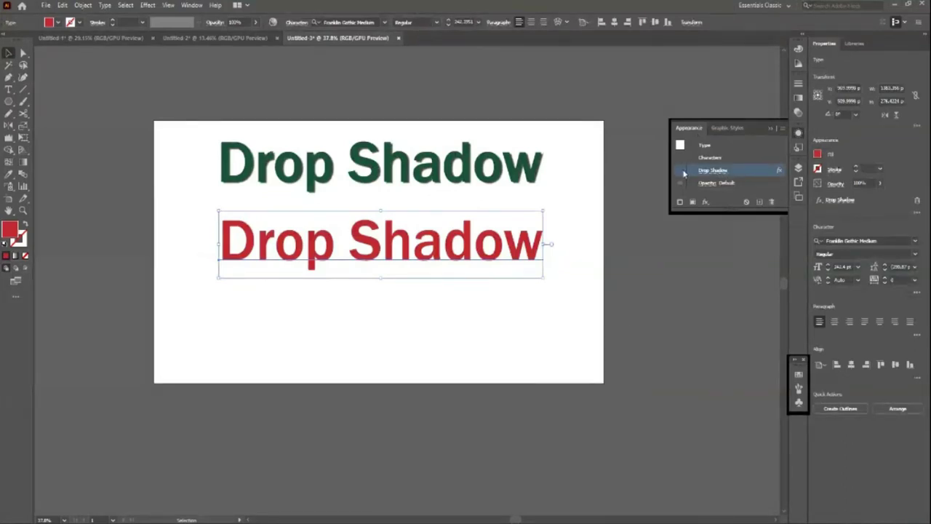
left_click(771, 201)
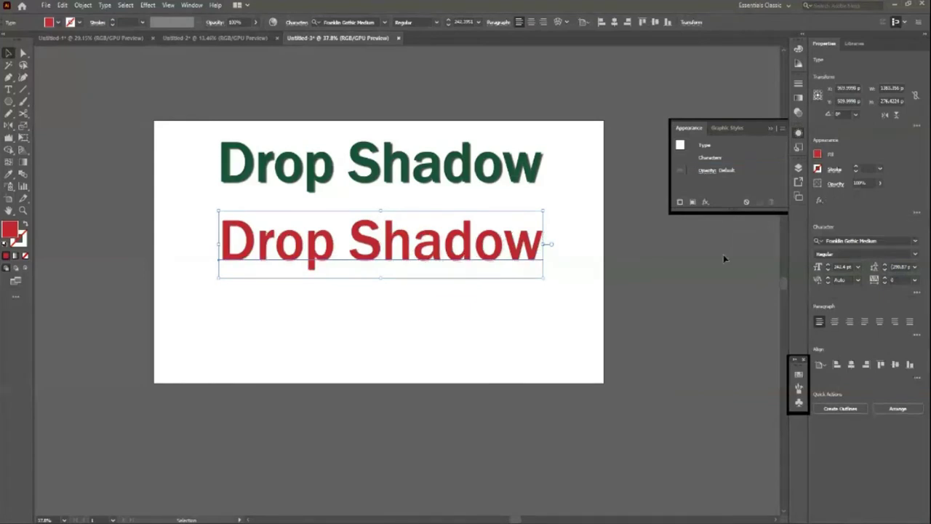
scroll(376, 335, "up", 1)
scroll(390, 351, "up", 1)
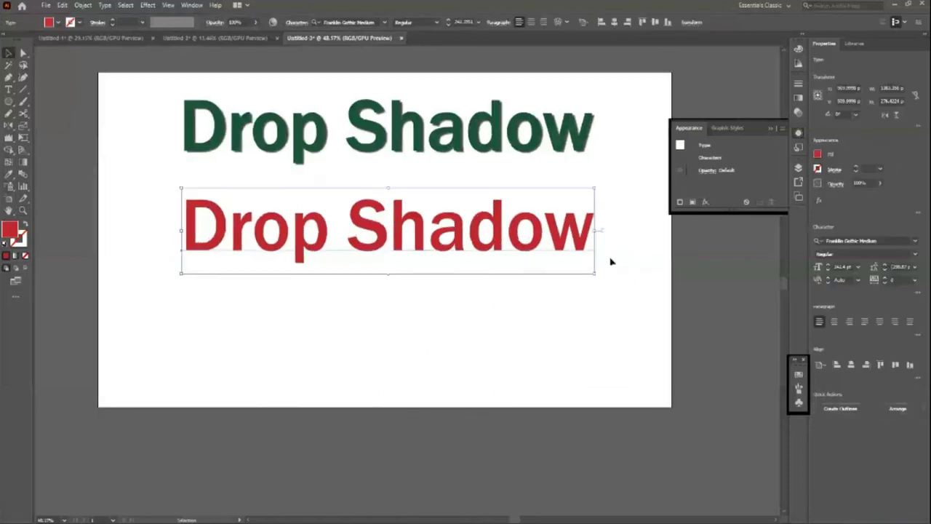
Open and cancel the Drop Shadow effect for the red text, then close the Appearance panel
left_click(148, 5)
mouse_move(160, 119)
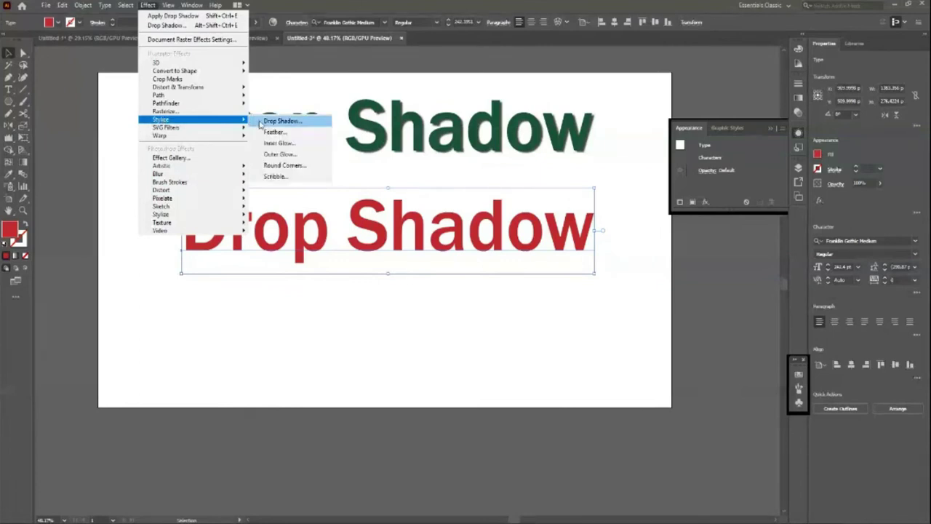
left_click(280, 121)
mouse_move(564, 336)
left_mouse_down()
mouse_move(619, 280)
mouse_move(685, 238)
left_mouse_up()
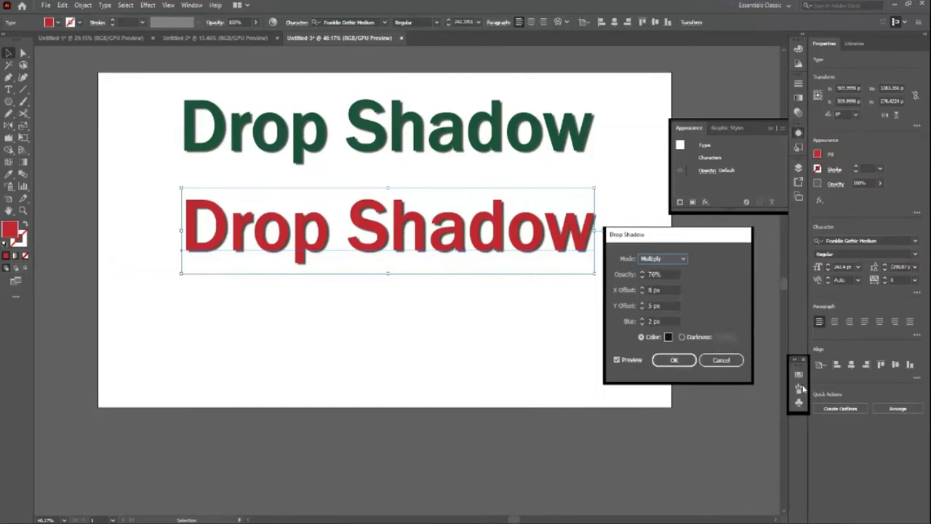
left_click(721, 360)
mouse_move(260, 244)
left_mouse_down()
mouse_move(317, 291)
mouse_move(553, 278)
left_mouse_up()
left_click(773, 130)
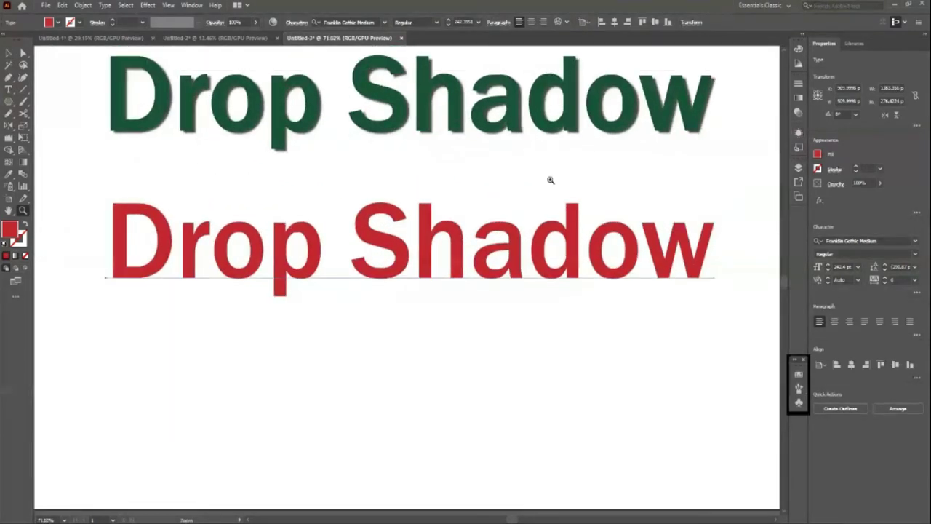
Open the Effect menu to add a drop shadow to the red text
left_click(148, 5)
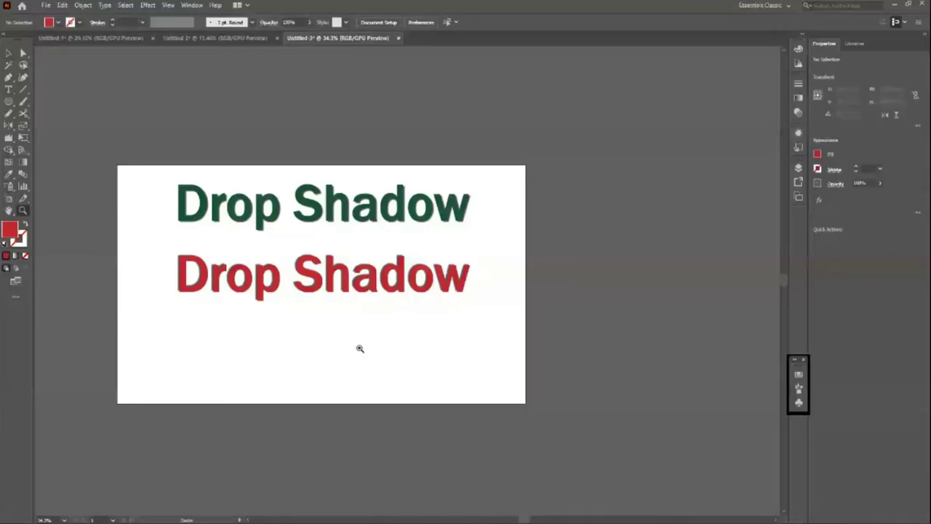
Zoom in on both headings, then open and cancel the red text's drop shadow settings
left_click(359, 349, "alt")
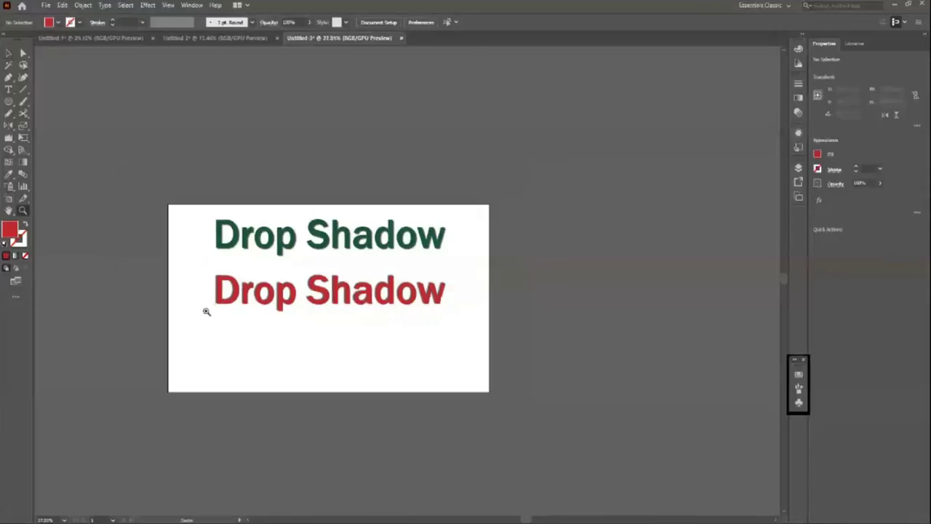
left_click(286, 304)
left_click_drag(319, 341, 343, 378)
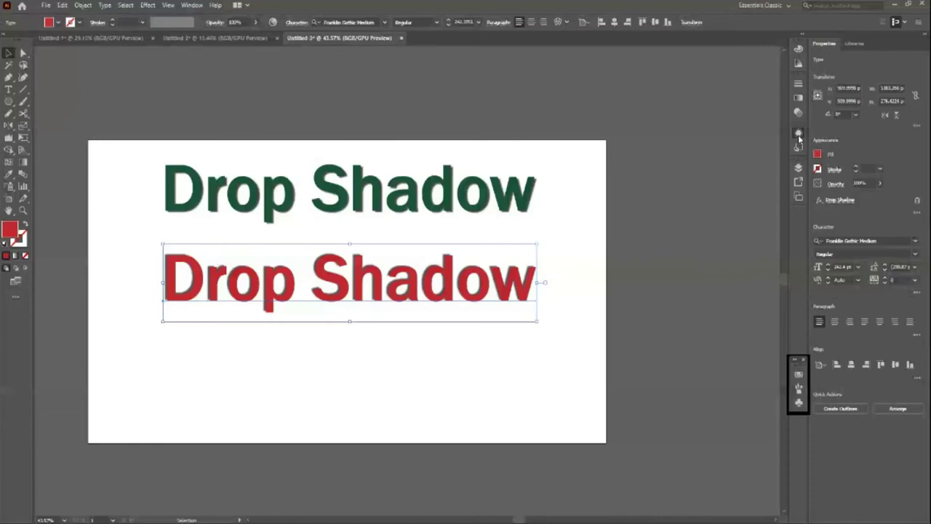
left_click(798, 135)
left_click(713, 170)
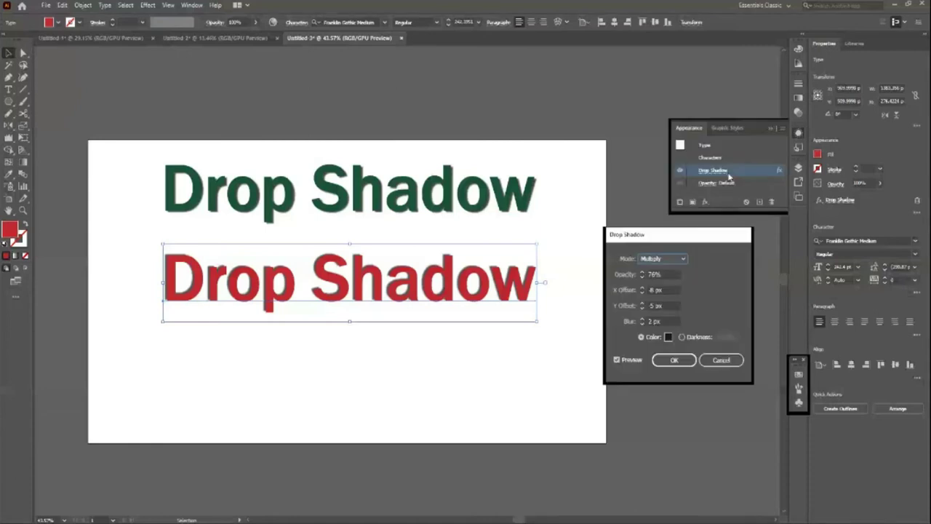
left_click(641, 303)
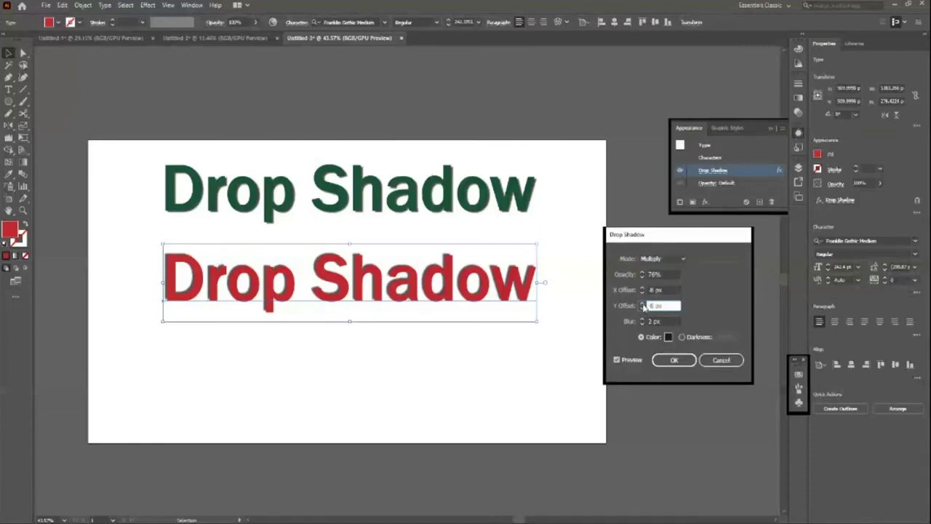
left_click(721, 359)
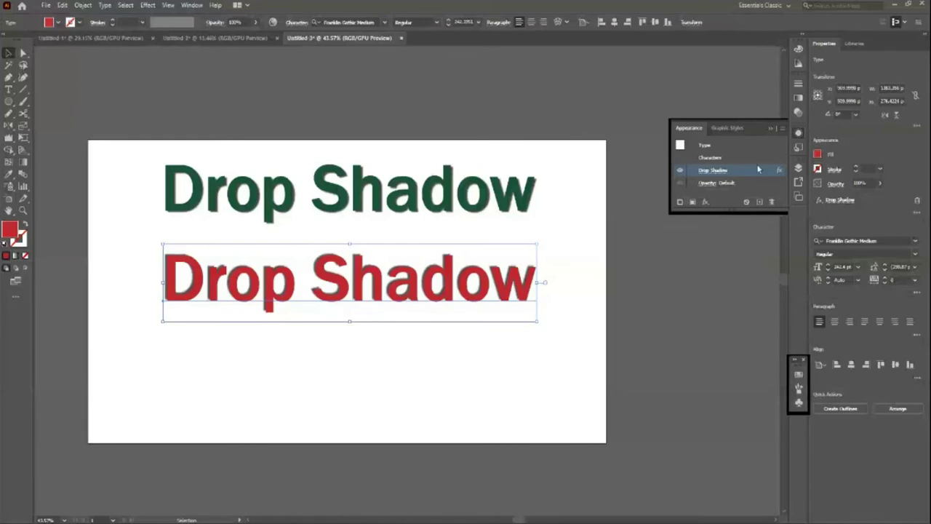
Delete the red text's old drop shadow and apply a new one with negative offsets
left_click(771, 202)
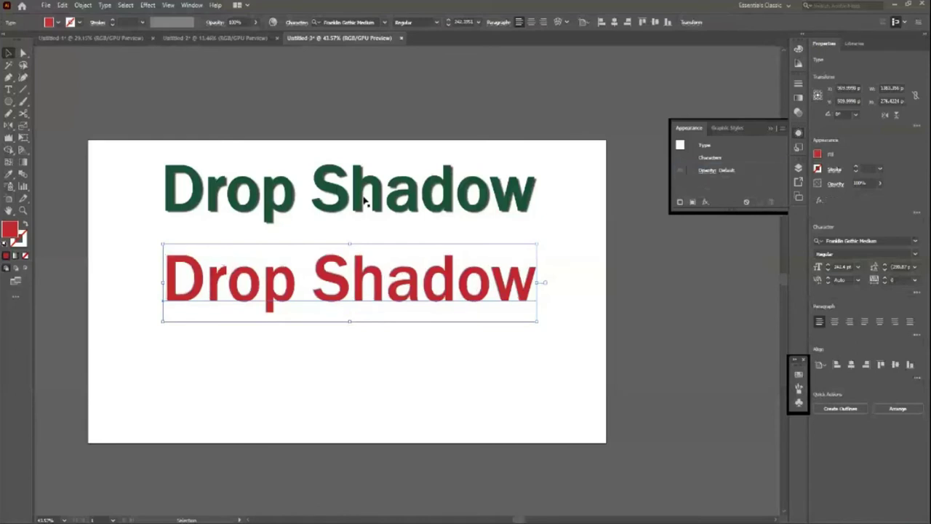
left_click(149, 5)
left_click(269, 119)
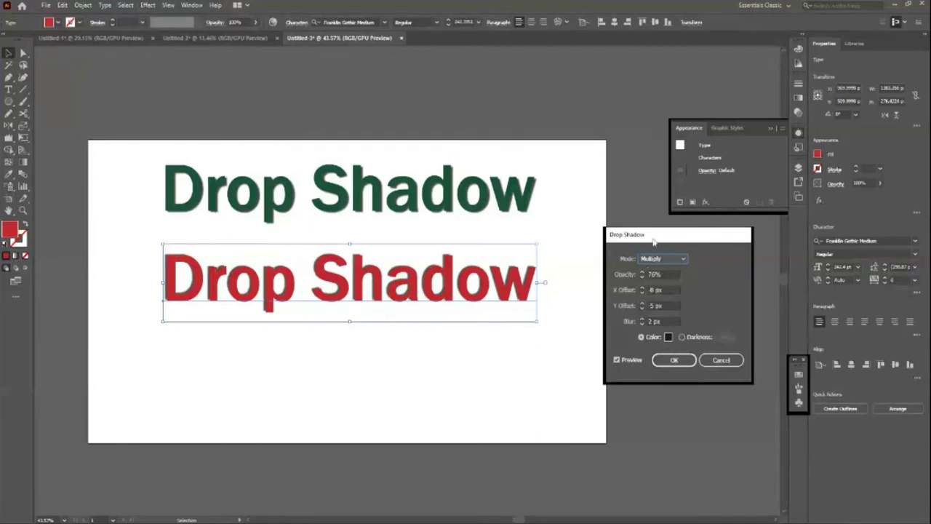
left_click_drag(653, 243, 629, 232)
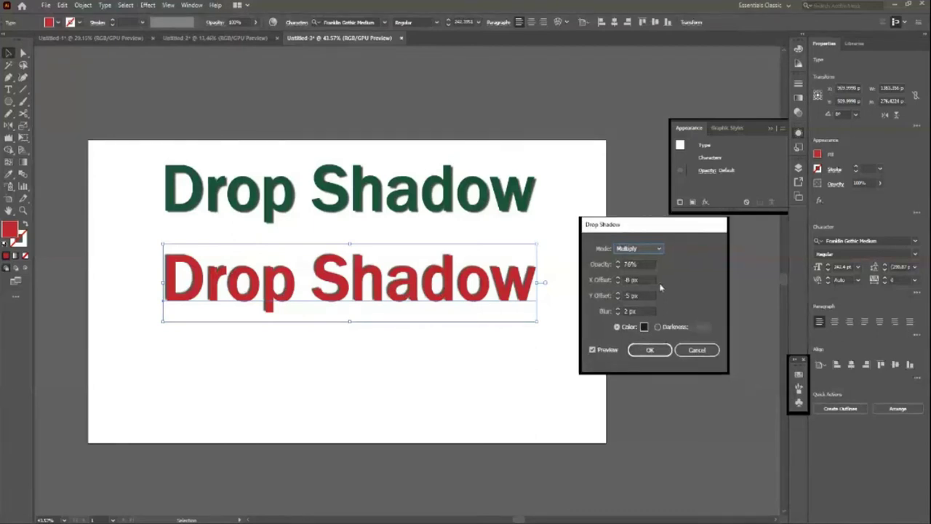
left_click(635, 283)
type("0")
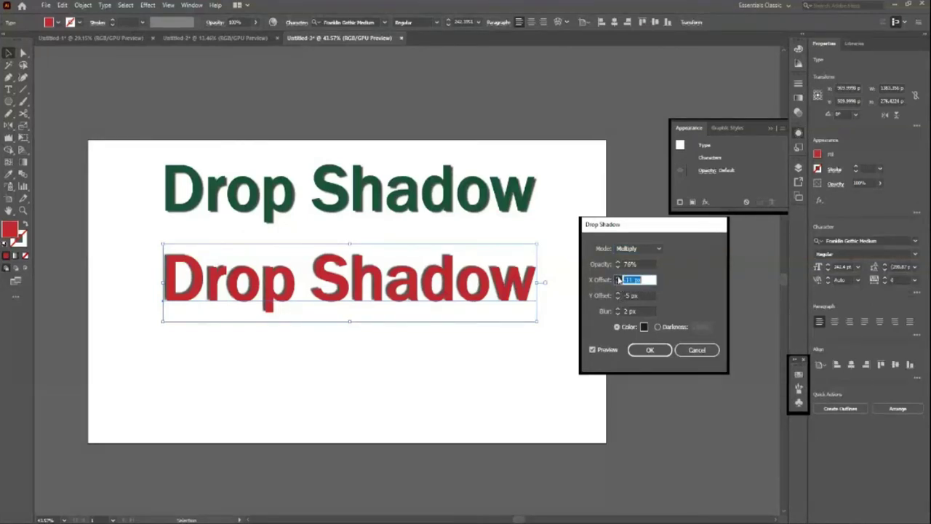
type("4")
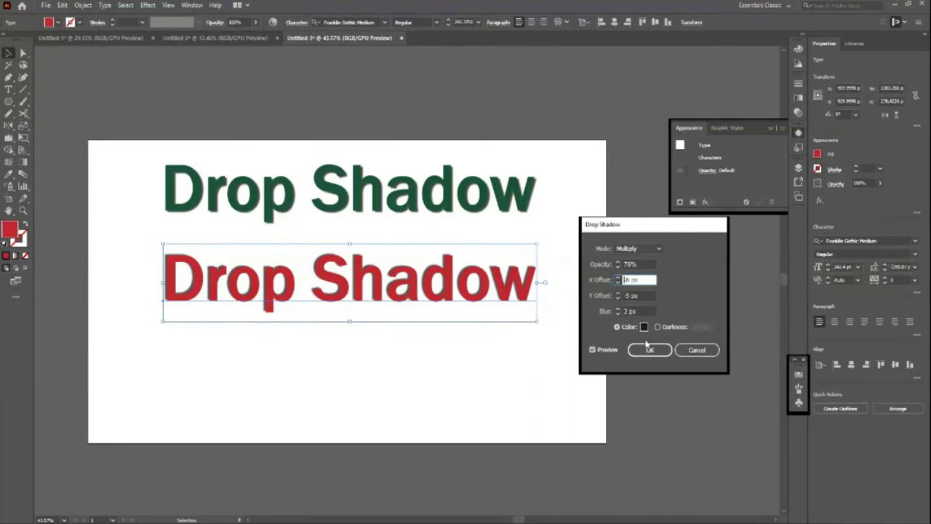
left_click(648, 349)
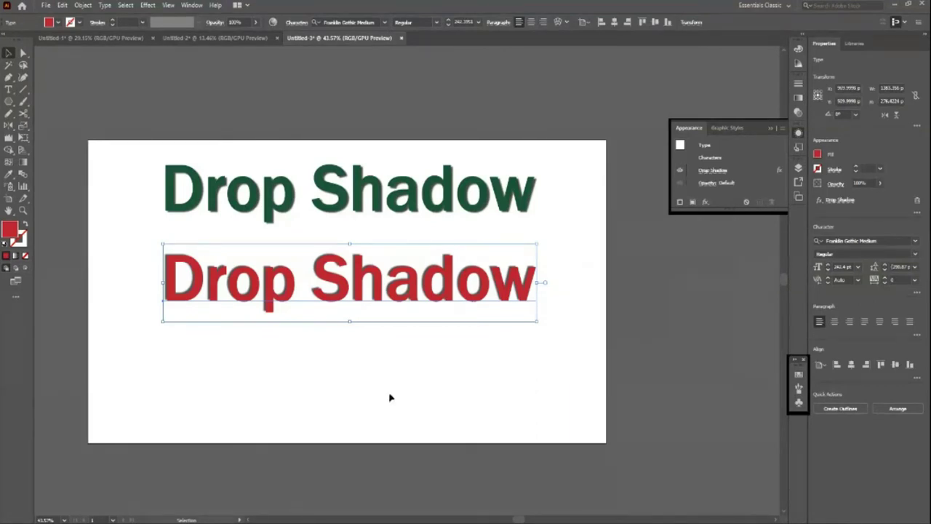
left_click(393, 389)
scroll(396, 384, "down", 1)
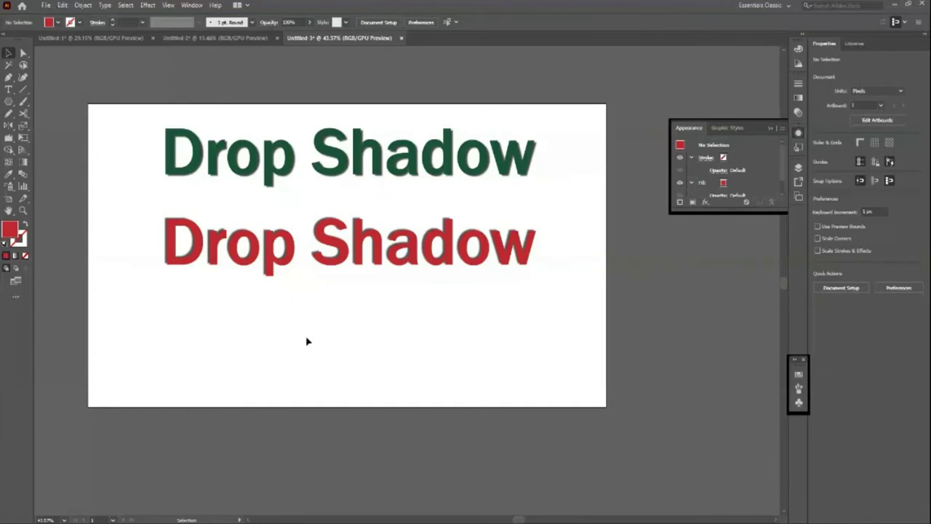
Draw a circle at the artboard centre and fill it with a purple swatch
key("l")
left_click_drag(346, 332, 398, 385)
key("v")
left_click(57, 23)
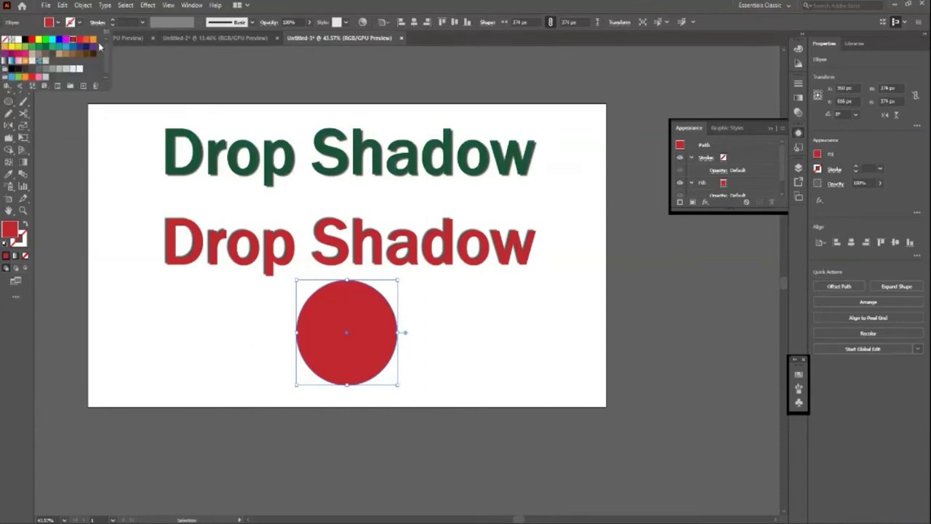
left_click(93, 48)
Zoom in on the circle and open the Effect menu
key("z")
mouse_move(378, 392)
left_mouse_down()
mouse_move(455, 438)
mouse_move(501, 439)
left_mouse_up()
key("v")
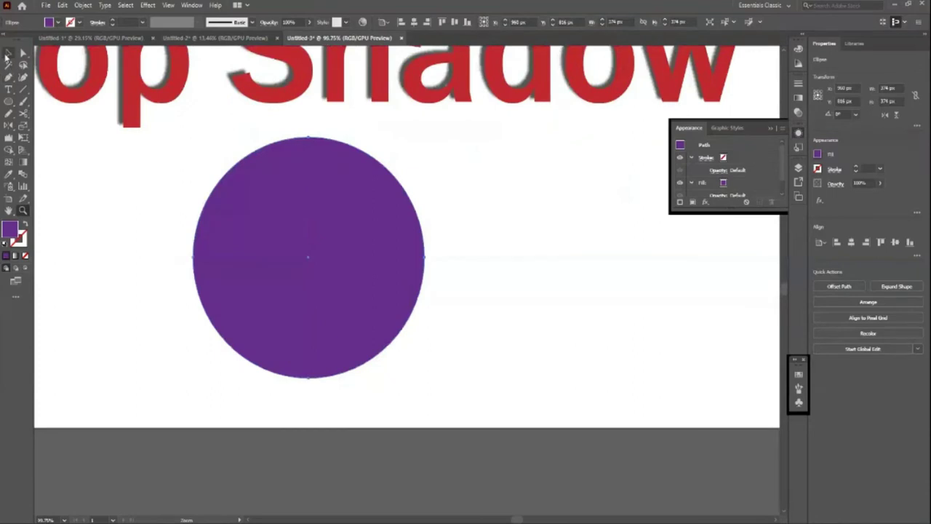
left_click(148, 5)
mouse_move(161, 119)
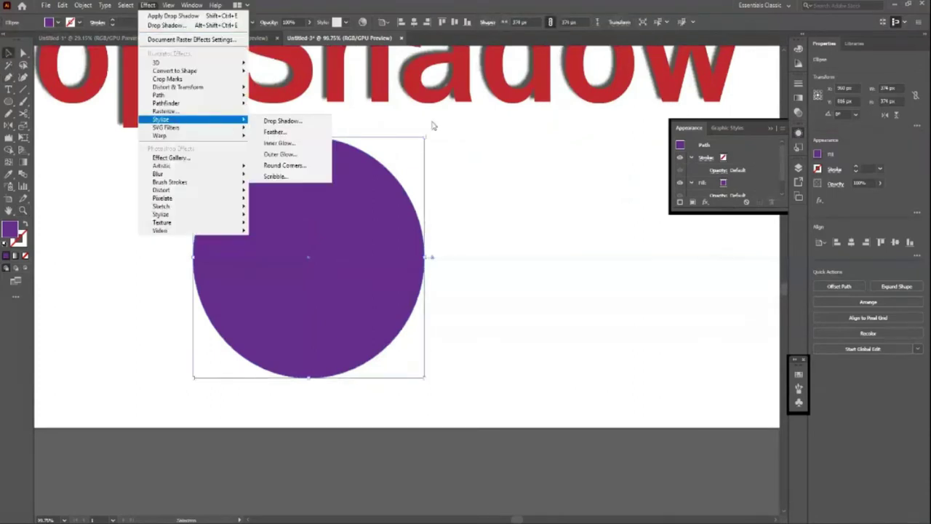
Add a drop shadow to the purple circle with X and Y offsets of 8 px
left_click(305, 120)
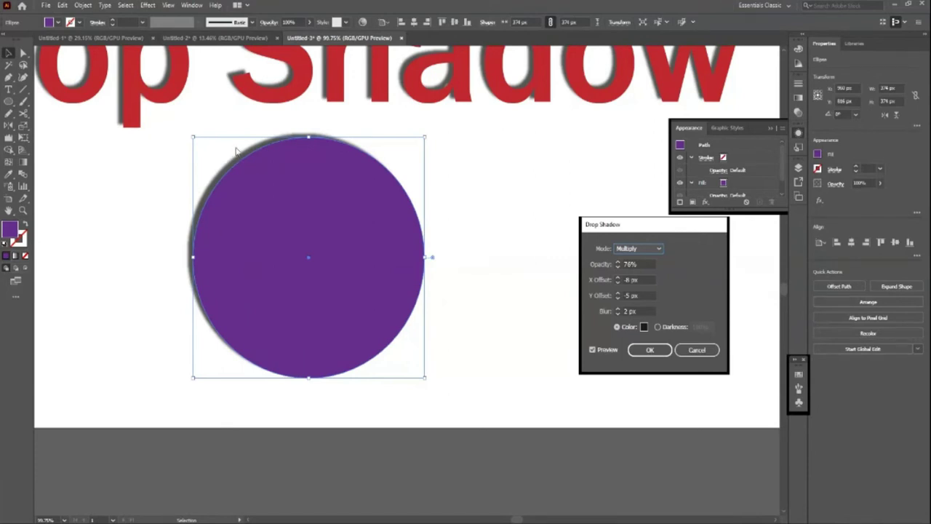
left_click(619, 278)
left_click(619, 279)
left_click(617, 279)
left_click(618, 278)
left_click(618, 279)
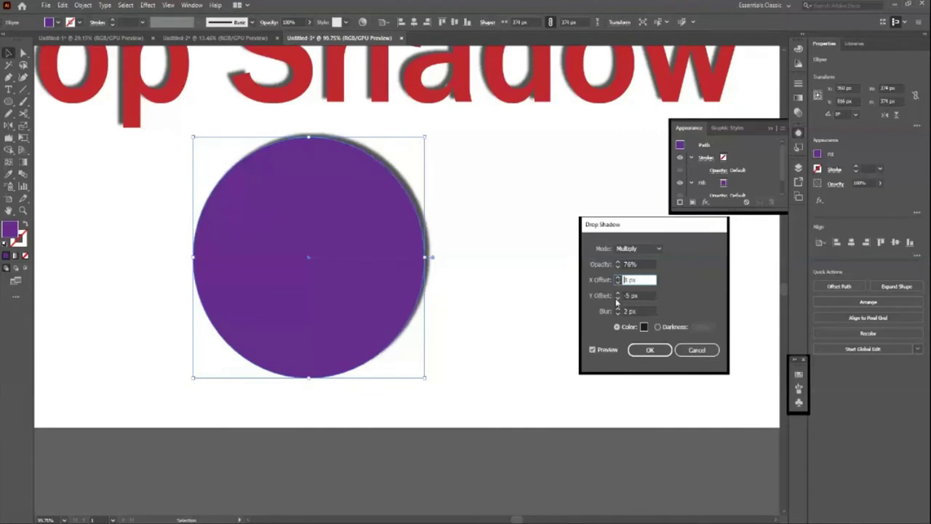
left_click(618, 293)
left_click(618, 294)
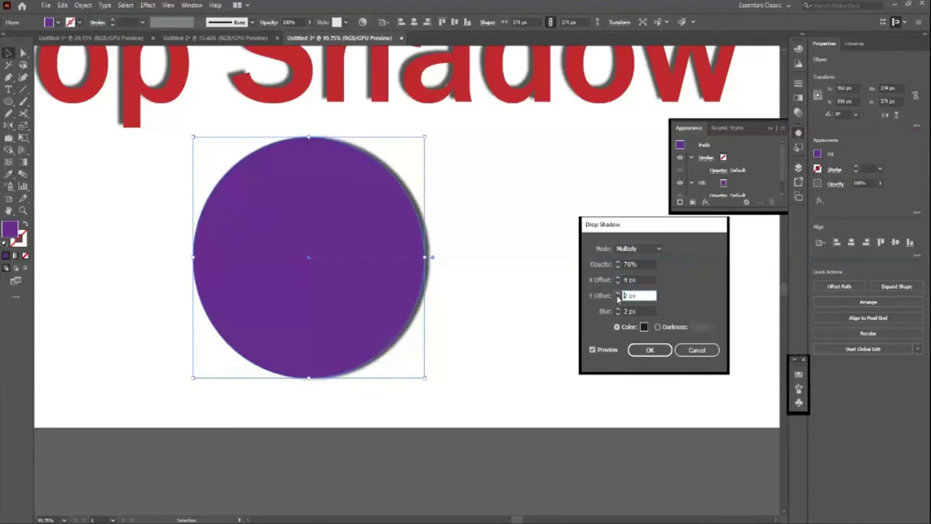
left_click(617, 294)
left_click(617, 294)
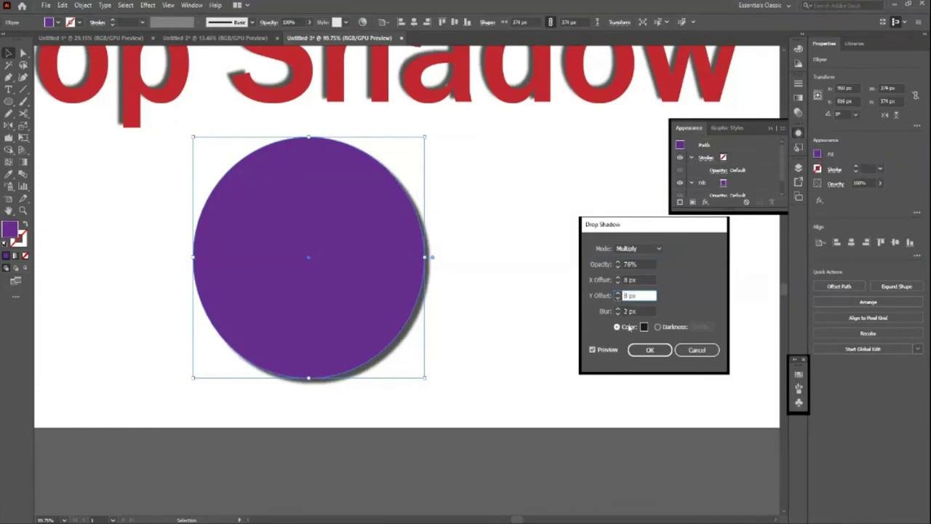
Set the shadow blur to 2 px with Multiply mode and confirm it
left_click(617, 312)
left_click(618, 312)
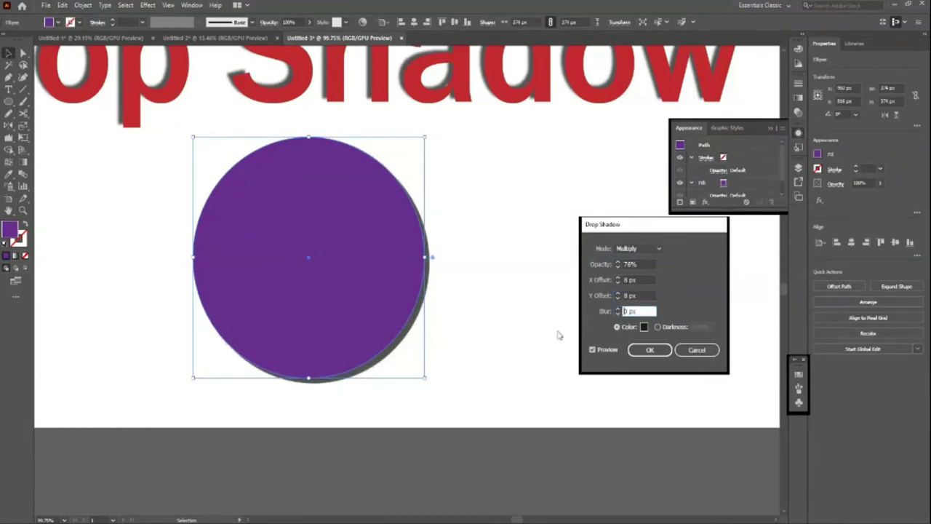
left_click(618, 309)
left_click(617, 309)
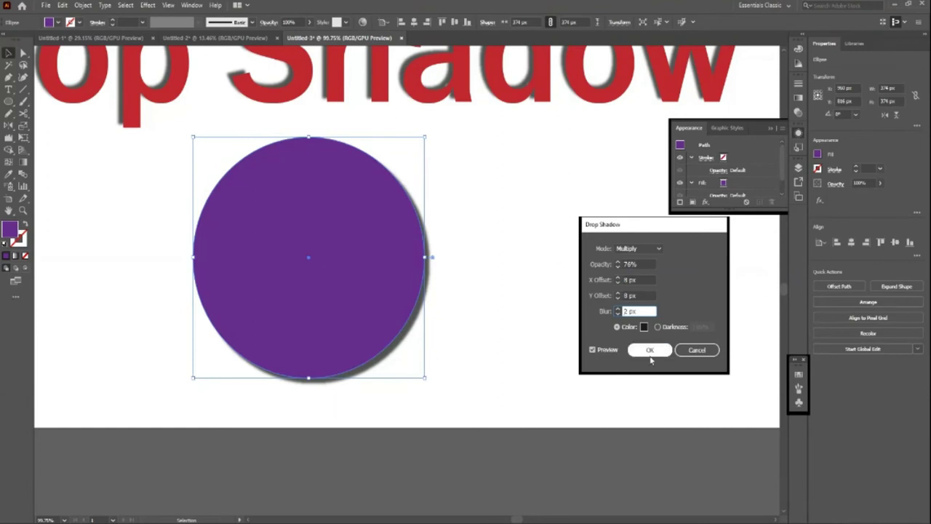
left_click(647, 249)
left_click(620, 286)
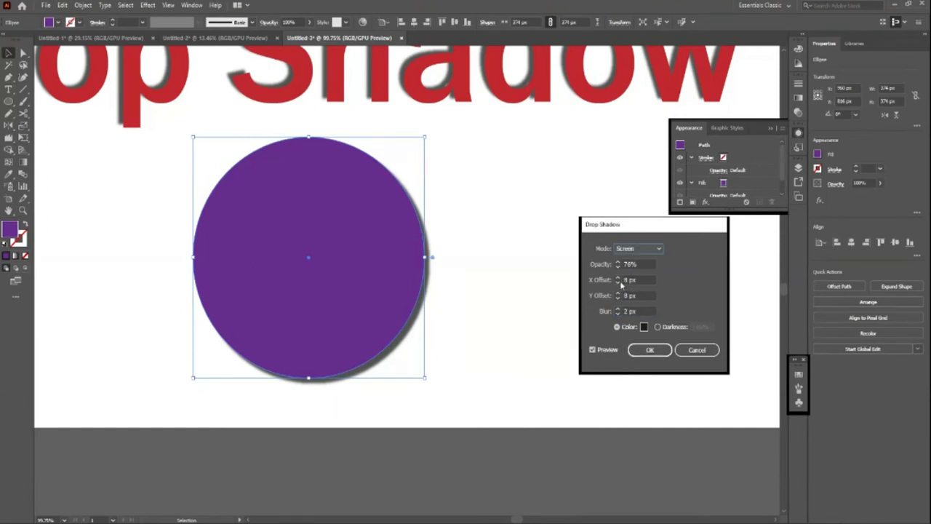
left_click(657, 248)
left_click(633, 274)
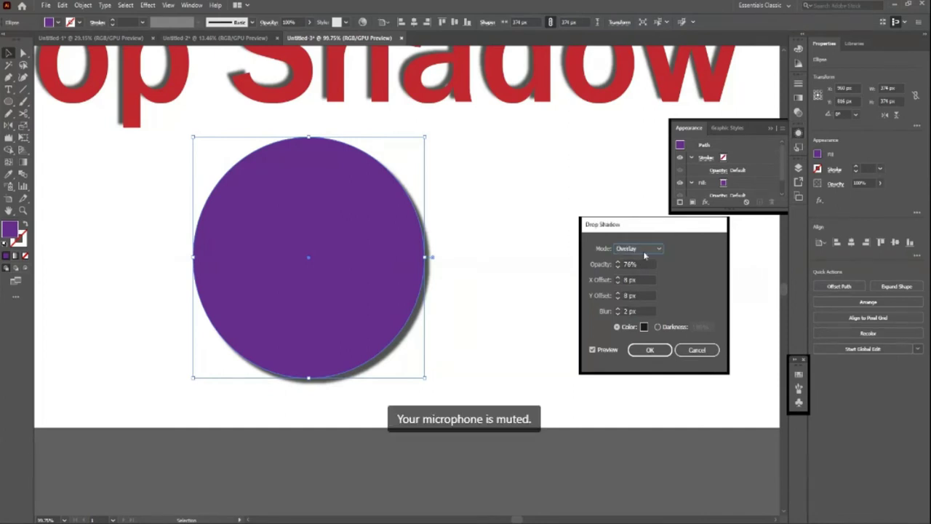
left_click(645, 251)
left_click(637, 277)
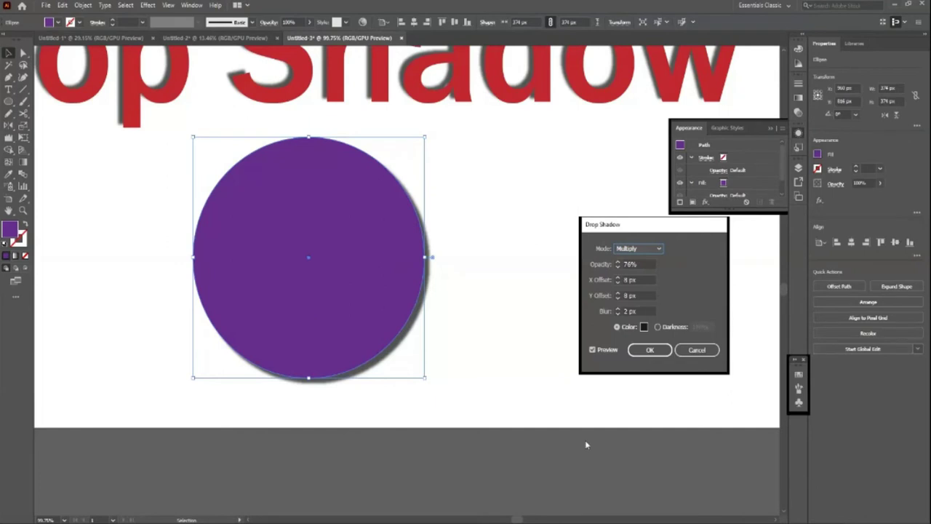
left_click(649, 350)
Deselect the circle and zoom out to view the whole artboard
left_click(470, 387)
scroll(351, 433, "up", 2)
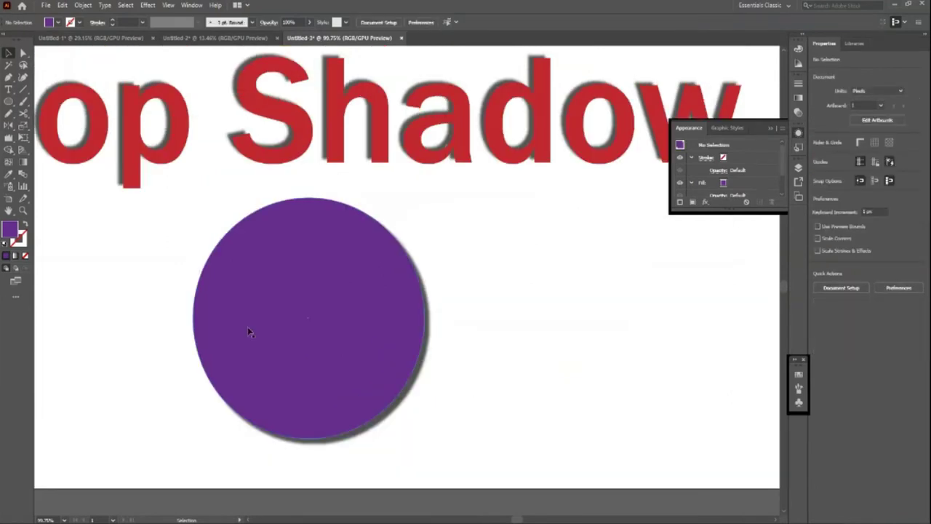
left_click(22, 210)
left_click(291, 266, "alt")
Move the purple circle to the artboard's left side
left_click(506, 302, "alt")
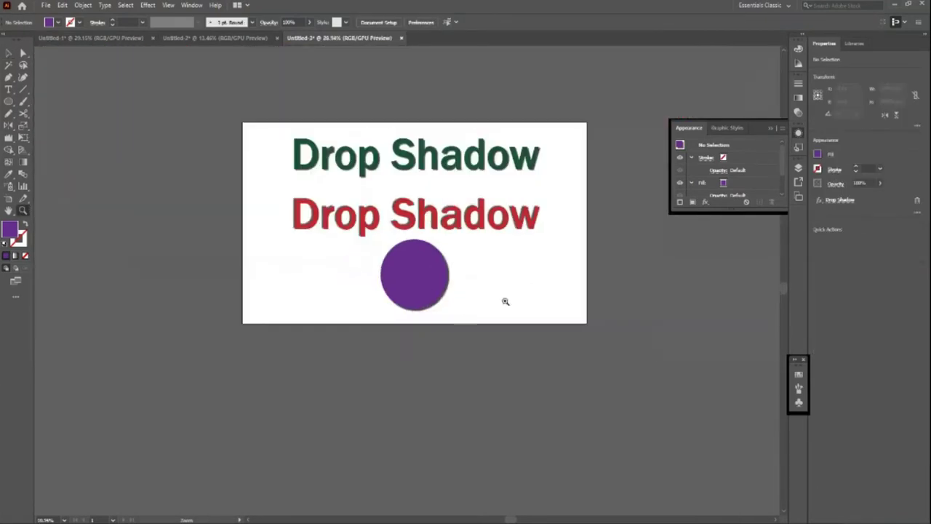
left_click_drag(505, 302, 530, 354)
scroll(495, 354, "up", 2)
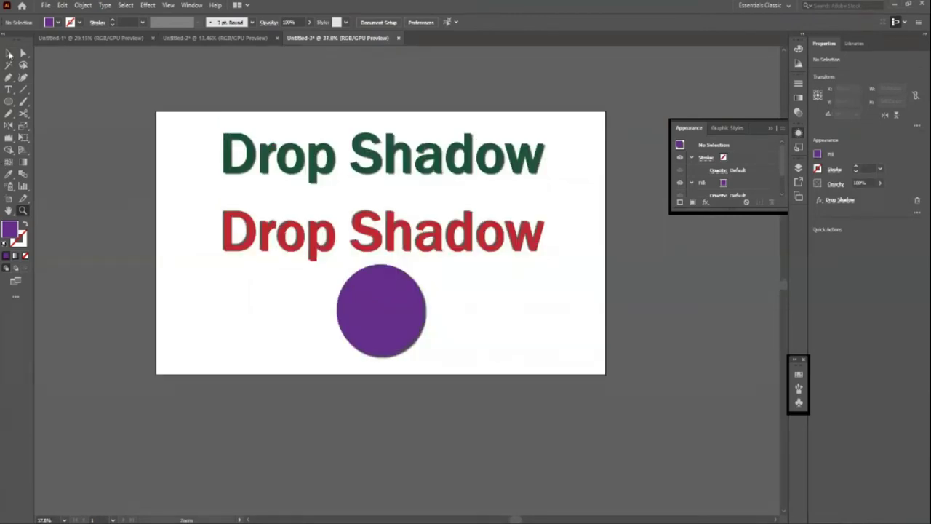
left_click(9, 54)
left_click(389, 332)
mouse_move(357, 328)
left_mouse_down()
mouse_move(181, 334)
mouse_move(228, 332)
left_mouse_up()
Draw a wide rectangle beside the circle, round it into a pill and centre it horizontally
key("m")
left_click_drag(293, 300, 484, 352)
key("a")
left_click_drag(301, 345, 536, 344)
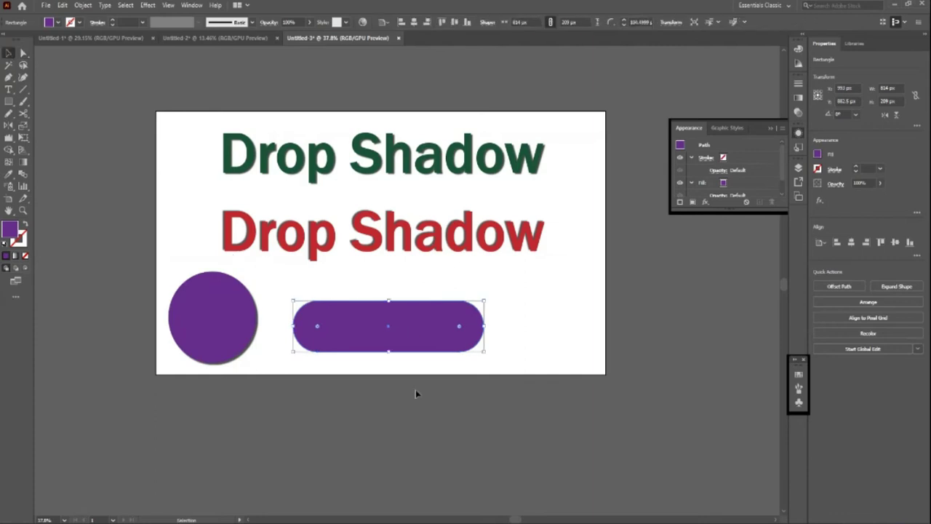
left_click(419, 22)
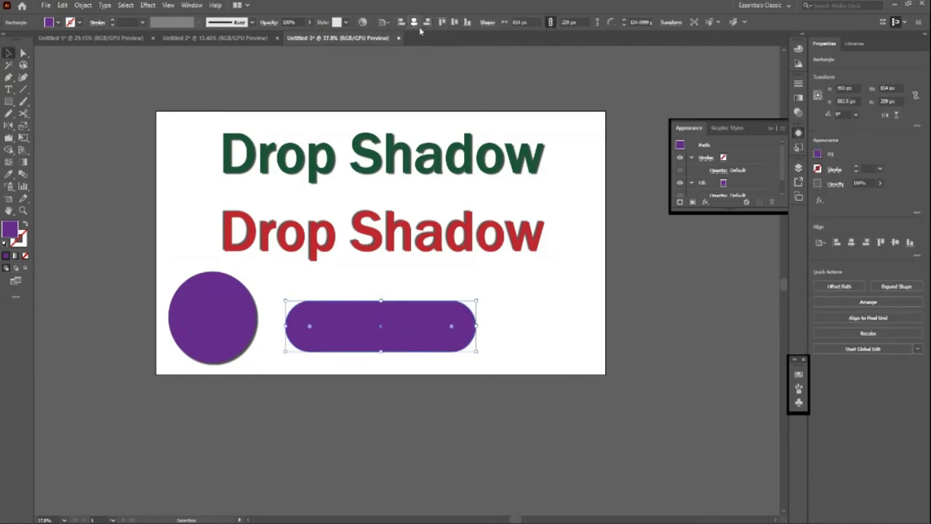
left_click(433, 415)
Apply a drop shadow to the pill shape
key("z")
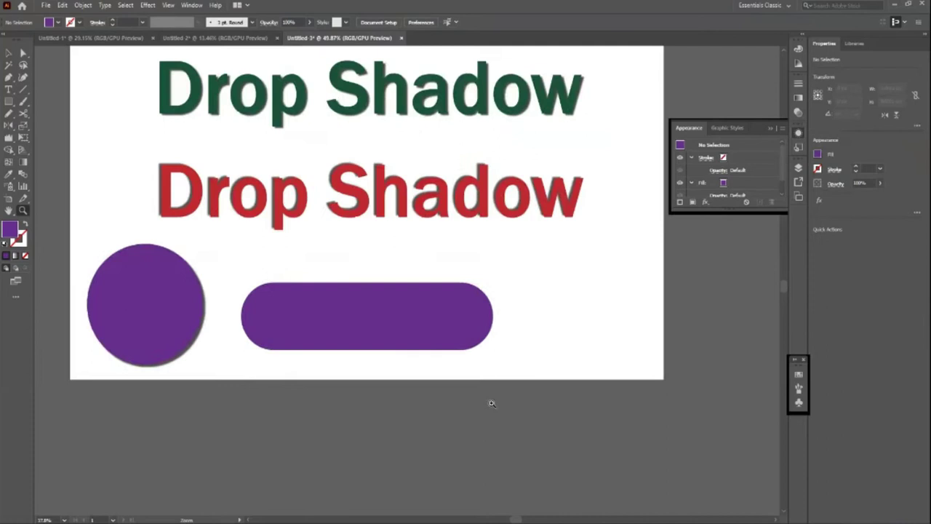
left_click_drag(433, 353, 450, 332)
key("v")
left_click(449, 331)
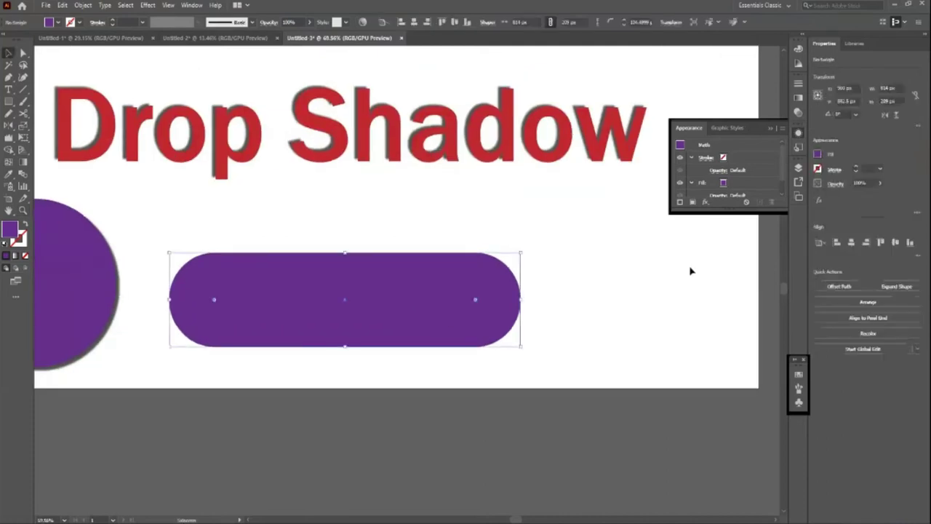
left_click_drag(782, 168, 785, 198)
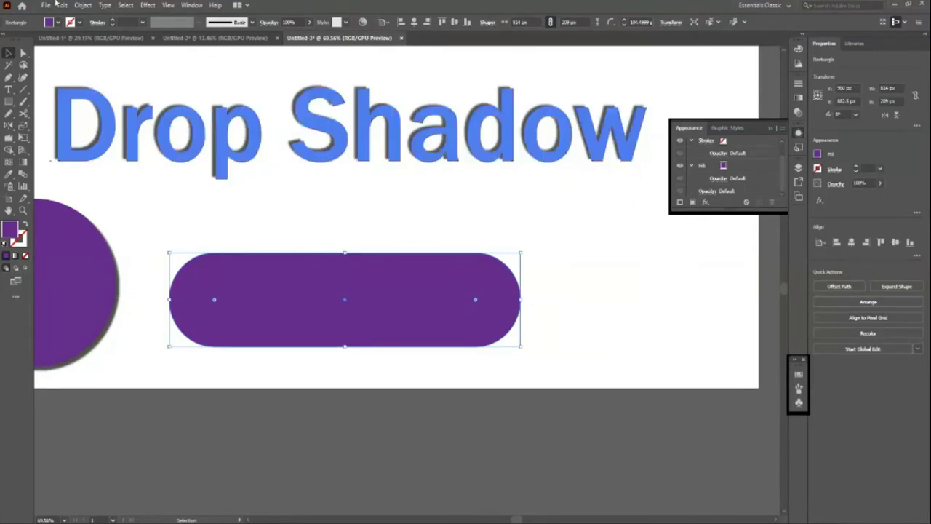
left_click(148, 6)
mouse_move(161, 119)
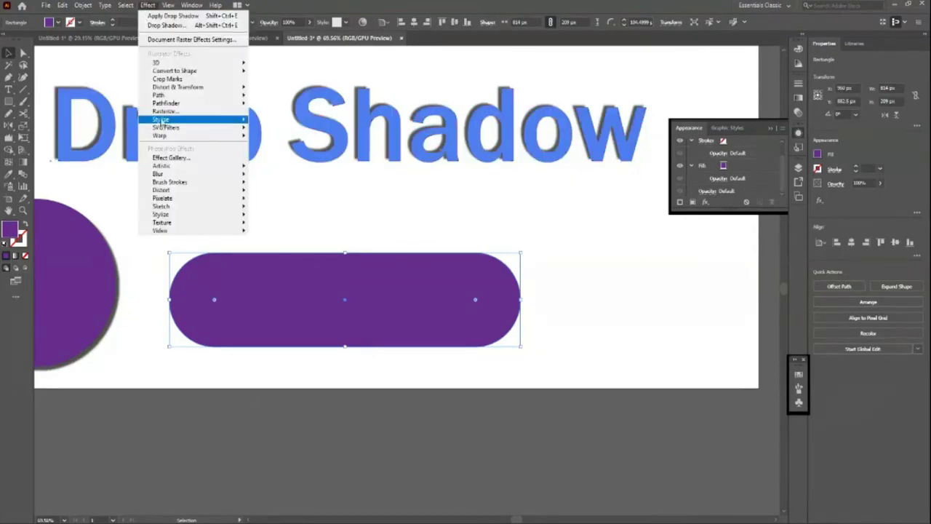
left_click(280, 121)
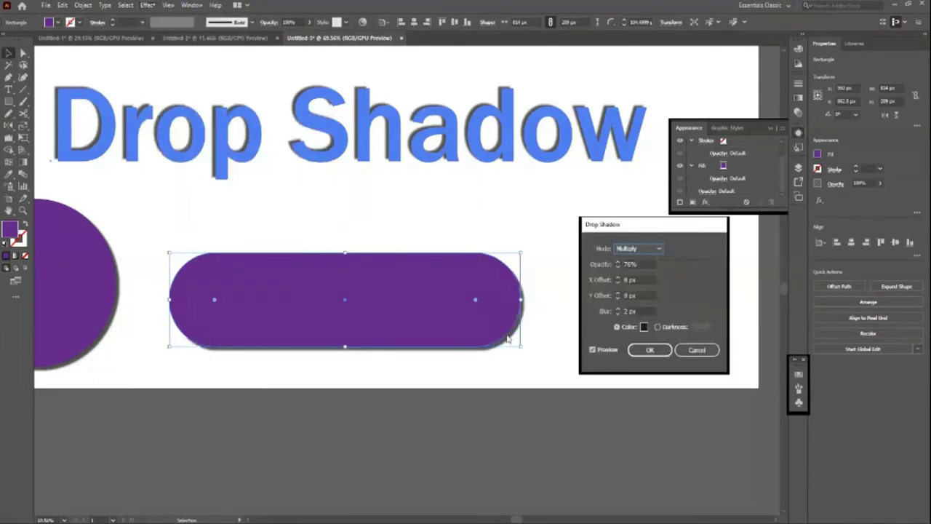
left_click(649, 350)
left_click(542, 386)
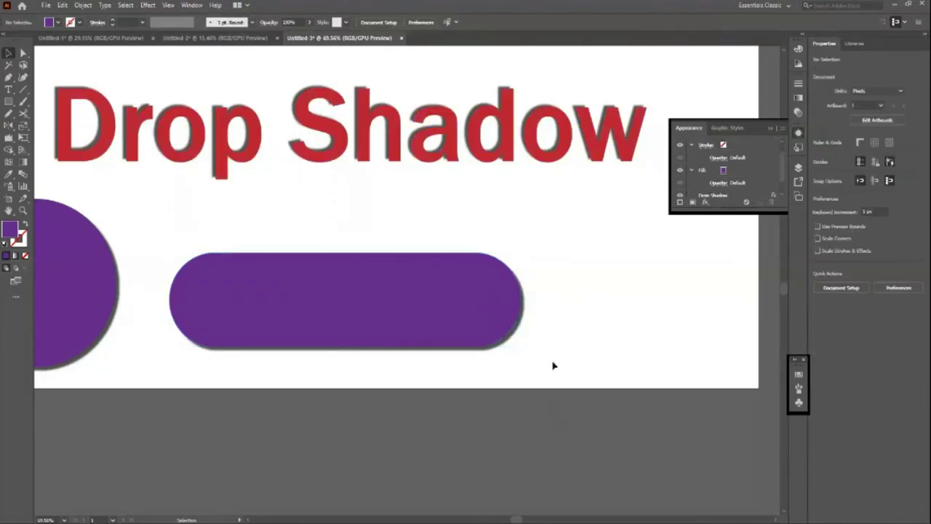
Alt-drag a copy of the shadowed circle to the artboard's right side
key("z")
mouse_move(359, 369)
left_mouse_down()
mouse_move(453, 362)
mouse_move(303, 357)
left_mouse_up()
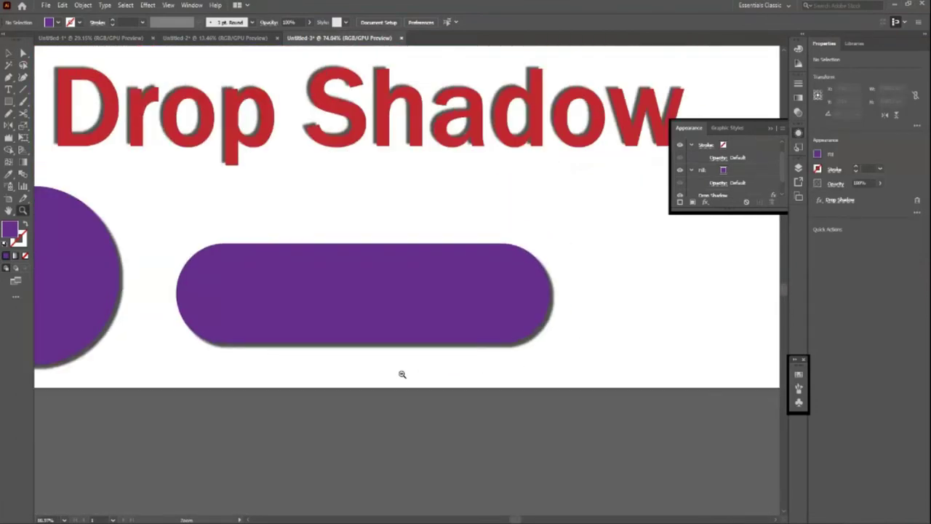
left_click_drag(523, 350, 536, 374)
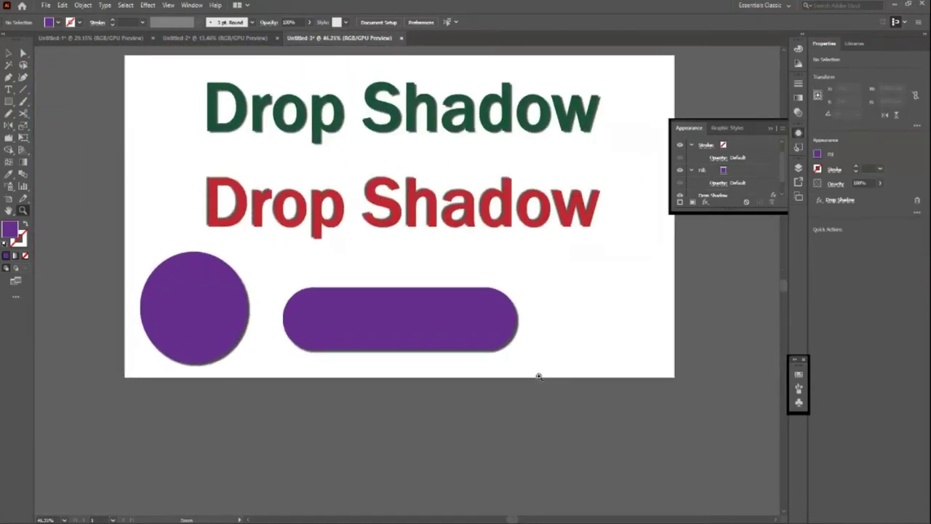
key("v")
mouse_move(201, 311)
left_mouse_down()
mouse_move(611, 333)
mouse_move(605, 321)
left_mouse_up()
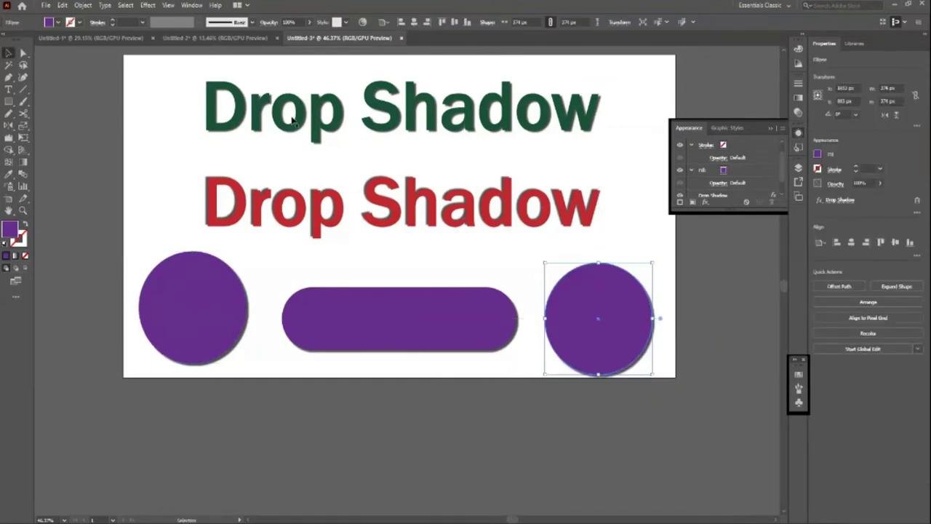
Select the copied right circle and bring up its existing Drop Shadow settings
left_click(147, 6)
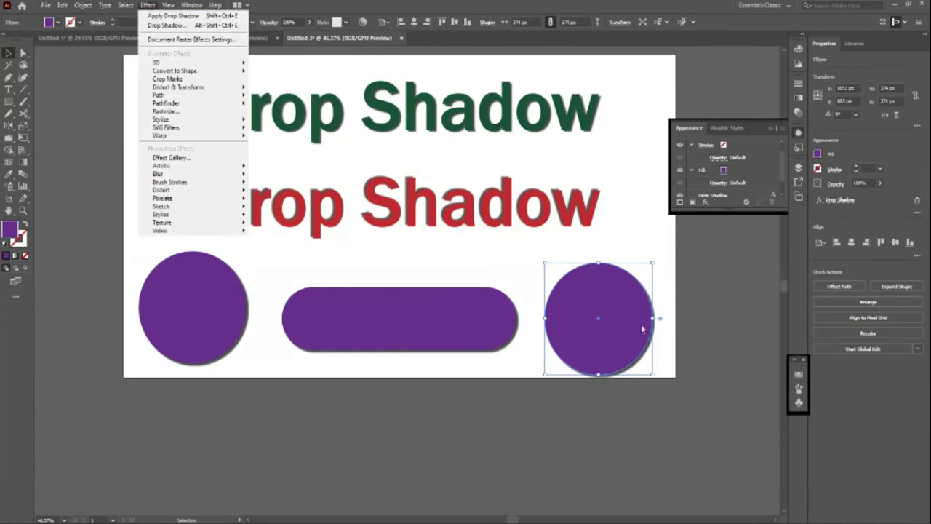
left_click(642, 328)
left_click(580, 337)
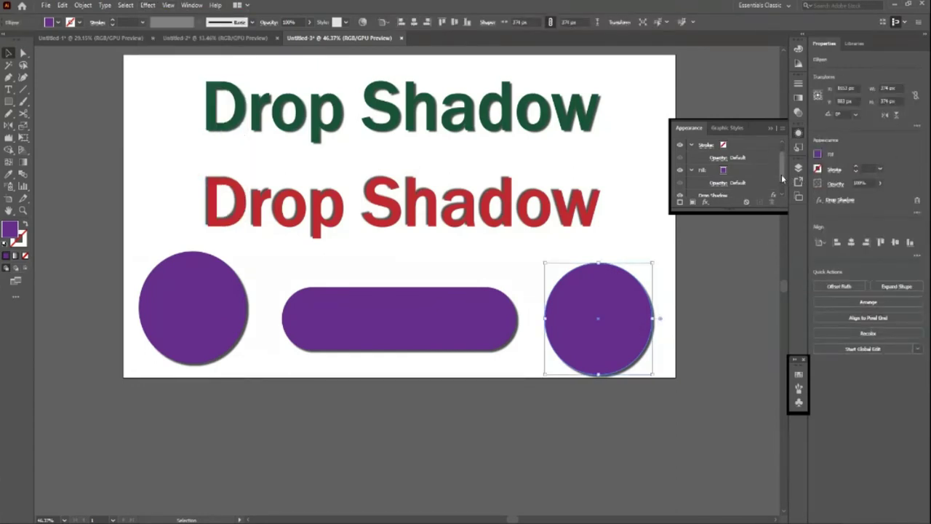
scroll(717, 182, "down", 1)
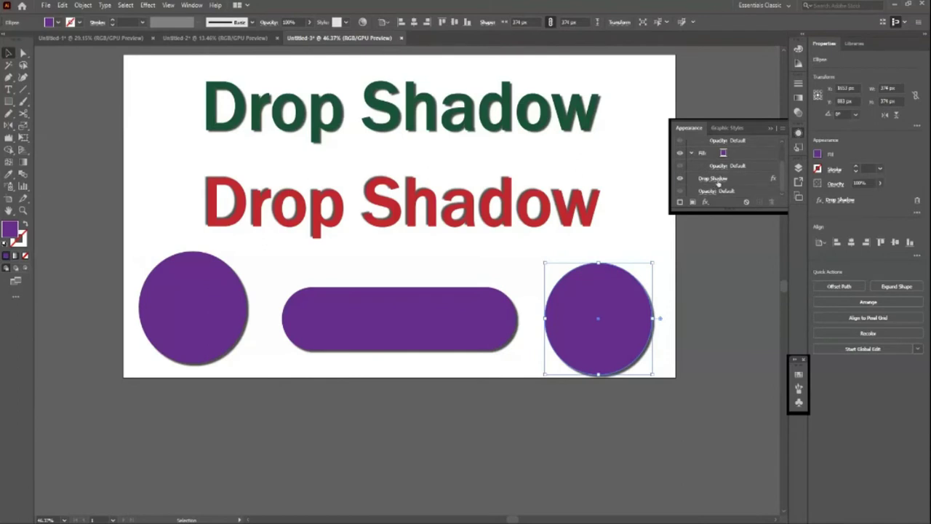
left_click(717, 180)
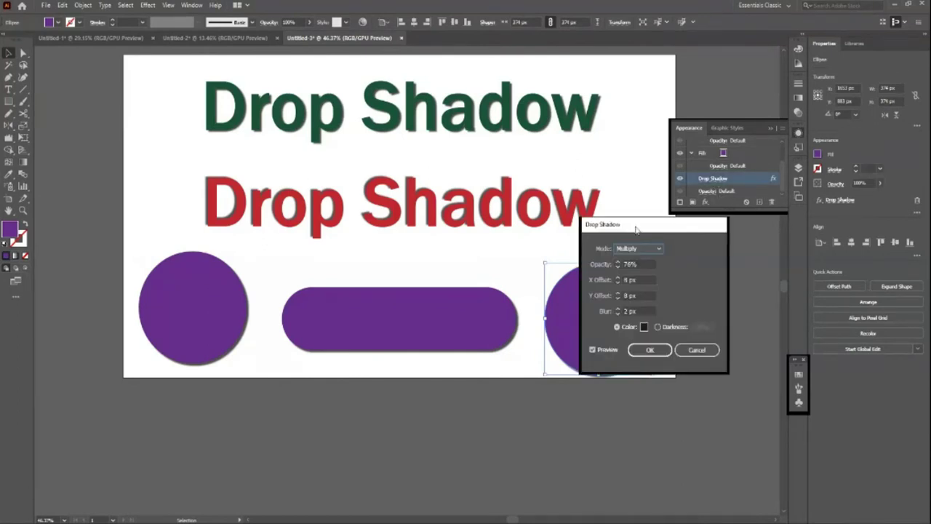
left_click_drag(635, 229, 732, 214)
Change both shadow offsets to -8 px, confirm, and deselect the circle
left_click(716, 268)
left_click(715, 268)
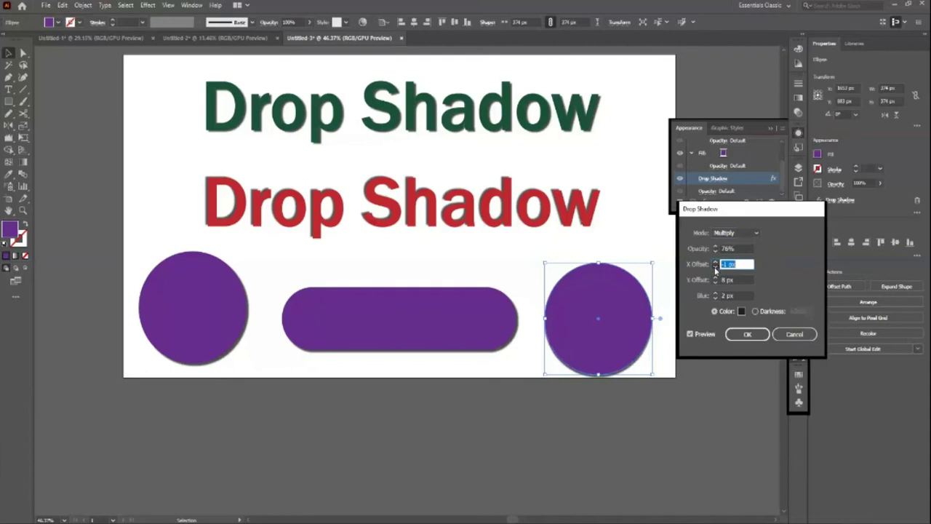
left_click(716, 268)
left_click(716, 268)
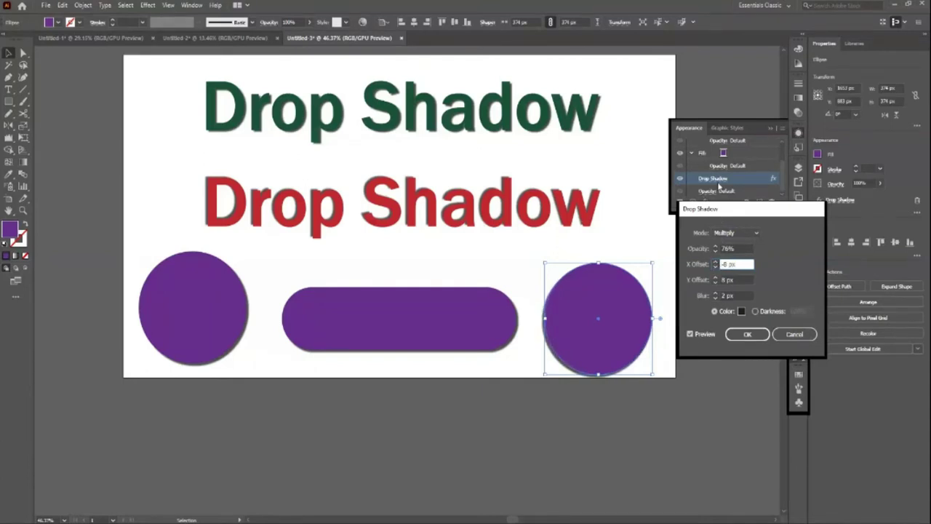
left_click(716, 283)
left_click(716, 283)
left_click(715, 283)
left_click(716, 284)
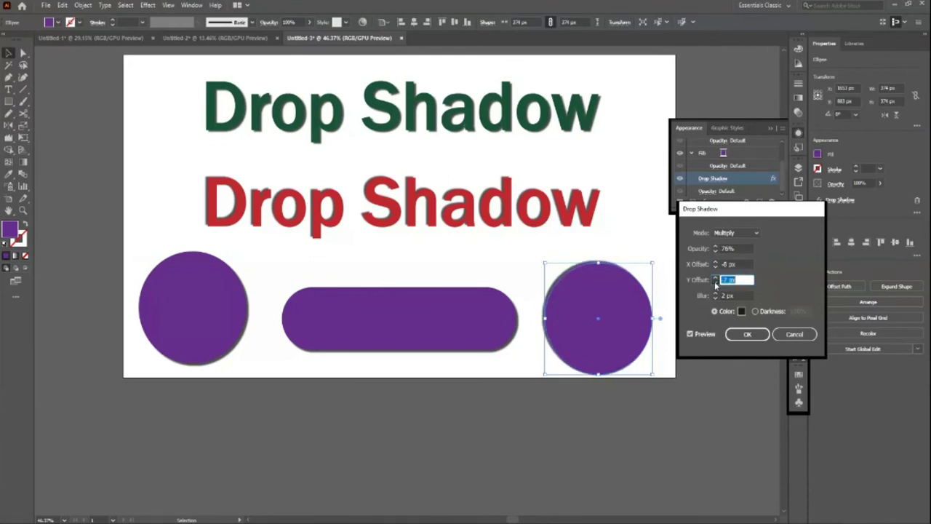
left_click(747, 334)
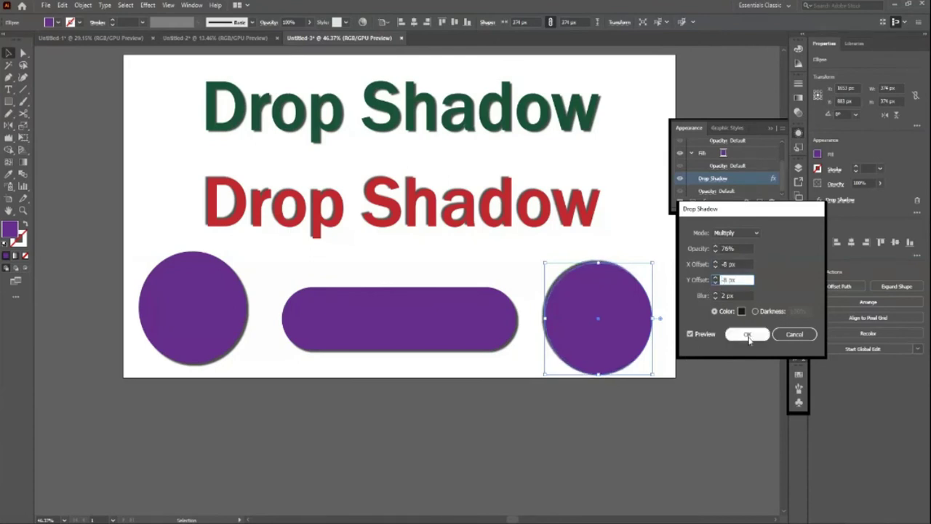
left_click(597, 429)
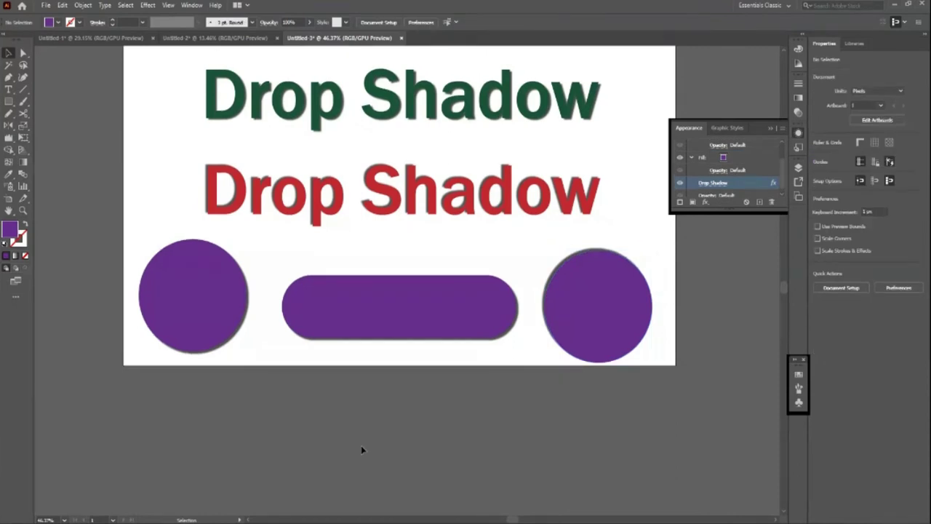
Recolour the right circle with a light orange fill swatch
scroll(361, 450, "up", 2)
left_click(623, 355)
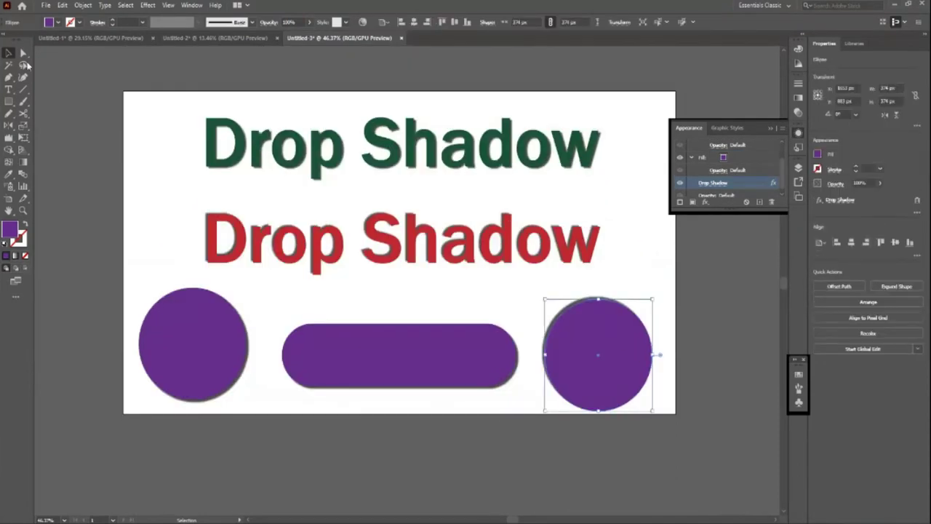
left_click(56, 23)
left_click(85, 46)
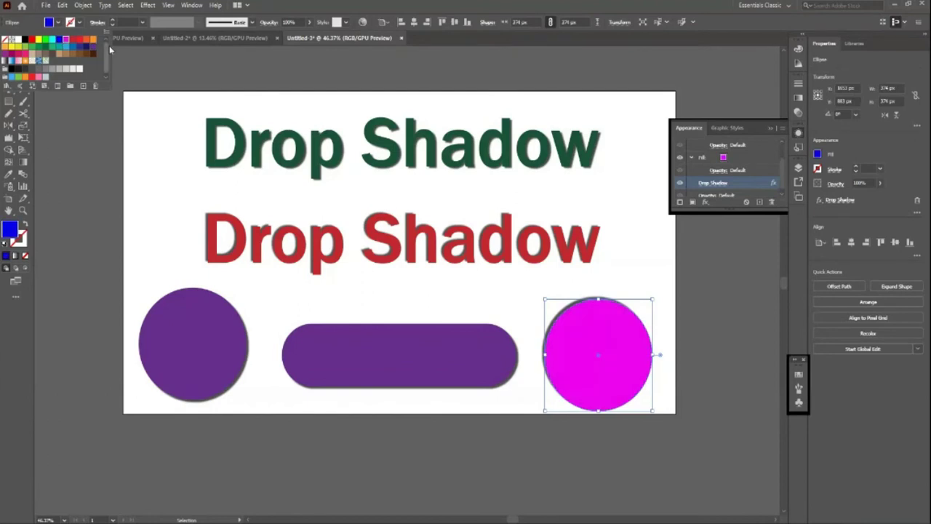
left_click(88, 38)
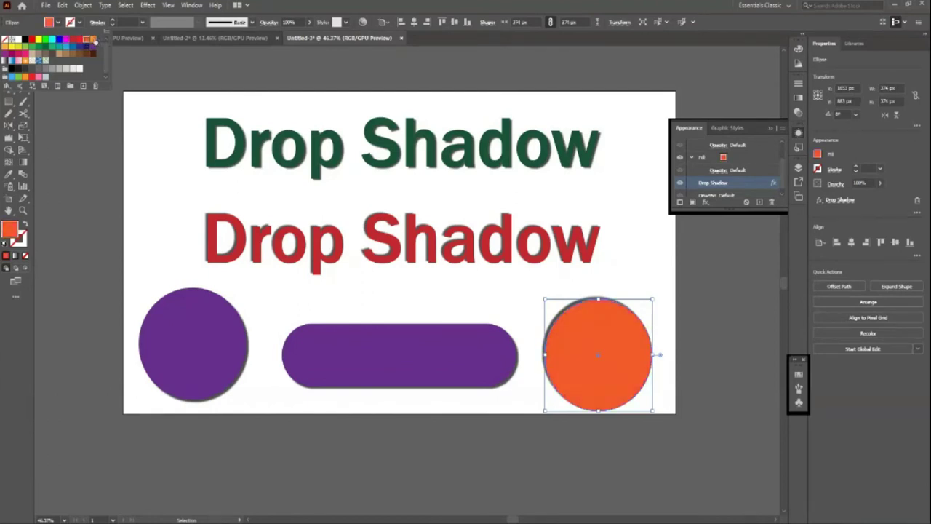
left_click(91, 38)
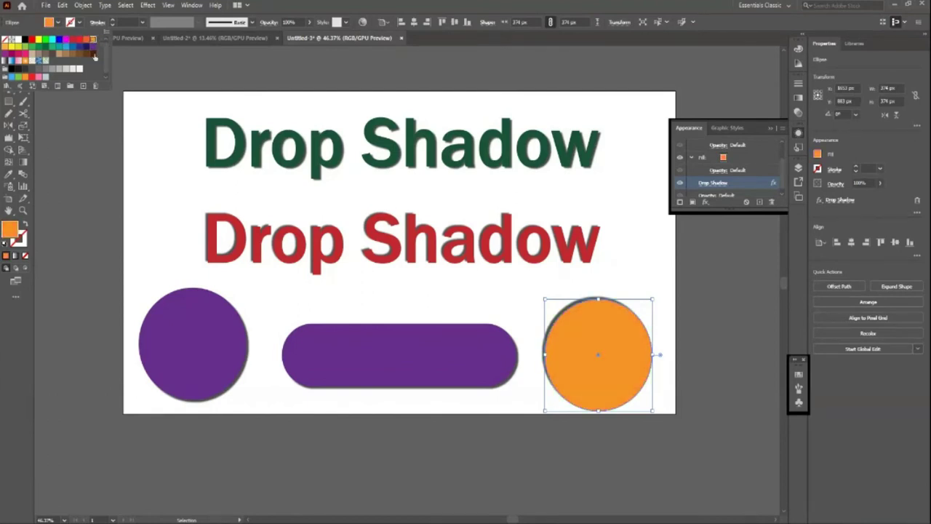
Recolour the left circle with a light green fill swatch, then deselect it
left_click(176, 366)
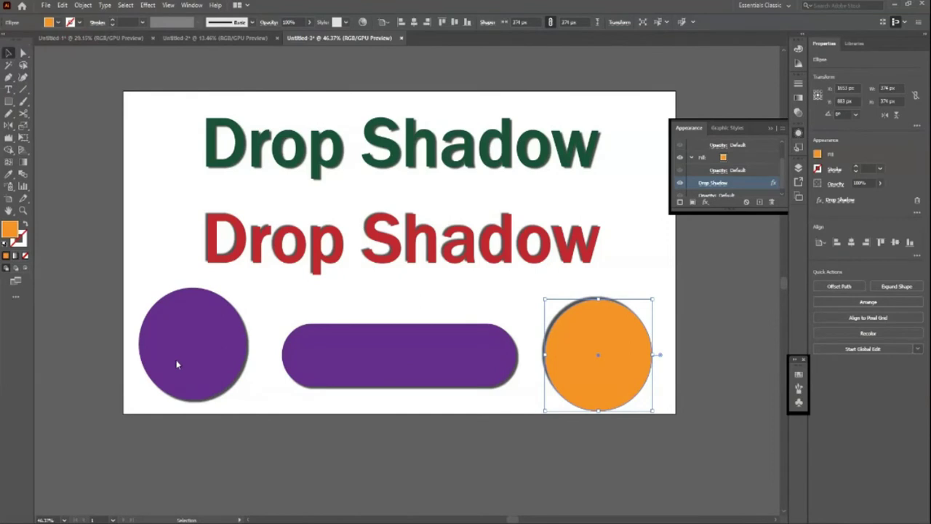
left_click(57, 22)
left_click(39, 47)
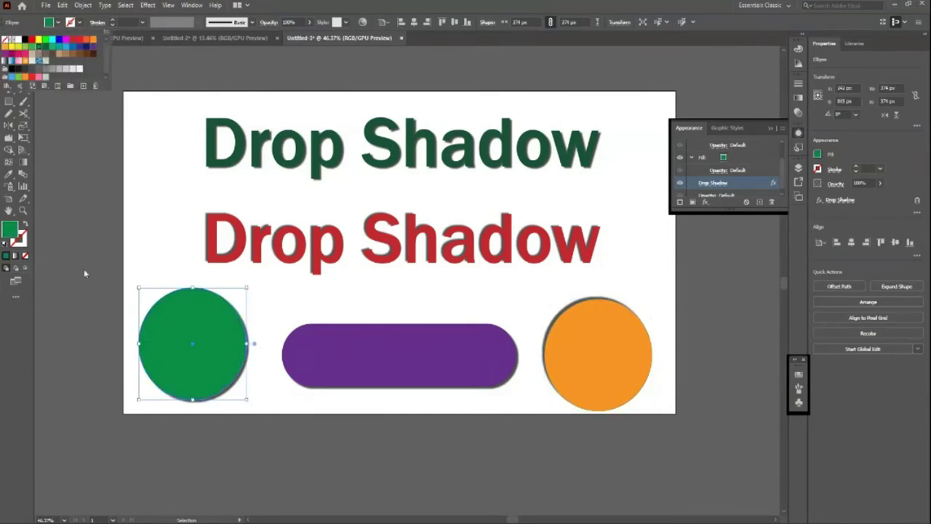
left_click(31, 46)
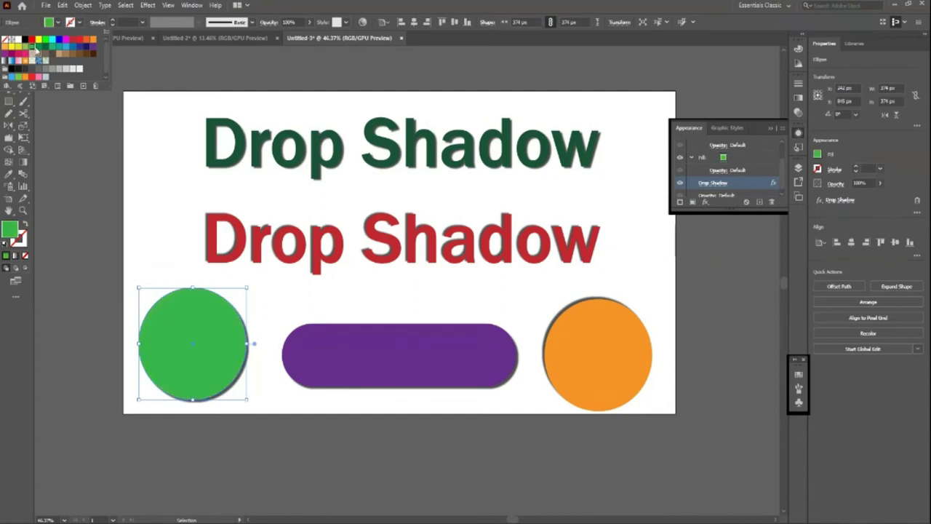
left_click(85, 227)
left_click(574, 455)
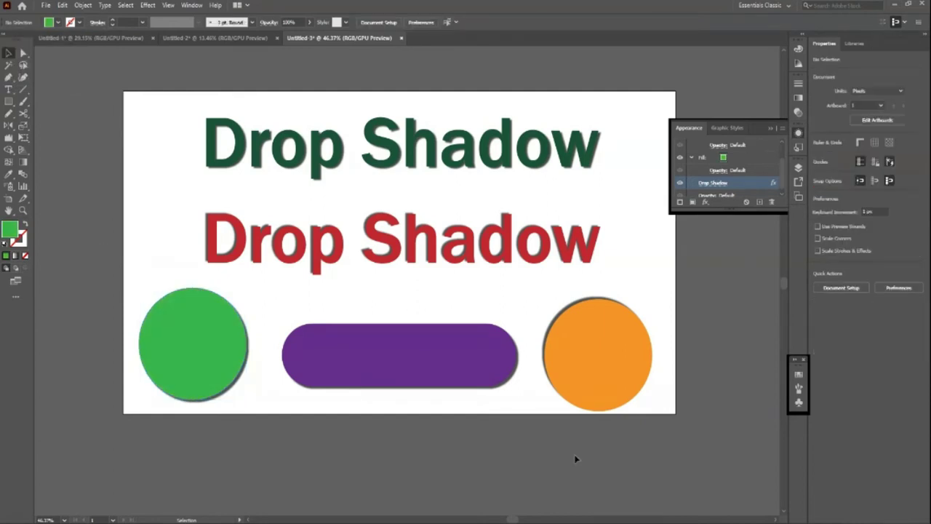
Zoom out to view both recoloured circles on the artboard
scroll(471, 458, "down", 1)
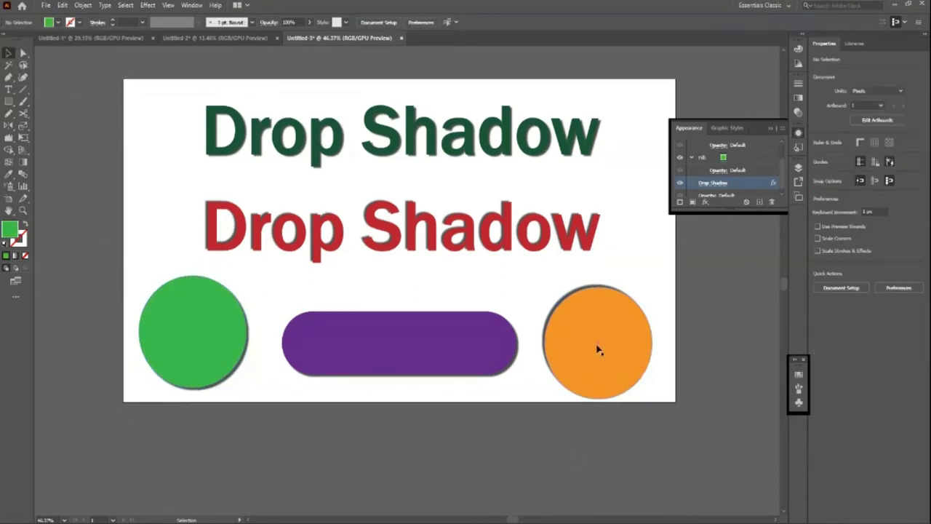
scroll(469, 420, "up", 2)
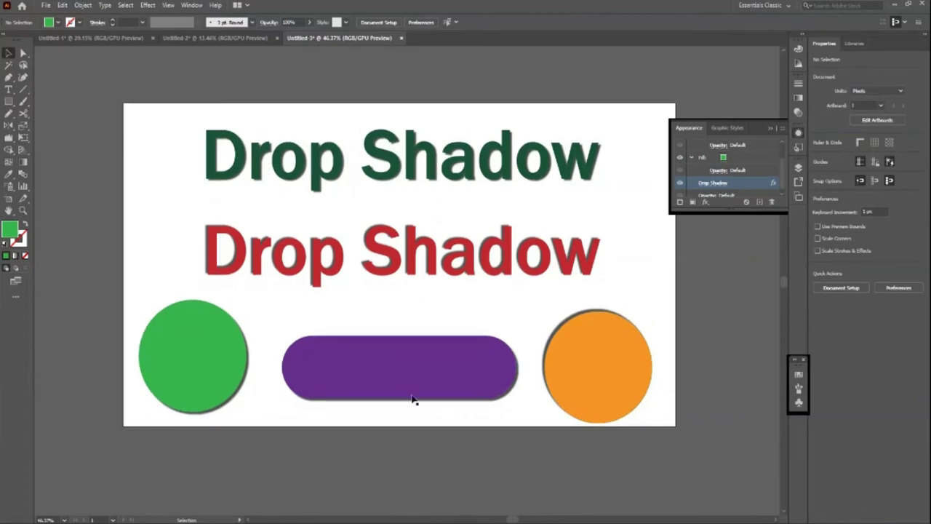
scroll(411, 399, "down", 2)
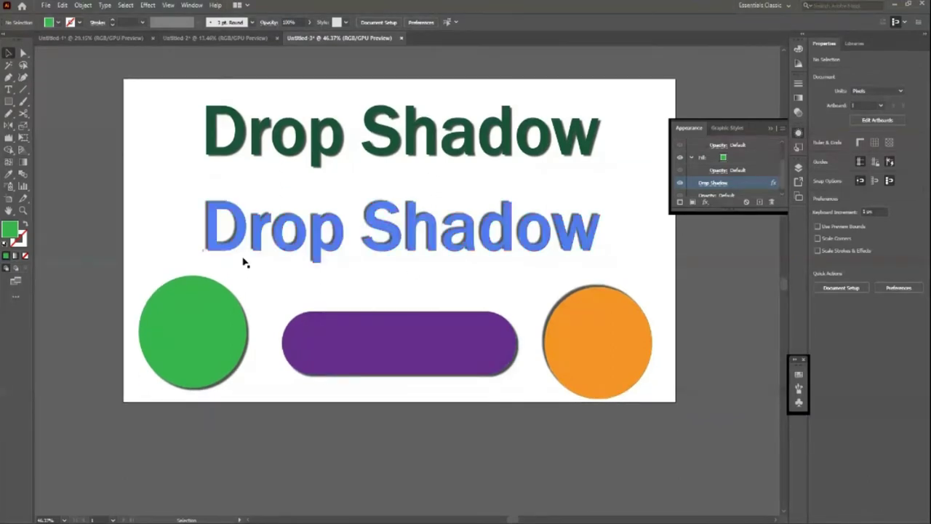
key("z")
left_click_drag(219, 266, 161, 282)
left_click(426, 312)
key("v")
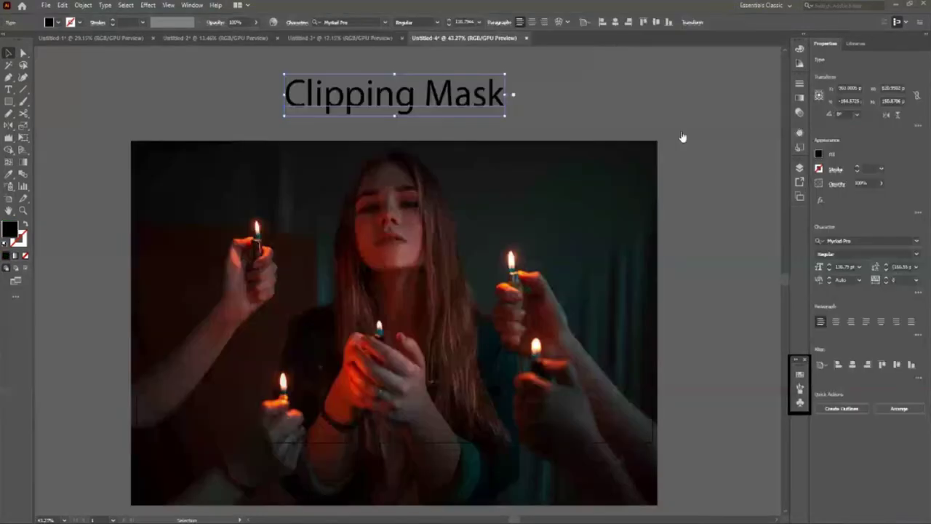
Select the photo beneath the Clipping Mask heading in Untitled-4
left_click(683, 137)
scroll(104, 250, "down", 1)
scroll(102, 250, "up", 2)
left_click(451, 113)
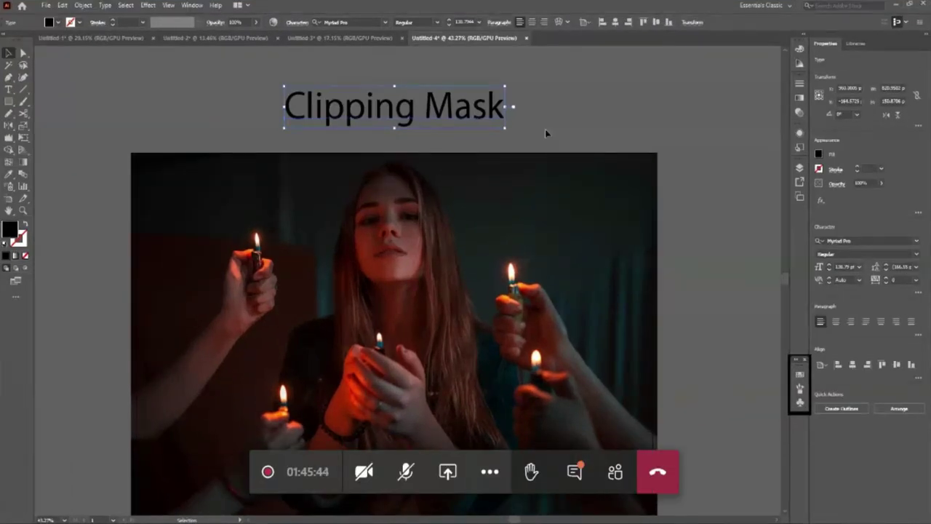
scroll(549, 141, "down", 1)
left_click(550, 141)
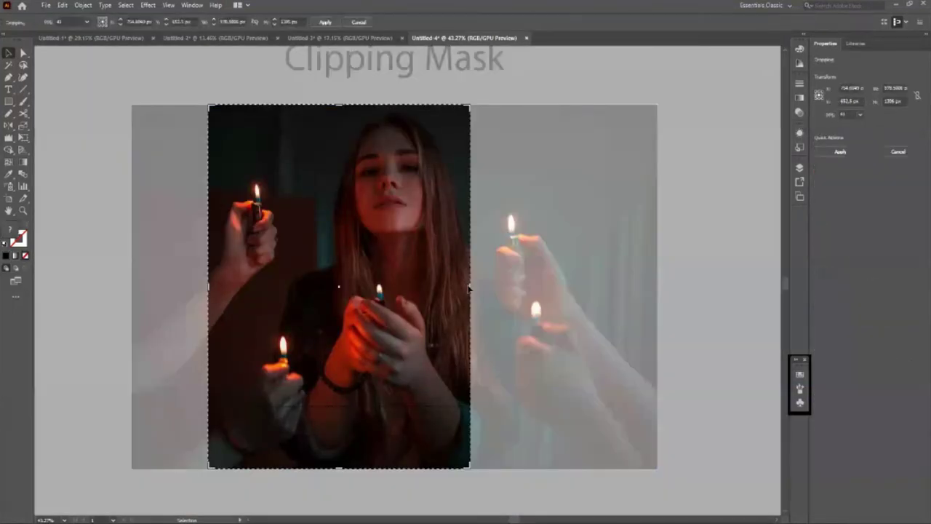
Trial-crop the photo by adjusting its edges, then undo to restore the full image
left_click_drag(470, 286, 652, 286)
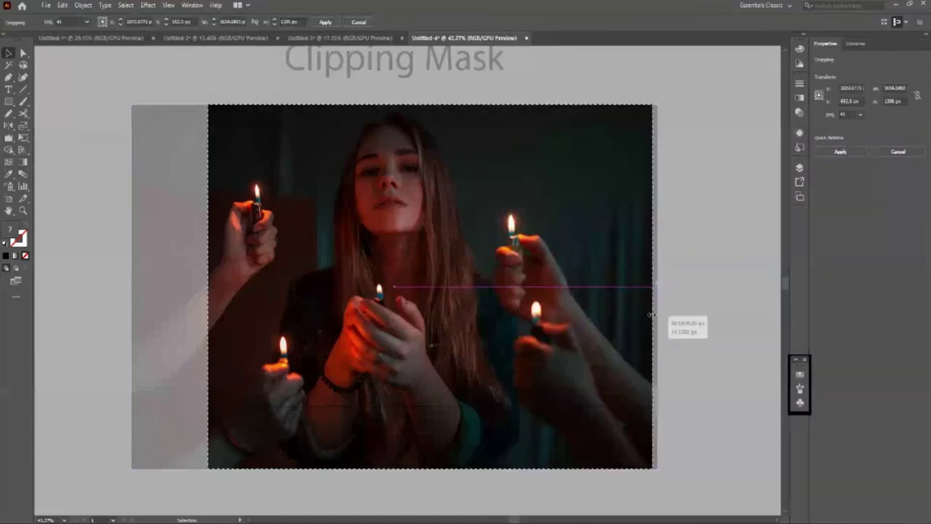
mouse_move(210, 289)
left_mouse_down()
mouse_move(136, 279)
mouse_move(143, 279)
left_mouse_up()
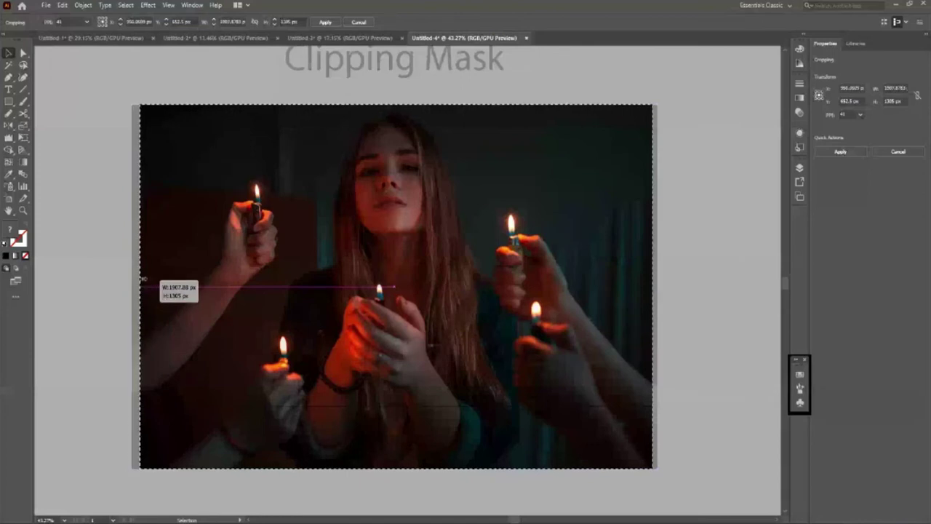
left_click_drag(144, 278, 137, 279)
mouse_move(396, 104)
left_mouse_down()
mouse_move(403, 210)
mouse_move(391, 128)
mouse_move(399, 113)
left_mouse_up()
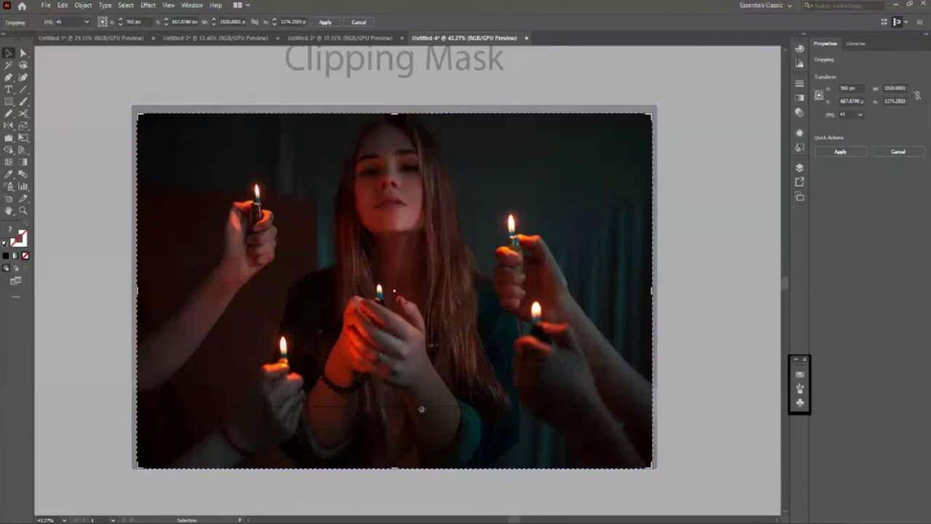
left_click_drag(421, 409, 421, 404)
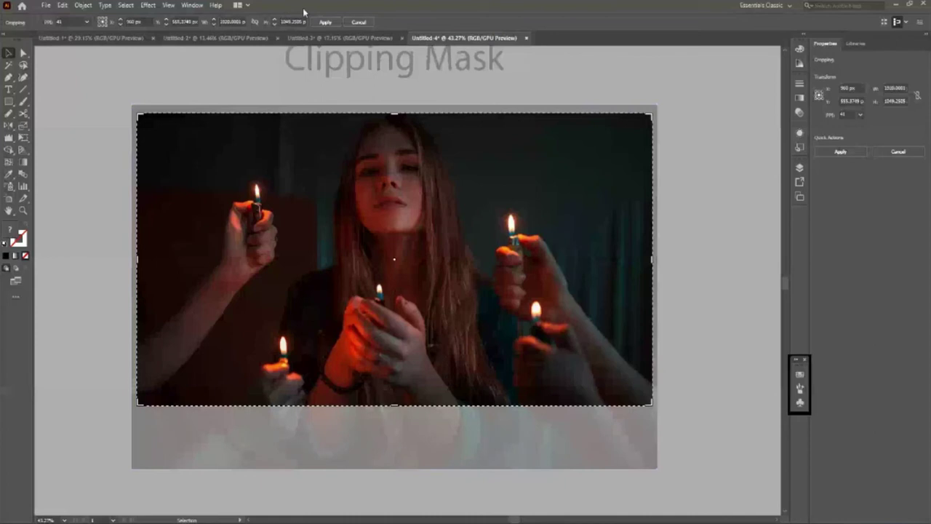
left_click(327, 21)
left_click_drag(395, 110, 394, 105)
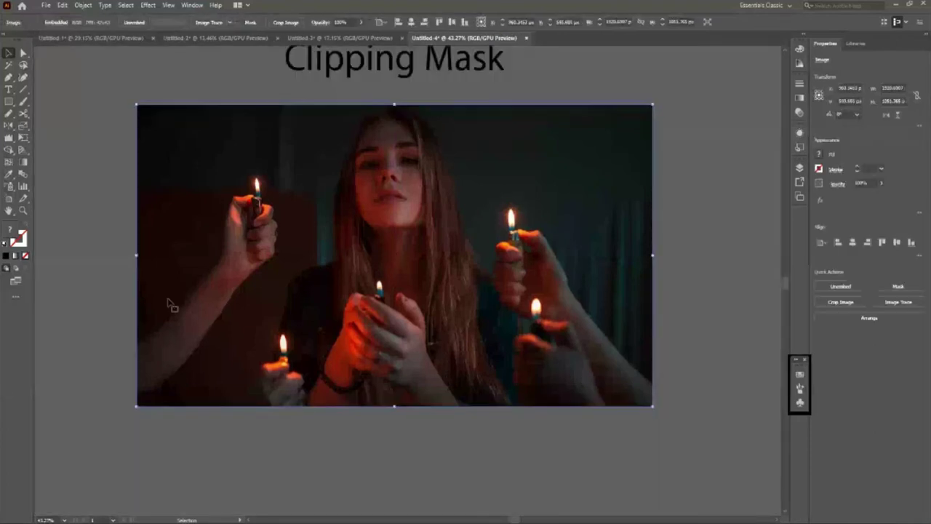
key("ctrl+z")
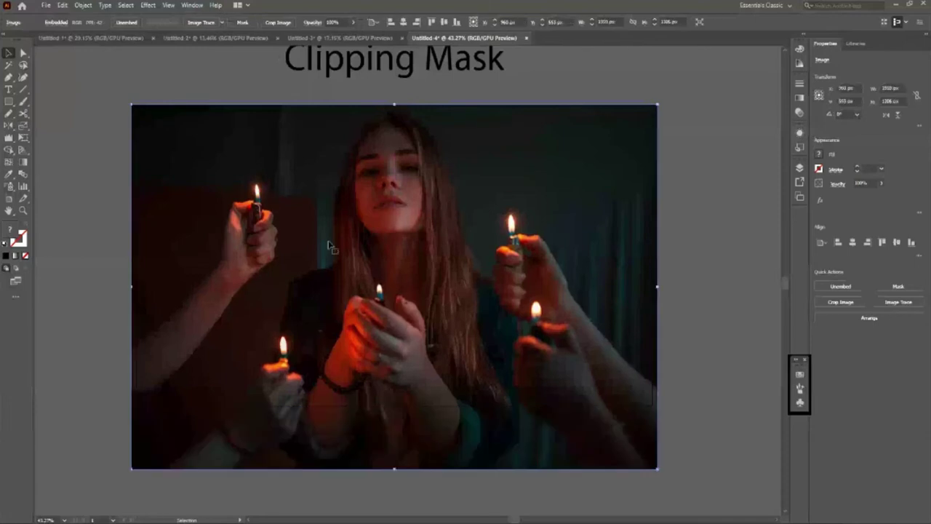
Crop the photo at full width with its bottom strip trimmed, to roughly 1952 × 1080 px
left_click(278, 22)
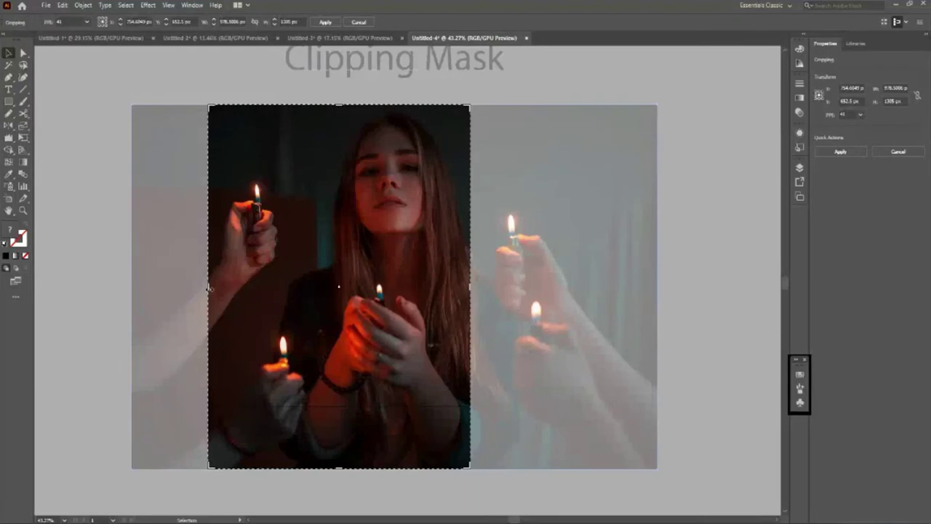
left_click_drag(209, 288, 134, 288)
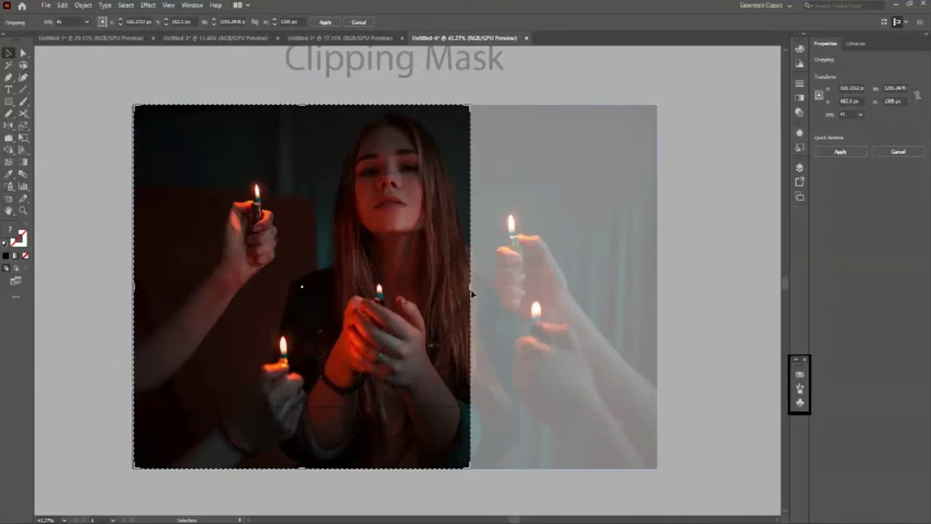
left_click_drag(471, 290, 657, 290)
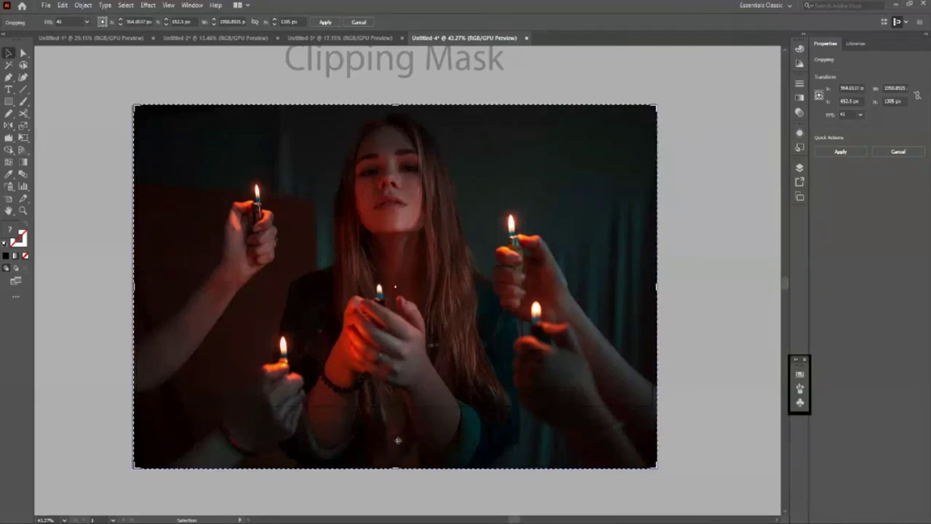
left_click_drag(398, 468, 400, 408)
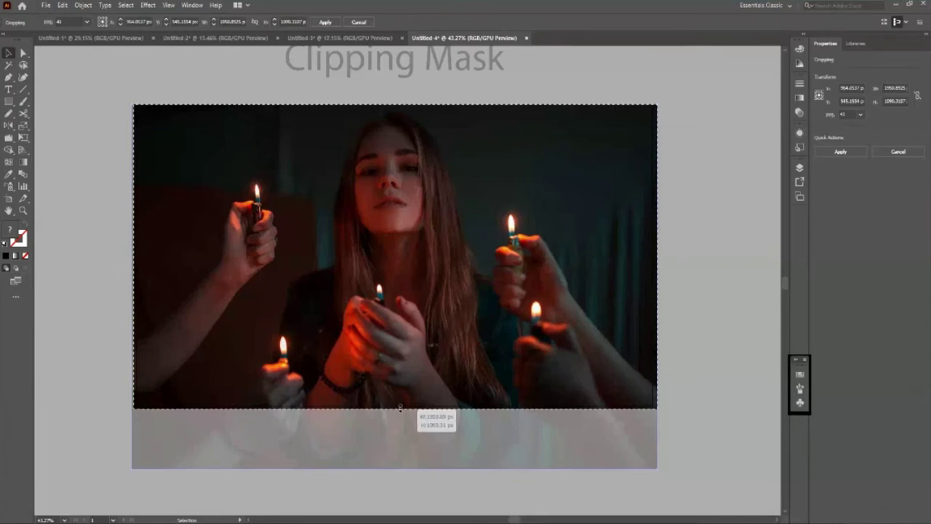
key("Return")
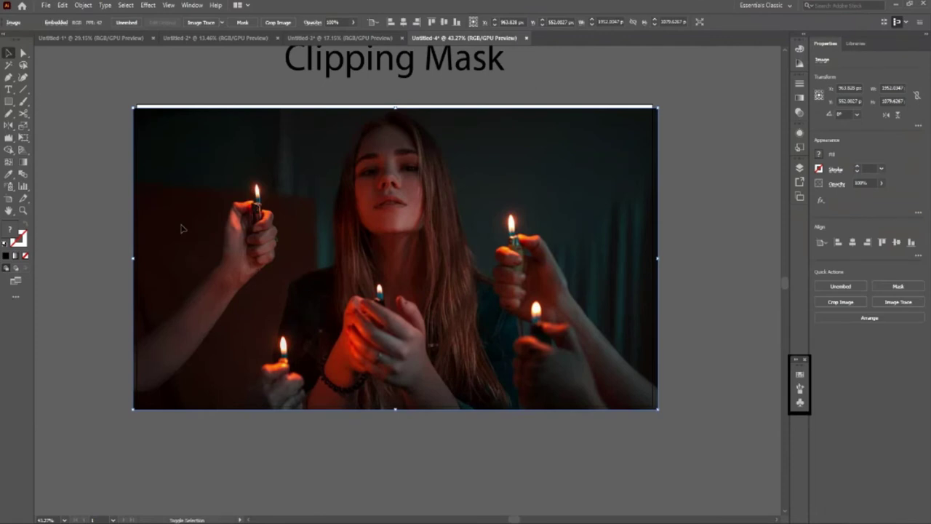
Draw a hexagon over the photo's top-left area and fill it orange from Swatches
left_click(102, 213)
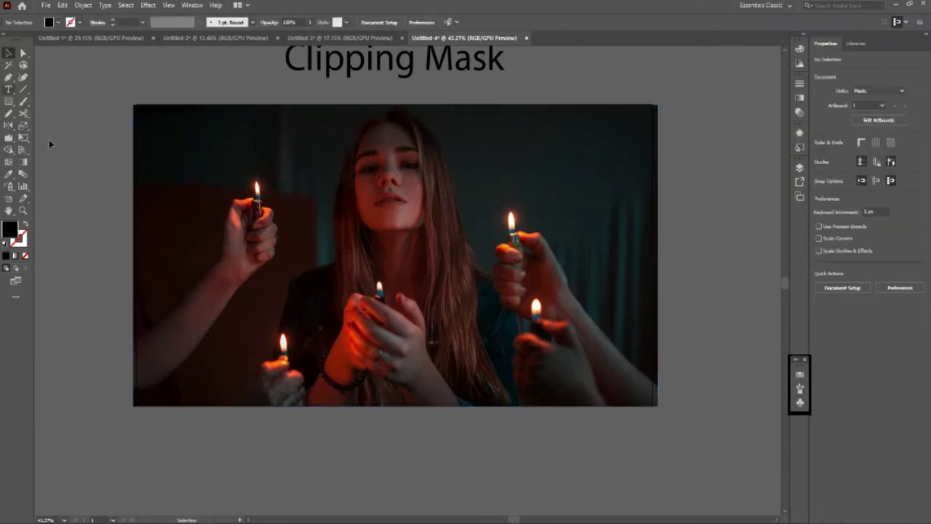
scroll(696, 389, "up", 1)
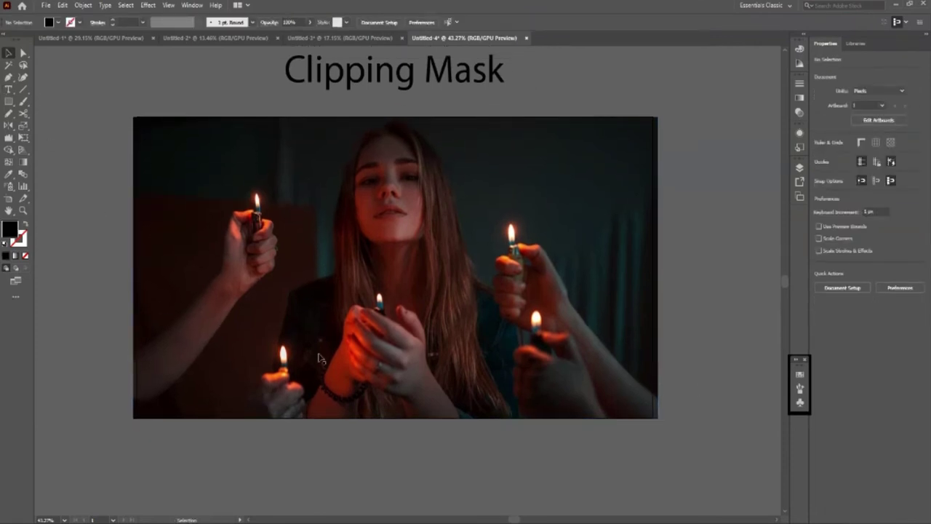
scroll(320, 357, "up", 1)
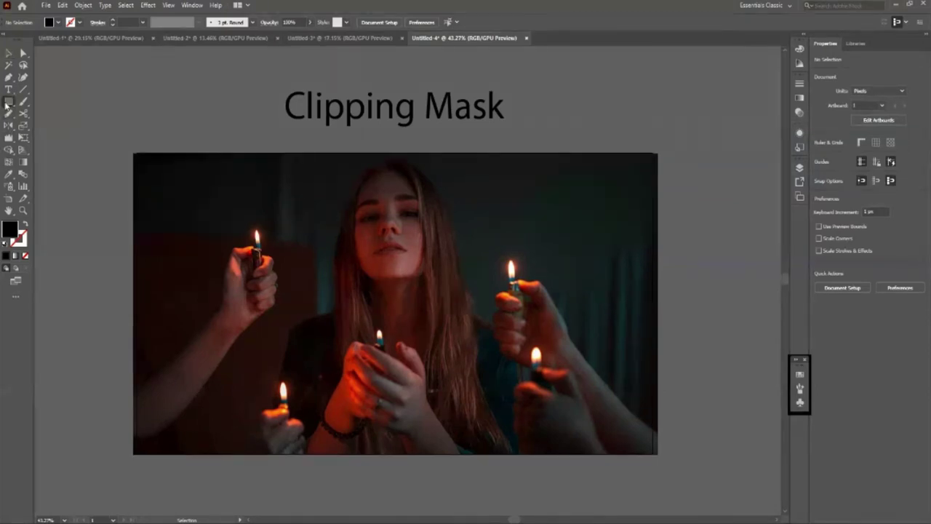
left_click_drag(198, 230, 237, 263)
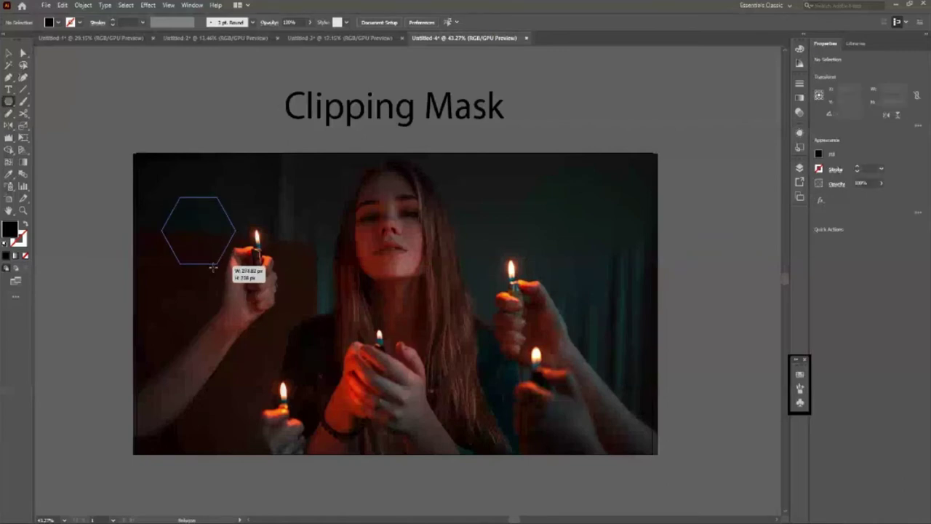
left_click(6, 55)
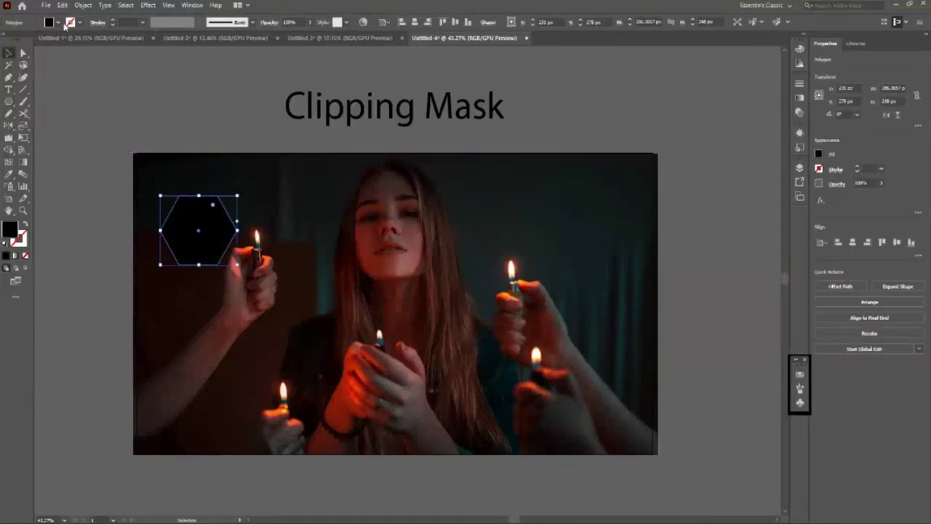
left_click(57, 21)
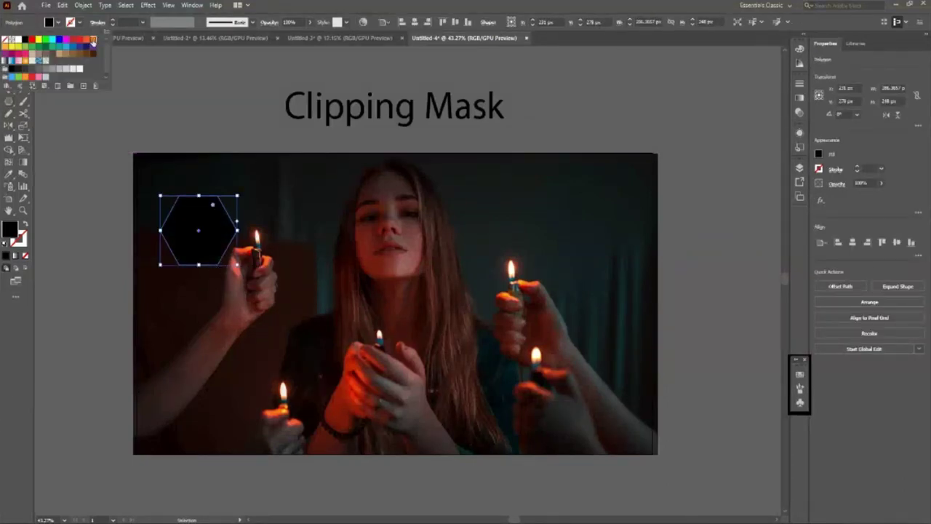
left_click(92, 42)
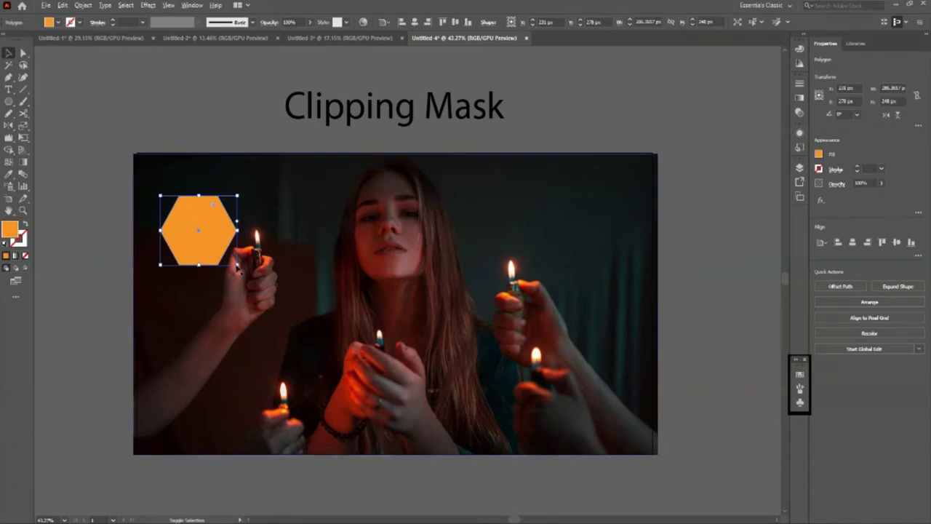
Enlarge the hexagon, adjust its opacity and nudge it slightly up and left
left_click(237, 269, "shift")
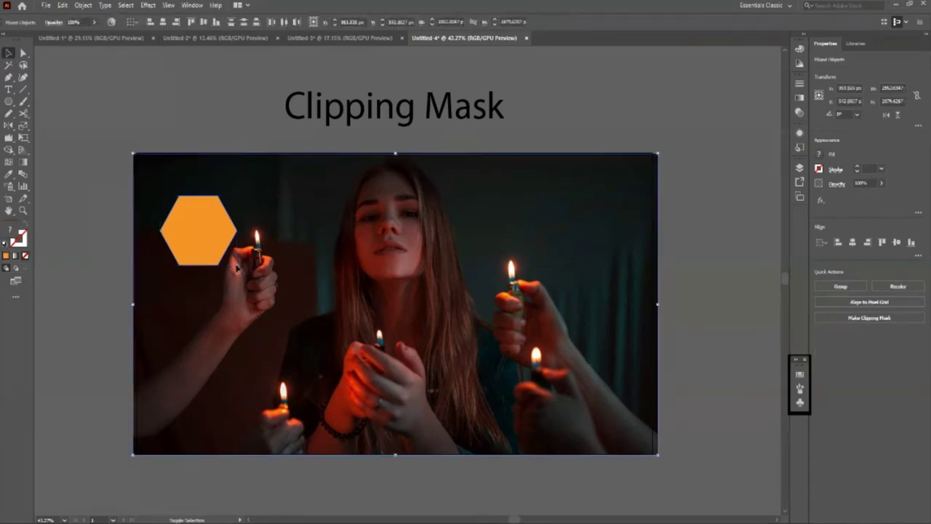
left_click(199, 231)
mouse_move(236, 265)
left_mouse_down()
mouse_move(250, 275)
mouse_move(211, 247)
left_mouse_up()
left_click_drag(310, 24, 293, 41)
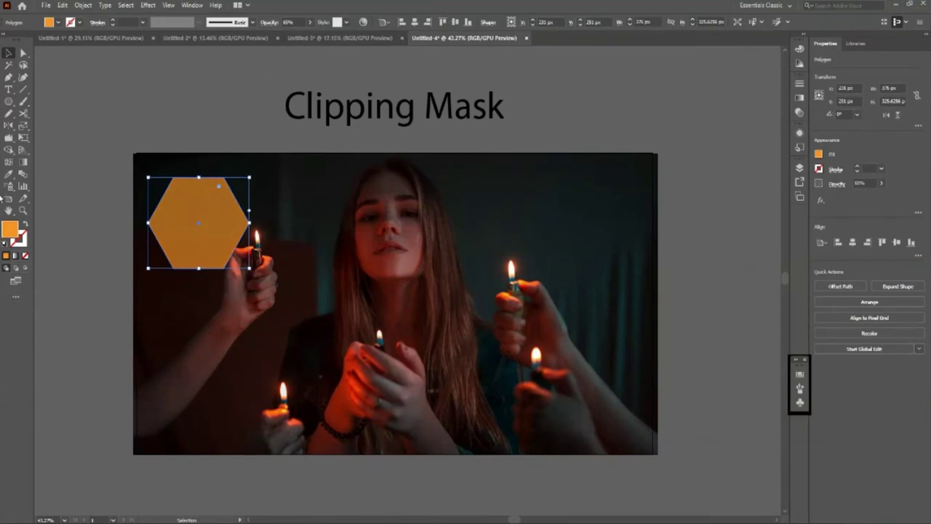
left_click(75, 288)
left_click(196, 249)
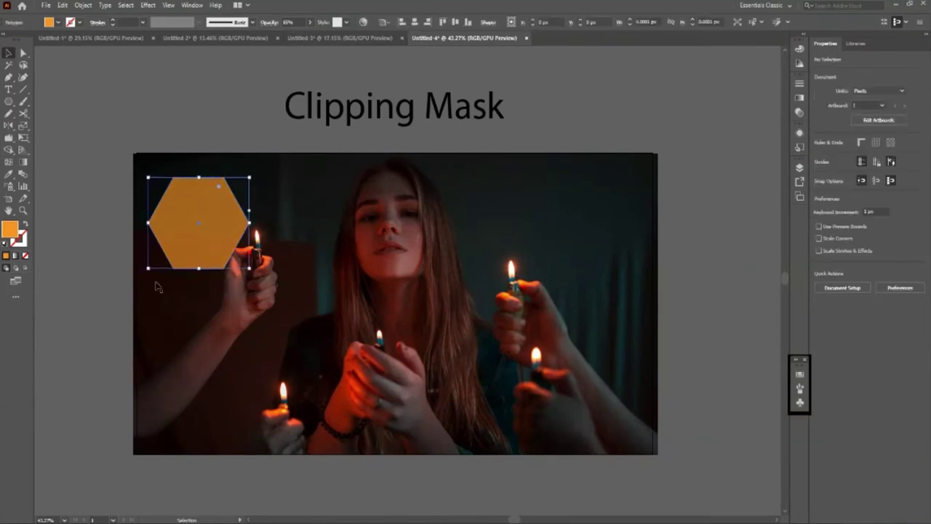
left_click(129, 285)
left_click_drag(228, 214, 222, 205)
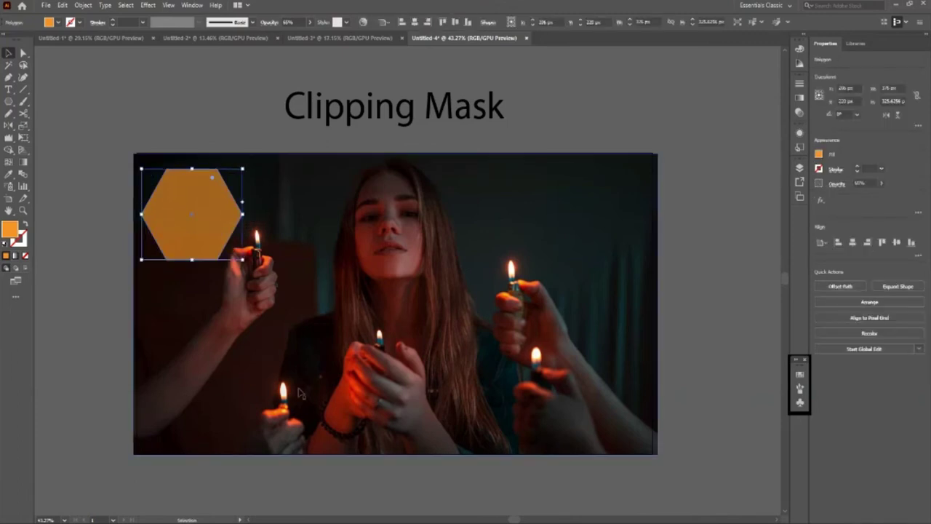
Sample bright orange from the photo's flame as the hexagon's fill
key("i")
left_click(284, 392)
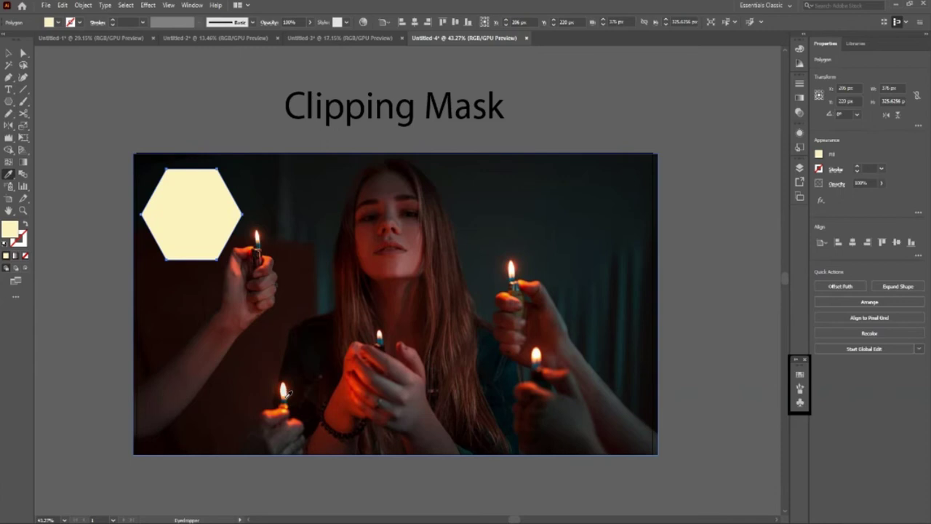
left_click(287, 394)
left_click(285, 405)
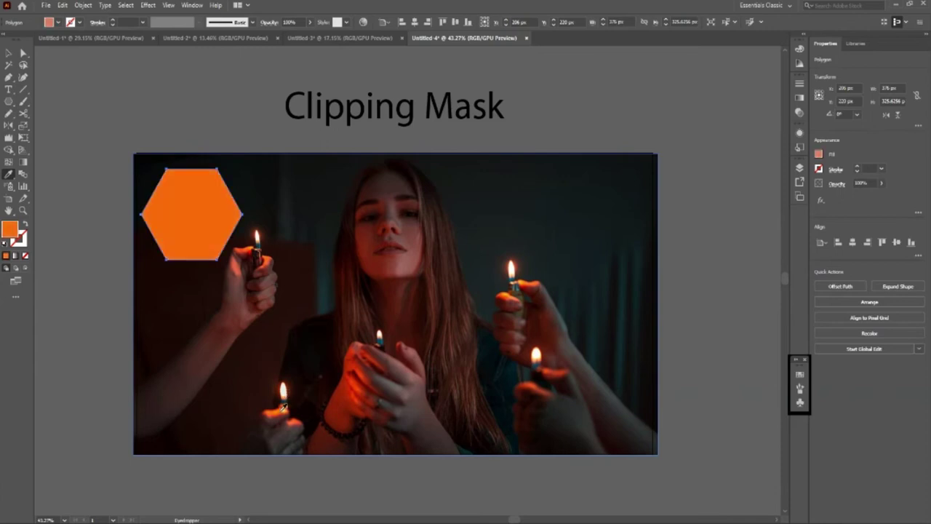
left_click(24, 77)
key("v")
left_click(70, 145)
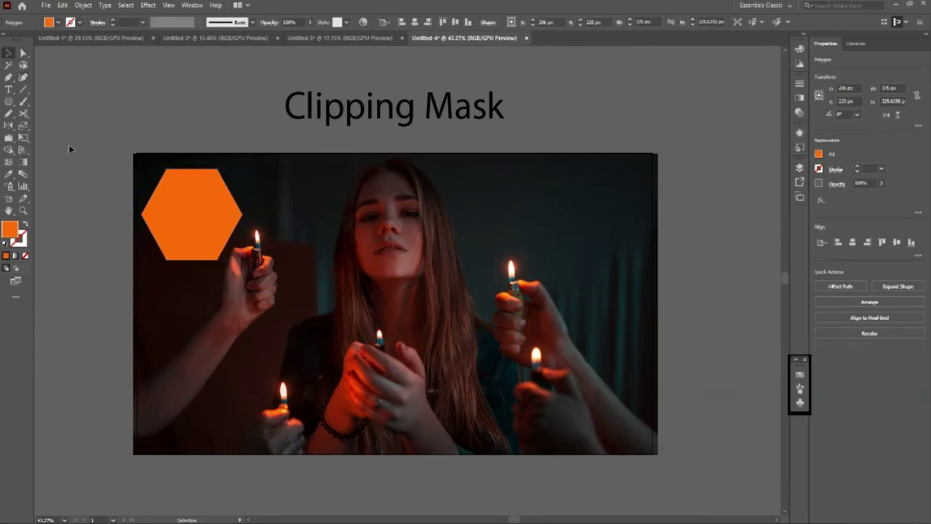
Move the hexagon over the woman's face and enlarge it to cover the face
left_click_drag(200, 240, 399, 253)
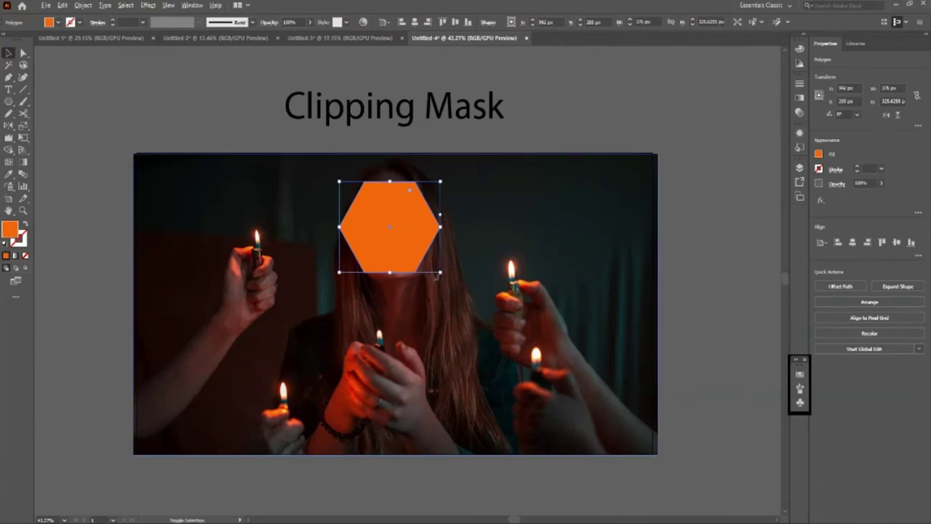
left_click_drag(436, 276, 459, 289)
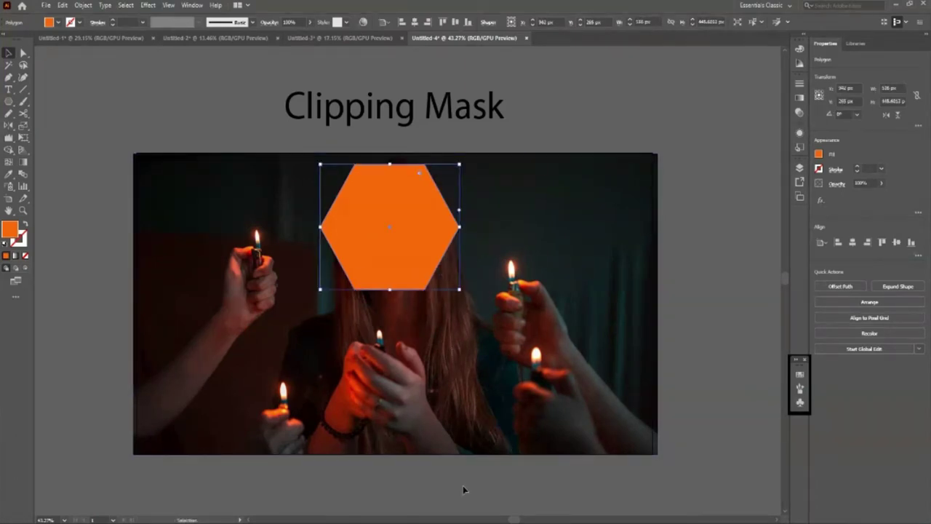
left_click(463, 488)
left_click(402, 248)
left_click(197, 125)
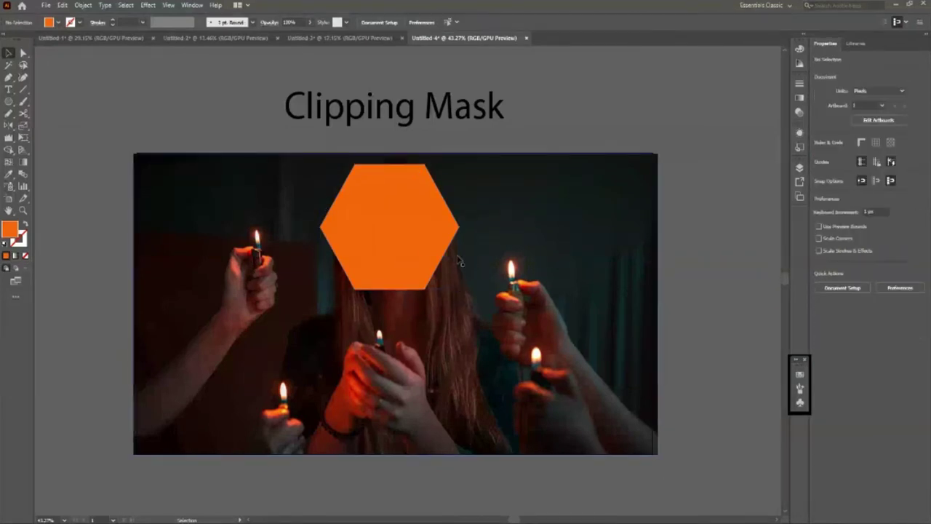
Zoom in and swap the hexagon's fill and stroke into an unfilled orange outline
key("z")
left_click_drag(420, 233, 454, 268)
key("v")
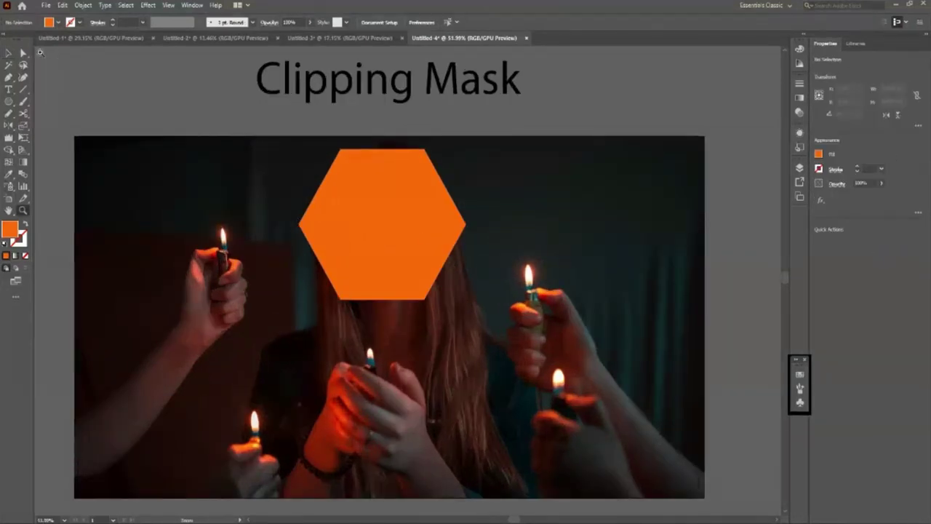
left_click(383, 224)
key("shift+x")
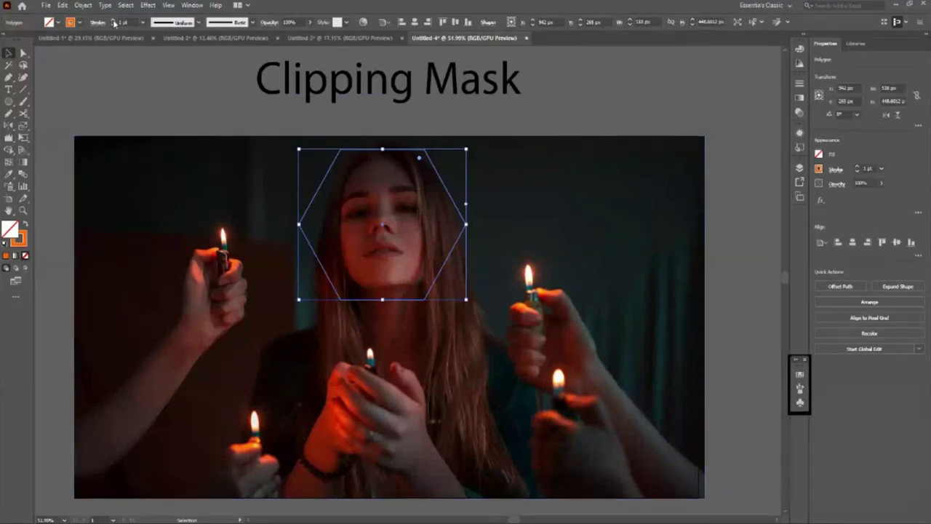
left_click(160, 112)
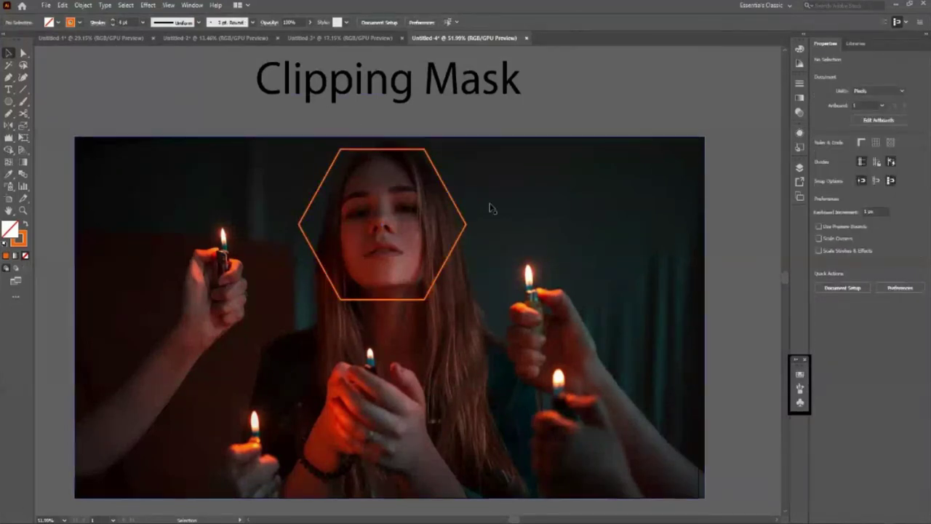
Enlarge the hexagon outline slightly and nudge it right to frame the face
left_click_drag(467, 299, 471, 303)
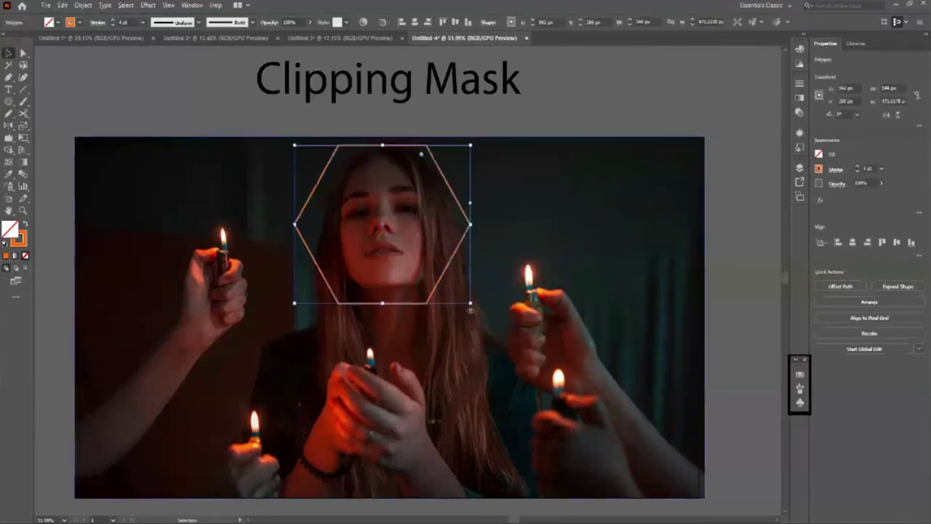
key("Right")
key("Right")
key("Right")
key("Right")
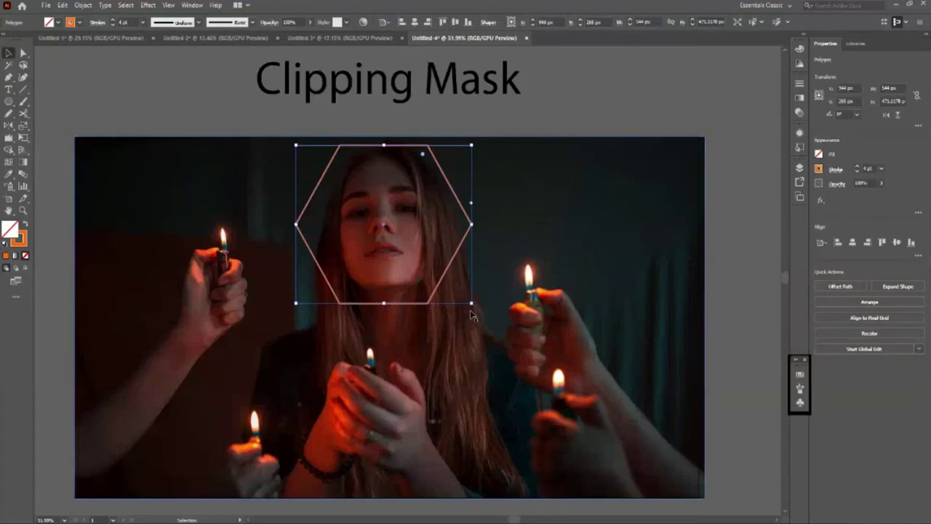
left_click(666, 138)
Select the hexagon together with the photo
key("ctrl+a")
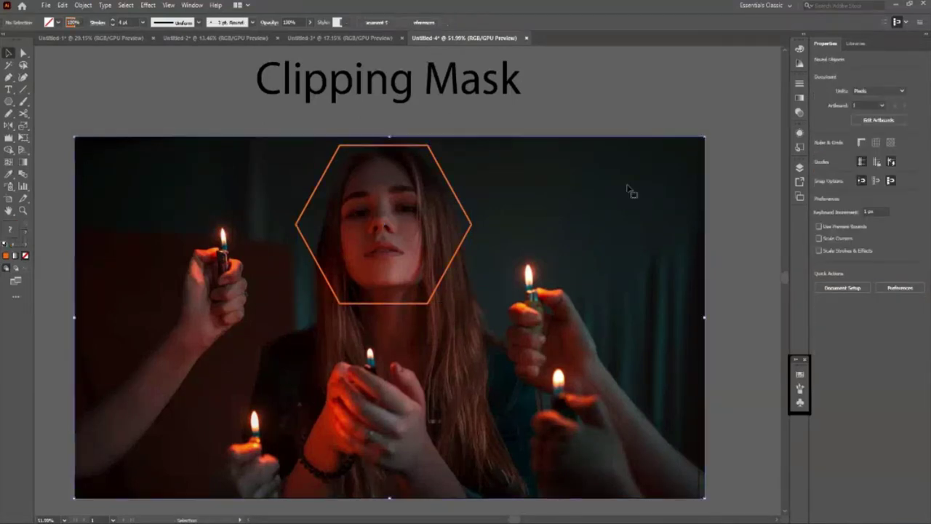
left_click(595, 192, "shift")
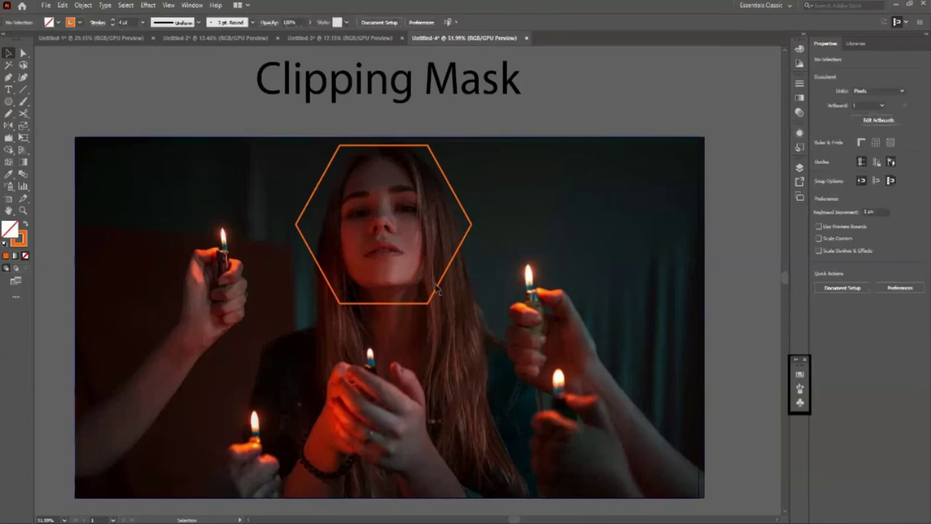
left_click(586, 317, "shift")
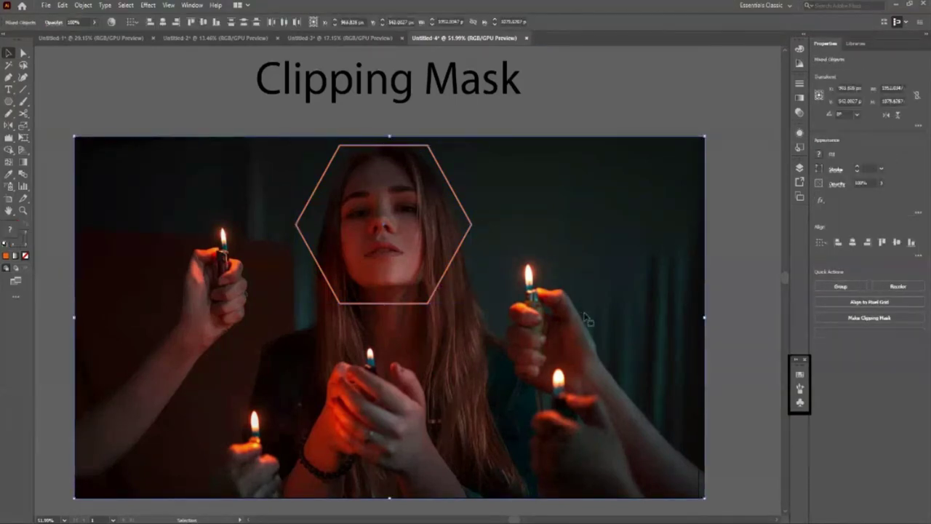
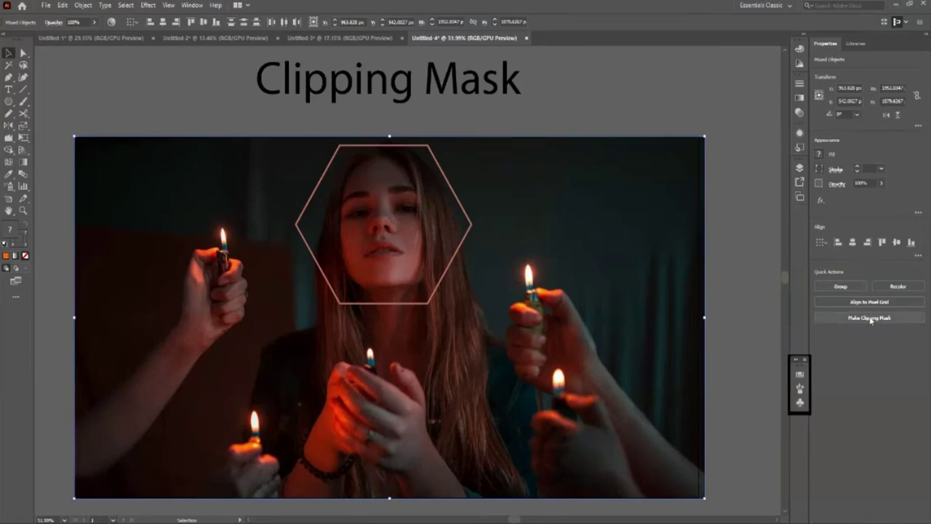
Apply Object > Clipping Mask to the selected photo and hexagon
left_click(81, 5)
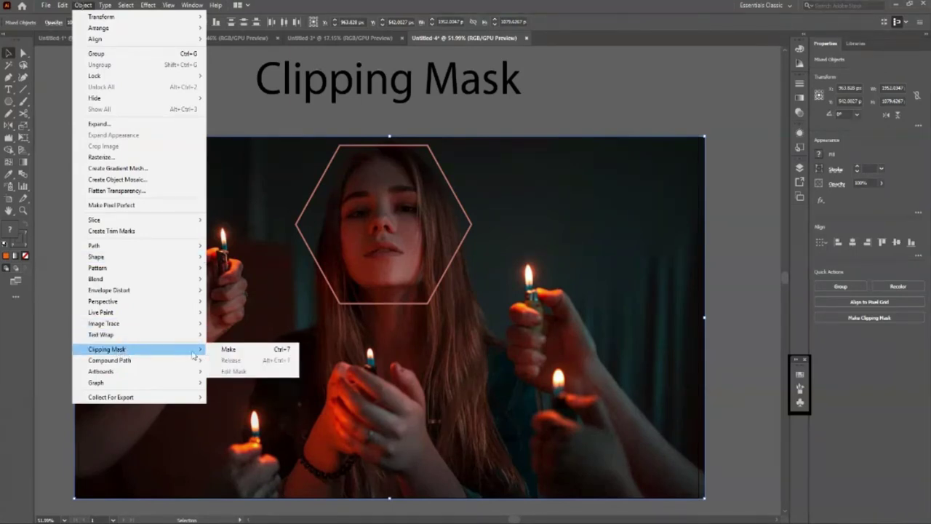
mouse_move(107, 349)
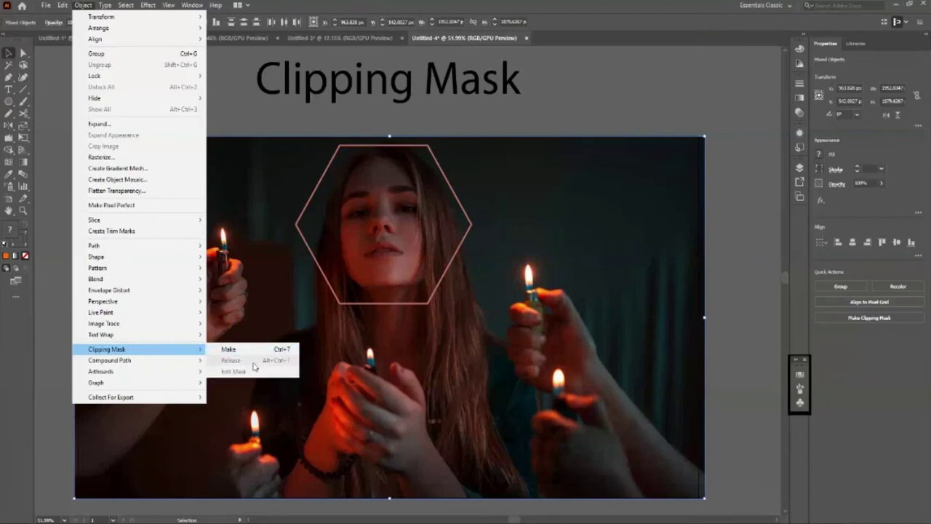
left_click(230, 349)
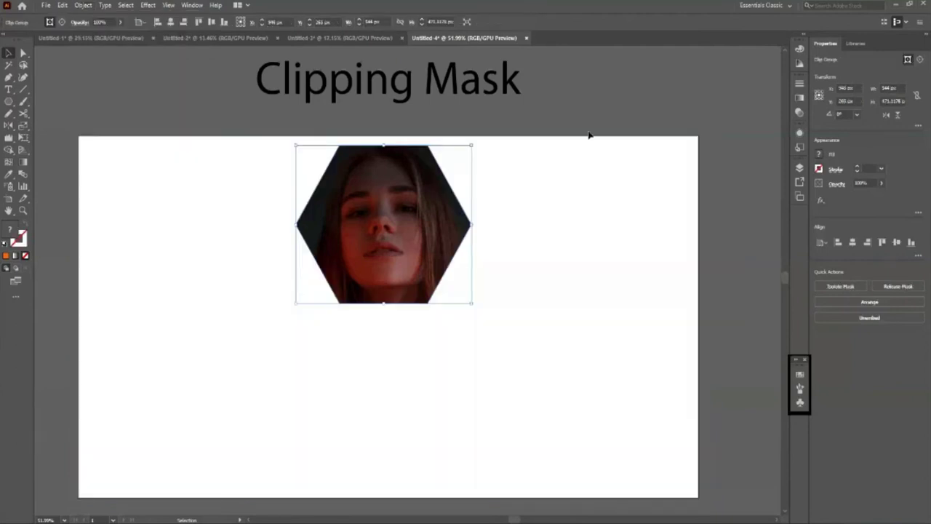
Finish the clip, then centre the clip group horizontally and vertically on the artboard
left_click(536, 366)
left_click_drag(389, 285, 389, 366)
left_click(527, 388)
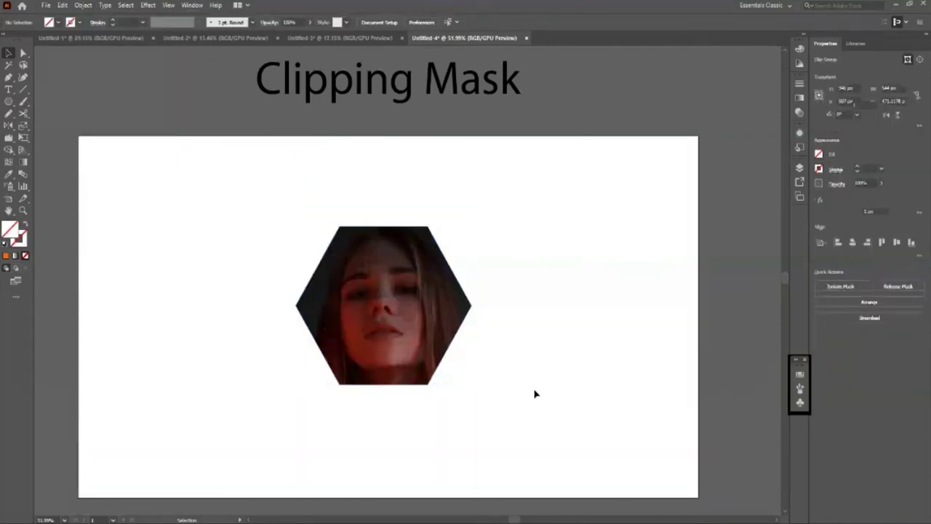
scroll(540, 391, "down", 2)
left_click(375, 311)
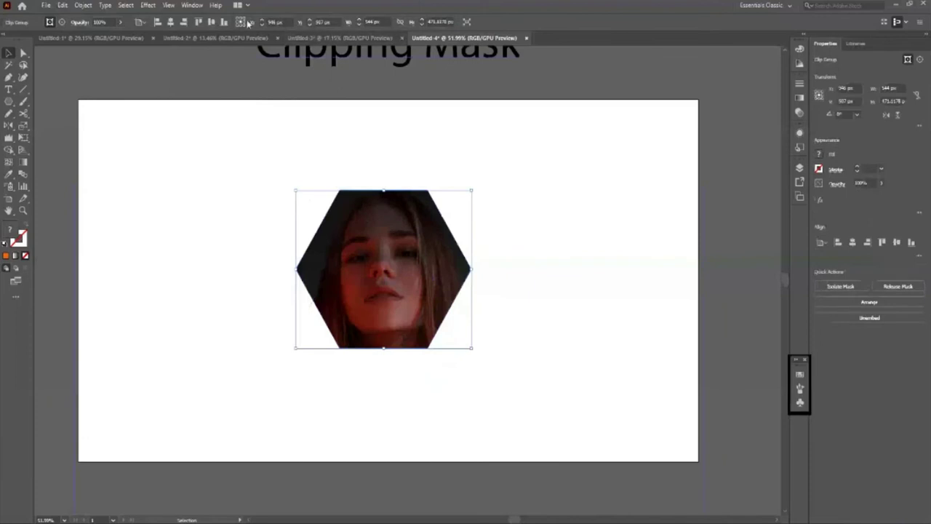
left_click(171, 22)
left_click(210, 22)
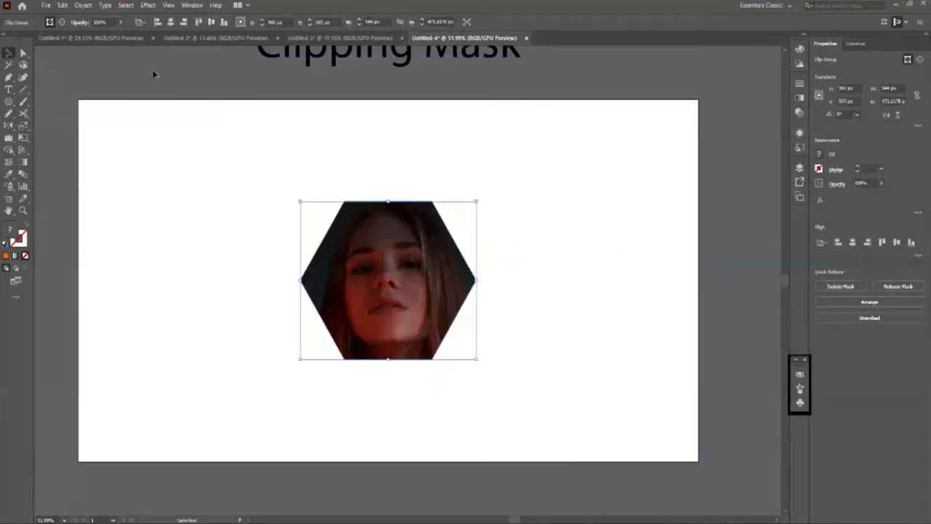
left_click(602, 298)
Release the clipping mask from the context menu, then undo the release
scroll(404, 353, "up", 1)
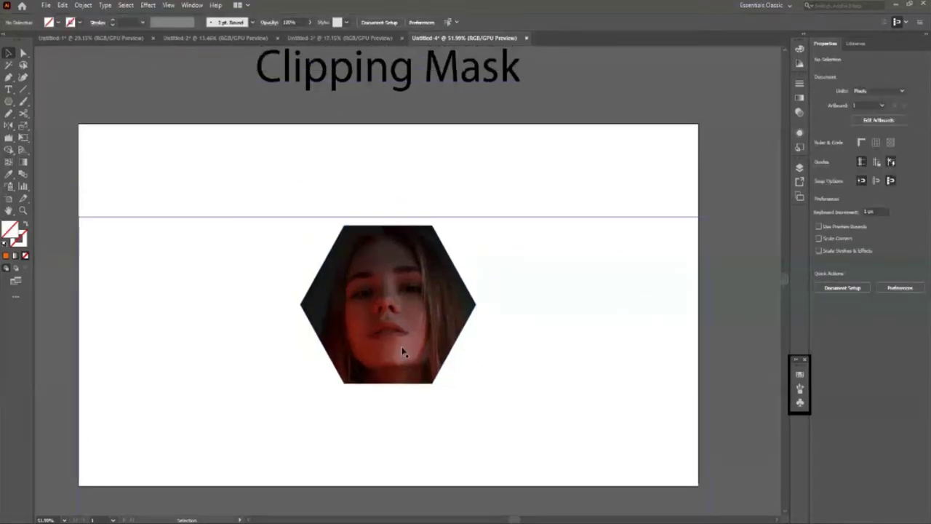
scroll(404, 352, "down", 1)
left_click(398, 263)
scroll(419, 264, "down", 2)
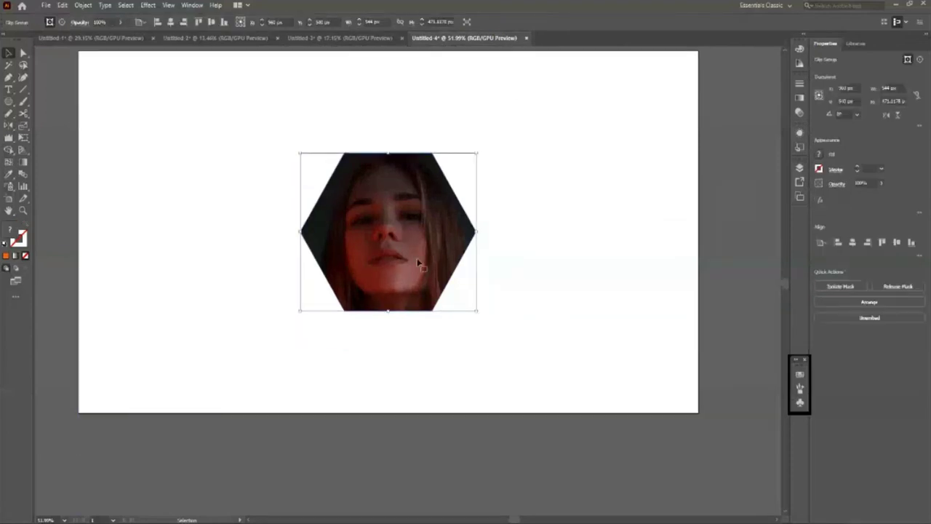
scroll(526, 321, "up", 1)
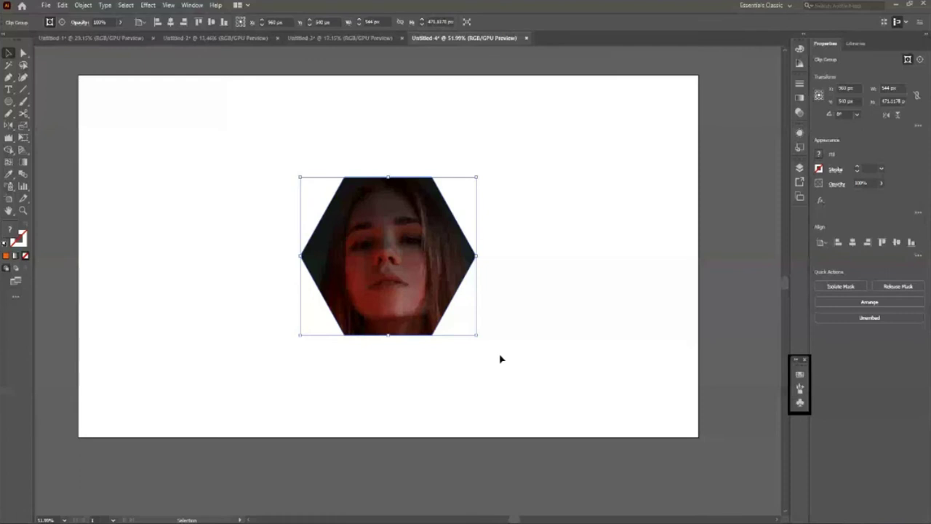
right_click(411, 248)
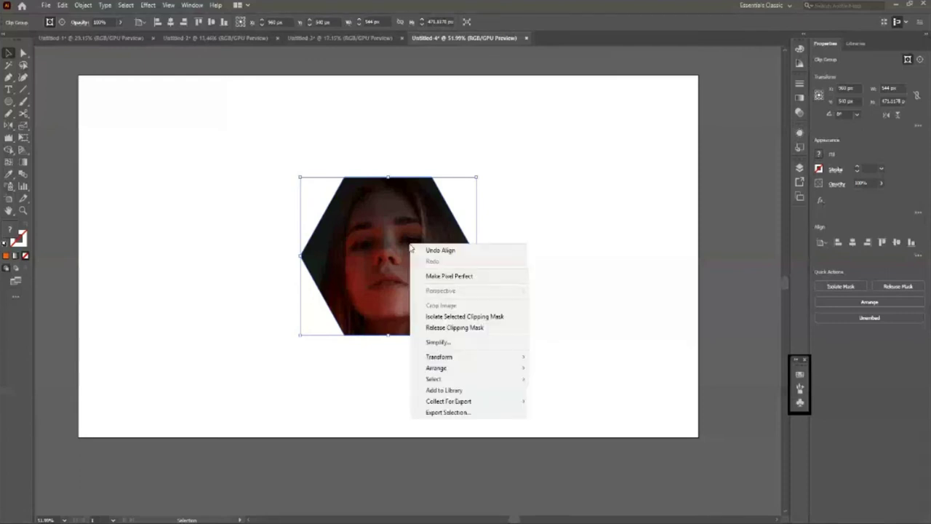
left_click(451, 328)
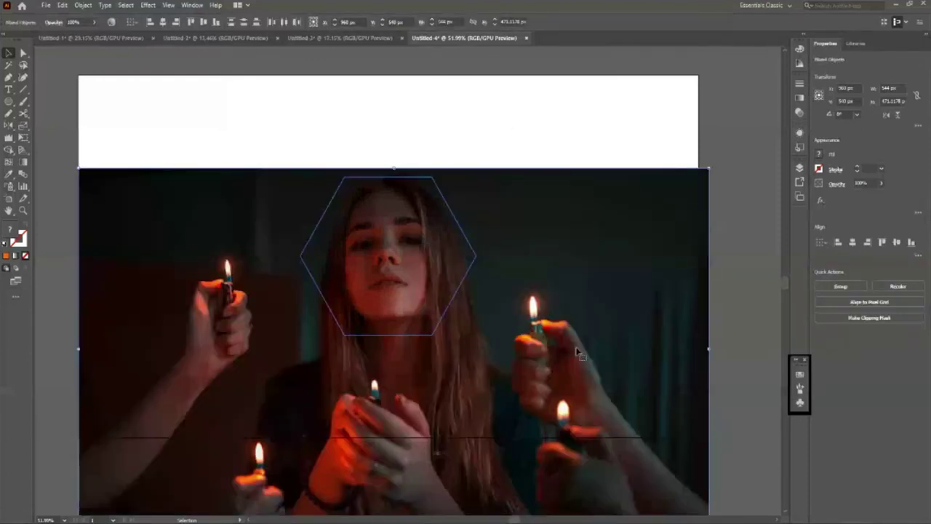
left_click(509, 121)
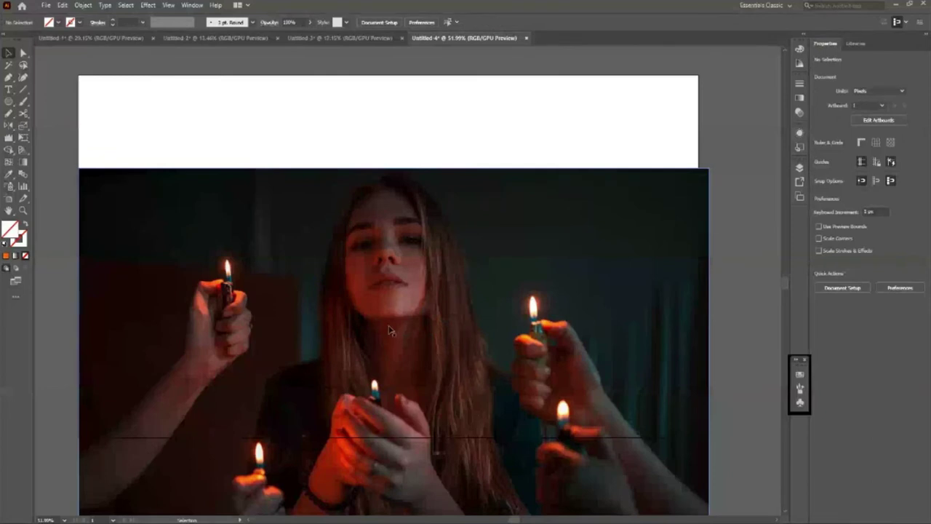
key("ctrl+z")
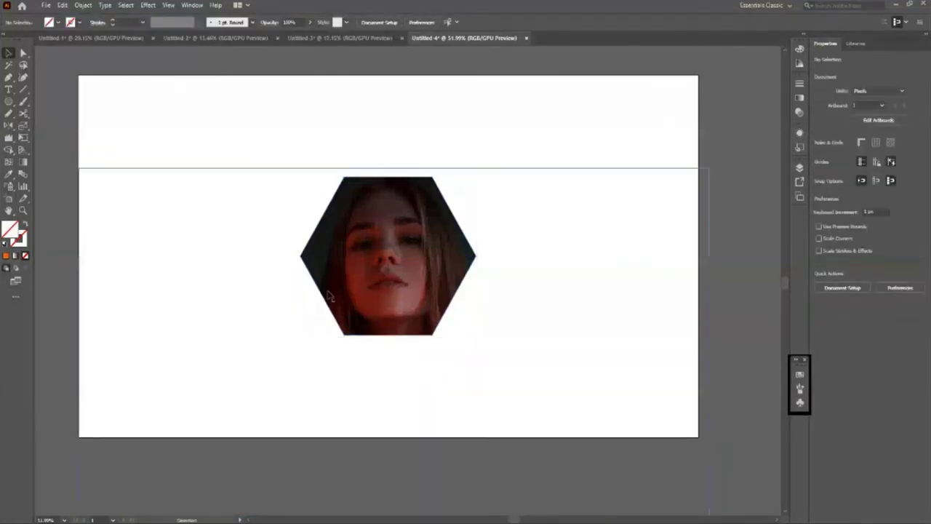
Inside the isolated clip group, nudge the photo up and right to frame the lighter
double_click(389, 264)
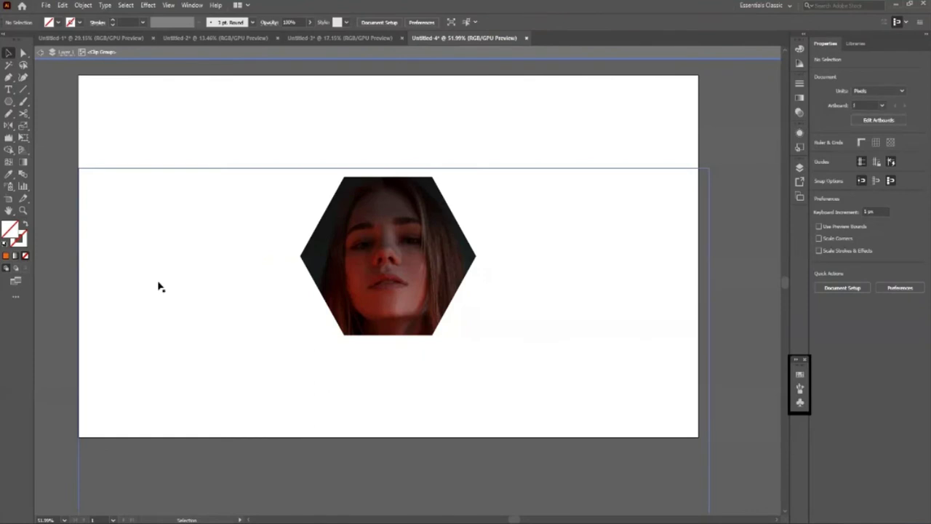
left_click(219, 296)
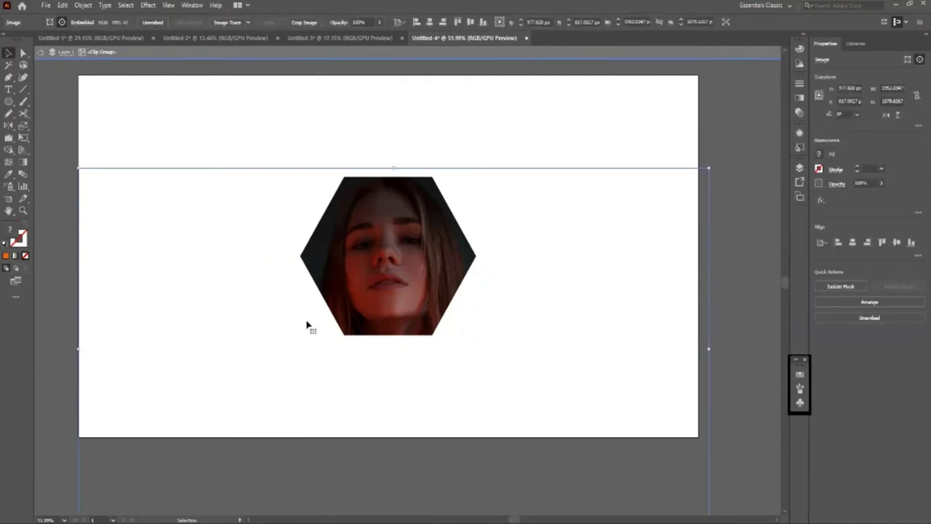
key("shift+Up")
key("shift+Up")
key("shift+Up")
key("shift+Up")
key("shift+Up")
key("shift+Up")
key("shift+Up")
key("shift+Up")
key("shift+Up")
key("shift+Up")
key("shift+Up")
key("shift+Up")
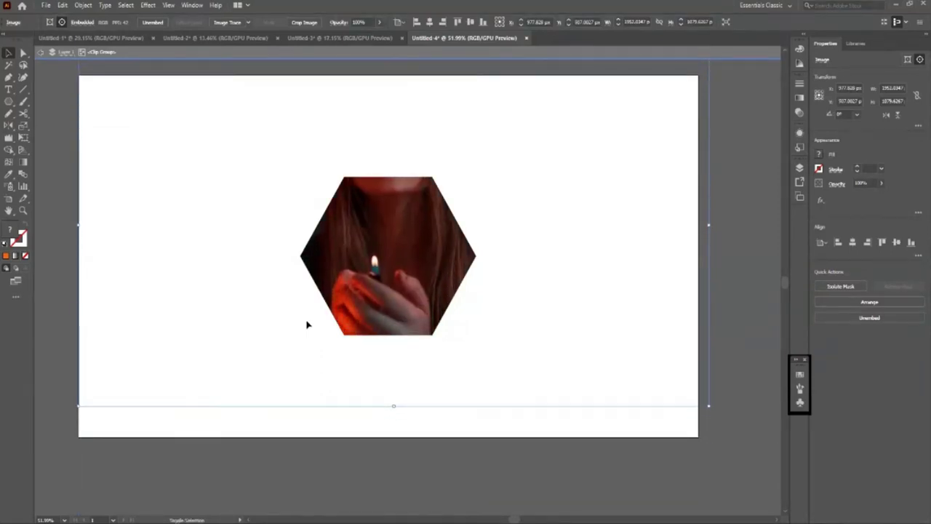
key("shift+Up")
key("shift+Up")
key("shift+Up")
key("shift+Up")
key("shift+Up")
key("shift+Up")
key("shift+Up")
key("shift+Up")
key("shift+Up")
key("shift+Right")
key("shift+Right")
key("shift+Right")
key("shift+Right")
key("shift+Right")
key("Right")
key("Right")
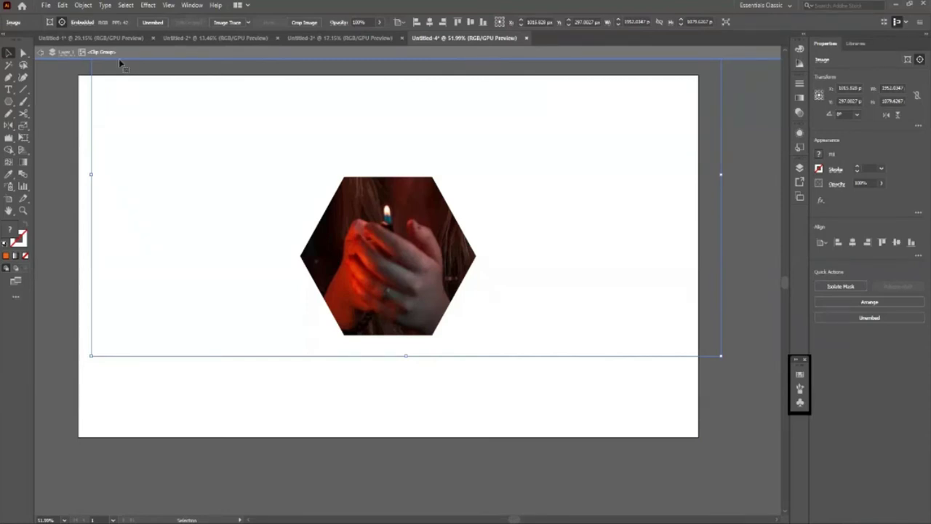
Exit isolation mode and zoom to frame the hexagon on the artboard
left_click(40, 54)
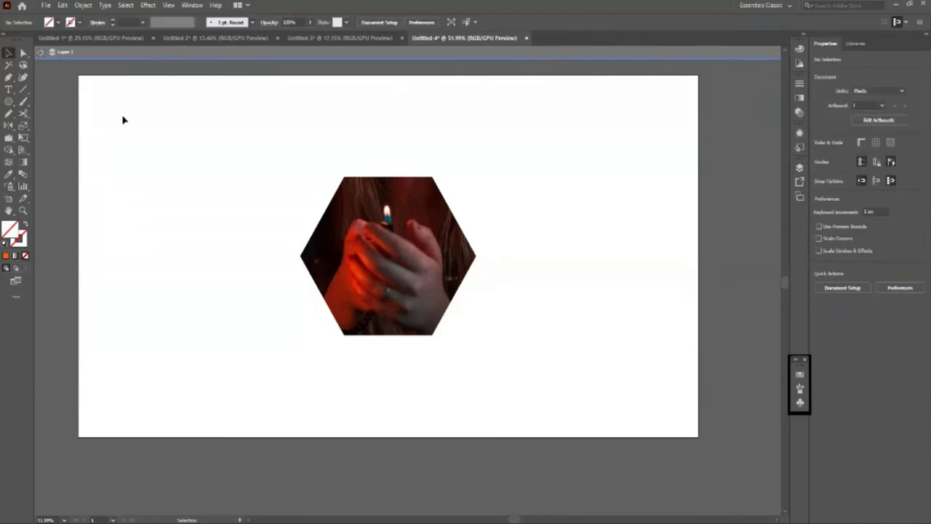
left_click(38, 56)
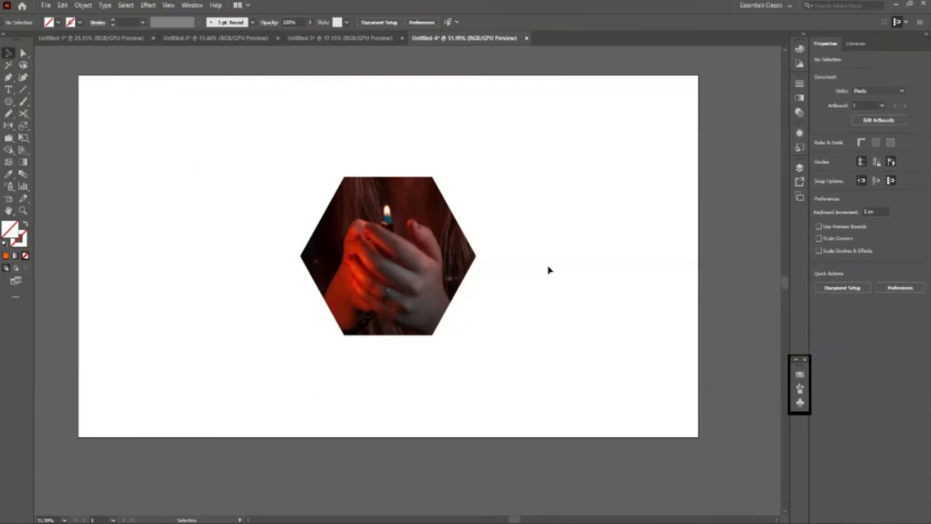
left_click_drag(90, 76, 720, 357)
left_click(90, 209)
key("z")
left_click_drag(332, 258, 235, 277)
left_click_drag(389, 271, 424, 298)
left_click(6, 53)
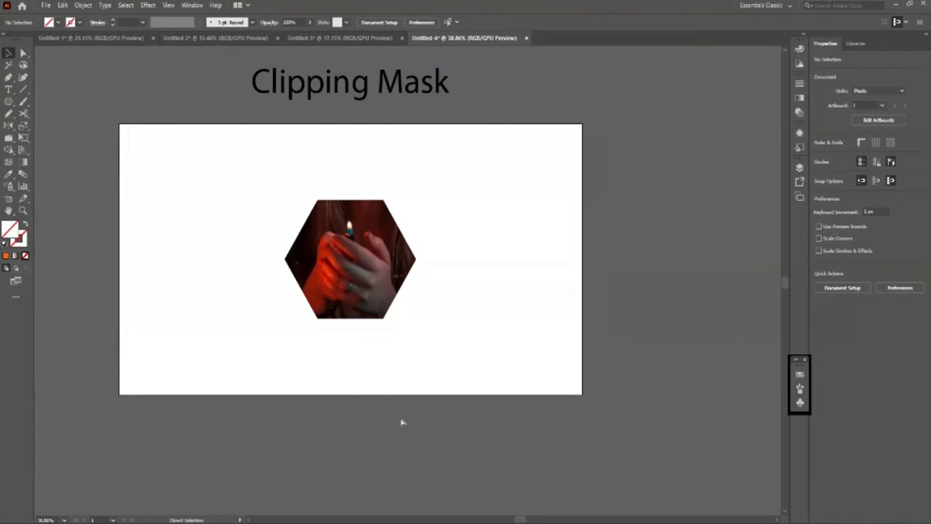
Nudge the photo left and down, then undo the clipping mask
key("shift+Left")
key("shift+Left")
key("shift+Left")
key("shift+Left")
key("shift+Down")
key("shift+Down")
key("shift+Down")
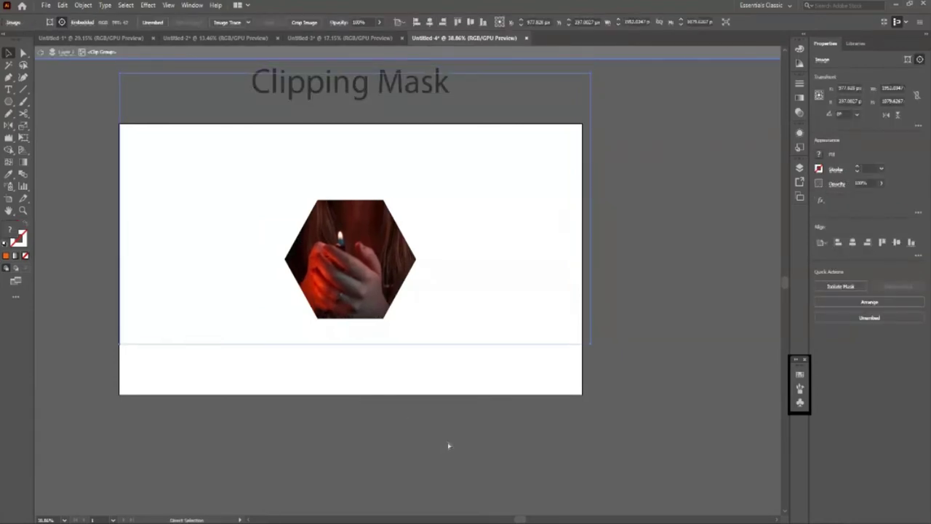
key("shift+Down")
key("shift+Down")
key("shift+Down")
key("shift+Down")
key("shift+Down")
key("shift+Down")
key("shift+Down")
key("shift+Down")
key("shift+Down")
key("shift+Down")
key("shift+Down")
key("shift+Down")
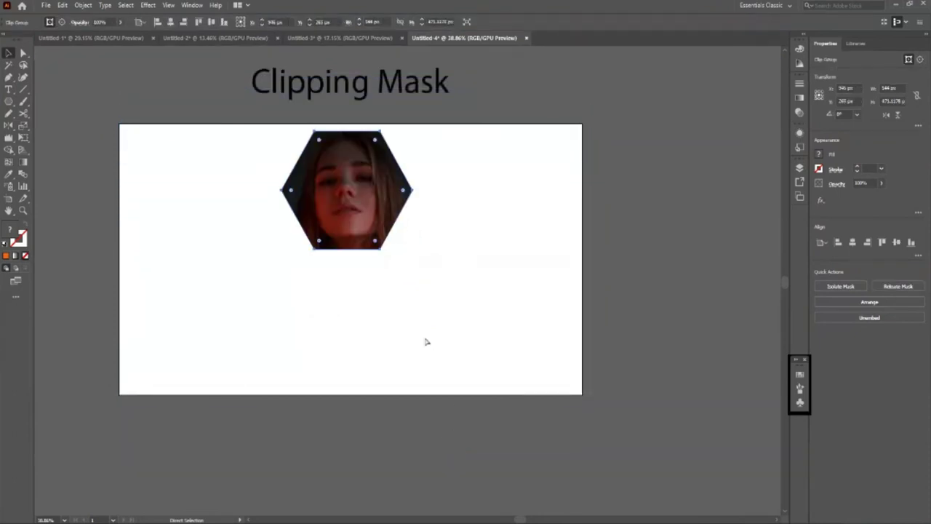
key("ctrl+z")
left_click(397, 401)
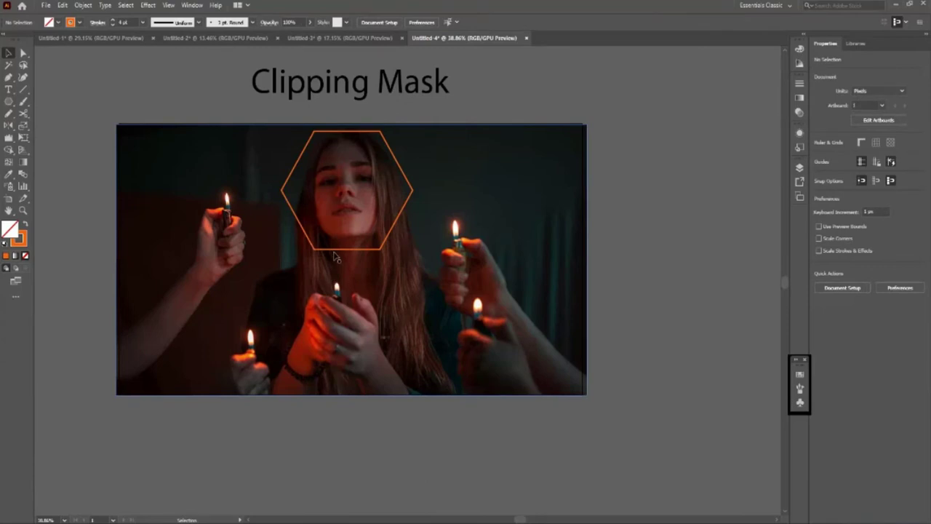
Swap the hexagon's stroke to an orange fill and lower its opacity to 30%
left_click(339, 250)
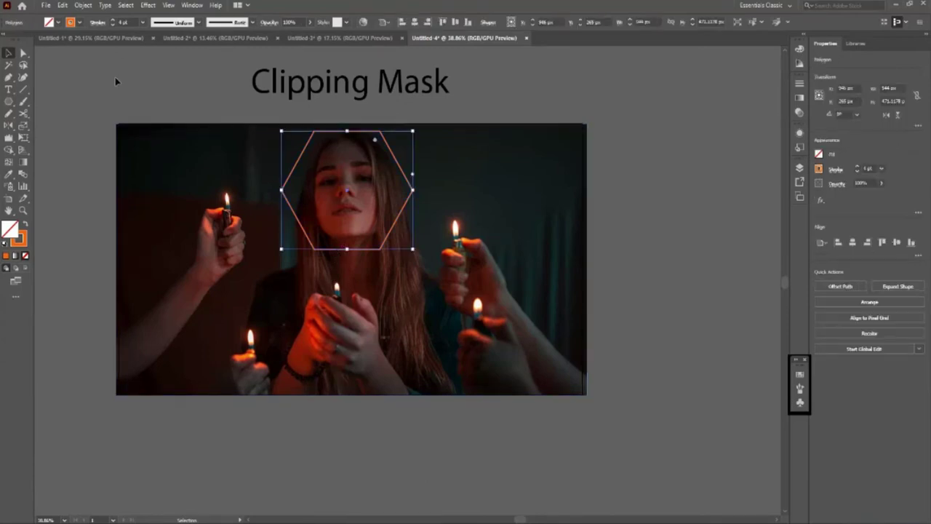
key("shift+x")
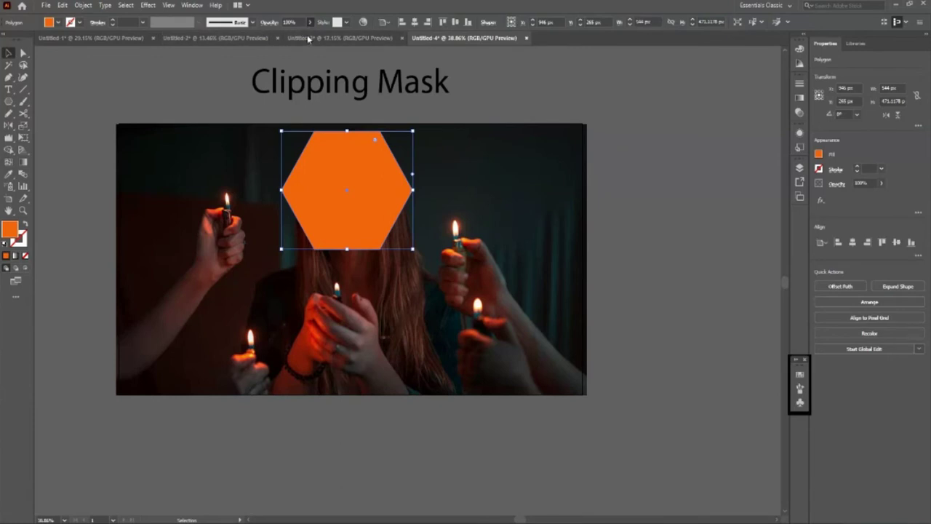
left_click_drag(307, 35, 256, 64)
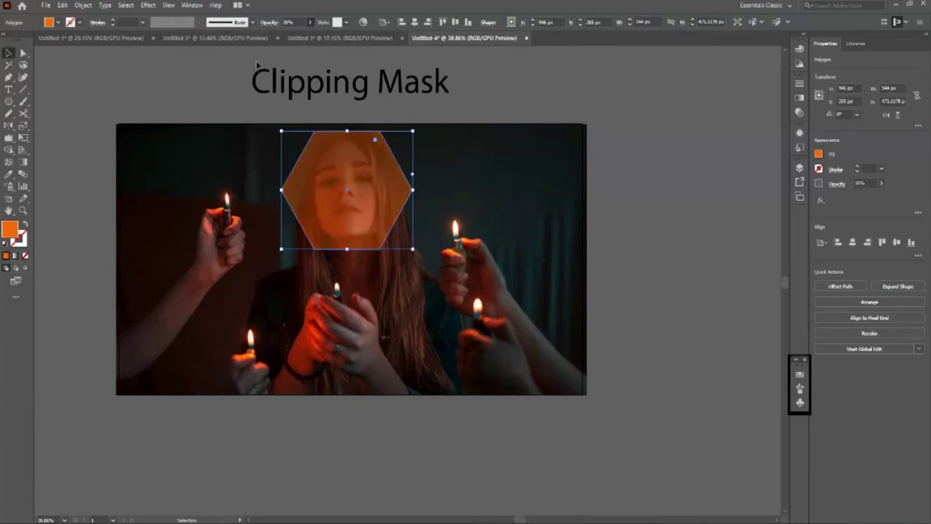
left_click(651, 131)
key("z")
left_click(274, 184)
Alt-drag two copies of the orange hexagon, one upper-left and one at the top
key("v")
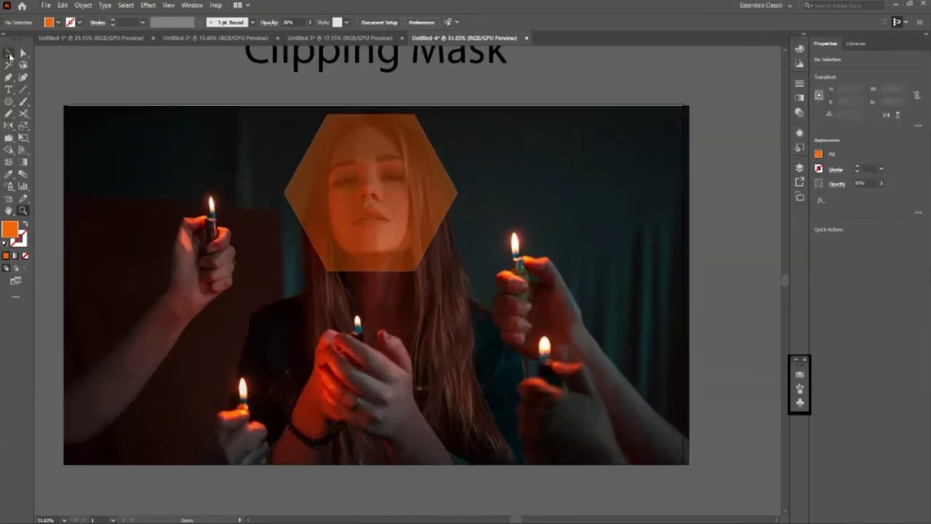
left_click(145, 157)
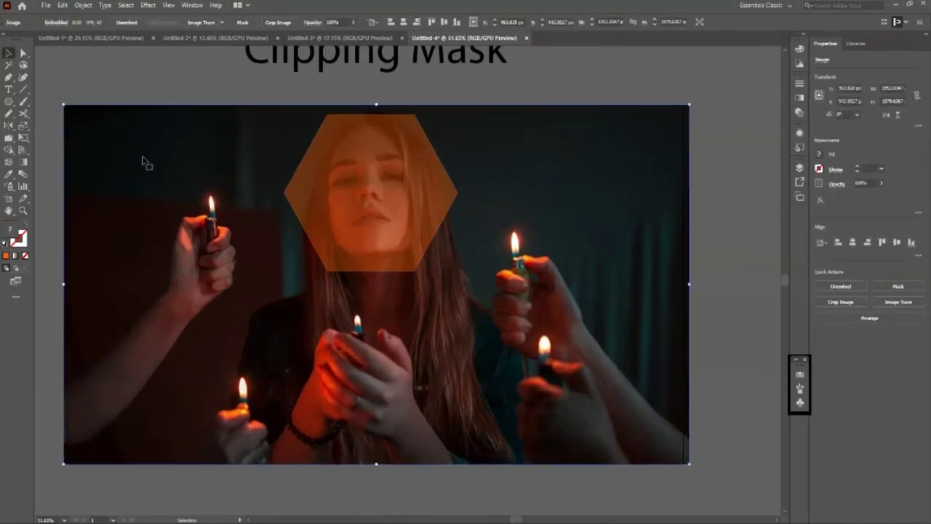
mouse_move(349, 216)
left_mouse_down()
mouse_move(183, 220)
mouse_move(153, 209)
mouse_move(271, 281)
mouse_move(314, 294)
mouse_move(453, 370)
left_mouse_up()
left_click(426, 93)
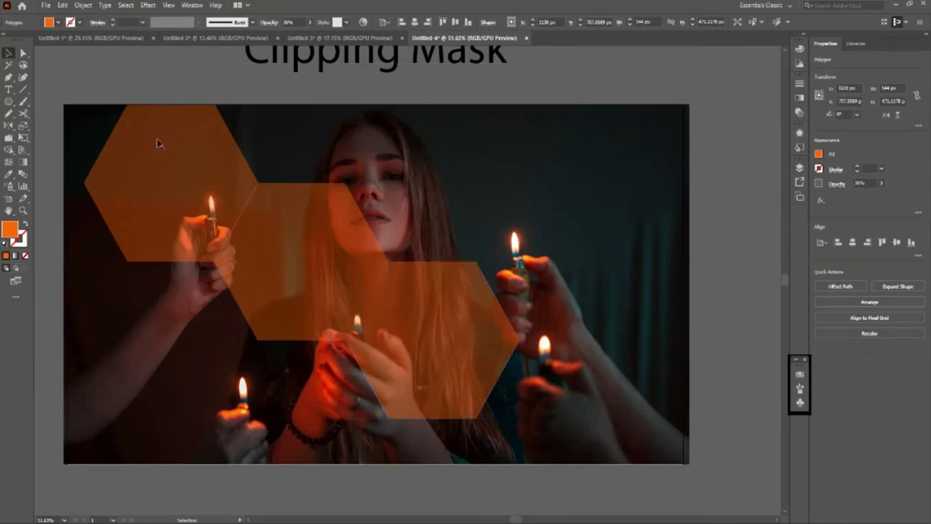
left_click(429, 364)
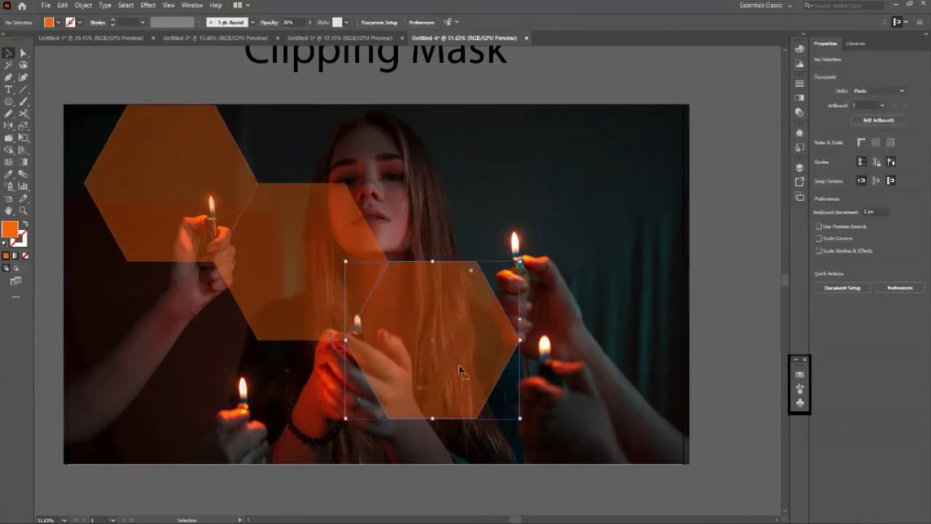
left_click_drag(464, 387, 463, 226)
left_click(718, 353)
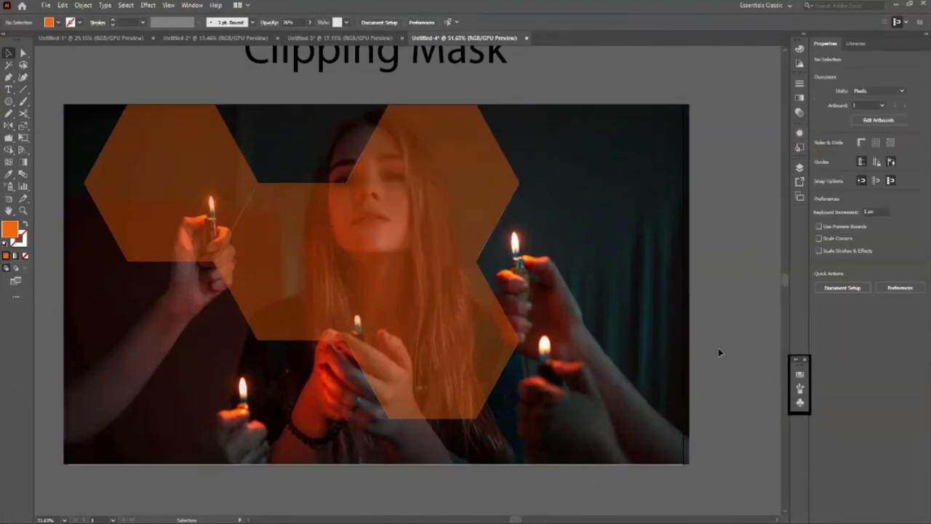
Recolour the upper-right hexagon blue and the middle hexagon green
left_click(438, 202)
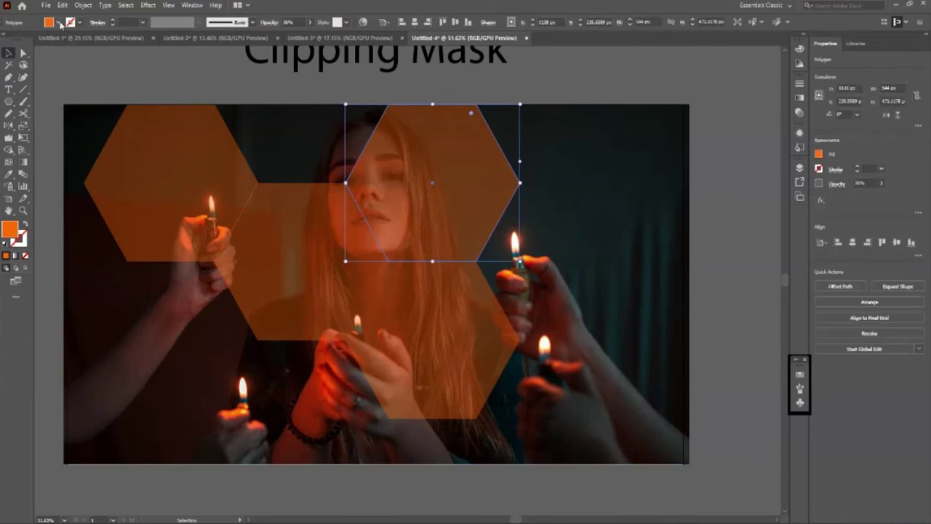
left_click(59, 22)
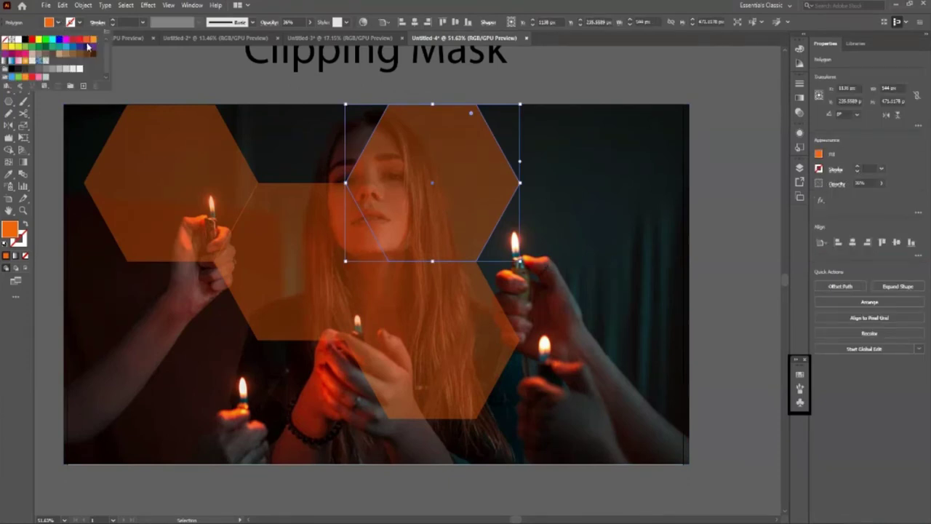
left_click(66, 46)
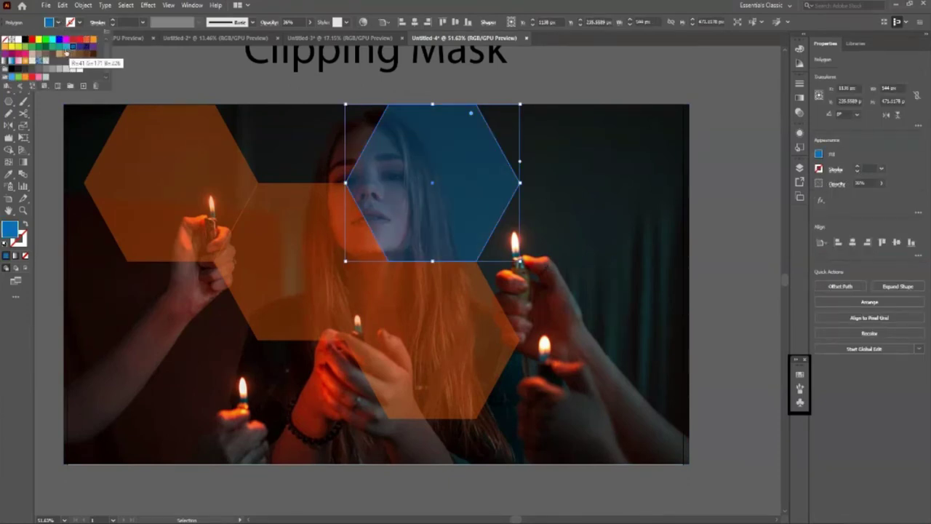
left_click(116, 68)
scroll(291, 218, "down", 1)
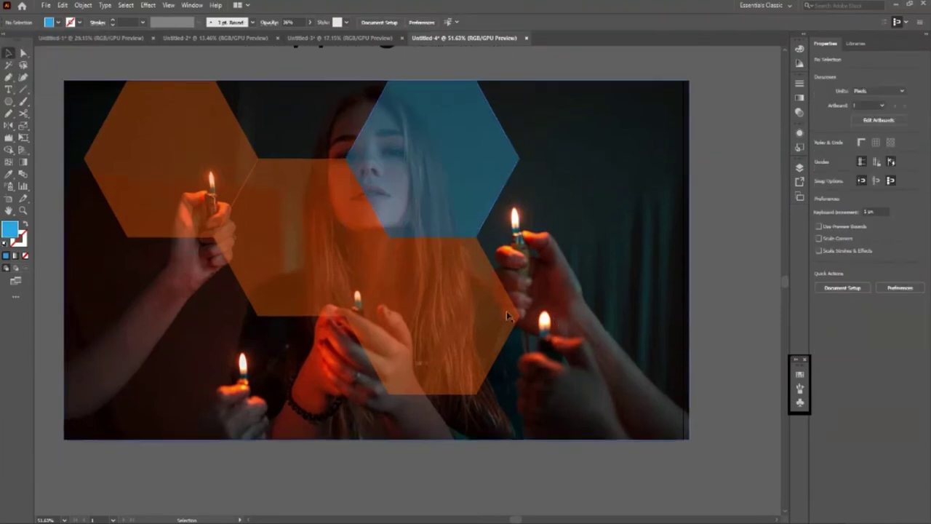
left_click(295, 273)
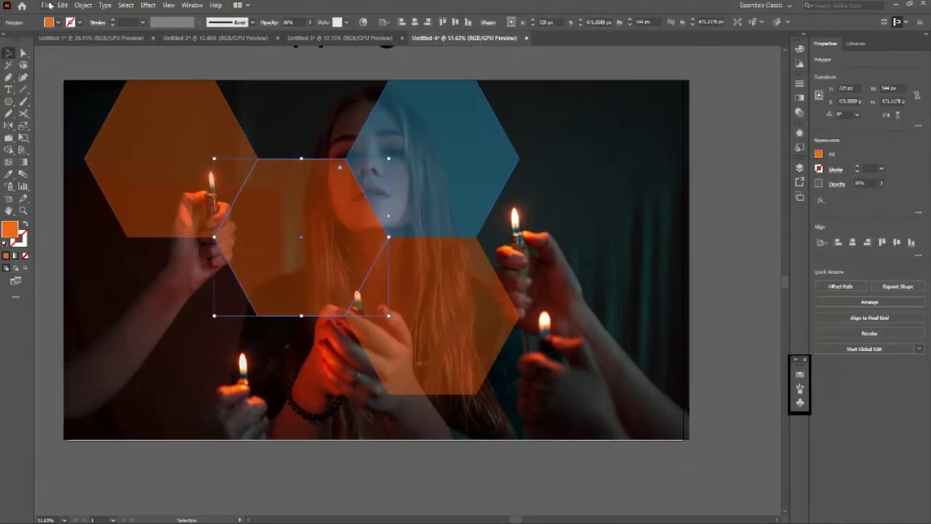
left_click(59, 23)
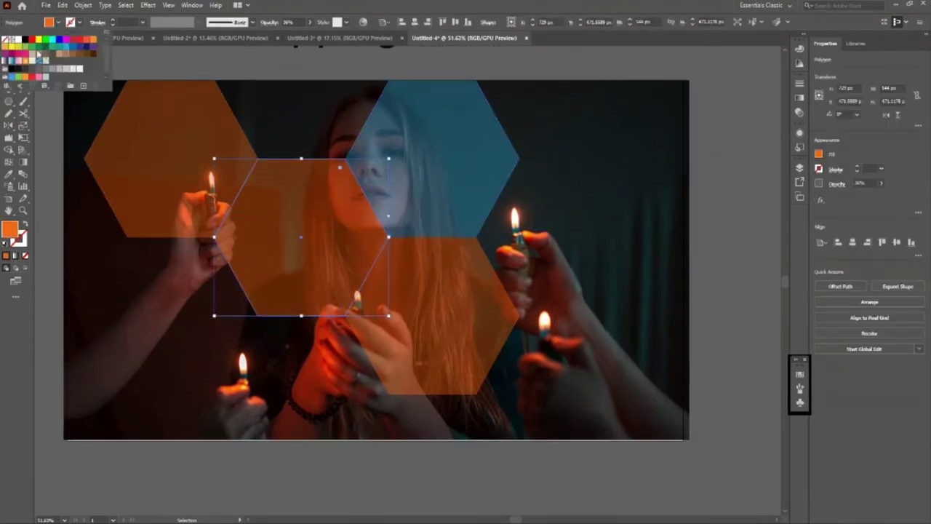
left_click(51, 140)
scroll(443, 342, "down", 1)
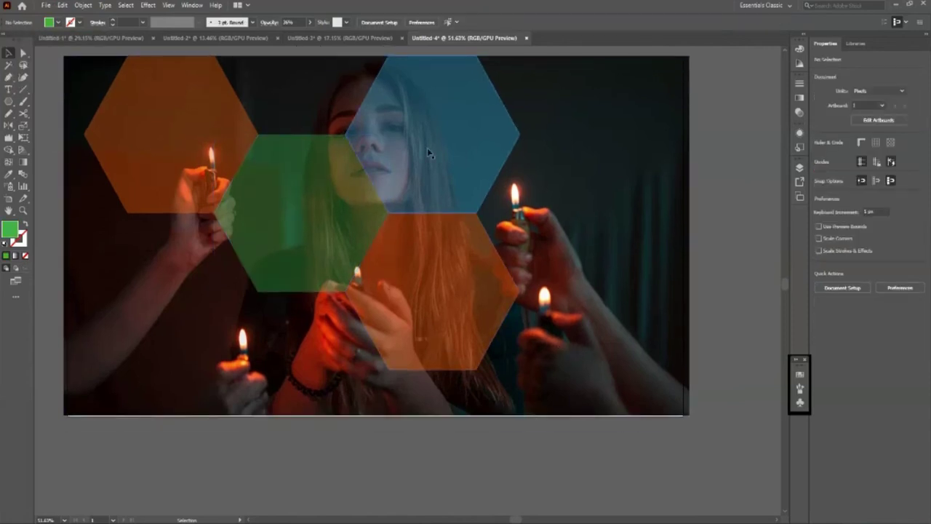
Copy the blue hexagon down-right to the right side of the honeycomb
left_click(425, 184)
left_click_drag(425, 187, 560, 270)
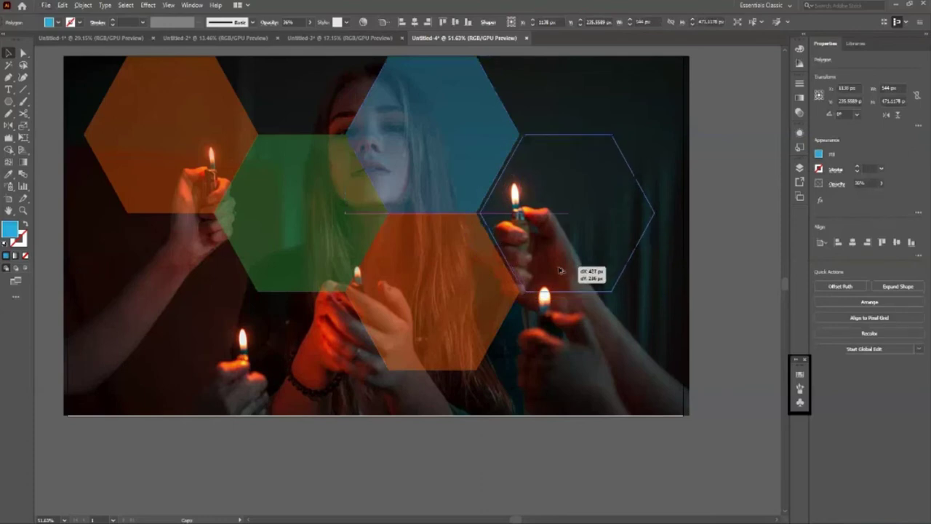
left_click_drag(560, 270, 556, 271)
left_click(704, 396)
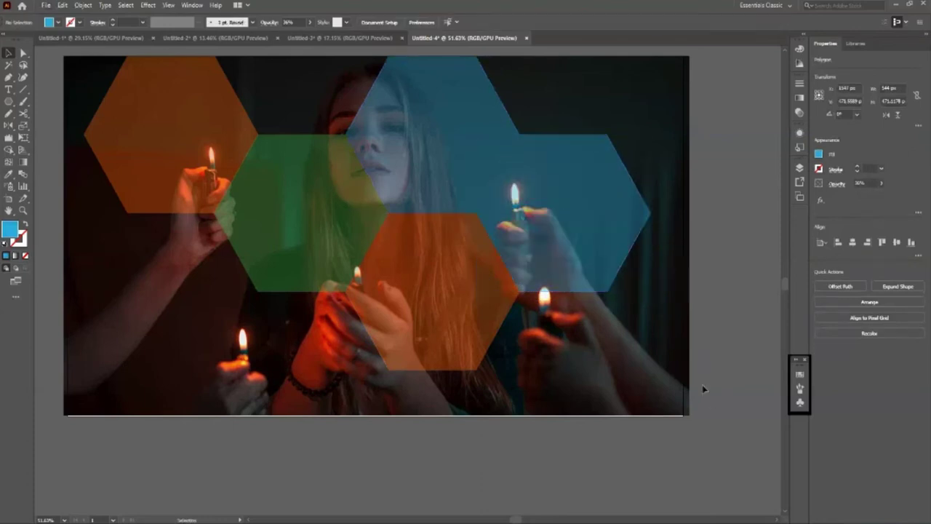
scroll(602, 339, "up", 1)
key("z")
left_click(483, 244)
key("v")
key("ctrl+0")
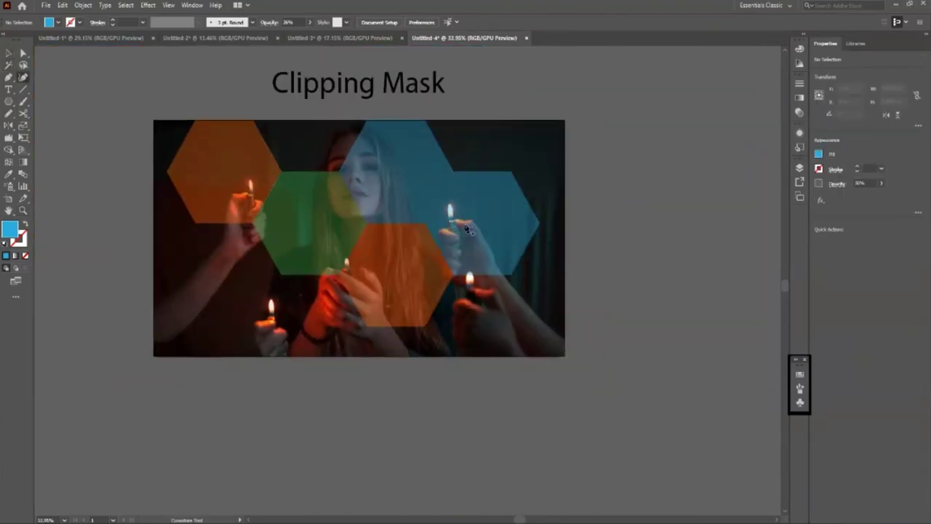
Recolour the right-hand hexagon copy purple
left_click(466, 225)
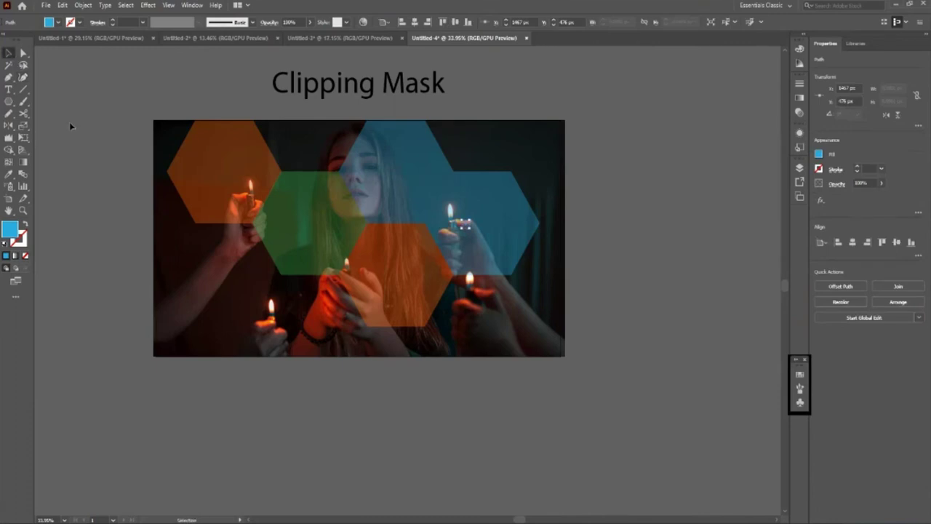
left_click(495, 218)
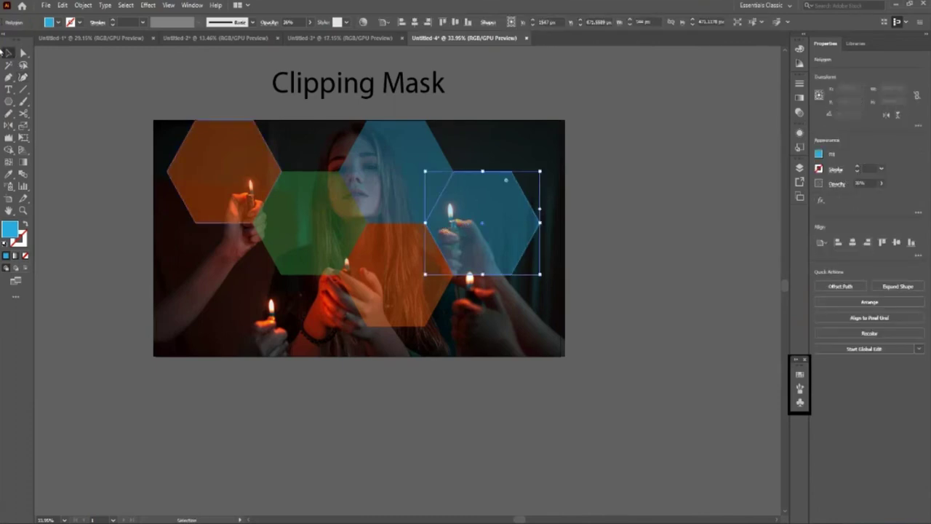
left_click(61, 24)
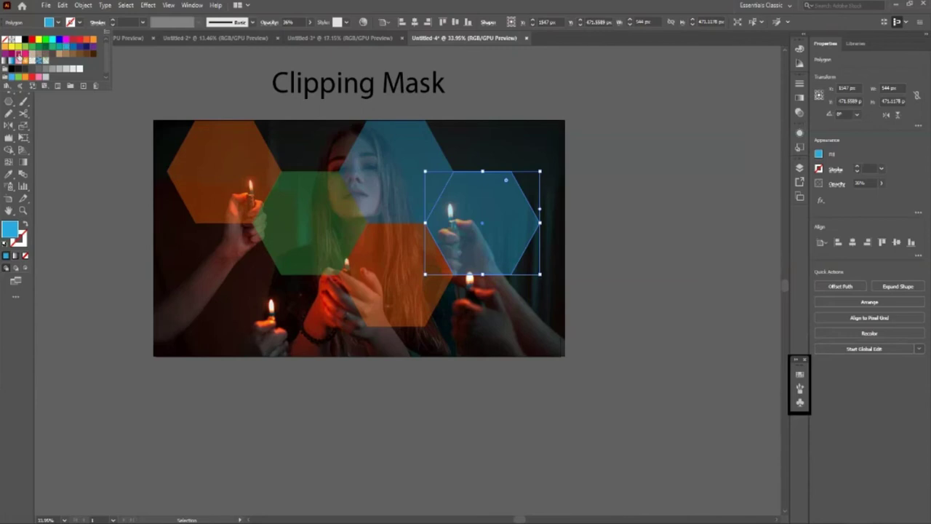
left_click(80, 58)
left_click(93, 47)
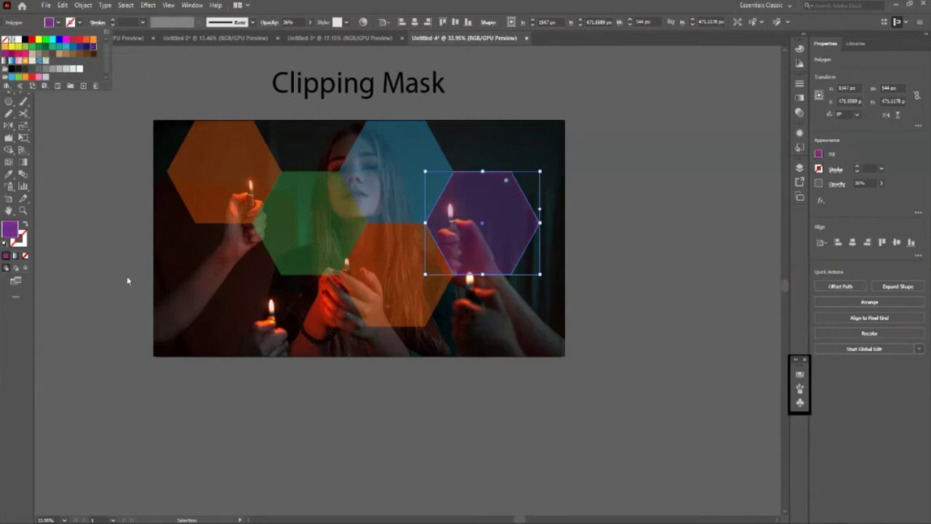
left_click(104, 266)
left_click(534, 404)
Nudge the Clipping Mask title upward and shift all hexagons downward
key("z")
left_click(256, 305)
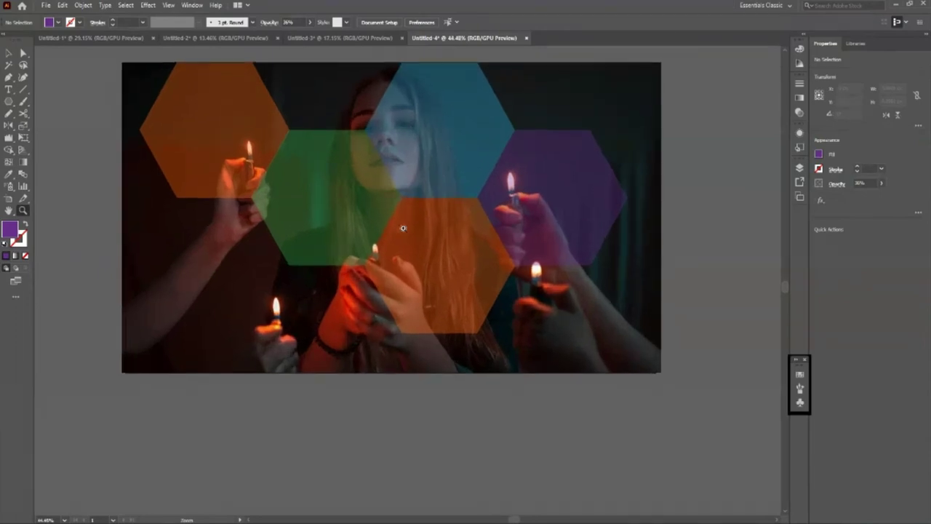
scroll(403, 227, "up", 2)
scroll(306, 193, "up", 3)
left_click(9, 53)
left_click(313, 119)
key("shift+Up")
key("shift+Up")
key("shift+Up")
key("shift+Up")
key("shift+Up")
key("shift+Up")
key("shift+Up")
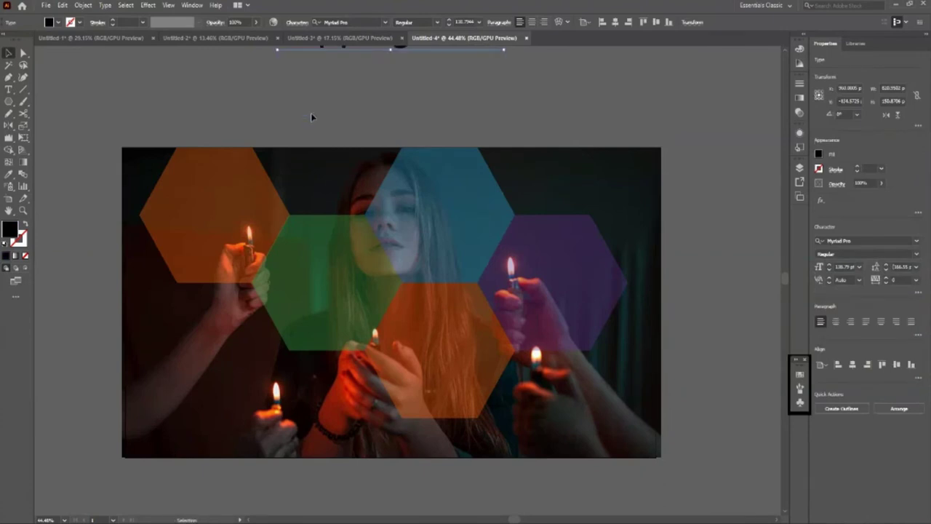
left_click(210, 244)
left_click(446, 343, "shift")
left_click(560, 300, "shift")
key("shift+Down")
key("shift+Down")
key("shift+Down")
key("shift+Down")
key("shift+Down")
key("shift+Down")
key("shift+Down")
key("shift+Down")
key("shift+Down")
key("shift+Down")
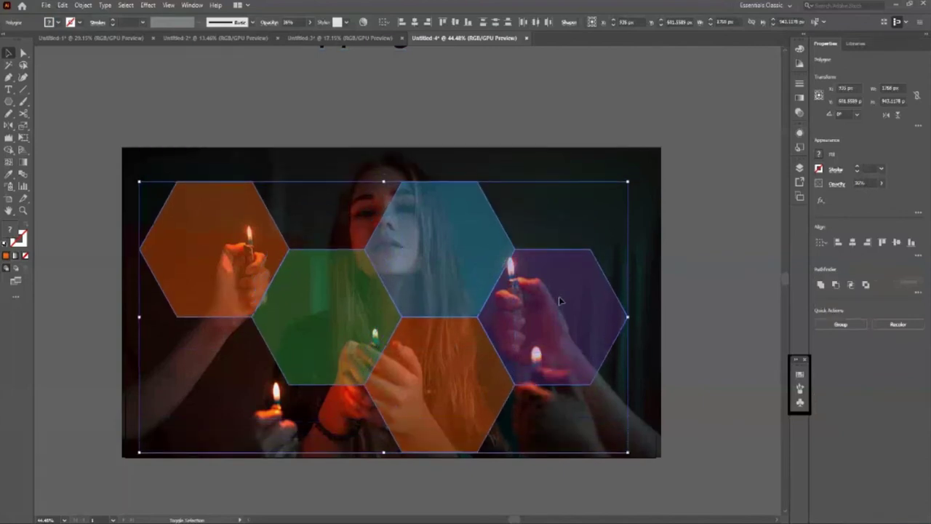
left_click(720, 380)
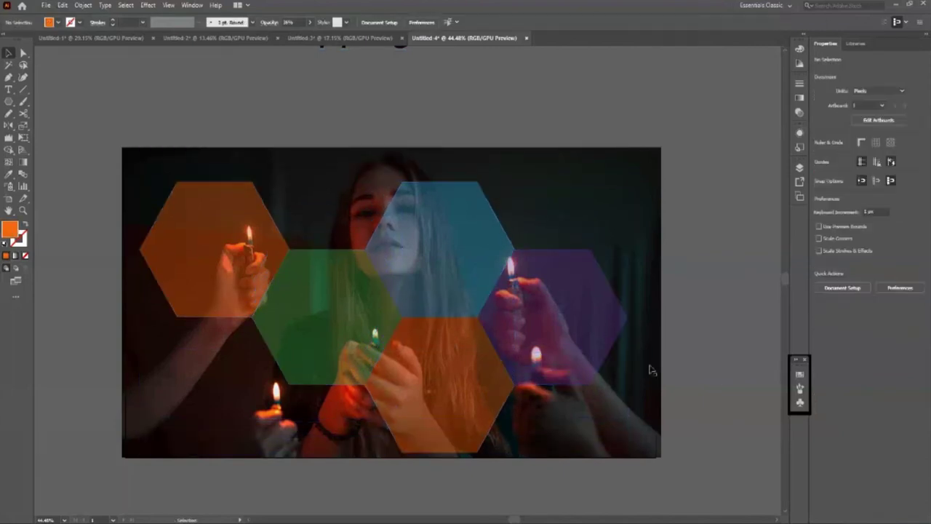
Copy the purple hexagon up to the top of the honeycomb
left_click(575, 340)
left_click_drag(576, 340, 343, 185)
left_click_drag(345, 205, 350, 208)
left_click(549, 129)
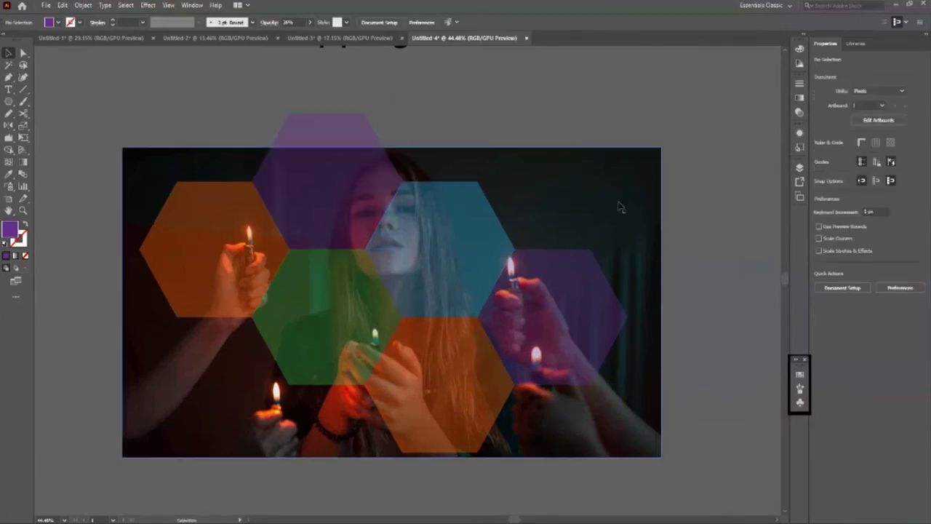
scroll(531, 488, "down", 1)
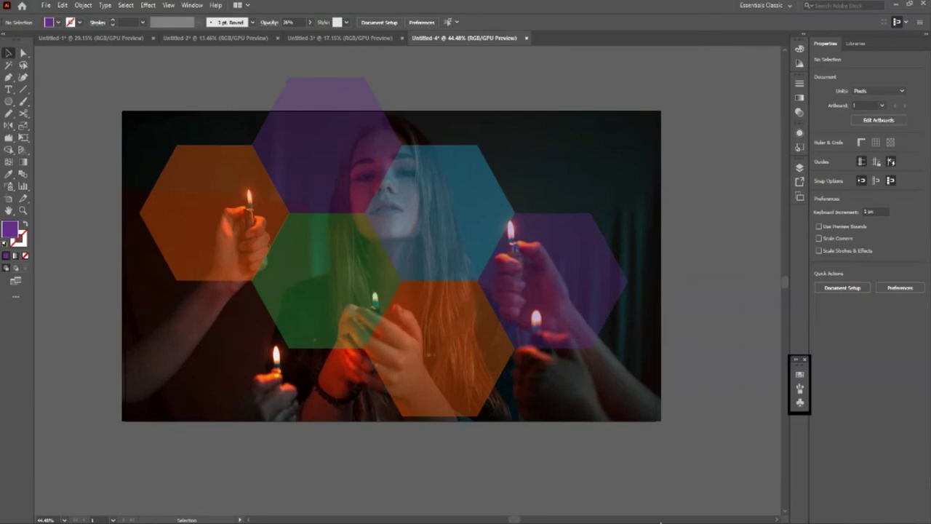
scroll(439, 418, "down", 1)
scroll(549, 433, "up", 1)
scroll(549, 432, "up", 1)
Shift-select all six hexagons, test moving them, and undo the move
left_click(202, 264)
left_click(320, 175, "shift")
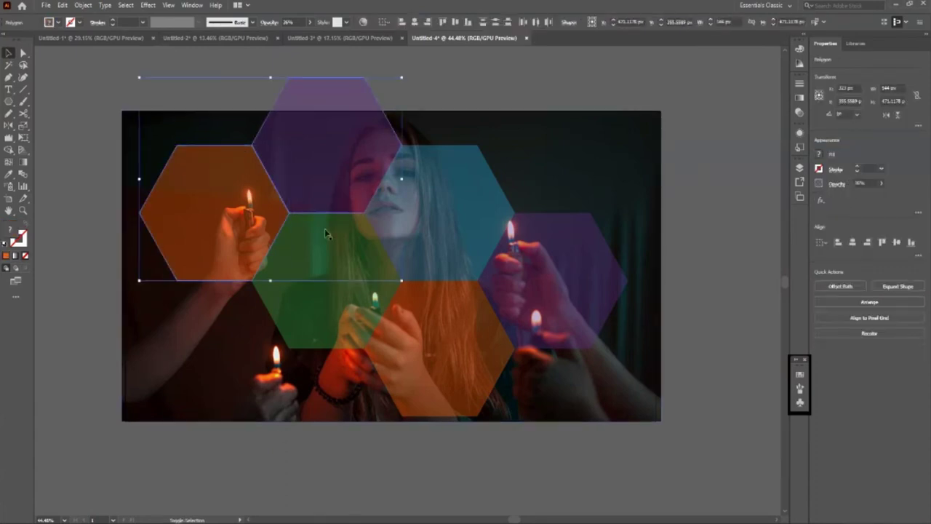
left_click(324, 233, "shift")
left_click(446, 234, "shift")
left_click(443, 342, "shift")
left_click(591, 280, "shift")
left_click_drag(551, 279, 507, 183)
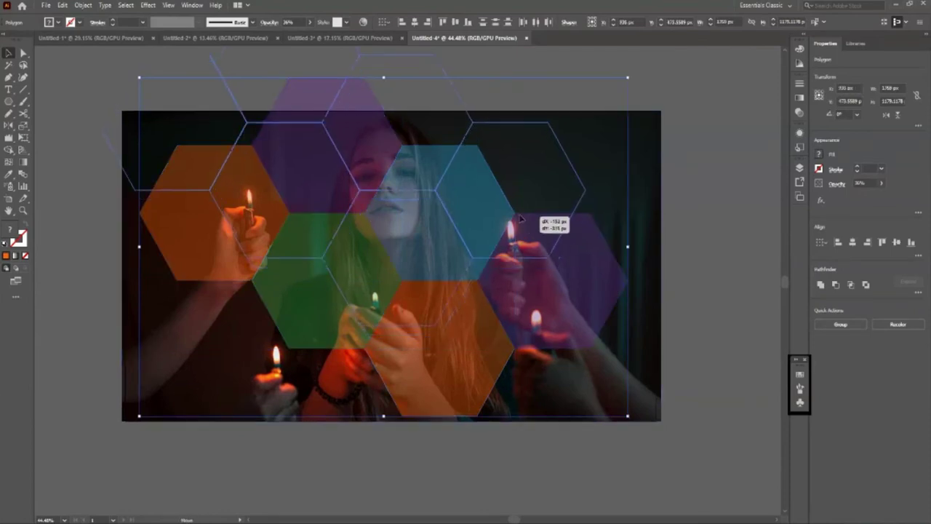
key("ctrl+z")
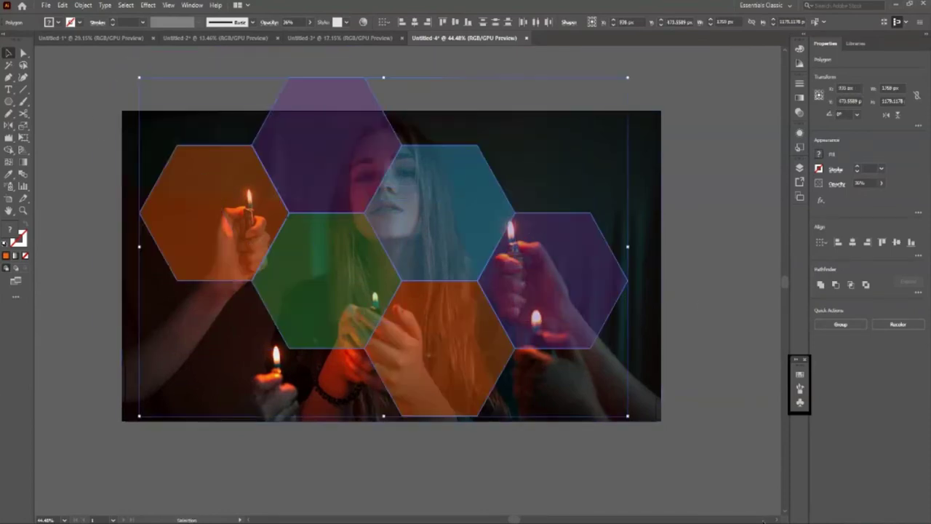
Try another move of the hexagons, undo it, and select the grouped hexagons
key("v")
left_click(383, 430)
mouse_move(574, 288)
left_mouse_down()
mouse_move(590, 264)
mouse_move(709, 255)
left_mouse_up()
key("ctrl+z")
left_click(644, 492)
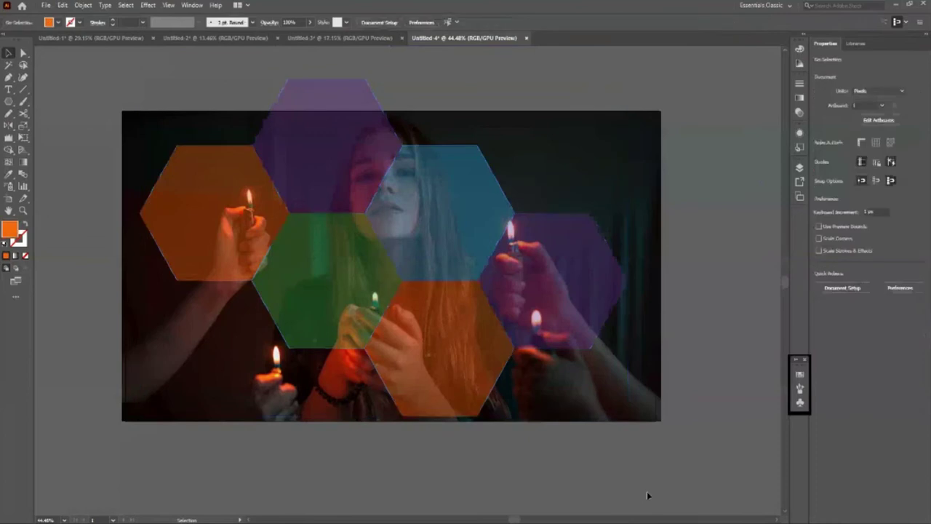
scroll(646, 491, "up", 1)
left_click(348, 302)
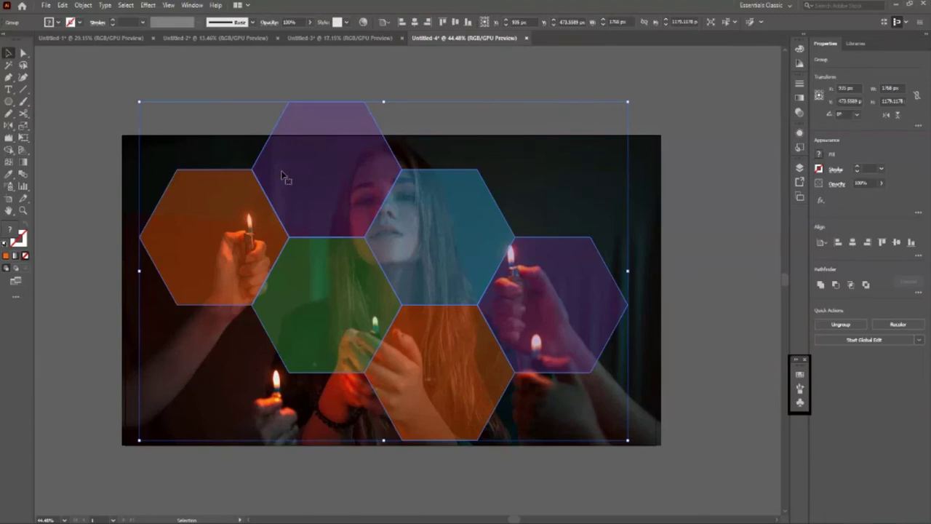
left_click(718, 278)
left_click(542, 326)
left_click(679, 368)
left_click(471, 286)
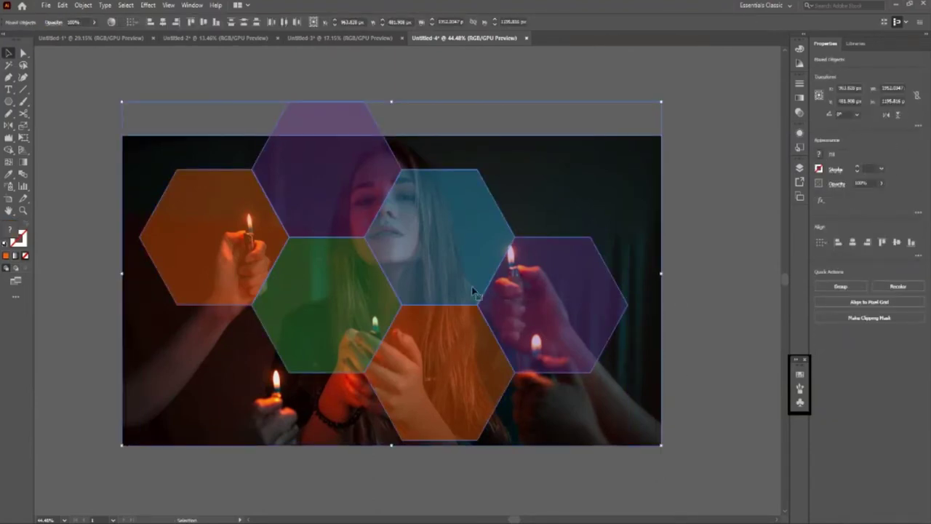
key("ctrl+7")
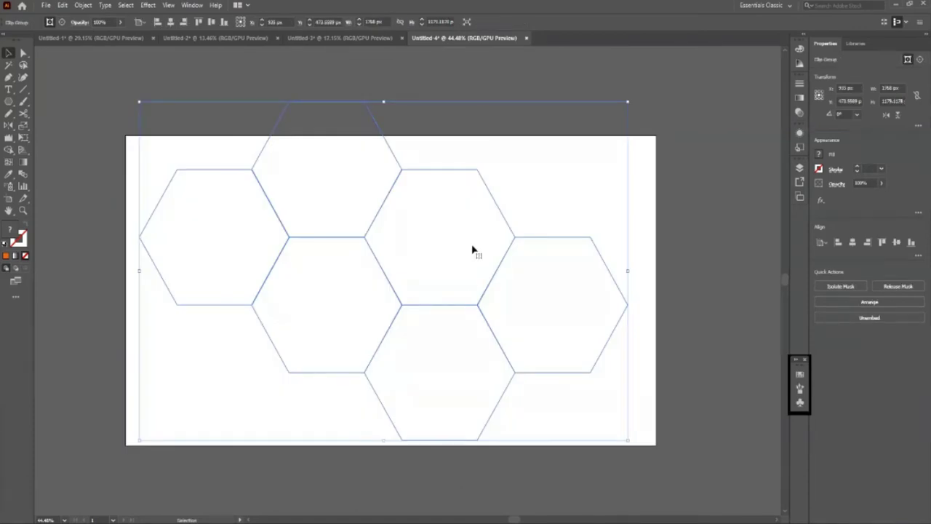
key("ctrl+alt+7")
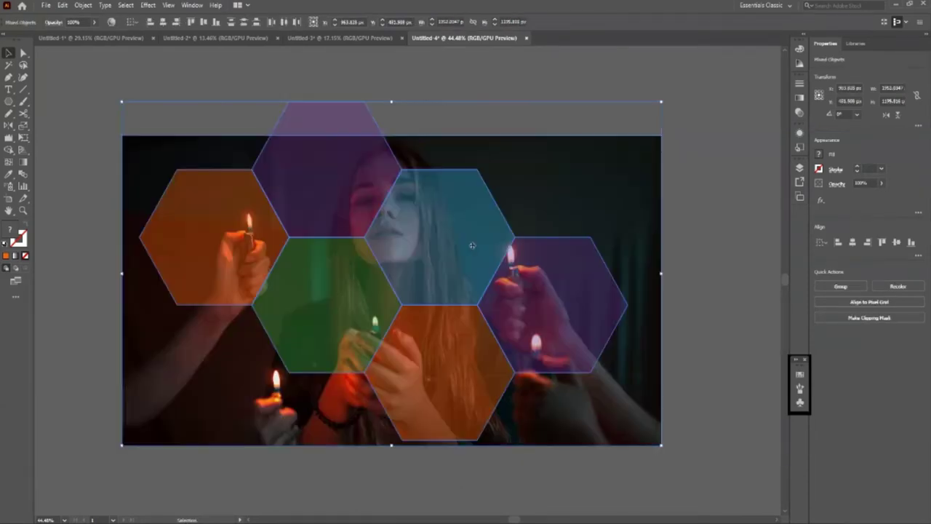
left_click(712, 325)
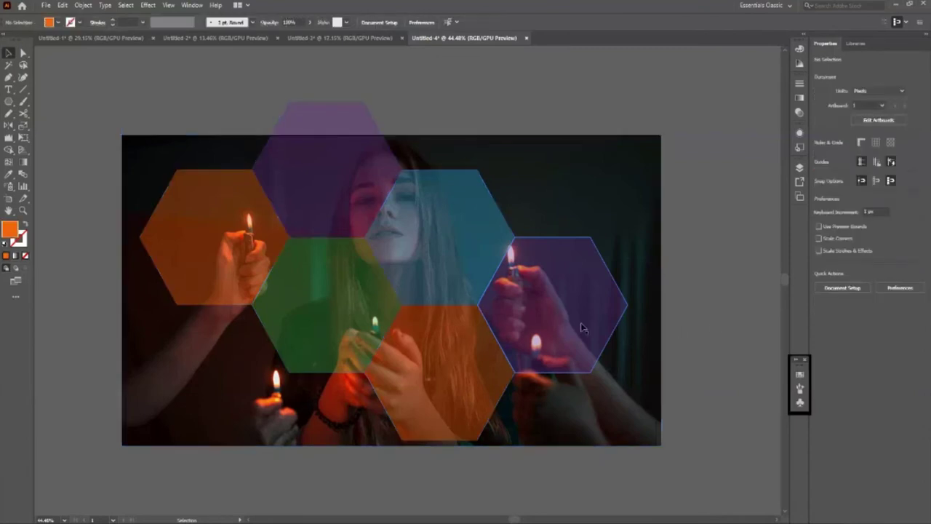
left_click(582, 325)
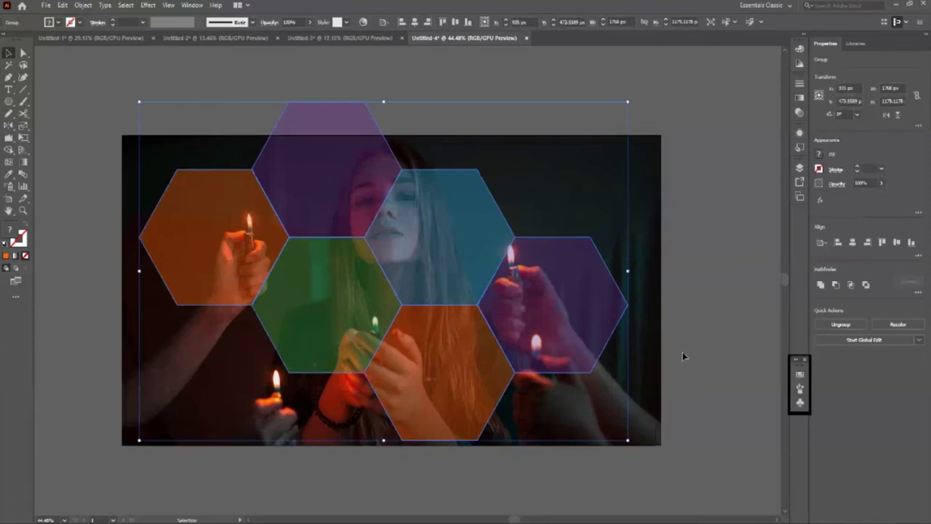
Merge the hexagon group into one compound path via Object > Compound Path > Make
left_click(86, 6)
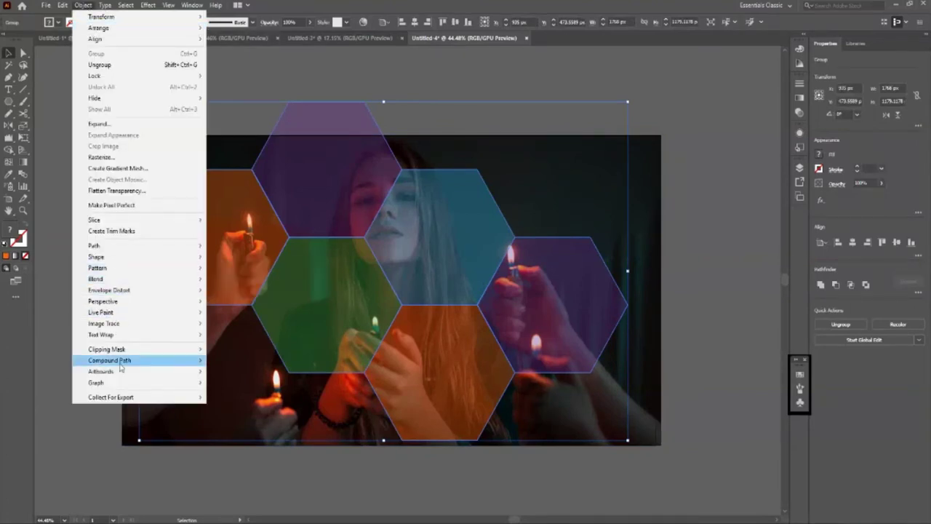
mouse_move(109, 360)
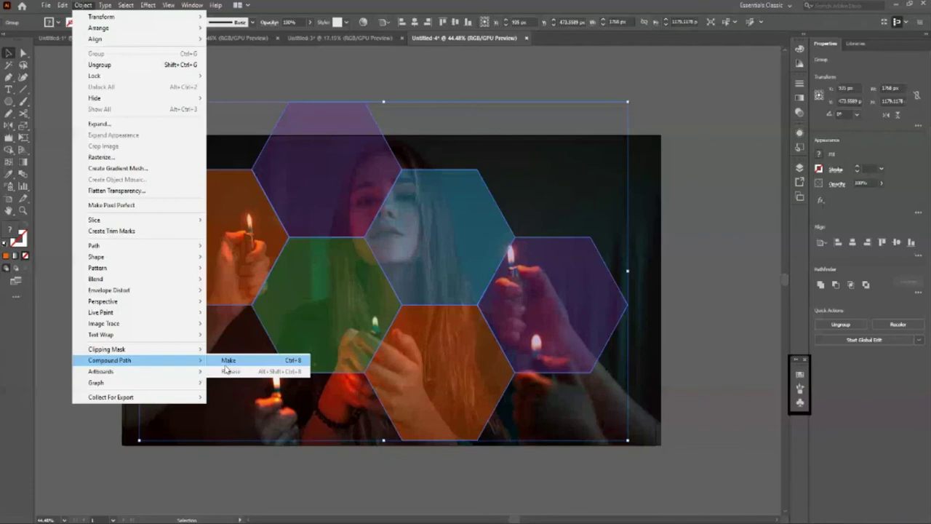
left_click(225, 364)
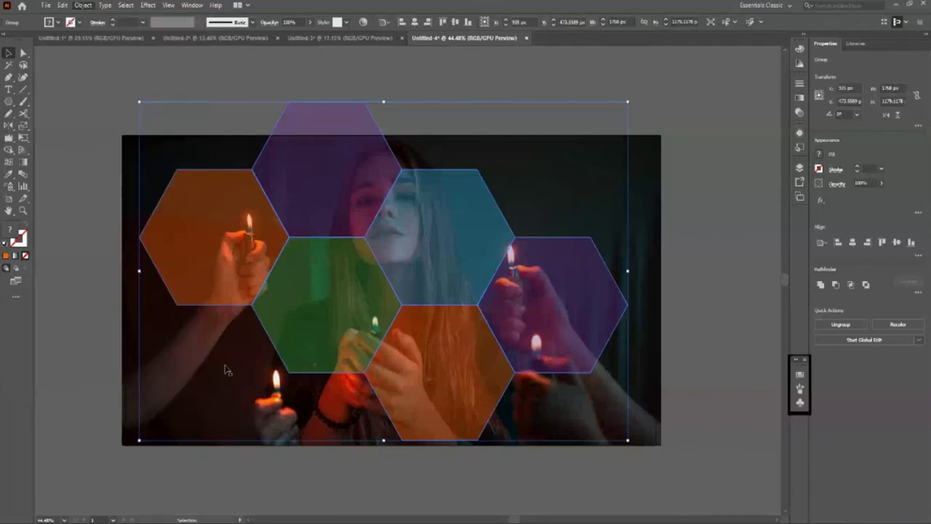
left_click(453, 494)
left_click(451, 256)
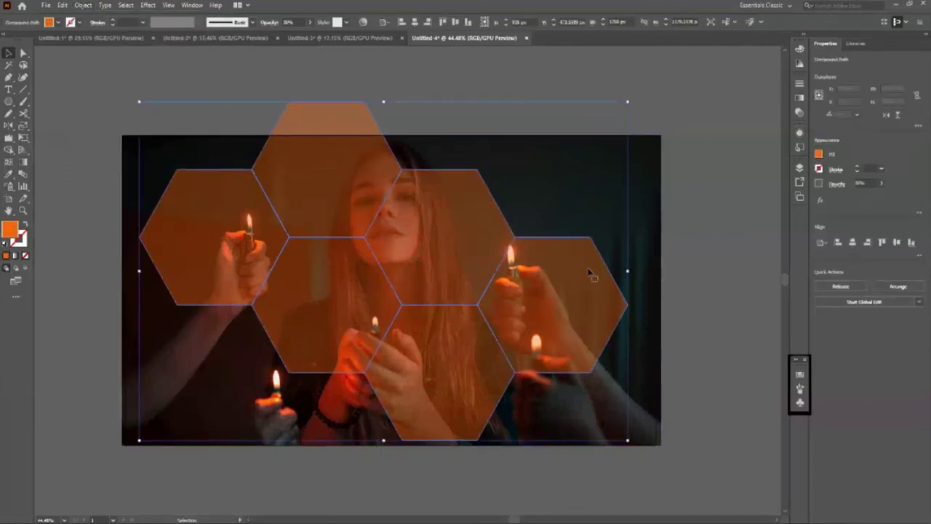
key("a")
key("v")
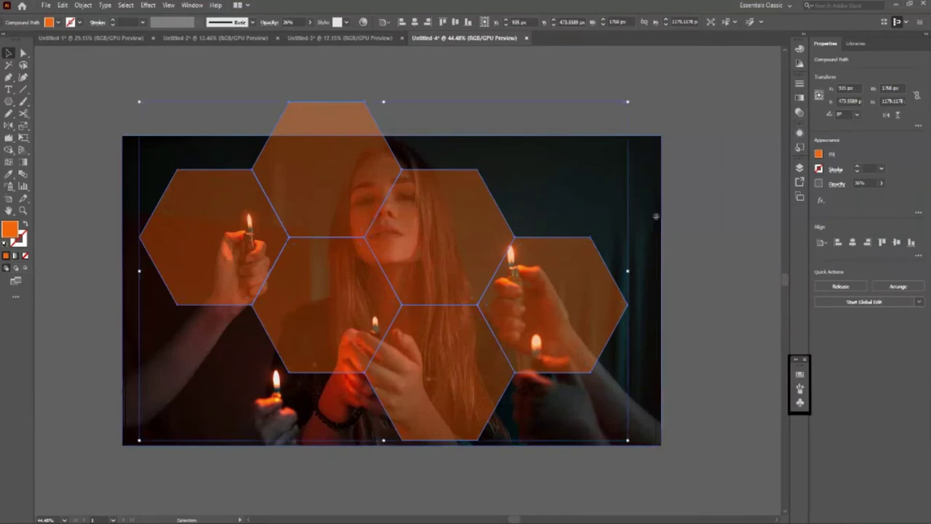
Select everything, apply a Ctrl+7 clipping mask, then undo it
key("ctrl+a")
left_click(707, 356)
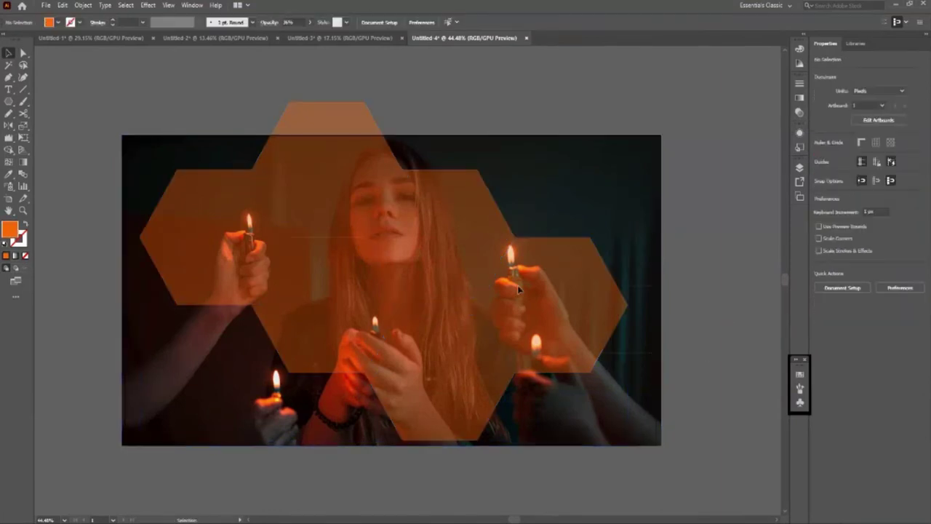
key("ctrl+a")
key("a")
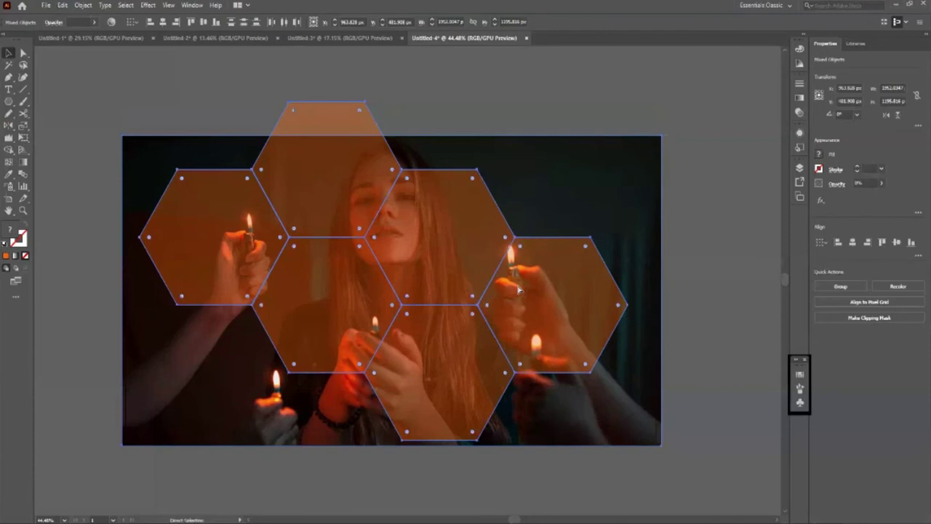
key("ctrl+7")
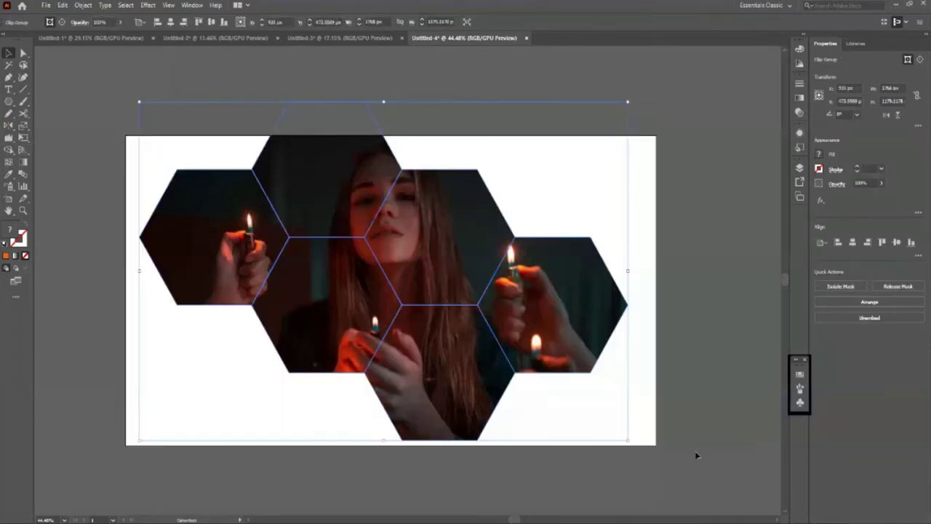
left_click(697, 455)
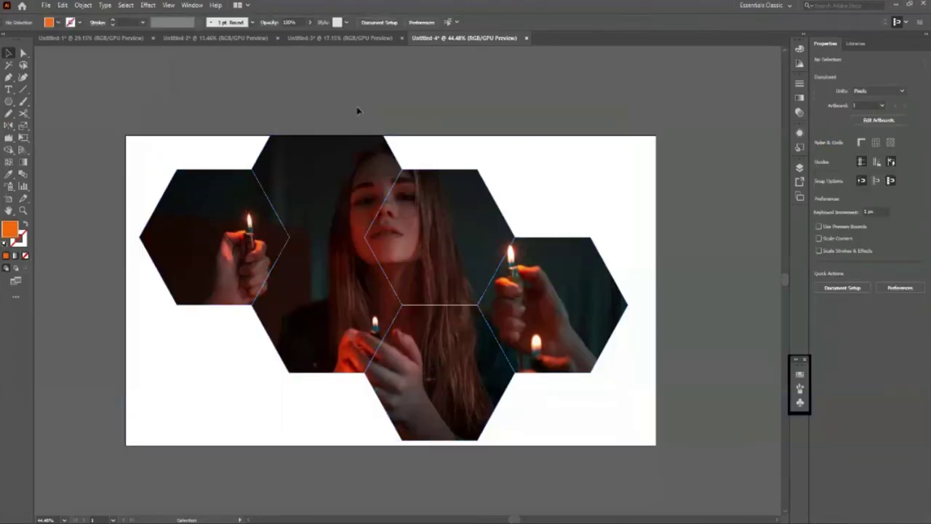
key("ctrl+z")
key("ctrl+z")
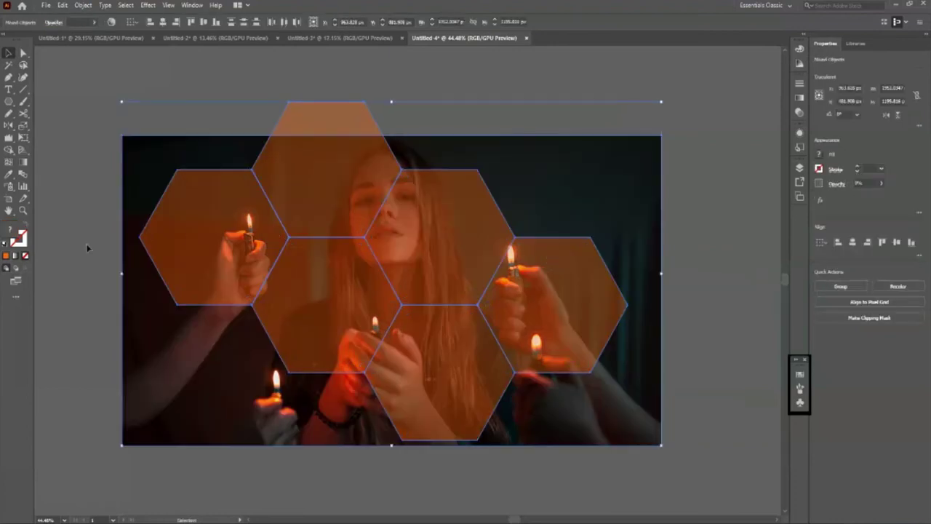
left_click(86, 244)
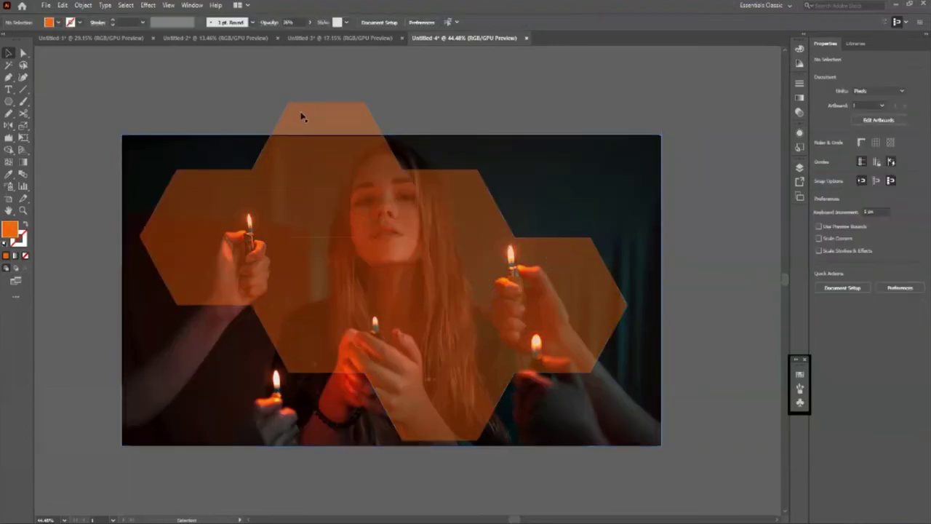
Scale the compound hexagon shape down and nudge it right and down
left_click(384, 245)
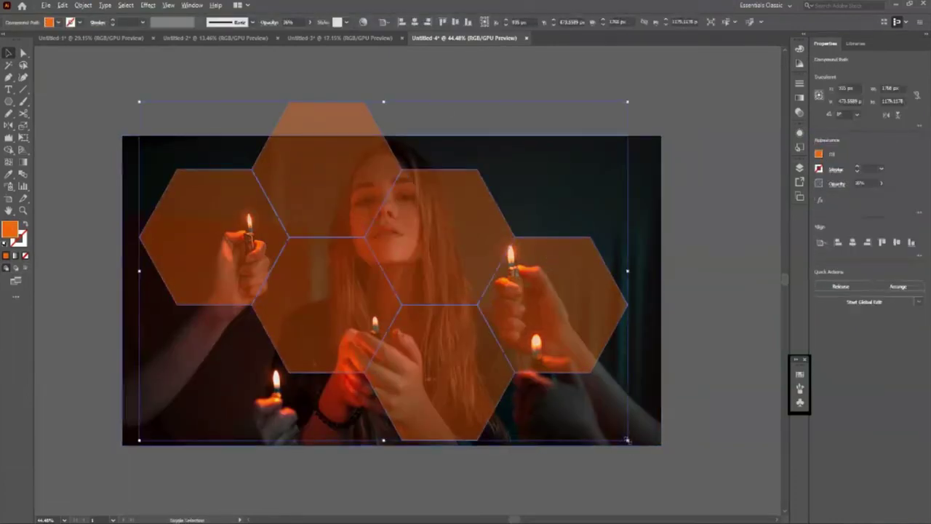
left_click_drag(627, 440, 574, 412)
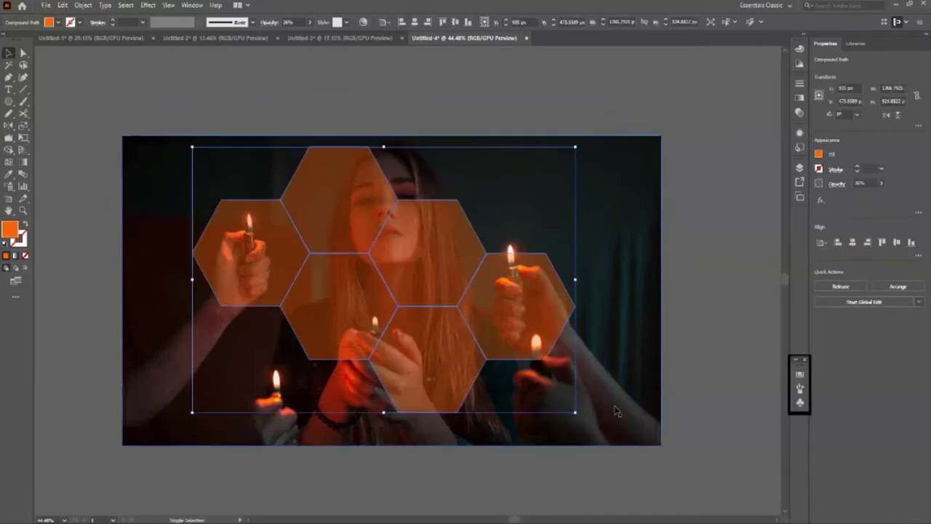
key("shift+Down")
key("shift+Down")
key("shift+Right")
key("shift+Right")
key("shift+Right")
key("shift+Right")
key("shift+Right")
key("shift+Right")
key("shift+Right")
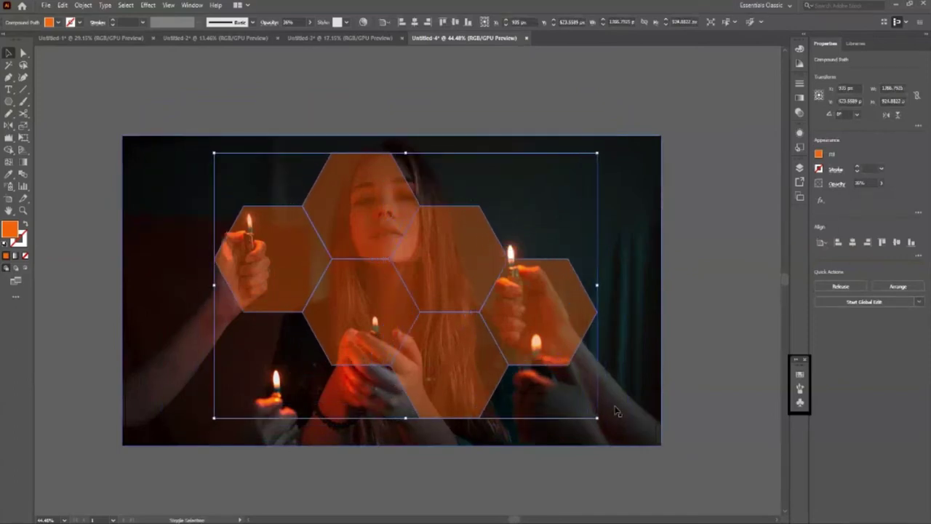
key("shift+Right")
key("shift+Right")
key("shift+Right")
key("shift+Right")
key("shift+Right")
key("shift+Right")
key("shift+Right")
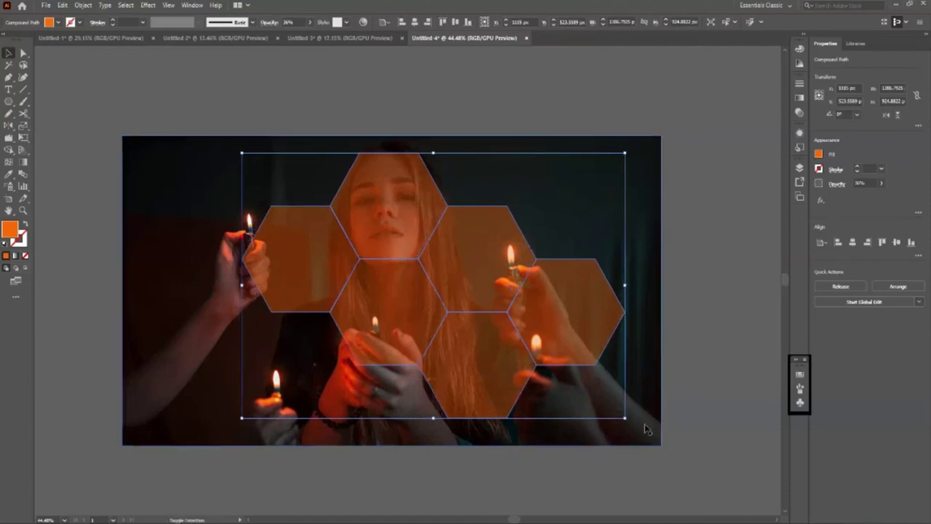
Clip the photo to the hexagon shape with Ctrl+7 and enlarge the clip group
left_click(647, 427, "shift")
key("a")
key("ctrl+7")
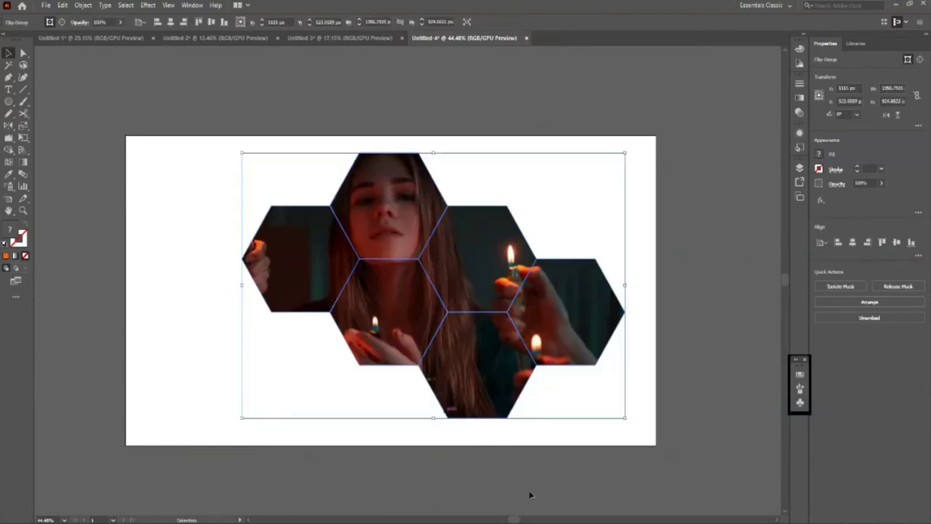
left_click(670, 440)
left_click(472, 333)
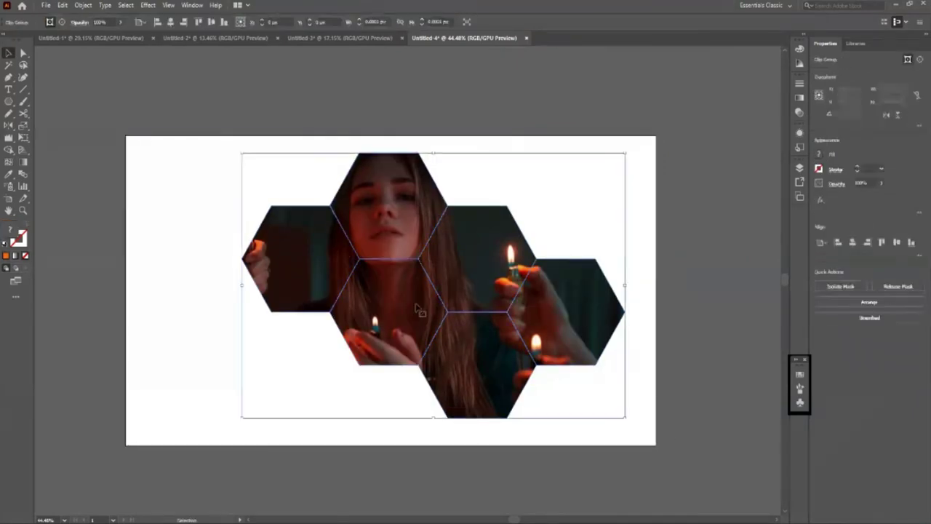
left_click_drag(624, 418, 644, 452)
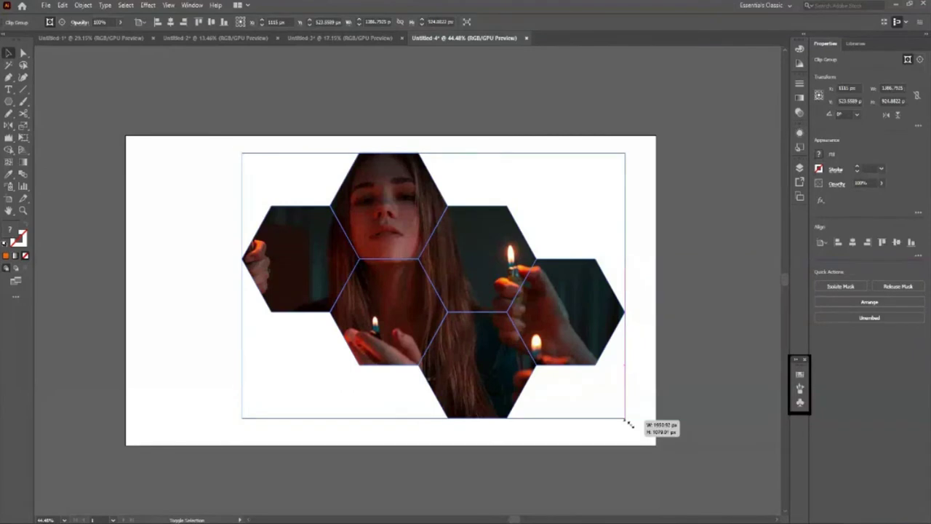
left_click(645, 453)
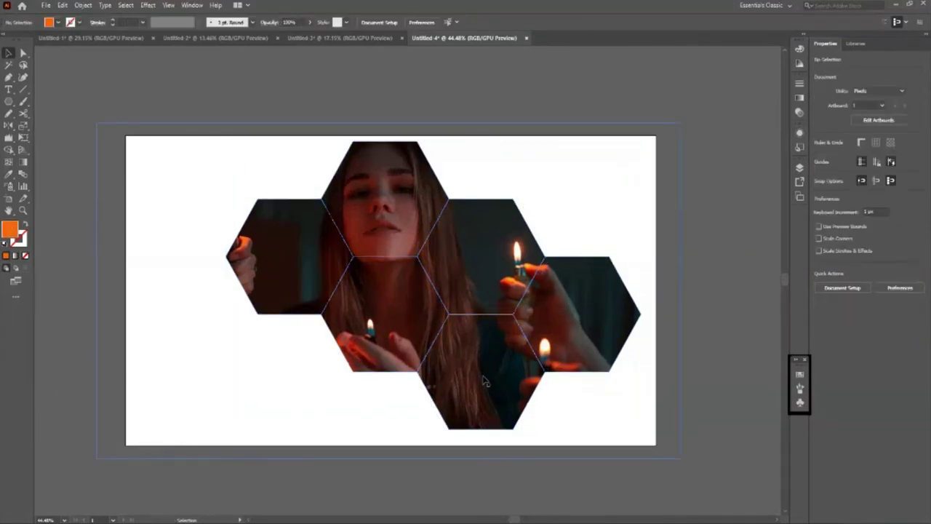
Nudge and drag the hexagon photo group right and down past the artboard edges
right_click(425, 340)
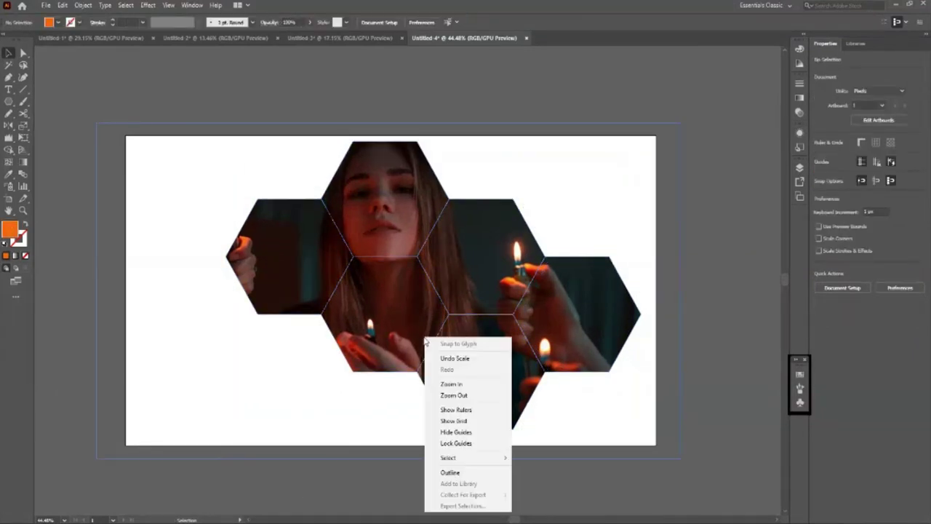
left_click(412, 485)
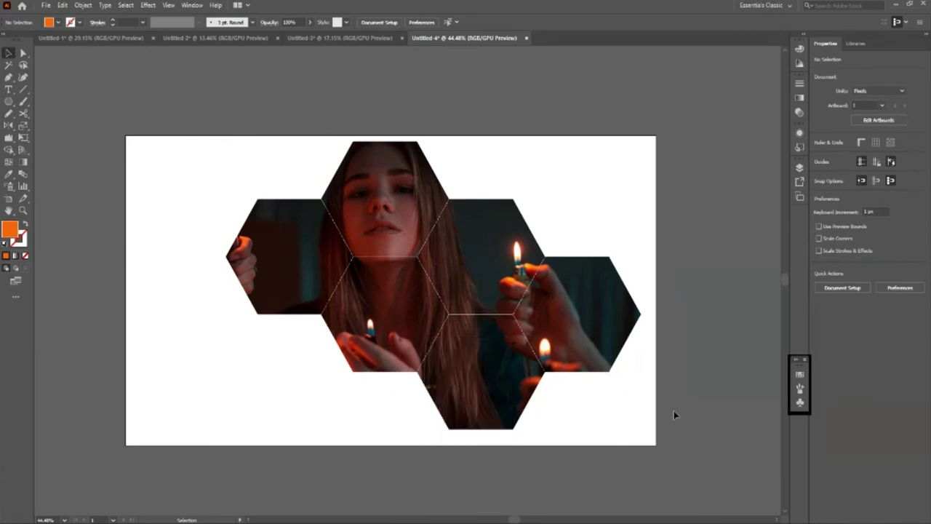
left_click(526, 349)
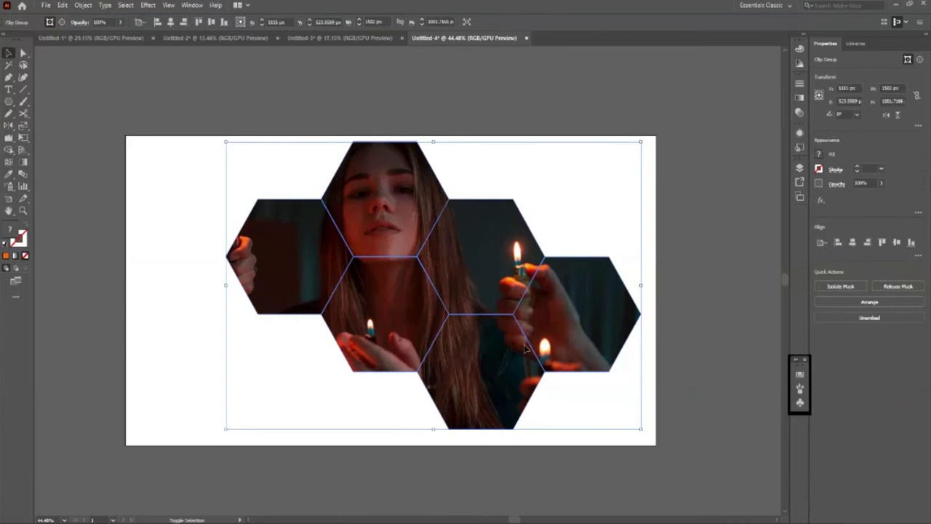
key("shift+Right")
key("shift+Right")
key("shift+Right")
key("shift+Right")
key("shift+Right")
key("shift+Right")
key("shift+Right")
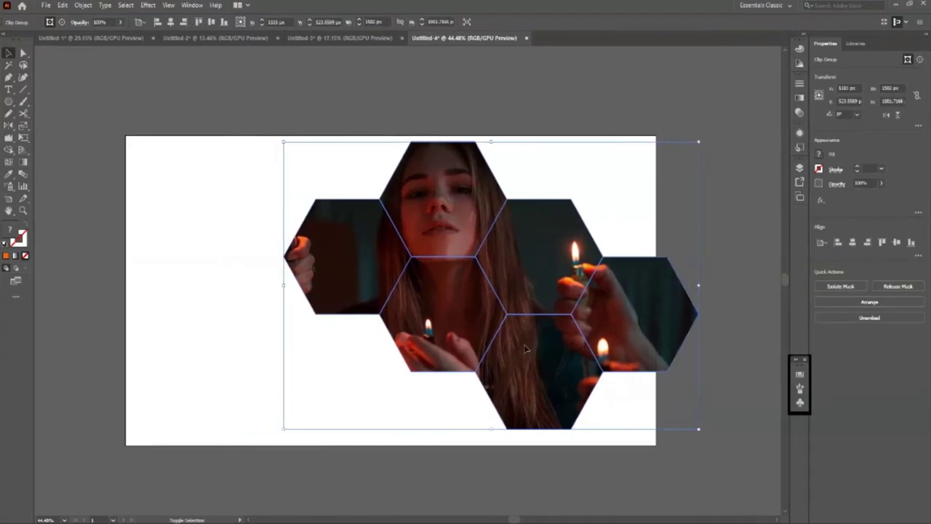
key("shift+Right")
key("shift+Right")
key("shift+Right")
mouse_move(524, 341)
left_mouse_down()
mouse_move(571, 286)
mouse_move(582, 298)
left_mouse_up()
left_click(640, 116)
left_click_drag(542, 195, 632, 186)
left_click(374, 128)
Fine-tune the group's position, then draw a 1920 × 1080 px rectangle over the artboard
scroll(510, 146, "down", 2)
mouse_move(603, 156)
left_mouse_down()
mouse_move(459, 265)
mouse_move(476, 261)
left_mouse_up()
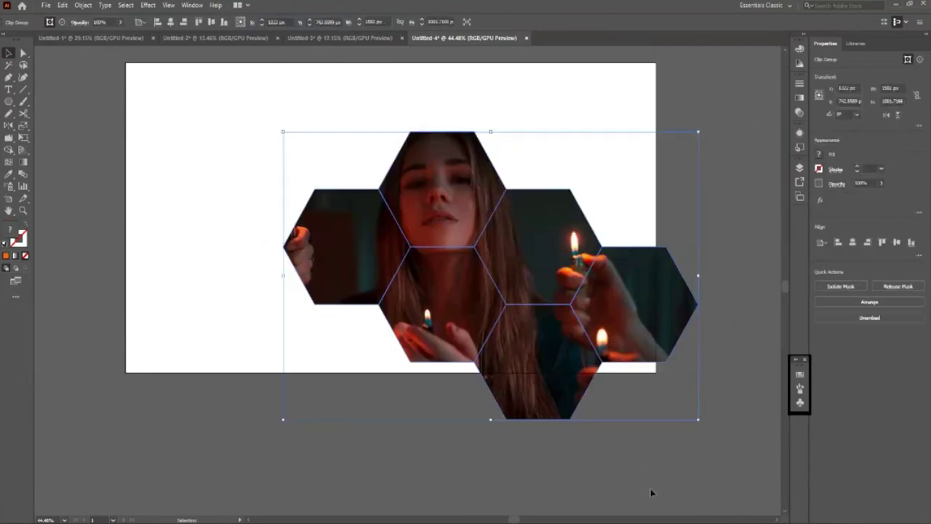
left_click(643, 470)
scroll(195, 236, "up", 1)
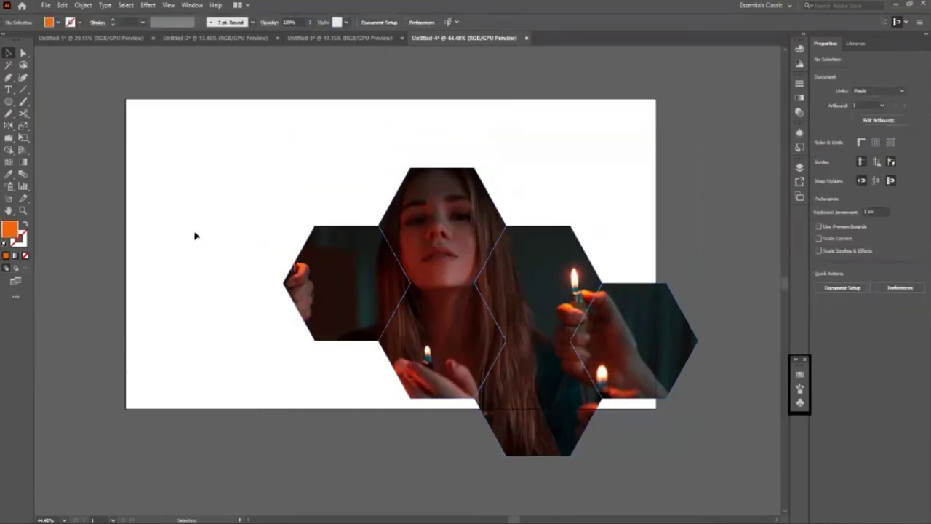
key("m")
left_click_drag(126, 100, 656, 408)
Fill the artboard rectangle tan and send it behind the hexagon photo
left_click(8, 55)
left_click(58, 23)
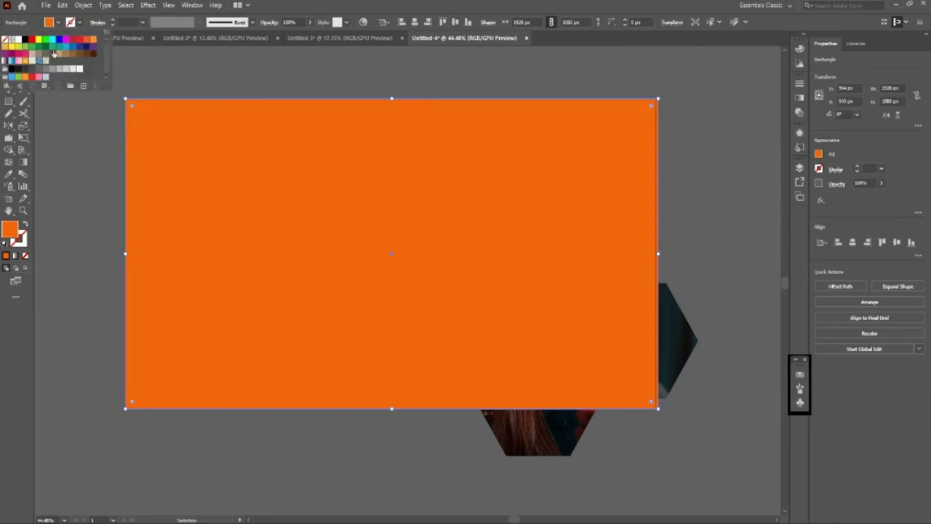
left_click(58, 55)
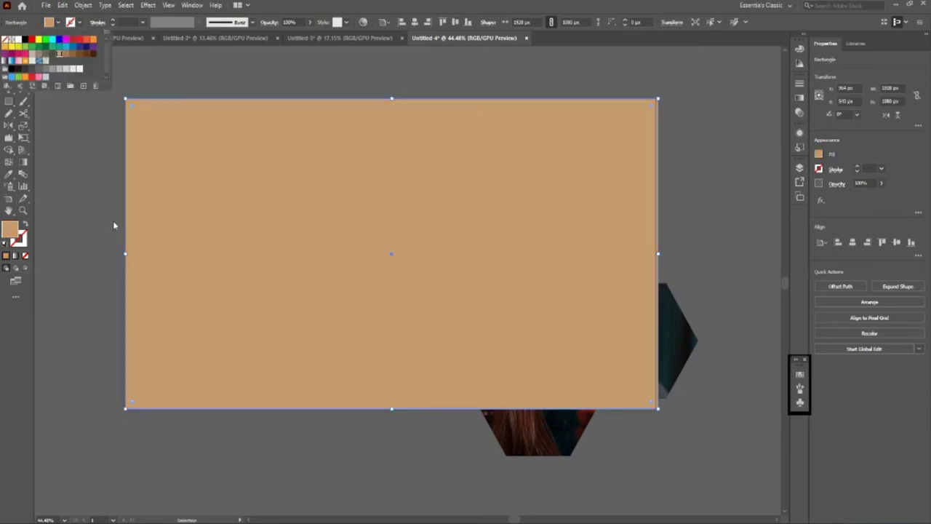
key("Escape")
key("ctrl+shift+bracketleft")
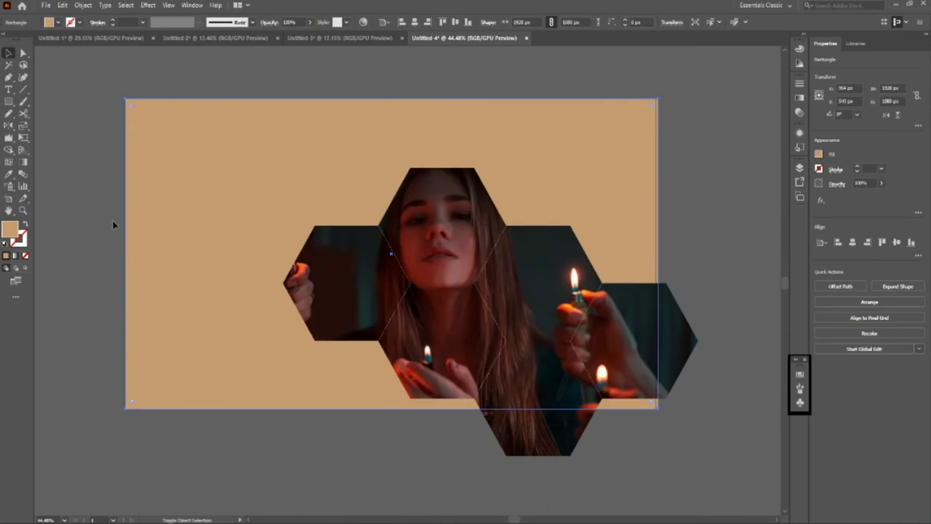
left_click(291, 480)
Nudge the hexagon photo group slightly down
left_click(280, 395)
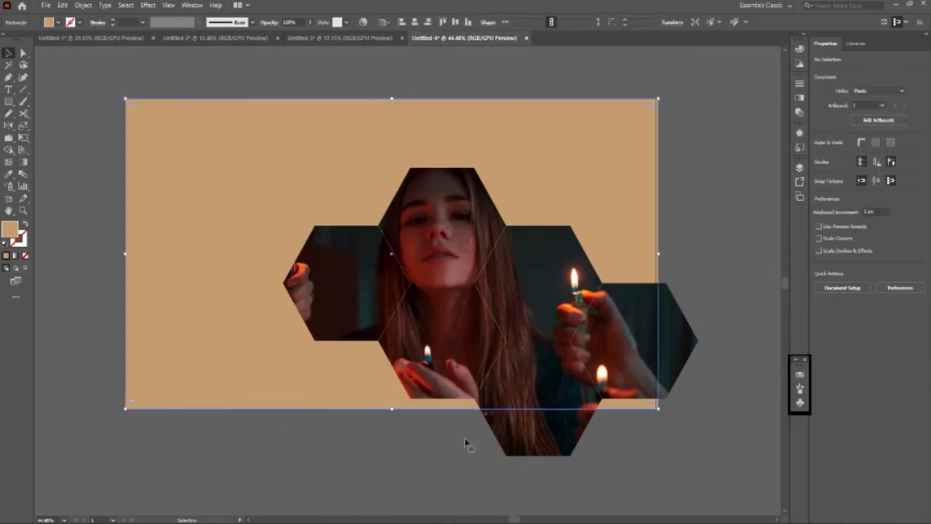
left_click(669, 487)
left_click(640, 378)
key("shift+Down")
key("shift+Down")
key("shift+Down")
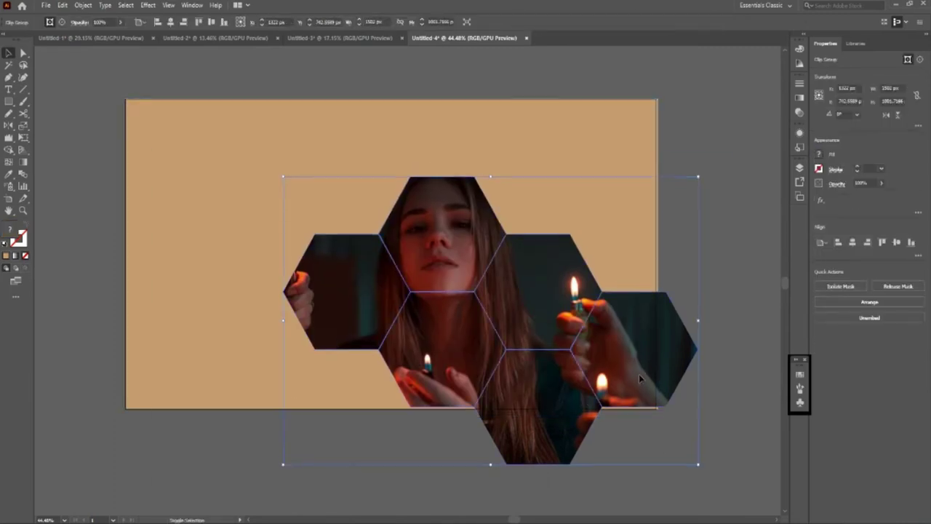
key("shift+Down")
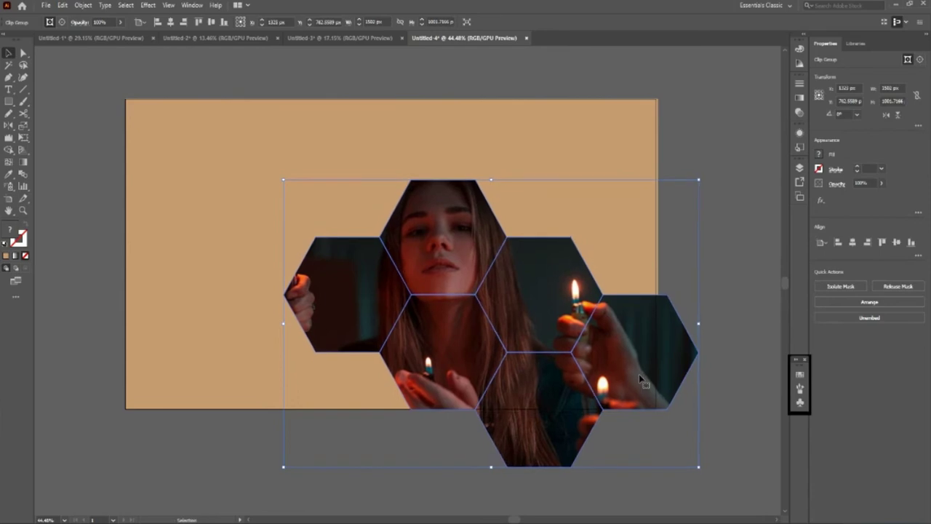
Try brown, red and orange photo colours on the background with the Eyedropper
left_click(204, 357)
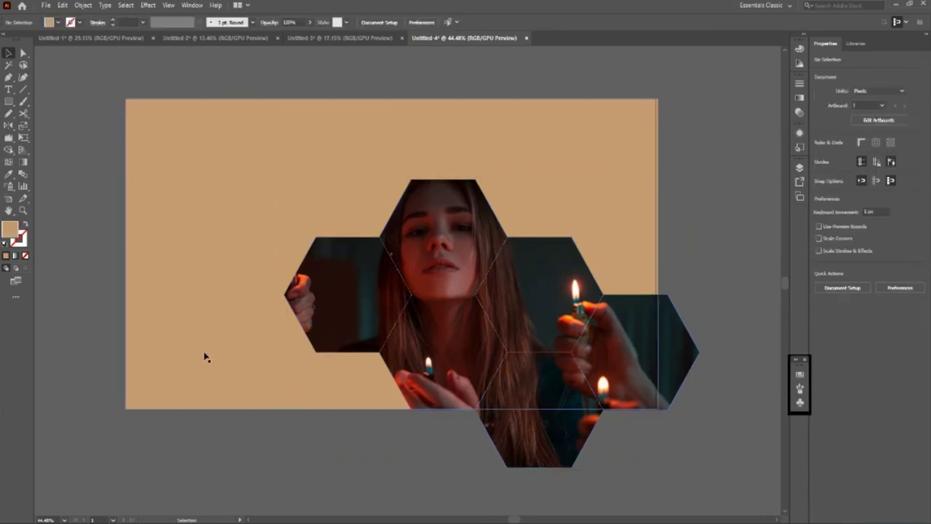
double_click(9, 230)
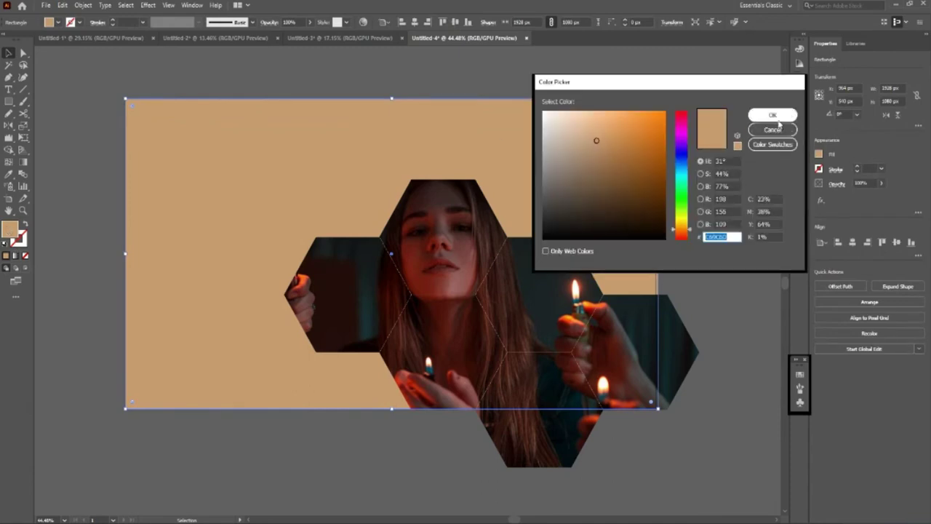
left_click(770, 112)
key("i")
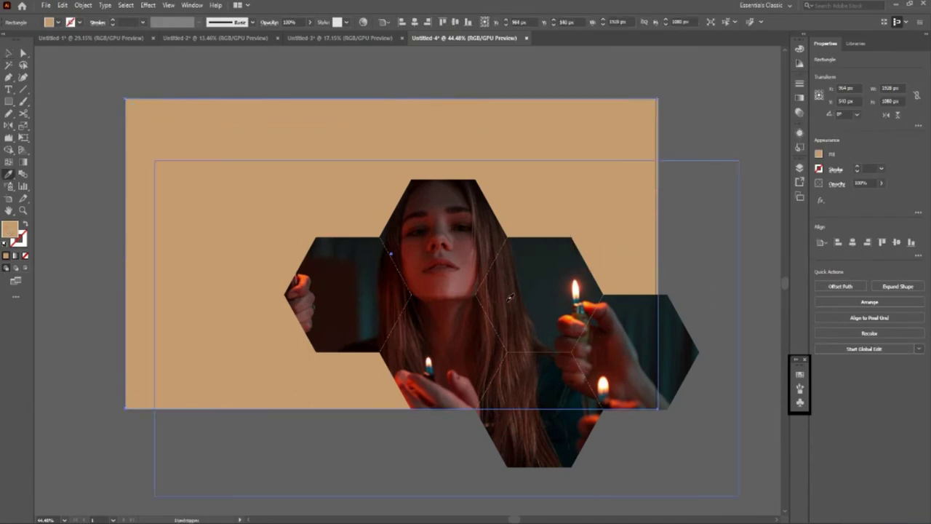
left_click(510, 297)
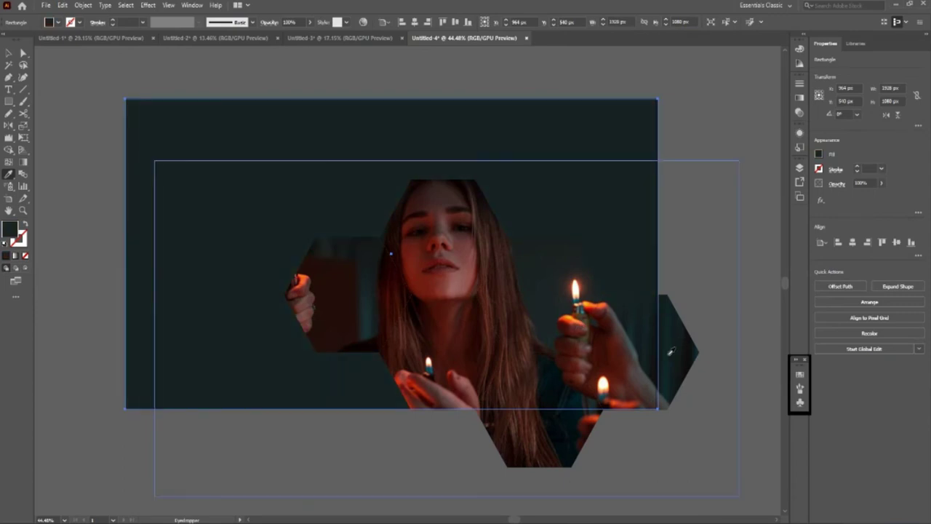
left_click(663, 370)
left_click(641, 387)
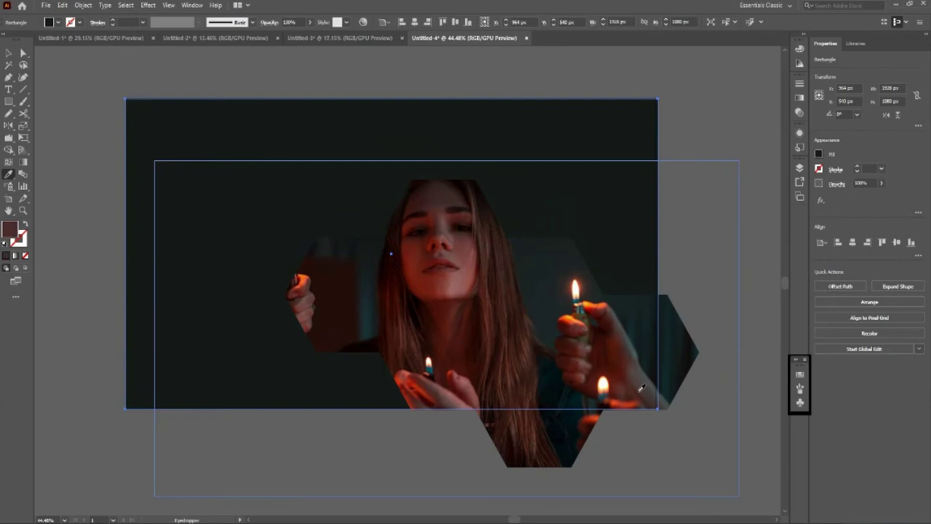
left_click(633, 381)
left_click(610, 387)
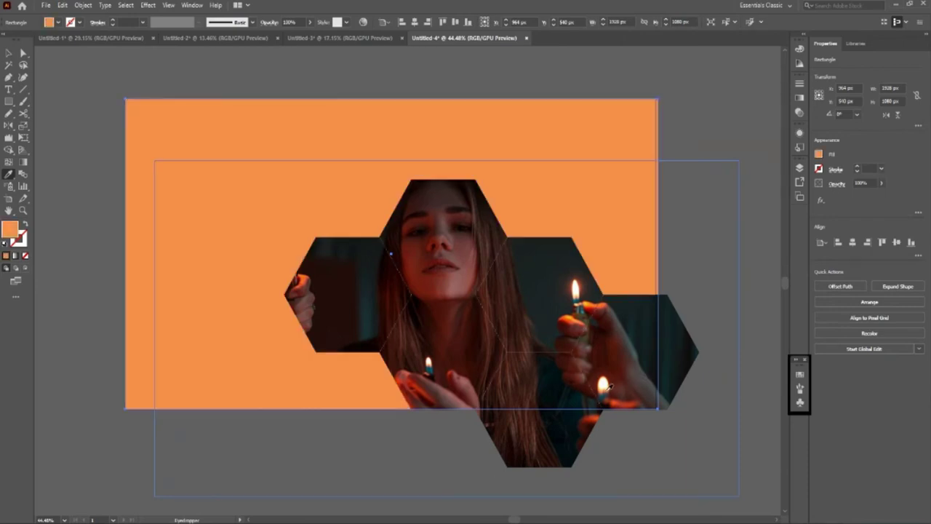
left_click(584, 416)
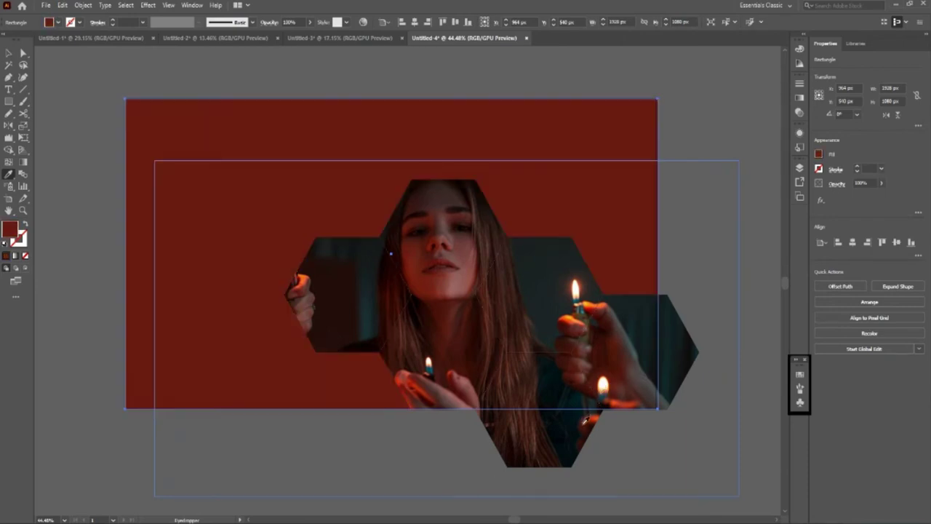
left_click(584, 421)
left_click(8, 53)
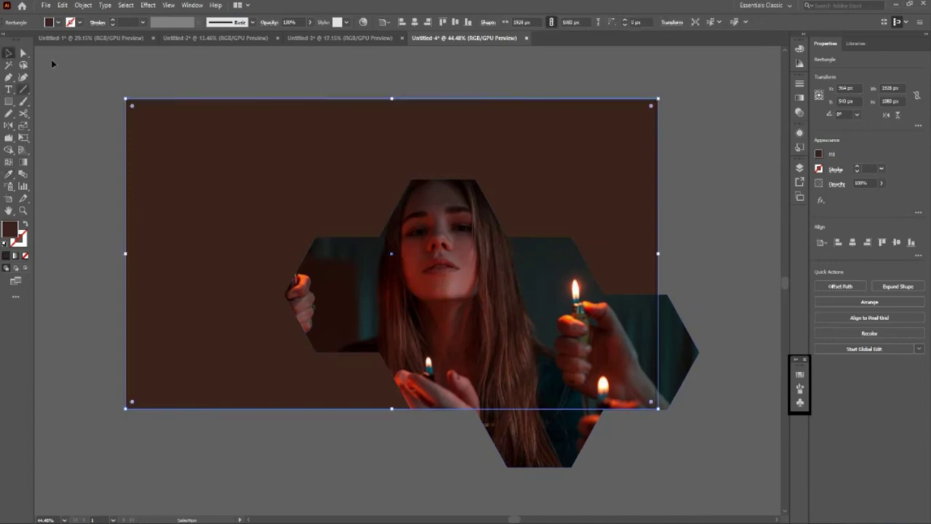
Set the background fill to light cyan (R127 G231 B244) in the Color Picker
double_click(9, 230)
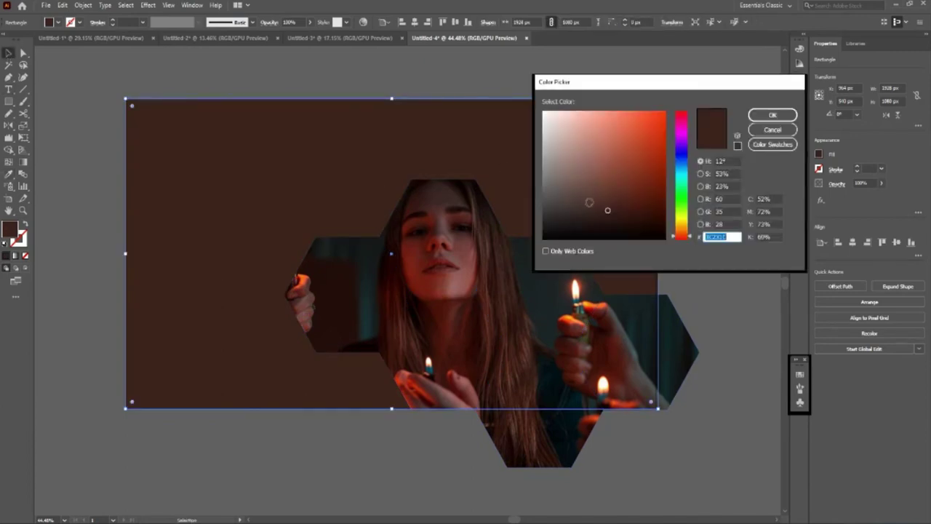
left_click(578, 194)
mouse_move(681, 204)
left_mouse_down()
mouse_move(681, 173)
mouse_move(603, 119)
left_mouse_up()
left_click(653, 162)
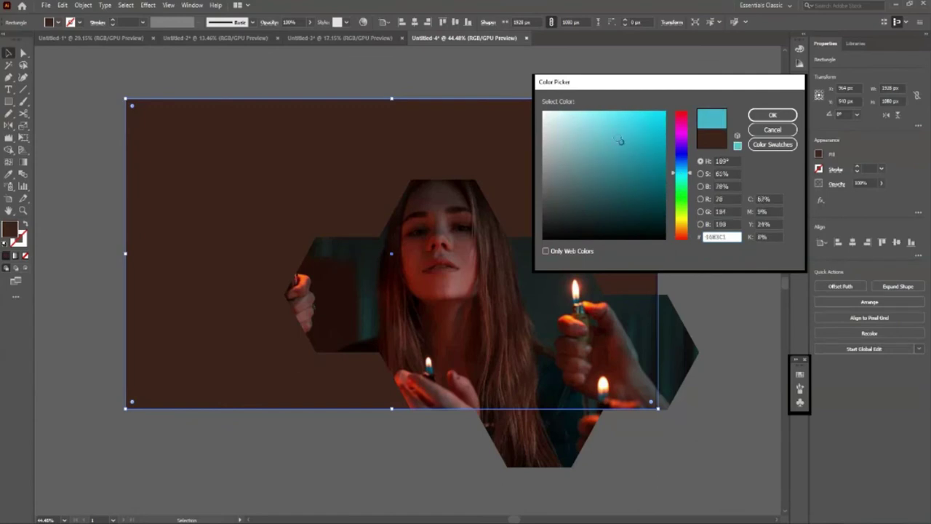
left_click(773, 115)
left_click(367, 459)
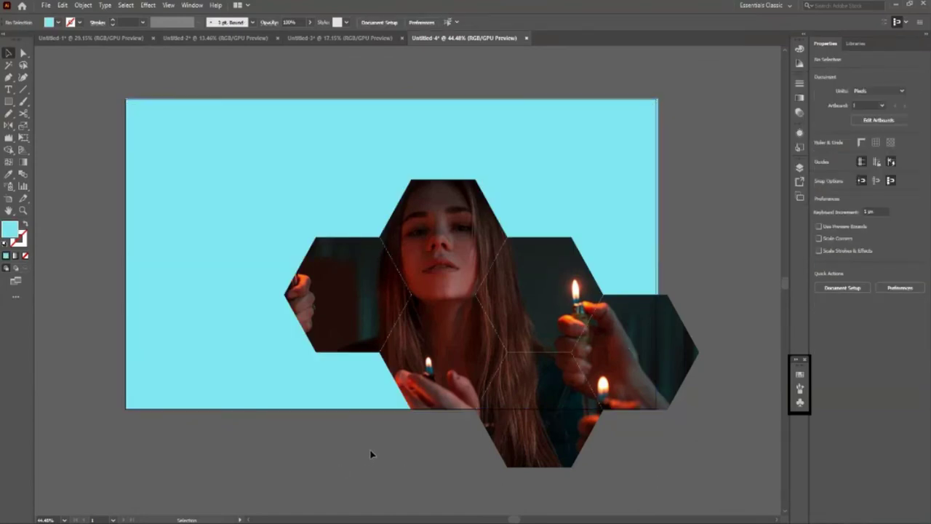
Alt-drag a copy of the Clipping Mask text onto the artboard's upper left
left_click(8, 90)
scroll(185, 165, "up", 3)
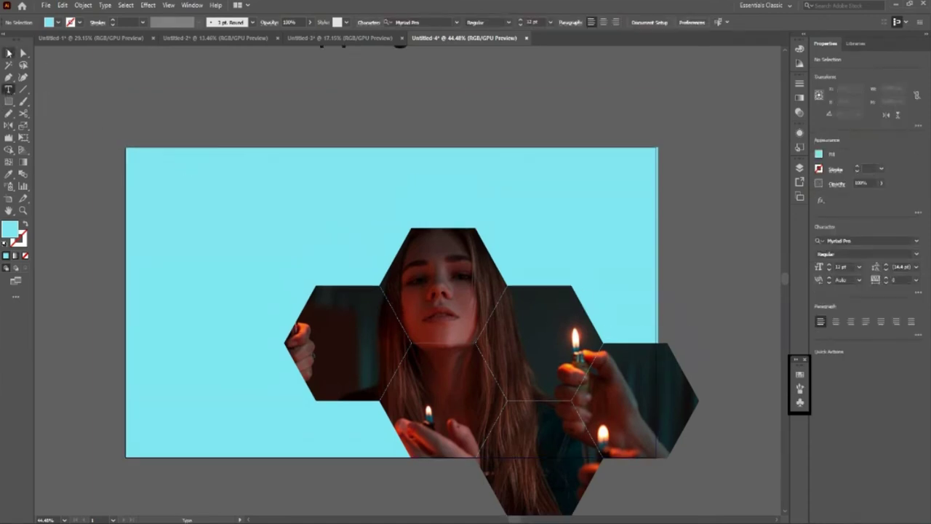
key("v")
mouse_move(344, 45)
left_mouse_down()
mouse_move(345, 116)
mouse_move(212, 217)
left_mouse_up()
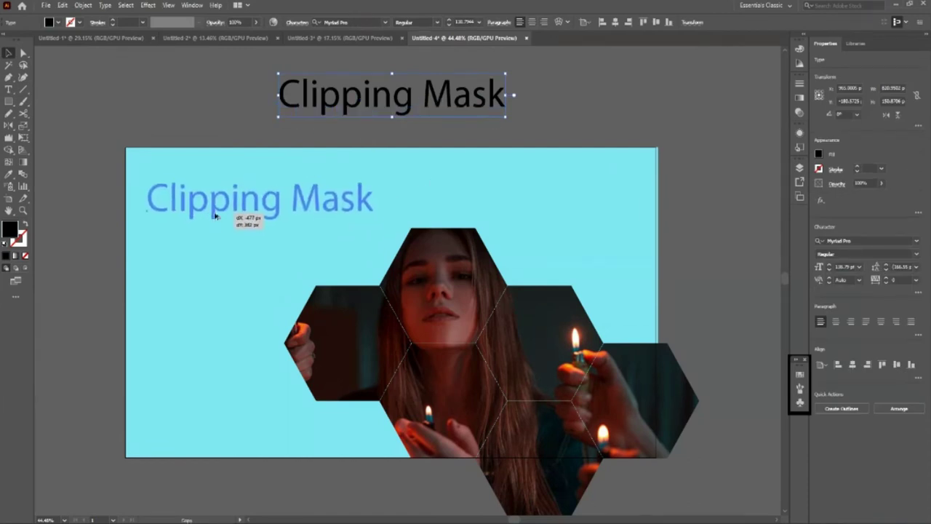
left_click(173, 114)
scroll(51, 245, "down", 1)
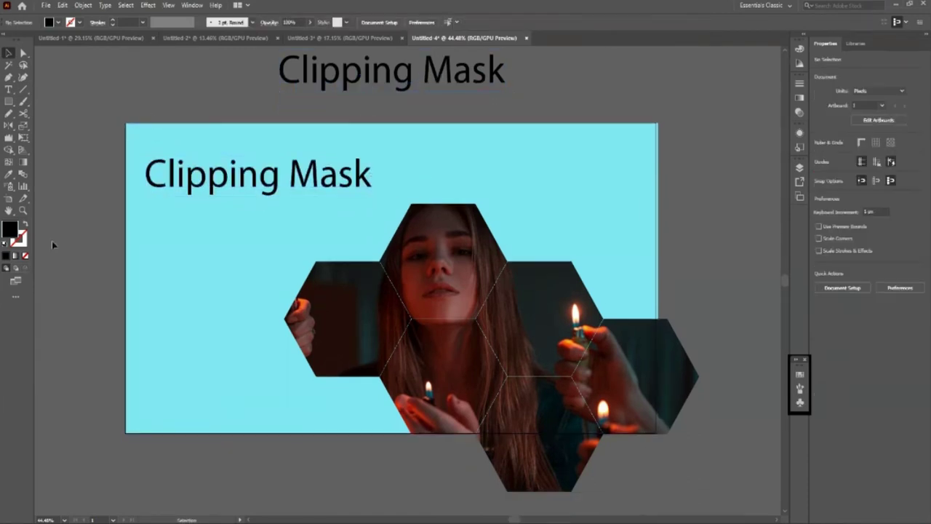
left_click(221, 190)
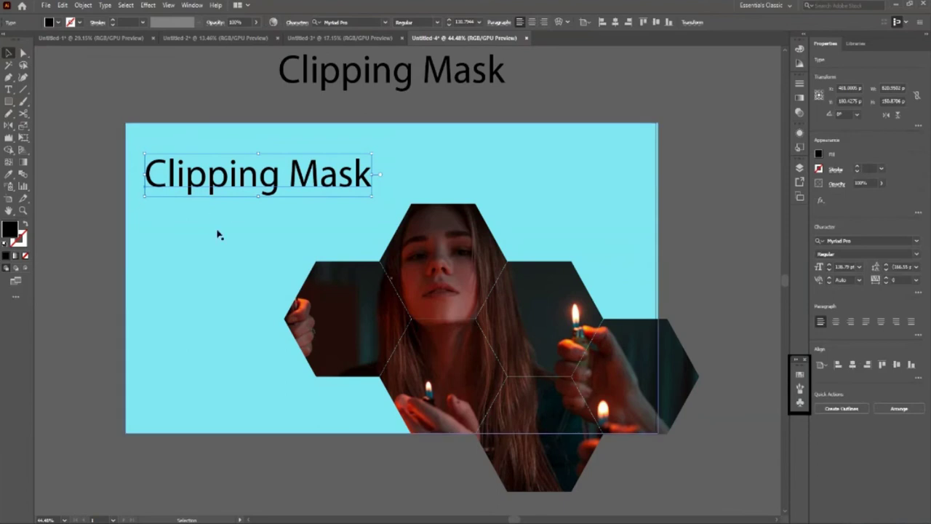
Set the title to Corbel Light with wider tracking, centred horizontally
left_click(369, 21)
key("Down")
key("Down")
key("Down")
key("Down")
key("Down")
key("Down")
key("Return")
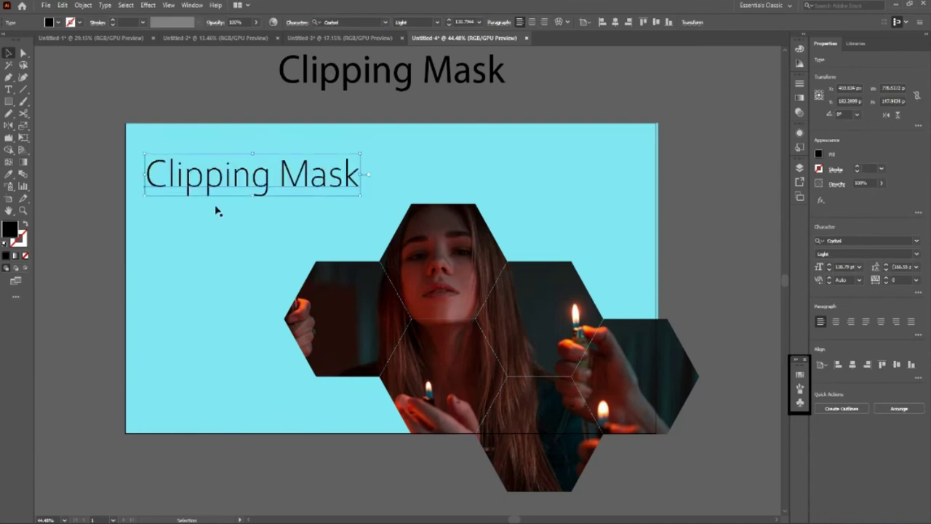
key("alt+Right")
key("alt+Right")
key("alt+Right")
key("alt+Right")
key("alt+Right")
key("alt+Right")
key("alt+Right")
key("alt+Right")
key("alt+Right")
key("alt+Right")
key("alt+Right")
key("alt+Right")
key("alt+Right")
key("alt+Right")
key("alt+Right")
key("alt+Right")
key("alt+Right")
key("alt+Right")
key("alt+Right")
key("alt+Right")
key("alt+Right")
key("alt+Right")
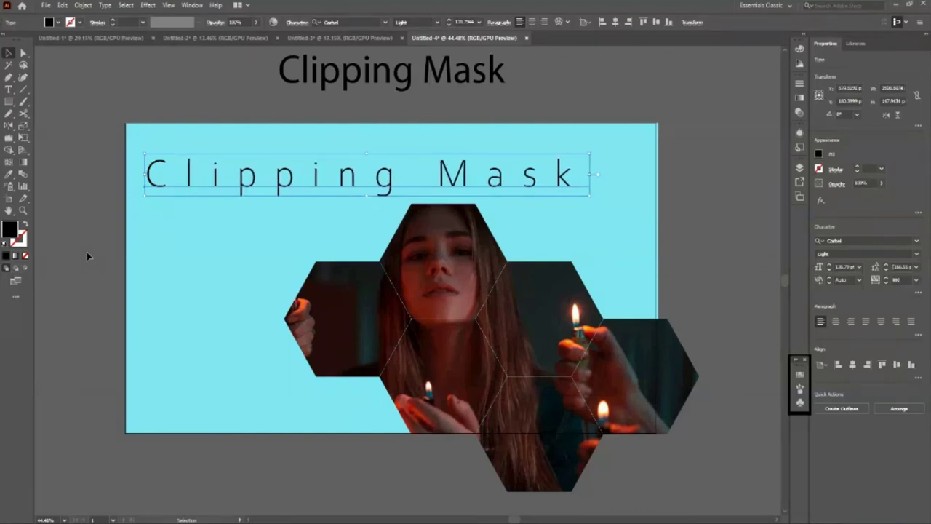
key("shift+Up")
key("shift+Up")
key("shift+Up")
key("shift+Up")
key("alt+Right")
key("alt+Right")
key("alt+Right")
key("alt+Right")
key("alt+Right")
key("alt+Right")
key("alt+Right")
key("alt+Right")
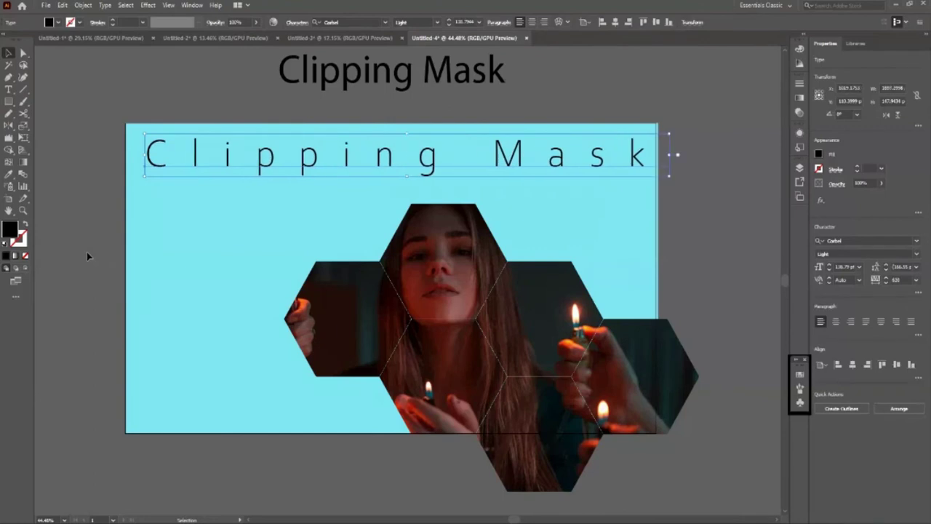
left_click(615, 24)
Nudge the Clipping Mask title slightly to the right
left_click(521, 173)
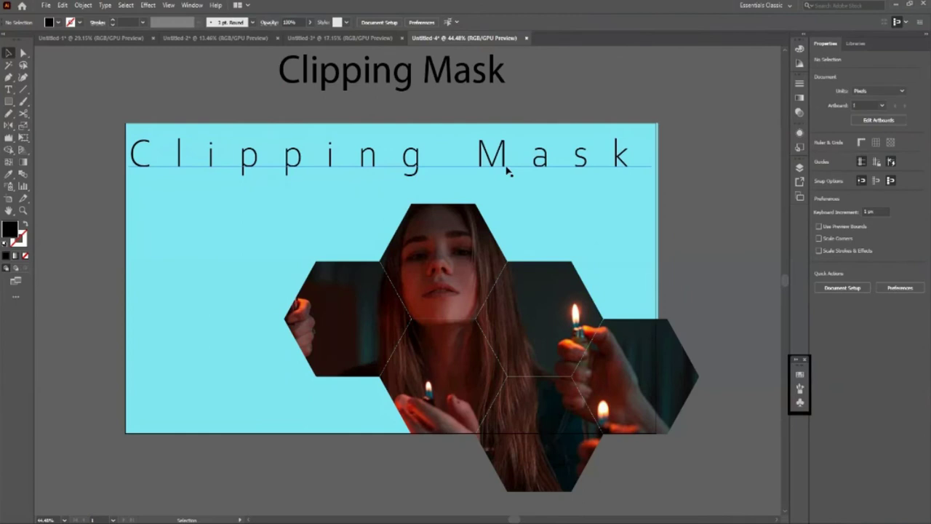
left_click(508, 170)
key("Right")
key("Right")
key("Right")
key("Right")
key("Right")
key("Right")
key("Right")
key("Right")
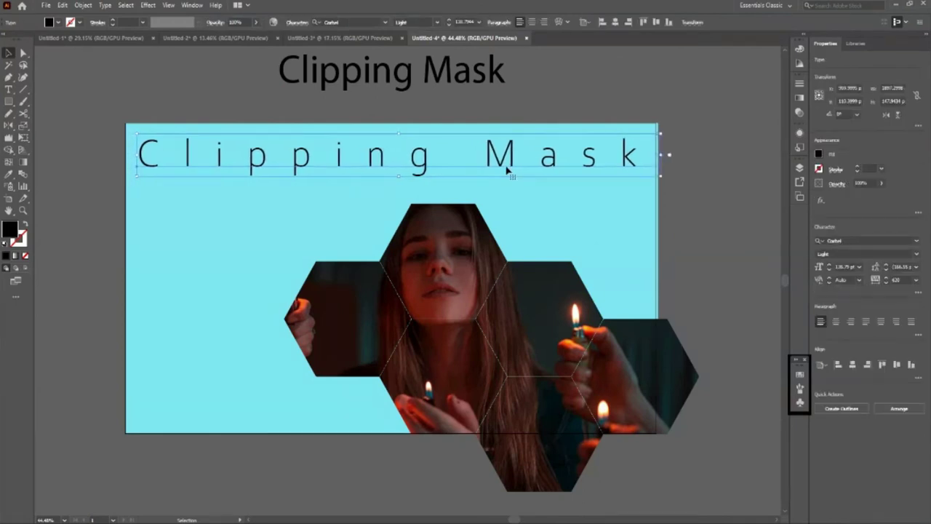
left_click(683, 232)
scroll(683, 232, "down", 1)
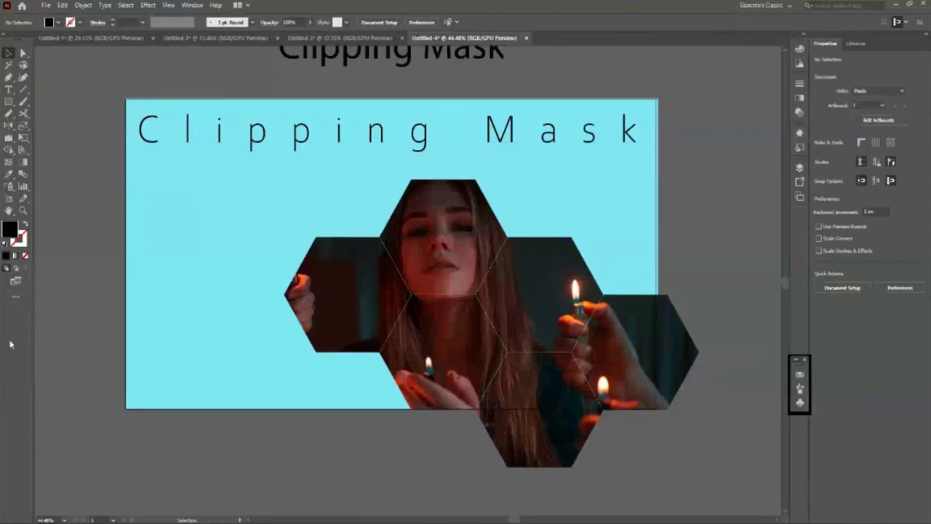
scroll(145, 204, "up", 1)
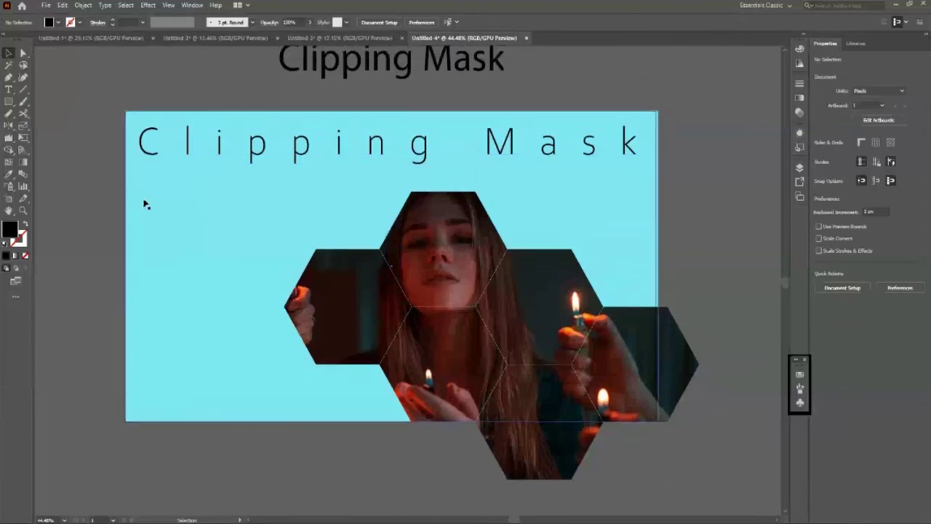
Type CREATIVE as vertical text down the artboard's left side
left_click(9, 88)
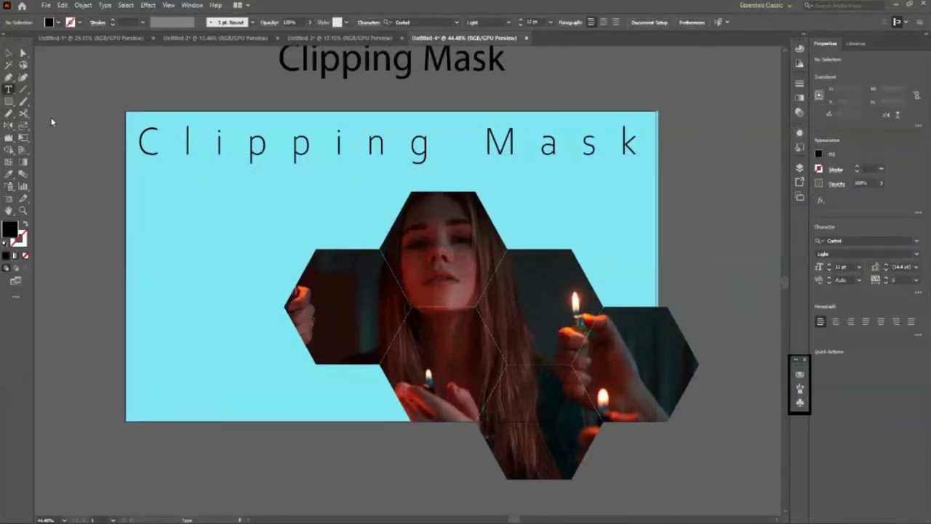
left_click(152, 239)
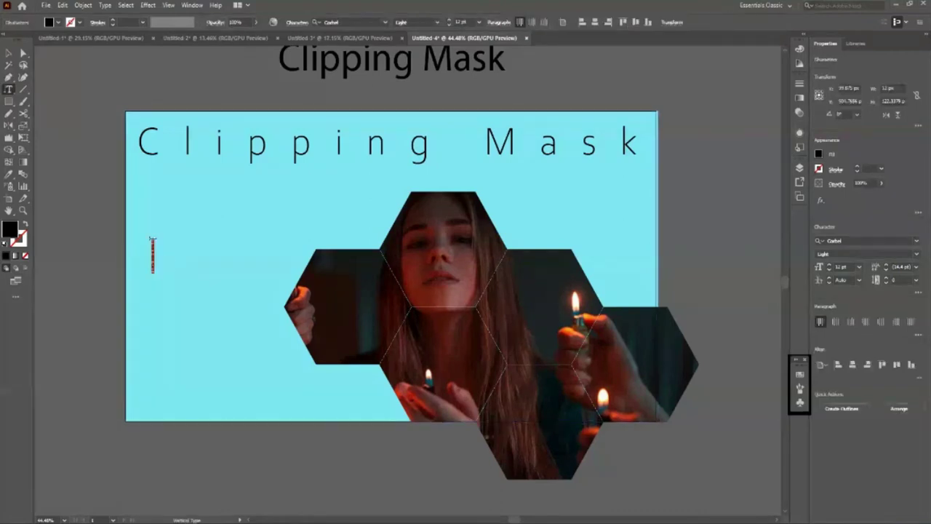
key("BackSpace")
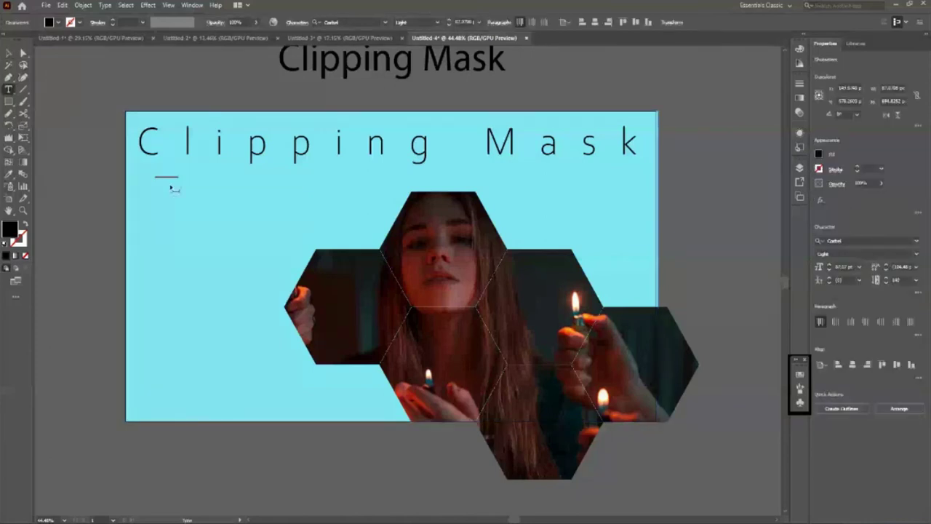
type("CREATIVE")
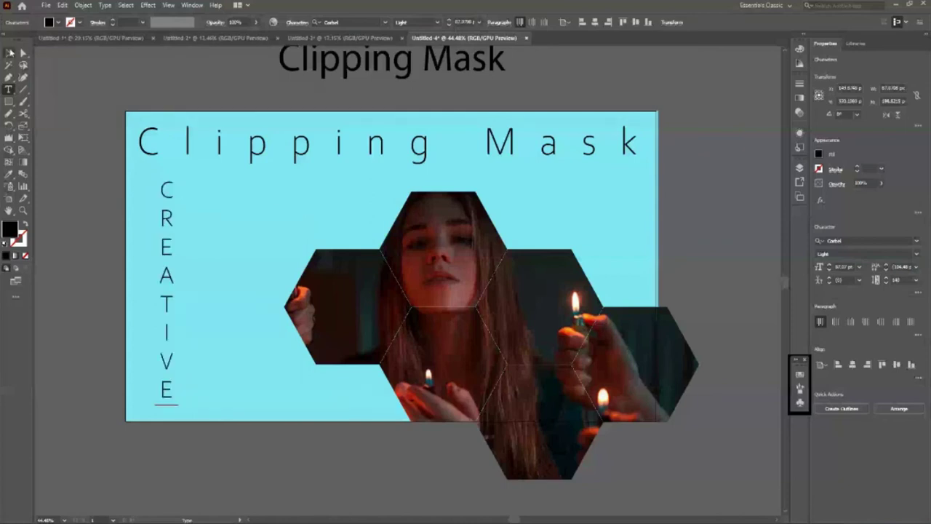
key("Escape")
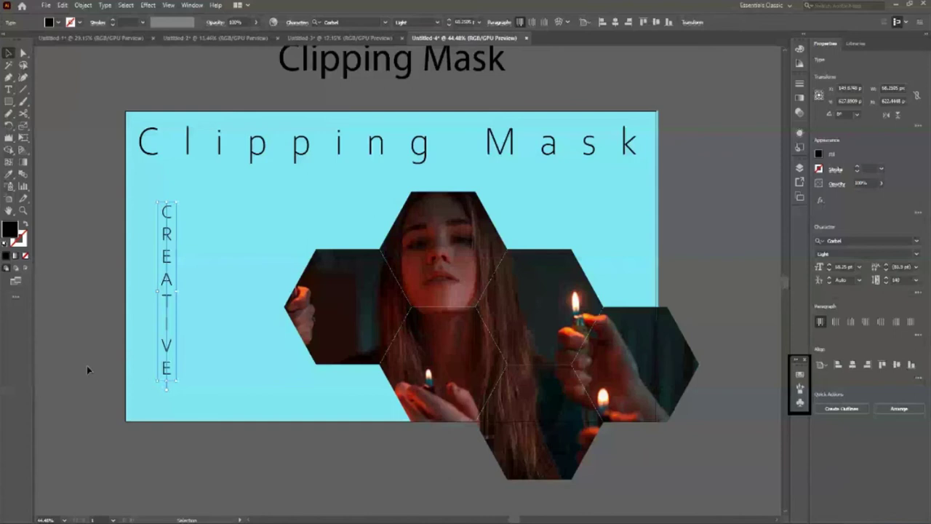
key("t")
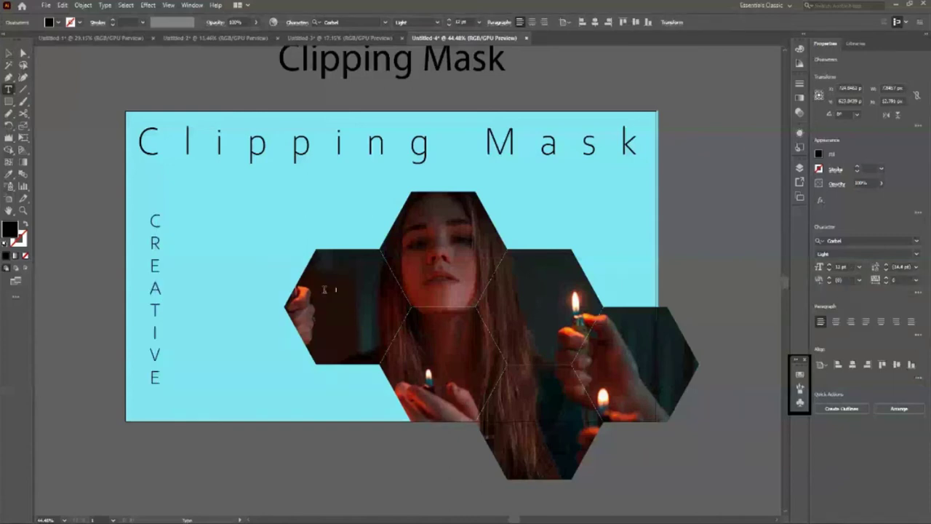
Enlarge the Designing text to about 41 pt
key("Escape")
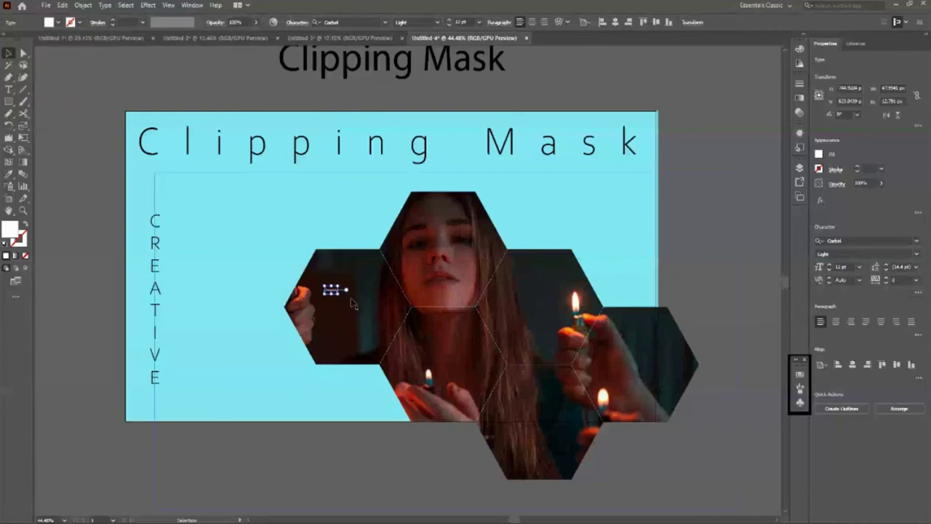
left_click(350, 311)
mouse_move(350, 311)
left_mouse_down()
mouse_move(360, 323)
mouse_move(371, 314)
left_mouse_up()
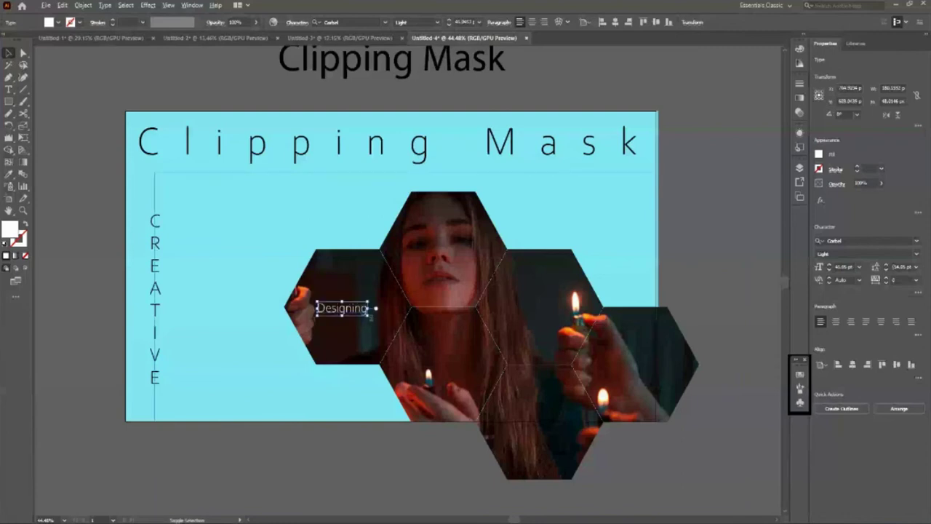
left_click(386, 491)
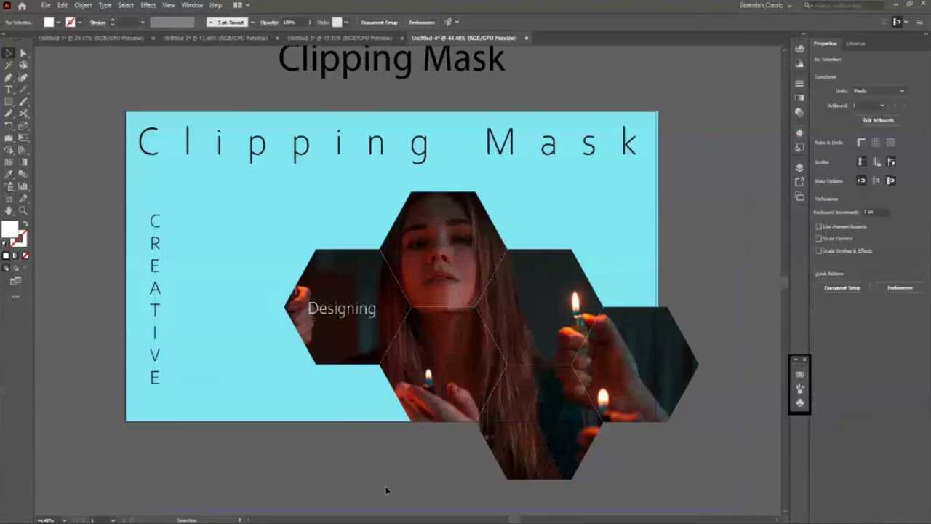
Alt-drag a copy of the Designing text into another hexagon
scroll(385, 490, "down", 1)
left_click(342, 285)
mouse_move(343, 287)
left_mouse_down()
mouse_move(535, 287)
mouse_move(441, 348)
mouse_move(551, 404)
mouse_move(634, 348)
left_mouse_up()
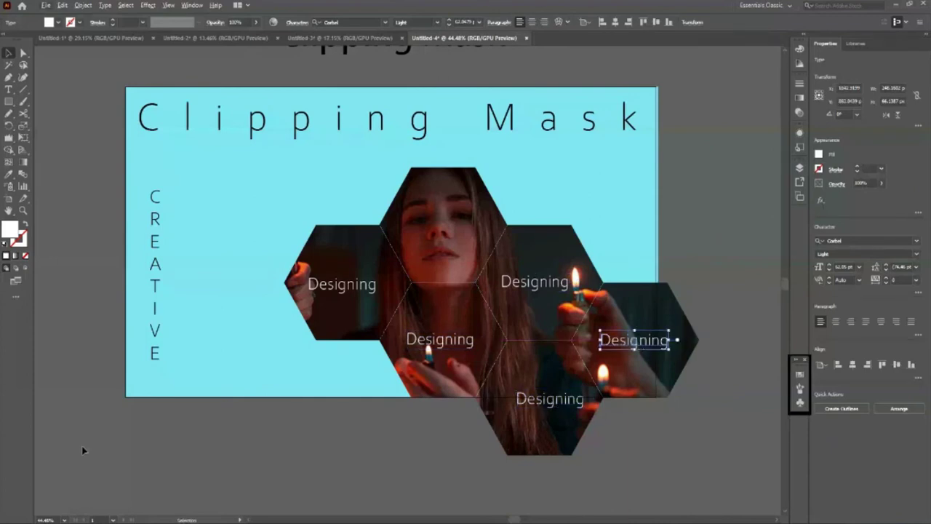
left_click(337, 459)
scroll(270, 451, "down", 1)
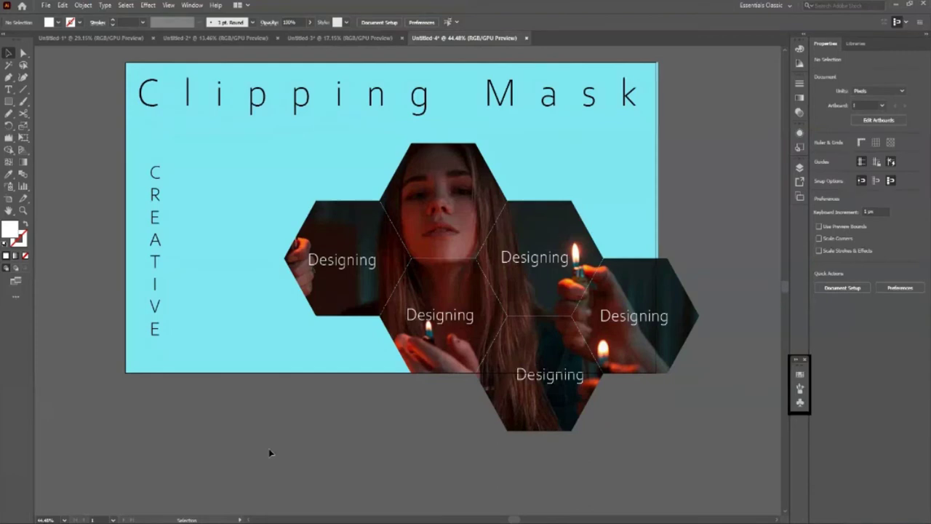
scroll(269, 452, "up", 1)
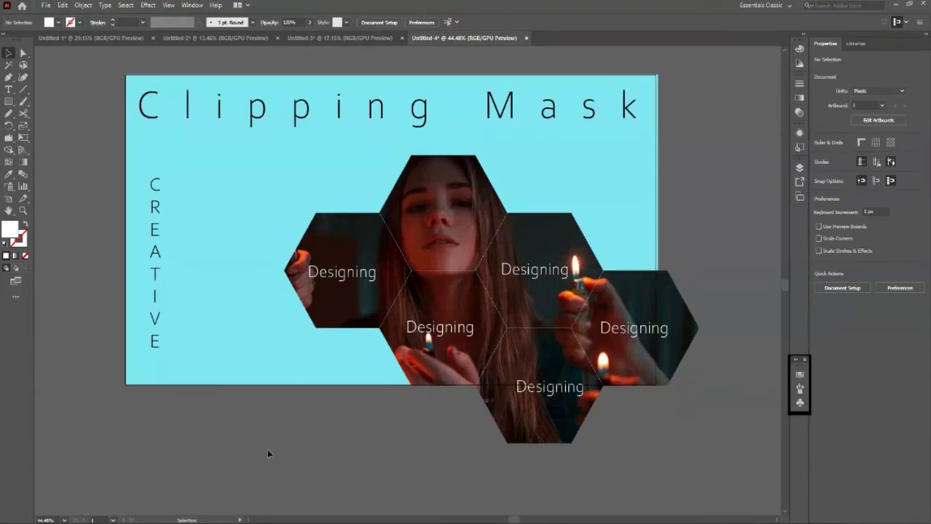
left_click(125, 386)
Change the background fill to muted teal R106 G165 B170
scroll(50, 262, "up", 1)
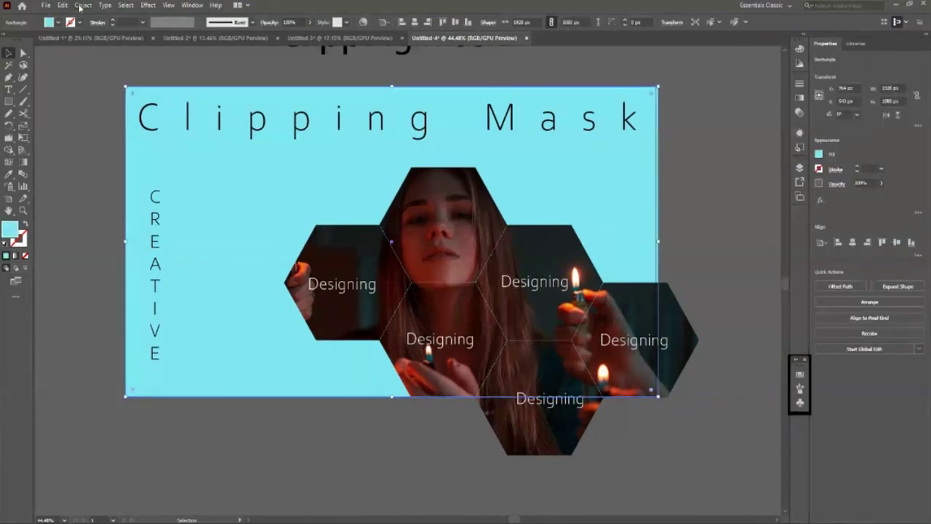
double_click(10, 230)
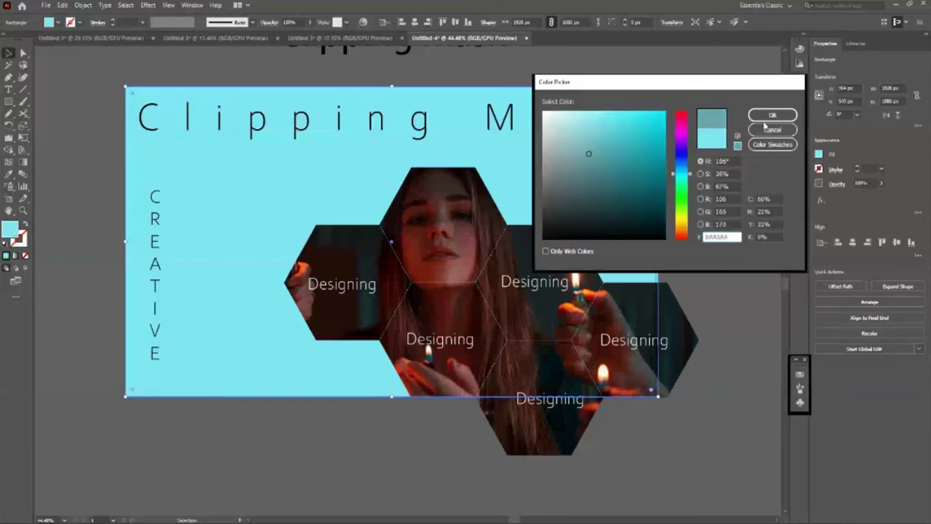
left_click(773, 115)
left_click(697, 198)
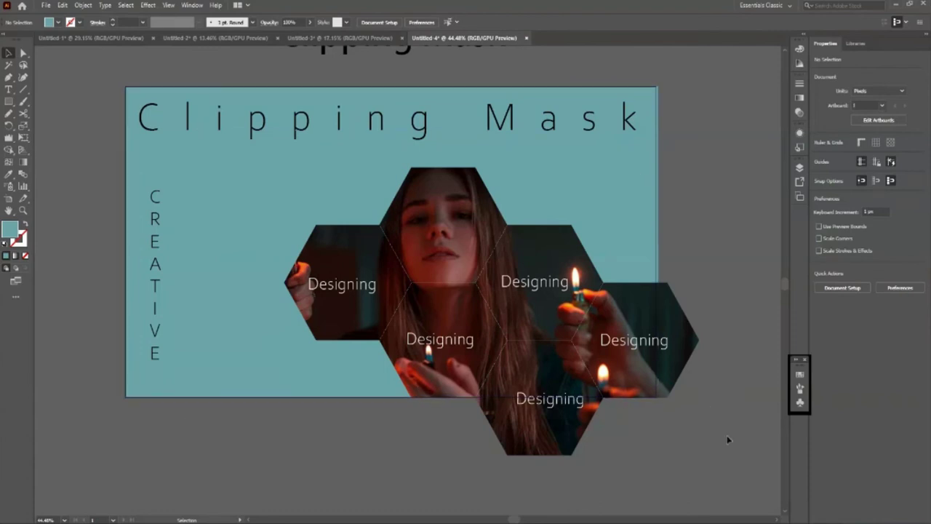
scroll(727, 439, "up", 1)
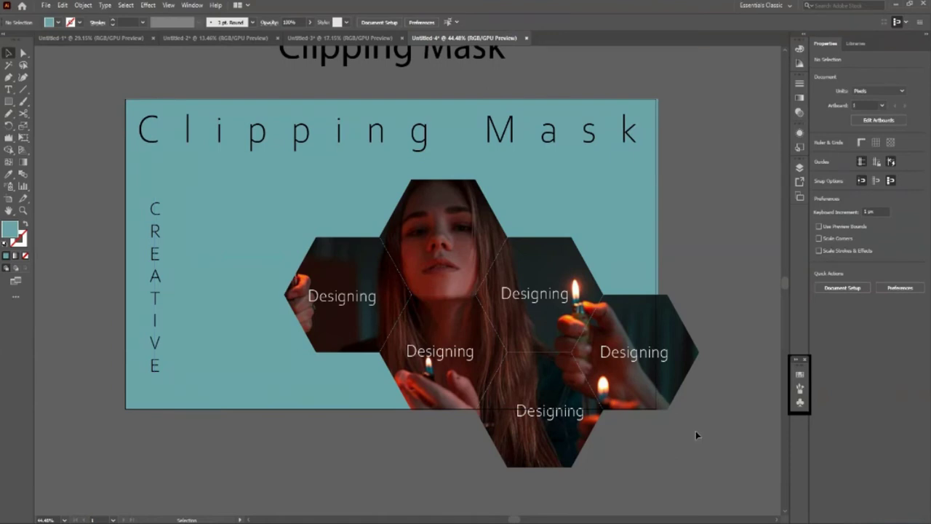
Release the hexagon photo group's clipping mask, then select the hexagon shapes
left_click(421, 356)
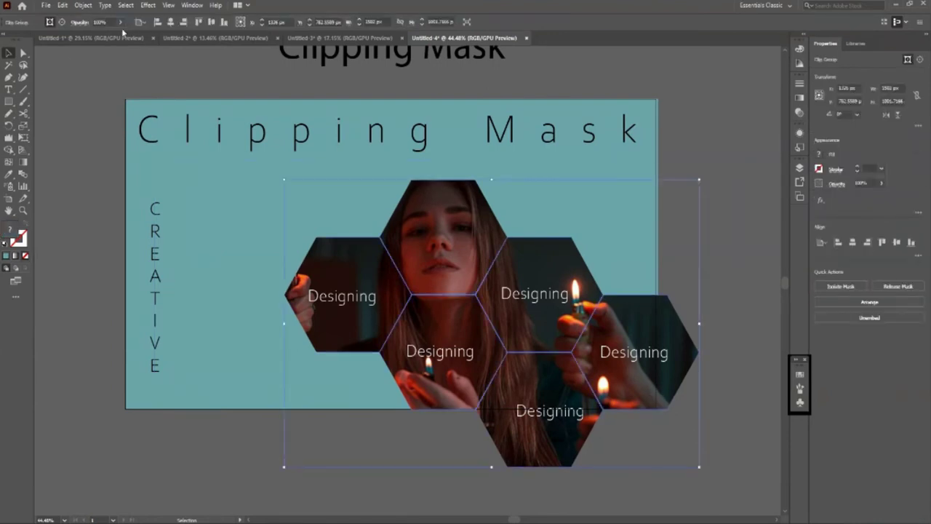
left_click(618, 495)
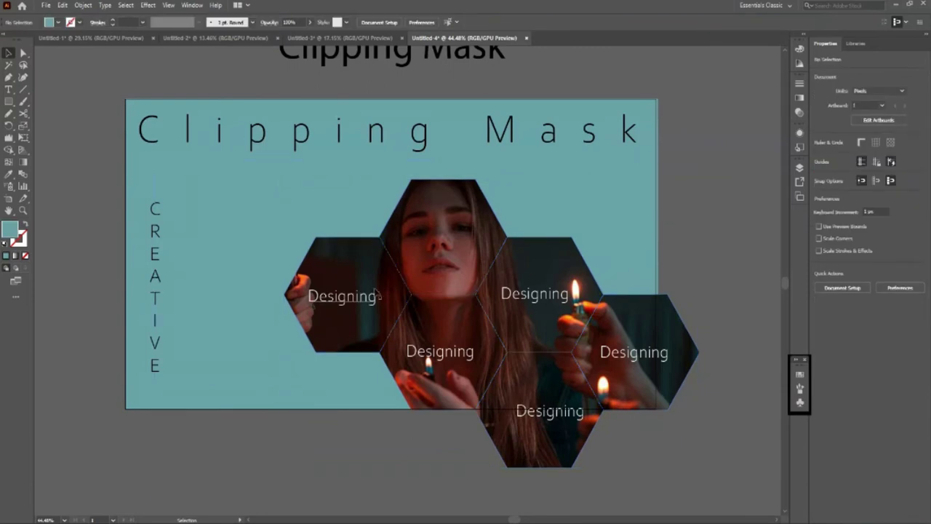
left_click(377, 294)
left_click(428, 356)
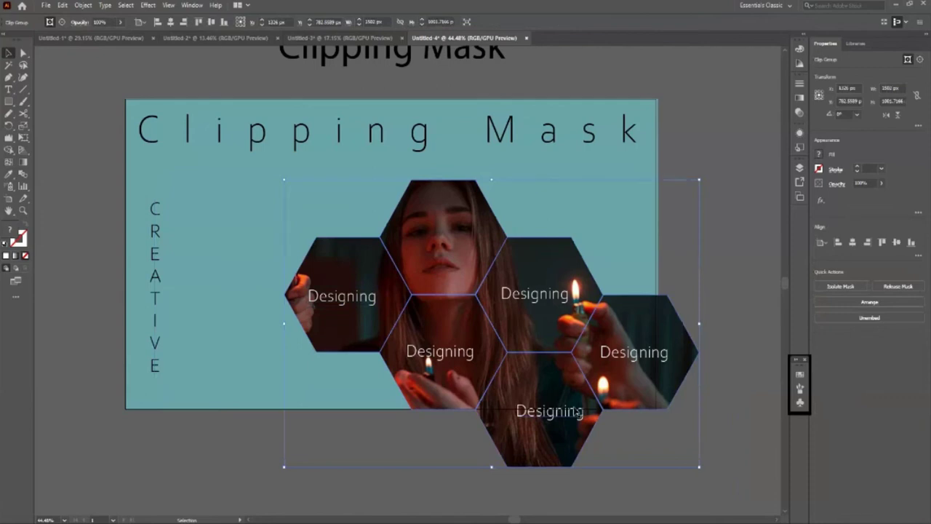
scroll(567, 396, "down", 2)
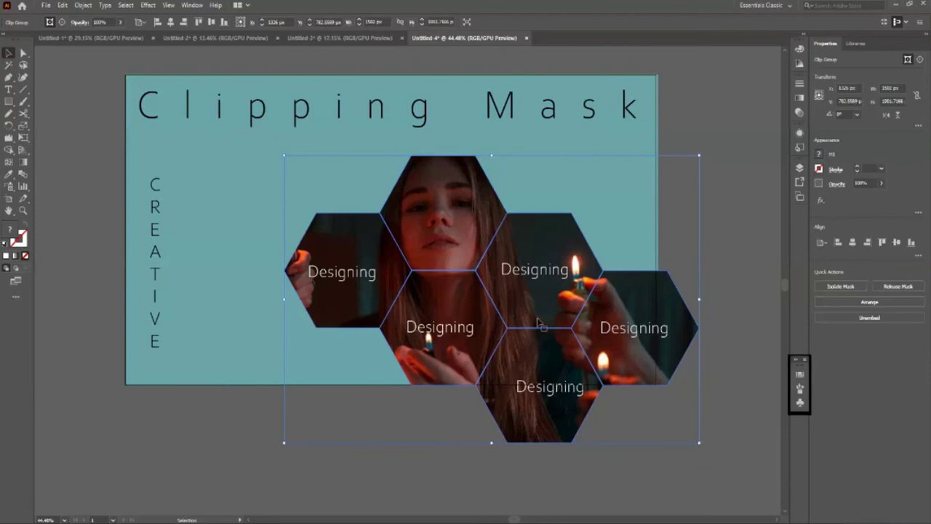
right_click(538, 319)
left_click(582, 402)
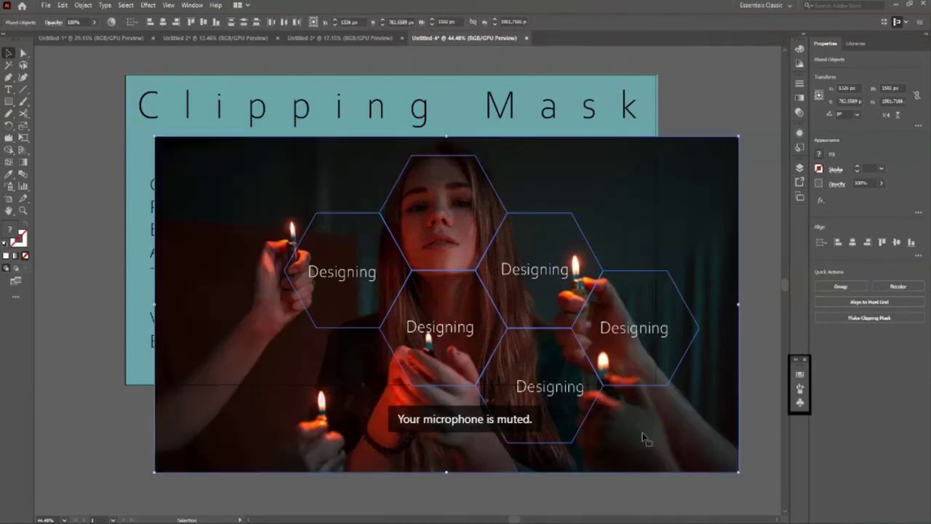
left_click(669, 484)
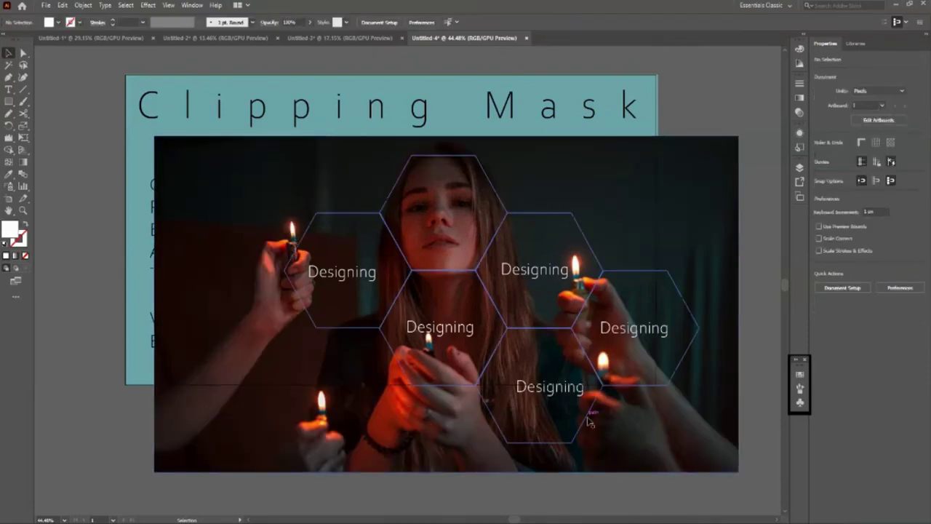
left_click(586, 409)
Give the hexagons a 17 pt orange stroke, testing and undoing a Ctrl+7 clip
left_click(113, 21)
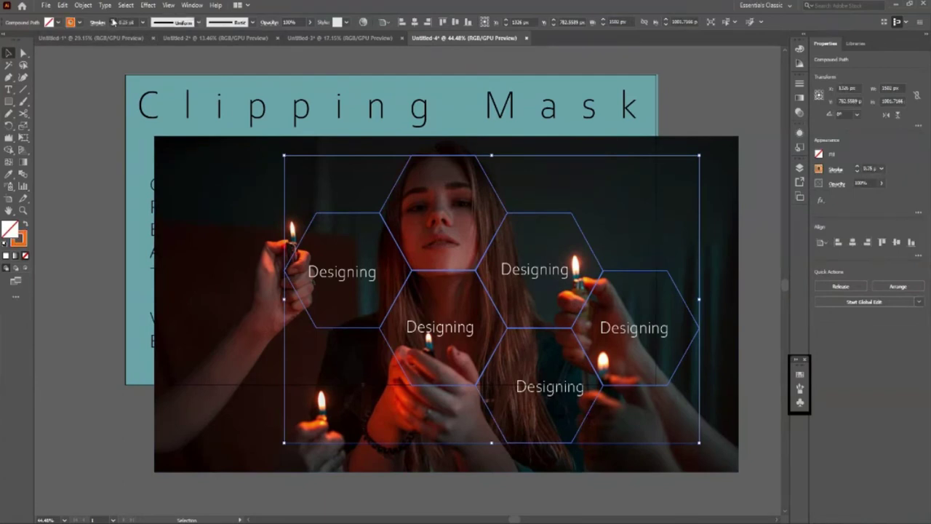
left_click(113, 21)
left_click(113, 21)
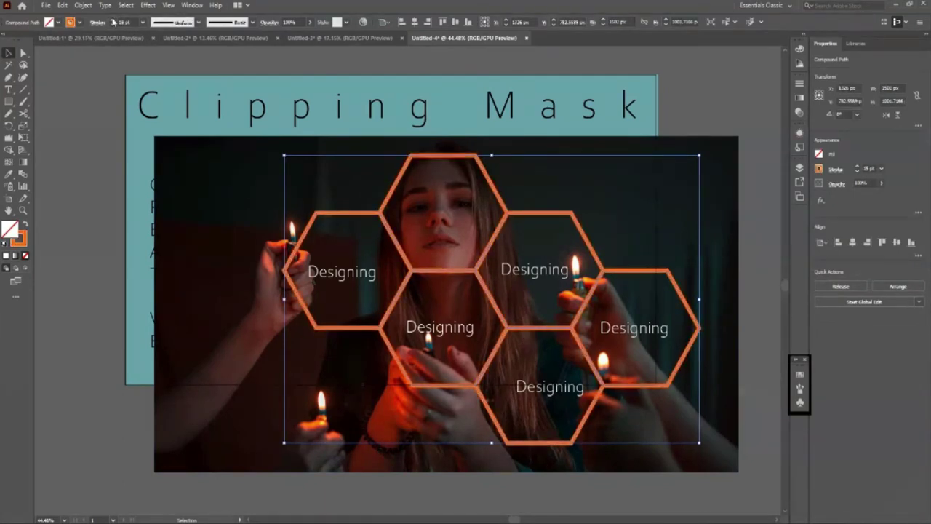
left_click(248, 440, "shift")
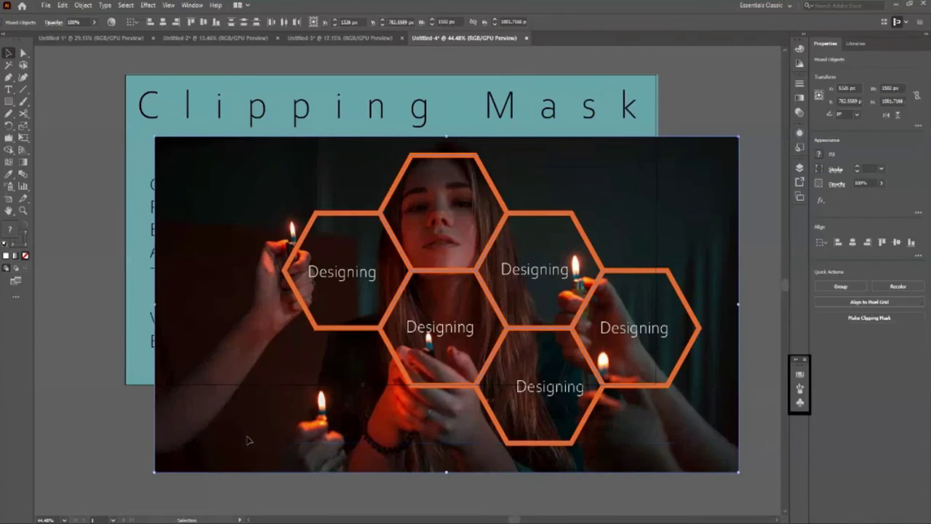
key("ctrl+7")
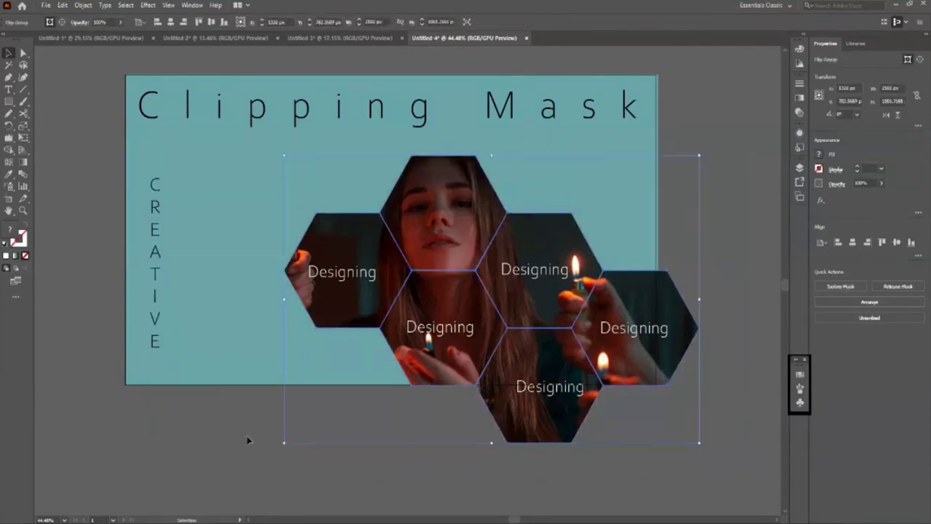
key("ctrl+z")
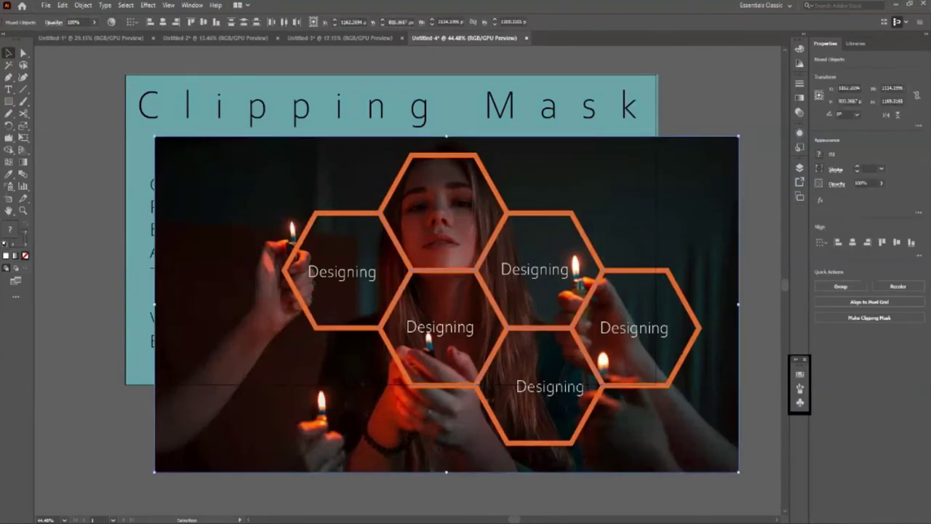
left_click(466, 499)
Fill the hexagon shapes with a teal swatch
left_click(496, 364)
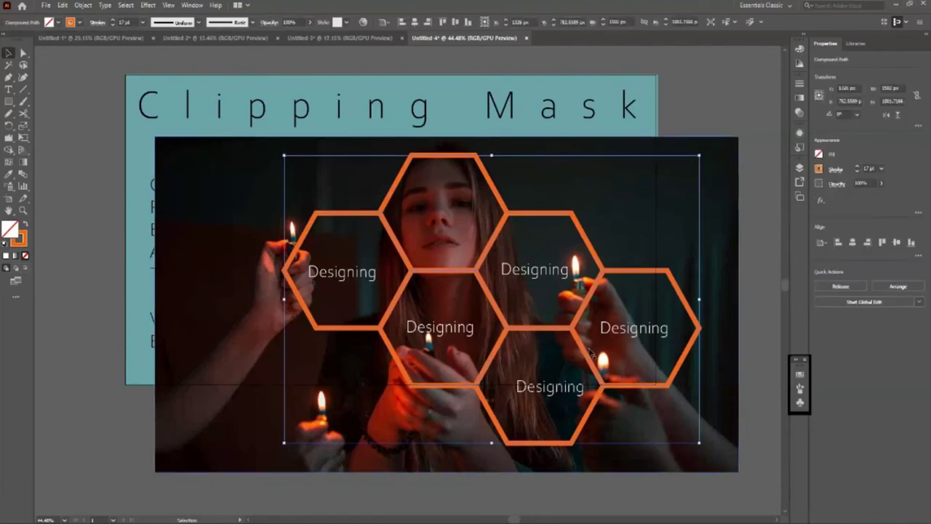
left_click(50, 22)
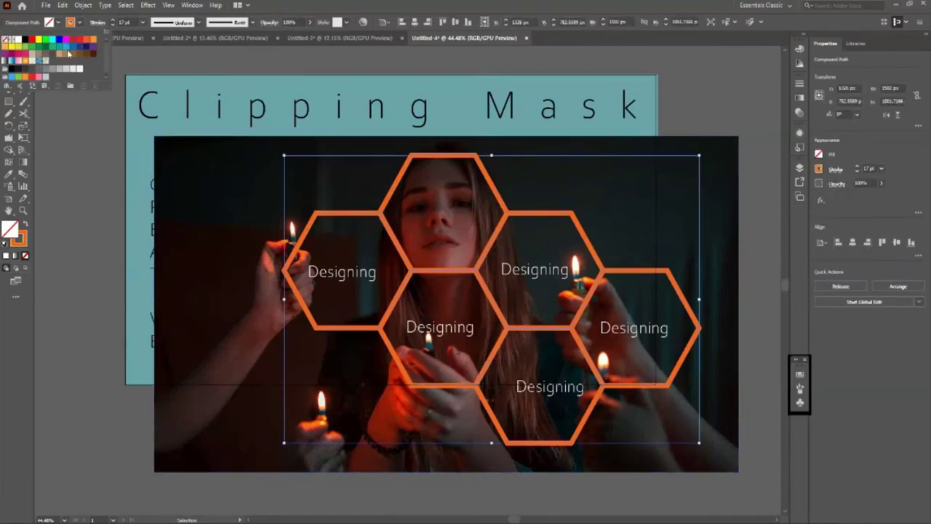
left_click(58, 46)
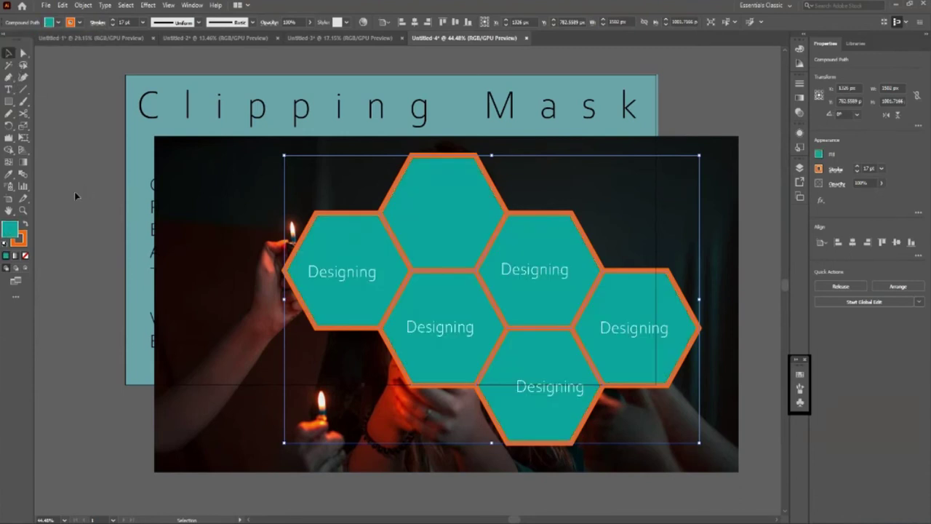
Outline the hexagon strokes and ungroup the resulting shapes
left_click(83, 6)
mouse_move(96, 257)
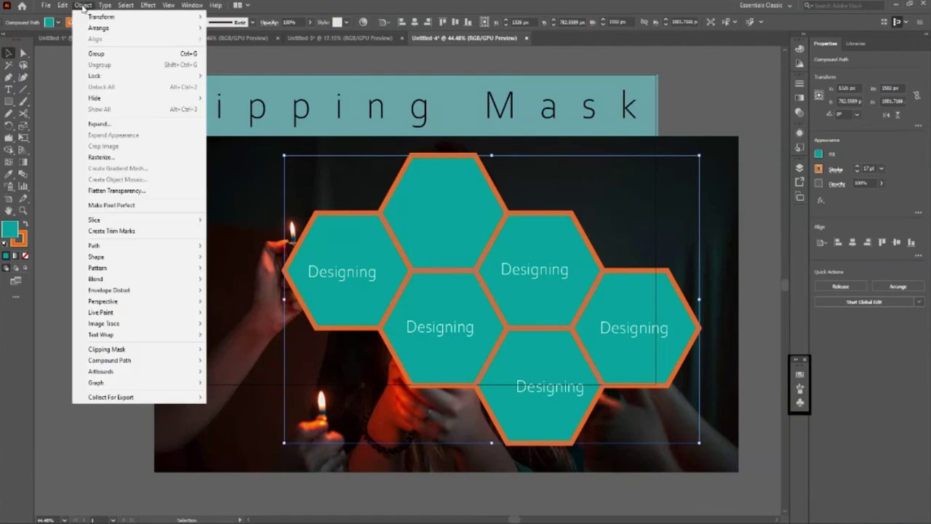
left_click(239, 271)
right_click(465, 310)
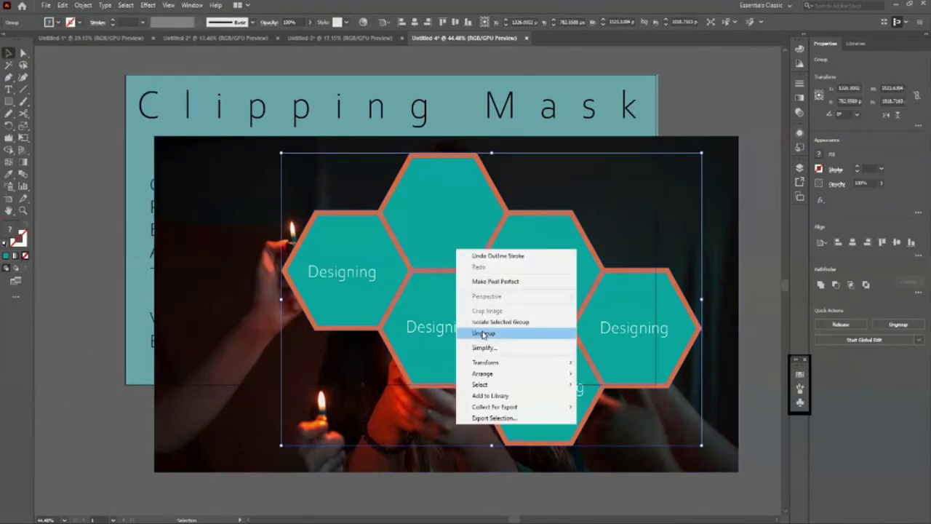
left_click(484, 333)
left_click(52, 410)
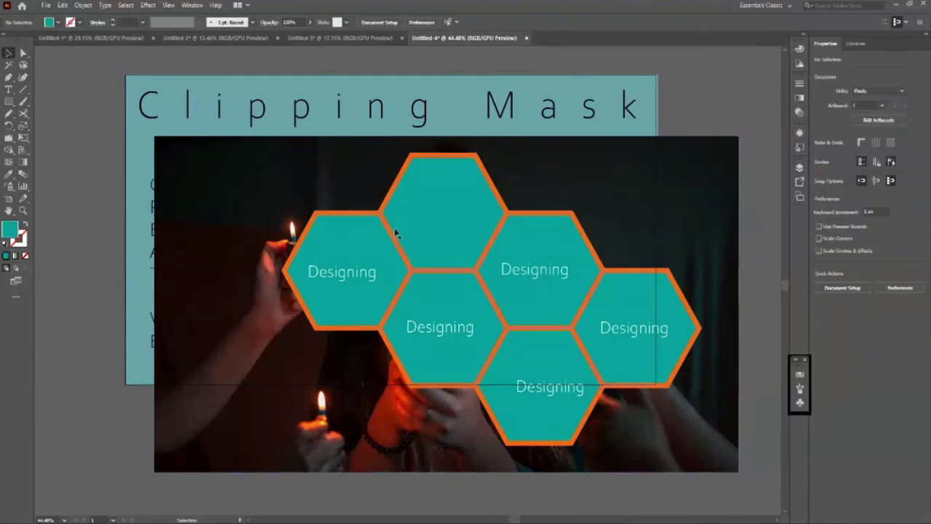
Clip the photo into the teal hexagons with Ctrl+7
left_click(359, 218)
left_click(343, 270, "shift")
left_click(388, 416, "shift")
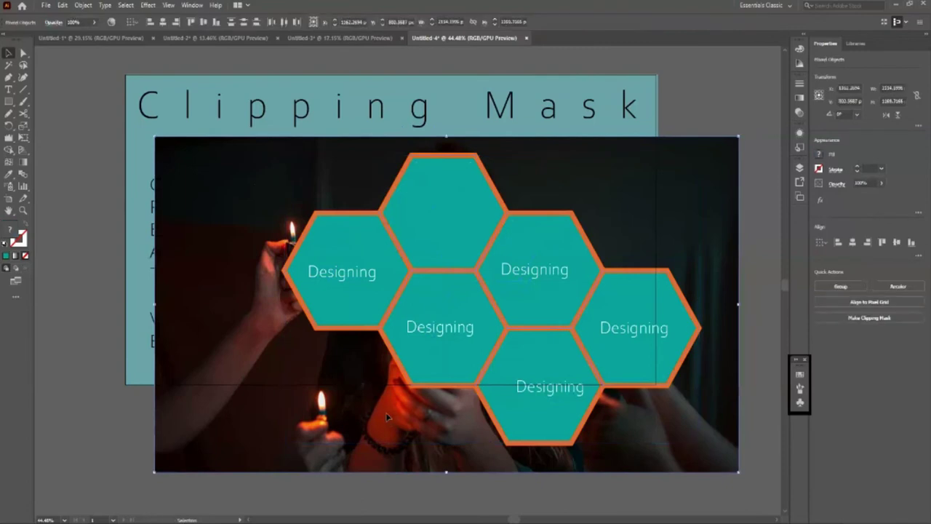
key("ctrl+7")
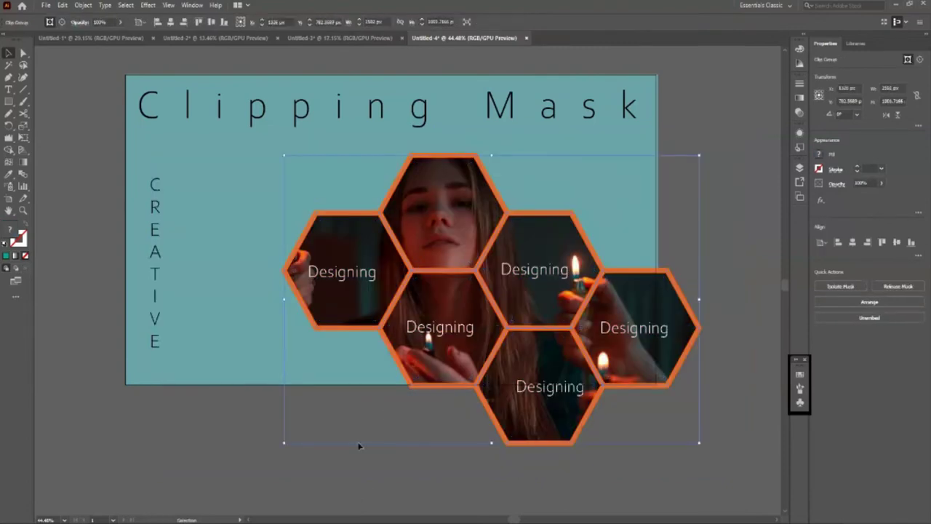
left_click(370, 487)
left_click(560, 441)
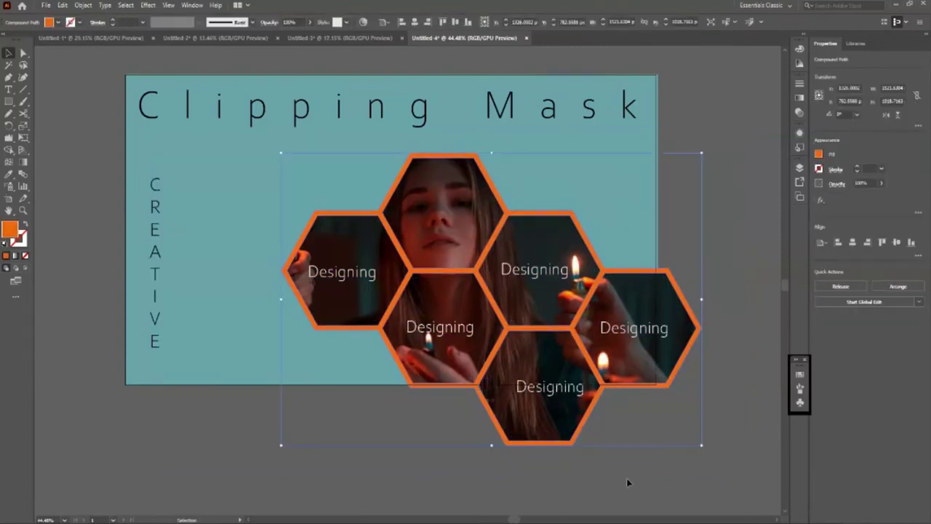
Lower the orange hexagon borders' opacity to 57%, then zoom in on them
left_click(649, 478)
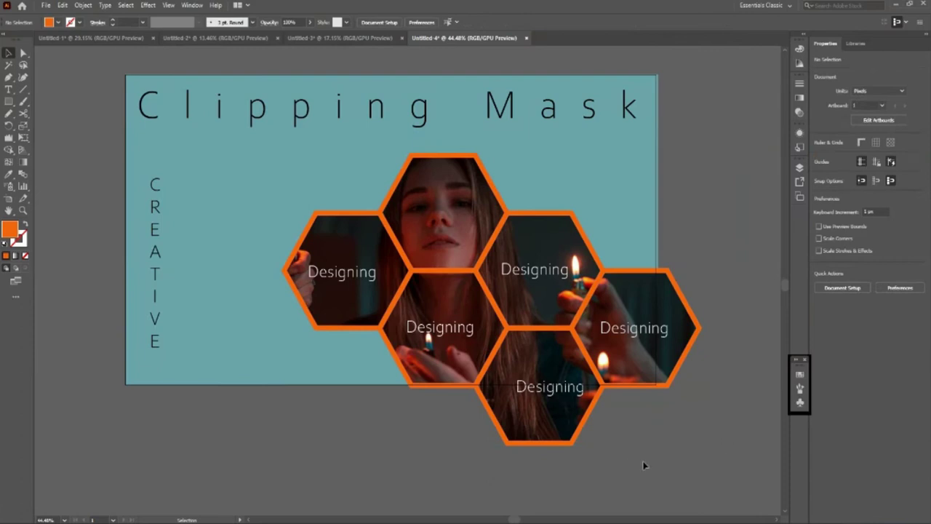
left_click(410, 329)
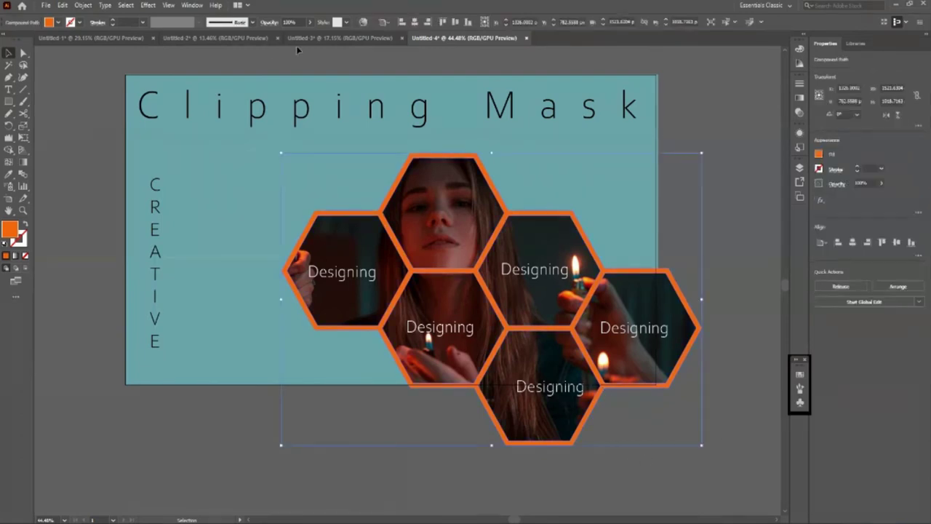
left_click_drag(310, 21, 296, 37)
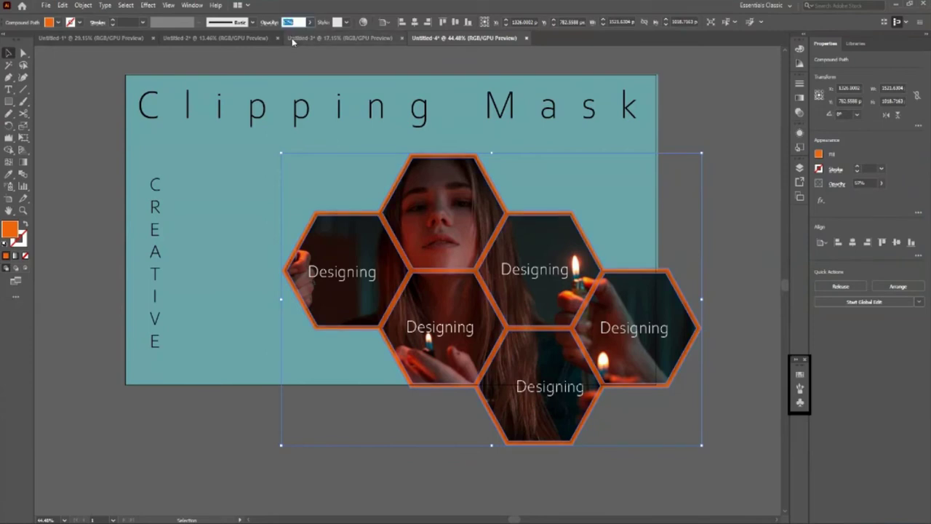
left_click(94, 374)
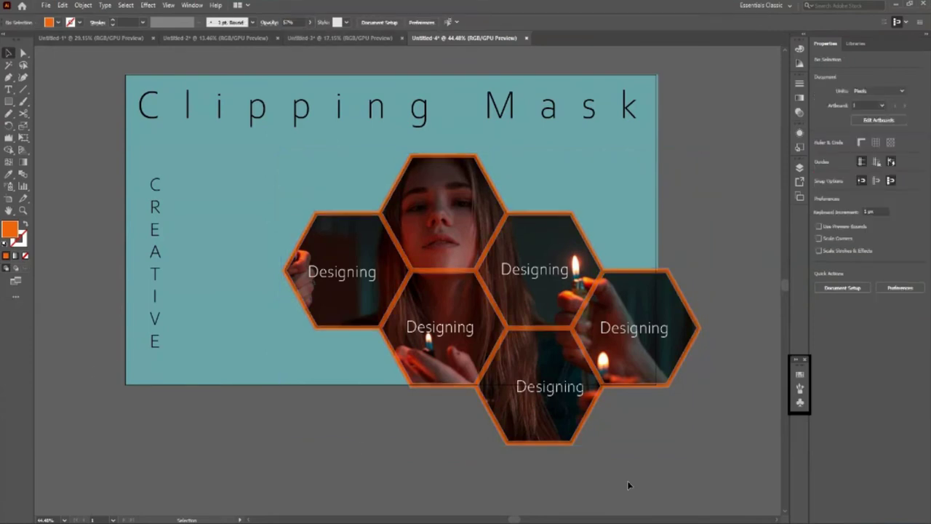
key("z")
left_click(627, 451)
Select the hexagon outlines and apply the artboard's teal to them with the Eyedropper
scroll(575, 395, "up", 1)
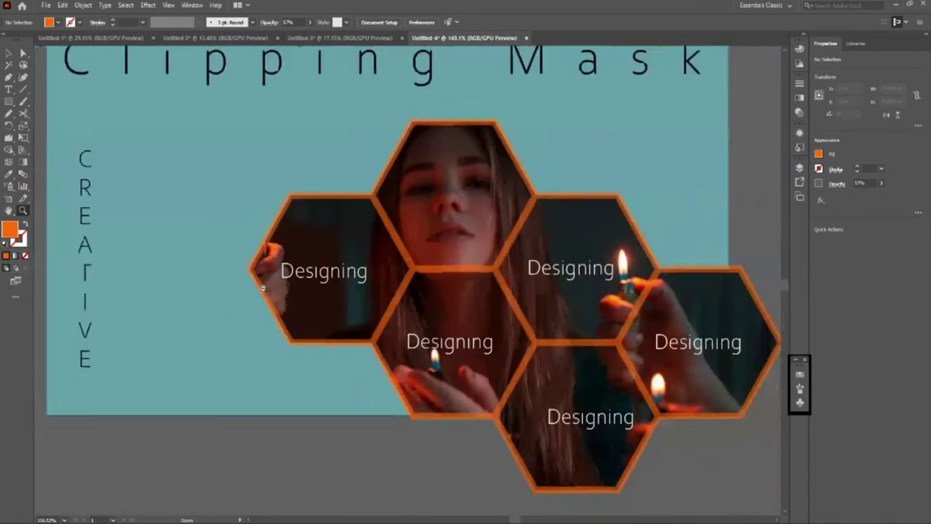
mouse_move(367, 289)
left_mouse_down()
mouse_move(360, 406)
mouse_move(392, 448)
left_mouse_up()
scroll(365, 422, "up", 1)
key("v")
left_click(323, 312)
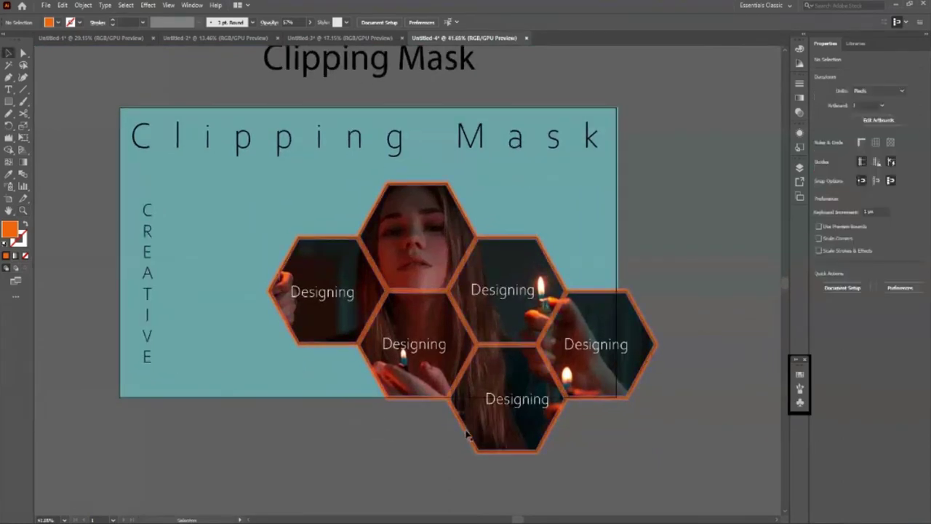
key("i")
left_click(297, 187)
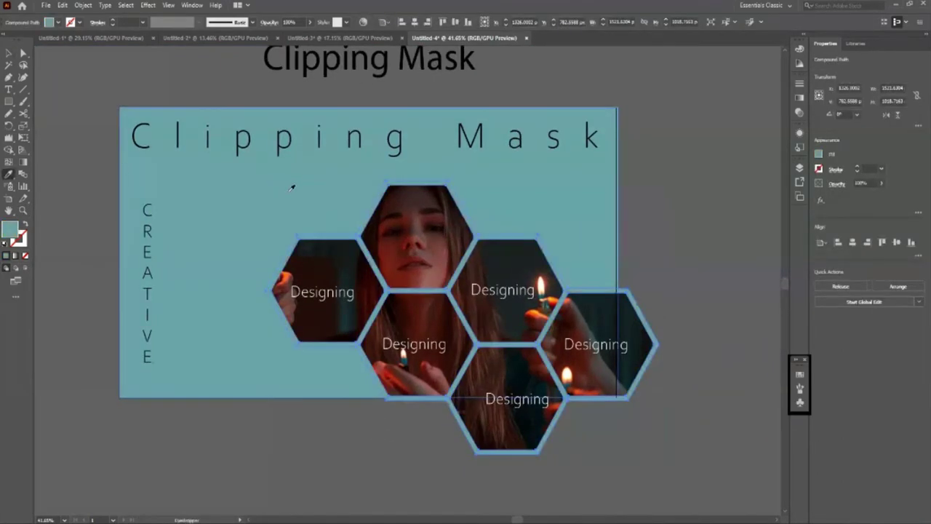
key("v")
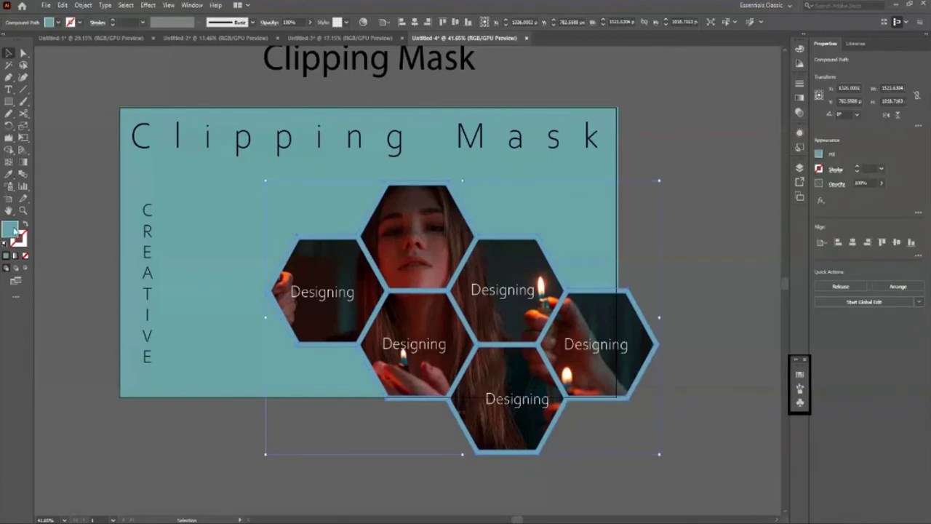
Darken the hexagon colour to teal R30 G85 B86 in the Color Picker
double_click(14, 232)
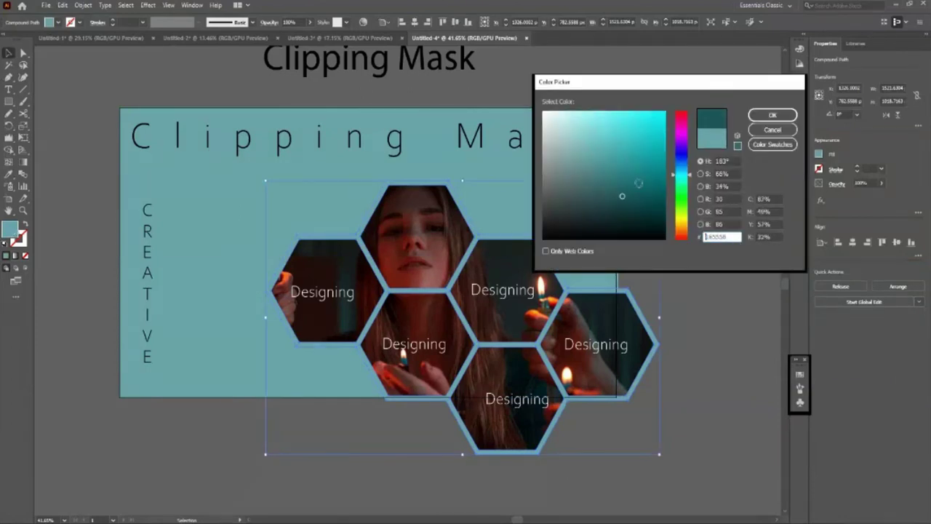
left_click(771, 114)
left_click(345, 448)
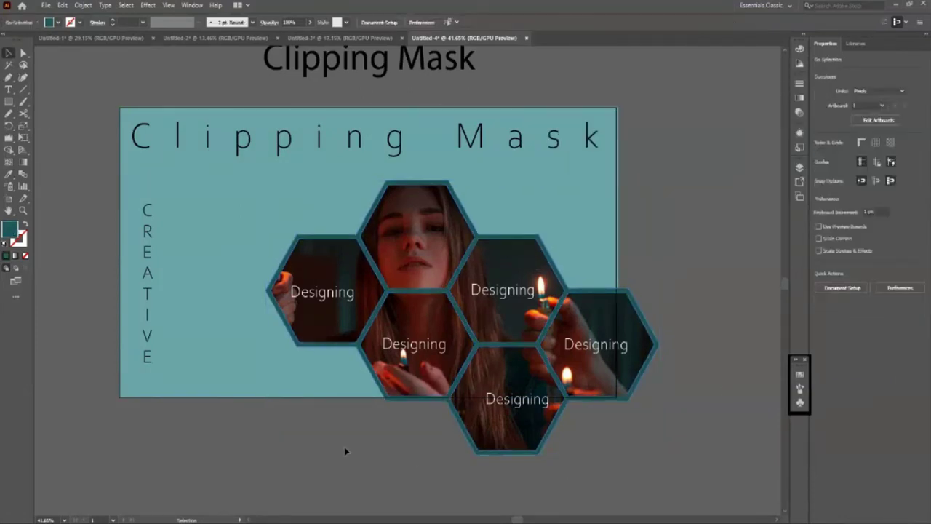
key("z")
left_click_drag(348, 398, 269, 460)
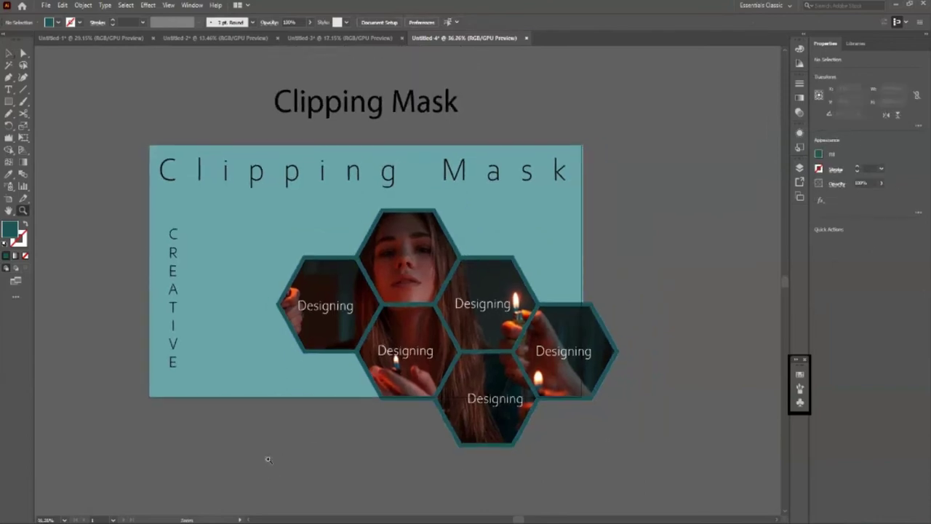
Clear the selection and zoom to leave empty canvas to the right of the artboard
scroll(280, 378, "down", 1)
scroll(452, 387, "up", 1)
scroll(380, 409, "up", 1)
scroll(389, 320, "down", 1)
scroll(167, 182, "down", 1)
scroll(166, 182, "down", 1)
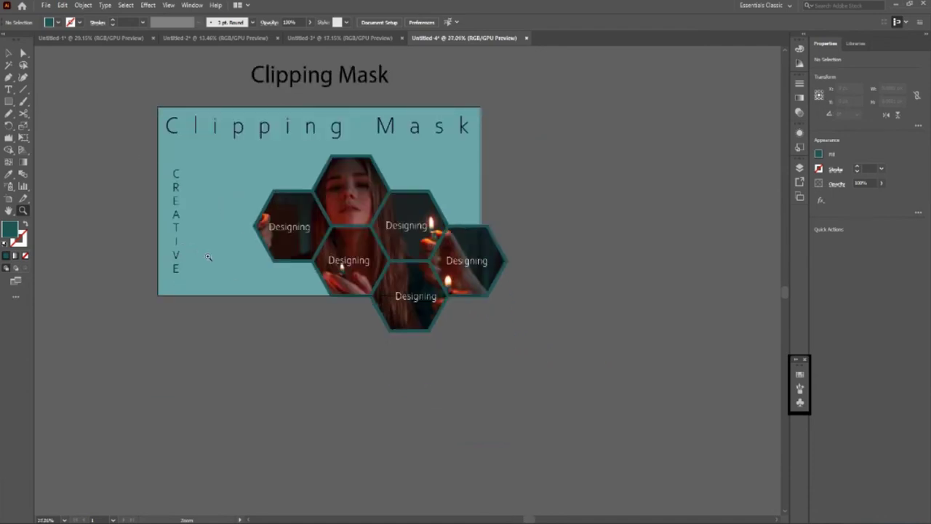
scroll(208, 259, "down", 1)
scroll(226, 258, "up", 1)
left_click(8, 54)
scroll(108, 343, "down", 1)
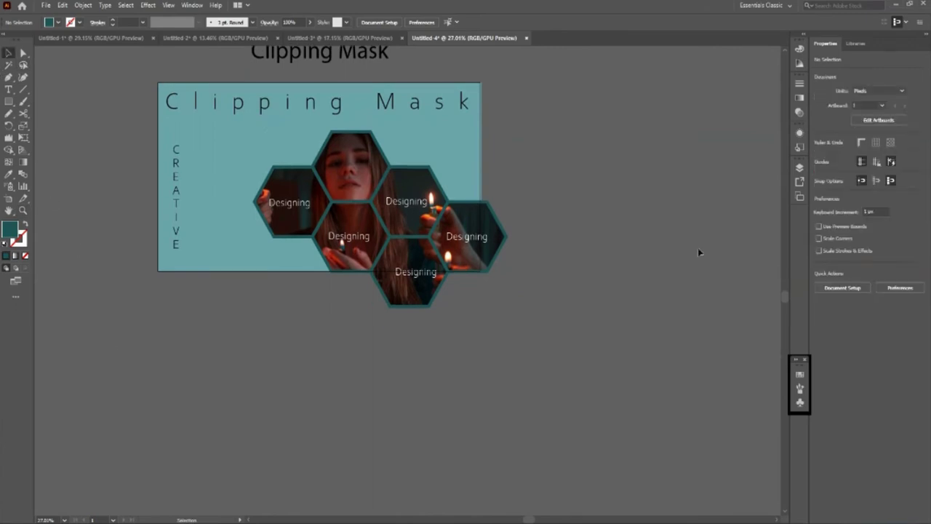
key("z")
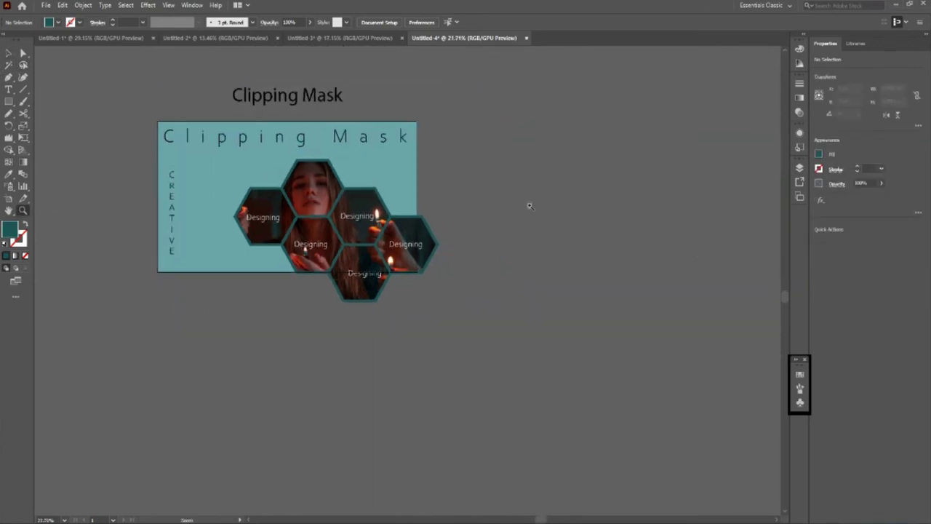
left_click_drag(528, 204, 597, 254)
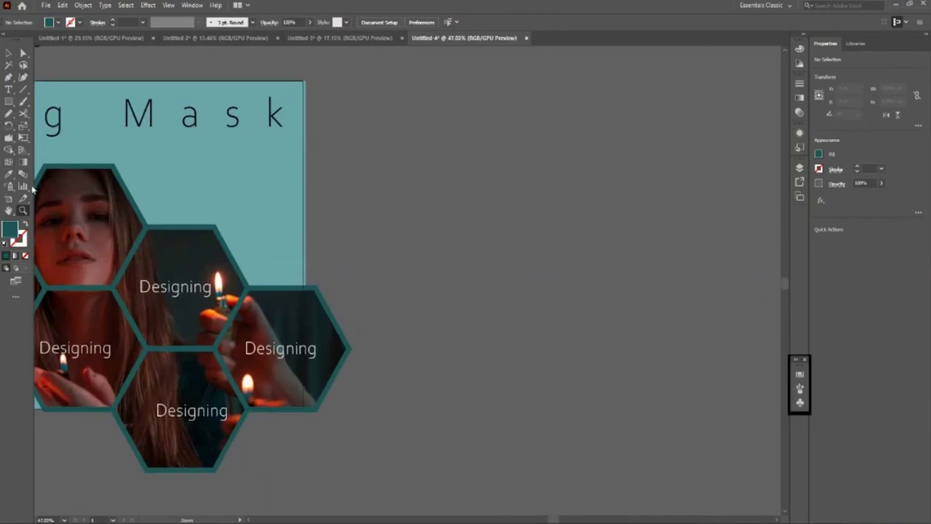
Drag out a new blank artboard to the right of the first one
key("shift+o")
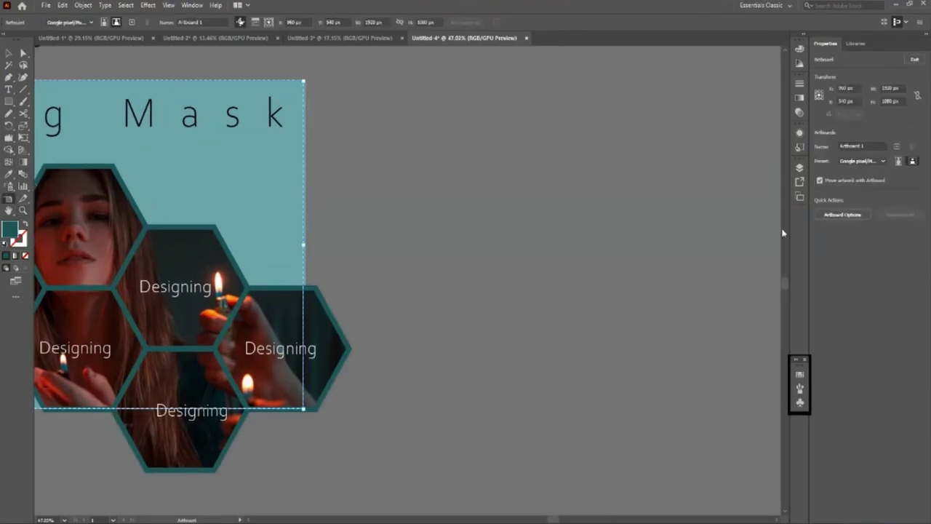
mouse_move(369, 88)
left_mouse_down()
mouse_move(752, 390)
mouse_move(752, 379)
left_mouse_up()
key("v")
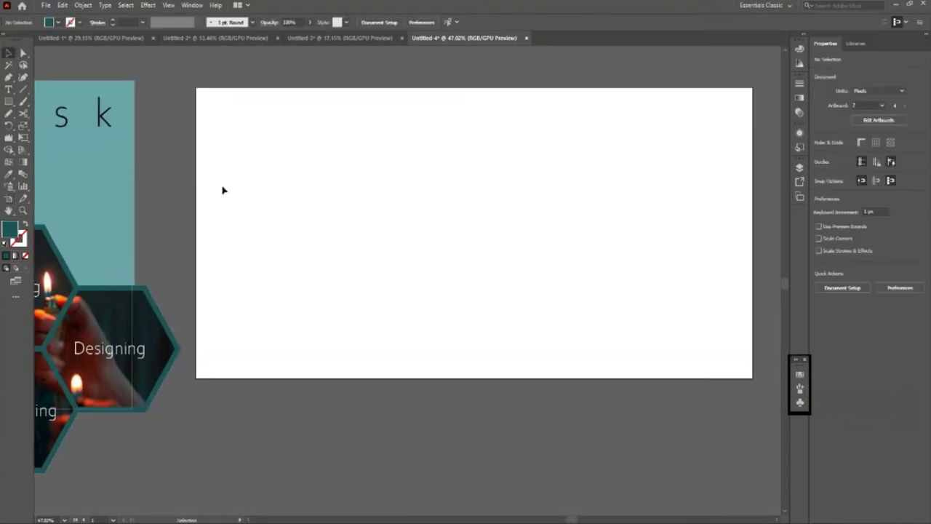
Place a trial text object on the new artboard, then delete its Arabic placeholder text
left_click(9, 89)
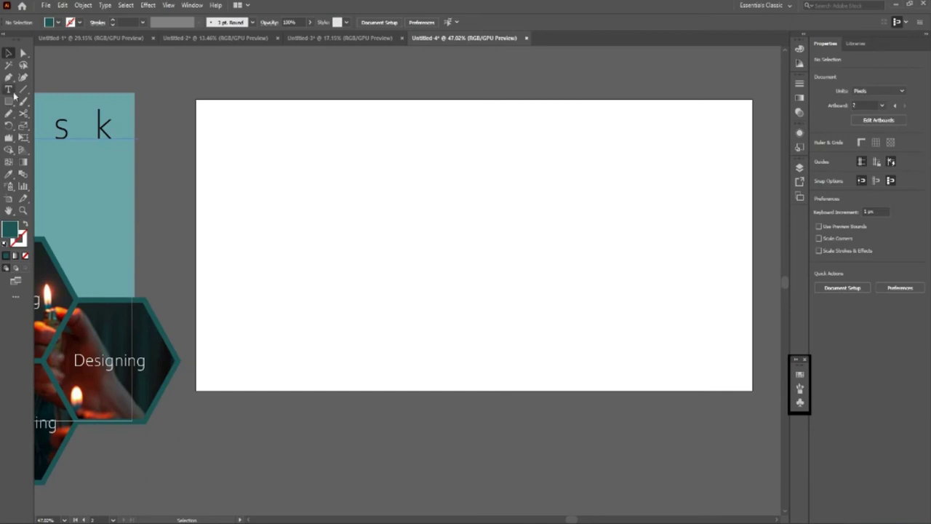
left_click(355, 206)
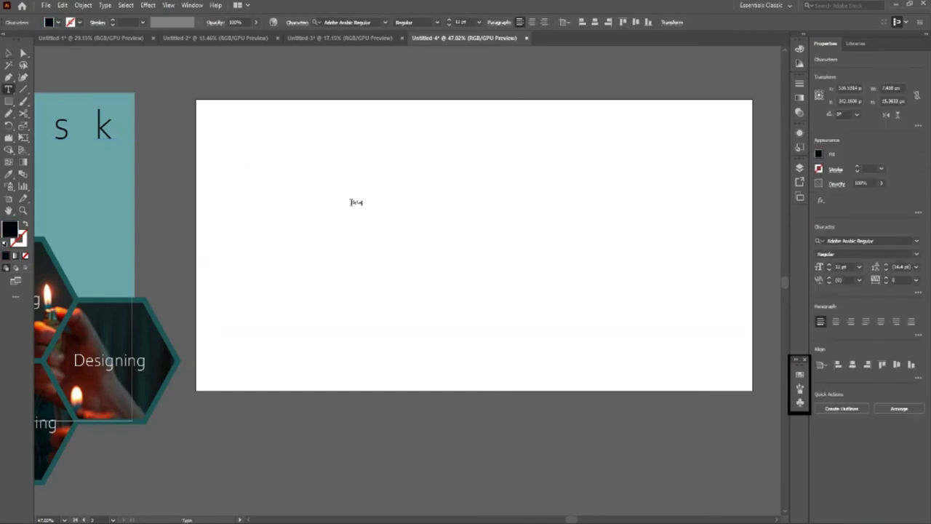
key("Escape")
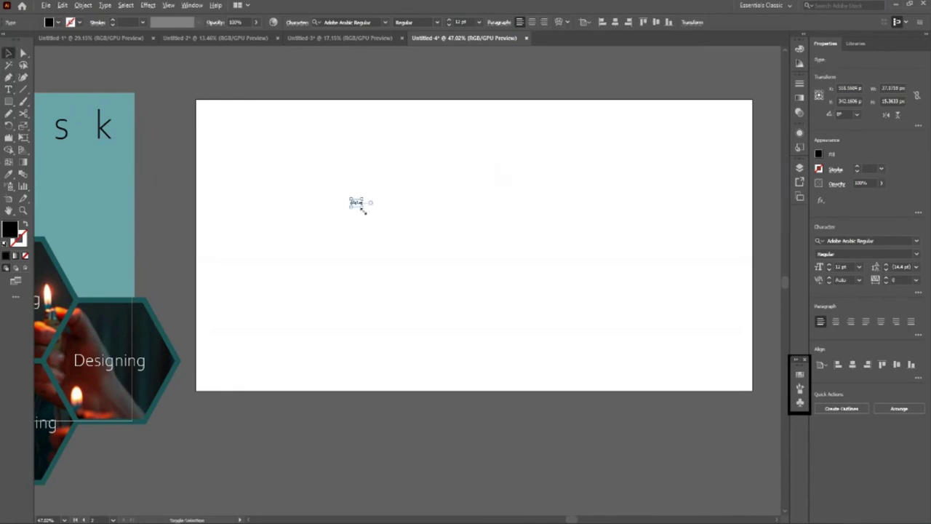
left_click_drag(465, 277, 553, 326)
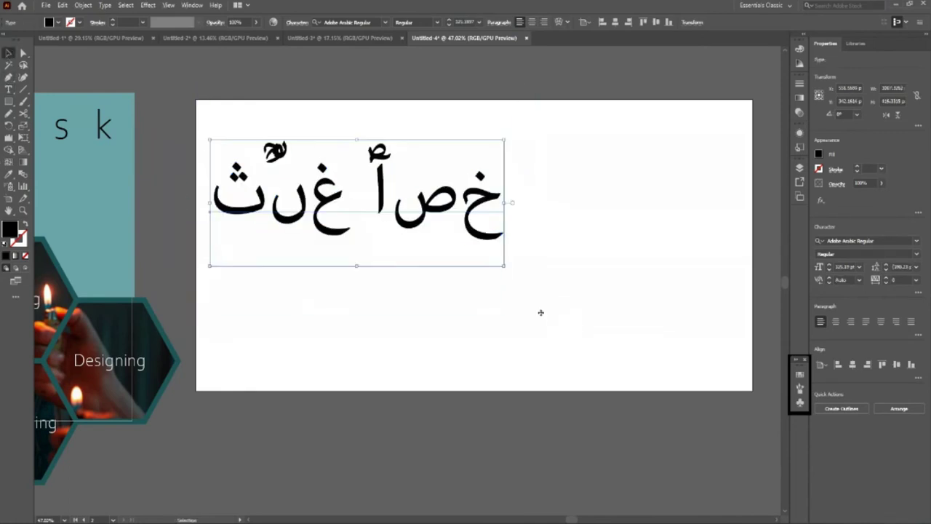
key("Delete")
Add the heading text on the new artboard and scale it up across it
key("t")
left_click(375, 248)
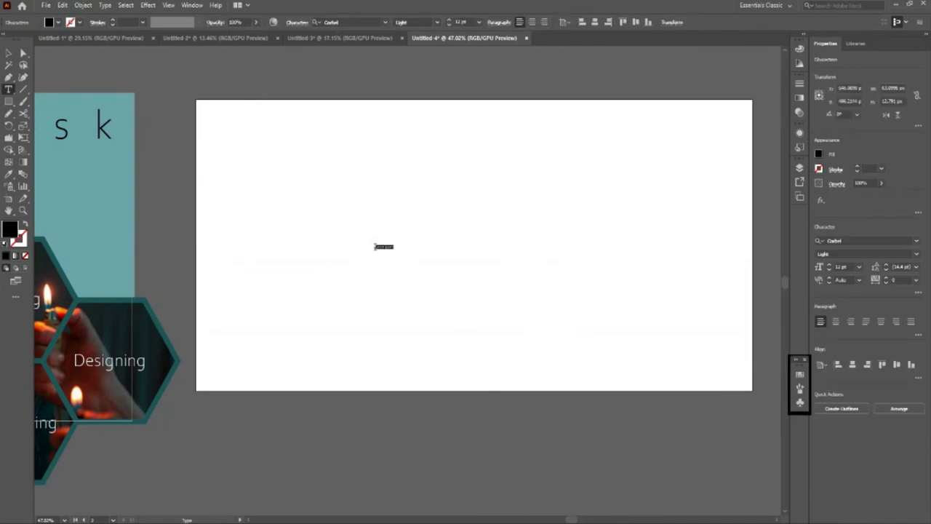
type("a")
key("Escape")
left_click_drag(398, 254, 574, 324)
scroll(245, 243, "down", 3)
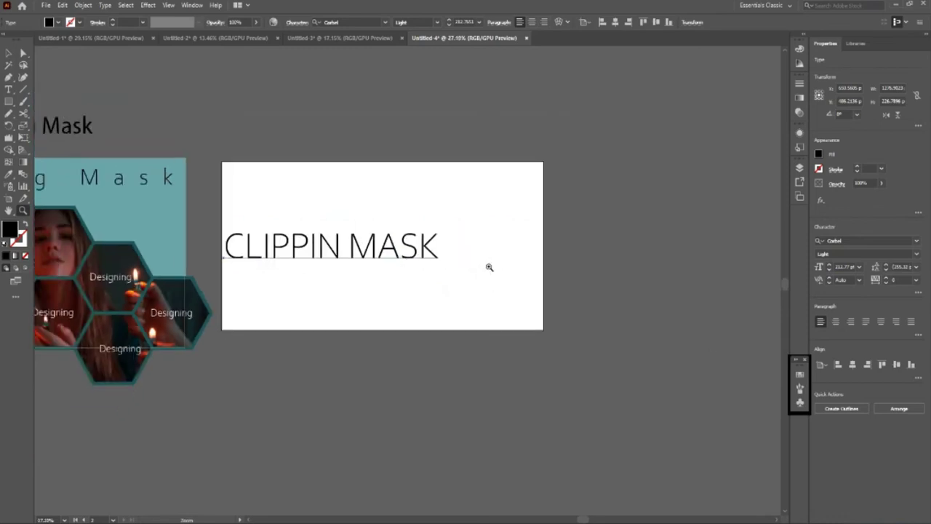
left_click(413, 244)
Correct the heading to read 'CLIPPING MASK' and centre it horizontally on the artboard
key("t")
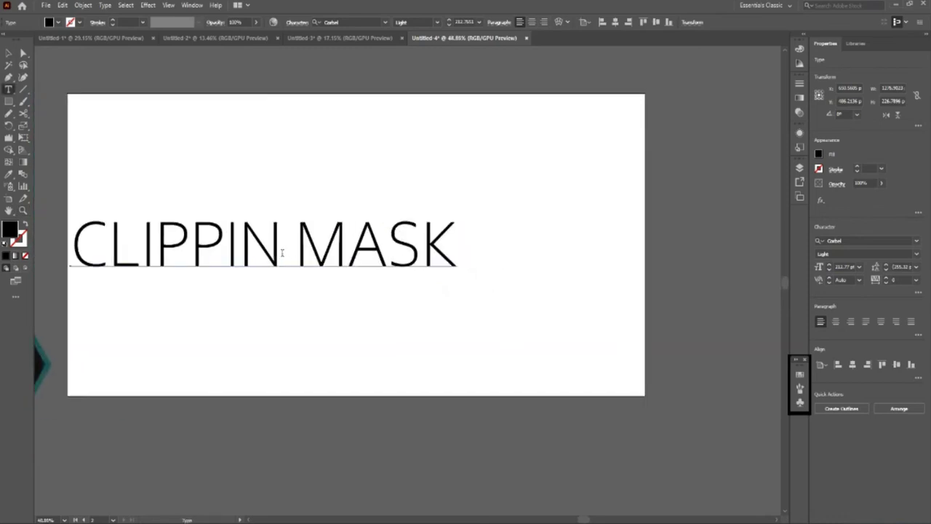
left_click(282, 253)
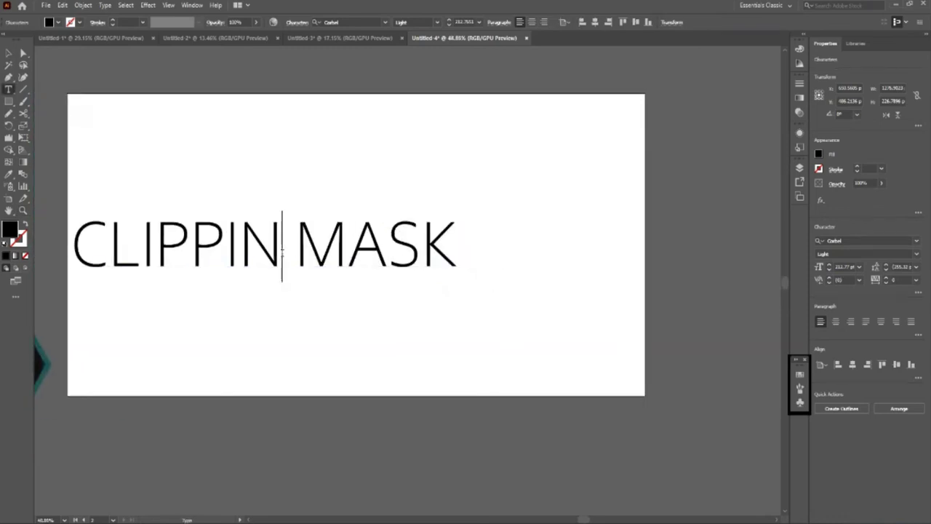
type("G")
left_click(8, 53)
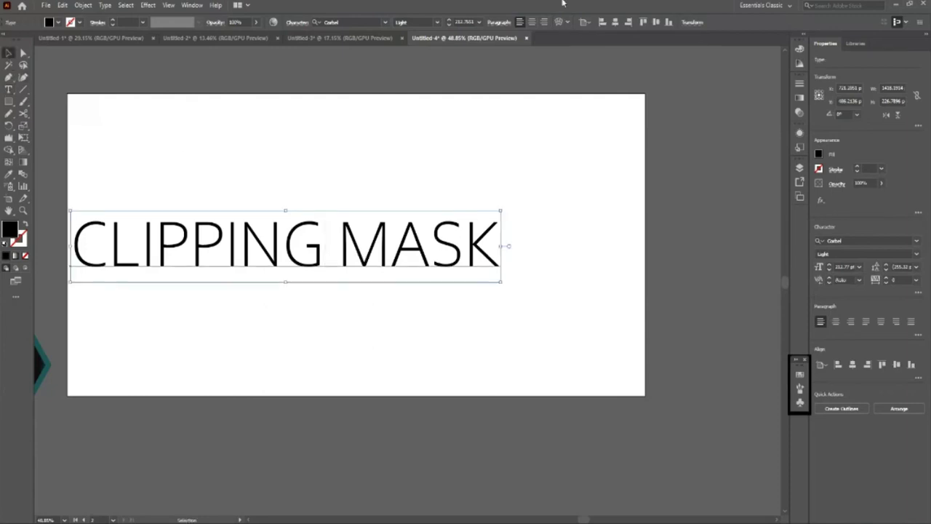
left_click(615, 22)
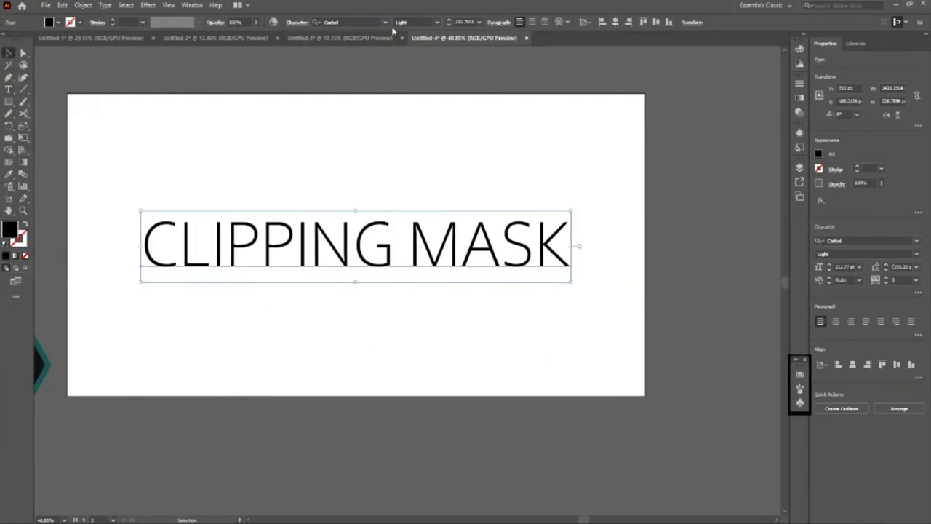
Set the heading in bold Bodoni Bd BT and re-centre it horizontally
left_click(335, 22)
key("Down")
key("Down")
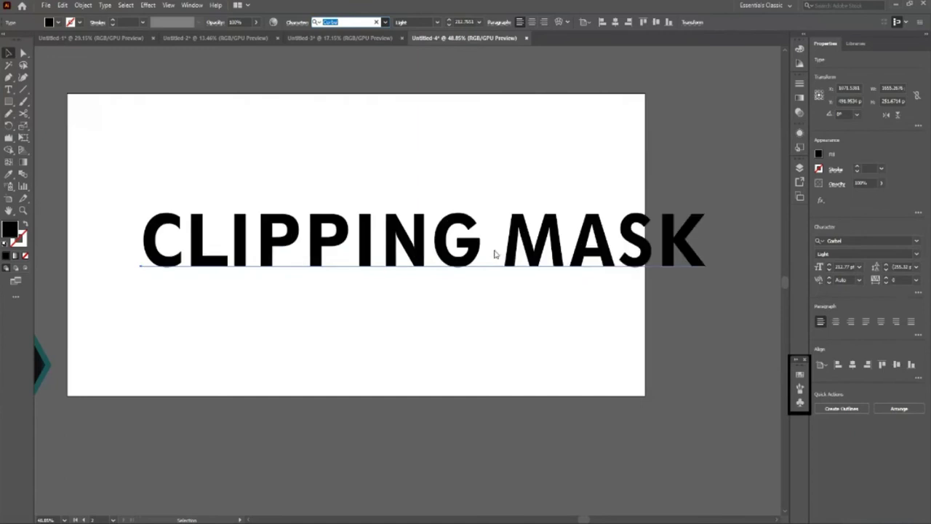
key("Down")
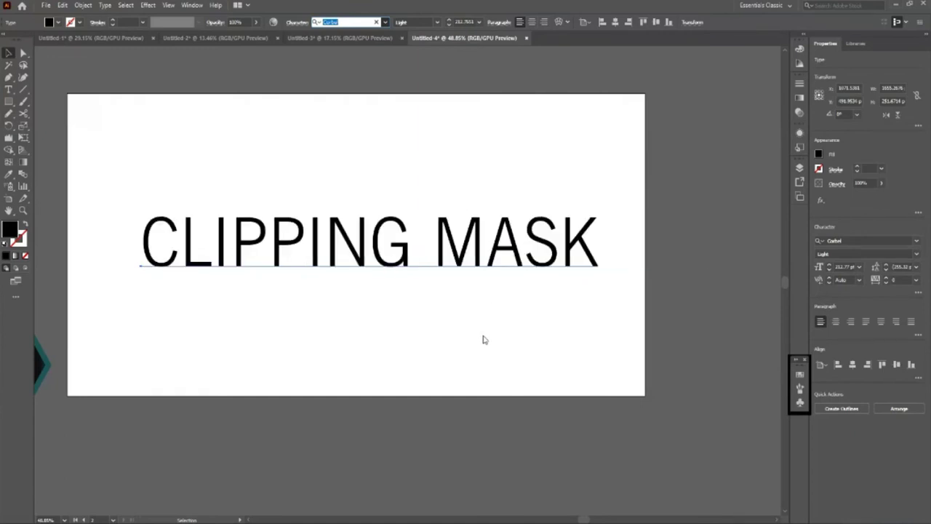
key("Down")
key("Down")
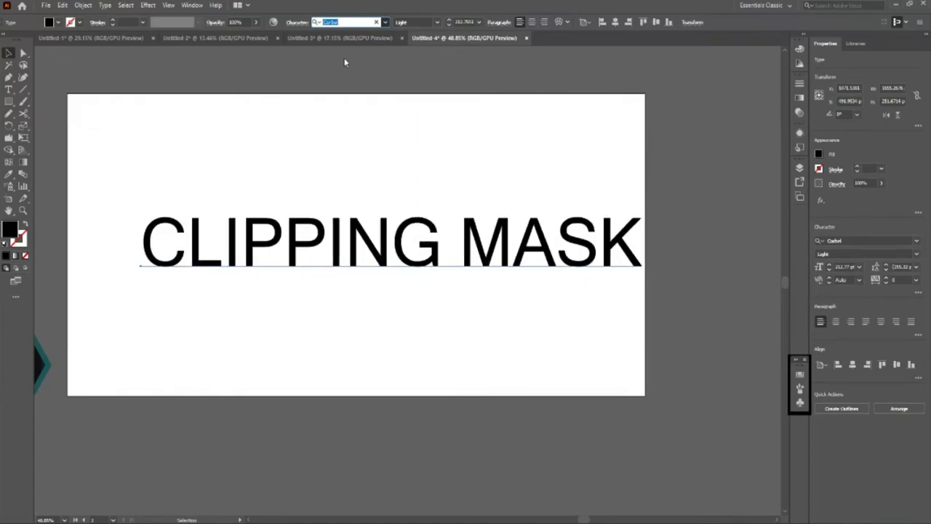
key("Return")
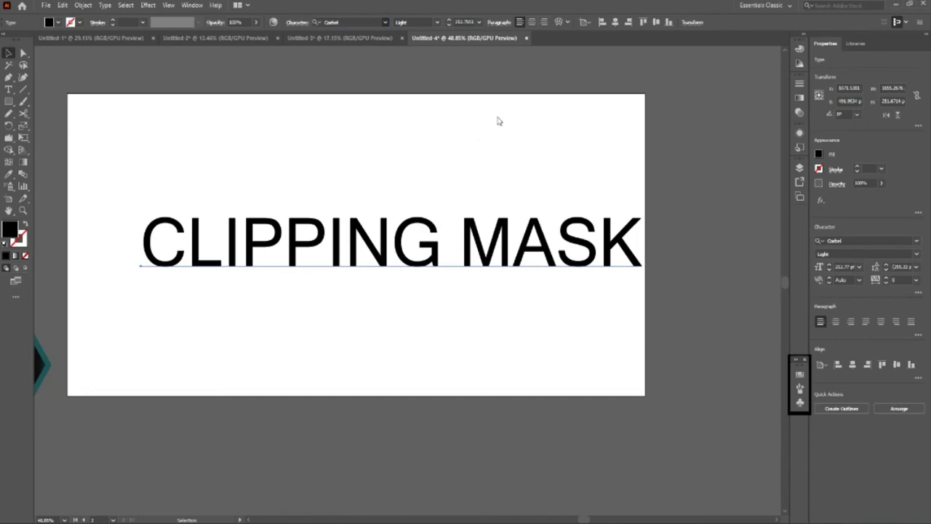
key("Up")
key("Return")
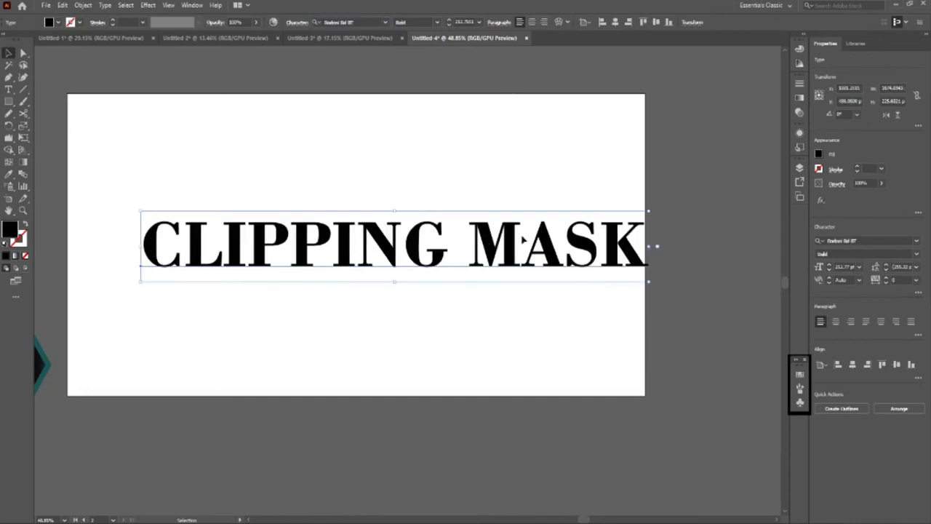
left_click(616, 22)
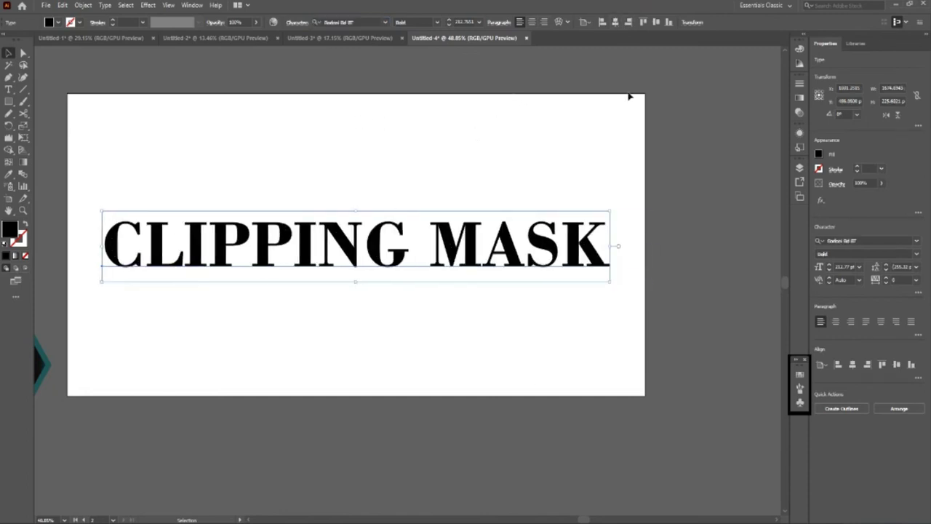
left_click(581, 352)
Paste the landscape photo, then move and enlarge it to cover the heading
scroll(378, 320, "up", 1)
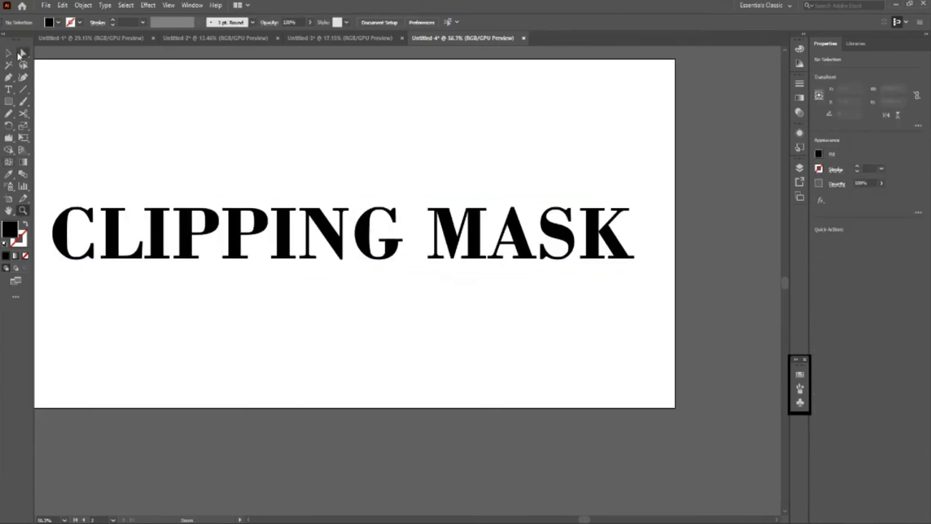
scroll(316, 235, "down", 2)
scroll(377, 210, "down", 3)
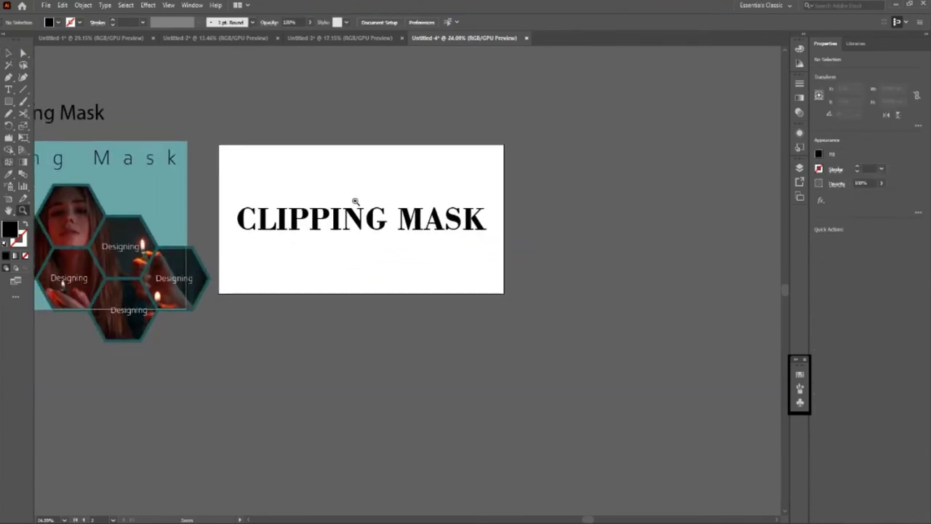
scroll(353, 197, "up", 2)
left_click(9, 53)
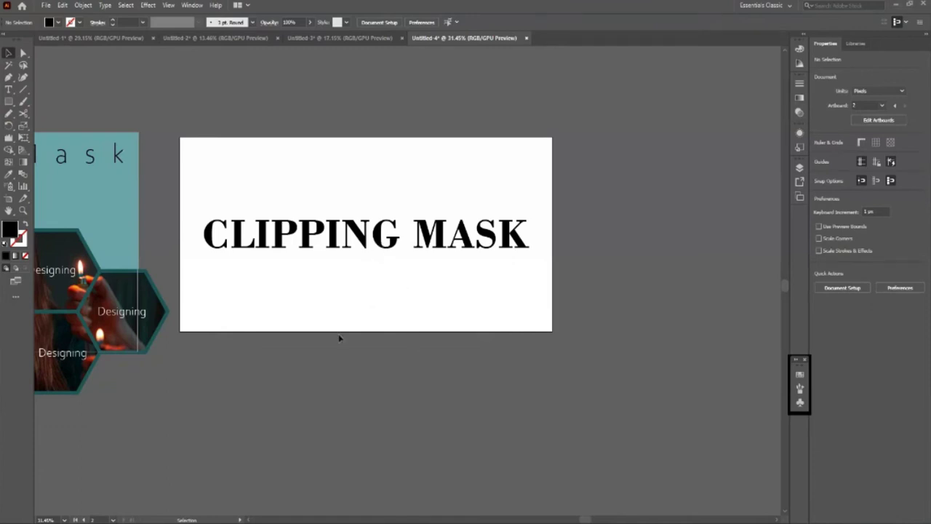
key("ctrl+v")
left_click_drag(419, 323, 345, 259)
mouse_move(494, 320)
left_mouse_down()
mouse_move(511, 344)
mouse_move(518, 333)
left_mouse_up()
scroll(579, 259, "up", 2)
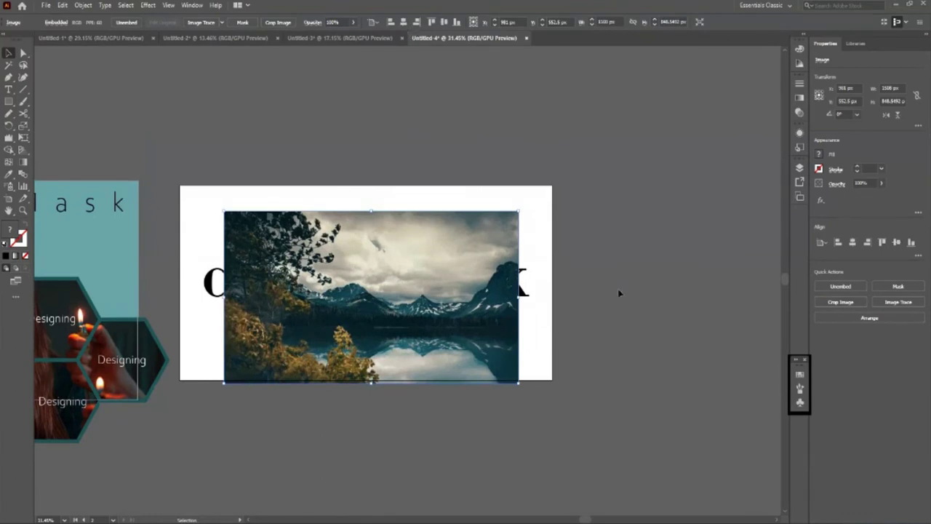
Nudge the photo up and send it behind the CLIPPING MASK text
left_click_drag(498, 363, 495, 343)
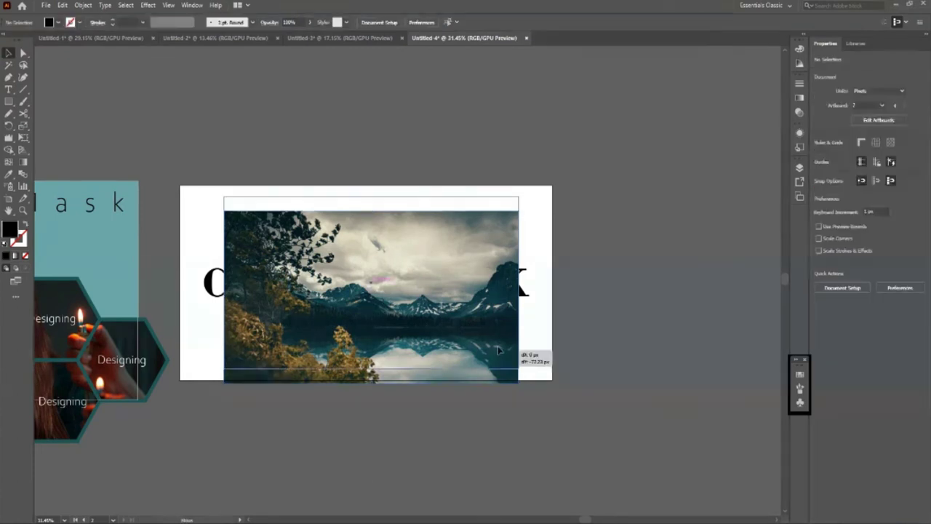
key("ctrl+shift+[")
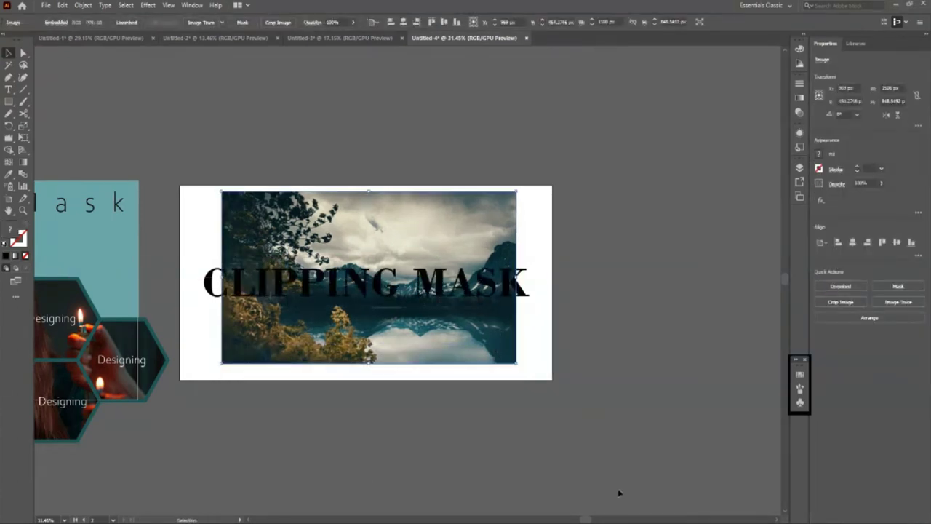
left_click(617, 488)
left_click(465, 287)
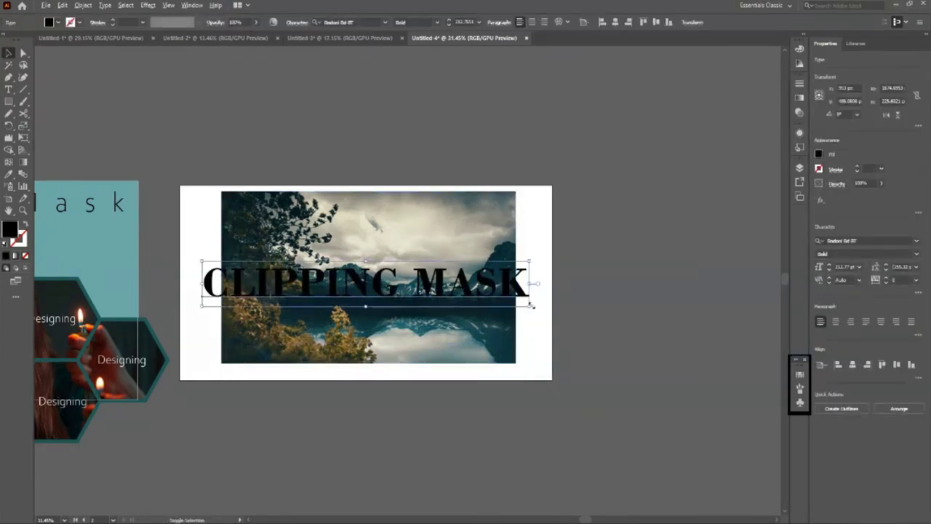
key("z")
left_click(443, 326)
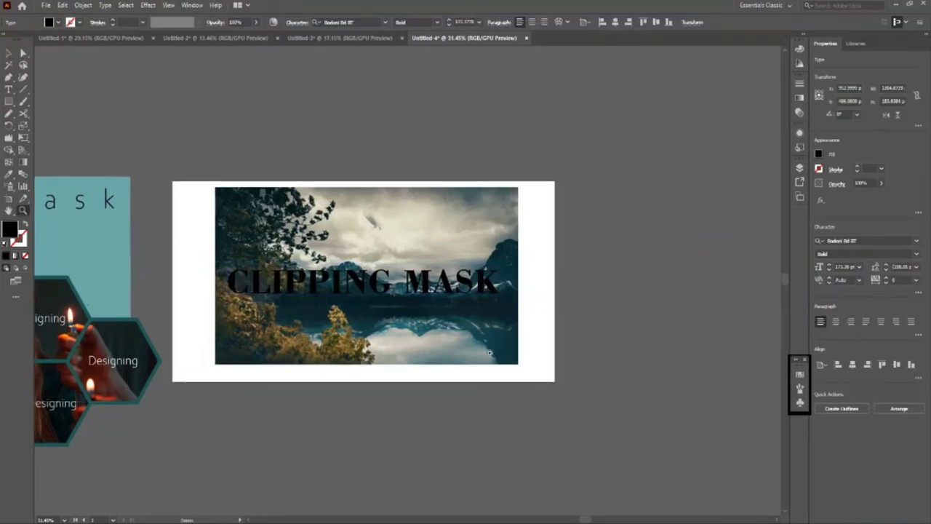
left_click(8, 52)
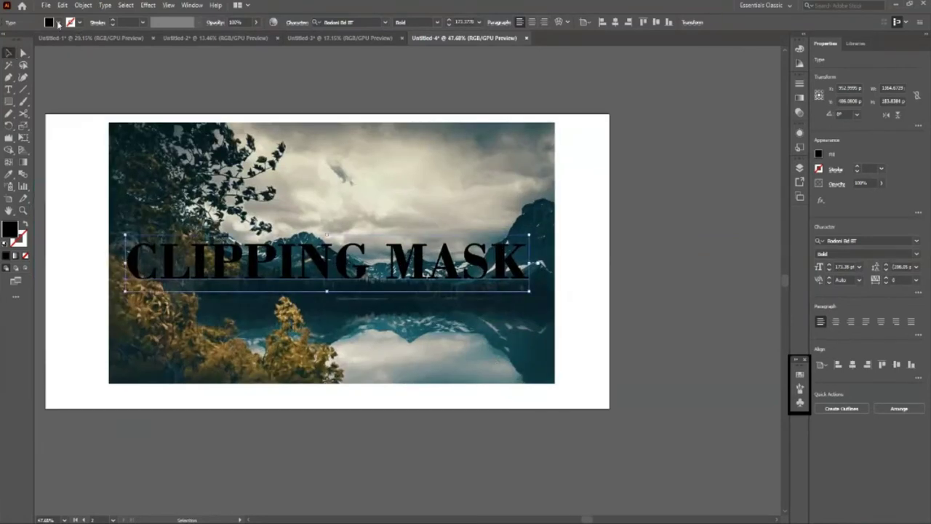
Fill the text white, align it over the photo, and clip the photo to it with Ctrl+7
left_click(56, 22)
left_click(16, 40)
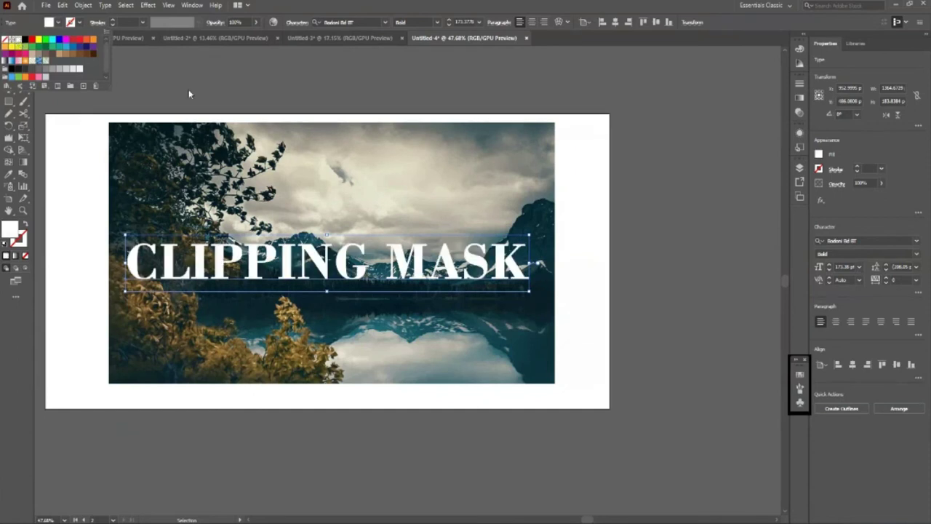
left_click(556, 444)
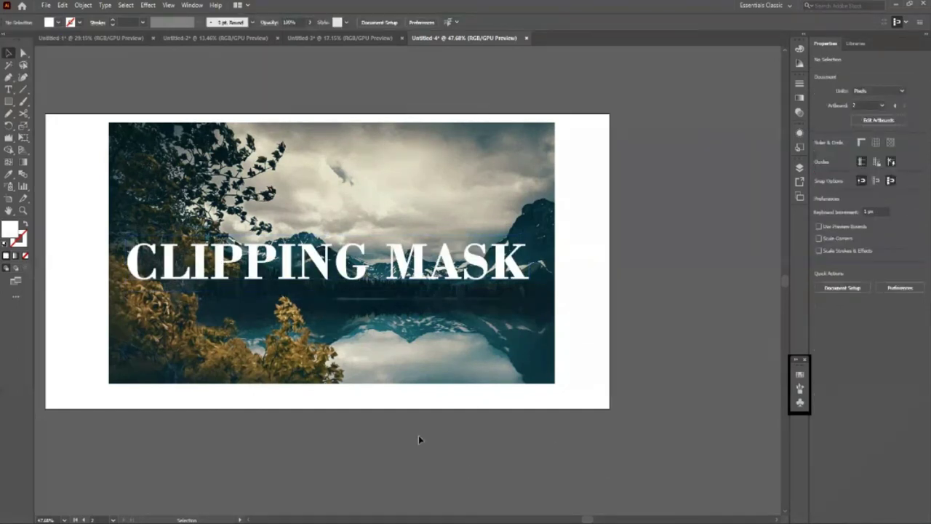
left_click(412, 285)
mouse_move(412, 285)
left_mouse_down()
mouse_move(411, 295)
mouse_move(412, 284)
left_mouse_up()
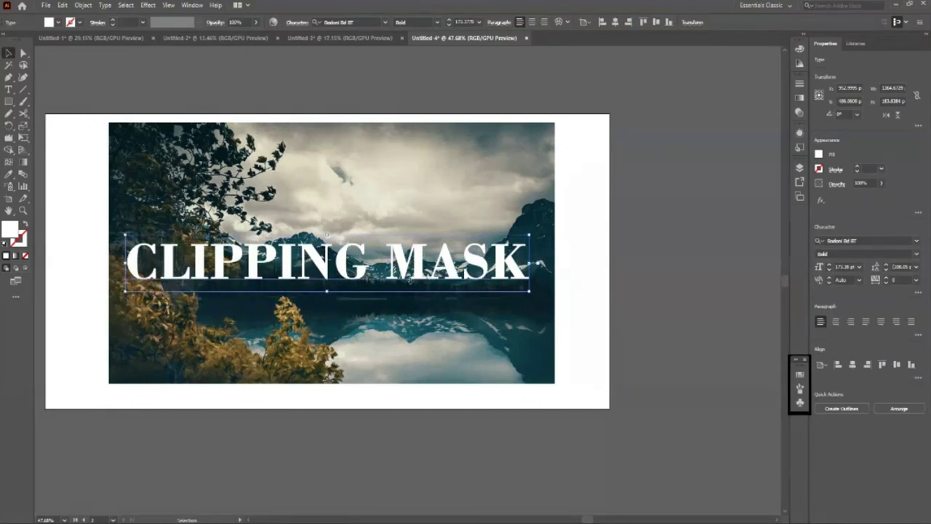
left_click(520, 493)
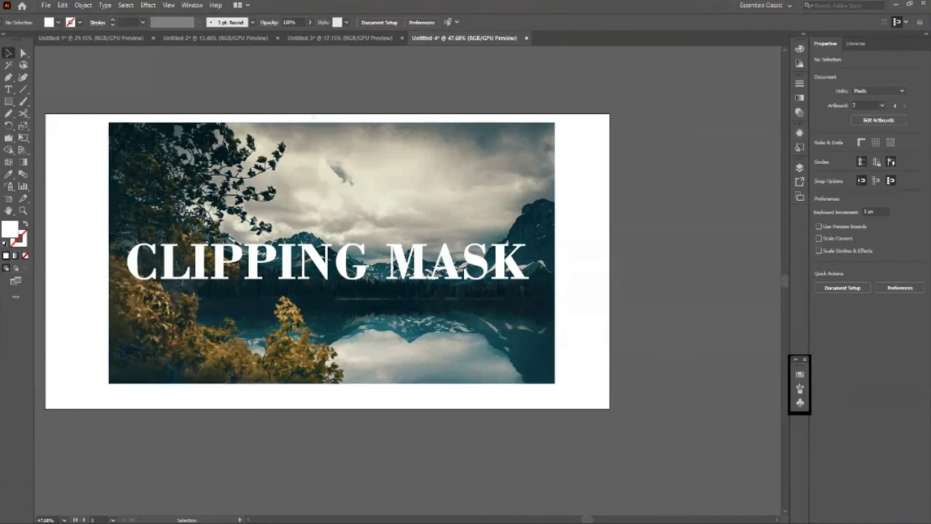
key("ctrl+a")
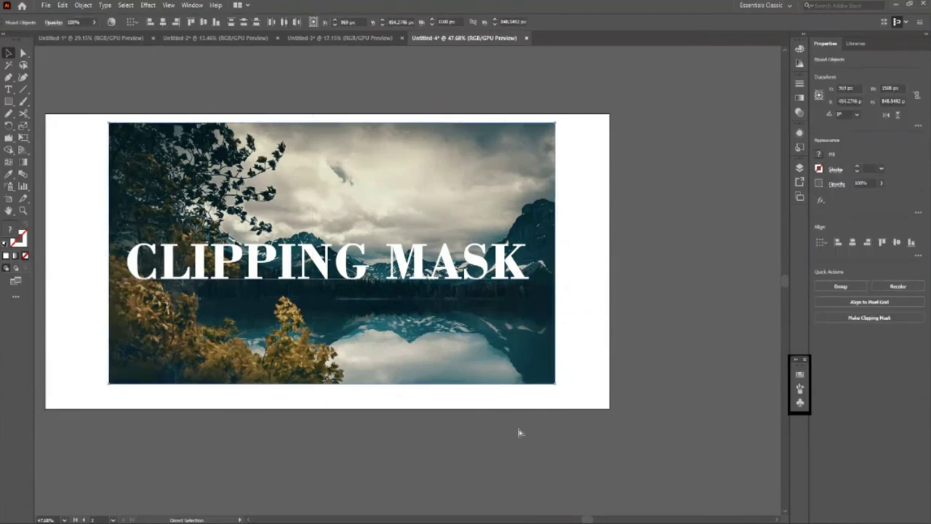
key("ctrl+7")
Inspect the clipped letters up close, then undo the clipping mask
left_click(347, 309)
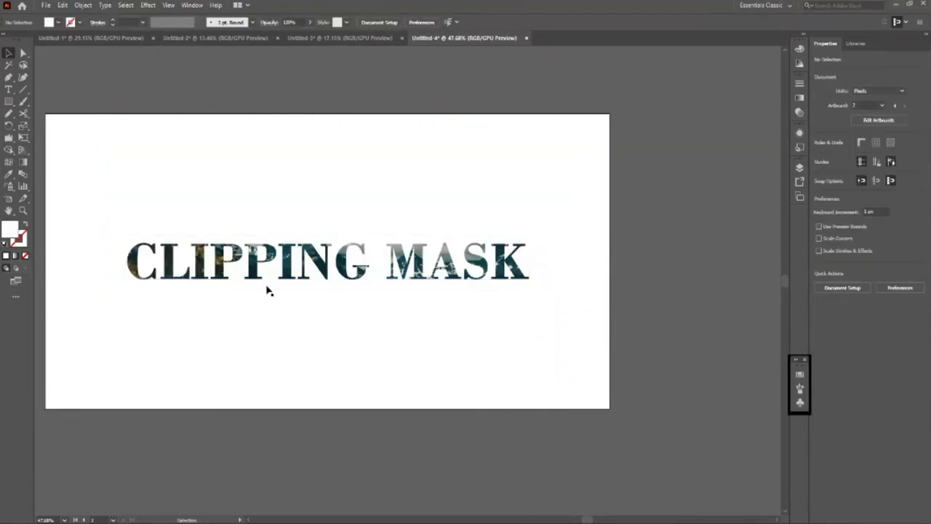
key("z")
left_click_drag(258, 302, 434, 432)
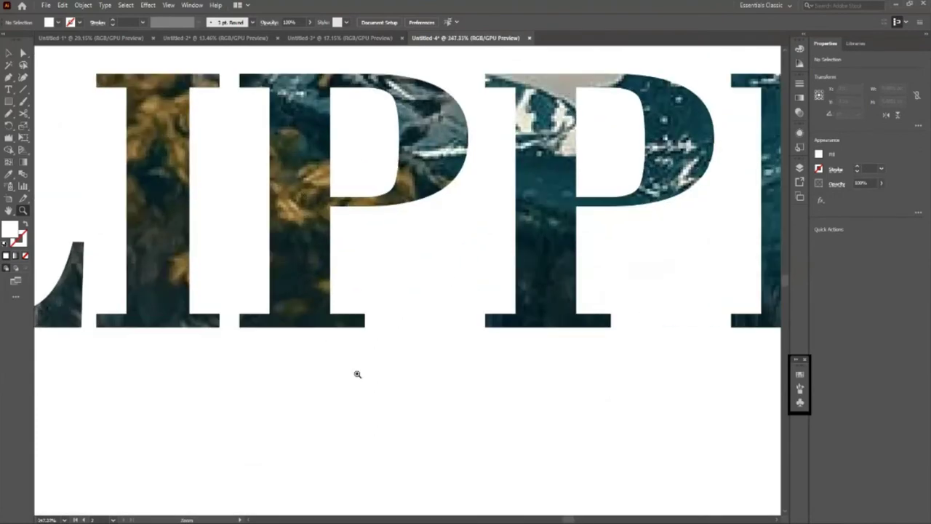
left_click_drag(380, 152, 145, 219)
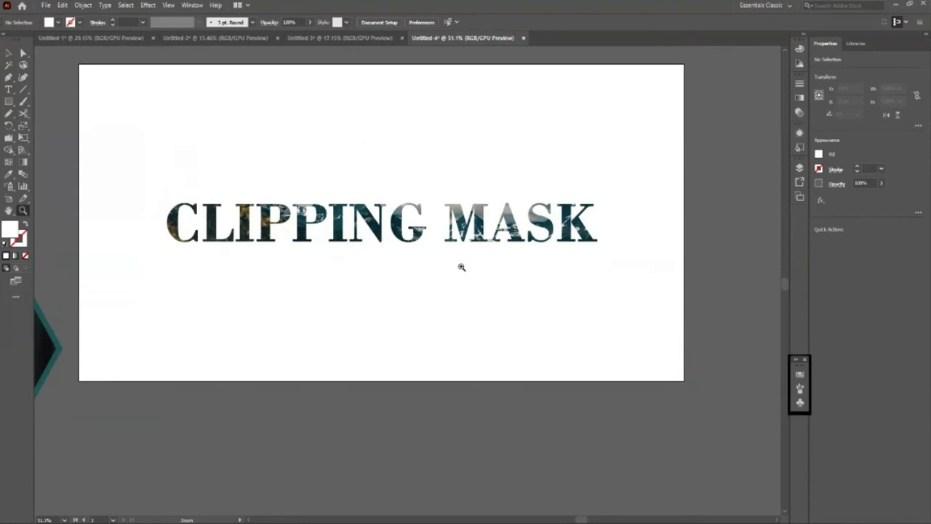
left_click_drag(601, 229, 315, 181)
key("ctrl+z")
Reapply and undo the clipping mask several times, leaving it removed
key("v")
left_click(350, 290)
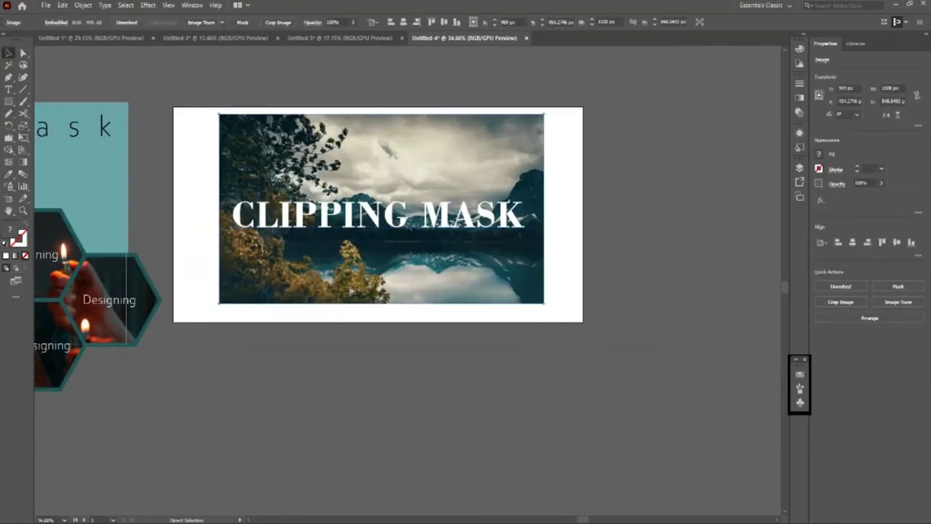
left_click(398, 409)
key("ctrl+alt+a")
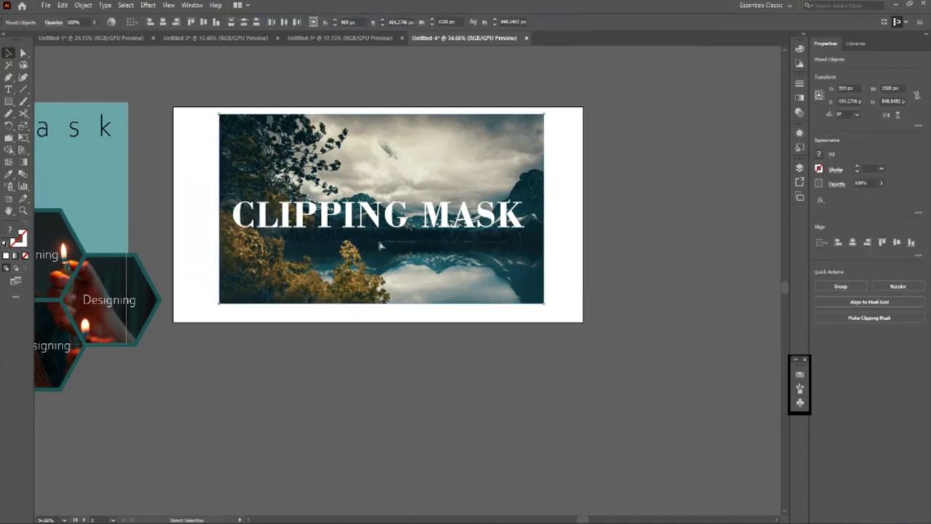
key("ctrl+7")
key("ctrl+z")
left_click(538, 397)
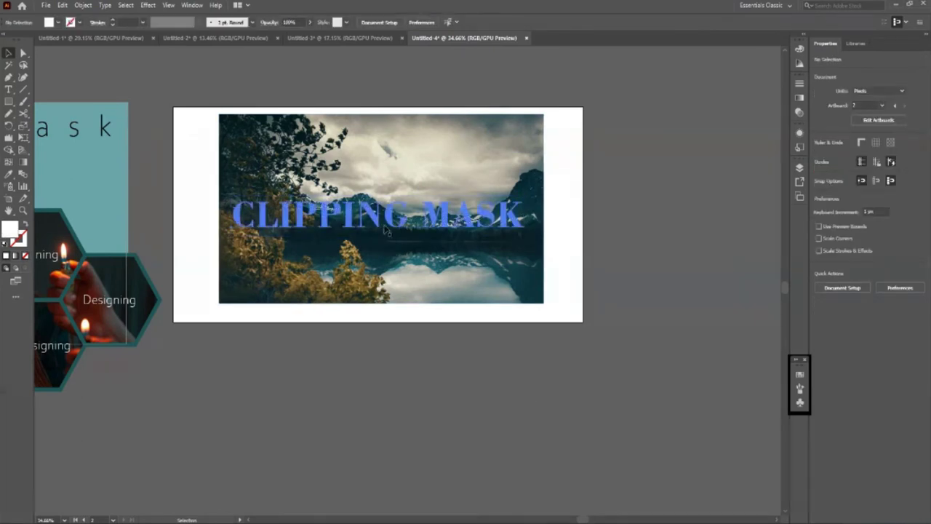
key("ctrl+shift+z")
left_click(551, 388)
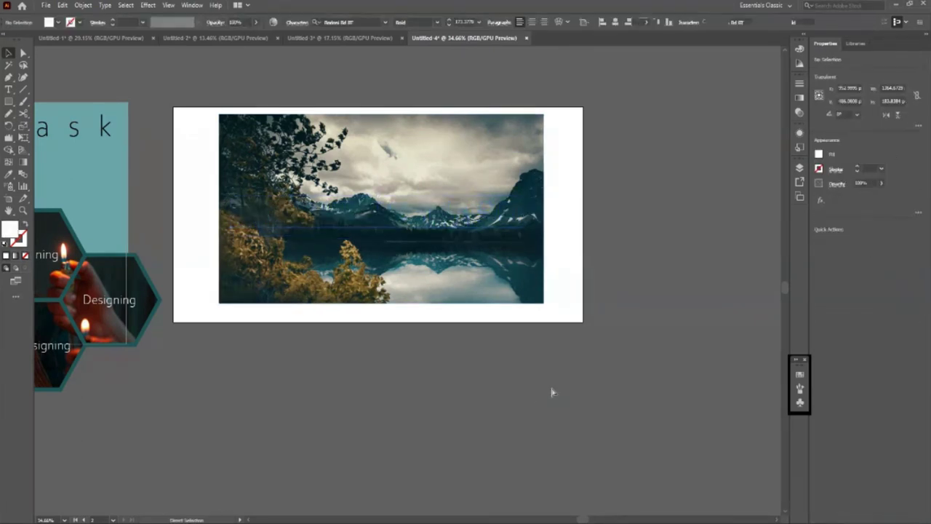
key("ctrl+z")
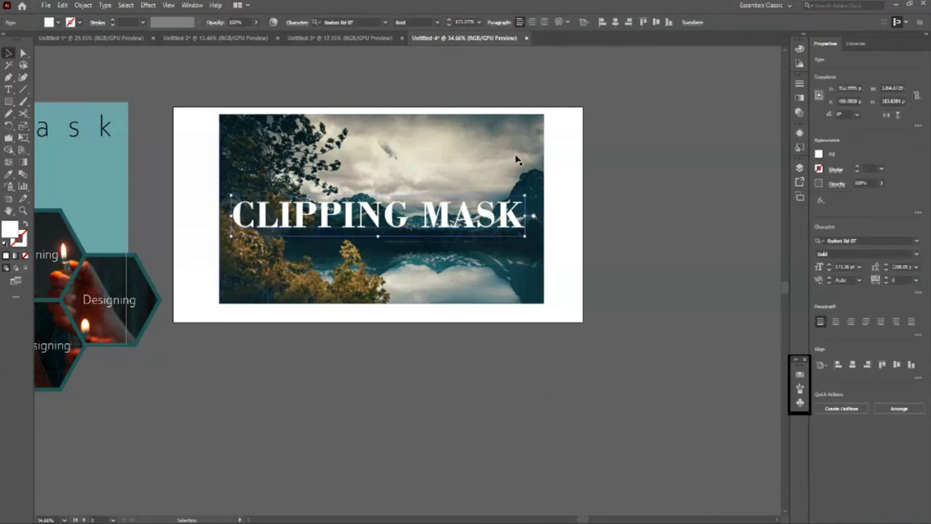
Move the CLIPPING MASK text near the photo's top and reapply the clipping mask
key("ctrl+a")
key("ctrl+7")
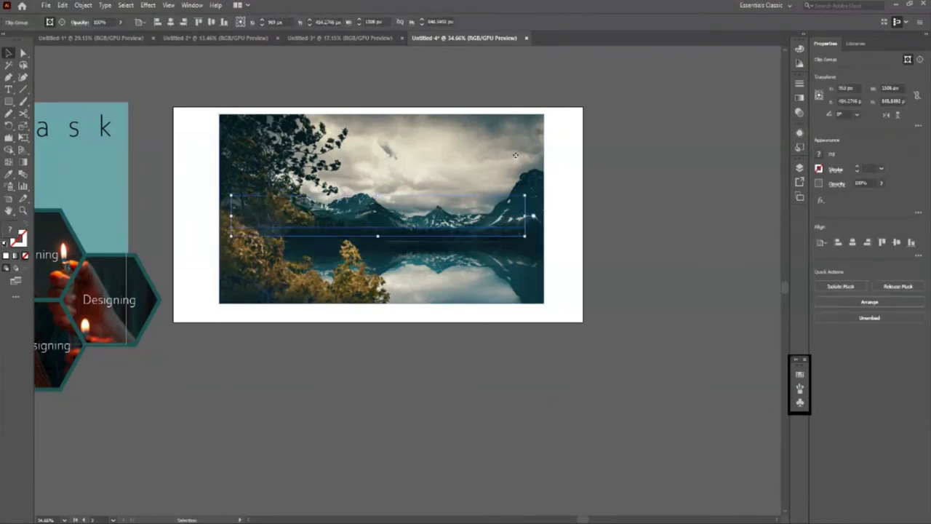
left_click(667, 362)
left_click(490, 287)
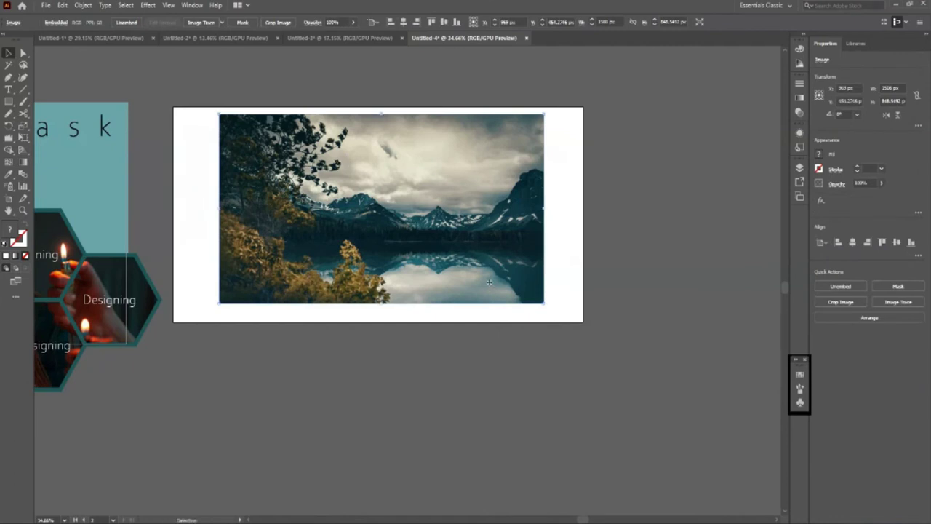
left_click_drag(411, 229, 406, 161)
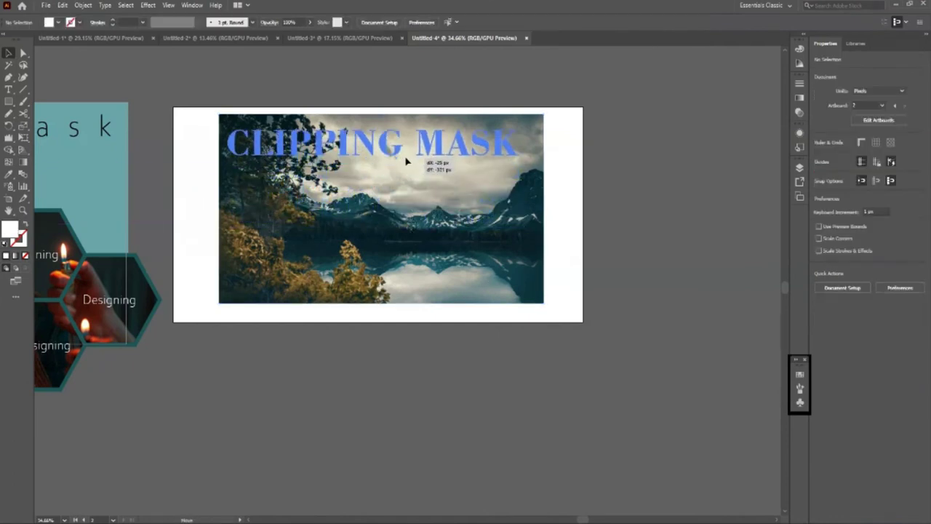
left_click(468, 405)
left_click_drag(388, 152, 402, 146)
left_click(589, 413)
key("ctrl+a")
key("ctrl+7")
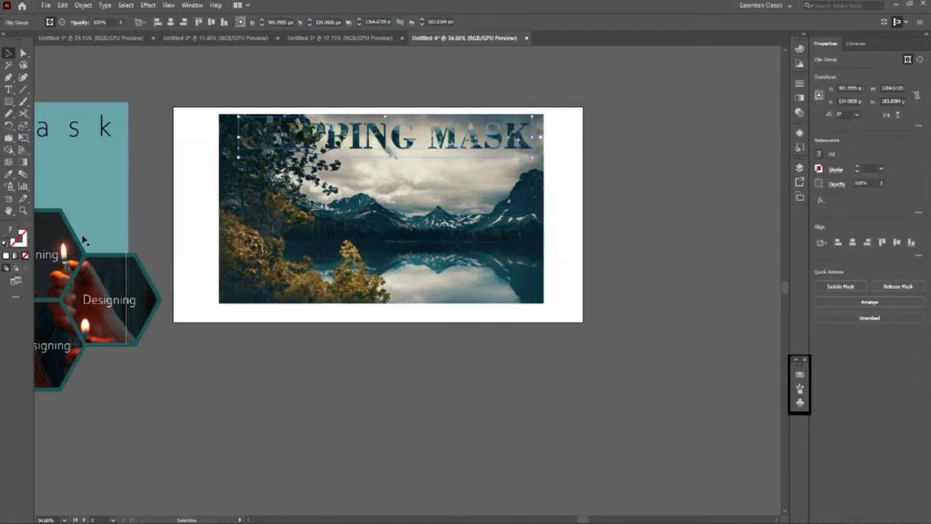
Select the clip group and zoom in closely on the photo-filled lettering
key("a")
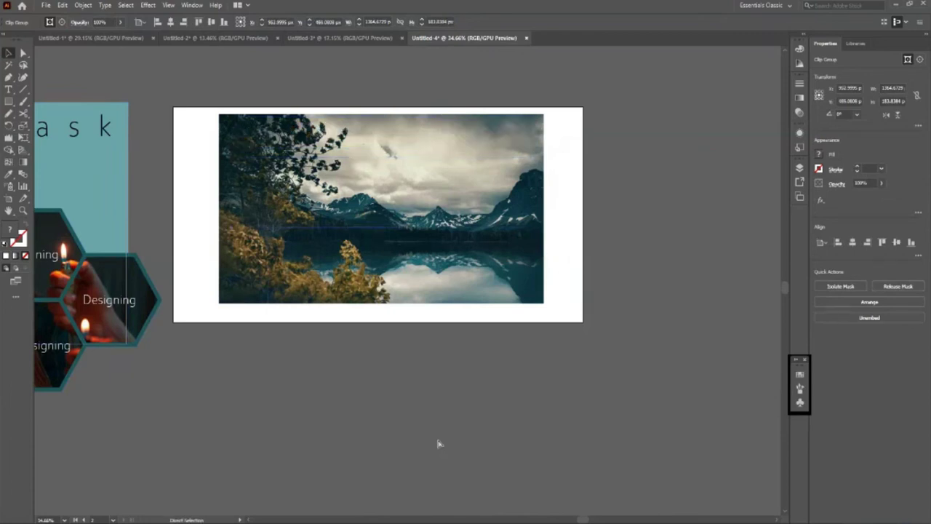
left_click(457, 295)
key("v")
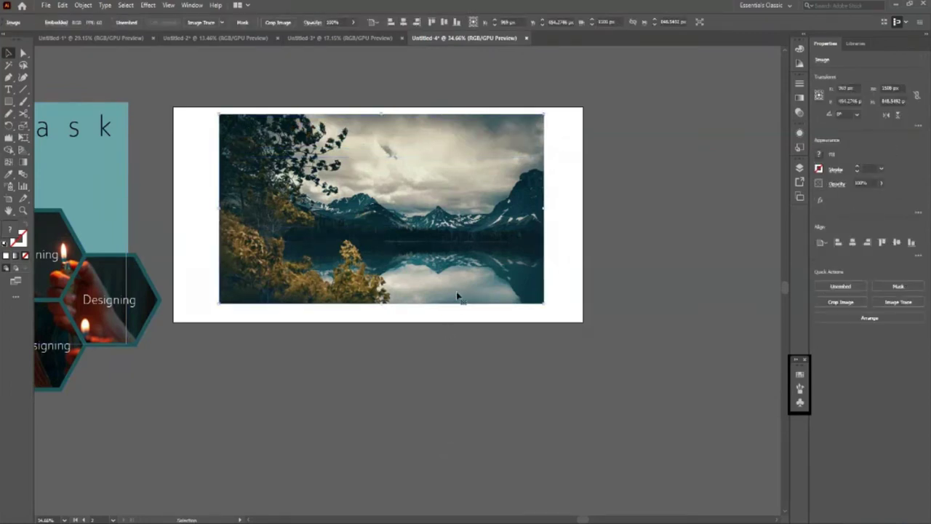
left_click(457, 296)
left_click(513, 221)
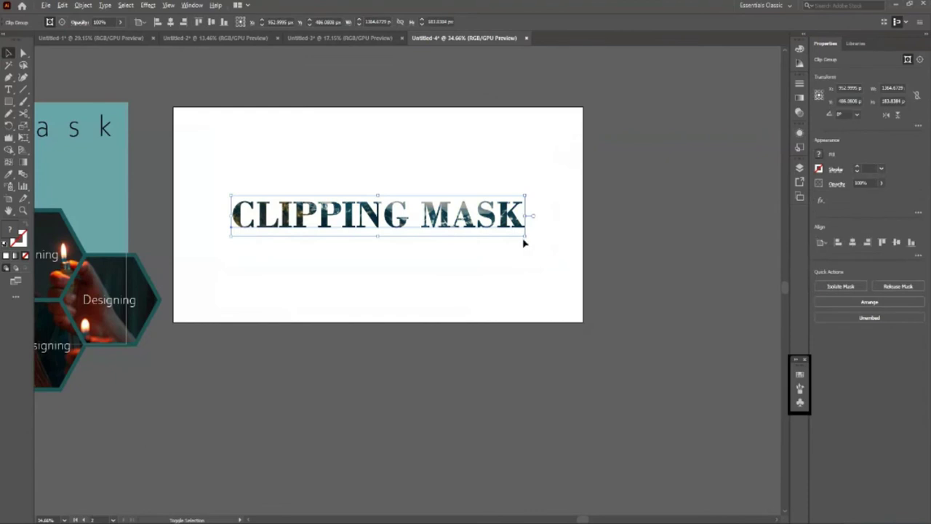
key("z")
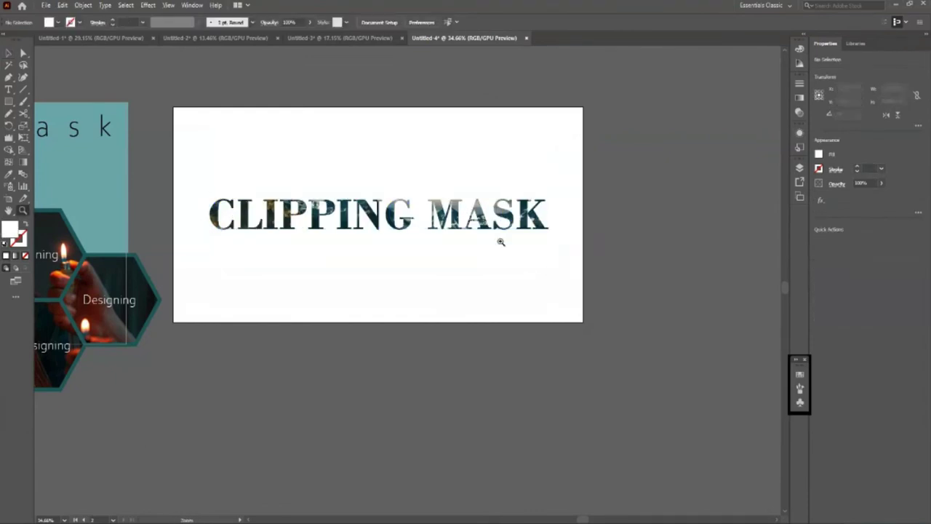
left_click_drag(499, 241, 571, 284)
mouse_move(446, 250)
left_mouse_down()
mouse_move(399, 186)
mouse_move(294, 242)
left_mouse_up()
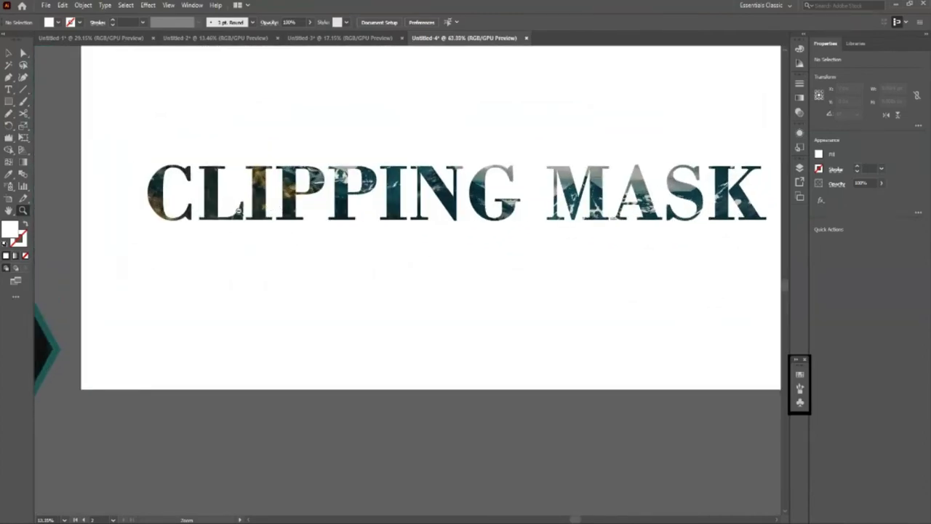
left_click(238, 210, "alt")
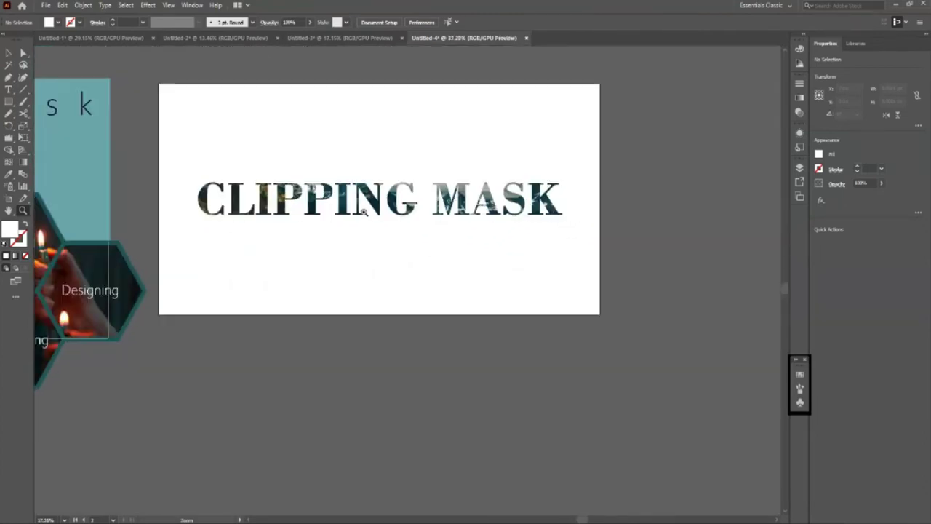
left_click_drag(378, 210, 365, 220)
key("t")
triple_click(632, 203)
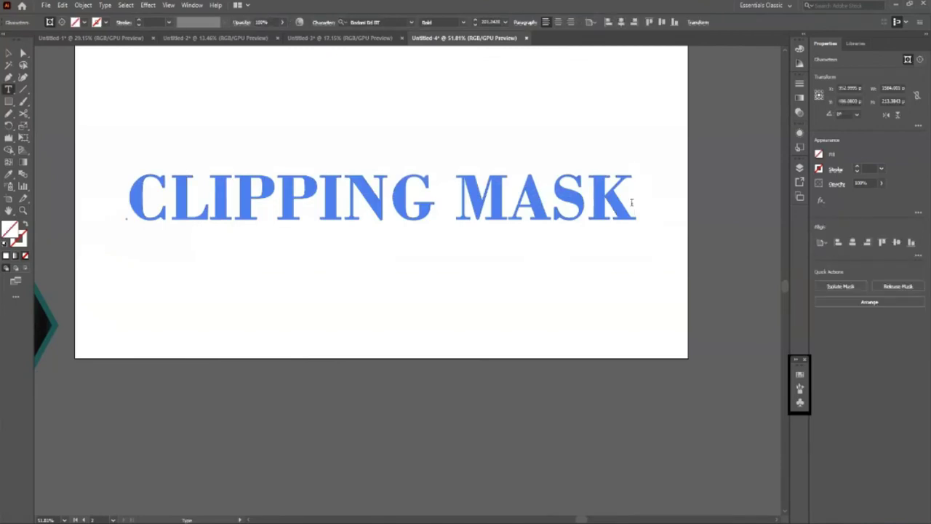
key("BackSpace")
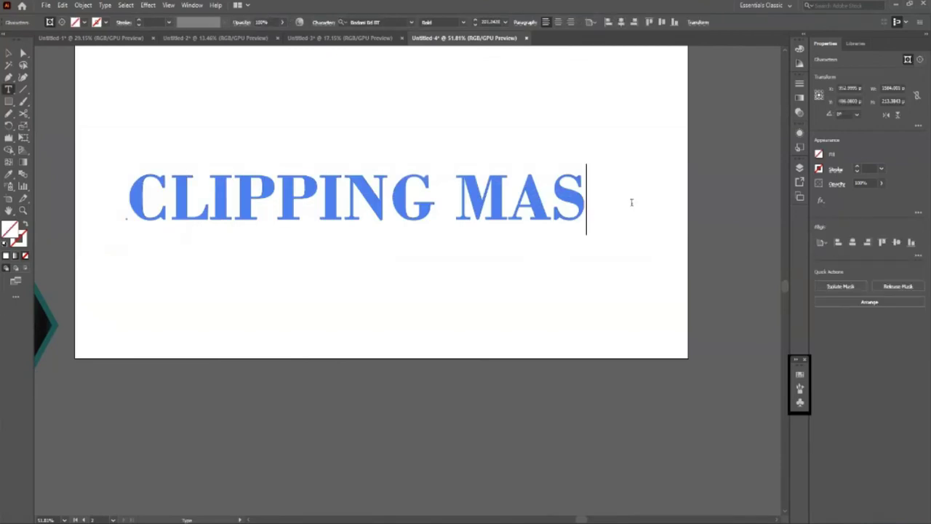
key("BackSpace")
key("BackSpace")
key("BackSpace")
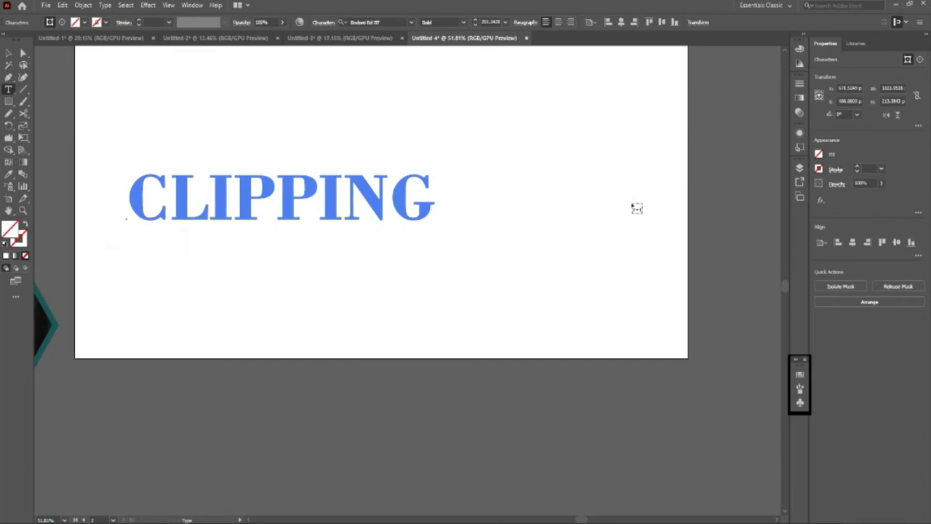
type(" DES")
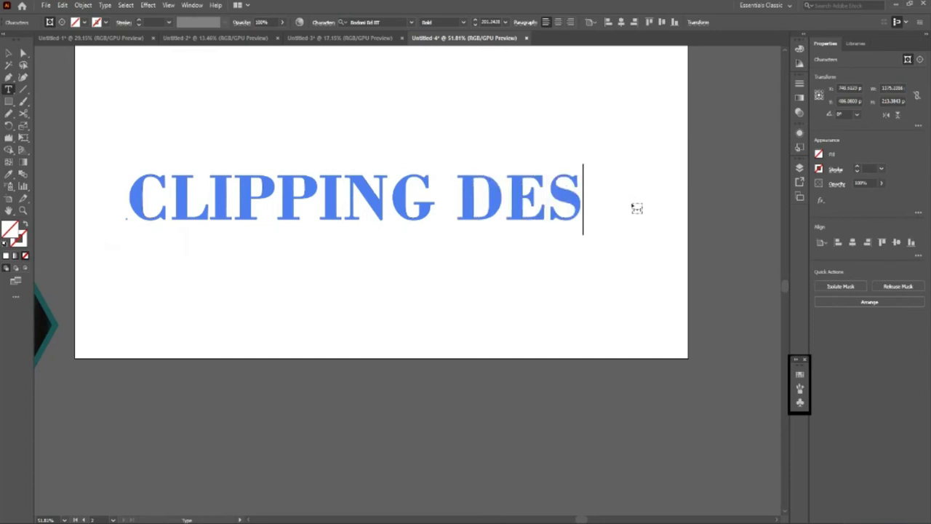
type("I")
key("Escape")
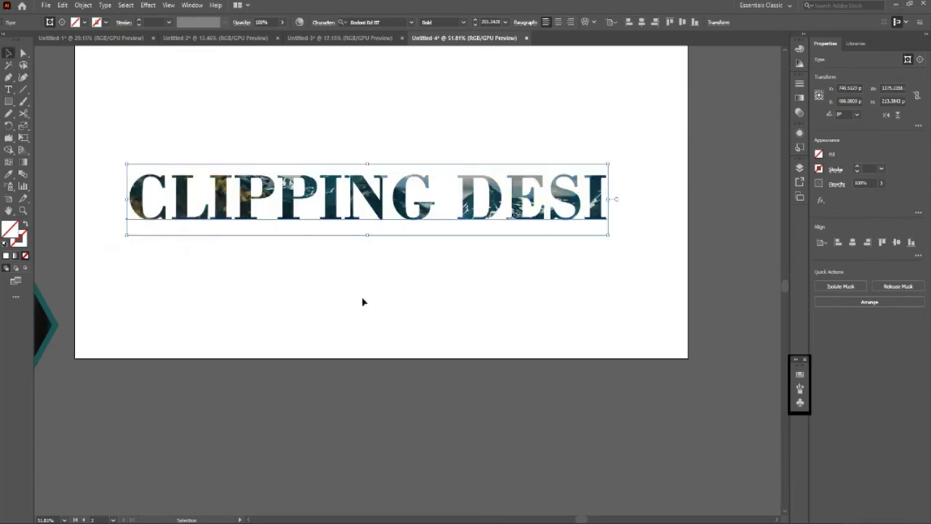
left_click(363, 301)
key("z")
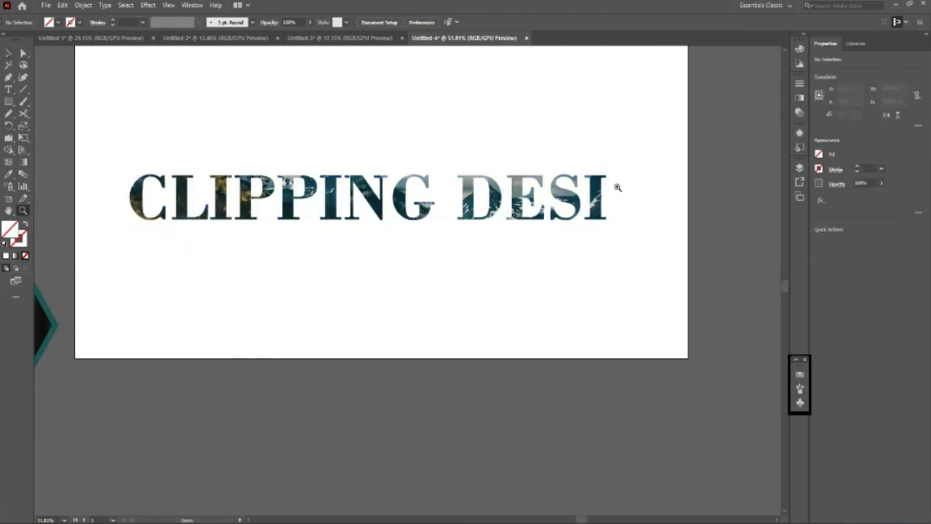
left_click(618, 185)
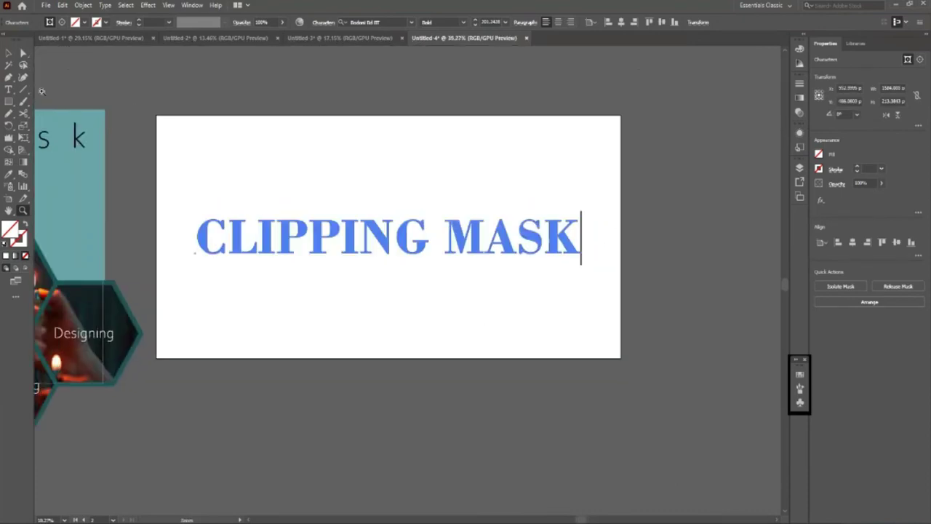
key("Escape")
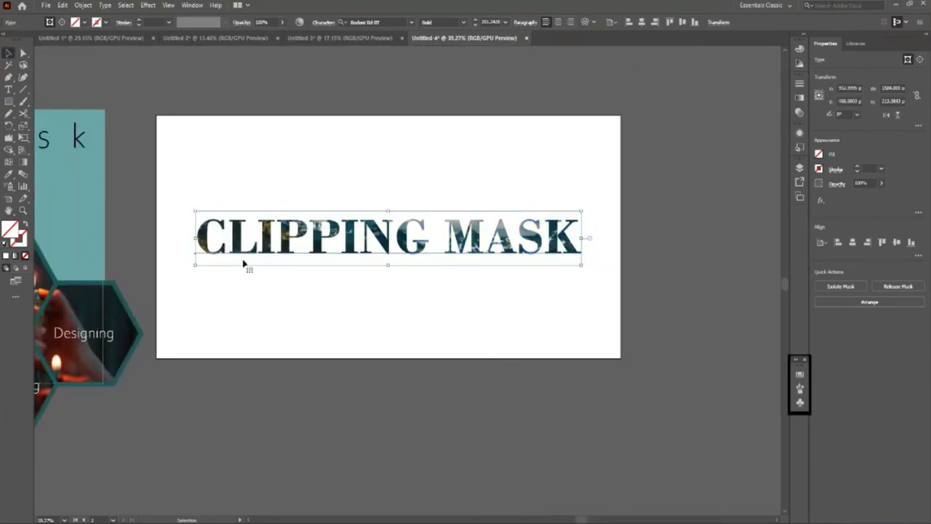
left_click(349, 376)
scroll(362, 384, "down", 1)
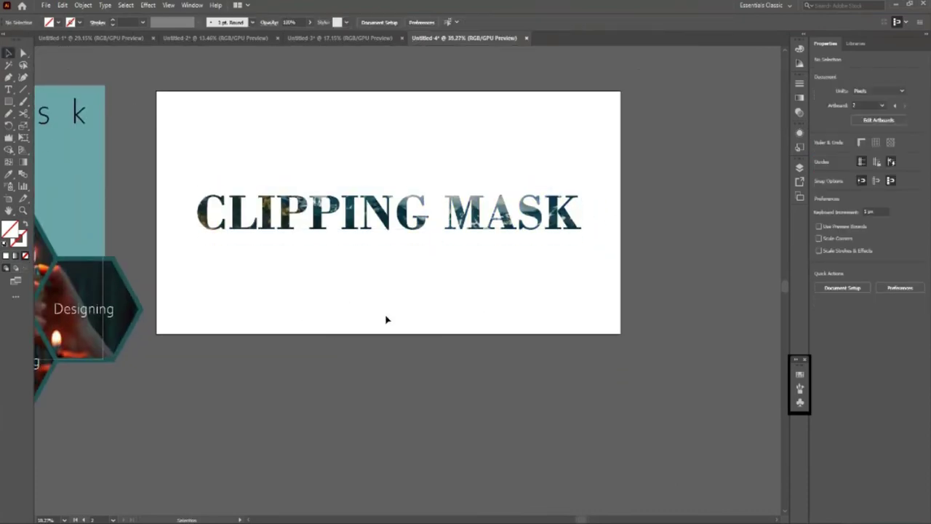
key("z")
left_click_drag(559, 283, 457, 273)
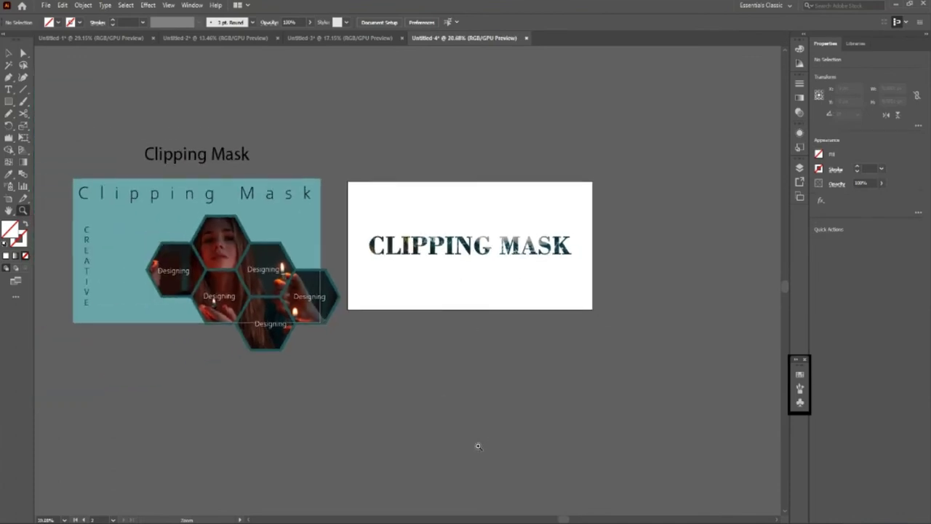
mouse_move(530, 266)
left_mouse_down()
mouse_move(574, 327)
mouse_move(504, 277)
left_mouse_up()
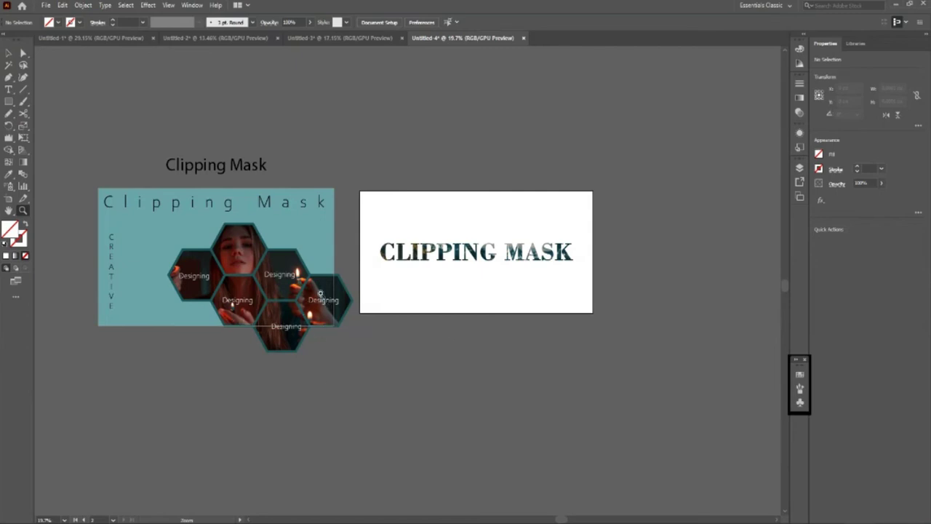
left_click(604, 301)
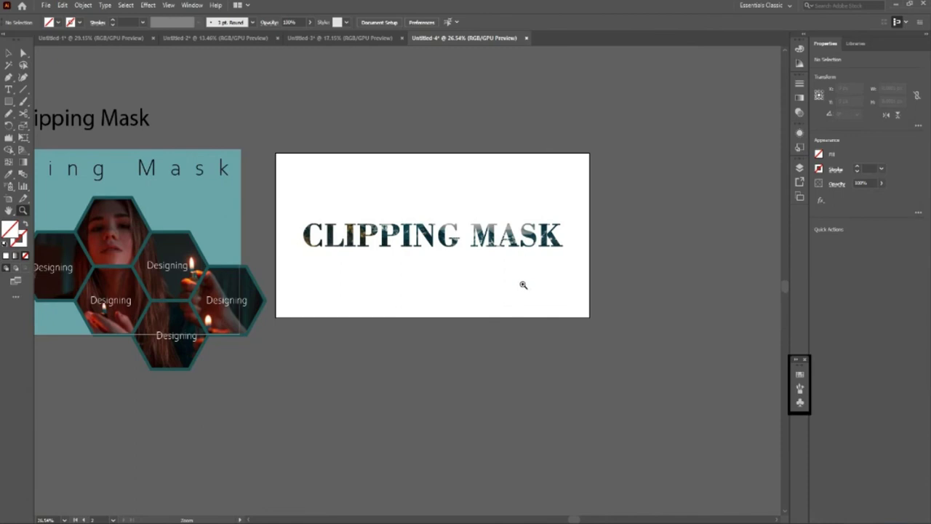
mouse_move(534, 305)
left_mouse_down()
mouse_move(559, 266)
mouse_move(473, 249)
mouse_move(520, 325)
left_mouse_up()
key("v")
key("m")
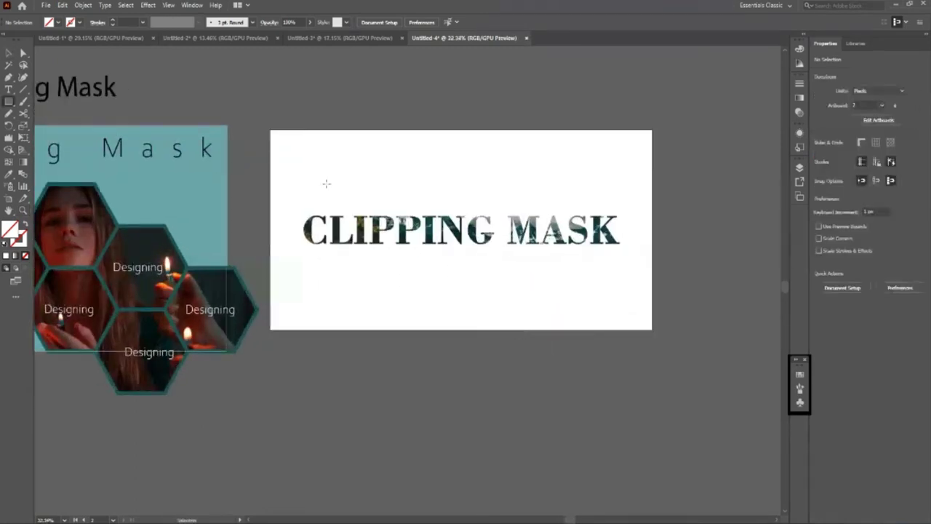
Cover the artboard with a rectangle sampled to the first design's teal and send it behind the text
mouse_move(271, 130)
left_mouse_down()
mouse_move(522, 292)
mouse_move(652, 330)
left_mouse_up()
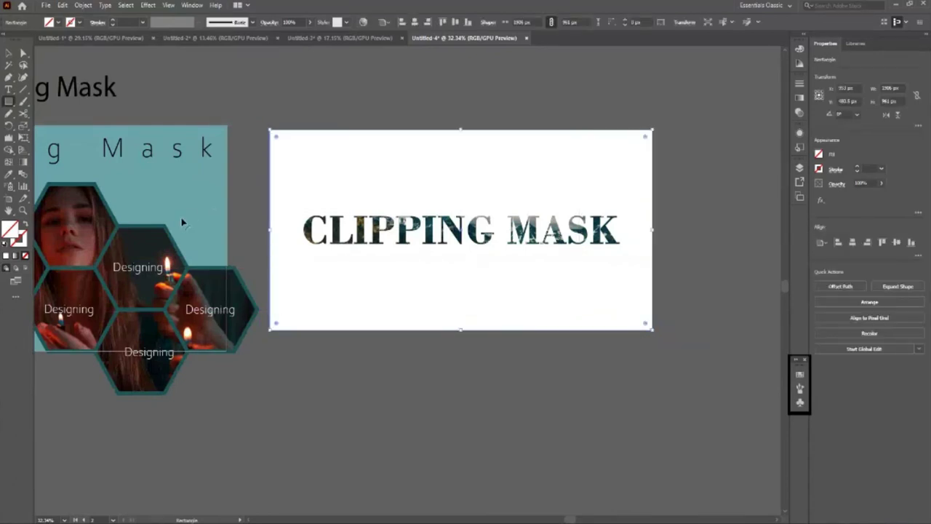
key("i")
left_click(214, 218)
left_click(8, 53)
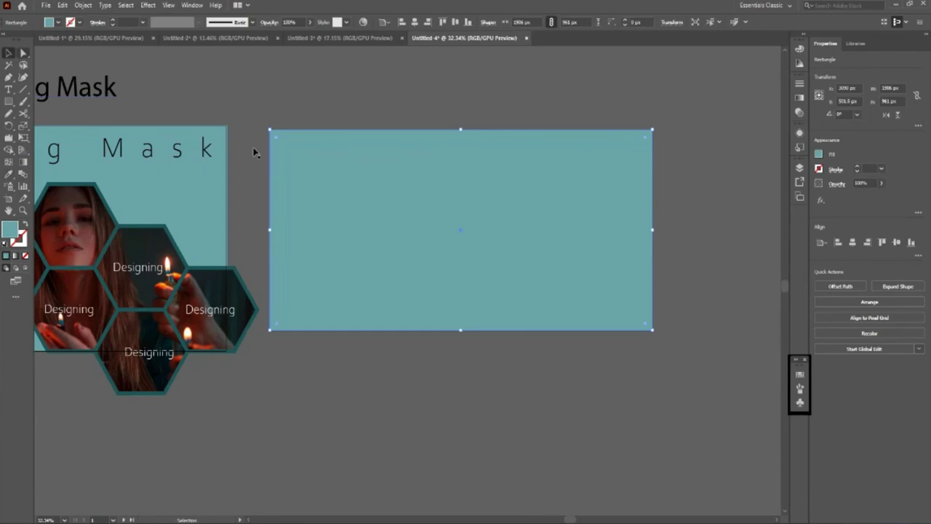
left_click(376, 255)
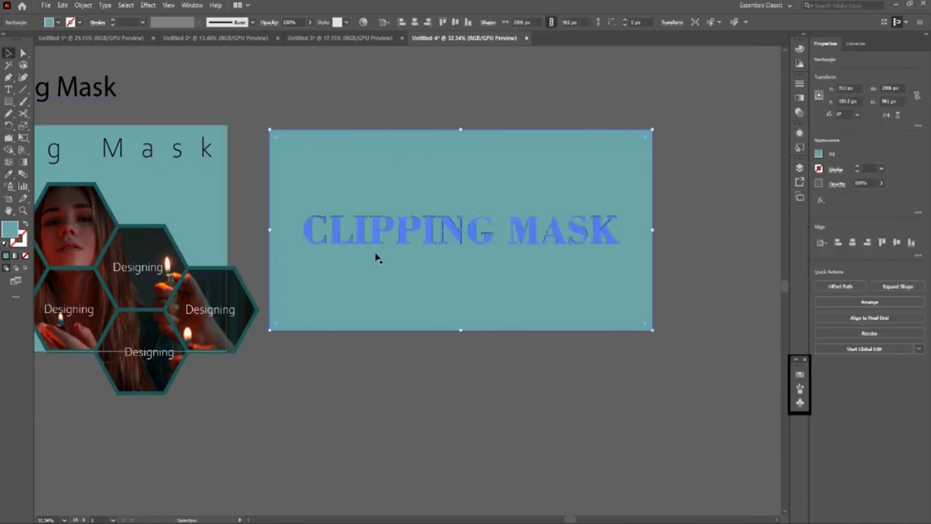
left_click(521, 430)
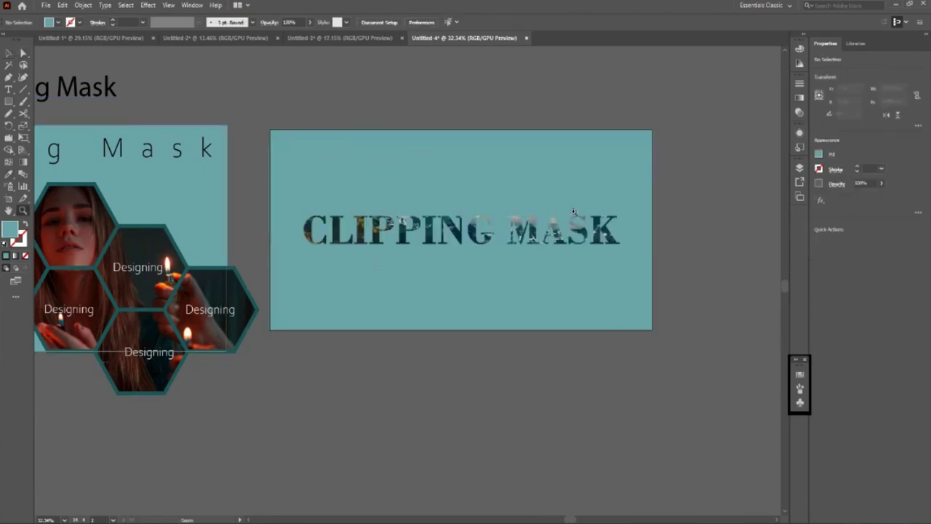
Zoom in on the text over teal, then zoom out to view both designs
left_click_drag(575, 231, 667, 312)
left_click(444, 285, "alt")
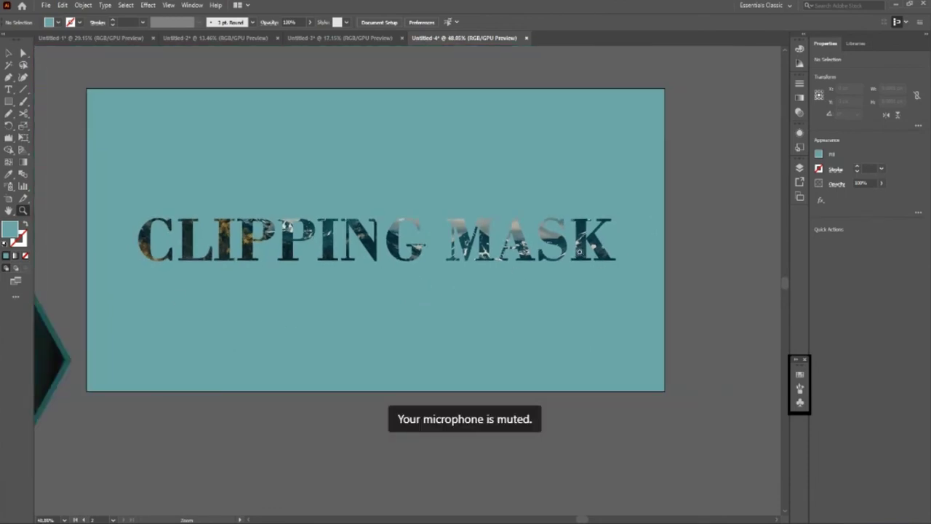
left_click(688, 225, "alt")
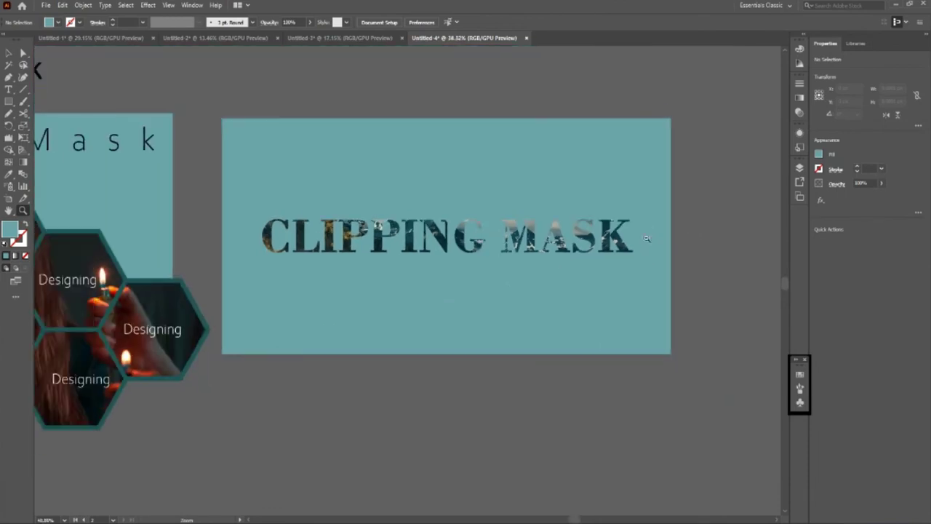
left_click(461, 316, "alt")
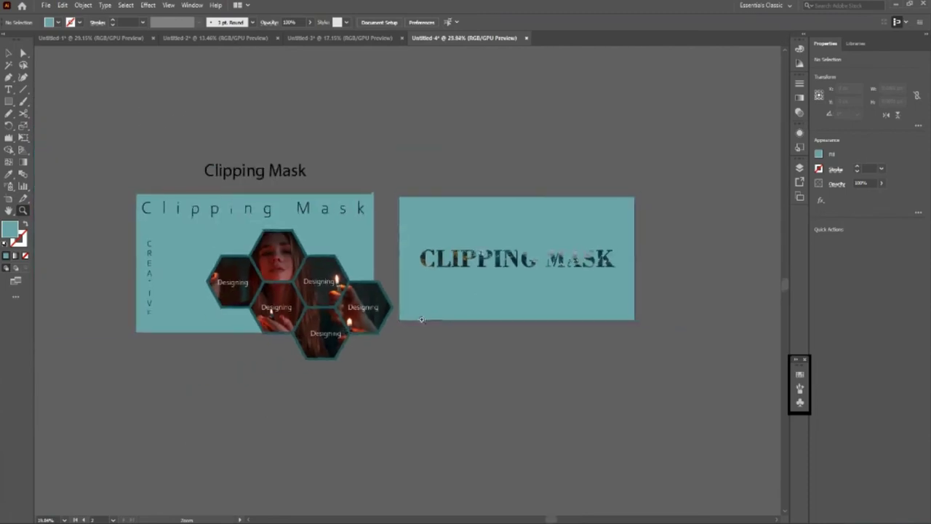
key("shift+grave")
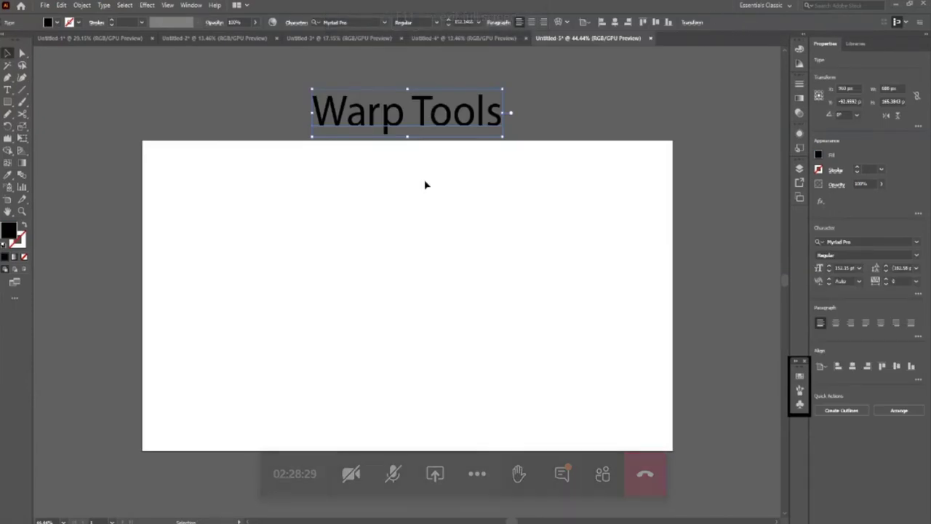
Select the Warp Tools title and browse the warp effects list without applying one
left_click(375, 162)
key("ctrl+a")
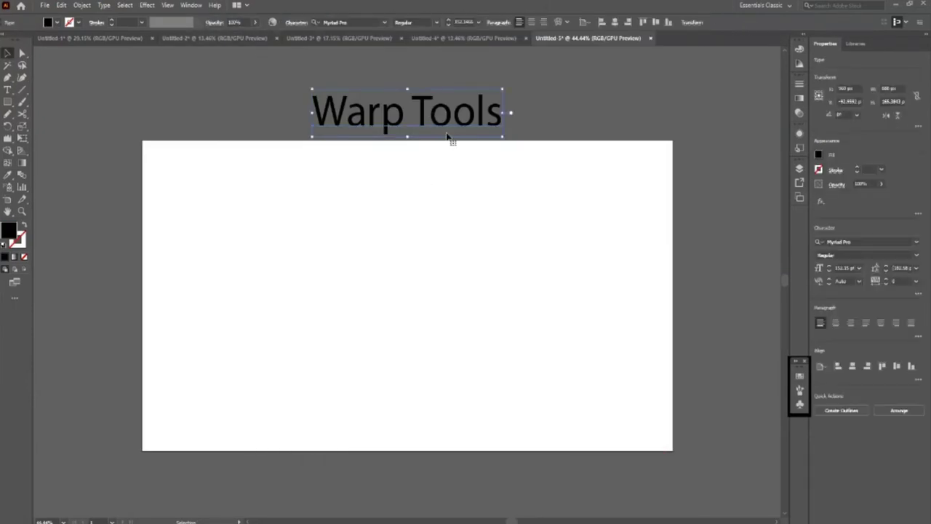
left_click(147, 6)
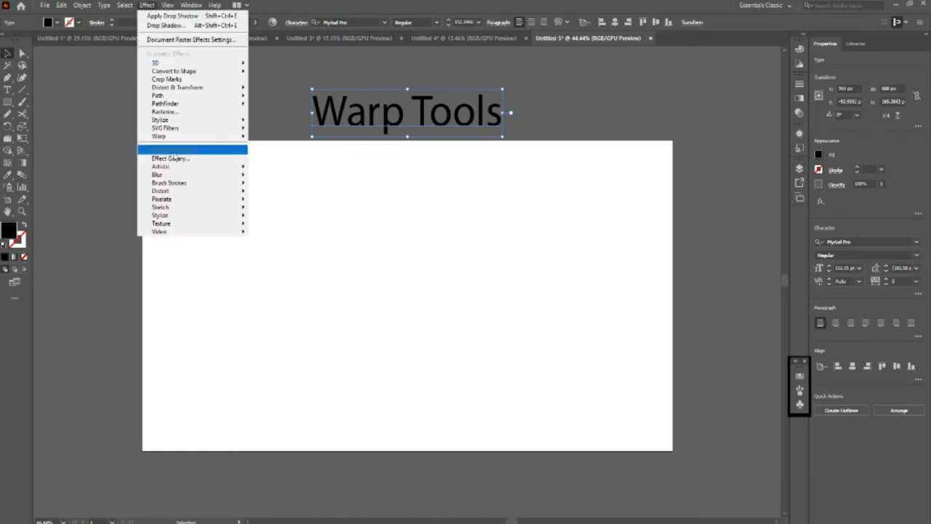
mouse_move(175, 136)
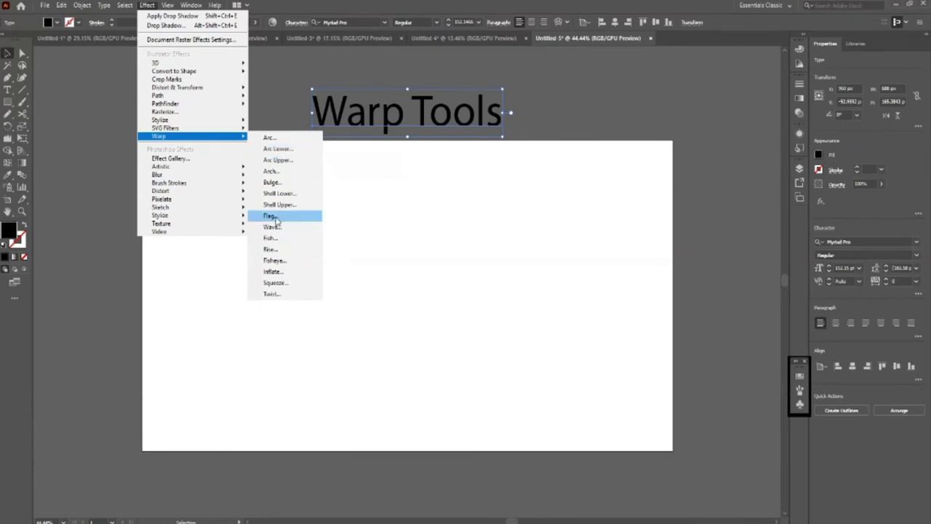
left_click(110, 152)
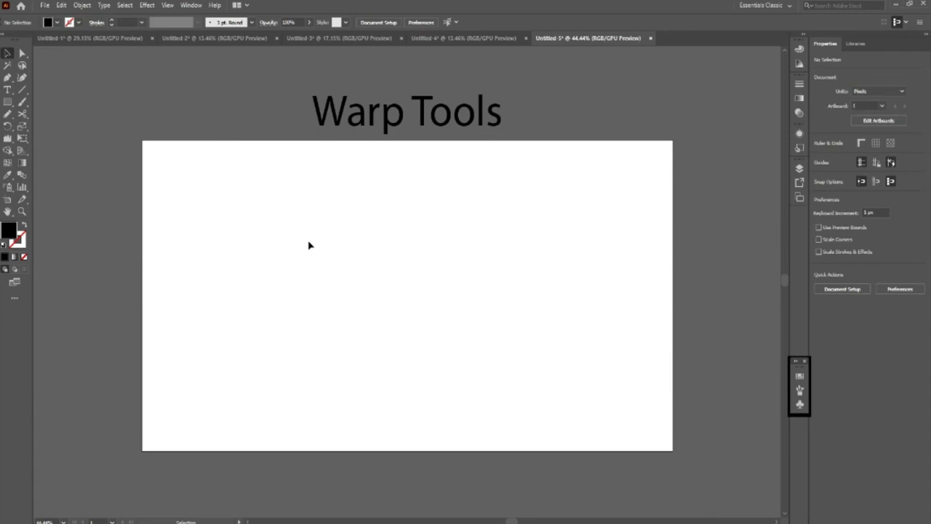
key("m")
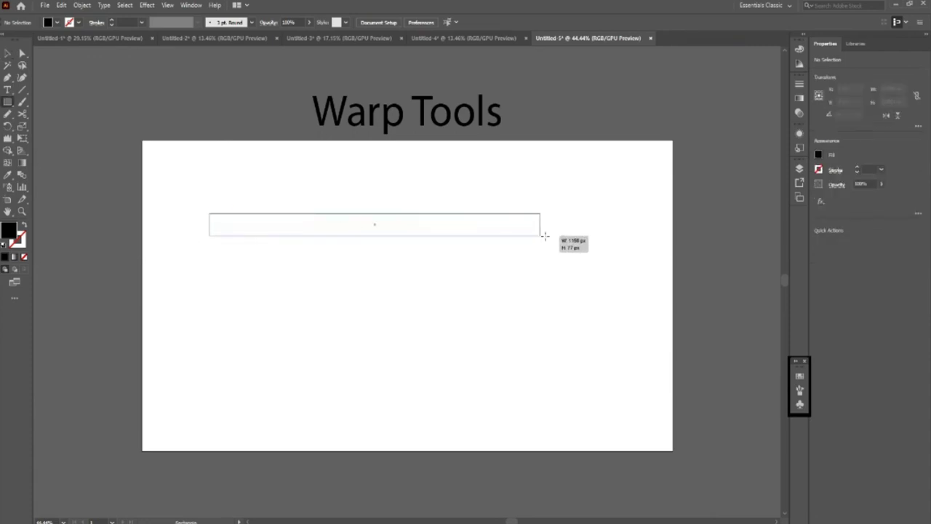
Draw a long thin bar and fill it purple, then a darker green
left_click_drag(210, 213, 569, 243)
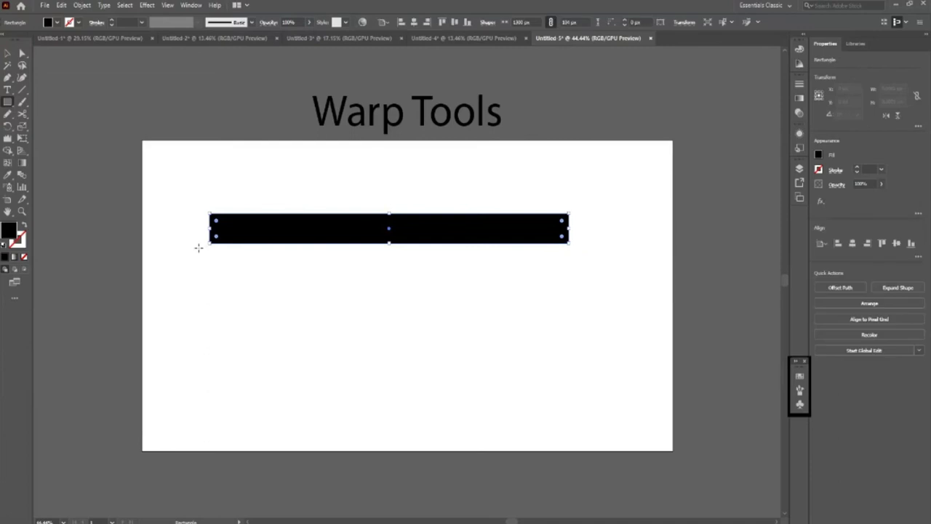
left_click(56, 22)
left_click(92, 50)
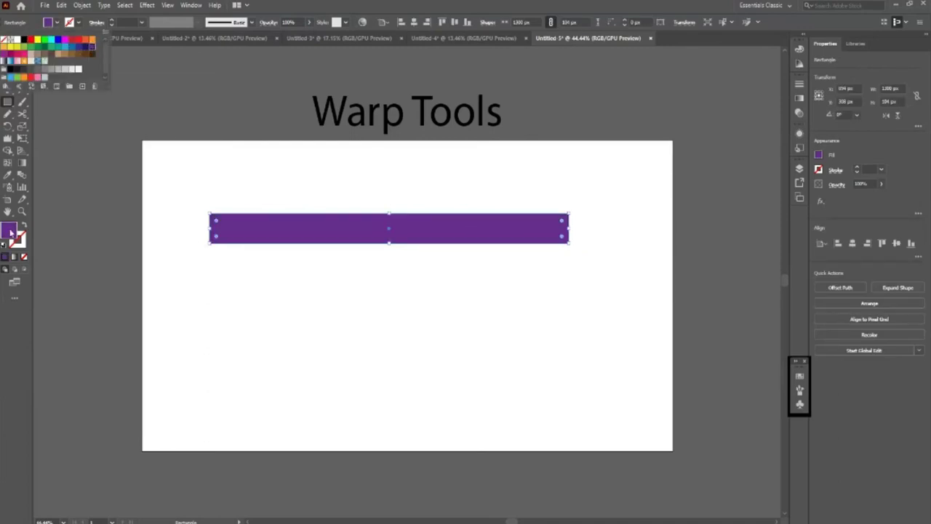
left_click(40, 44)
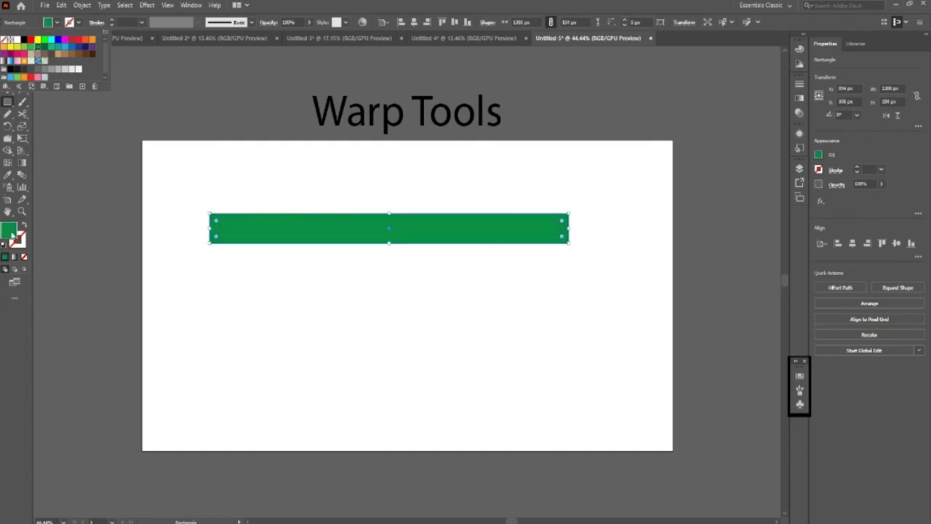
left_click(596, 179)
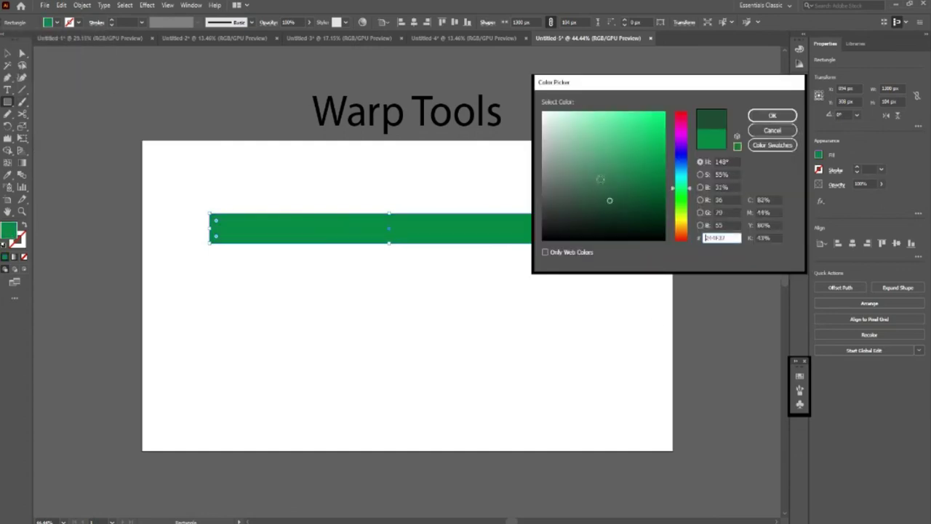
left_click(772, 115)
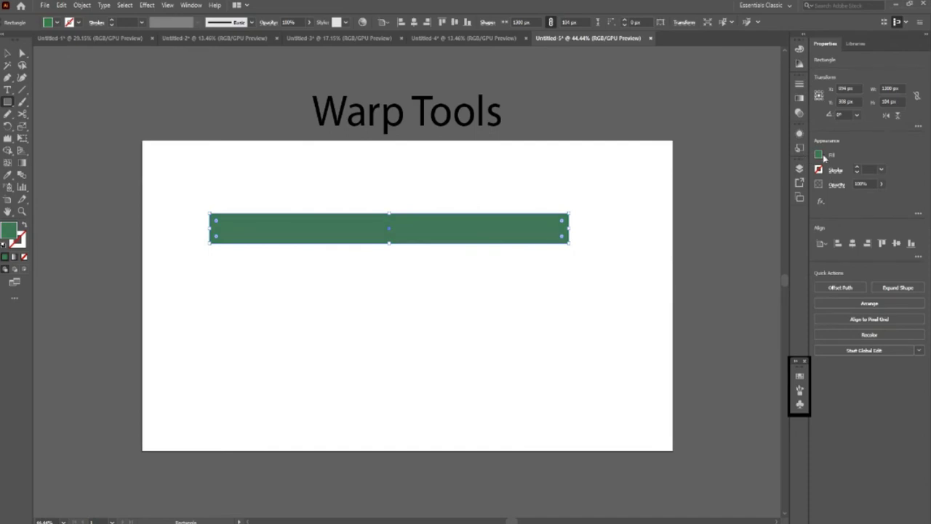
Change the bar's fill to a deep teal blue with the RGB sliders in the Color Mixer
left_click(819, 157)
left_click(772, 175)
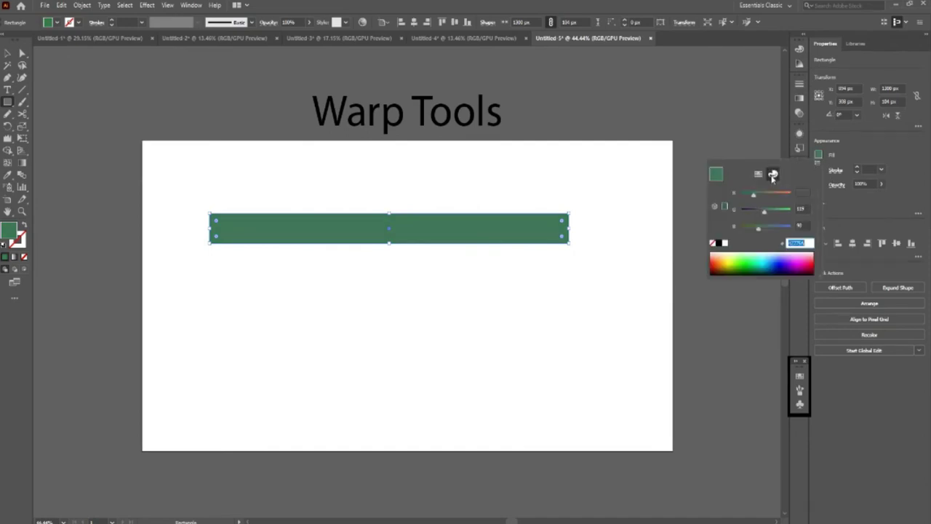
left_click(769, 260)
mouse_move(778, 210)
left_mouse_down()
mouse_move(761, 210)
mouse_move(773, 233)
left_mouse_up()
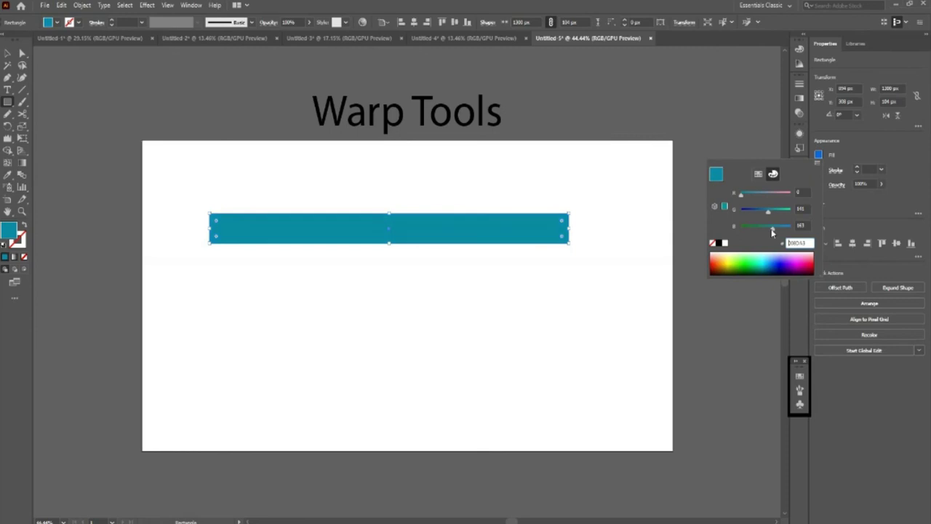
left_click(758, 173)
left_click(792, 127)
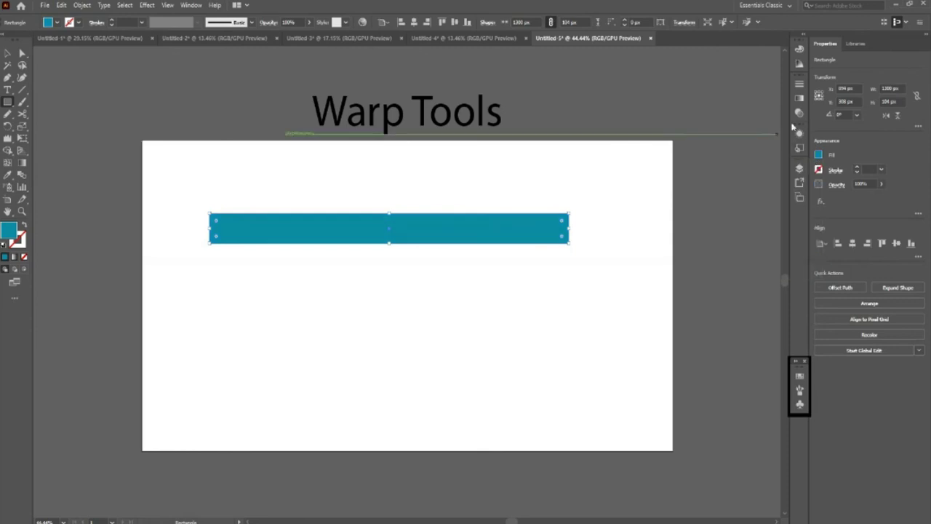
Fill the bar with a linear gradient running from light blue to navy
left_click(799, 97)
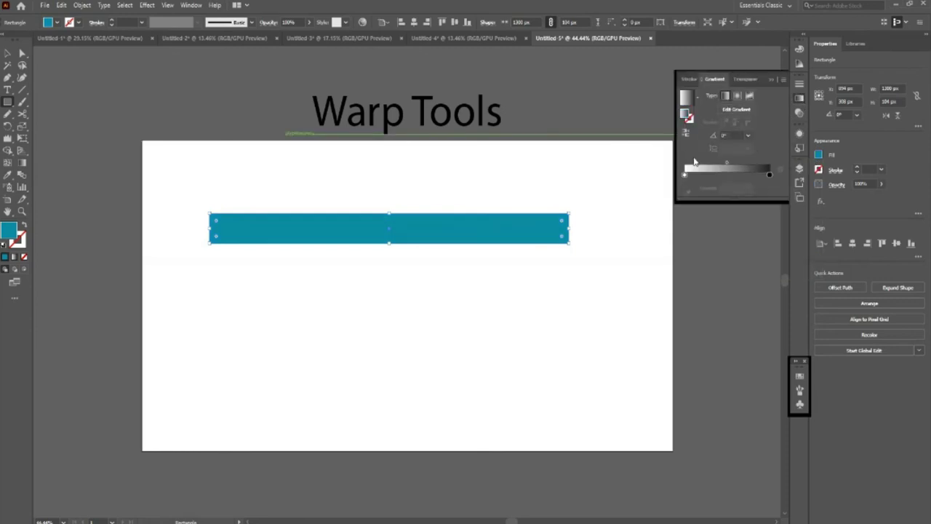
left_click(709, 171)
double_click(684, 175)
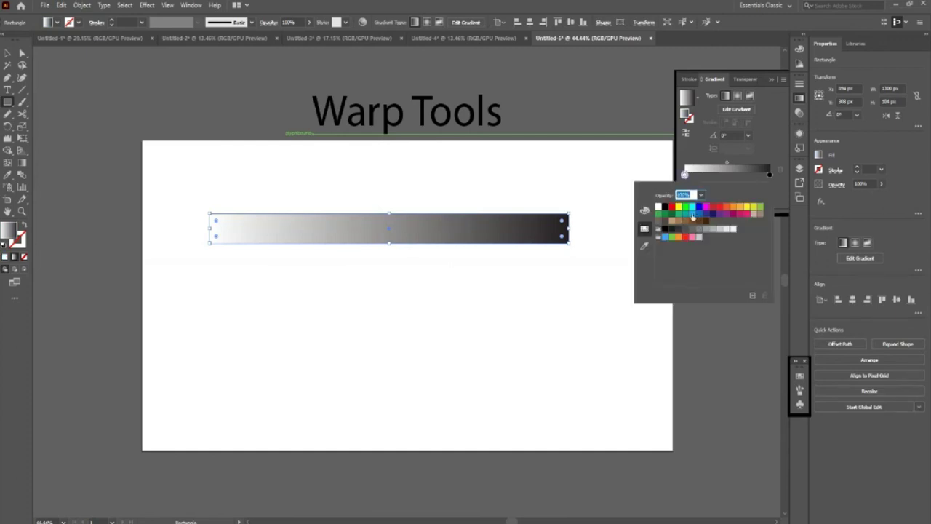
left_click(692, 217)
left_click(770, 175)
double_click(770, 176)
left_click(713, 213)
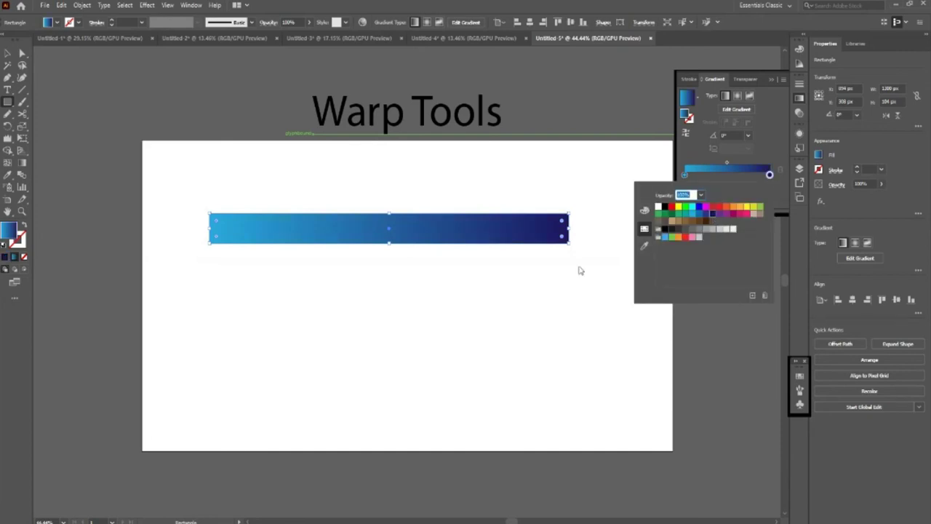
left_click(772, 79)
Centre the bar on the artboard, then nudge it upward above the middle
key("v")
left_click(543, 23)
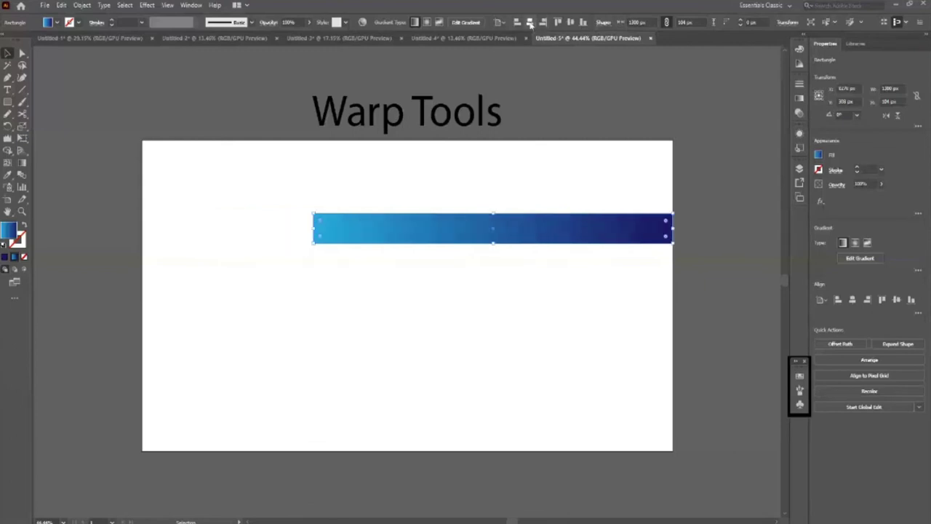
left_click(571, 23)
left_click(630, 343)
left_click(449, 308)
key("shift+Up")
key("shift+Up")
key("shift+Up")
key("shift+Up")
key("shift+Up")
key("shift+Up")
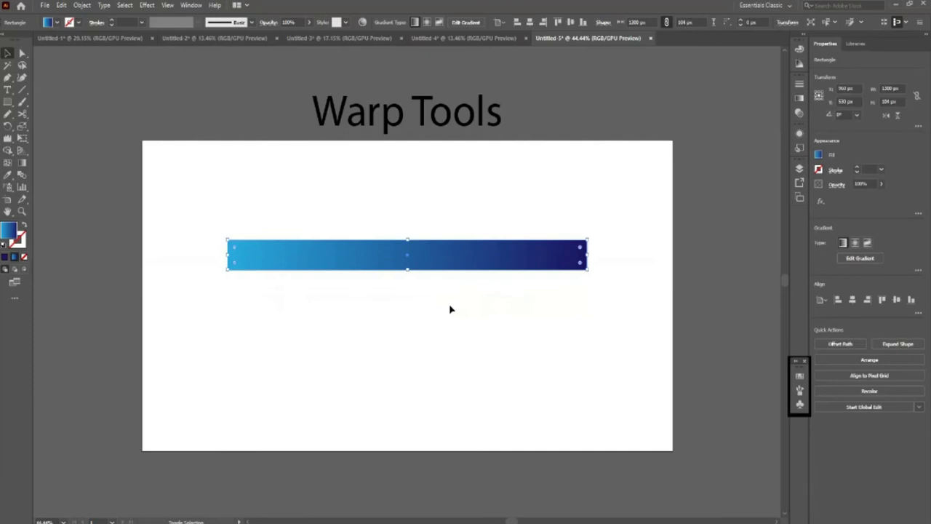
key("shift+Up")
key("shift+Up")
key("shift+Up")
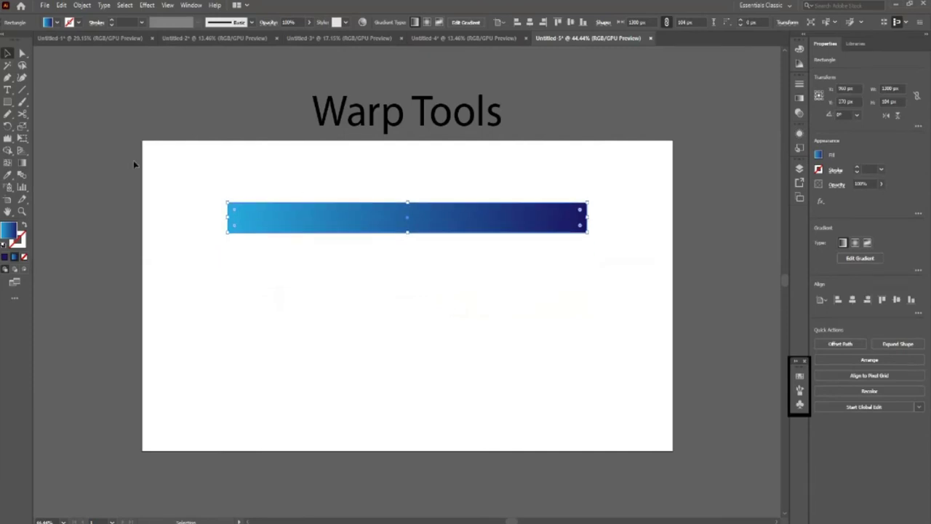
Apply an Arc warp bending the gradient bar upward, then move the arch lower on the artboard
left_click(146, 5)
mouse_move(161, 136)
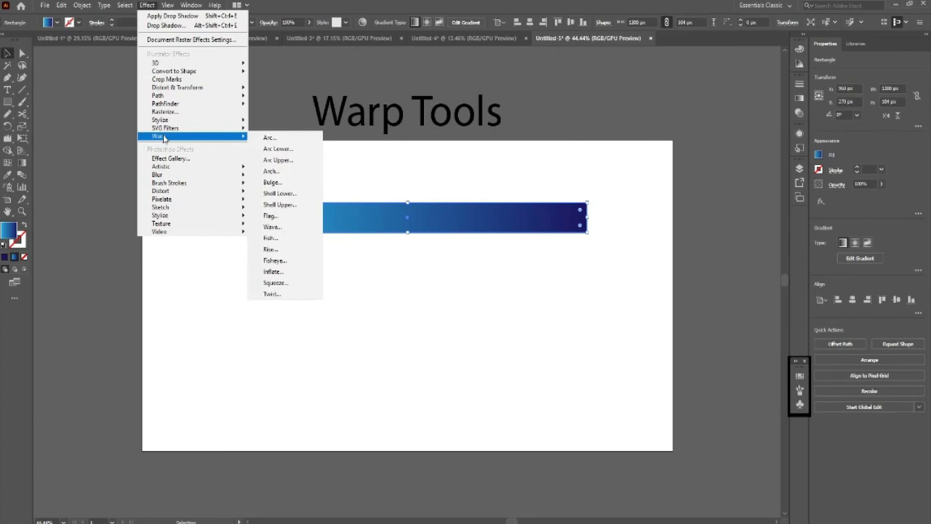
left_click(276, 140)
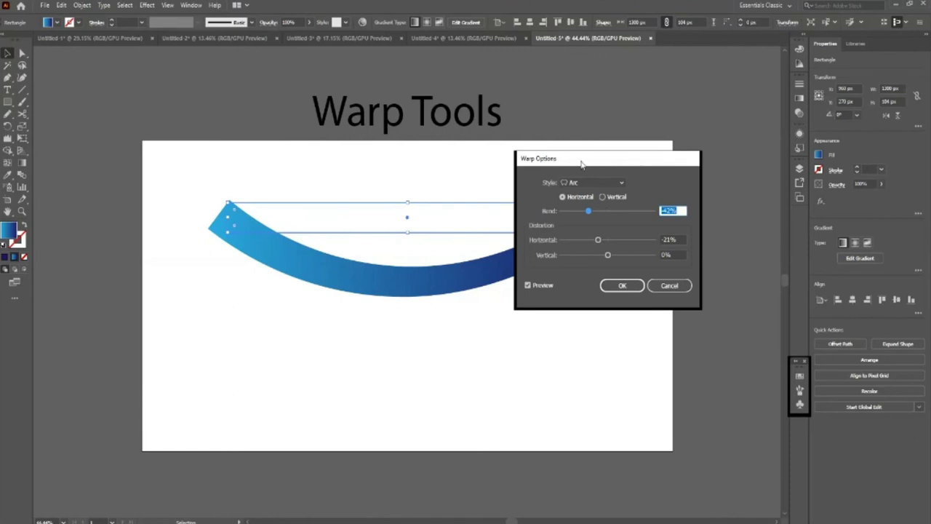
left_click_drag(582, 163, 679, 119)
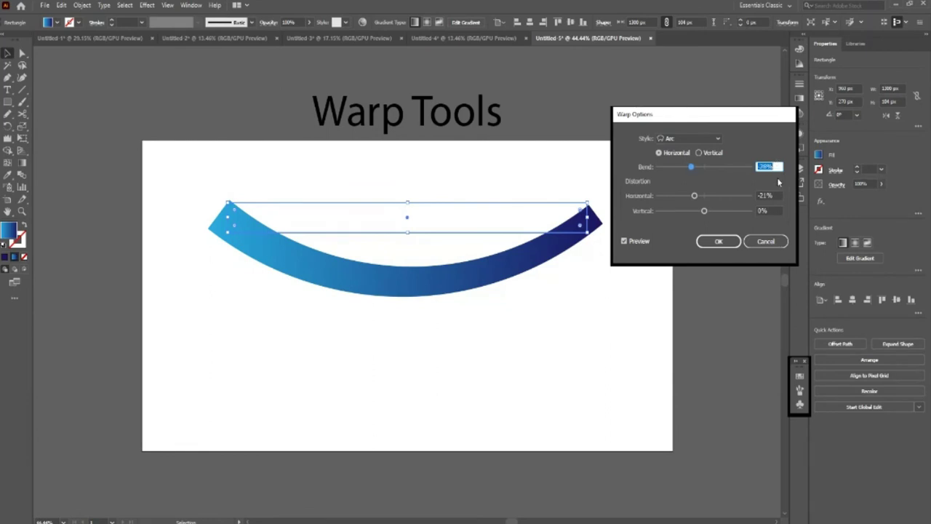
key("Up")
key("Up")
key("Up")
key("Up")
key("Up")
key("Up")
key("Up")
key("Up")
key("Up")
key("Return")
left_click_drag(482, 170, 488, 232)
left_click(418, 387)
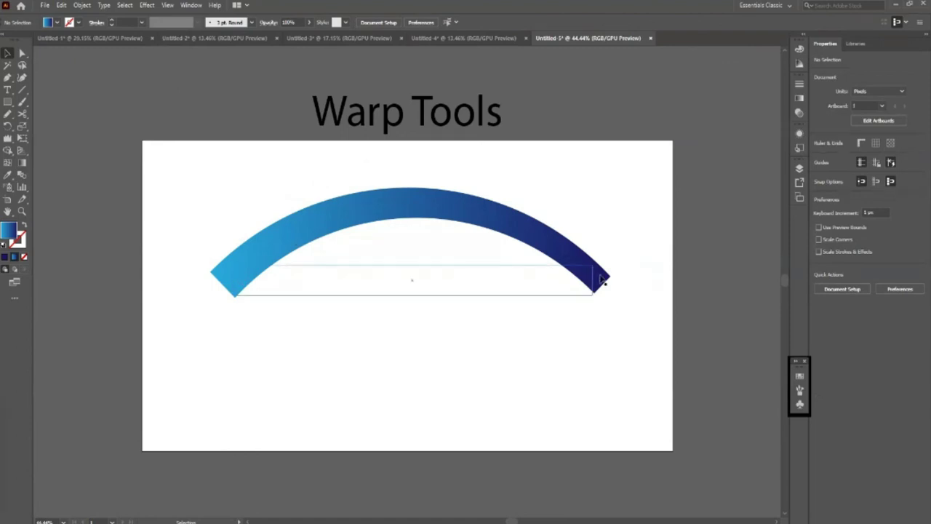
left_click(266, 282)
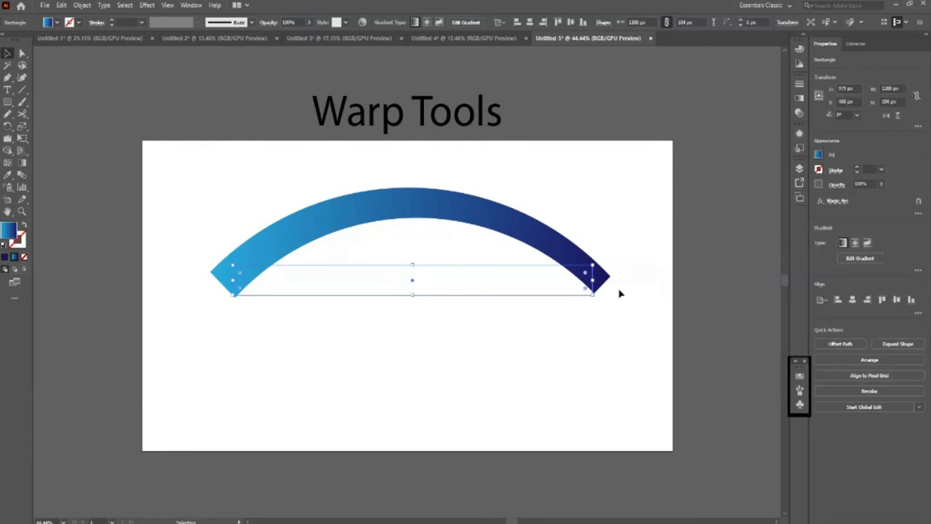
Cancel the duplicate Arc warp warning and undo the move and the existing warp
left_click(147, 5)
mouse_move(159, 136)
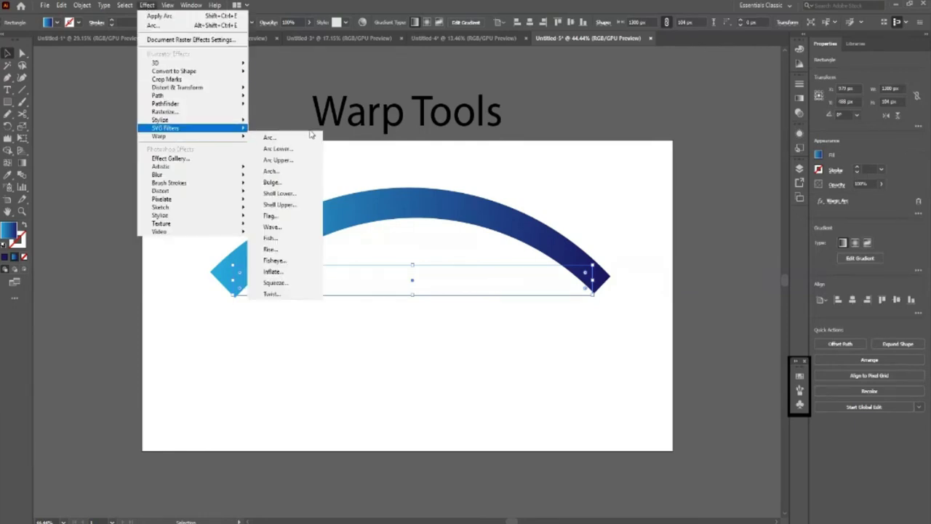
left_click(300, 138)
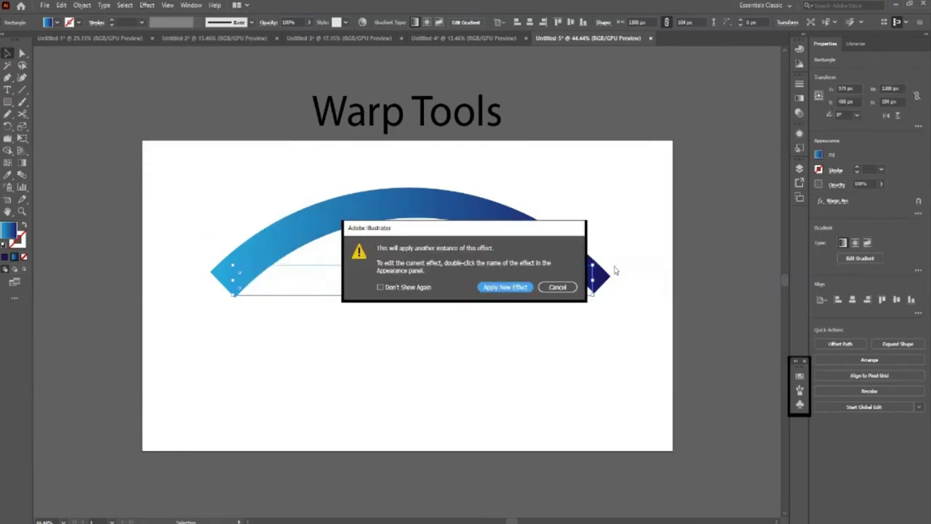
left_click(560, 286)
key("ctrl+z")
key("ctrl+z")
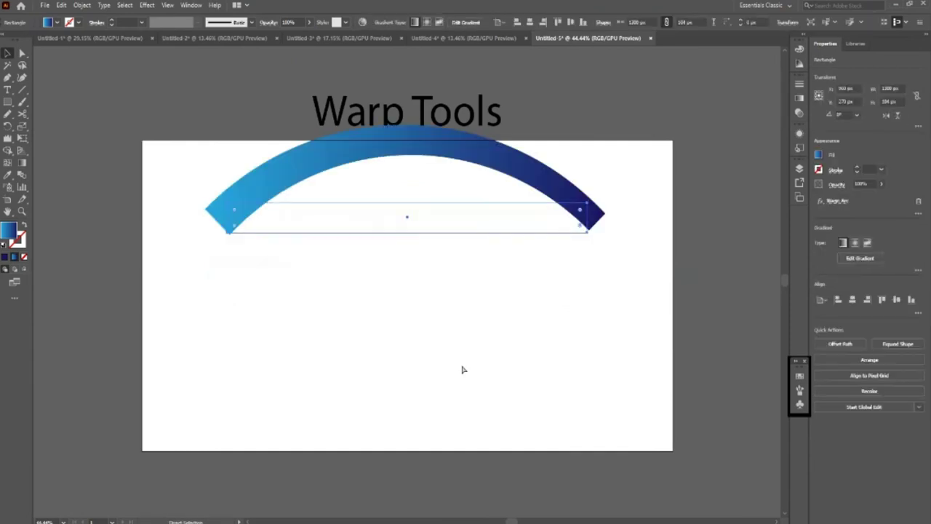
key("ctrl+z")
Reapply an Arc warp with horizontal distortion reduced to nearly 0%
left_click(147, 6)
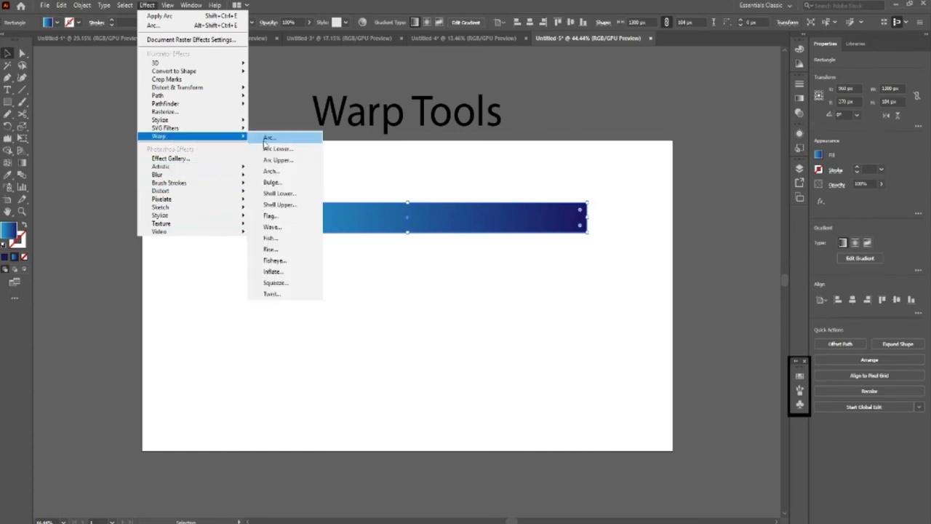
left_click(270, 138)
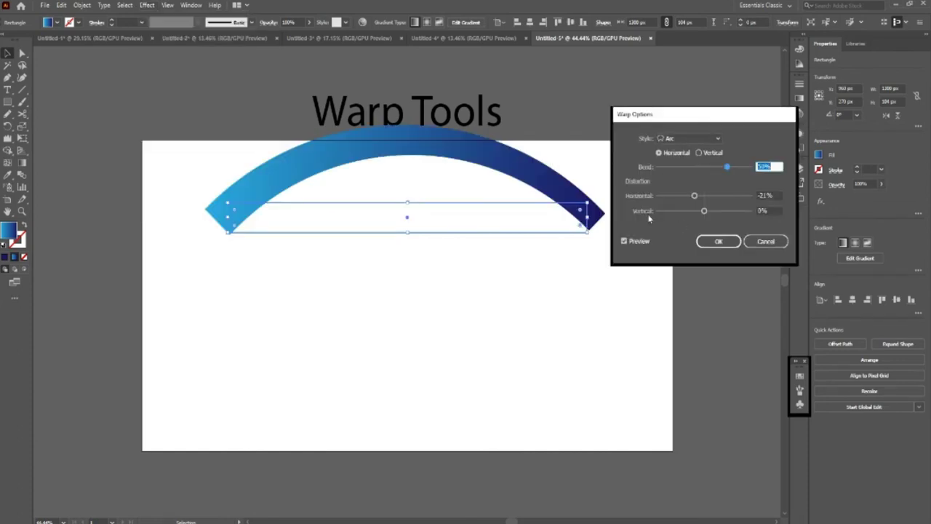
left_click(694, 197)
left_click_drag(696, 197, 704, 201)
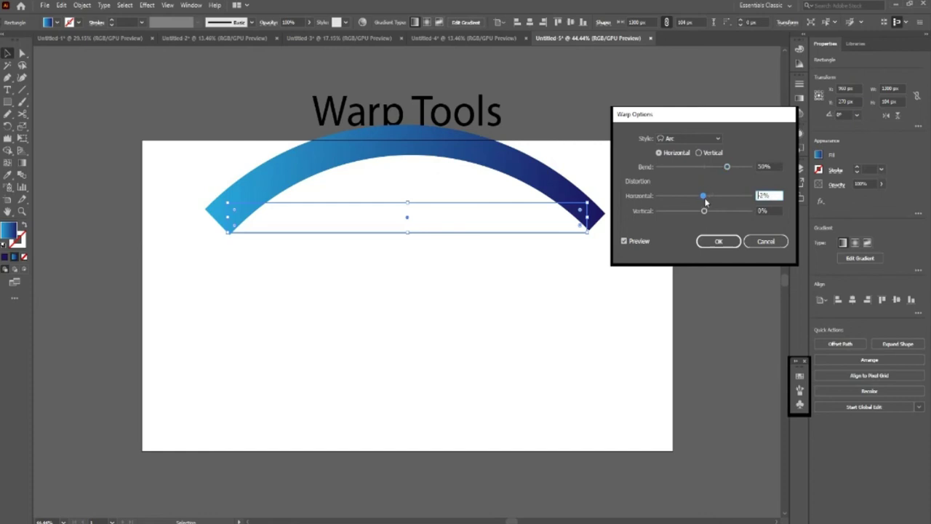
key("Down")
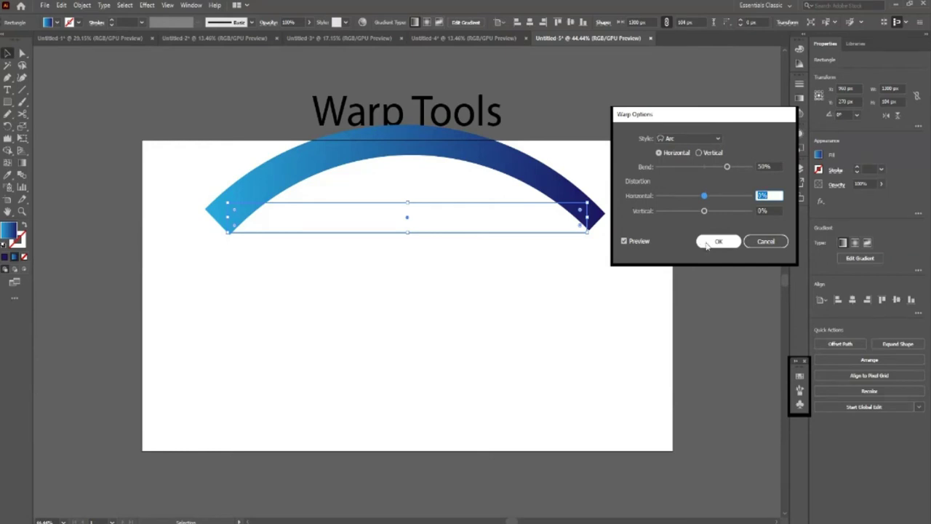
left_click(711, 243)
Move the arched bar down, then undo back toward the flat bar
left_click_drag(533, 218, 546, 256)
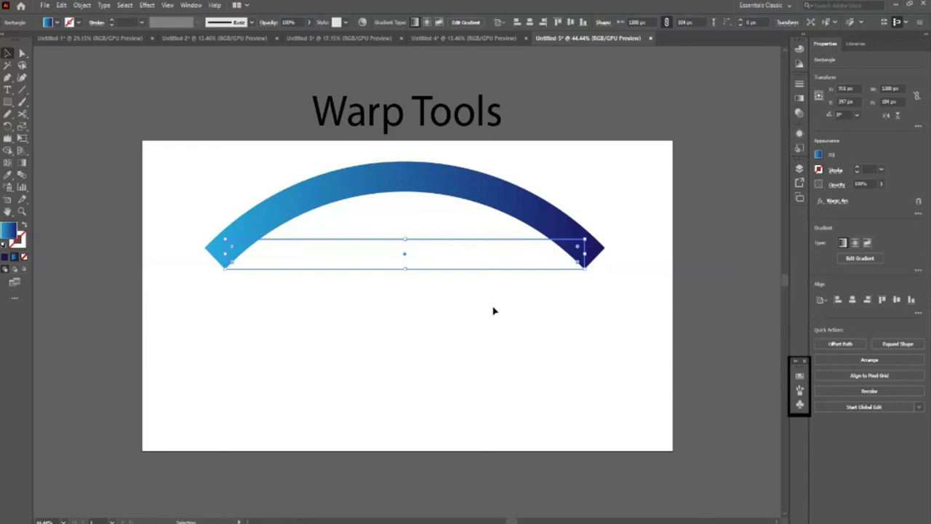
left_click(454, 315)
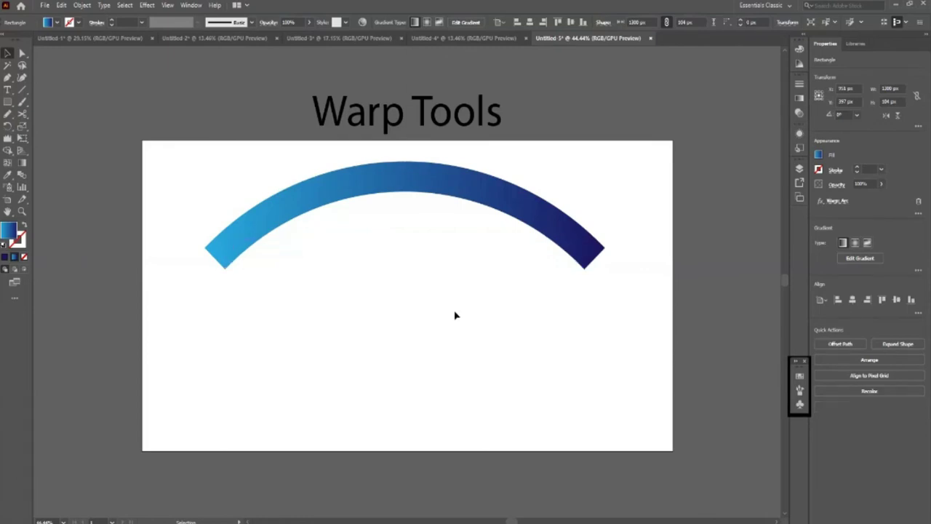
left_click(549, 230)
key("a")
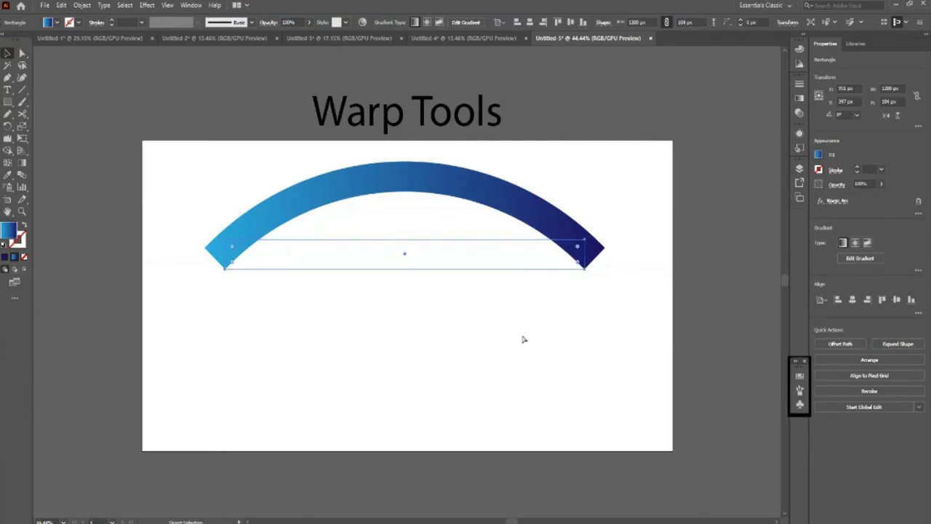
key("ctrl+z")
key("ctrl+z")
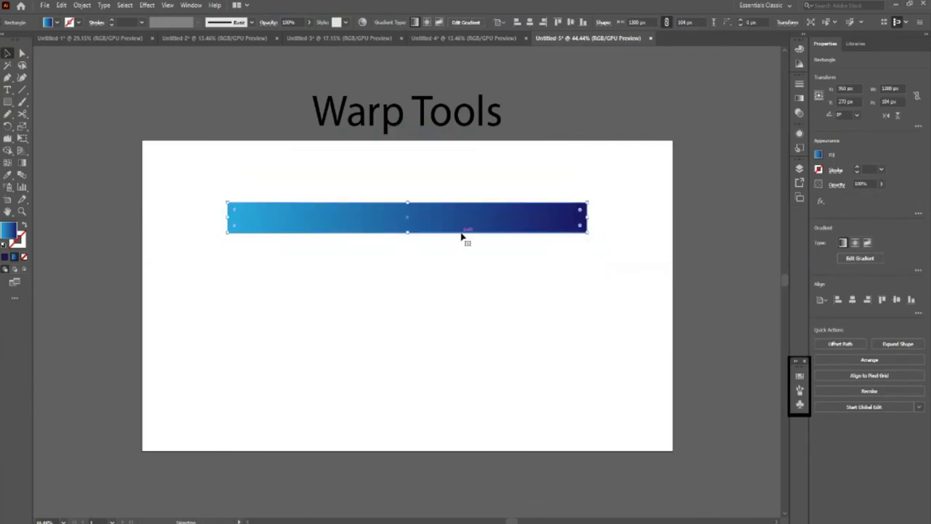
Slim the bar to 32 px tall and stack a pasted copy flush beneath it
left_click_drag(407, 233, 409, 212)
key("ctrl+c")
key("ctrl+f")
key("shift+Down")
key("shift+Down")
key("shift+Down")
key("shift+Up")
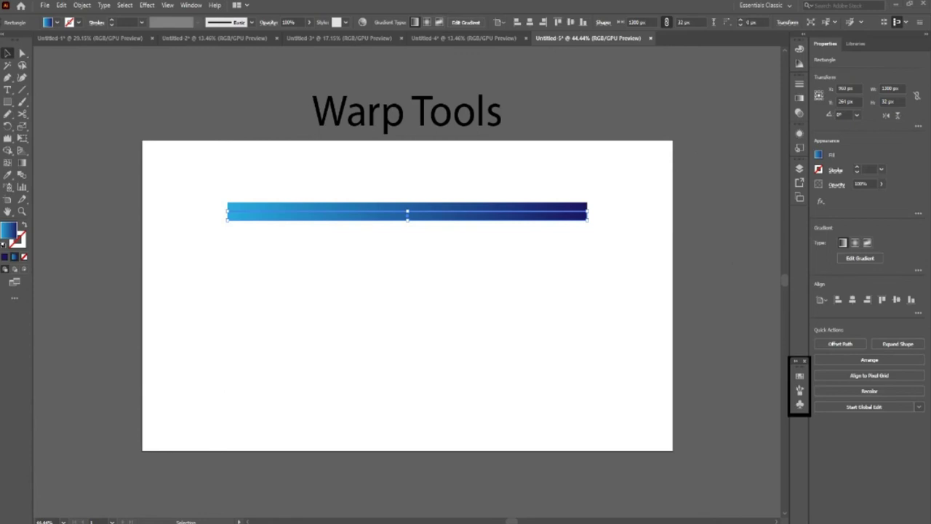
Paste the rainbow reference image lower on the artboard and delete the old gradient bar
left_click(314, 358)
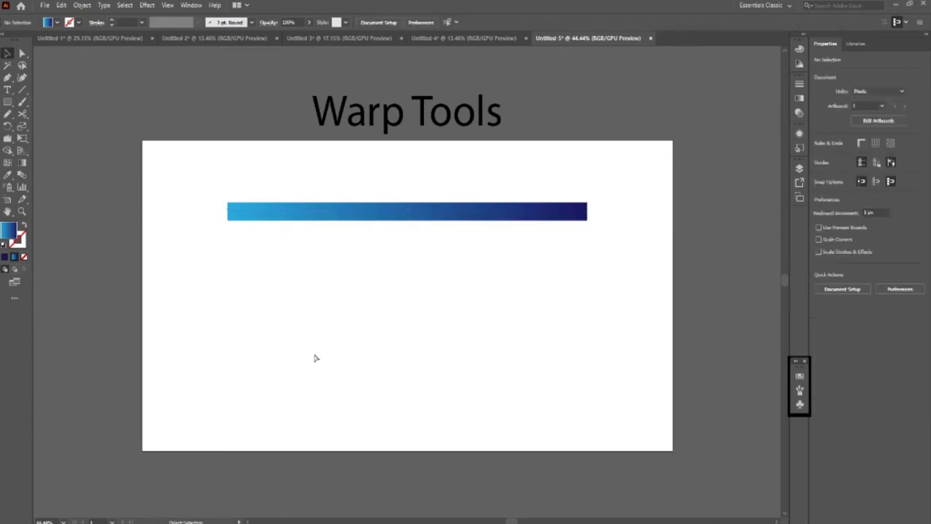
key("ctrl+v")
left_click_drag(436, 298, 423, 343)
left_click(480, 213)
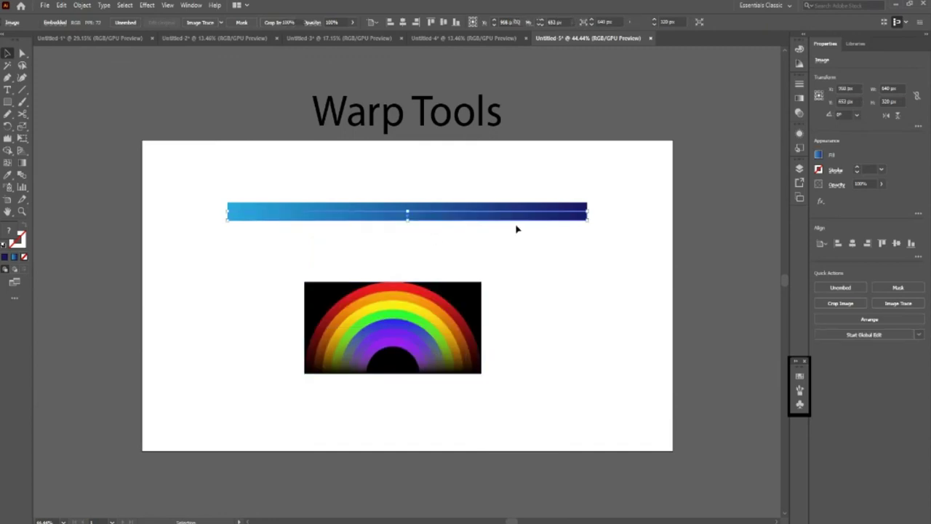
left_click_drag(590, 210, 435, 204)
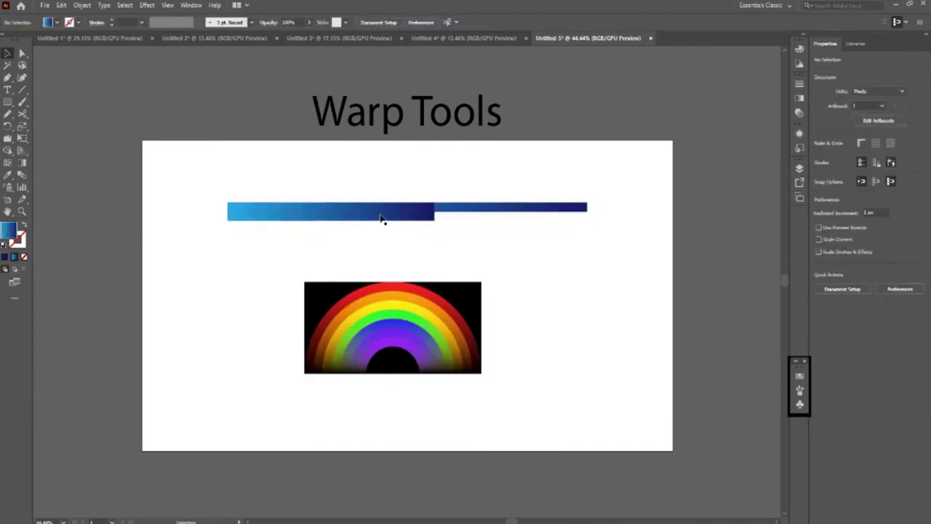
left_click(439, 229)
key("Delete")
Draw a new thin gradient bar above the image and centre it horizontally
key("m")
left_click_drag(304, 192, 563, 200)
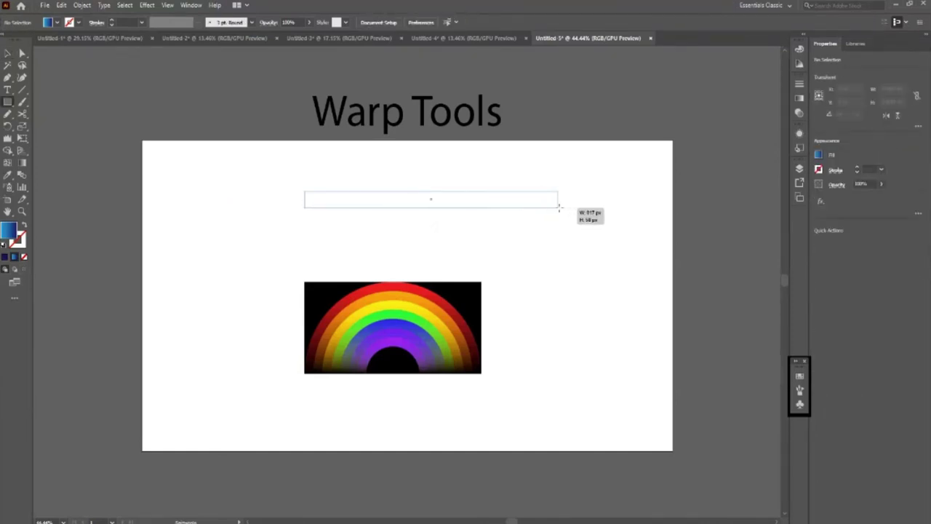
left_click(8, 53)
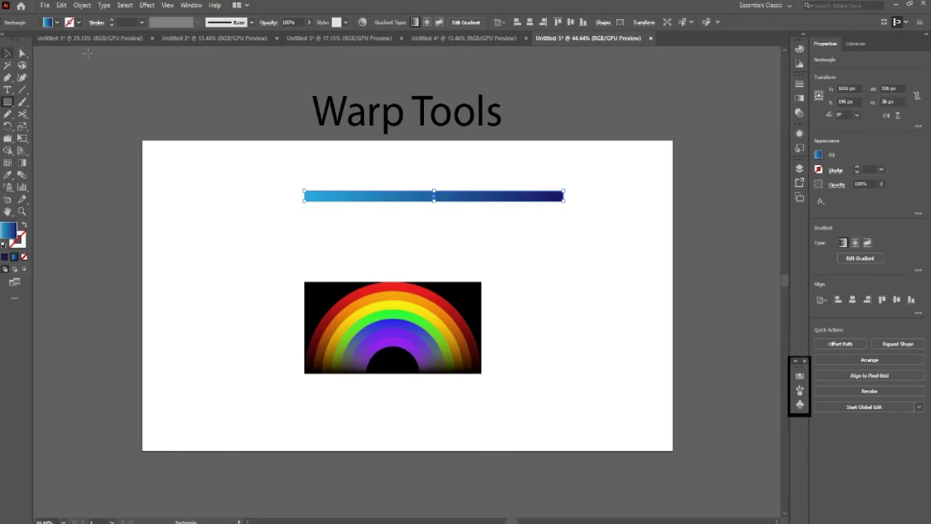
left_click(530, 22)
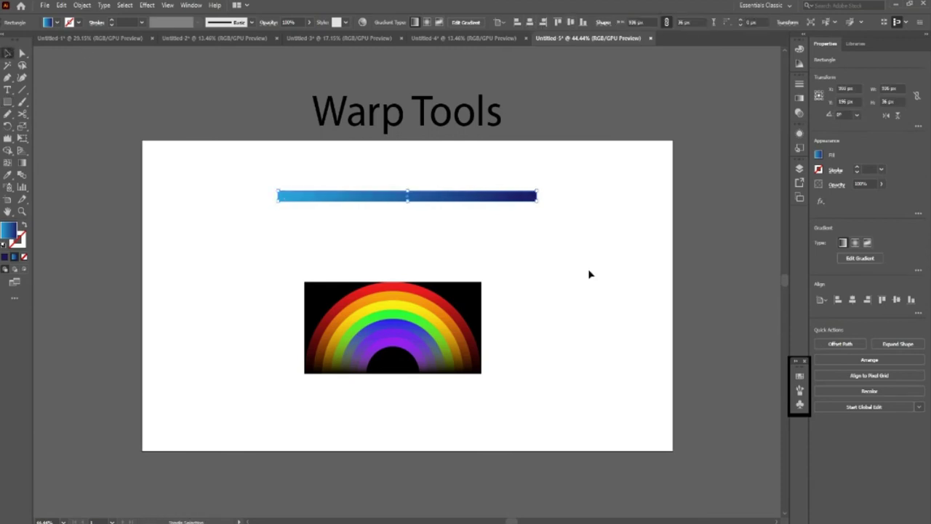
Duplicate the bar downward into a stack of gradient strips
key("a")
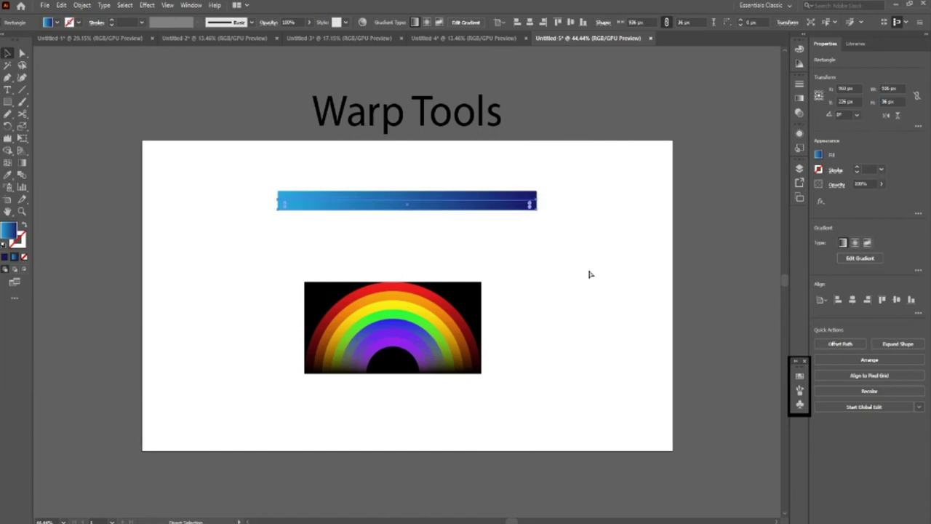
key("v")
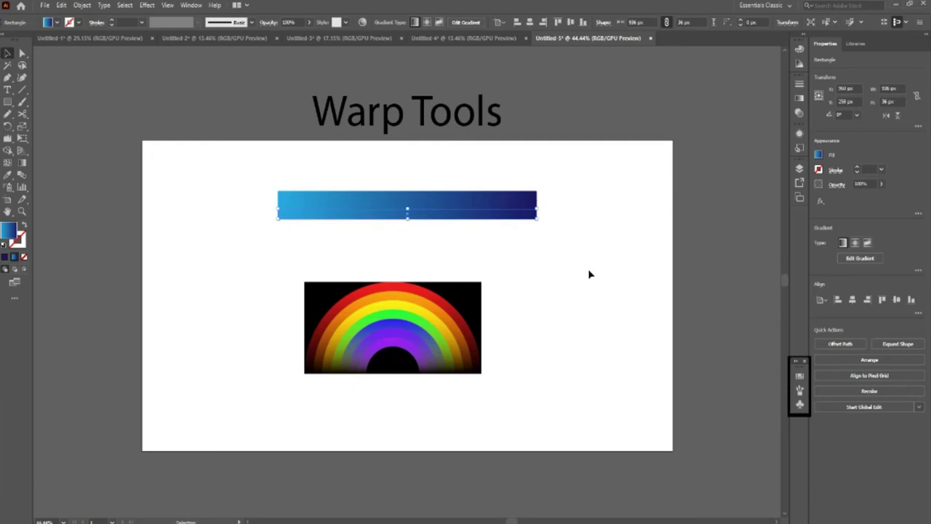
key("a")
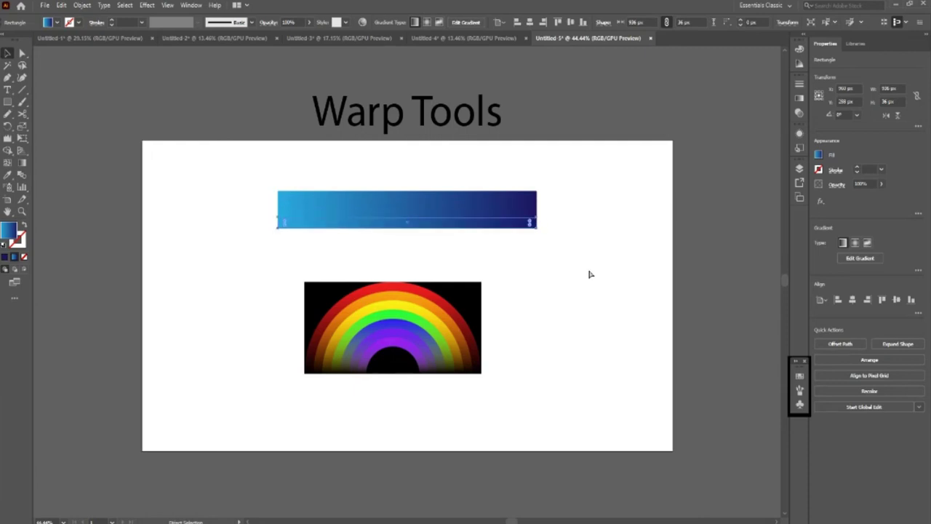
key("shift+Down")
key("shift+Down")
key("v")
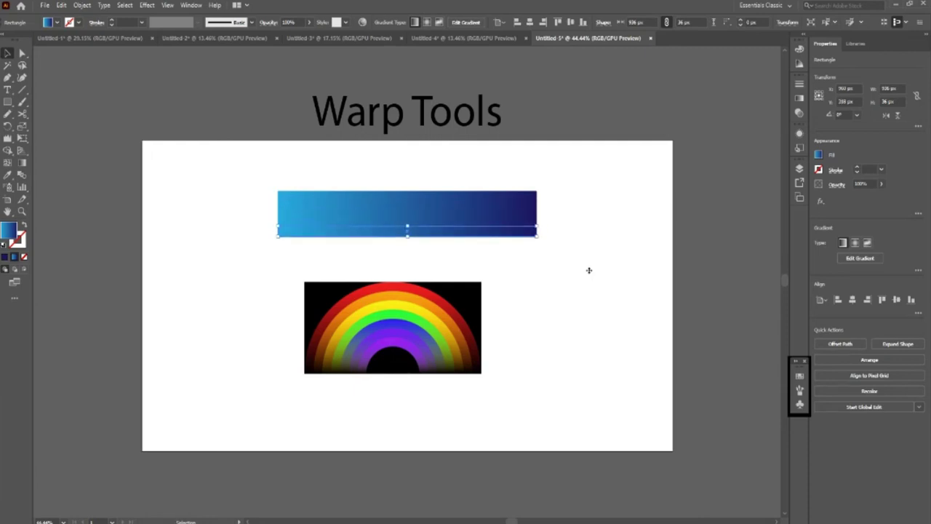
left_click_drag(437, 231, 437, 195)
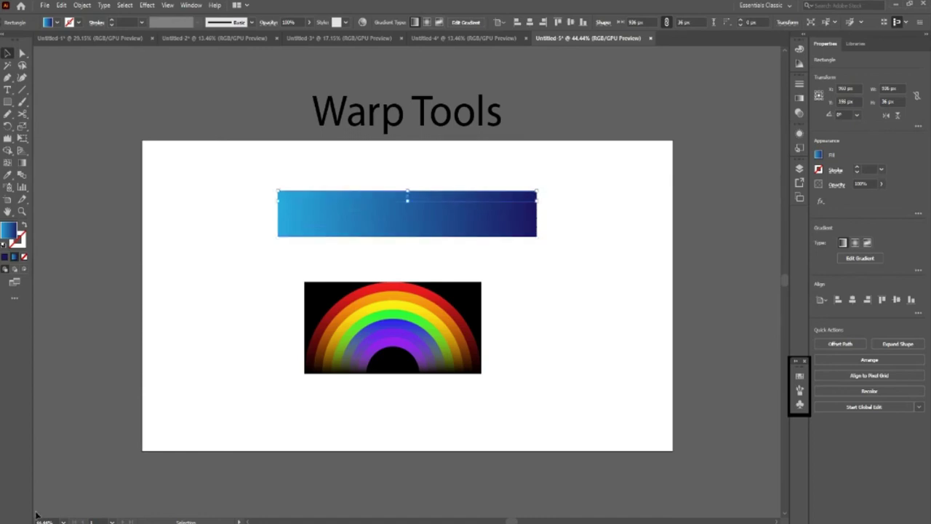
key("i")
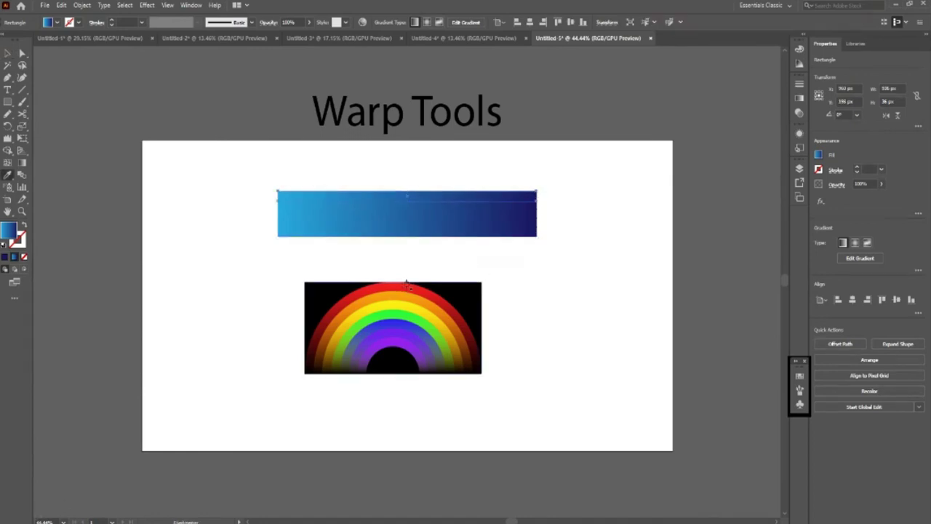
Colour the top two strips red and orange, sampled from the rainbow image
left_click(401, 295)
key("v")
key("ctrl+shift+a")
left_click(408, 205)
key("i")
left_click(408, 296)
key("v")
key("ctrl+shift+a")
Colour the third and fourth strips yellow and green from the rainbow image
left_click(412, 217)
key("i")
left_click(412, 309)
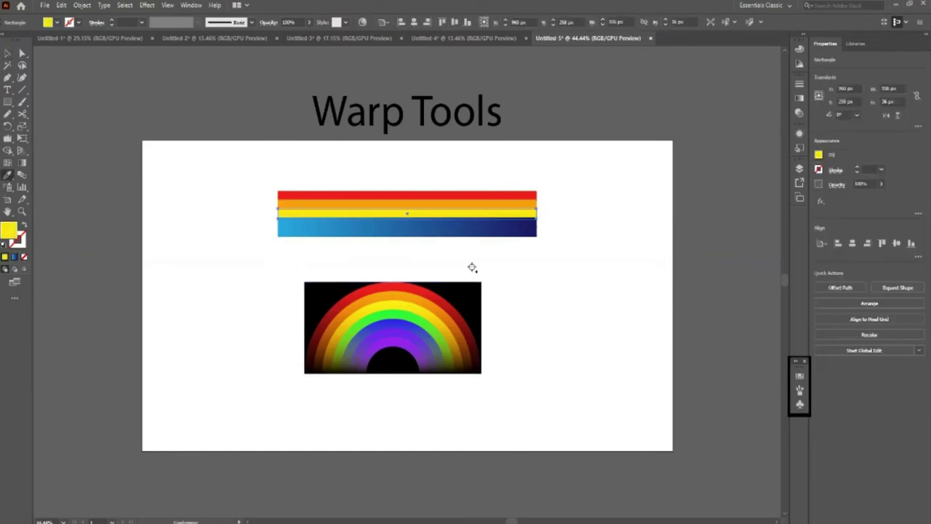
key("v")
key("ctrl+shift+a")
left_click(451, 222)
key("i")
left_click(425, 323)
key("v")
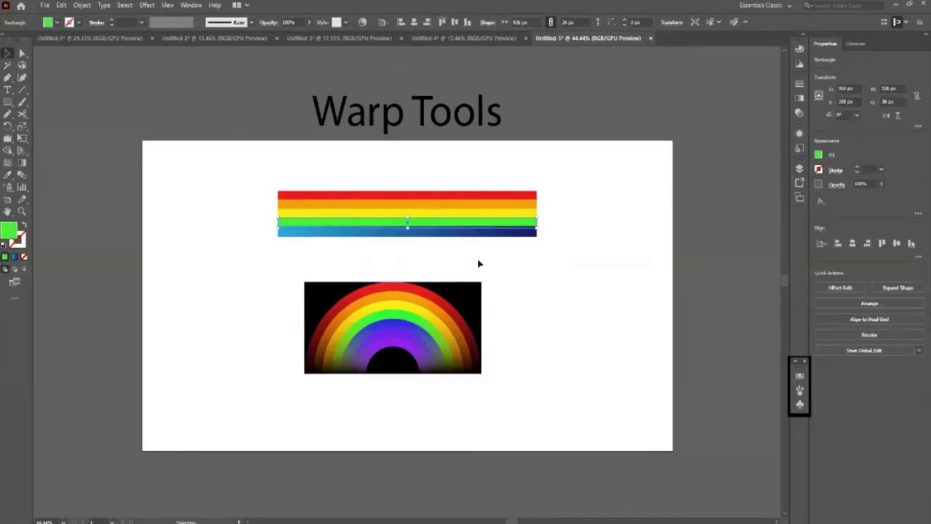
Colour the bottom strip blue and drag a copy of it just below
left_click(468, 235)
key("i")
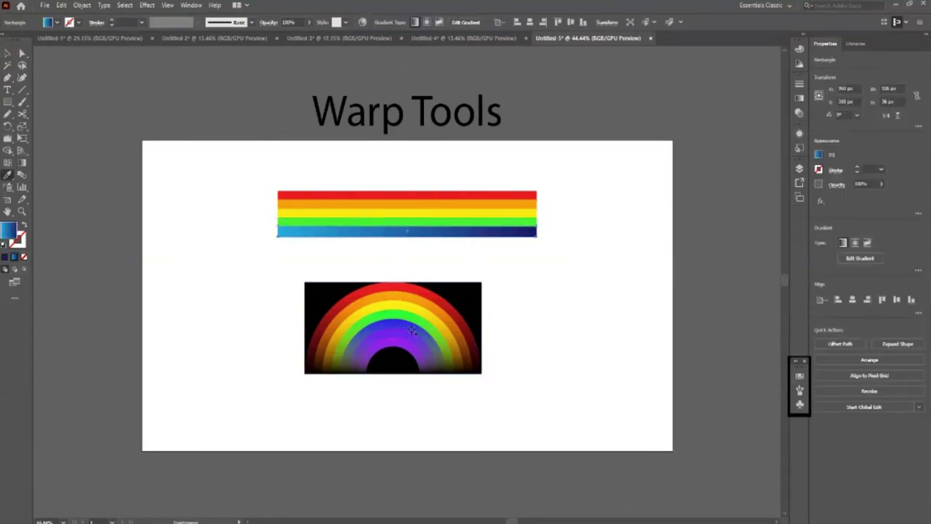
left_click(380, 325)
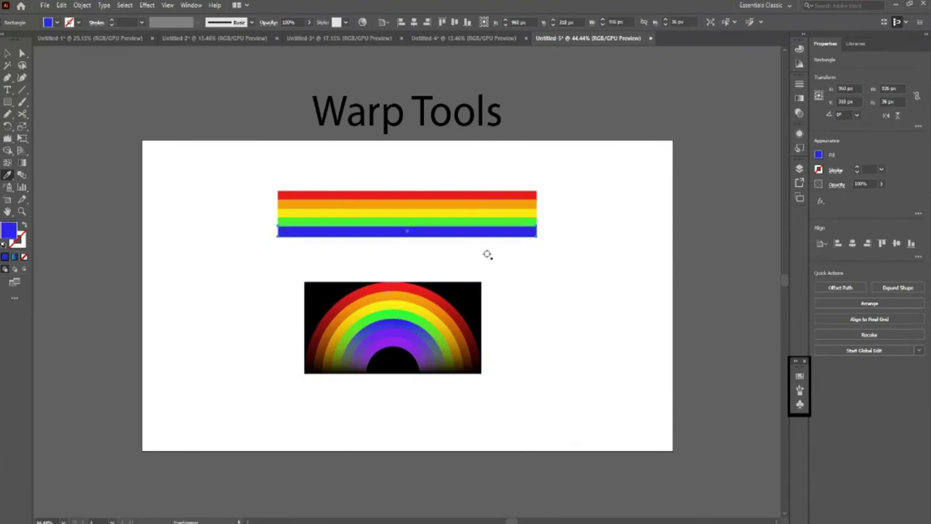
key("v")
left_click(441, 242)
key("a")
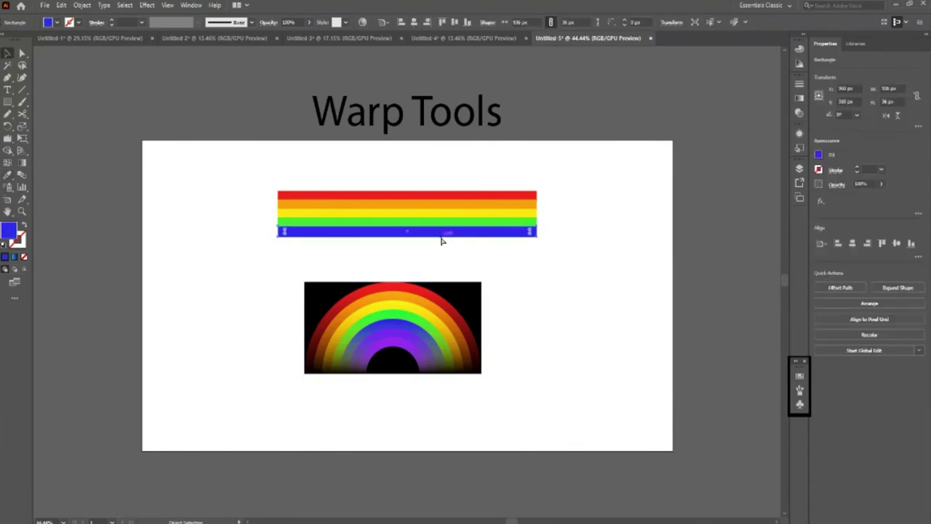
left_click_drag(442, 240, 441, 236)
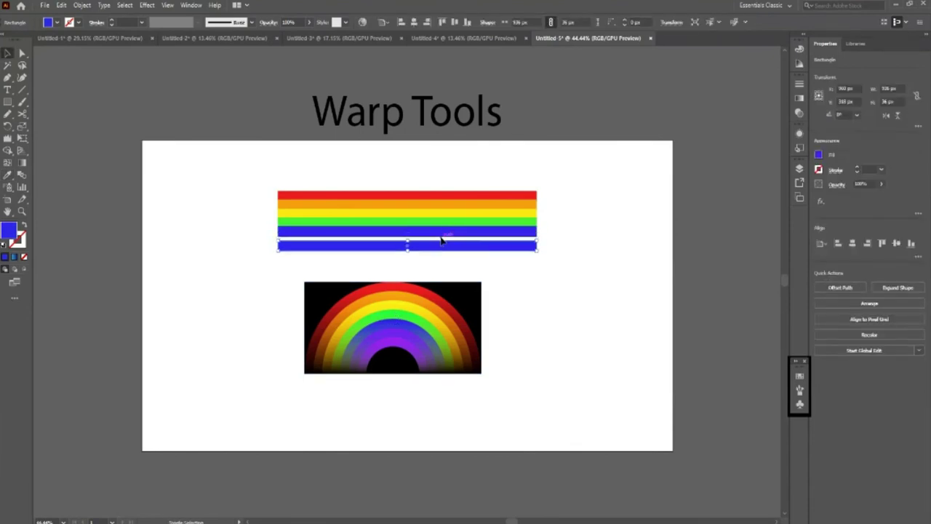
key("Up")
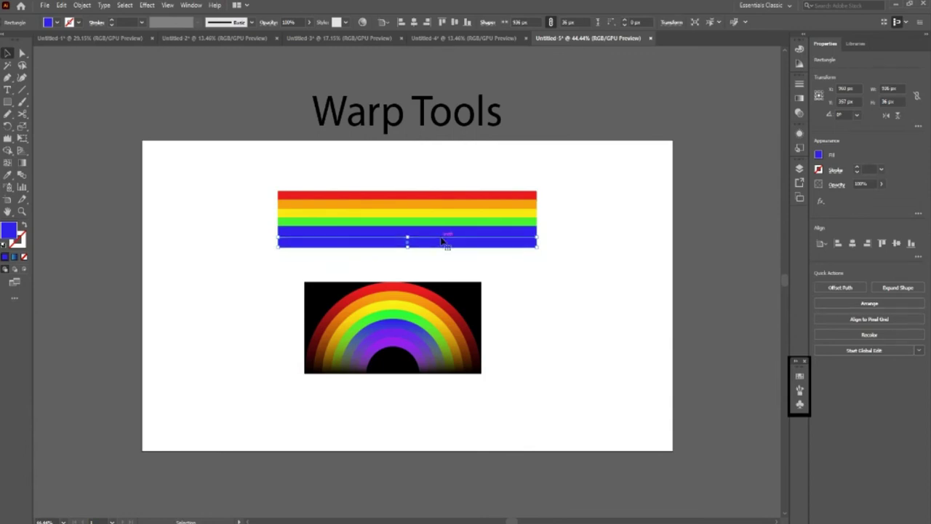
Make the new strip purple and add a brighter purple strip beneath it
key("i")
left_click(394, 333)
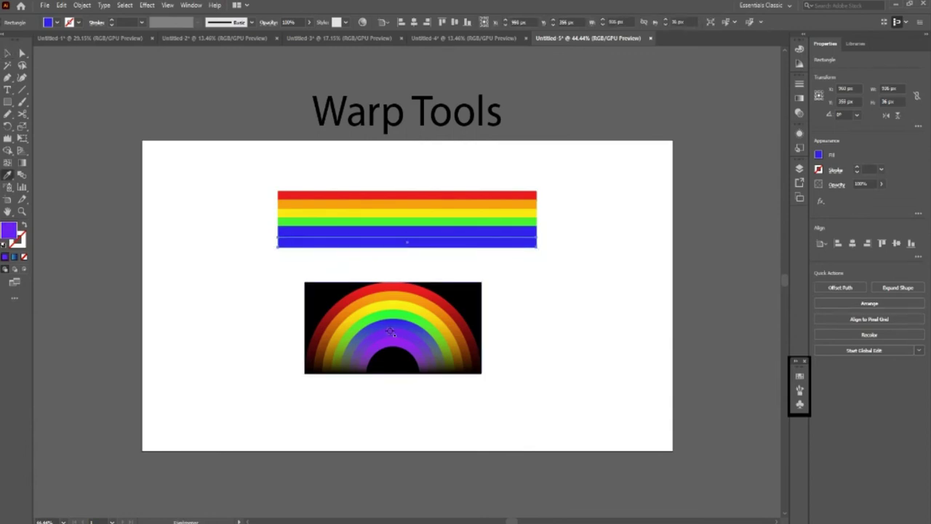
key("v")
key("Down")
key("shift+Down")
key("shift+Down")
key("shift+Down")
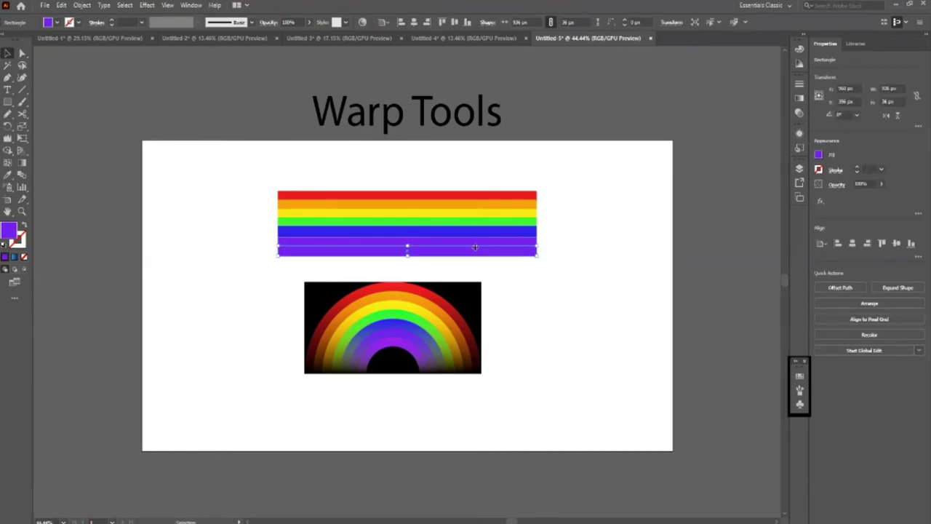
key("i")
left_click(391, 347)
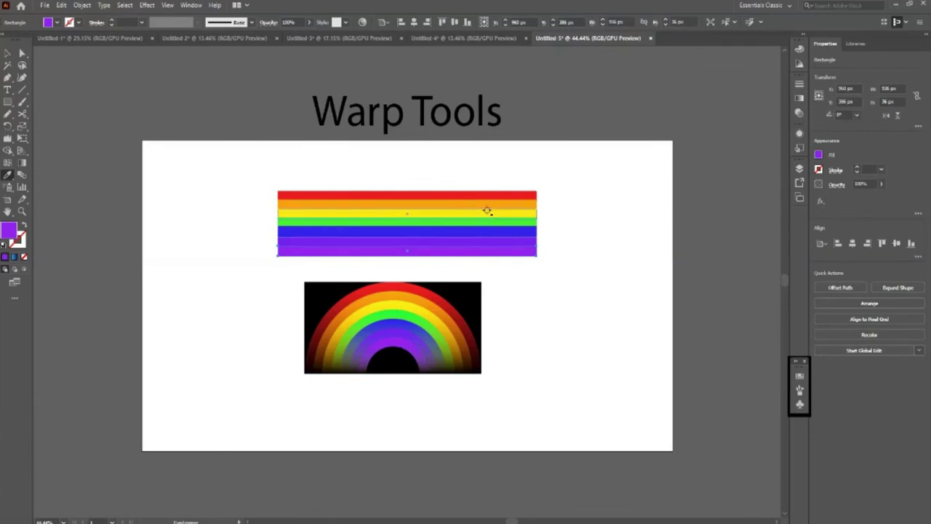
key("v")
left_click(440, 332)
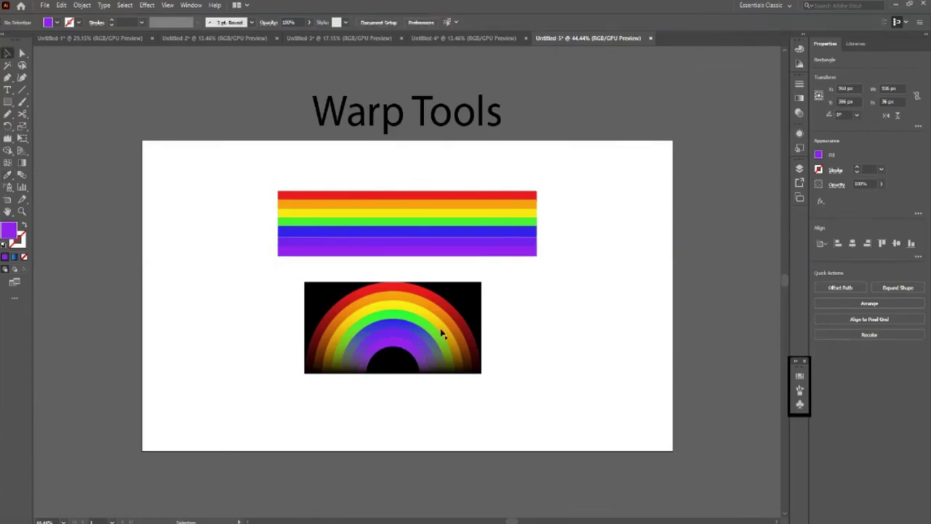
Delete the rainbow reference image and enlarge all the stripes around their centre
key("Delete")
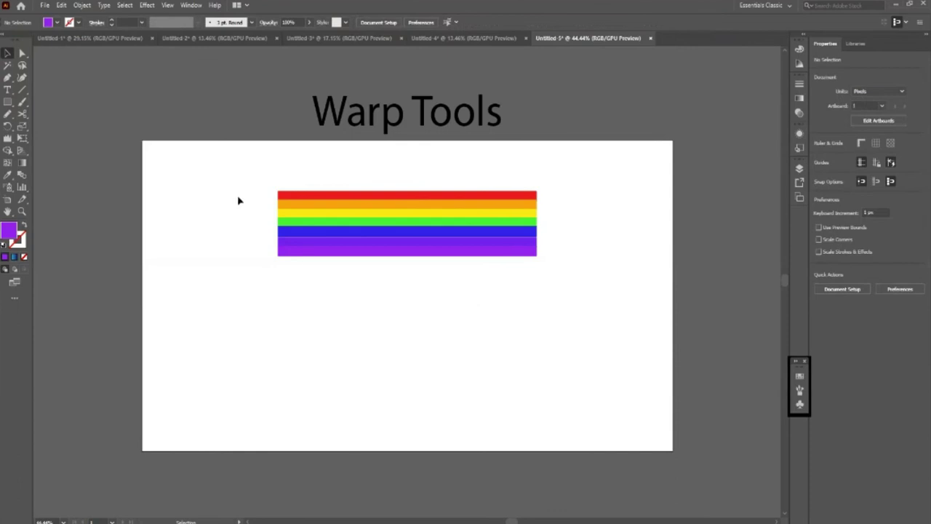
left_click_drag(239, 193, 739, 373)
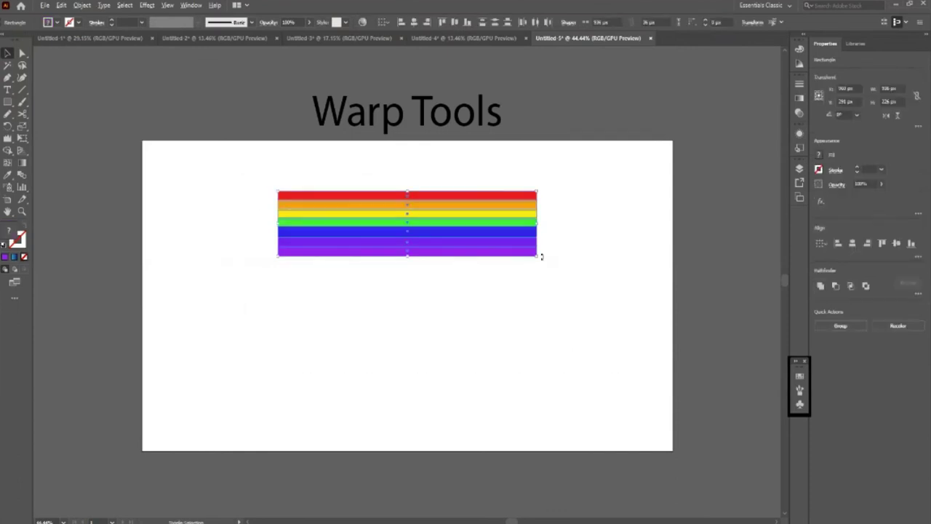
left_click_drag(539, 260, 580, 289)
left_click(493, 326)
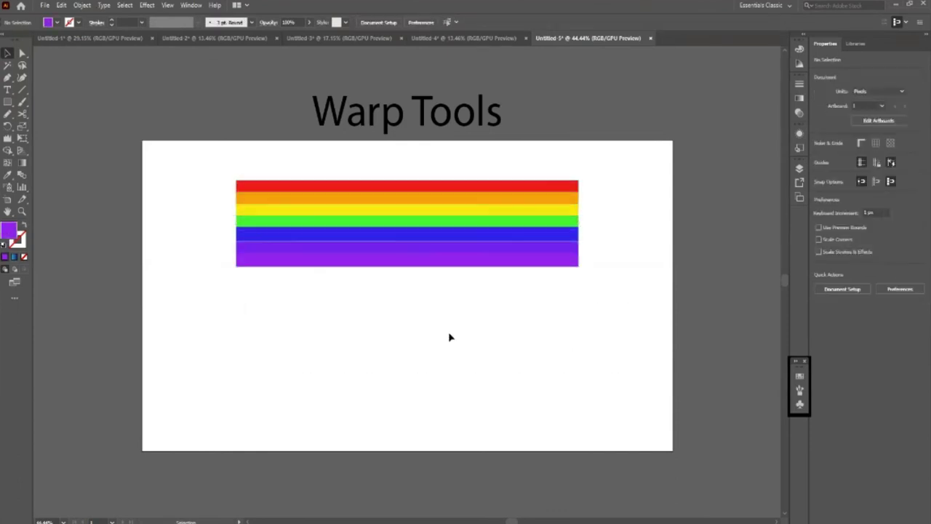
Group all the stripes and apply an Effect > Warp > Arc
left_click(309, 246)
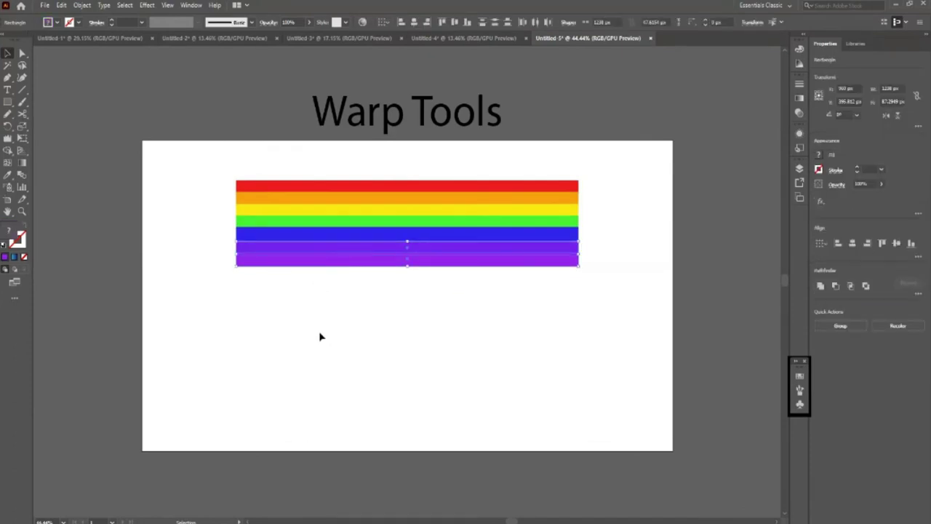
left_click_drag(197, 171, 643, 350)
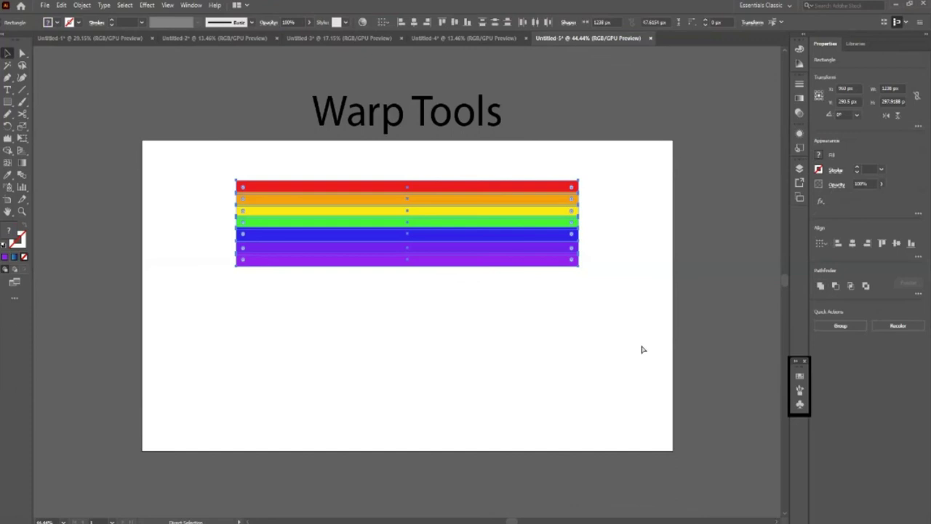
key("ctrl+g")
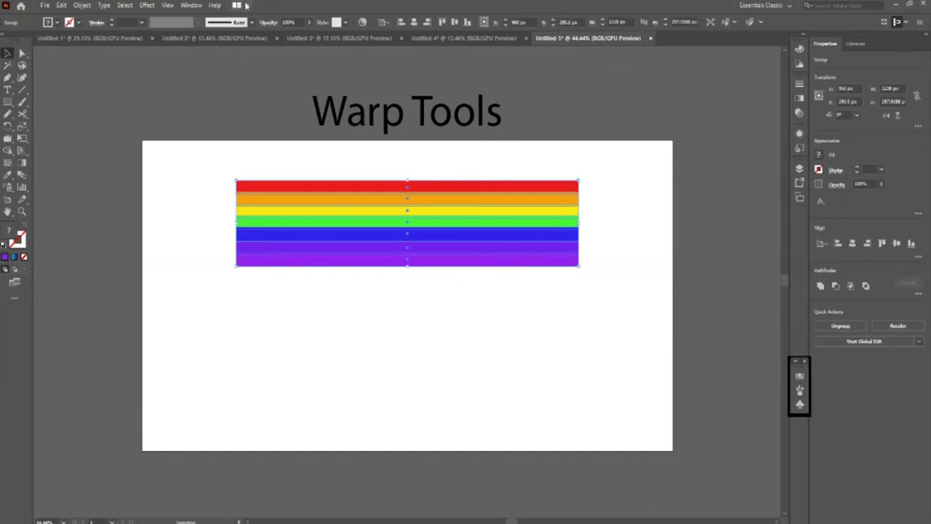
left_click(147, 5)
mouse_move(159, 136)
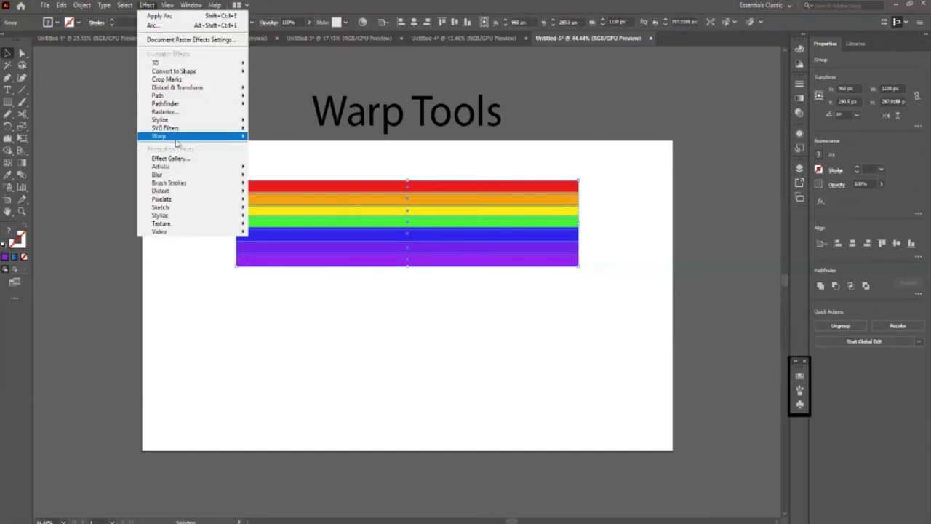
left_click(285, 142)
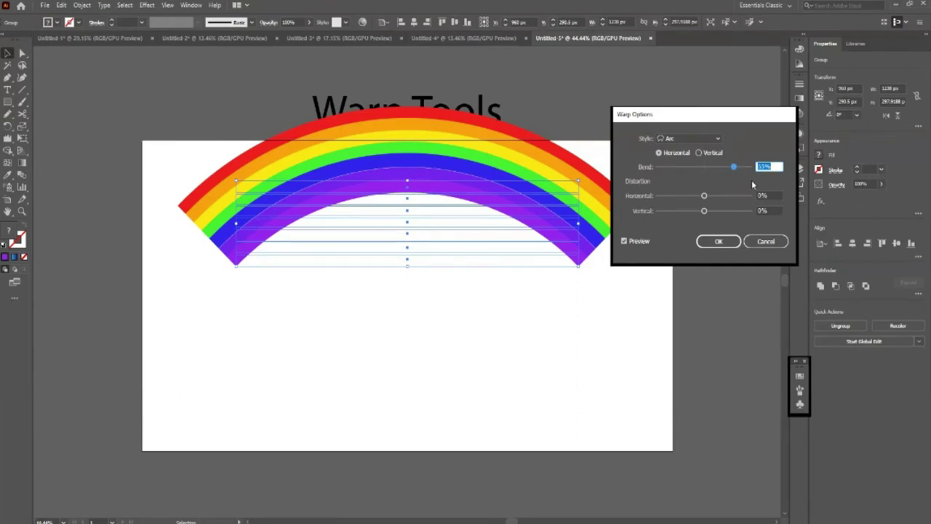
Confirm the Arc warp, then move and shrink the arched rainbow
left_click(718, 241)
left_click_drag(551, 194, 557, 279)
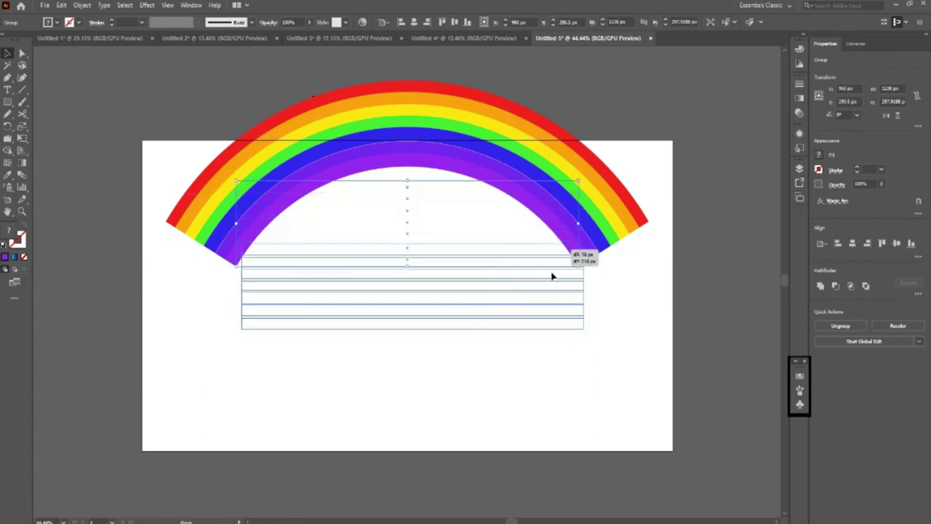
mouse_move(578, 358)
left_mouse_down()
mouse_move(568, 362)
mouse_move(545, 280)
left_mouse_up()
left_click(422, 381)
left_click(468, 297)
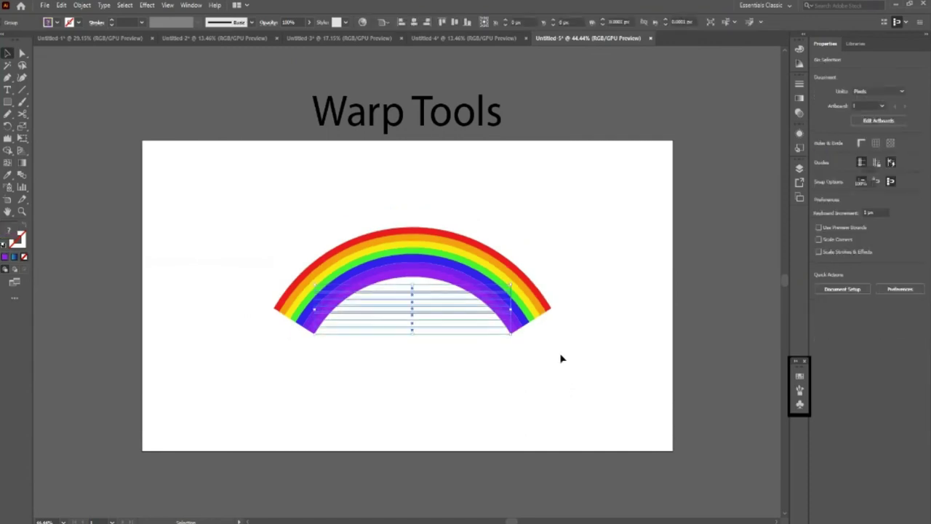
mouse_move(451, 247)
left_mouse_down()
mouse_move(411, 192)
mouse_move(419, 231)
mouse_move(283, 165)
mouse_move(292, 175)
left_mouse_up()
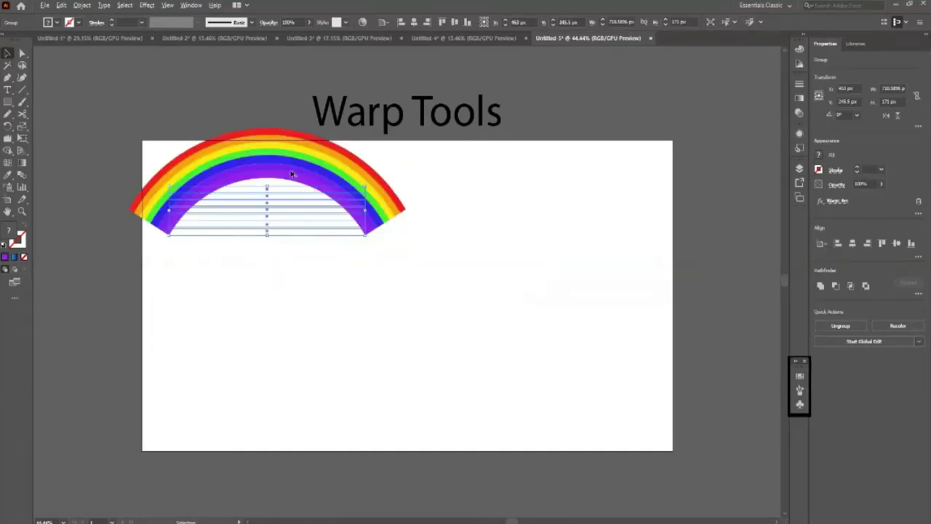
Undo the moves and scaling back toward the flat stripes
key("ctrl+z")
left_click(469, 267)
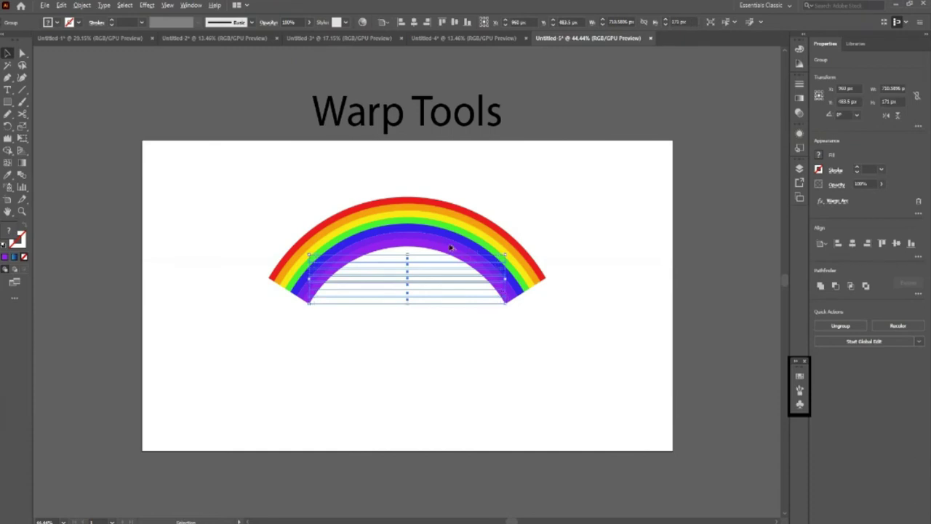
left_click(501, 386)
key("ctrl+z")
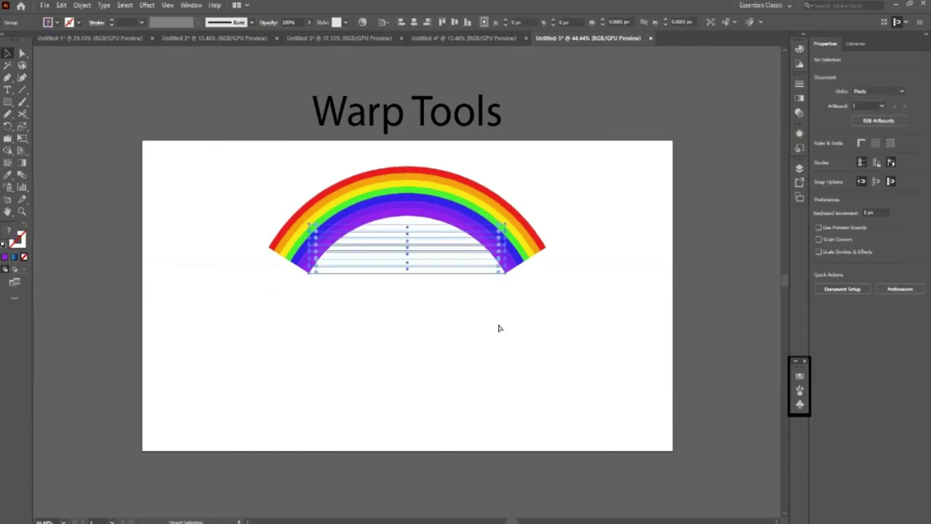
key("ctrl+z")
key("ctrl+z")
key("ctrl+z")
key("ctrl+z")
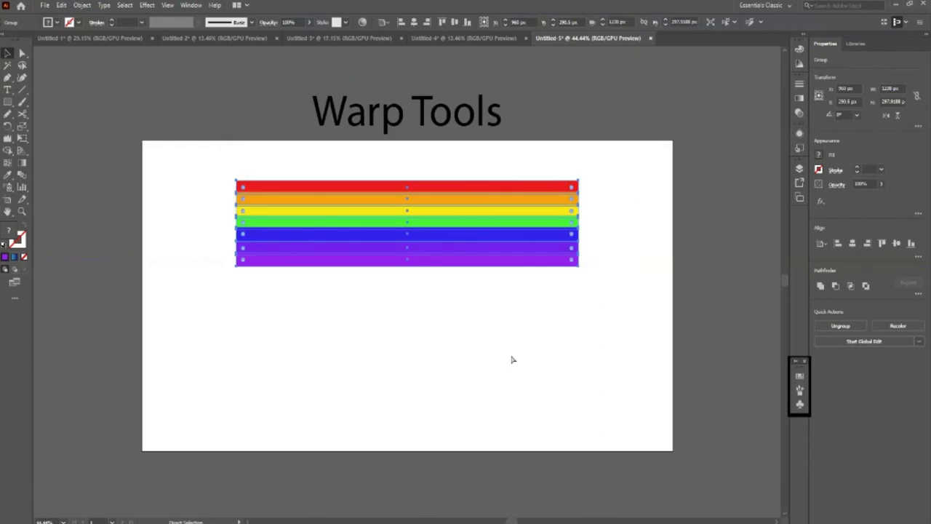
Paste the arched rainbow copy at the right edge and reselect the flat stripes
left_click_drag(192, 168, 594, 342)
key("ctrl+v")
left_click_drag(431, 277, 732, 194)
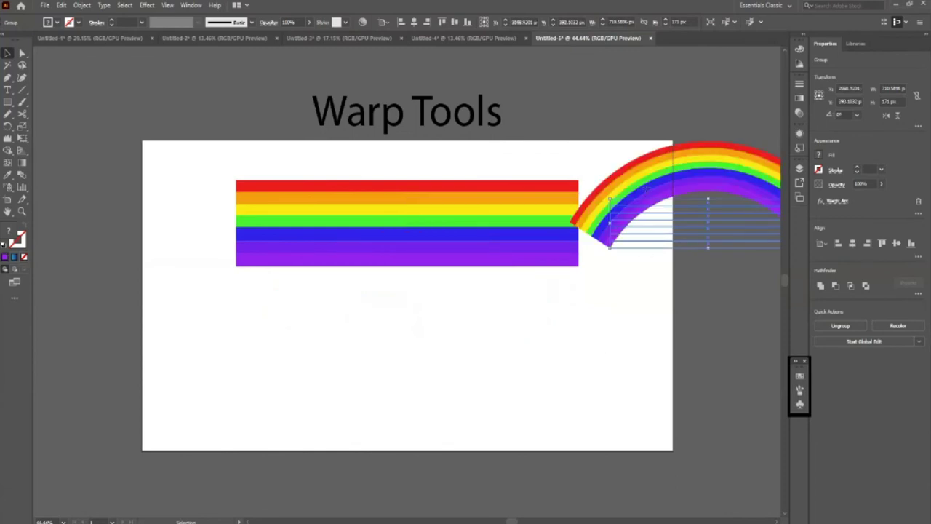
left_click(379, 251)
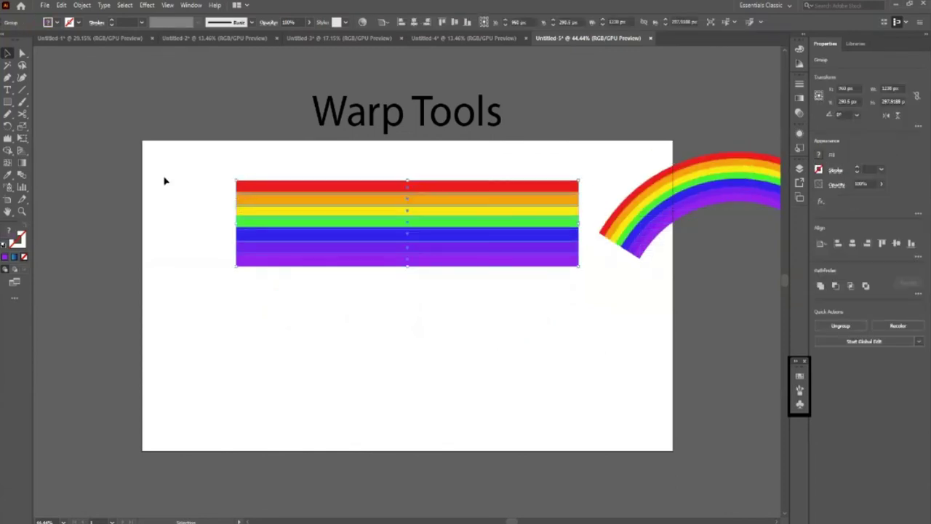
key("a")
left_click_drag(177, 167, 576, 303)
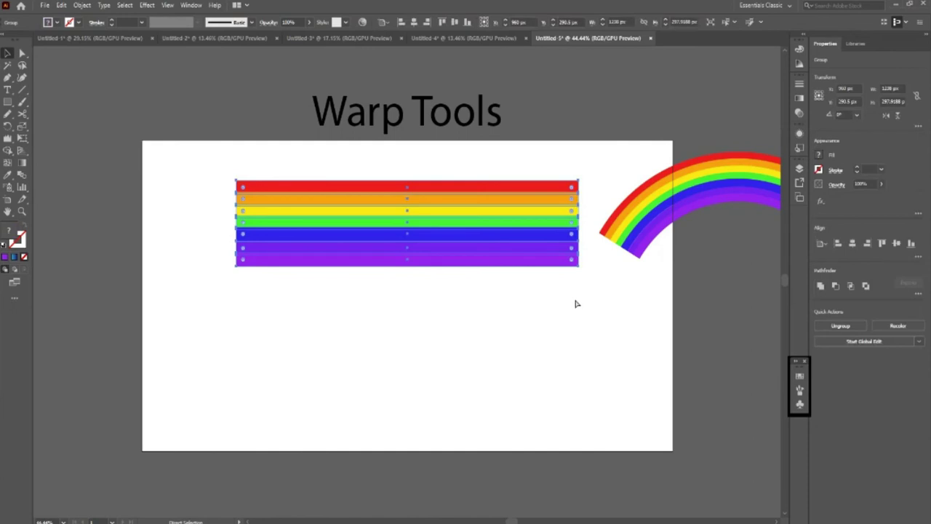
key("v")
left_click(147, 5)
Arc-warp the flat stripes with Bend 65, then move that arc lower and shrink it
mouse_move(175, 80)
left_click(275, 151)
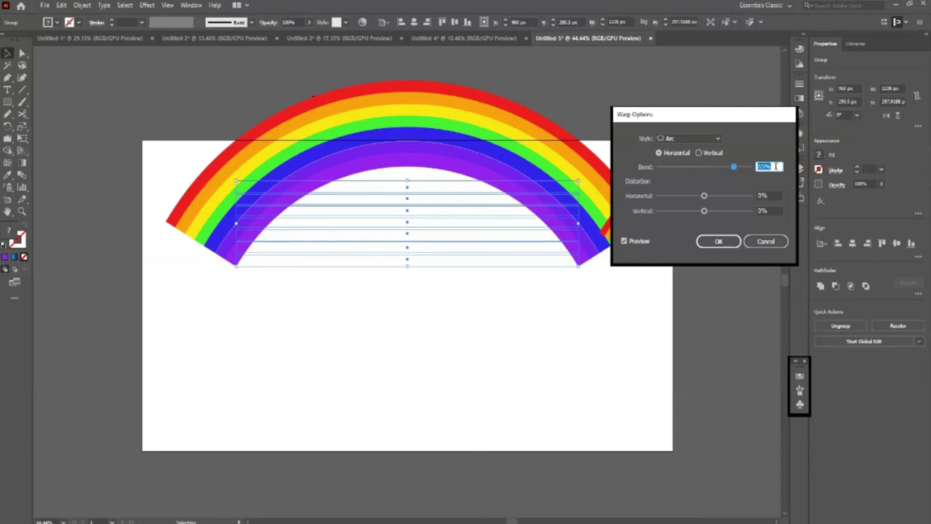
type("65")
key("Tab")
left_click(717, 241)
left_click_drag(457, 335, 462, 400)
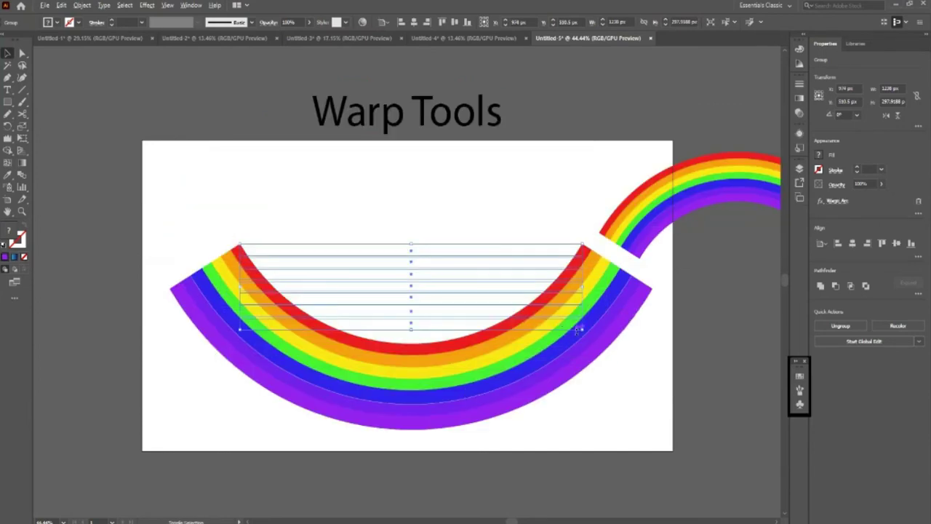
left_click_drag(582, 331, 542, 314)
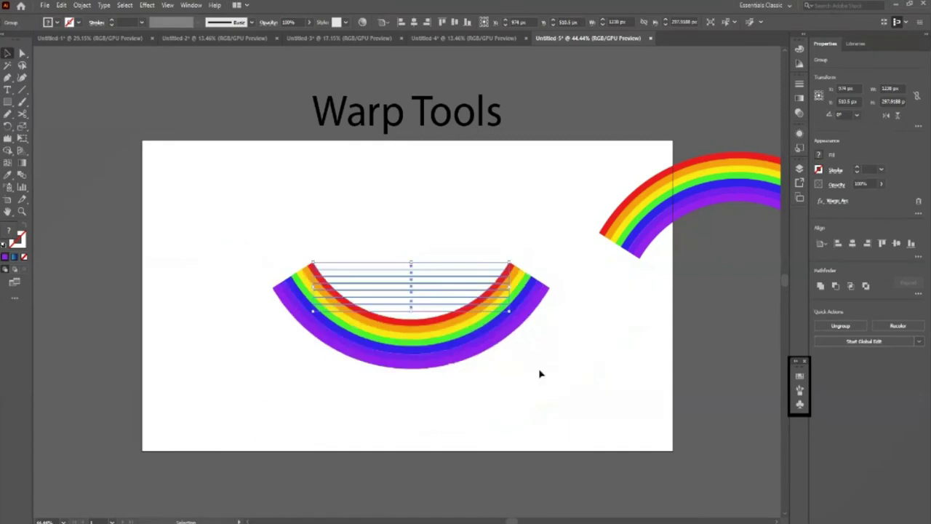
left_click(541, 374)
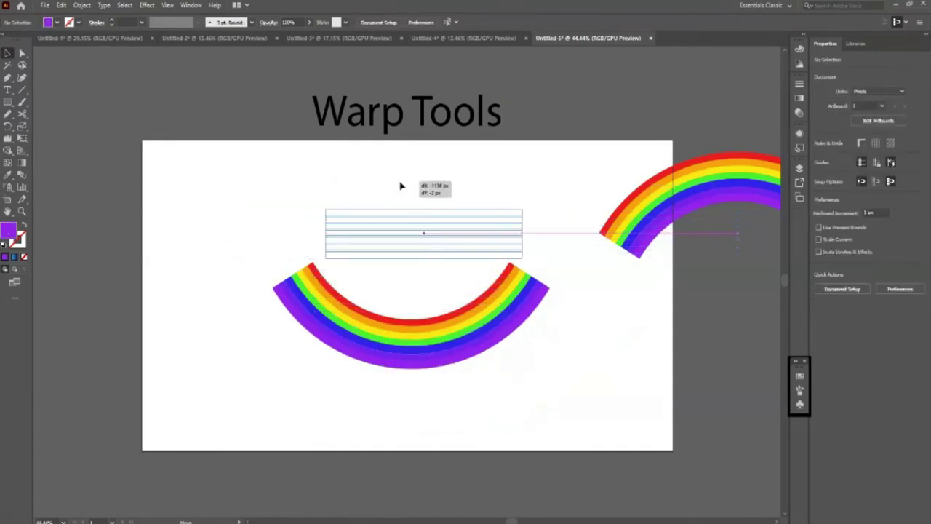
Centre the upward arc above with small nudges, then delete the downward arc
left_click_drag(701, 160, 449, 211)
key("Down")
key("Down")
key("Down")
key("Down")
key("Down")
key("Left")
key("Left")
key("Left")
key("Left")
key("Left")
key("Left")
key("Left")
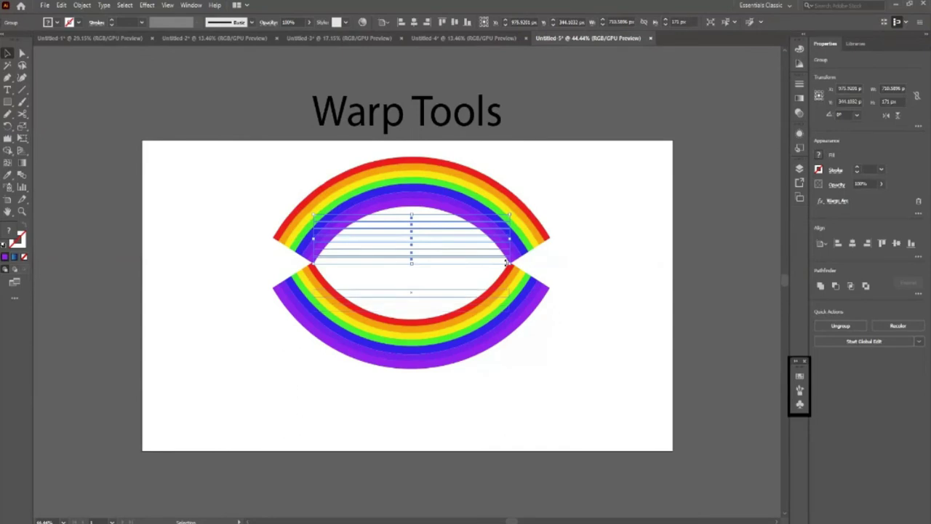
left_click_drag(509, 240, 513, 240)
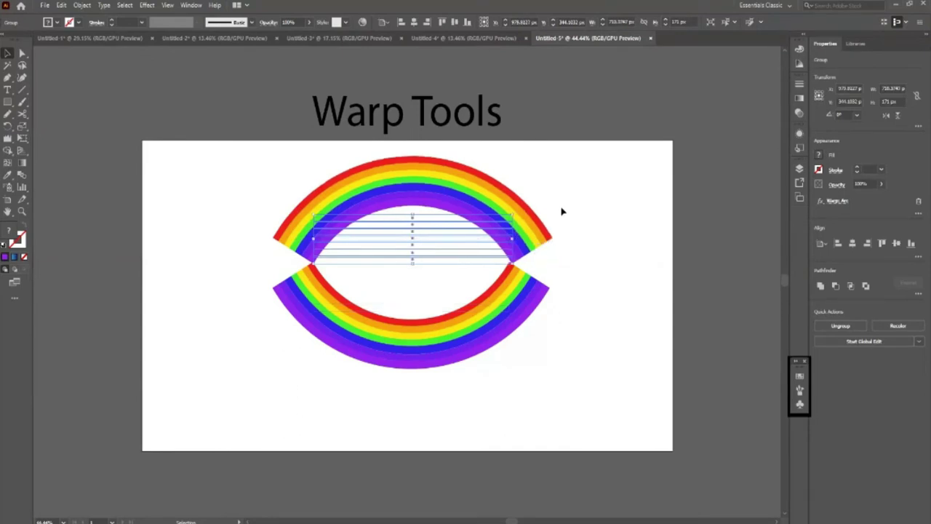
left_click(594, 259)
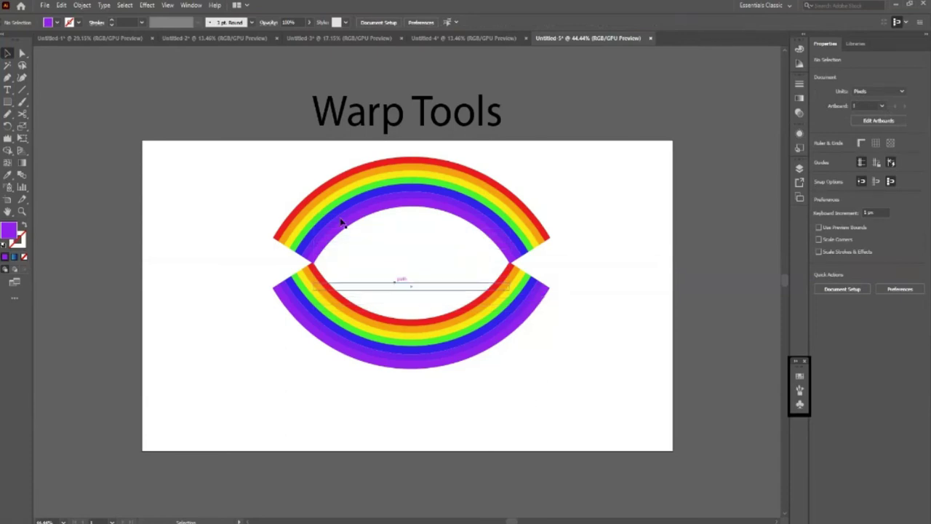
left_click(362, 334)
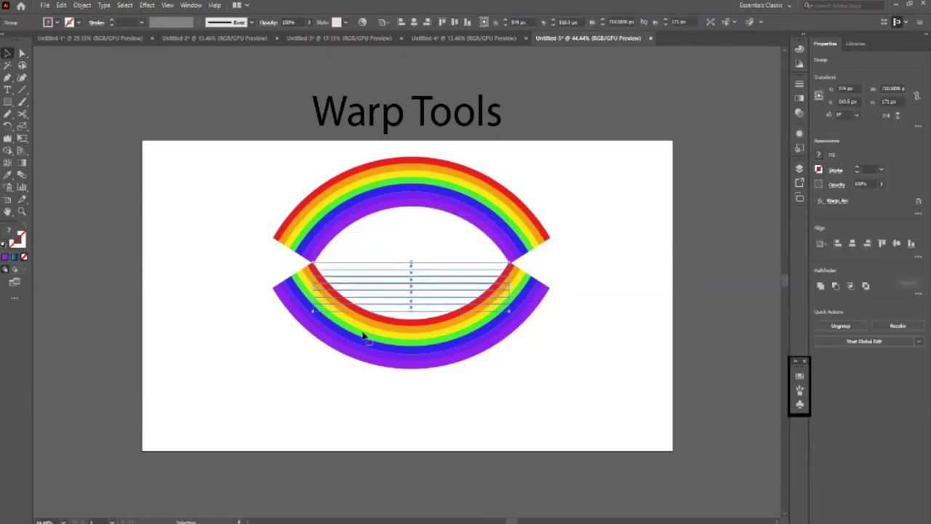
key("Delete")
Make an upside-down reflected copy of the rainbow and nudge it down
right_click(391, 184)
mouse_move(421, 294)
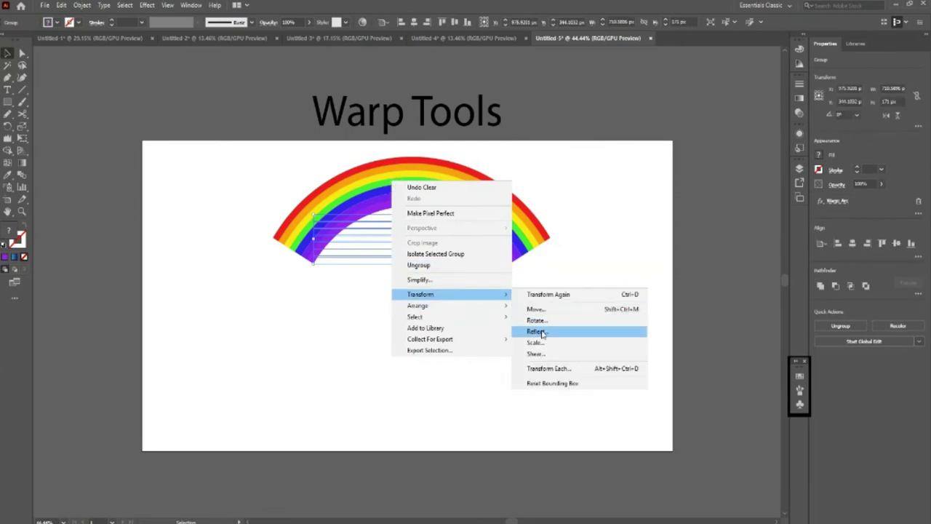
left_click(537, 331)
left_click(541, 195)
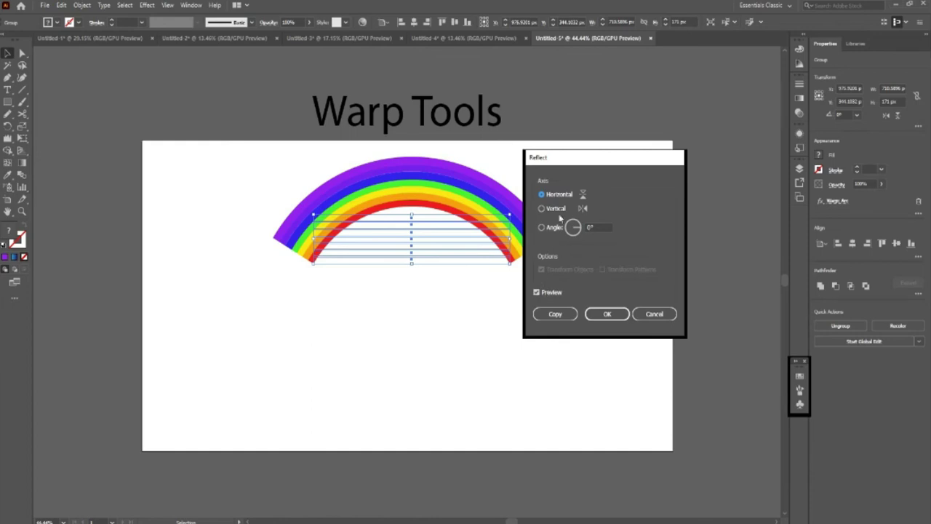
left_click(555, 209)
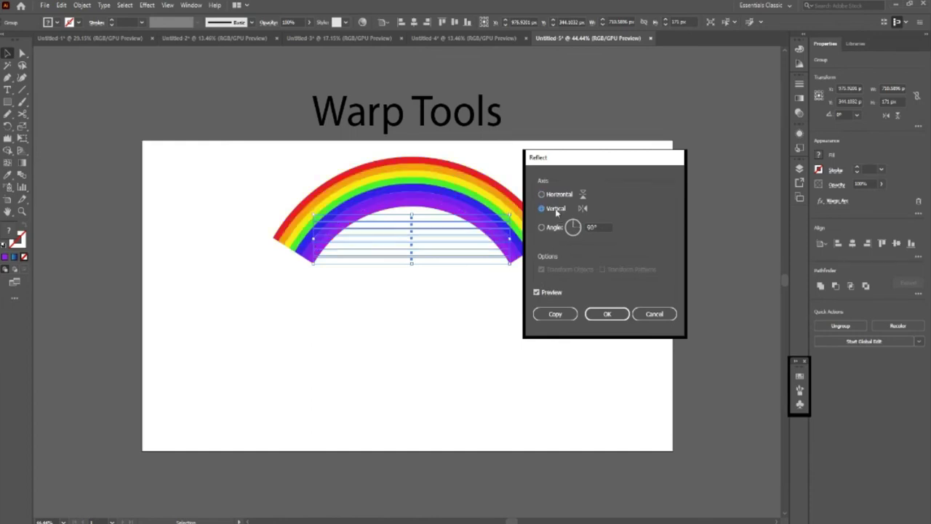
left_click(551, 195)
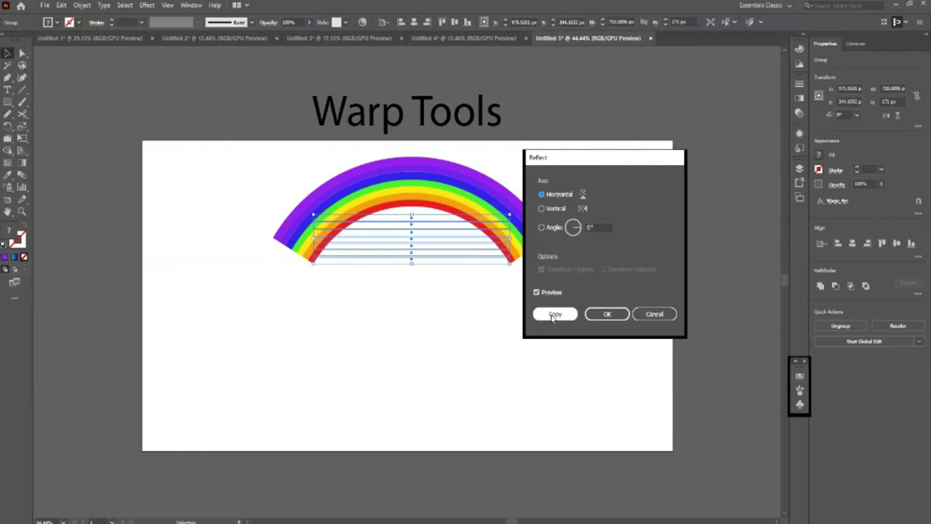
left_click(555, 314)
key("Down")
key("Down")
key("Down")
key("Down")
key("Down")
key("Down")
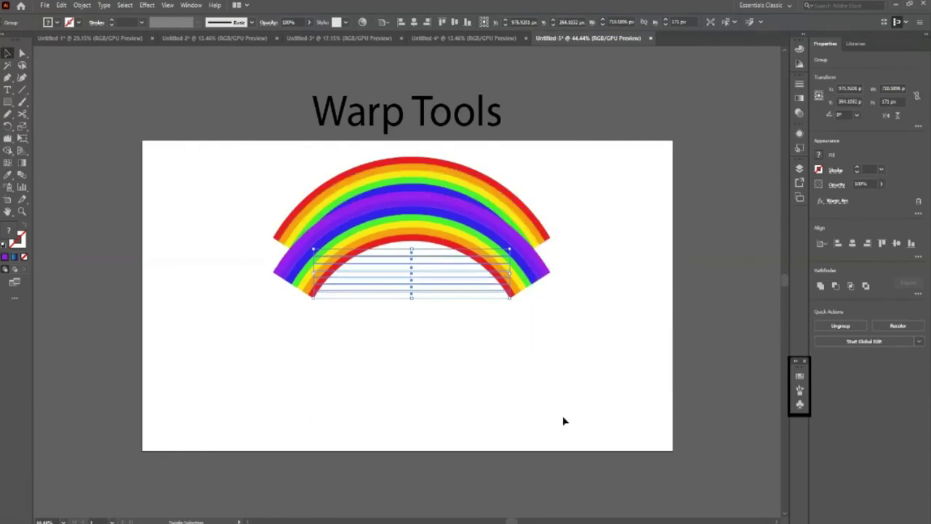
key("Down")
key("Down")
Try vertical and custom-angle reflections on the copy, then close the Reflect dialog
right_click(474, 274)
mouse_move(501, 385)
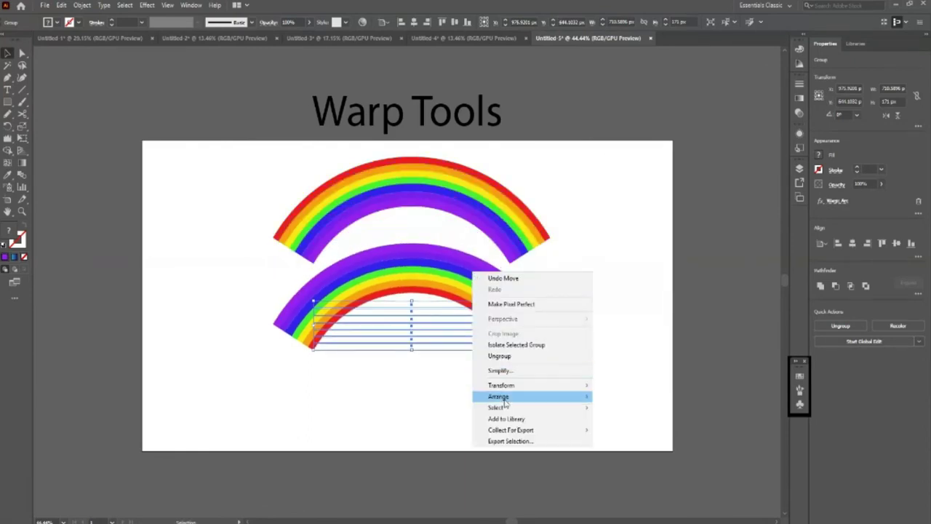
left_click(616, 421)
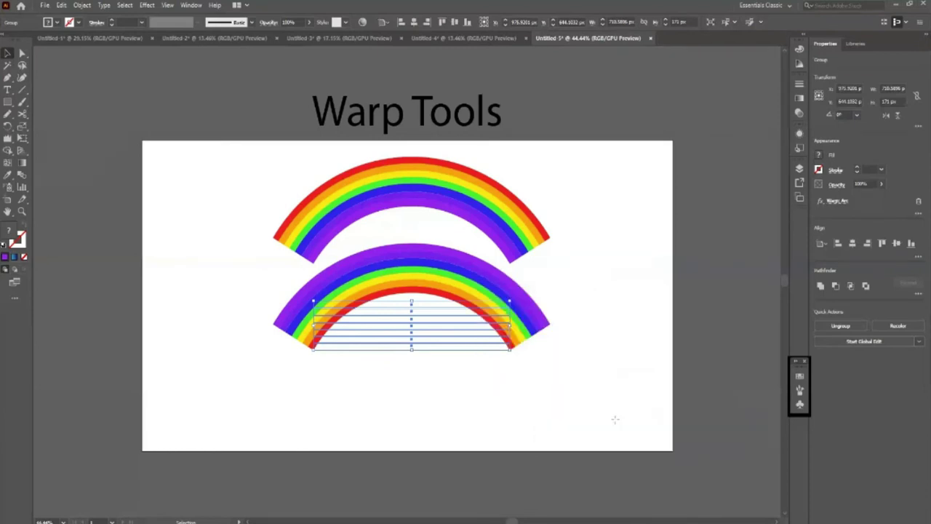
left_click(542, 209)
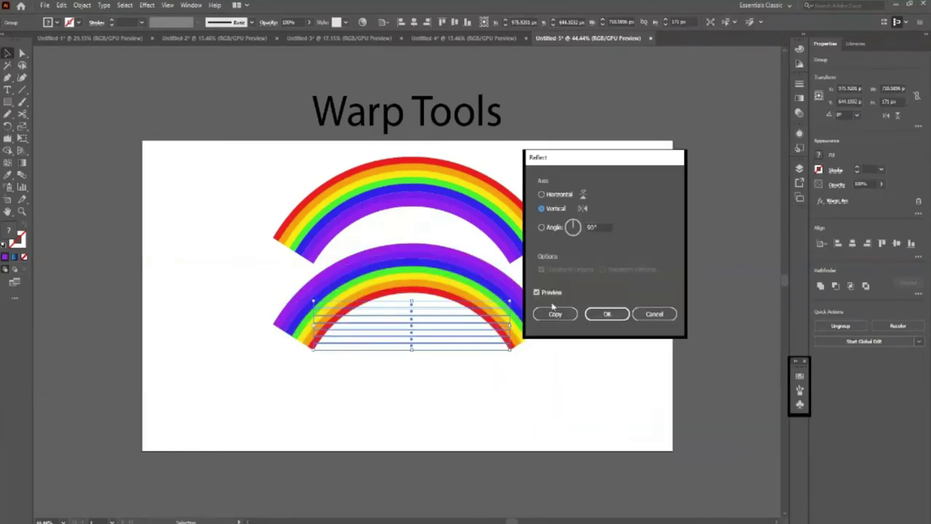
left_click(574, 227)
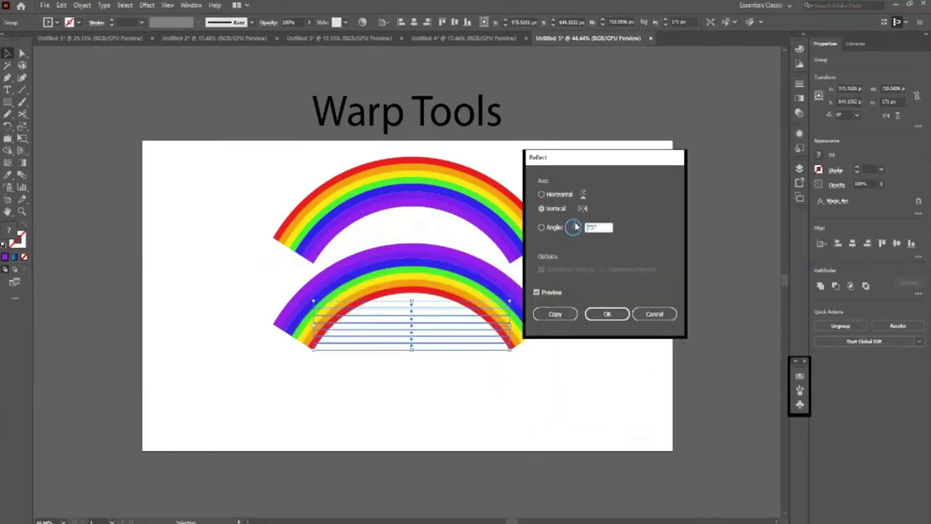
left_click_drag(575, 226, 575, 235)
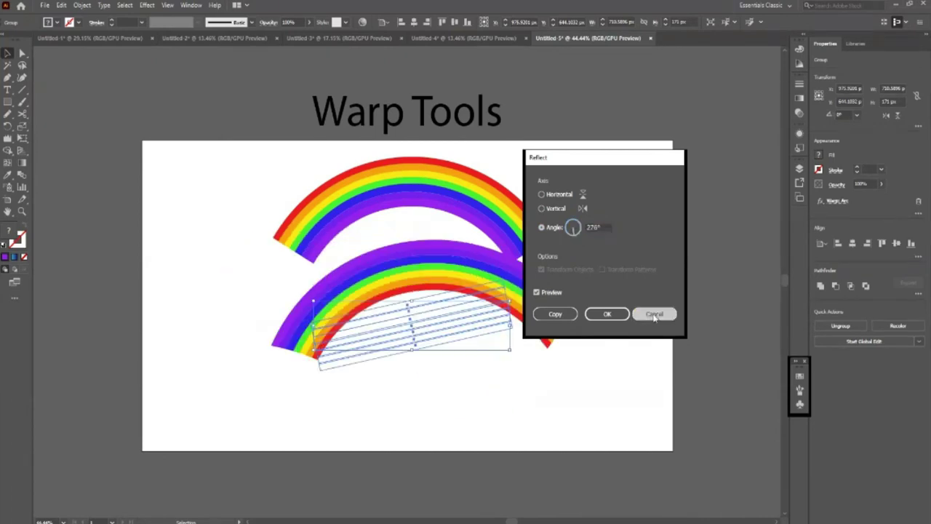
left_click(607, 314)
Drag the lower rainbow group up onto the top rainbow
left_click(571, 389)
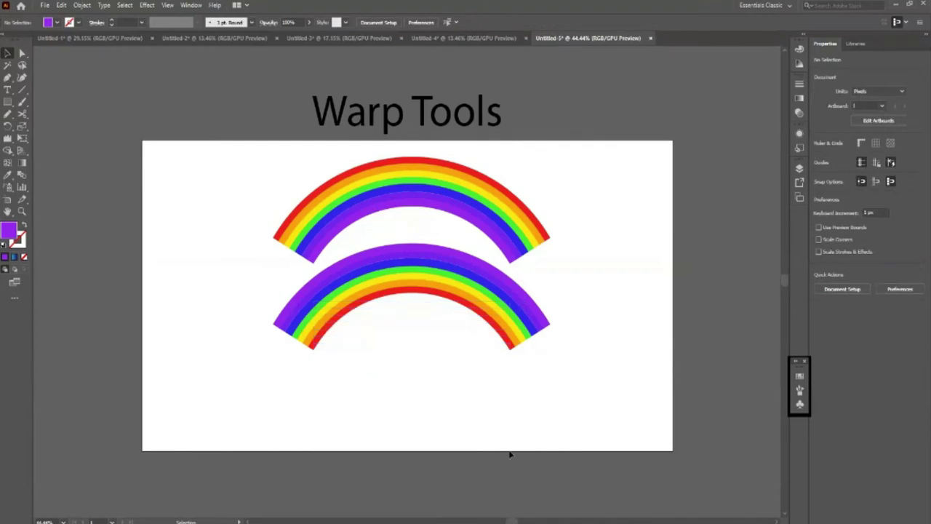
left_click(480, 309)
left_click_drag(480, 309, 454, 250)
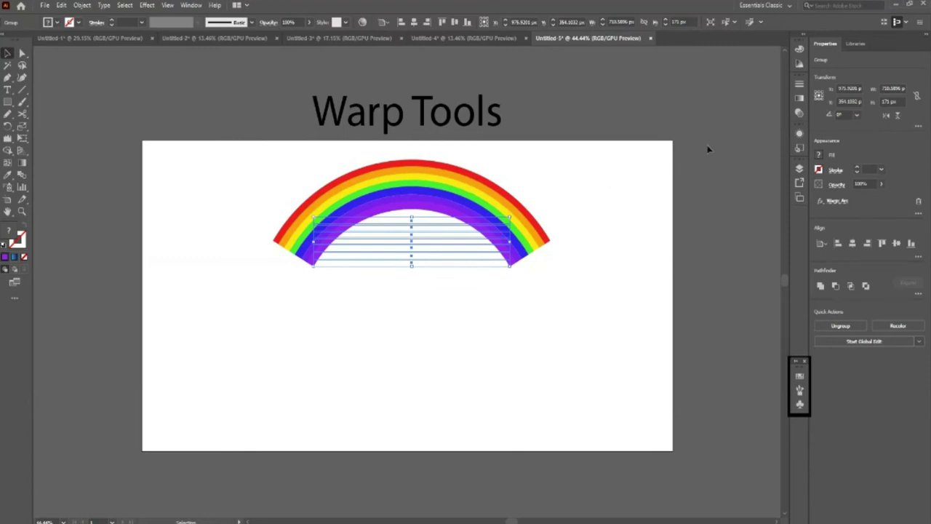
Open the Appearance panel and paste a rainbow copy in front, nudged down
left_click(799, 134)
left_click(523, 335)
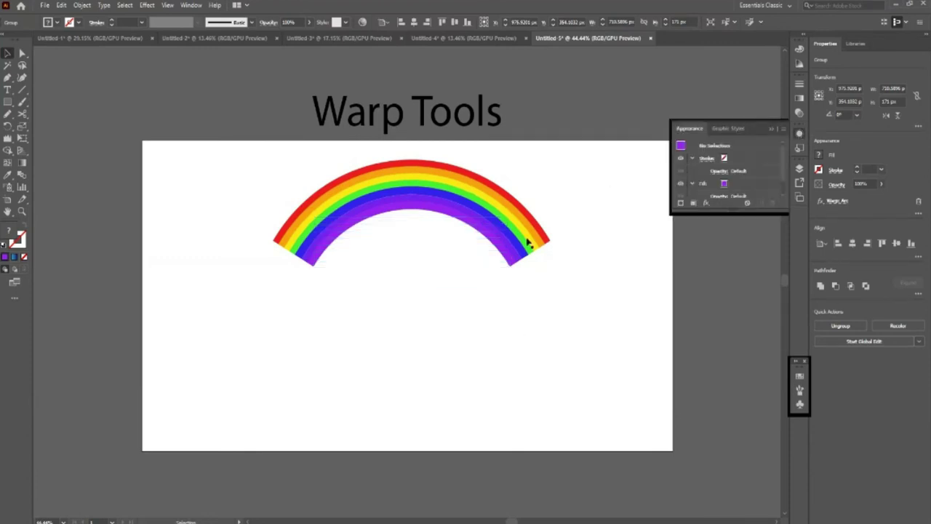
left_click(523, 229)
key("ctrl+c")
key("ctrl+f")
key("Down")
key("Down")
key("Down")
key("Down")
key("Down")
key("Down")
key("Down")
key("Down")
key("Down")
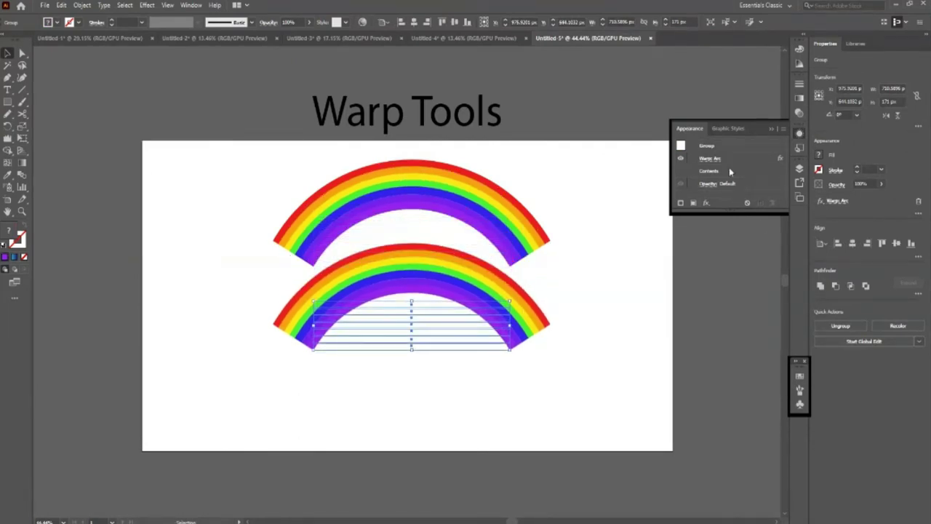
Reverse the copy's Arc bend to -65% and nudge it up beneath the original
left_click(711, 159)
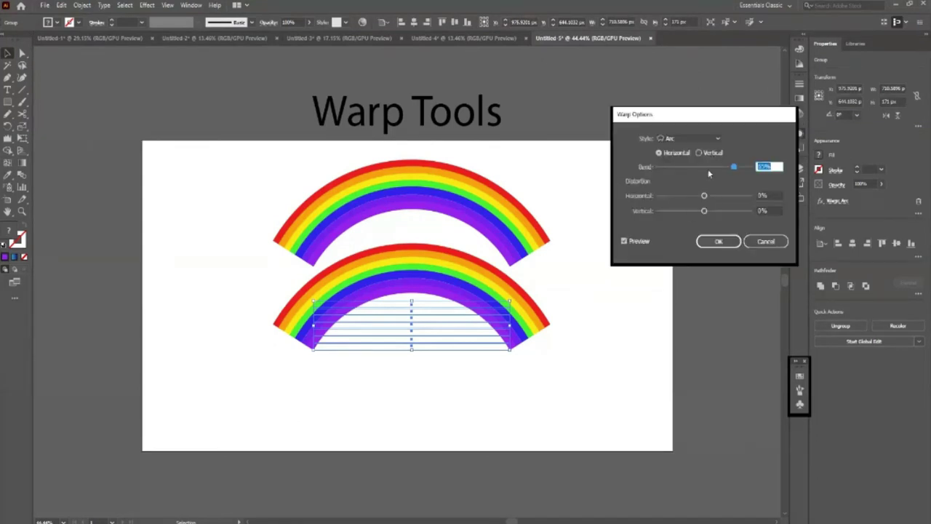
left_click(758, 167)
type("-")
left_click(718, 240)
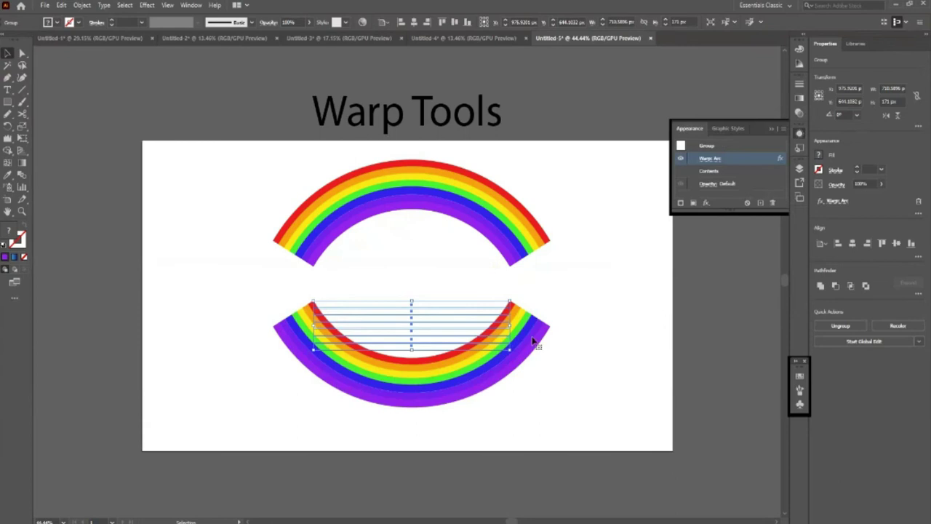
left_click(598, 385)
left_click(459, 381)
key("shift+Up")
key("shift+Up")
key("shift+Up")
key("shift+Up")
key("shift+Up")
key("shift+Up")
key("shift+Up")
key("shift+Up")
key("shift+Up")
key("shift+Up")
key("shift+Up")
key("shift+Up")
key("shift+Up")
left_click(459, 383)
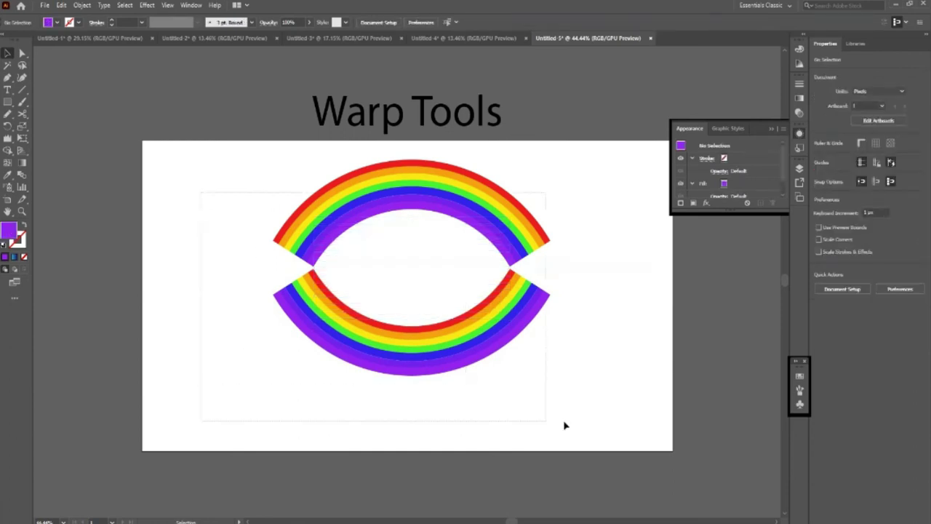
left_click_drag(203, 196, 504, 344)
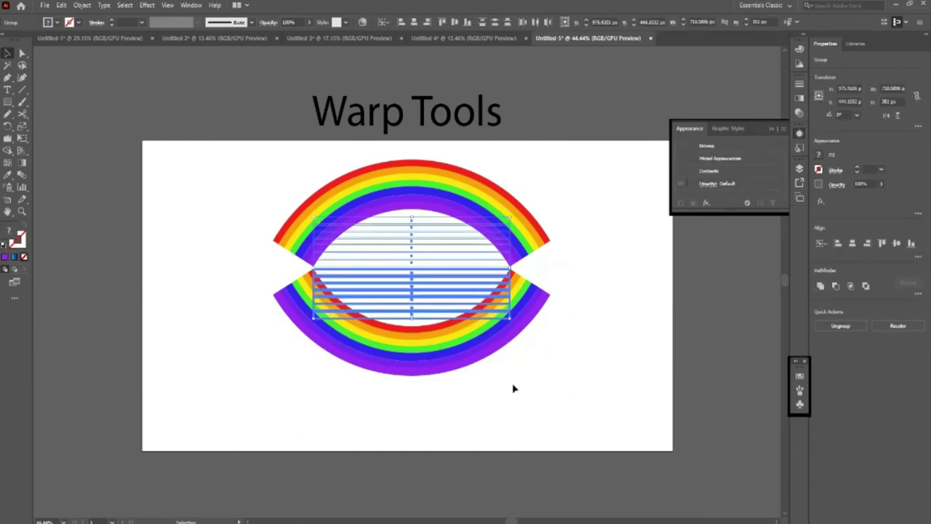
Drag the inner line group out to the left and zoom around the artboard
left_click(368, 284)
left_click(452, 278)
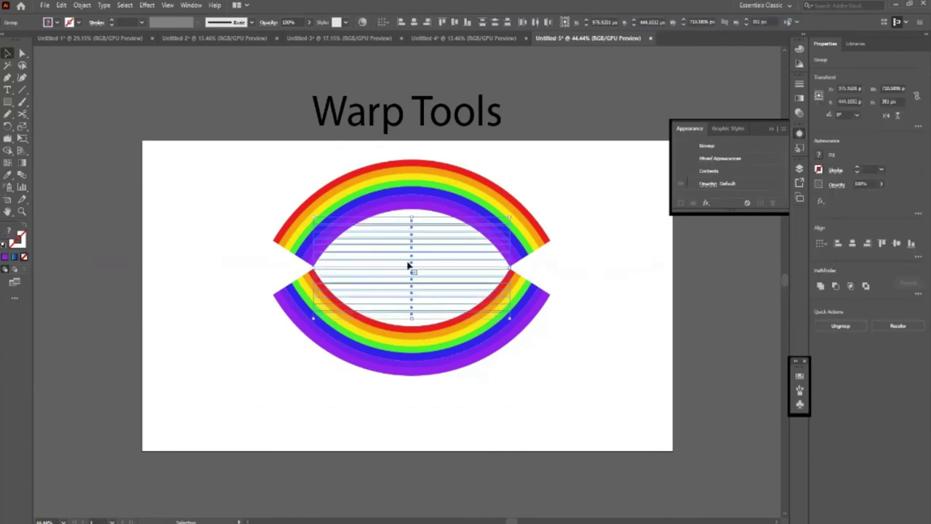
left_click_drag(411, 268, 186, 293)
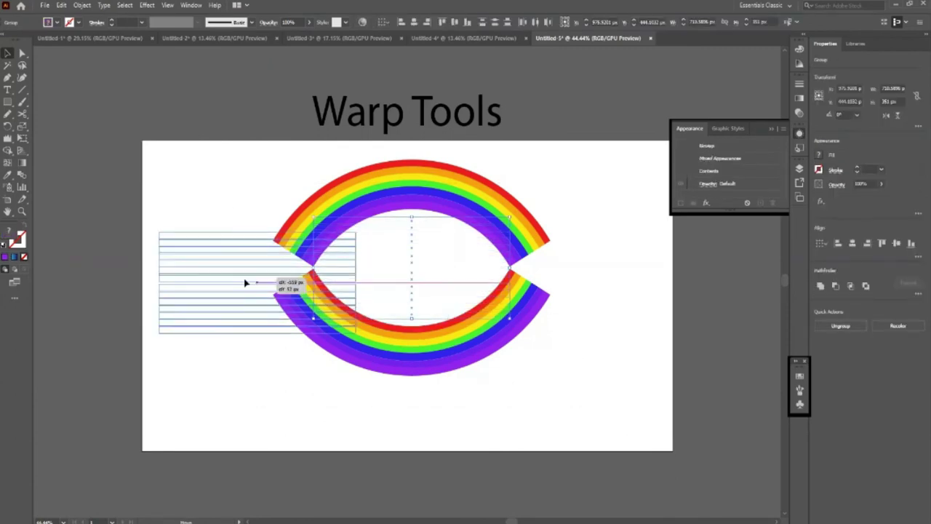
key("z")
left_click_drag(575, 295, 323, 332)
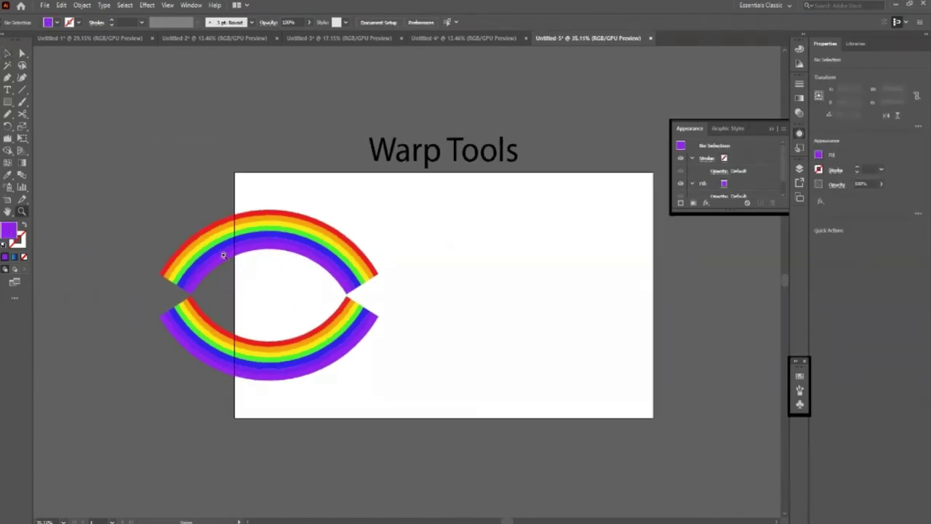
left_click(223, 255)
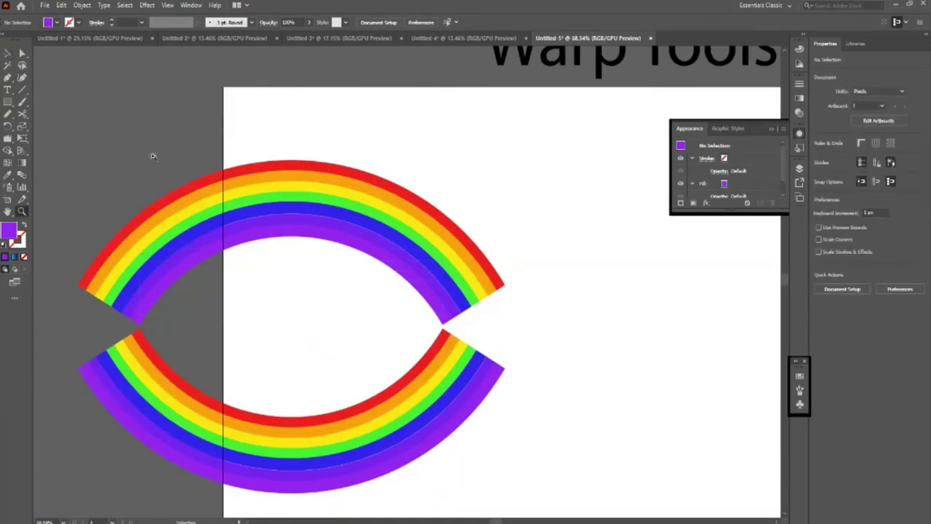
left_click_drag(152, 152, 88, 152)
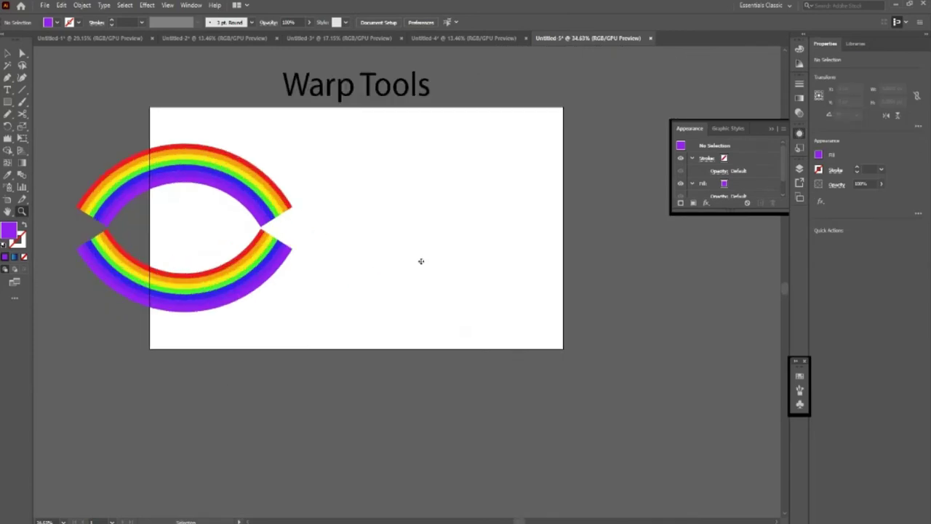
Undo the changes until only the original upward rainbow remains
key("ctrl+z")
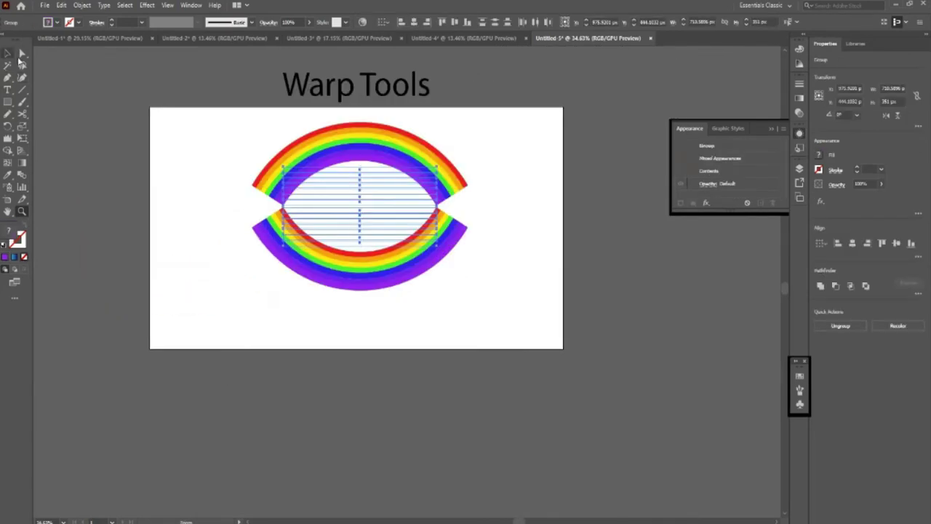
left_click(7, 53)
key("shift+Down")
key("shift+Down")
key("shift+Down")
key("shift+Down")
key("shift+Down")
key("shift+Down")
key("ctrl+shift+e")
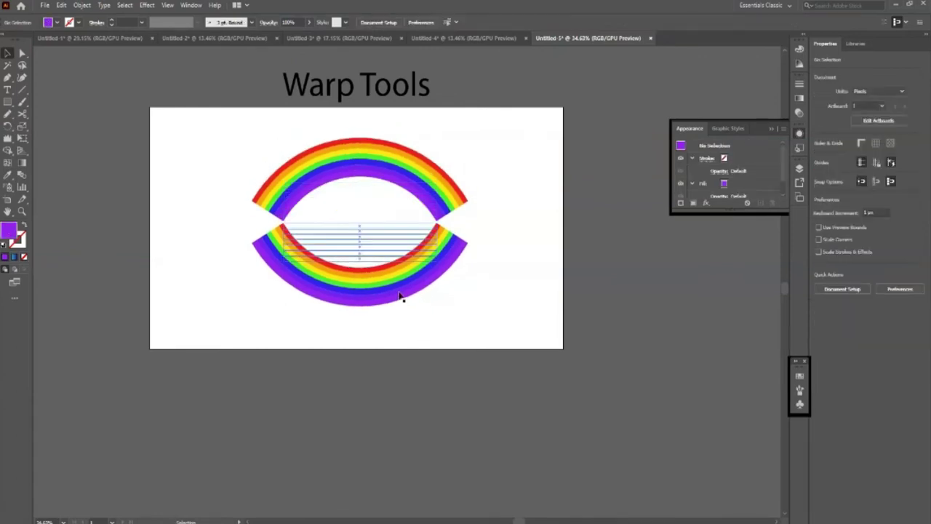
key("ctrl+z")
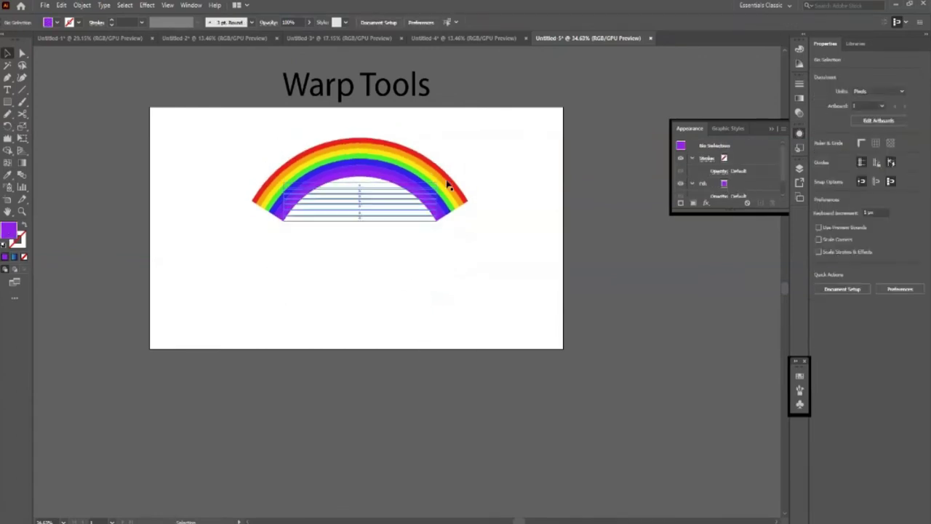
Scale the rainbow up to nearly the artboard width and set its X position to 960 px
mouse_move(438, 223)
left_mouse_down()
mouse_move(509, 286)
mouse_move(471, 196)
mouse_move(474, 239)
left_mouse_up()
key("shift+Down")
key("shift+Down")
key("shift+Down")
key("shift+Down")
key("shift+Down")
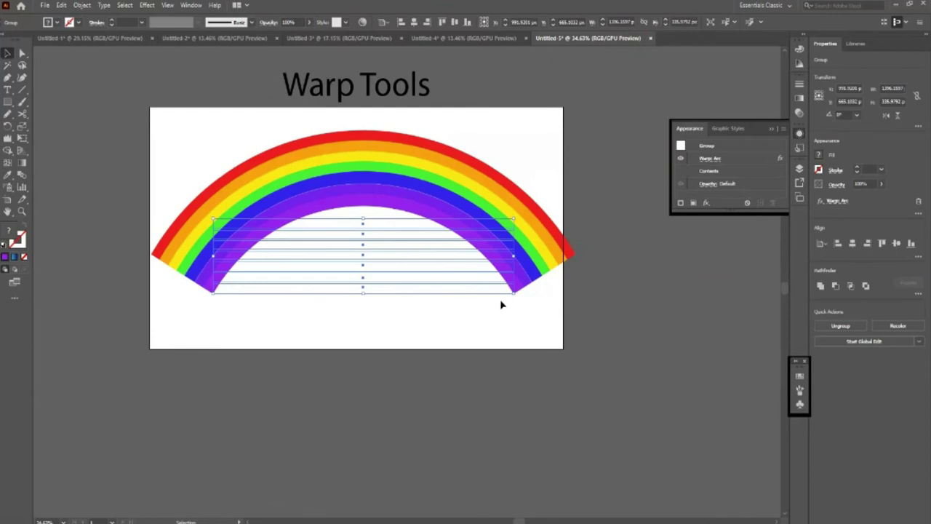
left_click_drag(513, 291, 502, 286)
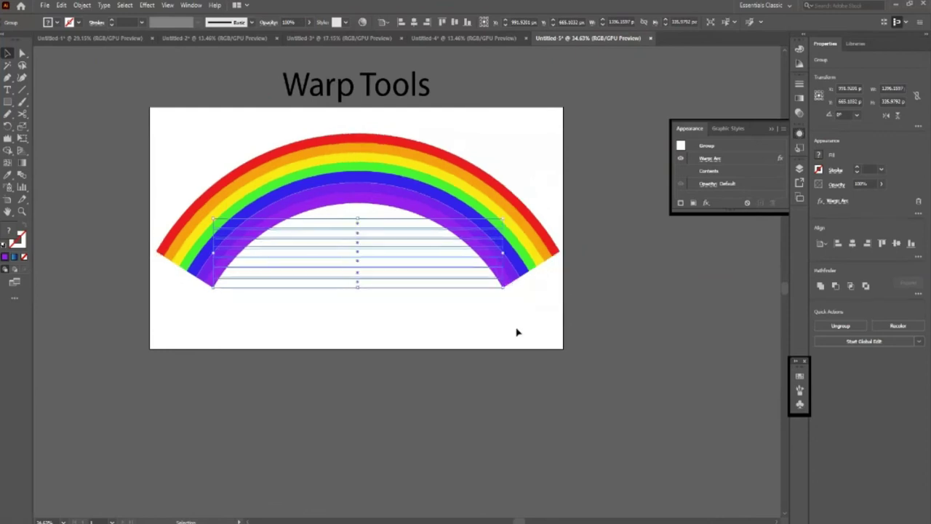
type("960")
key("Return")
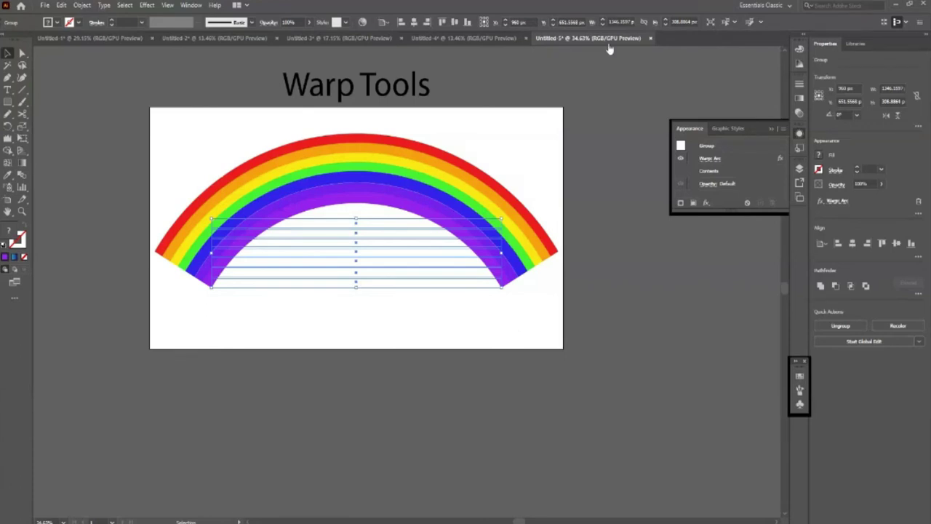
Alt-duplicate Artboard 1 with its rainbow below it, then select the new rainbow copy
left_click(398, 380)
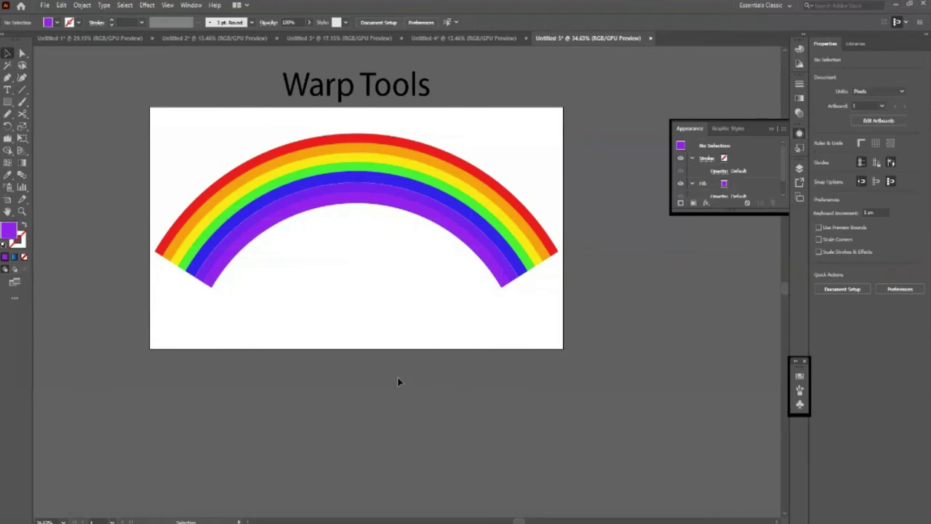
scroll(381, 208, "down", 1)
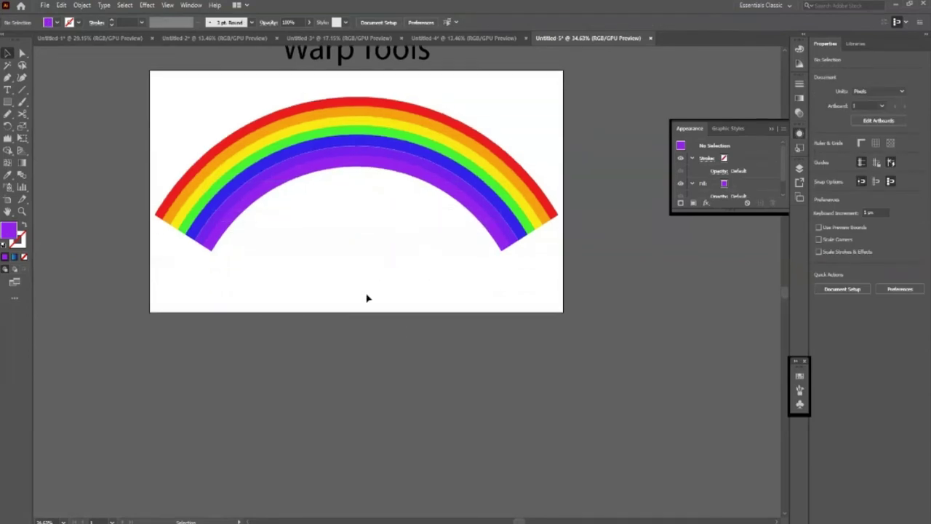
scroll(366, 297, "up", 2)
scroll(381, 326, "down", 1)
scroll(374, 322, "down", 2)
scroll(373, 324, "up", 1)
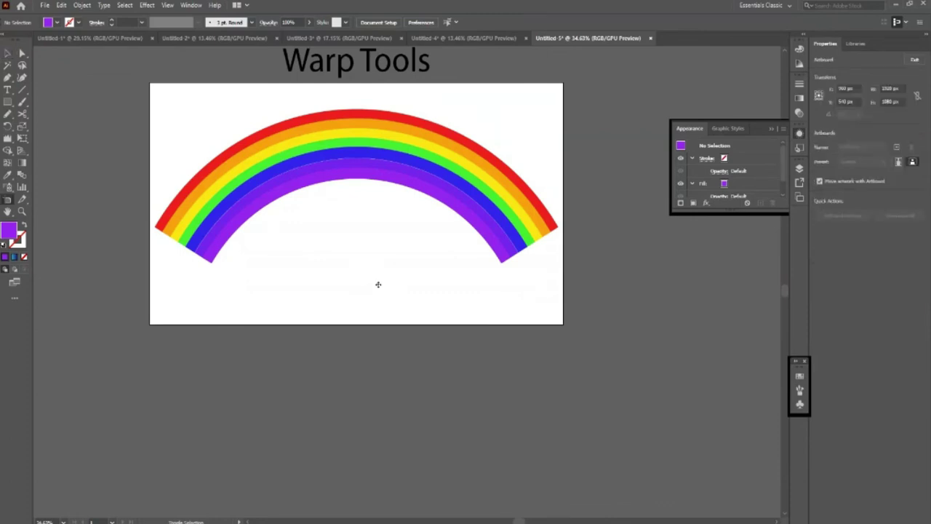
key("shift+o")
mouse_move(383, 251)
left_mouse_down()
mouse_move(389, 478)
mouse_move(363, 468)
left_mouse_up()
scroll(363, 465, "down", 2)
key("v")
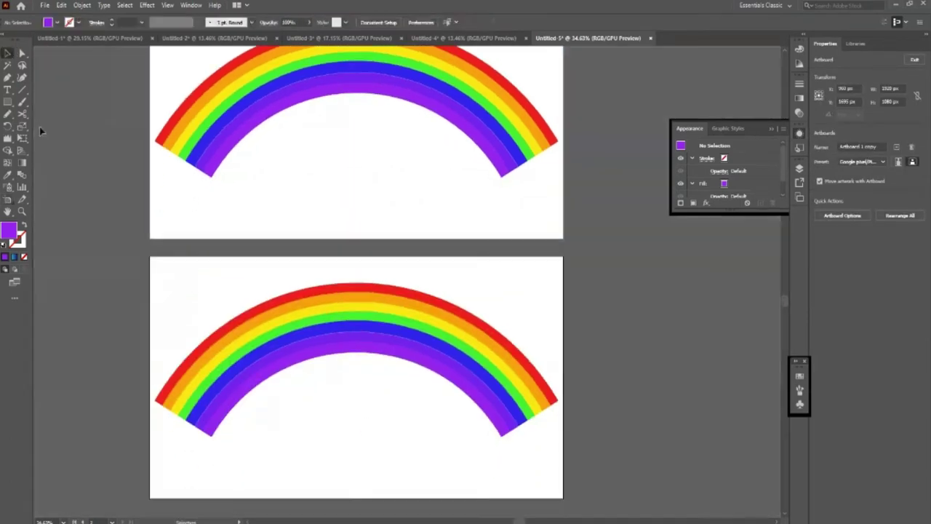
left_click(377, 379)
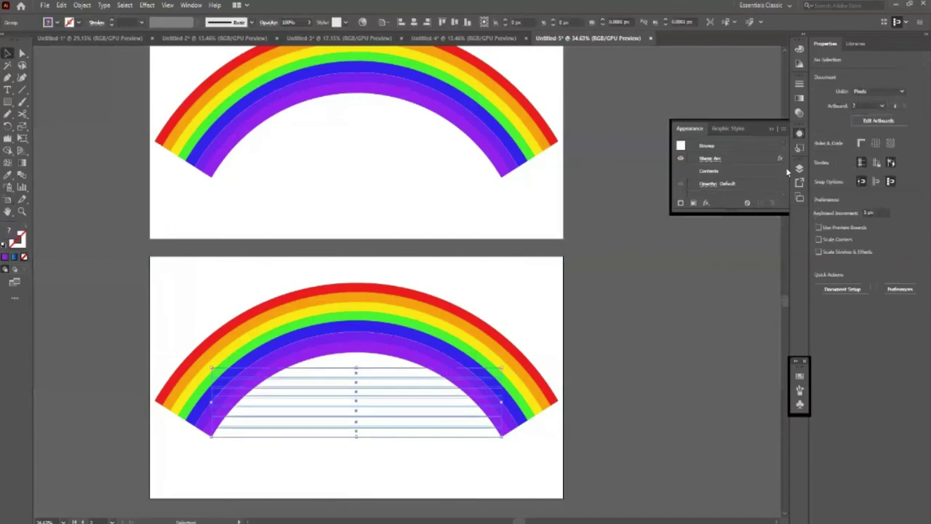
Remove the existing Arc warp from the rainbow copy and move the flat stripes up slightly
left_click(704, 163)
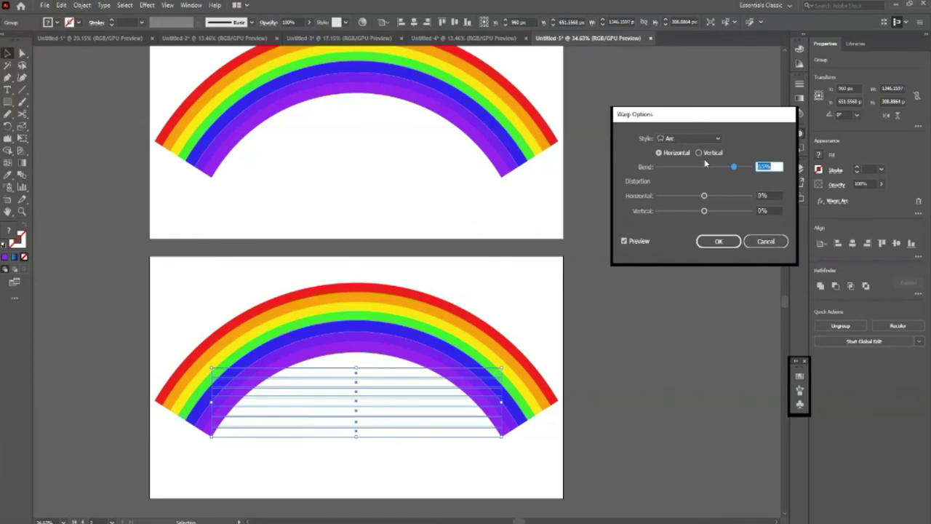
left_click(767, 241)
left_click(773, 203)
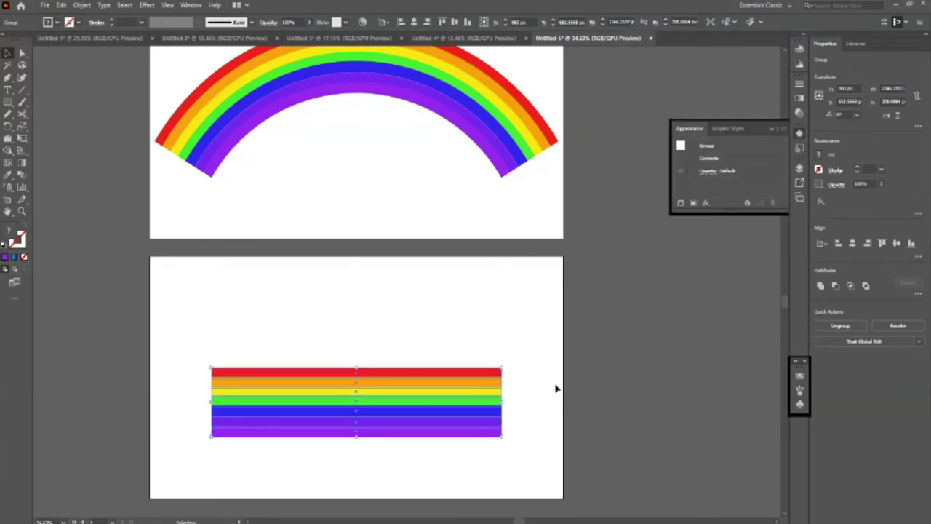
scroll(446, 400, "down", 1)
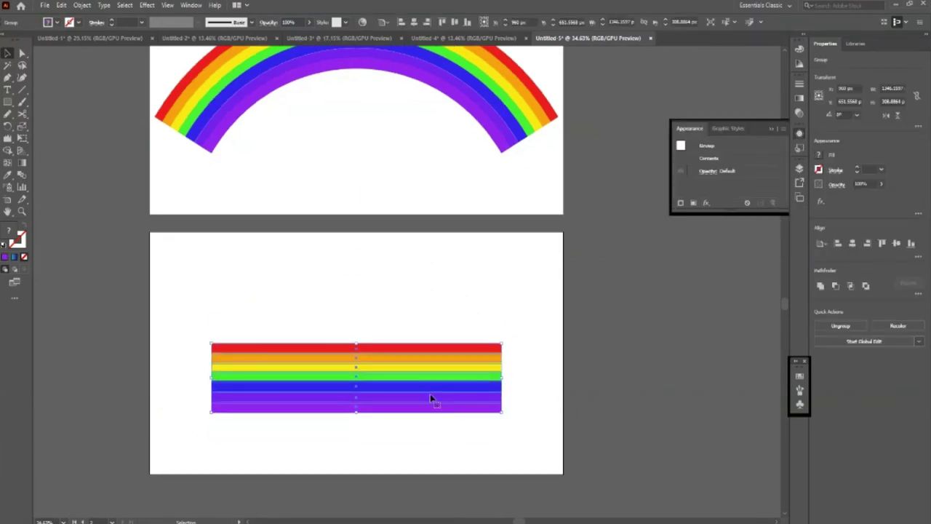
left_click_drag(431, 399, 437, 387)
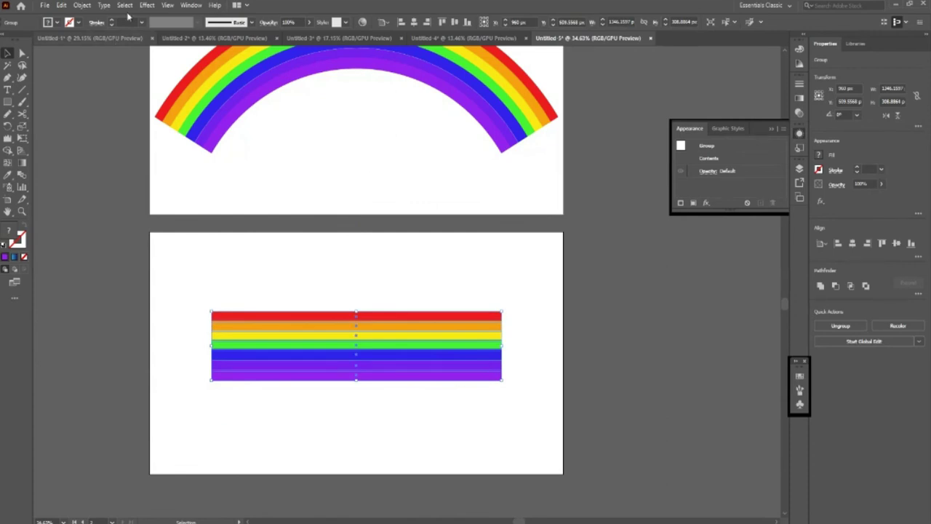
Preview an Arc warp and discard it, then preview Arc Lower with a negative Bend (-60)
left_click(146, 5)
mouse_move(159, 136)
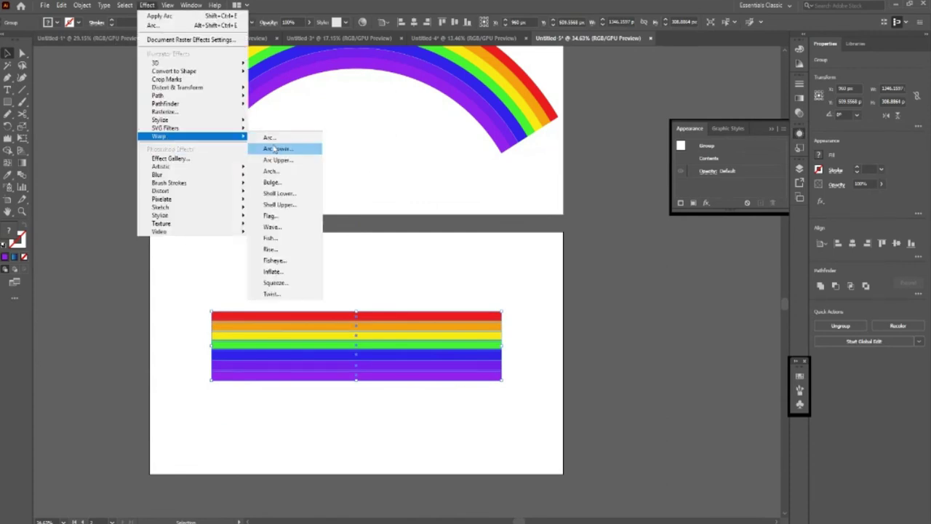
left_click(269, 138)
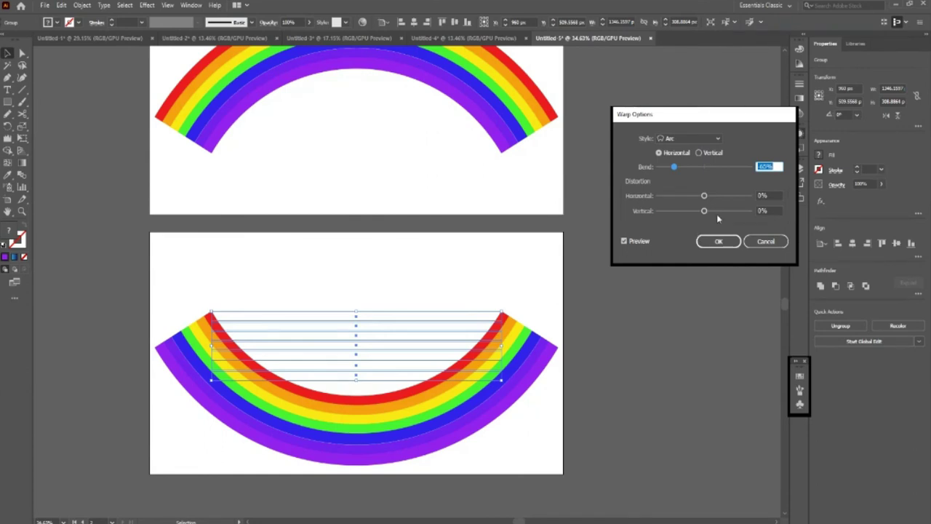
left_click(764, 242)
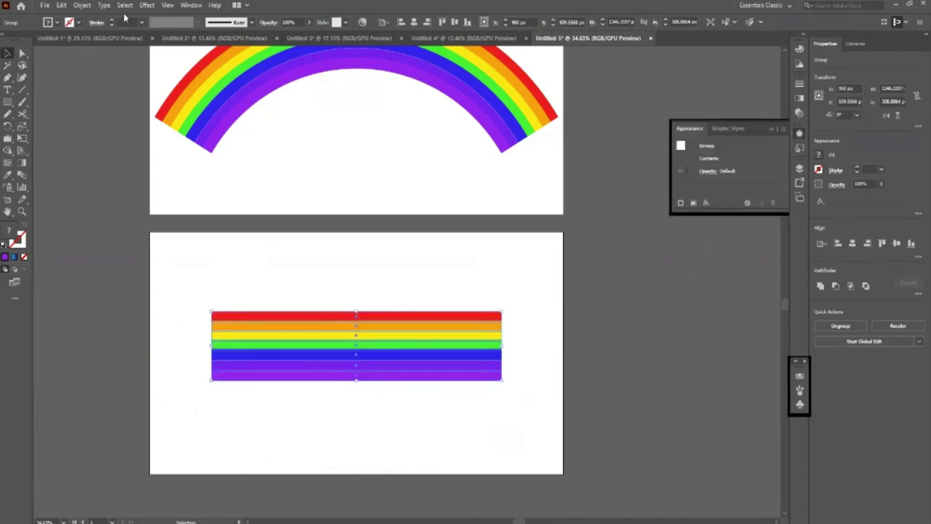
left_click(146, 7)
mouse_move(159, 136)
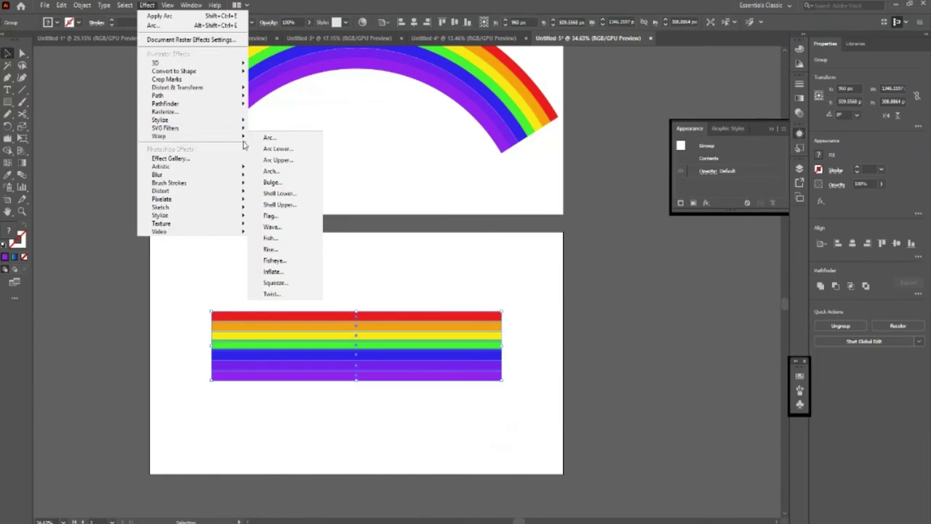
left_click(277, 148)
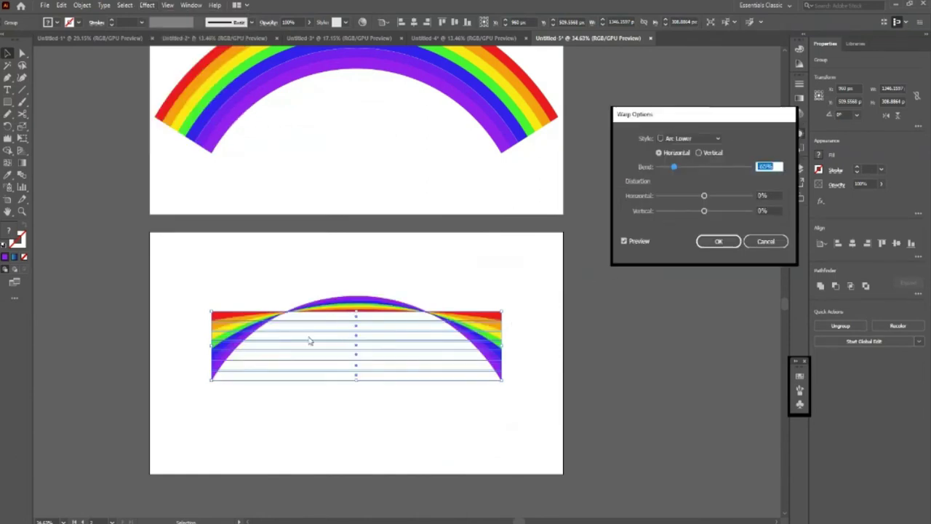
type("-60%")
type("64%")
Apply the Arc Lower warp and round the stripe end anchors with Direct Selection
left_click(718, 243)
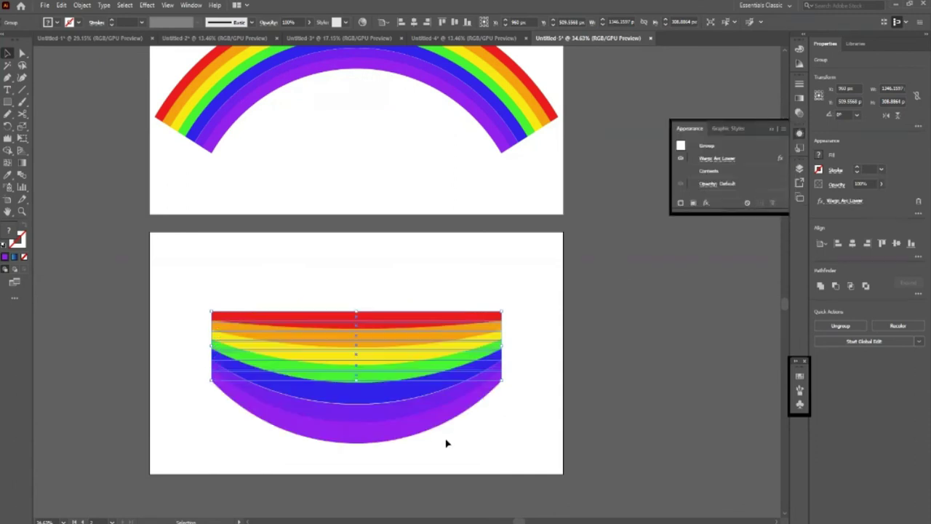
scroll(360, 435, "down", 1)
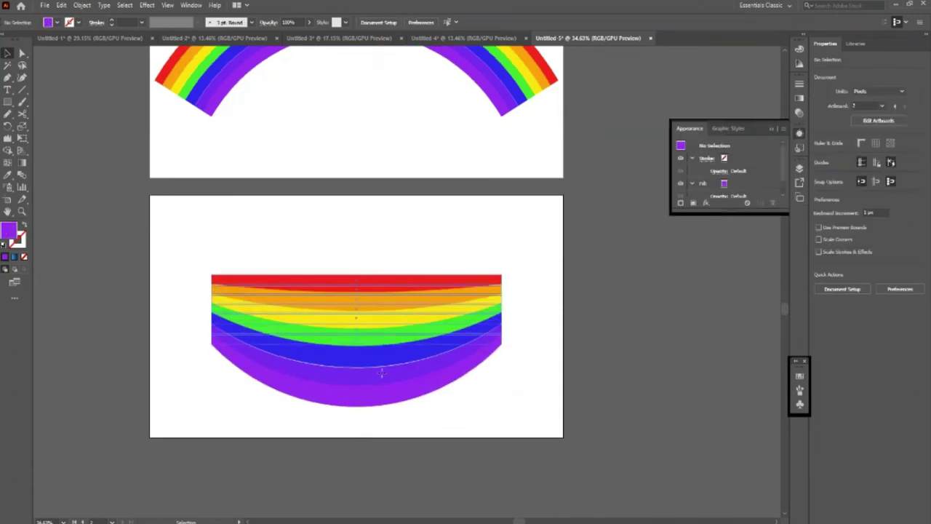
left_click(21, 53)
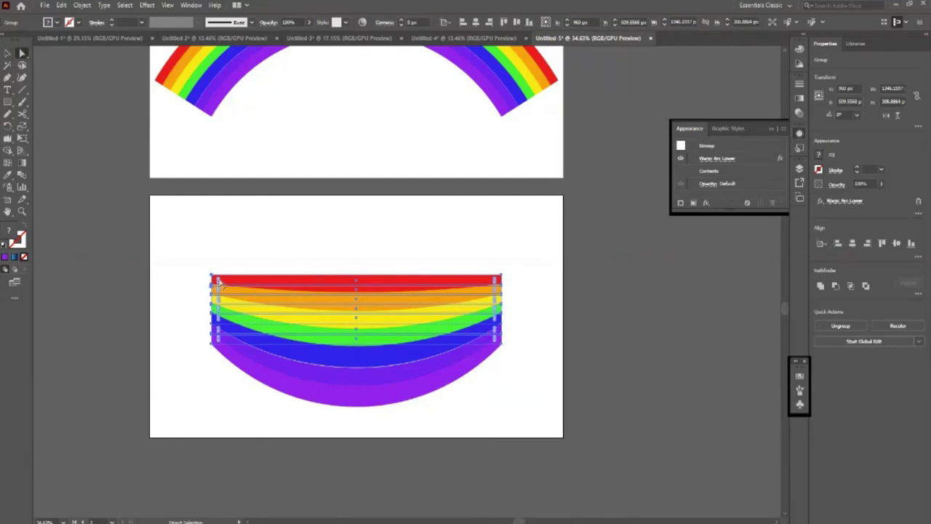
left_click(218, 280)
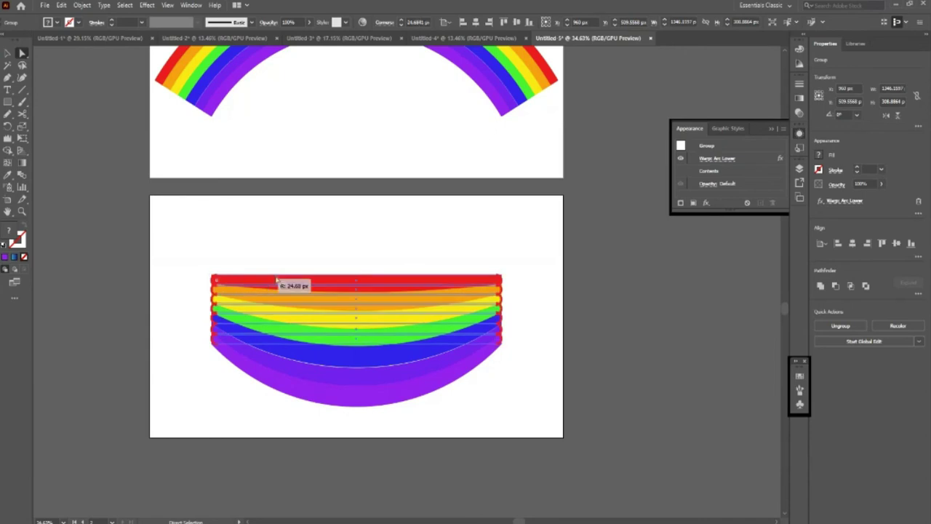
left_click(253, 412)
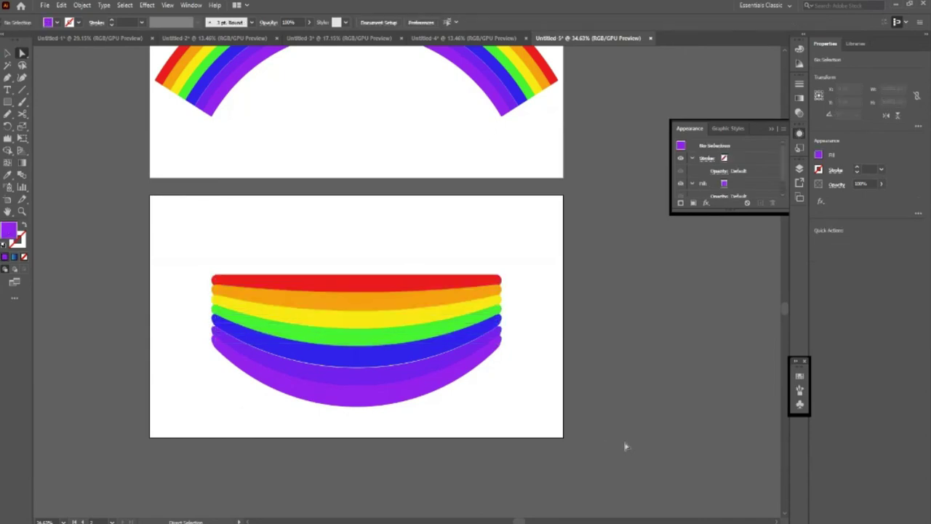
left_click(357, 398)
left_click_drag(230, 287, 313, 295)
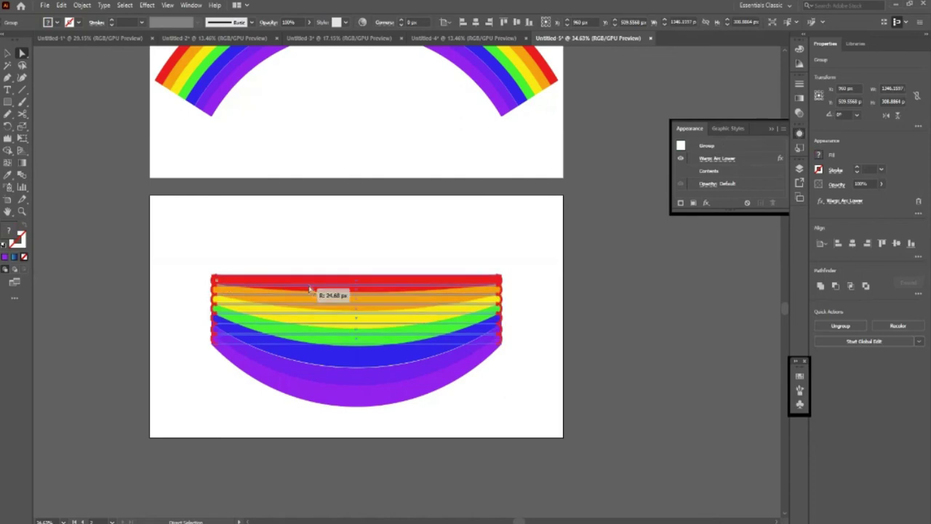
left_click(8, 54)
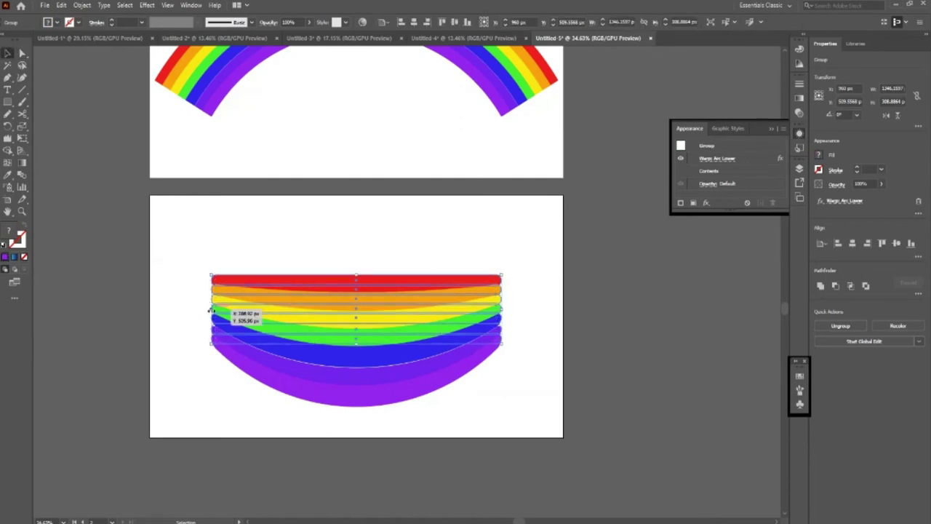
Try shrinking the rainbow from its lower-right corner, then undo the resize
key("a")
key("v")
left_click_drag(500, 344, 432, 312)
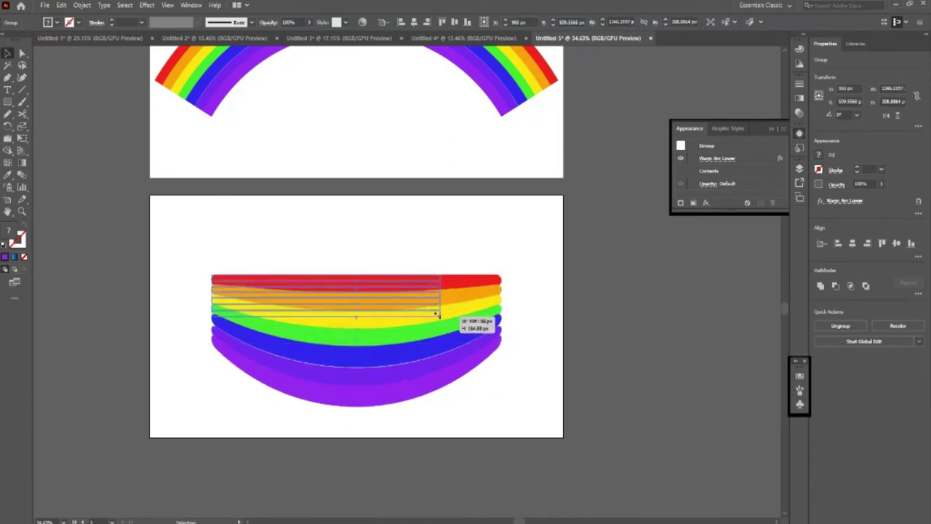
left_click(526, 397)
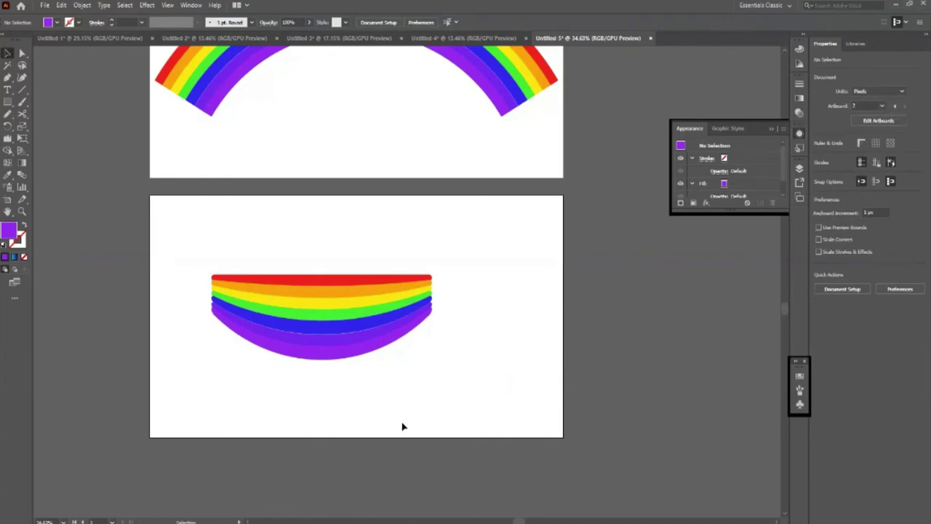
key("ctrl+z")
key("ctrl+z")
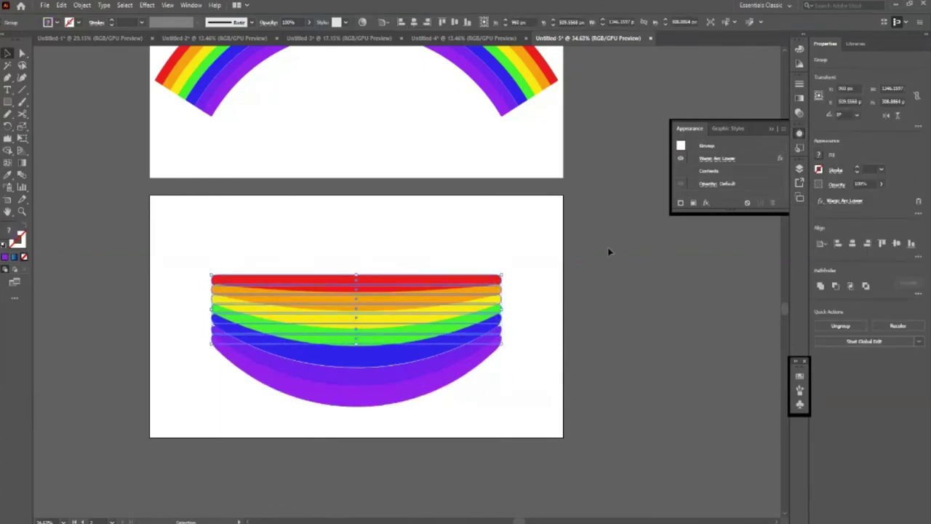
Change the warp Bend to -50 to arch the rainbow upward and enlarge it slightly
left_click(720, 160)
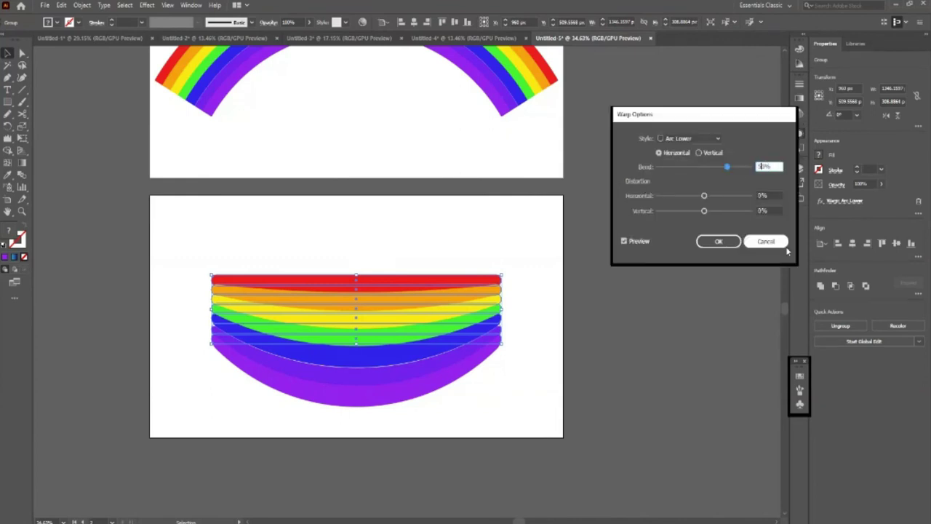
type("-50")
left_click(718, 241)
left_click(507, 399)
left_click(474, 301)
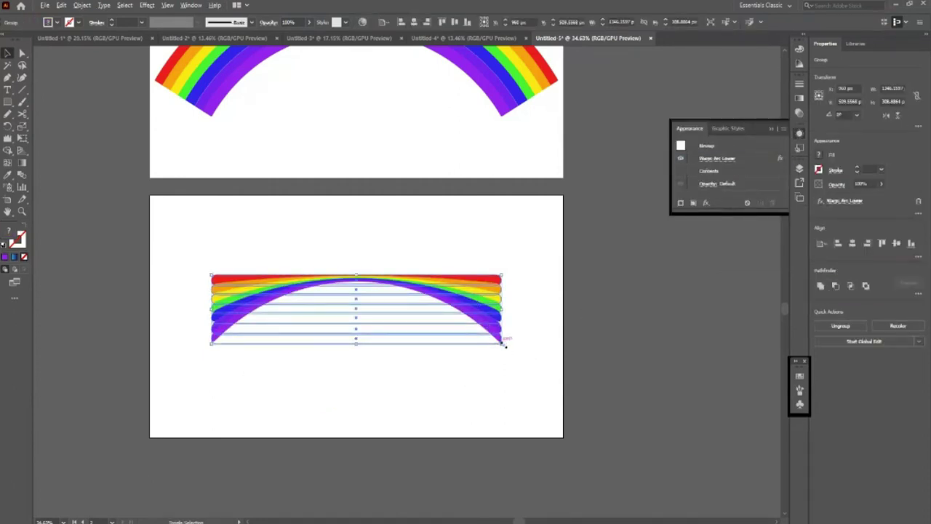
left_click_drag(505, 345, 530, 348)
left_click(347, 346)
Zoom out, undo the recent warp edits and remove the warp, leaving flat stripes
scroll(347, 347, "down", 2)
key("z")
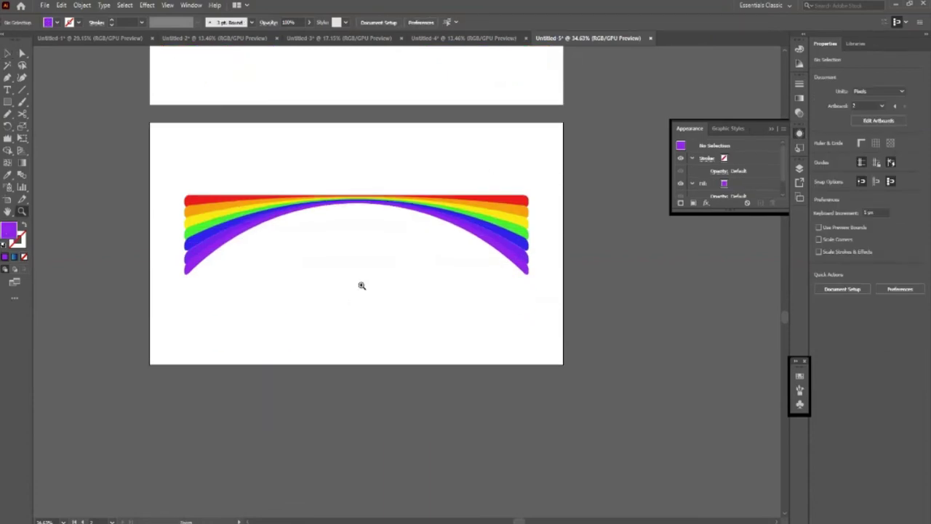
left_click(362, 285, "alt")
scroll(538, 370, "up", 1, "alt")
key("ctrl+z")
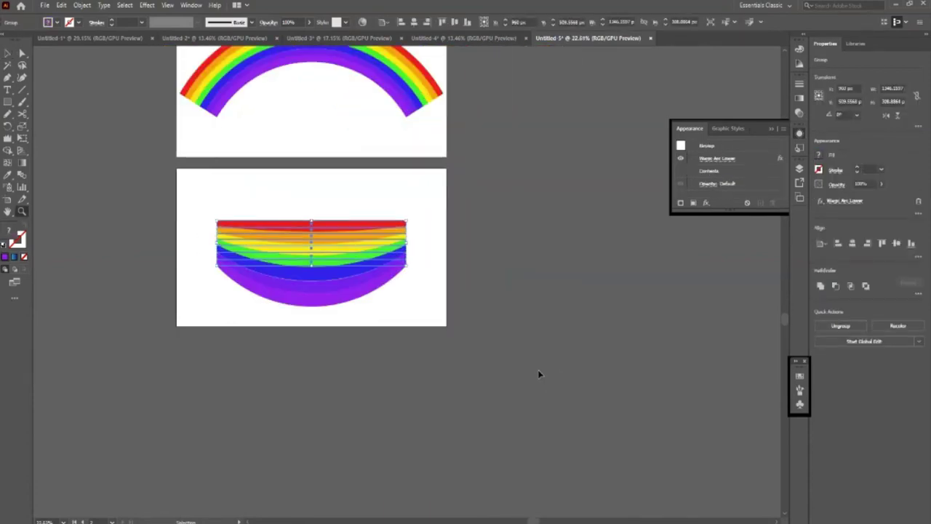
key("ctrl+z")
key("ctrl+z")
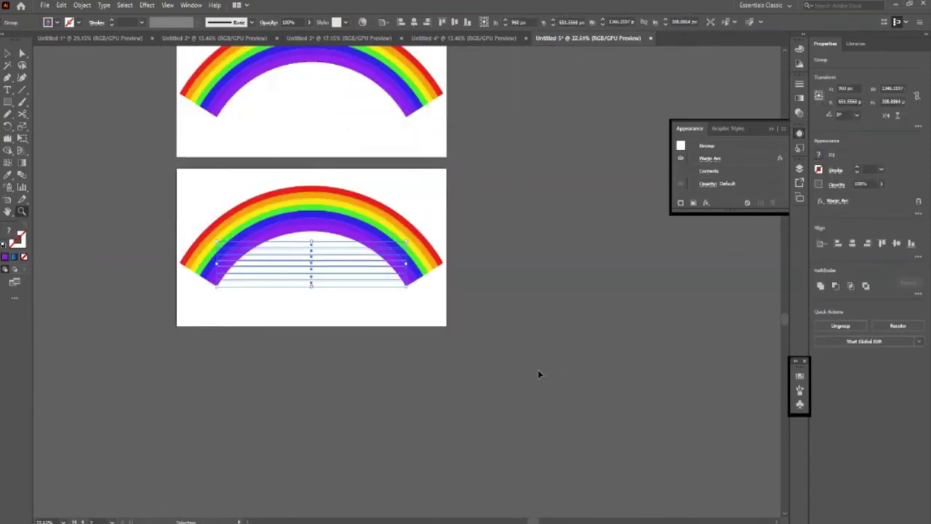
key("ctrl+z")
left_click(22, 90)
Reselect the flat rainbow group, then deselect it and enter artboard editing mode
left_click(7, 53)
left_click(240, 218)
scroll(274, 245, "down", 1)
left_click(356, 255)
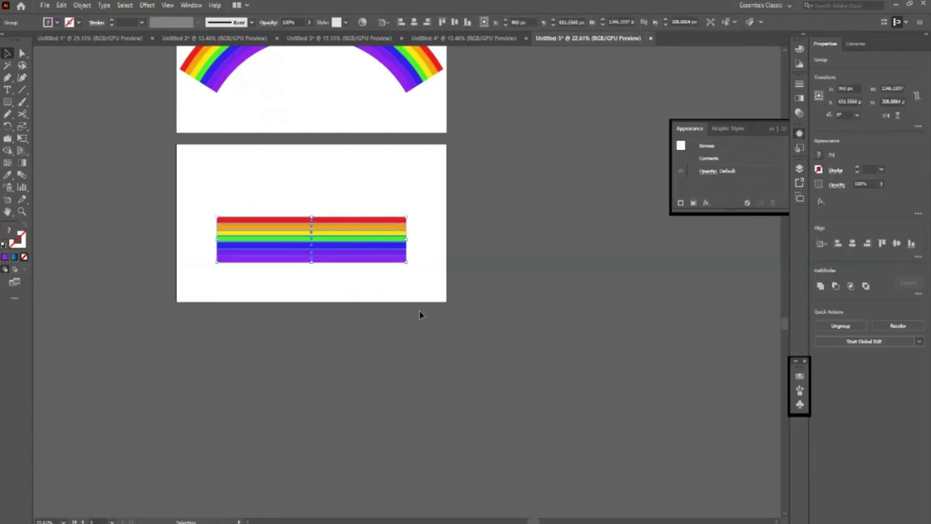
left_click(401, 22)
left_click(538, 264)
scroll(289, 294, "down", 1)
key("shift+o")
Duplicate the artboard and rainbow below, then try an Arc Lower warp with Bend 50 and undo it
left_click_drag(361, 259, 366, 408)
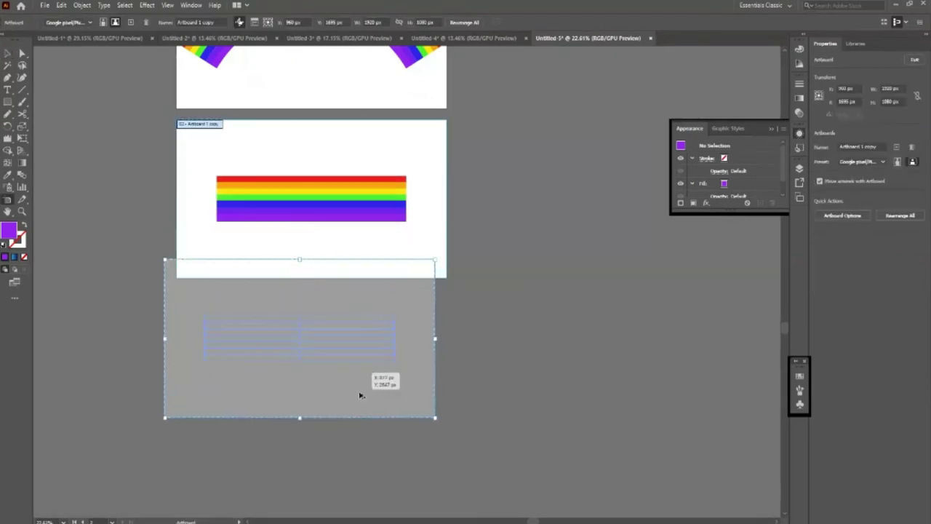
left_click(9, 52)
left_click(284, 214)
left_click(147, 6)
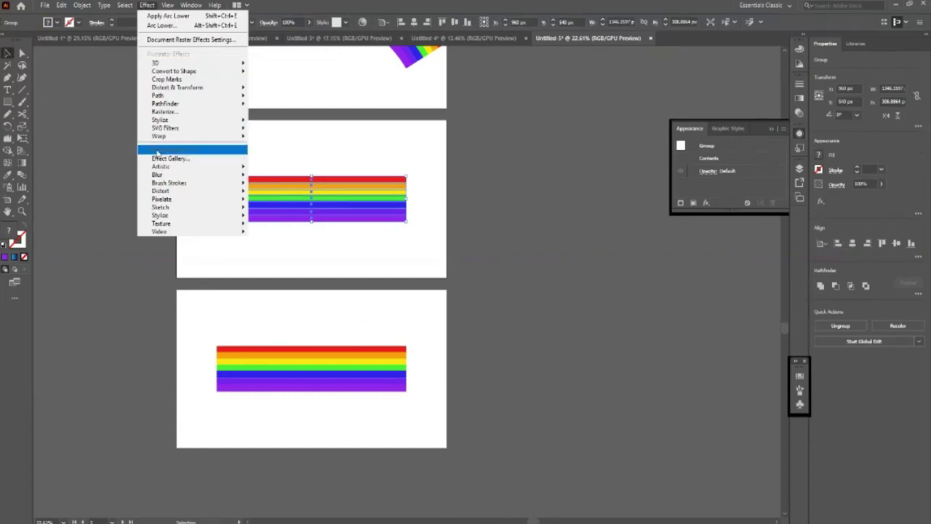
mouse_move(158, 136)
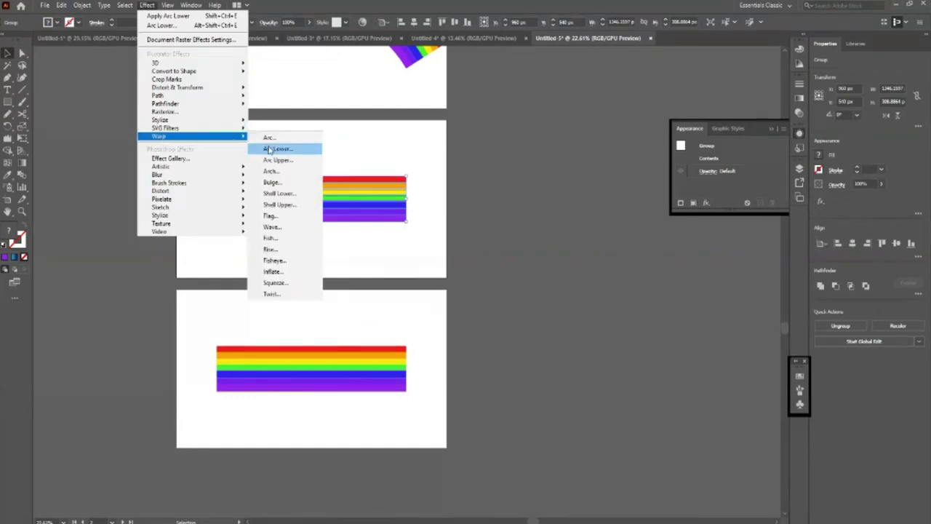
left_click(276, 148)
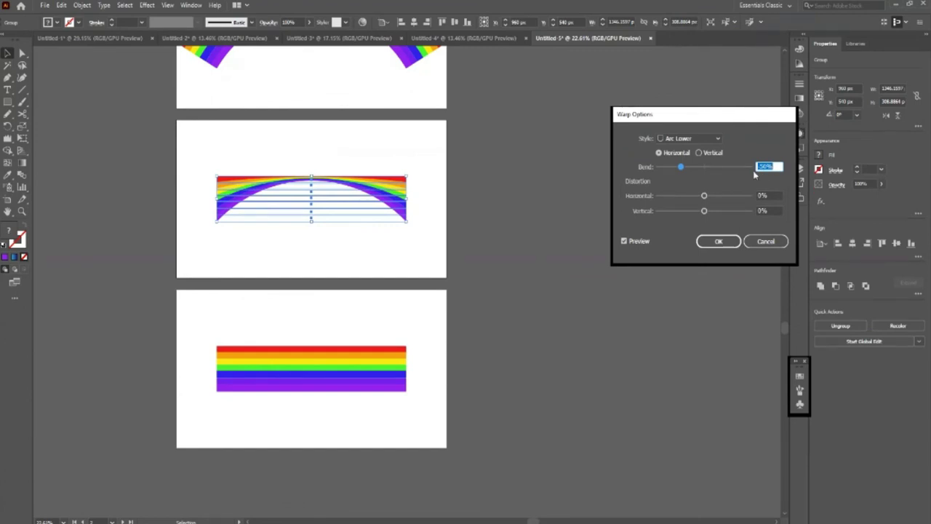
left_click(761, 245)
type("50")
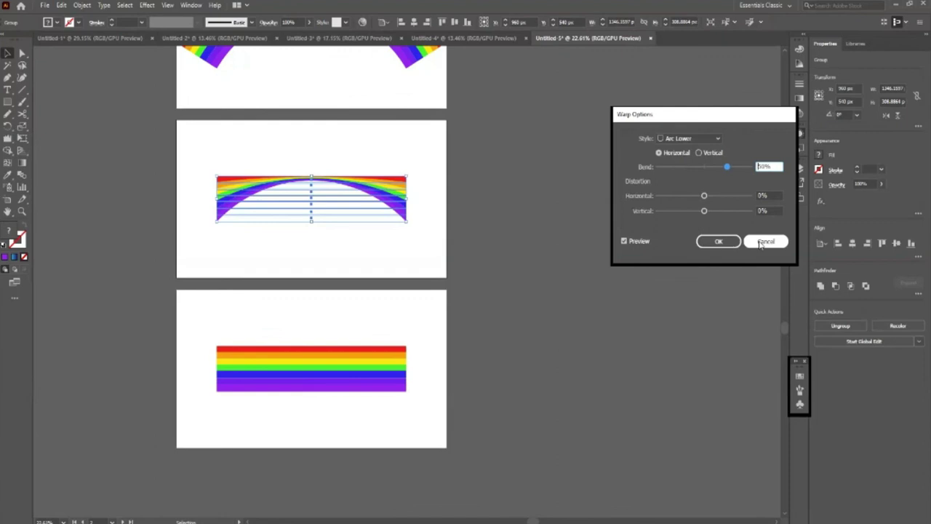
left_click(718, 241)
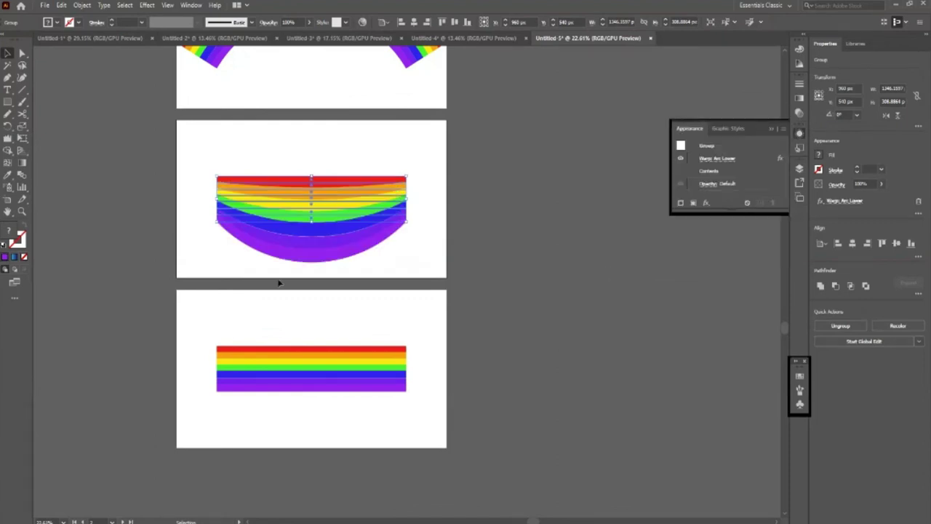
key("ctrl+z")
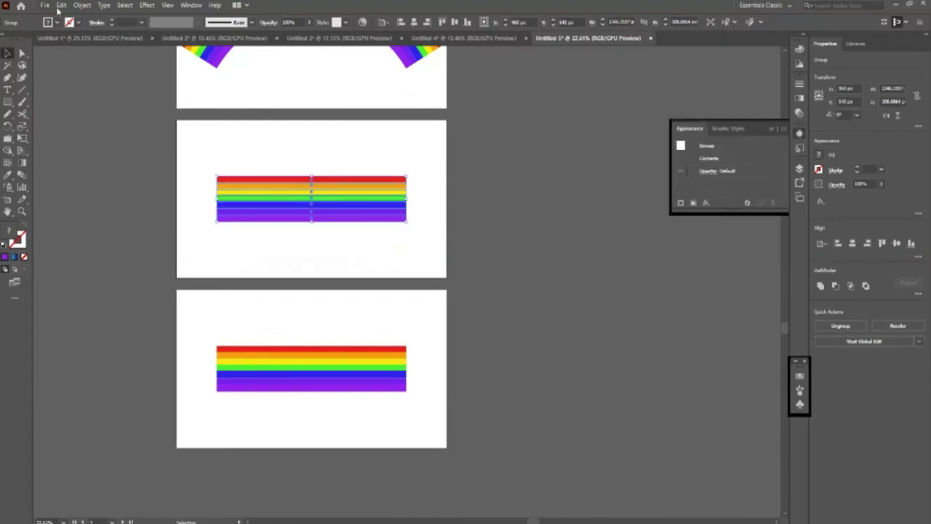
Apply a vertical Arc warp, shrink the fan to the middle artboard's left, and copy a straight rainbow beside it
left_click(144, 5)
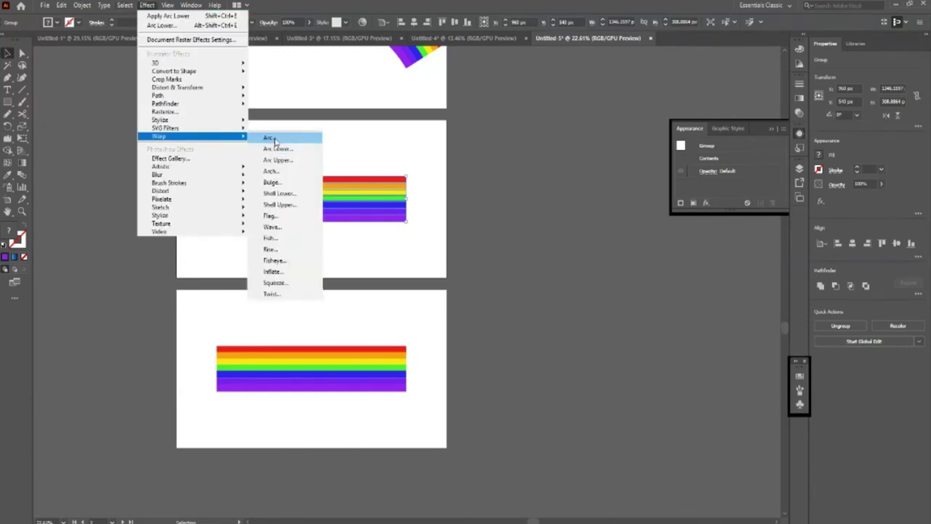
left_click(269, 137)
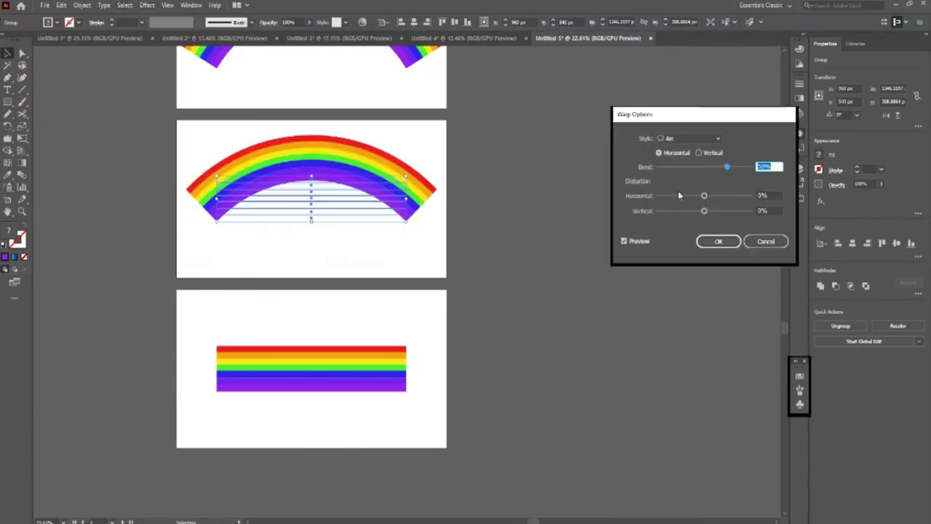
left_click(698, 153)
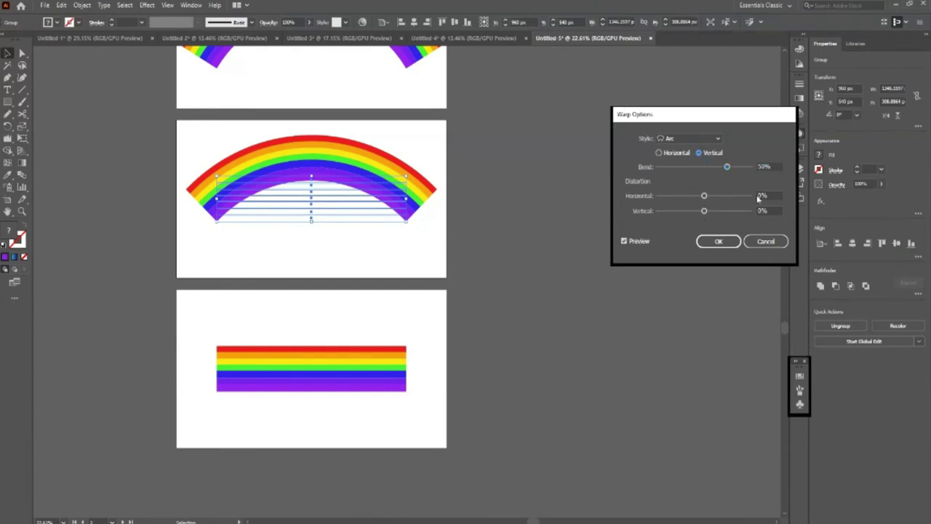
left_click(710, 241)
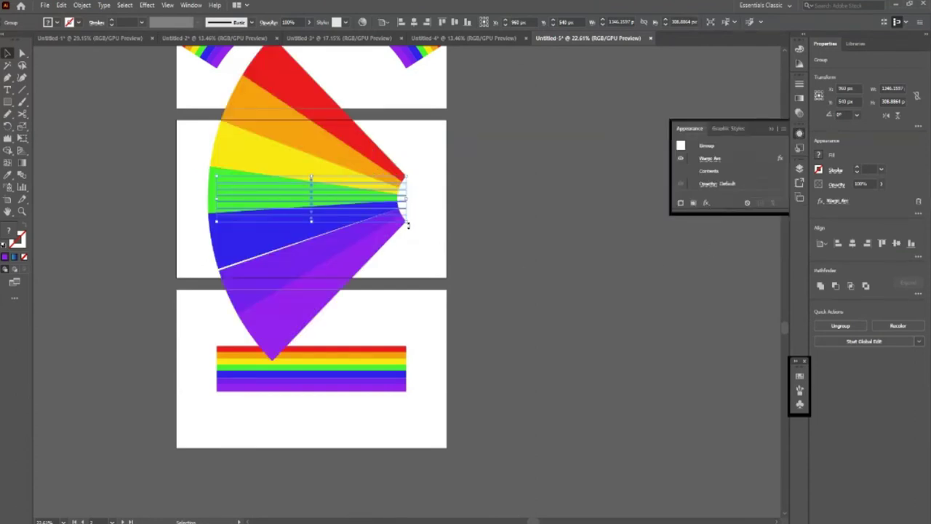
left_click_drag(408, 223, 389, 211)
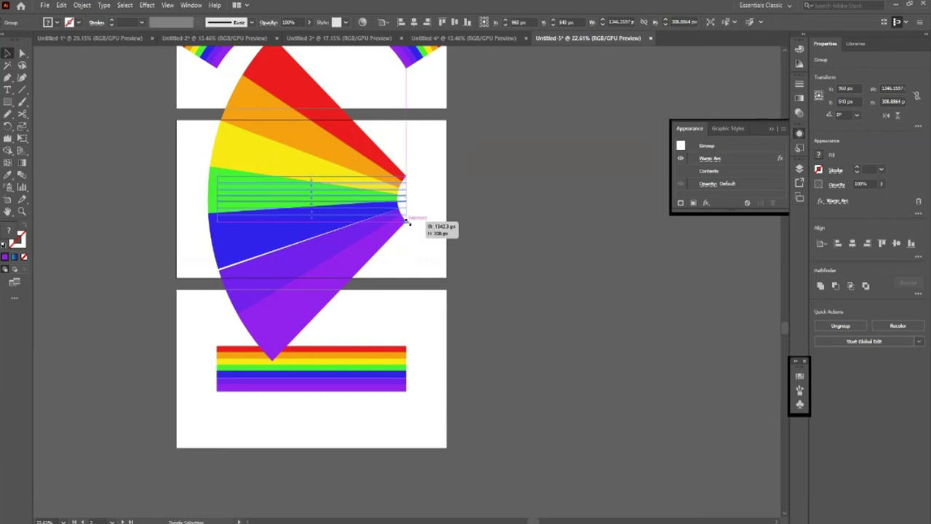
left_click_drag(314, 203, 223, 198)
left_click(303, 363)
left_click_drag(298, 374, 351, 204)
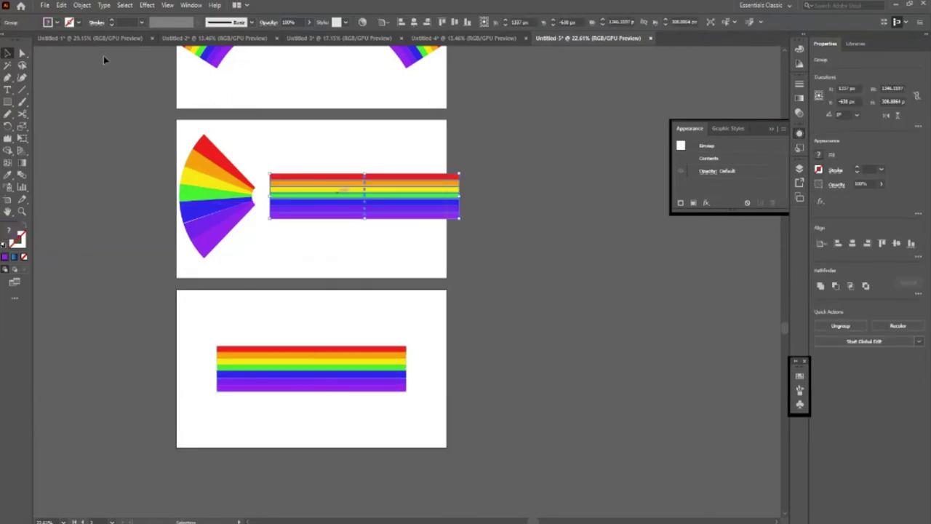
Apply a horizontal Arc Lower warp to the copied rainbow and shrink it about its centre
left_click(147, 5)
mouse_move(158, 136)
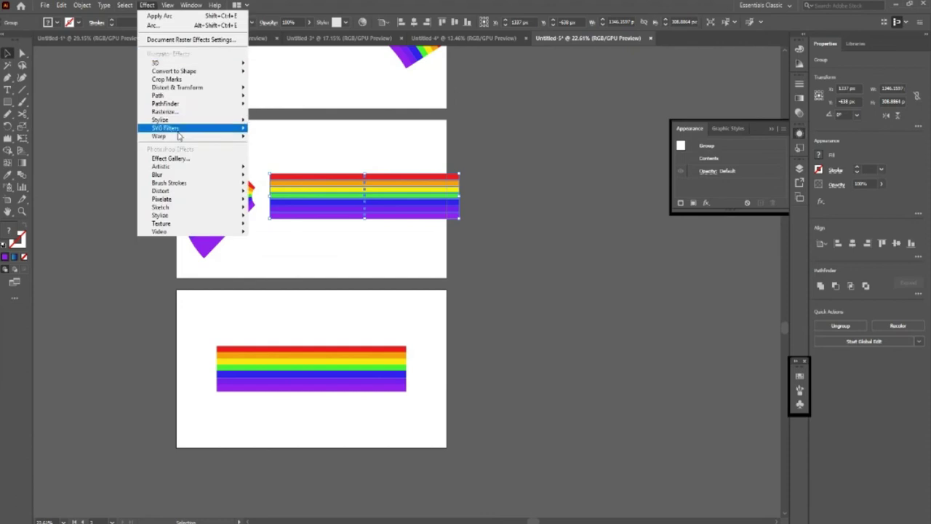
left_click(275, 149)
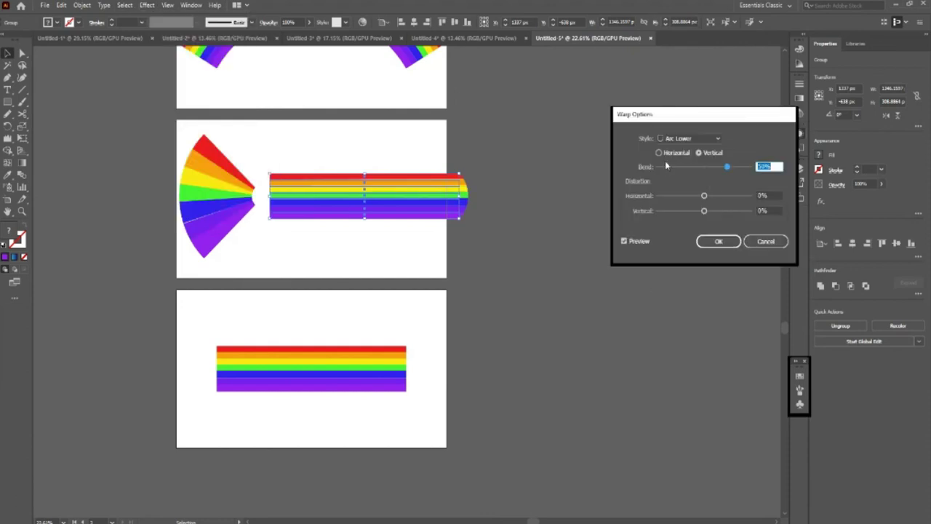
left_click(659, 152)
left_click(718, 242)
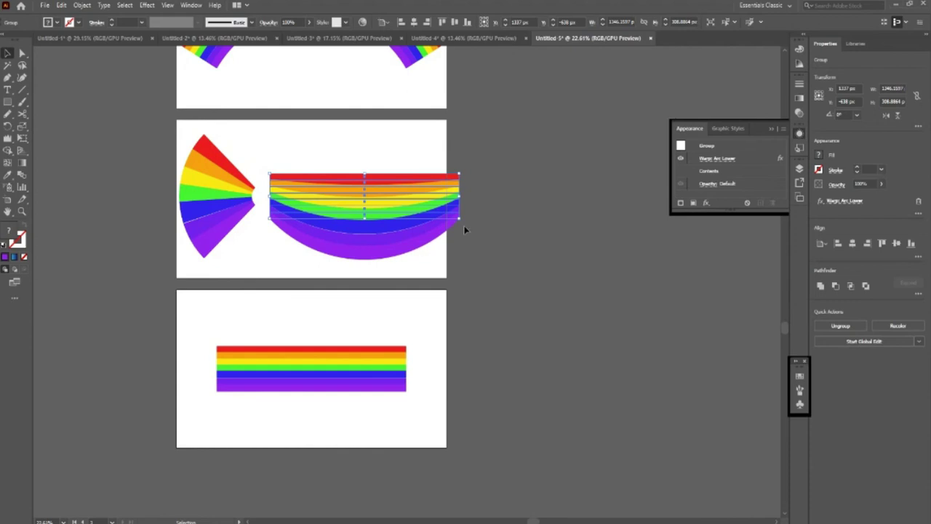
mouse_move(463, 221)
left_mouse_down()
mouse_move(421, 212)
mouse_move(344, 256)
mouse_move(349, 273)
left_mouse_up()
Copy another straight rainbow onto the middle artboard and give it an Arc Lower warp with negative Bend
left_click(361, 369)
left_click_drag(357, 373, 414, 185)
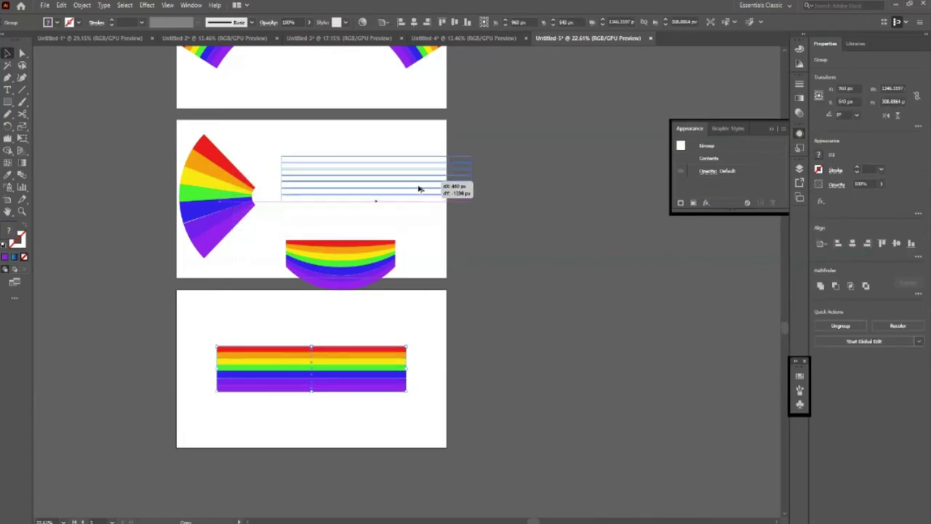
left_click(147, 6)
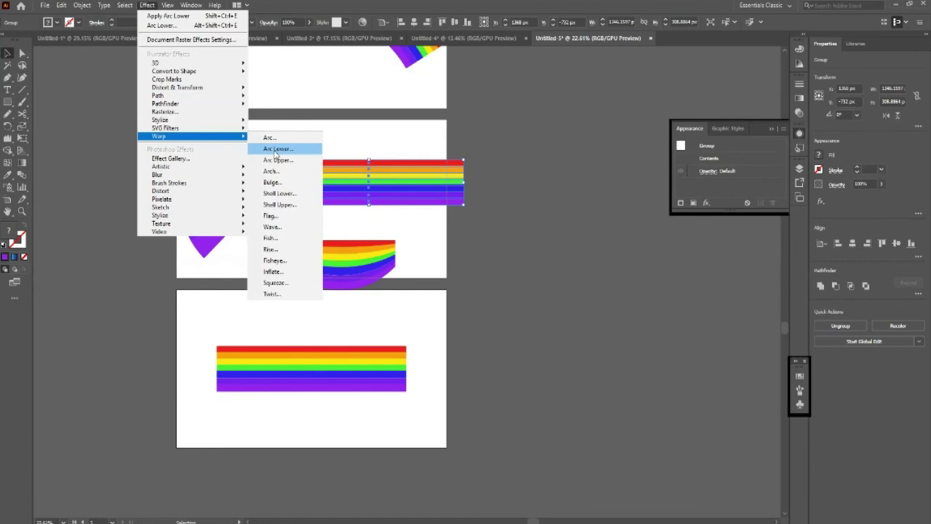
left_click(277, 149)
left_click(757, 166)
type("-")
left_click(717, 241)
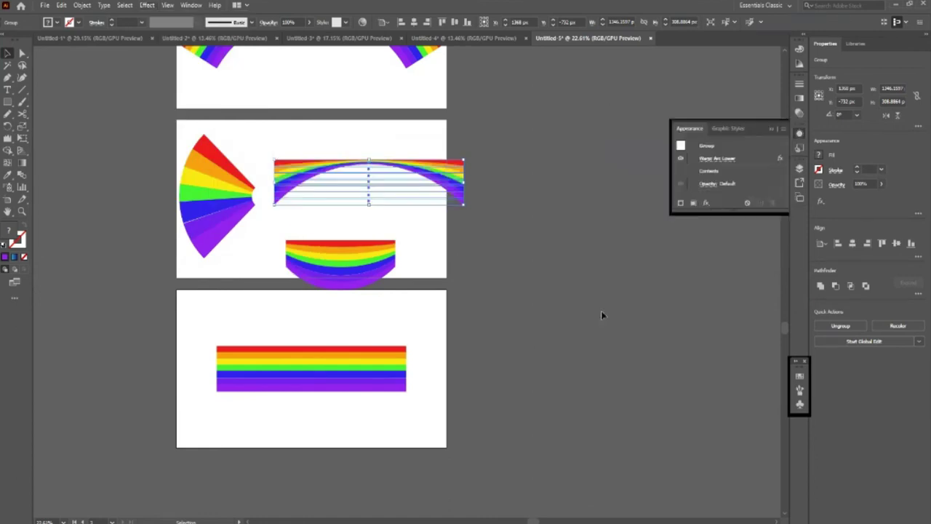
Arrange the arched rainbow and the fan into position on the middle artboard
left_click(493, 263)
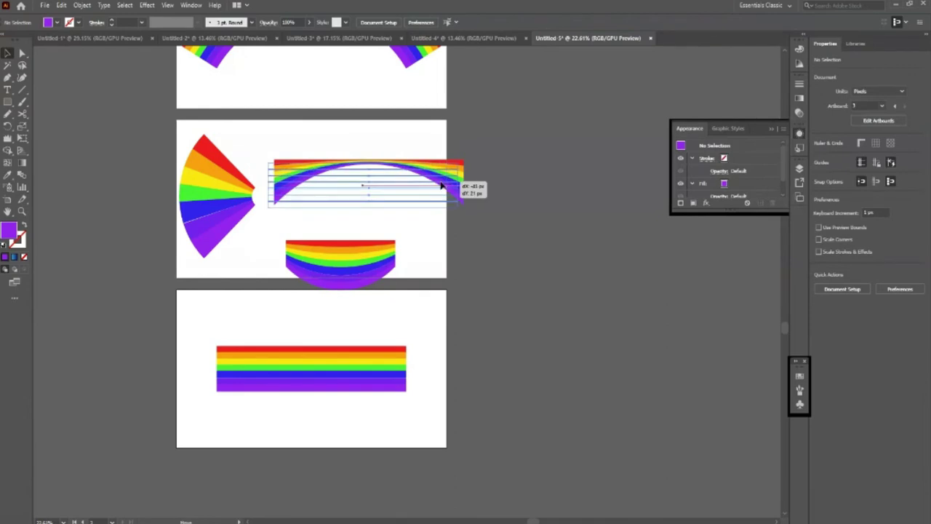
left_click_drag(450, 182, 444, 184)
left_click_drag(263, 358, 367, 238)
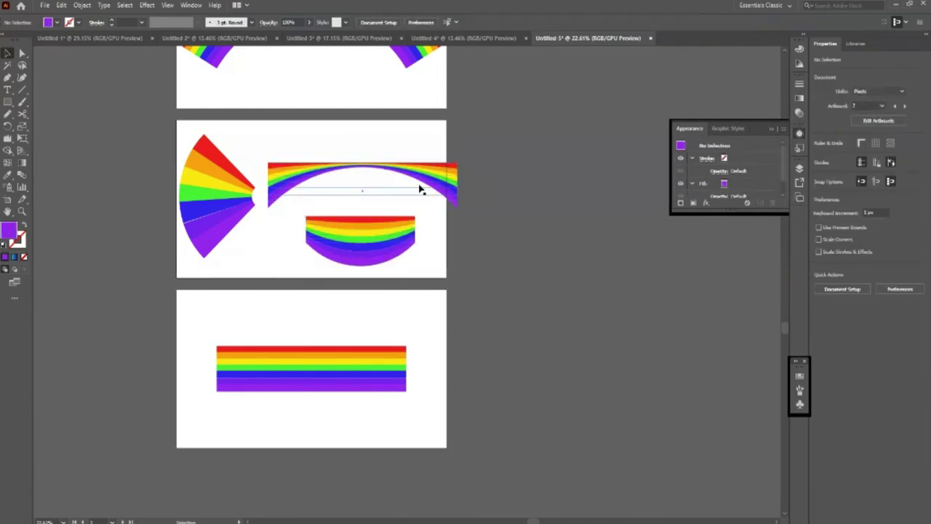
left_click_drag(276, 201, 225, 205)
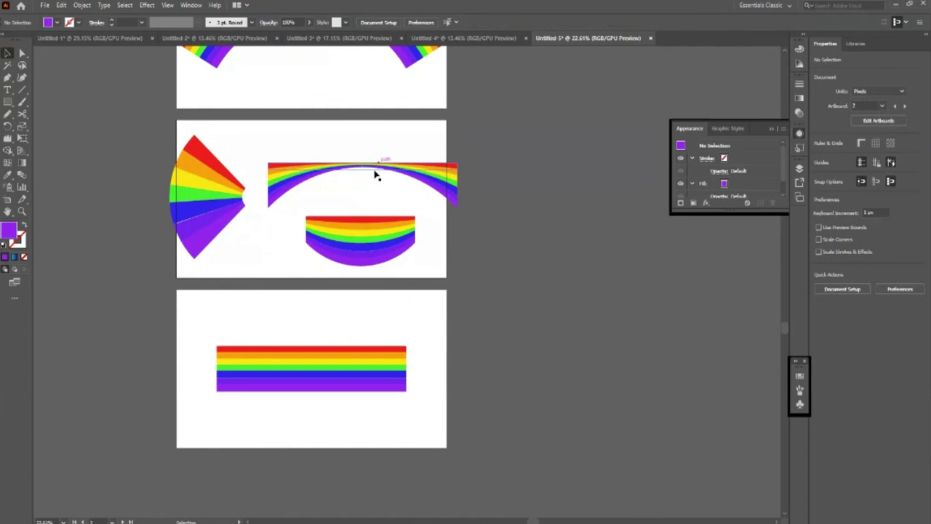
left_click_drag(379, 172, 356, 171)
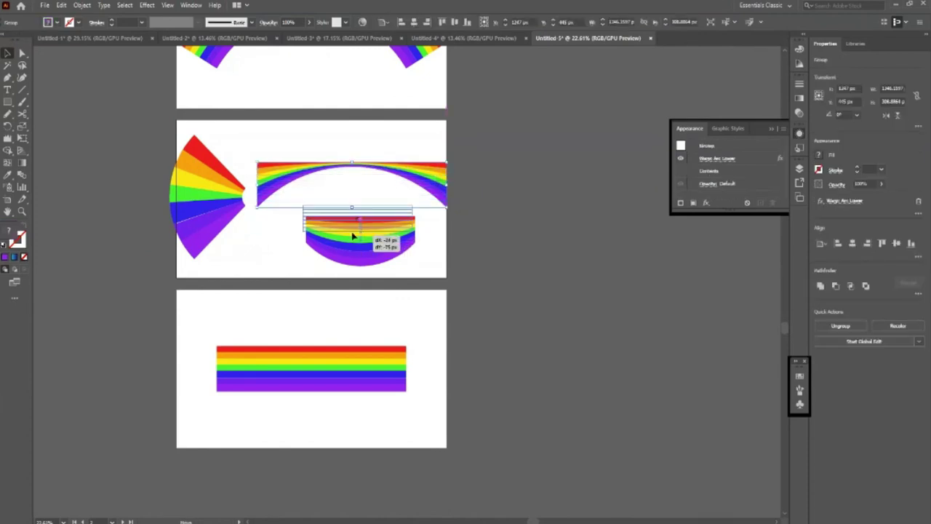
left_click_drag(353, 244, 353, 222)
scroll(543, 285, "down", 1)
scroll(543, 285, "up", 4)
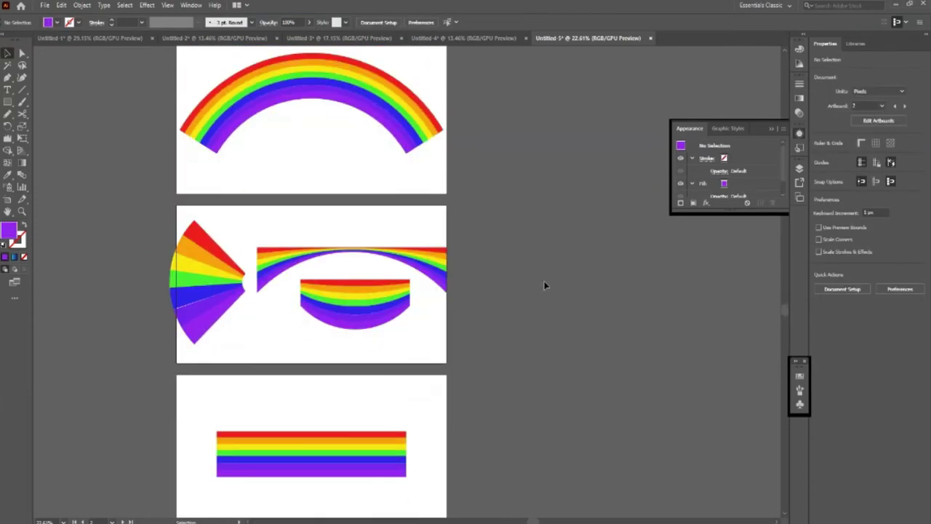
scroll(553, 277, "down", 3)
scroll(560, 270, "down", 3)
Duplicate the bottom artboard and its straight rainbow onto a new artboard below
scroll(310, 254, "down", 2)
left_click(310, 251)
left_click(317, 314)
key("shift+o")
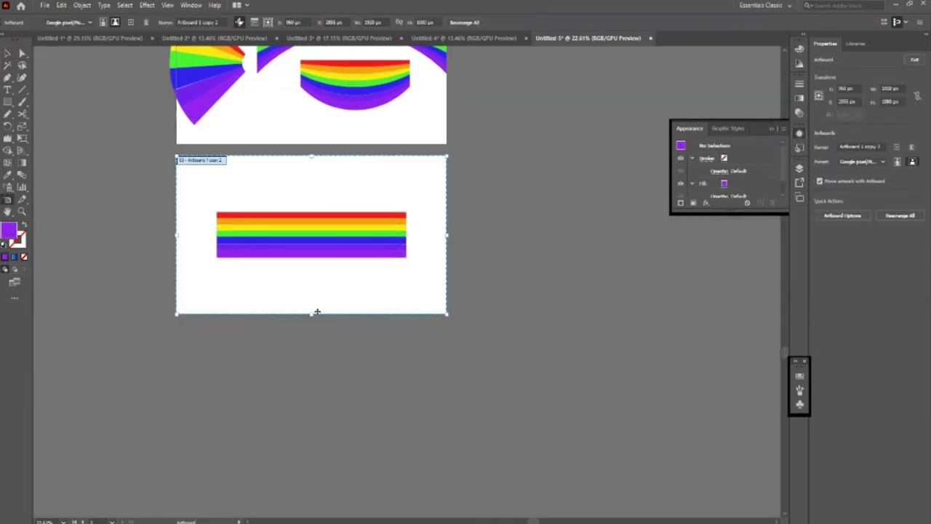
left_click_drag(322, 248, 322, 427)
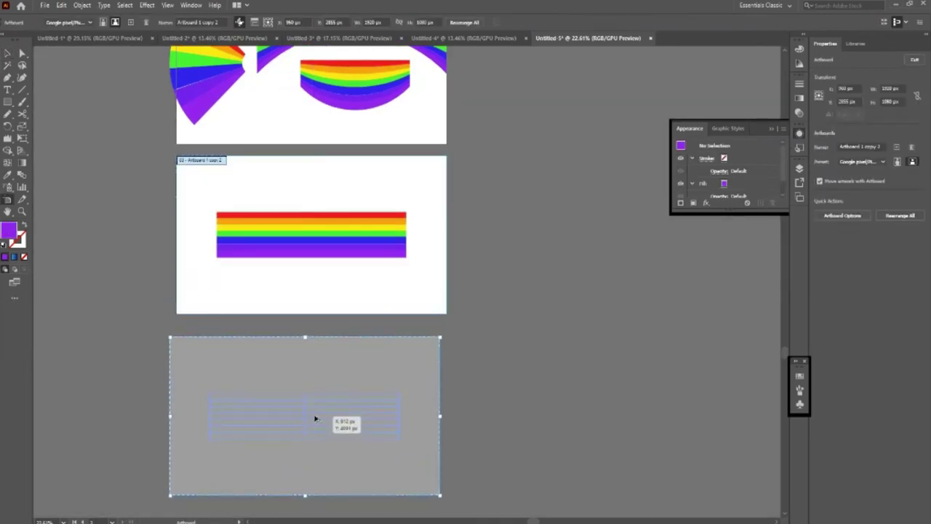
left_click(8, 150)
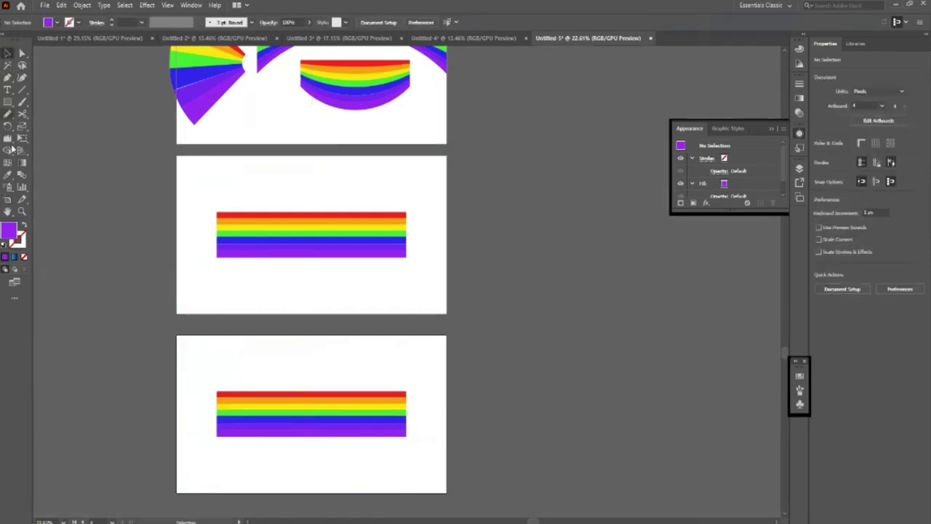
Place rainbow copies right and left of the artboard, keeping the original in the middle
left_click(7, 53)
left_click(262, 230)
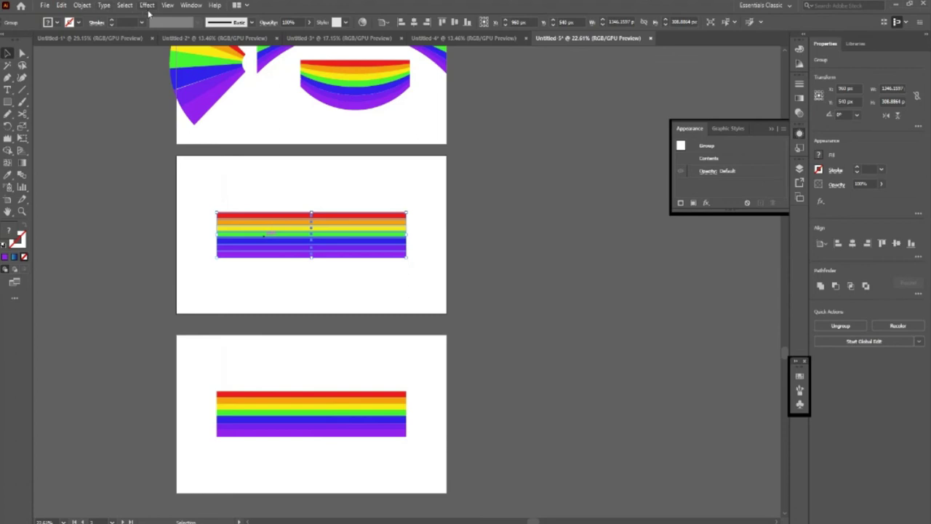
left_click_drag(316, 248, 546, 253)
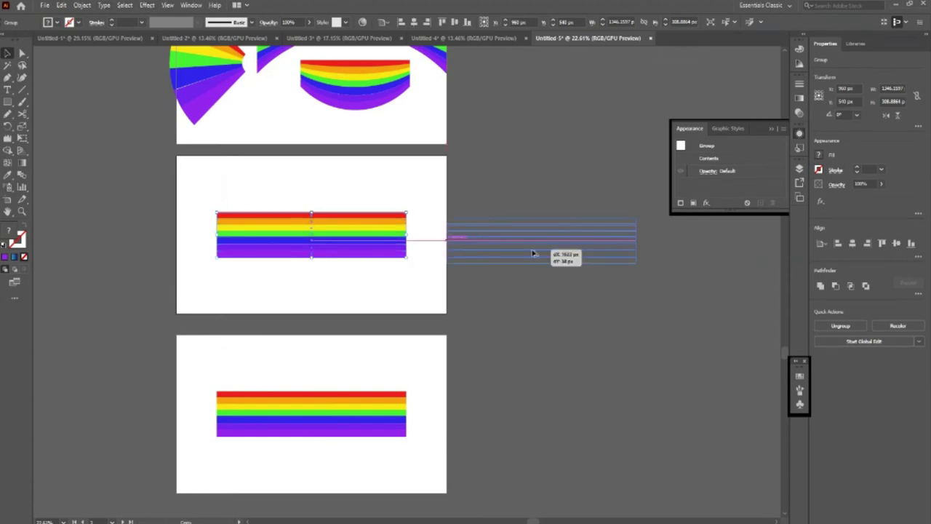
left_click_drag(300, 248, 69, 251)
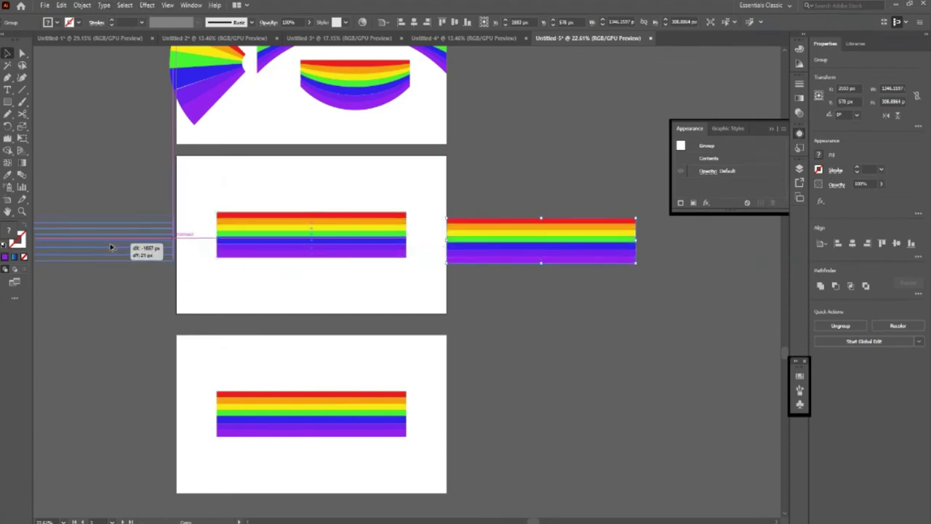
left_click(245, 248)
Give the middle rainbow a vertical Arc Upper warp and move it to the top right
left_click(147, 5)
mouse_move(190, 136)
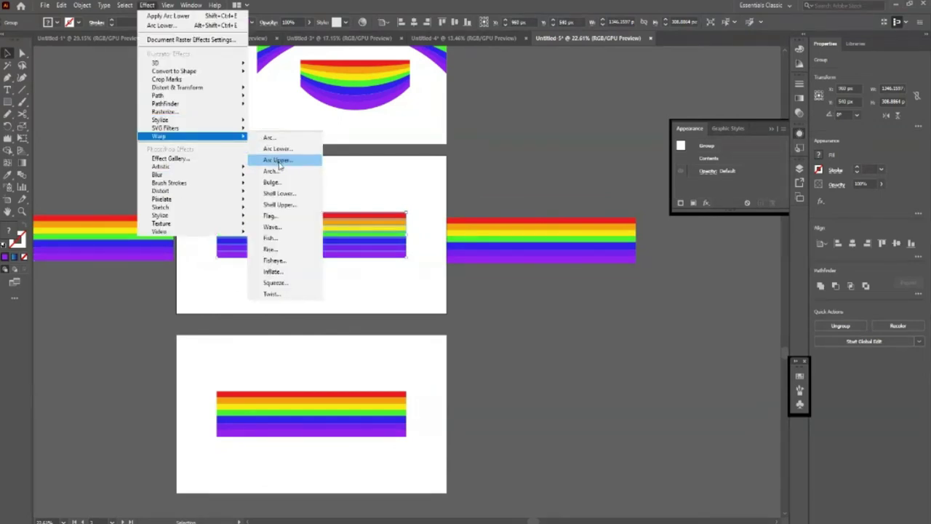
left_click(280, 161)
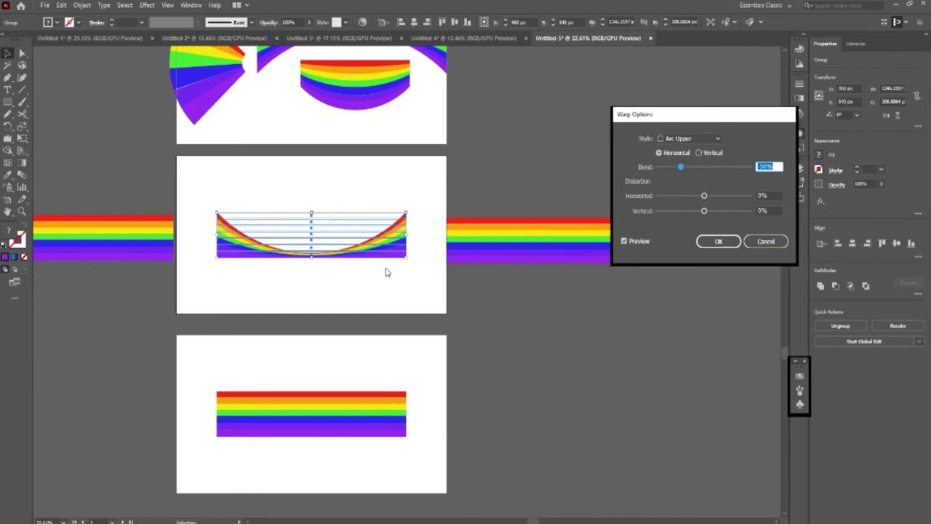
left_click(719, 242)
left_click(698, 153)
left_click(719, 242)
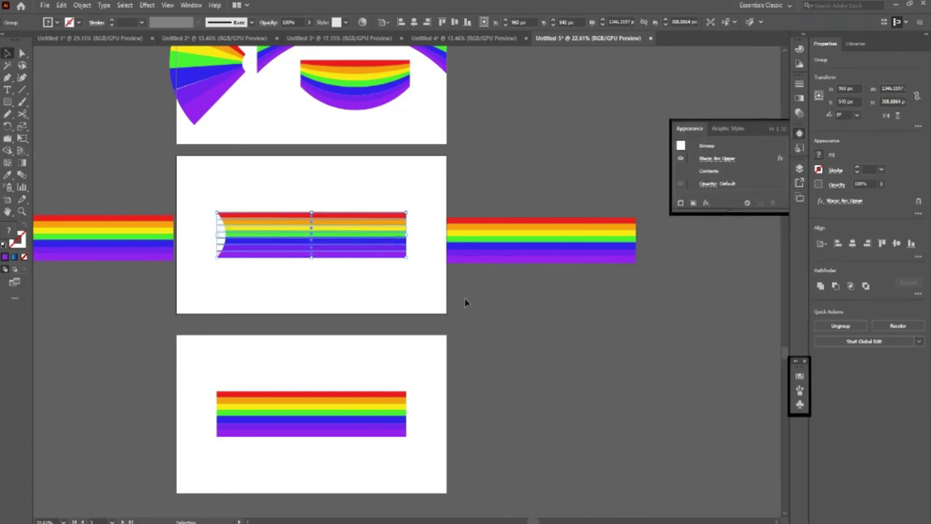
left_click_drag(268, 245, 310, 193)
Bring the right-hand copy onto the artboard and give it a horizontal Arc Upper warp
mouse_move(547, 243)
left_mouse_down()
mouse_move(309, 240)
mouse_move(355, 234)
left_mouse_up()
left_click(146, 5)
mouse_move(160, 136)
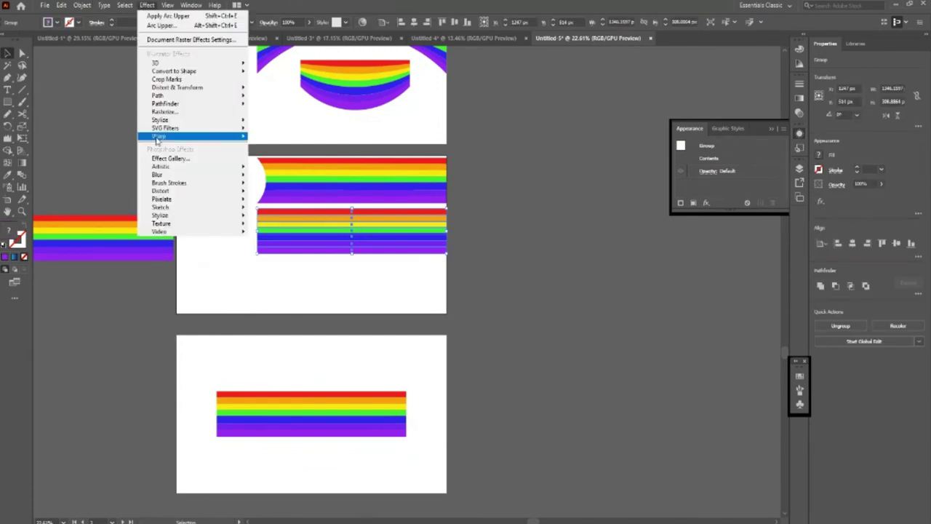
left_click(291, 159)
left_click(669, 155)
left_click(716, 243)
left_click(536, 329)
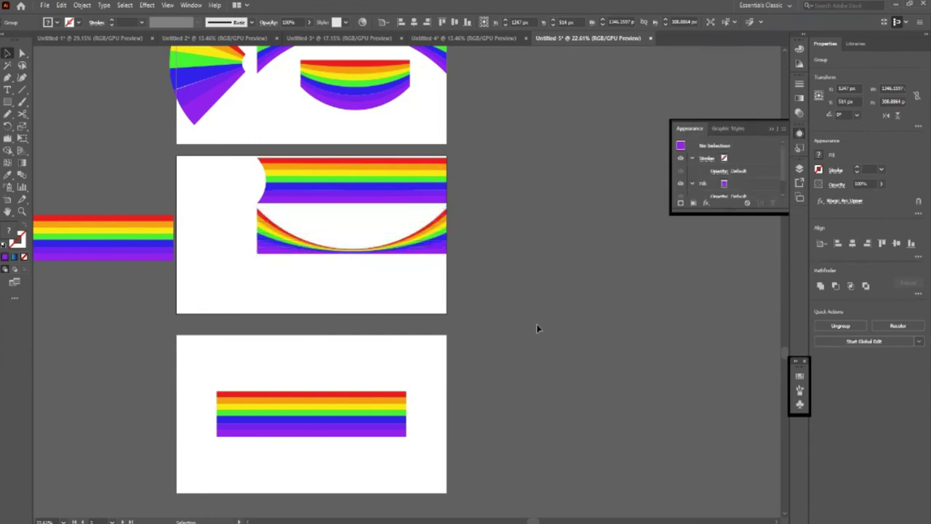
Move the left copy onto the artboard bottom and warp it Arc Upper at +50% bend
mouse_move(407, 232)
left_mouse_down()
mouse_move(317, 296)
mouse_move(358, 296)
left_mouse_up()
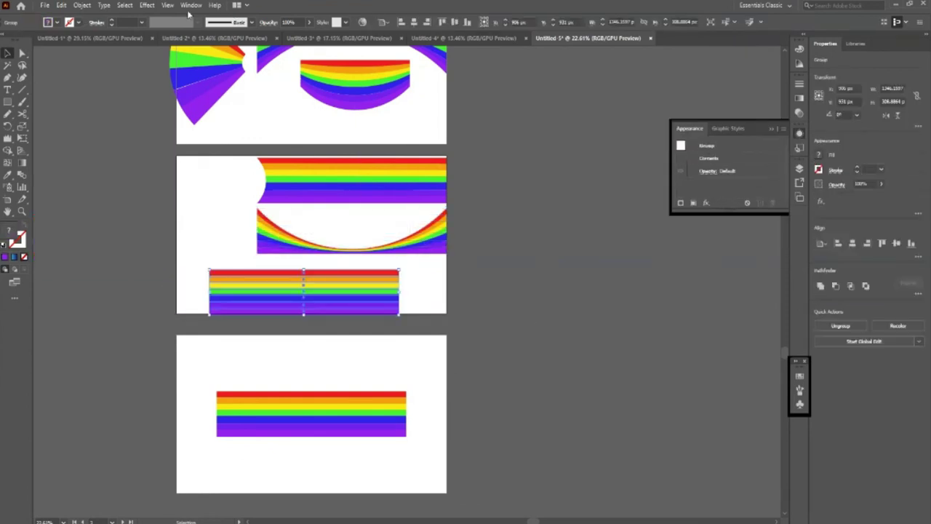
left_click(153, 6)
mouse_move(190, 136)
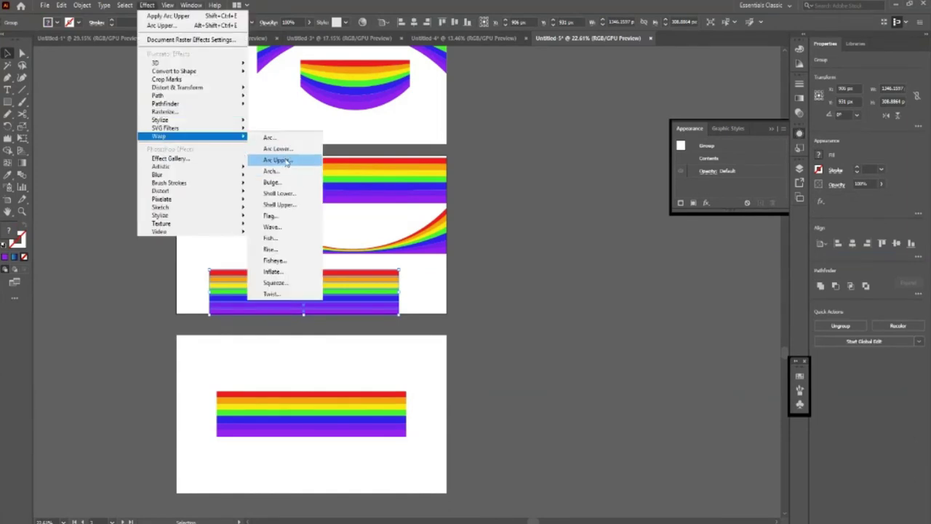
left_click(277, 160)
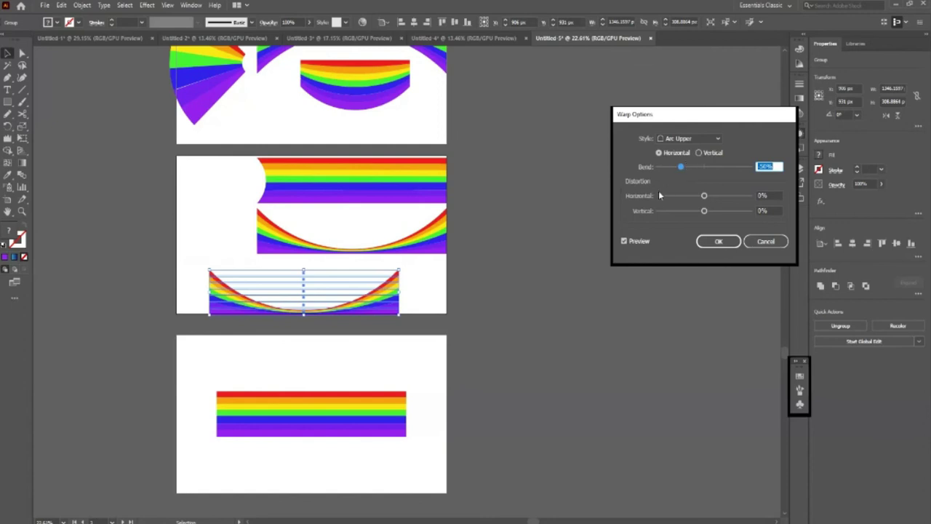
key("BackSpace")
left_click(718, 241)
left_click(422, 342)
Shift the U-shaped rainbow arc left and lower on its artboard
mouse_move(372, 314)
left_mouse_down()
mouse_move(196, 277)
mouse_move(214, 294)
left_mouse_up()
left_click_drag(334, 257, 318, 287)
left_click(517, 308)
scroll(517, 308, "down", 1)
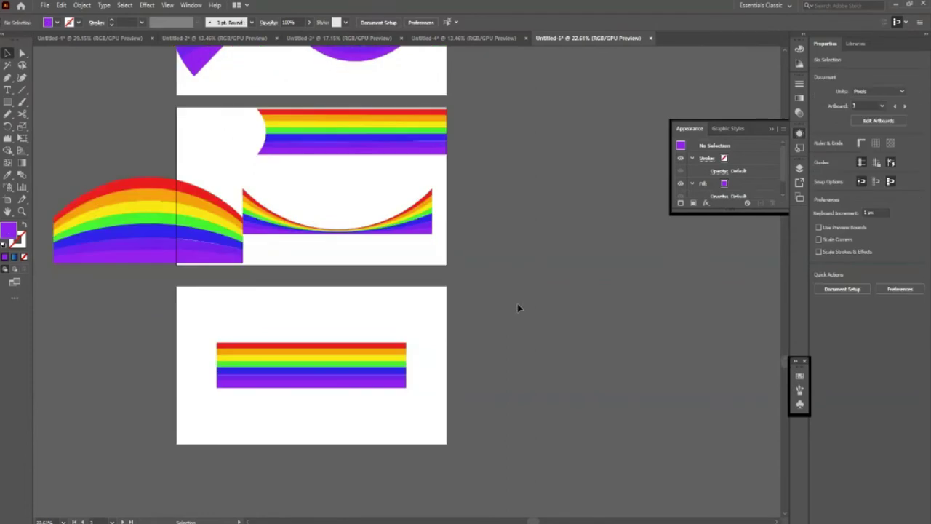
scroll(517, 307, "up", 2)
scroll(517, 308, "up", 2)
scroll(517, 308, "down", 3)
scroll(509, 286, "down", 2)
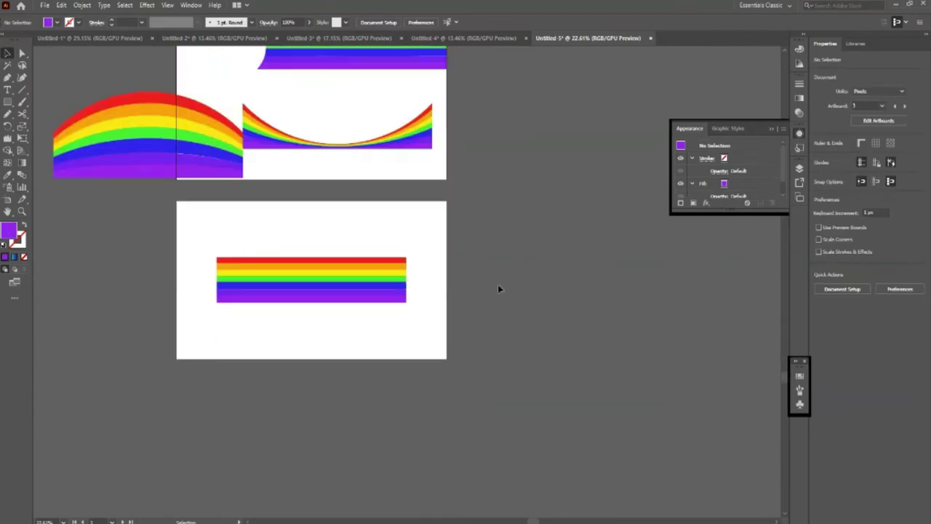
left_click(366, 289)
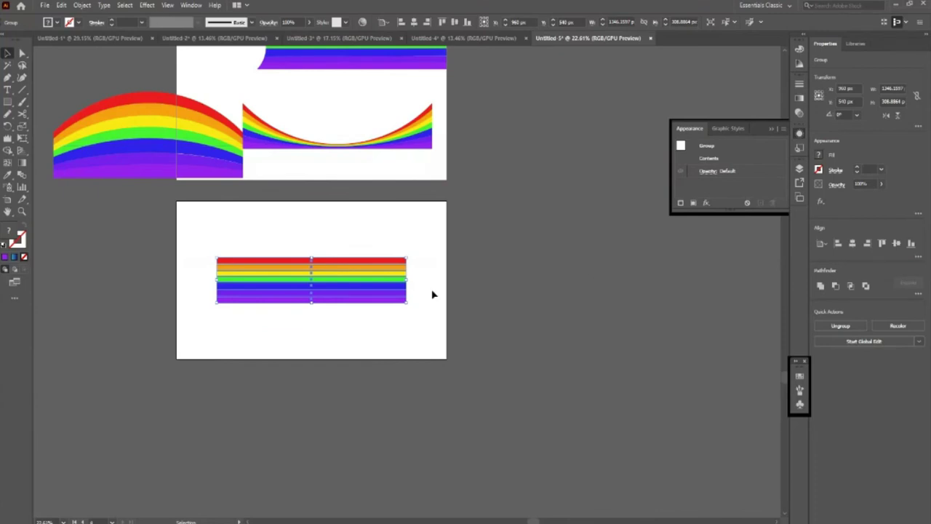
scroll(408, 305, "down", 1)
Duplicate the rainbow artboard onto a new artboard below the original
left_click(372, 317)
key("shift+o")
left_click_drag(268, 293, 305, 459)
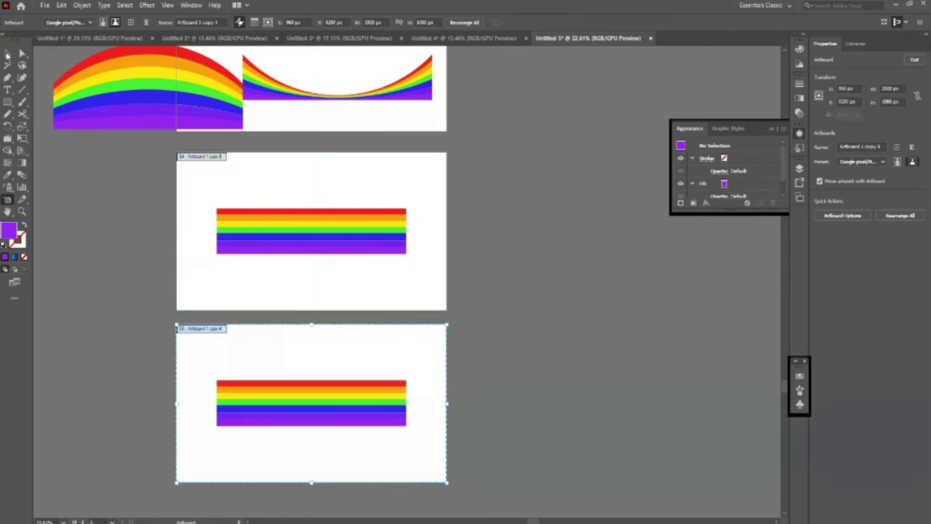
left_click(7, 53)
scroll(296, 392, "down", 1)
Warp the new artboard's rainbow with a horizontal Bulge at 50% bend
left_click(341, 368)
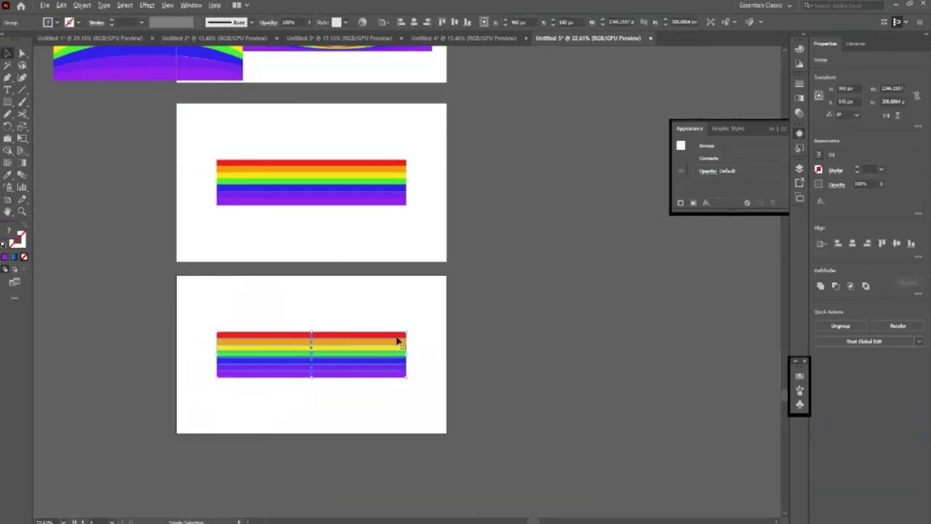
left_click(147, 5)
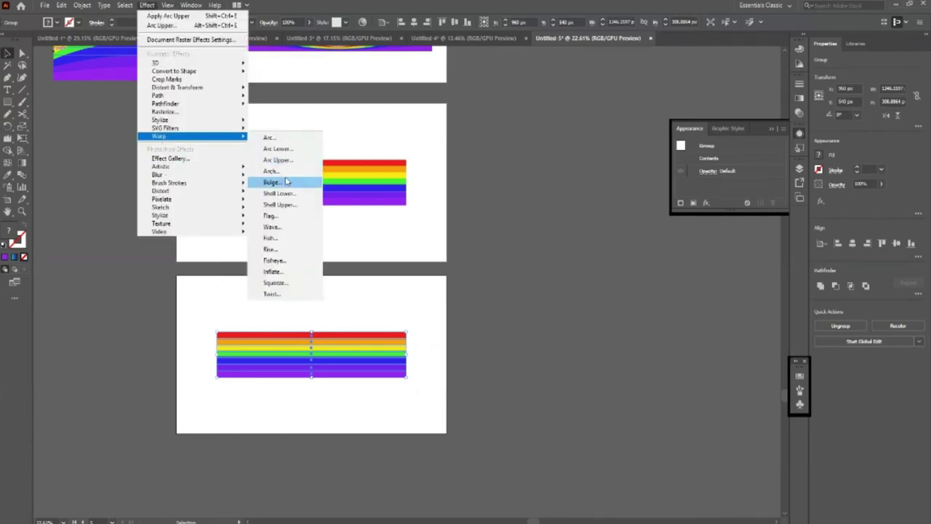
left_click(271, 183)
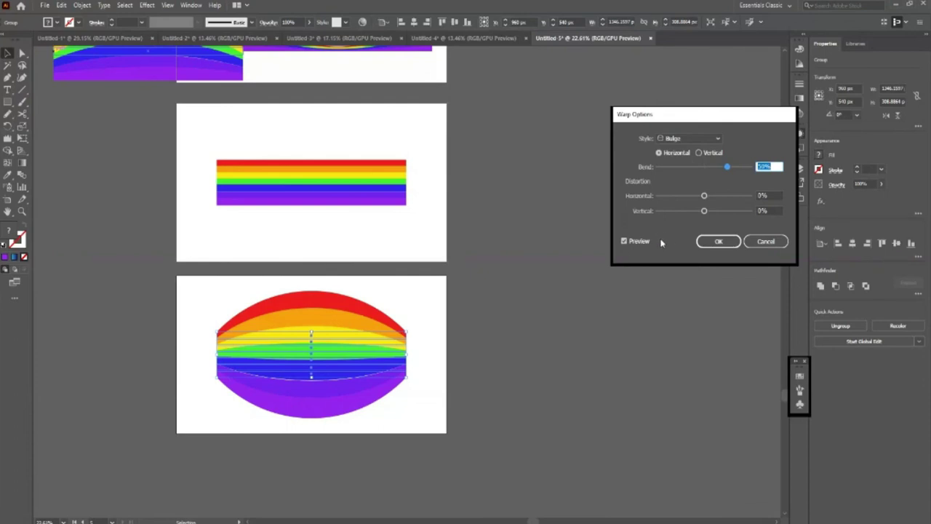
left_click(700, 153)
left_click(659, 153)
left_click(718, 241)
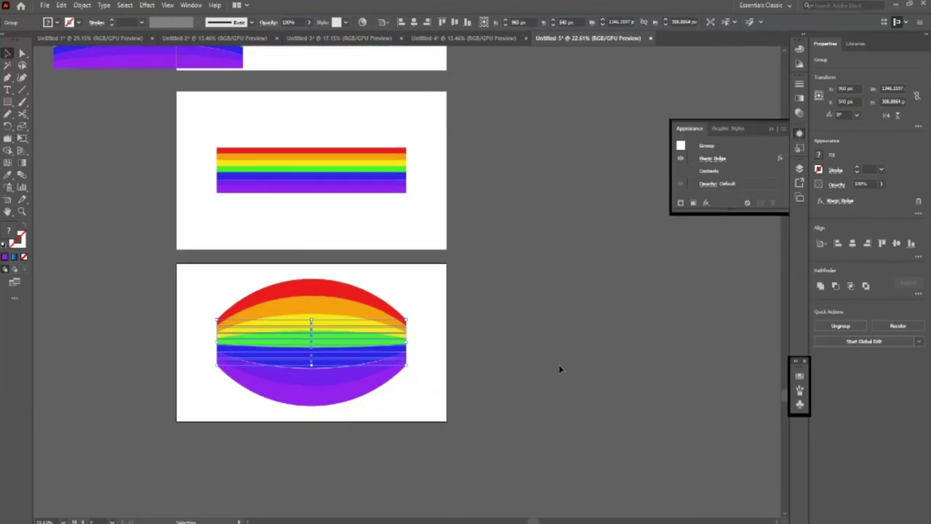
scroll(509, 371, "down", 1)
left_click(453, 388)
scroll(453, 388, "down", 2)
scroll(430, 387, "up", 2)
scroll(429, 387, "down", 2)
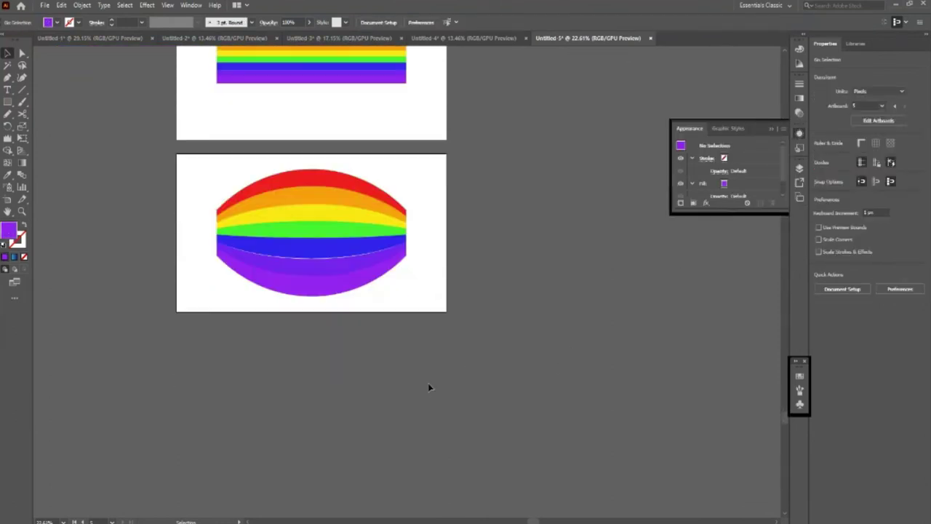
scroll(429, 387, "down", 2)
left_click(341, 228)
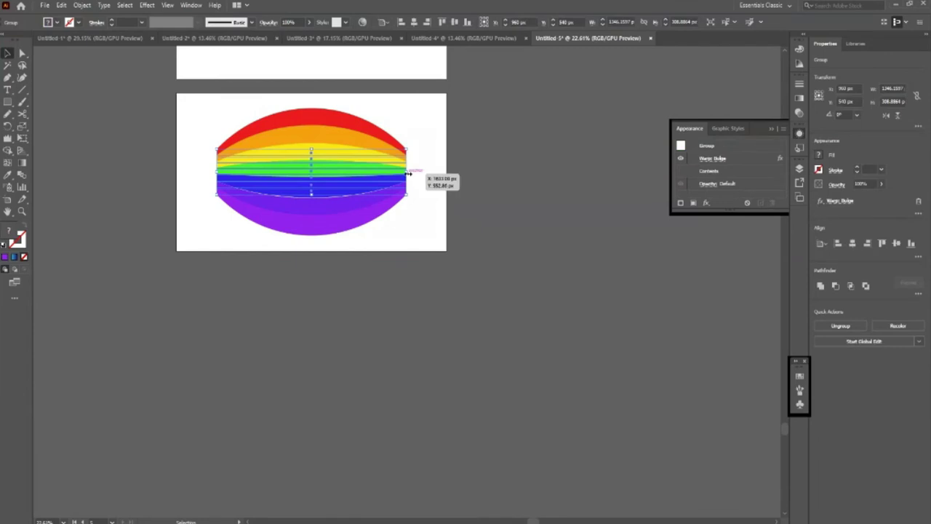
Try narrowing the bulged rainbow, then undo the resize and reselect it
left_click_drag(409, 173, 306, 173)
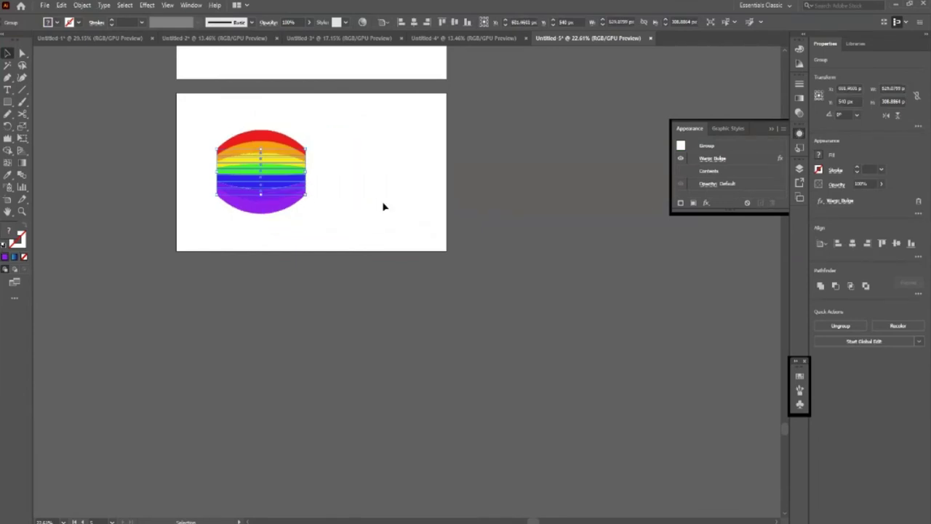
left_click(384, 206)
key("ctrl+z")
left_click(407, 241)
Copy the bulged rainbow, switch the copy's Bulge to vertical, and move the capsule up-right
mouse_move(328, 198)
left_mouse_down()
mouse_move(276, 191)
mouse_move(413, 189)
left_mouse_up()
left_click(720, 163)
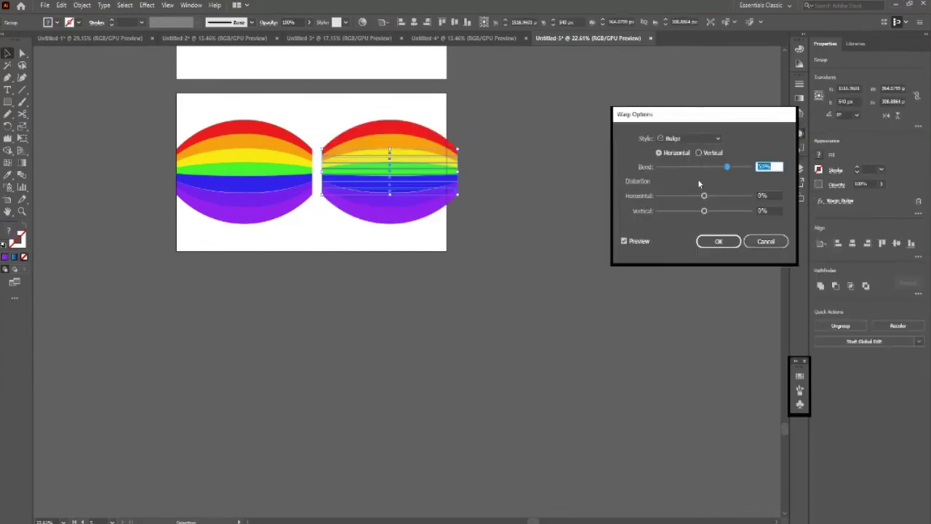
left_click(699, 154)
left_click(719, 241)
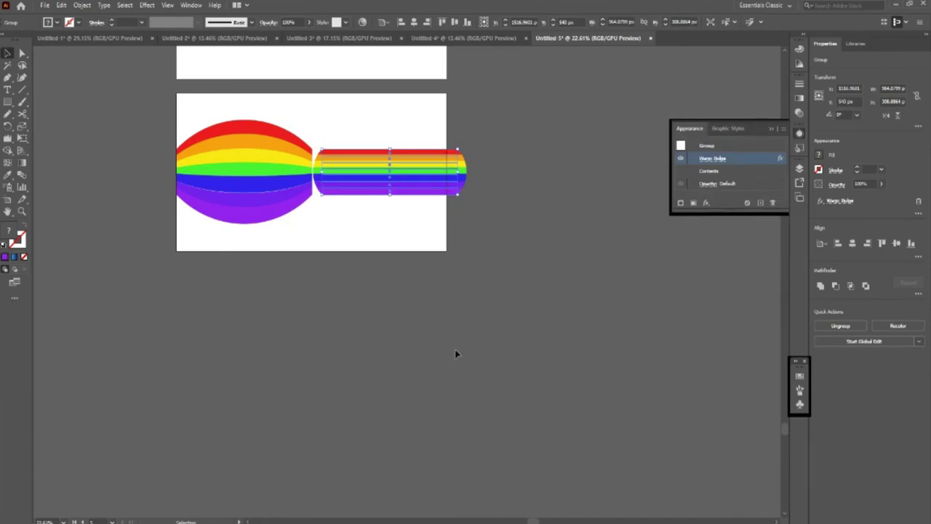
left_click(455, 349)
left_click_drag(386, 181, 420, 118)
Copy the balloon lower and give it a negative Bulge bend for a pinched bow-tie
mouse_move(225, 149)
left_mouse_down()
mouse_move(227, 129)
mouse_move(350, 240)
left_mouse_up()
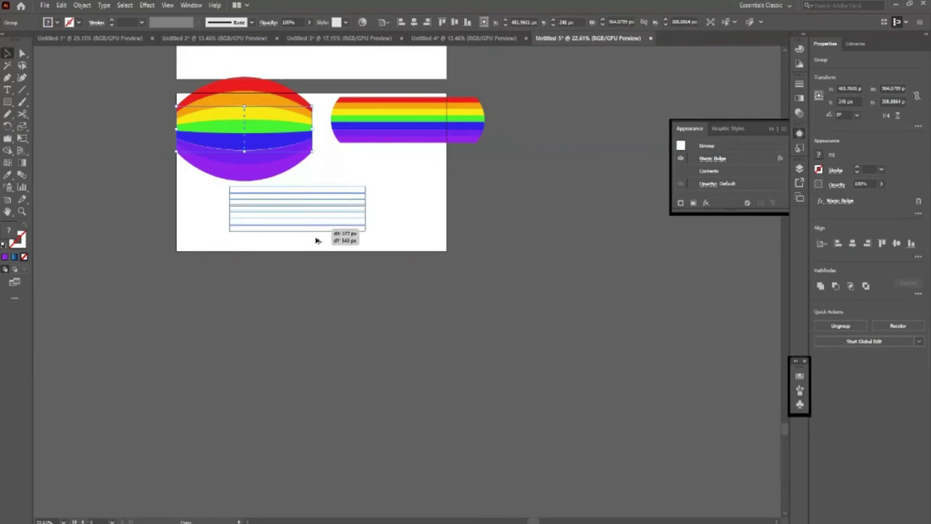
left_click(713, 158)
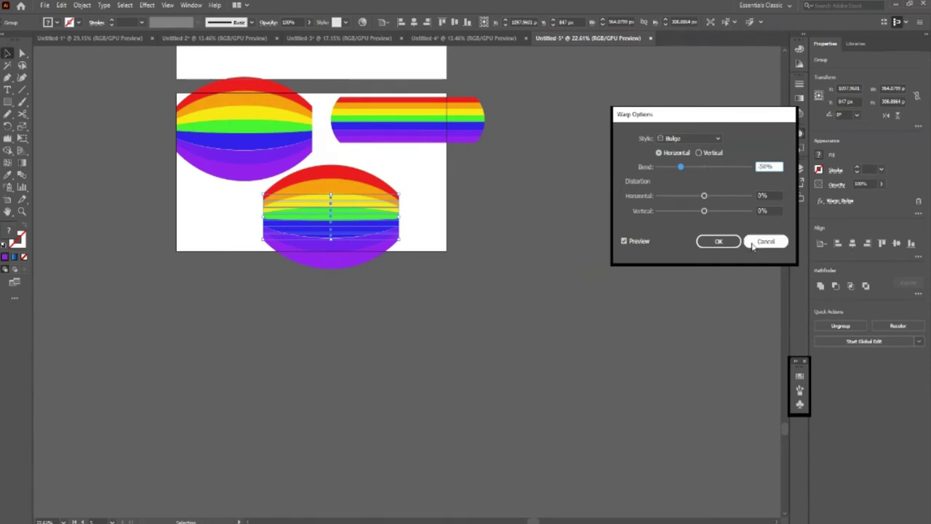
left_click(718, 241)
left_click(359, 344)
mouse_move(399, 233)
left_mouse_down()
mouse_move(418, 211)
mouse_move(461, 232)
mouse_move(405, 235)
left_mouse_up()
Drop the bow-tie shape into position and look over the artboards
left_click(571, 338)
scroll(574, 347, "up", 2)
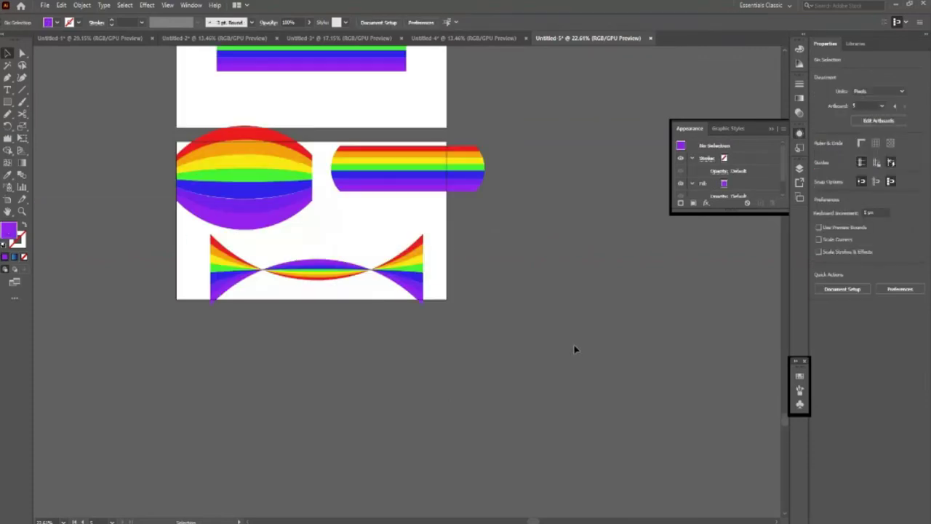
scroll(574, 346, "up", 2)
scroll(575, 349, "up", 3)
scroll(575, 345, "down", 3)
scroll(570, 335, "down", 4)
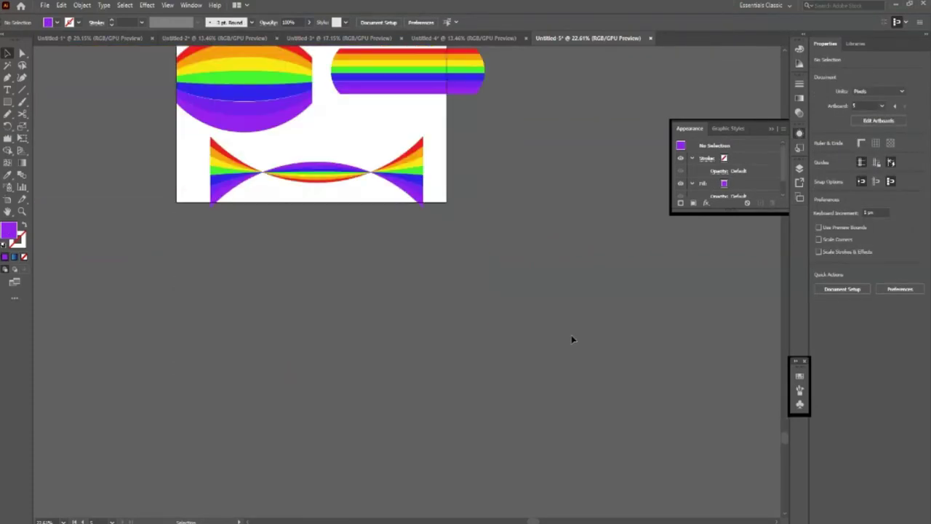
scroll(571, 335, "up", 3)
scroll(570, 338, "up", 5)
scroll(571, 338, "up", 4)
scroll(572, 342, "up", 4)
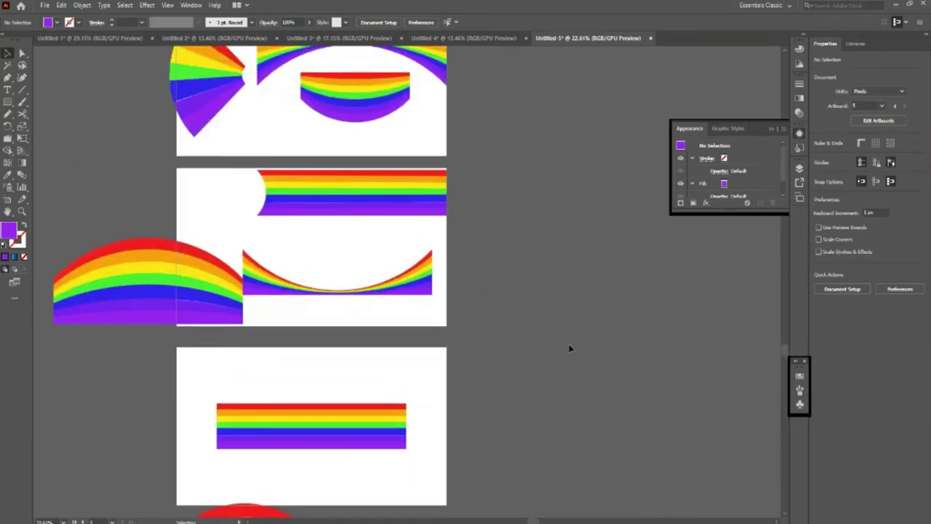
scroll(585, 342, "down", 8)
scroll(591, 344, "down", 7)
scroll(362, 310, "up", 3)
scroll(362, 310, "up", 4)
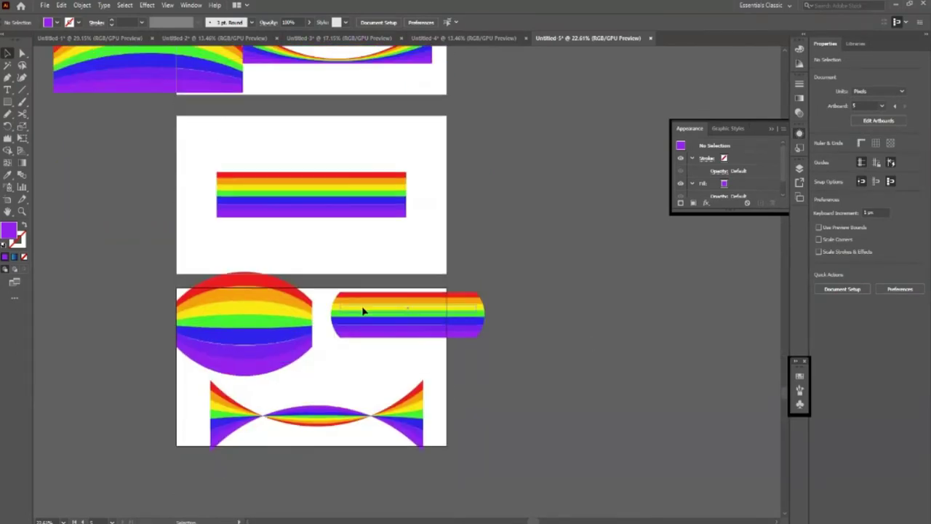
scroll(361, 310, "down", 3)
scroll(363, 311, "down", 1)
scroll(367, 291, "down", 2)
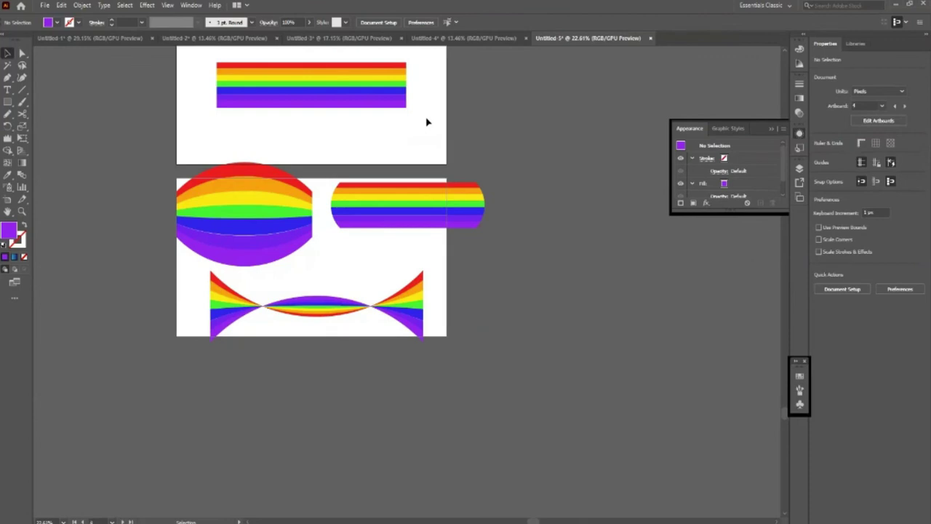
Duplicate the straight-rainbow artboard below the others and select its rainbow group
left_click(428, 119)
left_click_drag(436, 178, 427, 474)
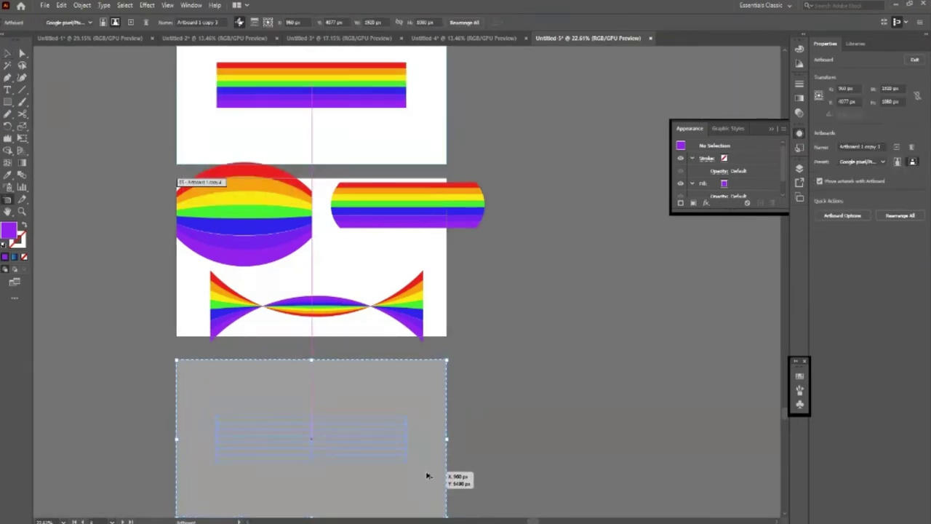
scroll(427, 474, "down", 4)
key("v")
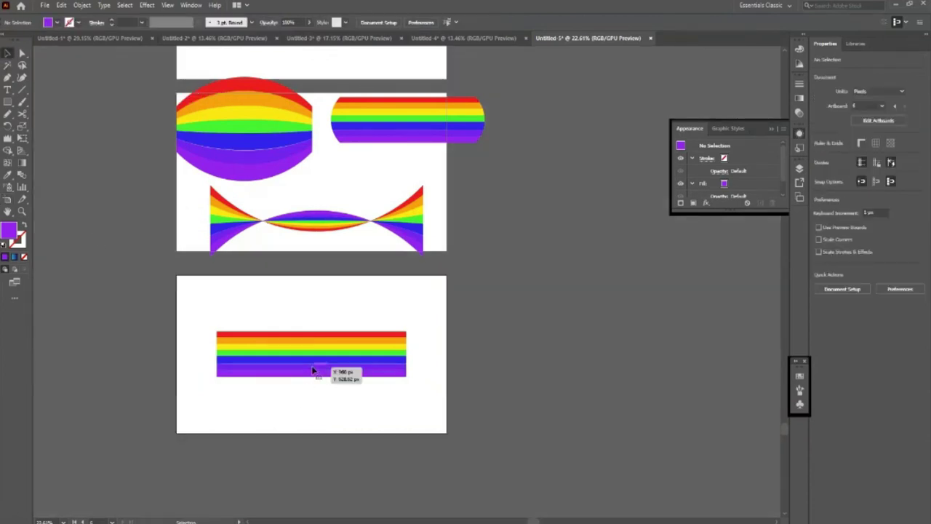
left_click(314, 368)
scroll(419, 364, "down", 2)
scroll(427, 362, "down", 3)
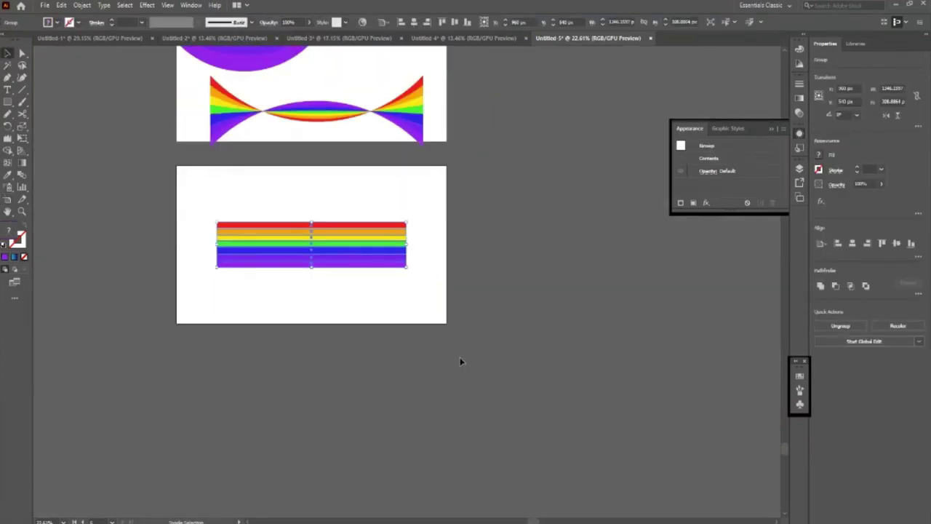
Duplicate that artboard once more, then select the rainbow on the middle artboard
key("shift+o")
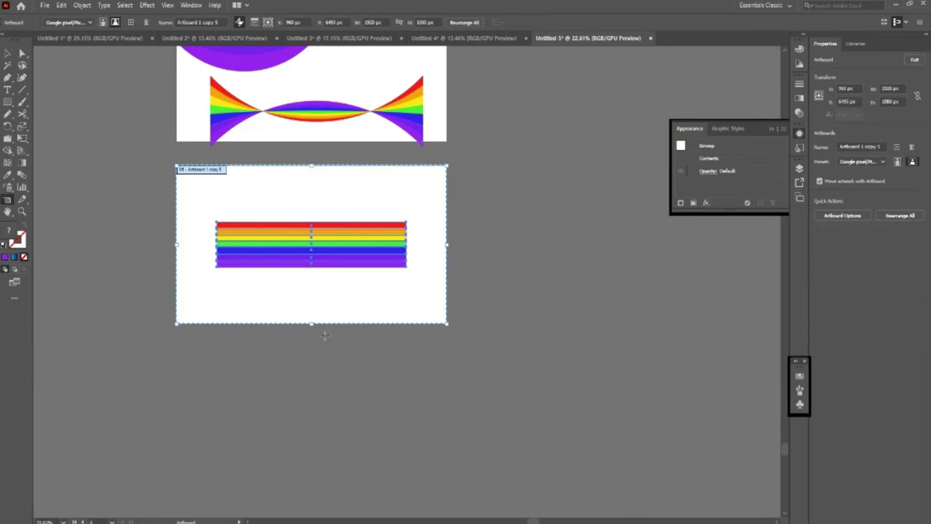
left_click_drag(360, 309, 356, 447)
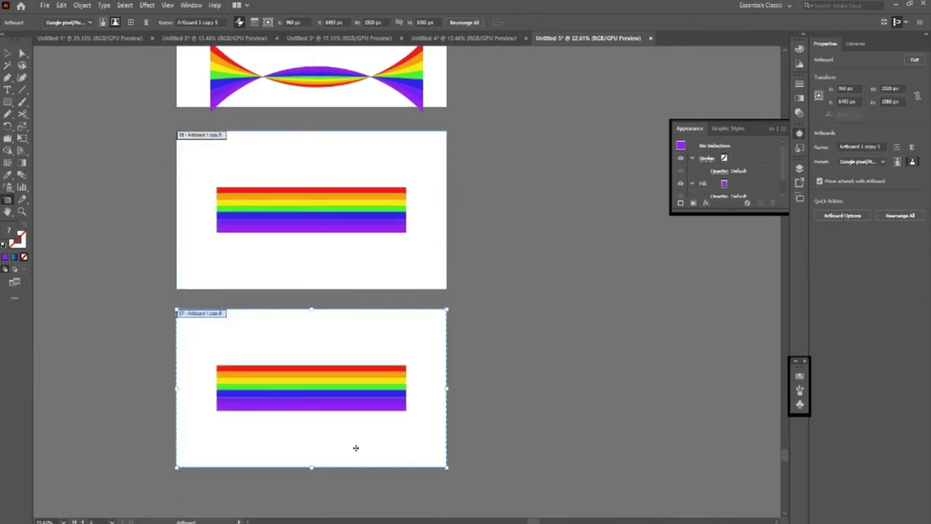
key("v")
left_click(326, 226)
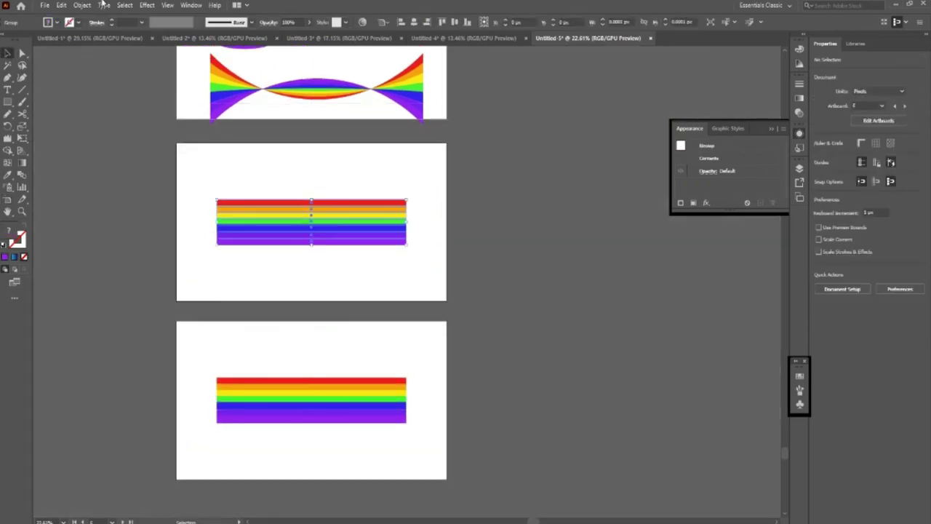
Warp the rainbow with a horizontal Shell Lower style at 50% bend
left_click(148, 6)
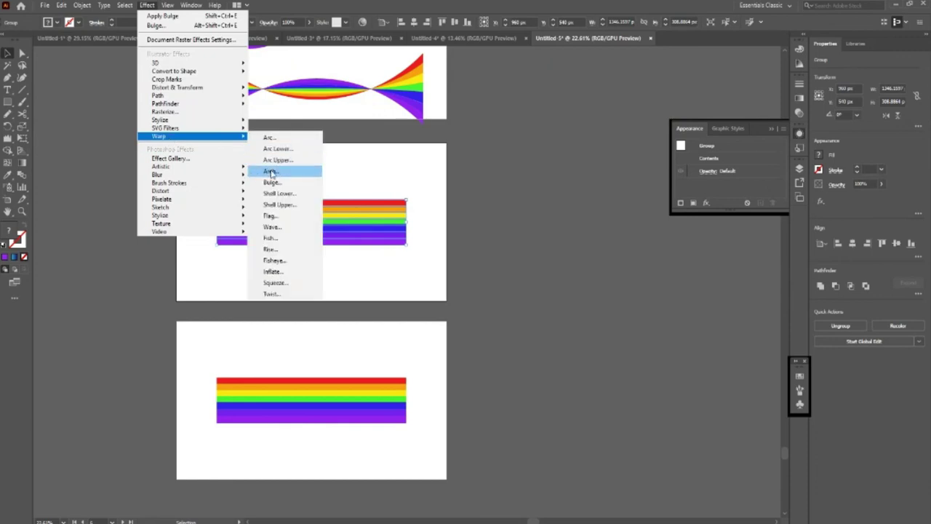
left_click(278, 193)
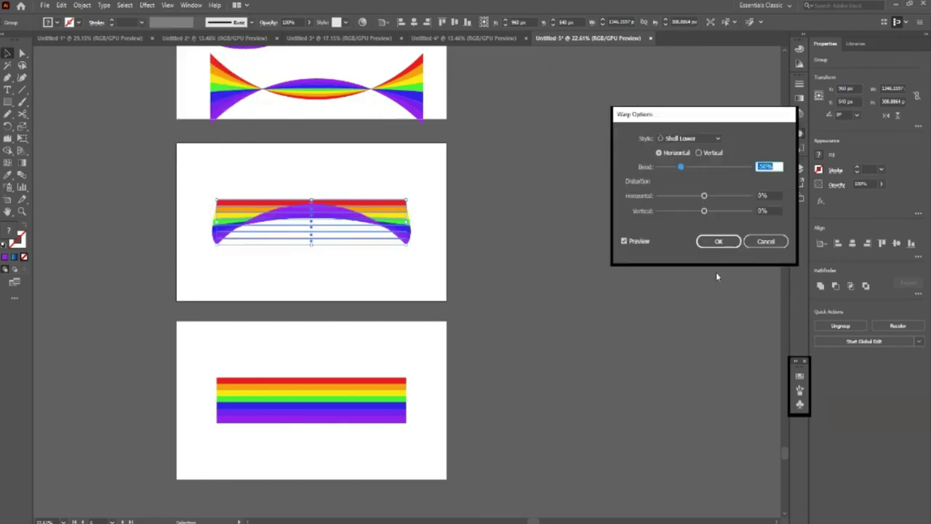
left_click(699, 154)
left_click(760, 167)
left_click(659, 153)
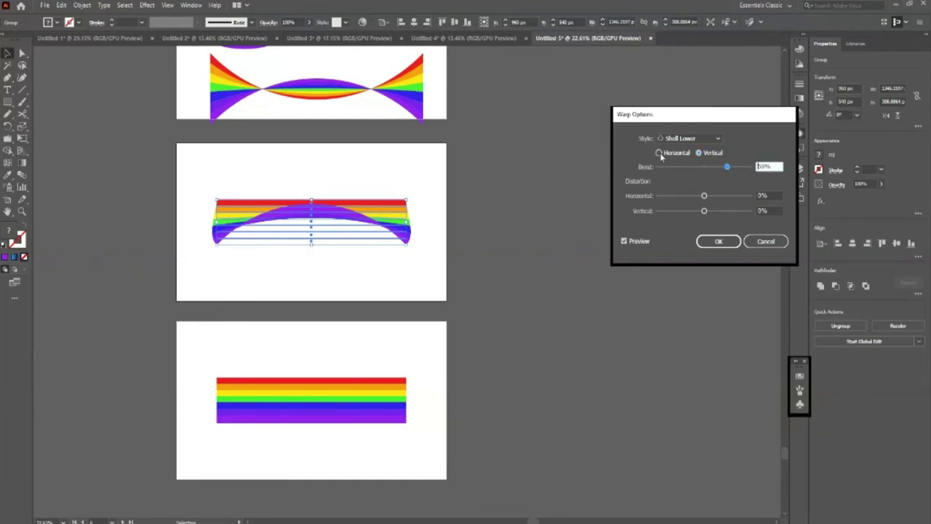
left_click(718, 241)
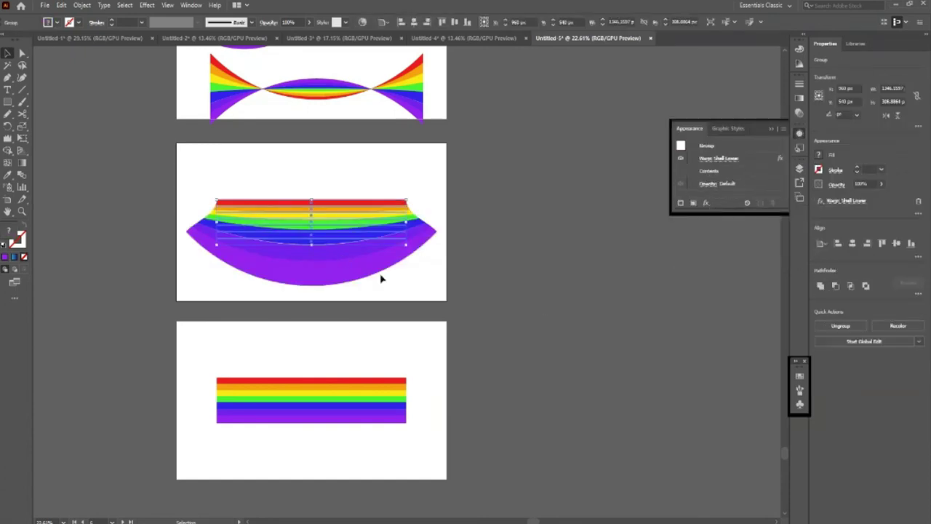
Nudge the Shell Lower rainbow up-left and select the plain rainbow on the lower artboard
left_click_drag(359, 269, 349, 250)
left_click(562, 321)
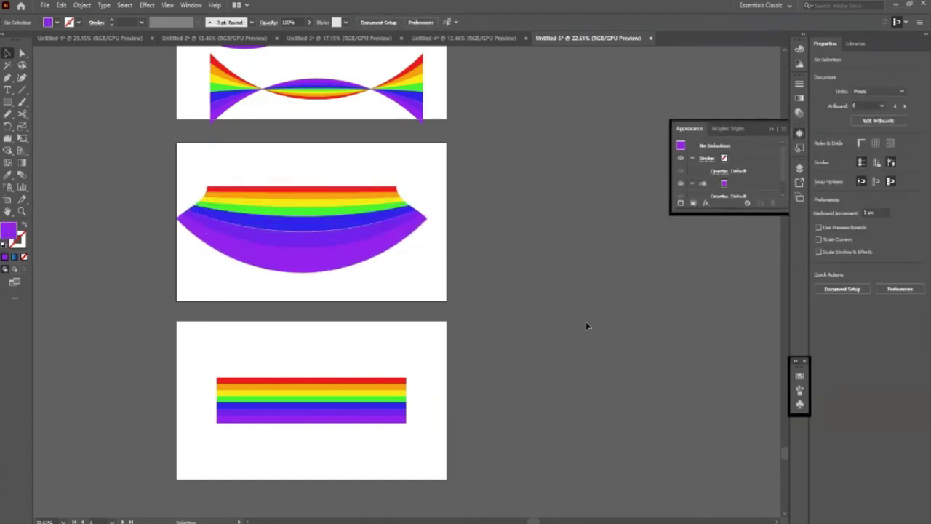
scroll(587, 326, "down", 1)
scroll(588, 322, "up", 2)
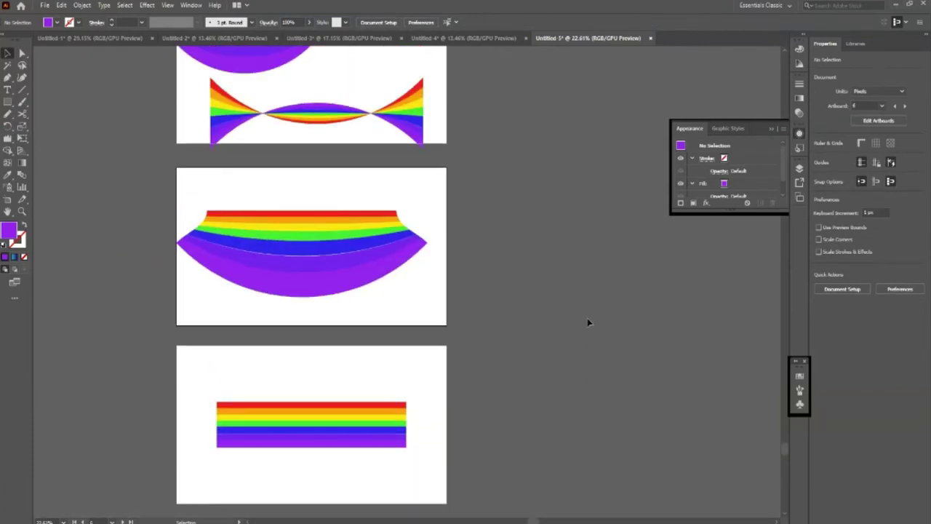
scroll(582, 313, "down", 1)
scroll(552, 320, "down", 1)
left_click(355, 298)
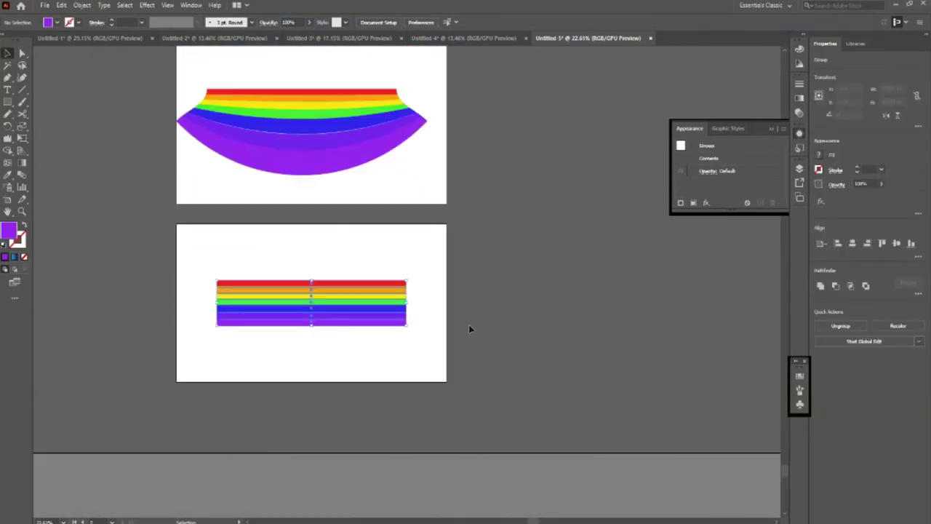
Delete the plain rainbow stripes and draw a wide rectangle across the lower artboard
mouse_move(373, 318)
left_mouse_down()
mouse_move(141, 300)
mouse_move(132, 313)
left_mouse_up()
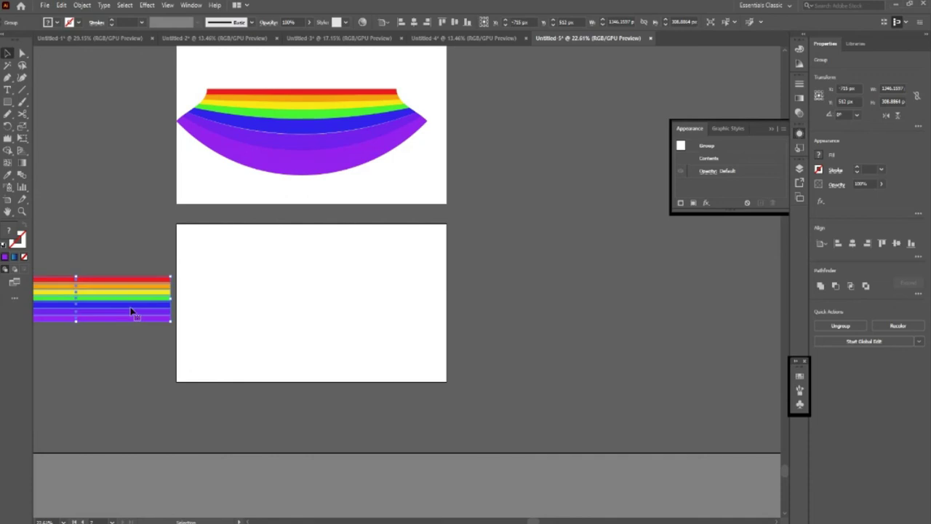
key("Delete")
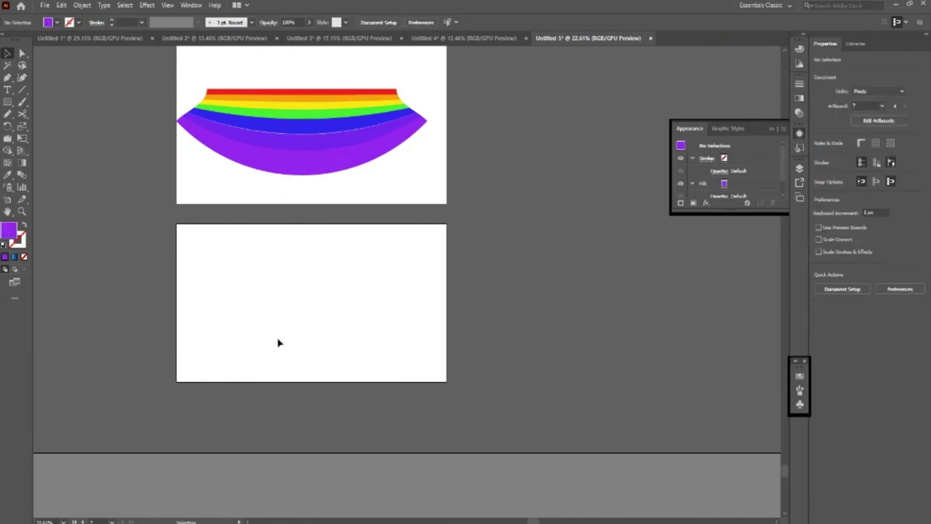
key("m")
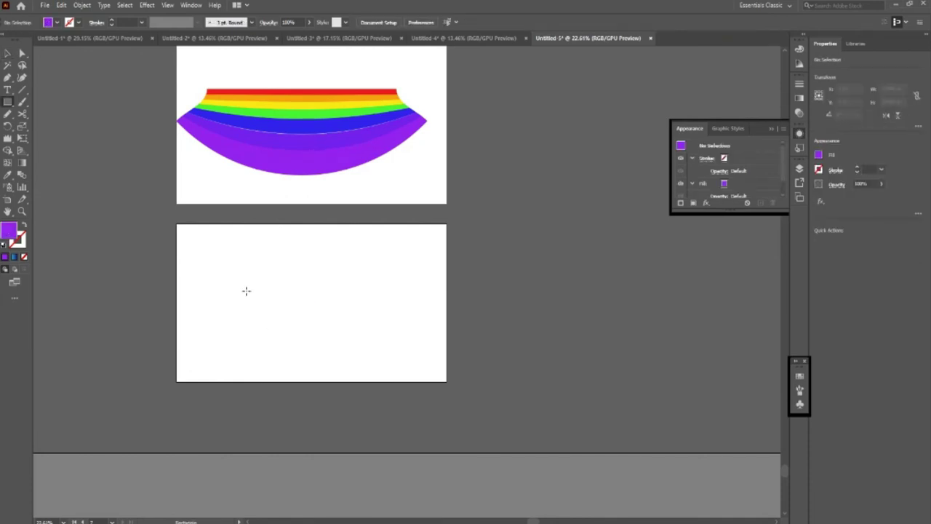
left_click_drag(239, 278, 408, 303)
left_click(7, 53)
left_click_drag(239, 291, 201, 291)
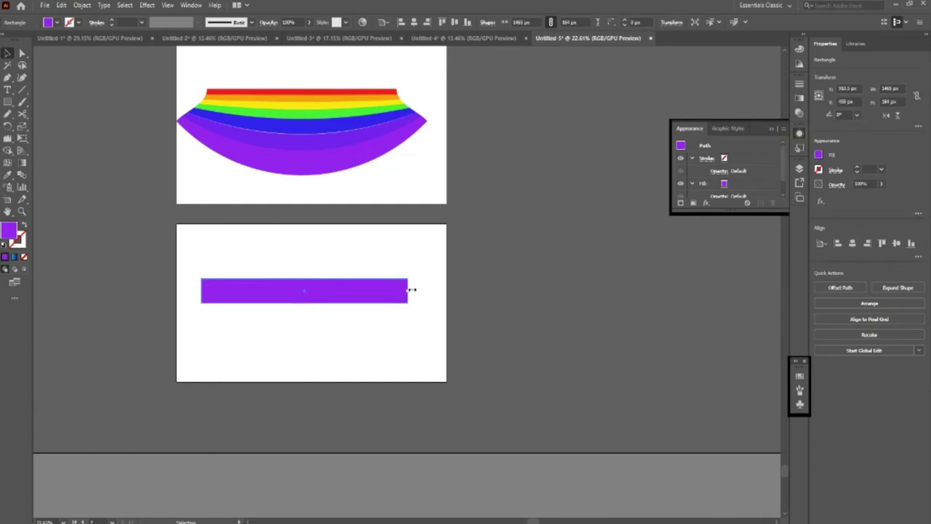
left_click_drag(412, 290, 425, 290)
Fill the rectangle light blue and zoom in on it
left_click(57, 22)
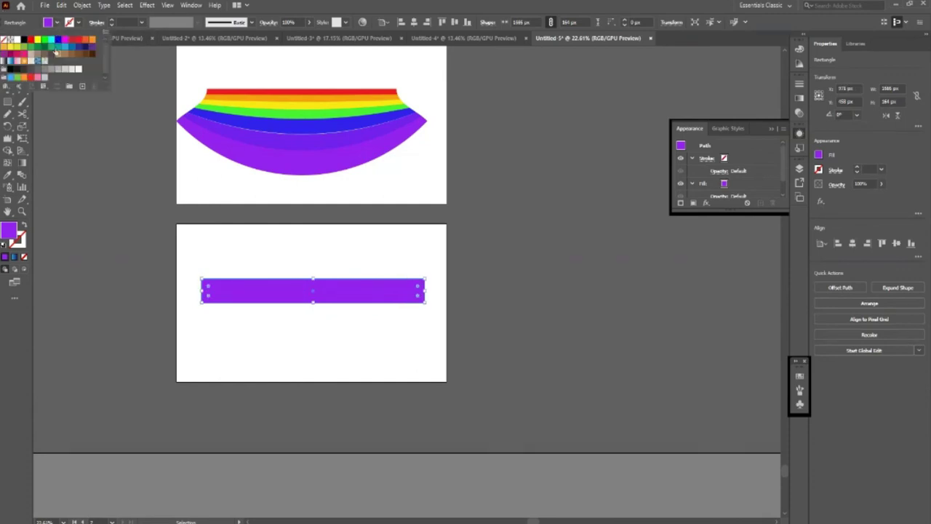
left_click(55, 48)
left_click(64, 48)
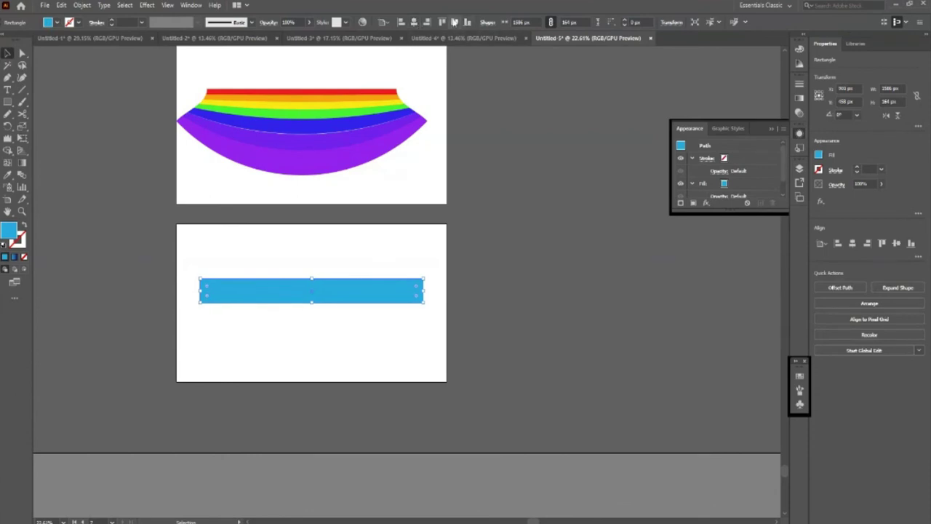
left_click(554, 250)
key("z")
left_click(440, 391)
left_click(403, 365)
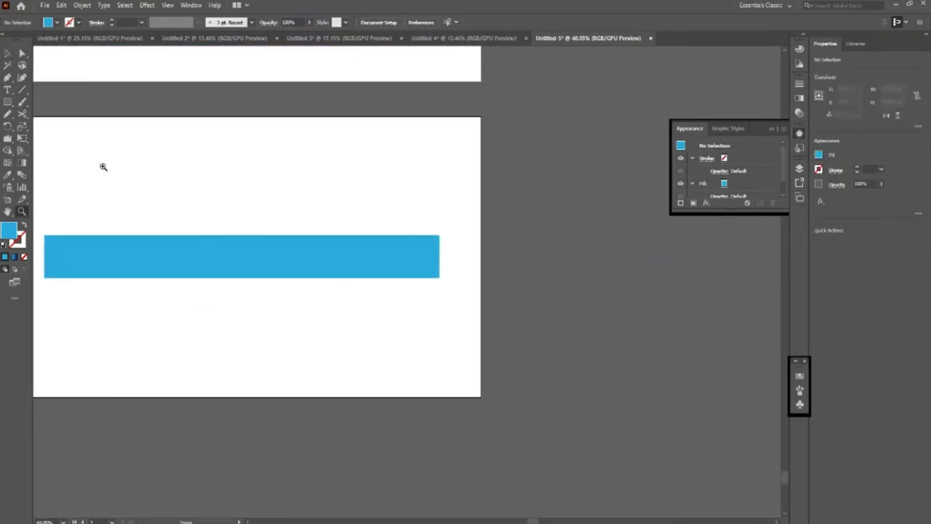
Give the blue rectangle a Shell Upper warp so its top bends into a dome
left_click(296, 193, "alt")
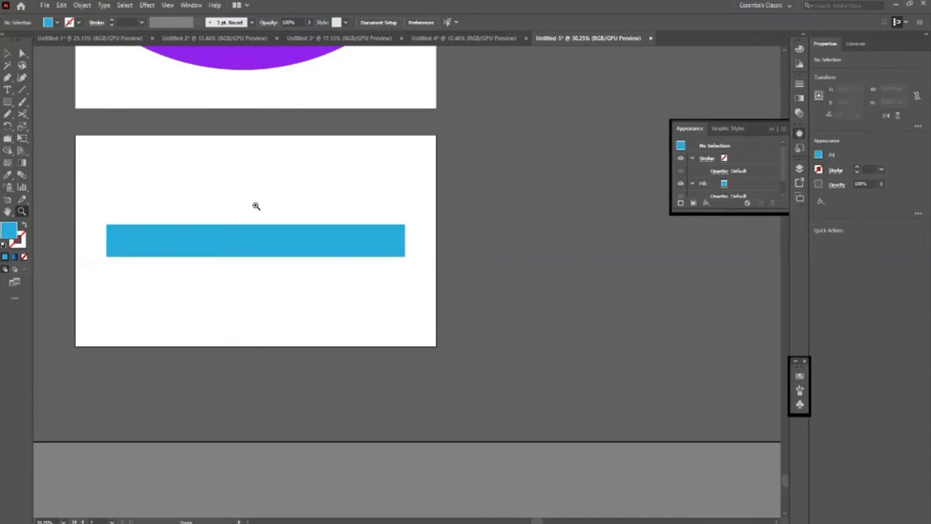
key("v")
left_click(264, 246)
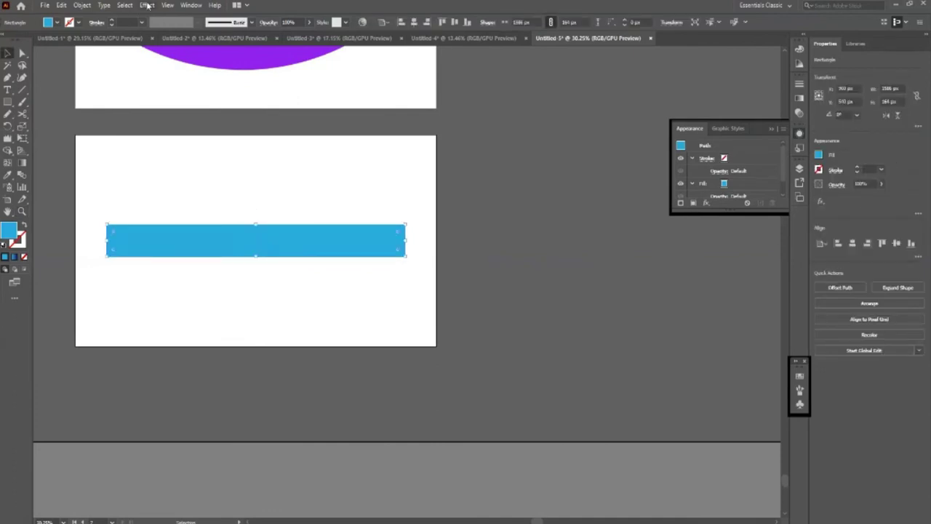
left_click(147, 6)
mouse_move(159, 136)
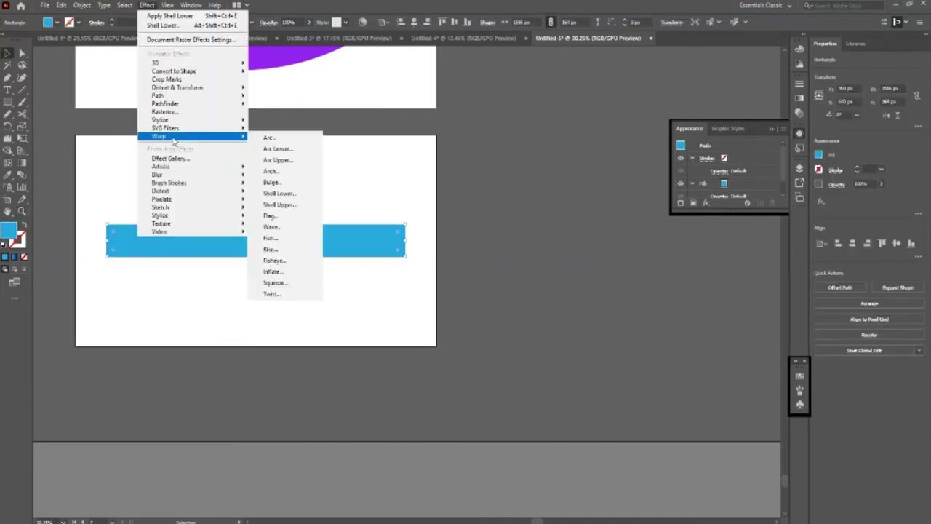
left_click(299, 204)
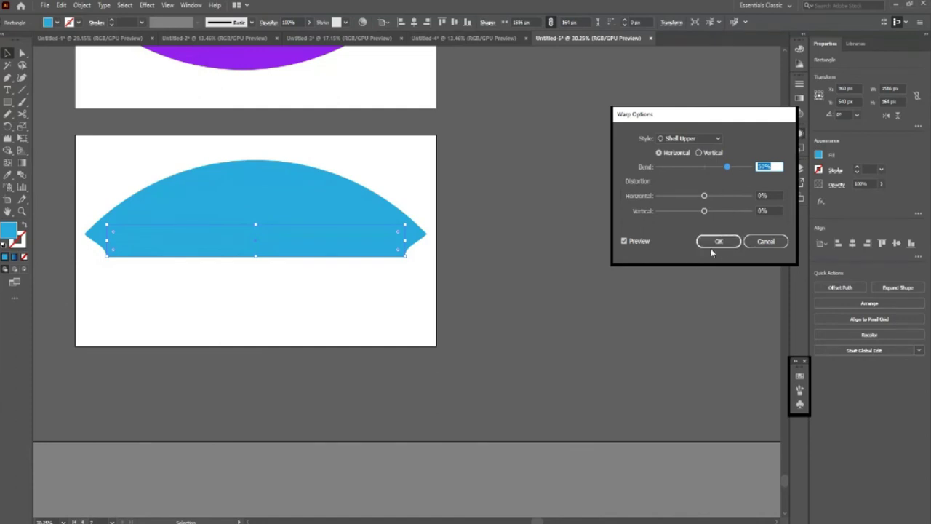
left_click(713, 244)
left_click(347, 307)
key("z")
left_click_drag(347, 307, 281, 328)
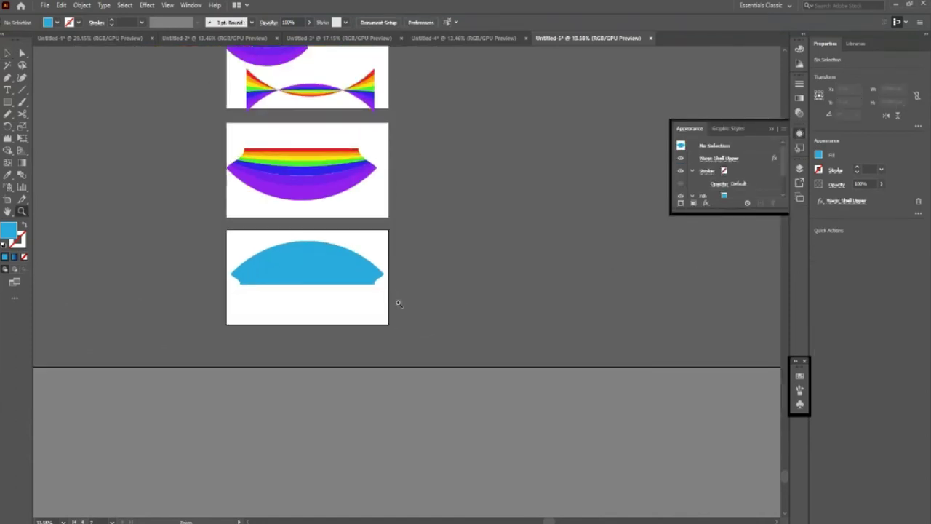
Duplicate the plain rainbow artboard to its right
scroll(341, 308, "down", 3)
scroll(334, 308, "up", 3)
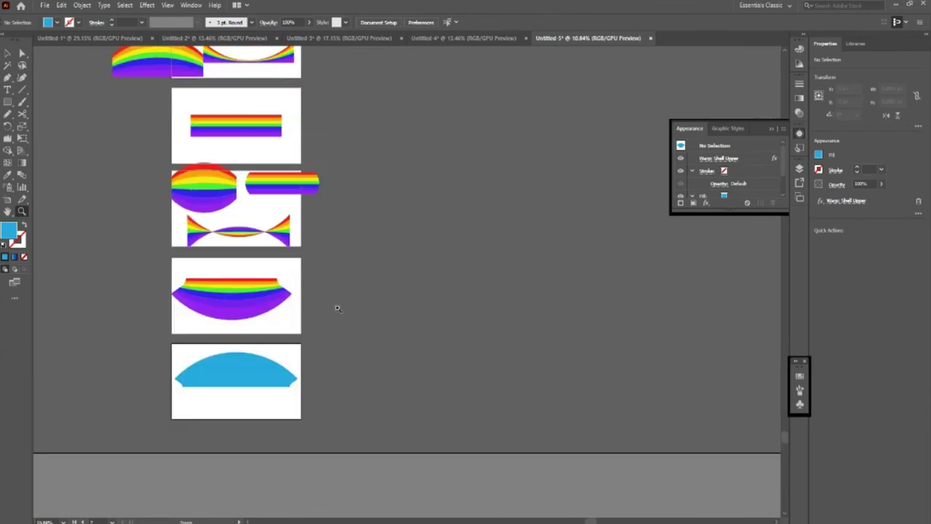
scroll(337, 309, "up", 3)
scroll(270, 252, "up", 3)
scroll(304, 244, "up", 3)
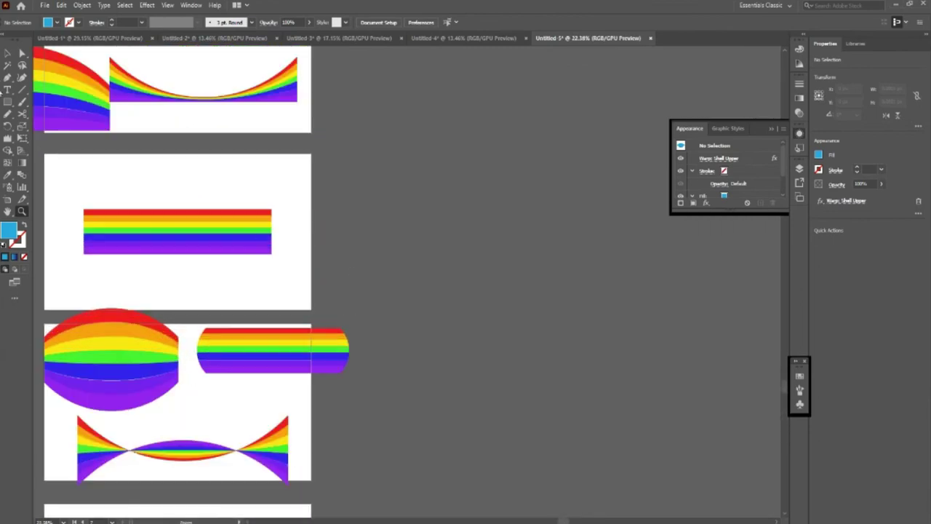
key("shift+o")
left_click(309, 237)
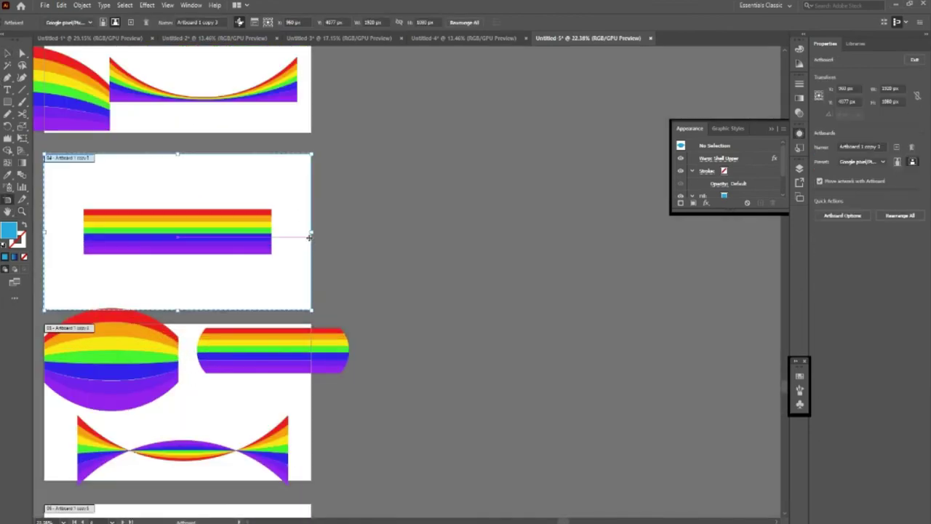
left_click_drag(143, 264, 428, 264)
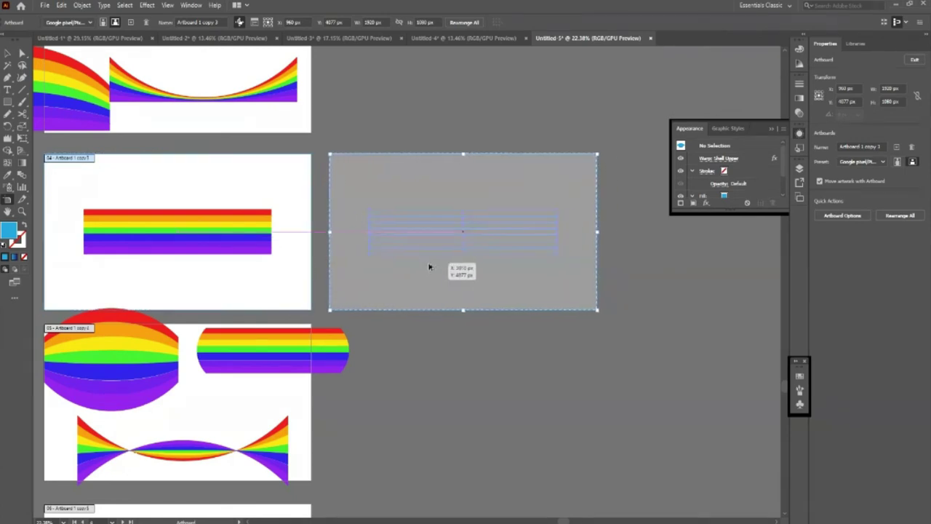
Try a vertical Flag warp on the copied rainbow stripes, then undo it
key("v")
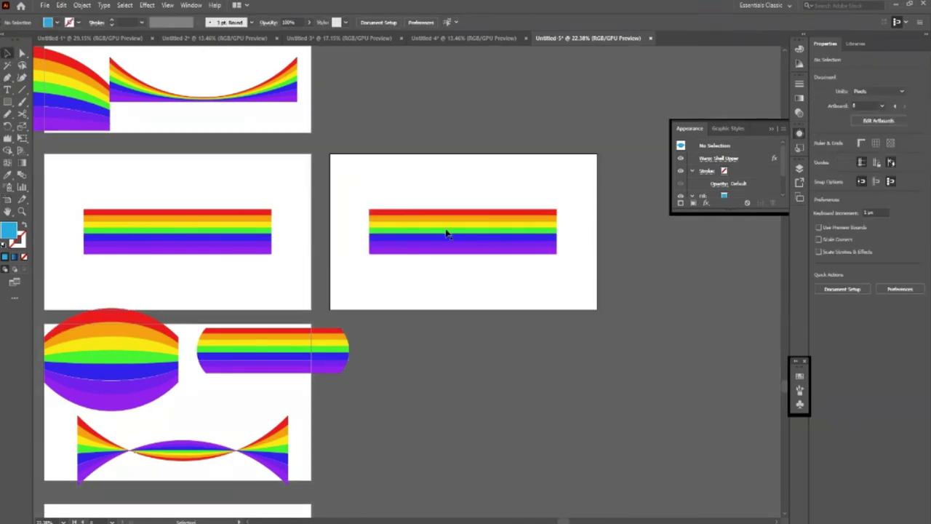
left_click(444, 233)
left_click(147, 5)
mouse_move(191, 136)
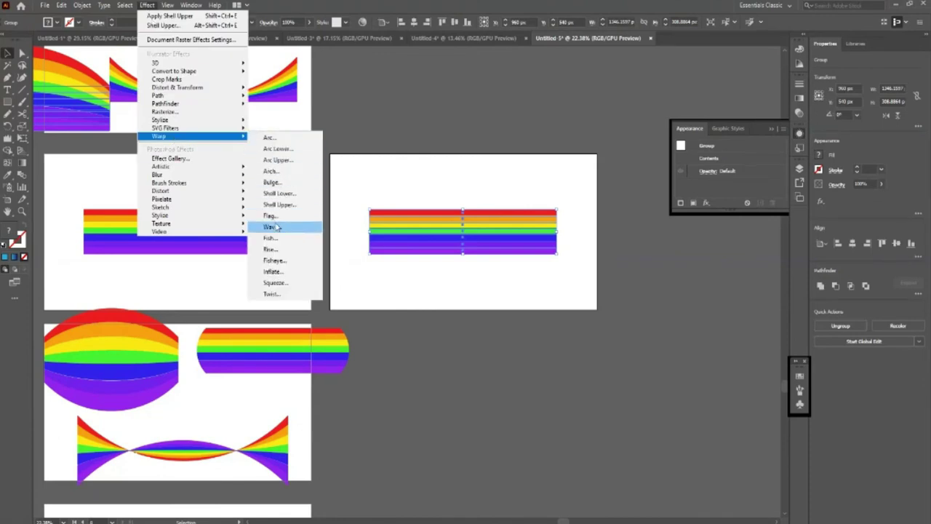
left_click(269, 216)
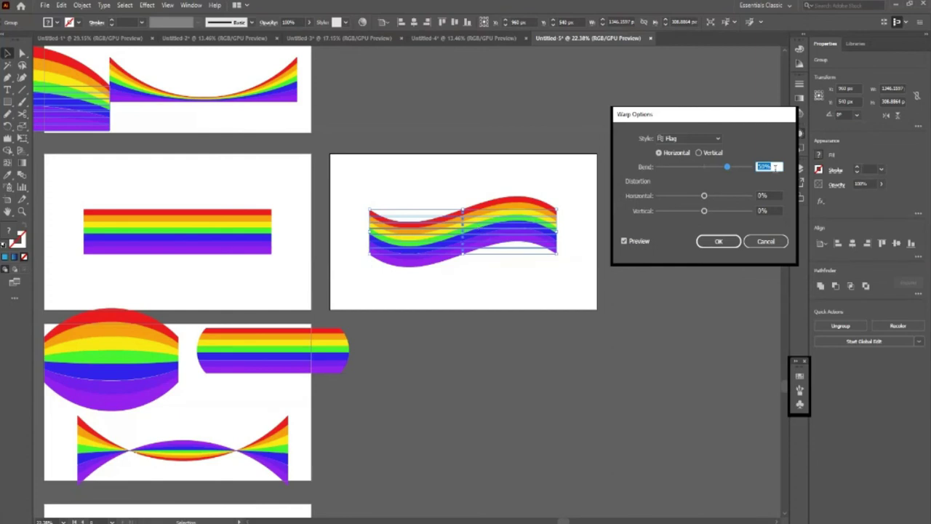
left_click(699, 153)
left_click(717, 242)
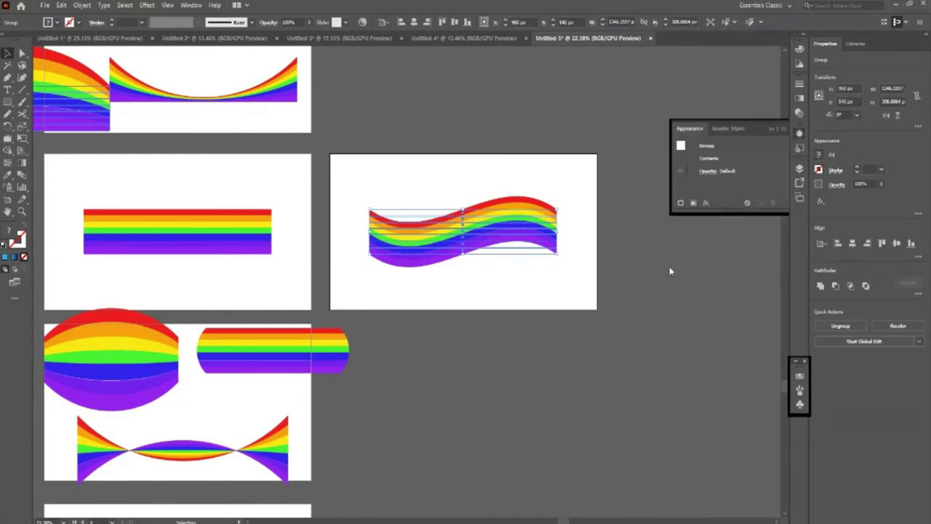
key("ctrl+z")
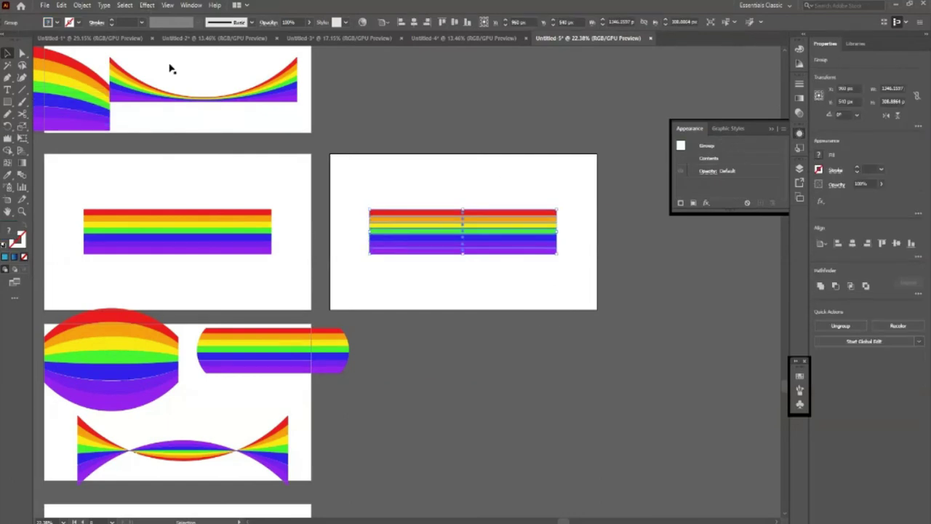
Apply a horizontal Flag warp to the copied rainbow and stretch it slightly wider
left_click(147, 5)
mouse_move(190, 136)
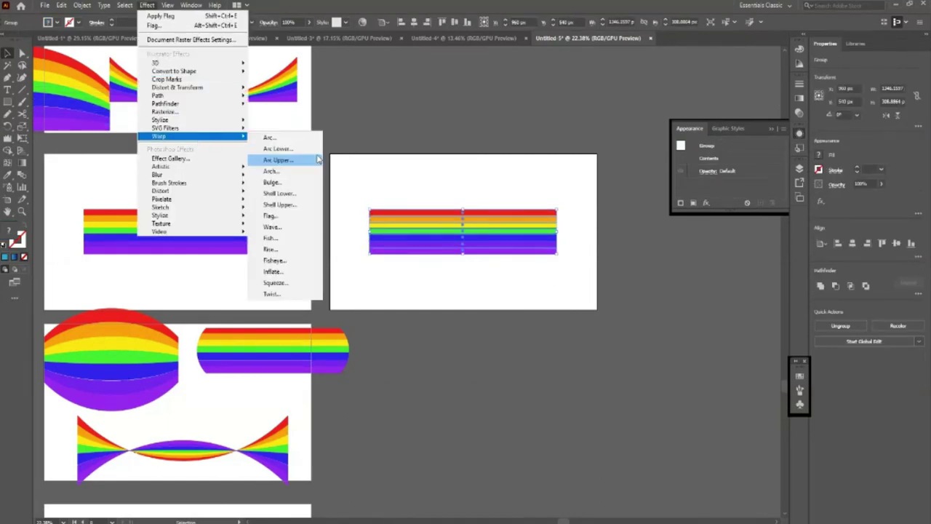
left_click(270, 215)
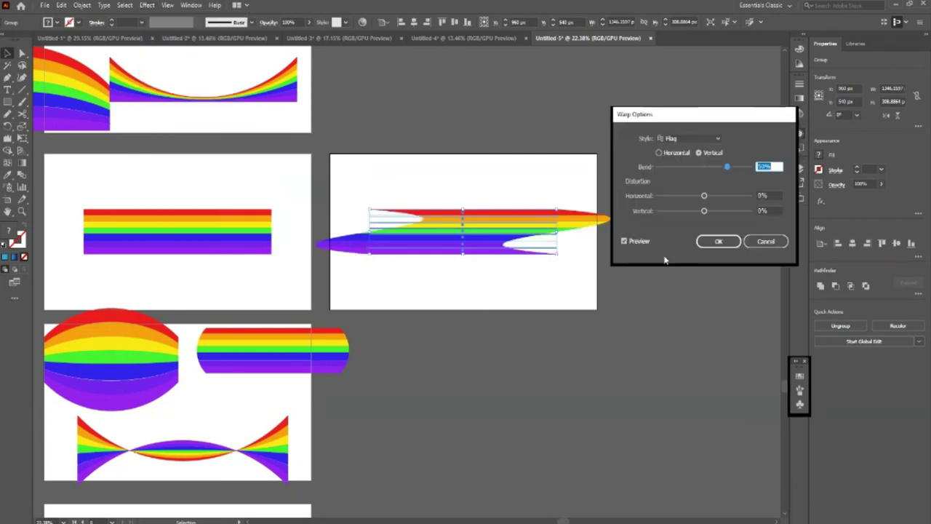
left_click(659, 153)
left_click(717, 241)
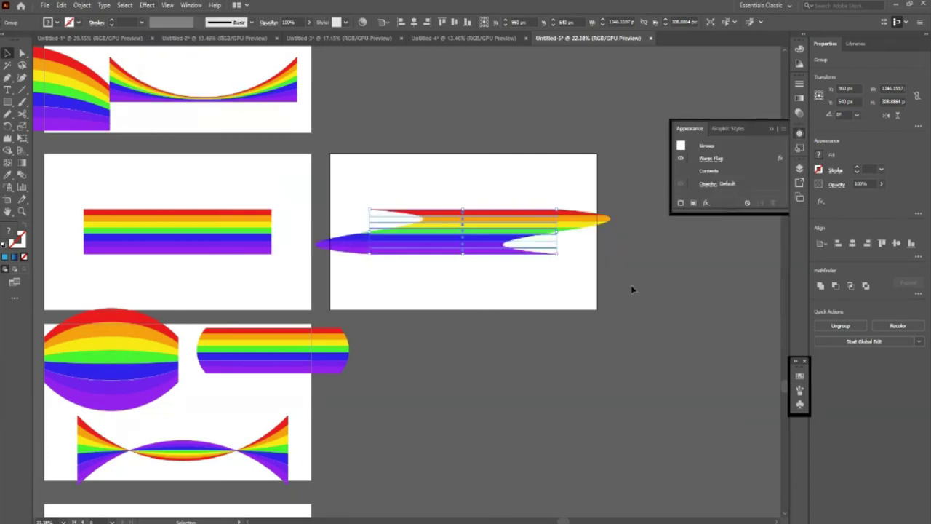
left_click_drag(560, 257, 571, 271)
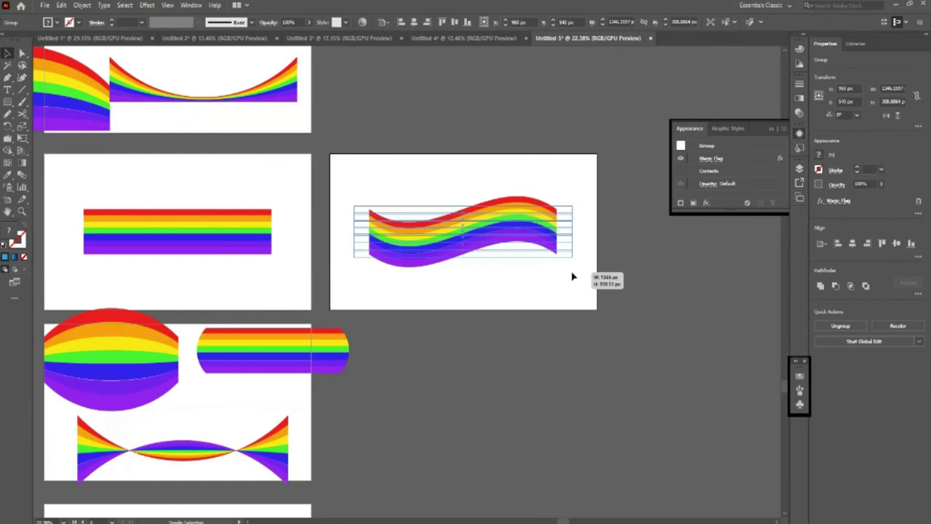
left_click(405, 293)
scroll(405, 293, "down", 1)
scroll(501, 287, "up", 1)
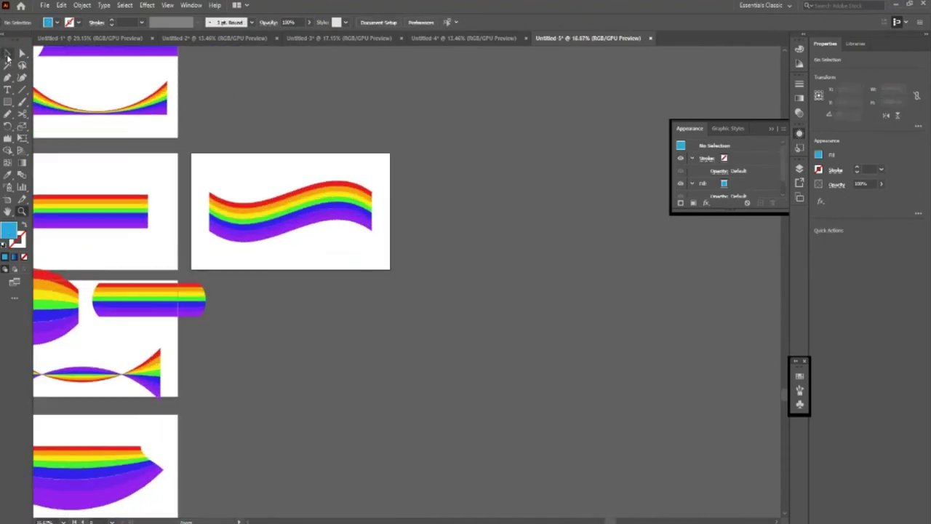
left_click(8, 54)
Duplicate the straight rainbow artboard to the right, then copy that artboard below itself
left_click(143, 173)
key("shift+o")
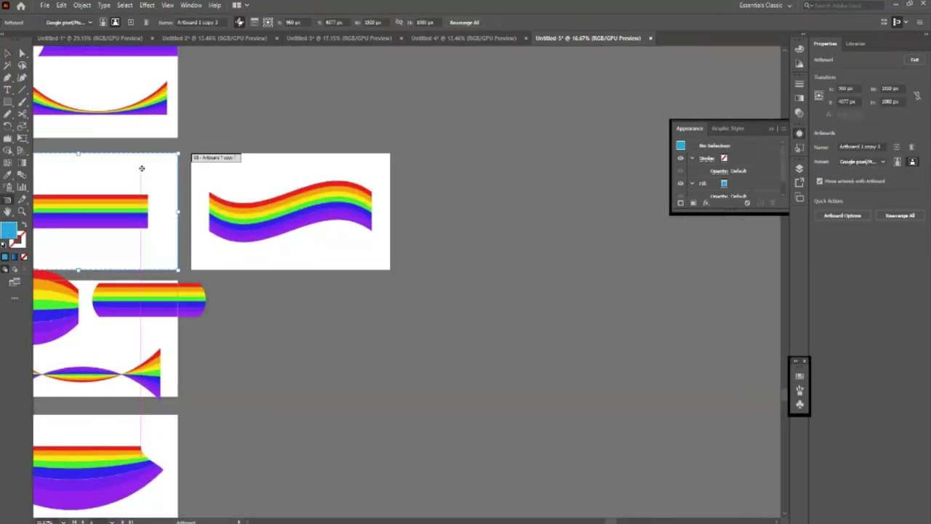
left_click_drag(142, 181, 559, 180)
key("v")
key("Escape")
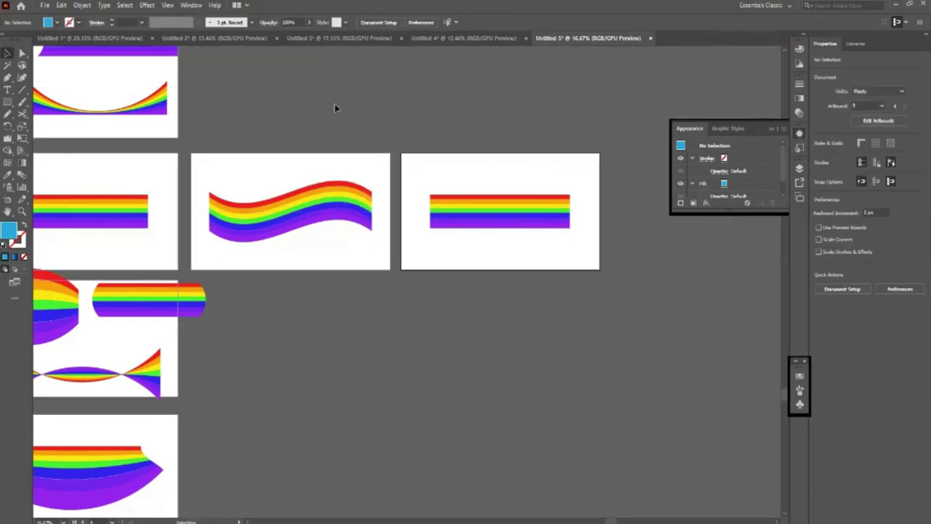
left_click(432, 205)
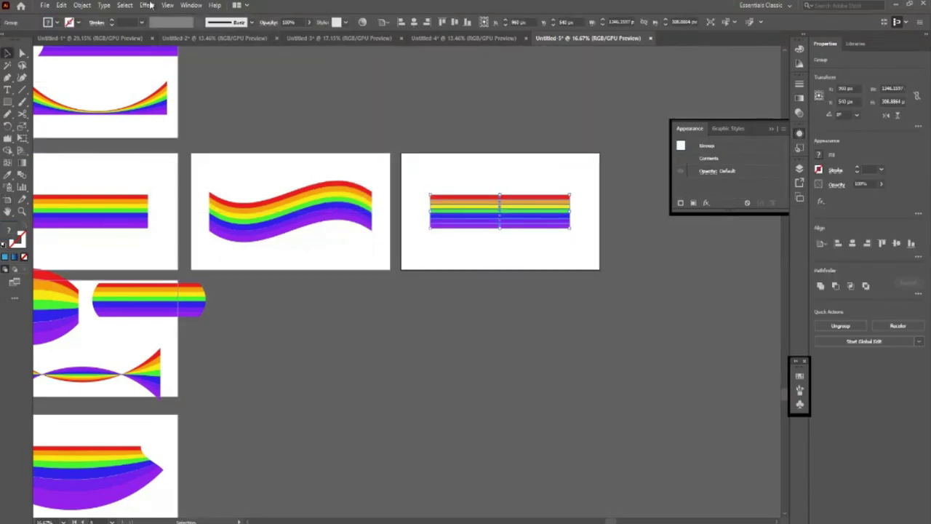
left_click(510, 291)
key("shift+o")
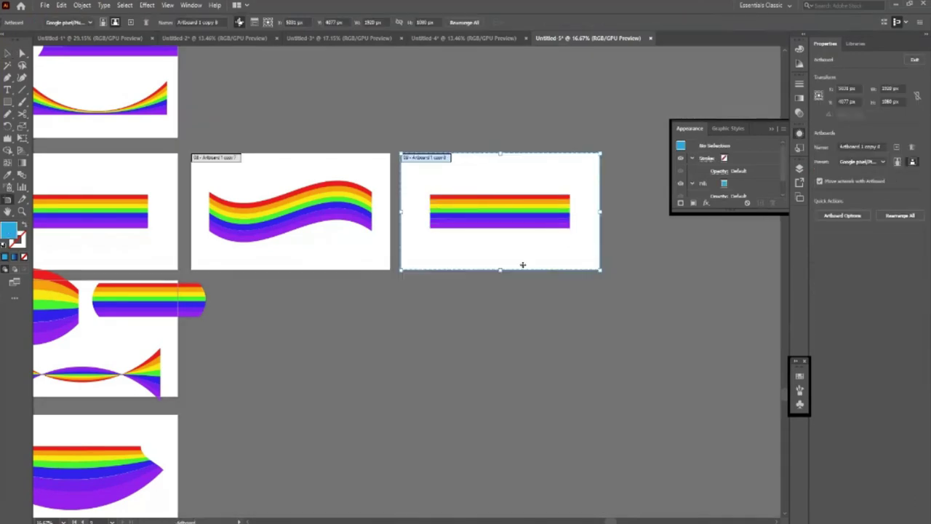
mouse_move(523, 268)
left_mouse_down()
mouse_move(443, 410)
mouse_move(525, 397)
left_mouse_up()
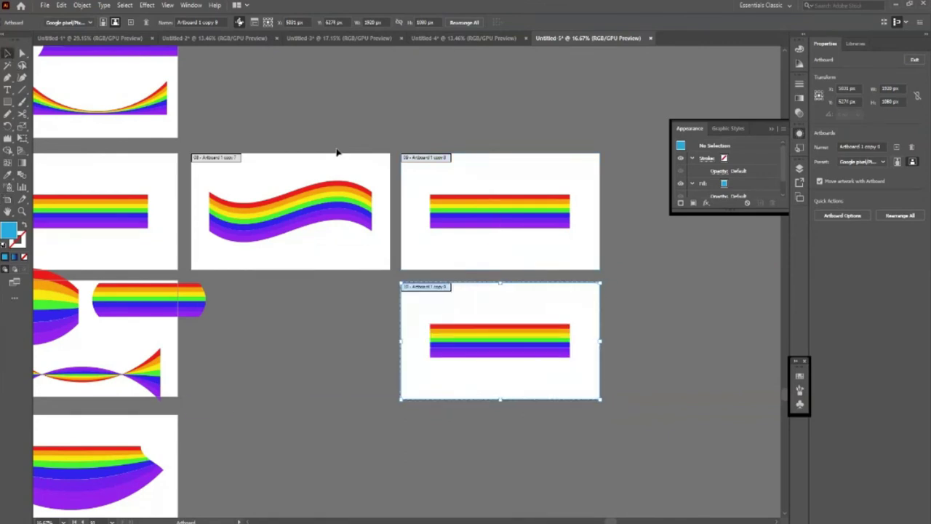
key("Escape")
Apply a Wave warp to the upper-right rainbow and zoom in to inspect it
left_click(476, 227)
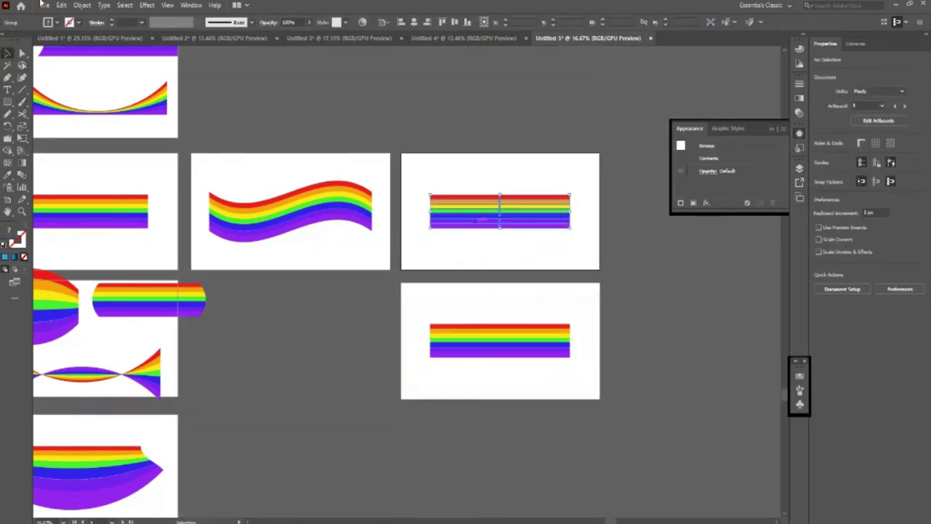
left_click(148, 6)
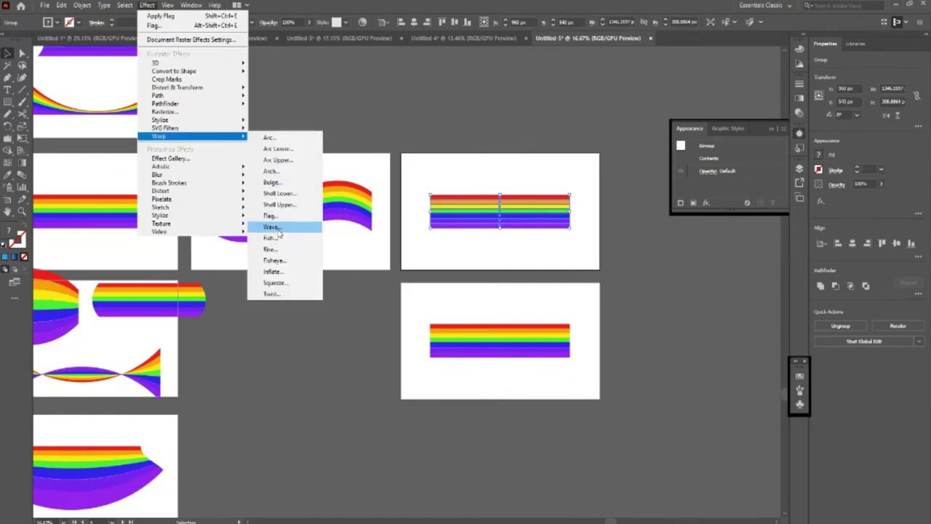
left_click(281, 227)
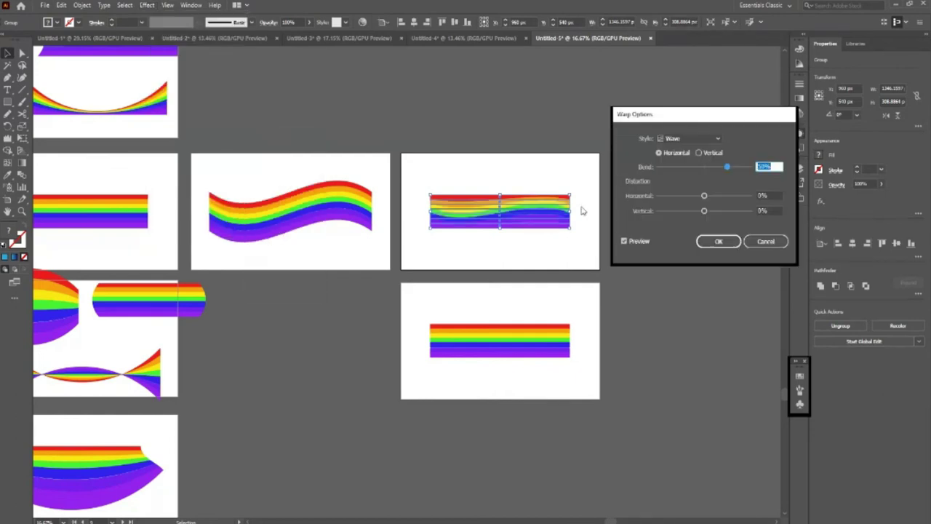
left_click(718, 241)
key("ctrl+plus")
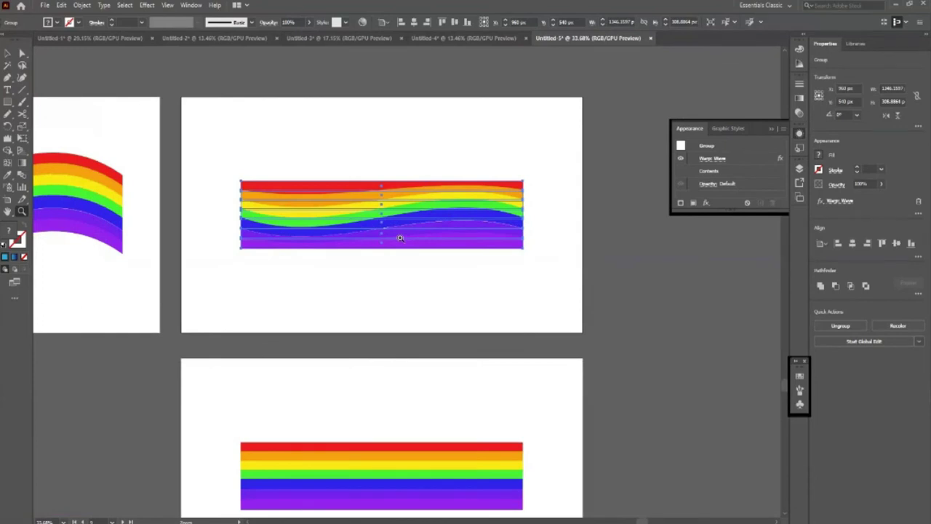
left_click(400, 238)
key("v")
left_click(332, 426)
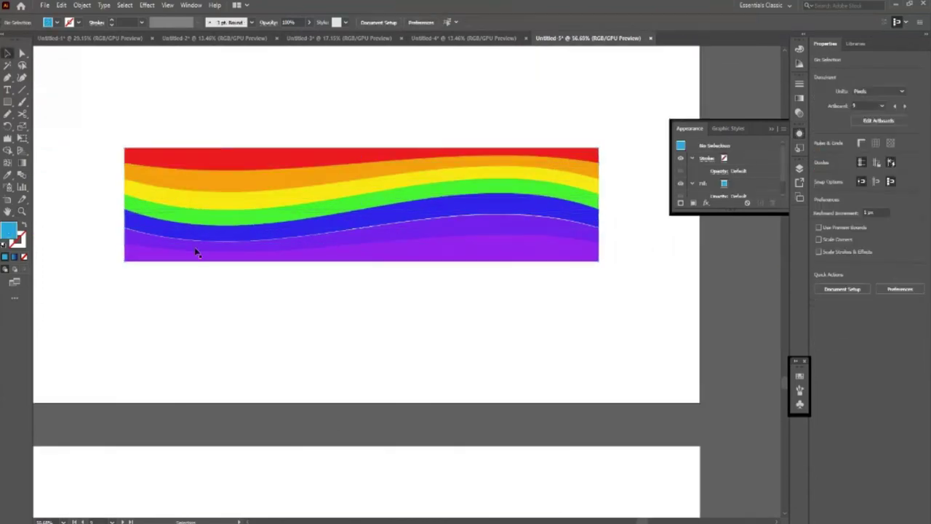
key("z")
left_click(265, 132, "alt")
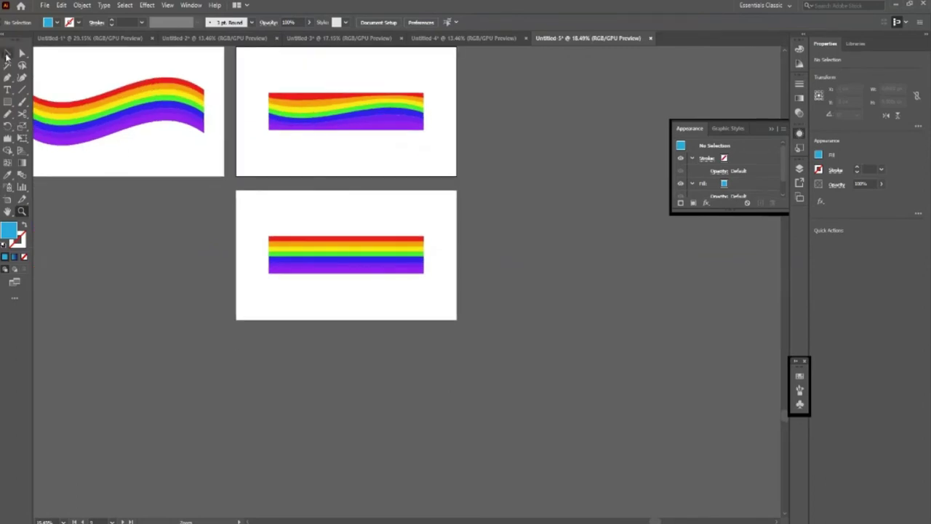
Duplicate the bottom artboard downward and try a vertical Fish warp on its rainbow
key("shift+o")
left_click_drag(360, 308, 362, 451)
left_click(7, 54)
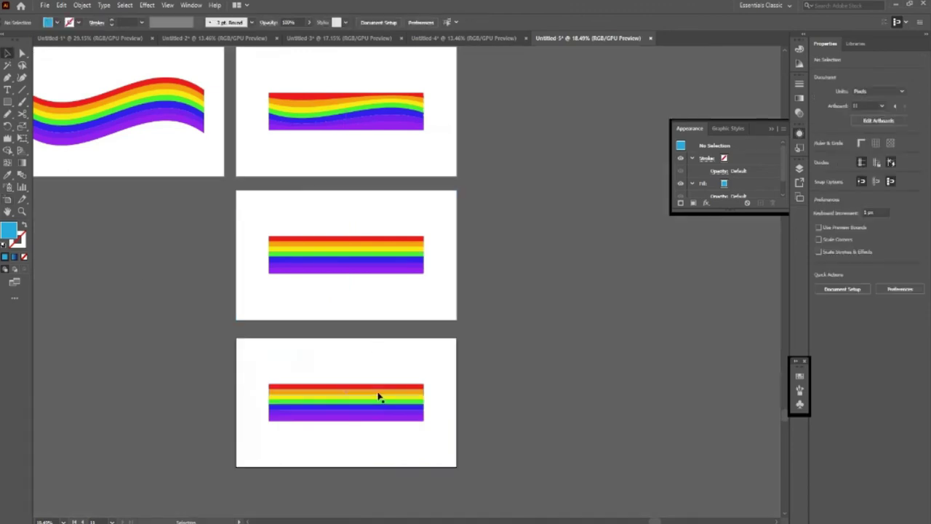
left_click(378, 396)
left_click(147, 6)
mouse_move(189, 136)
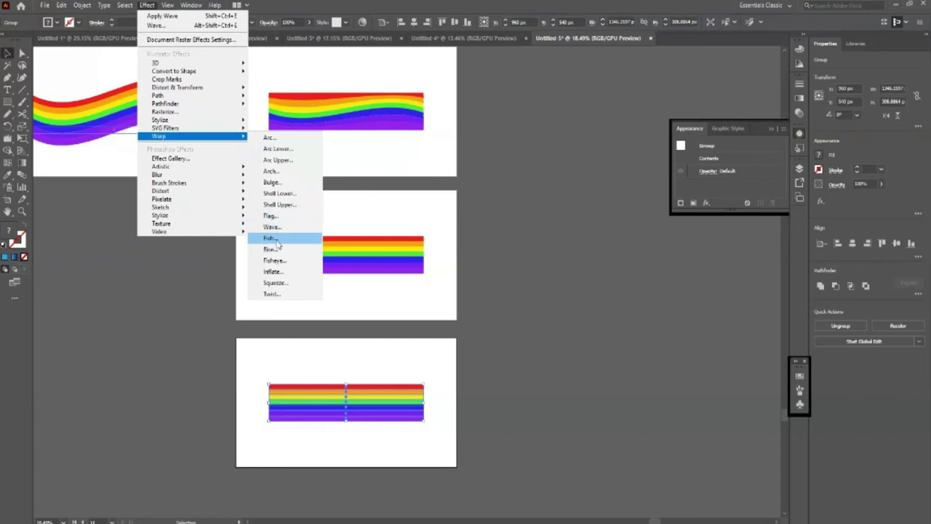
left_click(270, 237)
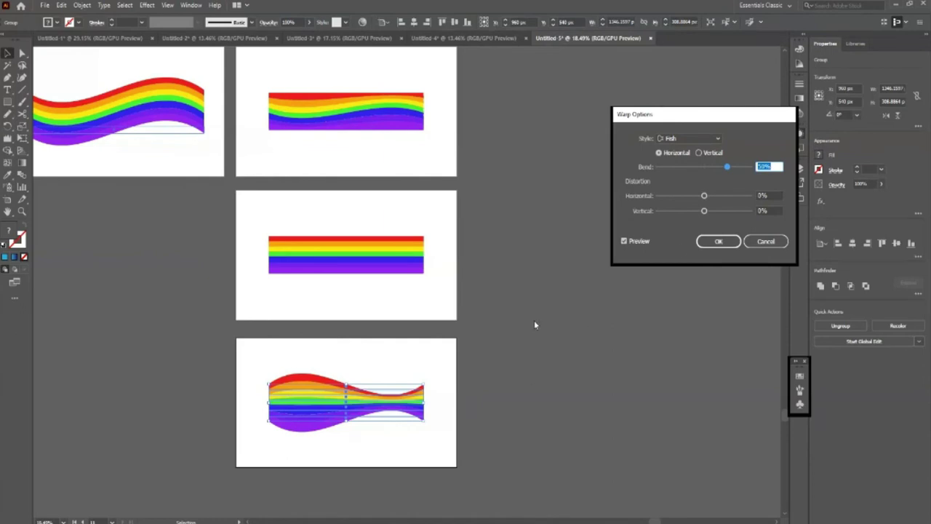
left_click(698, 153)
left_click(719, 241)
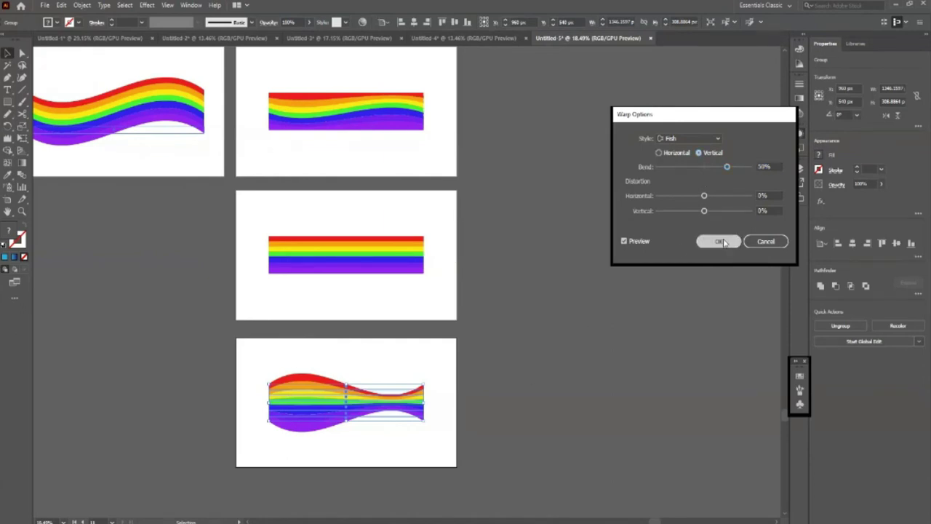
Reapply the Fish warp as Horizontal and enlarge the rainbow slightly
left_click(146, 5)
mouse_move(174, 136)
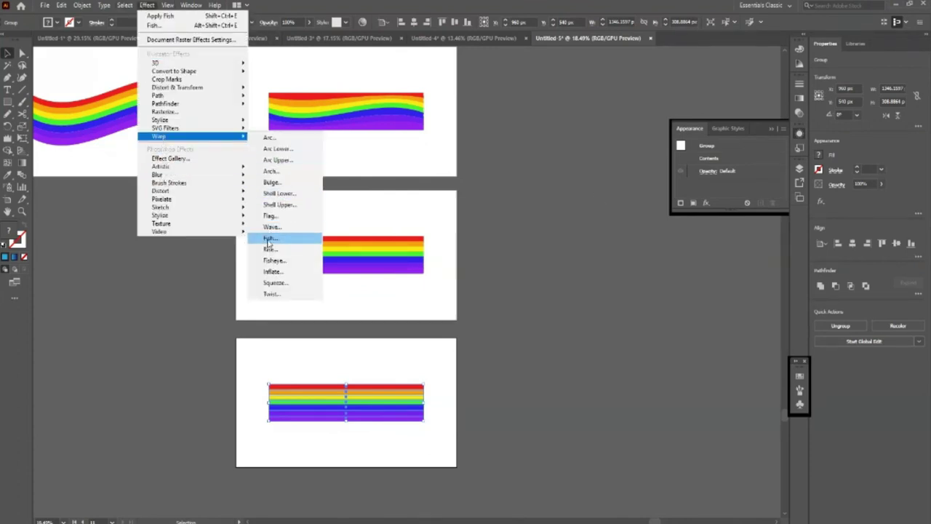
left_click(268, 241)
left_click(659, 153)
left_click(717, 241)
scroll(575, 298, "down", 2)
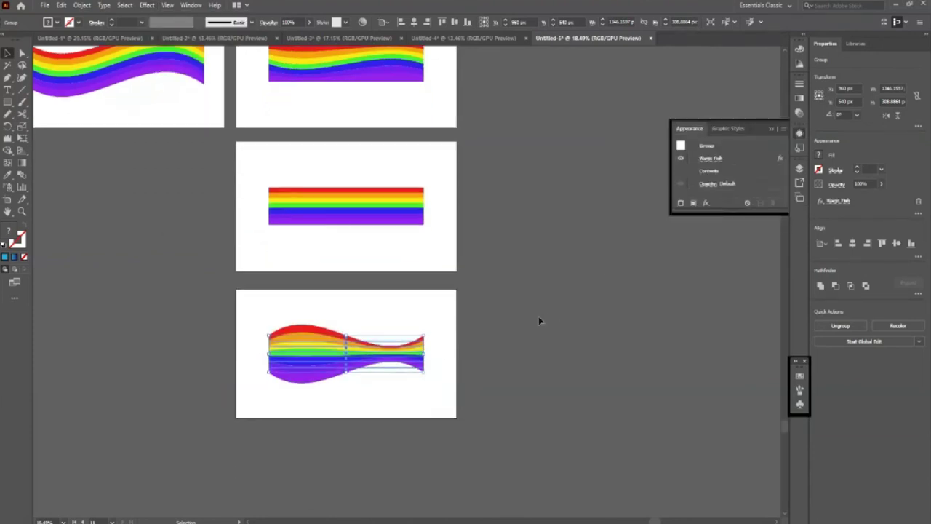
left_click(364, 347)
scroll(396, 367, "down", 1)
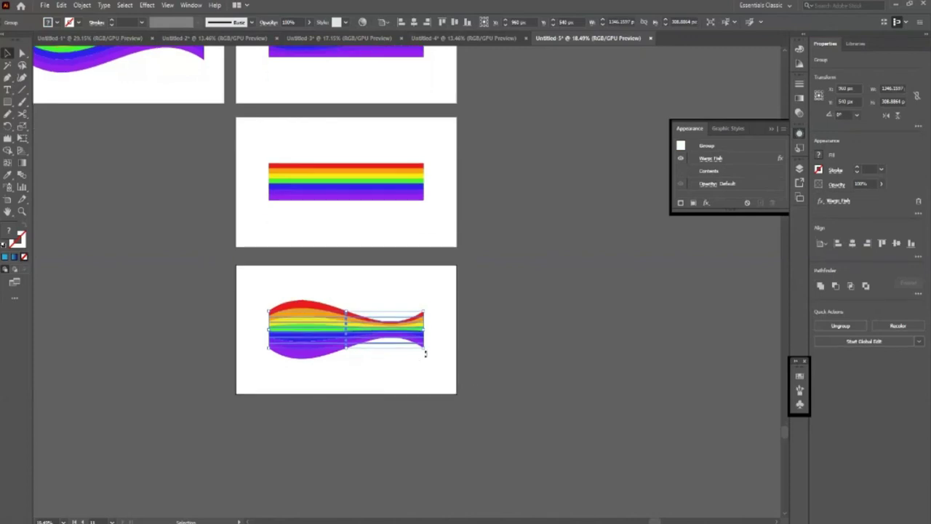
left_click_drag(425, 353, 433, 361)
left_click(461, 367)
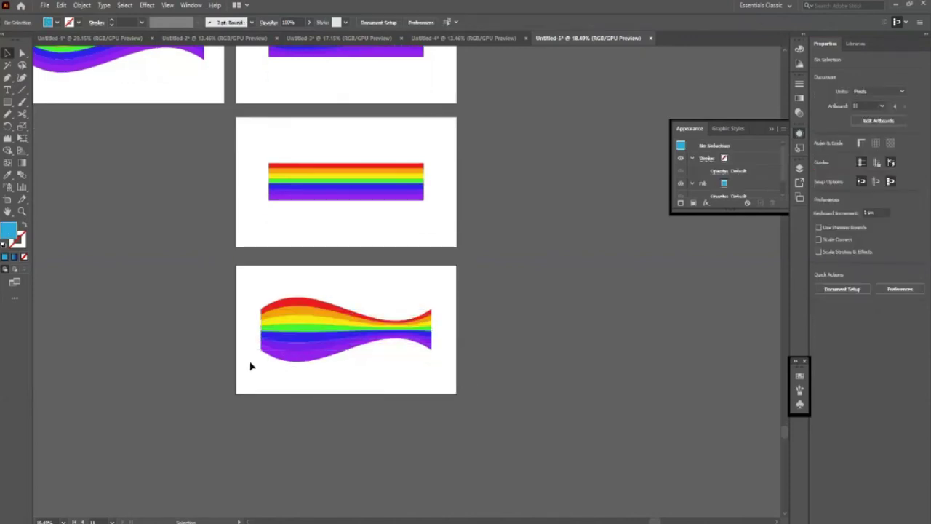
Scroll back up and check the straight rainbow on the middle artboard
scroll(205, 333, "up", 2)
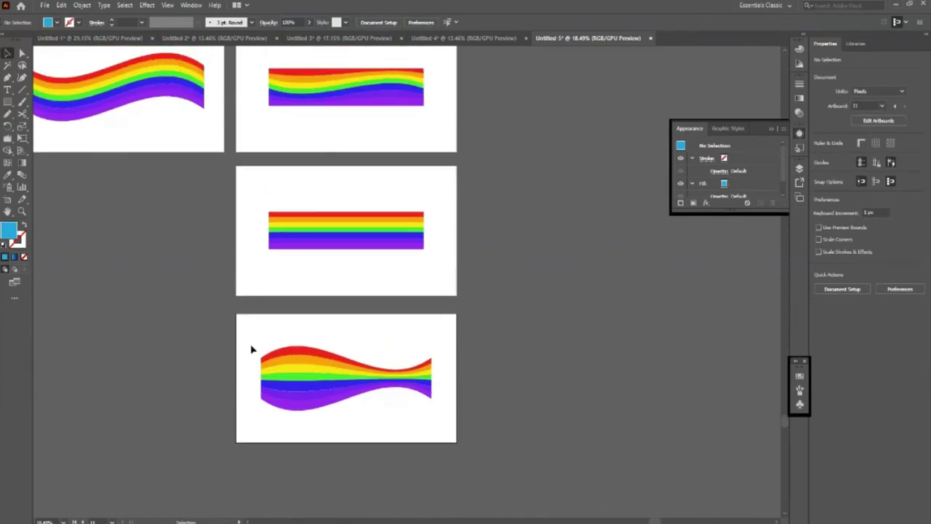
scroll(251, 350, "up", 3)
left_click(334, 300)
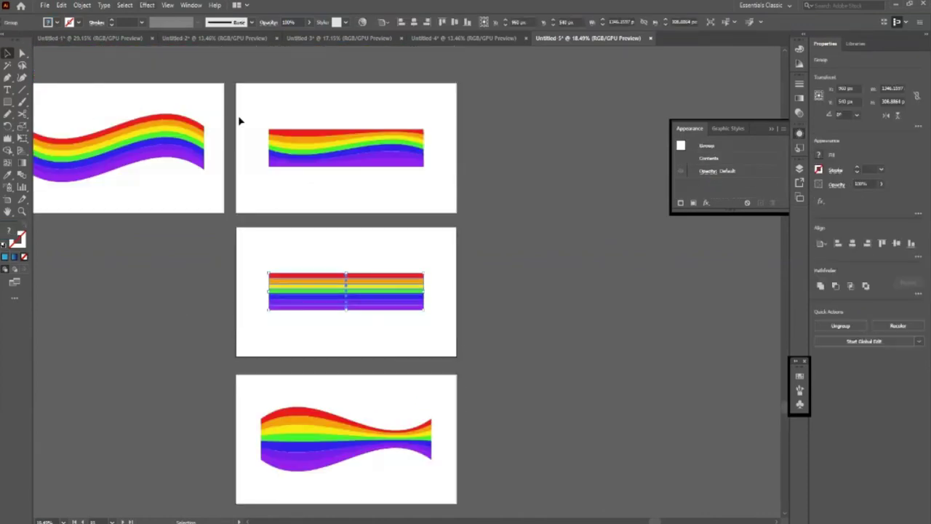
left_click(121, 260)
scroll(388, 286, "down", 2)
scroll(446, 333, "up", 2)
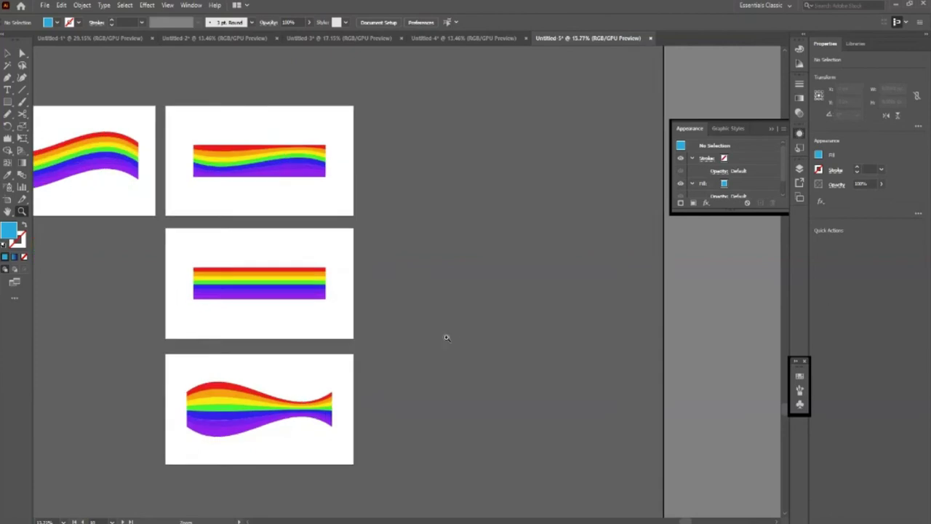
scroll(446, 332, "up", 2)
Duplicate the middle rainbow artboard to its right
left_click(7, 53)
key("shift+o")
left_click_drag(418, 280, 468, 254)
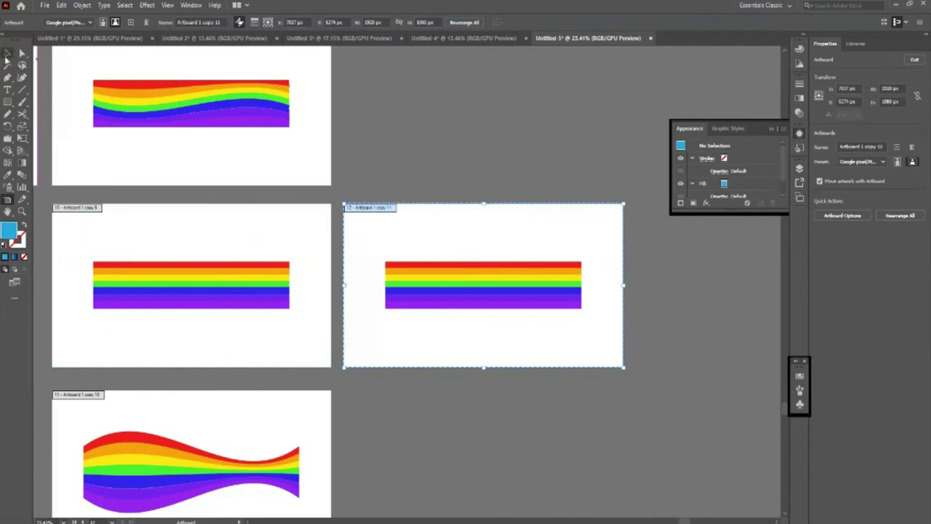
left_click(8, 53)
Select the left straight rainbow and choose the Rise warp style
left_click(427, 275)
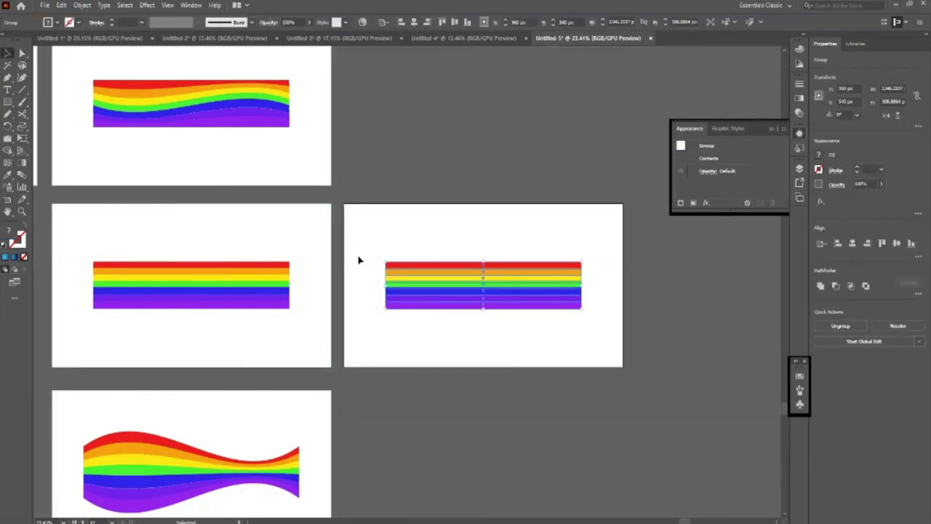
left_click(241, 298)
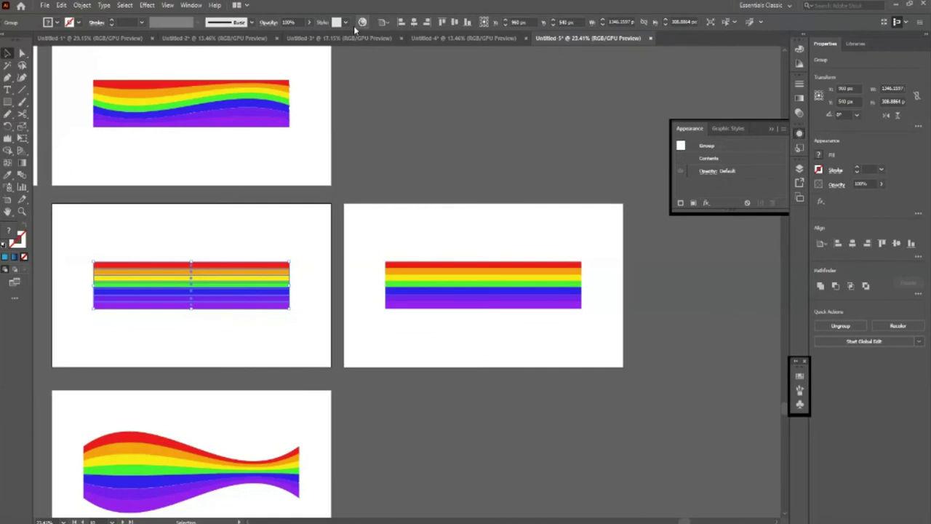
left_click(146, 5)
mouse_move(159, 136)
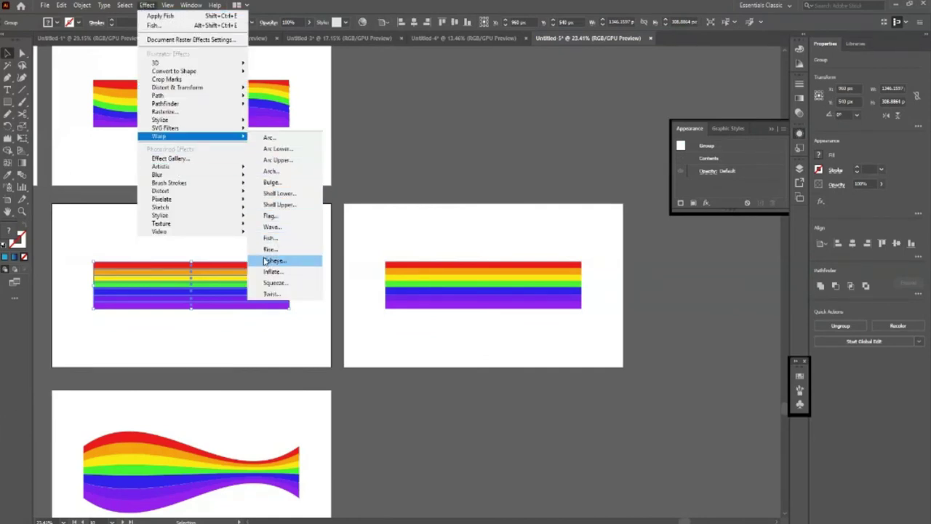
left_click(272, 249)
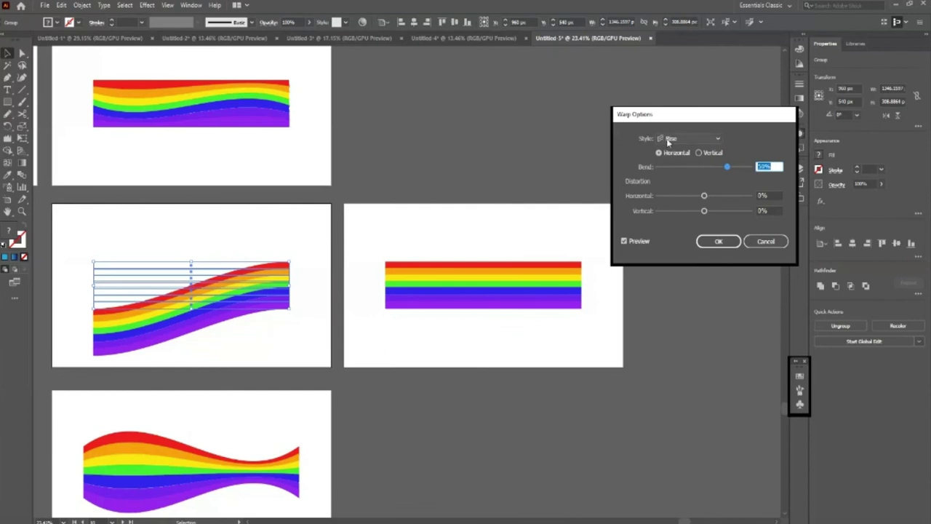
Confirm the Rise warp on the middle-left rainbow and duplicate the flat-rainbow artboard to the bottom right
left_click(718, 241)
left_click(436, 228)
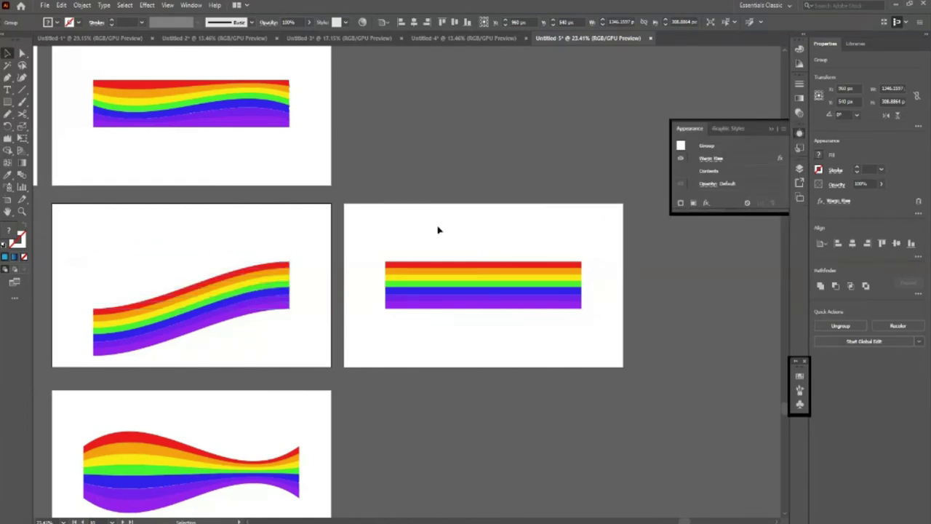
scroll(472, 264, "down", 2)
key("shift+o")
left_click_drag(492, 260, 495, 442)
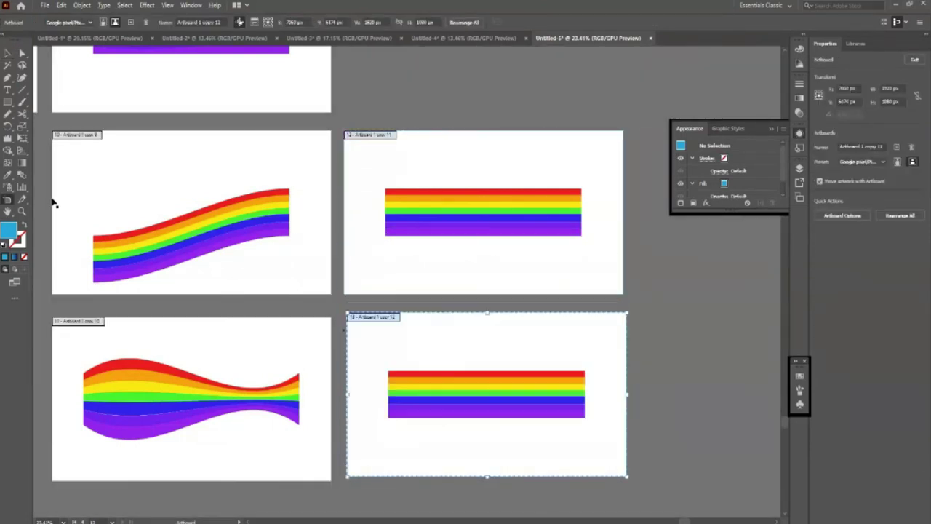
Try a Fisheye warp with about 22% distortion on the upper-right rainbow, then undo it
left_click(7, 52)
left_click(450, 217)
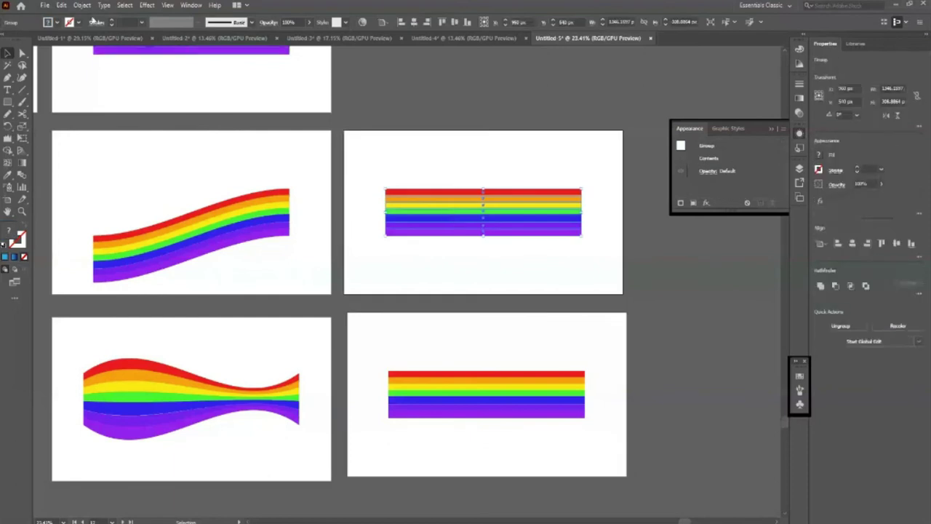
left_click(148, 5)
mouse_move(190, 136)
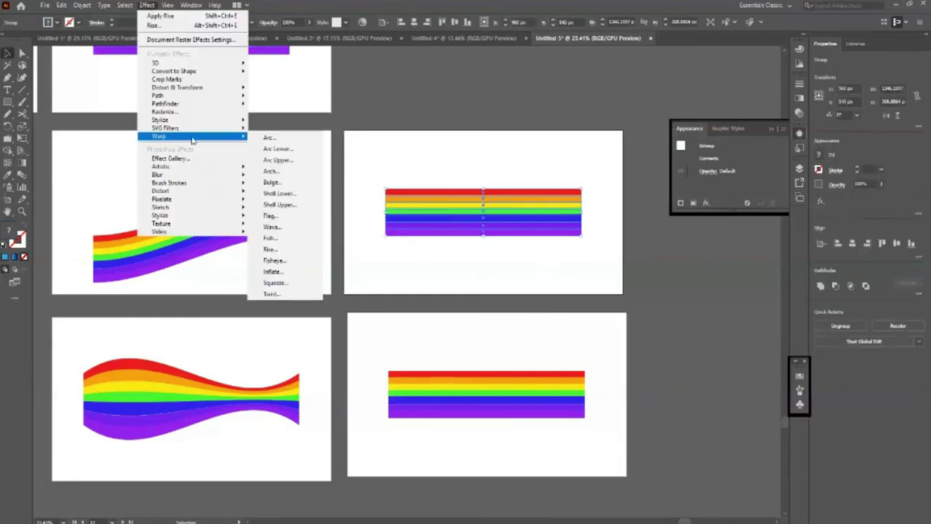
left_click(269, 262)
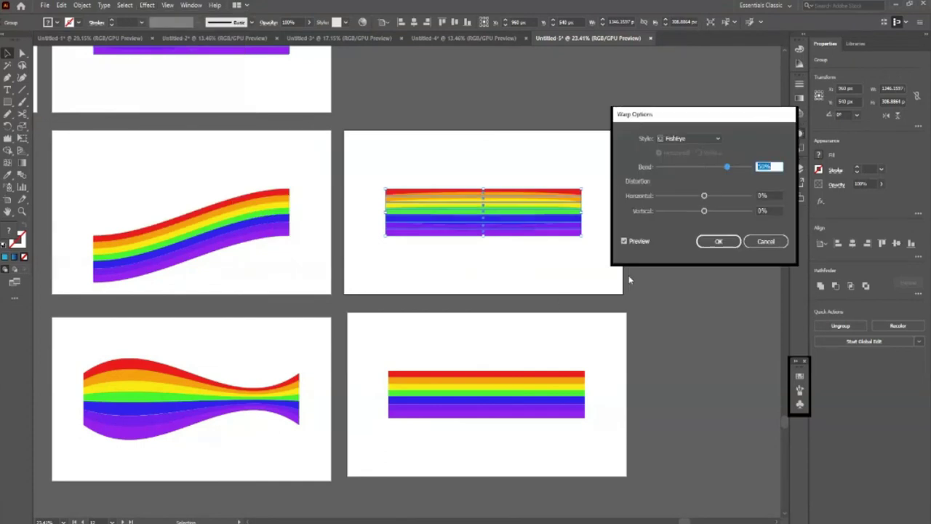
left_click(706, 198)
left_click_drag(706, 198, 714, 211)
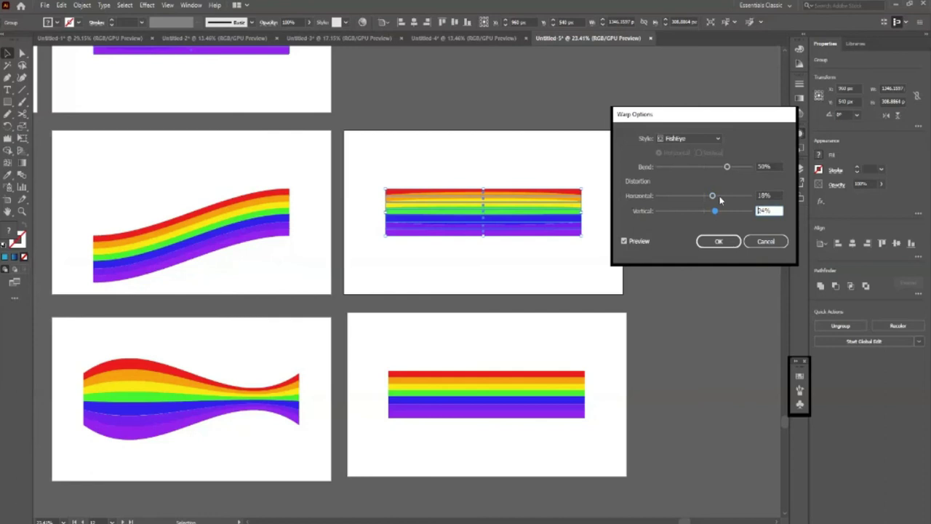
left_click(716, 200)
left_click_drag(716, 219, 721, 203)
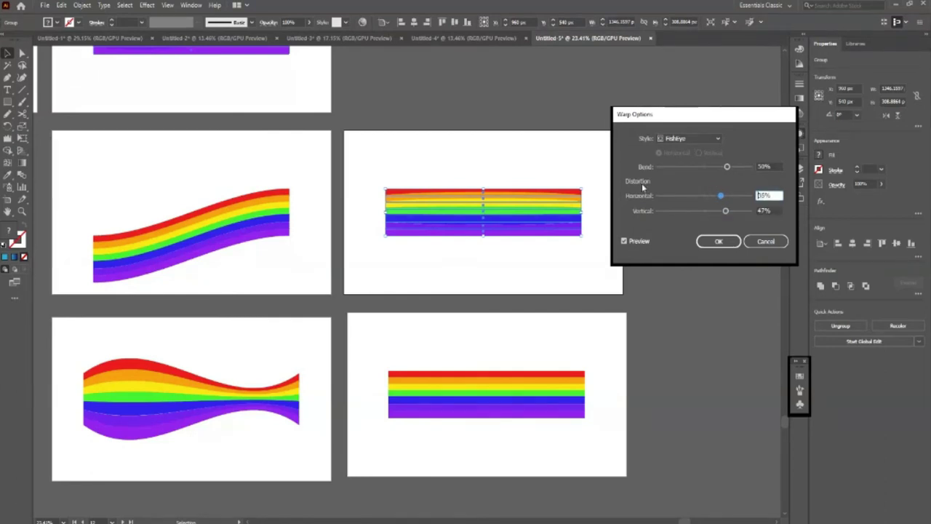
left_click(710, 241)
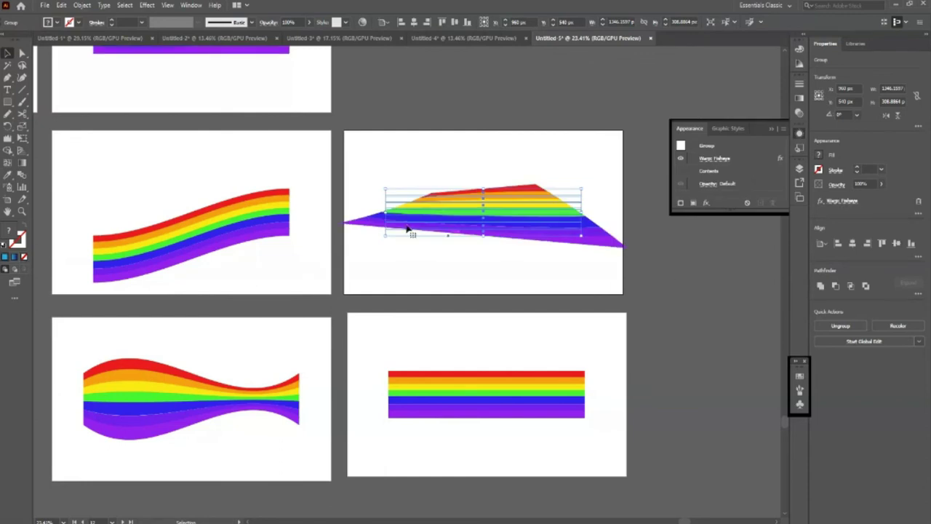
key("ctrl+z")
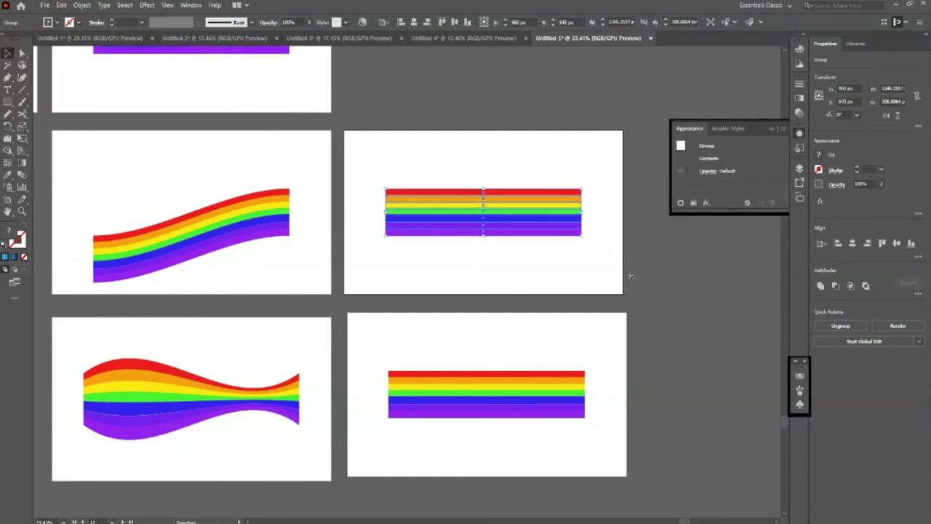
Reapply Fisheye with horizontal distortion at 7% and a slightly adjusted bend, then zoom in
left_click(148, 5)
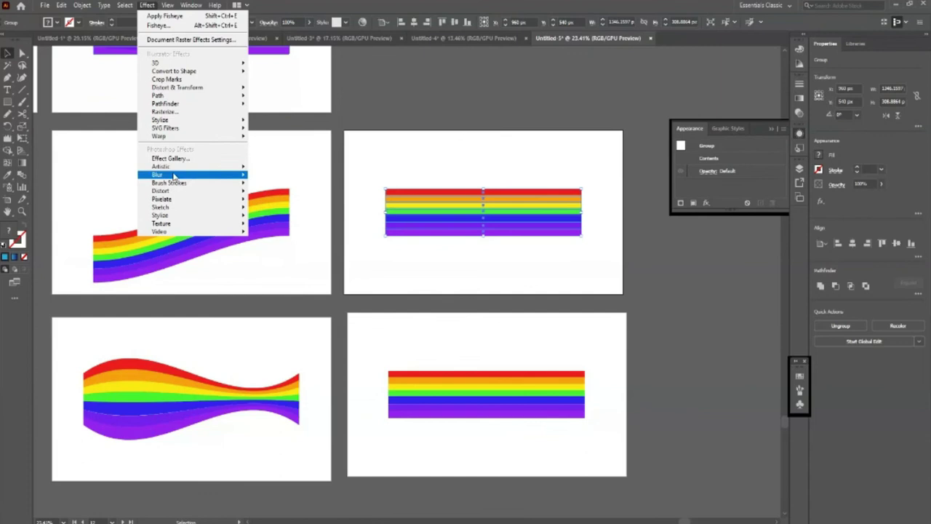
mouse_move(190, 136)
left_click(280, 261)
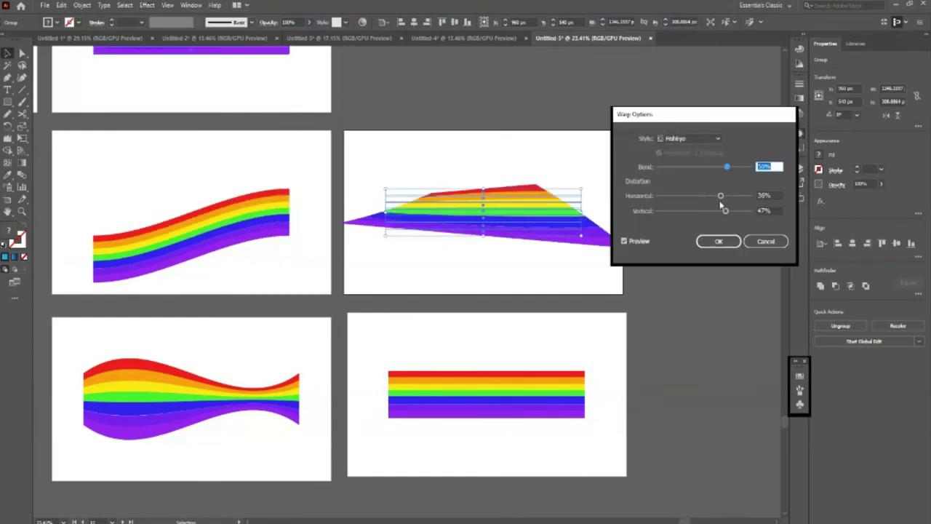
mouse_move(720, 196)
left_mouse_down()
mouse_move(707, 195)
mouse_move(706, 210)
left_mouse_up()
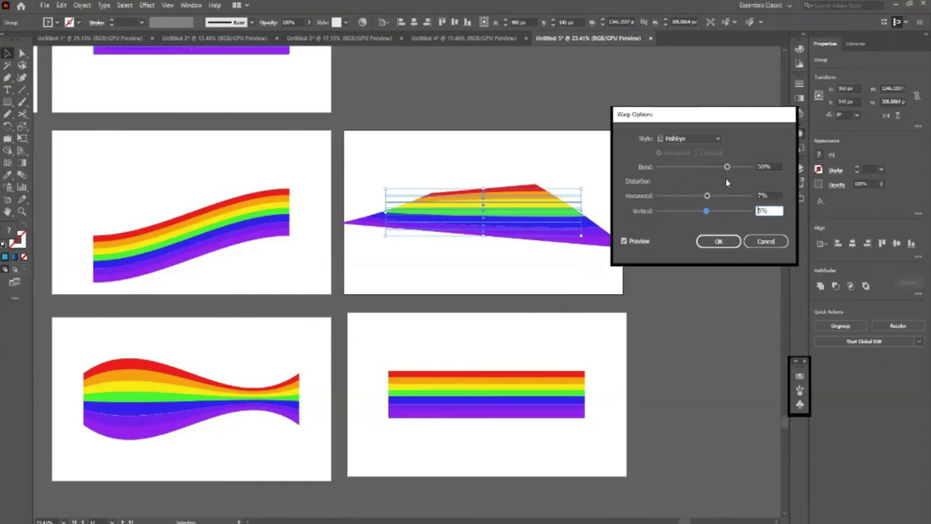
left_click_drag(727, 167, 720, 168)
left_click(718, 241)
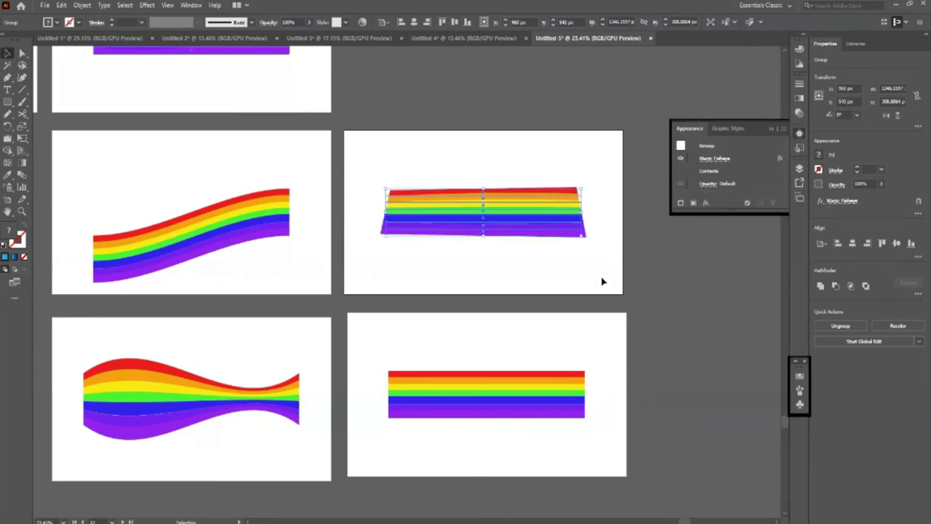
left_click(591, 262)
key("z")
left_click(598, 241)
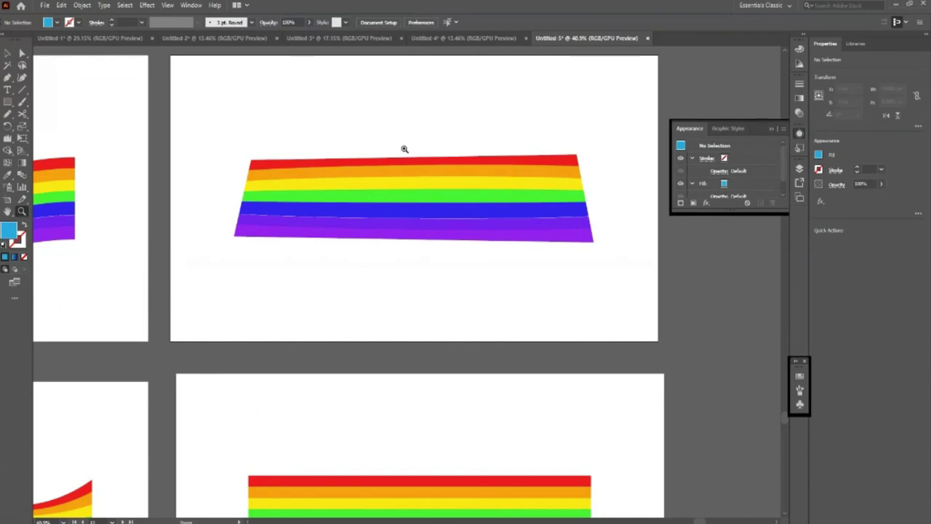
Bring the rainbow artboards into view and duplicate the wave-rainbow artboard to the right
left_click(487, 230)
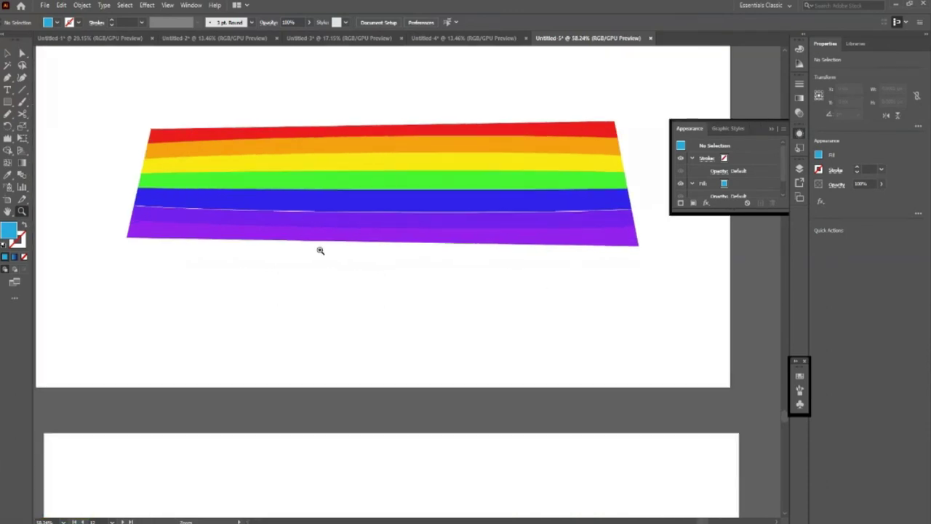
left_click_drag(334, 182, 124, 187)
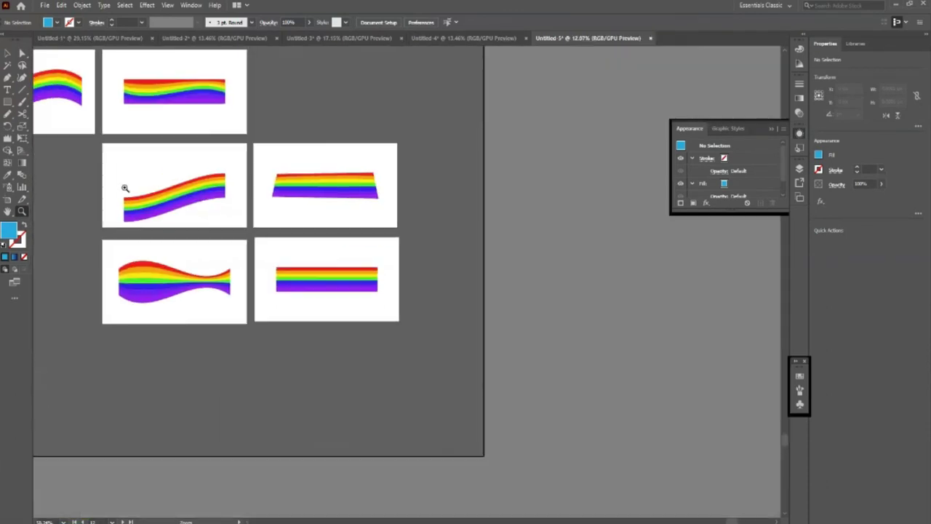
mouse_move(453, 206)
left_mouse_down()
mouse_move(253, 146)
mouse_move(307, 238)
left_mouse_up()
mouse_move(277, 208)
left_mouse_down()
mouse_move(328, 221)
mouse_move(416, 263)
left_mouse_up()
key("v")
left_click(236, 164)
key("shift+o")
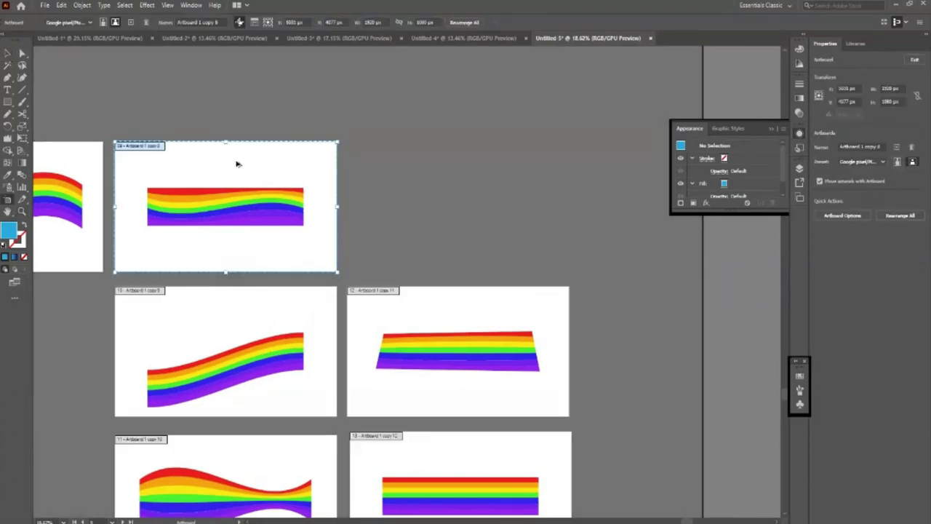
mouse_move(236, 165)
left_mouse_down()
mouse_move(469, 152)
mouse_move(471, 169)
left_mouse_up()
Delete the Wave warp from the copied rainbow so it lies flat, then zoom in on it
key("v")
left_click(458, 207)
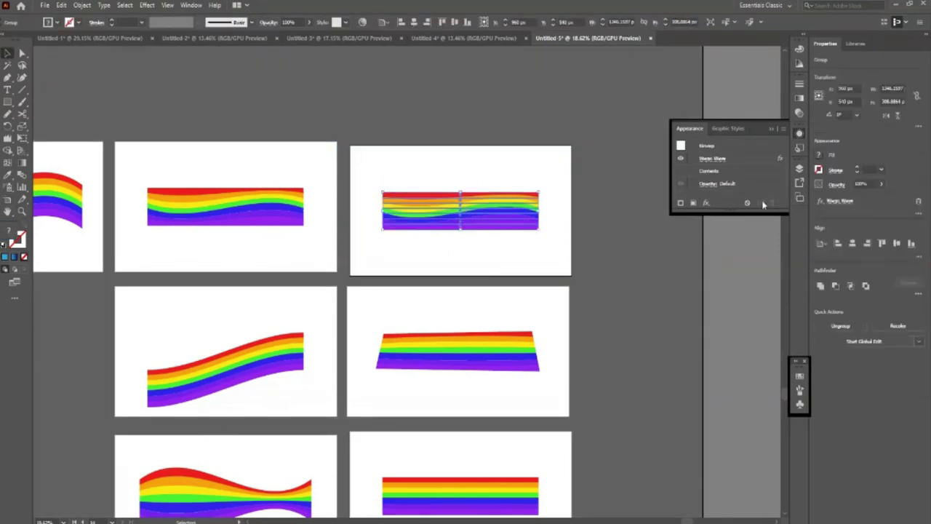
left_click(719, 161)
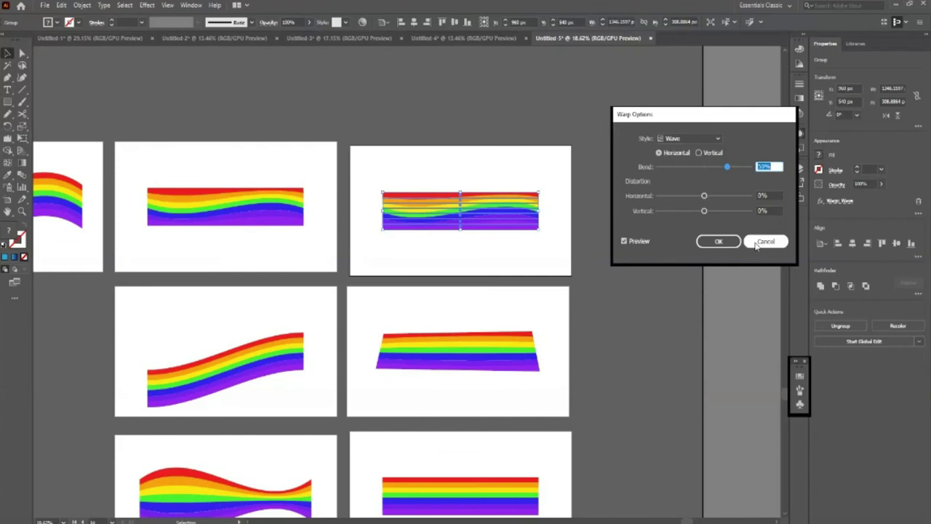
left_click(763, 241)
left_click(773, 203)
key("z")
left_click_drag(493, 210, 352, 236)
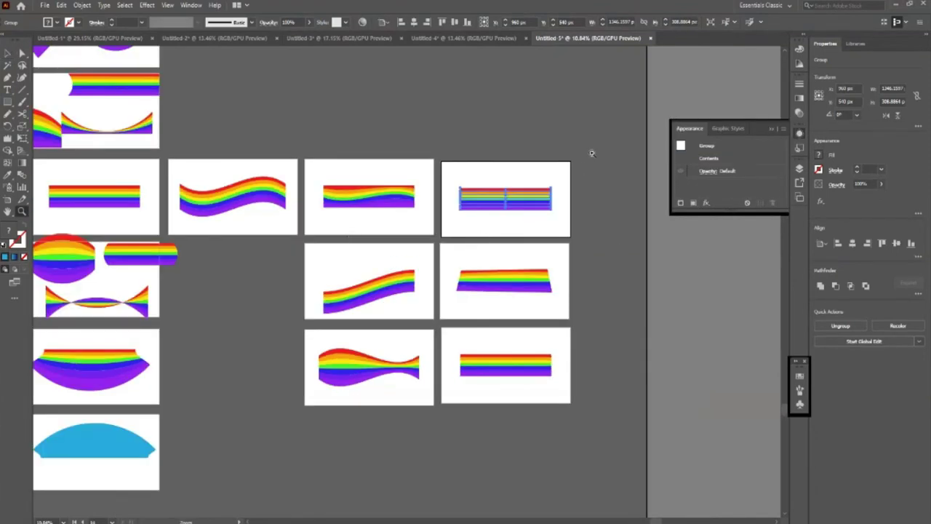
left_click_drag(592, 153, 545, 387)
Apply an Inflate warp with 0% horizontal and vertical distortion and 33% bend
key("v")
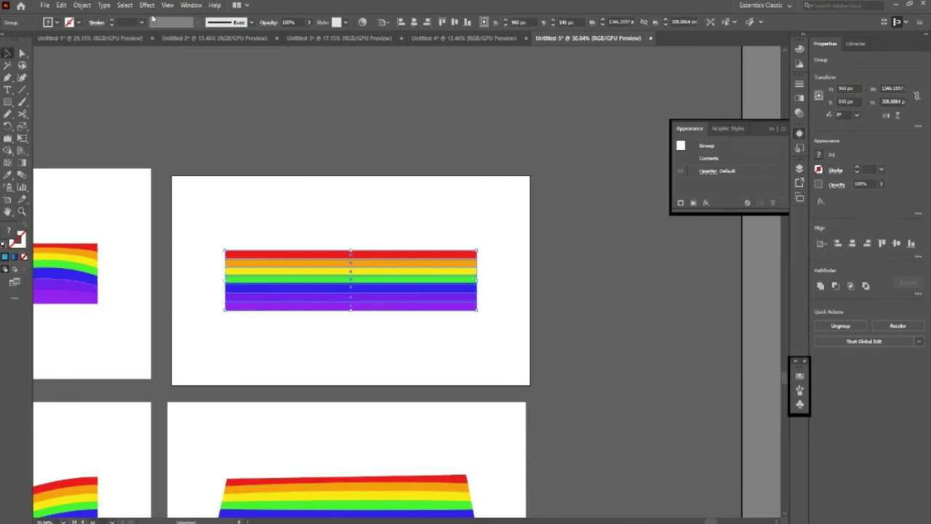
left_click(146, 5)
mouse_move(190, 136)
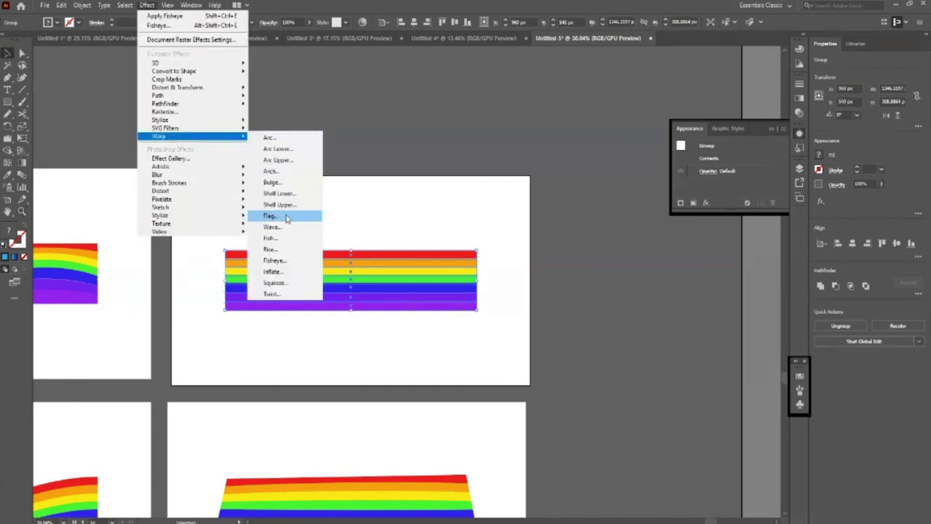
left_click(272, 272)
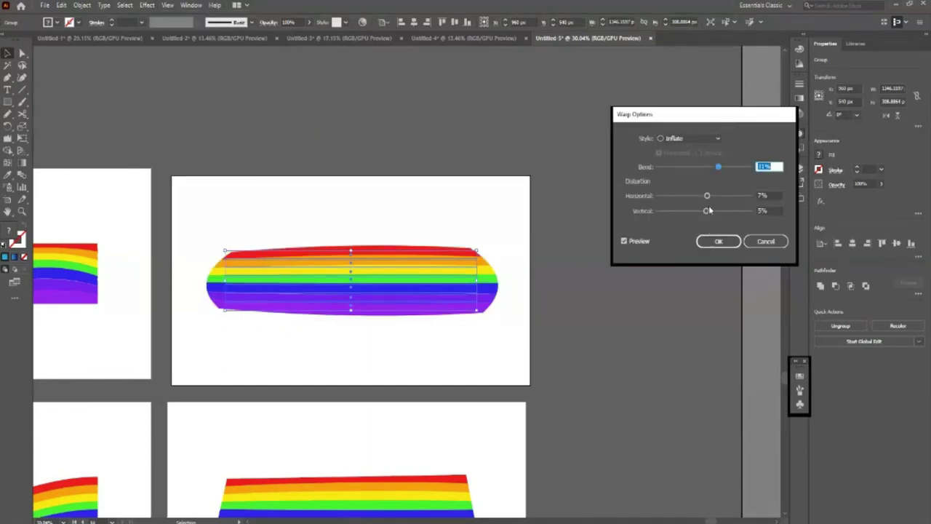
left_click(707, 196)
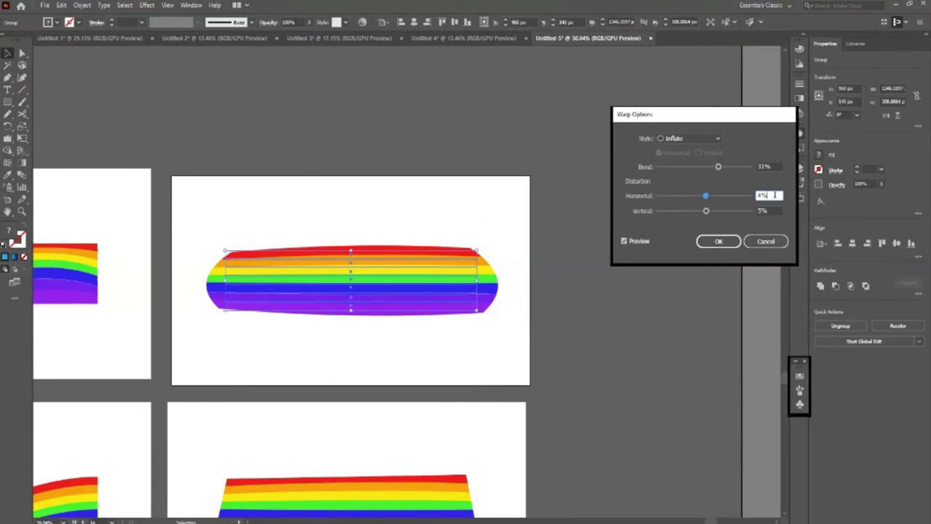
type("0")
key("Tab")
type("0")
left_click_drag(718, 166, 723, 167)
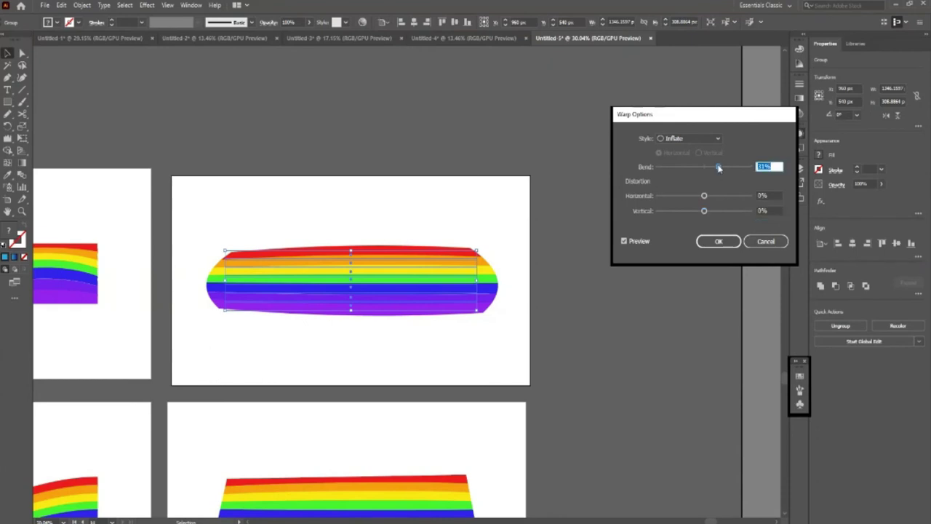
left_click(718, 242)
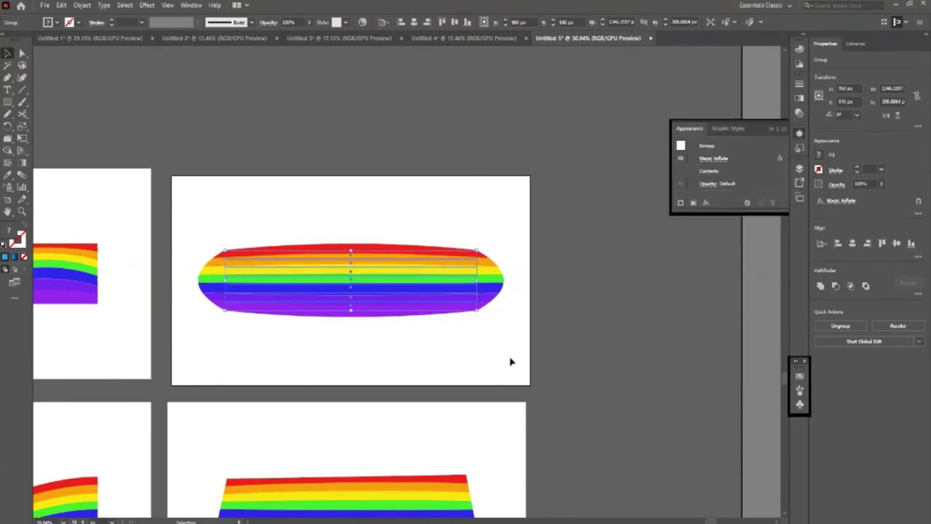
left_click(413, 383)
Duplicate the inflated-rainbow artboard upward and remove the Inflate warp from the copy
scroll(378, 335, "up", 2)
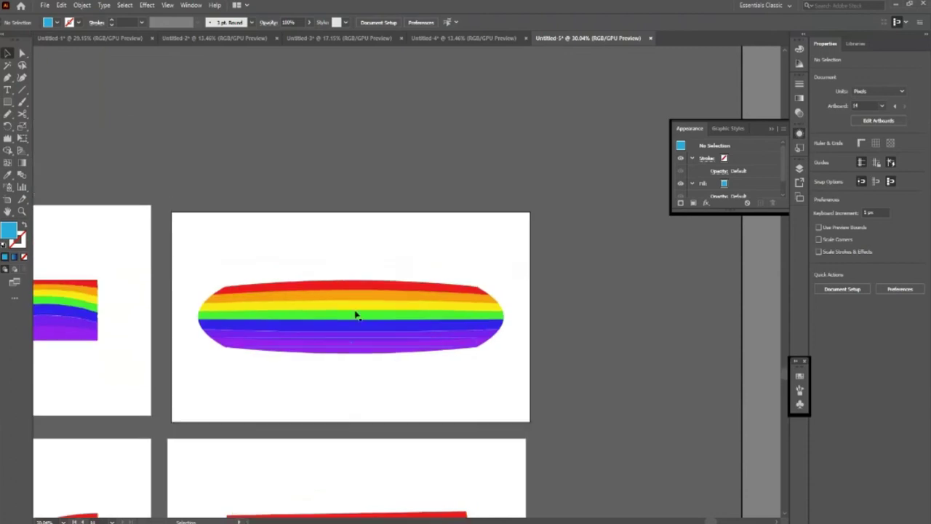
key("shift+o")
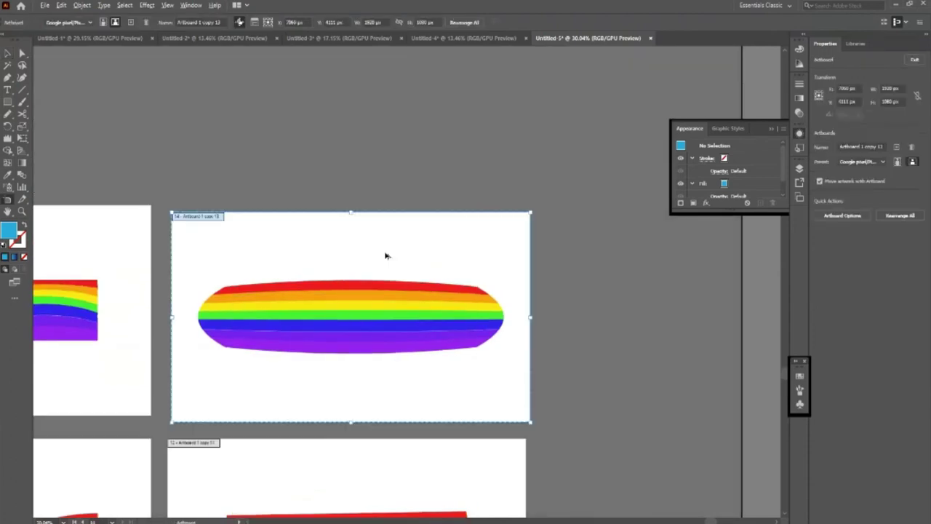
mouse_move(369, 326)
left_mouse_down()
mouse_move(378, 111)
mouse_move(369, 109)
left_mouse_up()
scroll(371, 131, "up", 2)
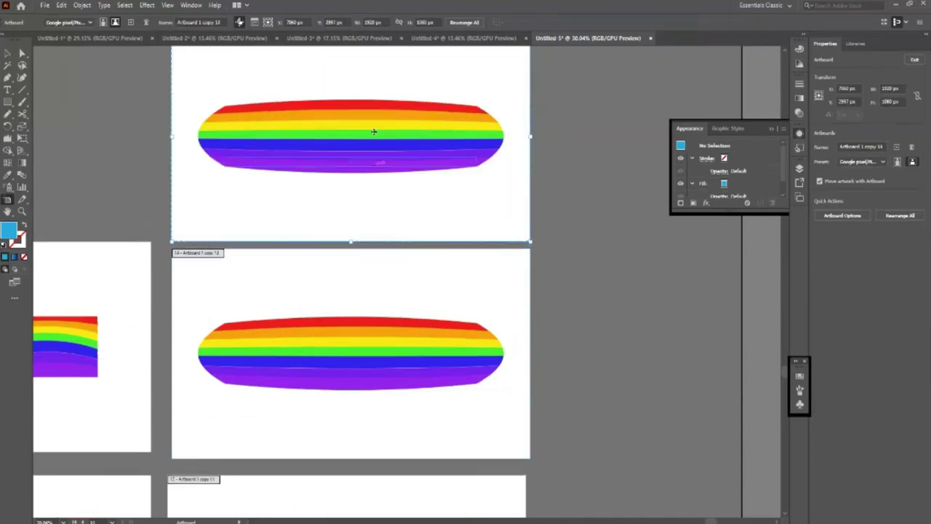
scroll(371, 131, "up", 5)
left_click(8, 53)
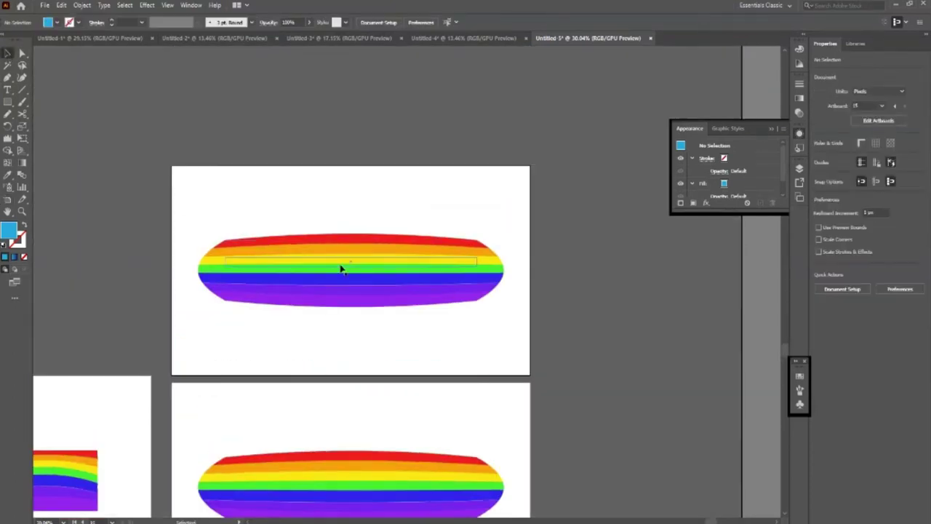
left_click(340, 269)
left_click(731, 158)
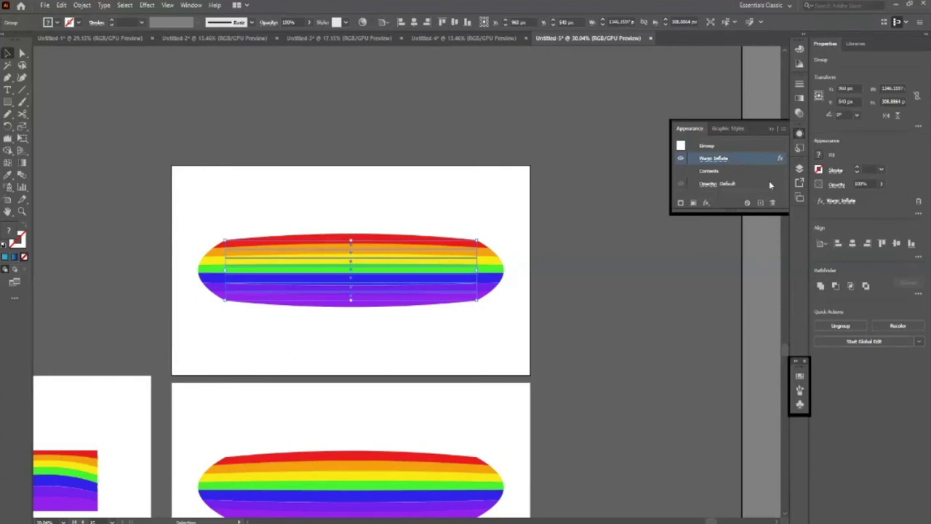
left_click(774, 203)
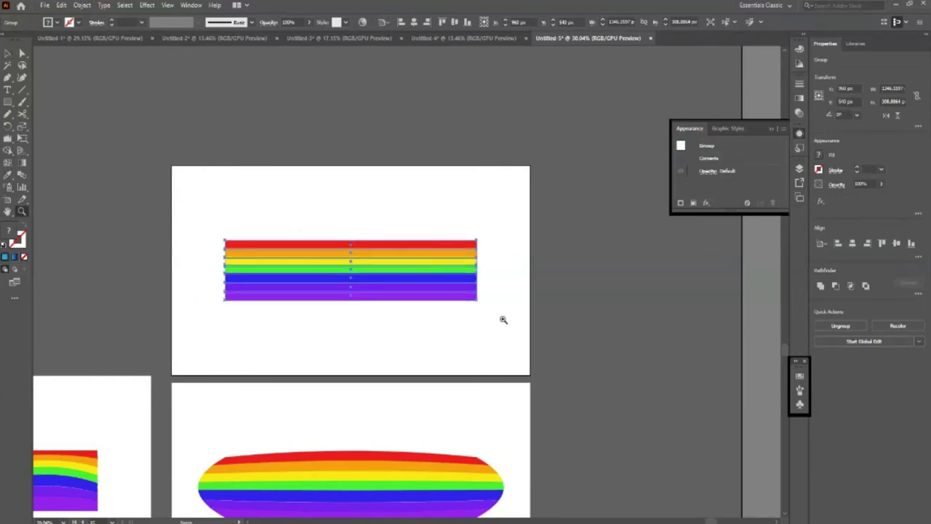
Apply a Squeeze warp with a deeper bend to the copied rainbow
scroll(509, 335, "up", 2)
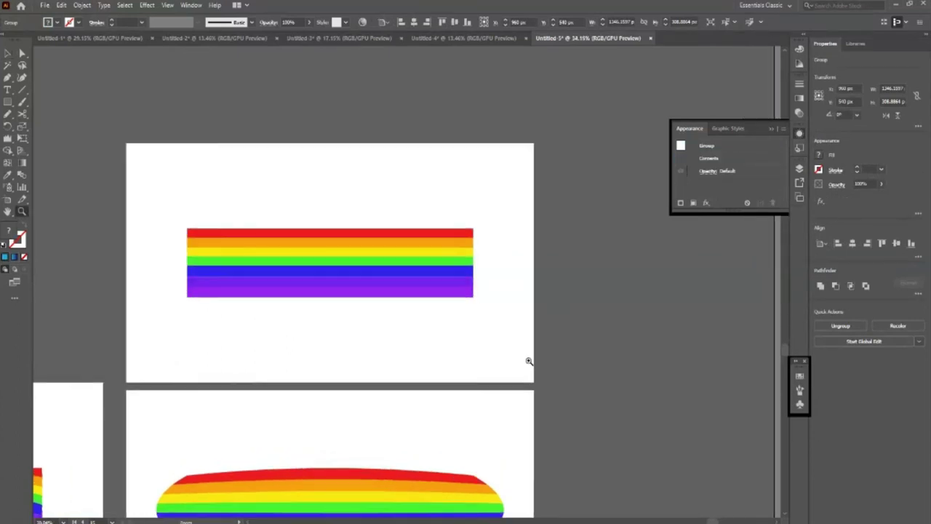
left_click(147, 5)
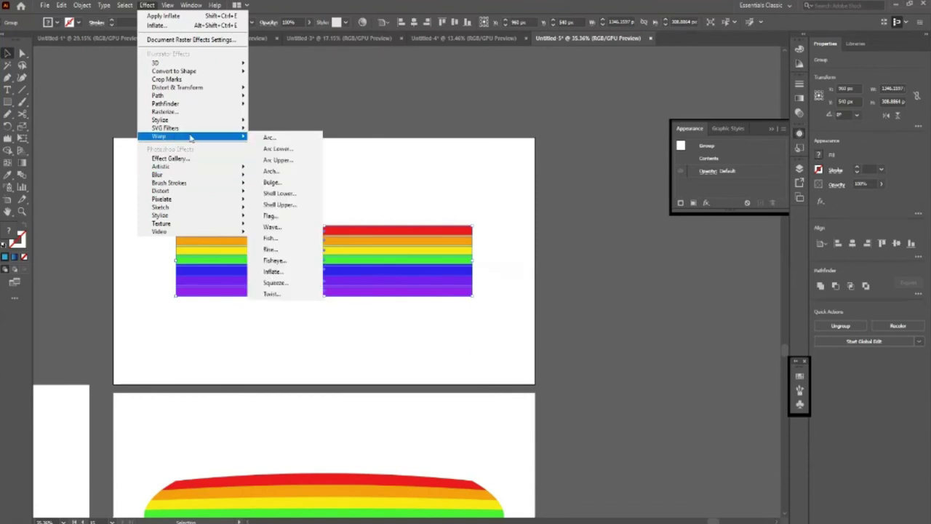
left_click(286, 287)
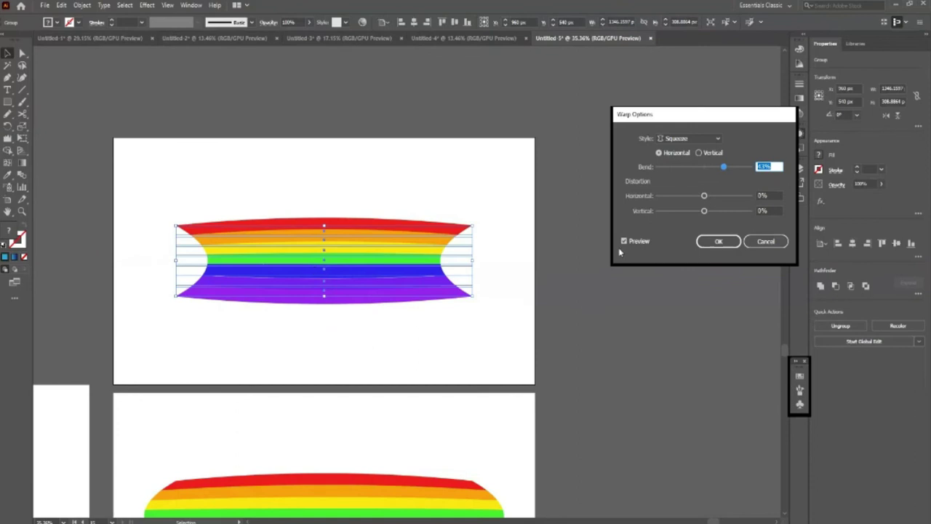
left_click_drag(722, 171, 736, 168)
left_click(719, 241)
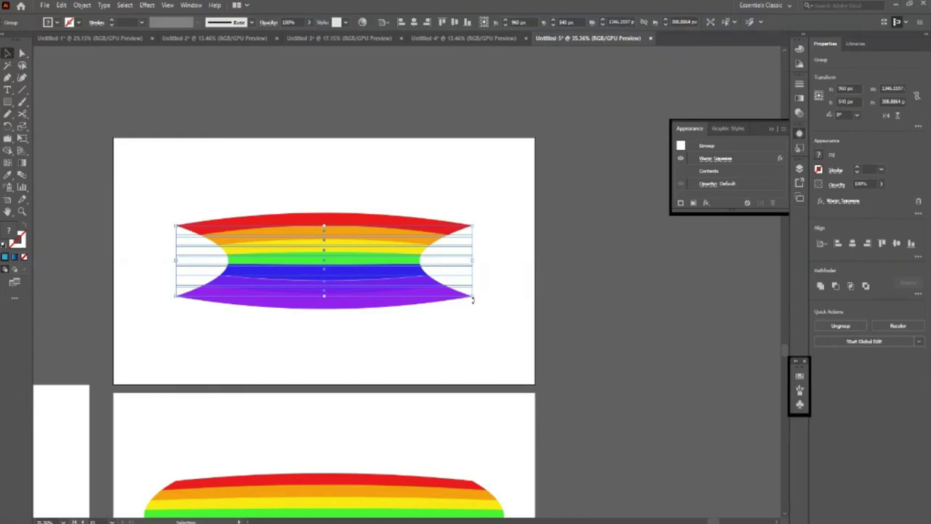
mouse_move(472, 299)
left_mouse_down()
mouse_move(490, 332)
mouse_move(480, 301)
left_mouse_up()
Rotate the squeezed rainbow steeply and stretch it taller into a diagonal S-shaped sweep
left_click_drag(477, 293, 470, 322)
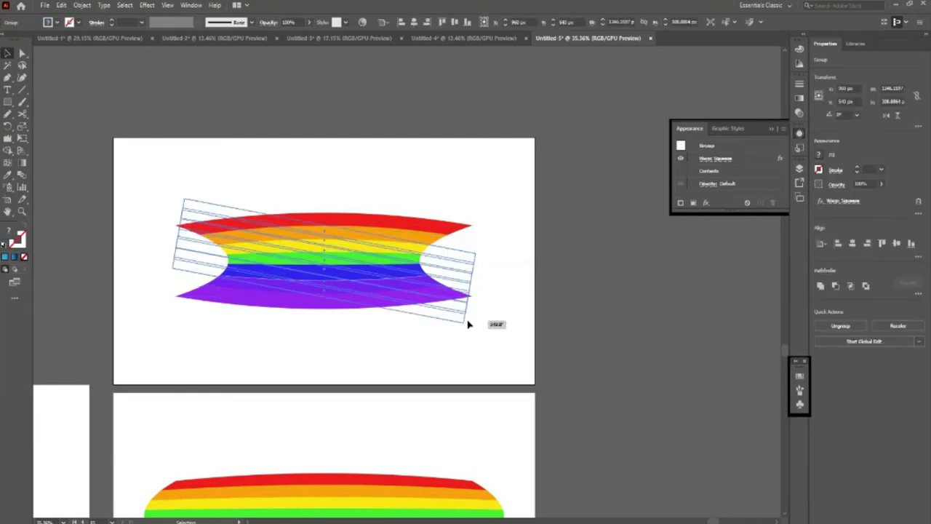
key("ctrl+z")
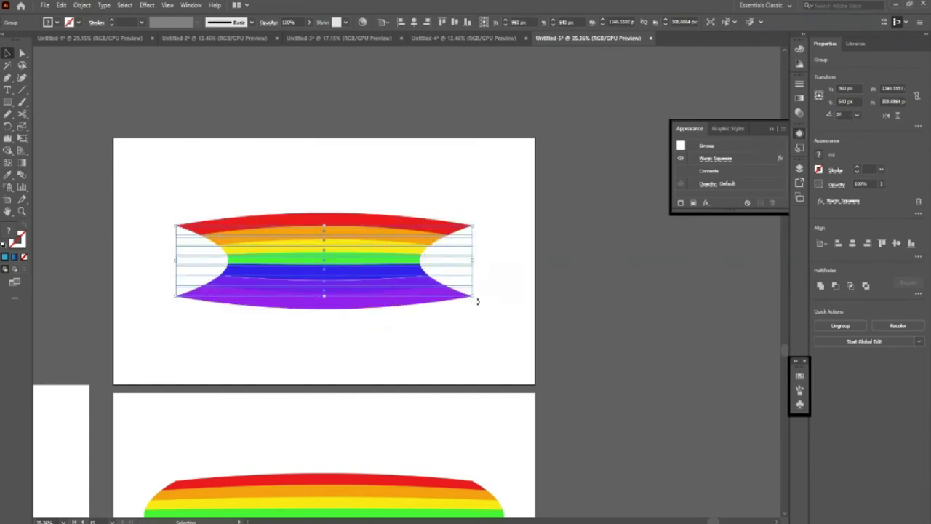
left_click_drag(477, 300, 470, 322)
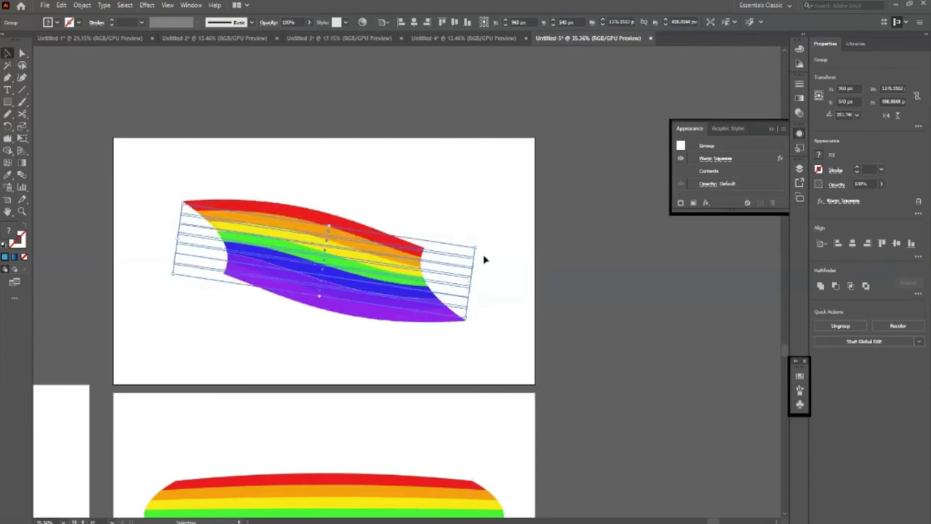
left_click_drag(477, 223, 482, 174)
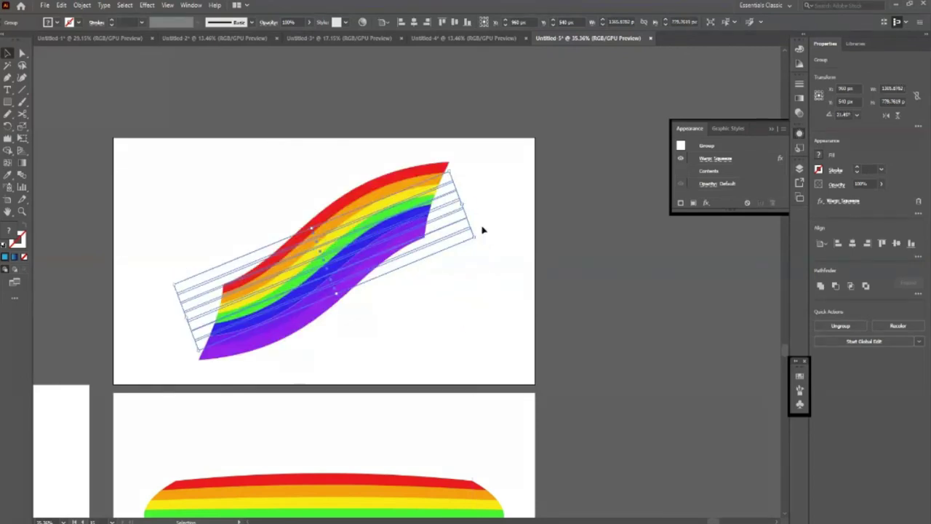
mouse_move(479, 237)
left_mouse_down()
mouse_move(480, 217)
mouse_move(475, 291)
mouse_move(473, 215)
left_mouse_up()
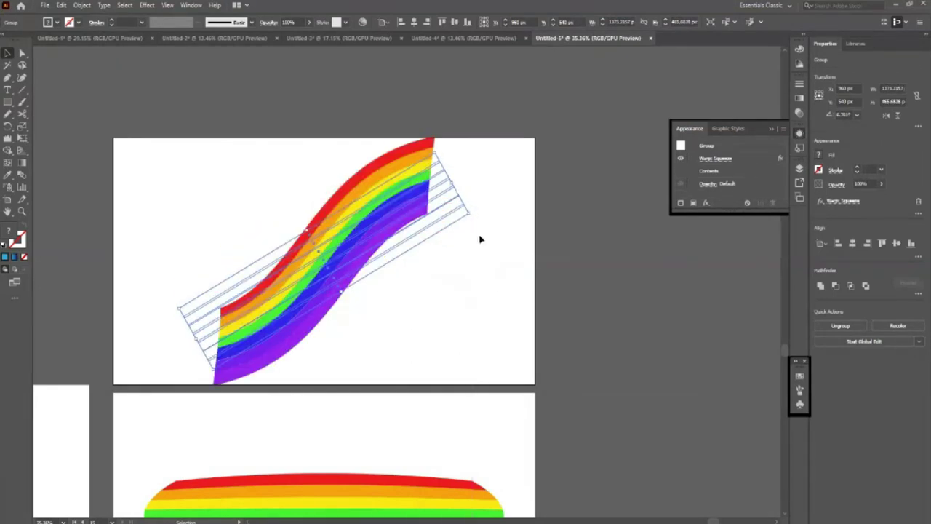
left_click(528, 329)
scroll(528, 329, "down", 1)
Zoom in and duplicate the S-rainbow artboard upward
key("z")
left_click_drag(472, 334, 370, 353)
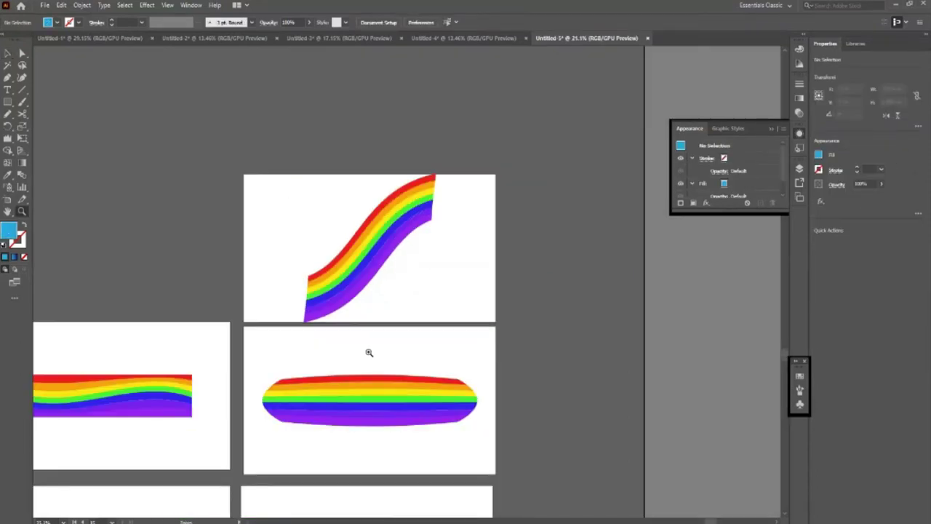
left_click_drag(417, 264, 270, 269)
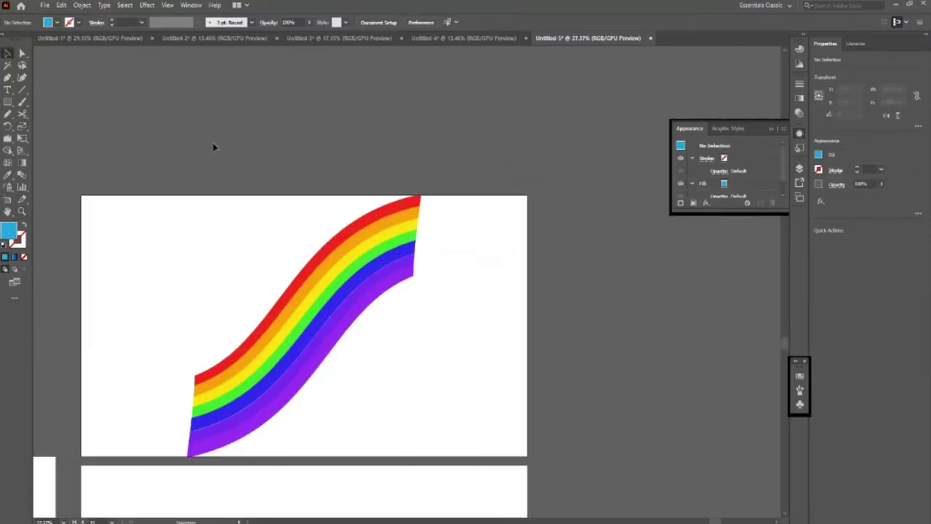
key("shift+o")
scroll(239, 214, "up", 1)
mouse_move(305, 357)
left_mouse_down()
mouse_move(292, 81)
mouse_move(303, 78)
left_mouse_up()
Remove the Squeeze warp from the copied rainbow and rotate it back to nearly horizontal
scroll(303, 145, "up", 3)
scroll(303, 218, "up", 2)
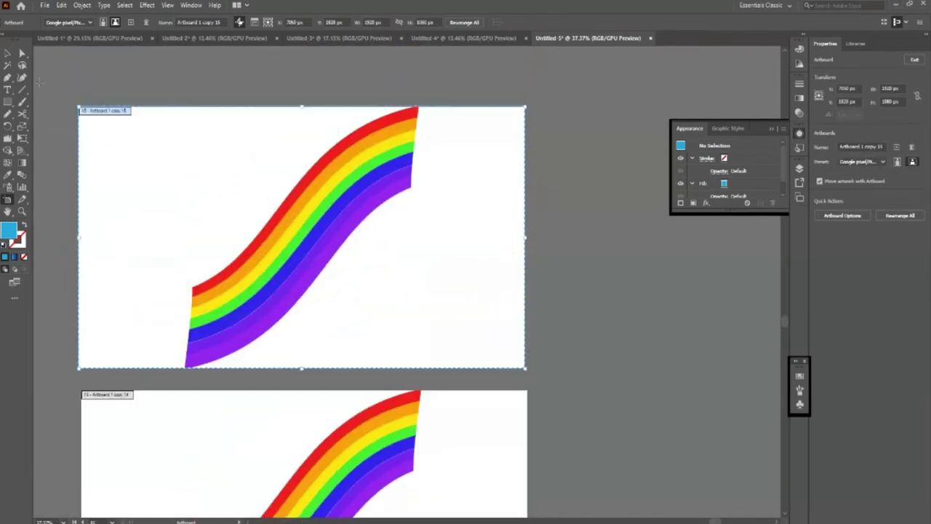
left_click(7, 53)
left_click(283, 230)
left_click(755, 158)
left_click(772, 203)
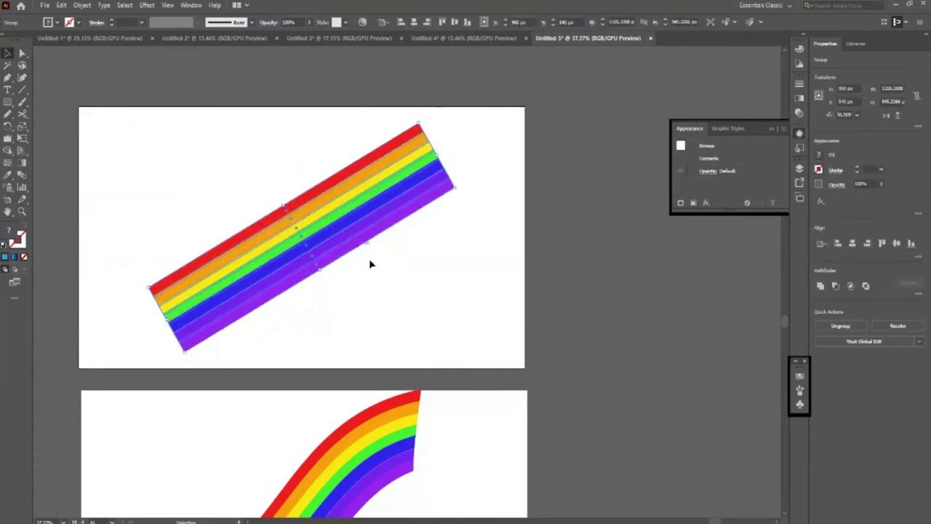
mouse_move(458, 191)
left_mouse_down()
mouse_move(449, 272)
mouse_move(460, 275)
left_mouse_up()
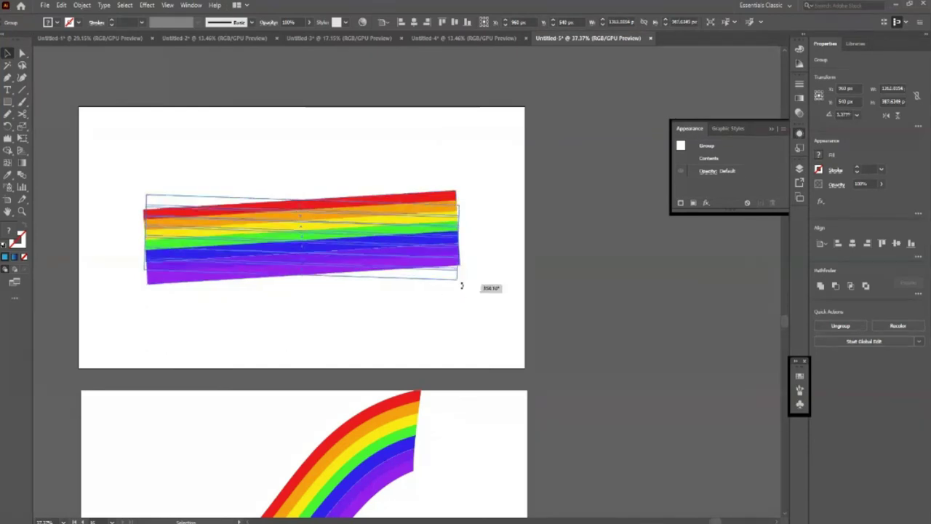
Apply a Twist warp with 83% bend to the straightened rainbow
left_click(148, 6)
mouse_move(159, 136)
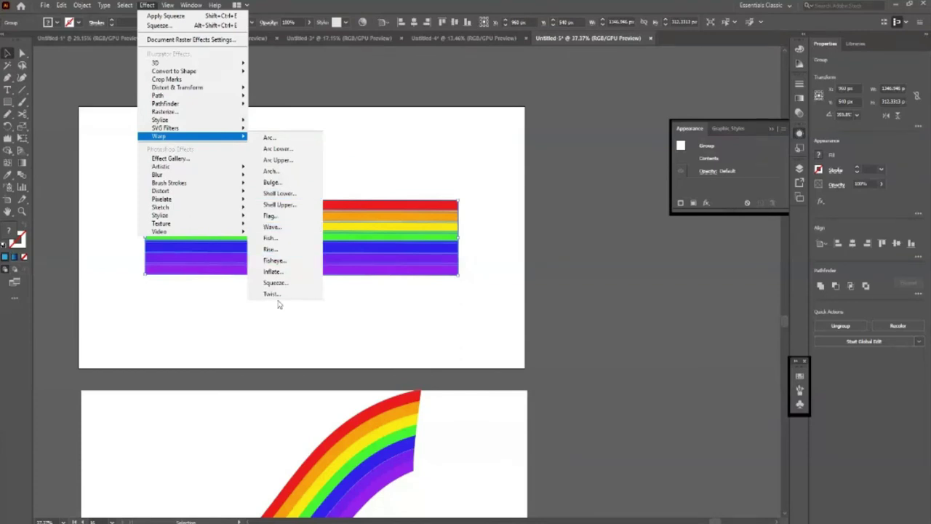
left_click(278, 293)
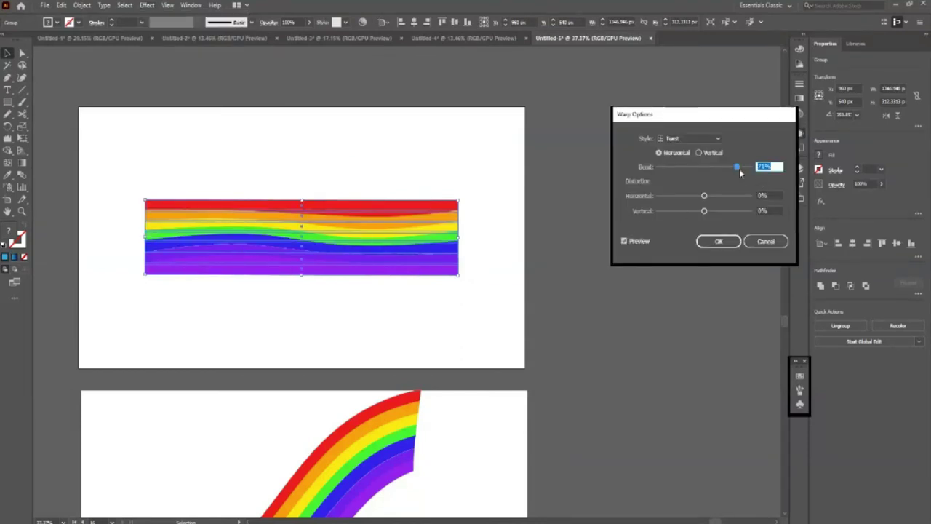
left_click_drag(738, 168, 745, 168)
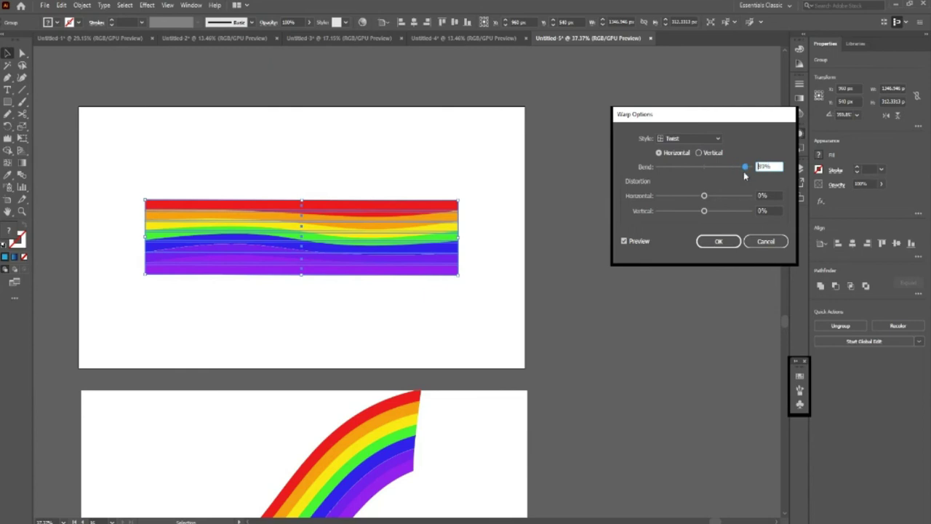
left_click(718, 242)
key("z")
left_click(419, 245)
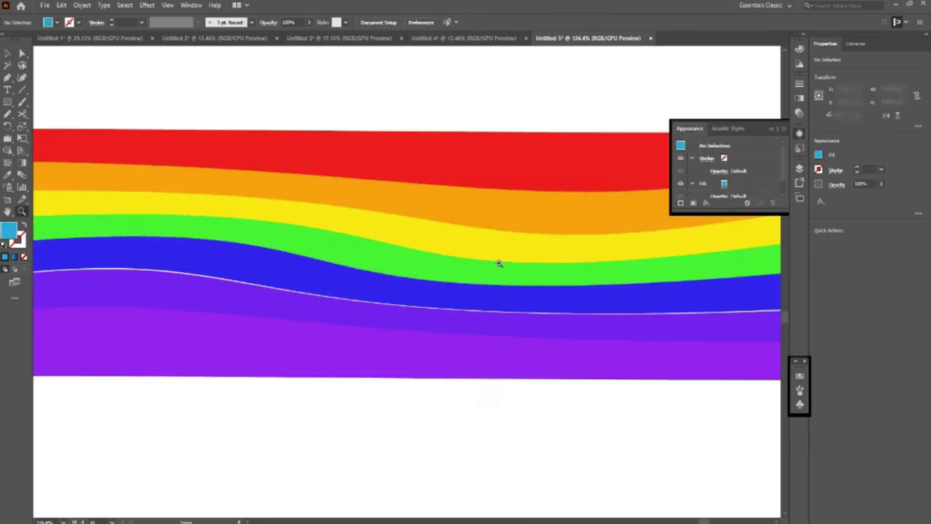
scroll(368, 277, "down", 3)
scroll(371, 269, "down", 2)
scroll(382, 249, "down", 2)
Zoom out until the full grid of warped rainbow artboards and the title is visible
scroll(303, 232, "down", 2)
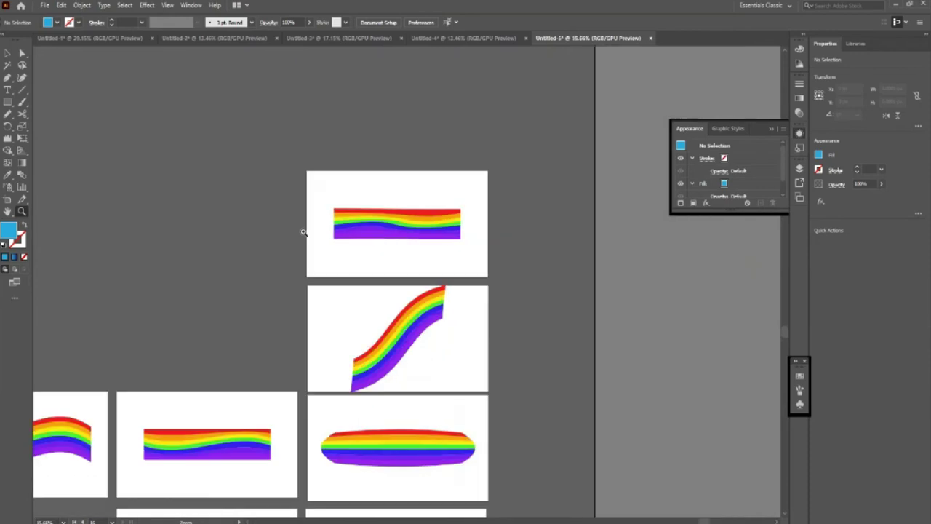
scroll(327, 240, "down", 2)
scroll(393, 229, "down", 2)
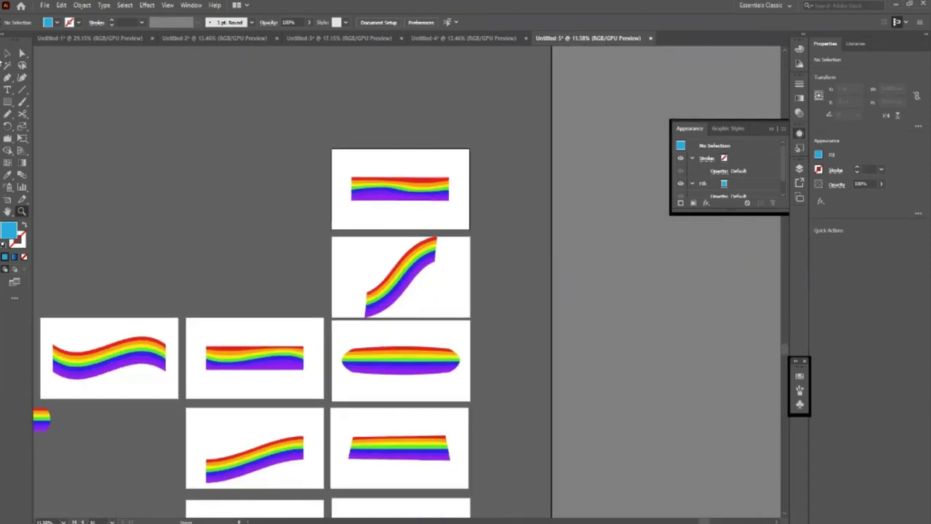
key("v")
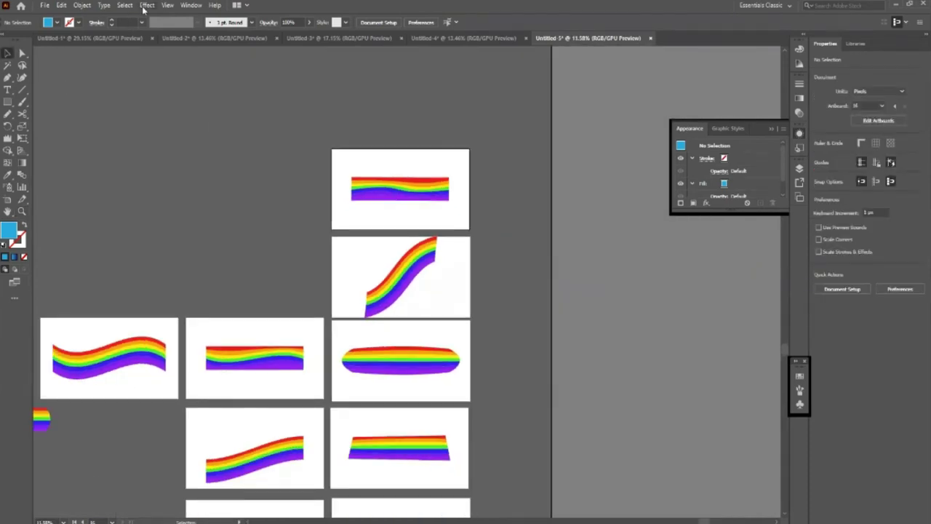
left_click(145, 5)
mouse_move(190, 136)
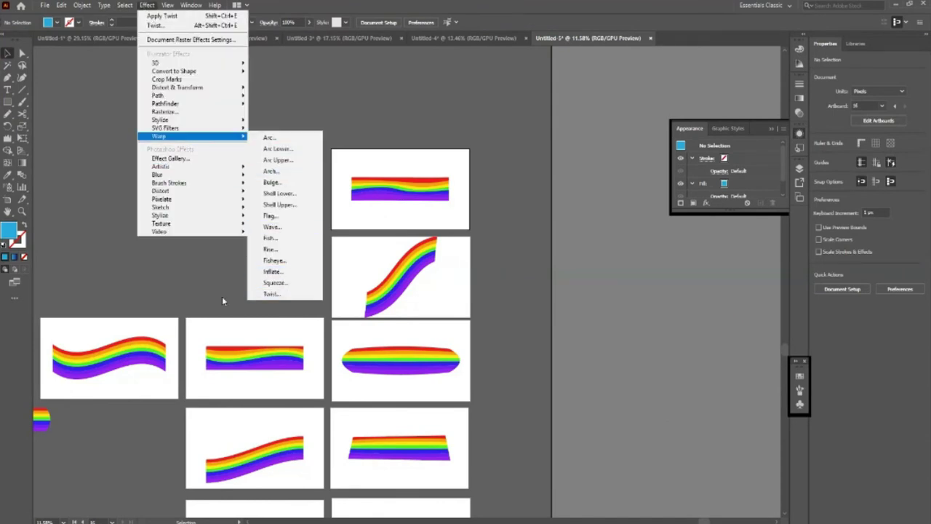
left_click(222, 296)
key("z")
left_click(335, 168, "alt")
left_click(244, 113, "alt")
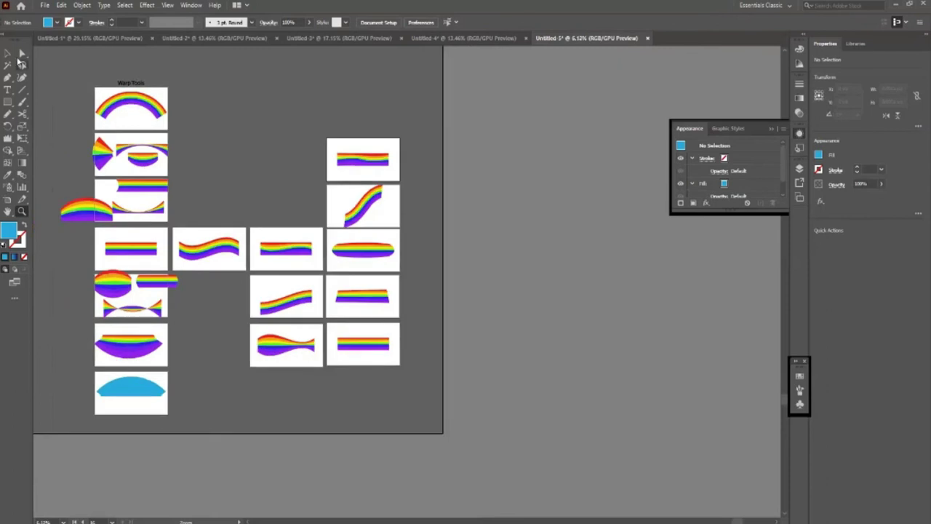
key("v")
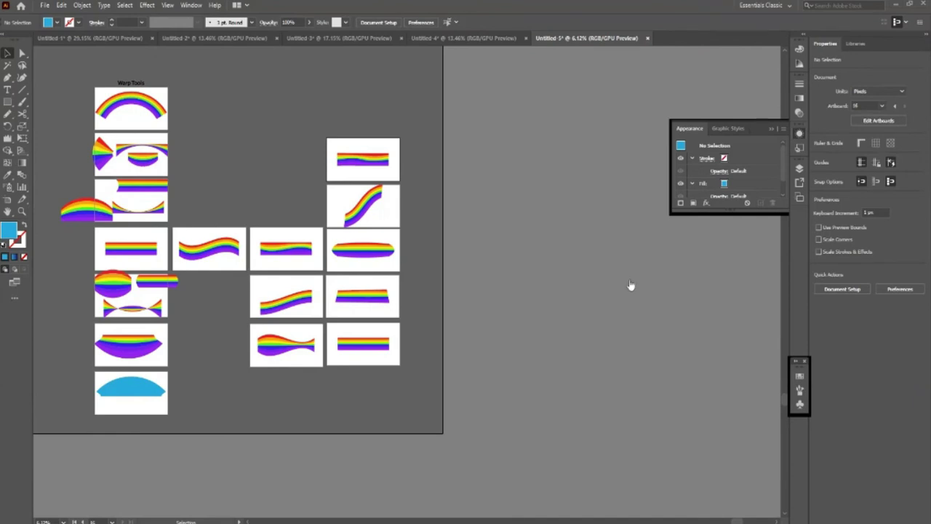
scroll(125, 78, "up", 5)
Copy the Warp Tools title, move it right, and give it an Arc warp
left_click(146, 94)
mouse_move(192, 98)
left_mouse_down()
mouse_move(443, 226)
mouse_move(575, 265)
left_mouse_up()
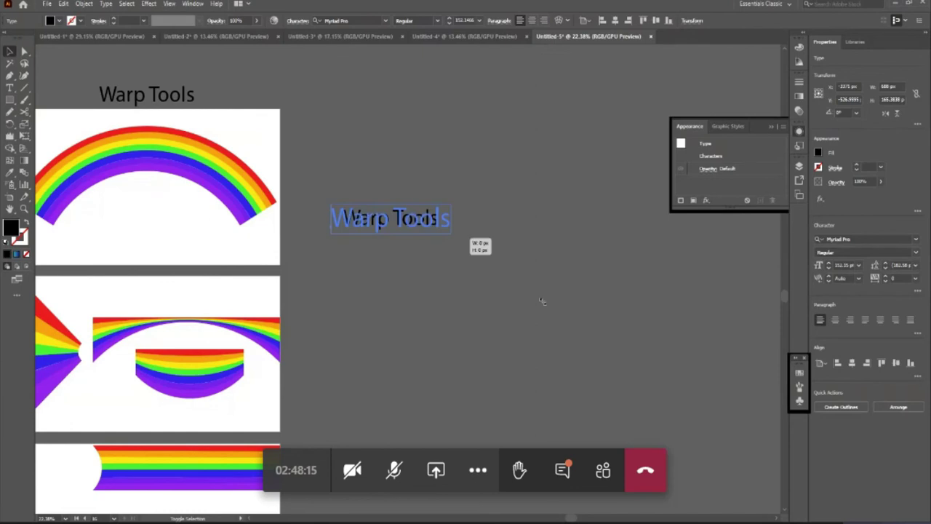
left_click_drag(417, 238, 519, 239)
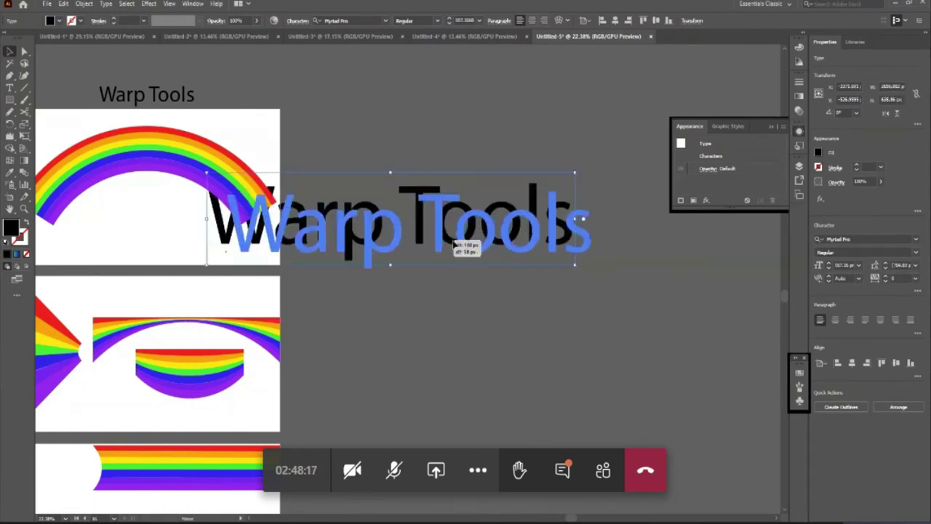
left_click(149, 4)
left_click(269, 133)
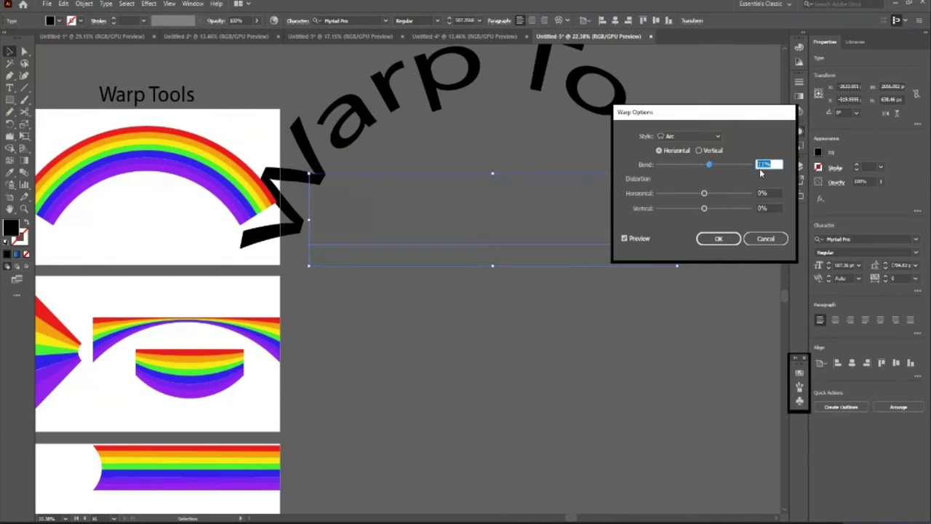
left_click(718, 240)
left_click(519, 376)
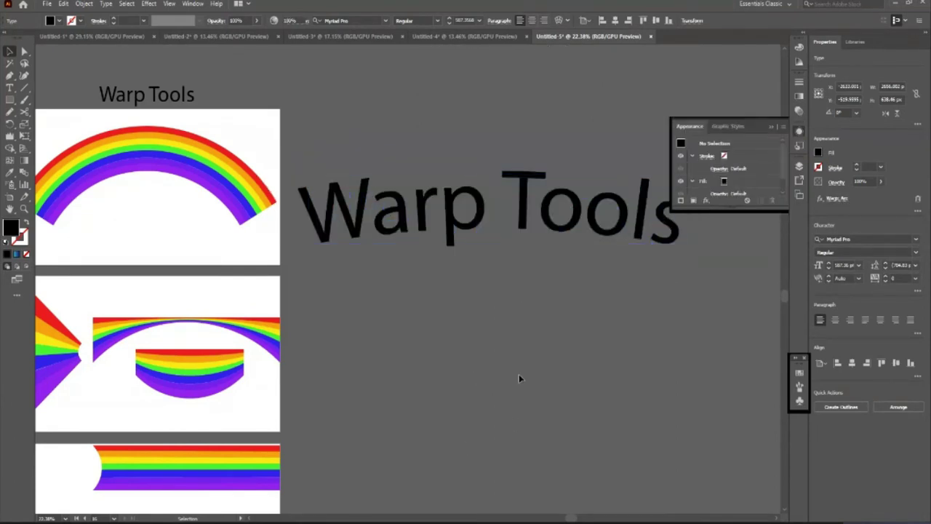
Increase the title's Arc warp bend to about 20%
key("z")
left_click_drag(332, 264, 696, 365)
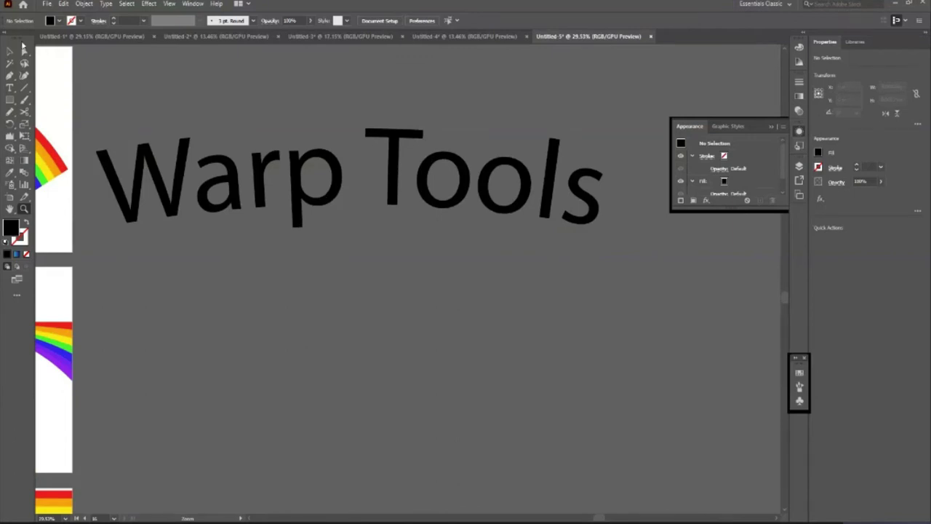
left_click(9, 51)
left_click(243, 160)
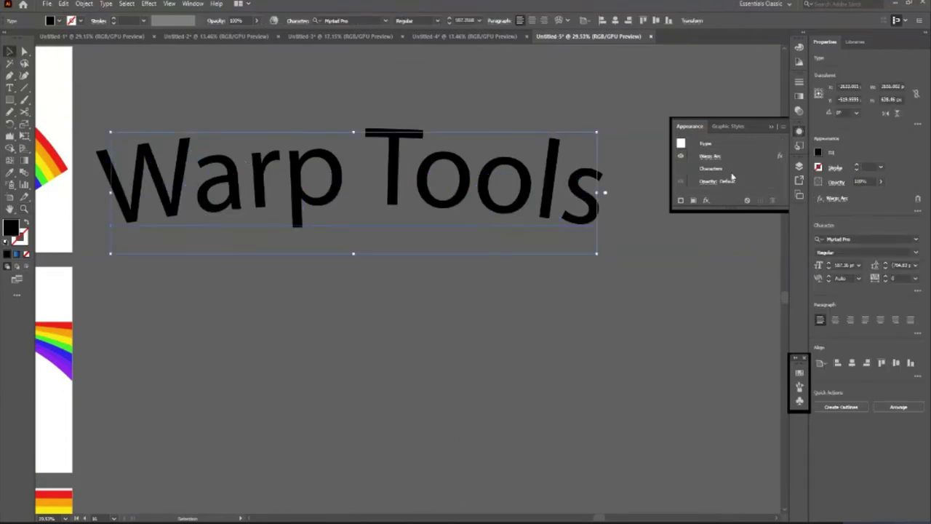
left_click(716, 157)
left_click_drag(711, 166, 718, 166)
left_click(717, 240)
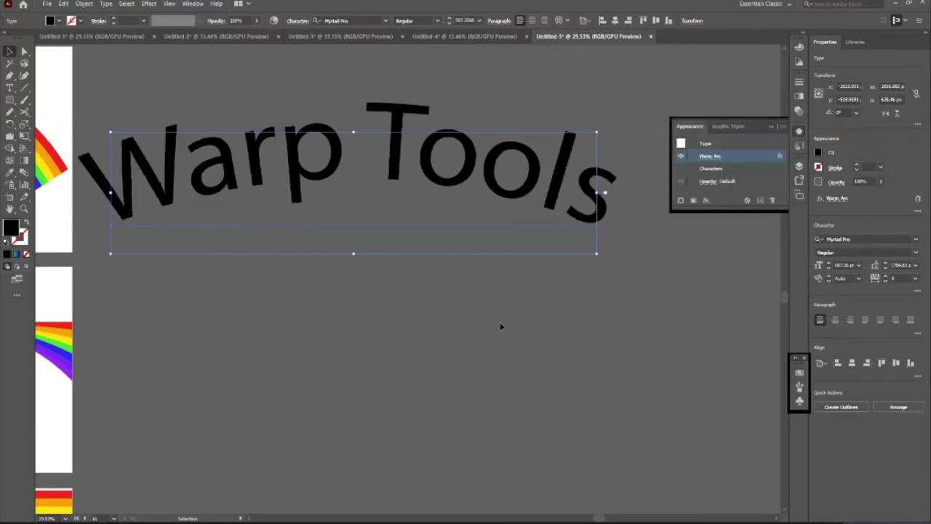
left_click(448, 331)
scroll(295, 281, "down", 5)
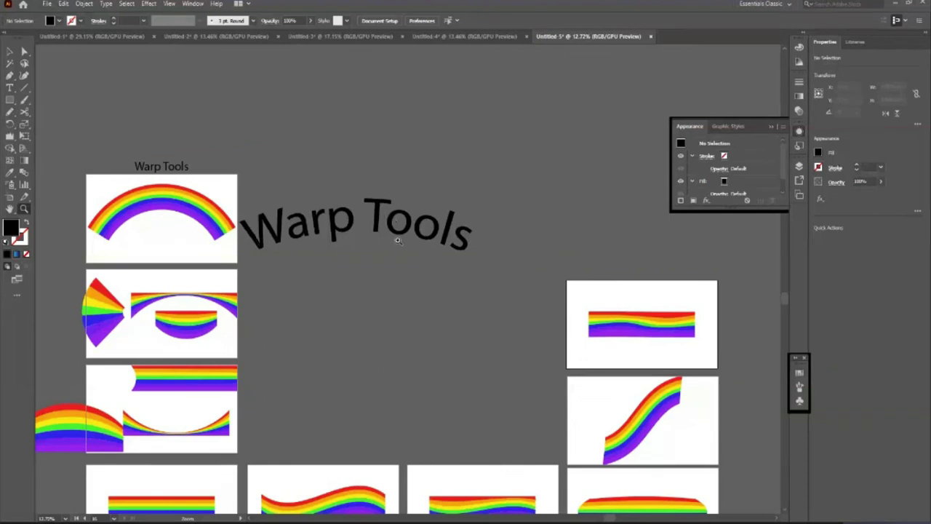
Select the warped Warp Tools title and nudge it down slightly
scroll(476, 294, "up", 1)
scroll(289, 145, "up", 1)
scroll(317, 196, "up", 1)
scroll(280, 176, "up", 1)
scroll(289, 192, "up", 1)
scroll(358, 167, "down", 6)
scroll(283, 197, "down", 1)
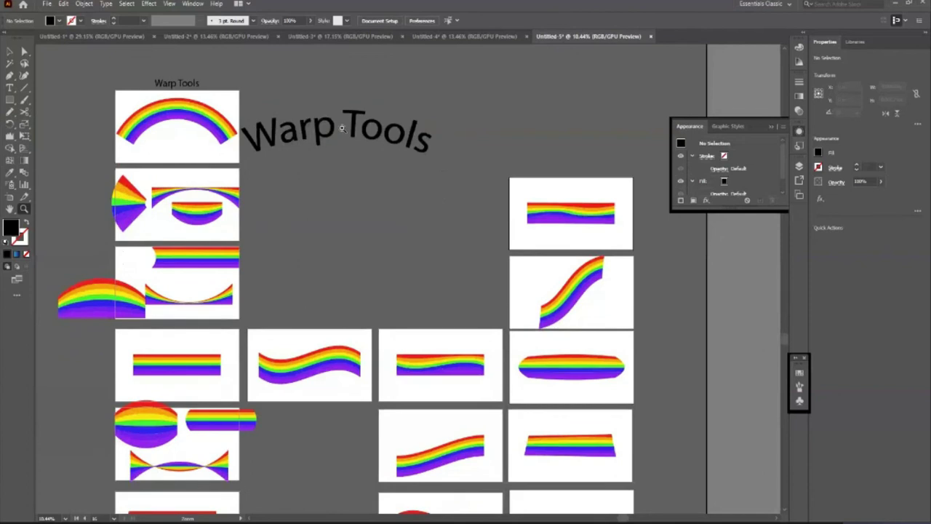
scroll(465, 237, "up", 8)
scroll(349, 153, "down", 4)
scroll(411, 216, "up", 5)
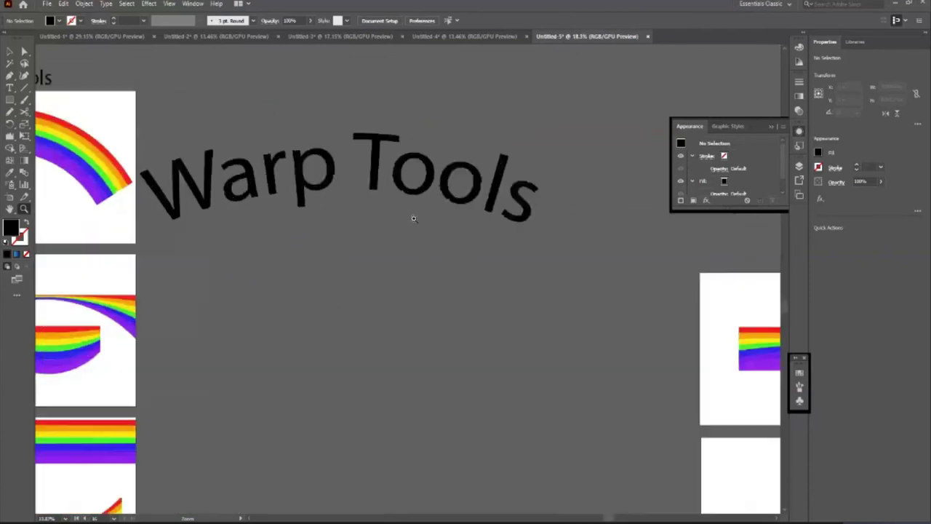
scroll(414, 219, "up", 1)
key("v")
left_click(408, 222)
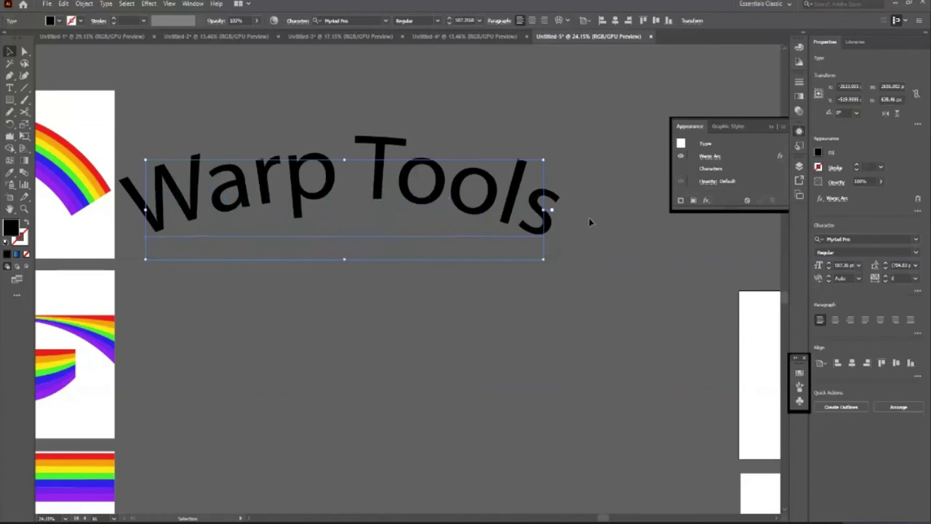
left_click(24, 51)
left_click_drag(432, 234, 462, 262)
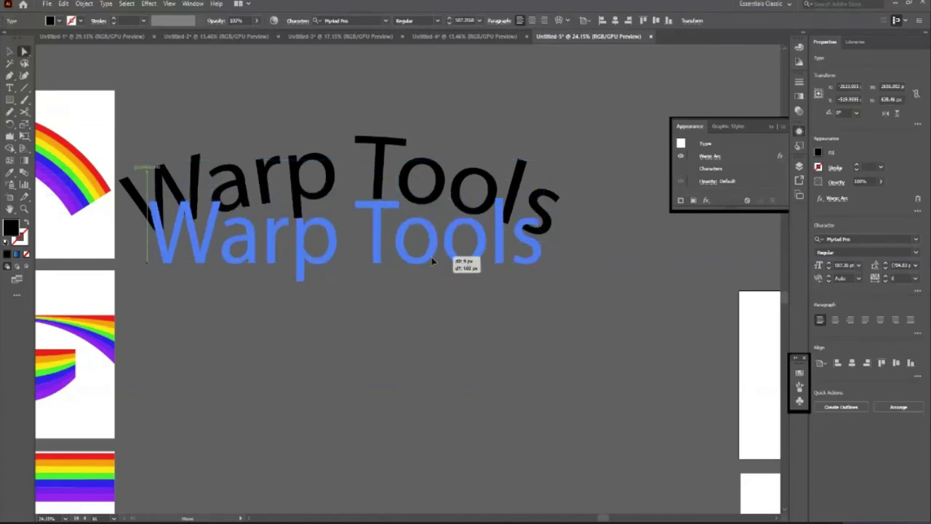
Change the title's Arc warp to Vertical with about 37% bend
left_click(712, 156)
left_click_drag(716, 166, 723, 170)
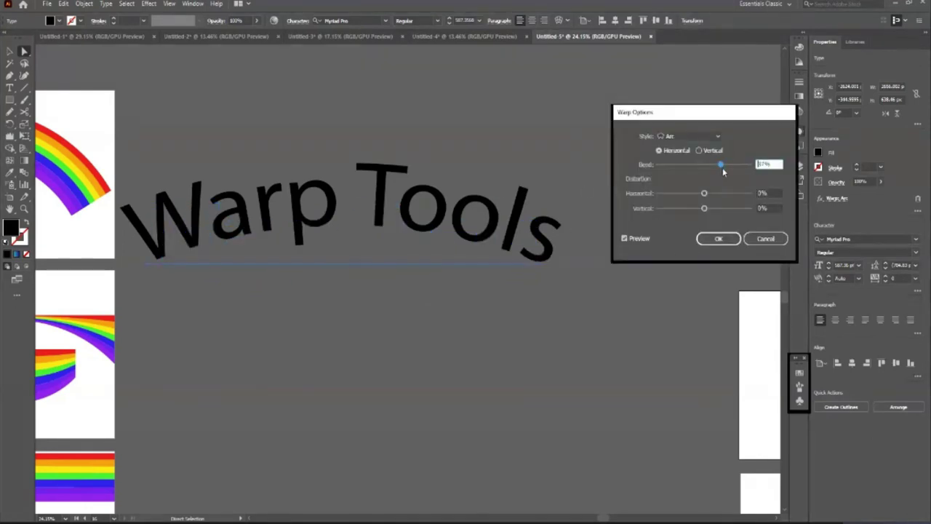
left_click(699, 149)
left_click(718, 239)
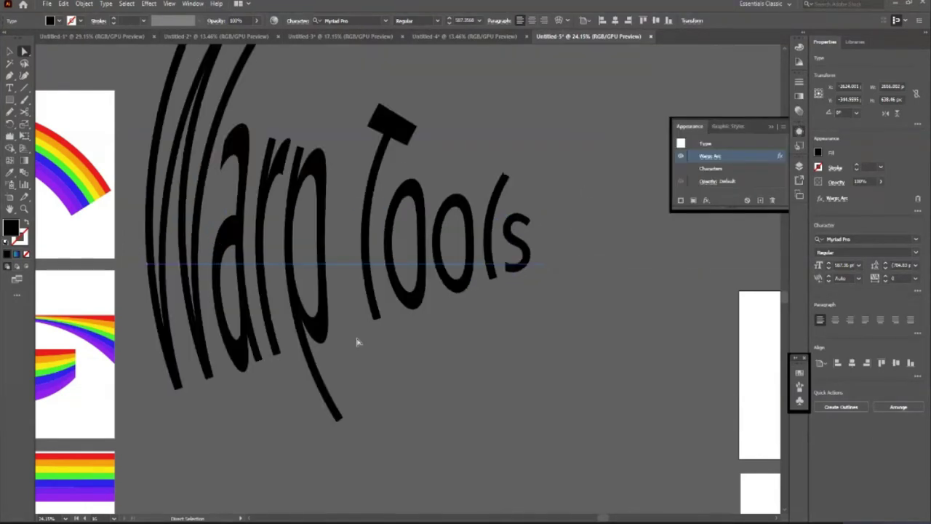
Zoom out to check the layout, then move the title down and right
key("v")
left_click(387, 380)
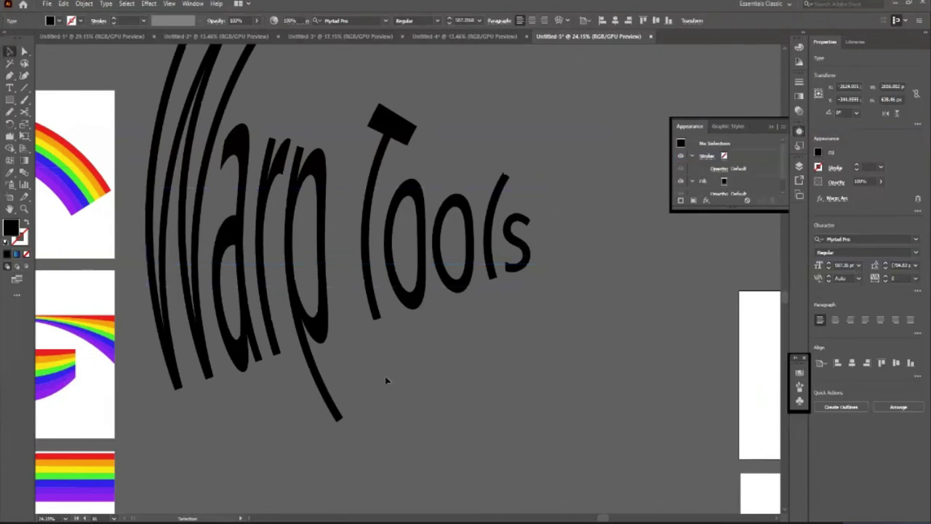
key("z")
left_click(338, 244, "alt")
left_click(430, 370)
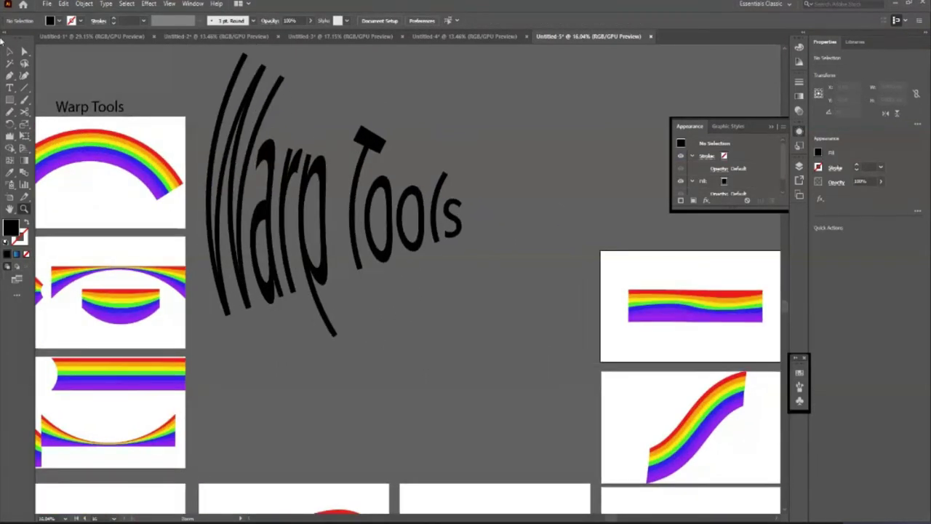
left_click(11, 51)
left_click(303, 280)
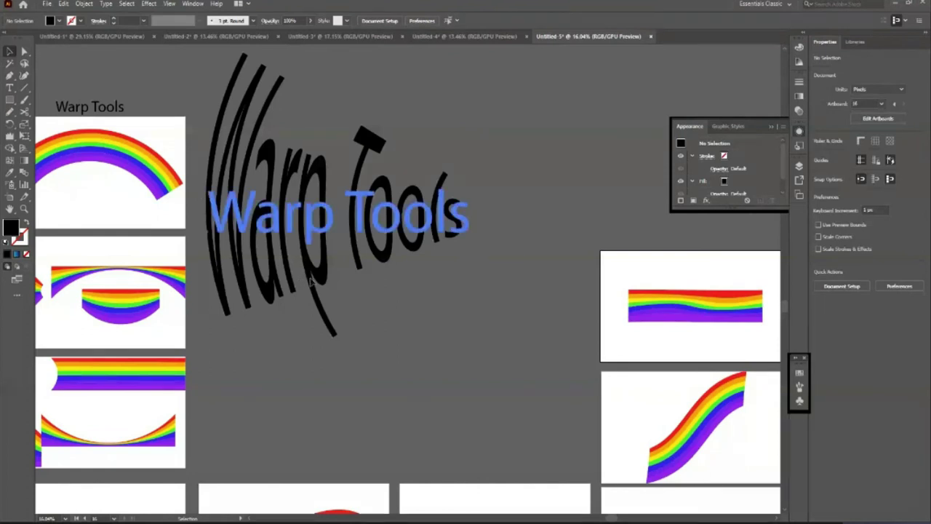
left_click_drag(311, 278, 329, 315)
Lower the title's Arc warp bend amount and deselect it
left_click(710, 155)
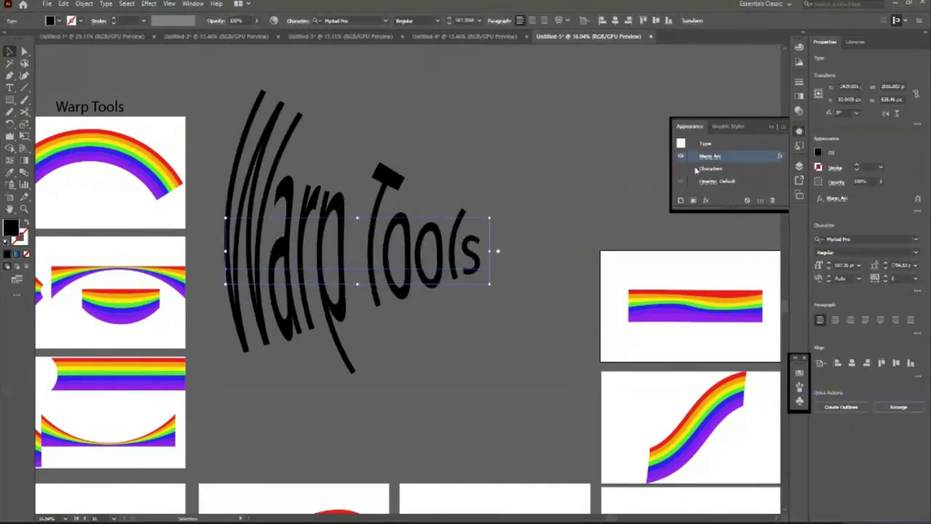
left_click_drag(720, 166, 712, 168)
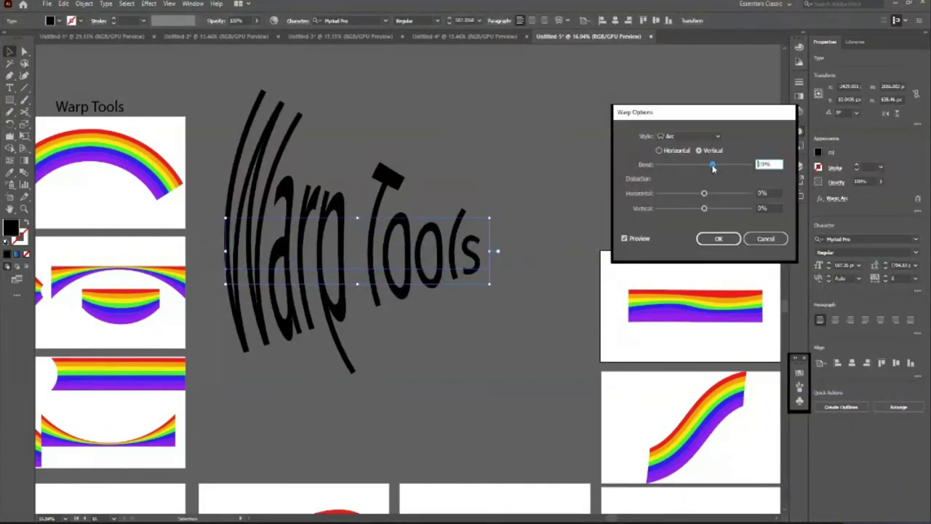
left_click(718, 239)
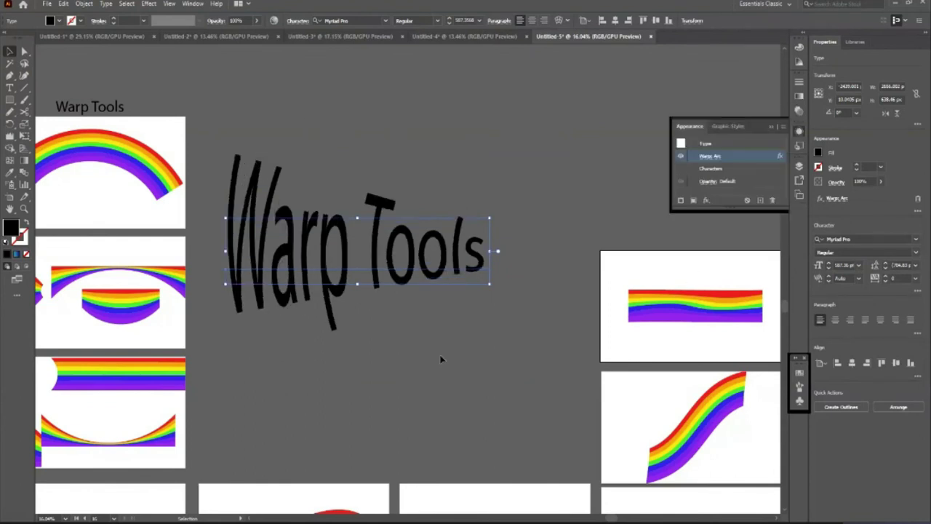
left_click(409, 374)
Zoom in and out to inspect the tapered title among the artboards
key("z")
left_click(486, 351)
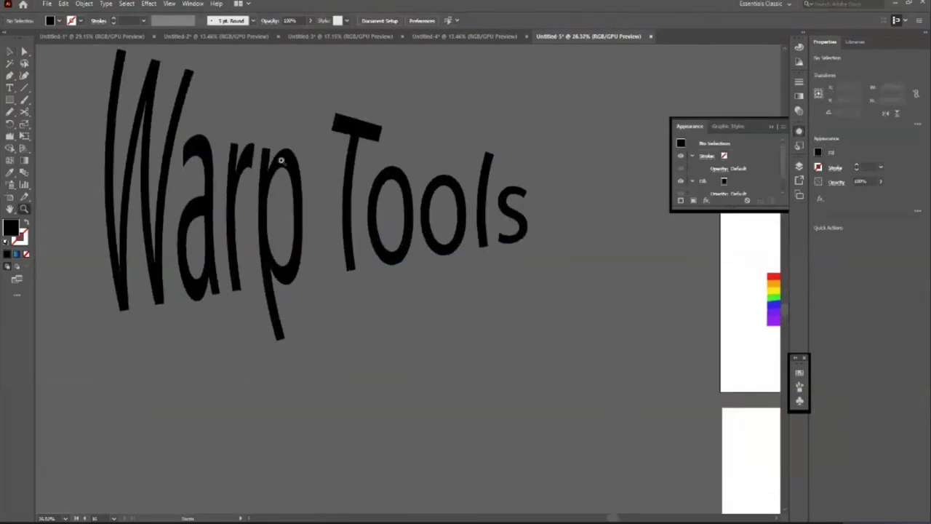
left_click(283, 181, "alt")
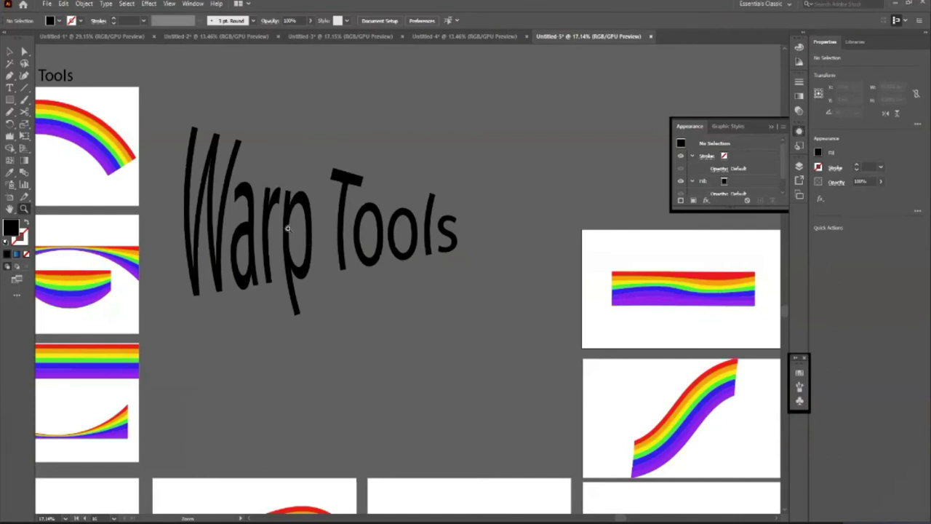
left_click(321, 211)
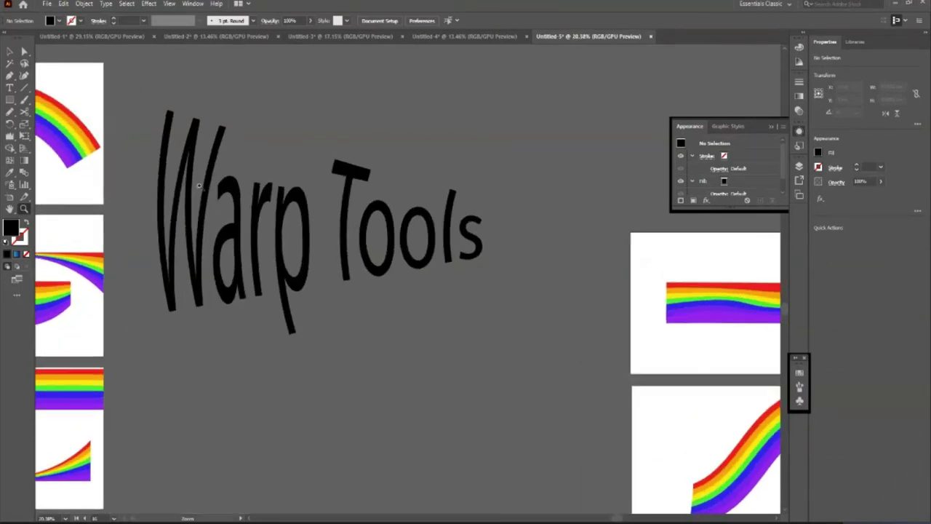
key("v")
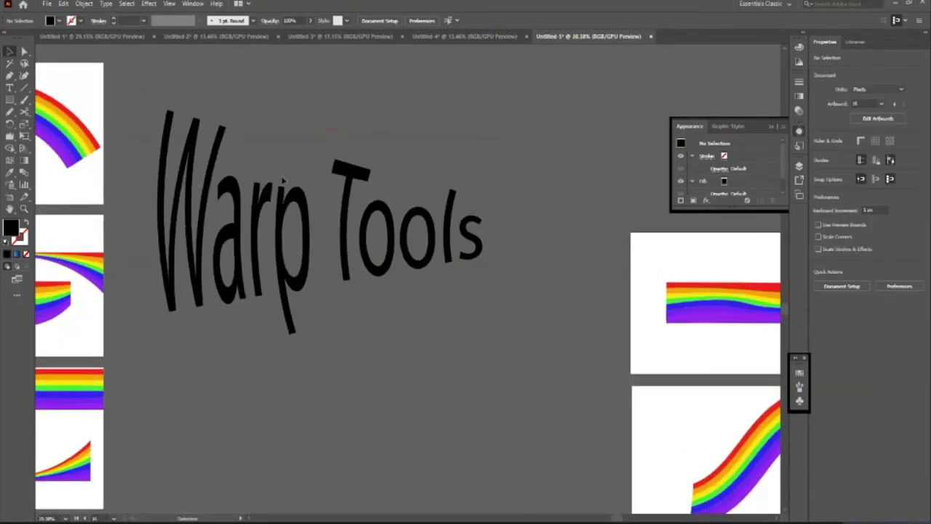
left_click(310, 178)
left_click(438, 146)
key("z")
left_click(384, 162, "alt")
scroll(391, 169, "down", 1)
scroll(392, 169, "down", 1)
left_click(376, 177, "alt")
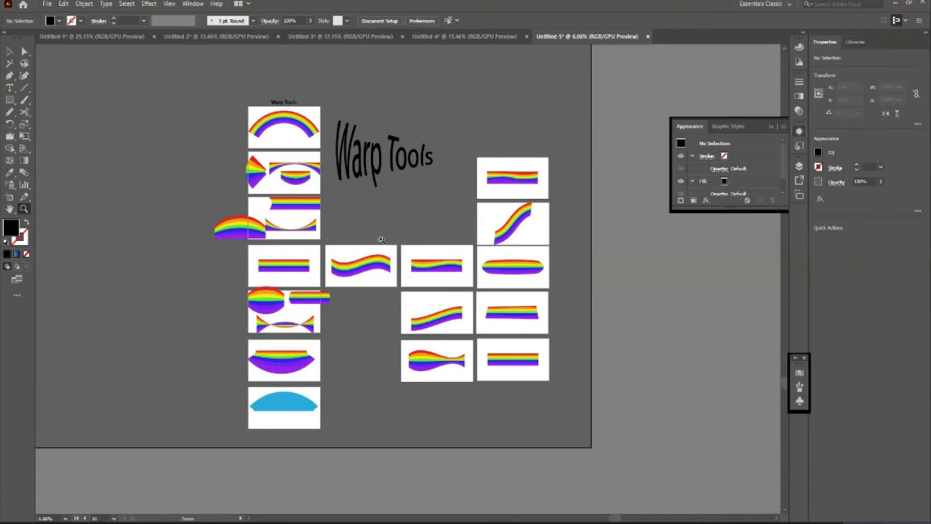
scroll(441, 239, "down", 1)
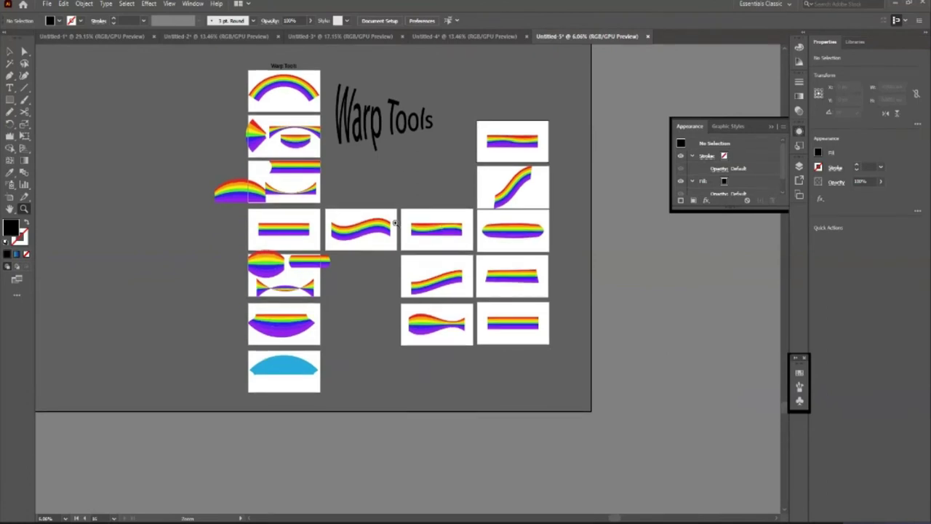
left_click(439, 187)
key("v")
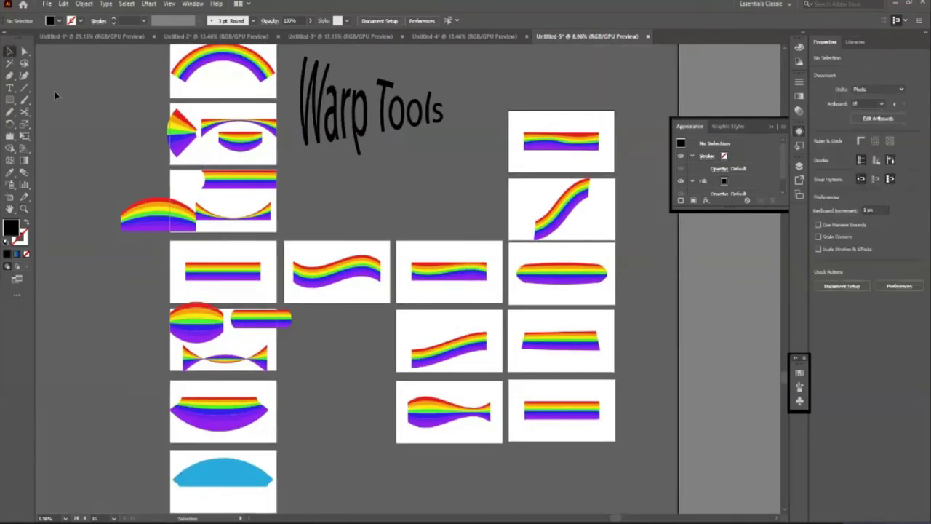
scroll(483, 269, "down", 1)
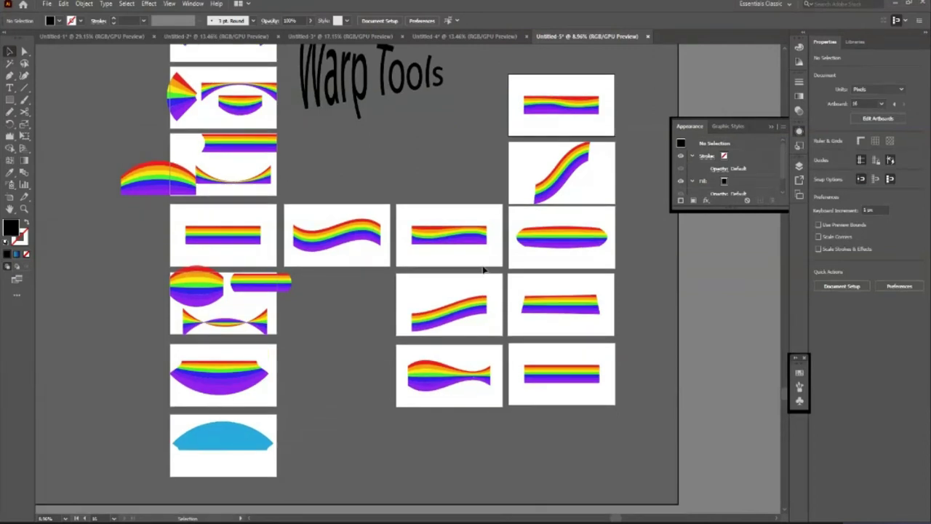